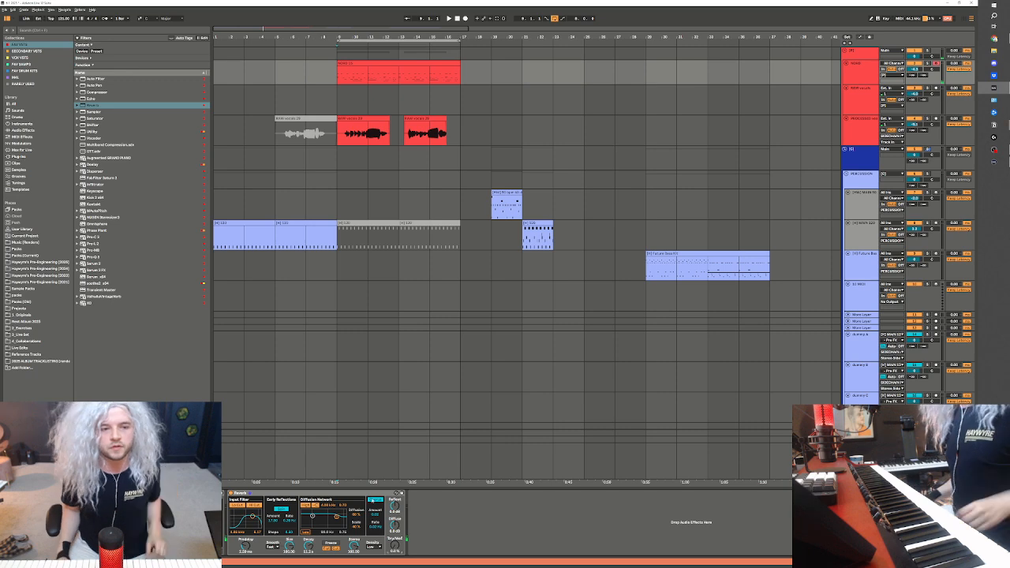
# Reactivate the muted drum clip at bar 9 and lower the processed vocal track's volume during playback
pyautogui.click(364, 162)
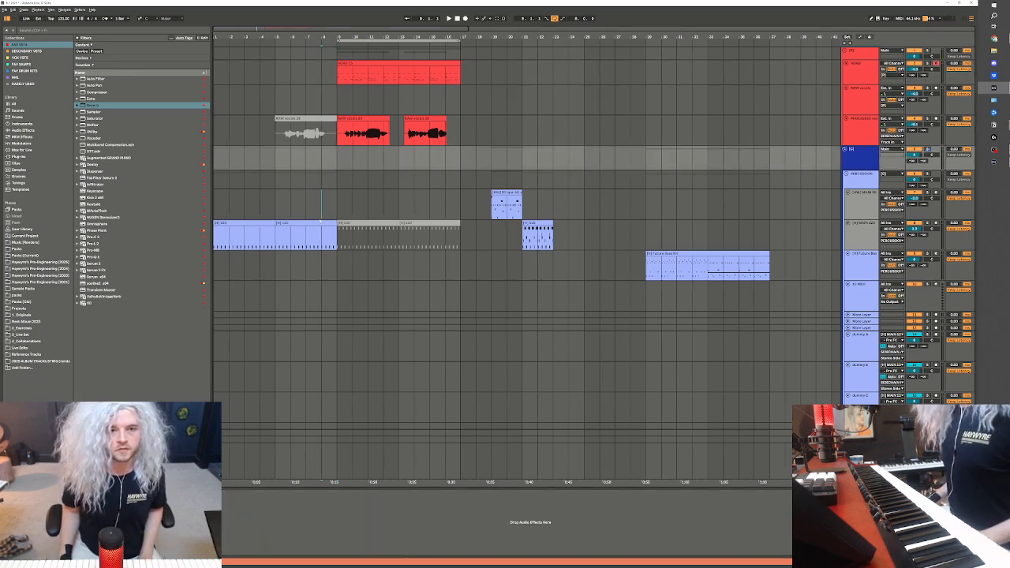
pyautogui.click(359, 225)
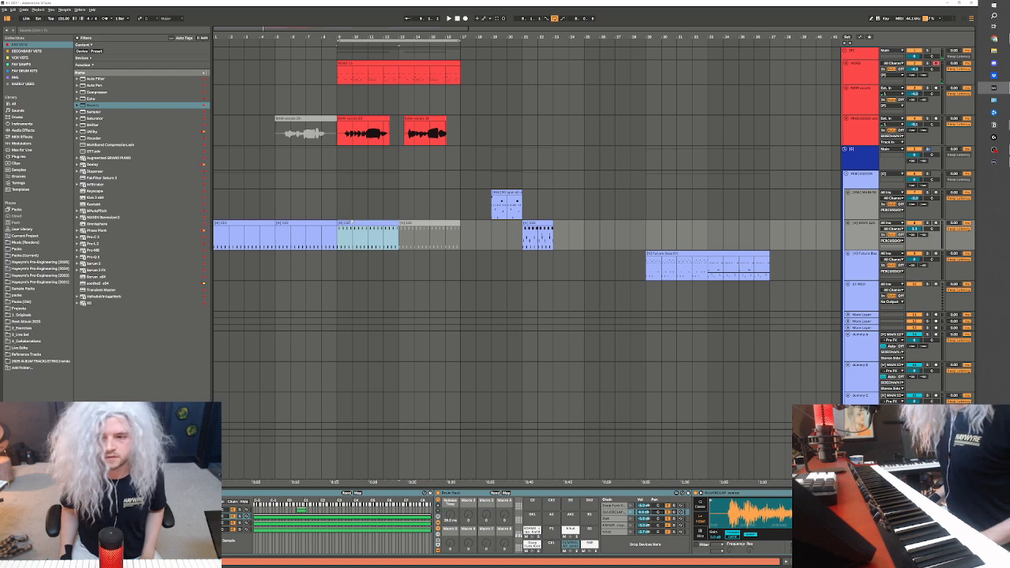
pyautogui.press('space')
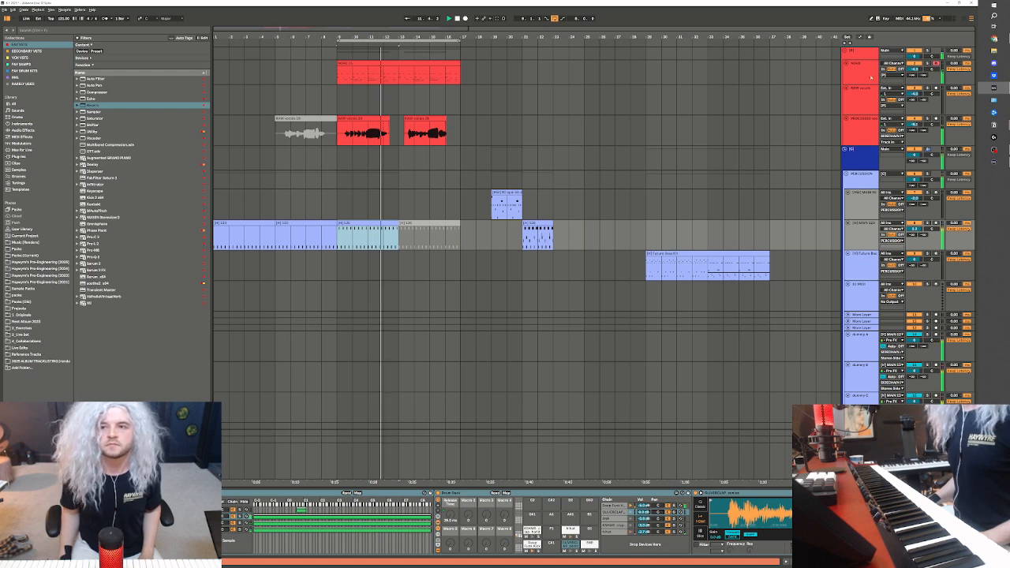
pyautogui.click(914, 123)
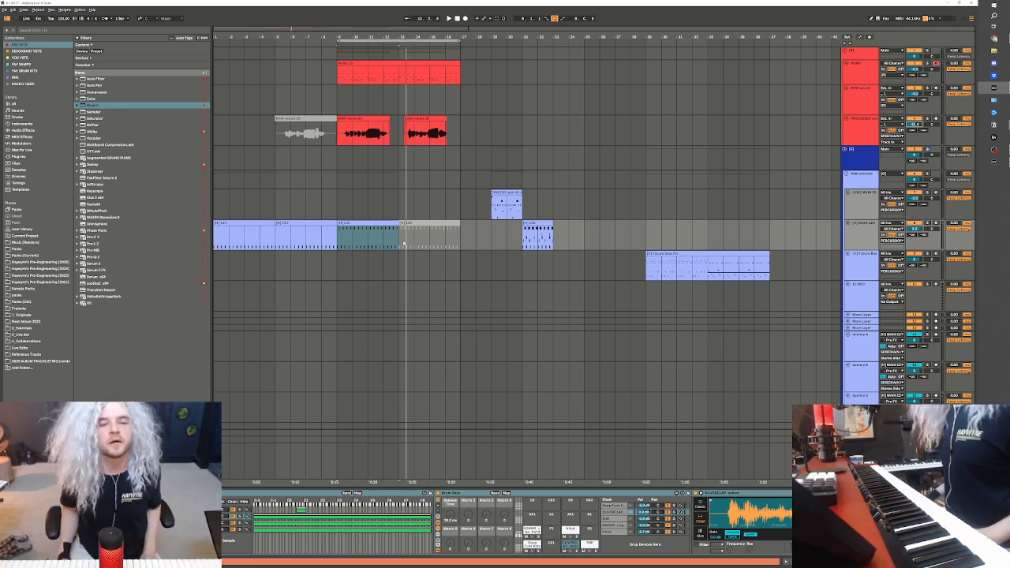
# Deactivate the opening drum clip and record a four-bar MIDI part from bar 1 on the NORD track with the metronome on
pyautogui.click(263, 228)
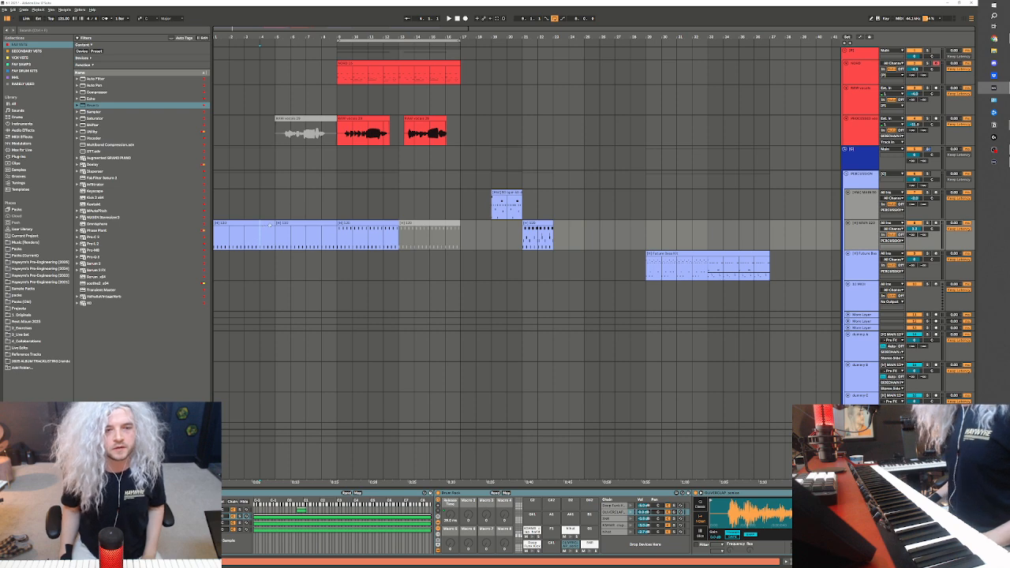
pyautogui.moveTo(270, 225); pyautogui.dragTo(215, 228)
pyautogui.click(216, 78)
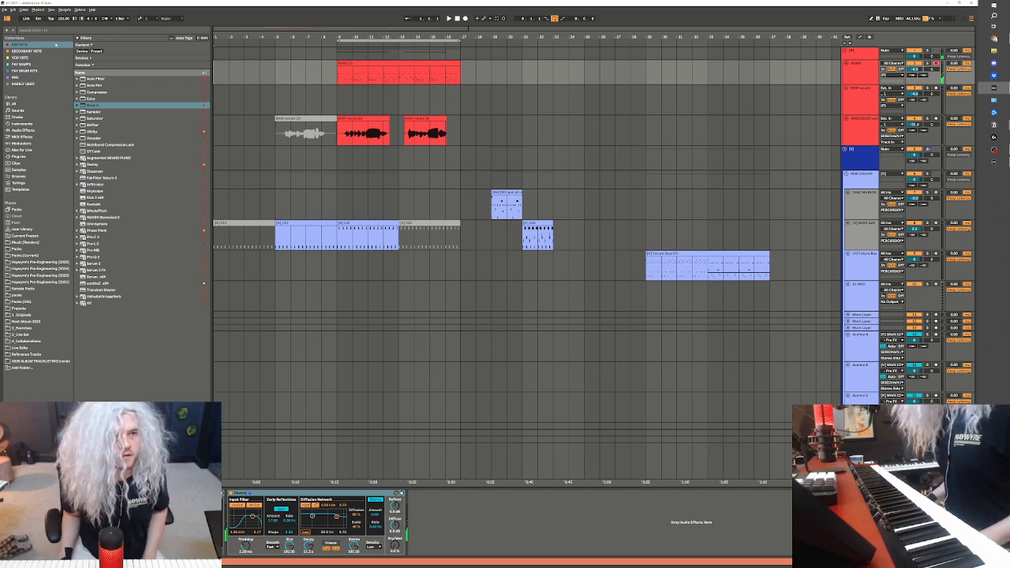
pyautogui.click(104, 19)
pyautogui.press('F9')
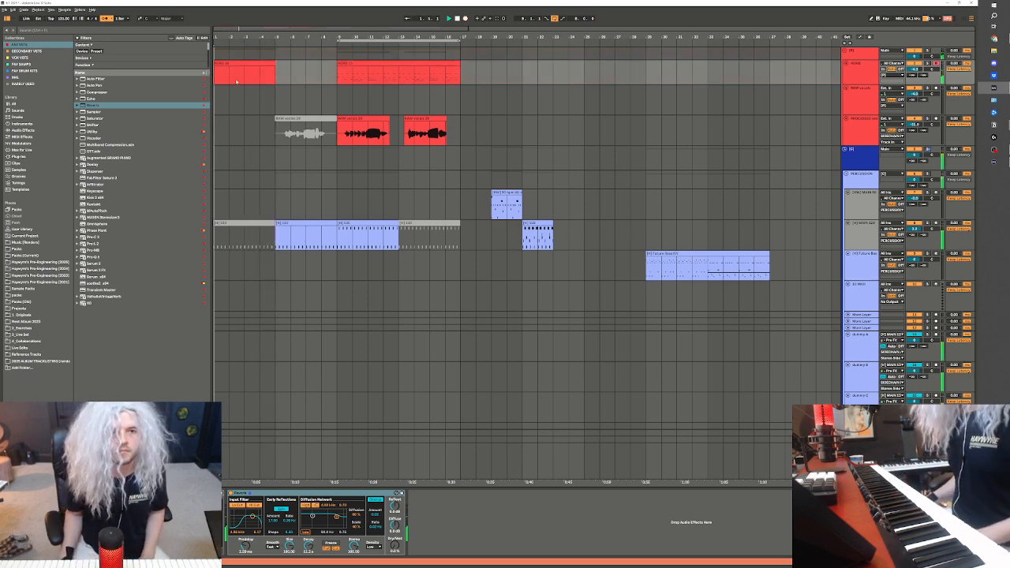
pyautogui.press('space')
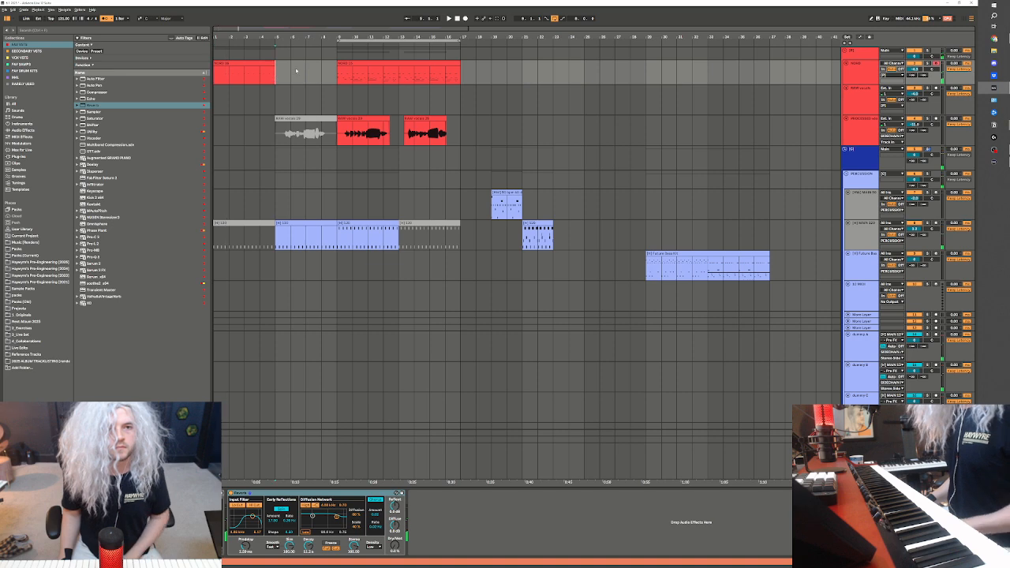
# Open the recorded NORD clip's envelopes and set the Sustain Pedal envelope to full value across the clip
pyautogui.click(287, 71)
pyautogui.doubleClick(262, 63)
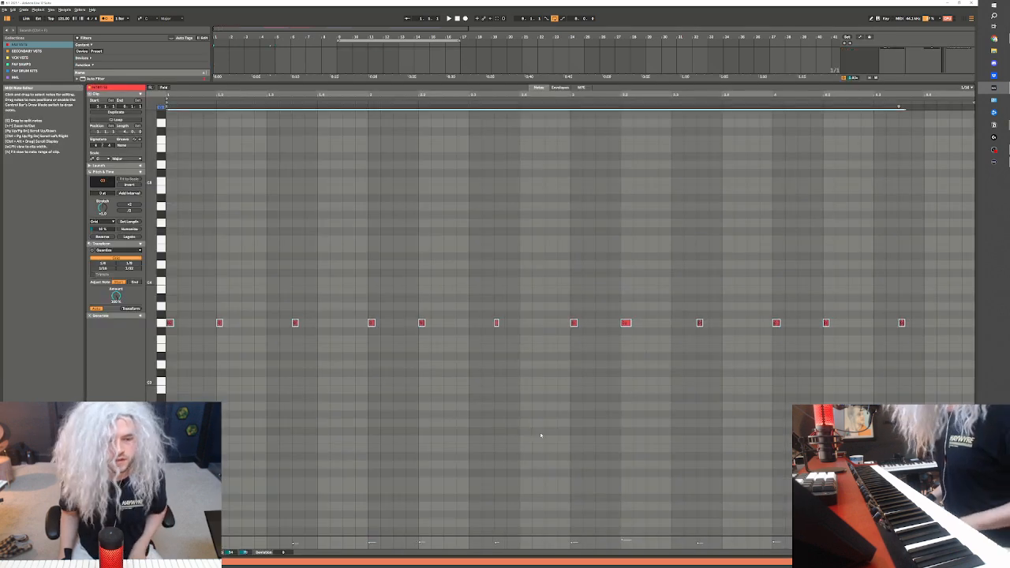
pyautogui.click(562, 87)
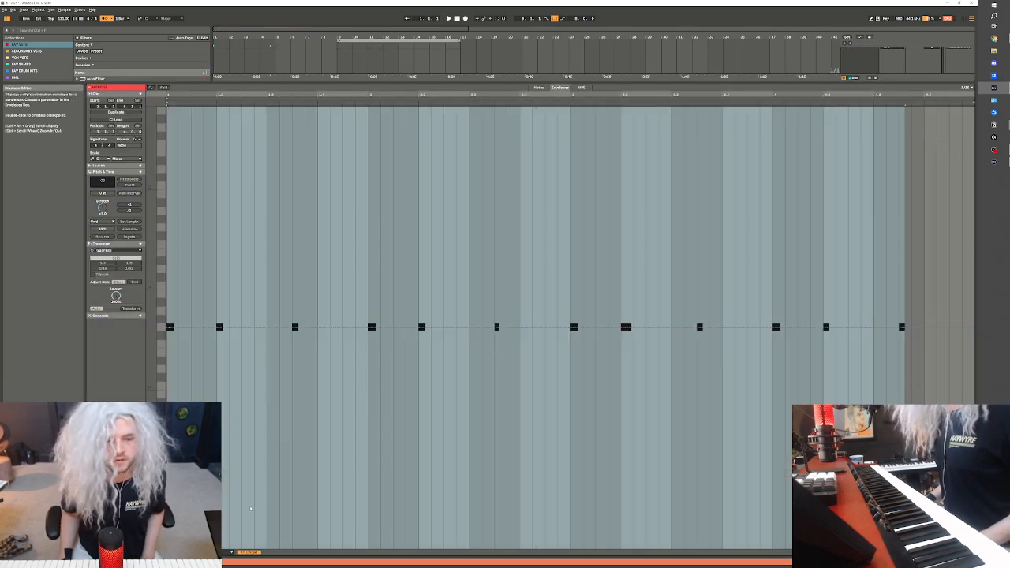
pyautogui.hotkey('ctrl', 'a')
pyautogui.click(226, 553)
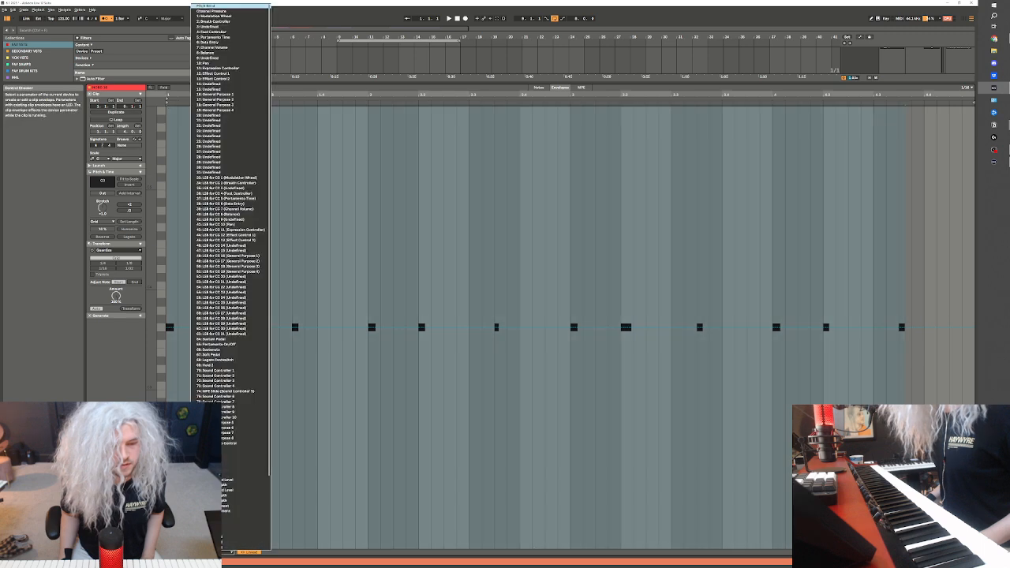
pyautogui.click(236, 334)
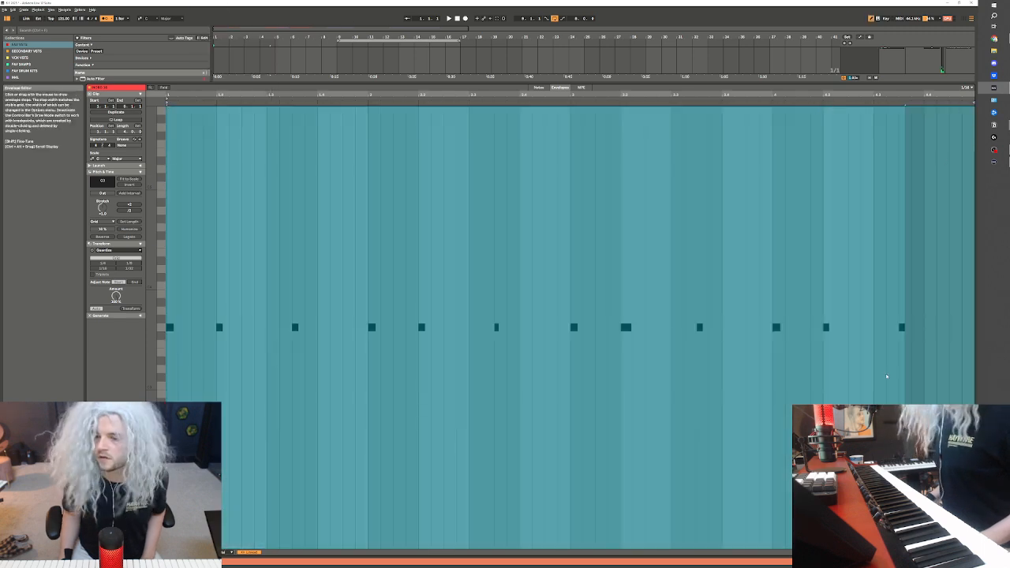
# Return to the arrangement and loop the first four bars of the NORD part during playback
pyautogui.press('space')
pyautogui.hotkey('shift', 'Tab')
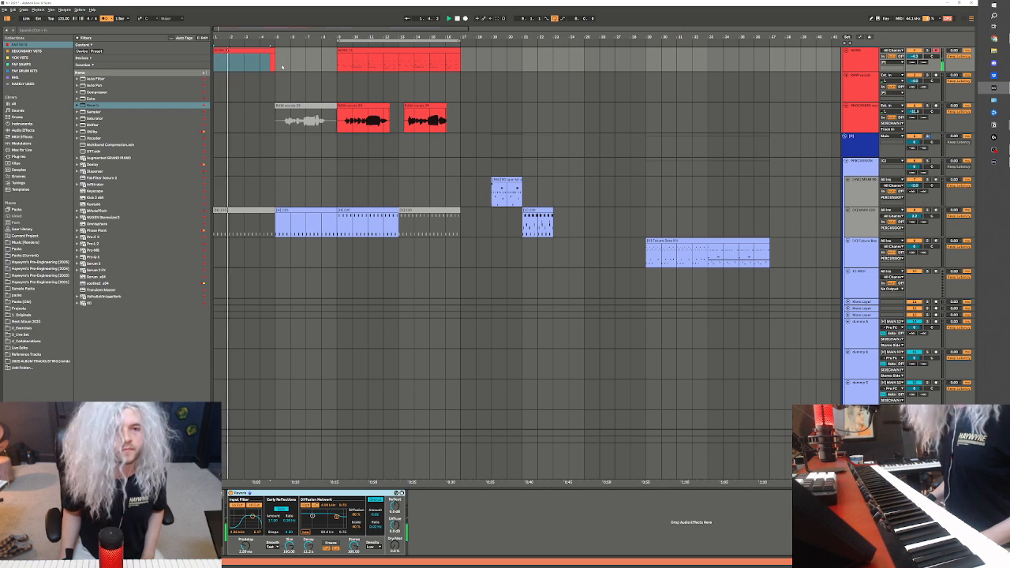
pyautogui.moveTo(273, 66); pyautogui.dragTo(161, 64)
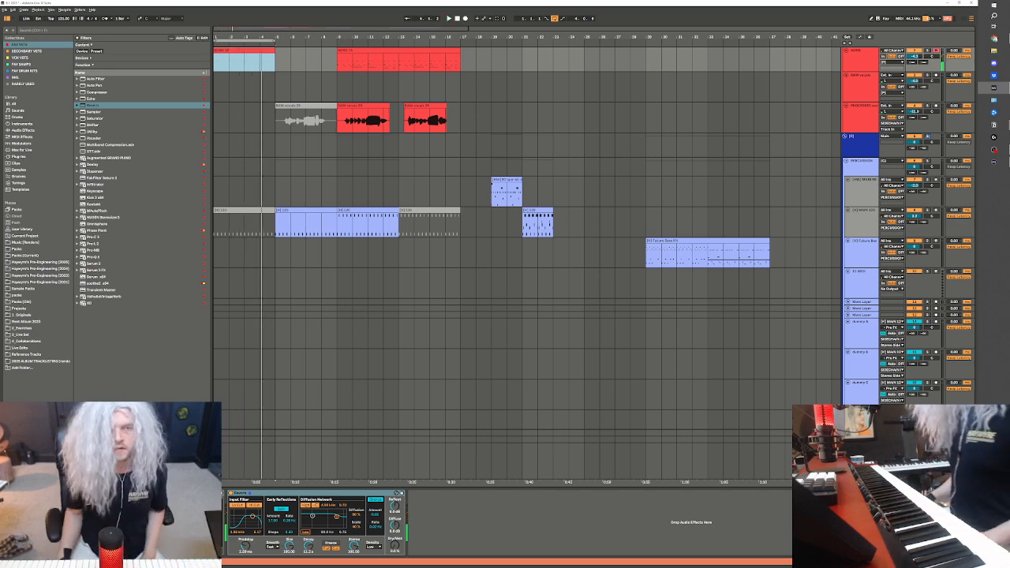
# Copy the NORD track and paste the duplicate into the INSTRUMENTS group
pyautogui.scroll(1, 953, 383)
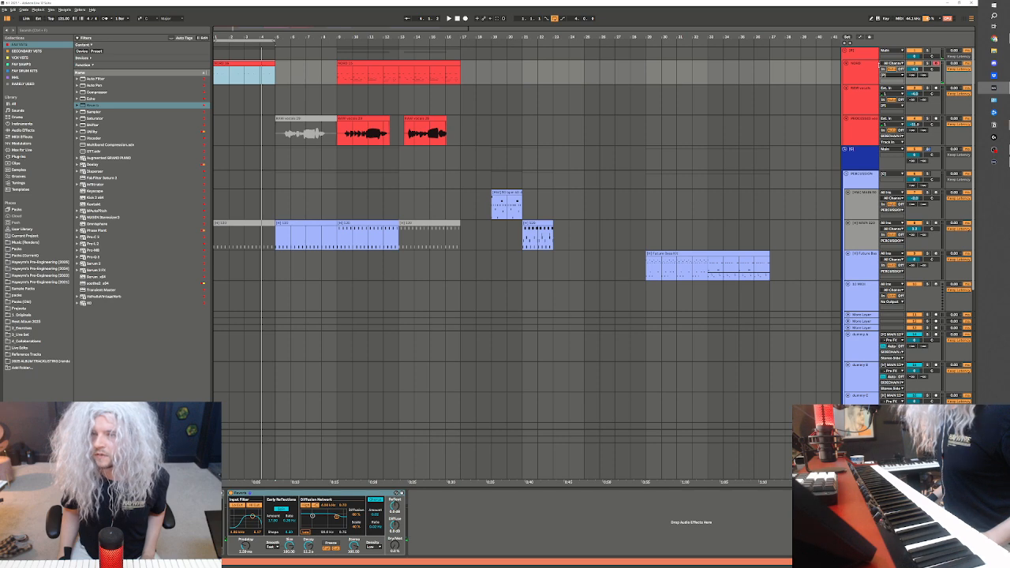
pyautogui.click(876, 69)
pyautogui.scroll(-5, 863, 394)
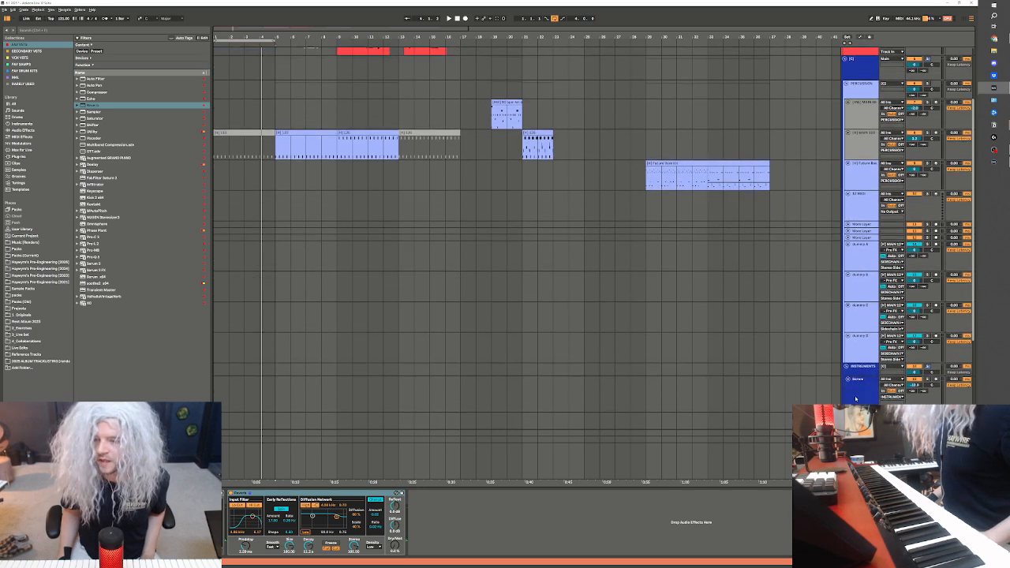
pyautogui.click(862, 395)
pyautogui.hotkey('ctrl', 'v')
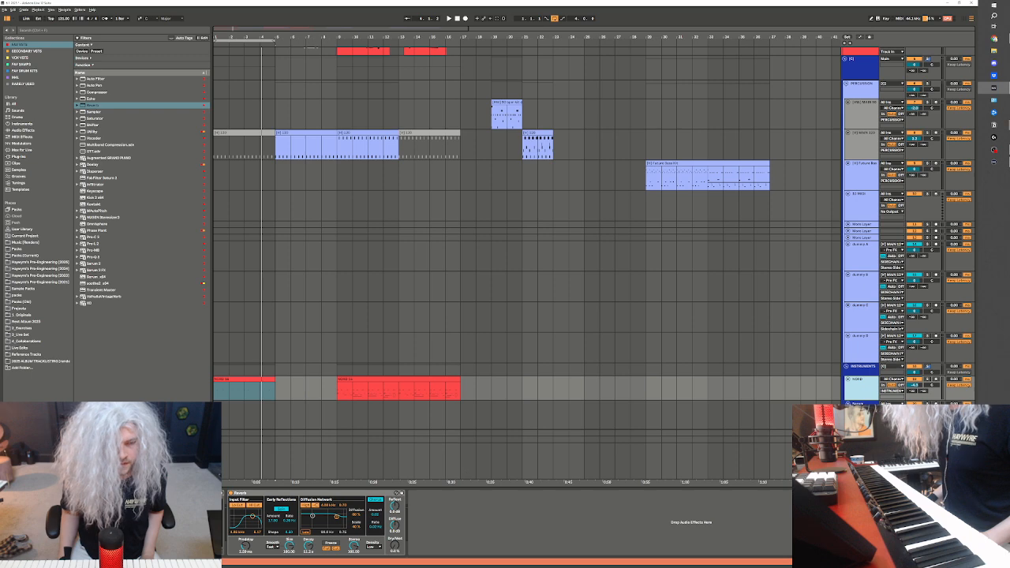
# Delete the clip starting at bar 9 from the copied NORD track
pyautogui.click(307, 384)
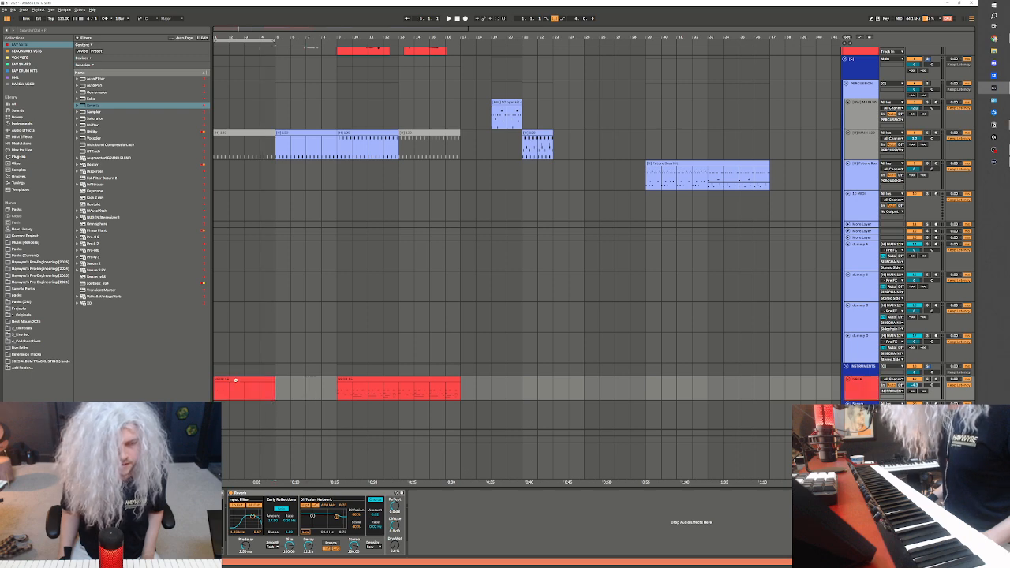
pyautogui.moveTo(321, 391); pyautogui.dragTo(508, 390)
pyautogui.press('Delete')
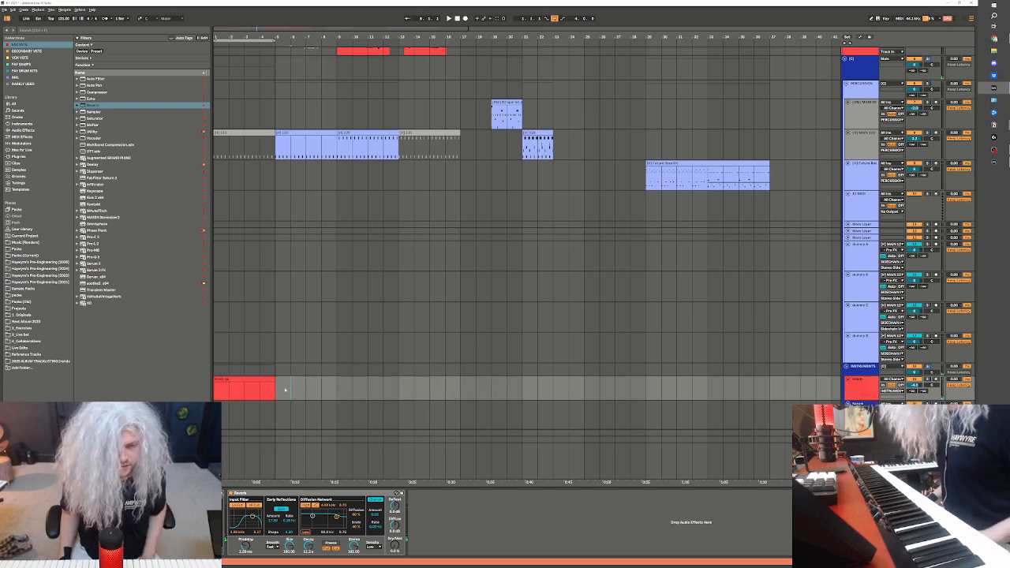
# Bounce the copied NORD track in place to audio
pyautogui.rightClick(285, 389)
pyautogui.click(310, 424)
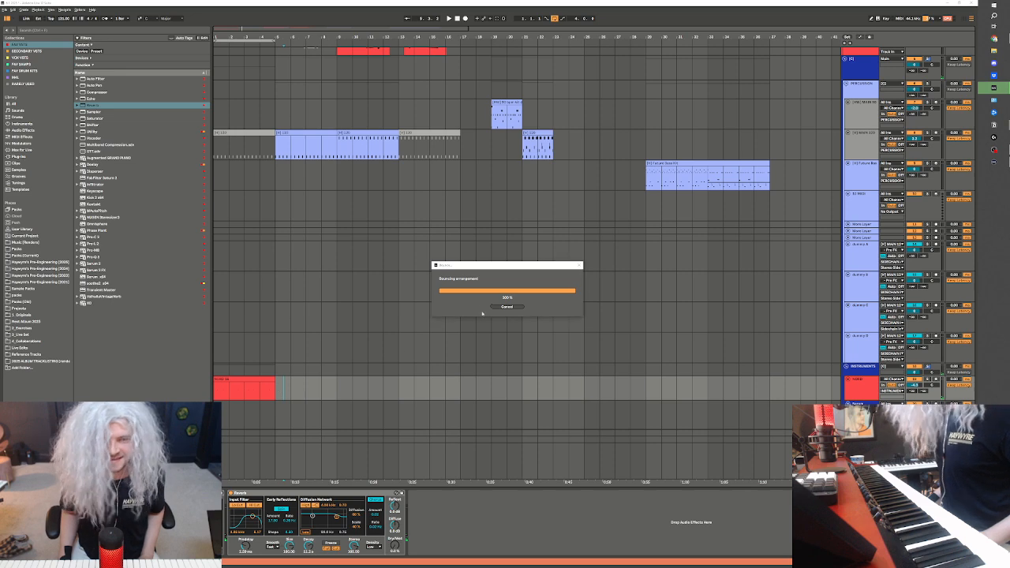
pyautogui.moveTo(486, 266); pyautogui.dragTo(450, 213)
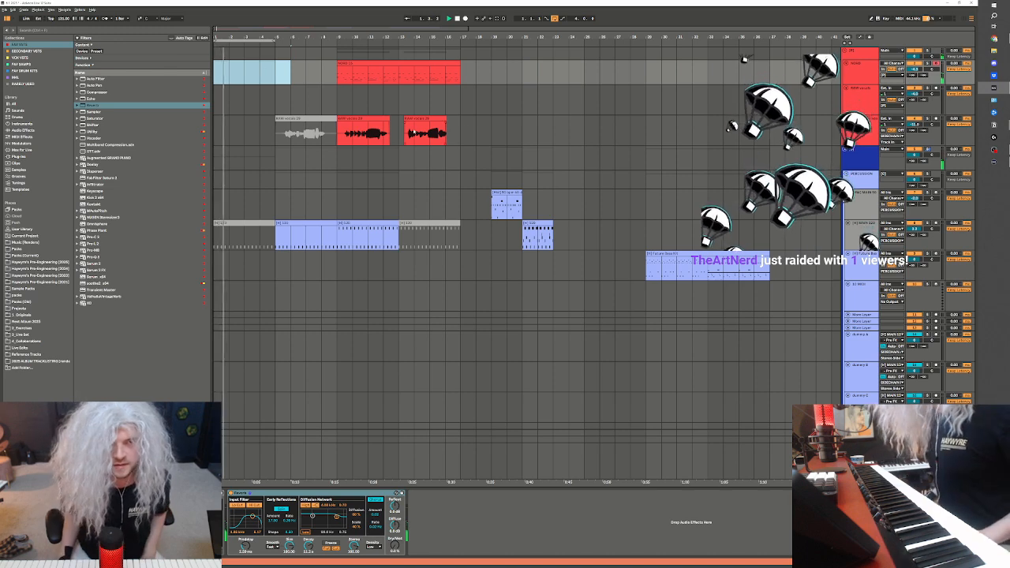
# Extend the arrangement loop to bar 9, stop playback and widen the grid
pyautogui.click(289, 98)
pyautogui.click(281, 78)
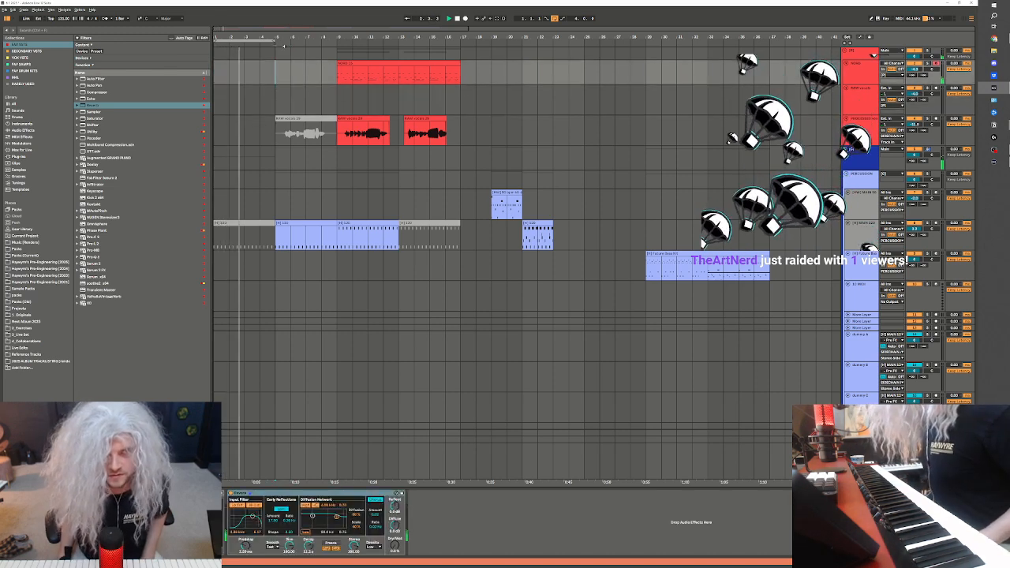
pyautogui.moveTo(274, 41); pyautogui.dragTo(335, 43)
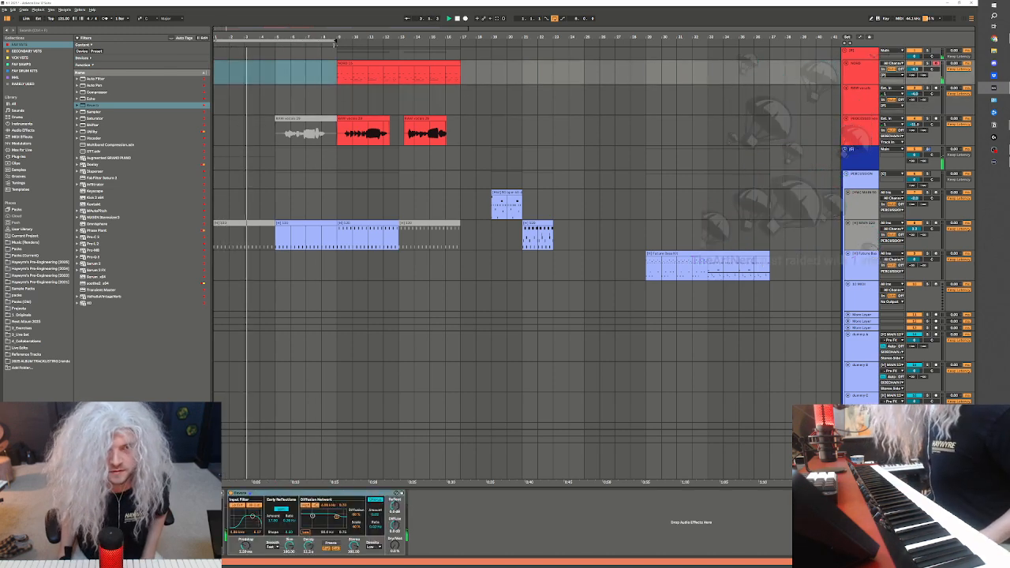
pyautogui.click(360, 260)
pyautogui.press('space')
pyautogui.click(278, 239)
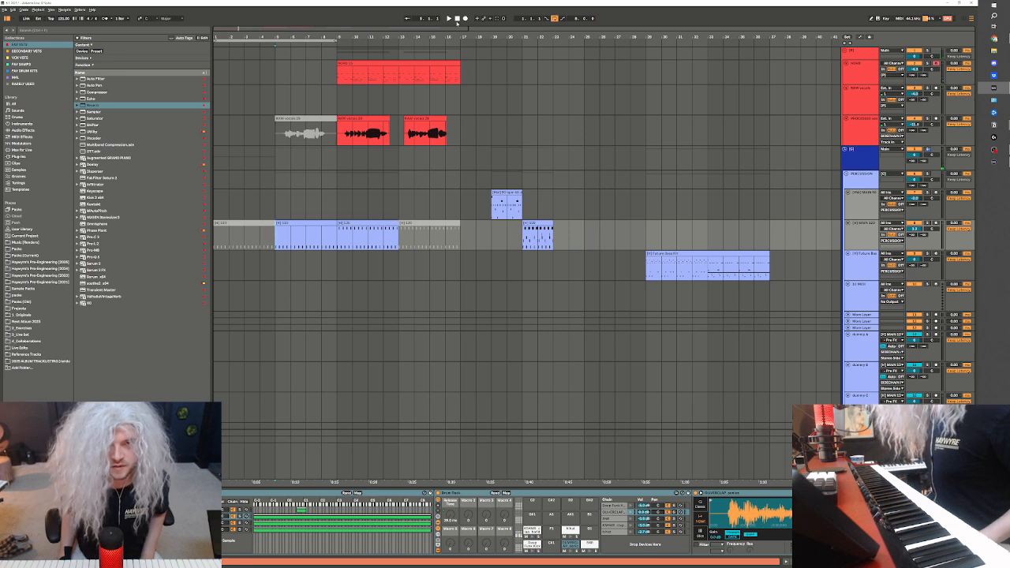
pyautogui.hotkey('ctrl', '2')
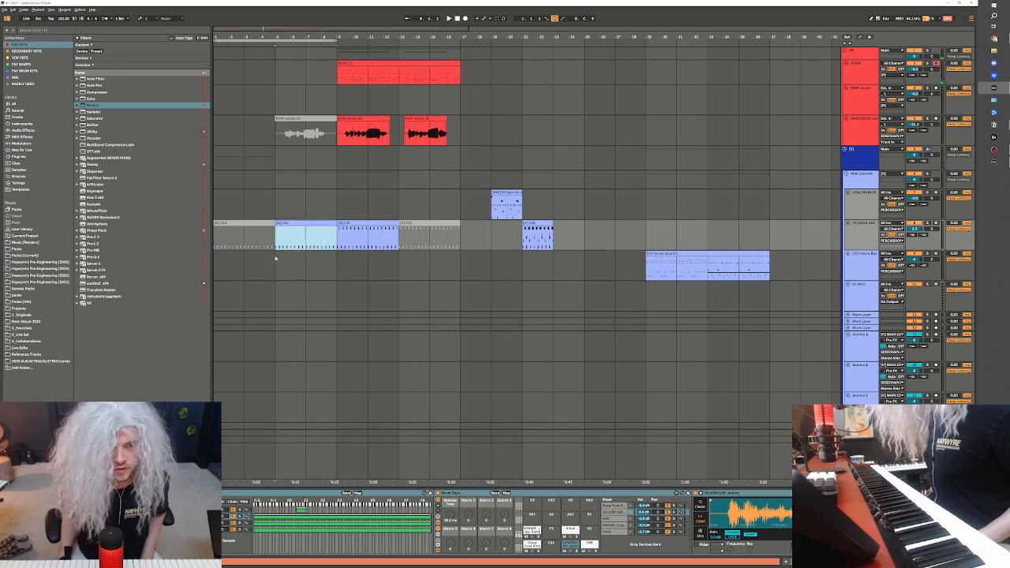
# Add Reverb and OTT to the bounced NORD track in the INSTRUMENTS group and play it back
pyautogui.scroll(-4, 277, 264)
pyautogui.click(246, 337)
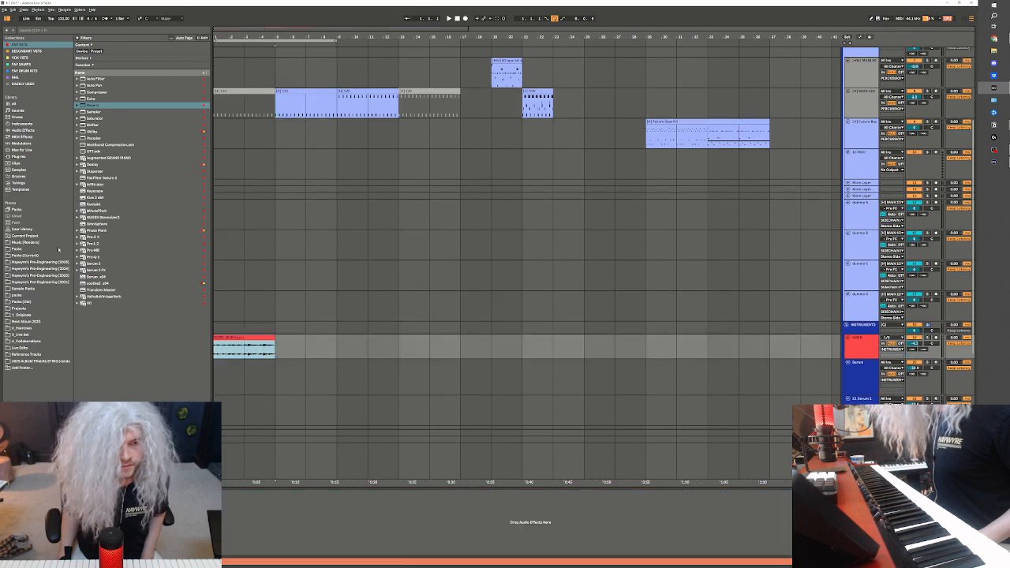
pyautogui.moveTo(105, 106); pyautogui.dragTo(316, 513)
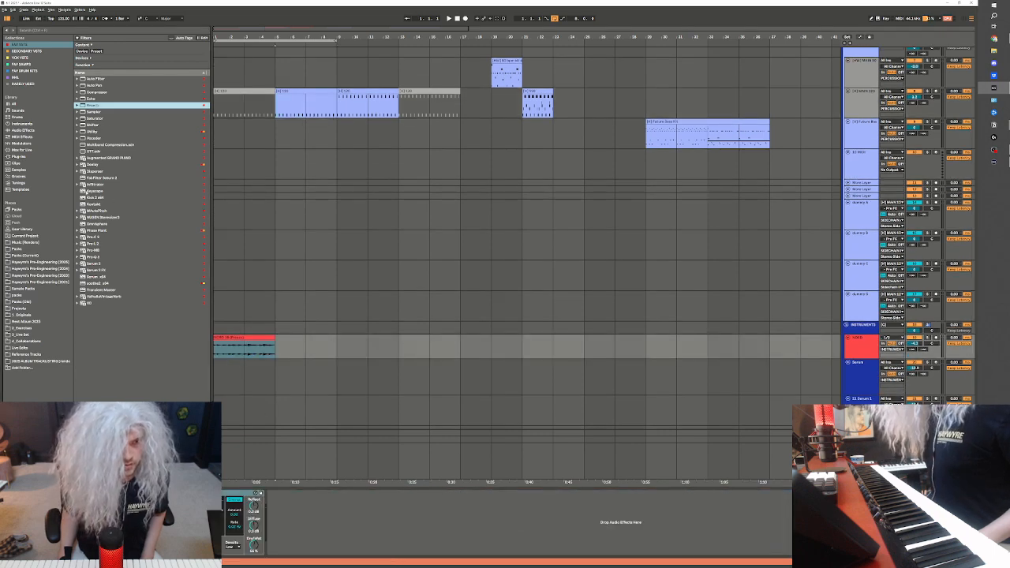
pyautogui.moveTo(90, 152); pyautogui.dragTo(341, 448)
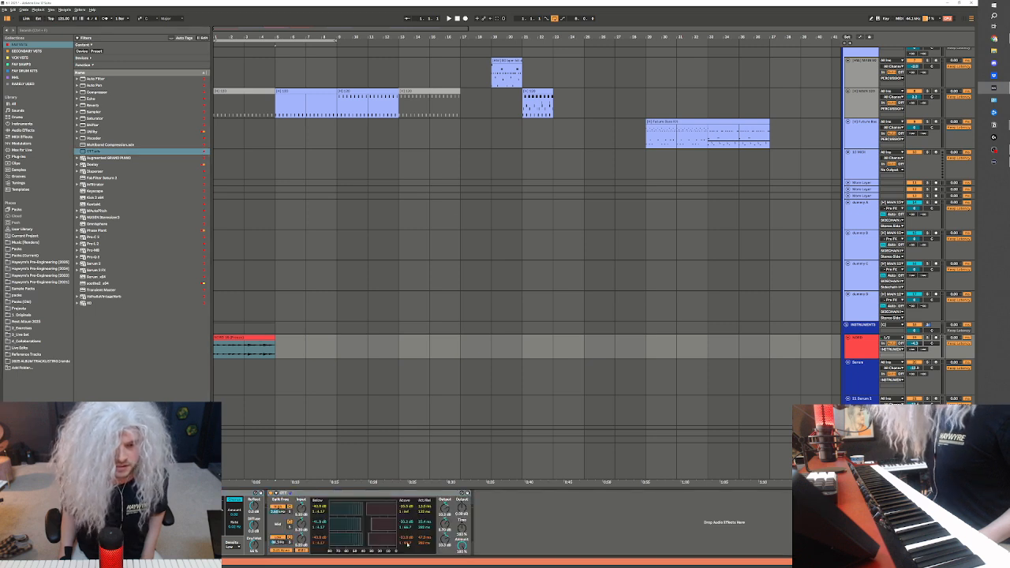
pyautogui.press('space')
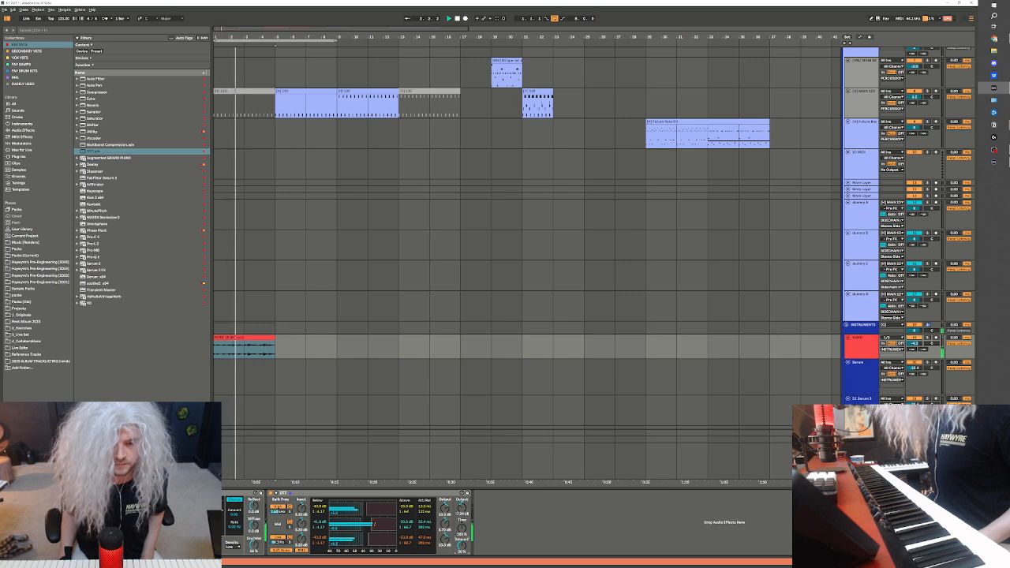
# Add FabFilter Pro-Q to the bounced NORD track and shape a steep high cut that removes the top end
pyautogui.click(93, 257)
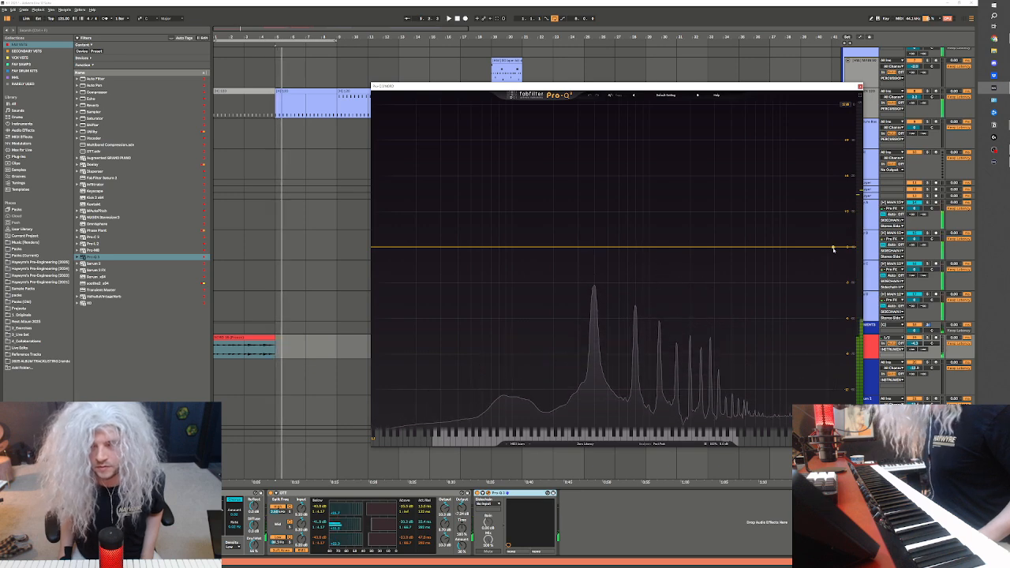
pyautogui.moveTo(832, 247); pyautogui.dragTo(730, 250)
pyautogui.press('space')
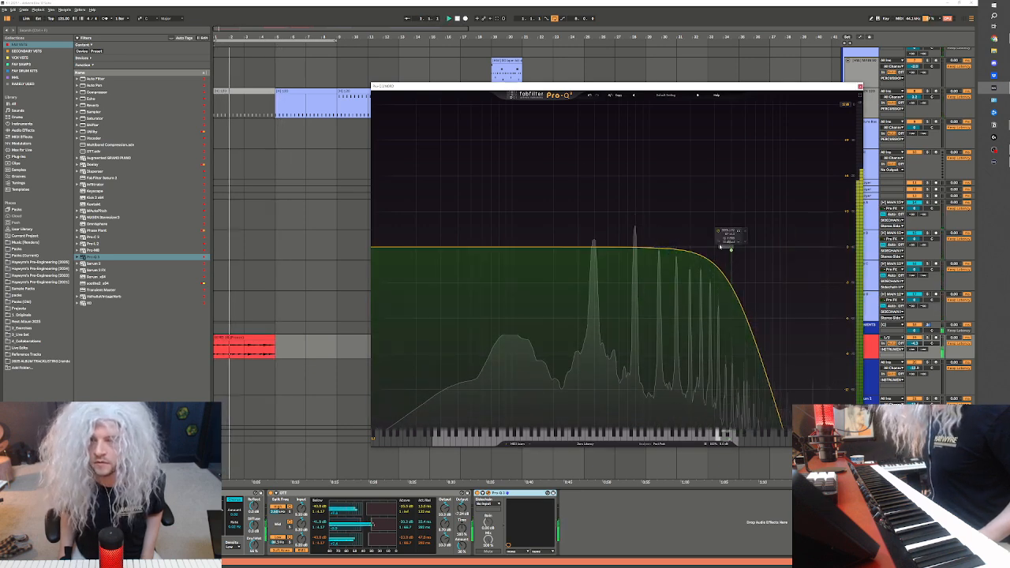
pyautogui.moveTo(730, 250); pyautogui.dragTo(706, 249)
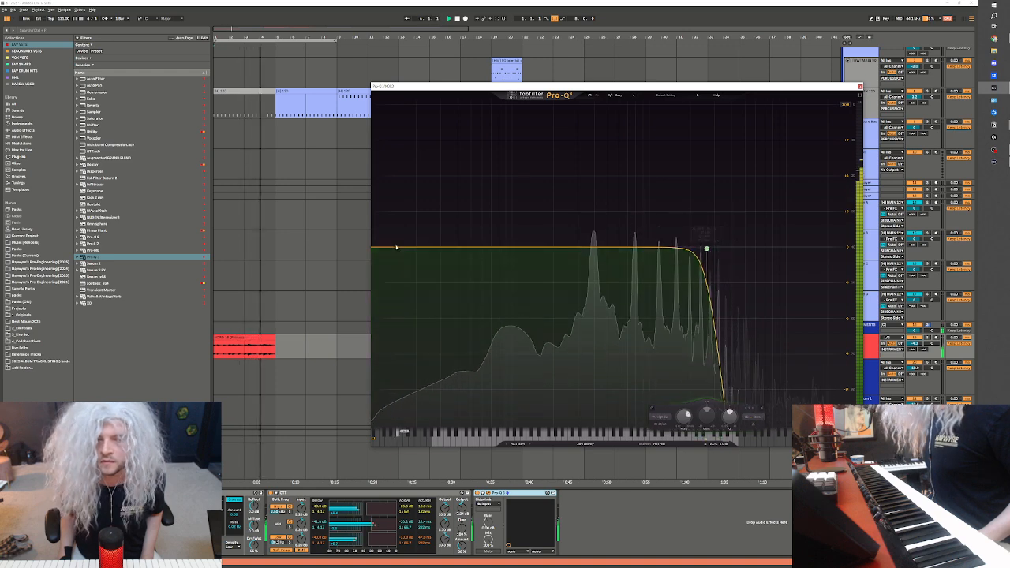
pyautogui.click(861, 87)
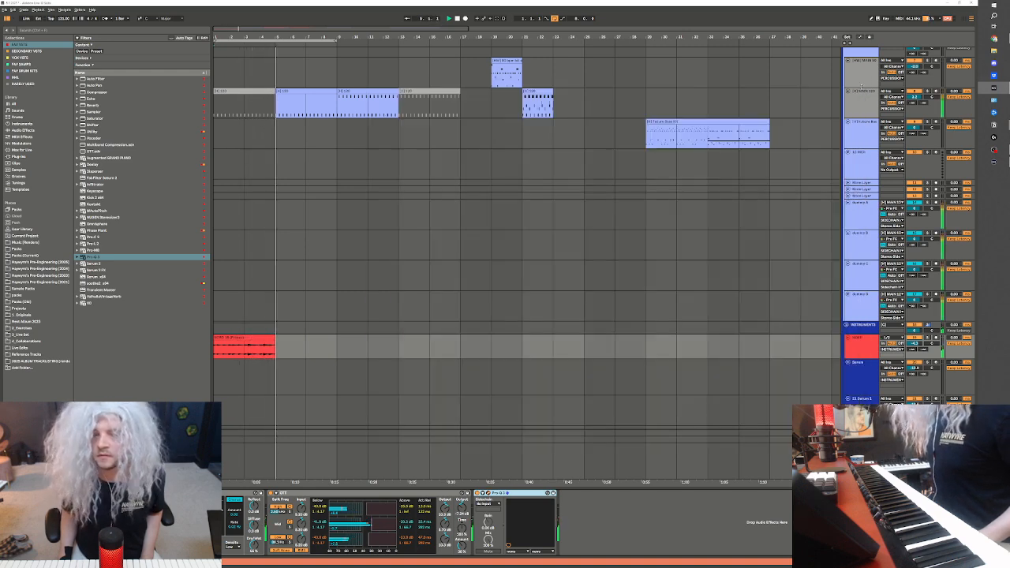
# Stop playback and insert silence at bar 5 so the clips that follow move to bar 37
pyautogui.scroll(1, 335, 253)
pyautogui.press('space')
pyautogui.click(245, 381)
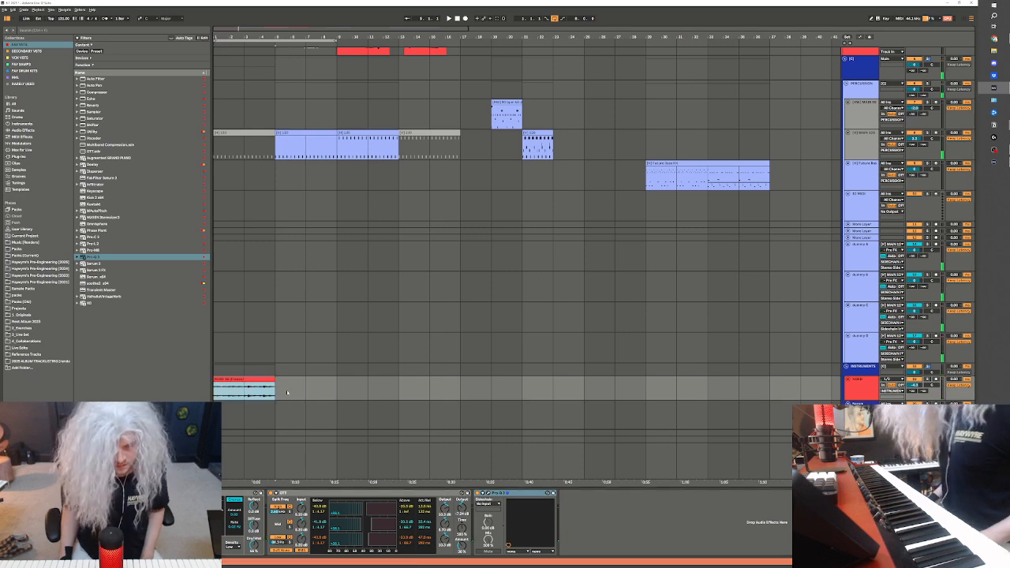
pyautogui.click(278, 358)
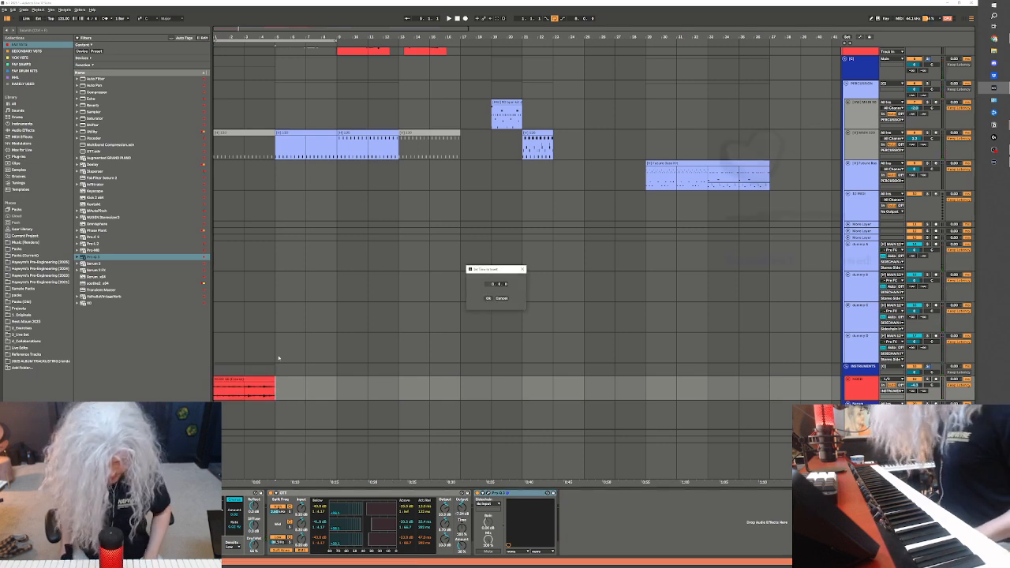
pyautogui.click(489, 299)
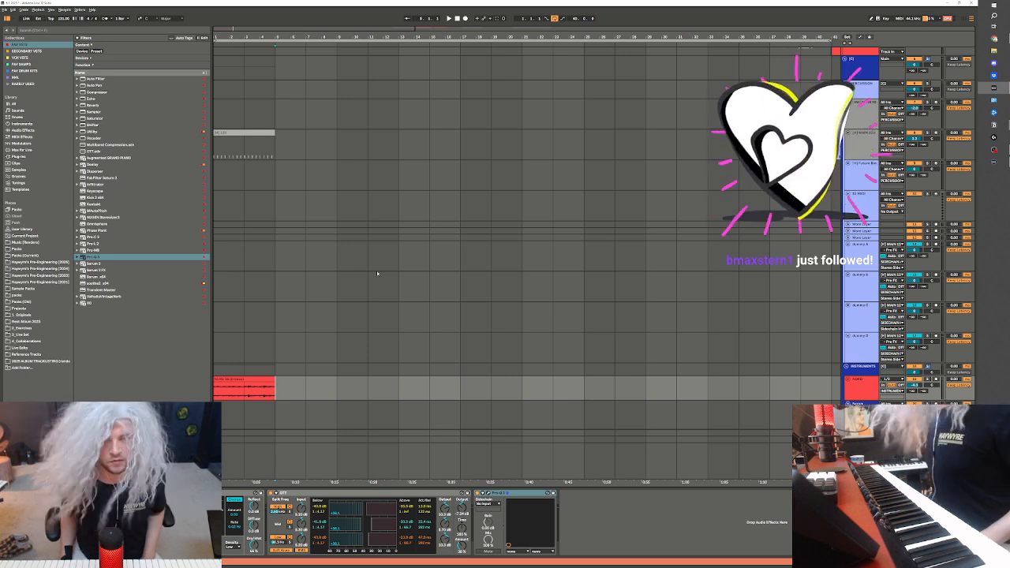
# Duplicate the bounced NORD clip repeatedly so it fills the arrangement from bar 1 to bar 41, and play it back
pyautogui.click(228, 349)
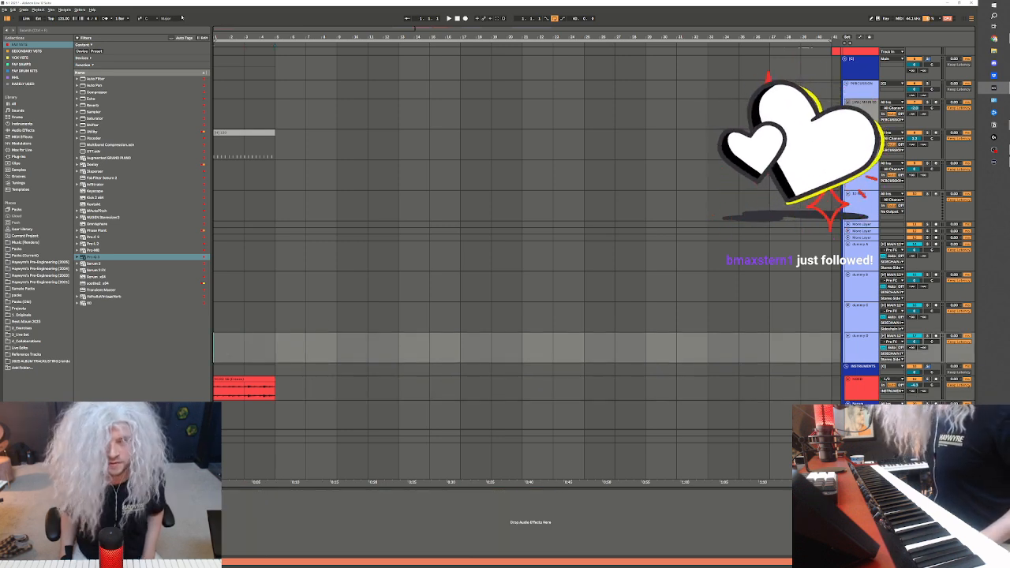
pyautogui.scroll(-4, 544, 120)
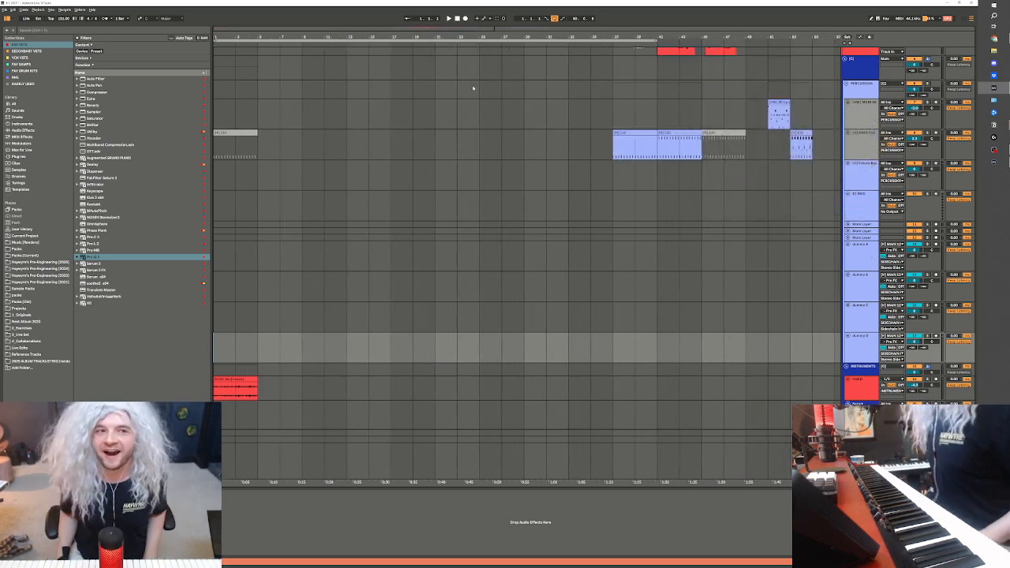
pyautogui.click(242, 386)
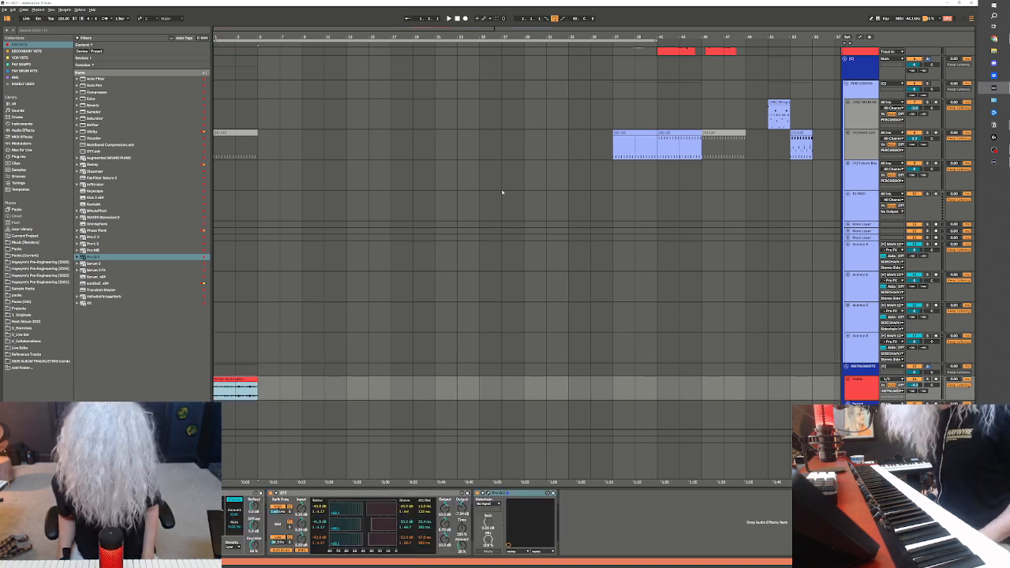
pyautogui.click(246, 382)
pyautogui.press('space')
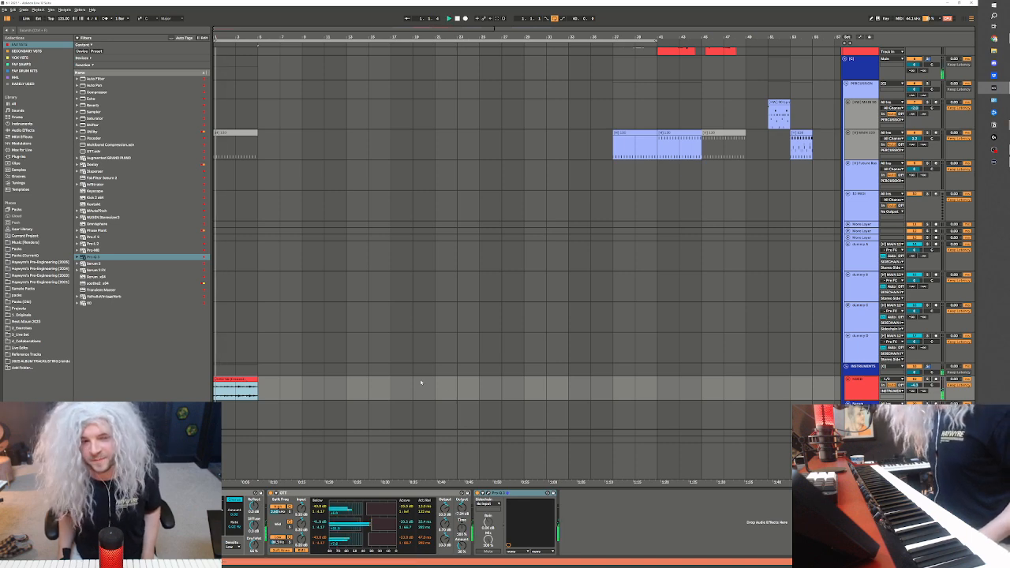
pyautogui.scroll(1, 260, 310)
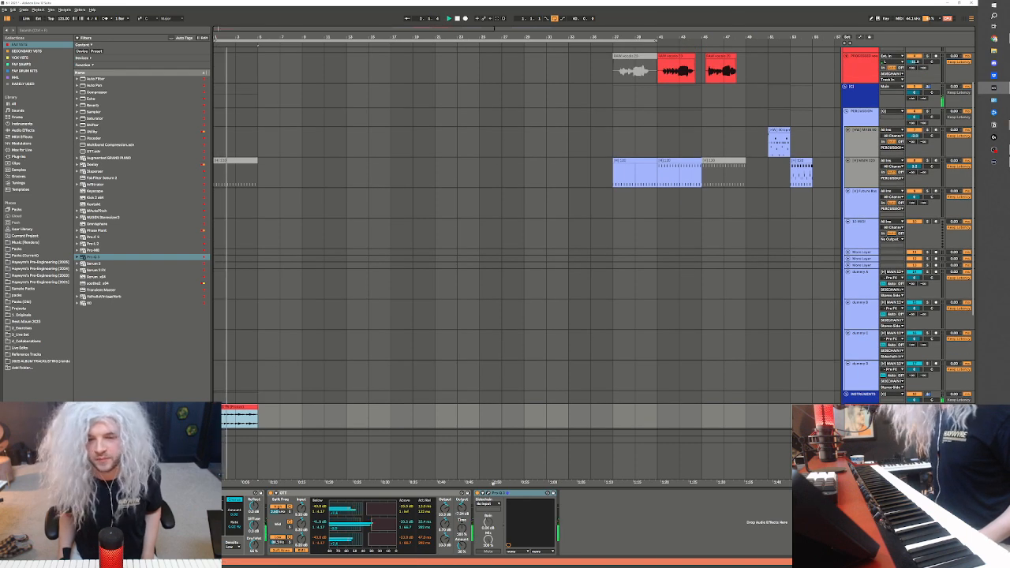
pyautogui.scroll(2, 254, 420)
pyautogui.scroll(-3, 250, 410)
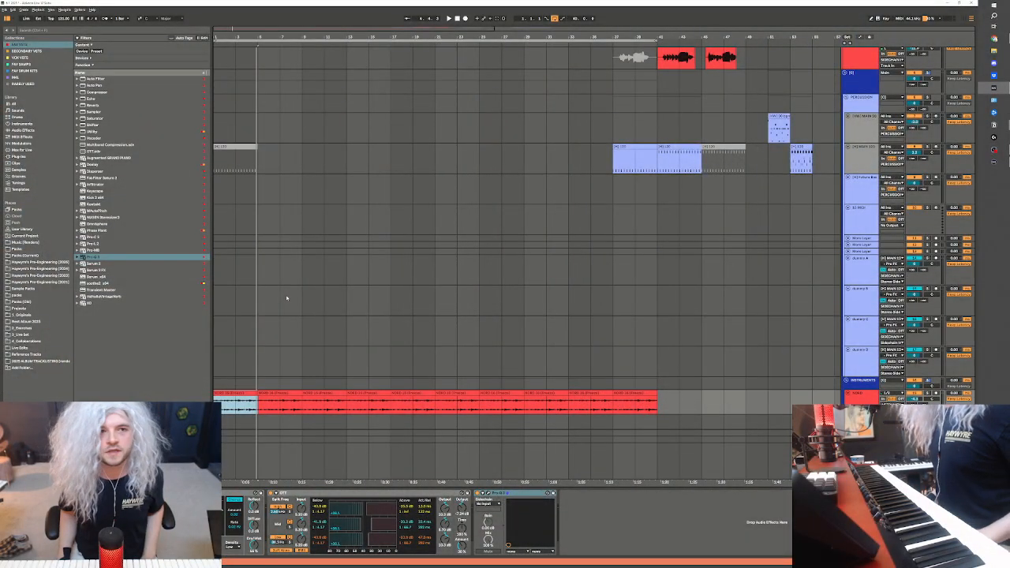
# Play along with the repeated NORD clips and record a new NORD part live from bar 5
pyautogui.click(238, 393)
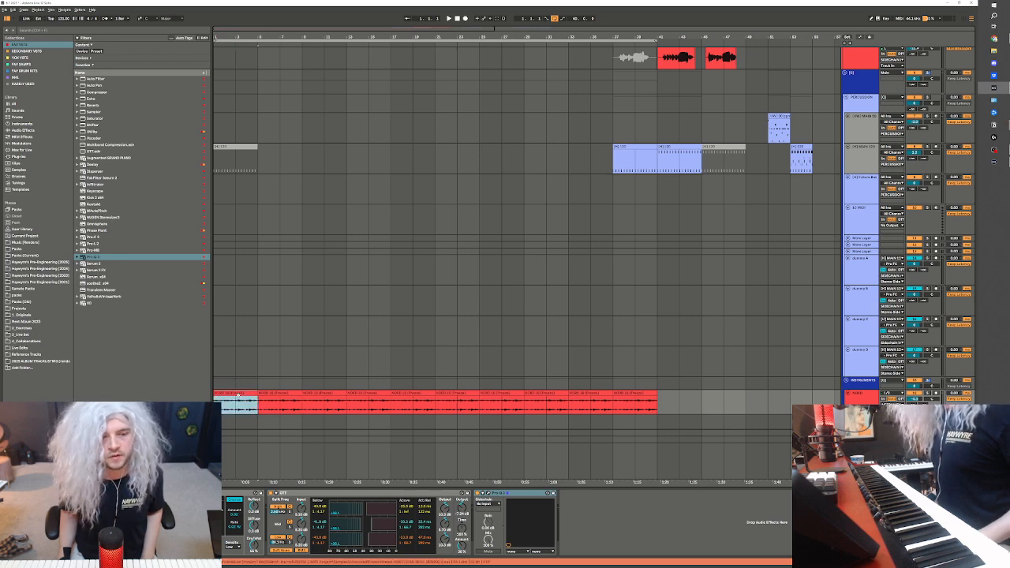
pyautogui.scroll(1, 318, 349)
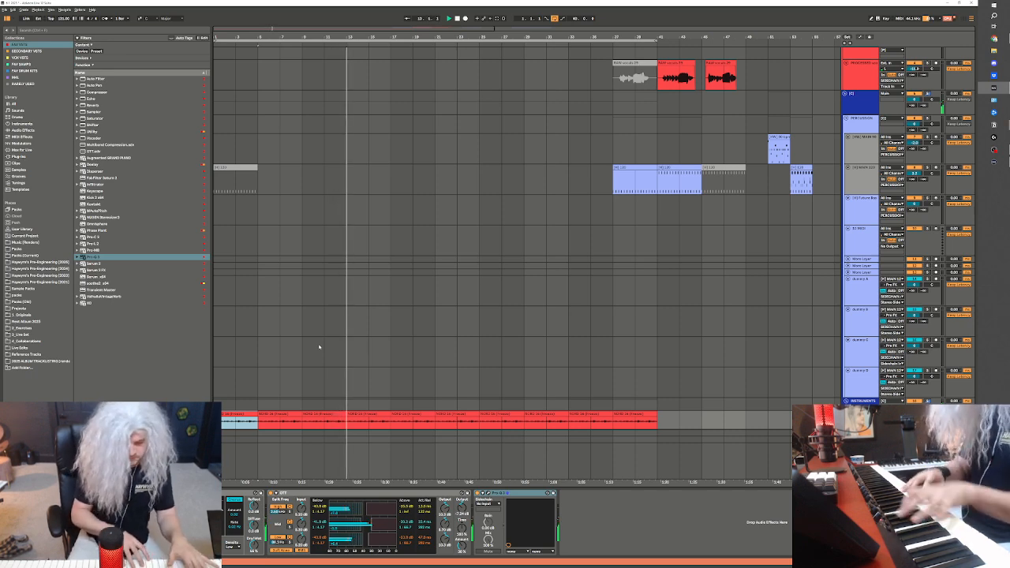
pyautogui.click(264, 289)
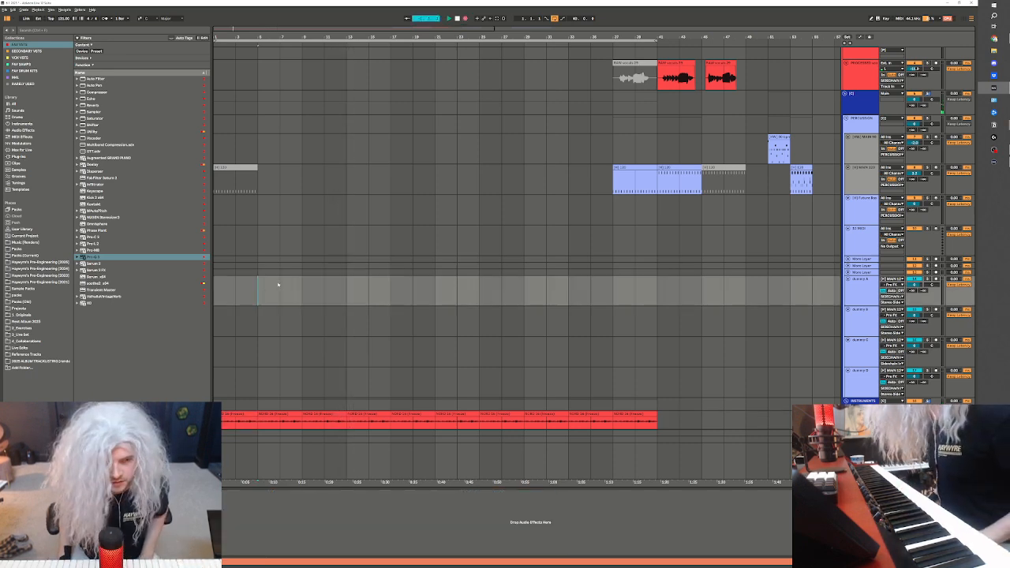
pyautogui.press('space')
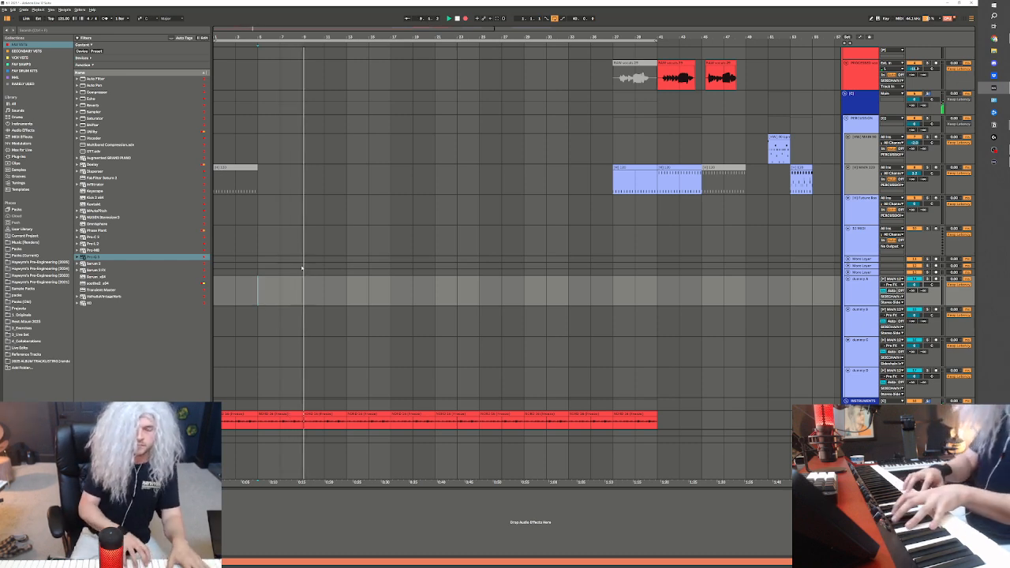
pyautogui.scroll(1, 336, 261)
pyautogui.scroll(2, 336, 261)
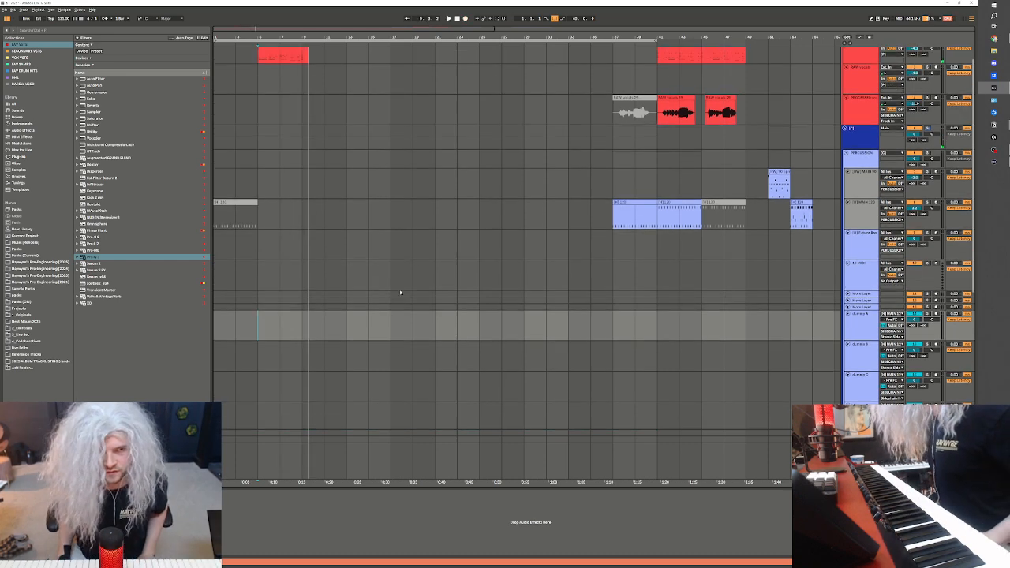
# Trim the new NORD recording at bar 9 and open the clip's notes while it plays
pyautogui.moveTo(326, 79); pyautogui.dragTo(324, 80)
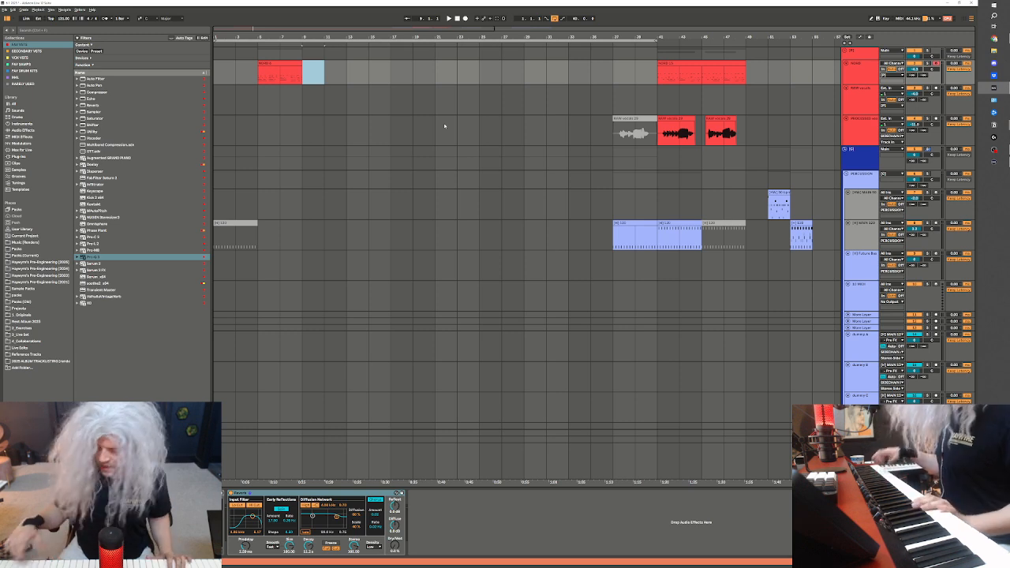
pyautogui.click(268, 62)
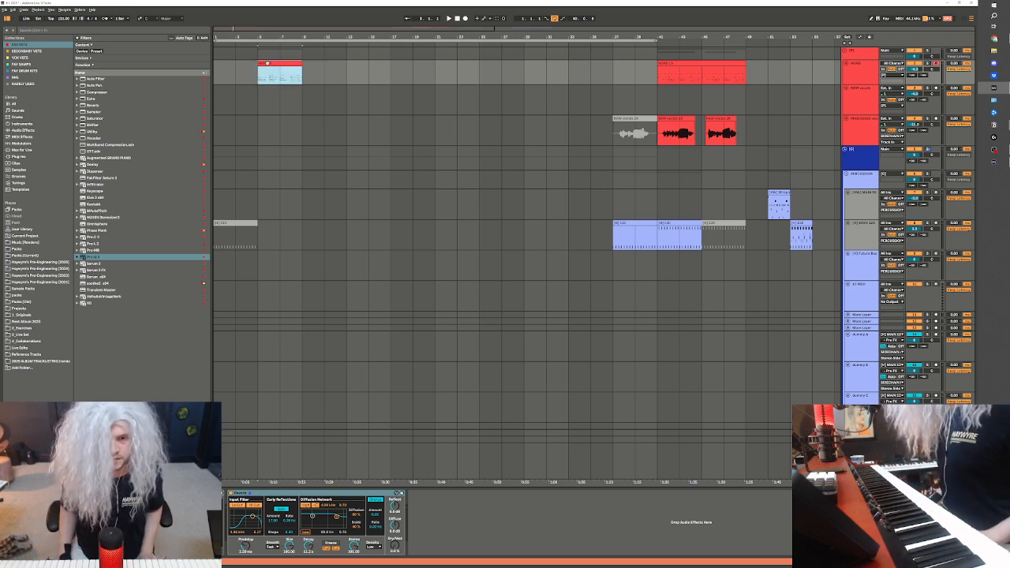
pyautogui.doubleClick(267, 62)
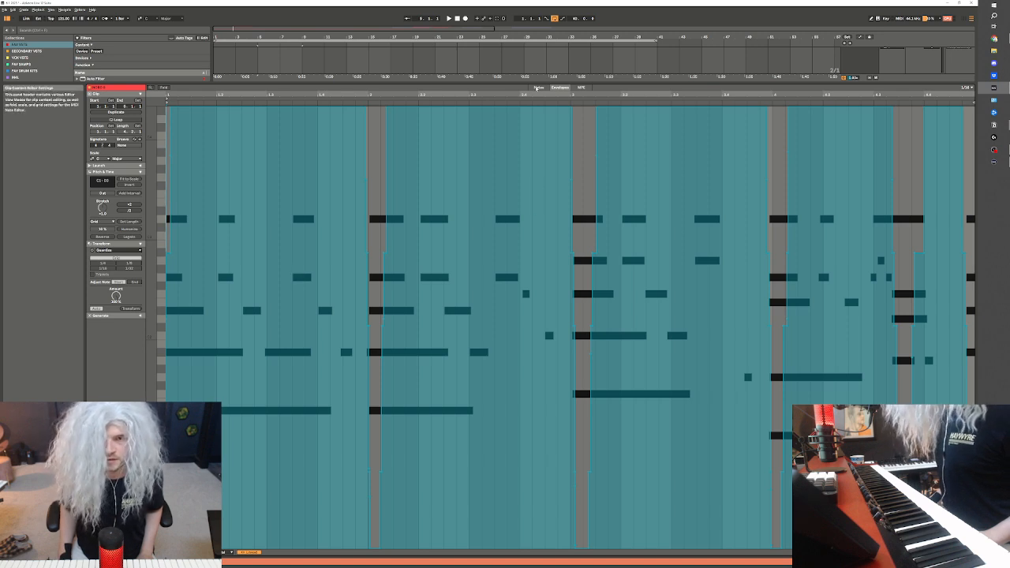
pyautogui.press('space')
pyautogui.click(537, 88)
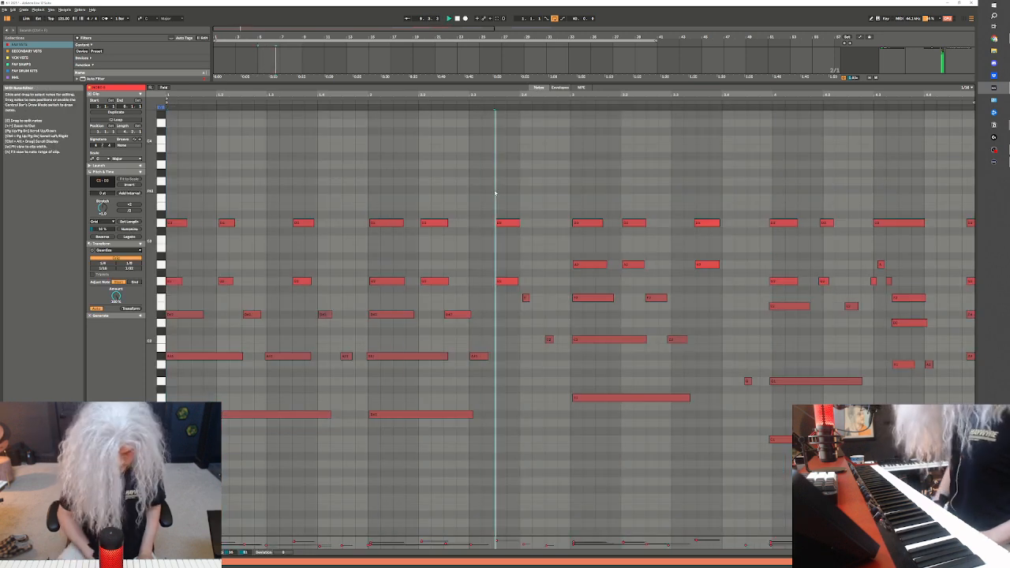
# Try quantizing all notes of the new NORD clip with a reduced amount
pyautogui.hotkey('ctrl', 'a')
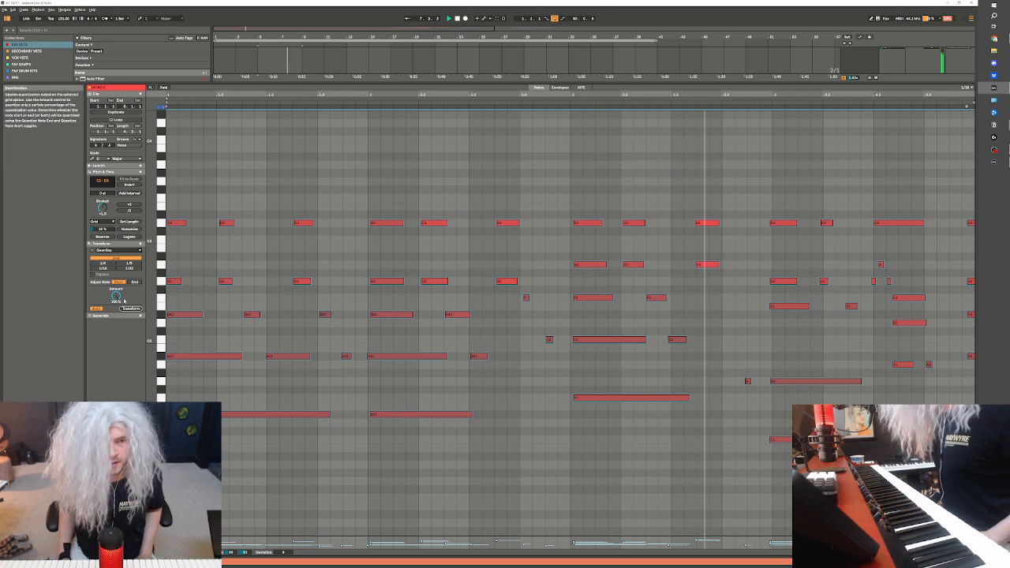
pyautogui.moveTo(116, 294); pyautogui.dragTo(116, 299)
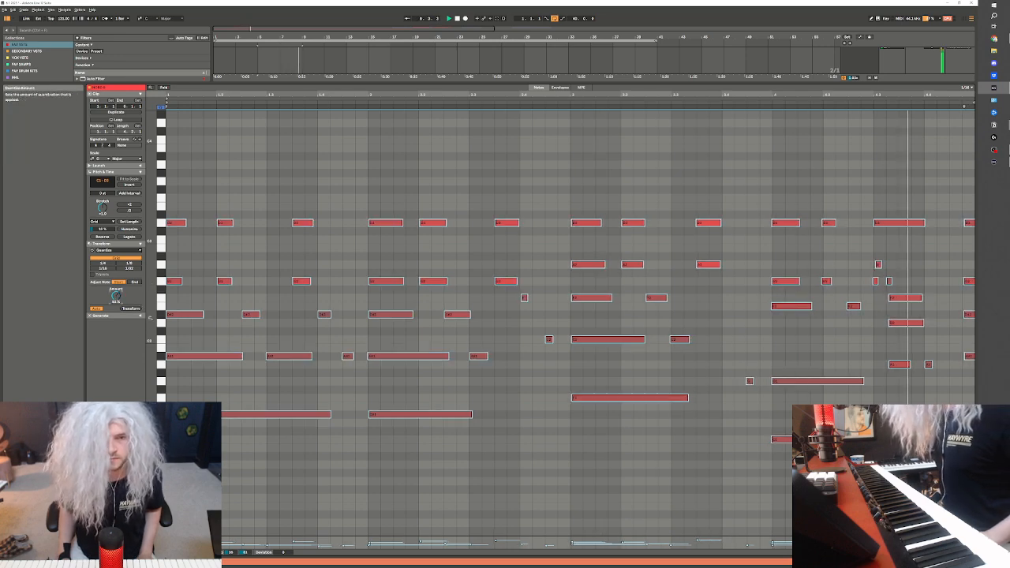
pyautogui.hotkey('ctrl', 'z')
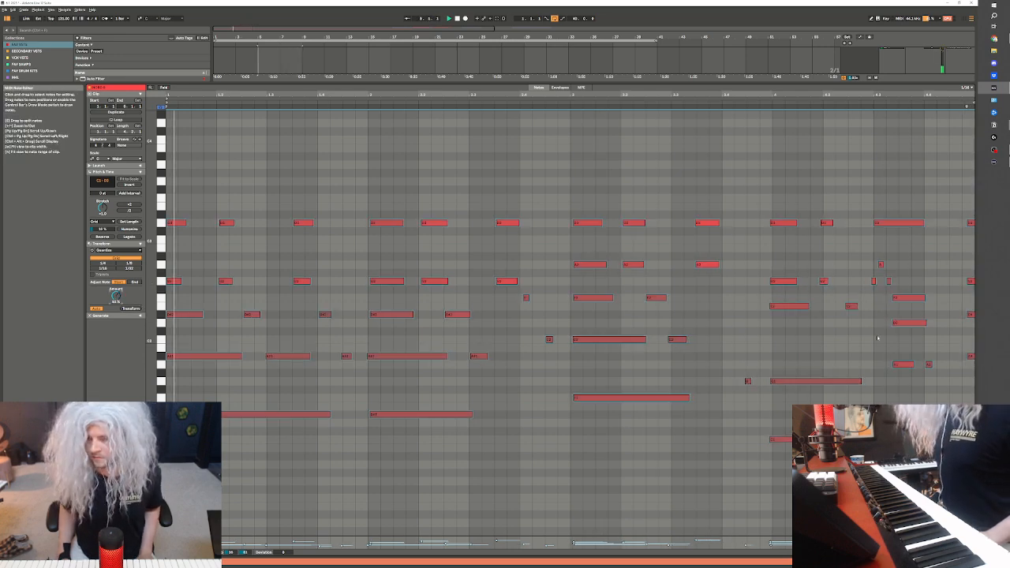
# Nudge the three-note chord near the clip's end and the short notes just before it slightly later
pyautogui.click(922, 281)
pyautogui.moveTo(903, 278); pyautogui.dragTo(904, 404)
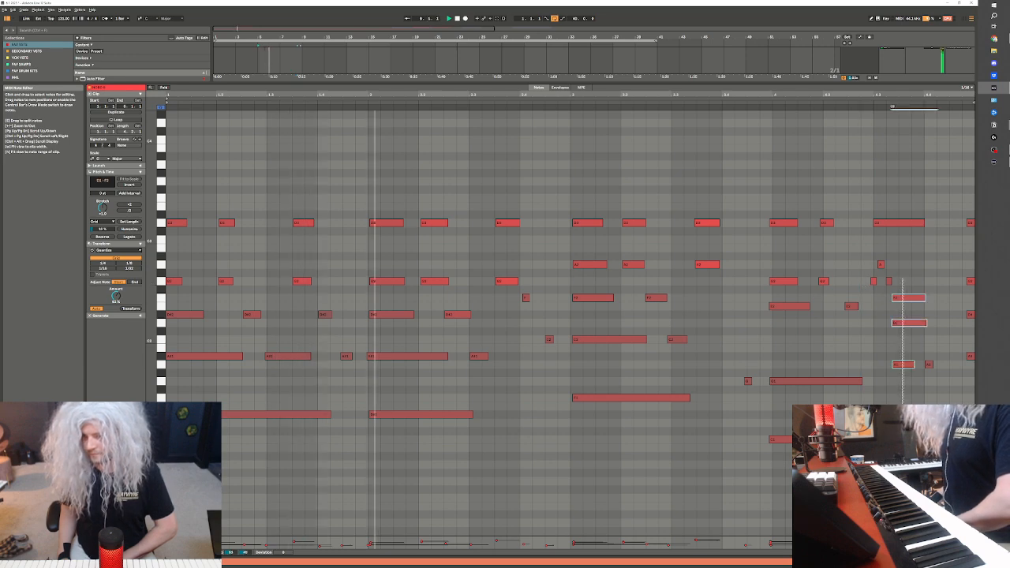
pyautogui.press('Right')
pyautogui.moveTo(890, 253); pyautogui.dragTo(864, 291)
pyautogui.press('Right')
pyautogui.click(907, 276)
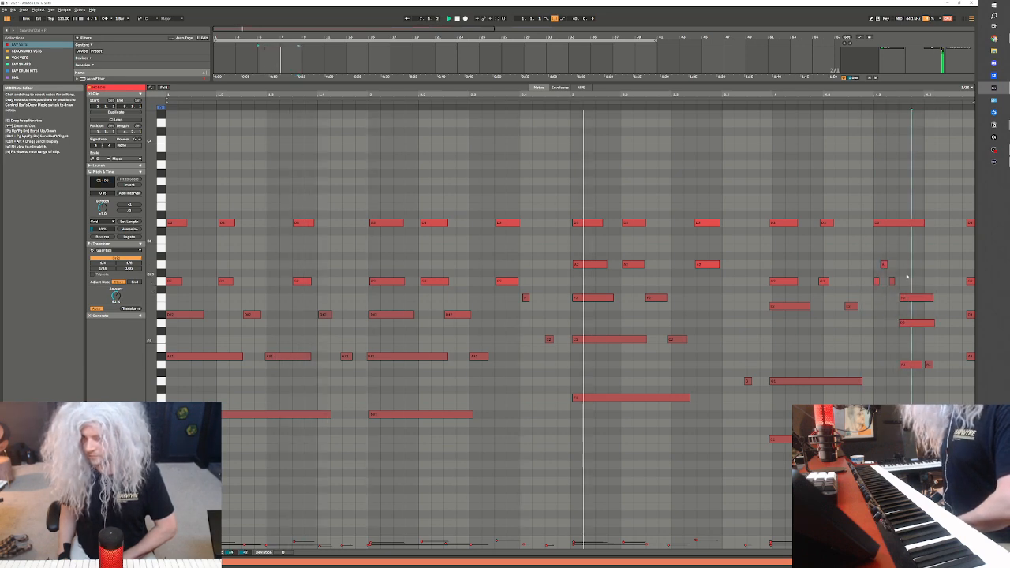
# Nudge the fourth bar's long top note, its second-beat notes and its opening chord slightly later, and play the clip back
pyautogui.click(906, 224)
pyautogui.press('Right')
pyautogui.click(962, 267)
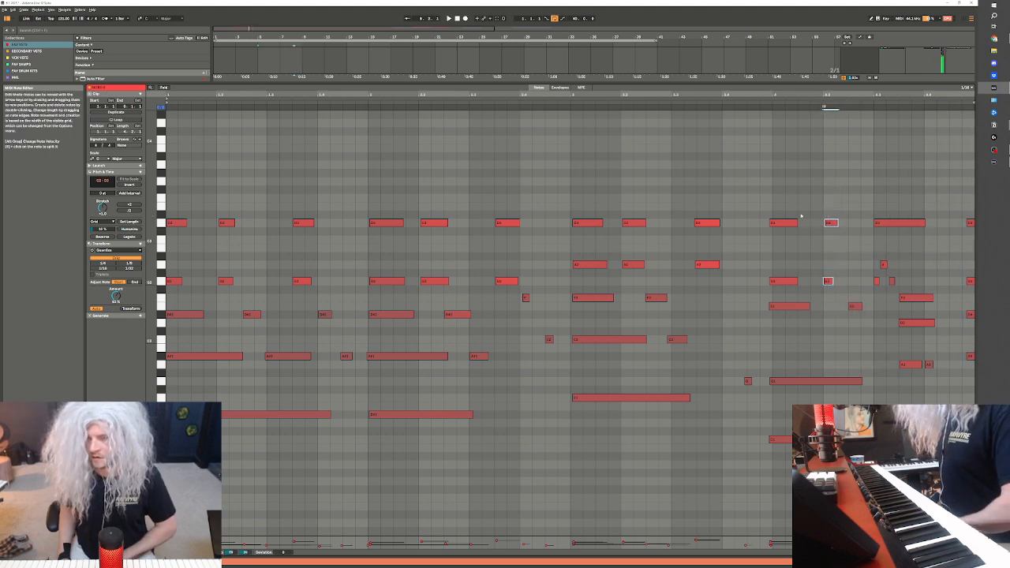
pyautogui.moveTo(786, 197); pyautogui.dragTo(780, 455)
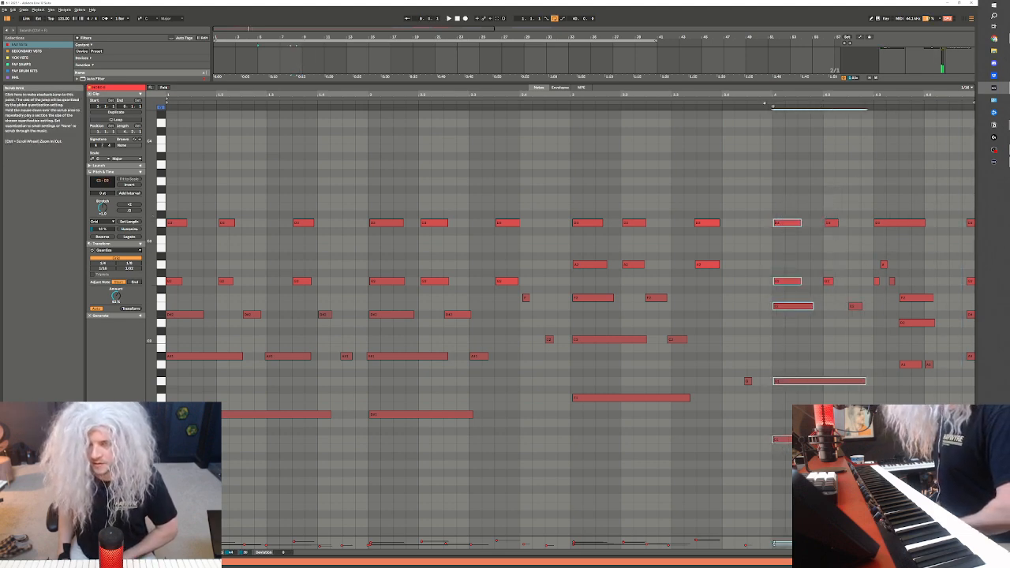
pyautogui.press('space')
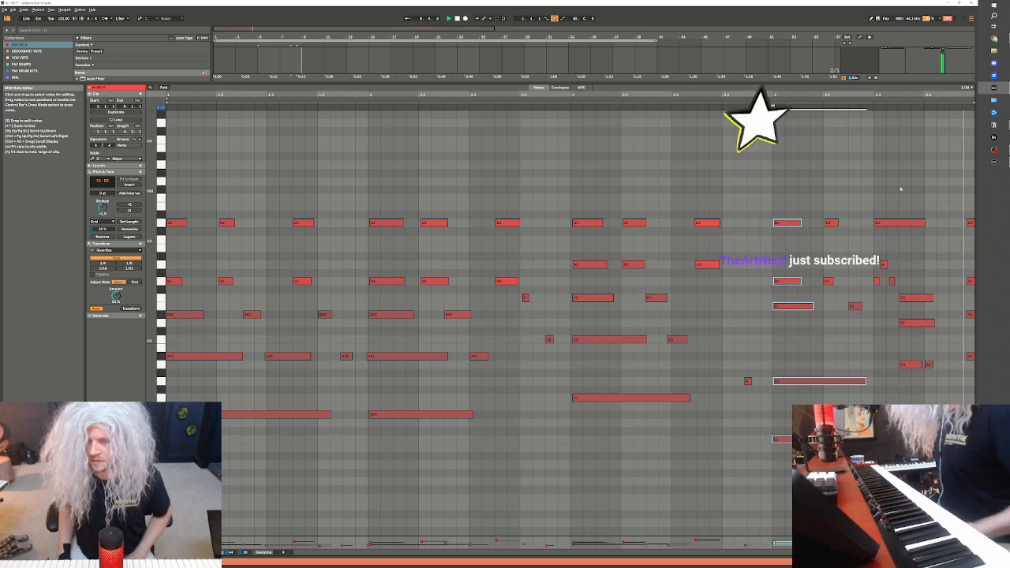
pyautogui.scroll(1, 899, 190)
pyautogui.press('space')
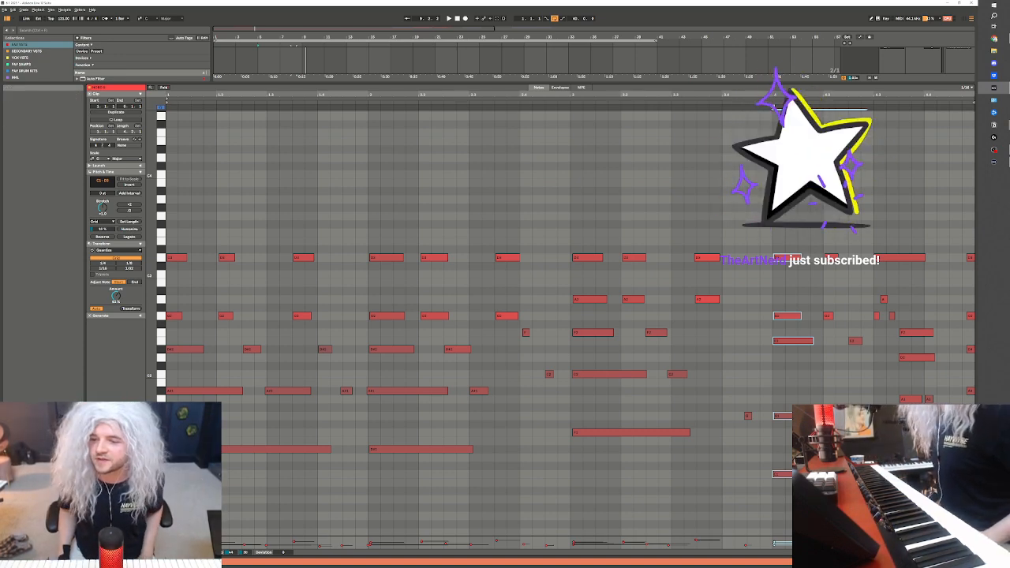
# Close the note editor and duplicate the four-bar NORD clip three times so it runs from bar 5 to bar 21
pyautogui.click(931, 562)
pyautogui.scroll(1, 332, 203)
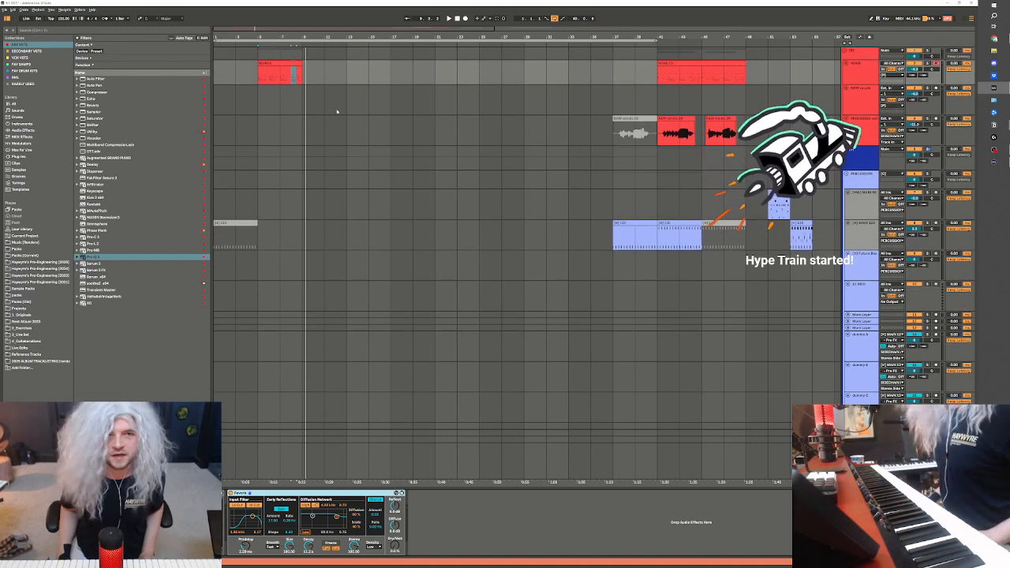
pyautogui.click(287, 63)
pyautogui.hotkey('ctrl', 'd')
pyautogui.hotkey('ctrl', 'd')
pyautogui.hotkey('ctrl', 'd')
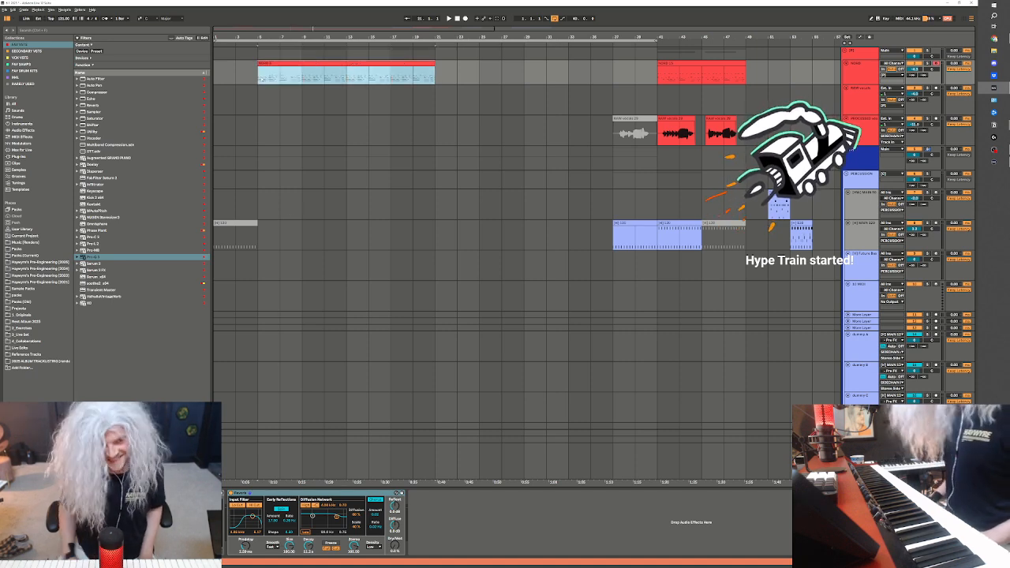
# Play the arrangement from bar 1 and check the bounced NORD clips alongside the other tracks
pyautogui.click(237, 82)
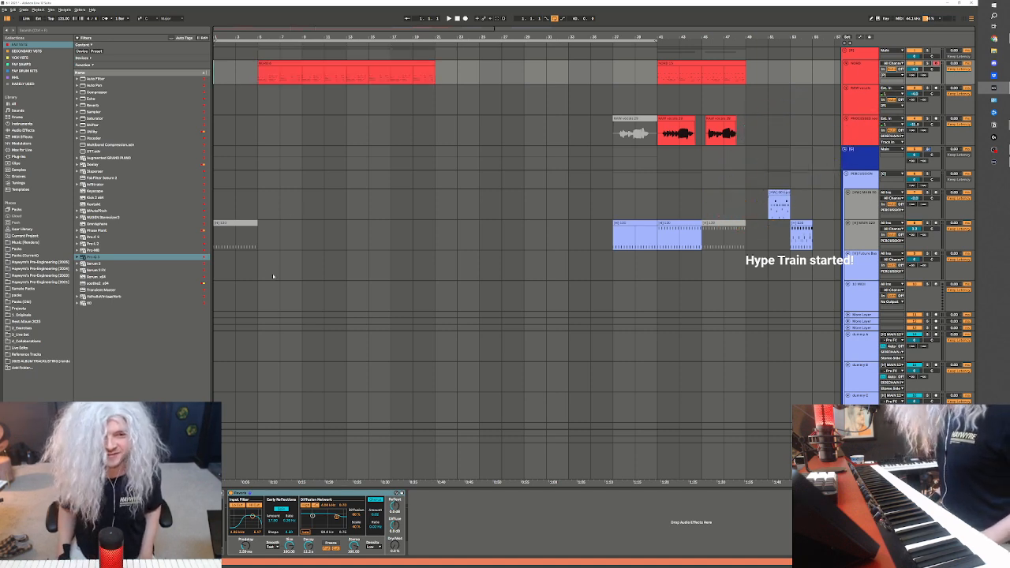
pyautogui.scroll(-2, 255, 271)
pyautogui.scroll(-3, 318, 309)
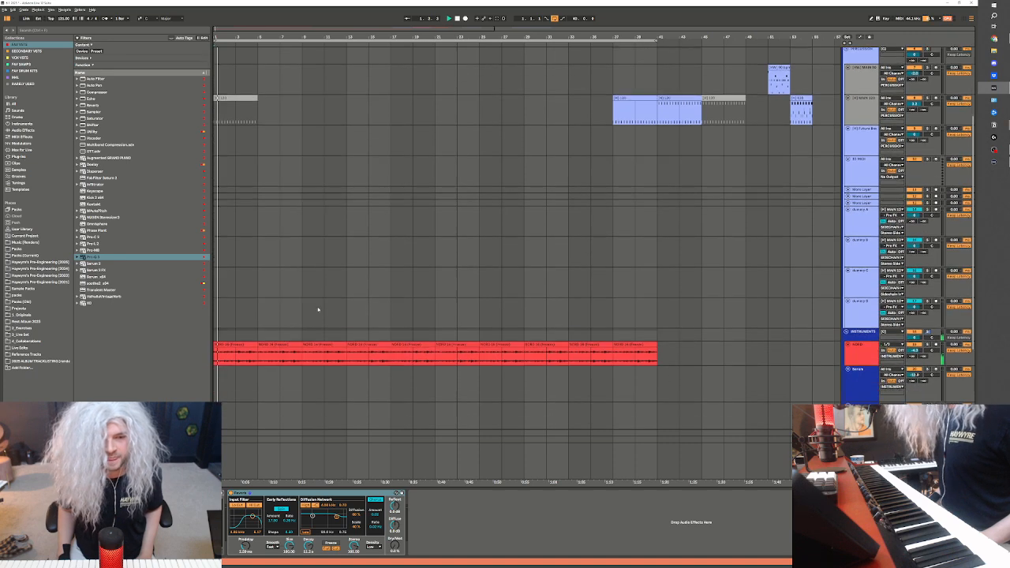
pyautogui.scroll(4, 339, 322)
pyautogui.scroll(-2, 616, 367)
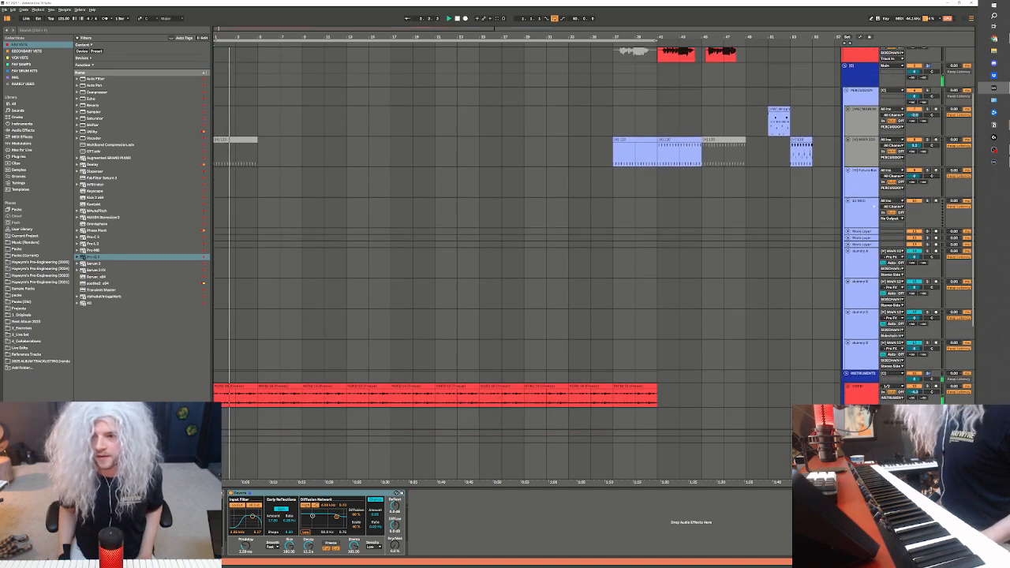
# Stop playback and inspect the devices on the percussion group's kit and MIDI tracks and on the bounced NORD track
pyautogui.click(864, 184)
pyautogui.click(865, 221)
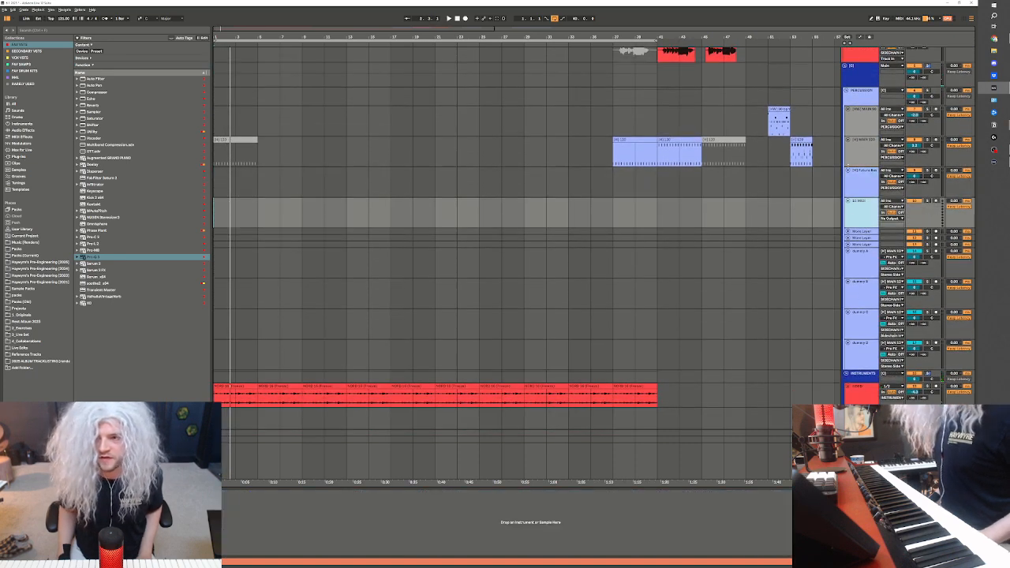
pyautogui.click(866, 185)
pyautogui.click(866, 156)
pyautogui.click(868, 180)
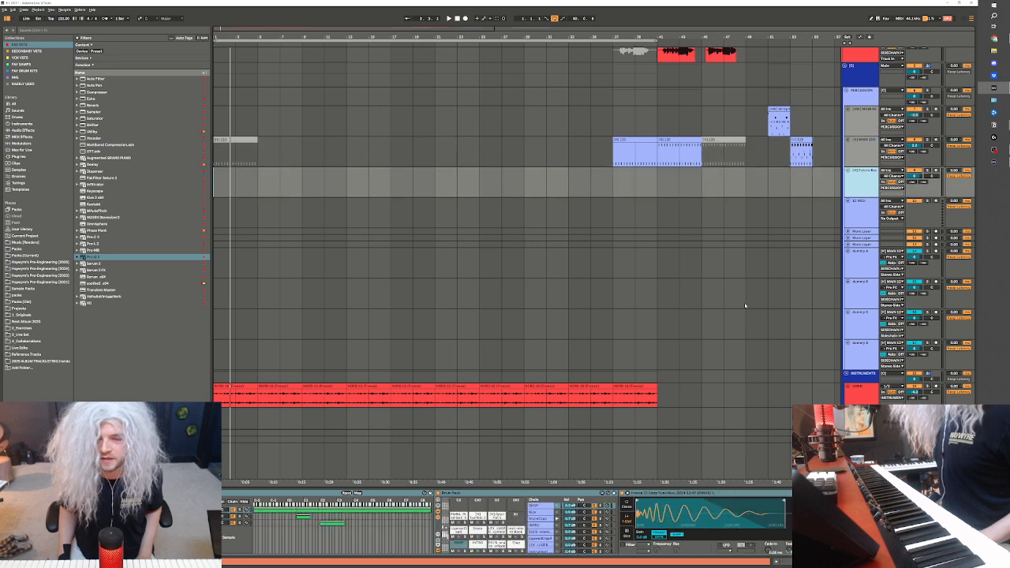
pyautogui.scroll(-3, 745, 305)
pyautogui.click(861, 335)
pyautogui.click(862, 300)
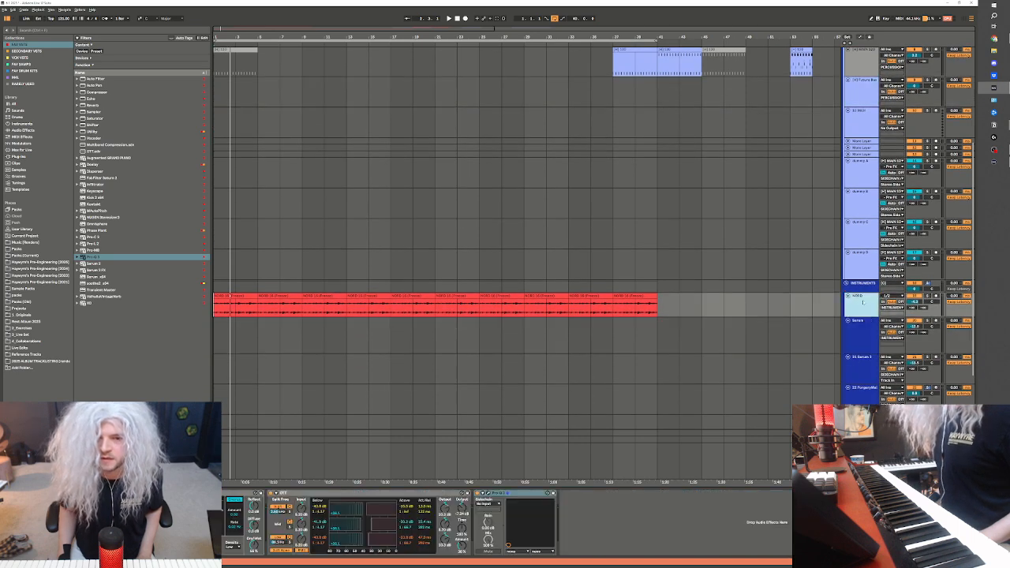
# Add a MIDI track below the Serum track in the INSTRUMENTS group and load SWAM Cello on it from the secondary VST collection
pyautogui.click(866, 333)
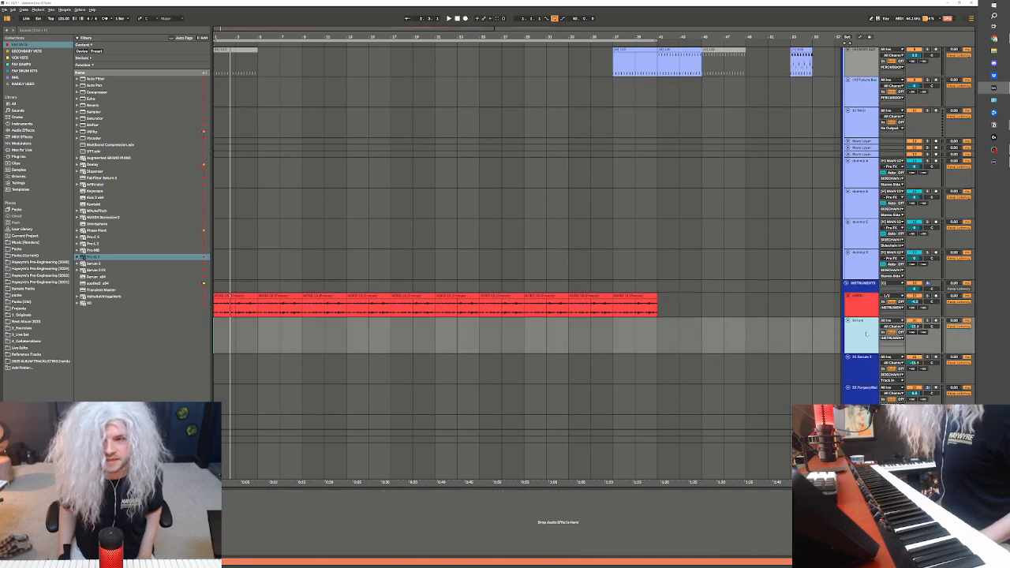
pyautogui.hotkey('ctrl', 'shift', 't')
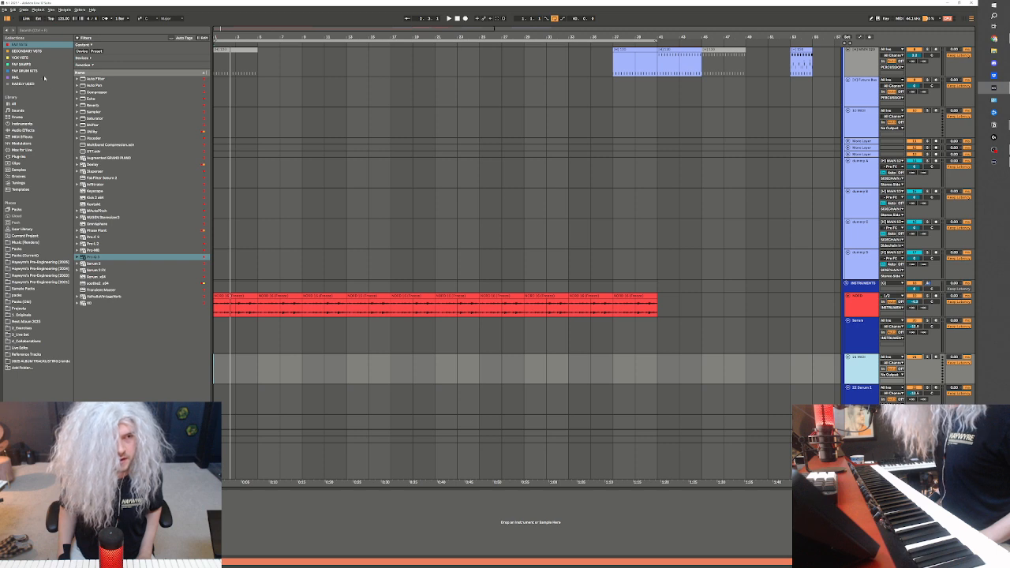
pyautogui.click(27, 50)
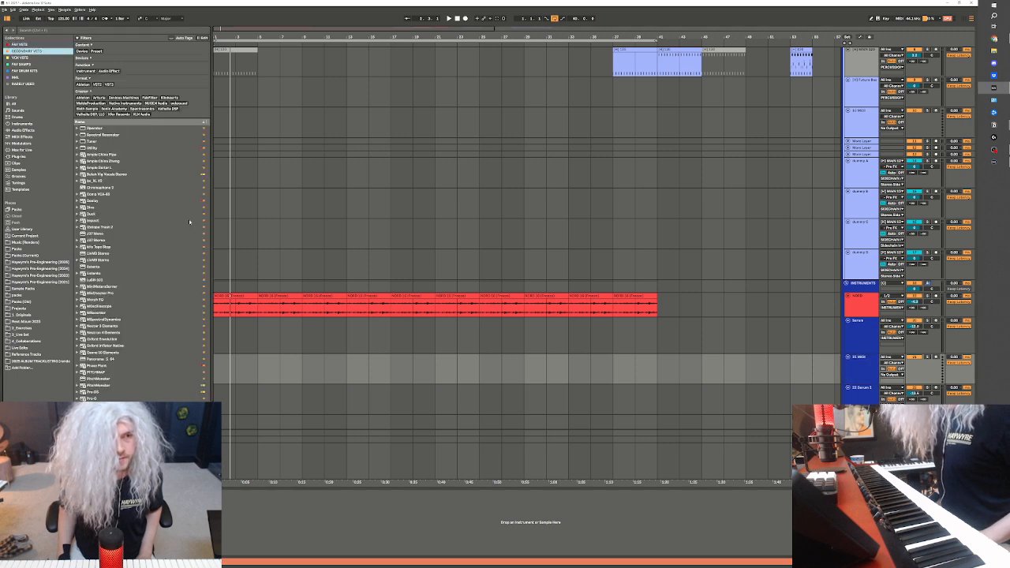
pyautogui.scroll(-10, 100, 350)
pyautogui.scroll(2, 100, 349)
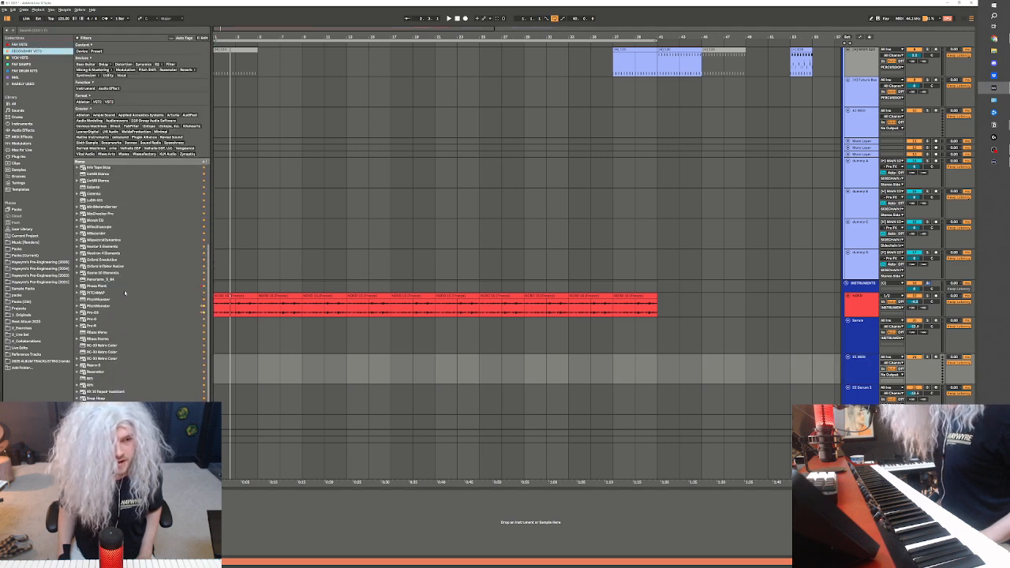
pyautogui.scroll(2, 100, 349)
pyautogui.scroll(-4, 100, 349)
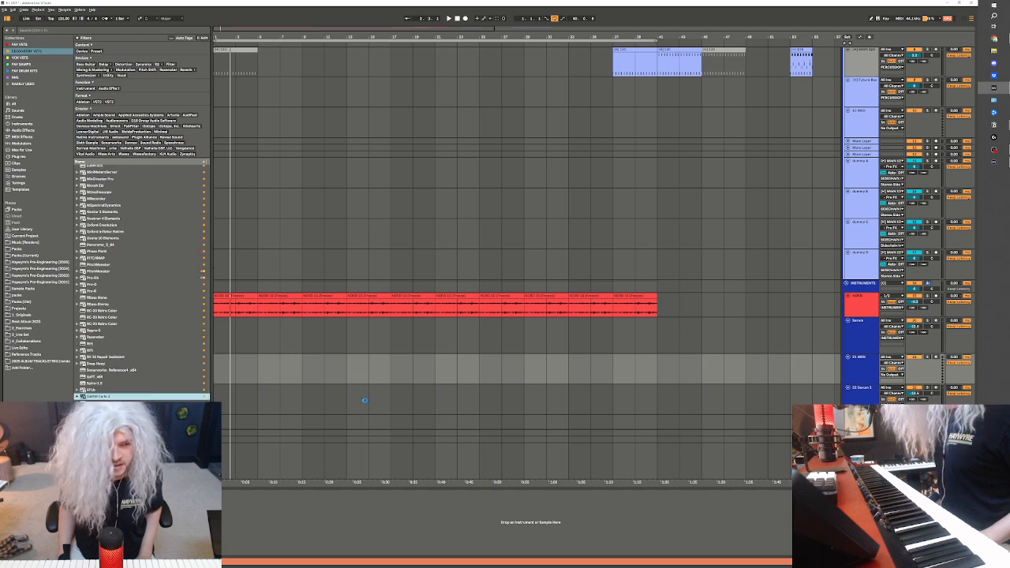
pyautogui.click(303, 387)
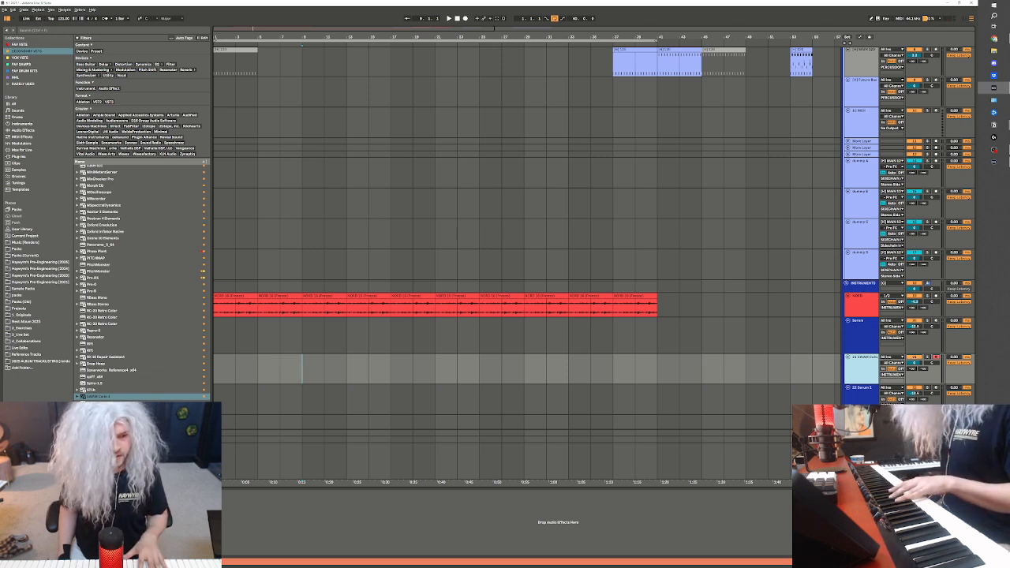
# Close the SWAM Cello login window without signing in
pyautogui.click(18, 495)
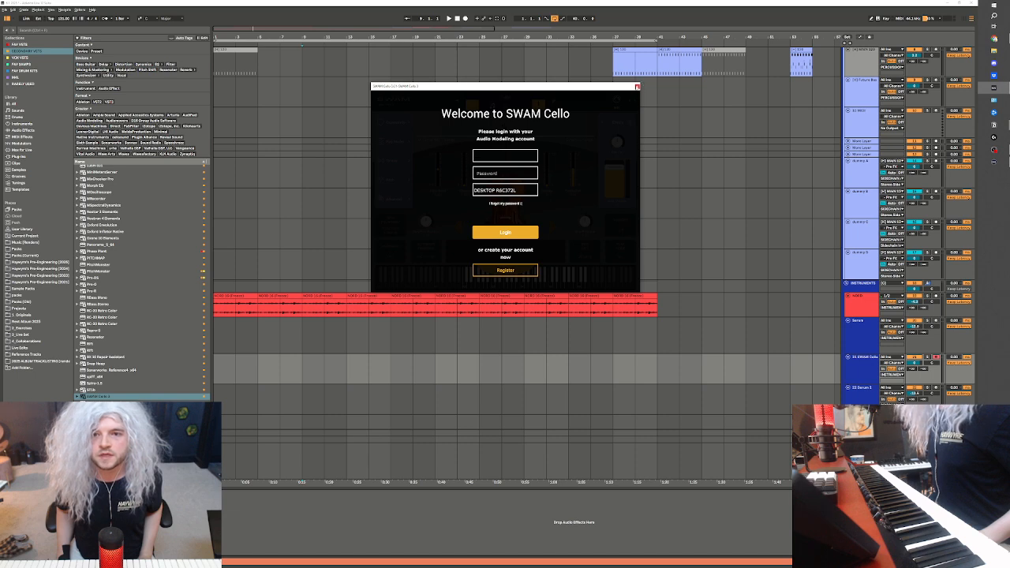
pyautogui.click(638, 87)
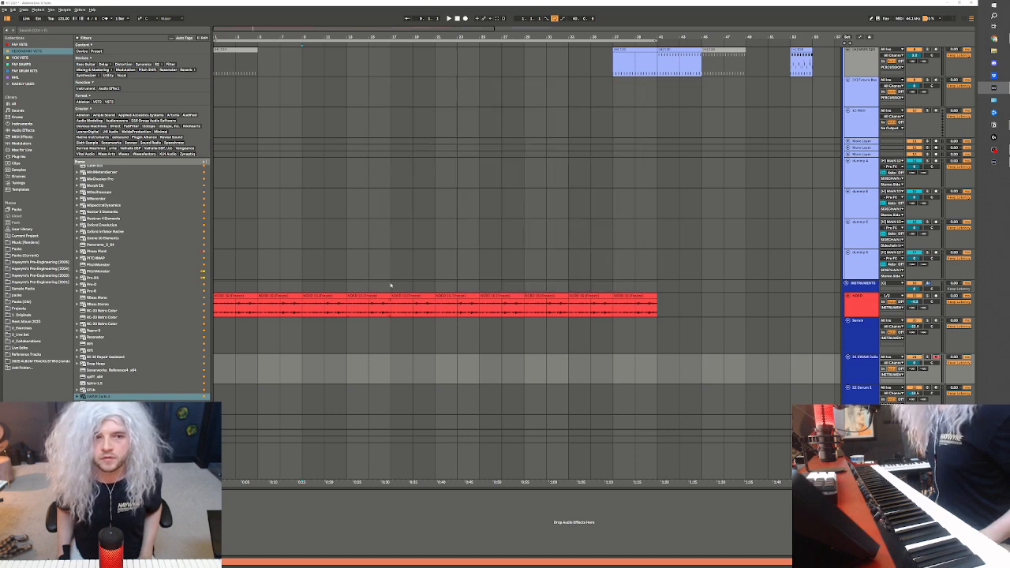
pyautogui.click(235, 264)
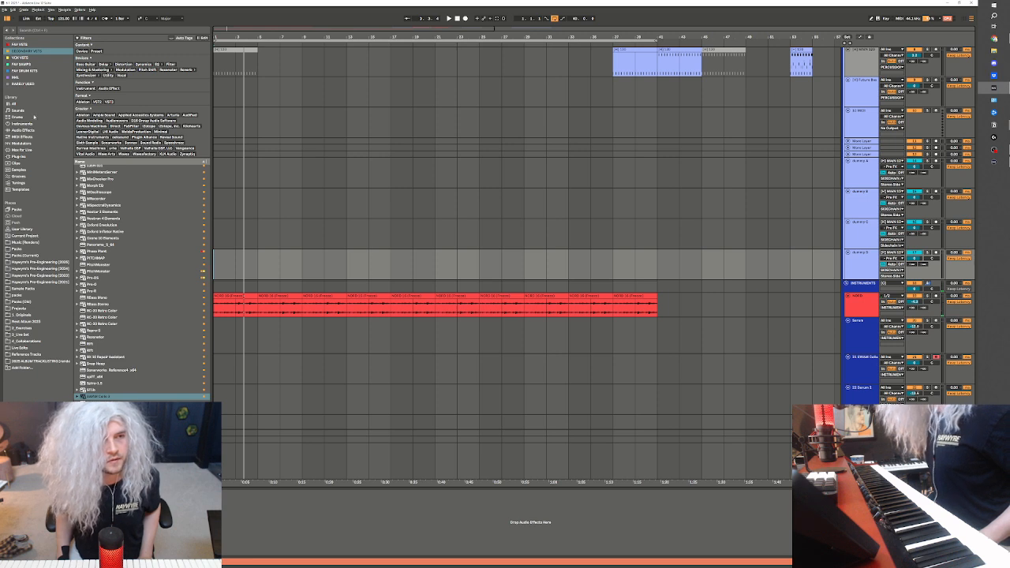
# Switch the browser back to the favourite VST collection and play the arrangement from the first bounced NORD clip
pyautogui.click(24, 44)
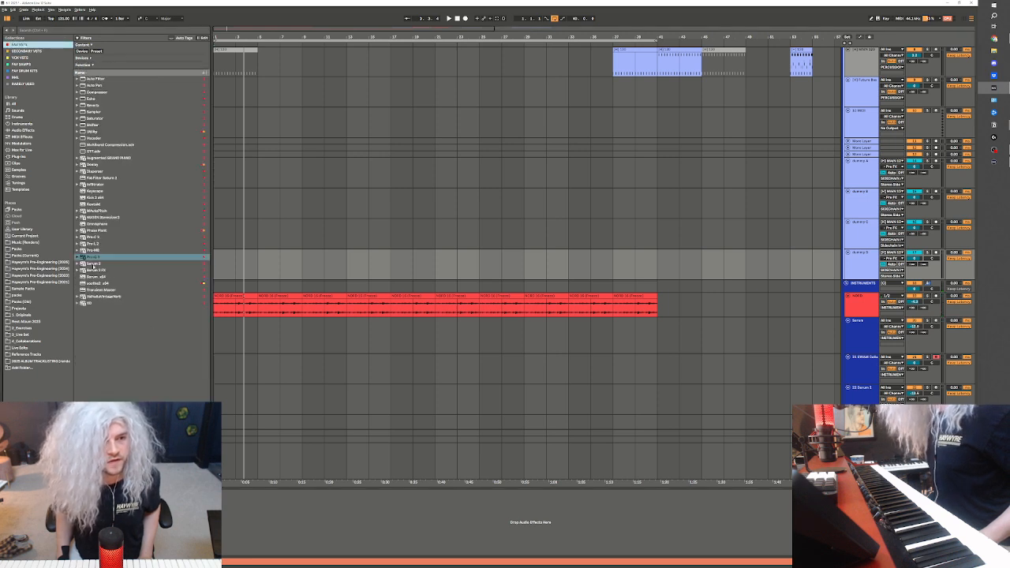
pyautogui.click(241, 294)
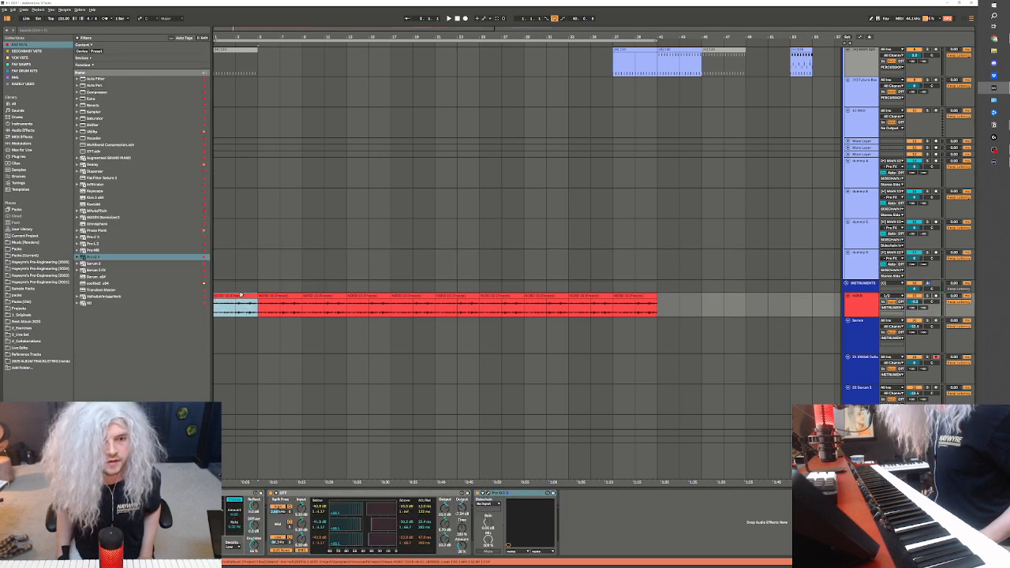
pyautogui.press('space')
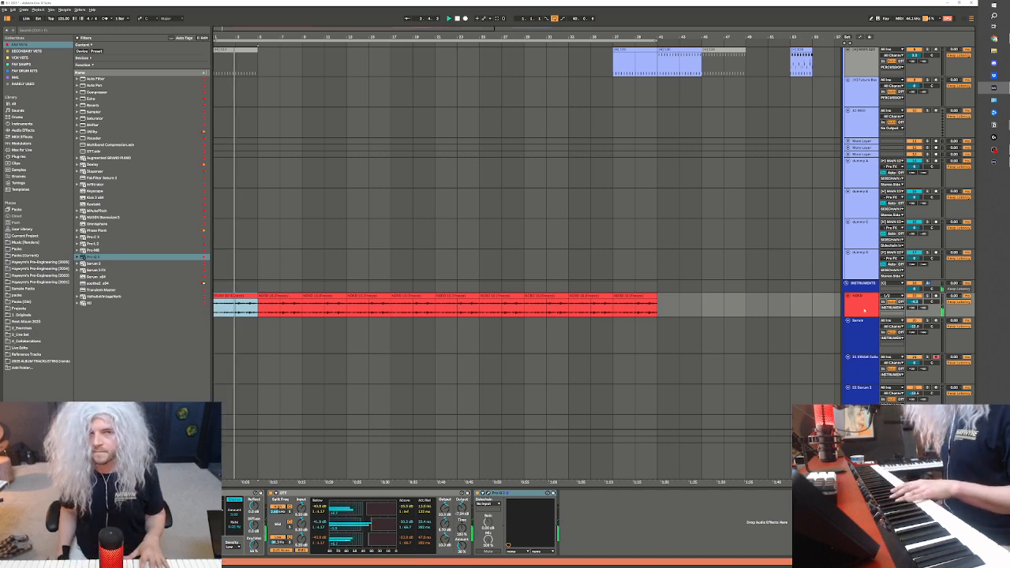
# Inspect the notes of the NORD MIDI clip starting at bar 5, and check the tracks of the INSTRUMENTS group during playback
pyautogui.scroll(6, 699, 247)
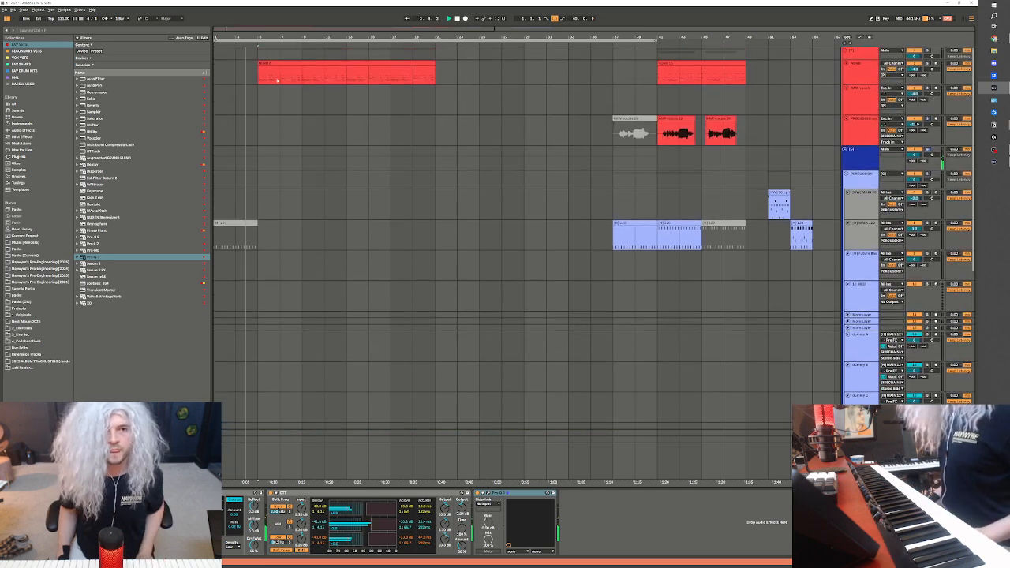
pyautogui.doubleClick(295, 68)
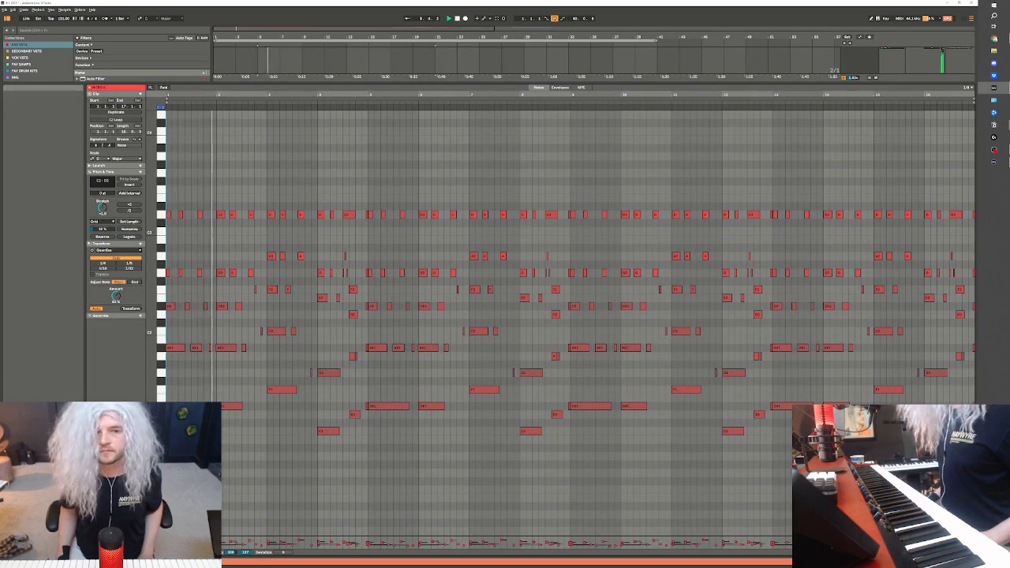
pyautogui.hotkey('shift', 'Tab')
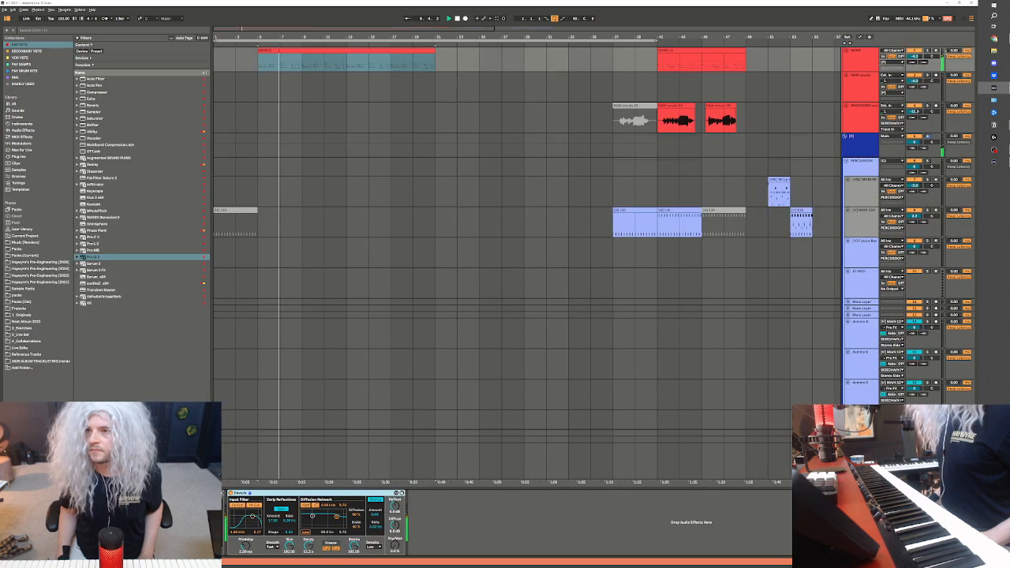
pyautogui.scroll(-3, 834, 376)
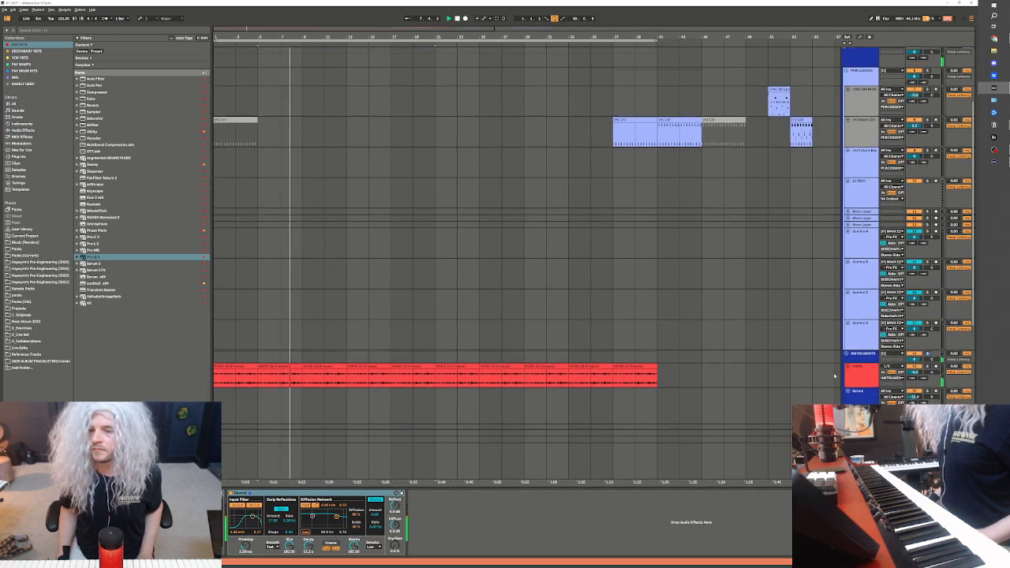
pyautogui.scroll(-3, 834, 375)
pyautogui.click(854, 352)
pyautogui.click(861, 377)
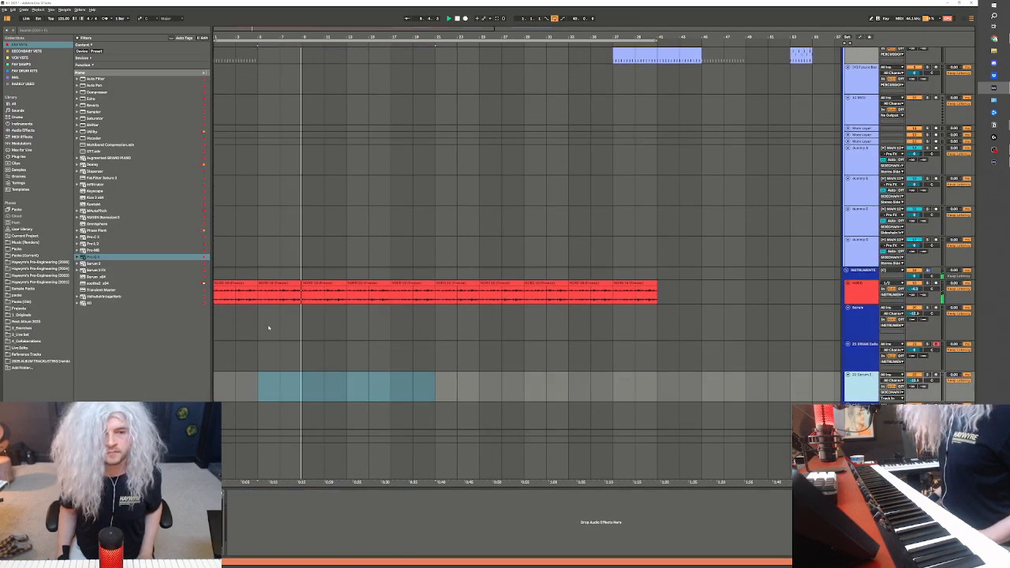
# Set the arrangement loop to bars 5 to 13 and split the NORD MIDI clip at bar 9
pyautogui.moveTo(268, 327); pyautogui.dragTo(342, 327)
pyautogui.scroll(2, 488, 171)
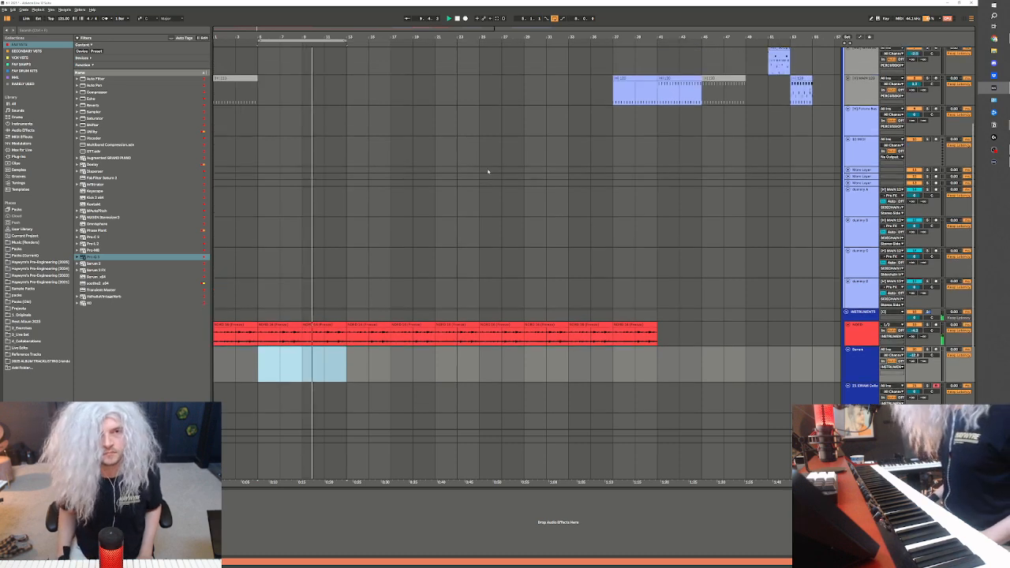
pyautogui.scroll(5, 488, 171)
pyautogui.click(308, 74)
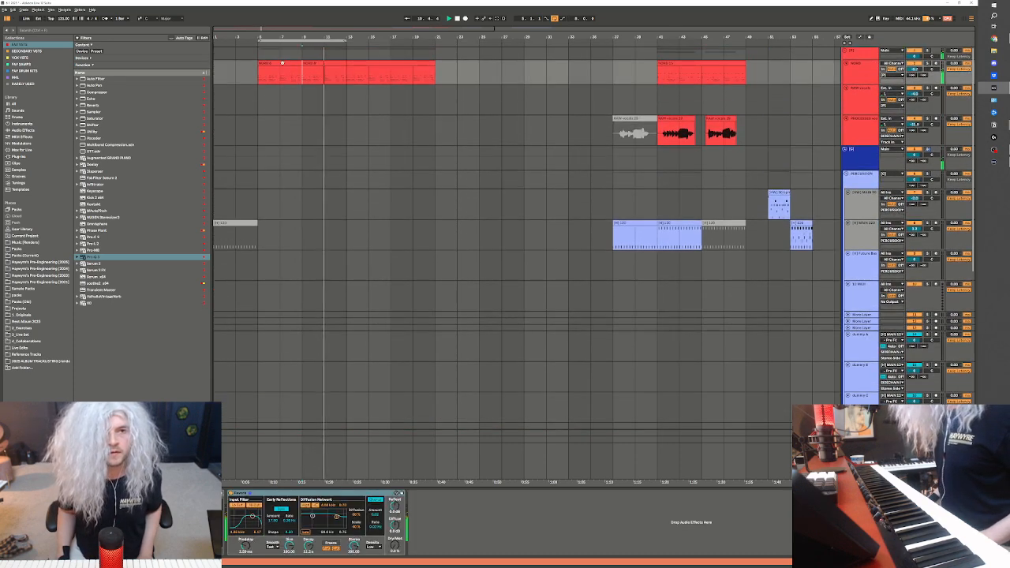
# Stop playback and delete the stray notes at the very end of the first NORD clip's fourth bar
pyautogui.doubleClick(282, 63)
pyautogui.press('space')
pyautogui.moveTo(961, 212); pyautogui.dragTo(977, 434)
pyautogui.press('Delete')
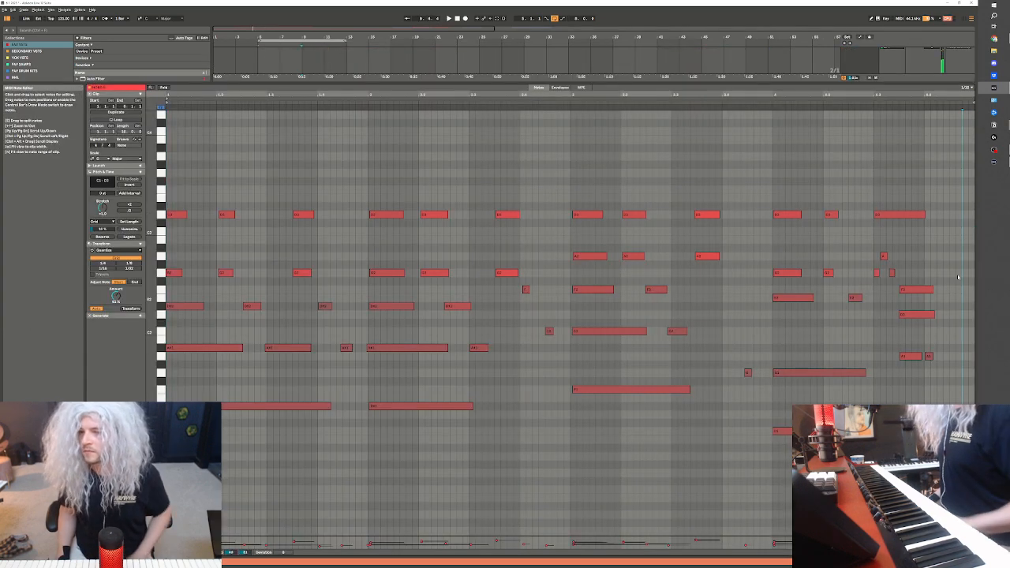
# Play the clip back and tighten the timing of its notes before the fourth bar's third beat, closing the note editor when done
pyautogui.press('space')
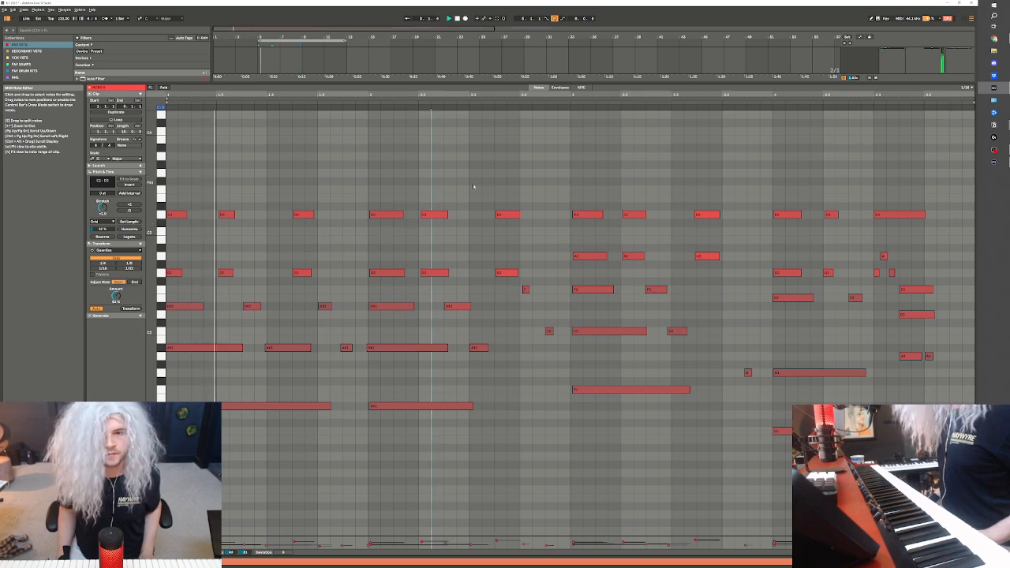
pyautogui.click(849, 106)
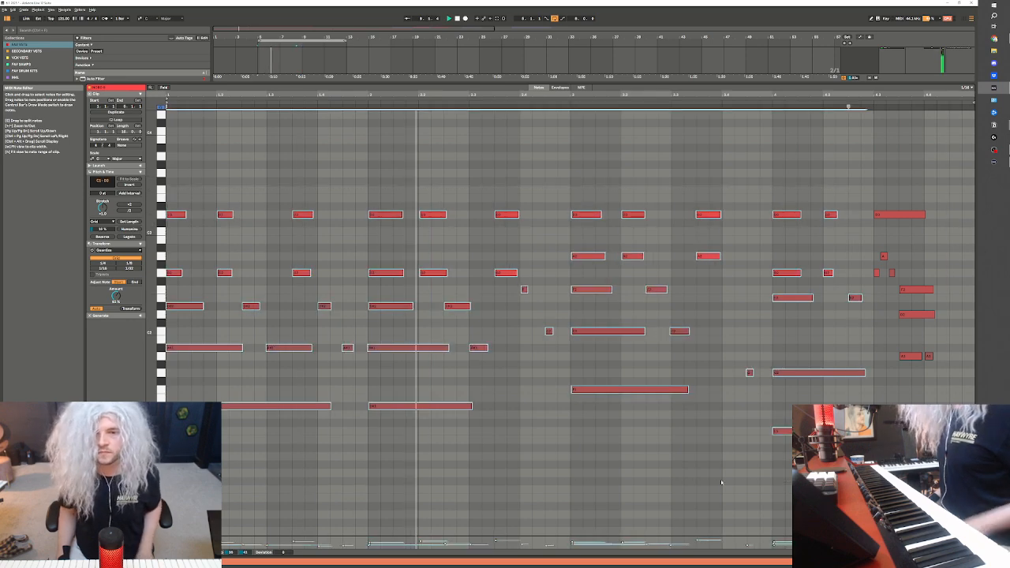
pyautogui.hotkey('shift', 'Tab')
pyautogui.scroll(1, 571, 210)
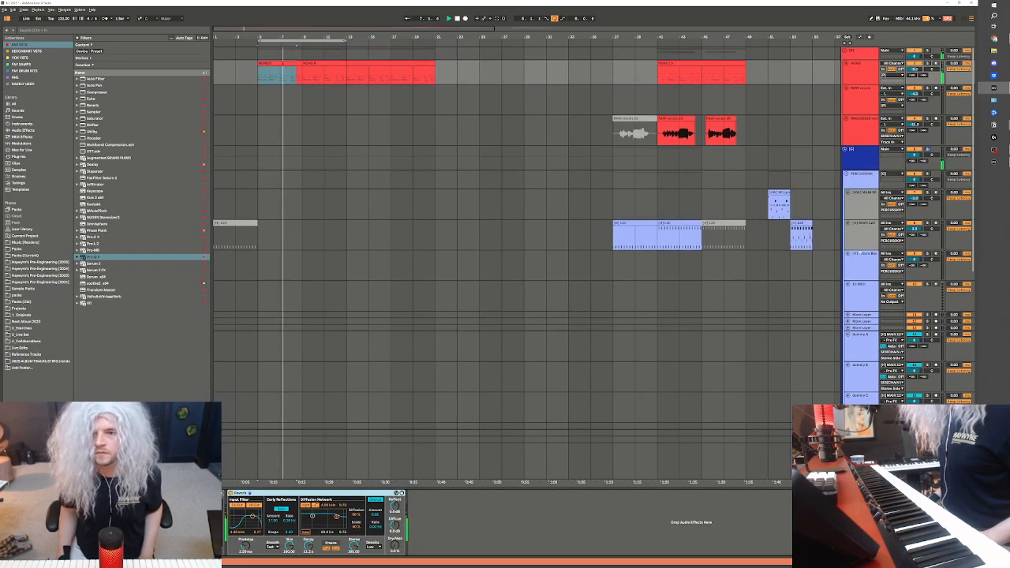
# Record-arm the lower percussion kit track and make the NORD part from bar 5 to 13 a single eight-bar clip
pyautogui.click(935, 222)
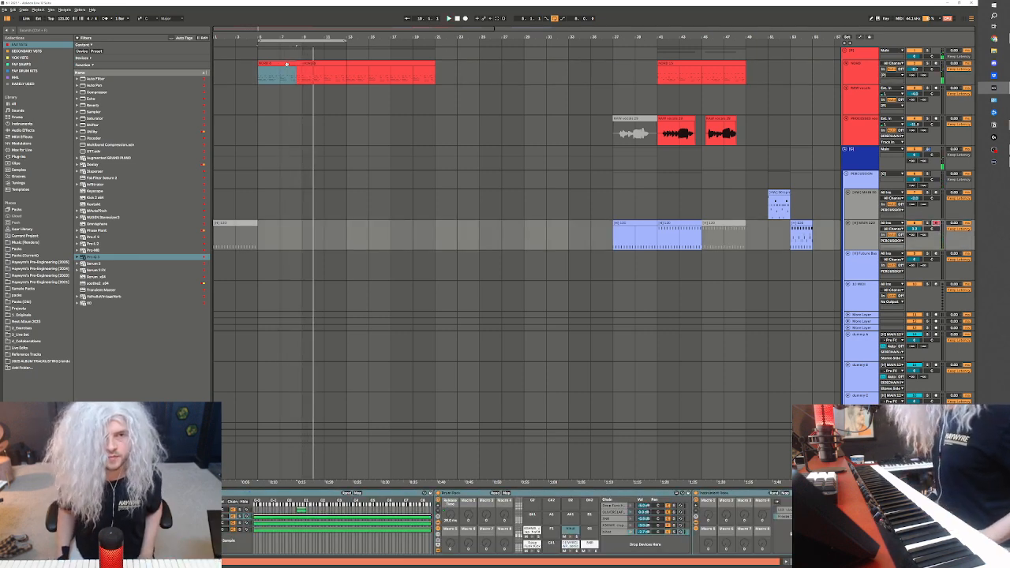
pyautogui.click(286, 64)
pyautogui.keyDown('shift'); pyautogui.click(259, 79); pyautogui.keyUp('shift')
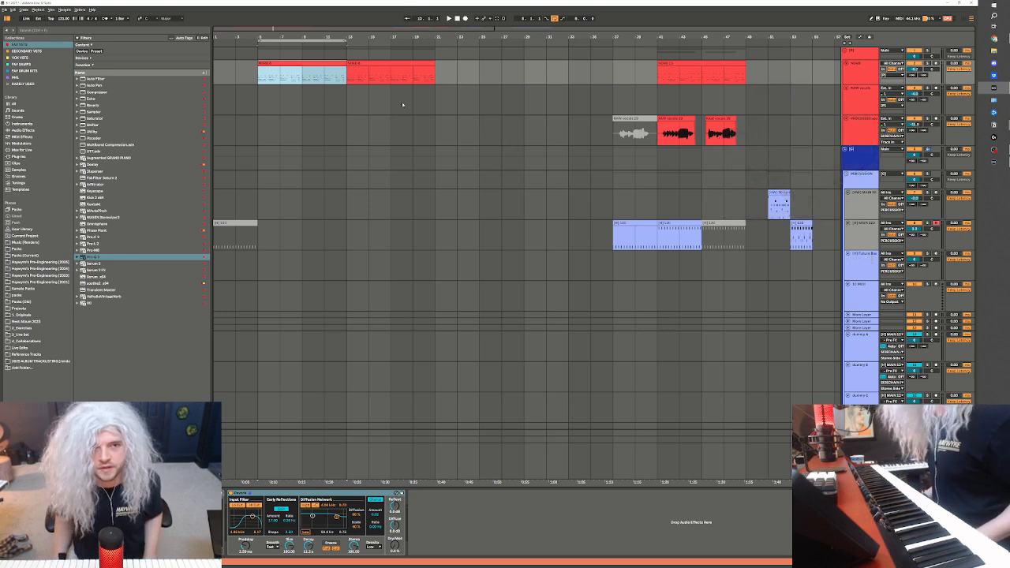
# Play the looped section and audition the armed percussion kit over the NORD parts
pyautogui.press('space')
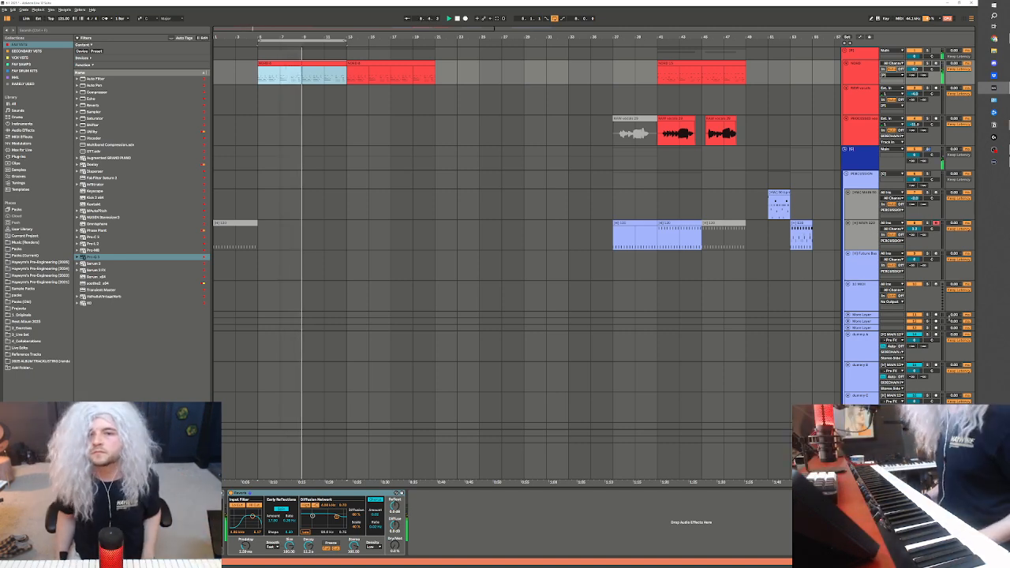
pyautogui.scroll(-6, 766, 292)
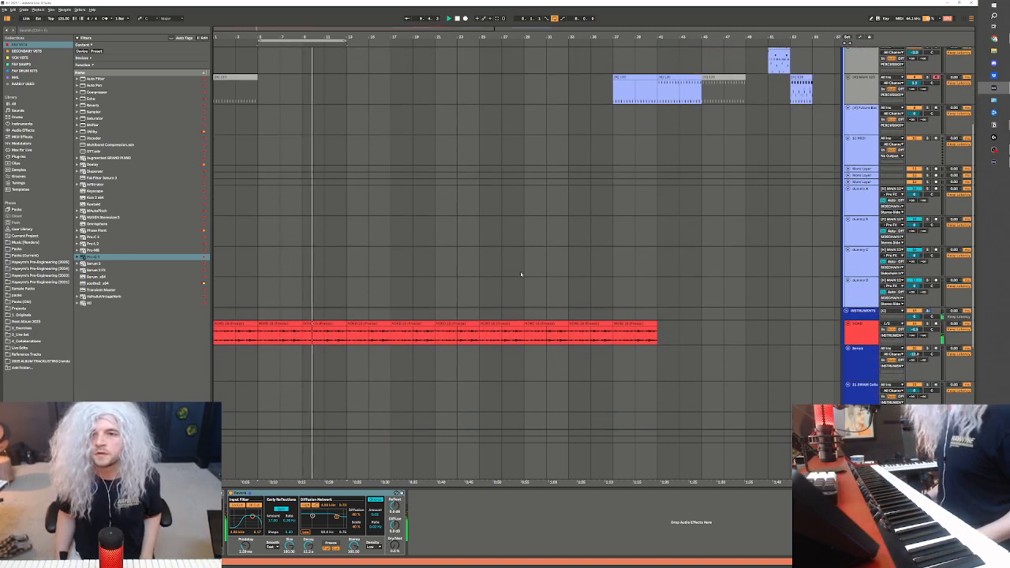
pyautogui.scroll(4, 568, 244)
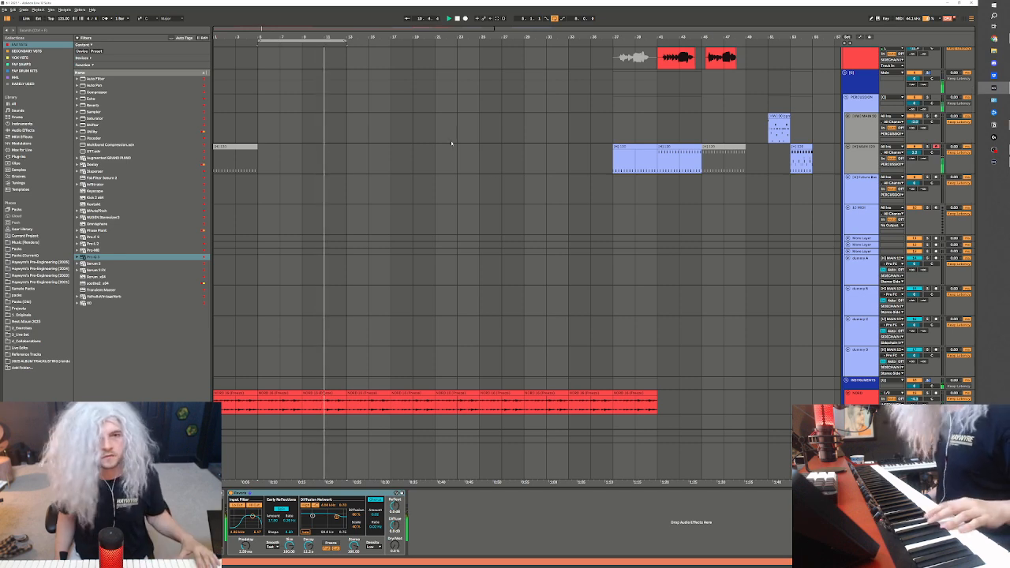
pyautogui.scroll(-1, 451, 143)
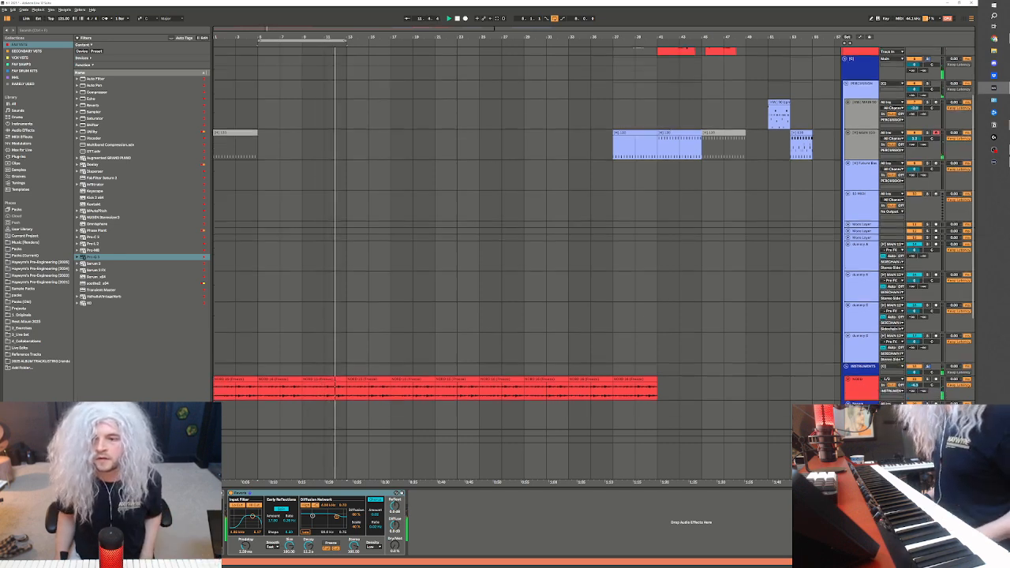
pyautogui.scroll(-5, 936, 344)
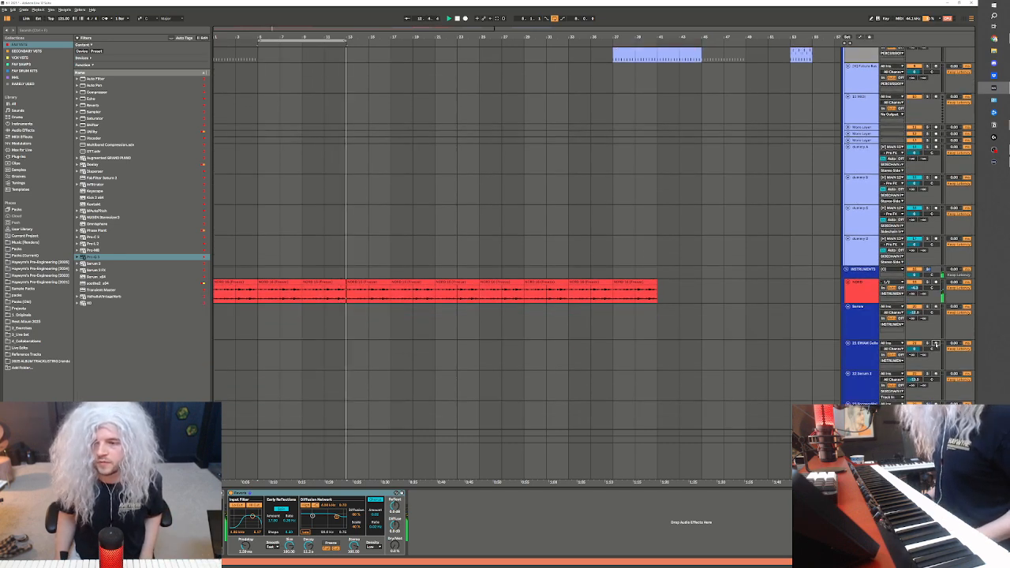
# Record-arm the Serum 2 track and the instrument track below it in turn, auditioning each over the looped section
pyautogui.click(936, 343)
pyautogui.click(935, 374)
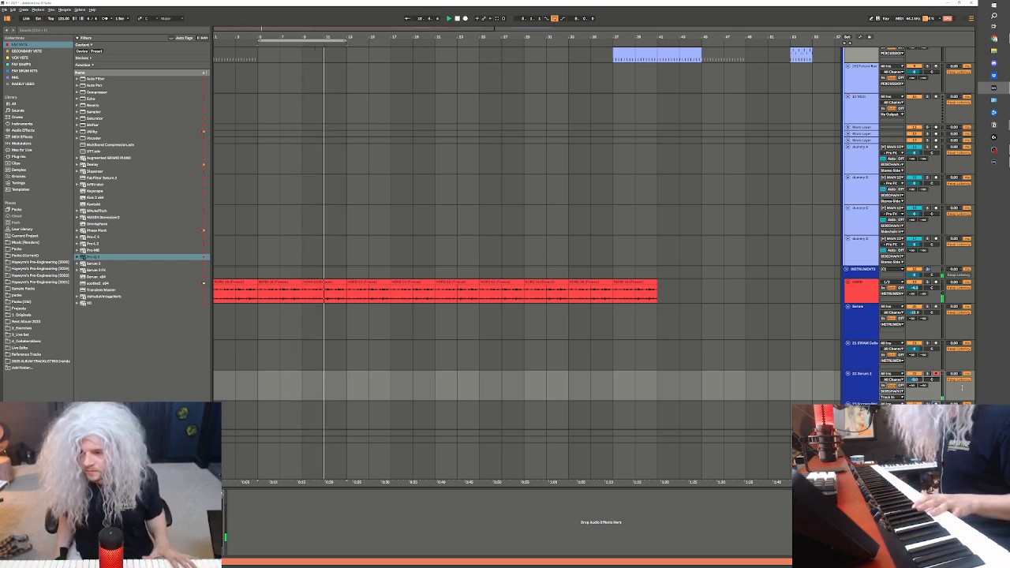
pyautogui.click(936, 404)
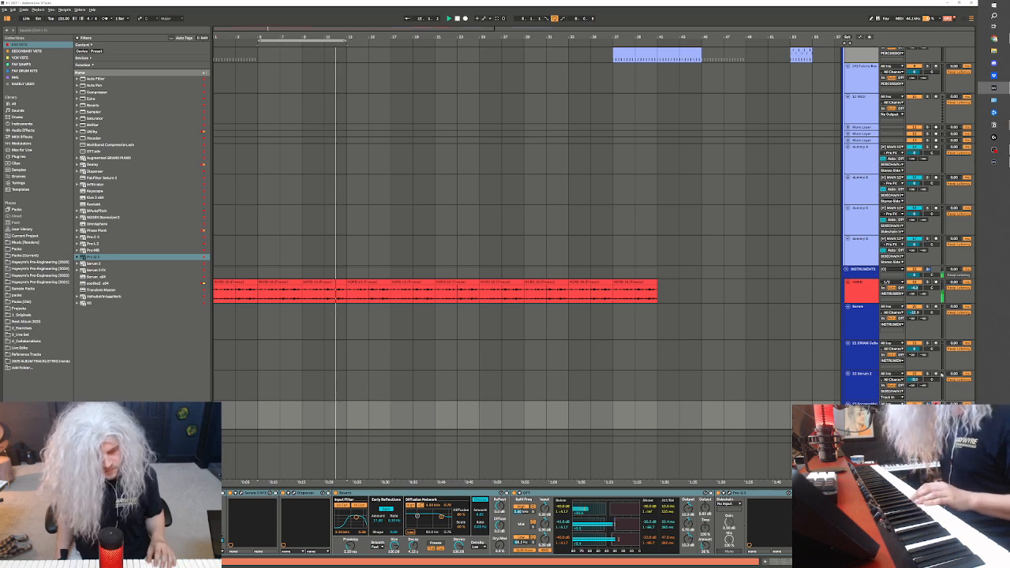
pyautogui.press('space')
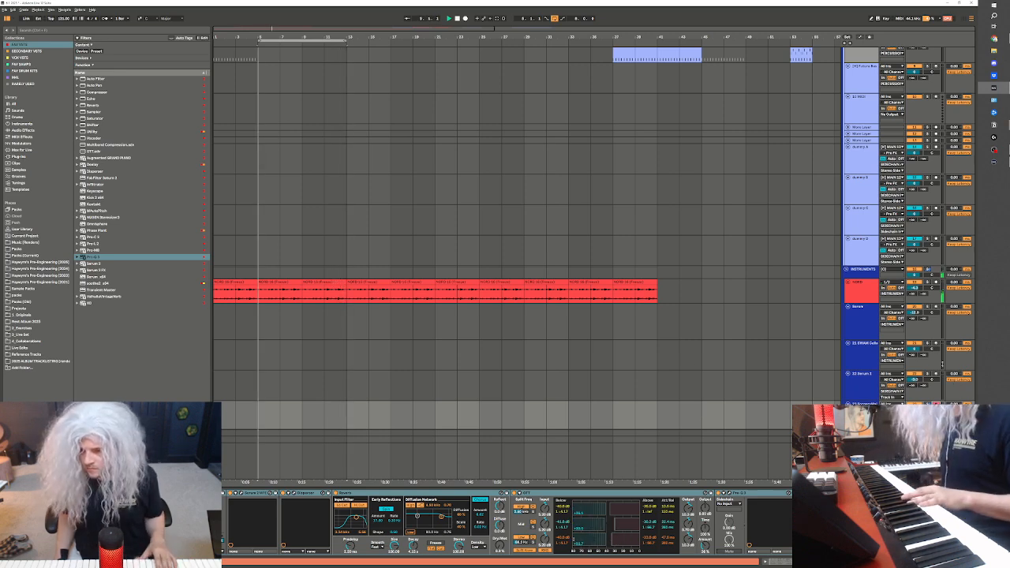
pyautogui.click(936, 374)
# Copy the percussion kit clip at bar 41 to bars 9 and 5 on the same track
pyautogui.scroll(5, 817, 284)
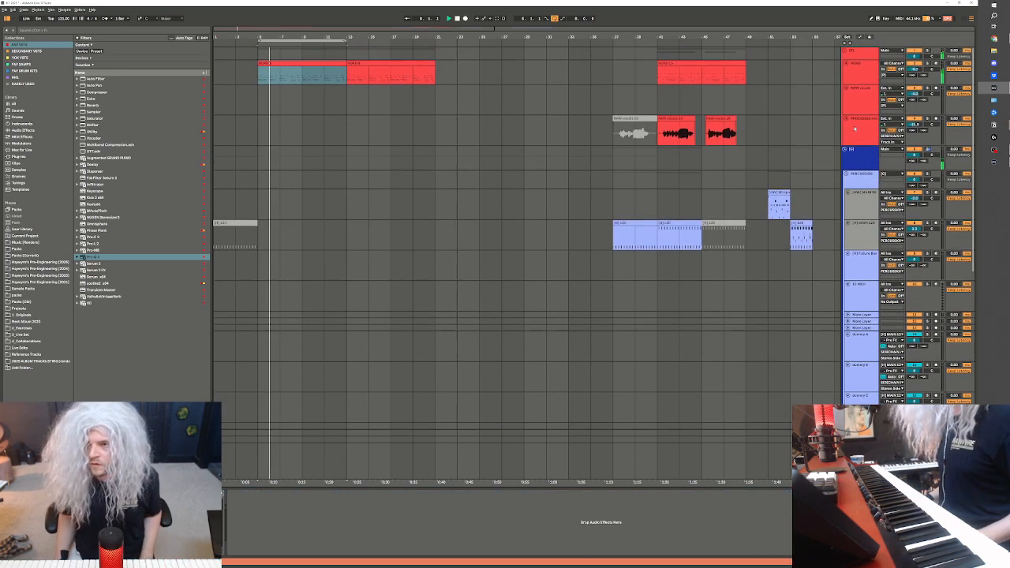
pyautogui.click(445, 248)
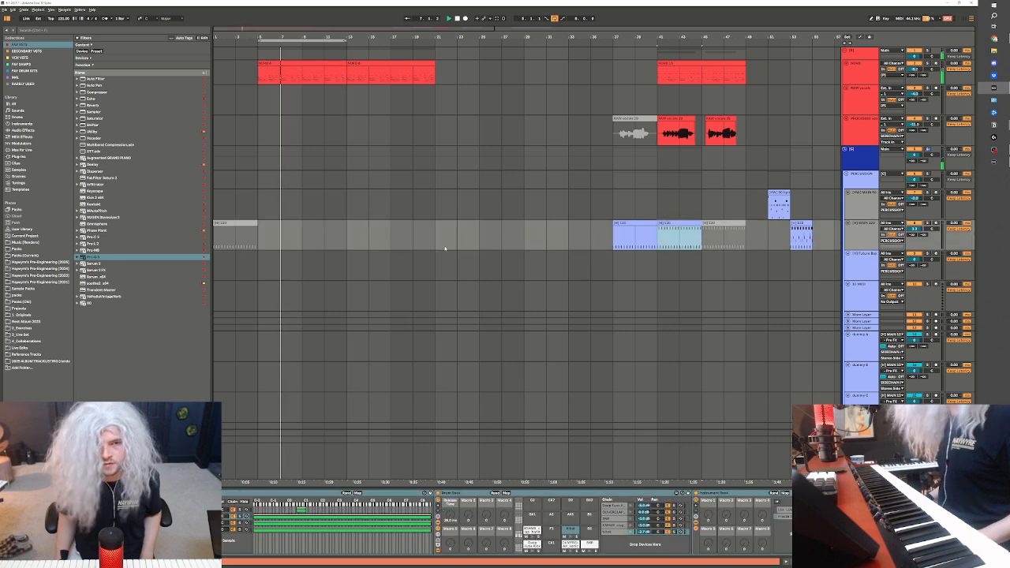
pyautogui.click(303, 241)
pyautogui.hotkey('ctrl', 'v')
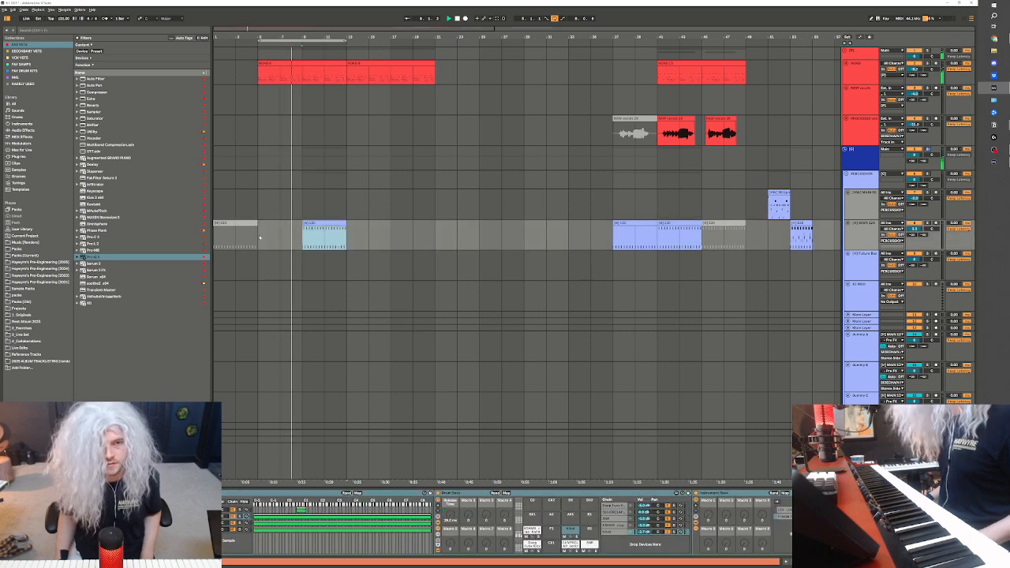
pyautogui.click(259, 237)
pyautogui.hotkey('ctrl', 'v')
# Deactivate all the Deep Funk Kick notes in the percussion clip starting at bar 5 and play the looped section
pyautogui.doubleClick(287, 222)
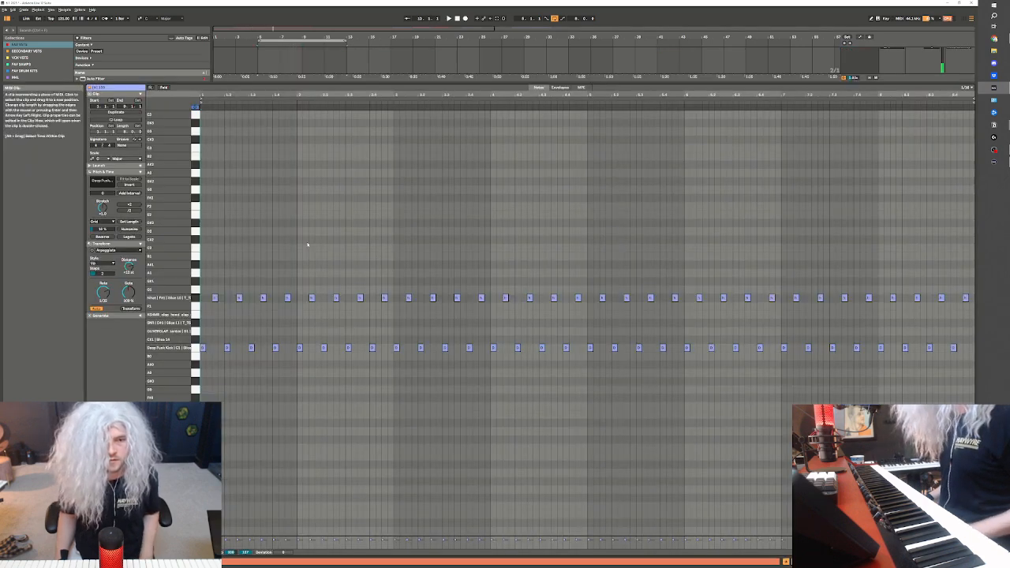
pyautogui.moveTo(202, 340); pyautogui.dragTo(967, 406)
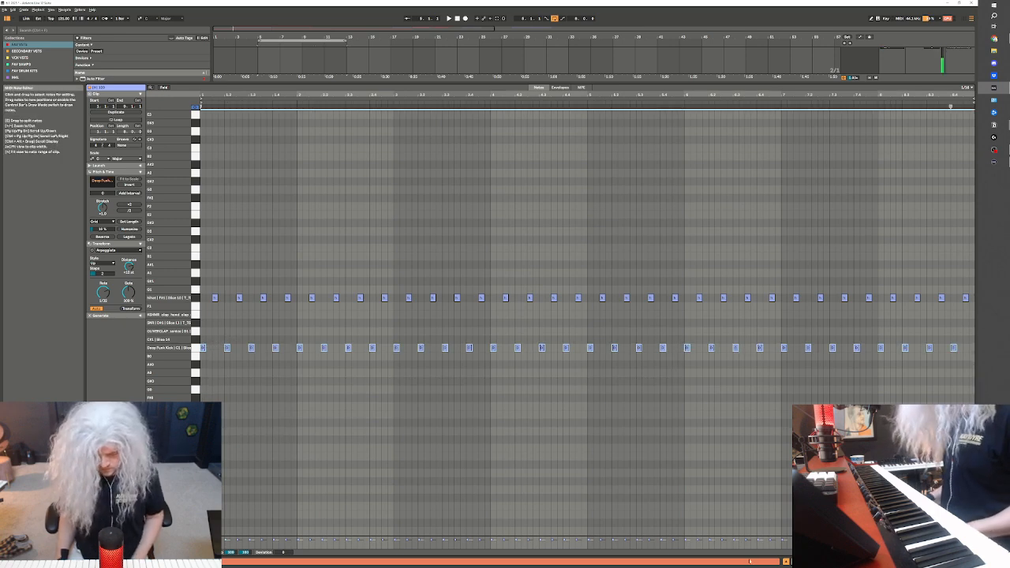
pyautogui.press('0')
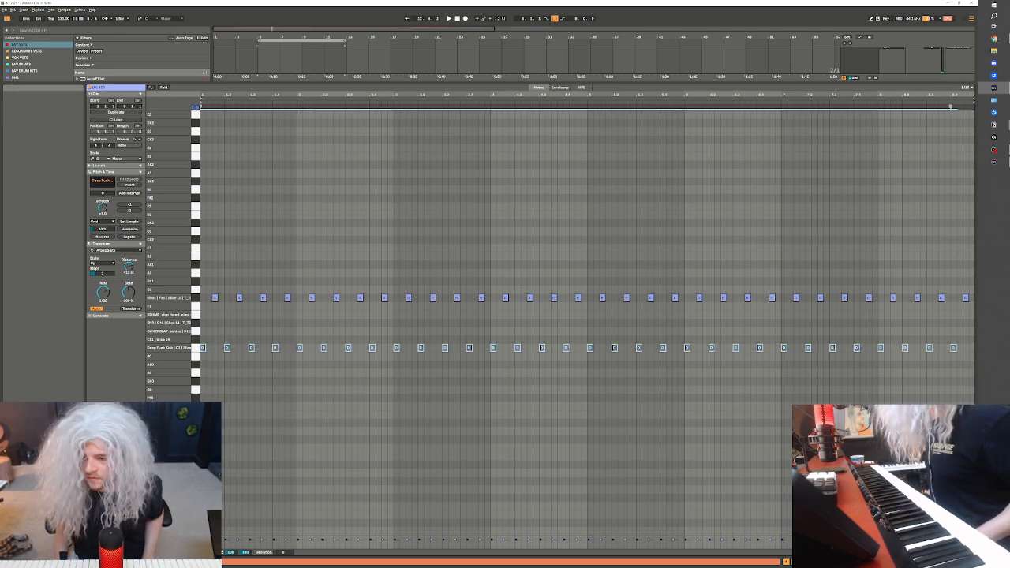
pyautogui.hotkey('shift', 'Tab')
pyautogui.scroll(1, 342, 180)
pyautogui.scroll(2, 343, 180)
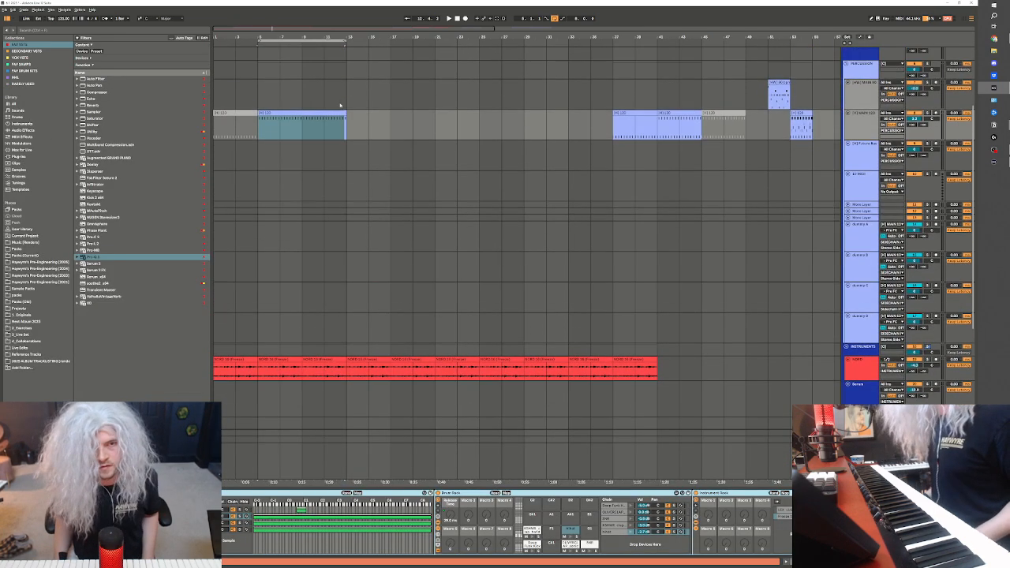
pyautogui.scroll(3, 323, 187)
pyautogui.scroll(1, 322, 187)
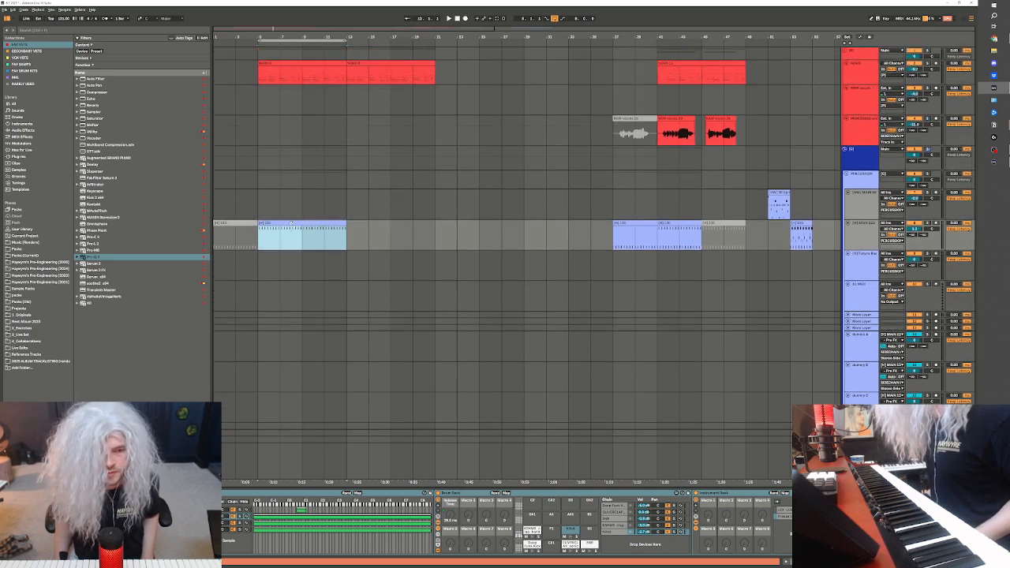
pyautogui.press('space')
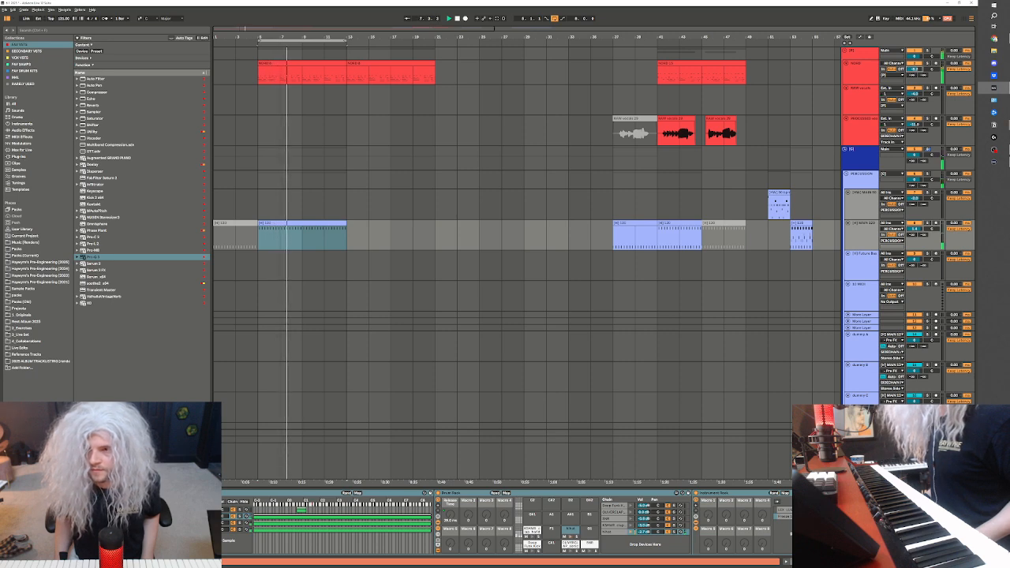
# Duplicate the processed vocal track and move the duplicate's vocal clips from bars 41 to 49 to bar 13
pyautogui.click(851, 136)
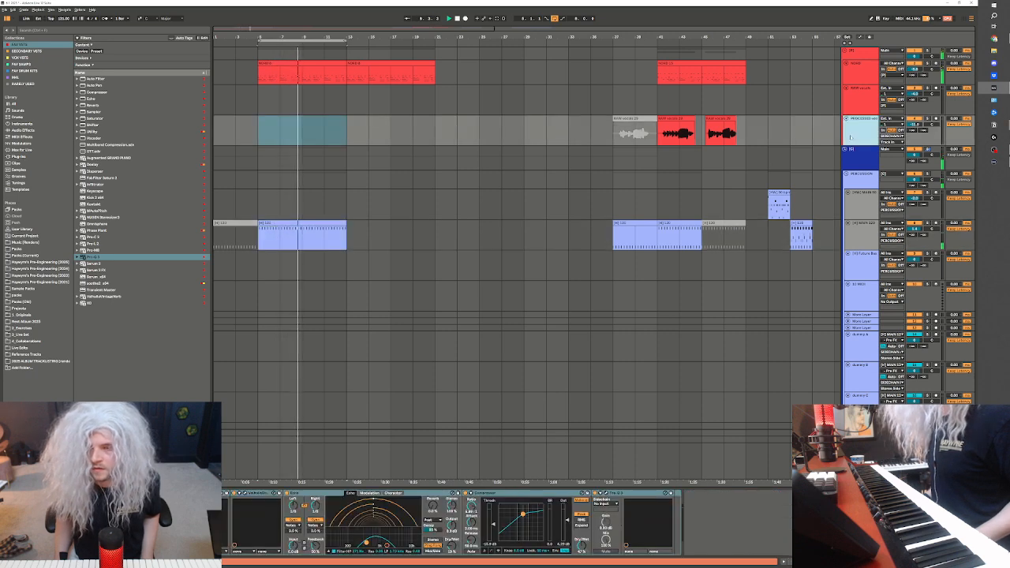
pyautogui.hotkey('ctrl', 'd')
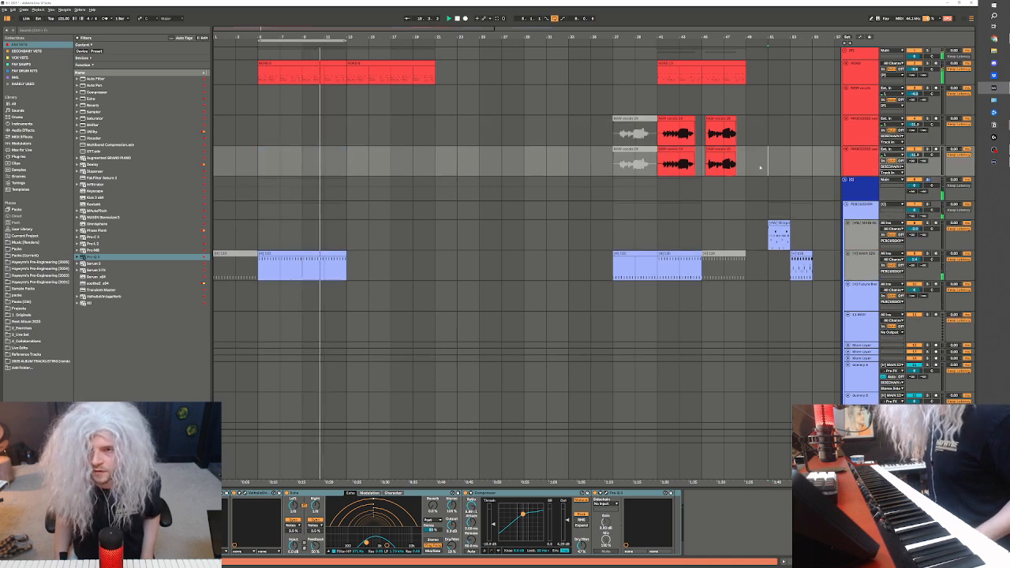
pyautogui.moveTo(748, 167); pyautogui.dragTo(657, 166)
pyautogui.hotkey('ctrl', 'x')
pyautogui.click(352, 171)
pyautogui.hotkey('ctrl', 'v')
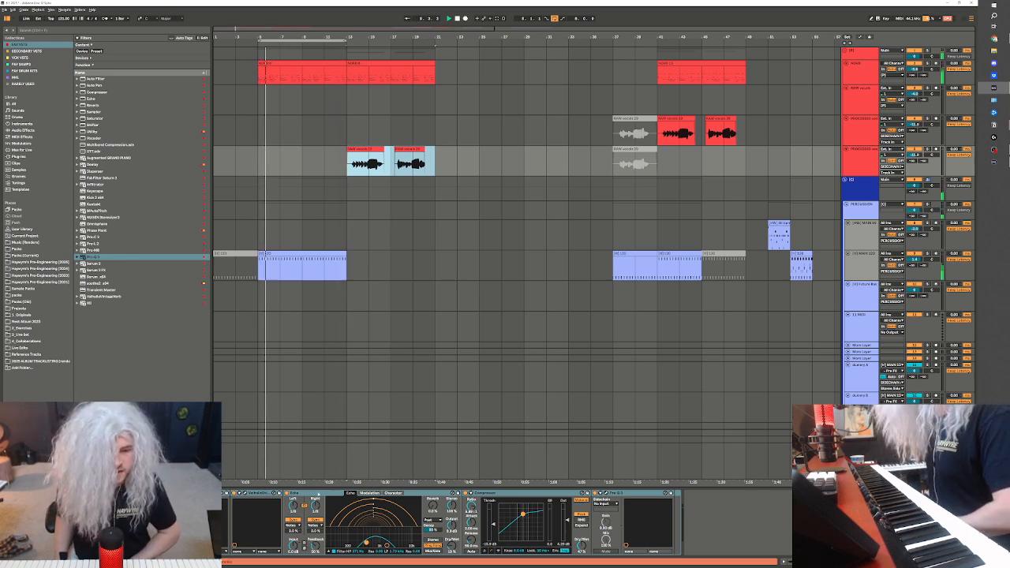
# Remove the Echo and the Valhalla effect from the duplicated vocal track
pyautogui.click(271, 494)
pyautogui.press('Delete')
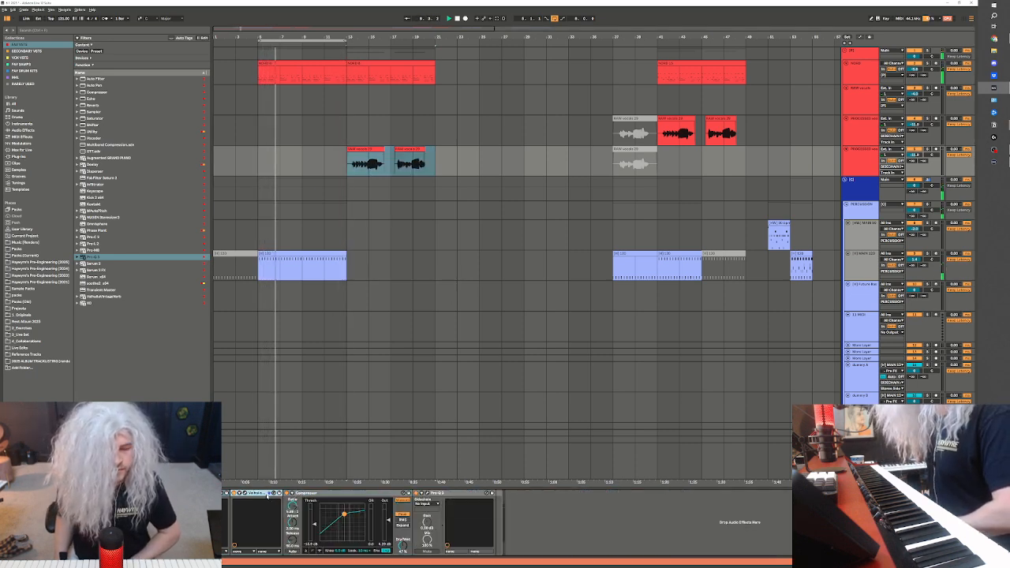
pyautogui.press('Delete')
# Freeze and flatten the duplicated vocal track
pyautogui.click(460, 167)
pyautogui.rightClick(440, 165)
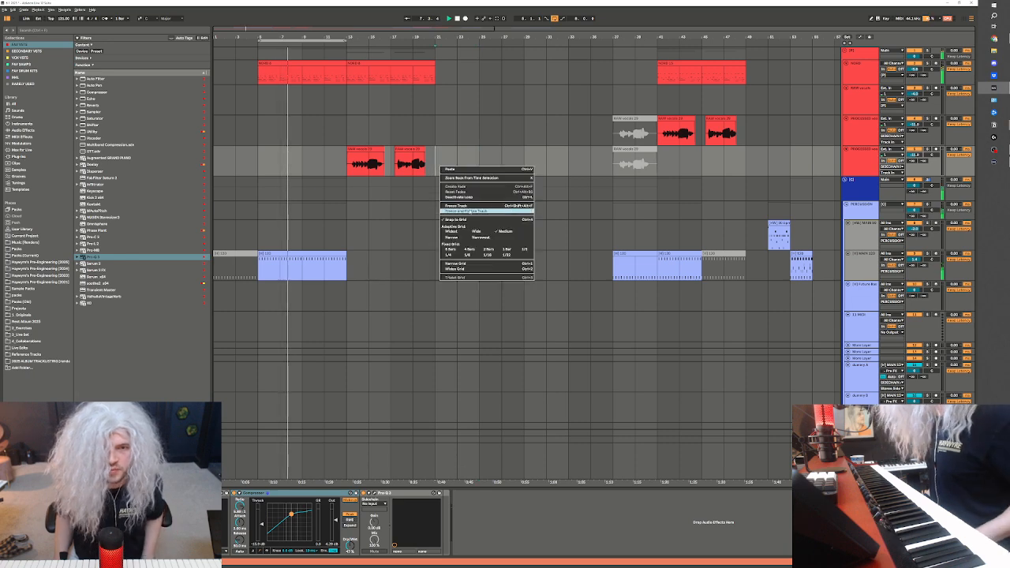
pyautogui.click(466, 211)
pyautogui.click(509, 306)
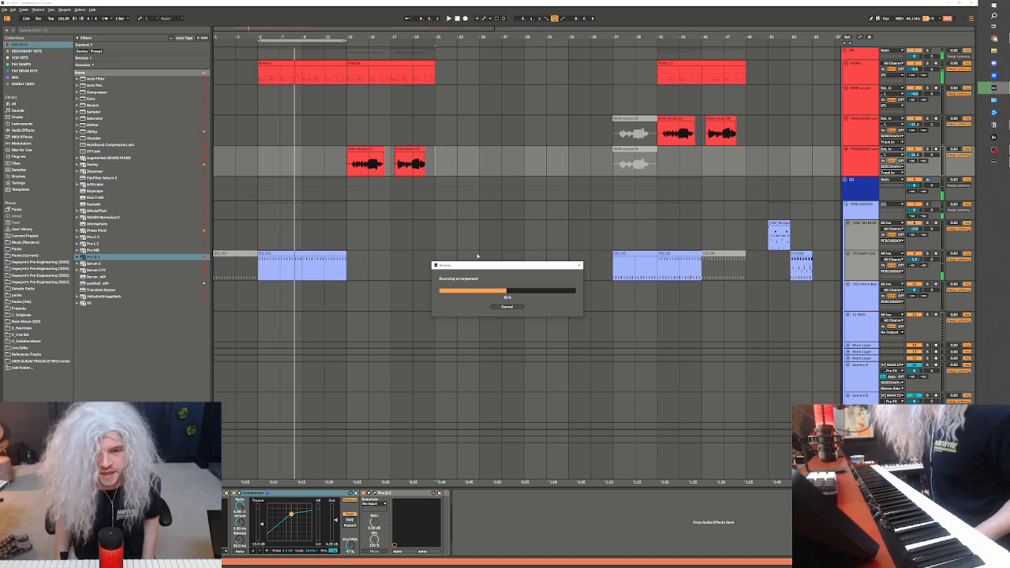
pyautogui.moveTo(496, 268); pyautogui.dragTo(470, 256)
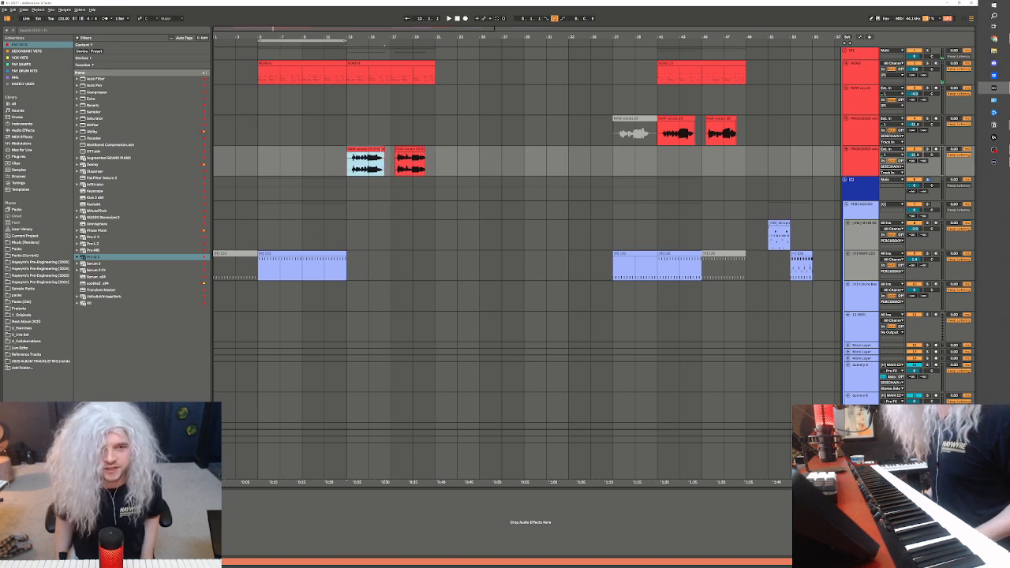
# Extend the first flattened vocal clip over the second, slice it by transient to a new MIDI track with the Default preset, and unfold that track
pyautogui.moveTo(382, 149); pyautogui.dragTo(438, 150)
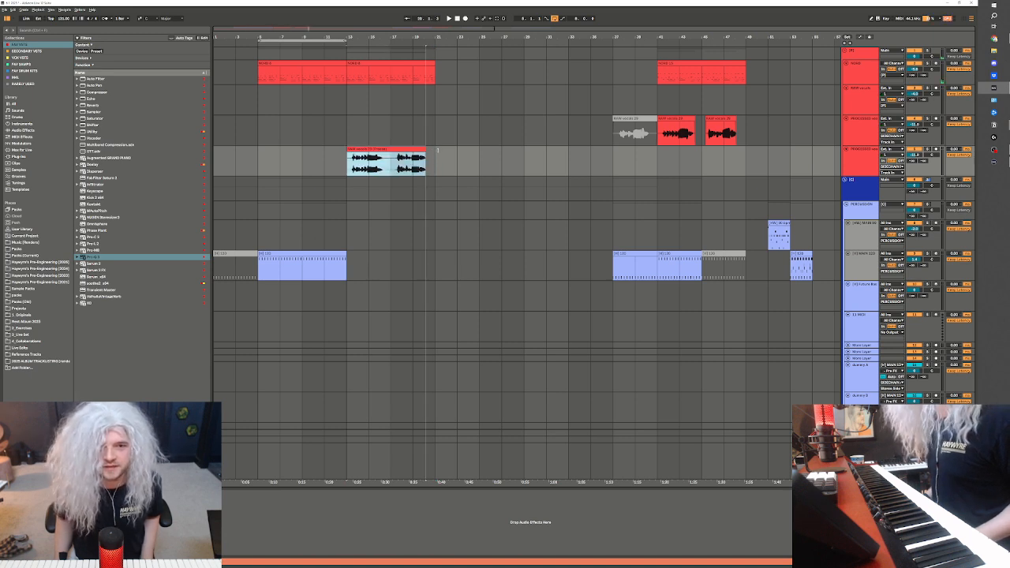
pyautogui.rightClick(353, 150)
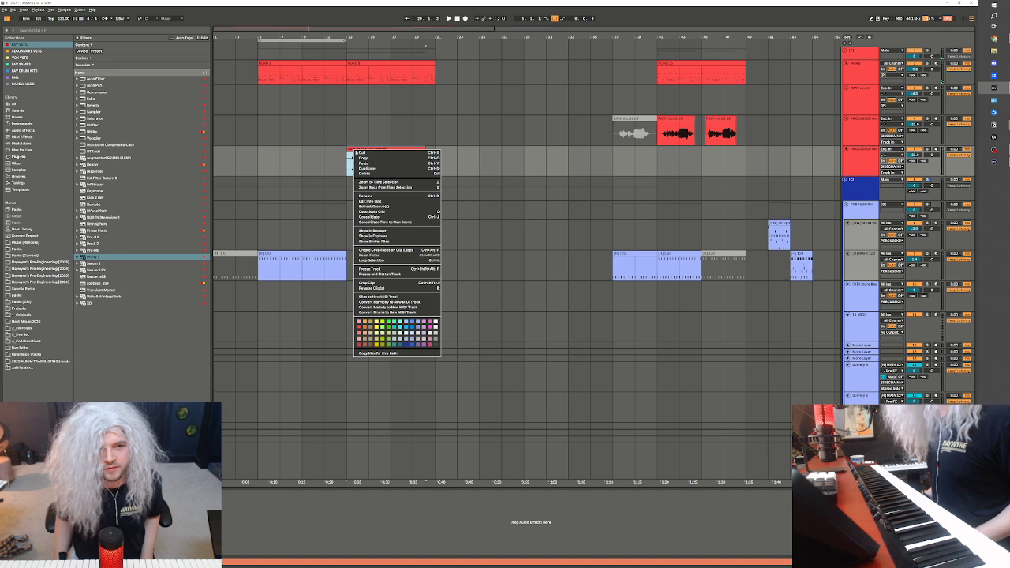
pyautogui.click(381, 296)
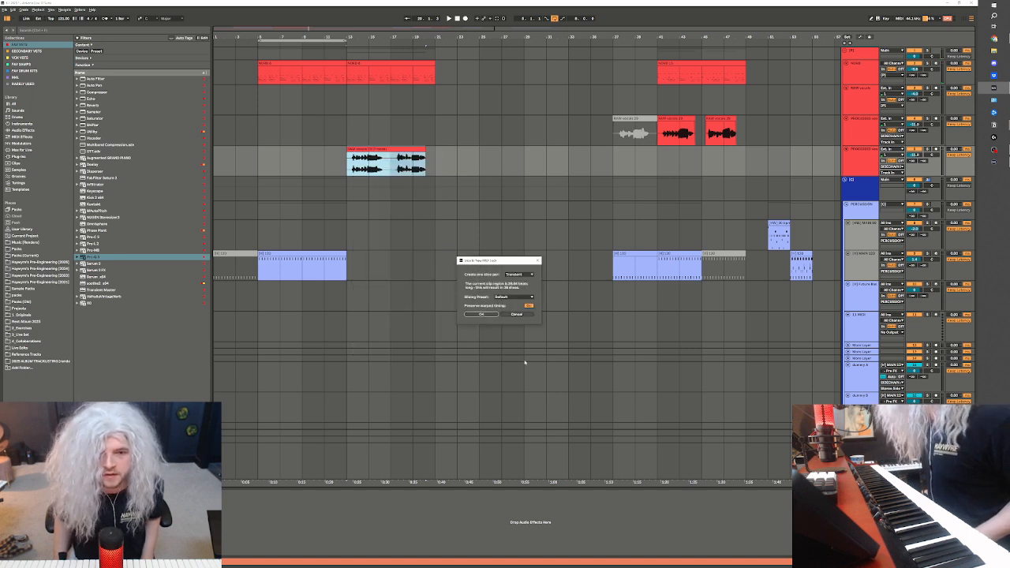
pyautogui.click(482, 314)
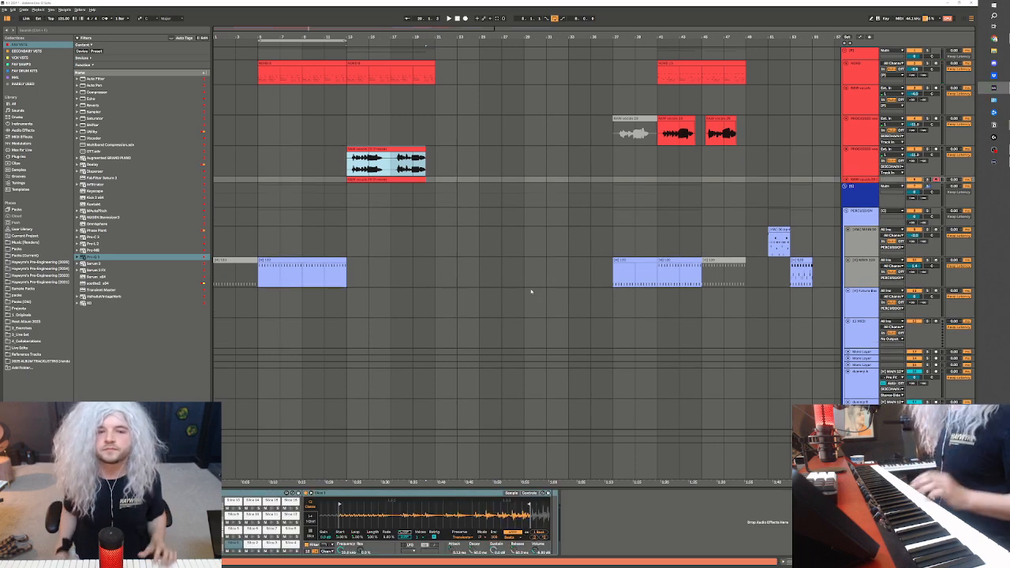
pyautogui.click(848, 180)
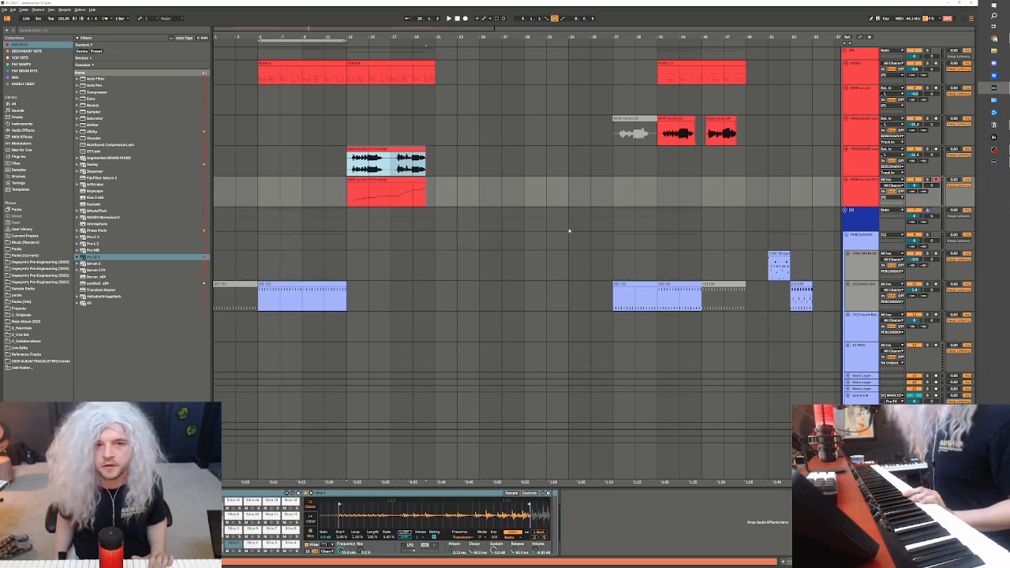
# Deactivate the flattened vocal clip and its sliced MIDI clip, and place the playback start of the slice track at bar 5
pyautogui.moveTo(347, 163); pyautogui.dragTo(427, 194)
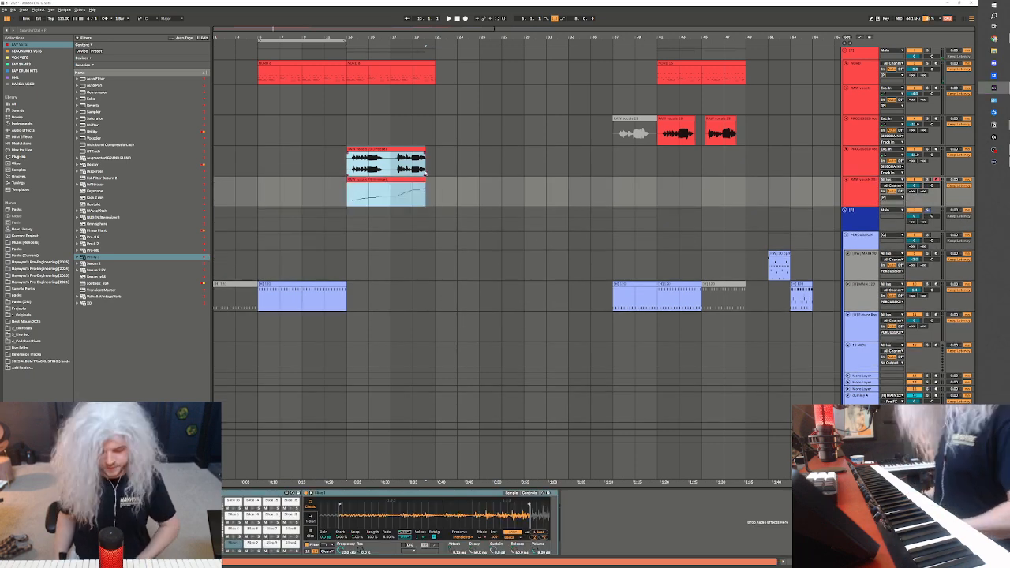
pyautogui.click(224, 77)
pyautogui.click(242, 194)
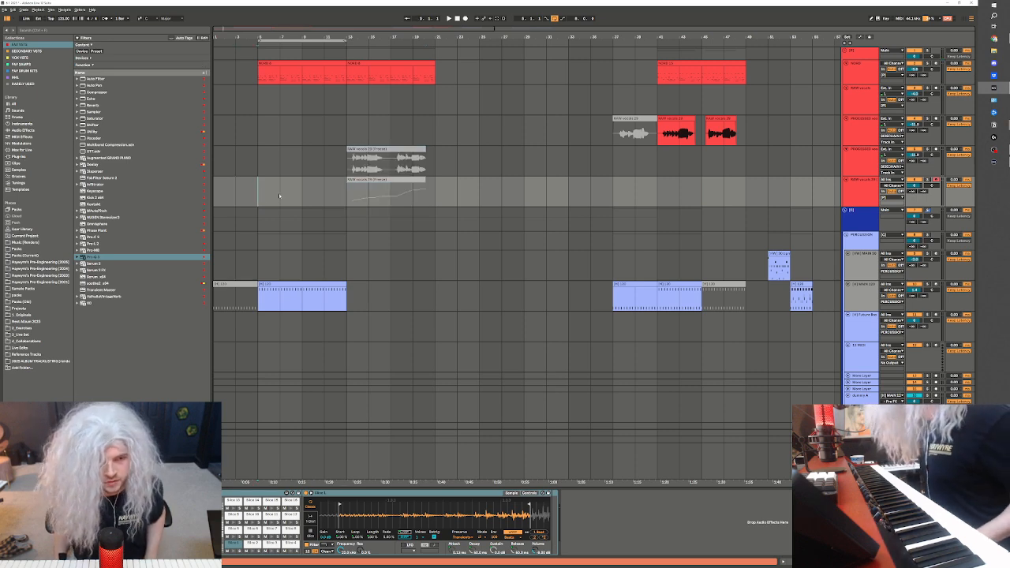
# Add a Reverb after the sliced vocal rack and audition the slices over the looped section
pyautogui.press('space')
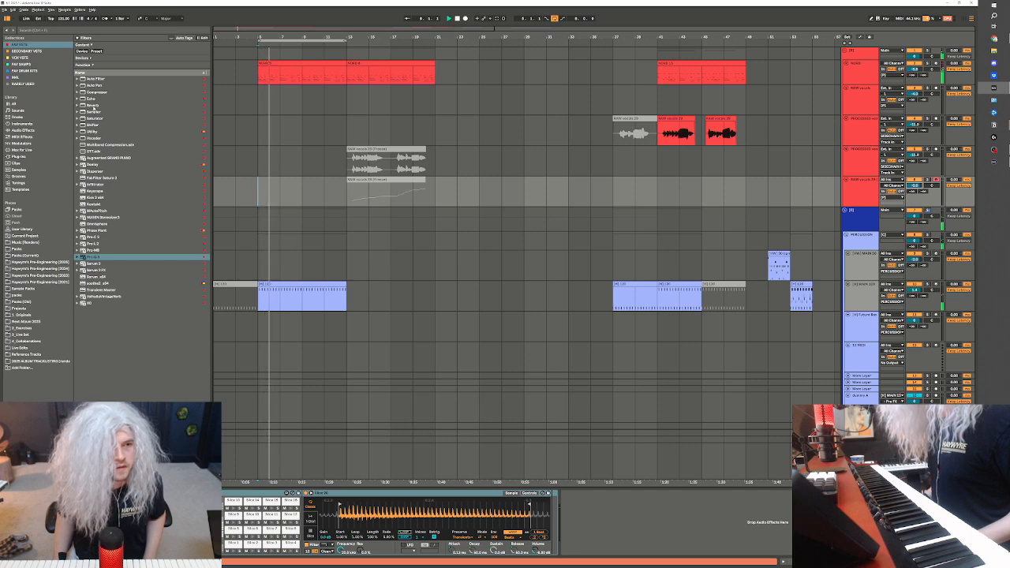
pyautogui.moveTo(94, 106)
pyautogui.mouseDown()
pyautogui.moveTo(587, 557)
pyautogui.moveTo(583, 543)
pyautogui.moveTo(618, 529)
pyautogui.moveTo(584, 521)
pyautogui.mouseUp()
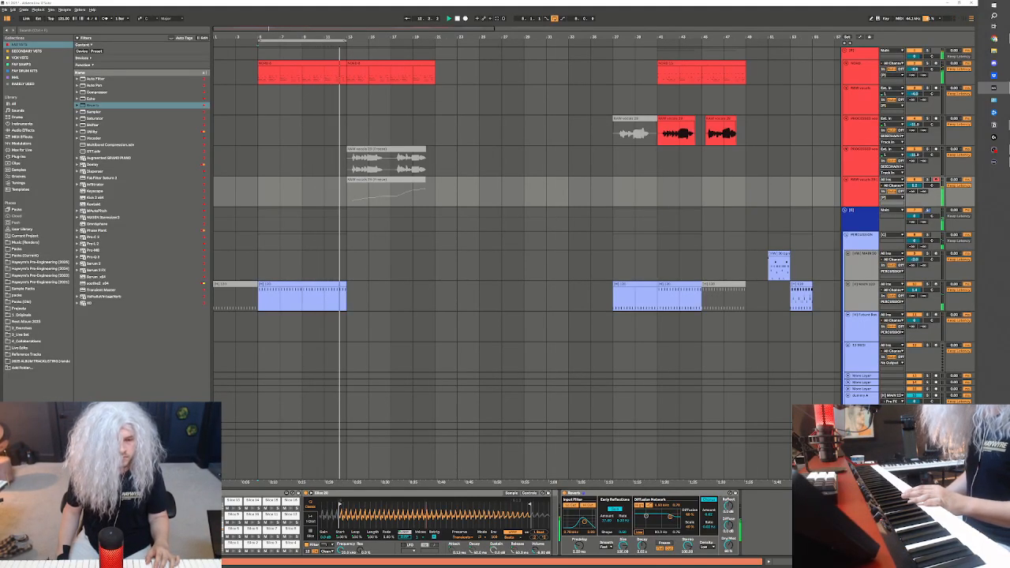
pyautogui.press('space')
pyautogui.press('space')
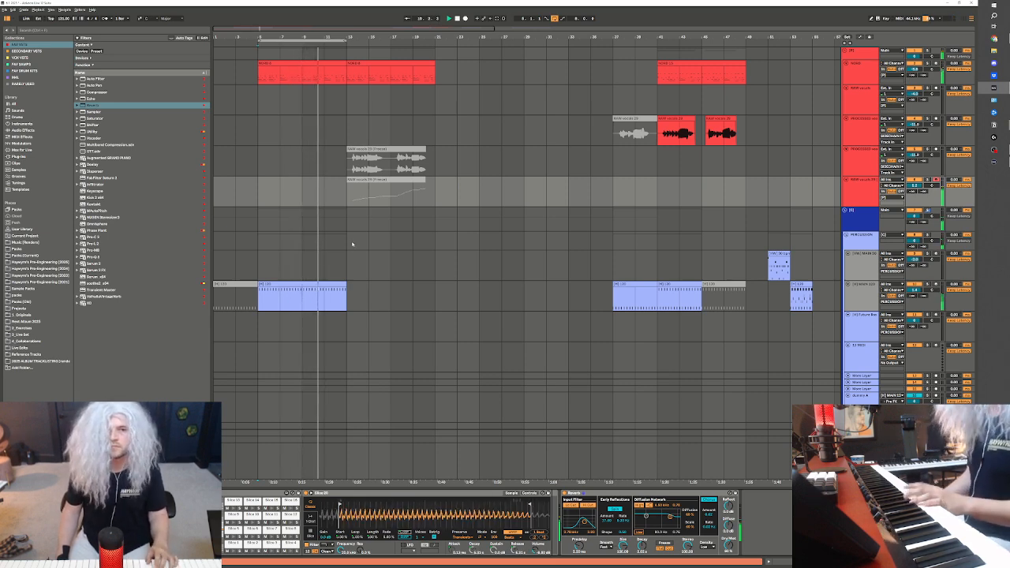
# Record a vocal slice part on the new MIDI track from bar 5 to about bar 9
pyautogui.click(259, 193)
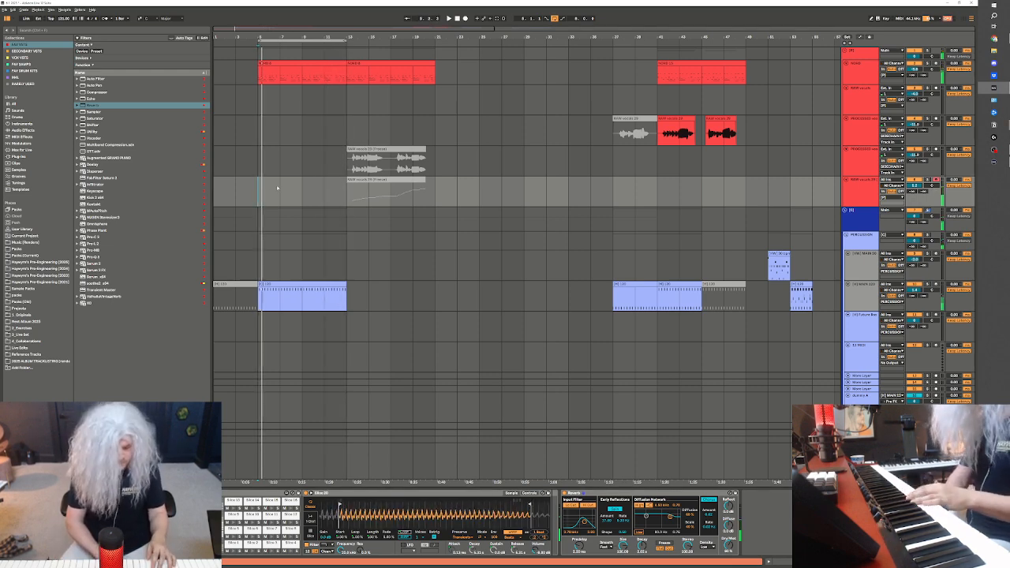
pyautogui.press('F9')
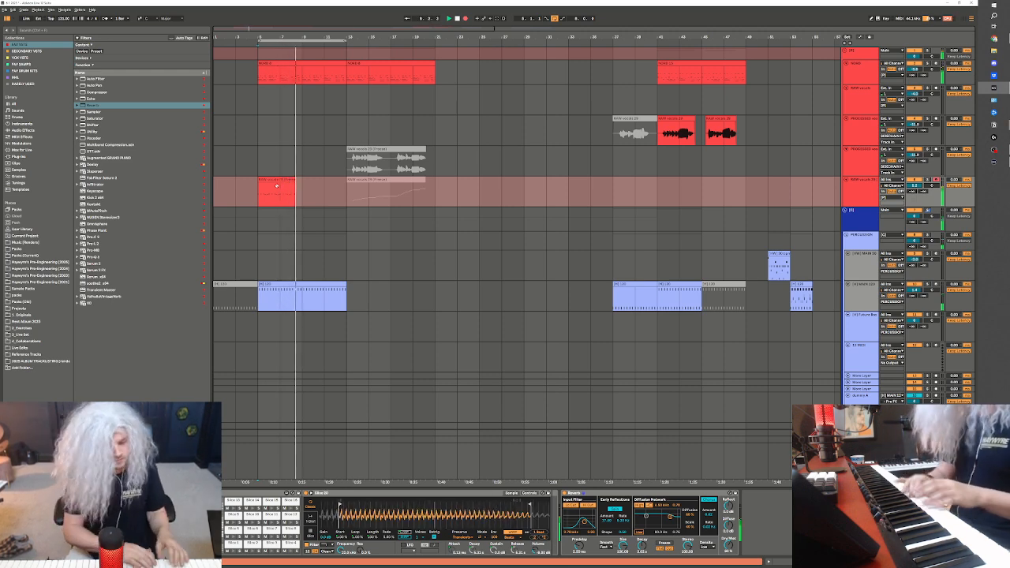
pyautogui.press('space')
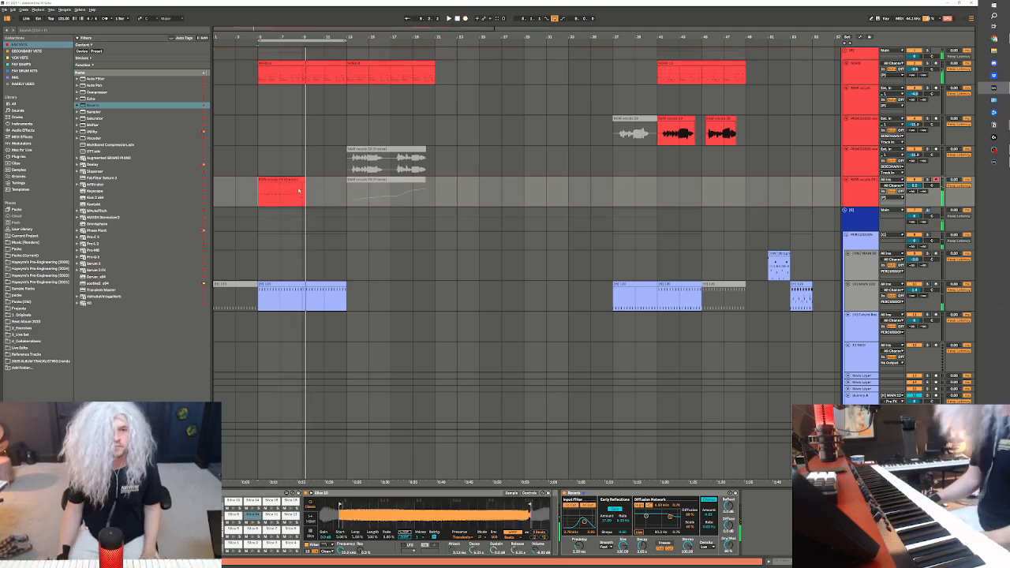
# Open the recorded slice clip and delete the stray Slice 22 note at the fourth bar's third beat
pyautogui.doubleClick(303, 196)
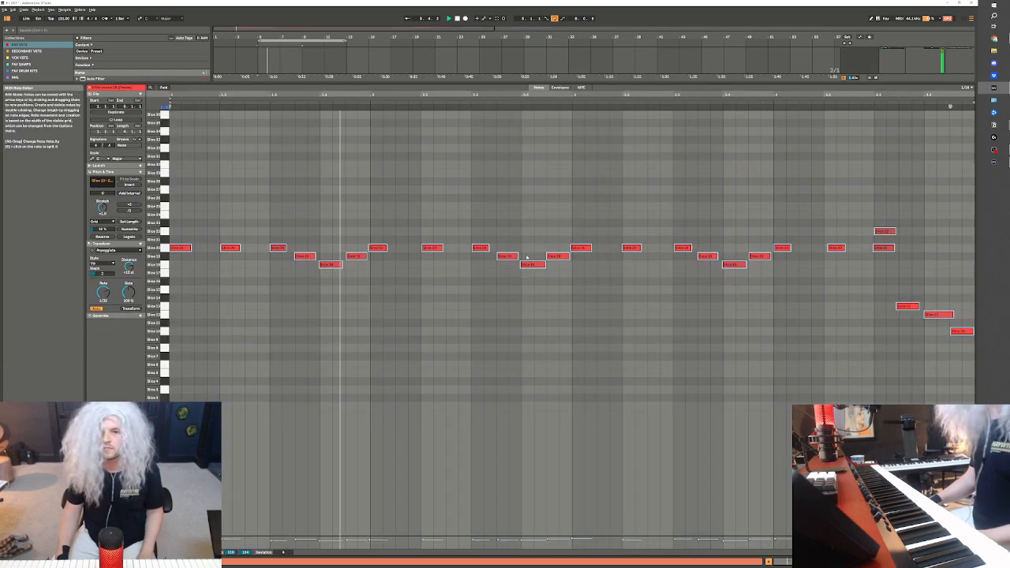
pyautogui.moveTo(873, 195); pyautogui.dragTo(900, 251)
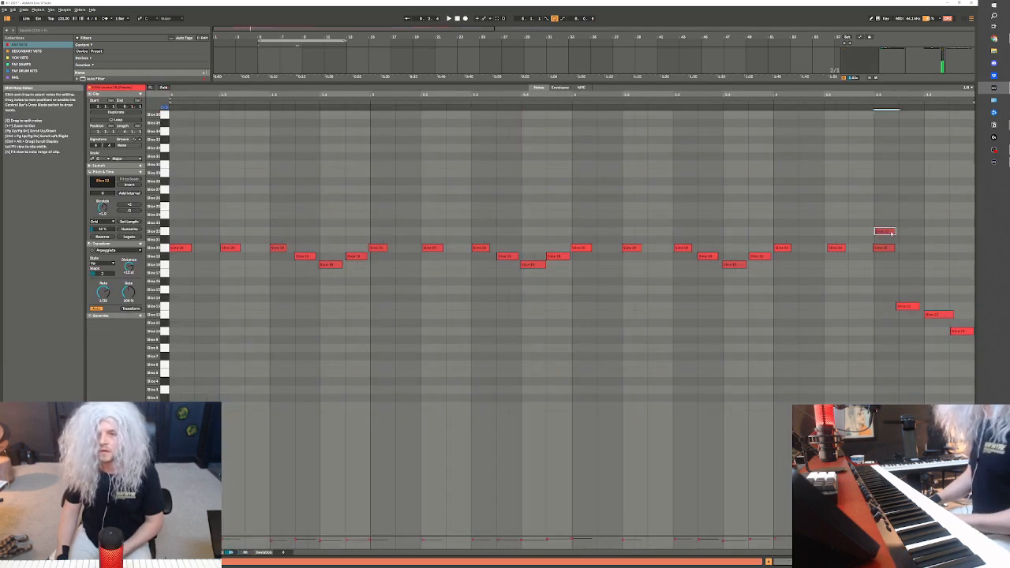
pyautogui.doubleClick(890, 232)
# Lower the clip's last three notes to Slice 8, Slice 9 and Slice 8, play the ending back and close the note editor
pyautogui.moveTo(908, 306); pyautogui.dragTo(911, 323)
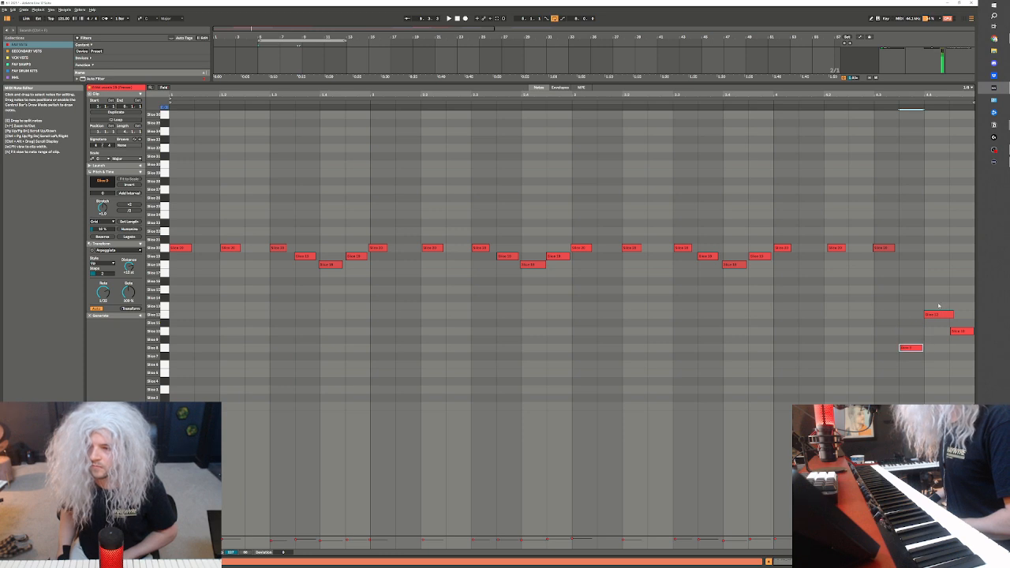
pyautogui.moveTo(958, 331); pyautogui.dragTo(958, 347)
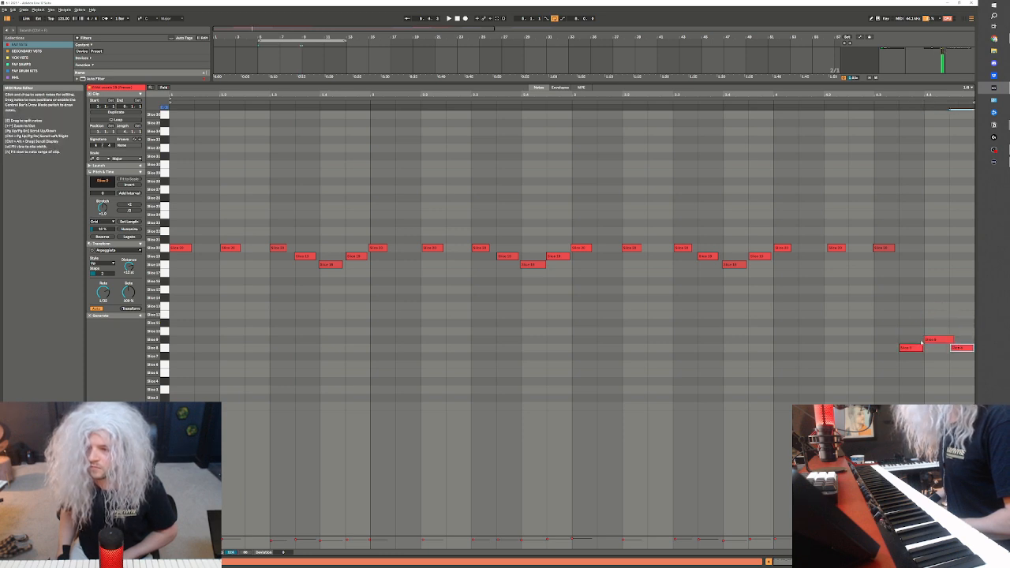
pyautogui.click(866, 101)
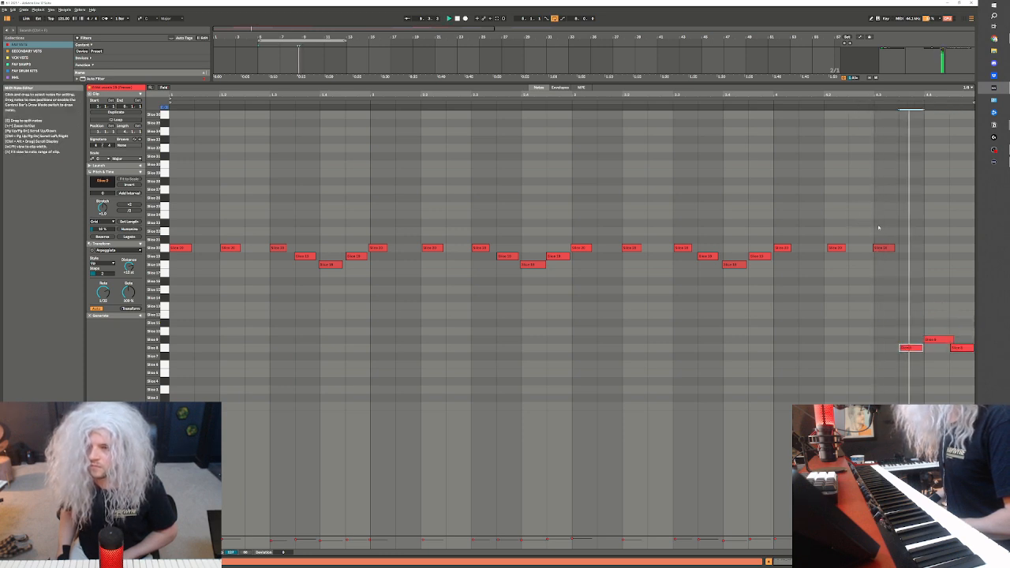
pyautogui.click(882, 248)
pyautogui.click(891, 562)
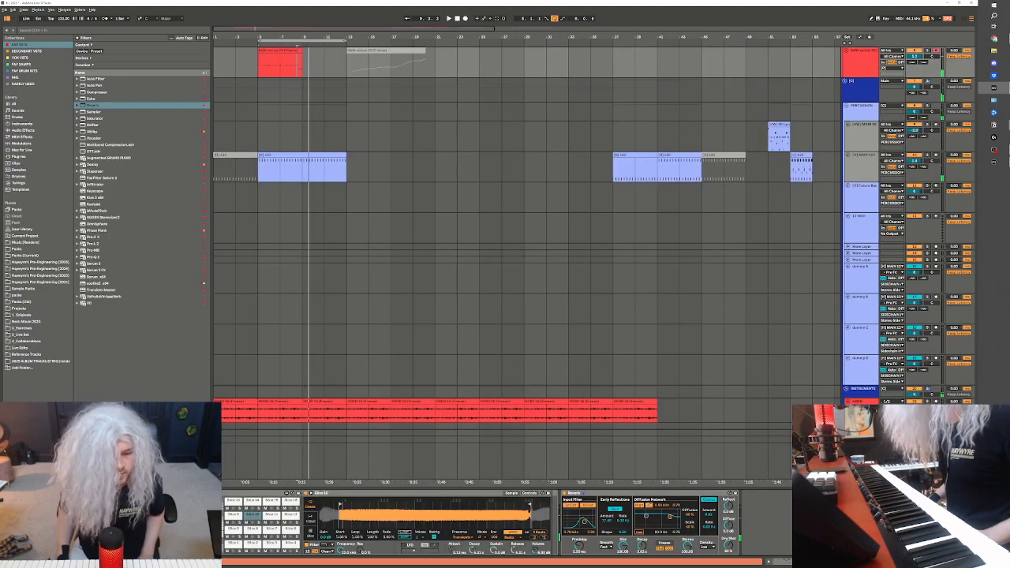
# Play back the section and duplicate the recorded vocal slice clip so the copy fills bars 9 to 13
pyautogui.press('space')
pyautogui.press('space')
pyautogui.scroll(1, 298, 99)
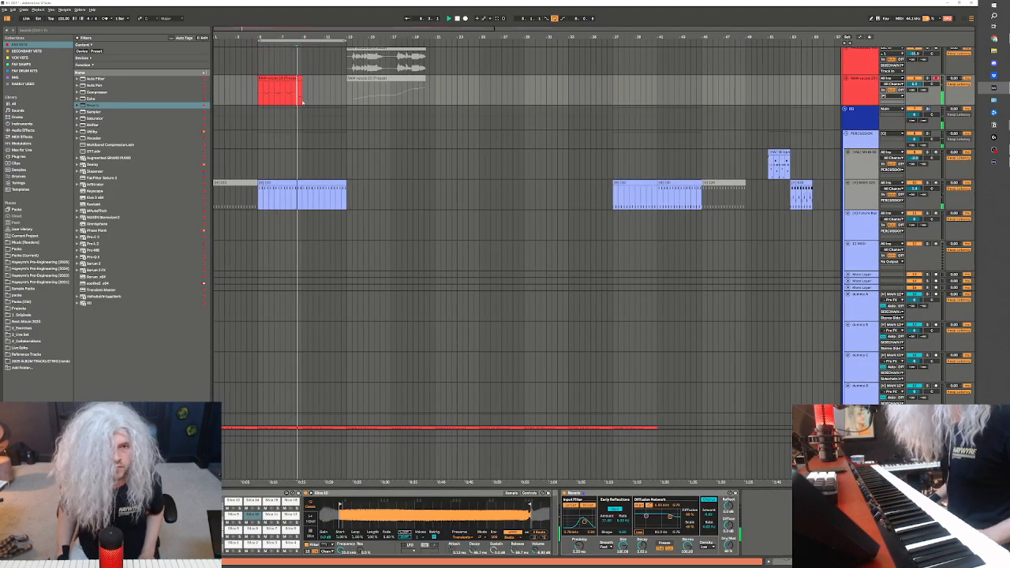
pyautogui.hotkey('ctrl', 'd')
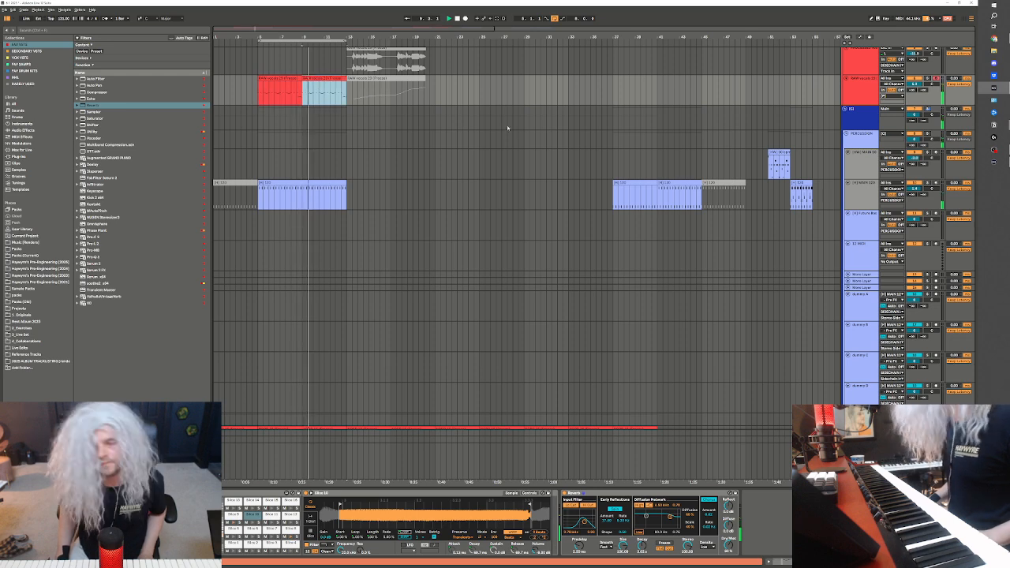
pyautogui.scroll(1, 508, 128)
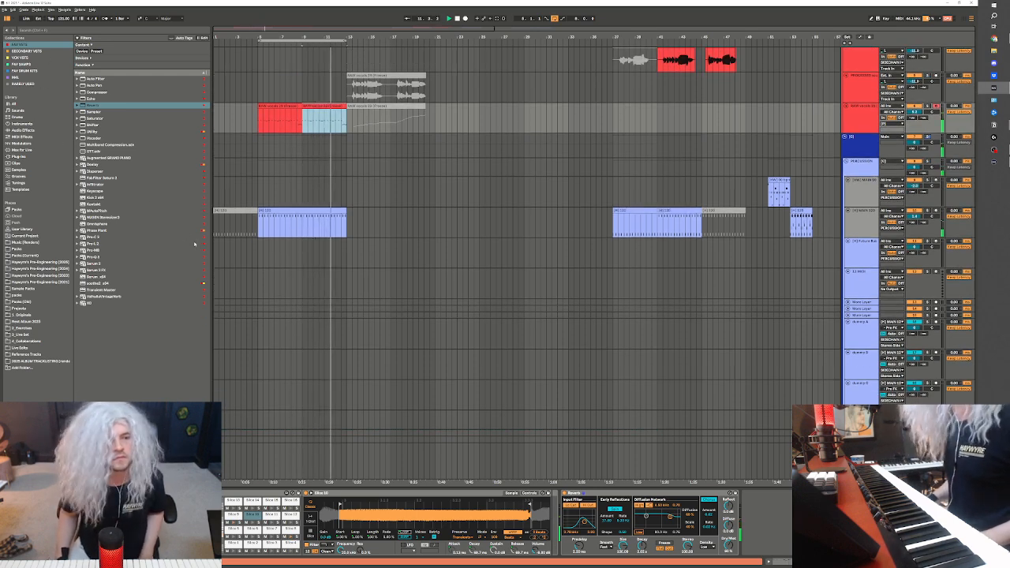
# Consolidate the two vocal slice clips into one clip from bar 5 to bar 13 and check its notes
pyautogui.keyDown('shift'); pyautogui.click(281, 106); pyautogui.keyUp('shift')
pyautogui.hotkey('ctrl', 'j')
pyautogui.doubleClick(292, 105)
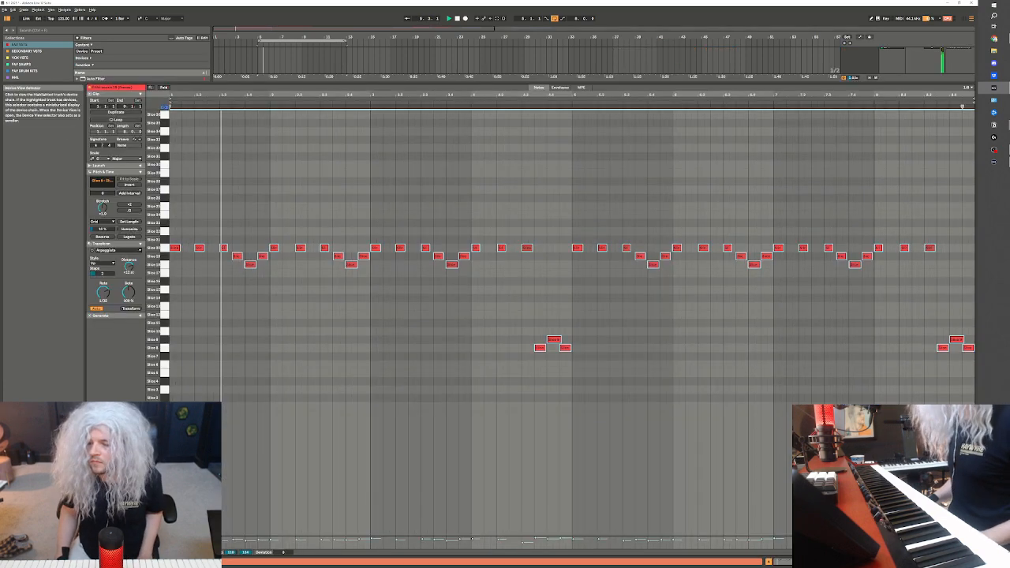
pyautogui.click(908, 561)
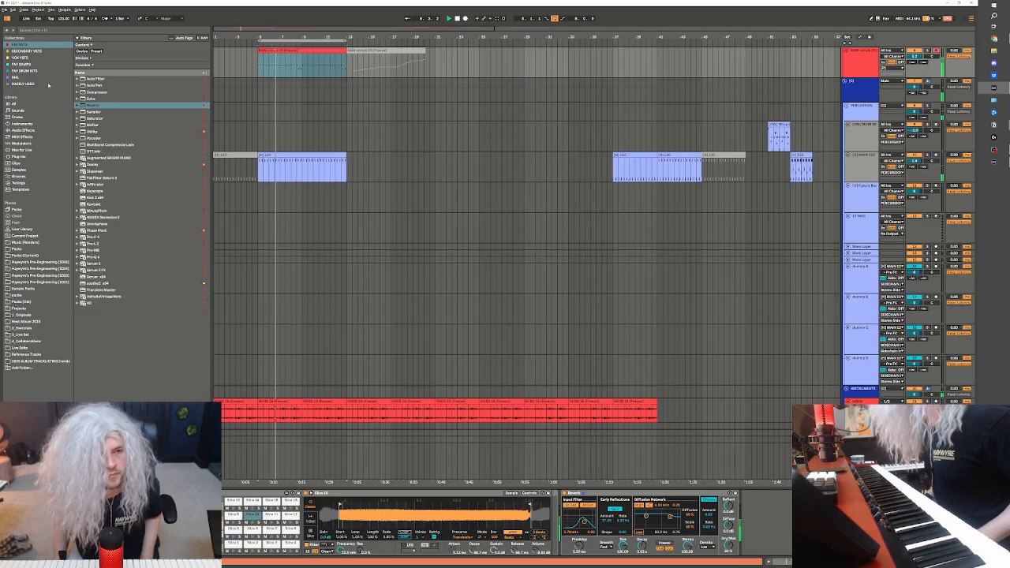
# Insert Little AlterBoy between the sliced vocal rack and the Reverb, audition the part through it and close its window
pyautogui.click(19, 58)
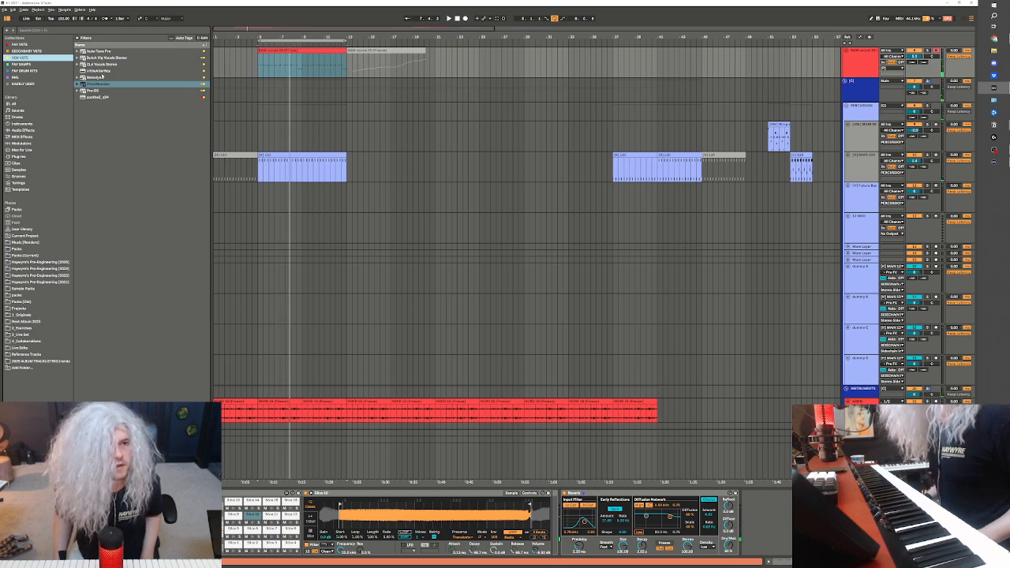
pyautogui.click(97, 71)
pyautogui.hotkey('shift', 'Tab')
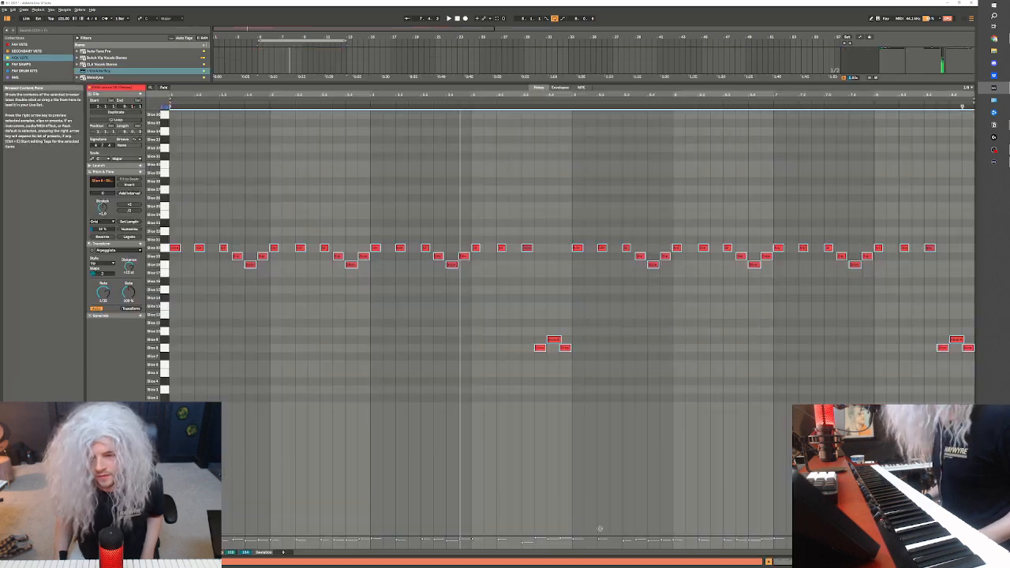
pyautogui.hotkey('shift', 'Tab')
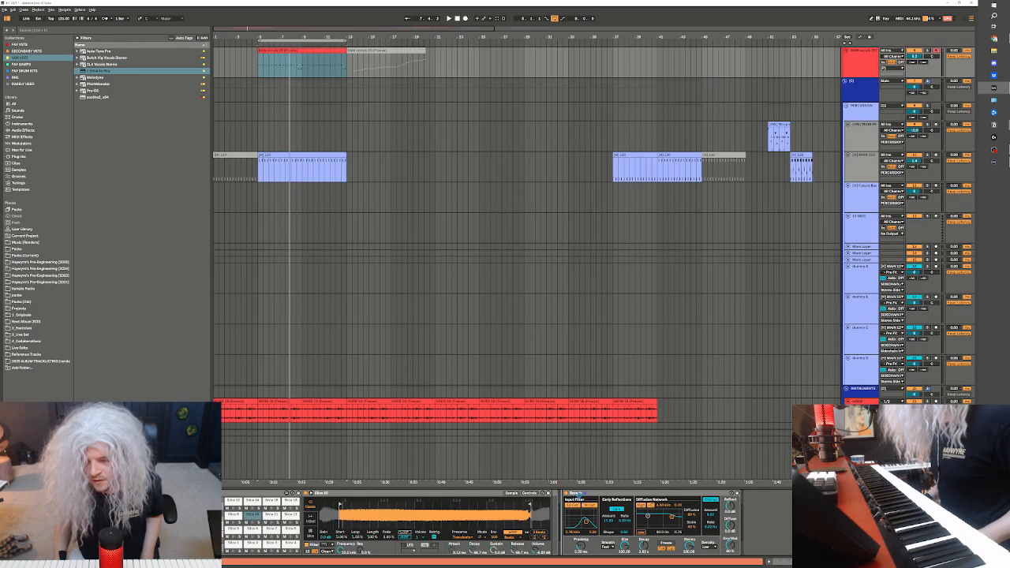
pyautogui.moveTo(580, 494); pyautogui.dragTo(578, 496)
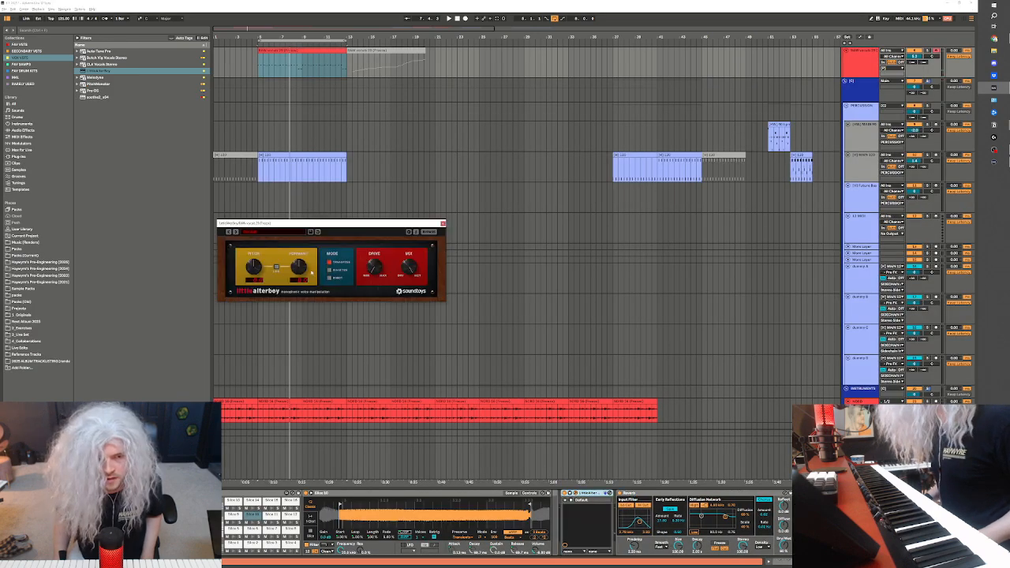
pyautogui.press('space')
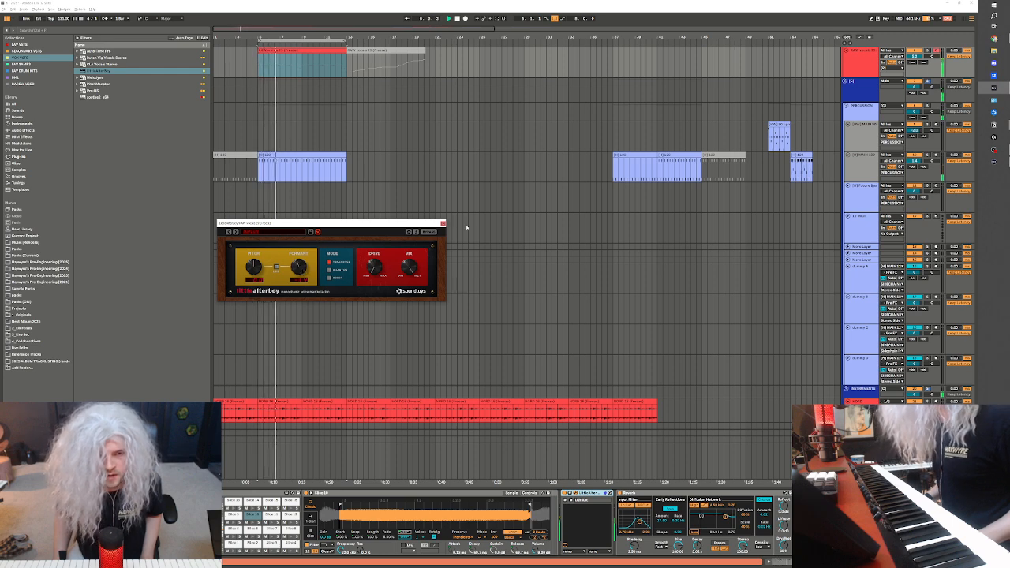
pyautogui.click(442, 223)
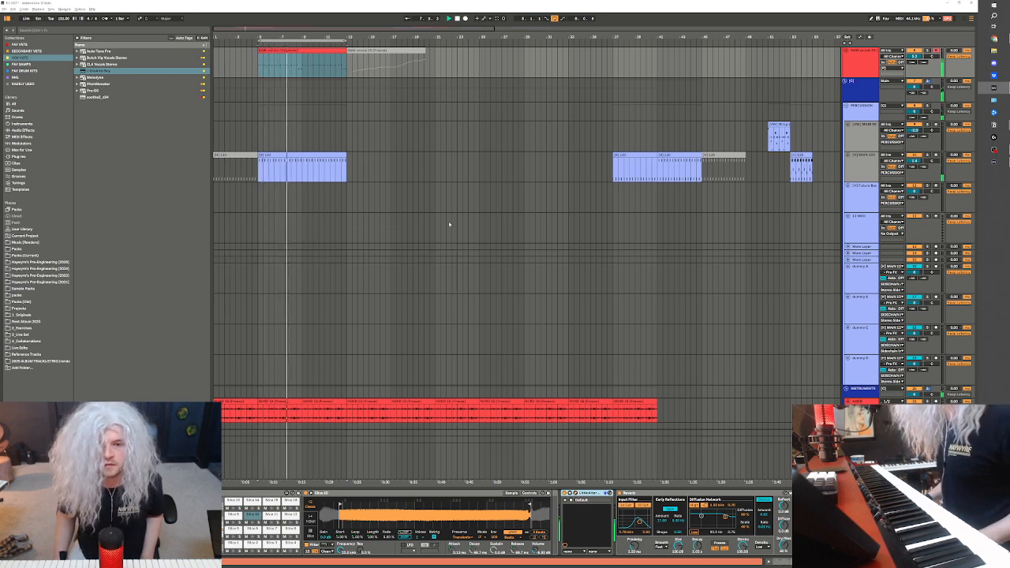
pyautogui.scroll(-5, 545, 250)
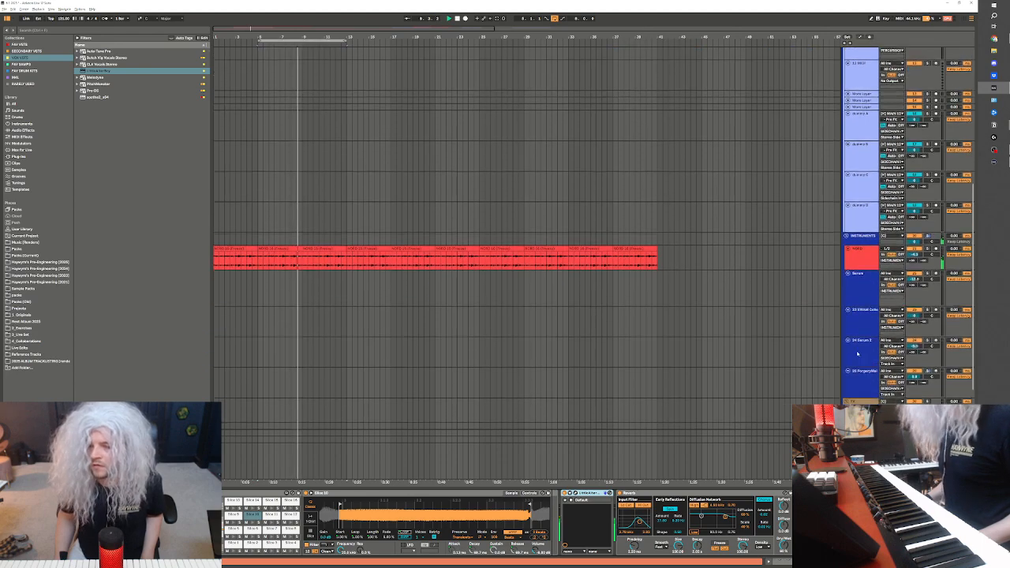
pyautogui.scroll(5, 280, 198)
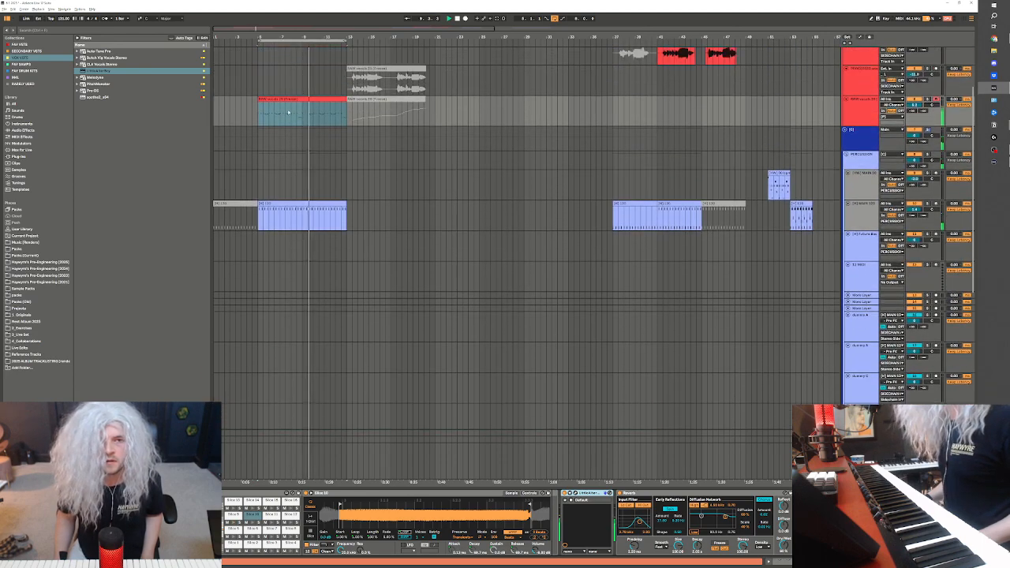
pyautogui.click(296, 113)
pyautogui.doubleClick(296, 112)
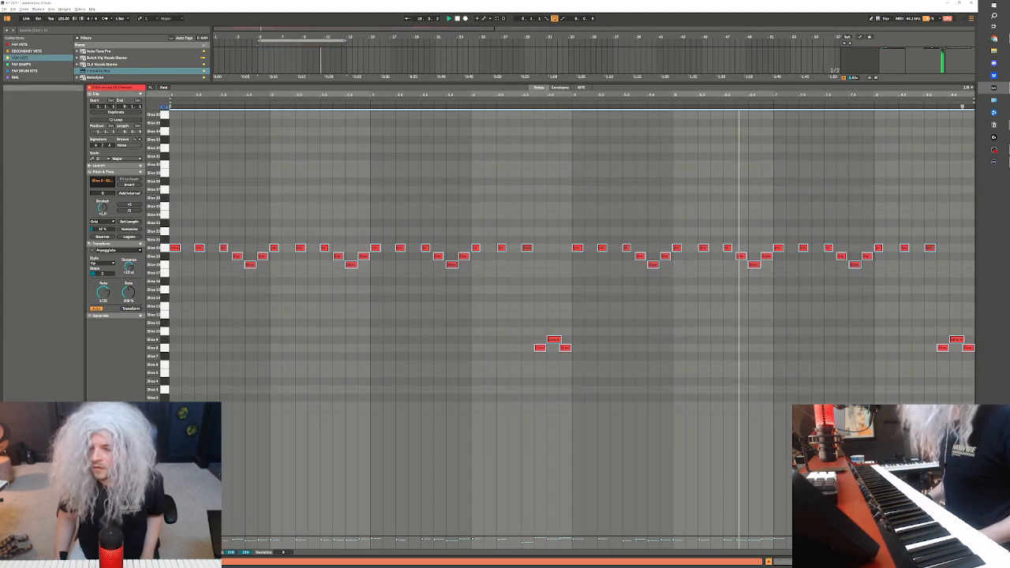
pyautogui.click(860, 561)
pyautogui.scroll(2, 733, 206)
pyautogui.scroll(-5, 794, 399)
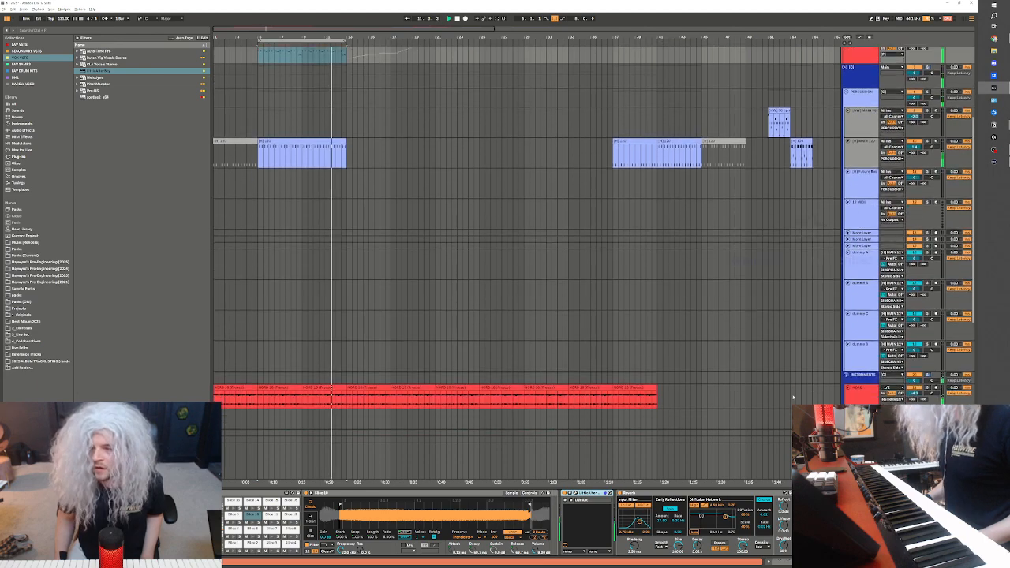
# Arm the 24 Serum 2 track, try its sound on the keyboard and briefly show its synth window
pyautogui.scroll(-1, 838, 387)
pyautogui.click(870, 382)
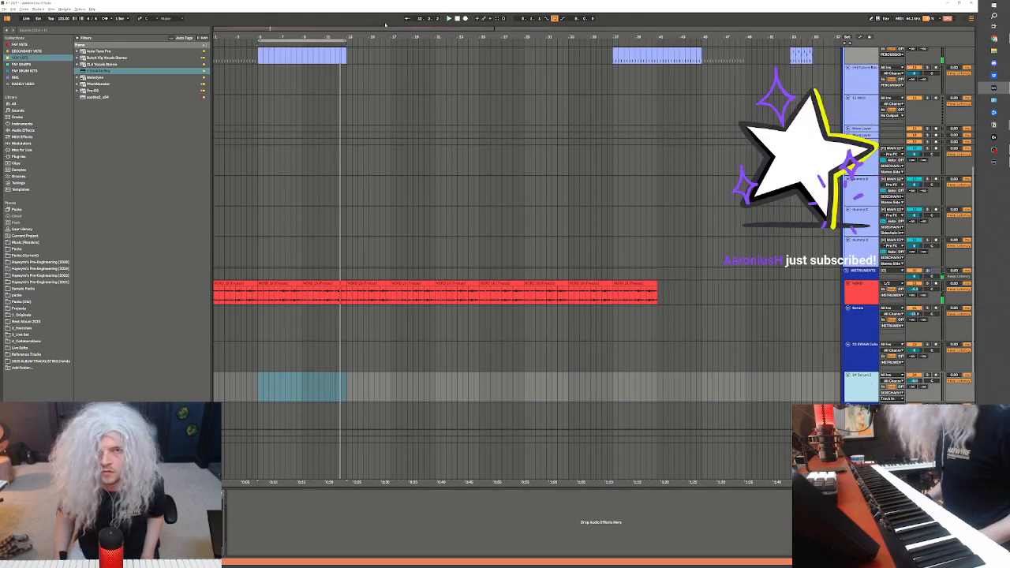
pyautogui.click(935, 376)
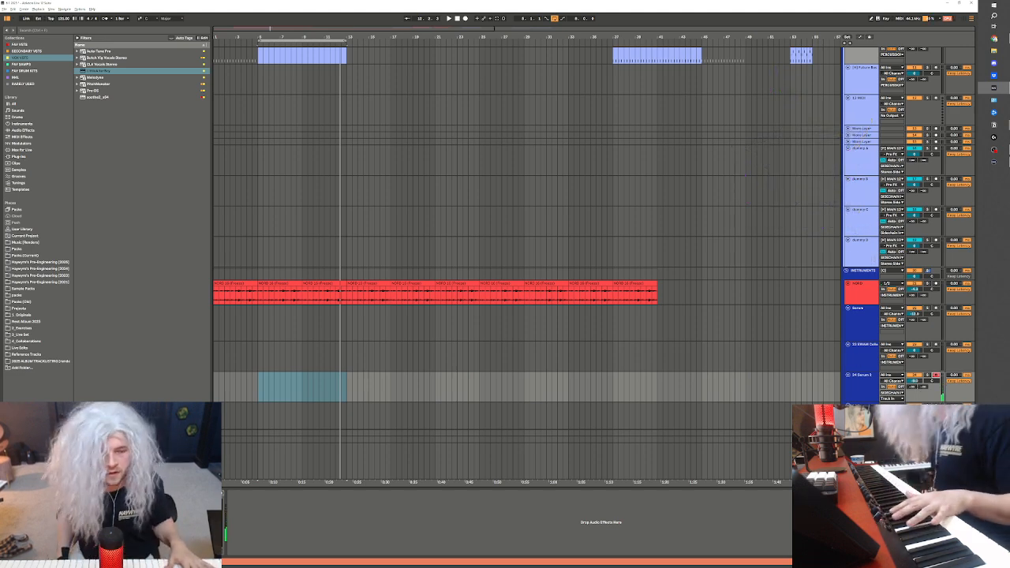
pyautogui.hotkey('ctrl', 'alt', 'p')
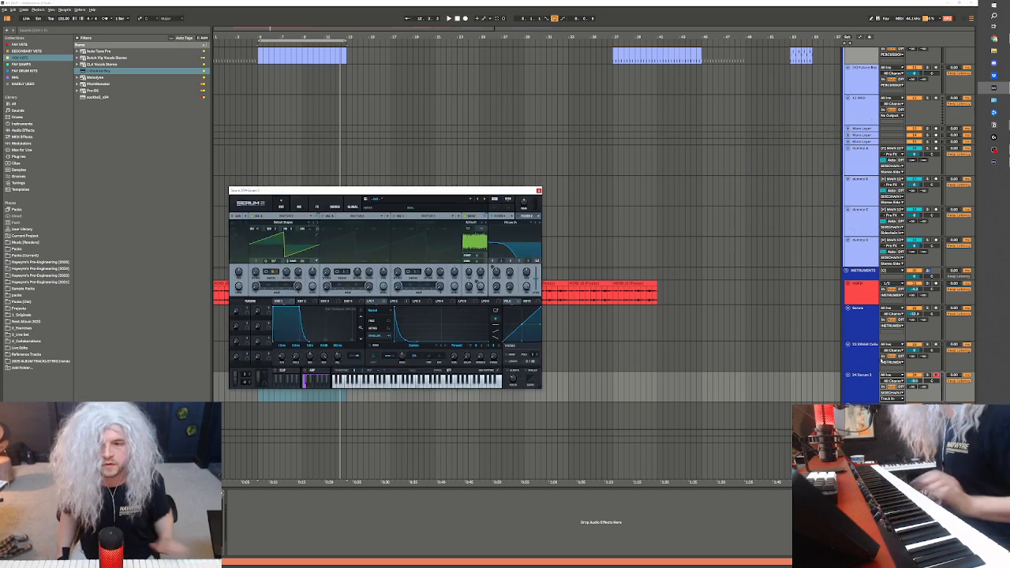
pyautogui.hotkey('ctrl', 'alt', 'p')
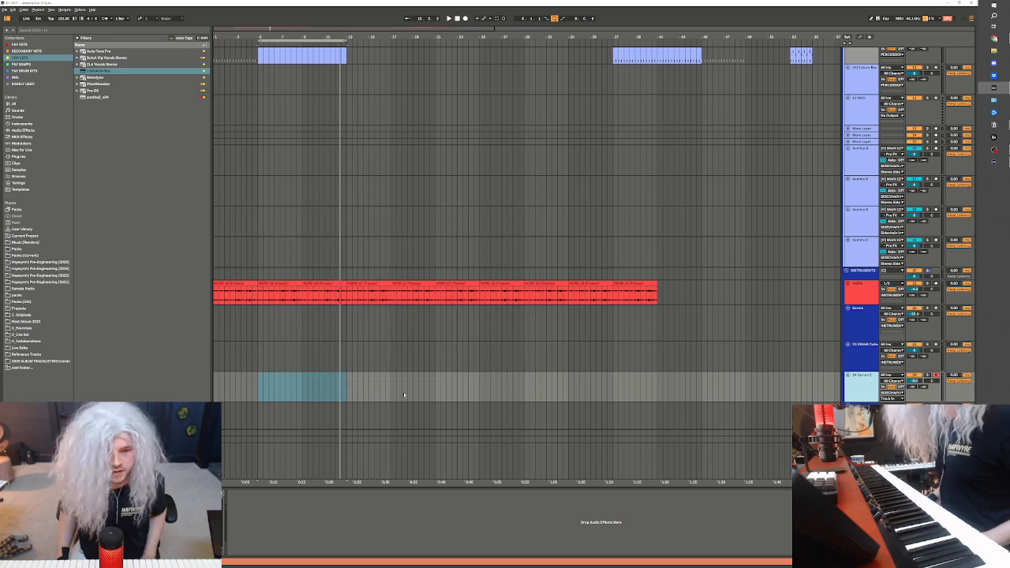
# Duplicate the Serum 2 track, shift the copy's synth window aside and place the insert marker at bar 5 on the copy
pyautogui.hotkey('ctrl', 'd')
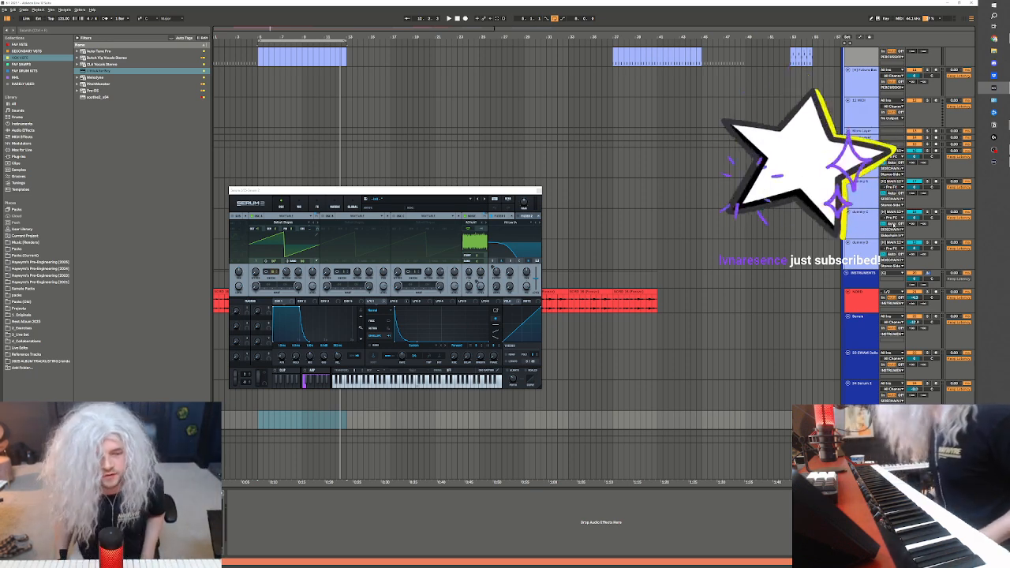
pyautogui.scroll(-2, 778, 336)
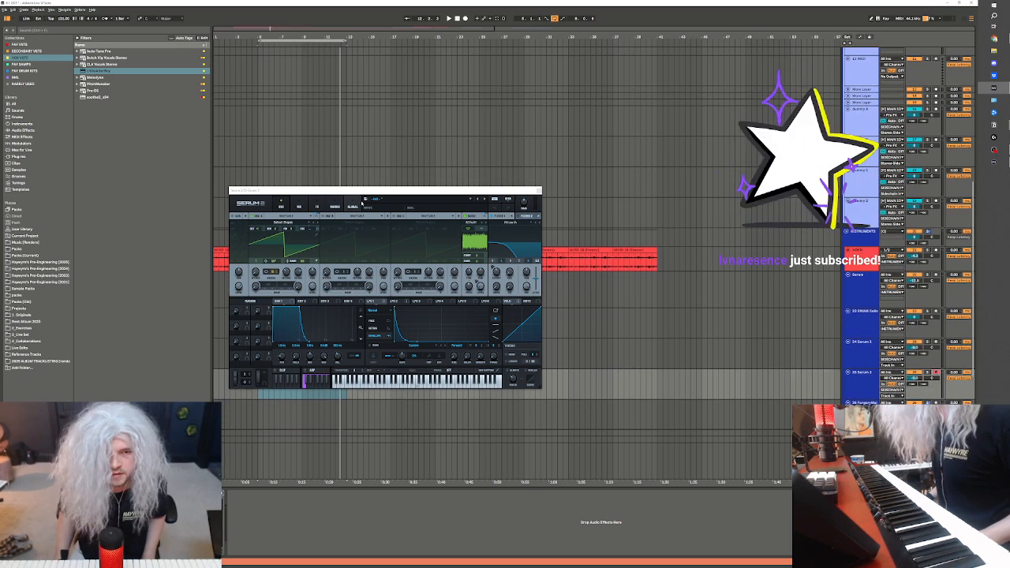
pyautogui.moveTo(364, 191); pyautogui.dragTo(532, 215)
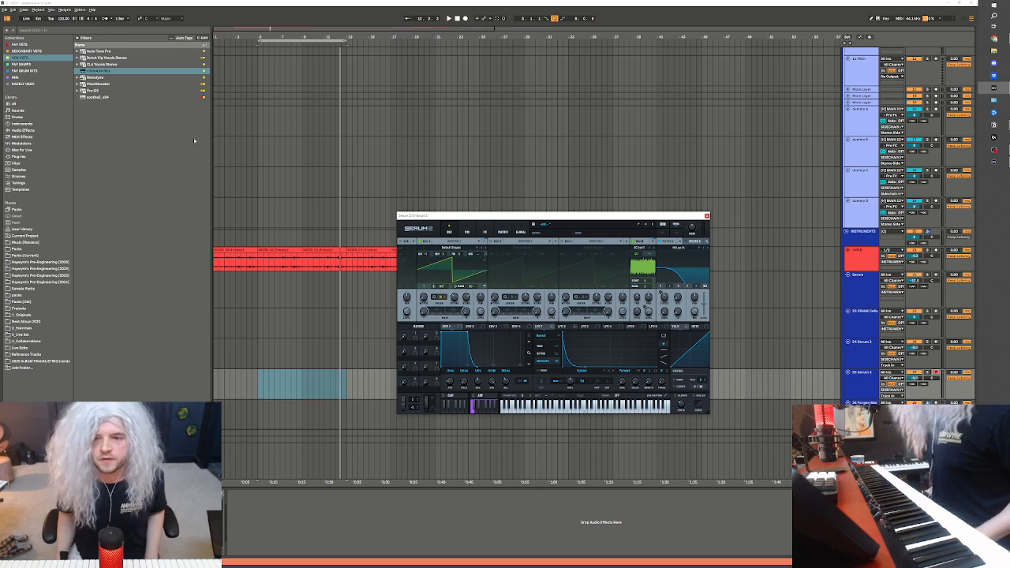
pyautogui.moveTo(583, 217); pyautogui.dragTo(538, 195)
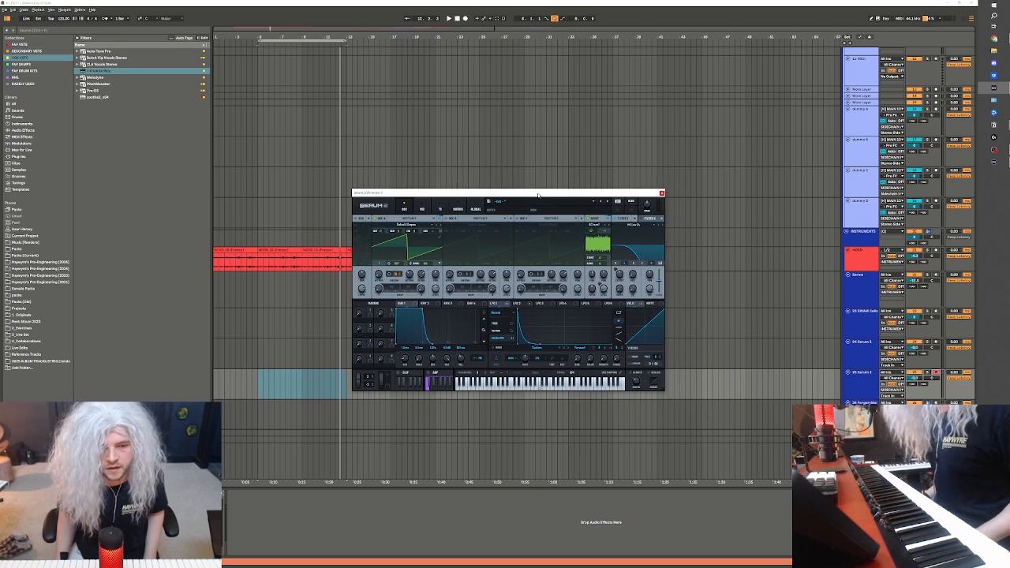
pyautogui.click(282, 397)
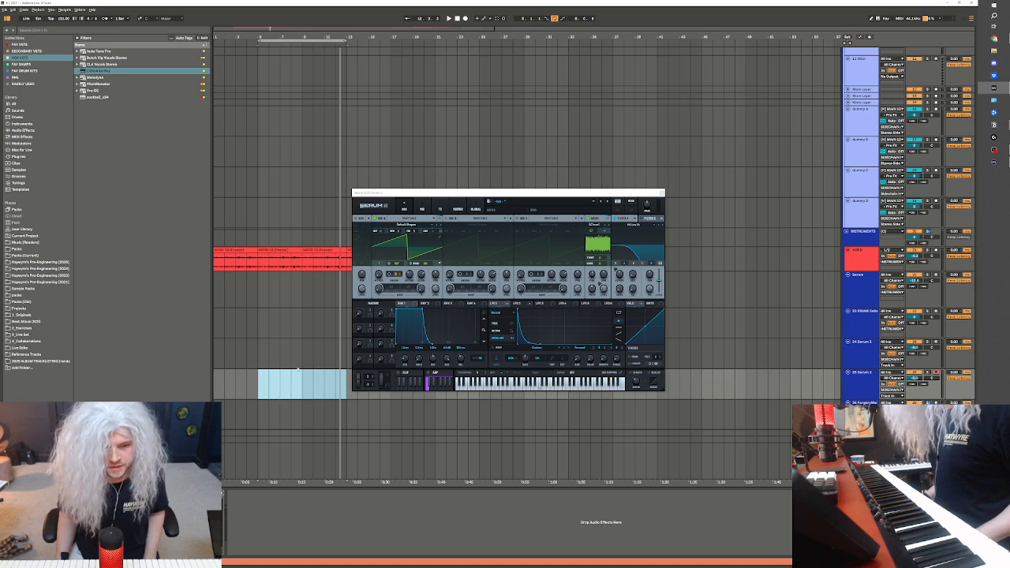
pyautogui.press('Delete')
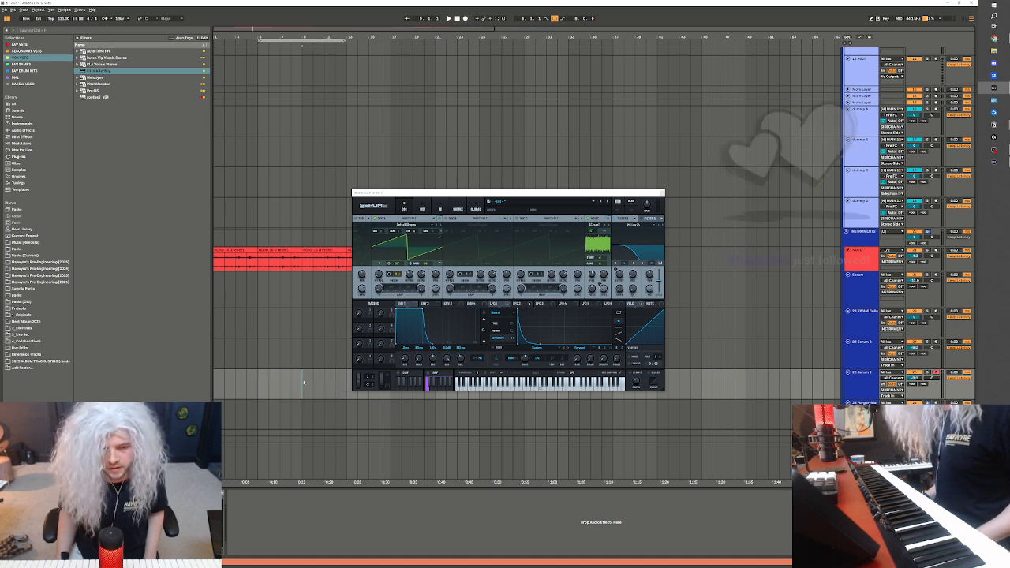
pyautogui.click(299, 380)
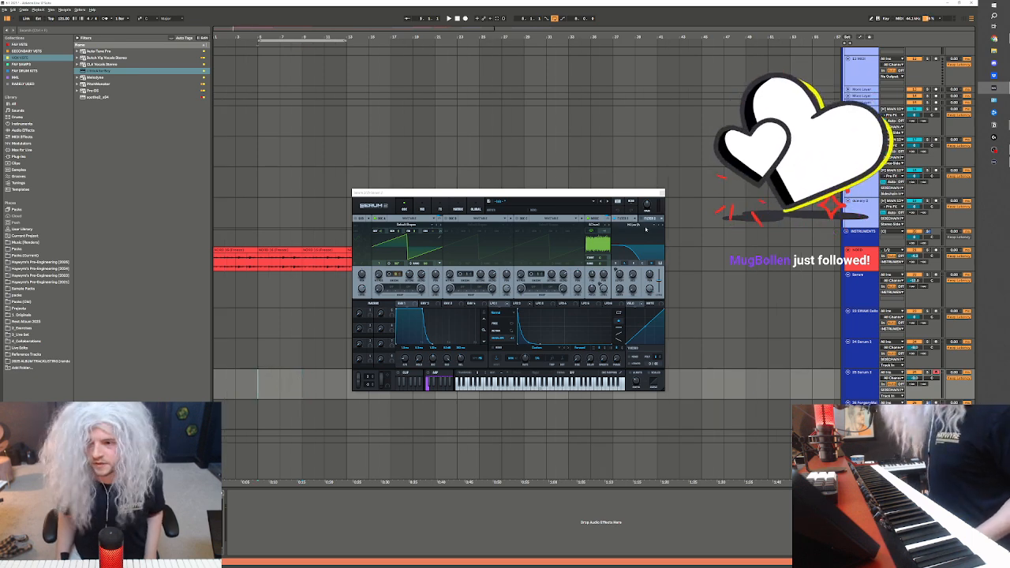
pyautogui.moveTo(510, 192); pyautogui.dragTo(501, 190)
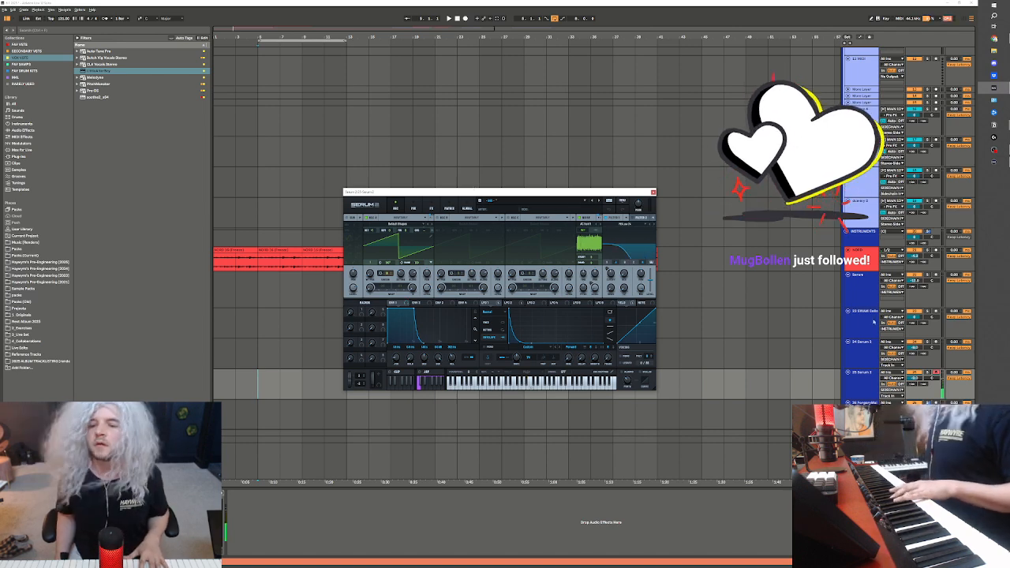
# Adjust the distortion and filter effects of the duplicated track's Serum 2 patch while holding a chord
pyautogui.click(872, 381)
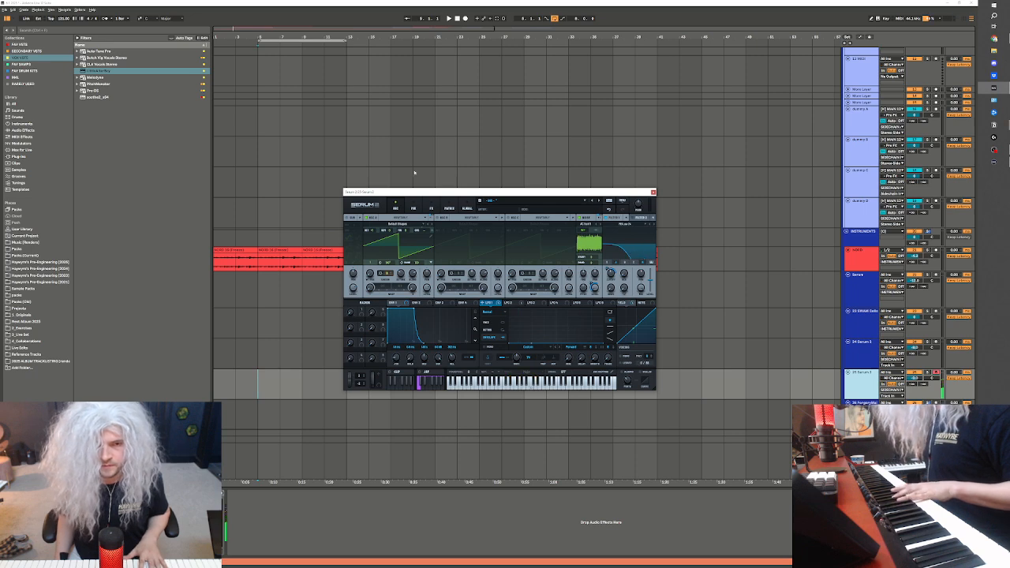
pyautogui.click(414, 208)
pyautogui.click(432, 207)
pyautogui.click(449, 208)
pyautogui.click(432, 208)
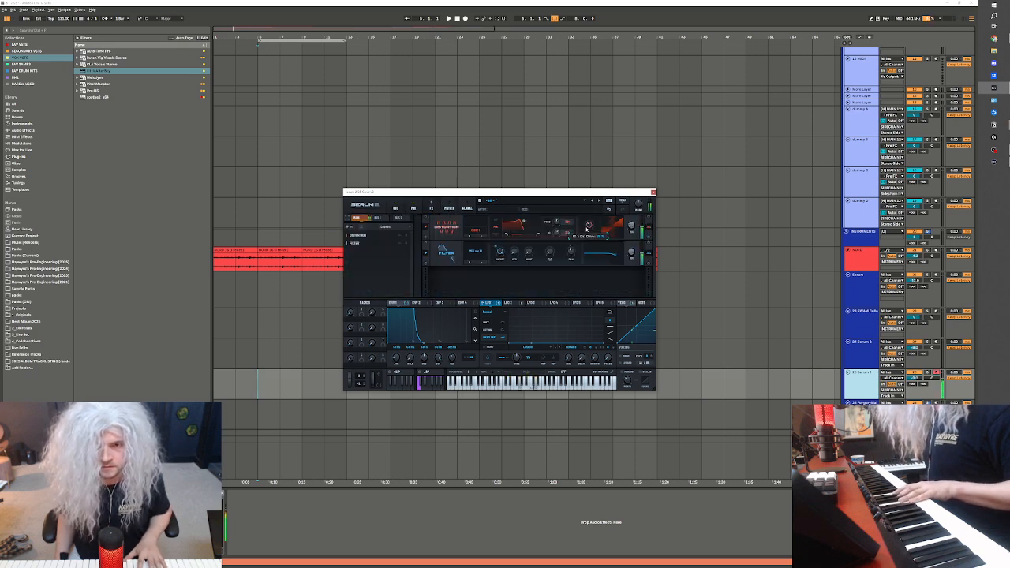
pyautogui.click(395, 208)
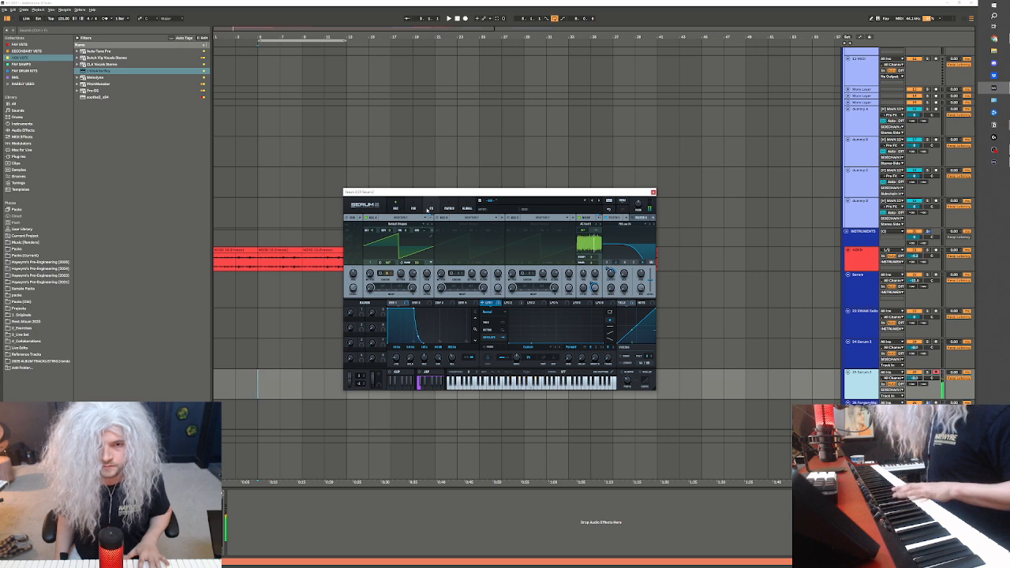
pyautogui.click(430, 209)
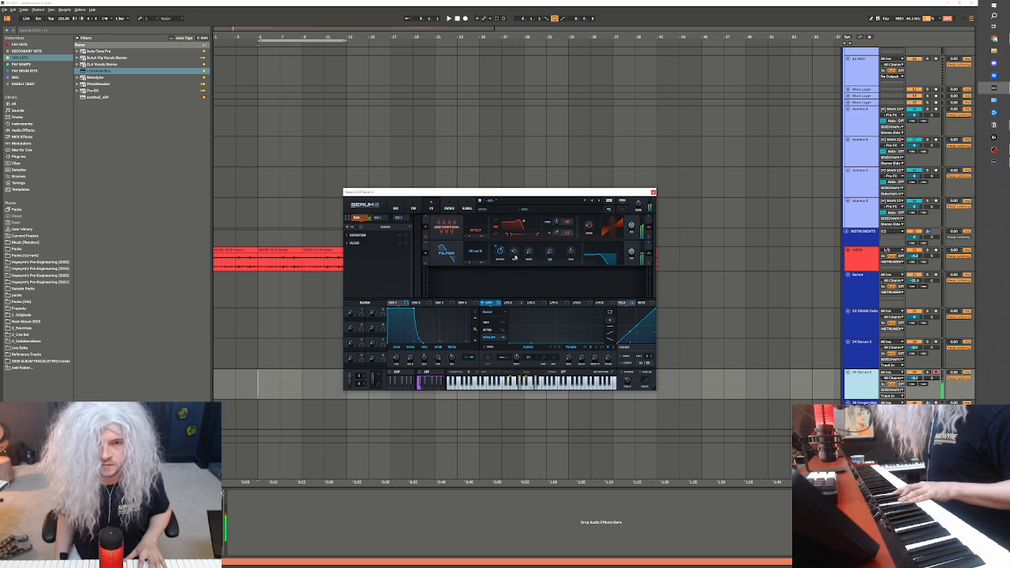
# Load the Analog_BD_Sin wavetable into the second oscillator and review the patch's modulation routings
pyautogui.click(391, 208)
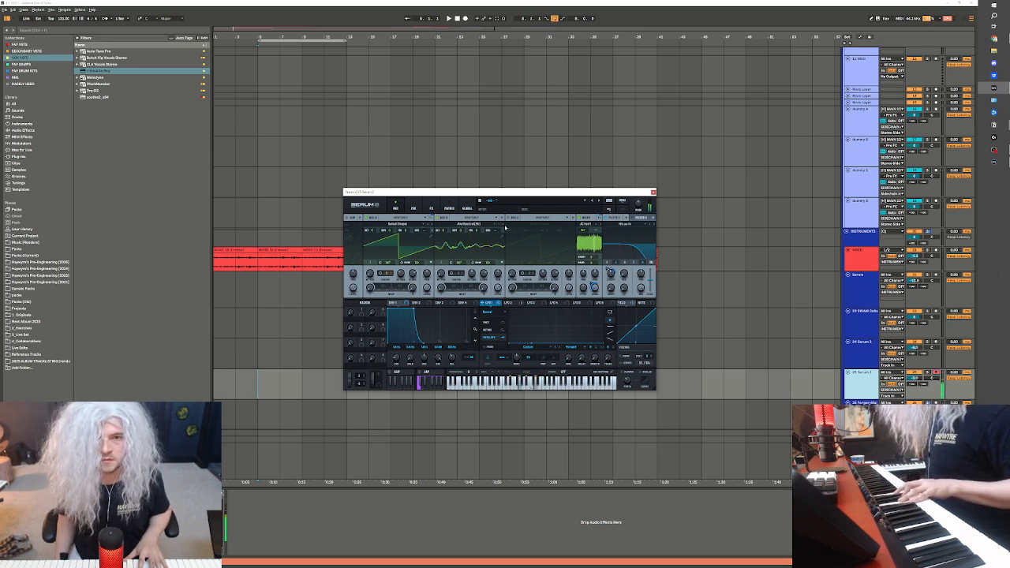
pyautogui.click(469, 224)
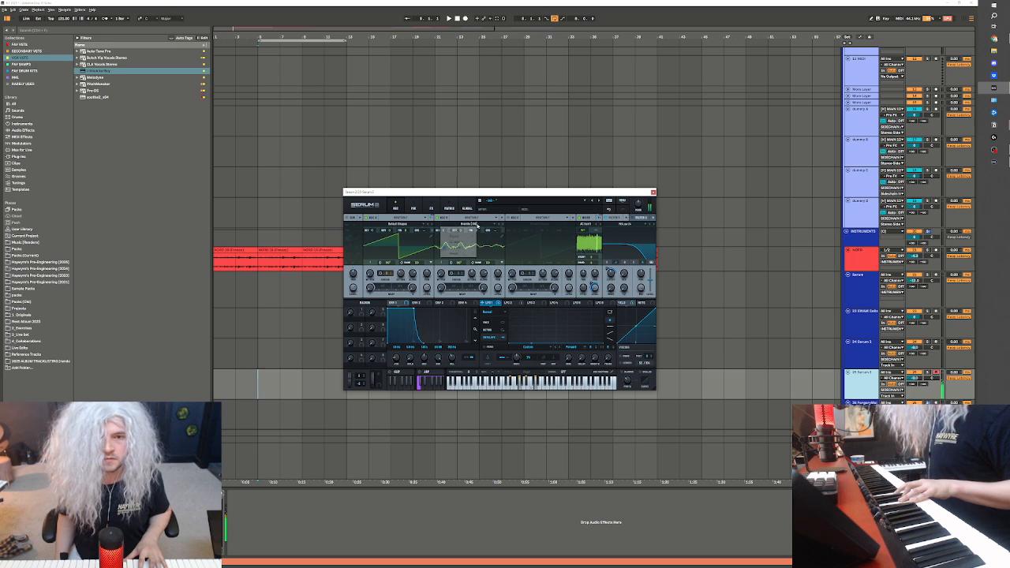
pyautogui.moveTo(461, 230)
pyautogui.click(494, 240)
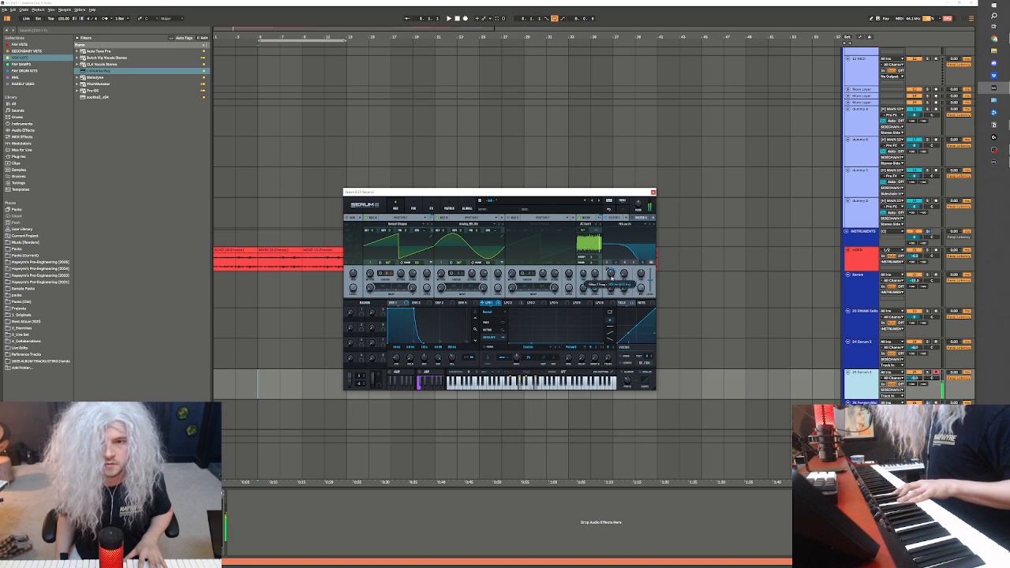
pyautogui.click(414, 203)
pyautogui.click(432, 208)
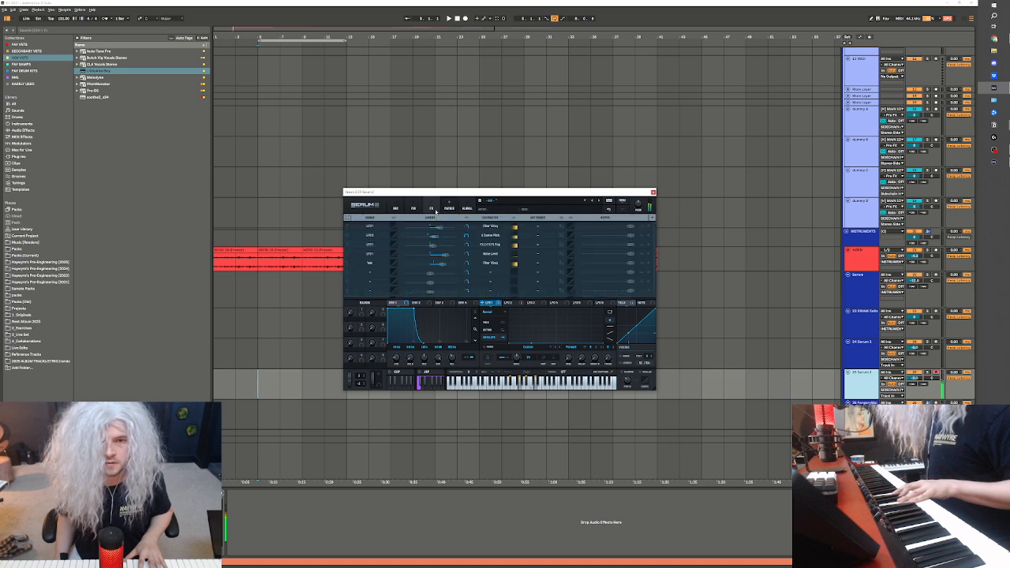
# Show the Serum 2 effects page and play the song from bar 5 while trying chords on the duplicated layer
pyautogui.click(432, 209)
pyautogui.click(258, 96)
pyautogui.press('space')
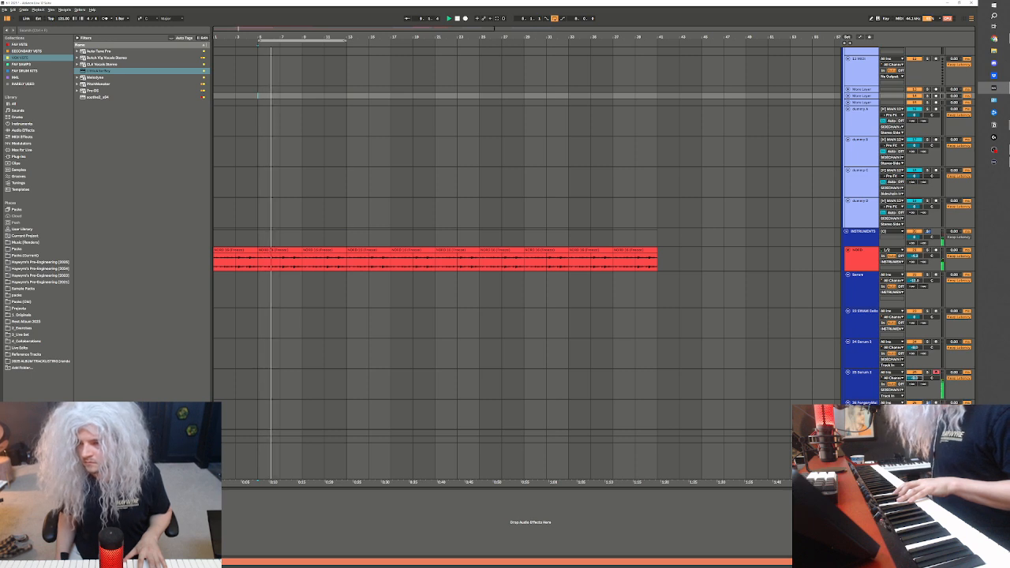
pyautogui.scroll(3, 820, 336)
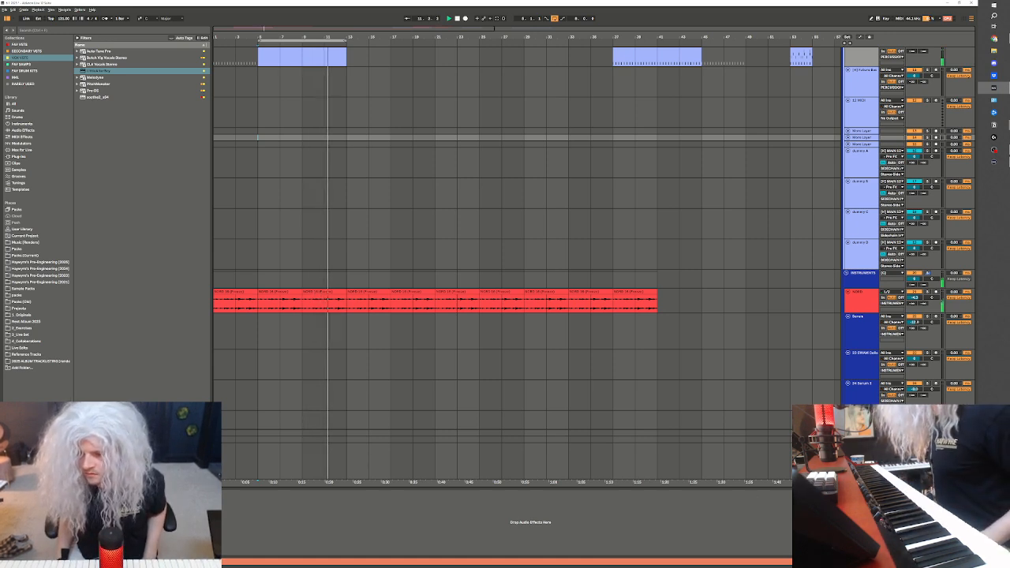
# Record a chord take on the duplicated Serum 2 track from bar 5 to bar 13 and play it back
pyautogui.click(286, 420)
pyautogui.press('space')
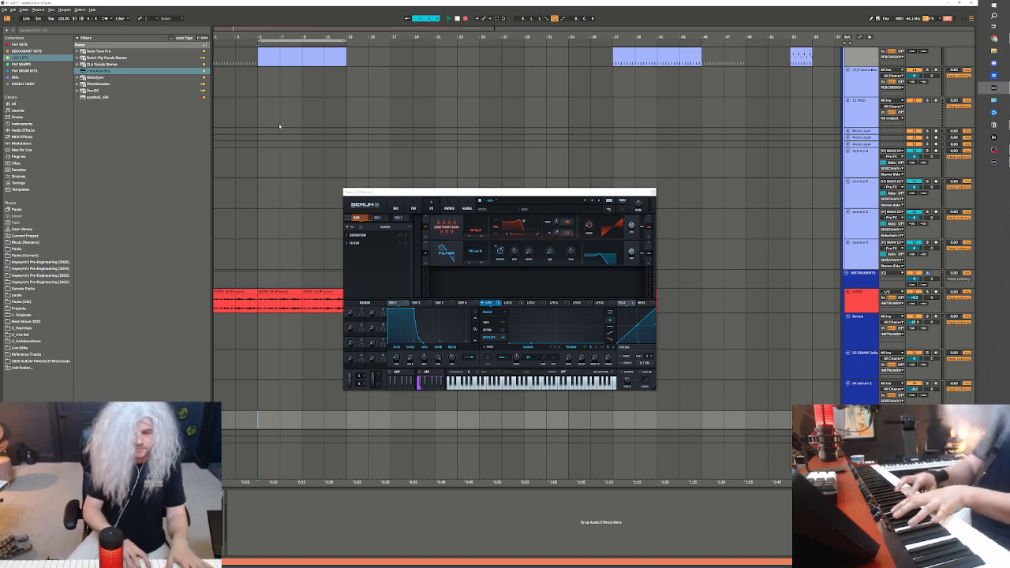
pyautogui.press('F9')
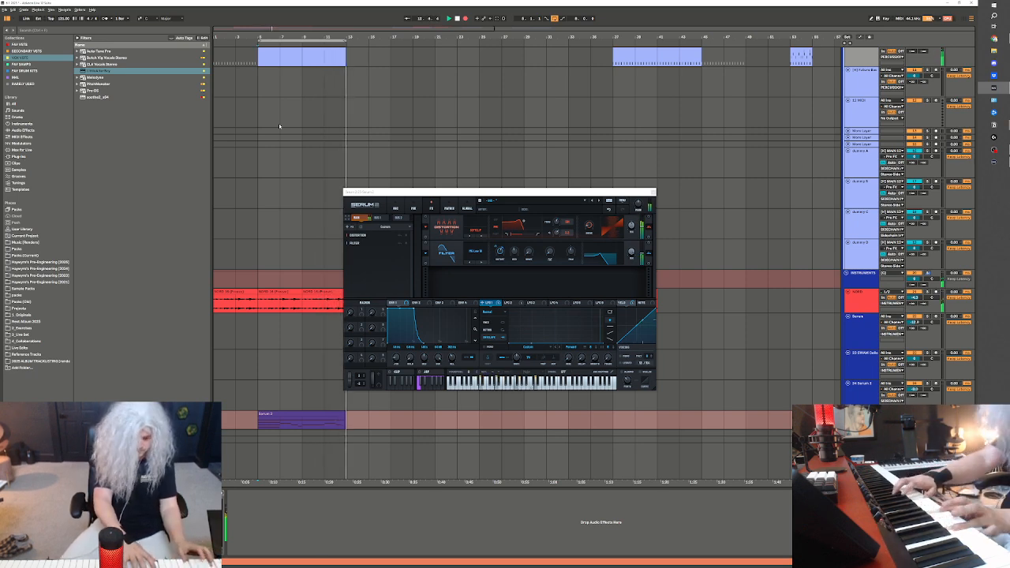
pyautogui.press('space')
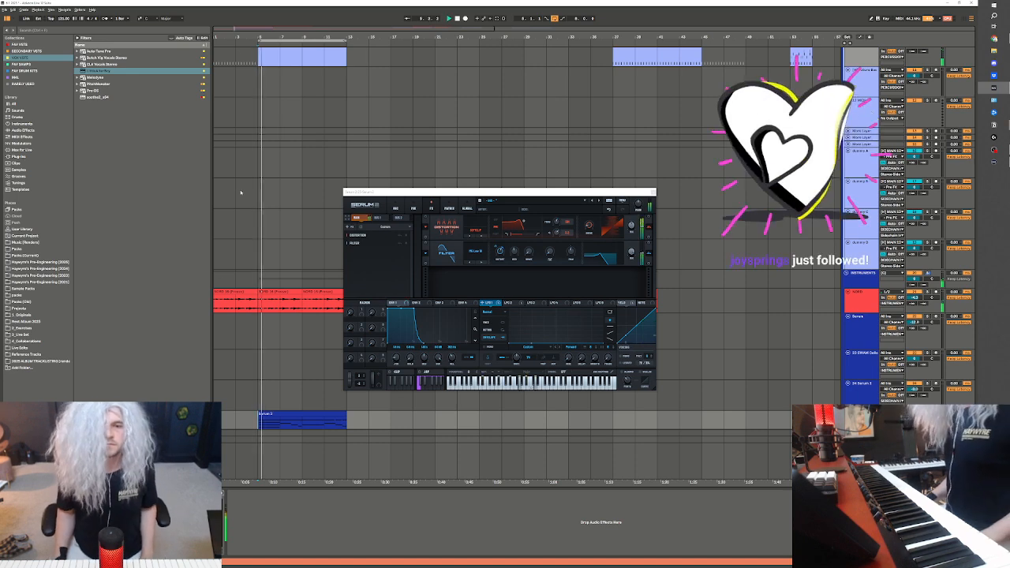
# Review the patch's oscillators, replay the recorded chord clip, glance at its notes and close the synth window
pyautogui.click(395, 208)
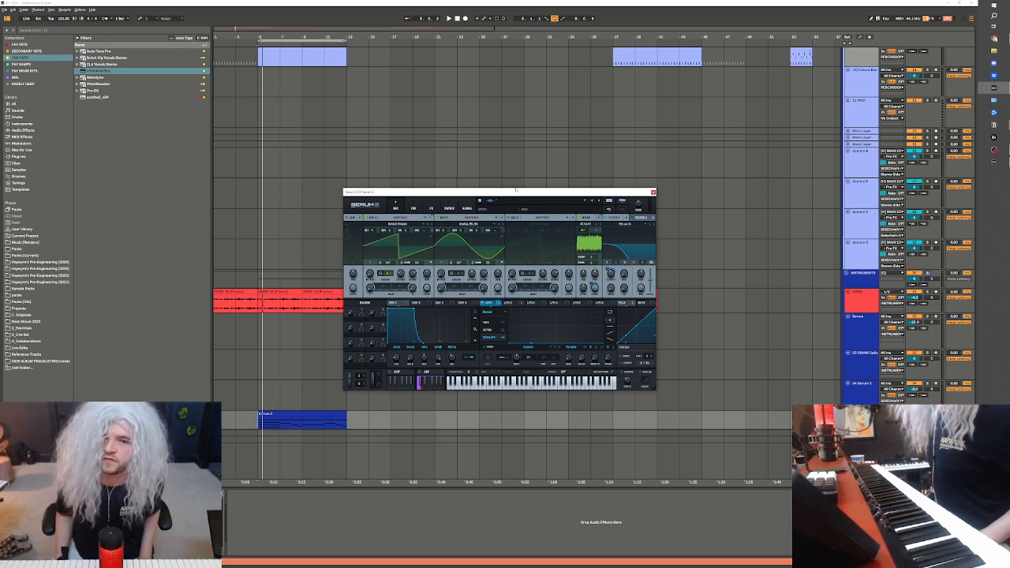
pyautogui.moveTo(516, 189); pyautogui.dragTo(521, 183)
pyautogui.click(278, 416)
pyautogui.press('space')
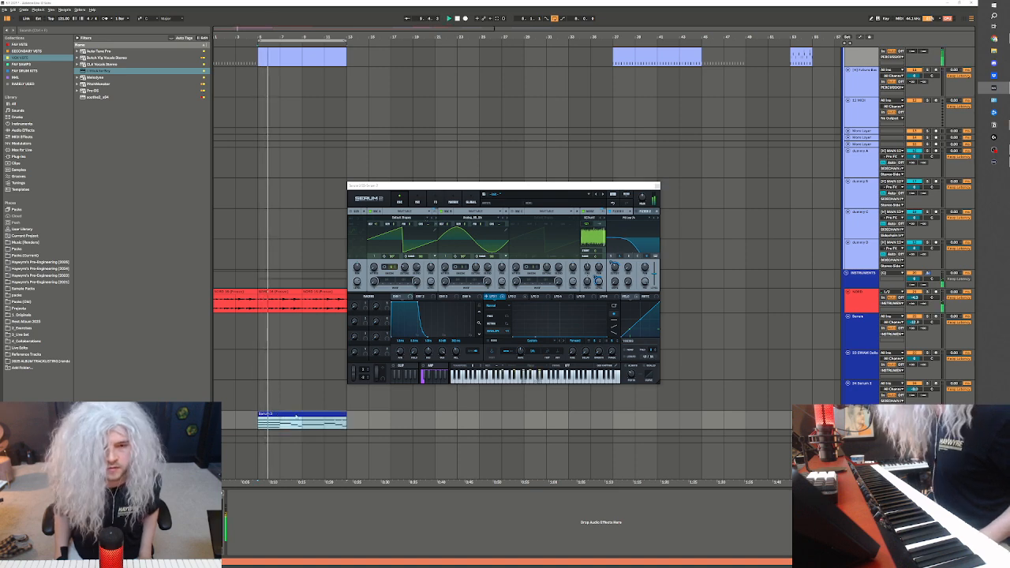
pyautogui.doubleClick(294, 416)
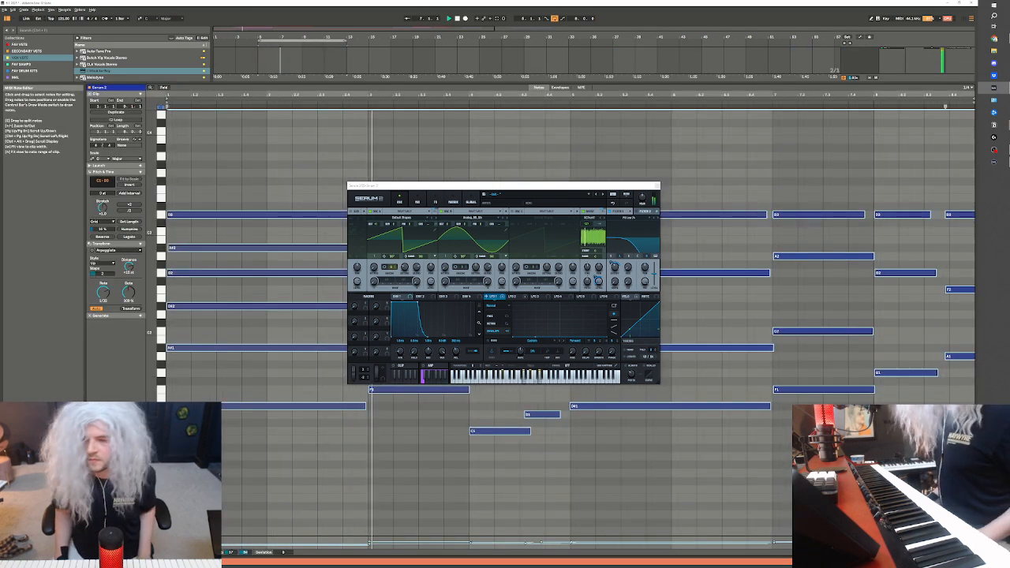
pyautogui.hotkey('shift', 'Tab')
pyautogui.click(656, 188)
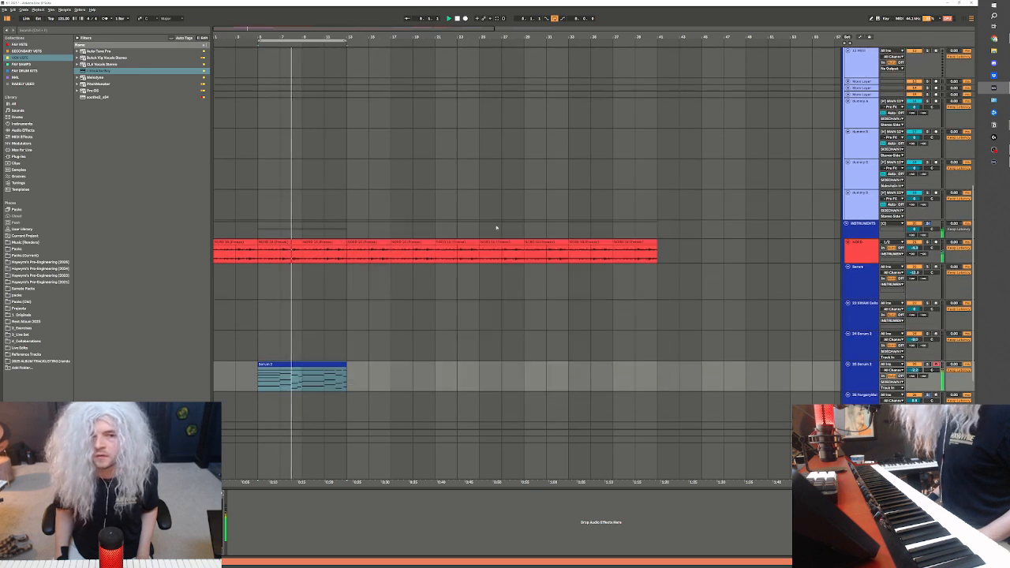
# Align the starts and ends of the short passing-chord notes just before bar 5 of the Serum 2 clip
pyautogui.scroll(5, 368, 228)
pyautogui.scroll(-3, 342, 234)
pyautogui.scroll(-3, 280, 419)
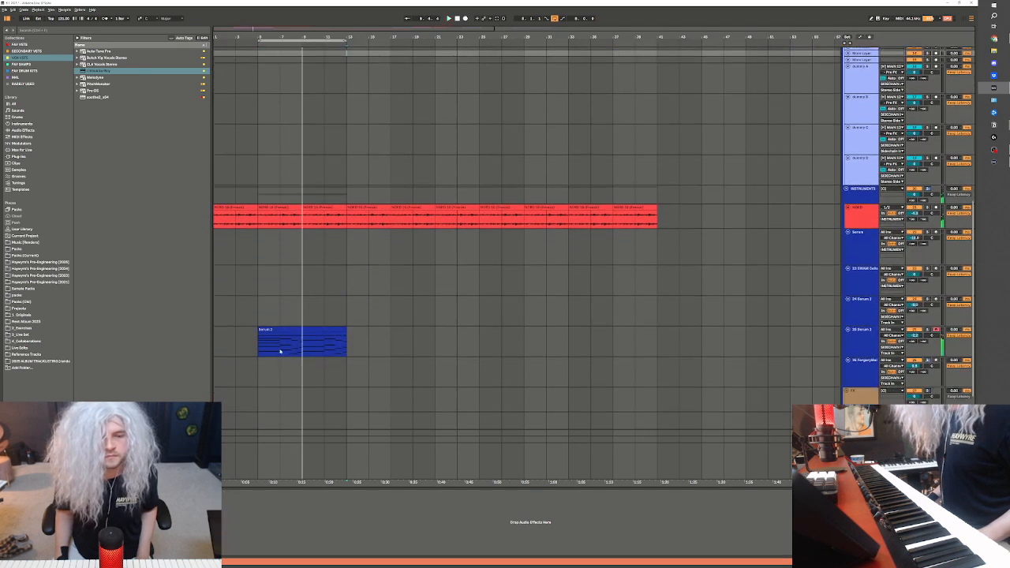
pyautogui.click(292, 339)
pyautogui.doubleClick(293, 339)
pyautogui.click(547, 272)
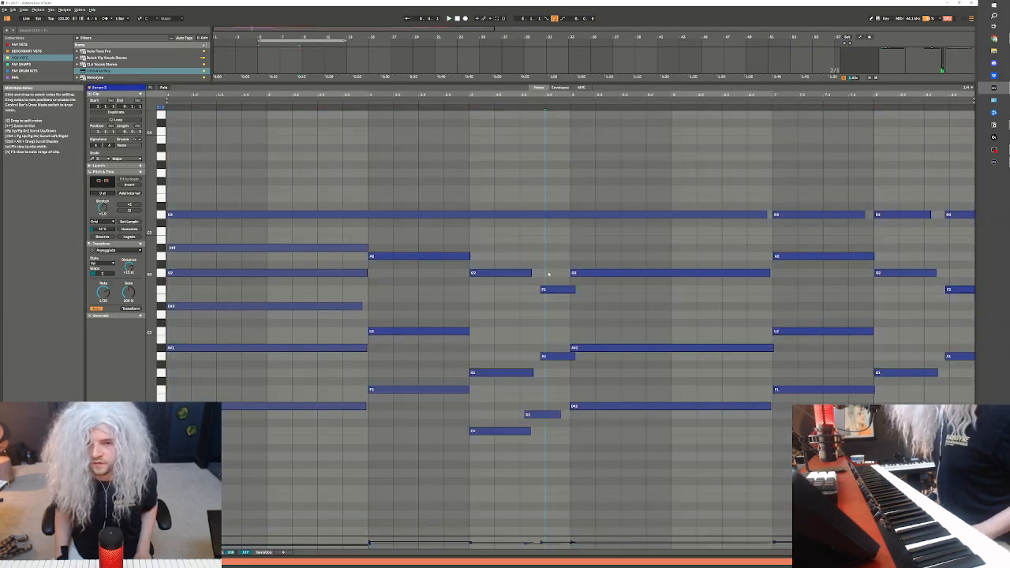
pyautogui.moveTo(550, 293); pyautogui.dragTo(555, 425)
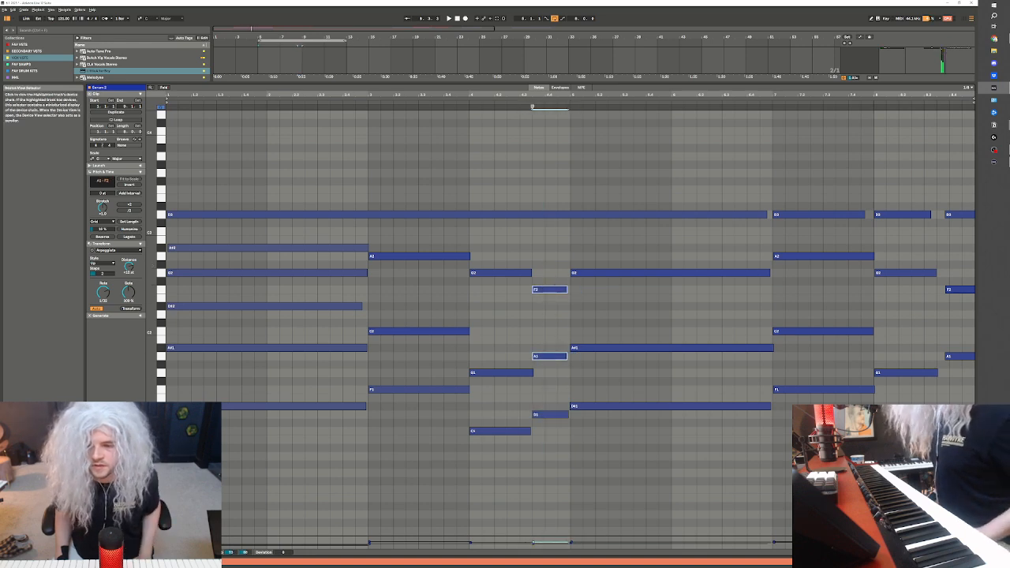
pyautogui.hotkey('shift', 'Tab')
# Play the corrected chords and duplicate the Serum 2 clip's first four bars over the section from bar 9 to 13
pyautogui.click(175, 494)
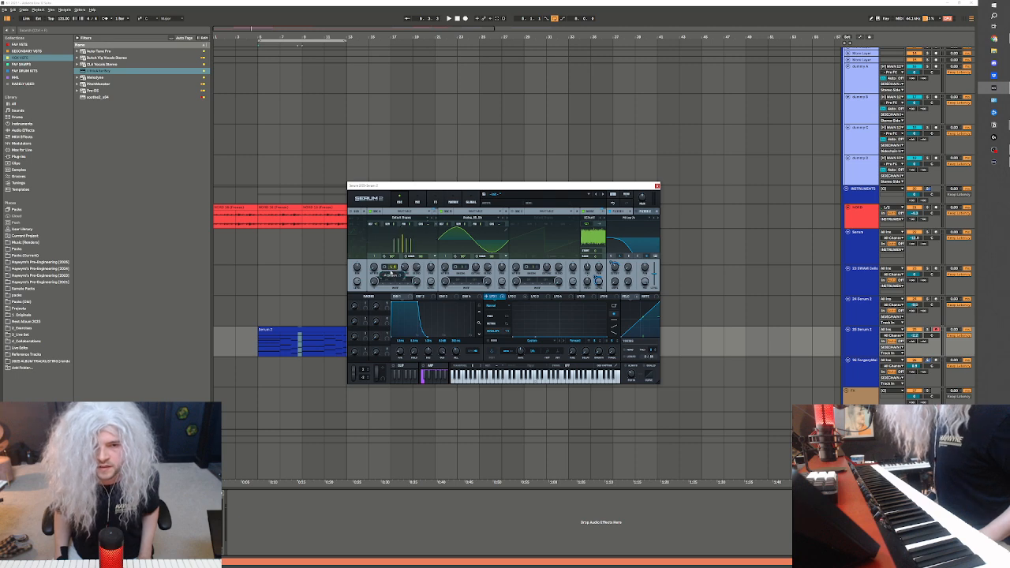
pyautogui.press('space')
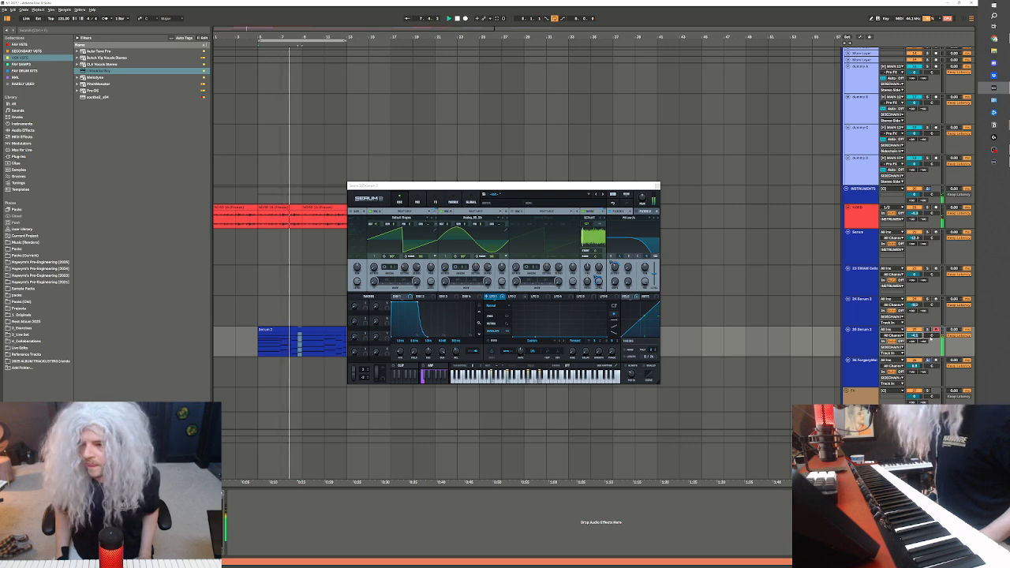
pyautogui.moveTo(303, 348); pyautogui.dragTo(259, 348)
pyautogui.hotkey('ctrl', 'd')
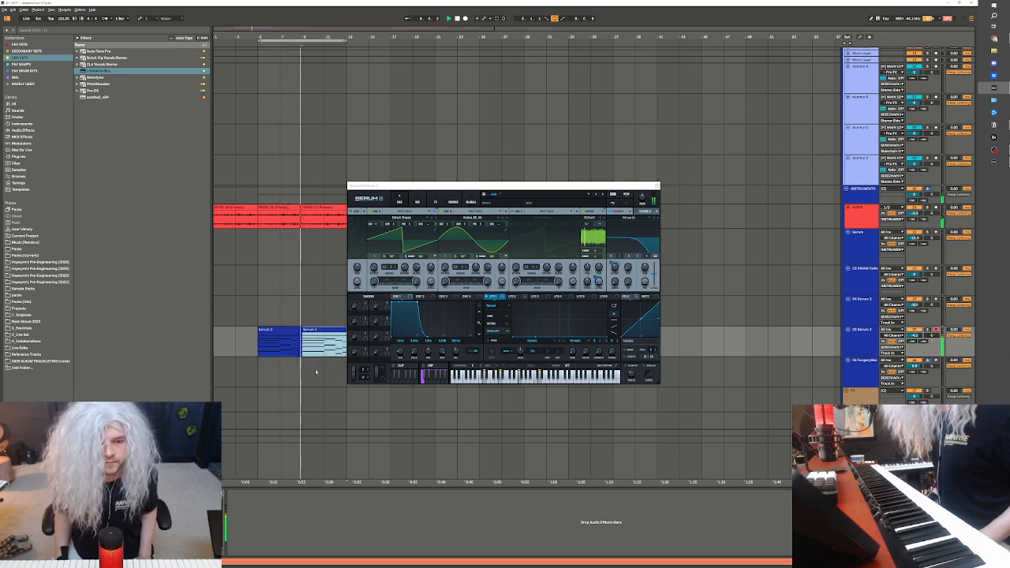
# Close the synth window, delete the deactivated frozen vocal audio clip at bar 13 and play from the sliced-vocal clip at bar 5
pyautogui.scroll(3, 737, 296)
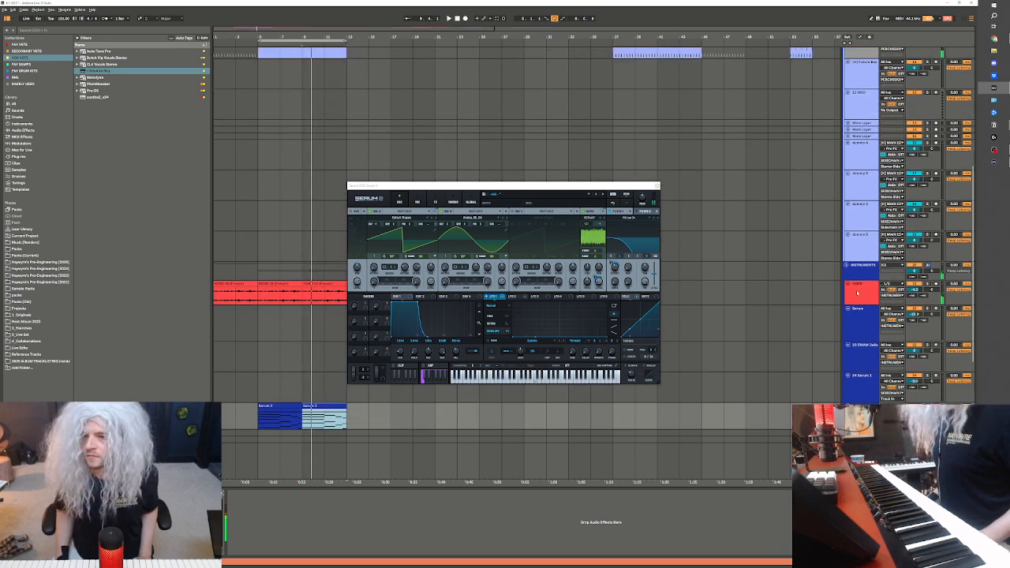
pyautogui.scroll(2, 857, 293)
pyautogui.click(653, 188)
pyautogui.scroll(-1, 332, 310)
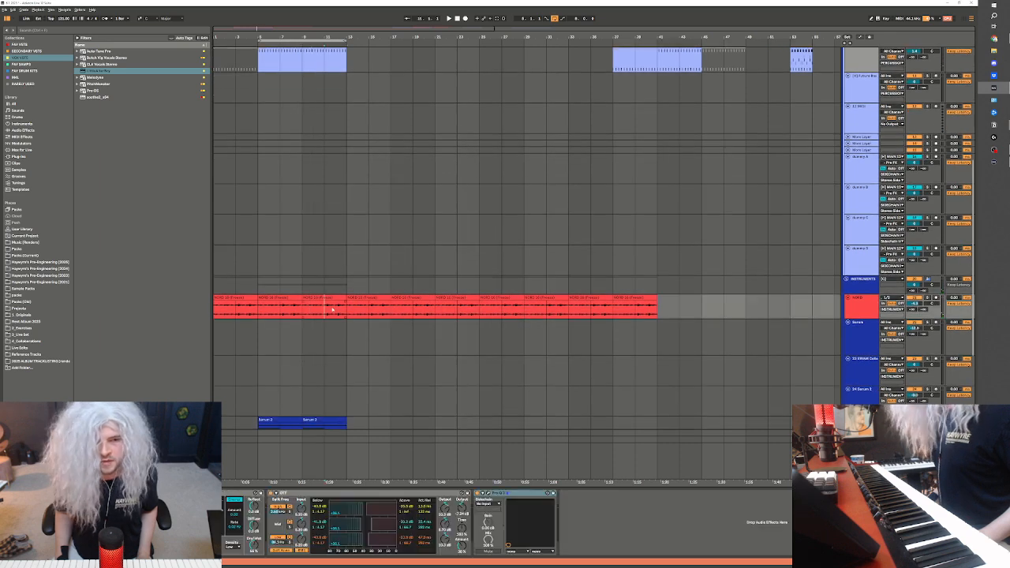
pyautogui.scroll(8, 491, 450)
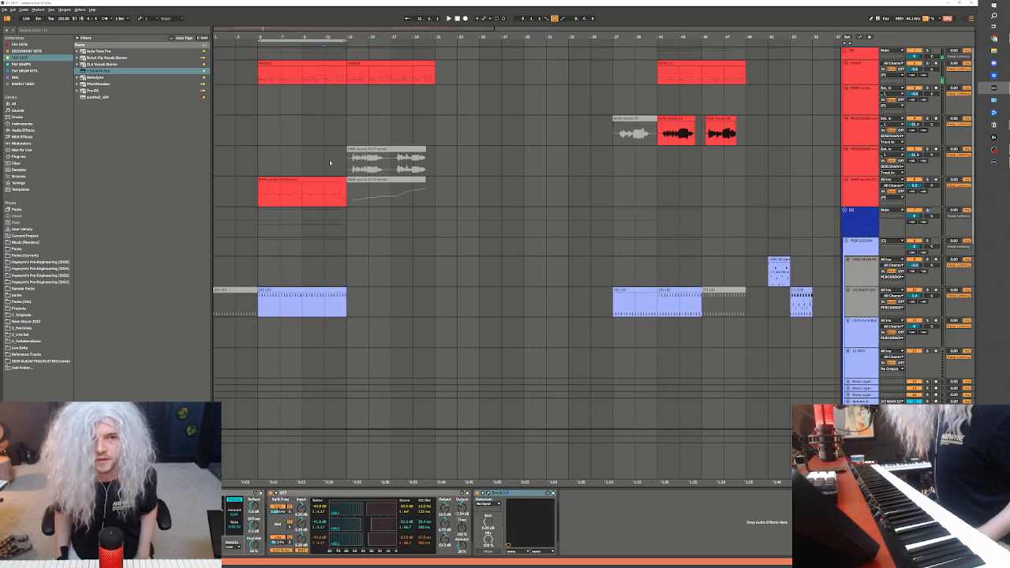
pyautogui.moveTo(329, 163); pyautogui.dragTo(446, 163)
pyautogui.click(313, 176)
pyautogui.press('space')
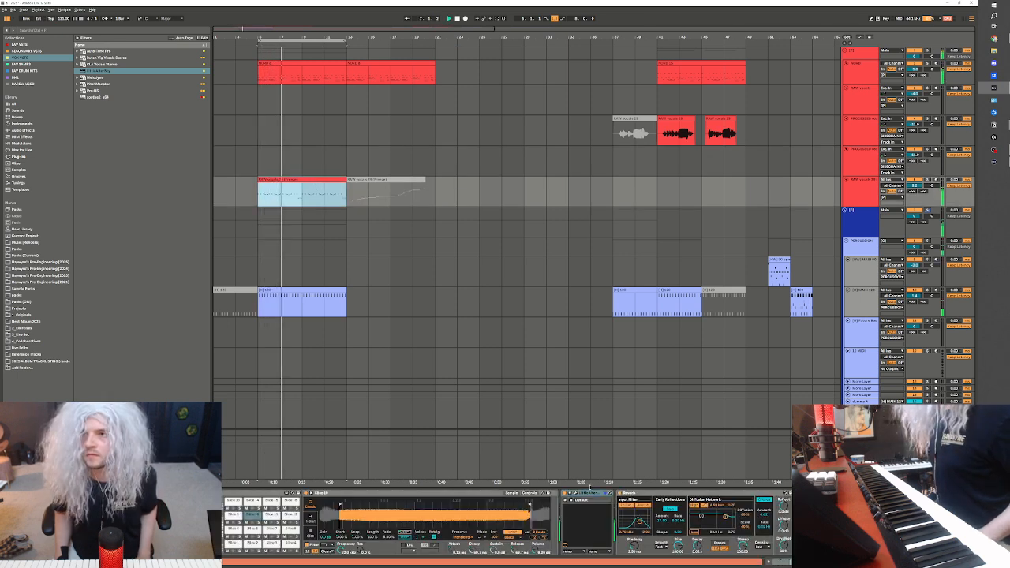
# Add an Auto Filter after the reverb on the upper NORD track and deactivate that track's clip at bar 5
pyautogui.click(251, 90)
pyautogui.click(254, 77)
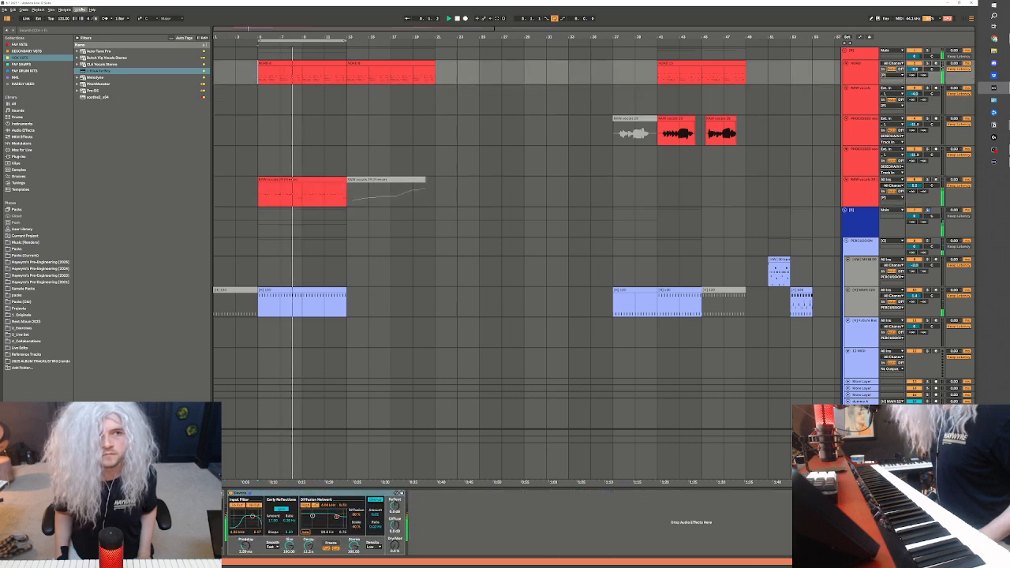
pyautogui.click(20, 45)
pyautogui.moveTo(95, 78); pyautogui.dragTo(306, 81)
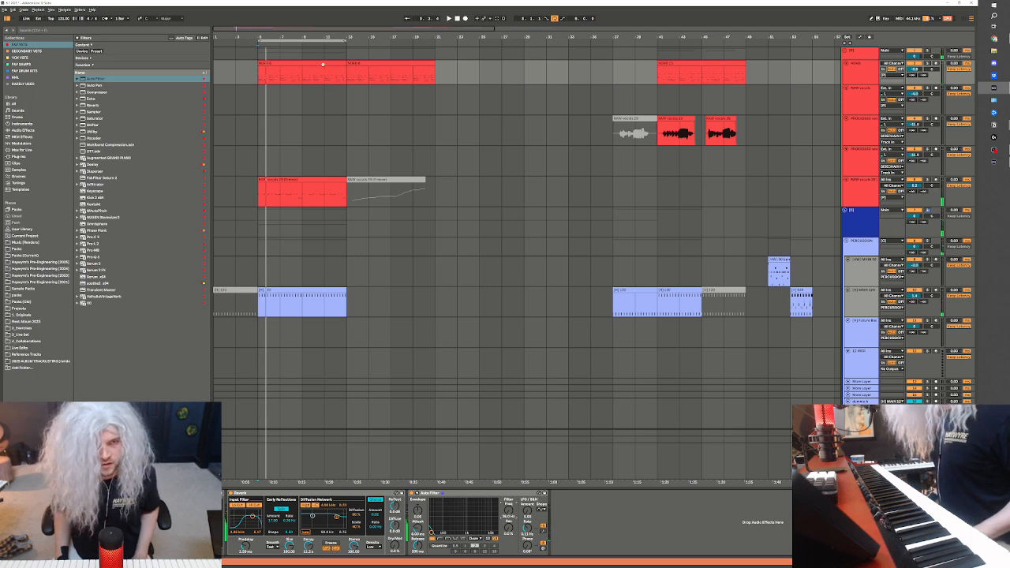
pyautogui.click(322, 64)
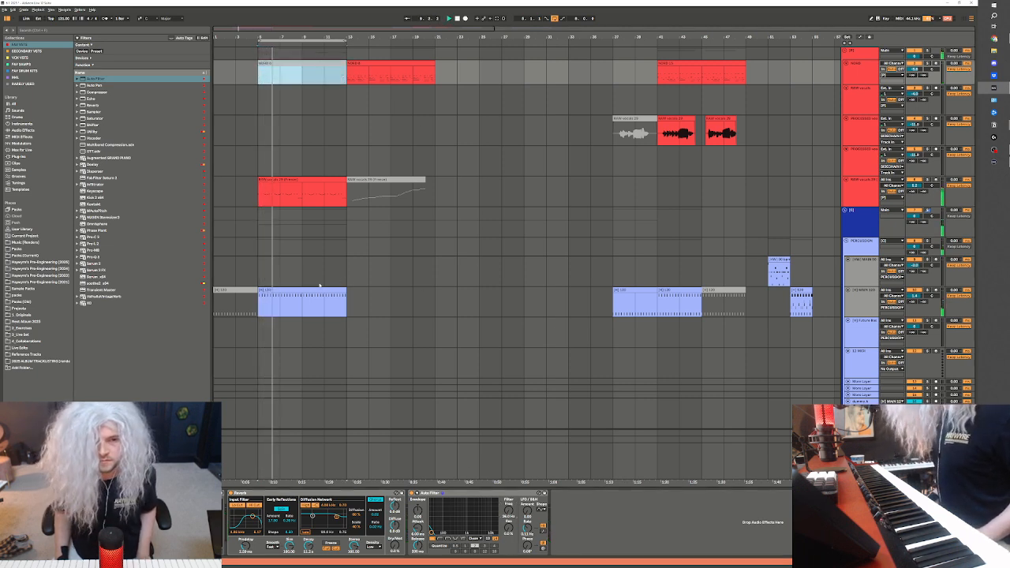
# Copy the percussion clip at bar 41 to bar 13 and deactivate the upper NORD clip at bar 13
pyautogui.click(666, 291)
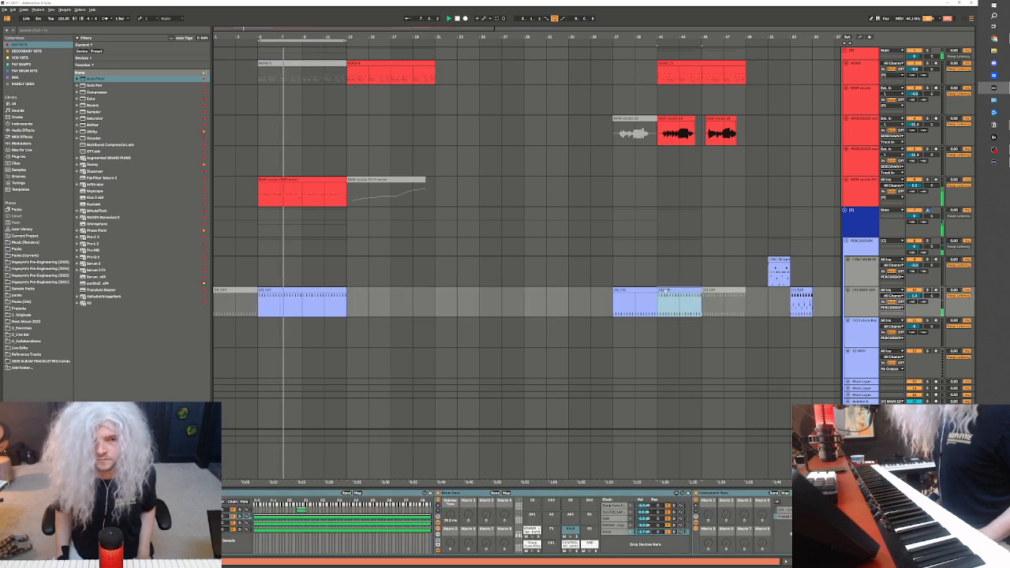
pyautogui.click(354, 293)
pyautogui.hotkey('ctrl', 'v')
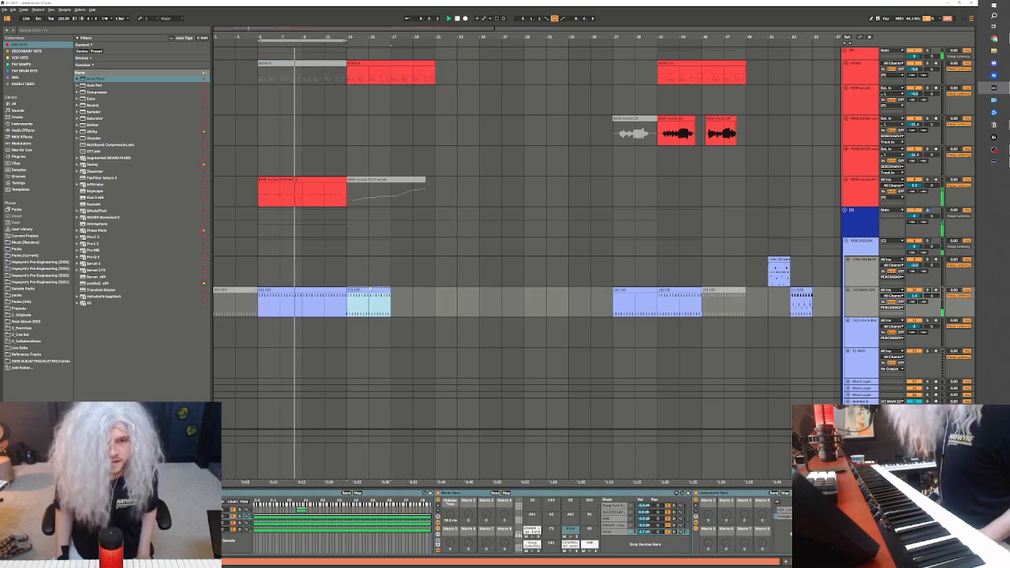
pyautogui.click(377, 64)
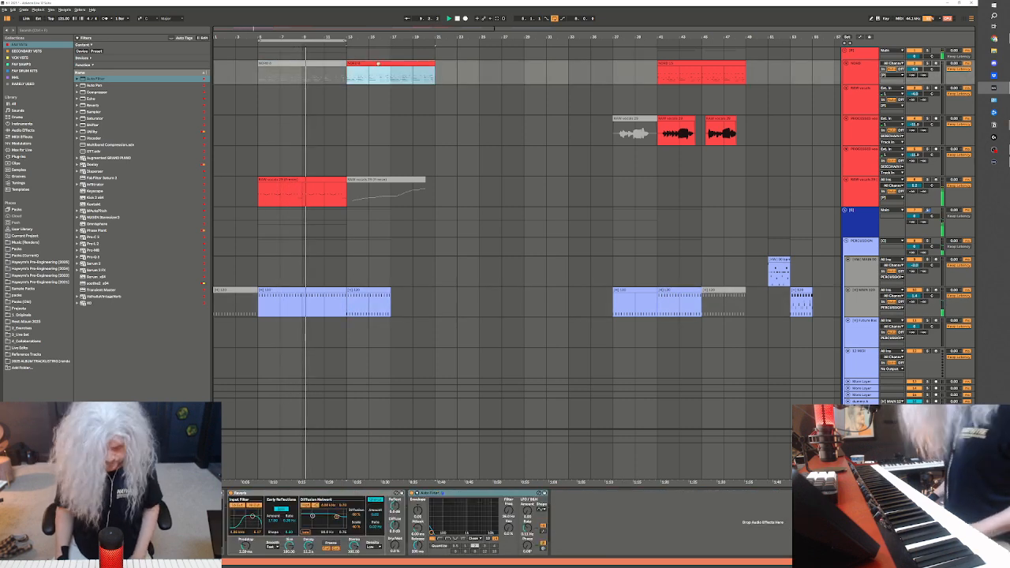
# Duplicate the sliced-vocal clip to bar 13 and the percussion clip at bar 13 to bar 17
pyautogui.click(338, 180)
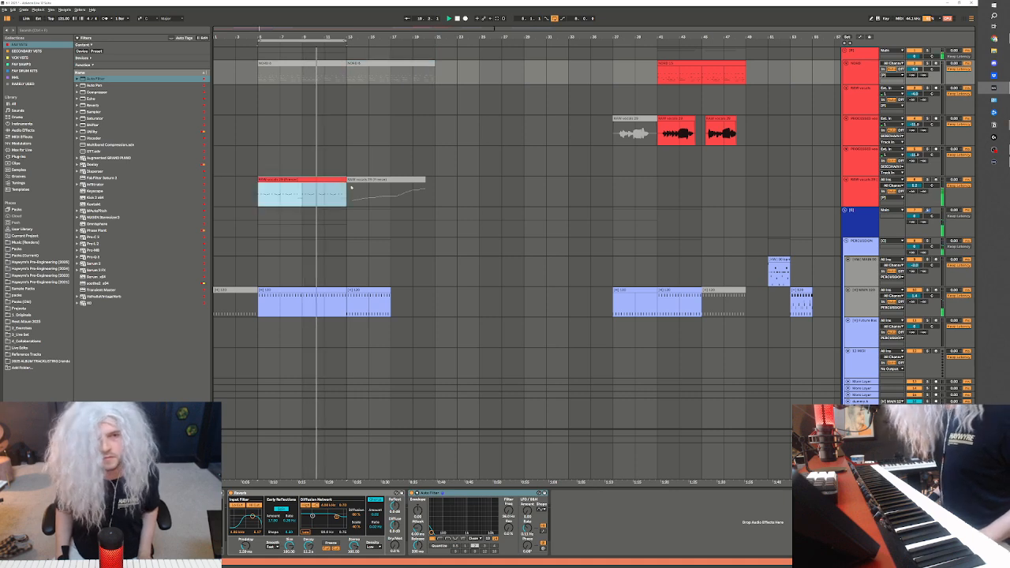
pyautogui.hotkey('ctrl', 'd')
pyautogui.scroll(-1, 348, 212)
pyautogui.click(368, 266)
pyautogui.hotkey('ctrl', 'd')
# Duplicate bars 5 to 13 of the instrument tracks, from the frozen NORD track to the duplicated Serum 2 track, to bar 13
pyautogui.scroll(-5, 347, 260)
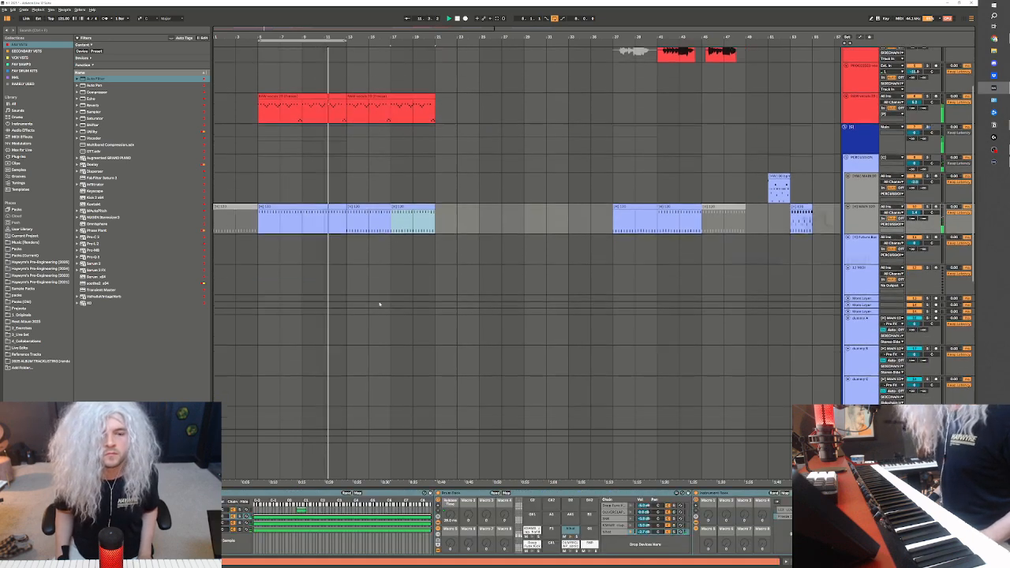
pyautogui.scroll(-5, 322, 368)
pyautogui.press('space')
pyautogui.moveTo(262, 198); pyautogui.dragTo(344, 315)
pyautogui.hotkey('ctrl', 'd')
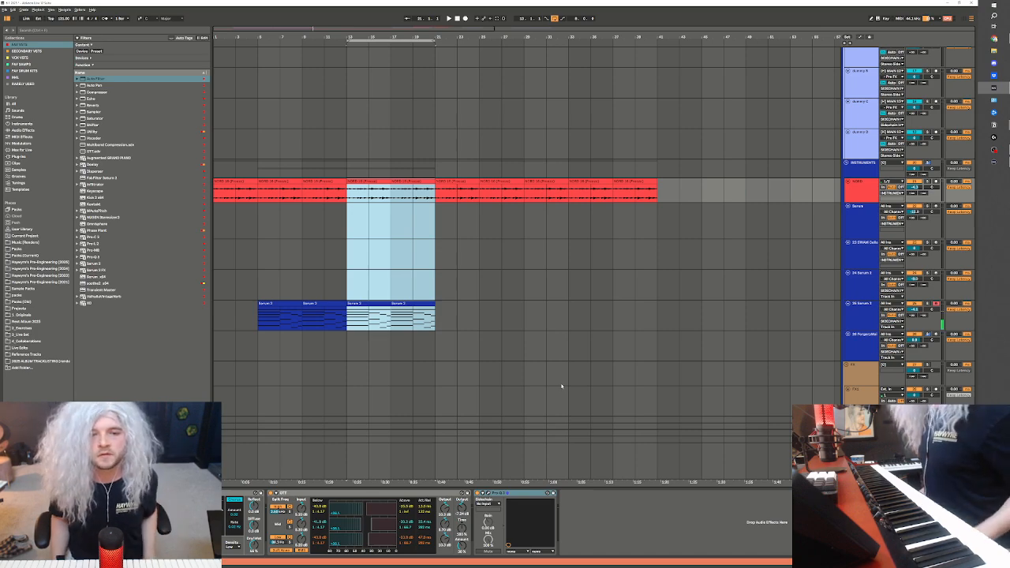
# Play the extended section from bar 13, checking the arranged parts and the output routing options of the duplicated Serum 2 track
pyautogui.press('space')
pyautogui.scroll(3, 364, 237)
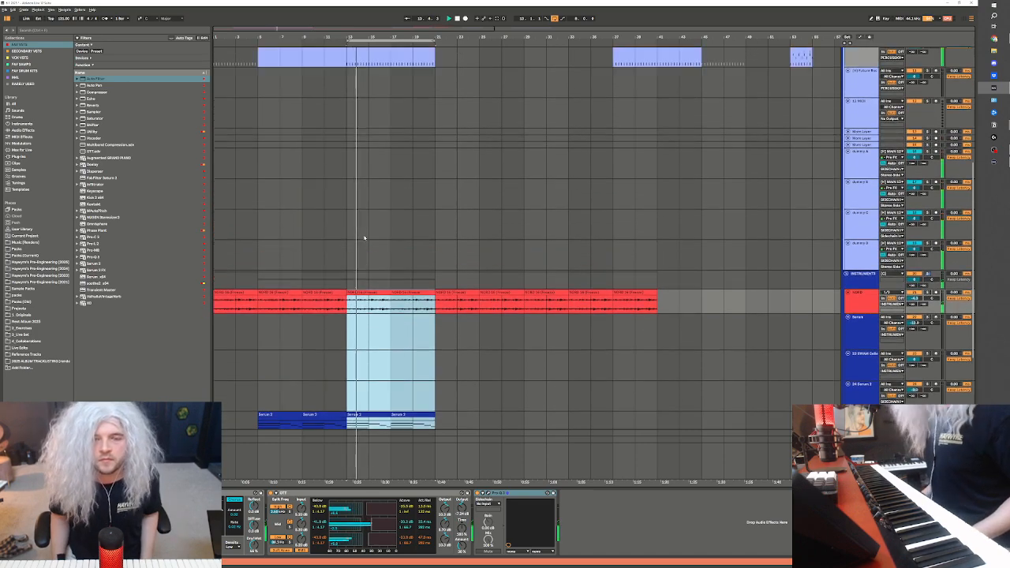
pyautogui.scroll(6, 364, 237)
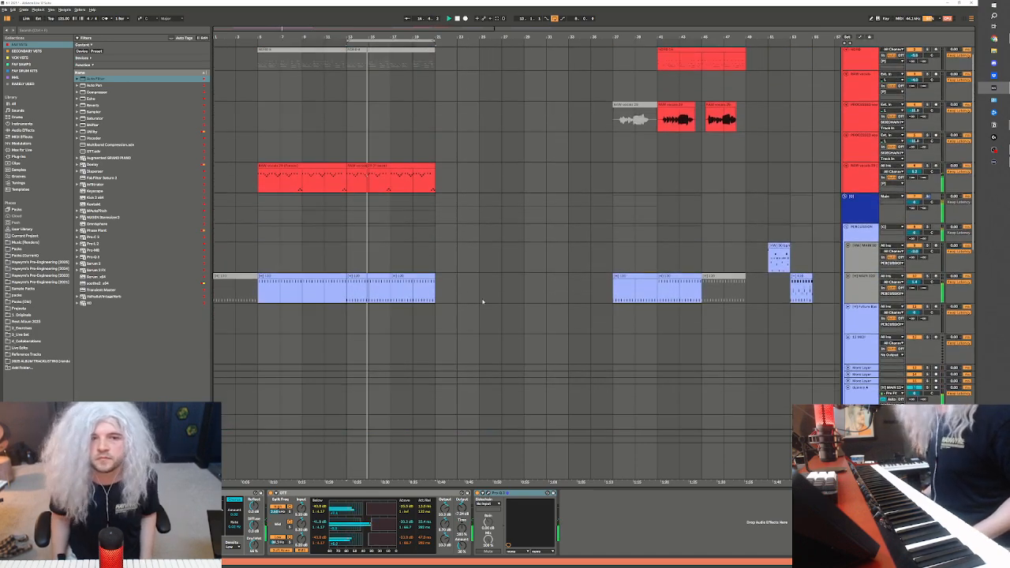
pyautogui.scroll(-10, 514, 354)
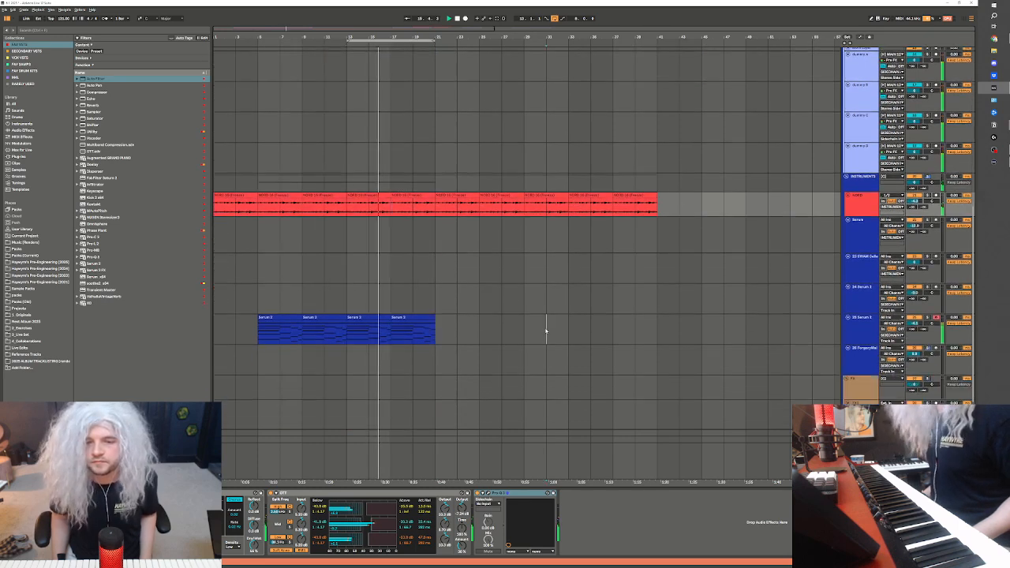
pyautogui.click(546, 331)
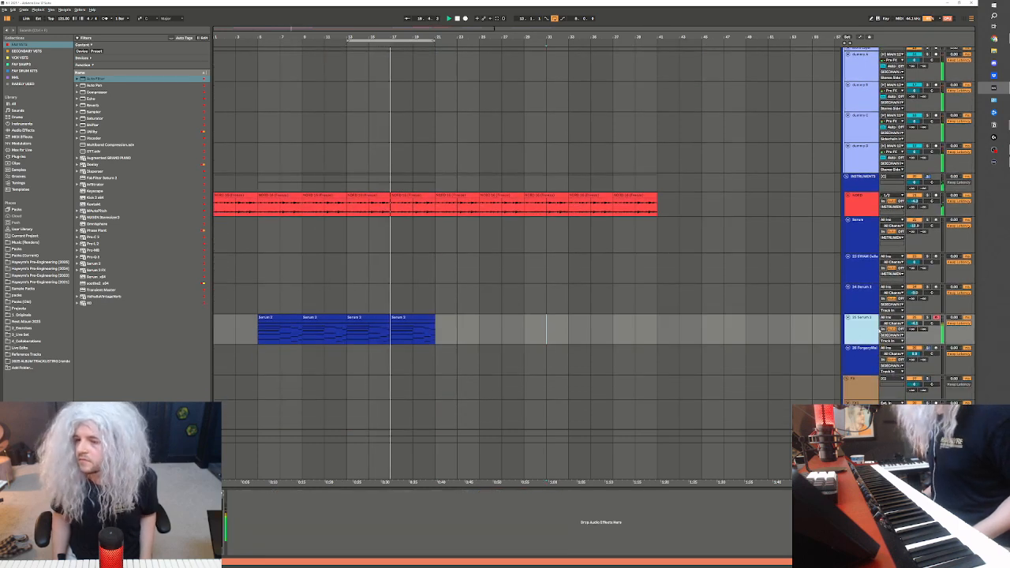
pyautogui.click(891, 335)
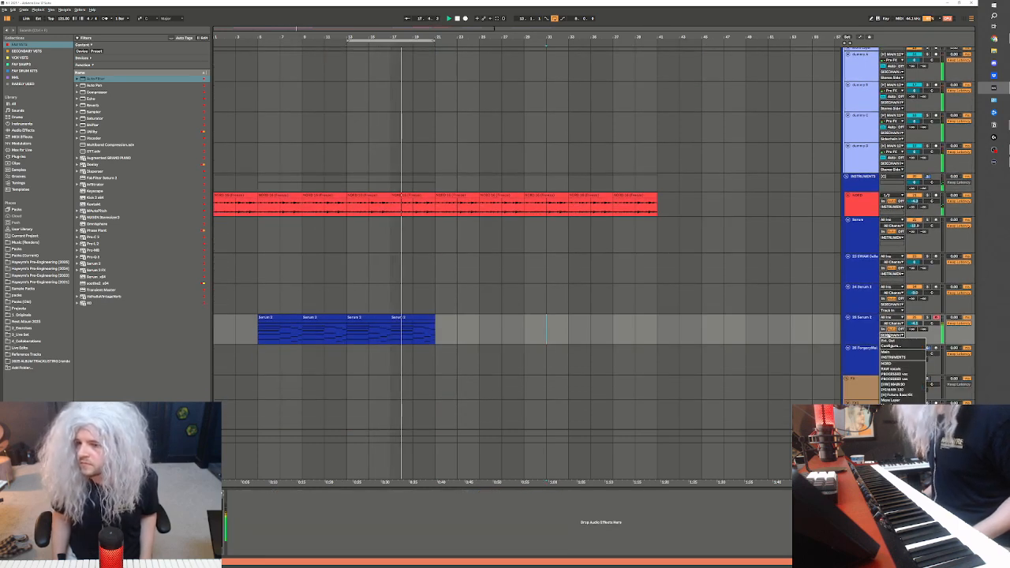
pyautogui.click(890, 336)
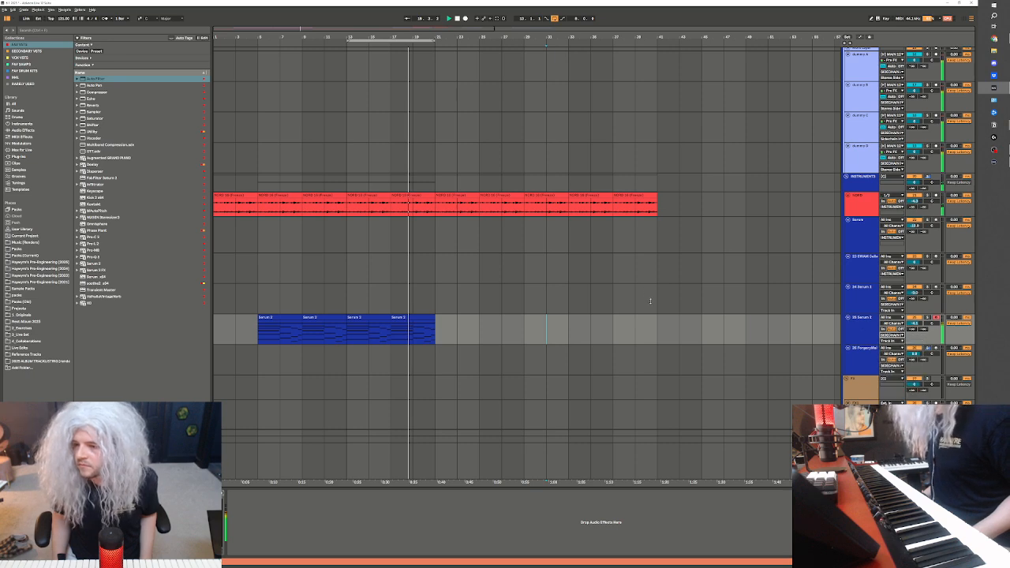
pyautogui.scroll(-1, 497, 295)
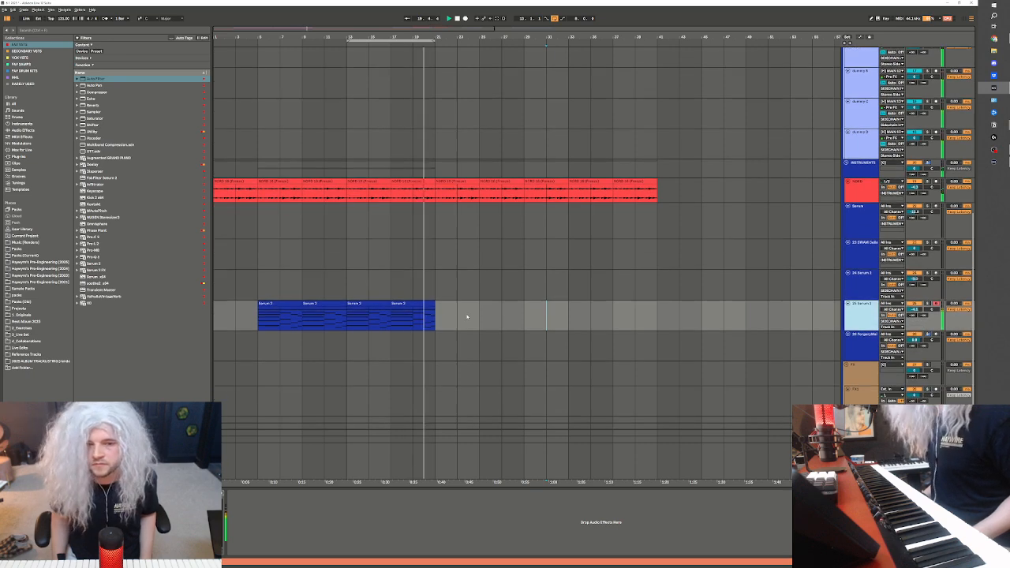
# Stop playback and open the Pro-C 2 compressor on the first sidechain track, placing its window over the middle of the arrangement
pyautogui.scroll(1, 467, 317)
pyautogui.scroll(-2, 717, 369)
pyautogui.press('space')
pyautogui.click(860, 378)
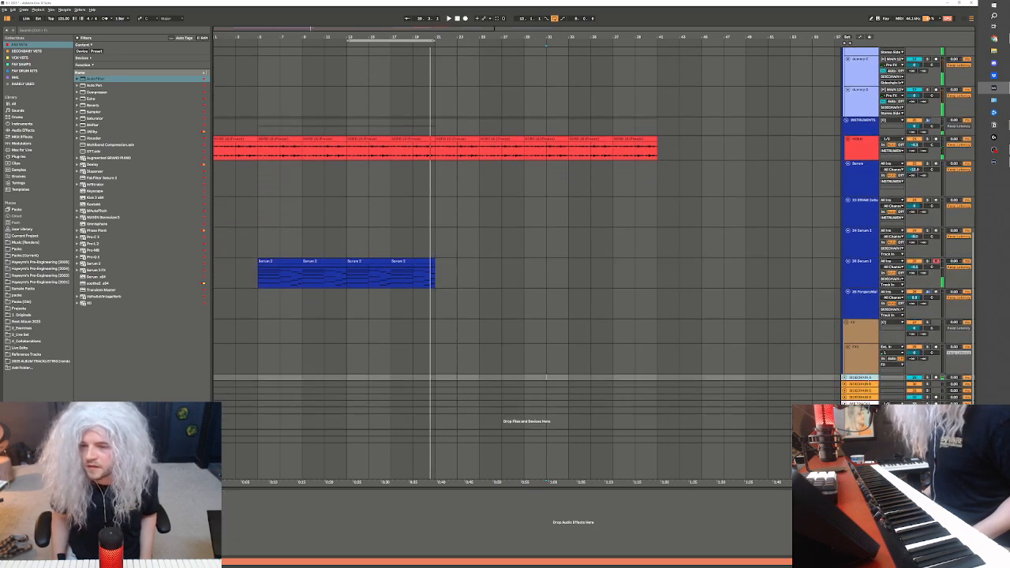
pyautogui.click(22, 494)
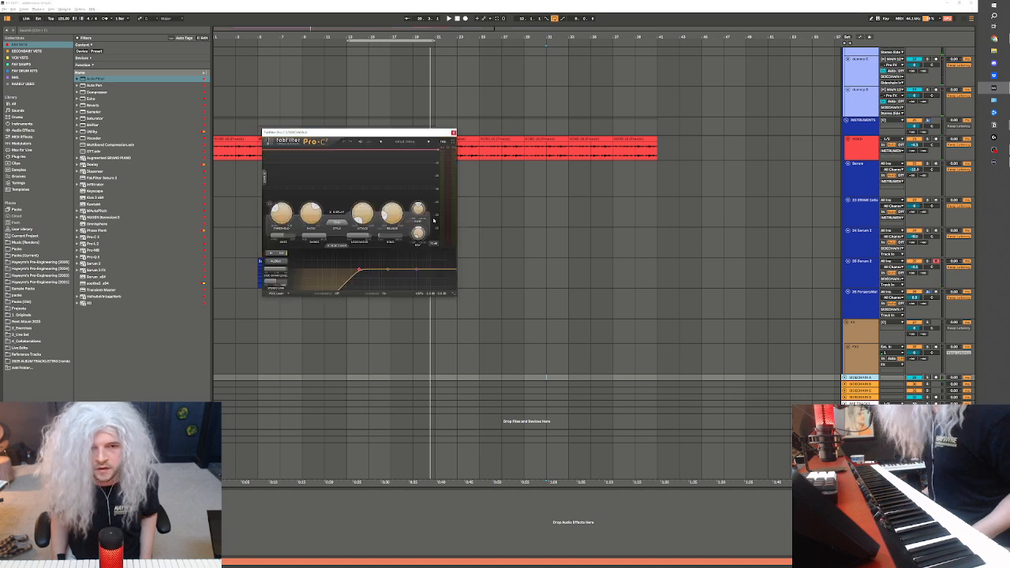
pyautogui.moveTo(383, 133); pyautogui.dragTo(424, 124)
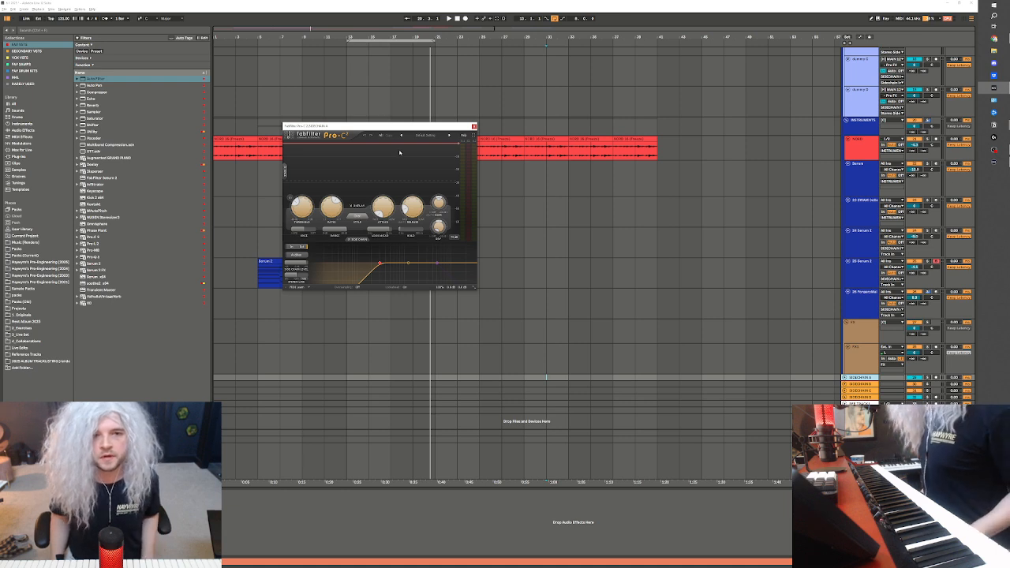
pyautogui.moveTo(412, 128); pyautogui.dragTo(465, 149)
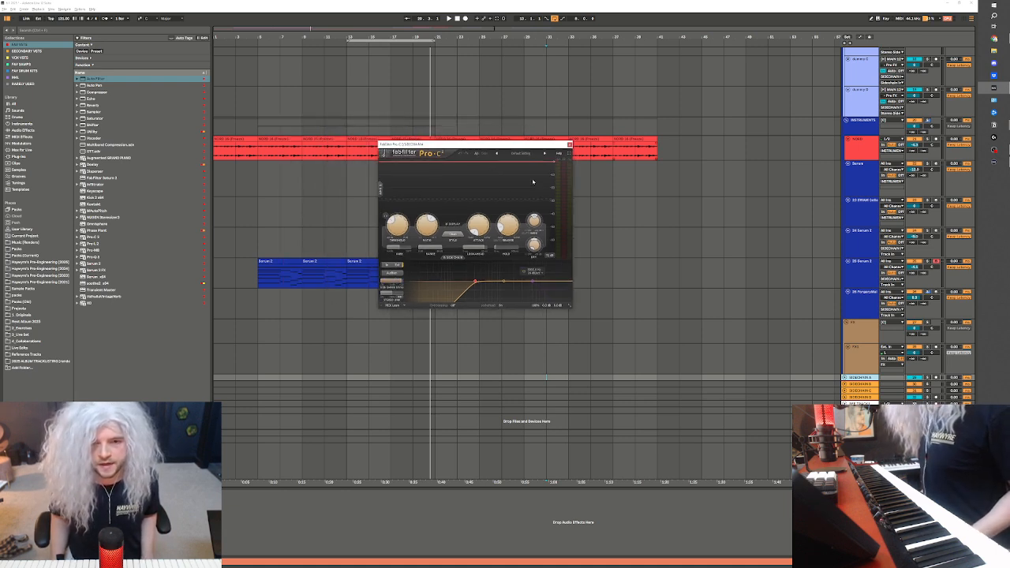
# Go back to bar 13 and compare the devices on the sidechain tracks, returning to the first one's Pro-C 2
pyautogui.click(348, 281)
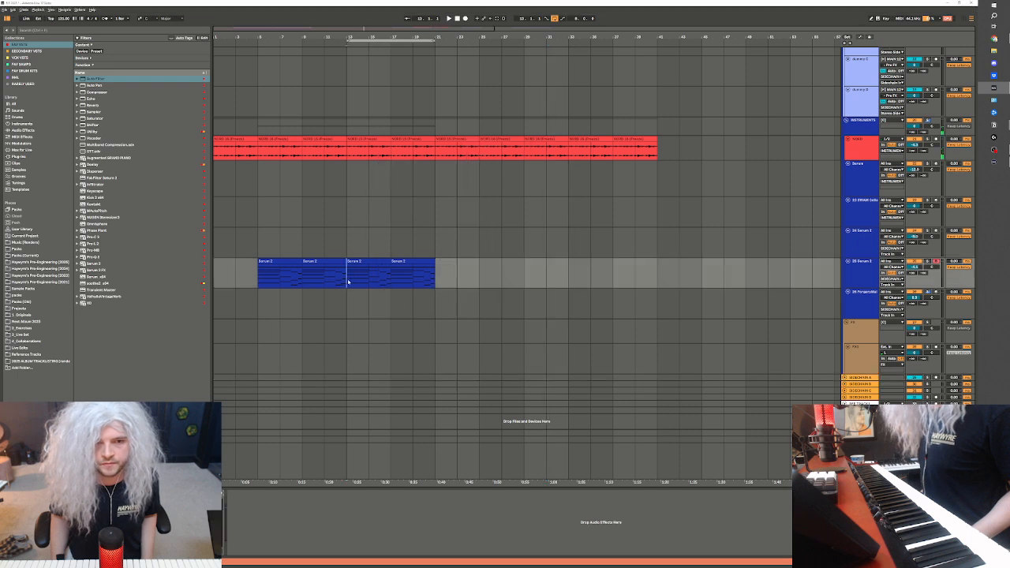
pyautogui.click(345, 377)
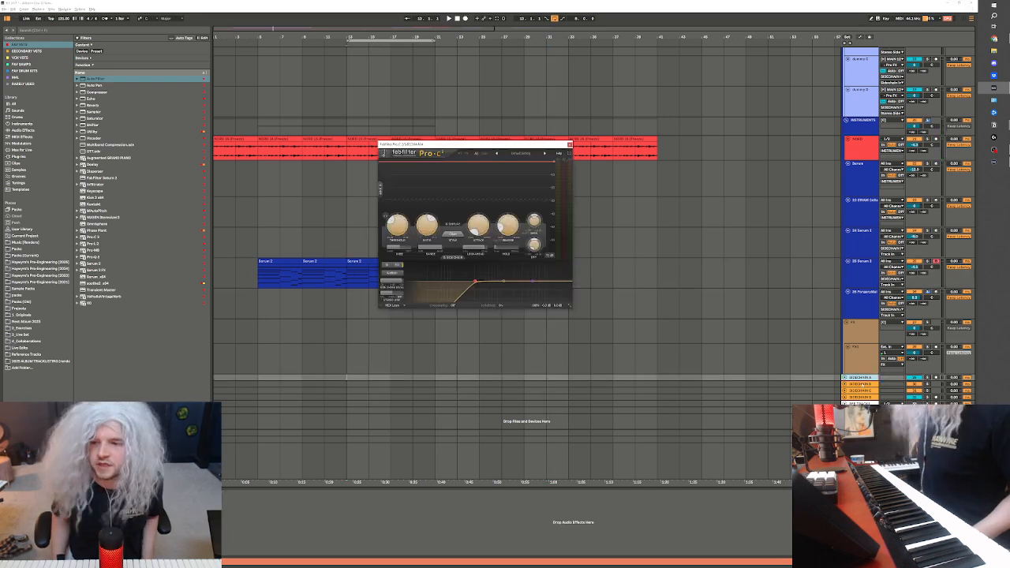
pyautogui.click(347, 382)
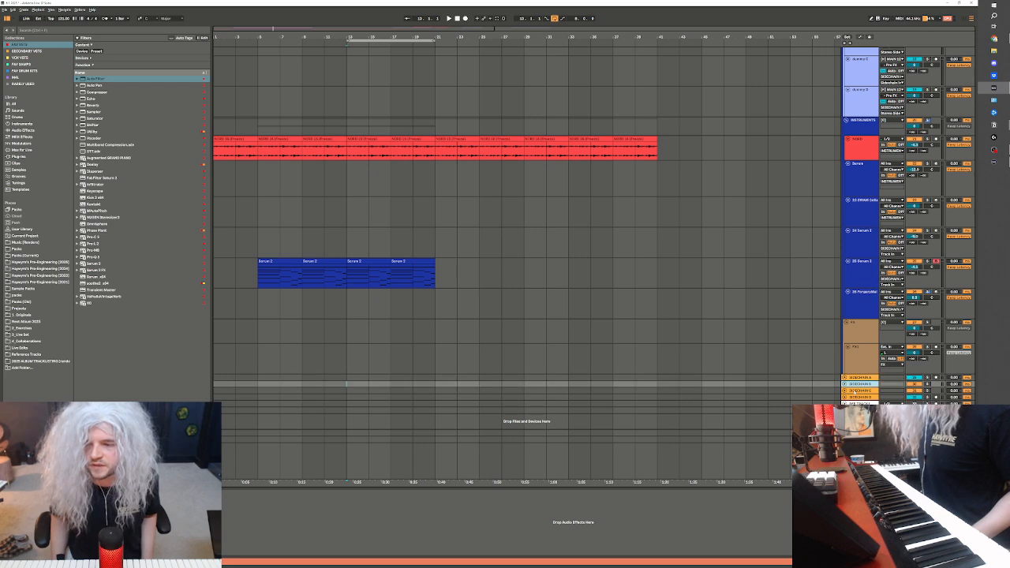
pyautogui.click(854, 391)
pyautogui.click(854, 397)
pyautogui.click(855, 378)
# Examine the device chains of the red group's NORD and vocal tracks and the contents of the blue group below them
pyautogui.scroll(1, 796, 235)
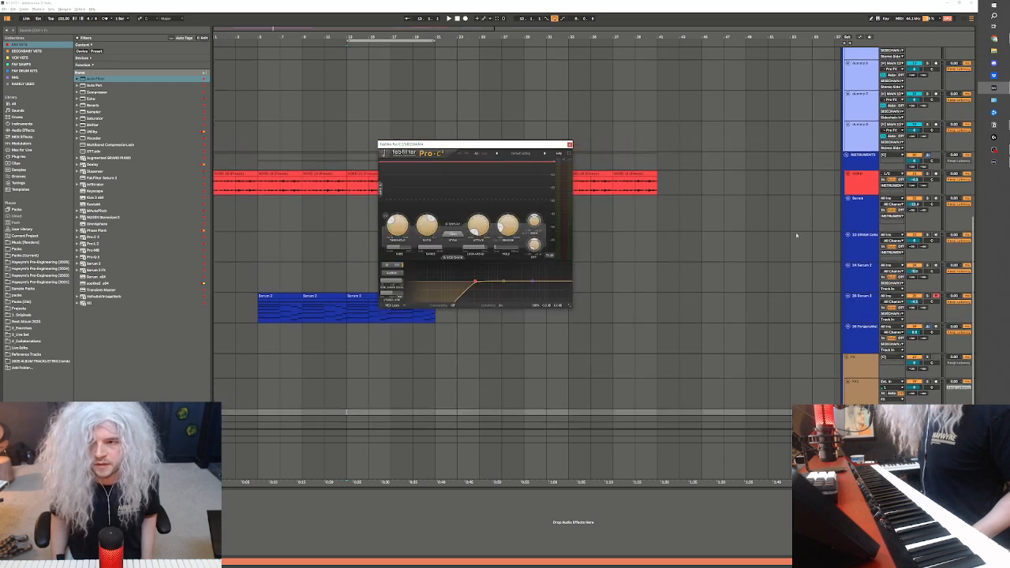
pyautogui.scroll(1, 796, 235)
pyautogui.scroll(2, 611, 259)
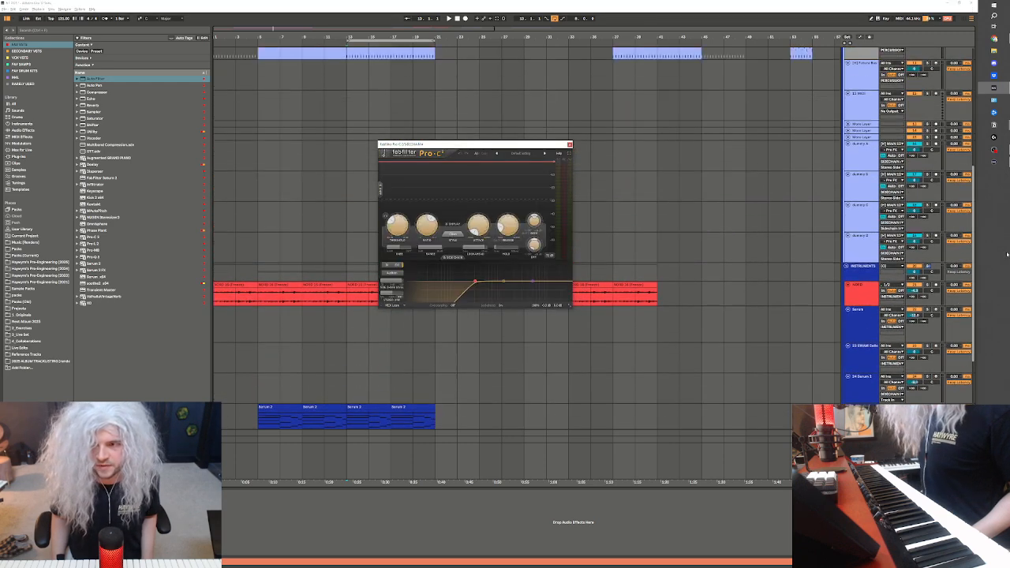
pyautogui.scroll(6, 611, 259)
pyautogui.scroll(-4, 958, 115)
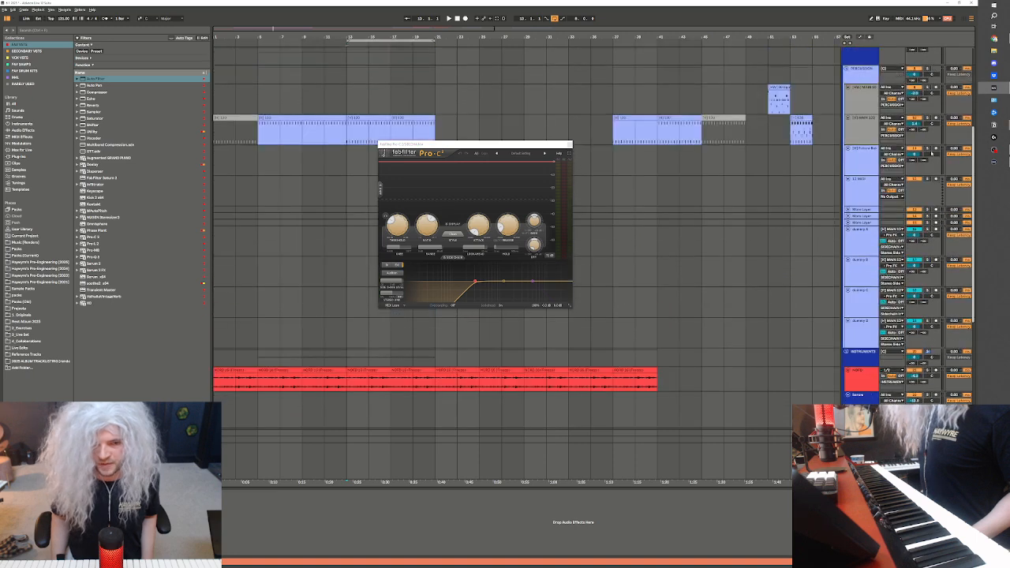
pyautogui.scroll(4, 931, 90)
pyautogui.click(855, 57)
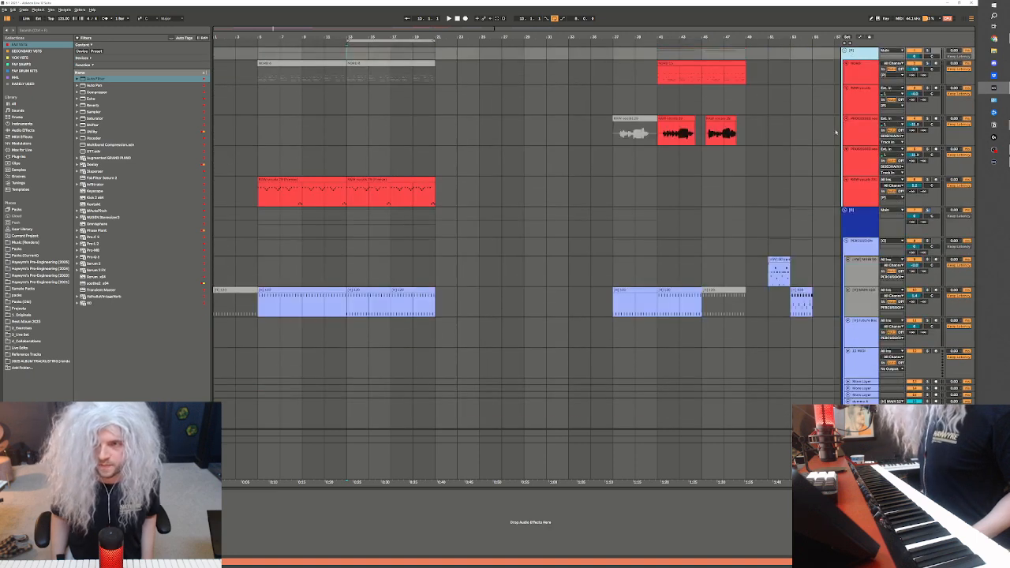
pyautogui.click(858, 68)
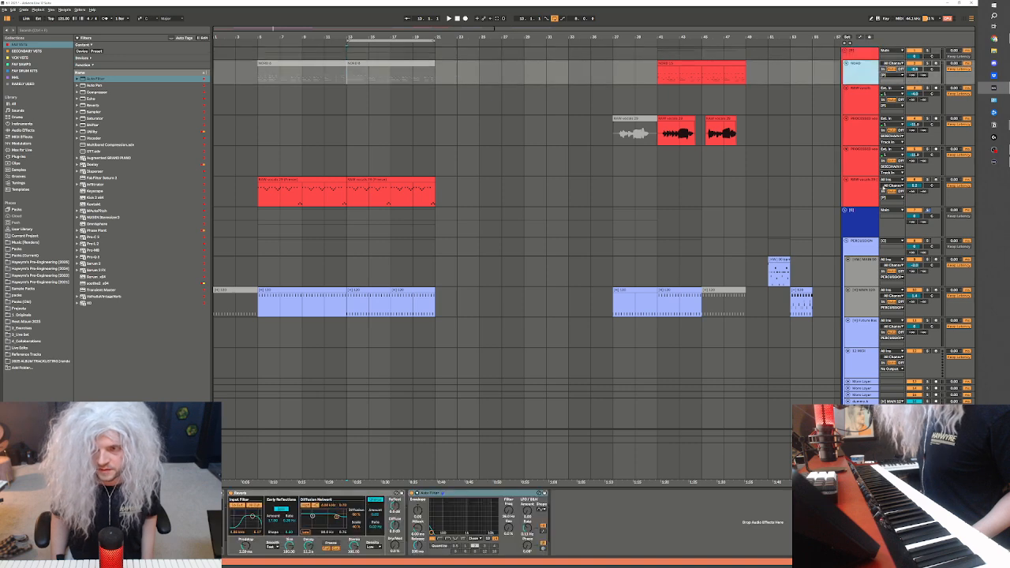
pyautogui.click(864, 93)
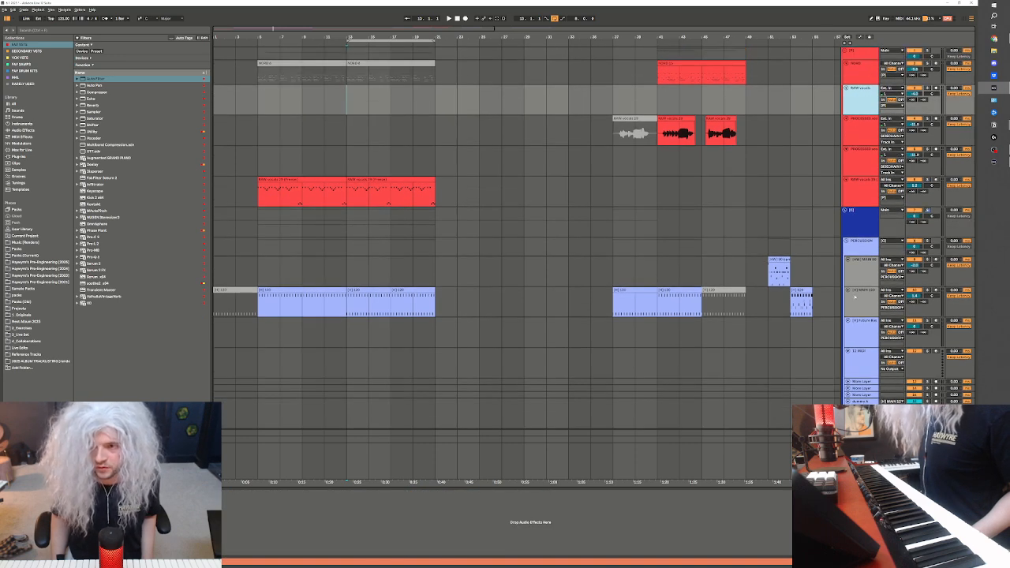
pyautogui.scroll(-3, 854, 296)
pyautogui.click(845, 139)
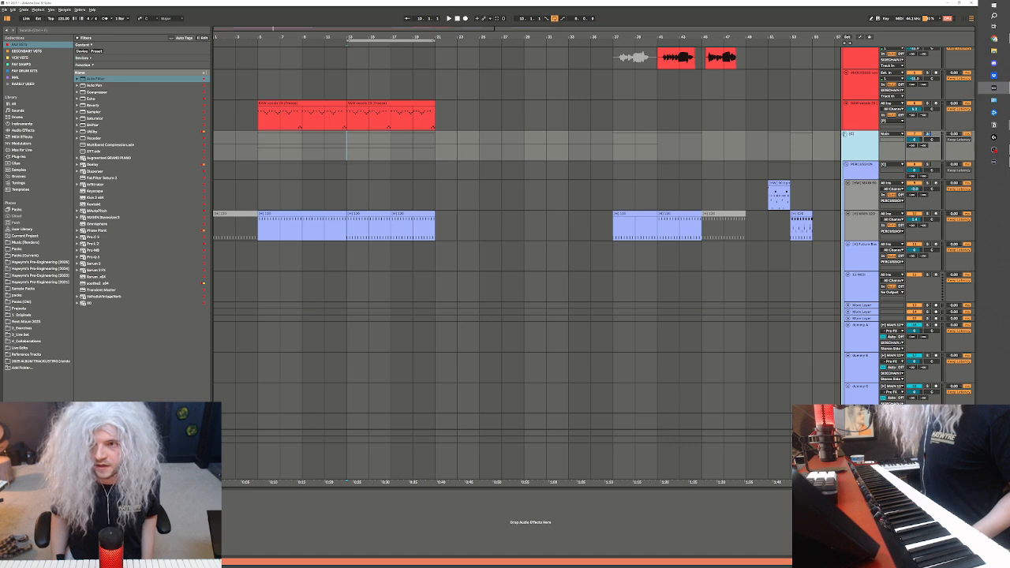
pyautogui.click(845, 134)
pyautogui.click(844, 212)
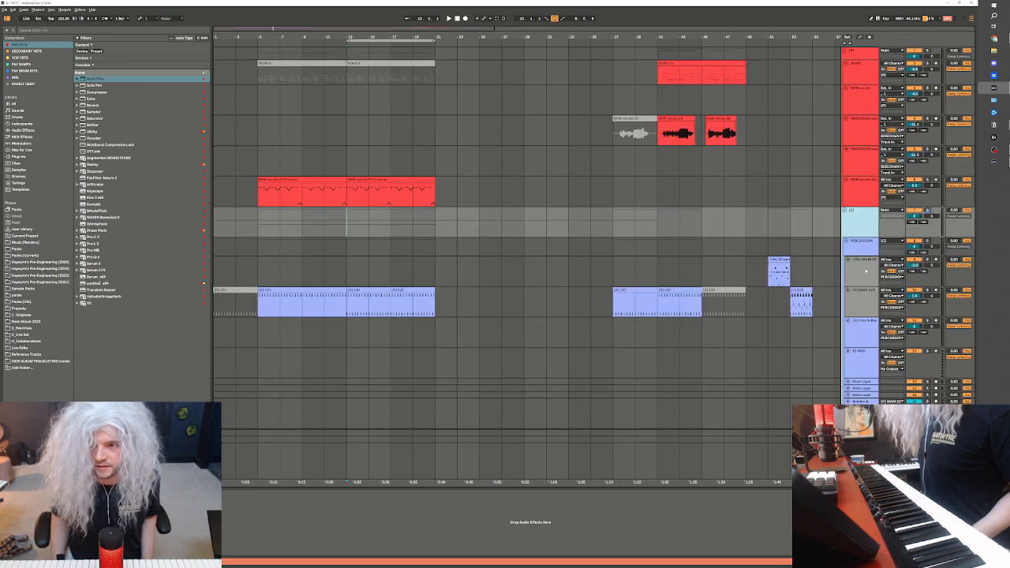
# Inspect the devices on the percussion tracks
pyautogui.scroll(-2, 856, 237)
pyautogui.click(867, 259)
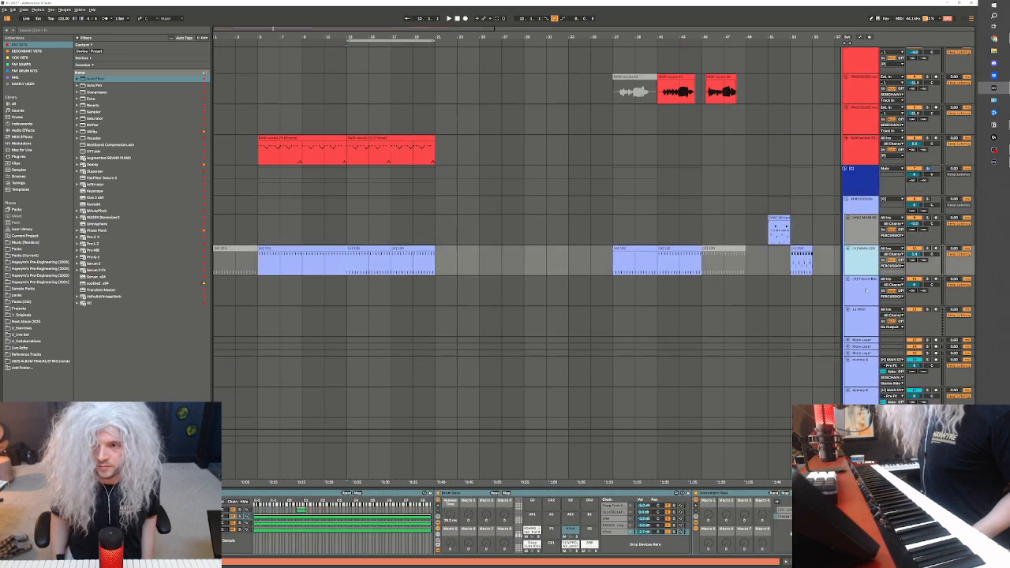
pyautogui.scroll(-1, 866, 291)
pyautogui.click(865, 252)
pyautogui.scroll(-2, 864, 254)
# Examine the dummy A to dummy D tracks and their sidechain routing, comparing them with the percussion tracks above
pyautogui.click(862, 255)
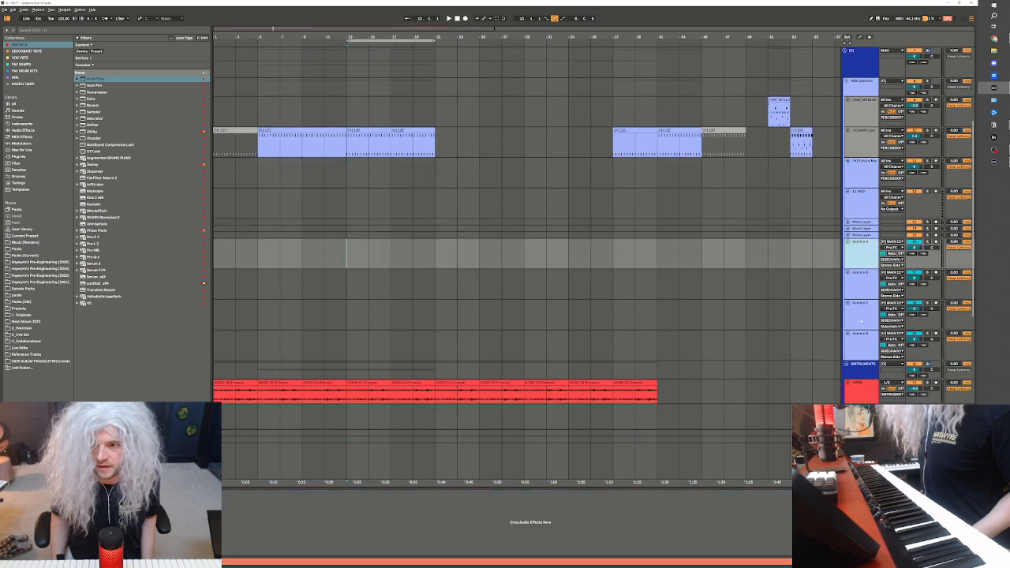
pyautogui.keyDown('shift'); pyautogui.click(862, 337); pyautogui.keyUp('shift')
pyautogui.scroll(-1, 861, 331)
pyautogui.click(860, 207)
pyautogui.click(858, 217)
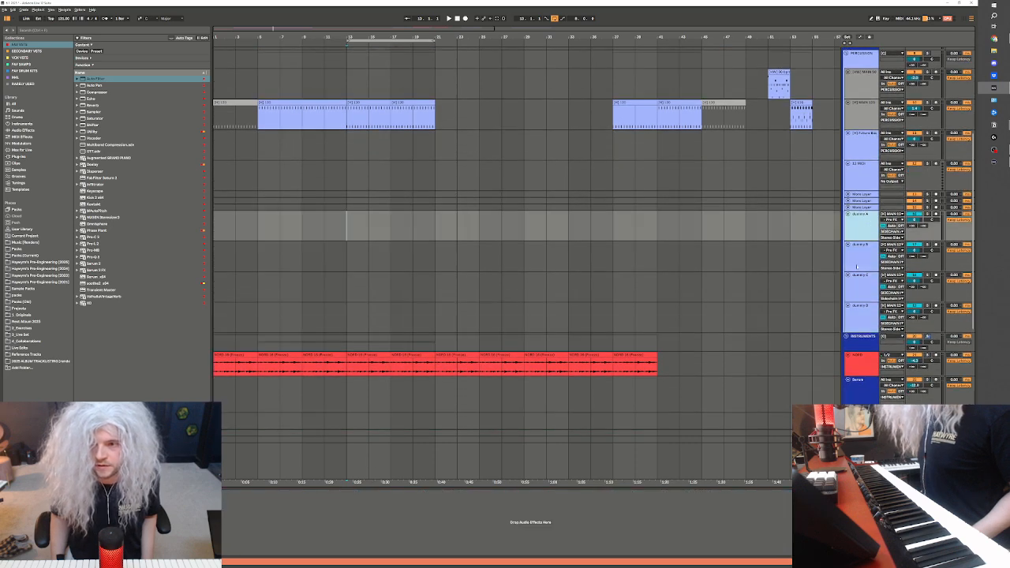
pyautogui.click(857, 263)
pyautogui.click(860, 317)
pyautogui.click(862, 288)
pyautogui.click(865, 256)
pyautogui.click(867, 224)
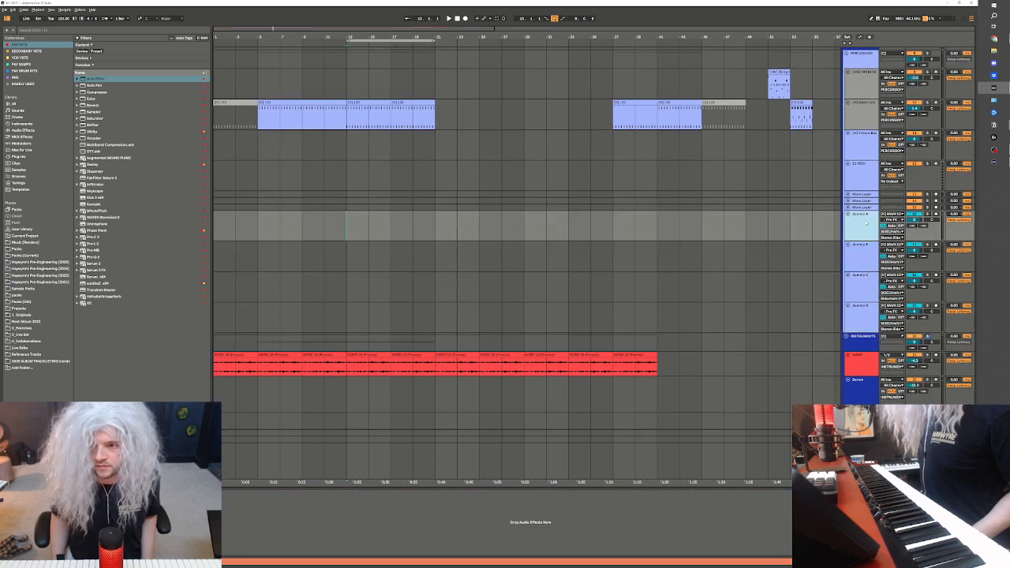
pyautogui.scroll(-2, 808, 326)
pyautogui.scroll(1, 834, 142)
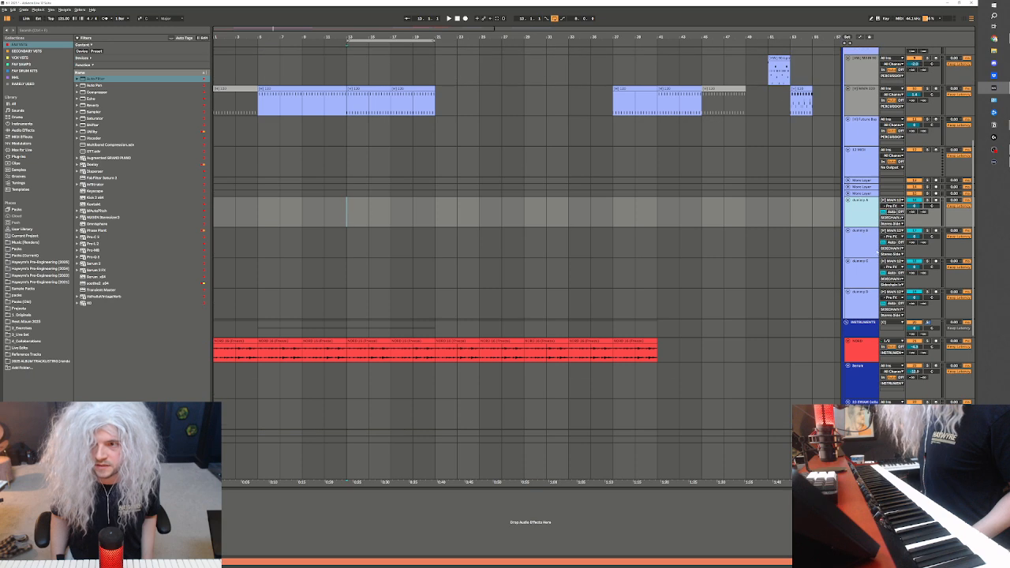
pyautogui.click(871, 103)
pyautogui.click(866, 212)
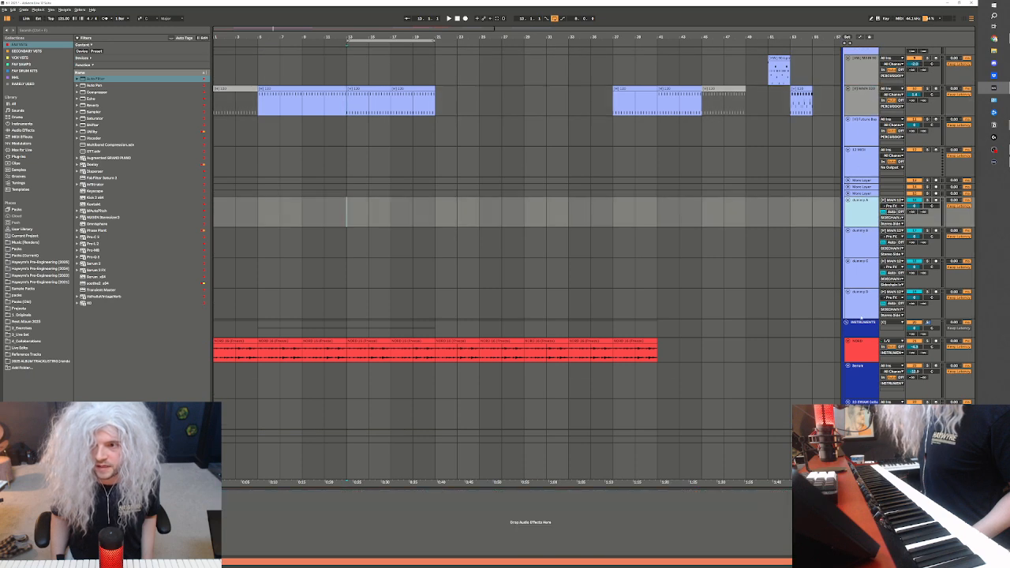
pyautogui.click(864, 304)
pyautogui.scroll(-2, 865, 305)
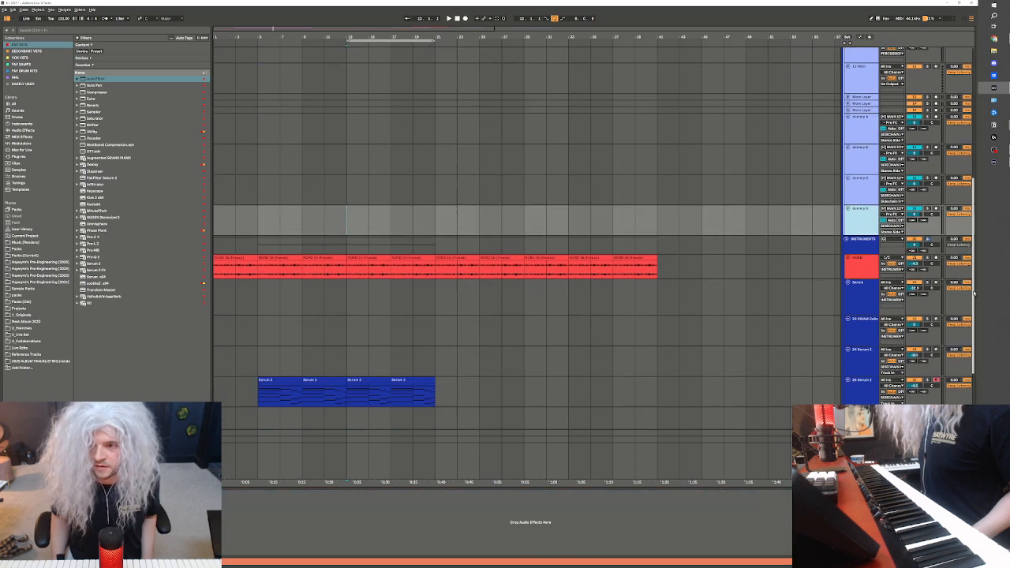
pyautogui.scroll(-3, 973, 294)
# Step through the sidechain tracks from first to fourth and inspect the Pro-MB multiband window, hiding it after checking
pyautogui.click(871, 380)
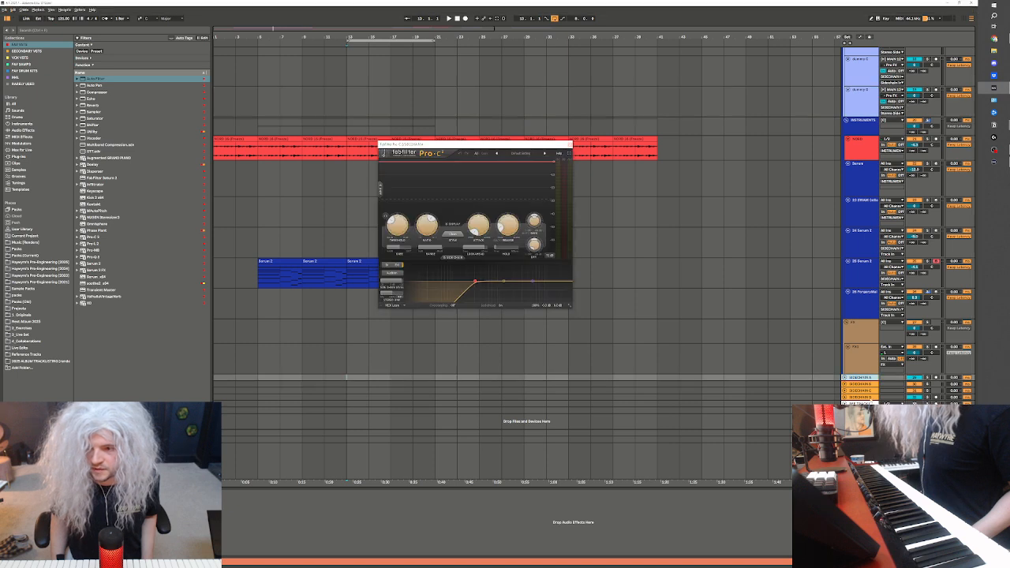
pyautogui.click(865, 384)
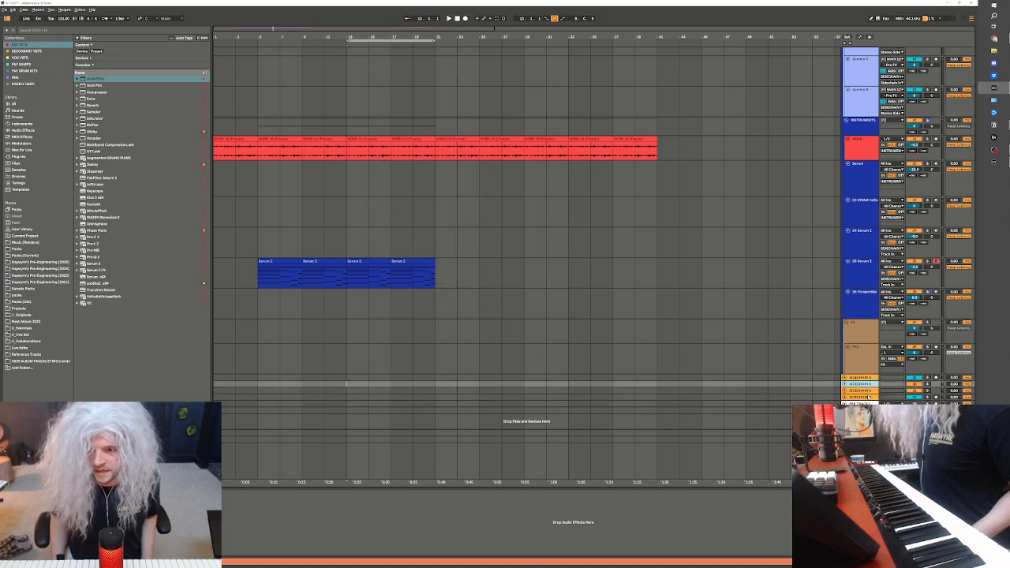
pyautogui.press('Down')
pyautogui.press('Down')
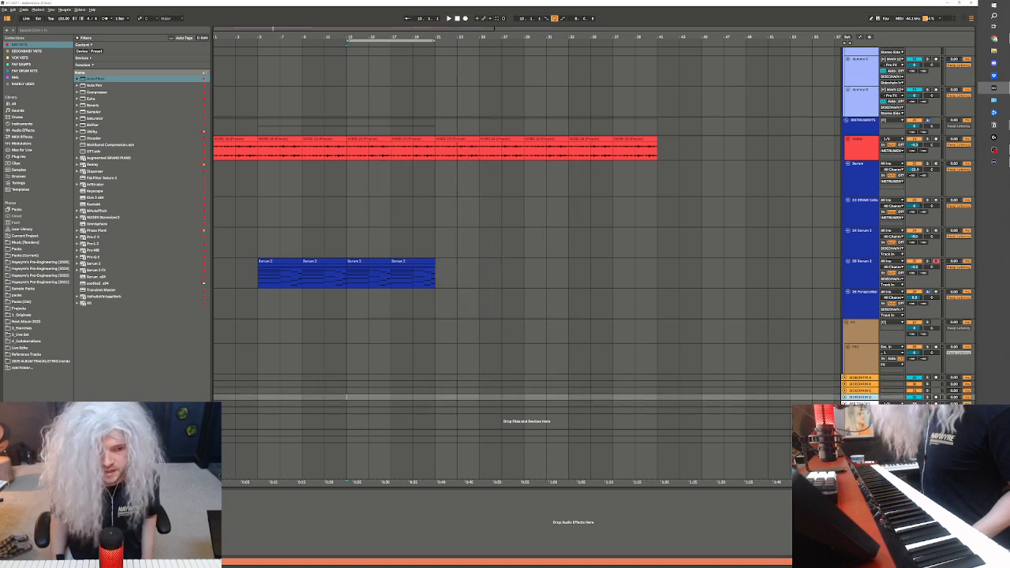
pyautogui.hotkey('ctrl', 'alt', 'p')
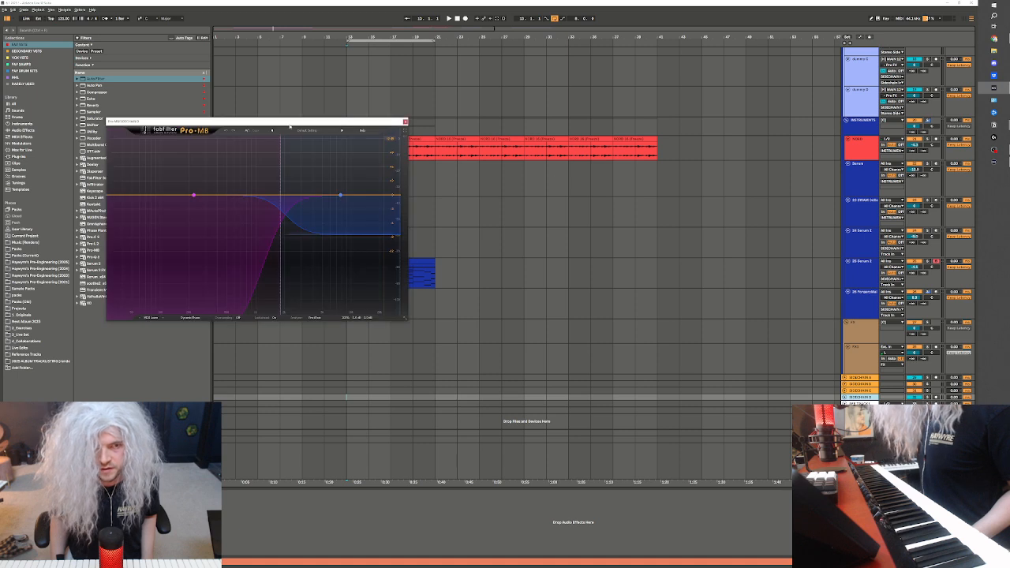
pyautogui.moveTo(290, 126); pyautogui.dragTo(658, 186)
pyautogui.hotkey('ctrl', 'alt', 'p')
# Play the section from bar 13 while watching the gain reduction in the first sidechain track's Pro-C 2
pyautogui.press('space')
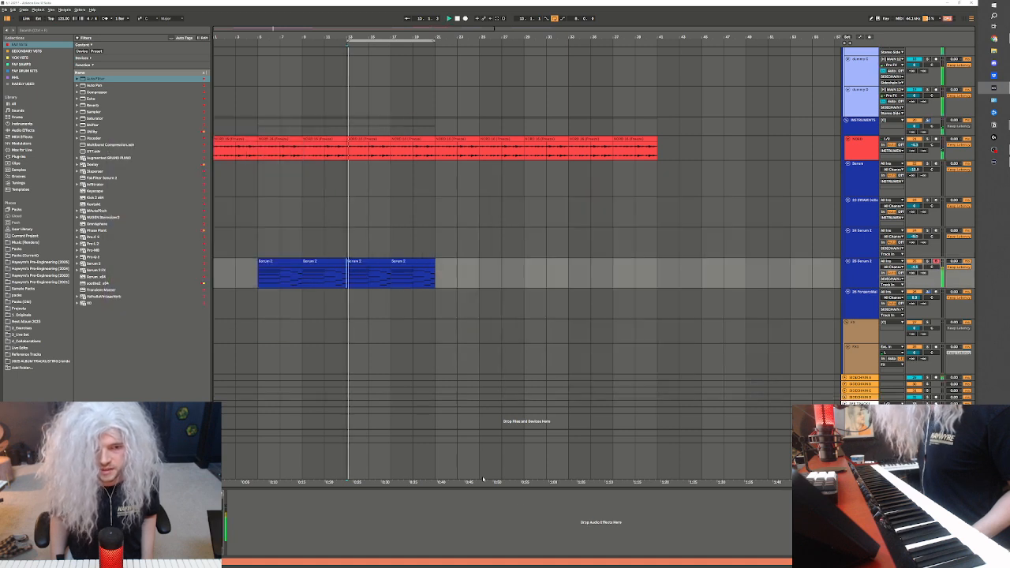
pyautogui.click(860, 377)
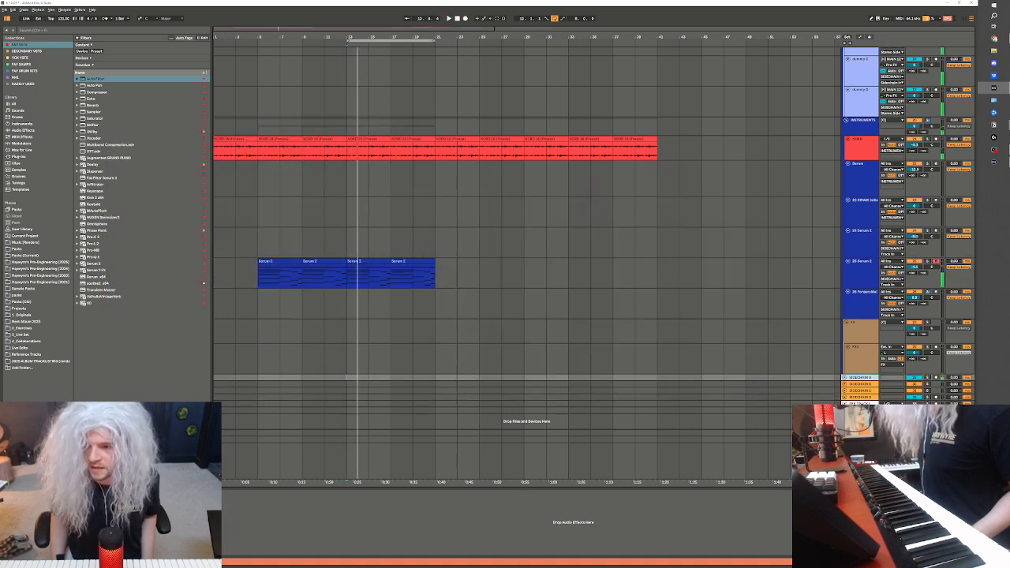
pyautogui.hotkey('ctrl', 'alt', 'p')
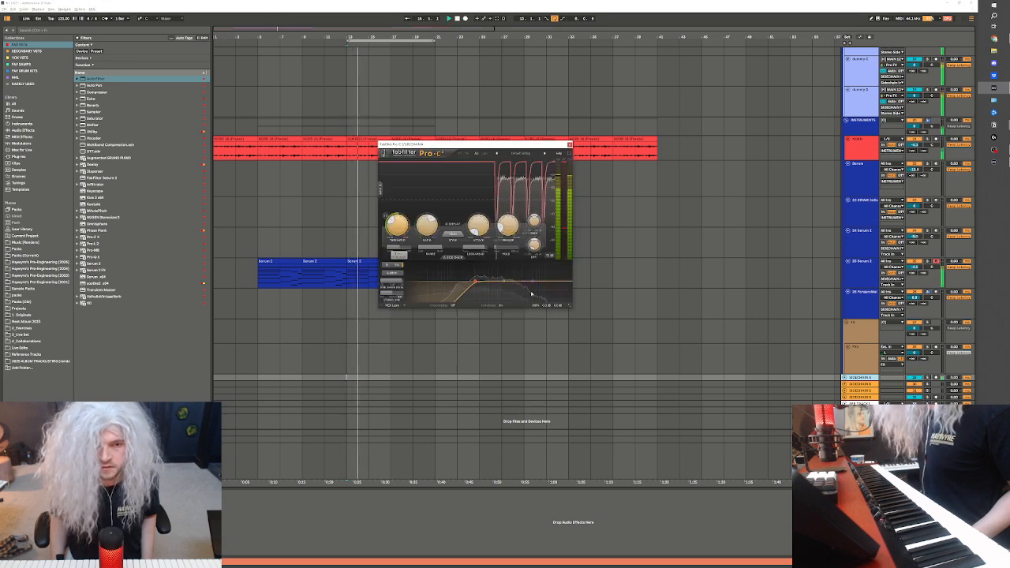
pyautogui.scroll(1, 912, 306)
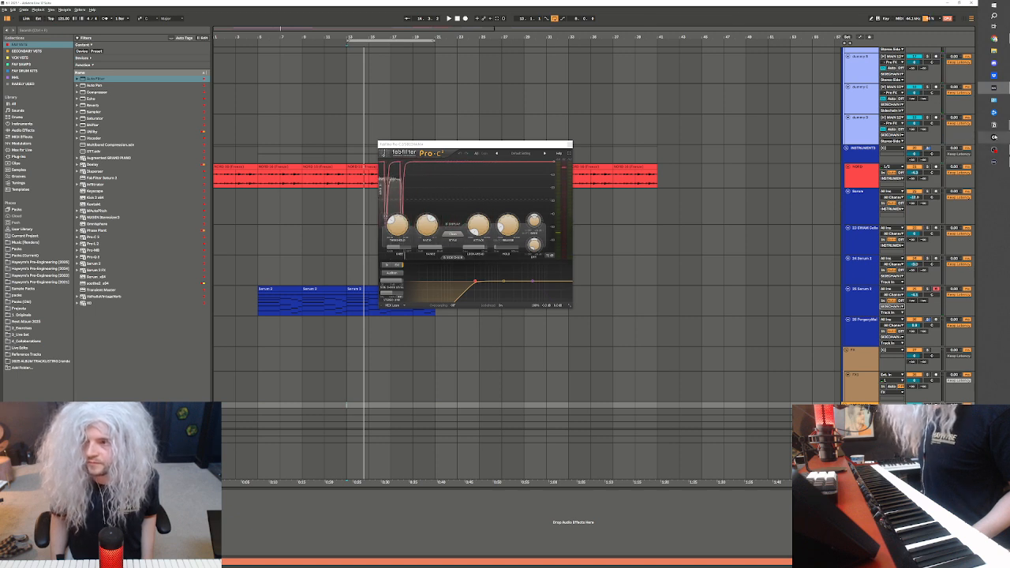
pyautogui.rightClick(993, 124)
pyautogui.click(959, 143)
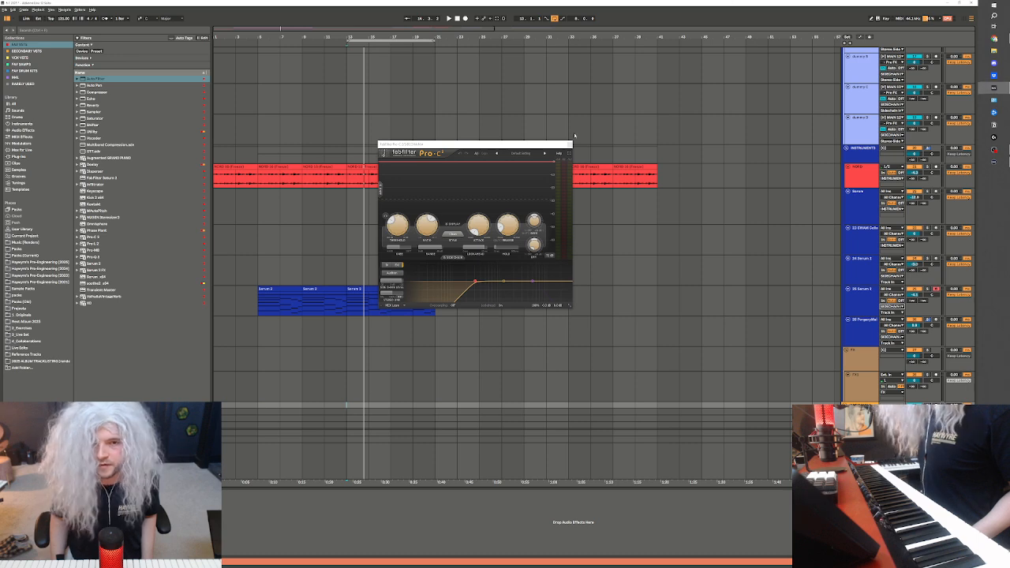
# Replay the section from bar 13, checking the instrument tracks first and the percussion and dummy tracks second
pyautogui.click(347, 333)
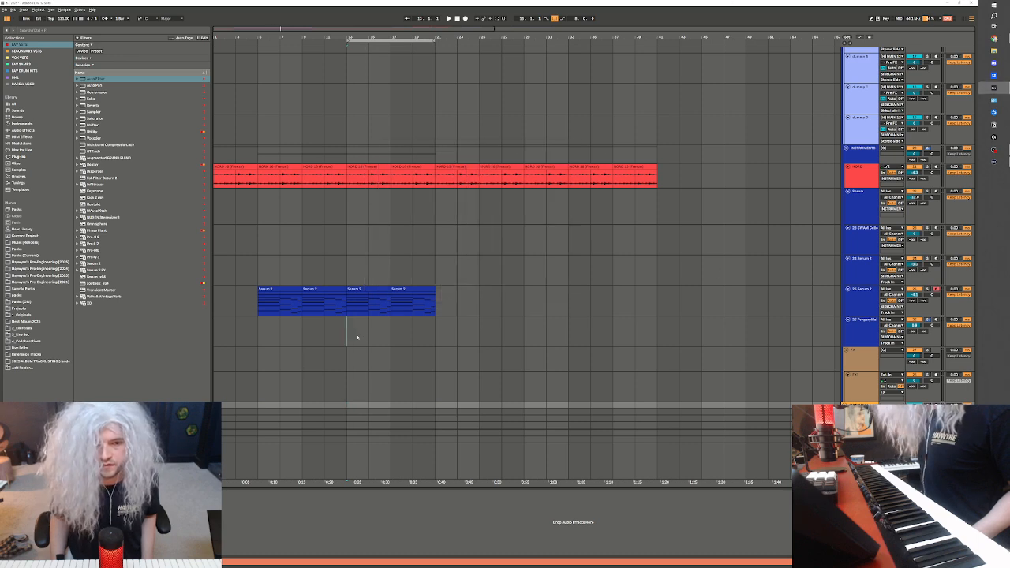
pyautogui.press('space')
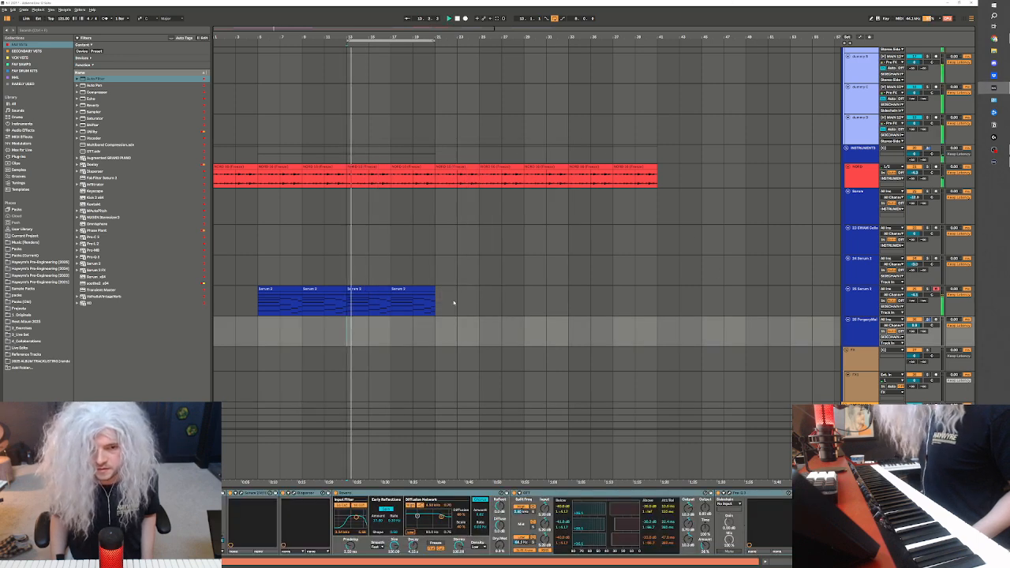
pyautogui.click(457, 298)
pyautogui.scroll(1, 831, 295)
pyautogui.scroll(3, 831, 295)
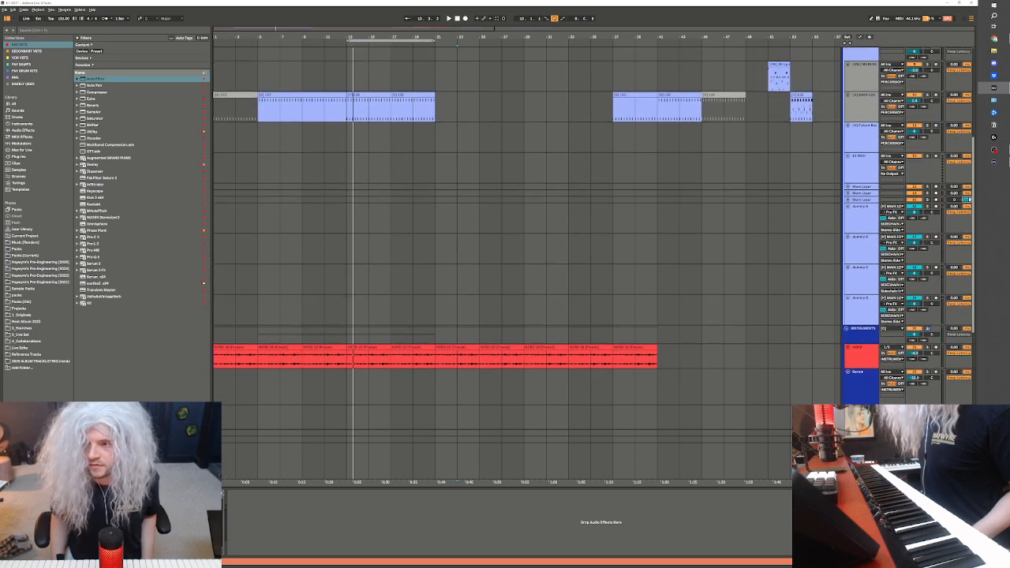
pyautogui.scroll(3, 282, 92)
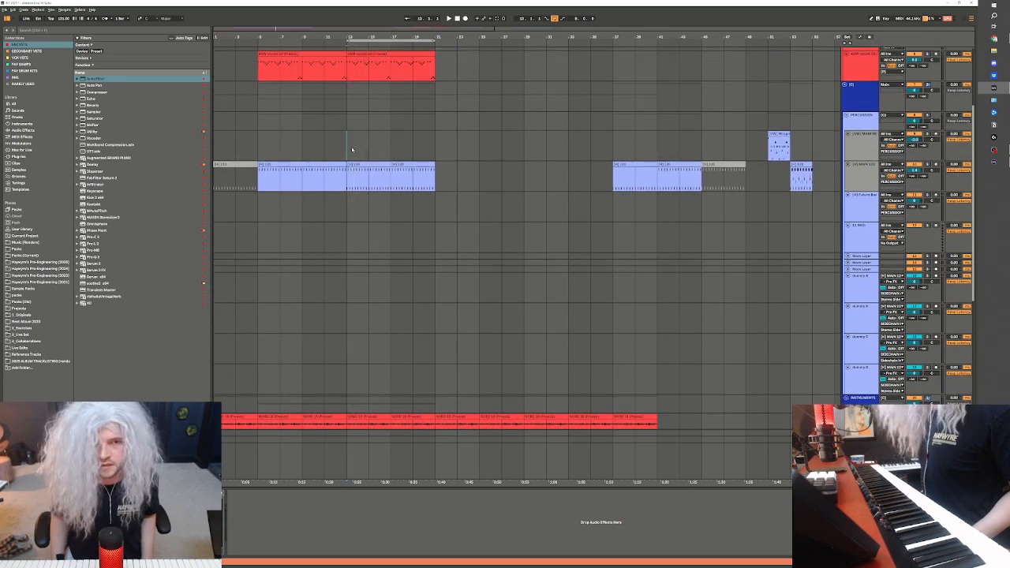
pyautogui.click(351, 147)
pyautogui.press('space')
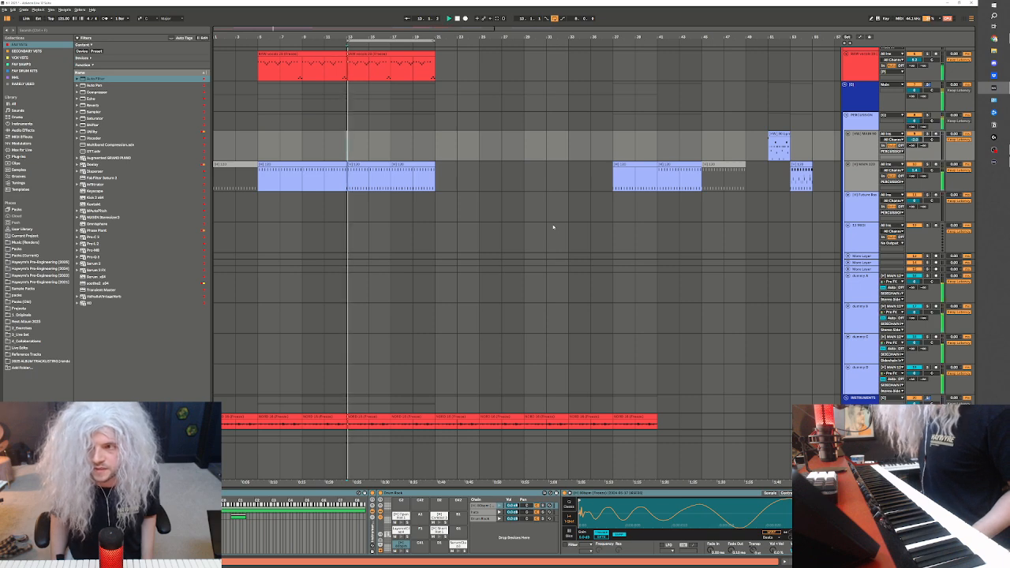
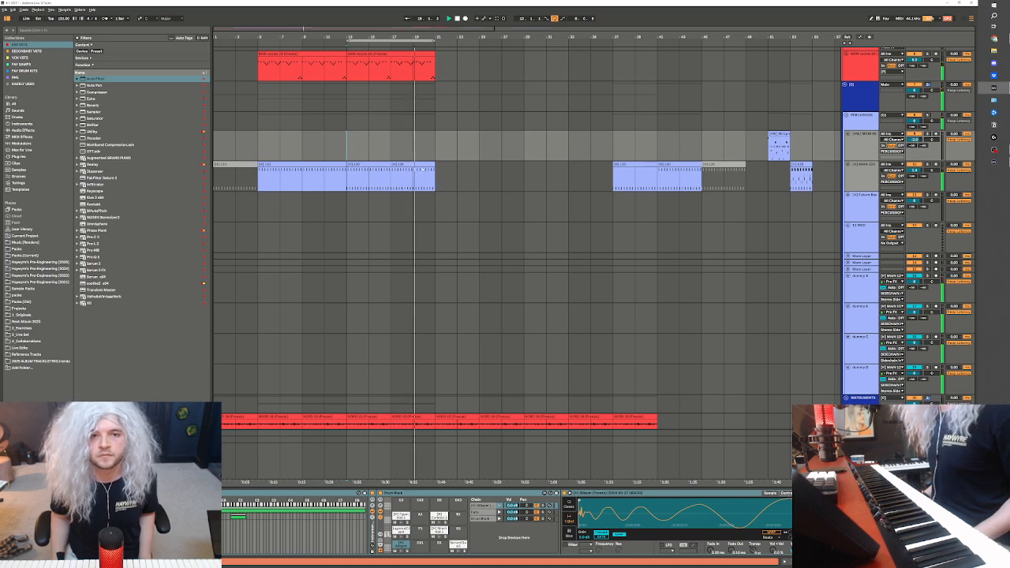
# Duplicate the main drum clips from bars 13 to 21 so the pattern fills bars 21 to 29
pyautogui.click(408, 165)
pyautogui.keyDown('shift'); pyautogui.click(372, 165); pyautogui.keyUp('shift')
pyautogui.hotkey('ctrl', 'd')
pyautogui.scroll(3, 443, 189)
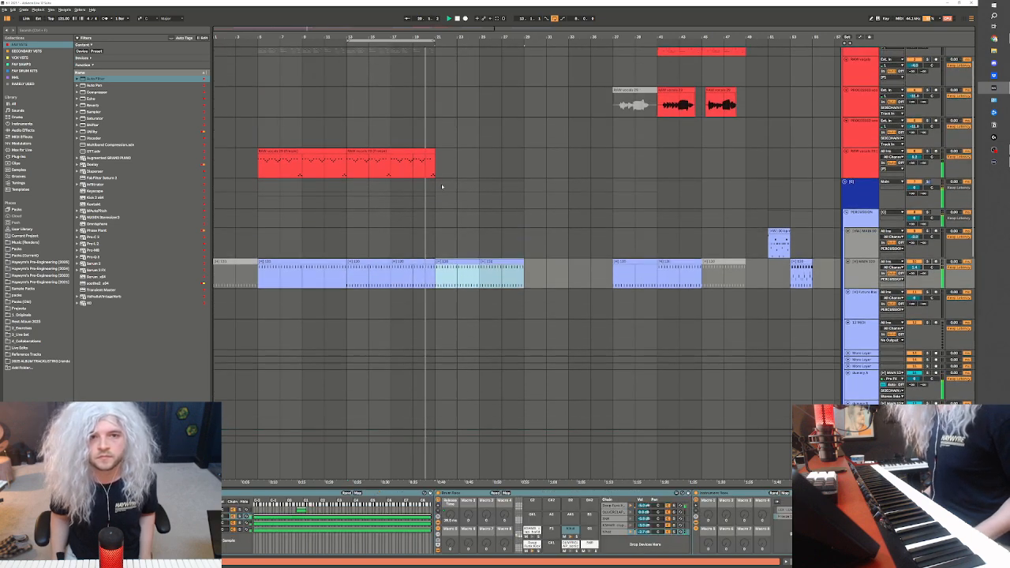
# Play from bar 13, then consolidate the main drum clips between bars 13 and 21 into one clip
pyautogui.click(418, 152)
pyautogui.click(417, 158)
pyautogui.press('space')
pyautogui.click(350, 289)
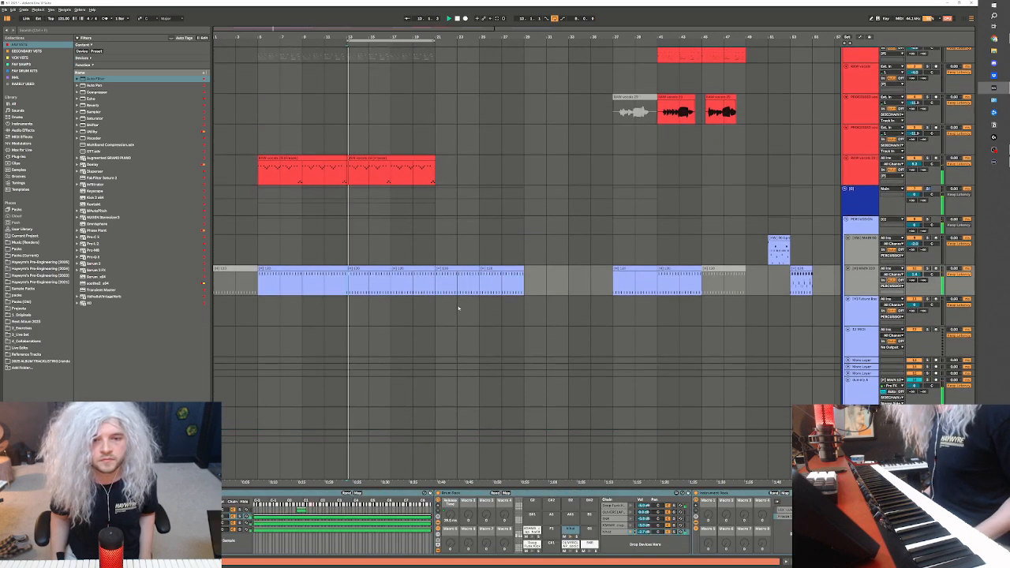
pyautogui.keyDown('shift'); pyautogui.click(433, 284); pyautogui.keyUp('shift')
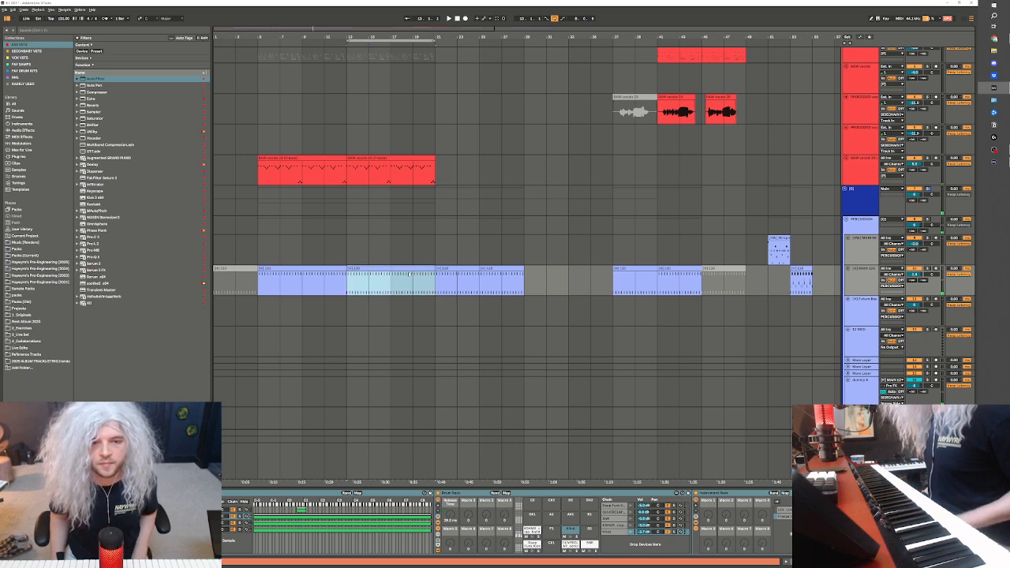
# Fill the consolidated drum clip at bar 13 with repeated hits on beats 2 and 4 above the kick row, and play it back
pyautogui.doubleClick(409, 274)
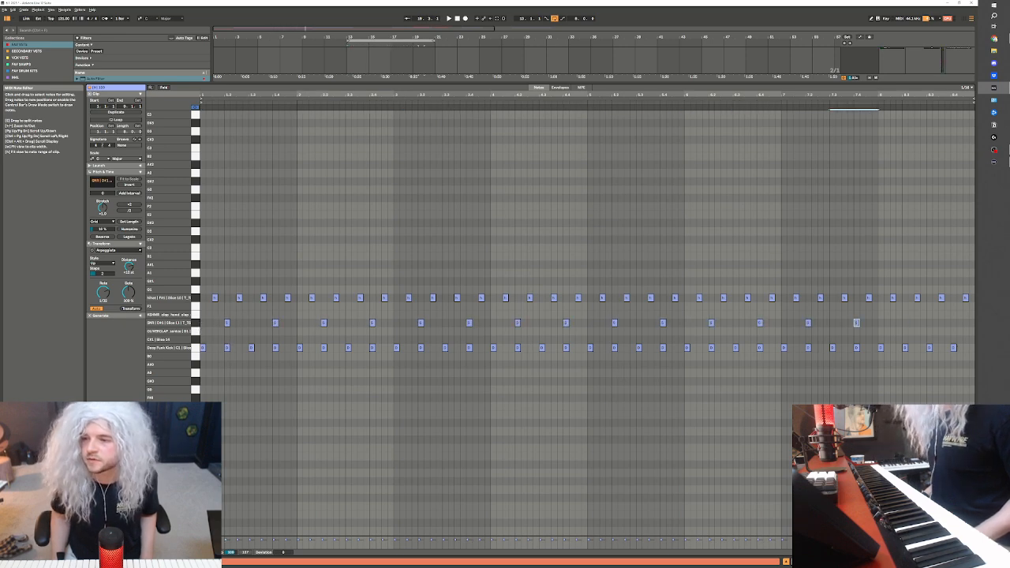
pyautogui.hotkey('ctrl', 'd')
pyautogui.hotkey('ctrl', 'd')
pyautogui.hotkey('ctrl', 'd')
pyautogui.press('space')
pyautogui.hotkey('shift', 'Tab')
# Adjust the song's tempo and replay the section from bar 13
pyautogui.scroll(1, 398, 227)
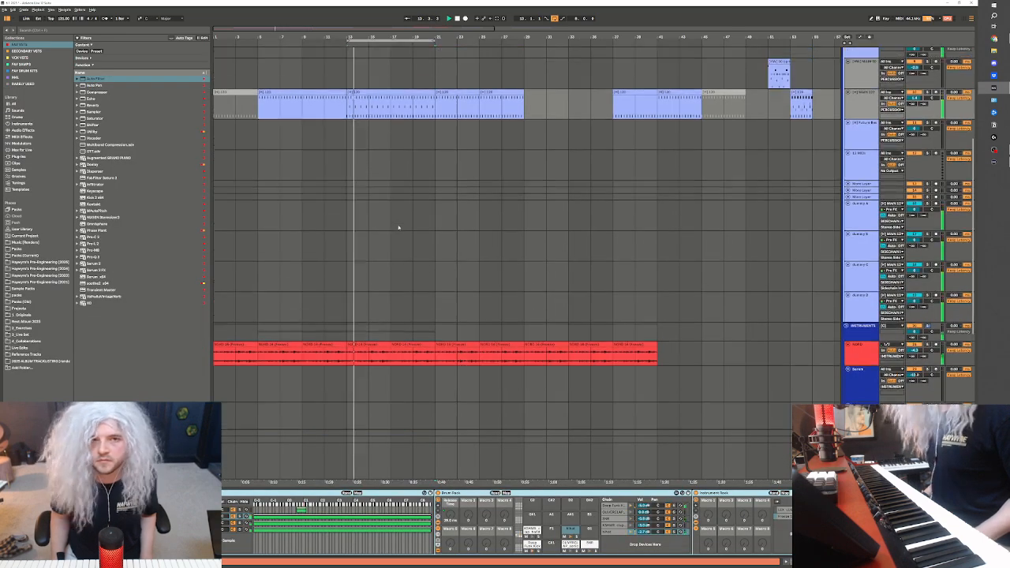
pyautogui.scroll(1, 398, 227)
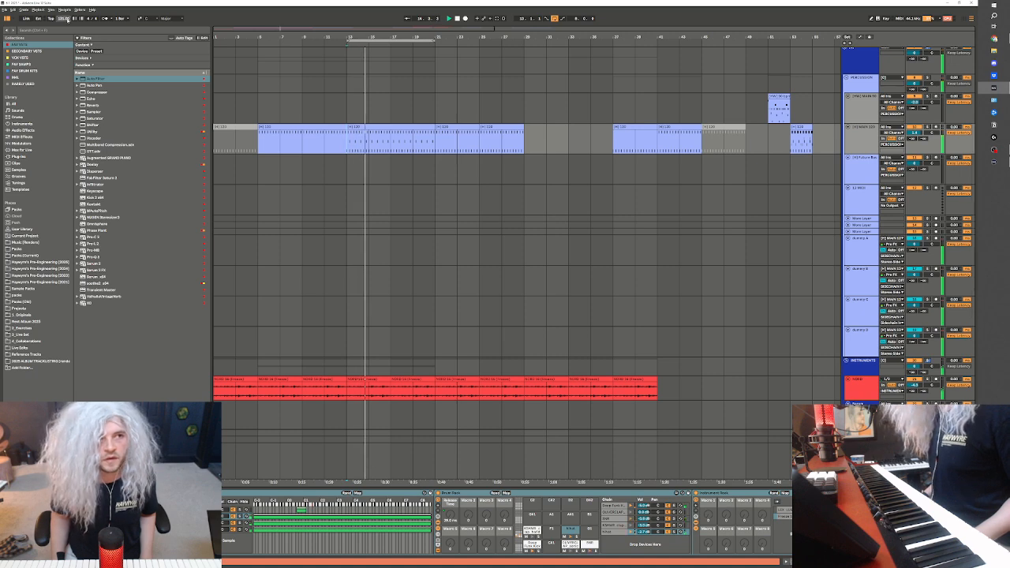
pyautogui.press('Return')
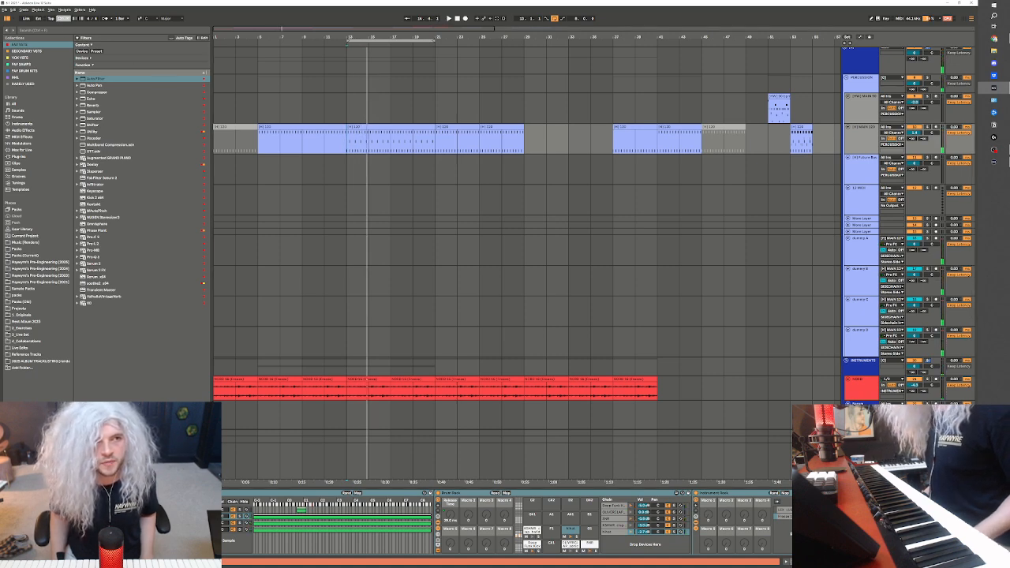
pyautogui.press('space')
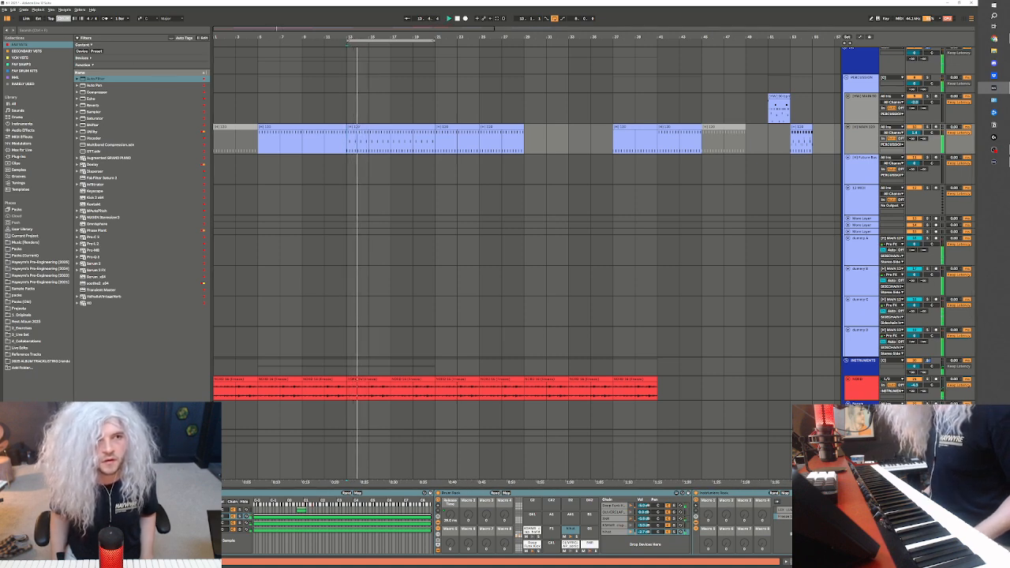
pyautogui.scroll(6, 366, 197)
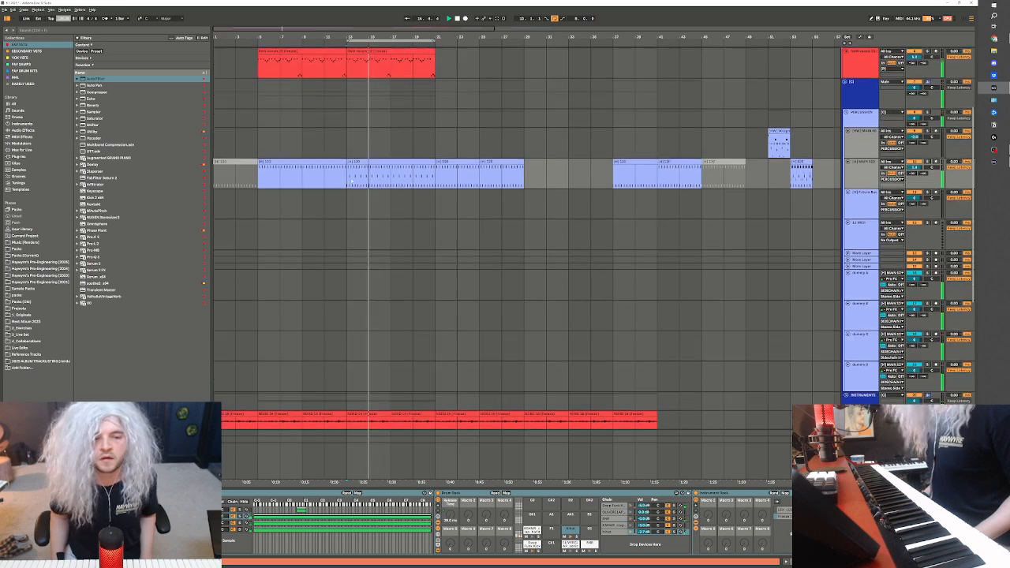
# Examine the drum, dummy and instrument tracks during playback and check the output routing options of the Serum 2 chord track
pyautogui.click(324, 162)
pyautogui.scroll(1, 405, 182)
pyautogui.scroll(-3, 413, 187)
pyautogui.scroll(-4, 415, 201)
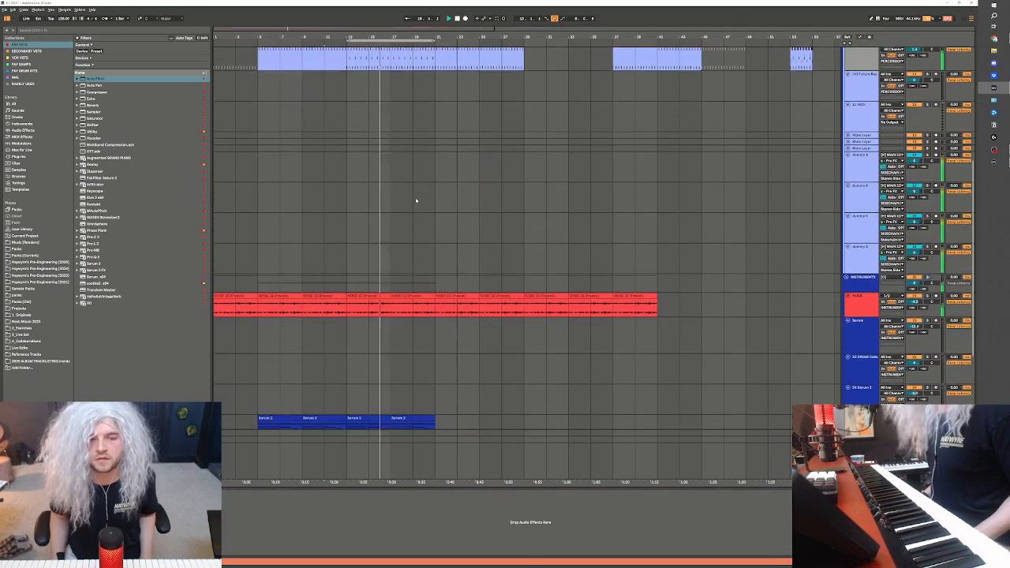
pyautogui.scroll(-1, 470, 295)
pyautogui.scroll(-1, 470, 295)
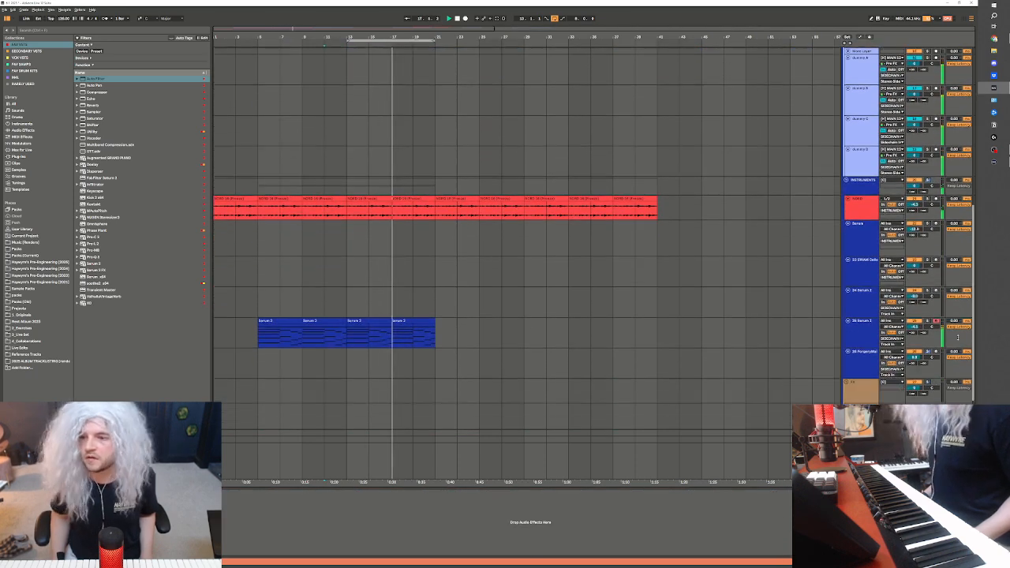
pyautogui.click(904, 338)
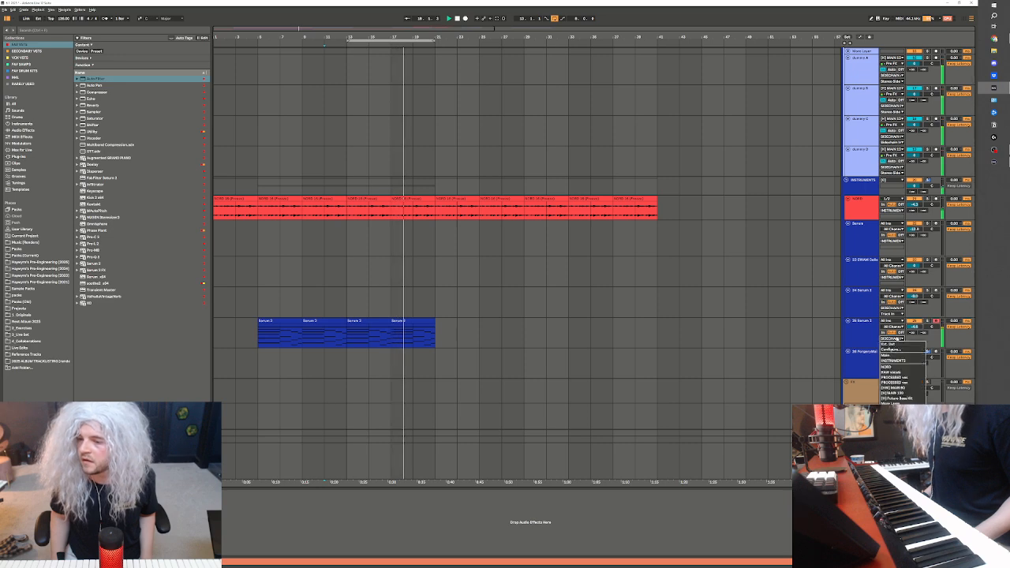
pyautogui.press('Escape')
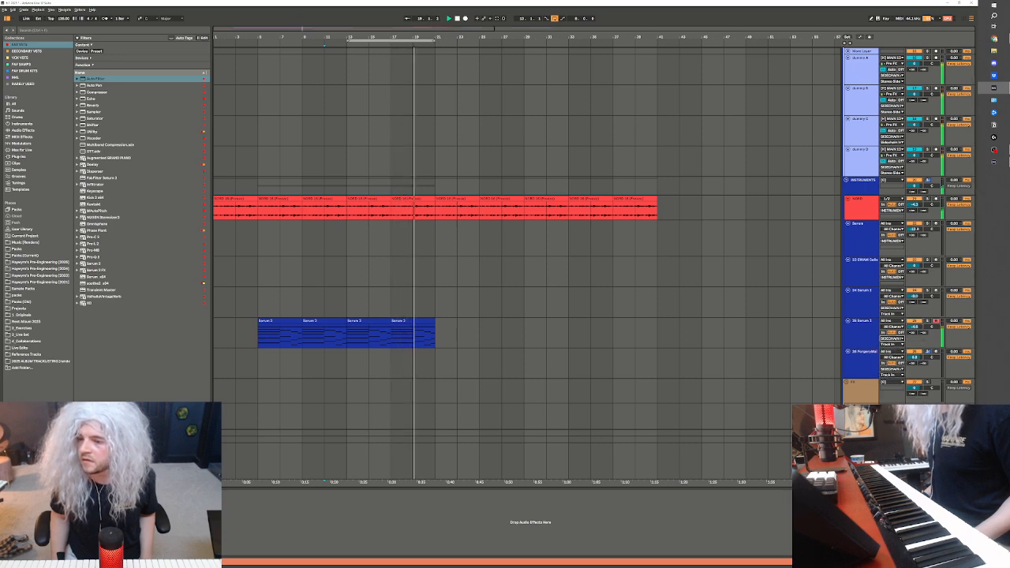
pyautogui.scroll(-2, 632, 284)
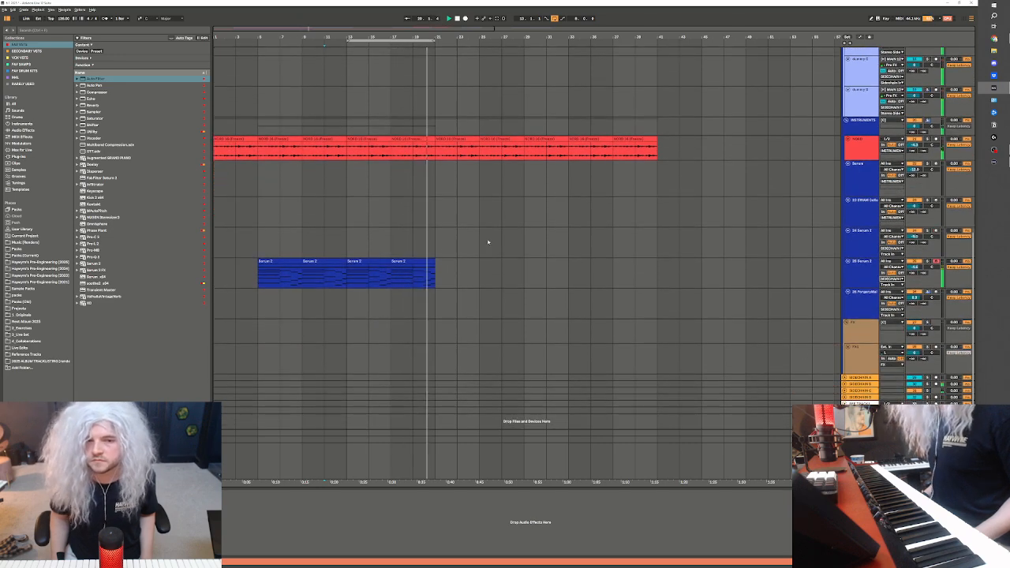
# Inspect the Little AlterBoy settings on the sliced vocal track while the section plays
pyautogui.click(436, 274)
pyautogui.scroll(6, 484, 206)
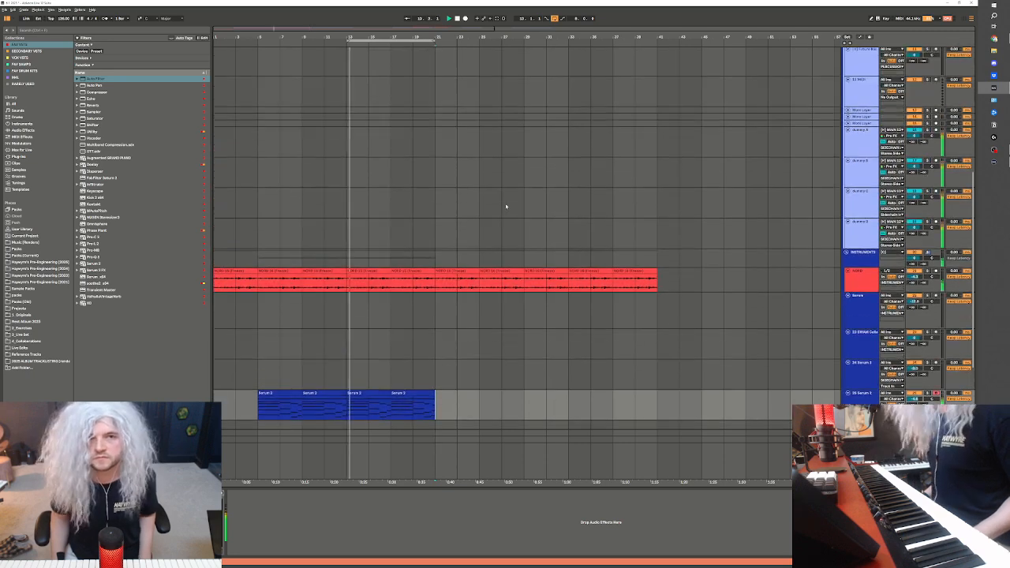
pyautogui.scroll(5, 489, 209)
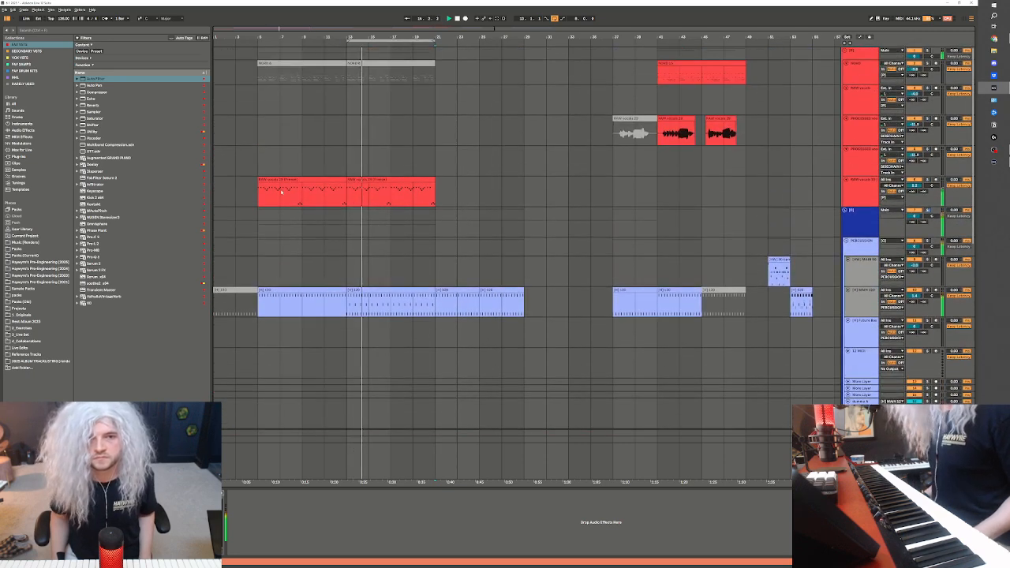
pyautogui.click(359, 203)
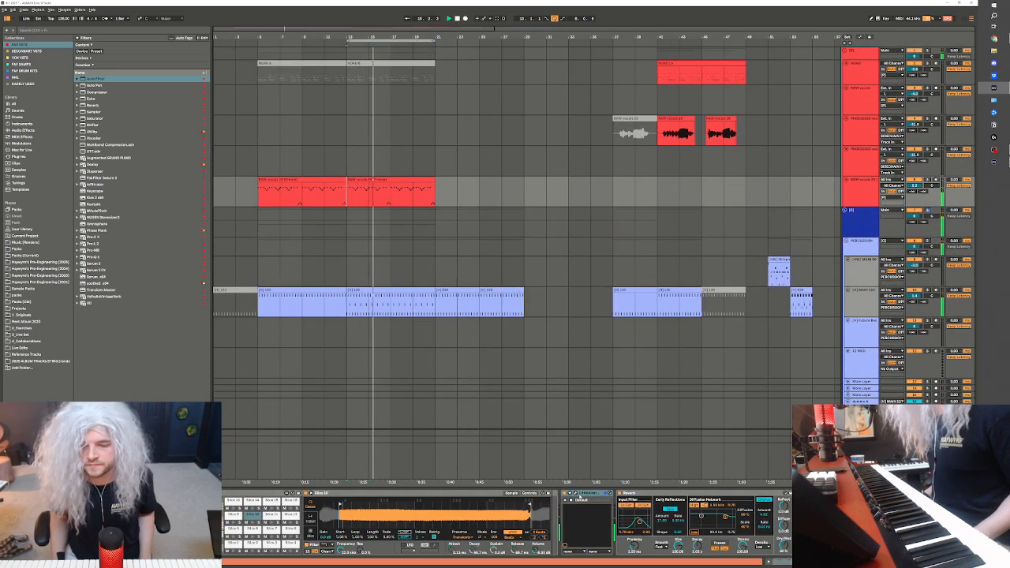
pyautogui.click(574, 494)
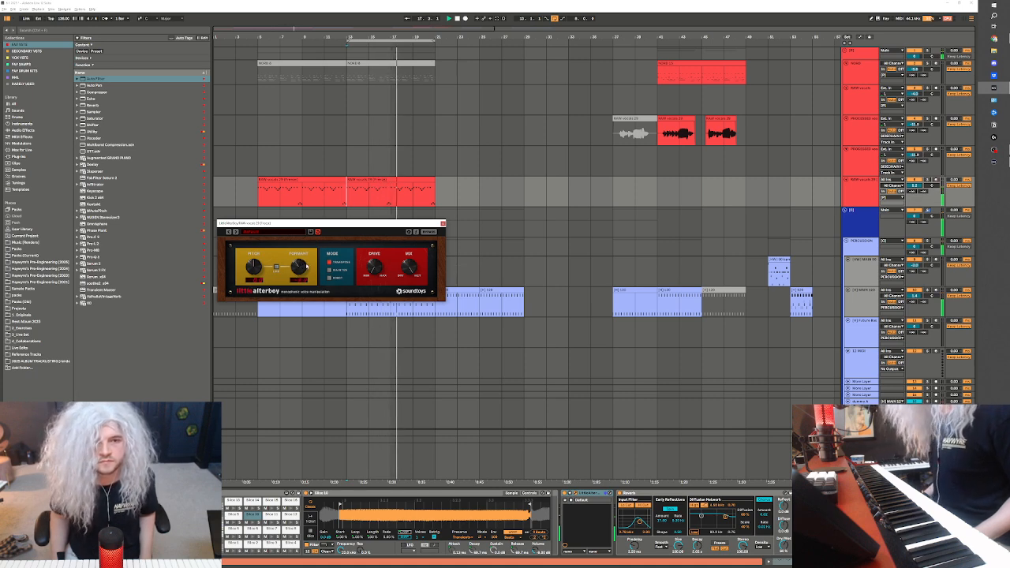
# Deactivate the sliced vocal clip spanning bars 13 to 21 and stop playback
pyautogui.click(393, 179)
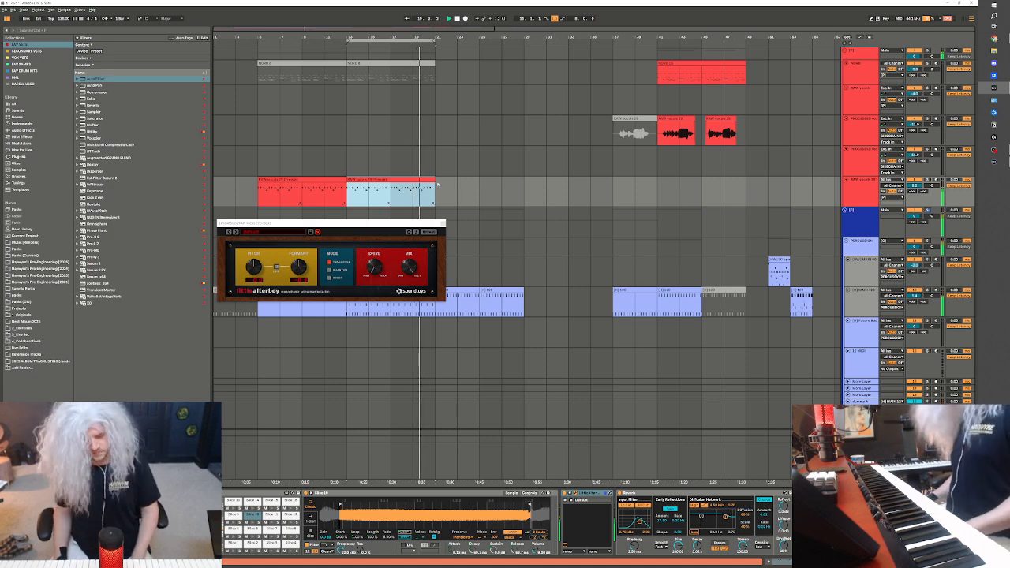
pyautogui.press('0')
pyautogui.press('space')
# Move the two active processed vocal clips from bar 41 to bar 21 on the same track
pyautogui.click(656, 136)
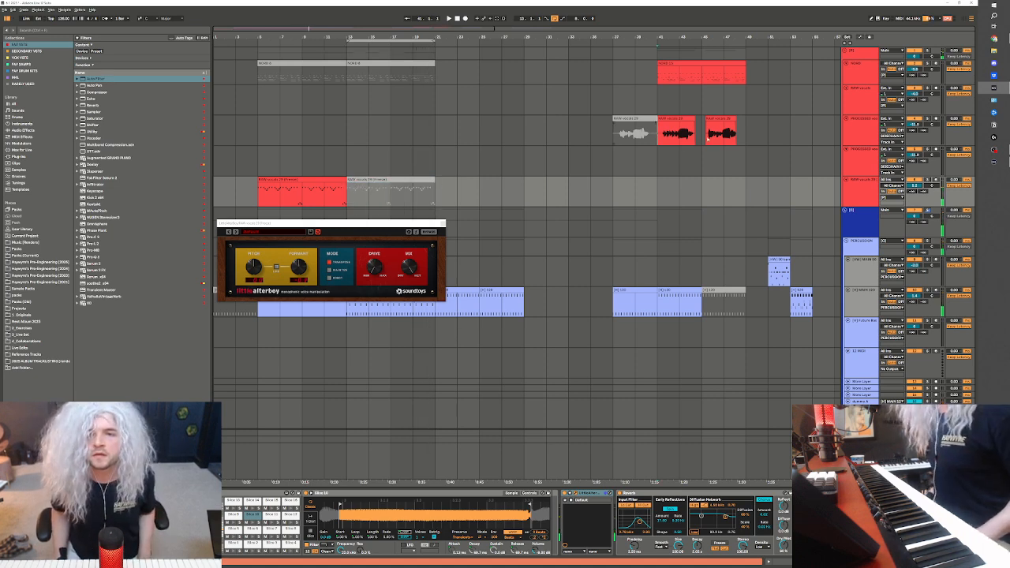
pyautogui.moveTo(707, 140); pyautogui.dragTo(767, 140)
pyautogui.hotkey('ctrl', 'x')
pyautogui.click(435, 143)
pyautogui.hotkey('ctrl', 'v')
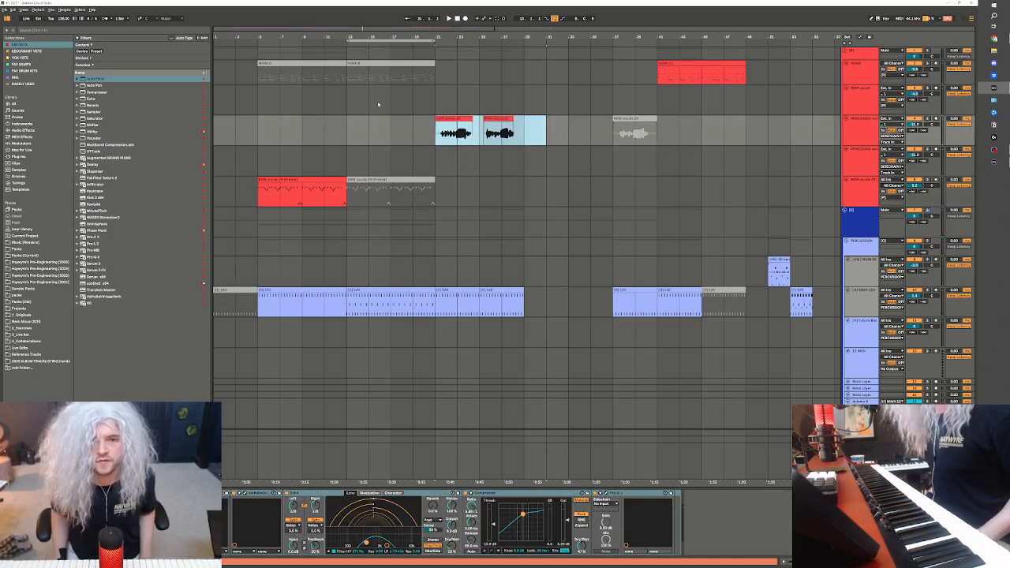
# Duplicate the main drum clip and the NORD and Serum 2 parts from bars 13 to 21 into bars 21 to 29
pyautogui.scroll(-2, 405, 180)
pyautogui.click(406, 262)
pyautogui.scroll(-20, 399, 331)
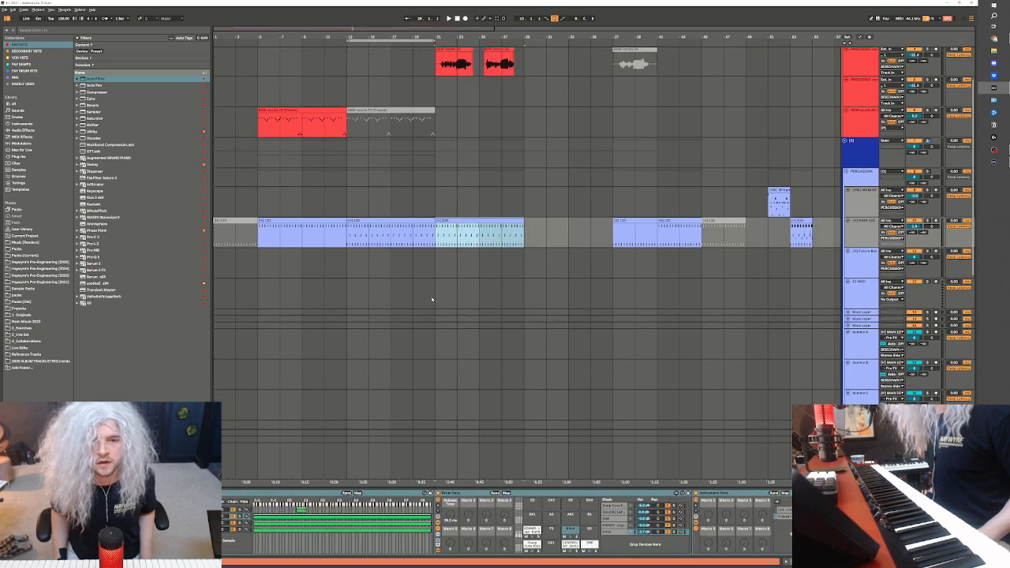
pyautogui.scroll(-4, 388, 371)
pyautogui.moveTo(345, 162); pyautogui.dragTo(435, 294)
pyautogui.hotkey('ctrl', 'd')
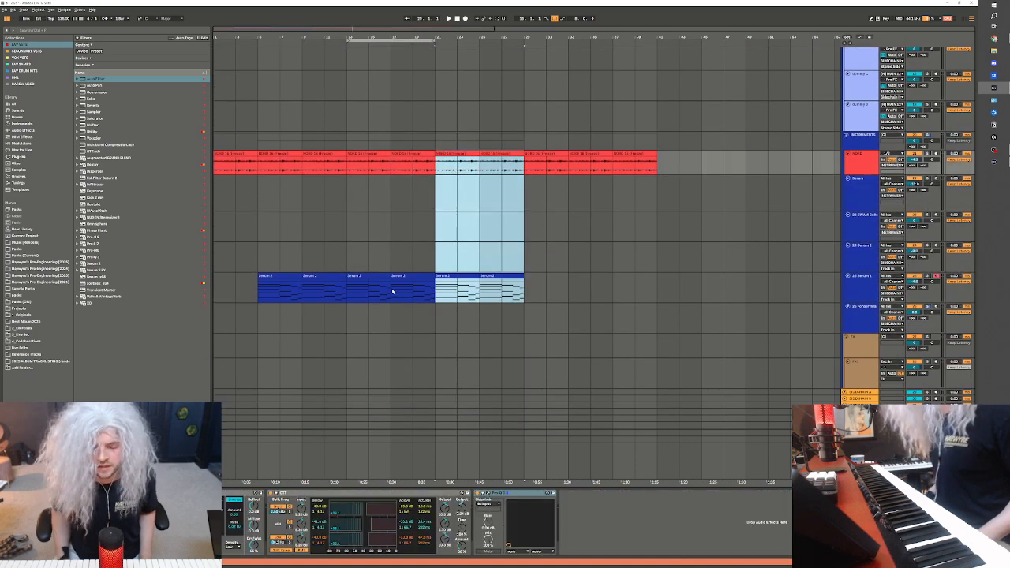
# Loop bars 21 to 29 and play the new section with the moved processed vocals
pyautogui.press('space')
pyautogui.scroll(3, 415, 255)
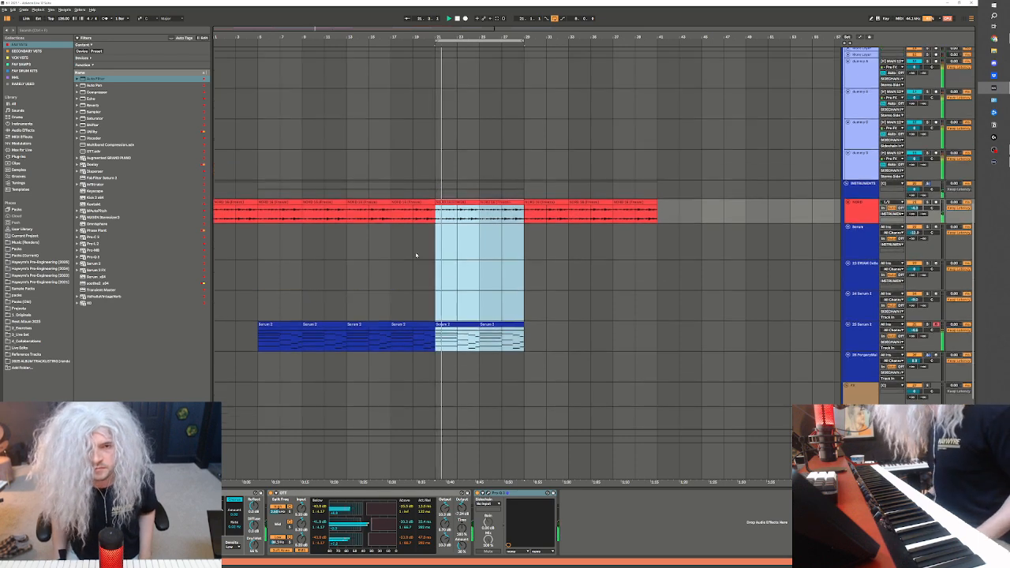
pyautogui.scroll(2, 506, 243)
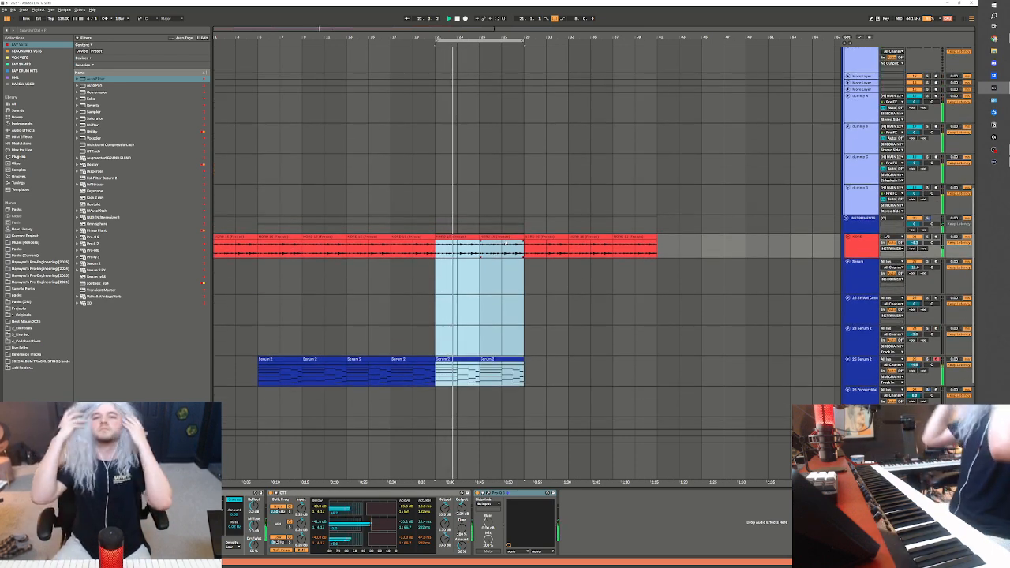
pyautogui.scroll(12, 444, 217)
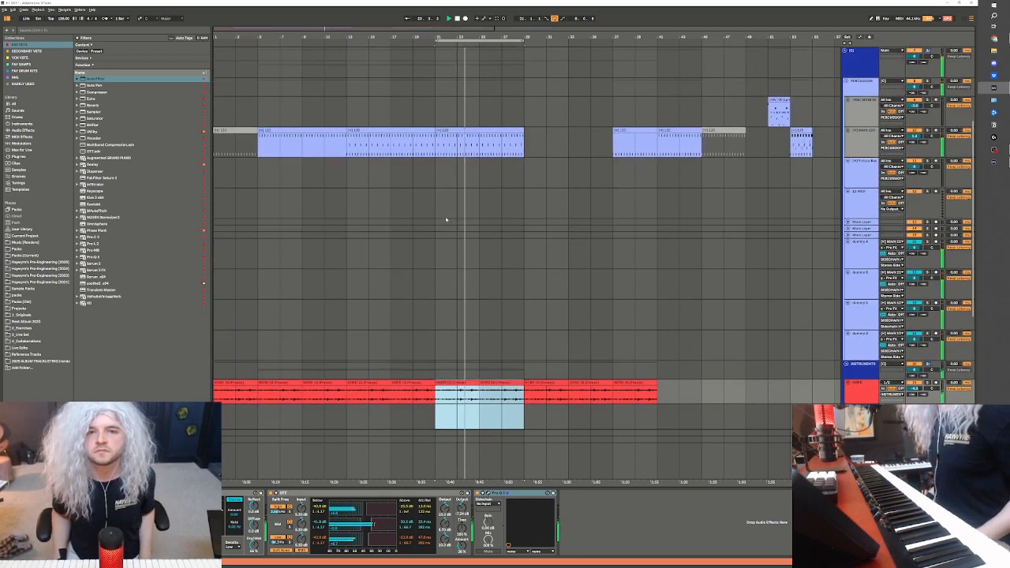
pyautogui.scroll(4, 453, 171)
pyautogui.click(474, 114)
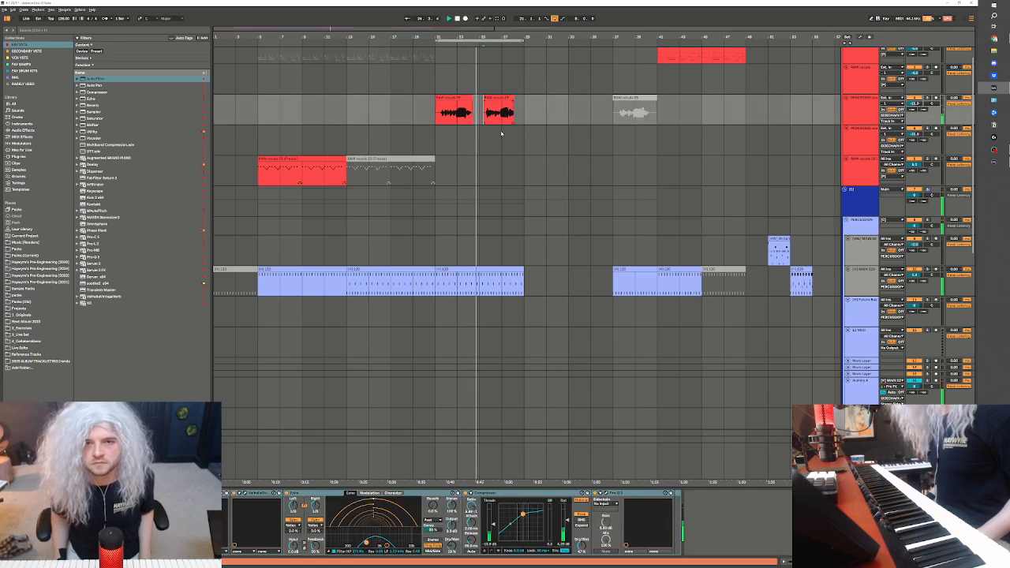
# Check the main drum track and the processed vocal track while bars 21 to 29 loop
pyautogui.scroll(1, 505, 166)
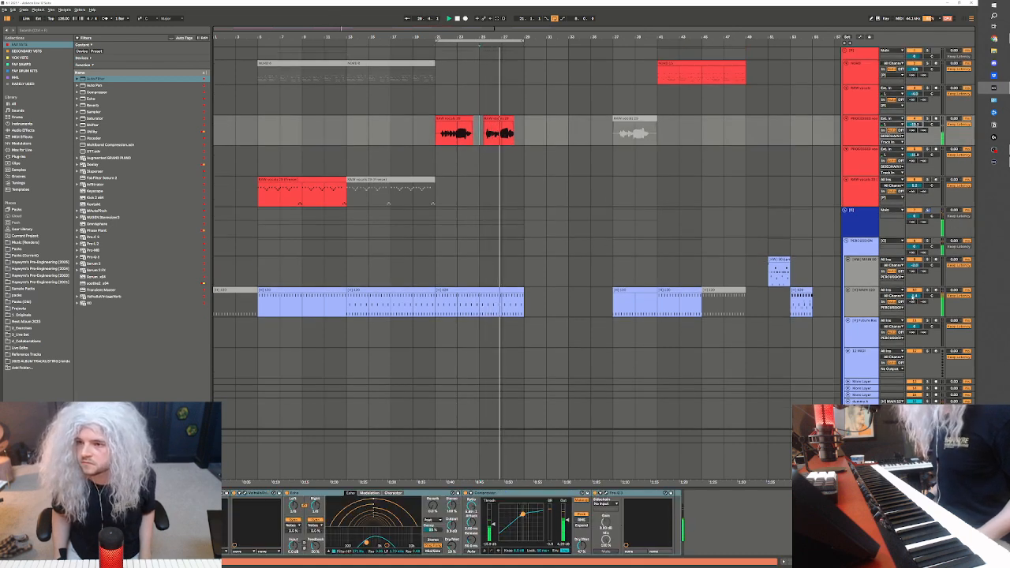
pyautogui.click(868, 302)
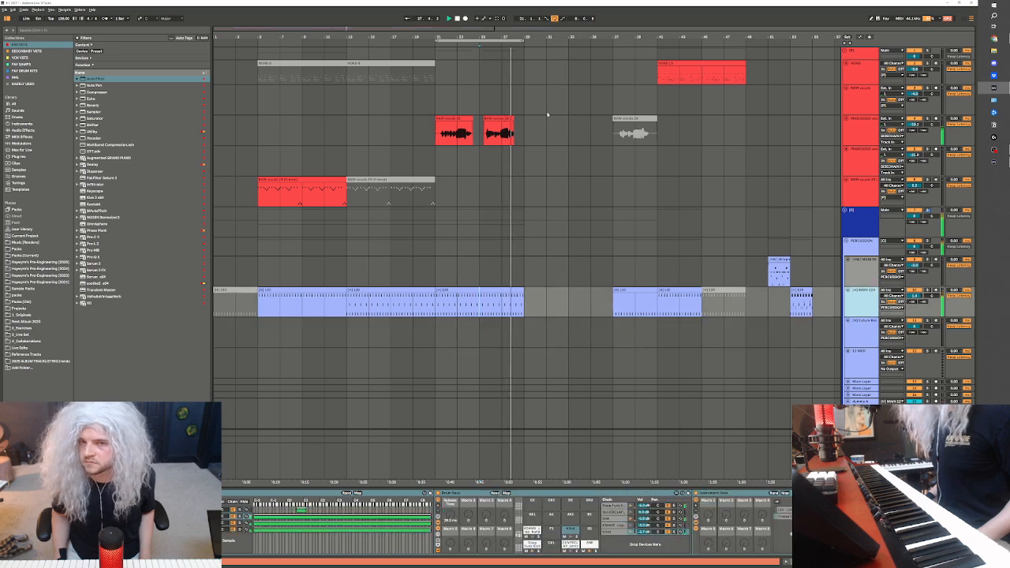
pyautogui.click(534, 138)
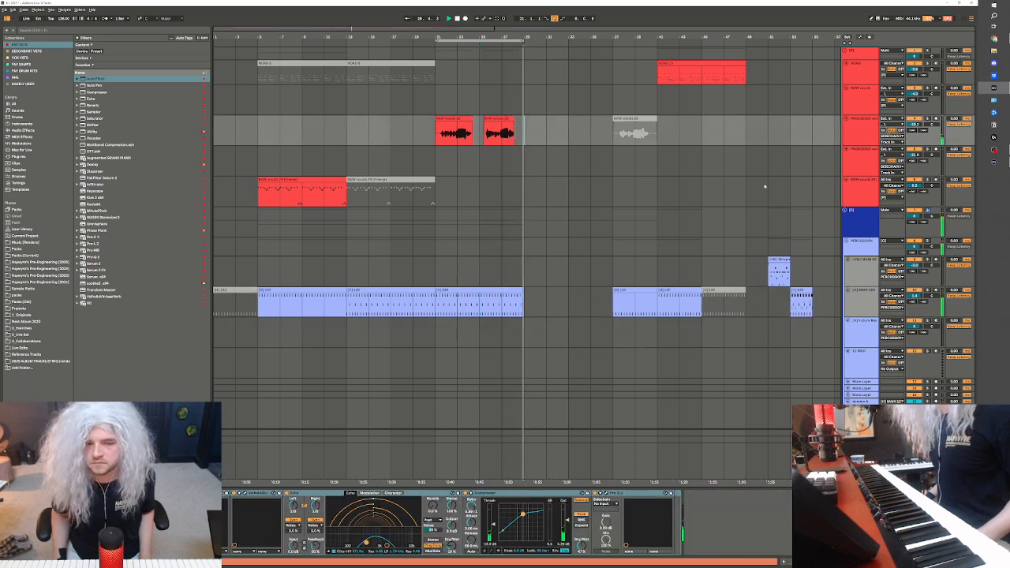
pyautogui.click(863, 129)
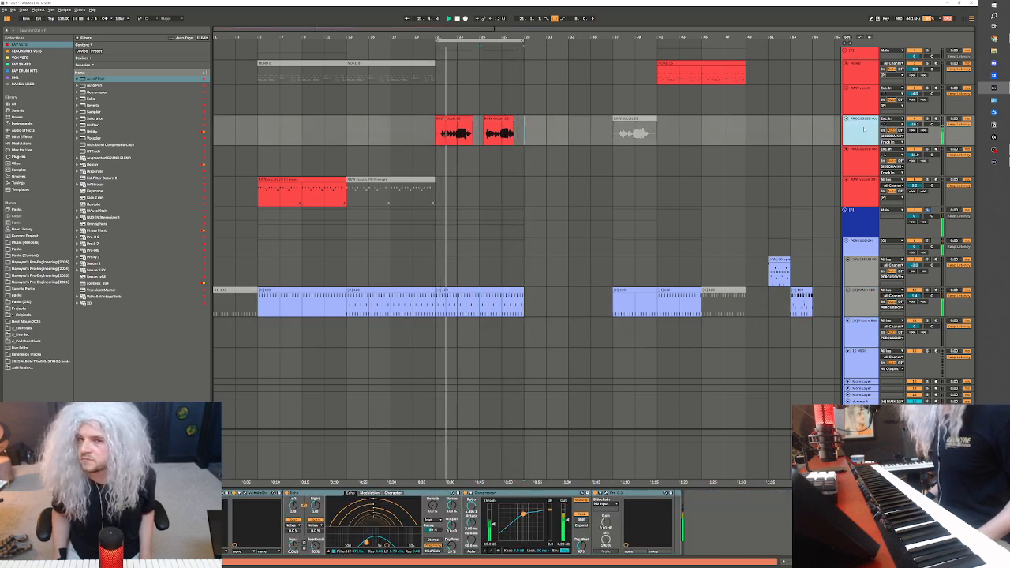
pyautogui.click(521, 161)
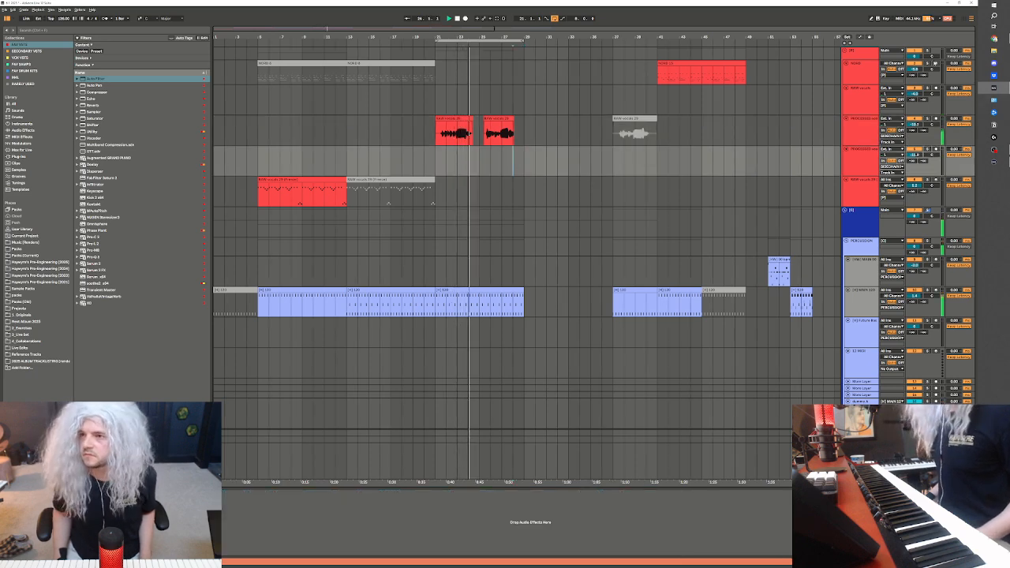
# Stop playback and insert a new MIDI track directly below the main drum track
pyautogui.click(511, 289)
pyautogui.press('space')
pyautogui.click(861, 322)
pyautogui.click(862, 291)
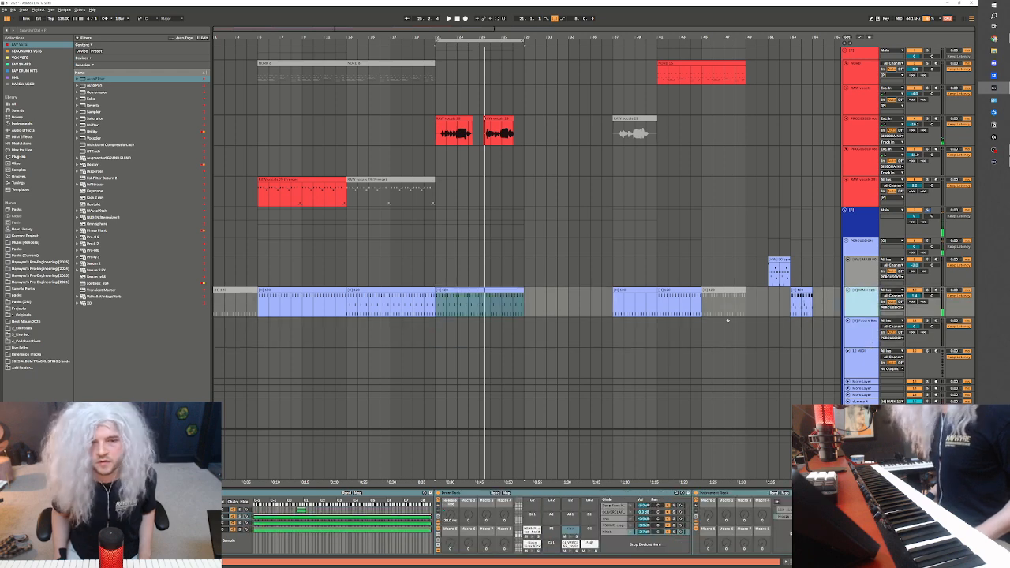
pyautogui.hotkey('ctrl', 'shift', 't')
# Browse the 2024 pre-engineering folder's drum subfolders and open its kit sketch projects to find a percussion kit
pyautogui.click(54, 269)
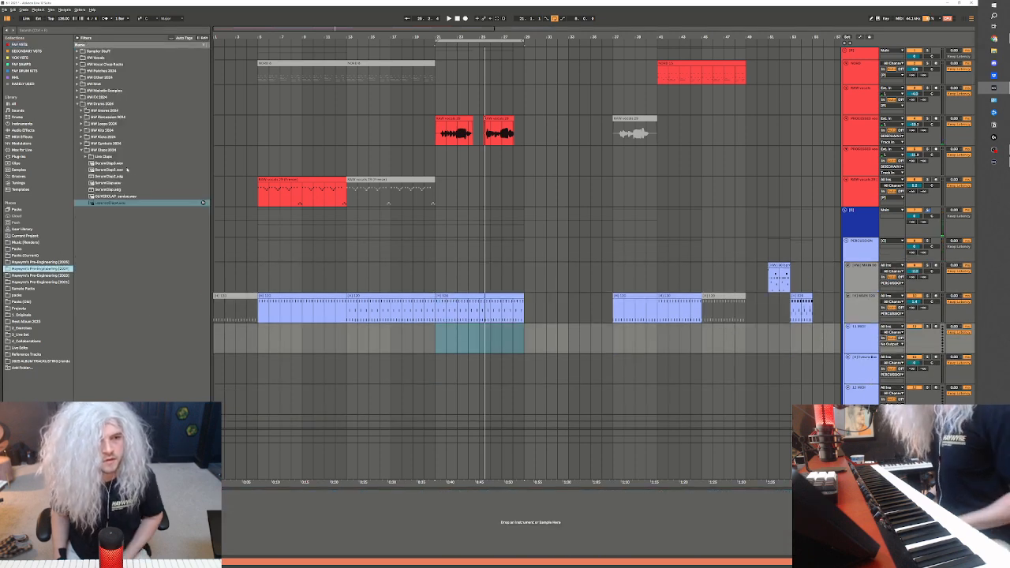
pyautogui.doubleClick(117, 150)
pyautogui.click(117, 97)
pyautogui.click(118, 104)
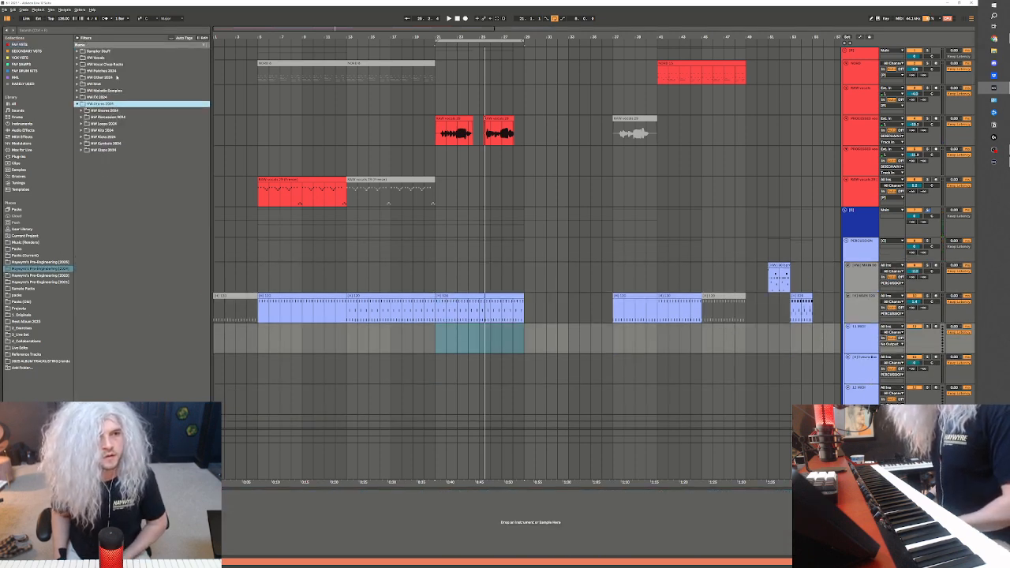
pyautogui.click(120, 91)
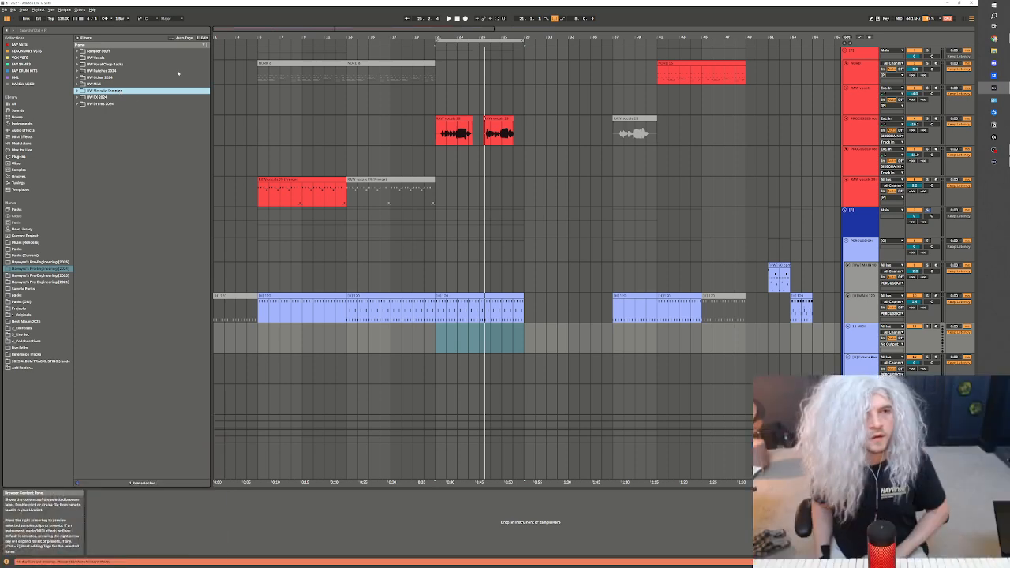
pyautogui.click(115, 98)
pyautogui.doubleClick(109, 104)
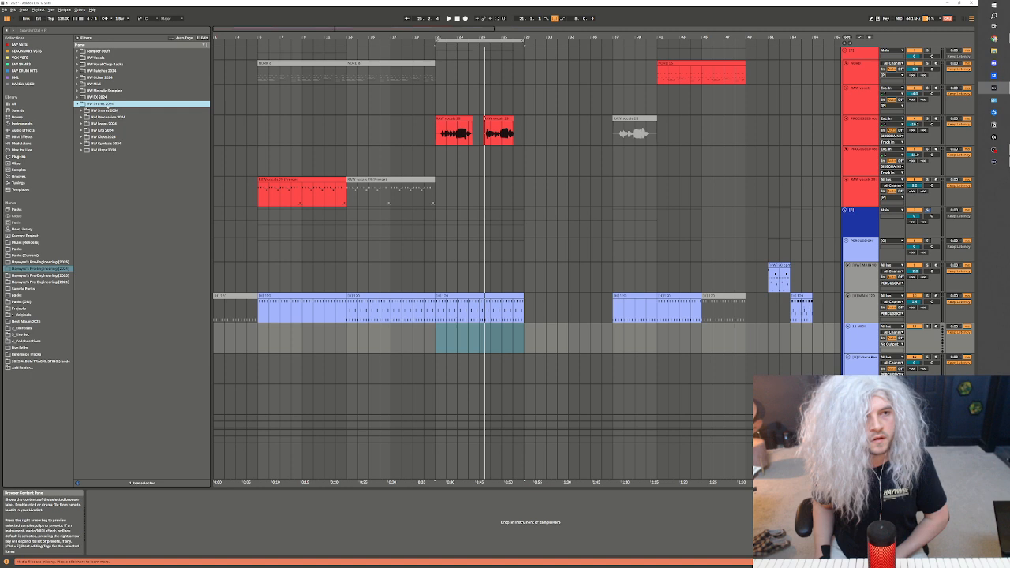
pyautogui.click(110, 131)
pyautogui.press('Down')
pyautogui.press('Down')
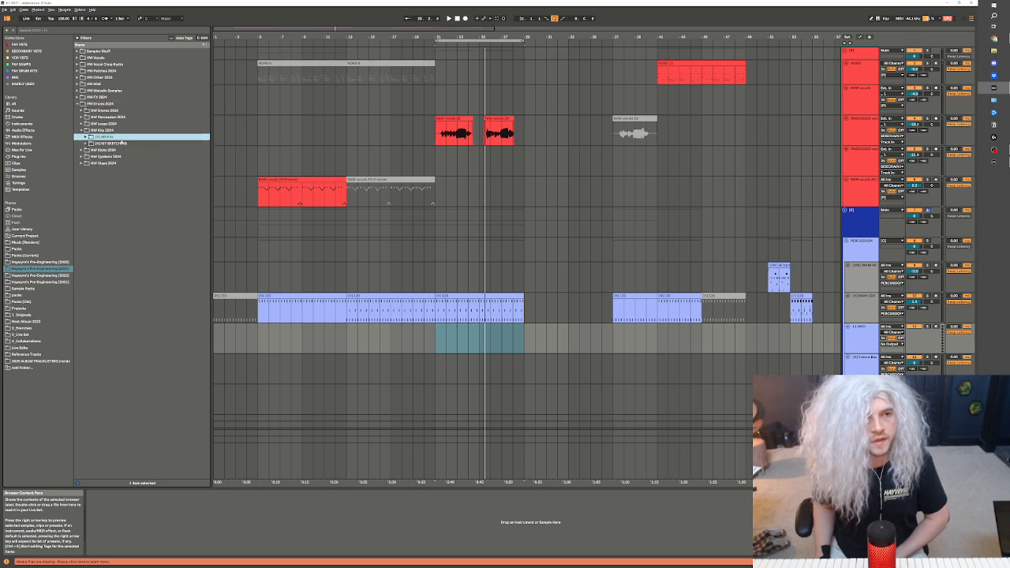
pyautogui.press('Right')
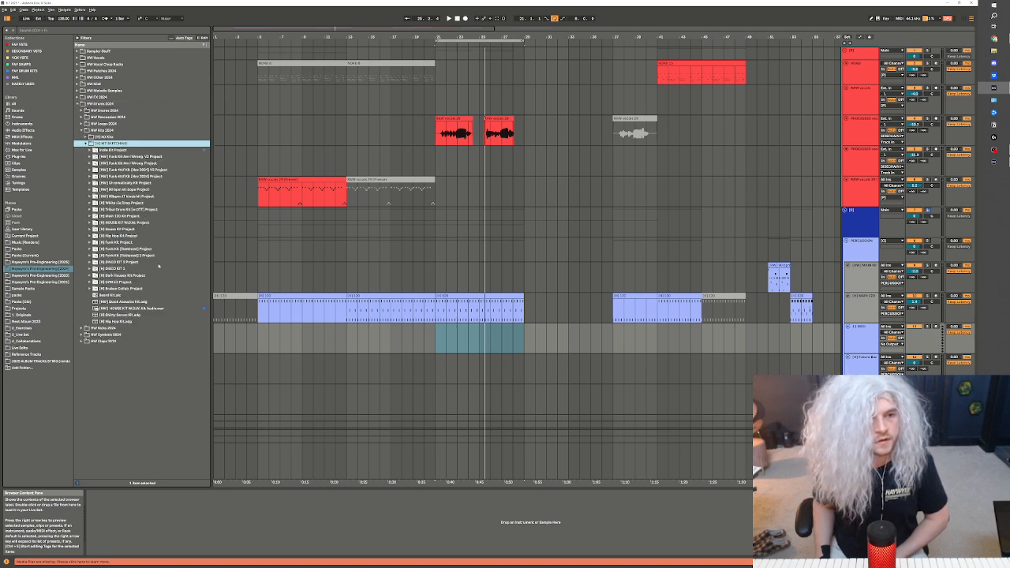
# Look through the 2025 pre-engineering folder's drum subfolders, including the kits, kicks, cymbals and claps
pyautogui.click(41, 261)
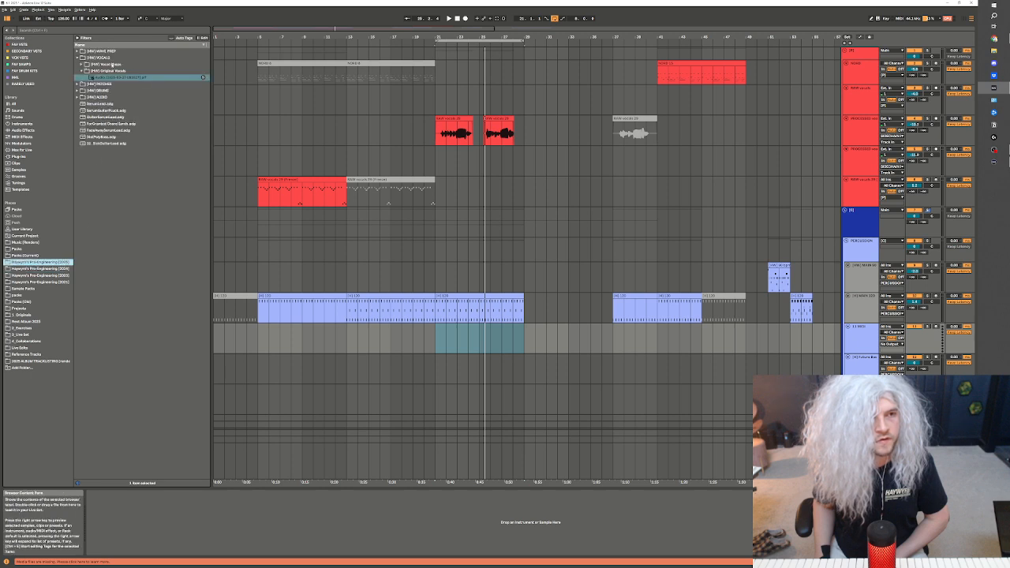
pyautogui.doubleClick(109, 59)
pyautogui.doubleClick(110, 72)
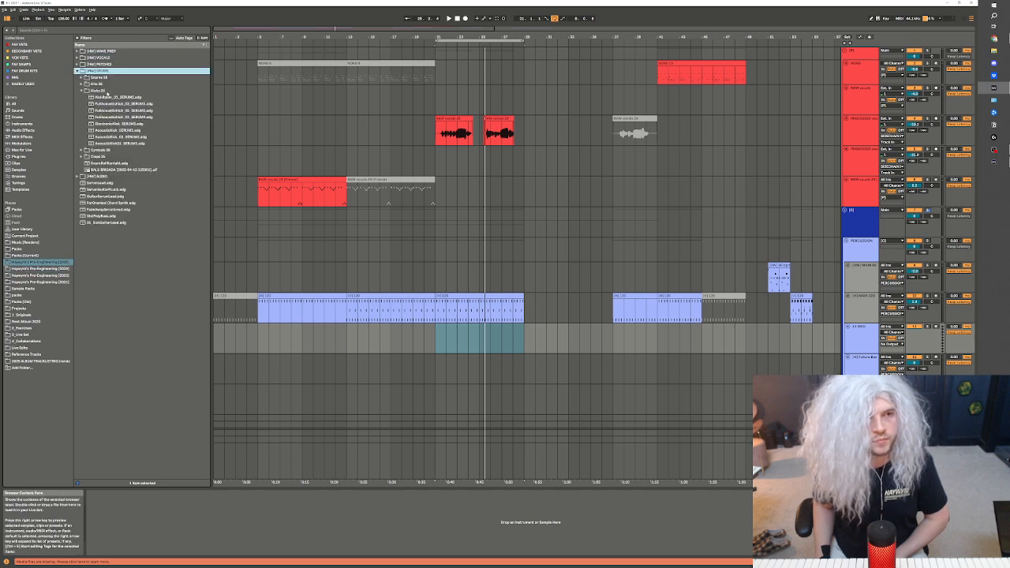
pyautogui.doubleClick(110, 91)
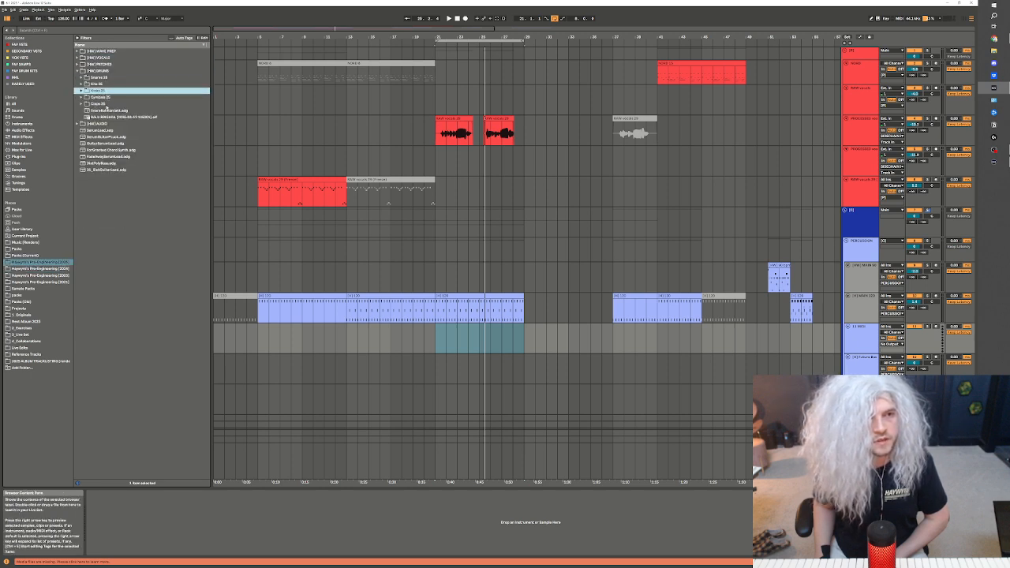
pyautogui.doubleClick(112, 97)
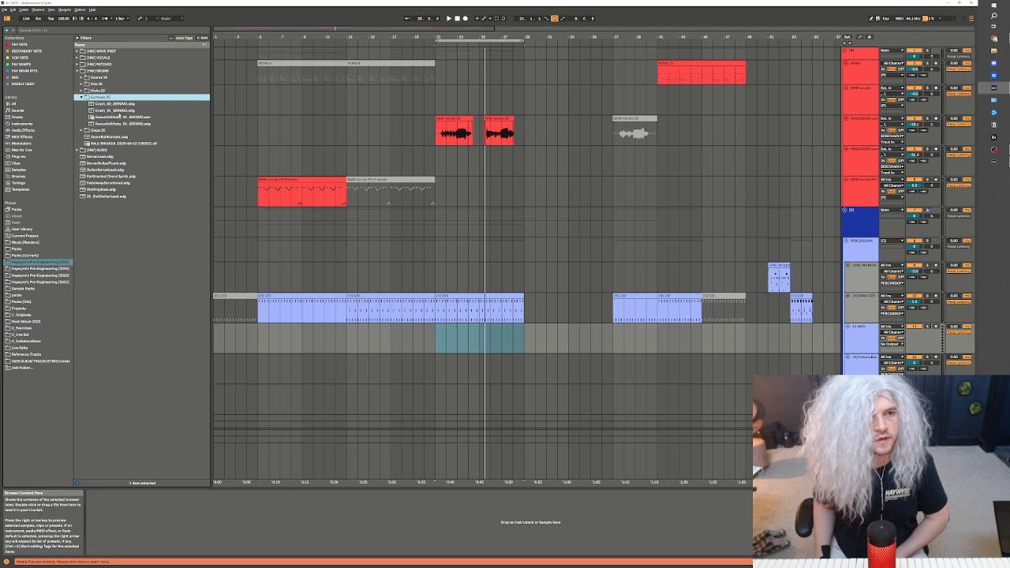
pyautogui.click(98, 83)
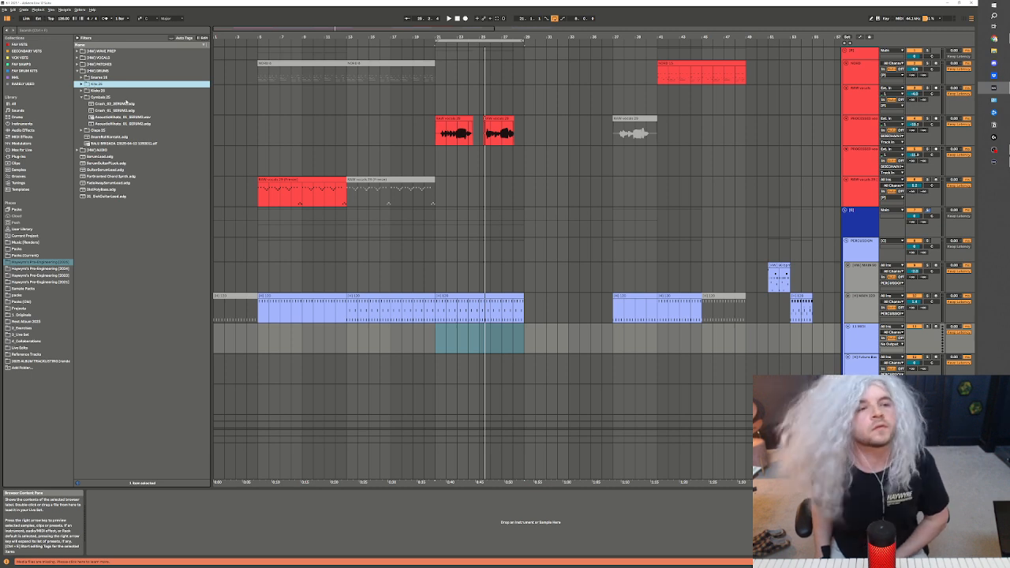
pyautogui.click(117, 131)
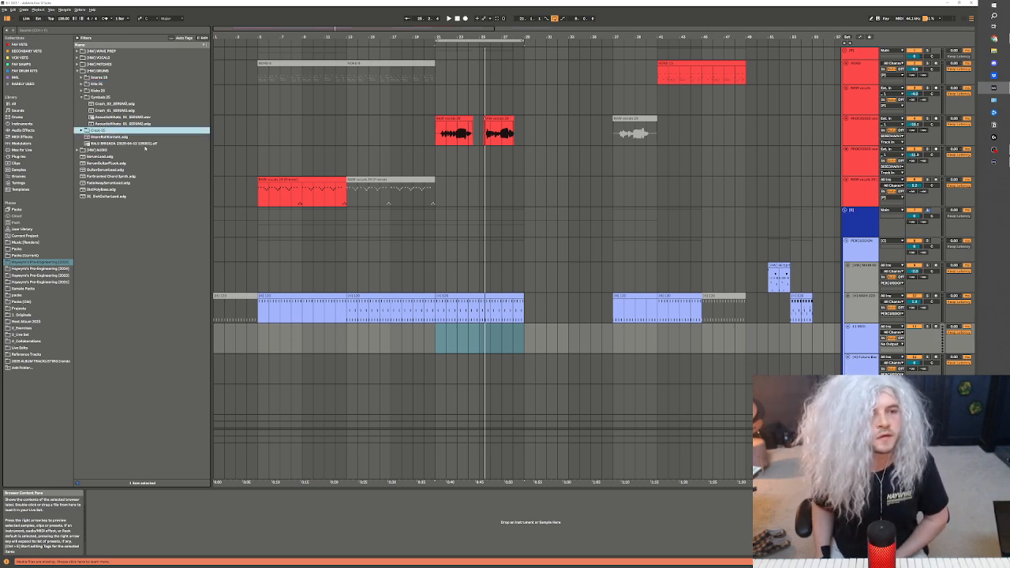
pyautogui.press('Left')
pyautogui.press('Left')
pyautogui.press('Left')
pyautogui.press('Left')
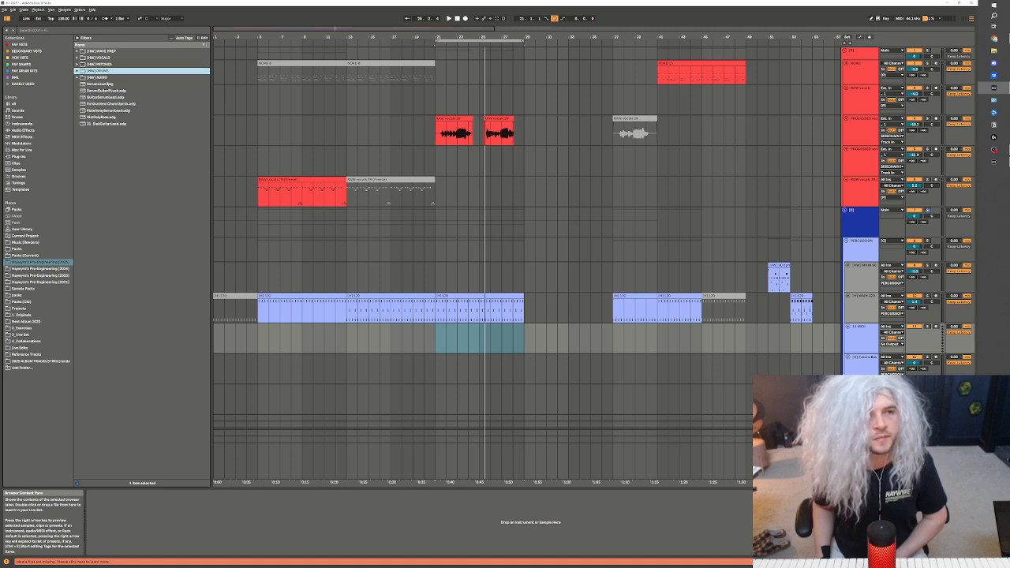
pyautogui.press('Down')
pyautogui.press('Down')
# Return to the kit sketch projects in the 2024 drums folder and examine the Dark Housey Kit project
pyautogui.click(62, 270)
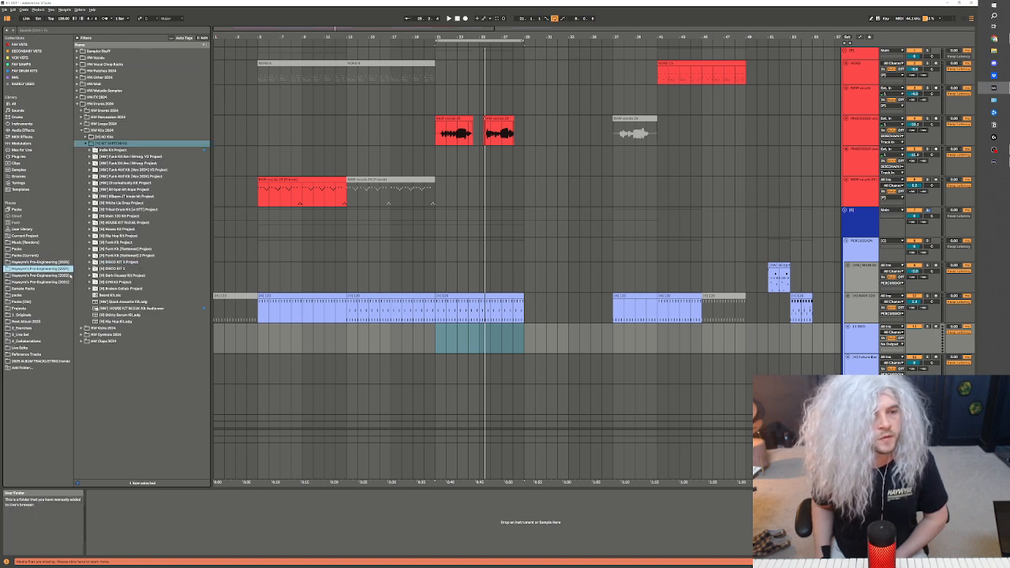
pyautogui.press('Left')
pyautogui.press('Left')
pyautogui.press('Left')
pyautogui.press('Left')
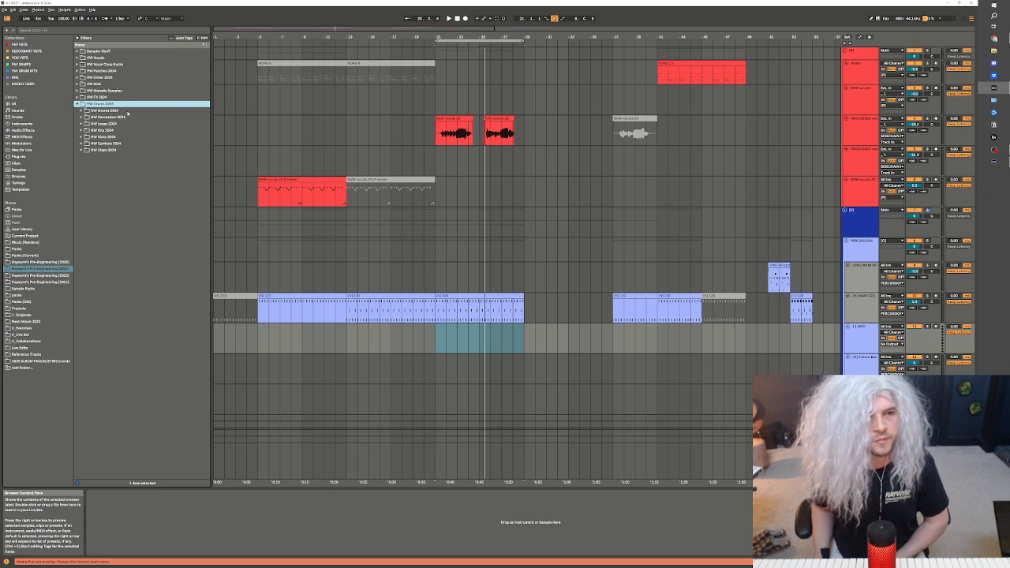
pyautogui.press('Down')
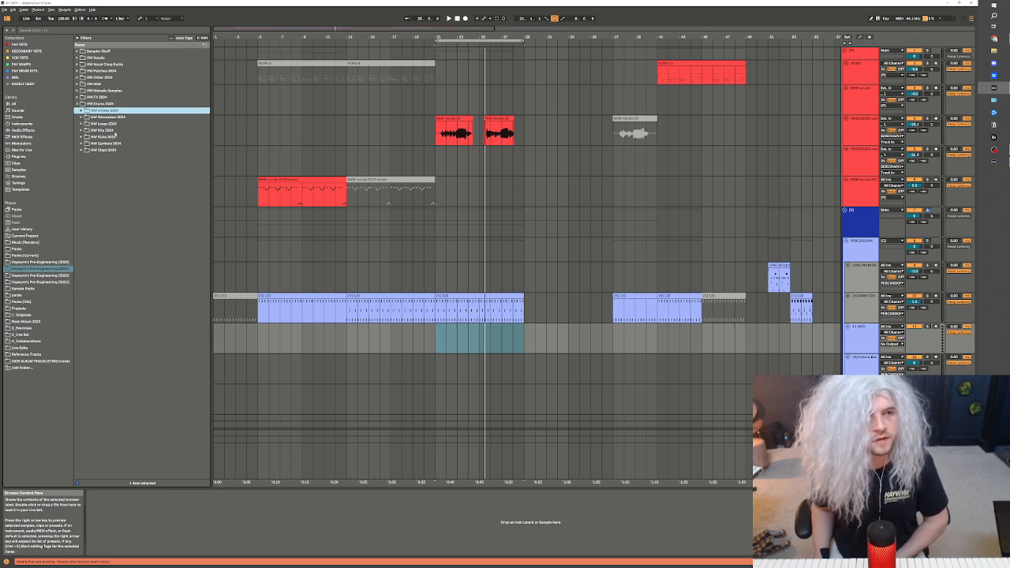
pyautogui.press('Down')
pyautogui.press('Down')
pyautogui.press('Right')
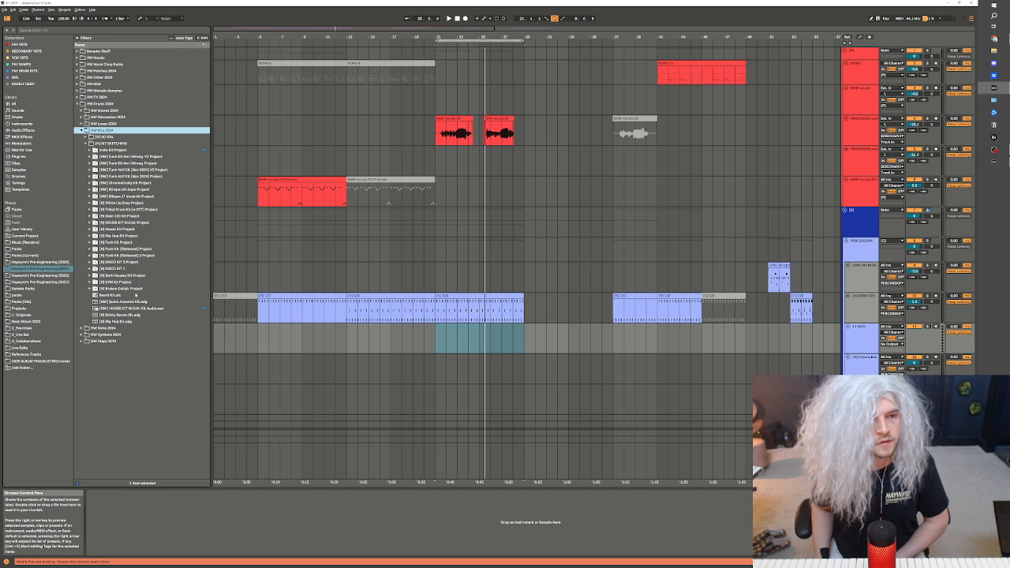
pyautogui.click(140, 275)
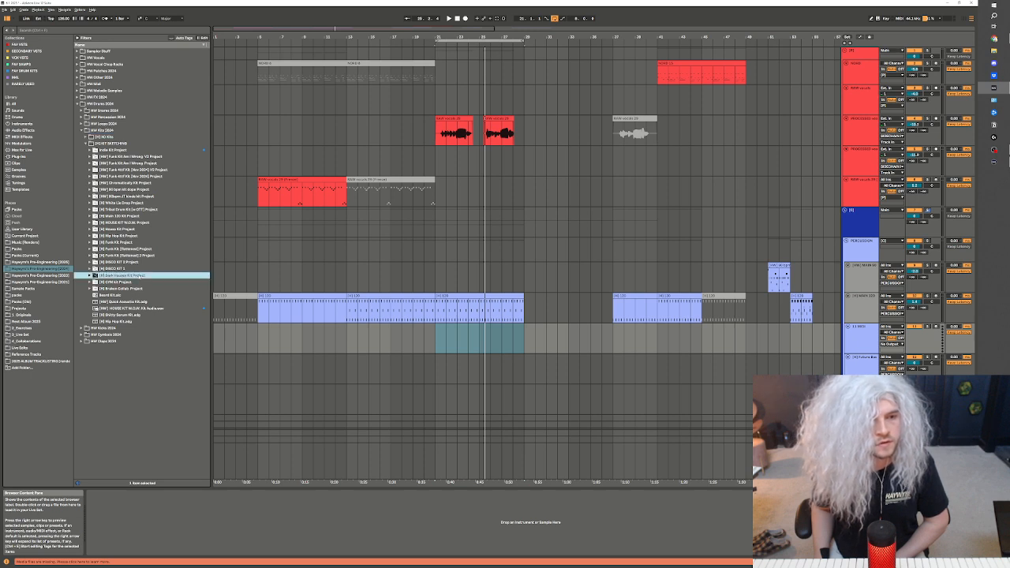
pyautogui.doubleClick(132, 289)
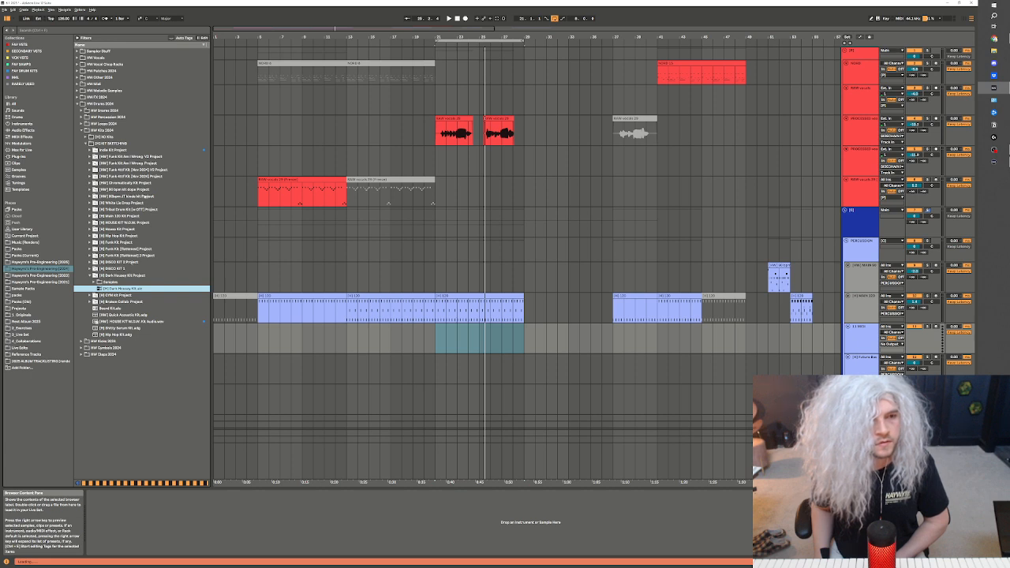
# Load the Tribal Drum Kit onto the new MIDI track and place its clip across bars 21 to 29
pyautogui.click(137, 210)
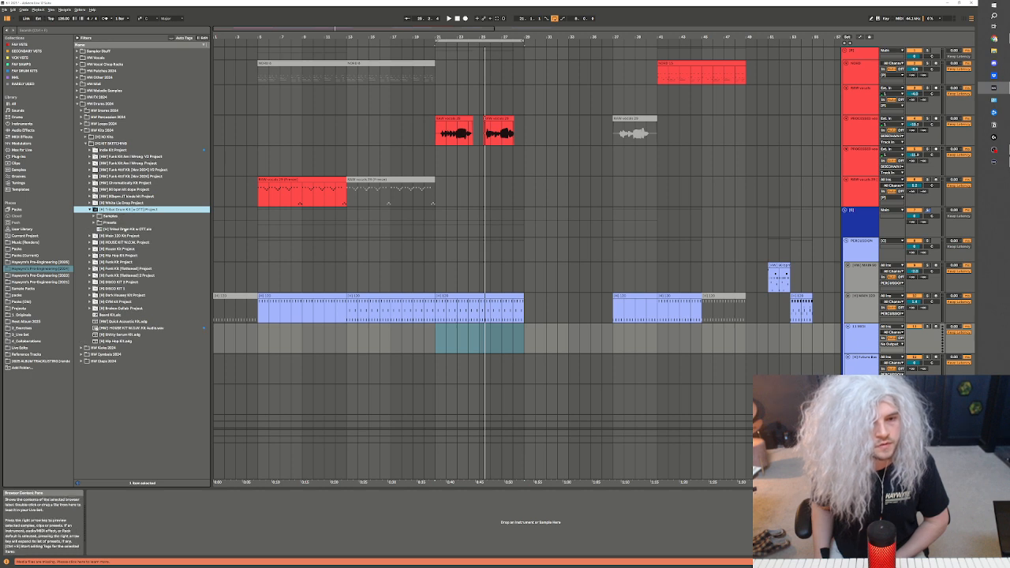
pyautogui.click(124, 230)
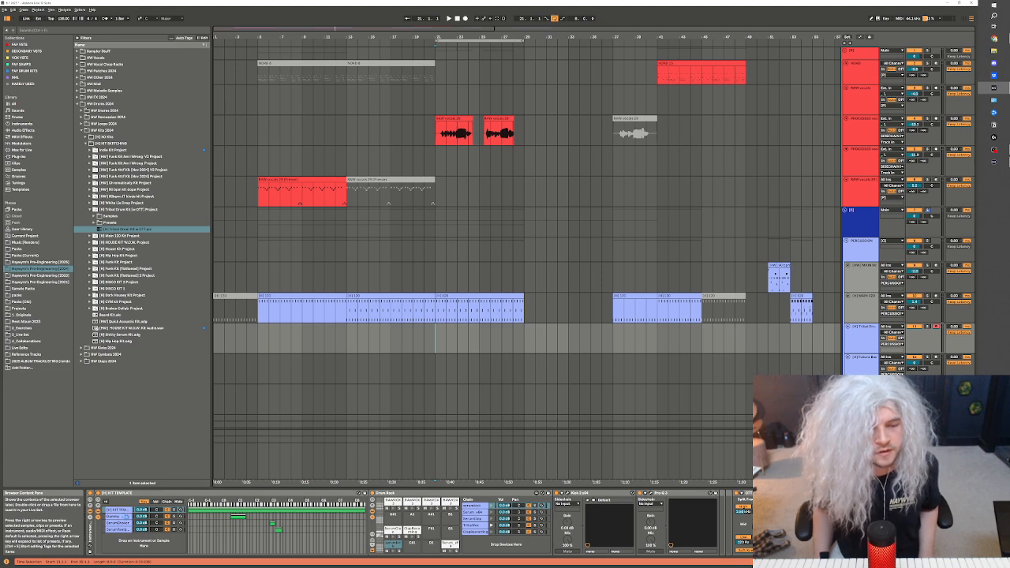
pyautogui.hotkey('ctrl', 'shift', 'm')
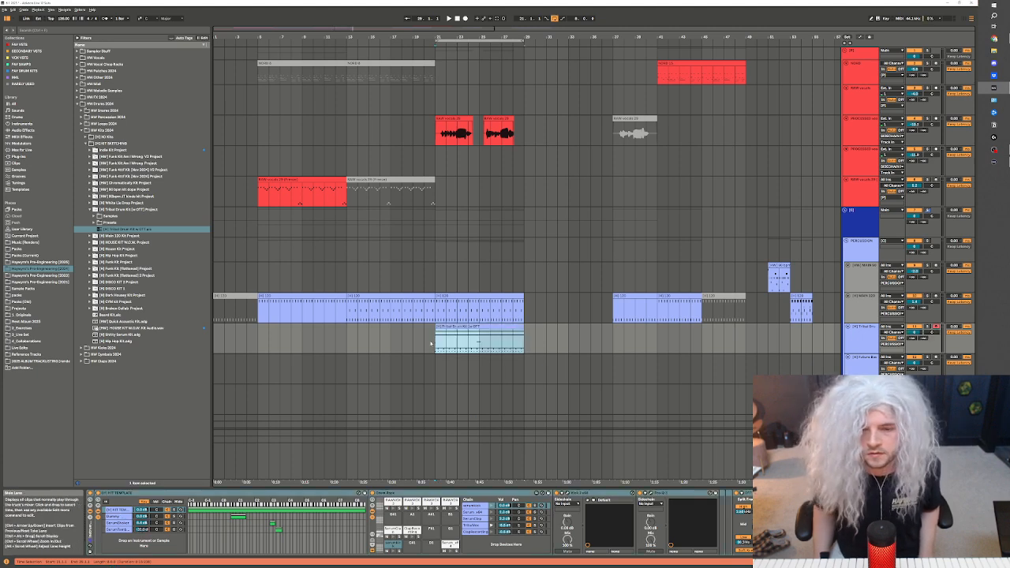
# Delete the first two chains, including Dummy, from the tribal kit's KIT TEMPLATE rack
pyautogui.click(117, 516)
pyautogui.keyDown('shift'); pyautogui.click(118, 511); pyautogui.keyUp('shift')
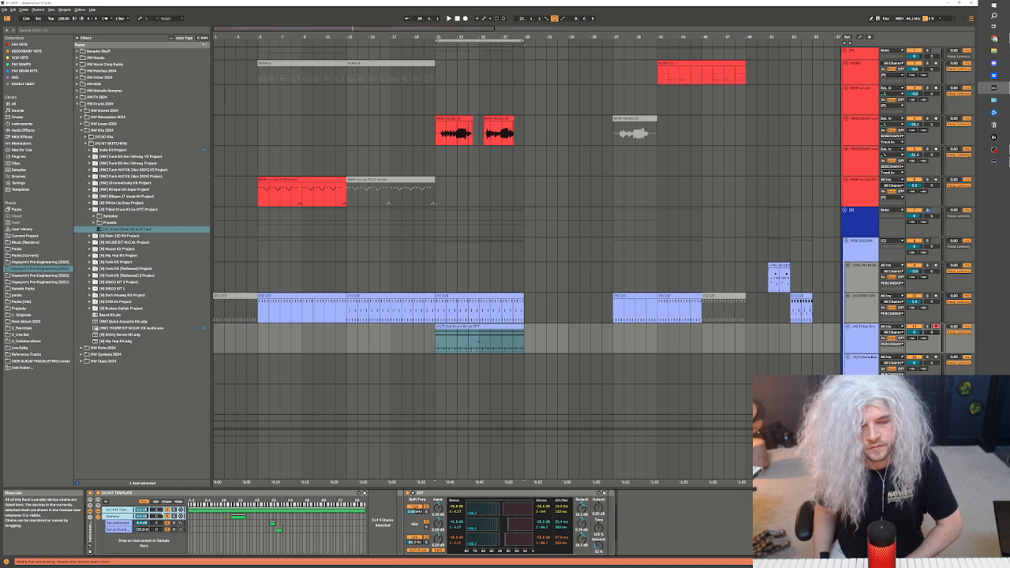
pyautogui.press('Delete')
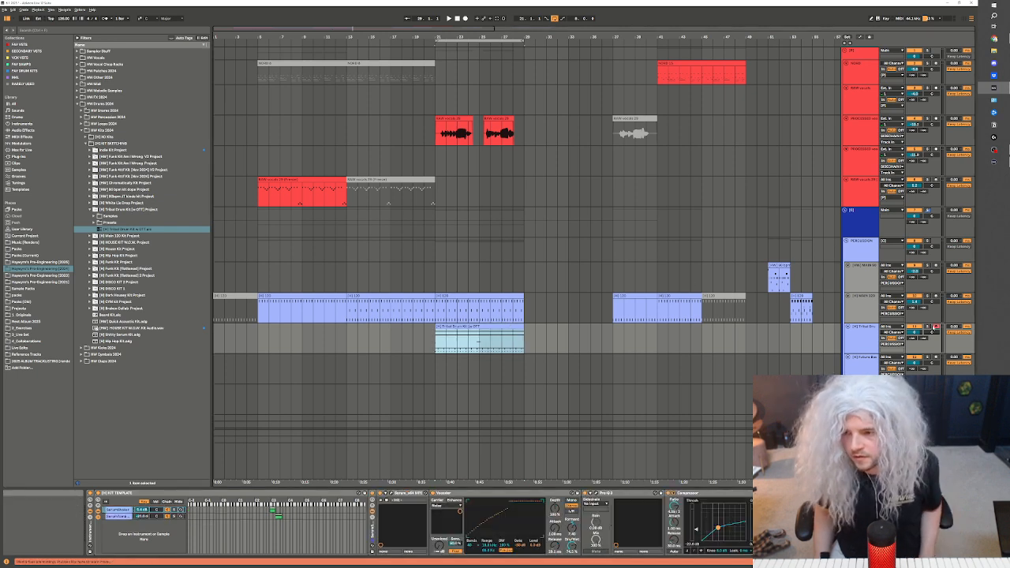
# Solo the tribal kit and audition its two remaining Serum chains, checking the second chain's Serum settings
pyautogui.press('space')
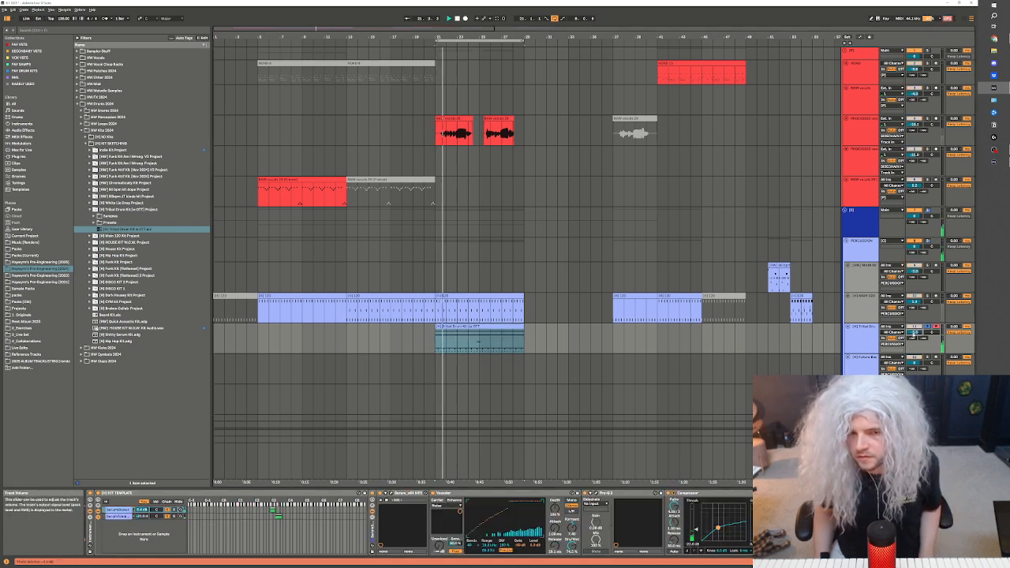
pyautogui.click(118, 516)
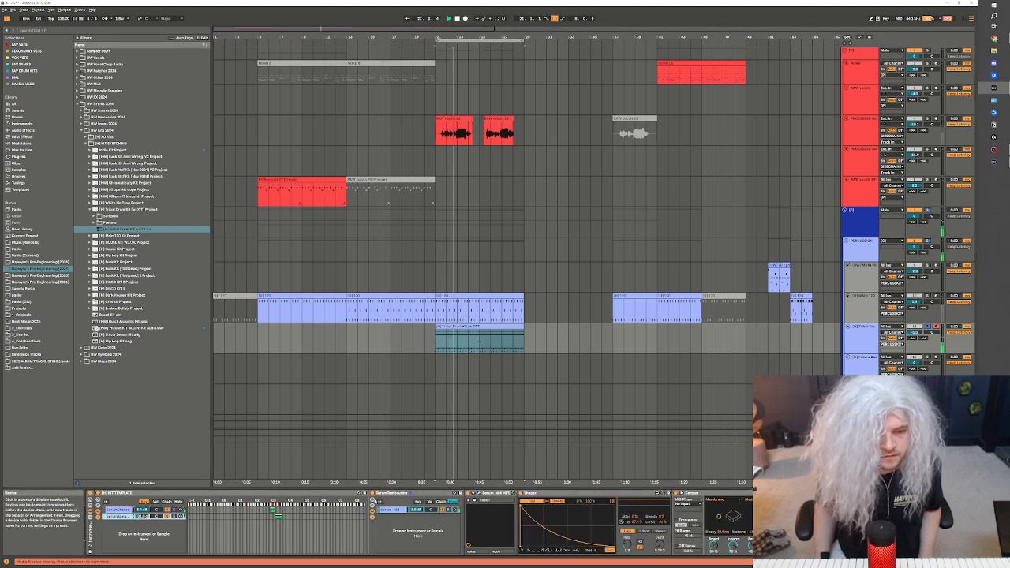
pyautogui.press('space')
pyautogui.click(478, 493)
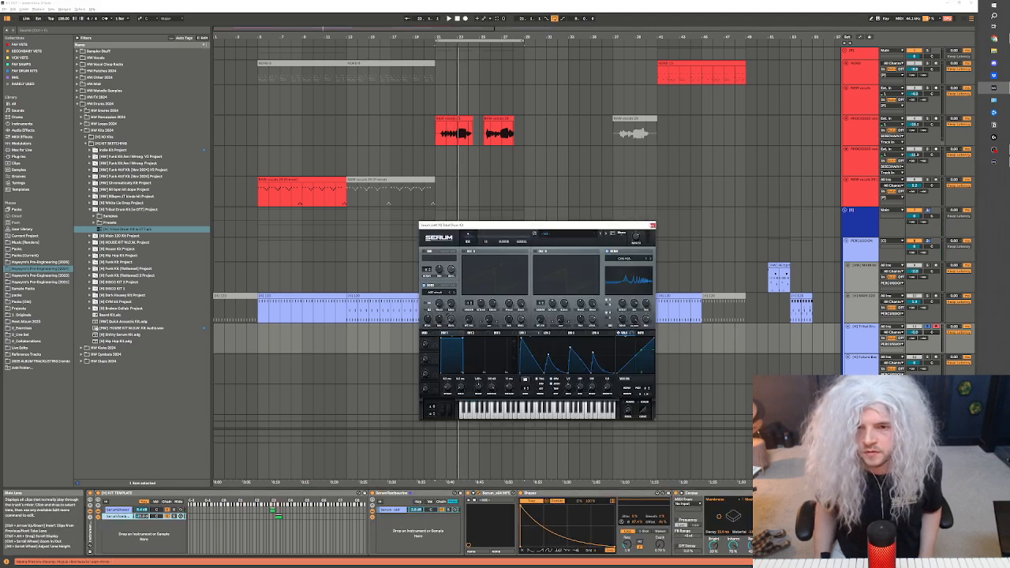
pyautogui.press('space')
pyautogui.click(652, 225)
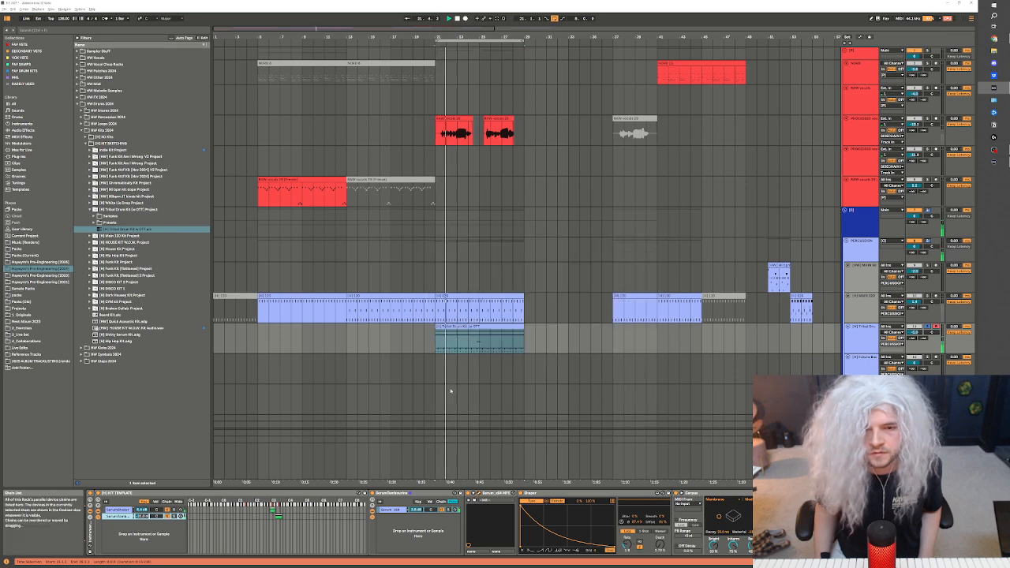
pyautogui.click(175, 510)
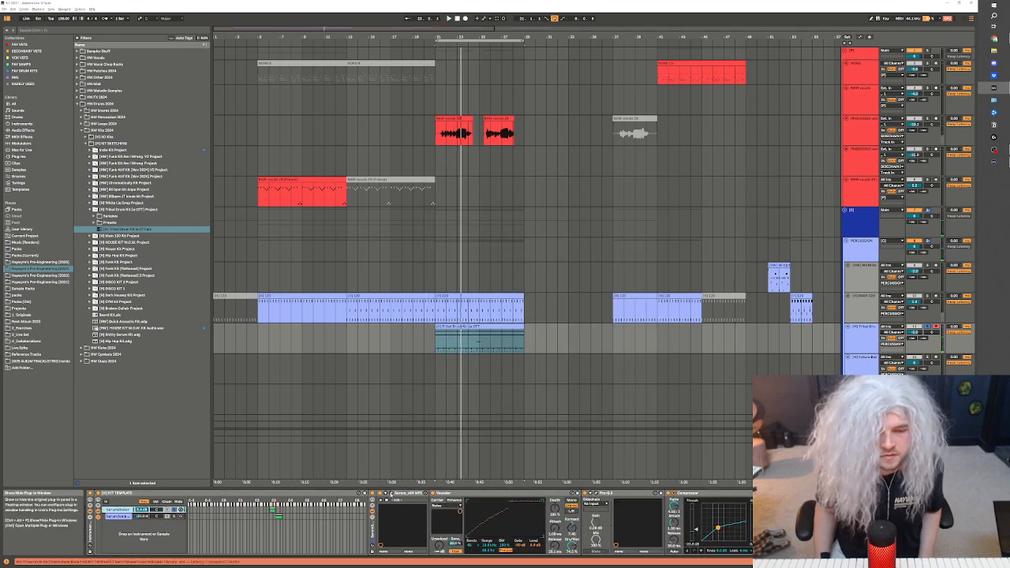
pyautogui.press('space')
# Move the tribal drum clip to bars 13 to 21, unsolo its track and adjust the track volume during playback
pyautogui.moveTo(479, 332); pyautogui.dragTo(389, 332)
pyautogui.click(928, 326)
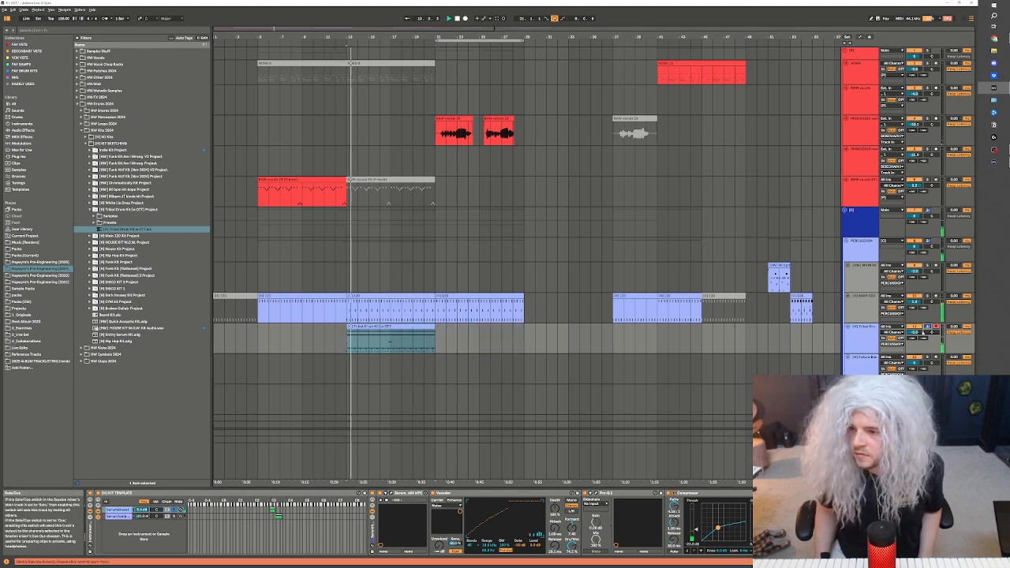
pyautogui.moveTo(916, 332)
pyautogui.mouseDown()
pyautogui.moveTo(915, 342)
pyautogui.moveTo(916, 330)
pyautogui.mouseUp()
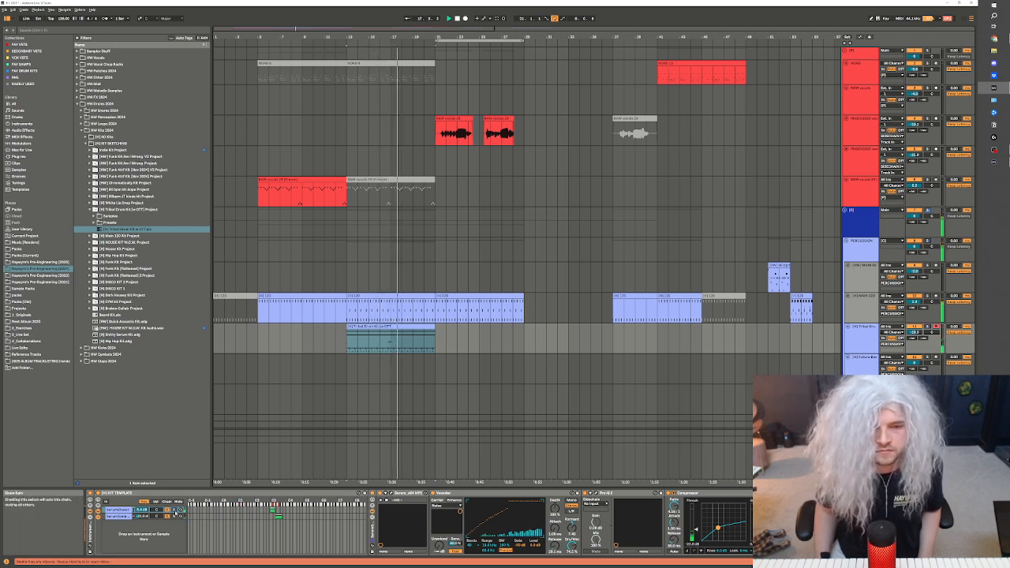
pyautogui.press('space')
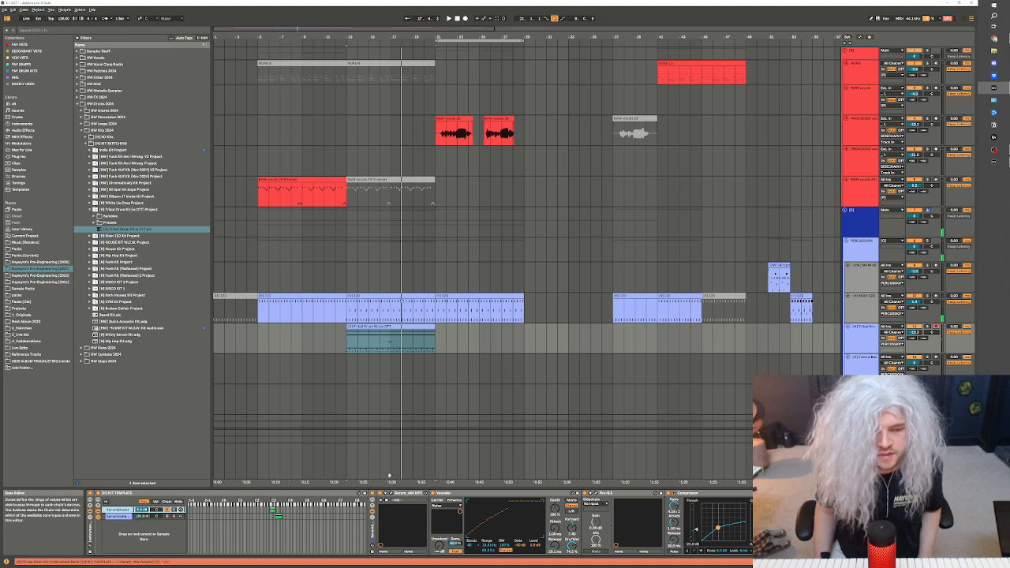
# Freeze the tribal drum kit track and fine-tune its volume while playing back from bar 13
pyautogui.click(431, 345)
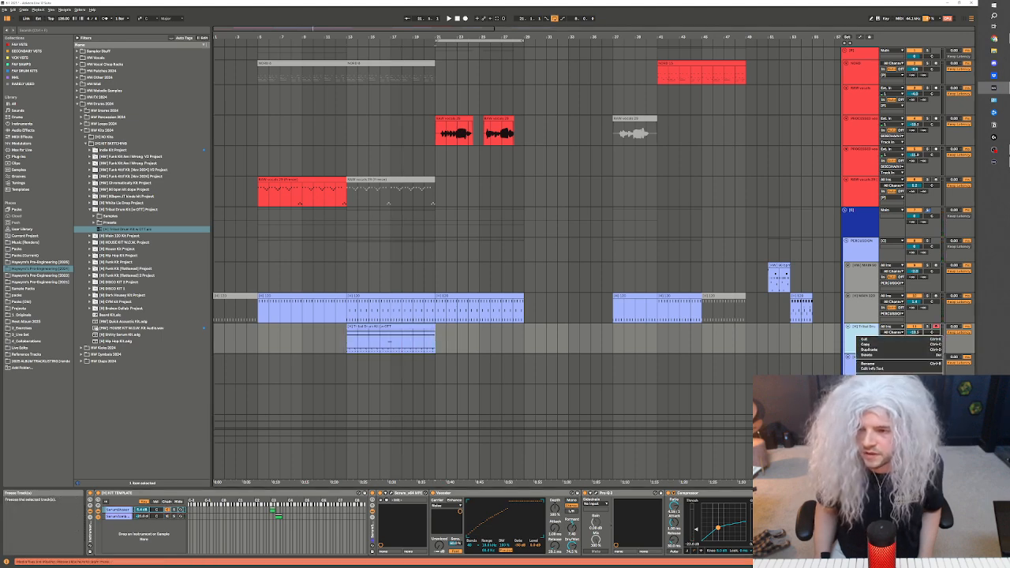
pyautogui.click(875, 398)
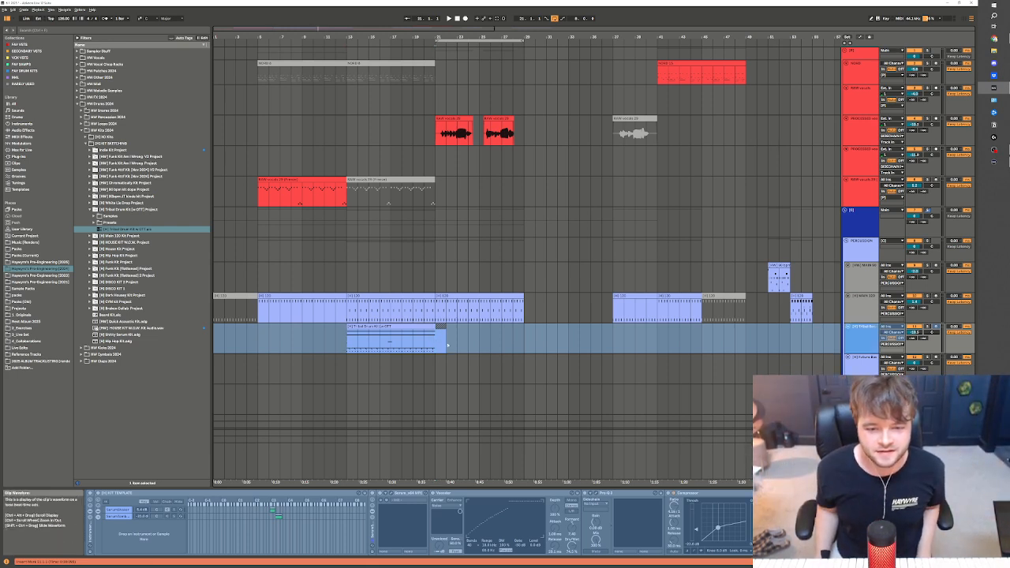
pyautogui.moveTo(447, 344); pyautogui.dragTo(498, 339)
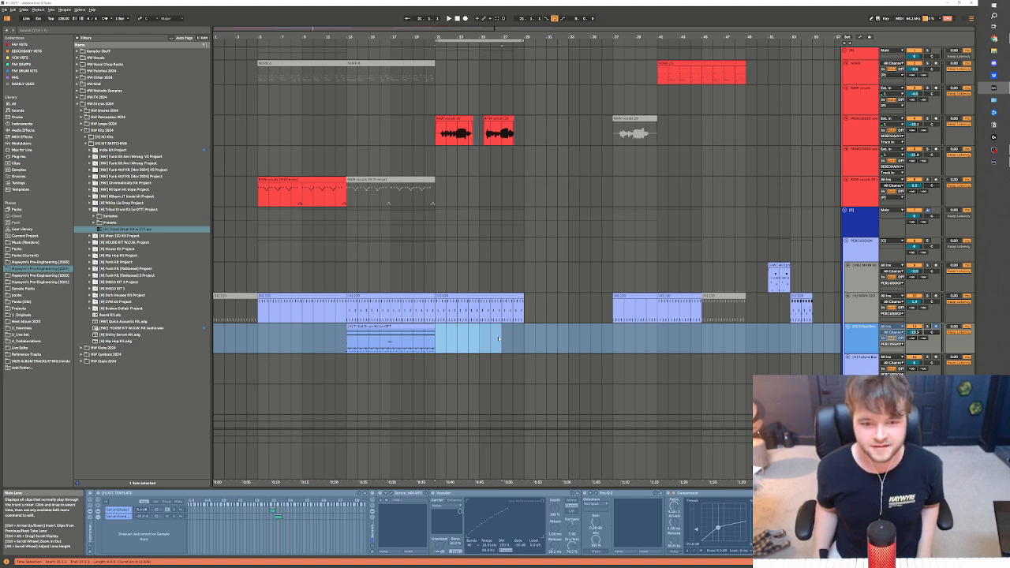
pyautogui.click(353, 326)
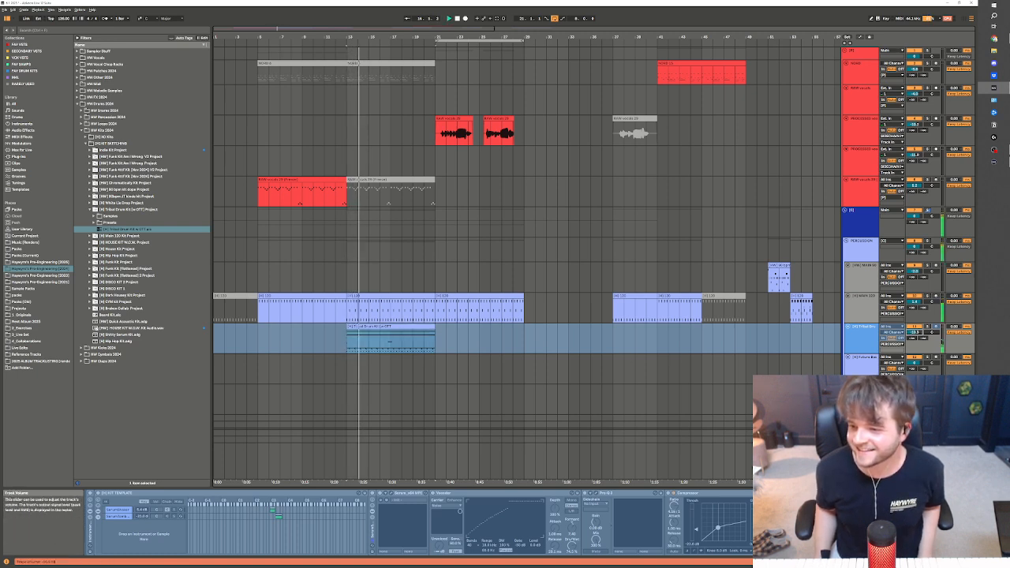
pyautogui.moveTo(913, 332); pyautogui.dragTo(913, 337)
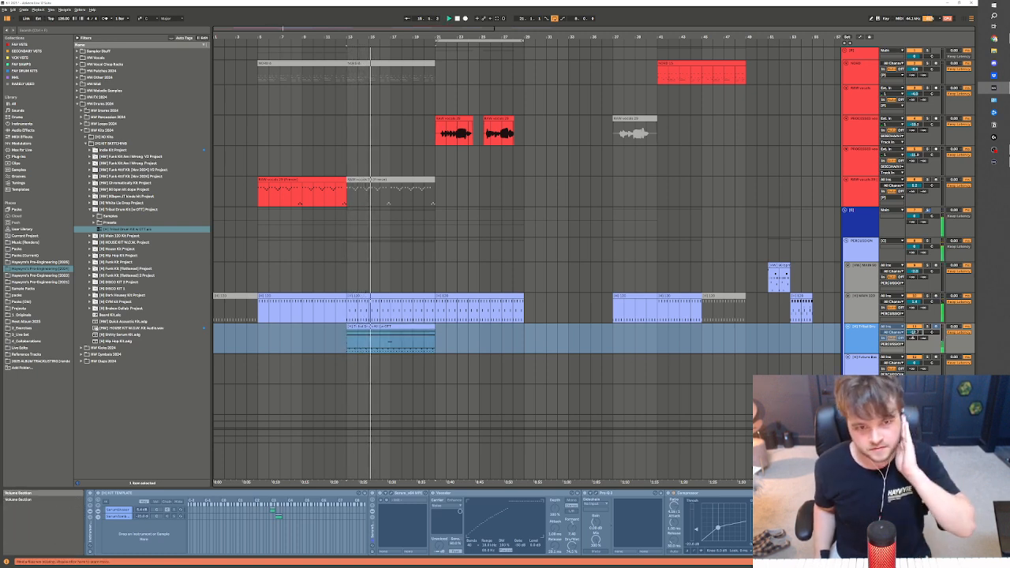
# Reactivate the muted vocal MIDI clip across bars 13 to 21 and split off the main drums' last bar before bar 21
pyautogui.click(389, 189)
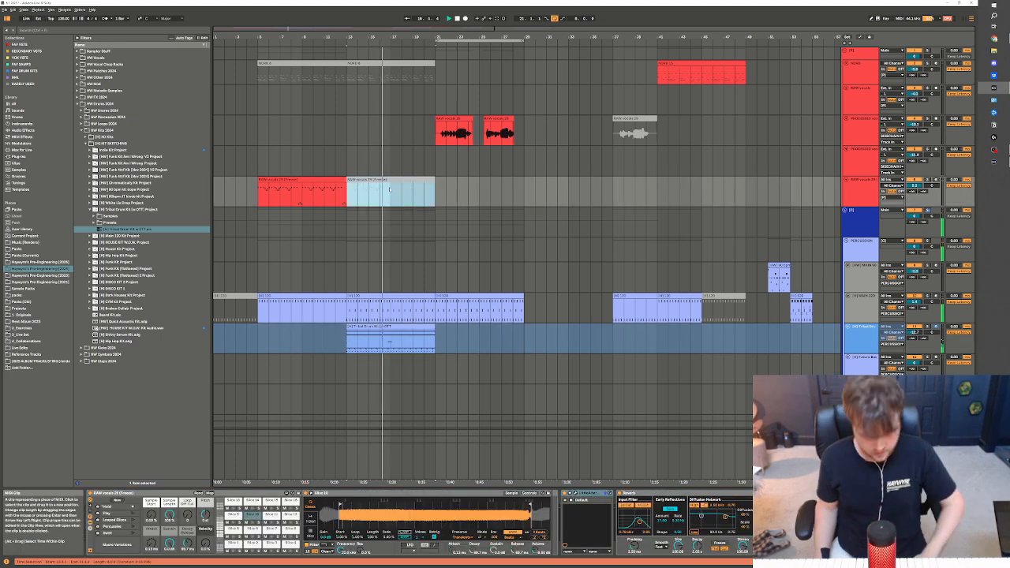
pyautogui.press('0')
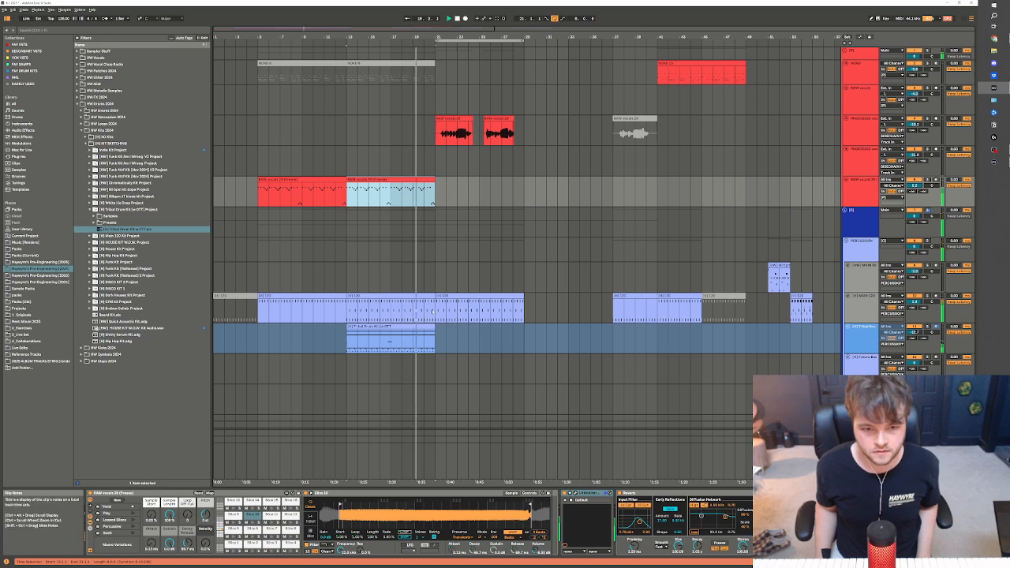
pyautogui.click(431, 311)
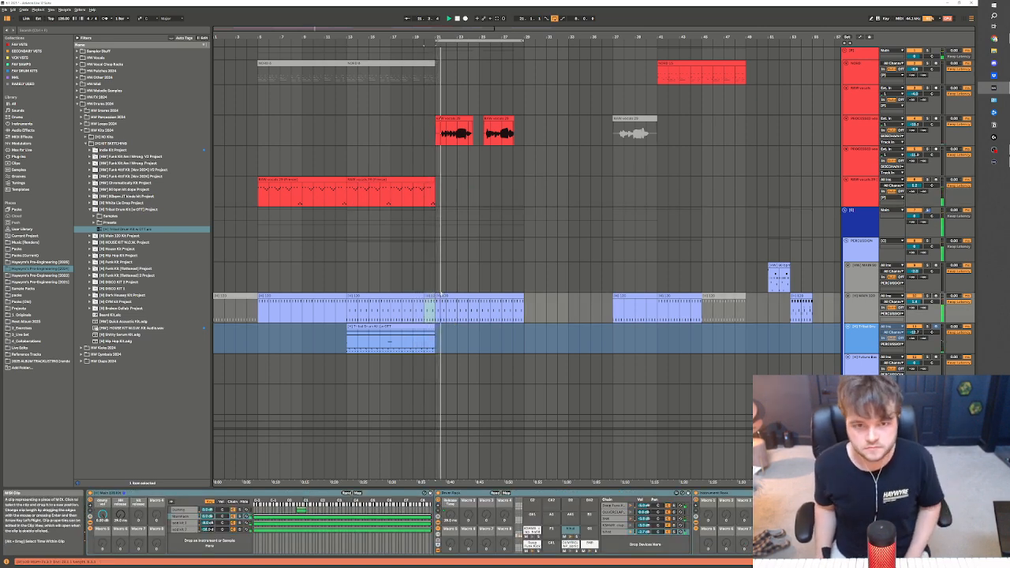
# Duplicate the frozen tribal drum clip into bars 21 to 29 and readjust its track volume during playback
pyautogui.scroll(-1, 441, 295)
pyautogui.click(439, 305)
pyautogui.click(427, 299)
pyautogui.hotkey('ctrl', 'd')
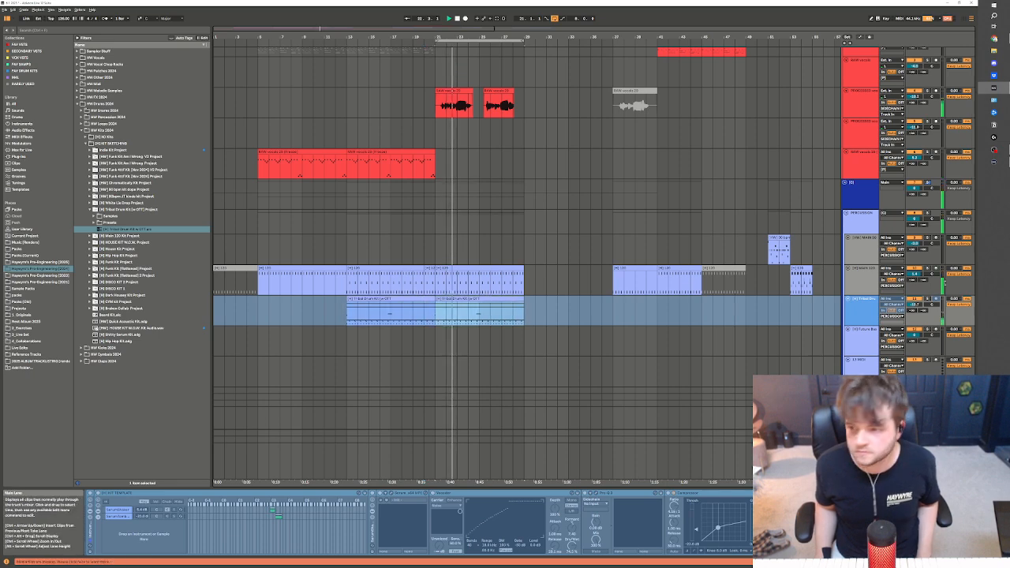
pyautogui.moveTo(913, 304); pyautogui.dragTo(914, 310)
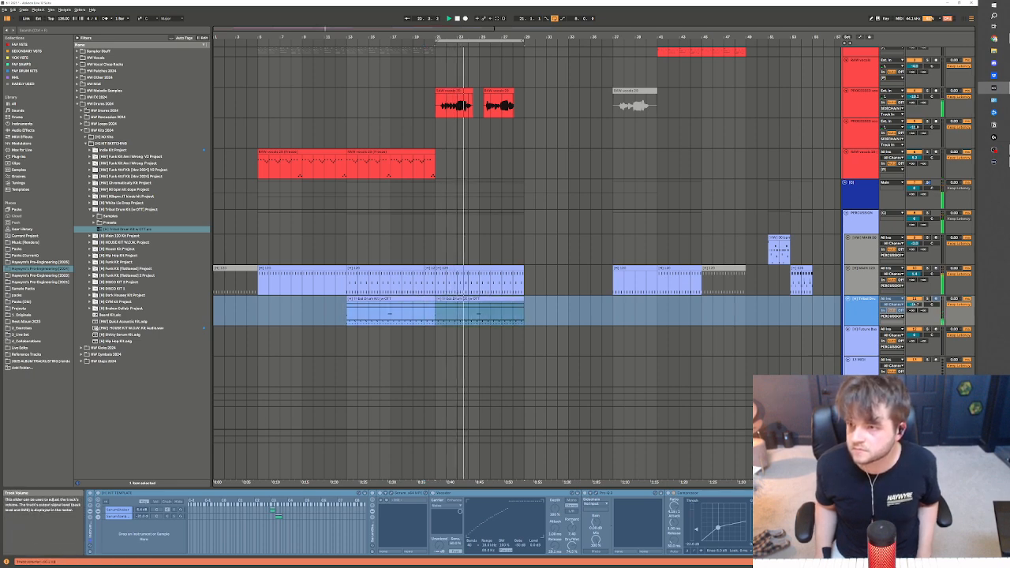
# Freeze the processed vocals track that holds the two vocal clips between bars 21 and 29
pyautogui.scroll(-1, 589, 289)
pyautogui.moveTo(524, 94); pyautogui.dragTo(441, 71)
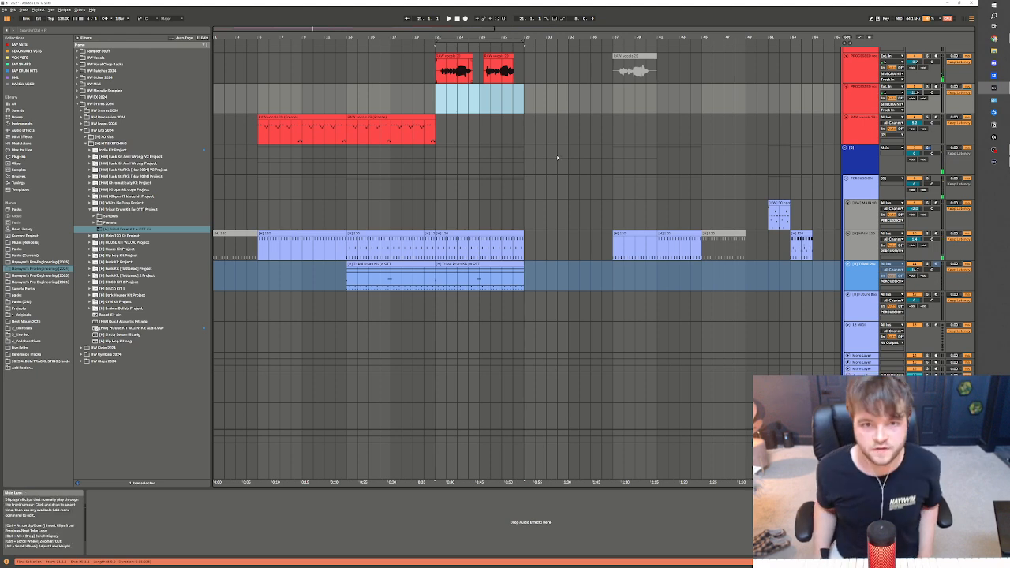
pyautogui.scroll(2, 542, 142)
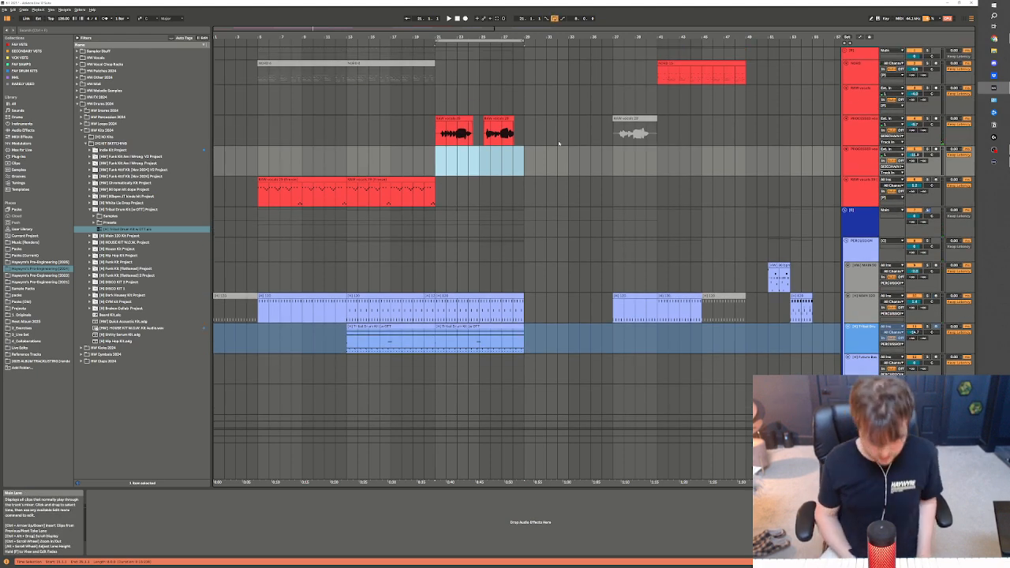
pyautogui.rightClick(849, 133)
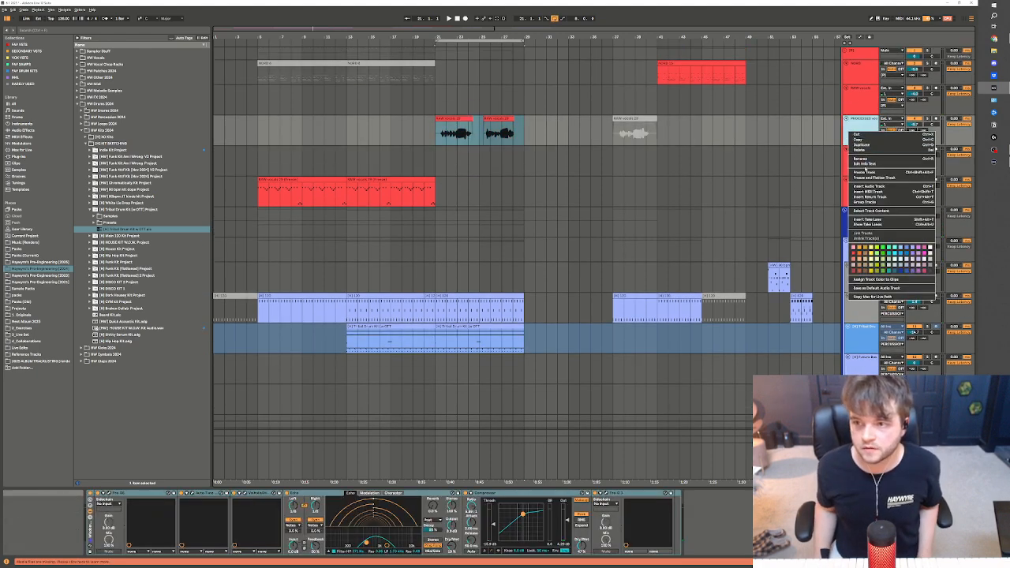
pyautogui.click(866, 172)
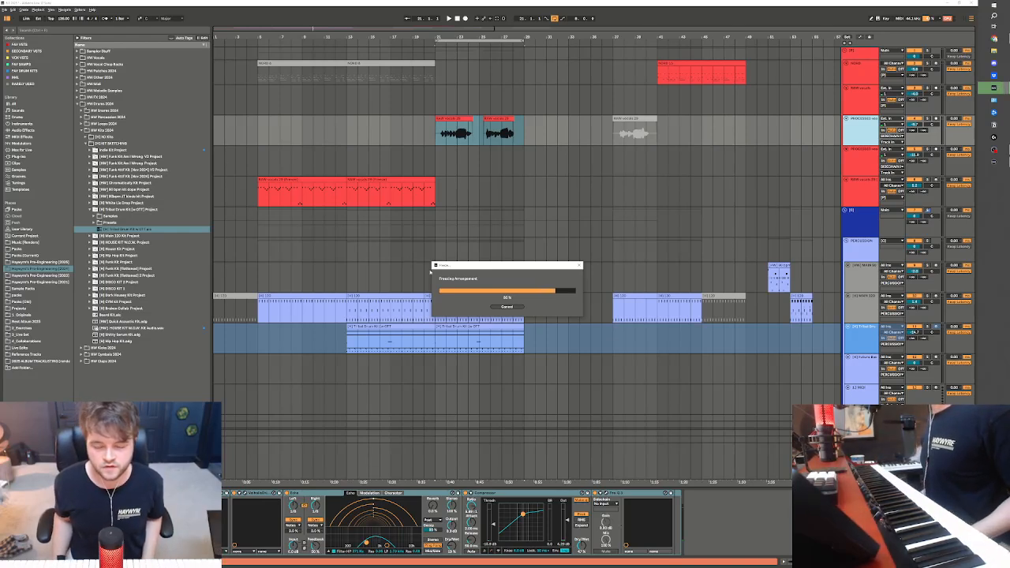
pyautogui.moveTo(472, 264); pyautogui.dragTo(453, 230)
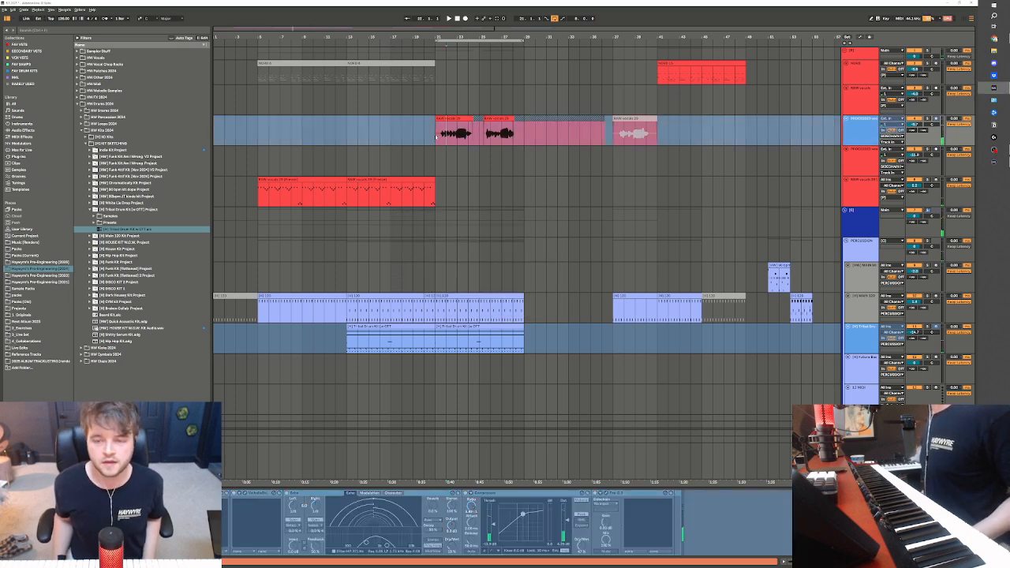
# Try deleting the frozen vocal material and tail from bars 29 to 41, and undo the deletion
pyautogui.moveTo(535, 135); pyautogui.dragTo(651, 136)
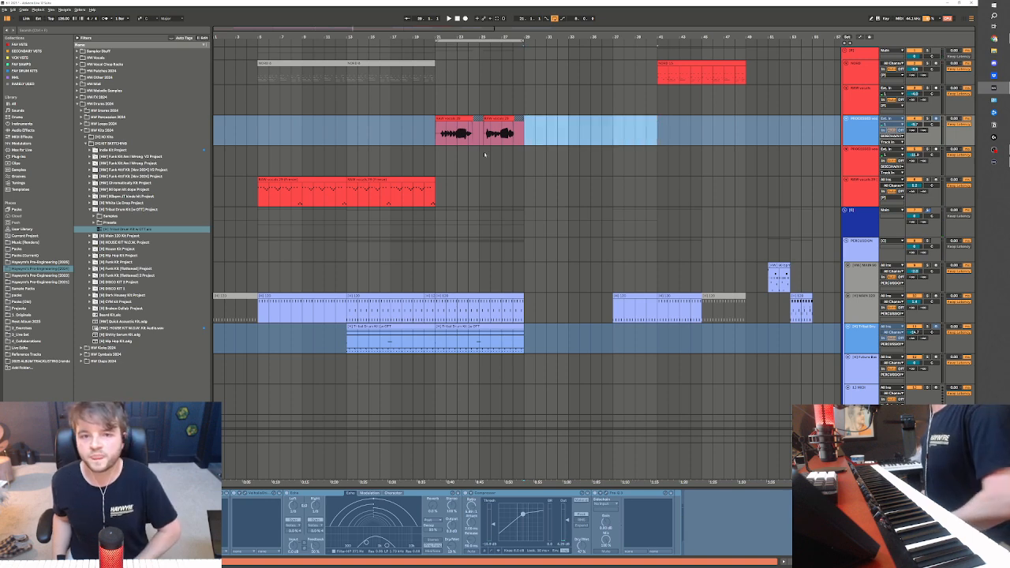
pyautogui.click(432, 134)
pyautogui.hotkey('ctrl', 'z')
# Play back from bar 21, add Pro-Q 3 to the Serum track holding the clips, and pull a midrange EQ band down
pyautogui.click(441, 139)
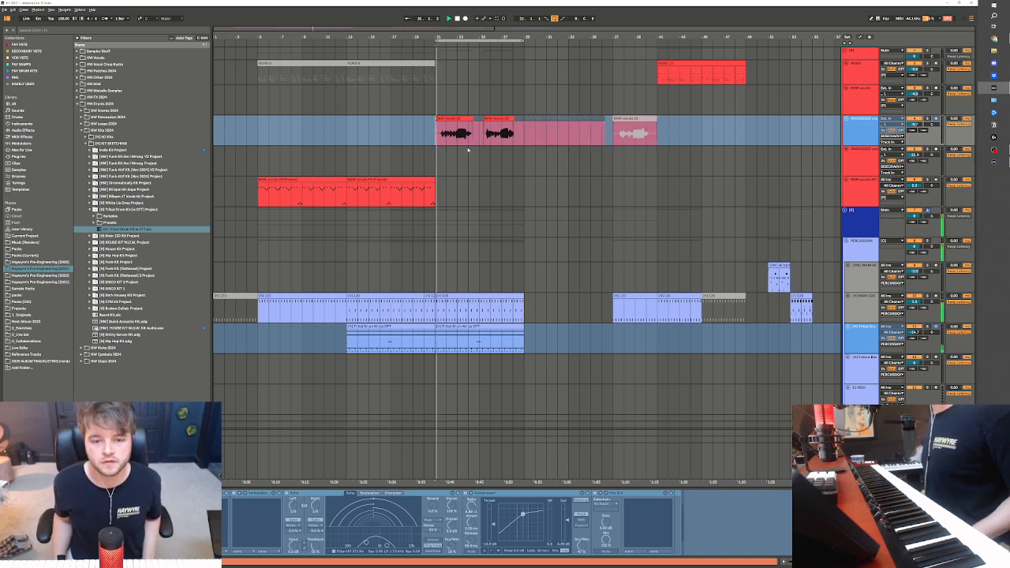
pyautogui.click(861, 452)
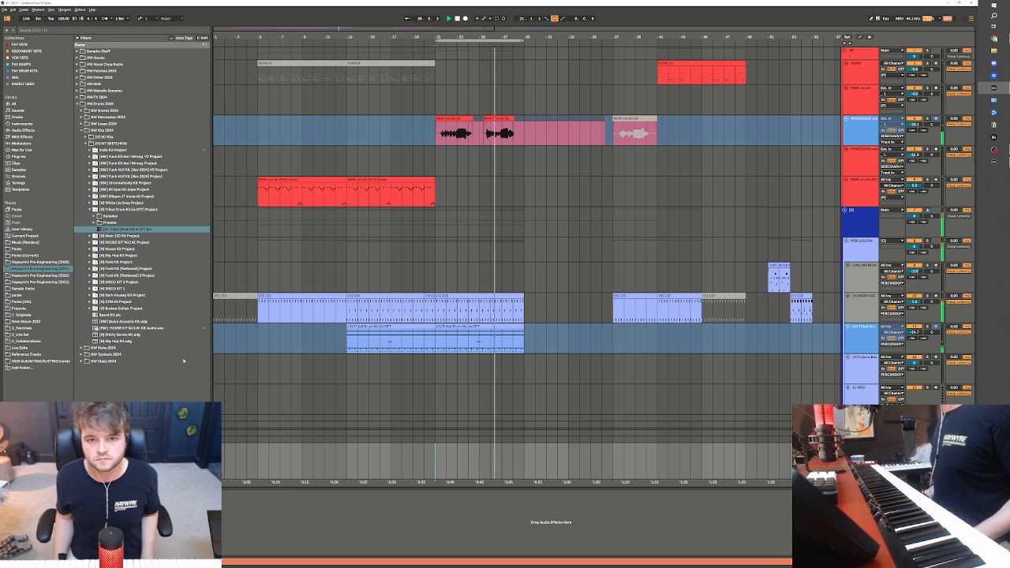
pyautogui.scroll(-8, 482, 400)
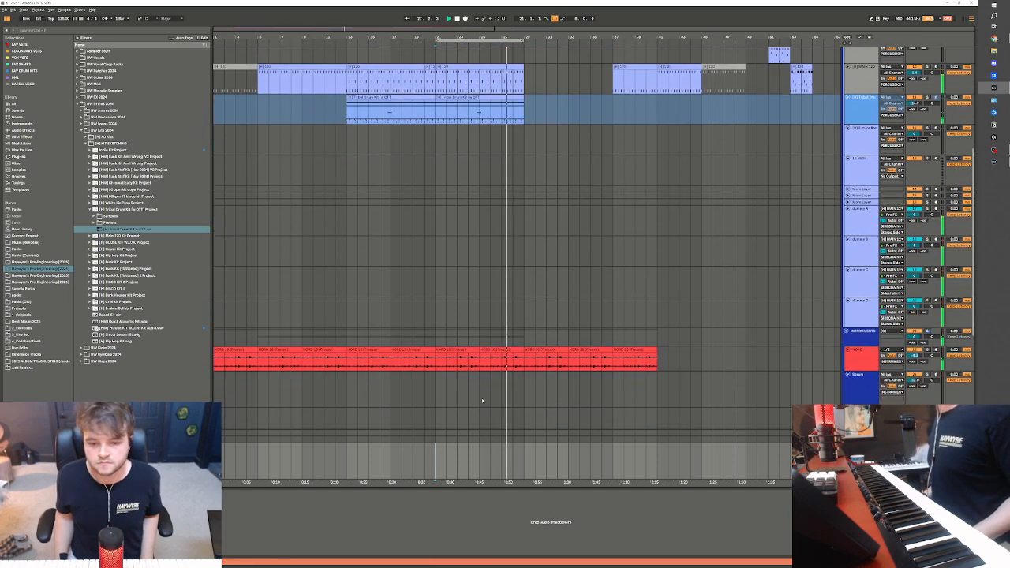
pyautogui.scroll(-4, 482, 401)
pyautogui.click(444, 387)
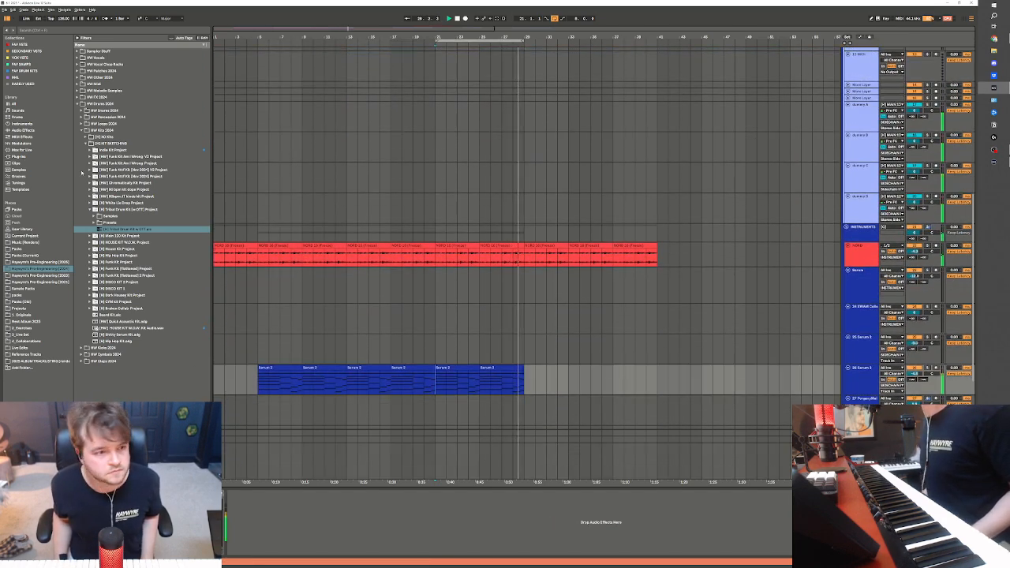
pyautogui.click(22, 45)
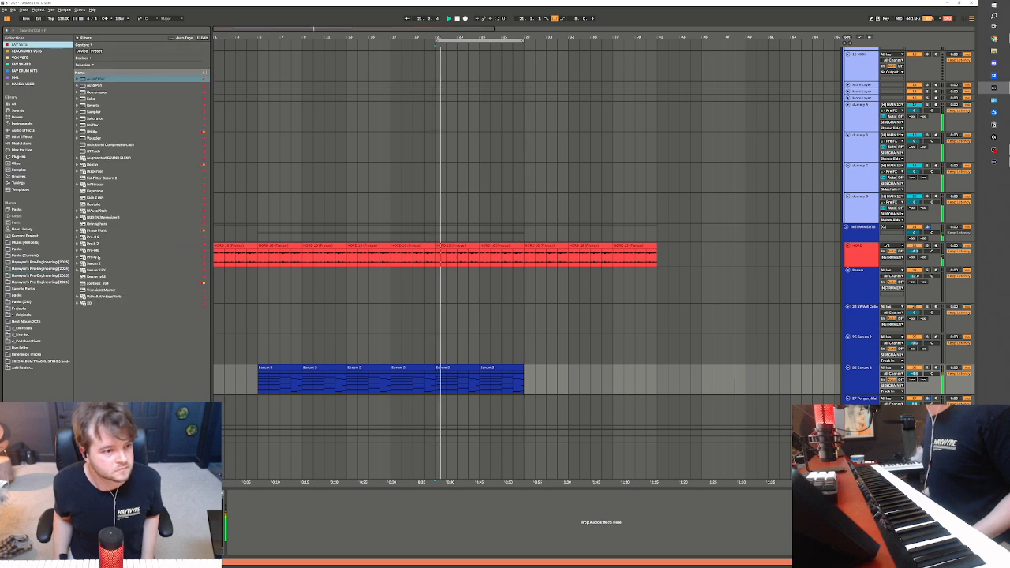
pyautogui.click(97, 257)
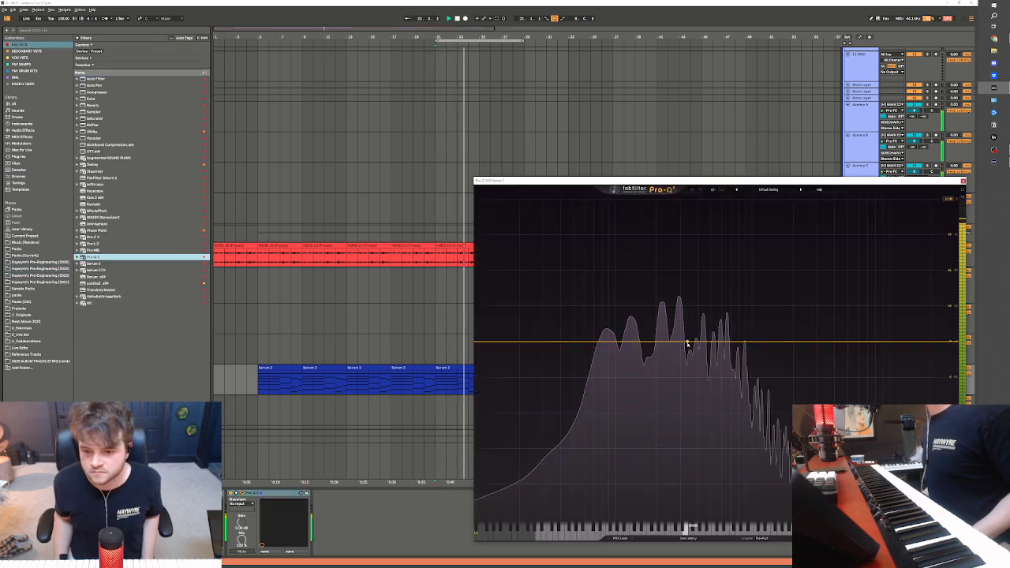
pyautogui.moveTo(683, 342); pyautogui.dragTo(694, 401)
pyautogui.press('Escape')
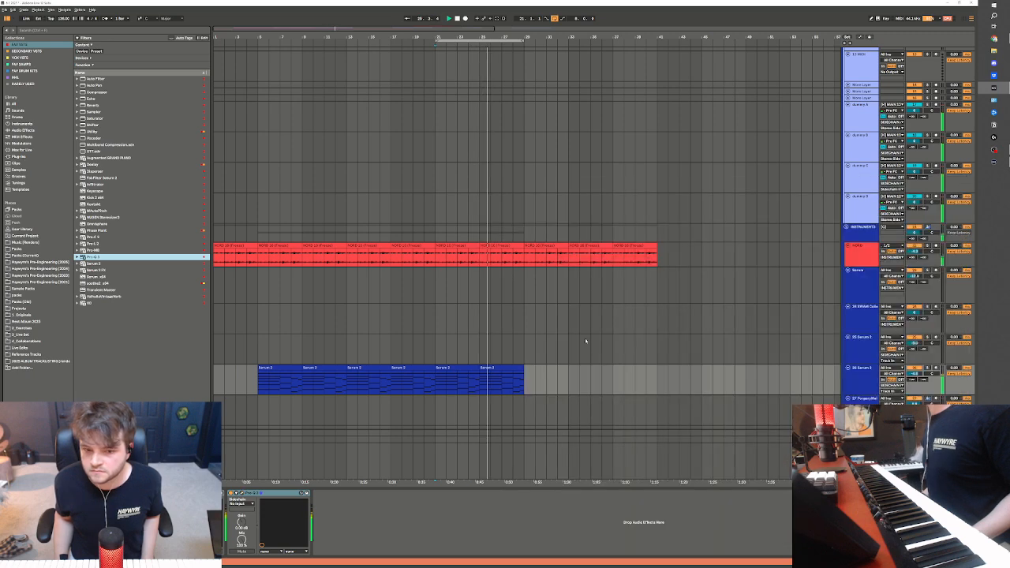
# Duplicate the Serum clips from bars 21 to 29 into bars 29 to 37 and place the playback start at bar 29
pyautogui.scroll(-2, 556, 345)
pyautogui.scroll(-1, 544, 345)
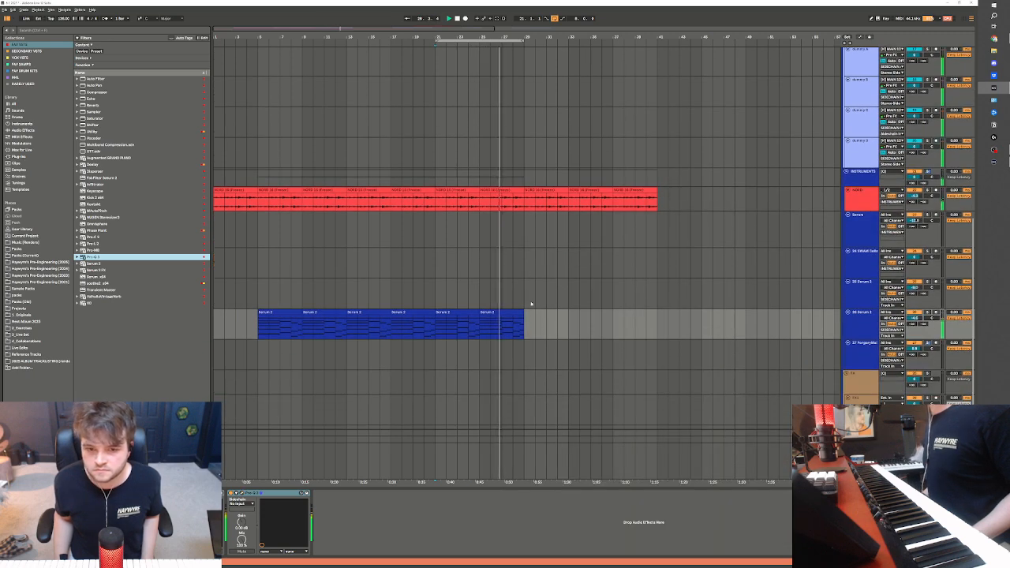
pyautogui.click(490, 312)
pyautogui.keyDown('shift'); pyautogui.click(457, 311); pyautogui.keyUp('shift')
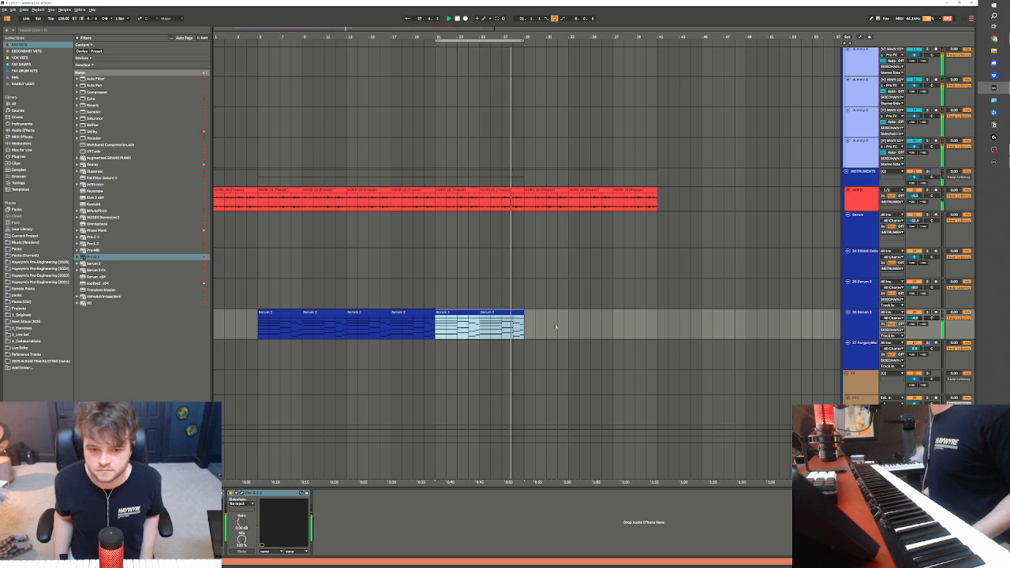
pyautogui.hotkey('ctrl', 'd')
pyautogui.click(524, 333)
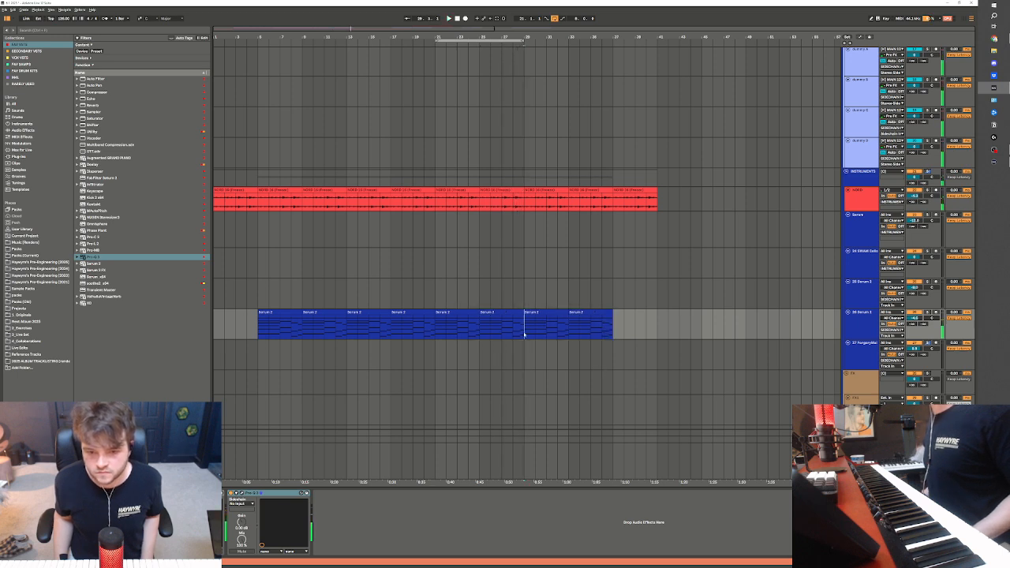
# Arm the synth track below the Serum clips for live playing and deactivate the duplicated Serum clips across bars 29 to 37
pyautogui.click(936, 344)
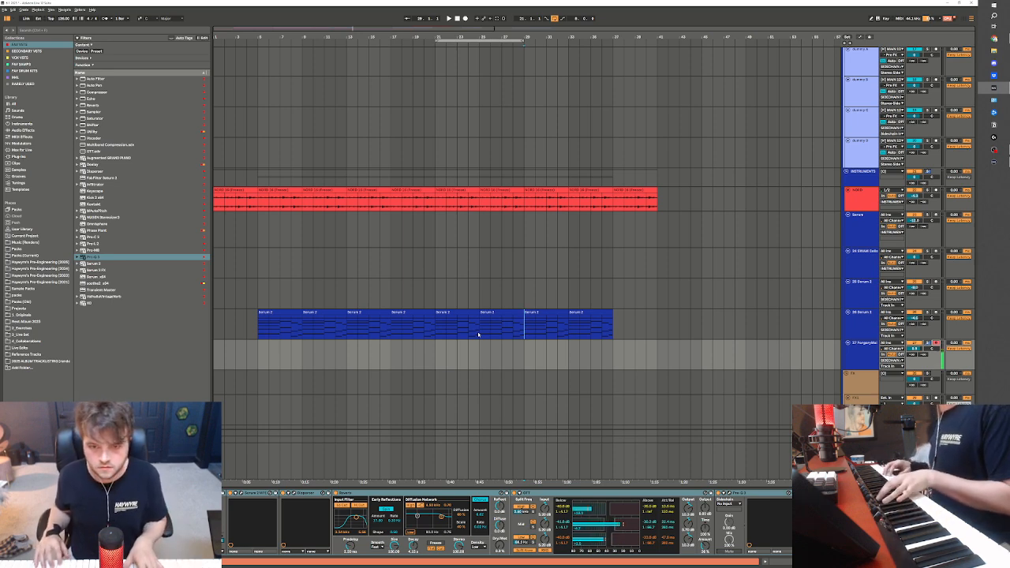
pyautogui.press('space')
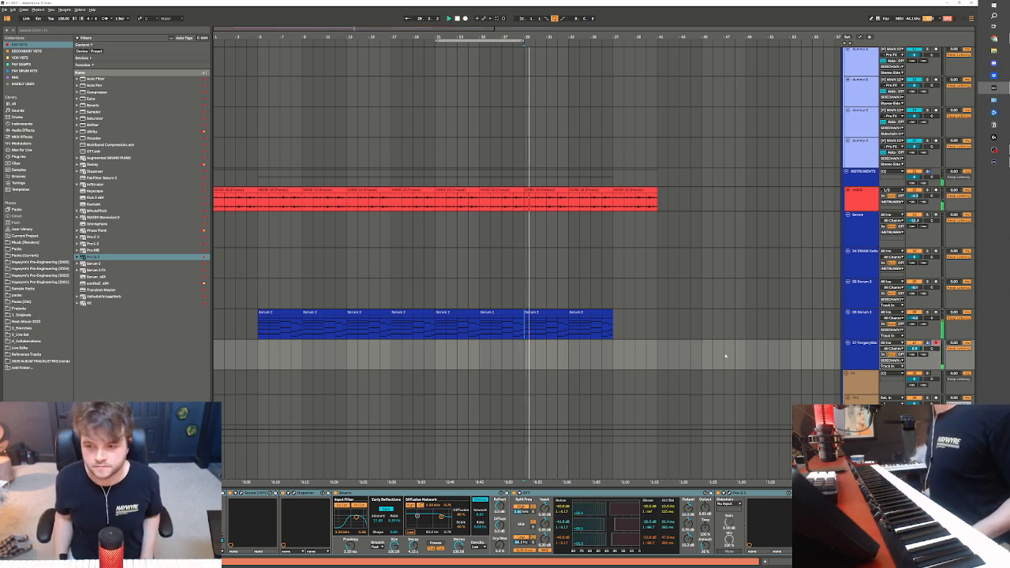
pyautogui.moveTo(524, 325); pyautogui.dragTo(614, 325)
pyautogui.press('space')
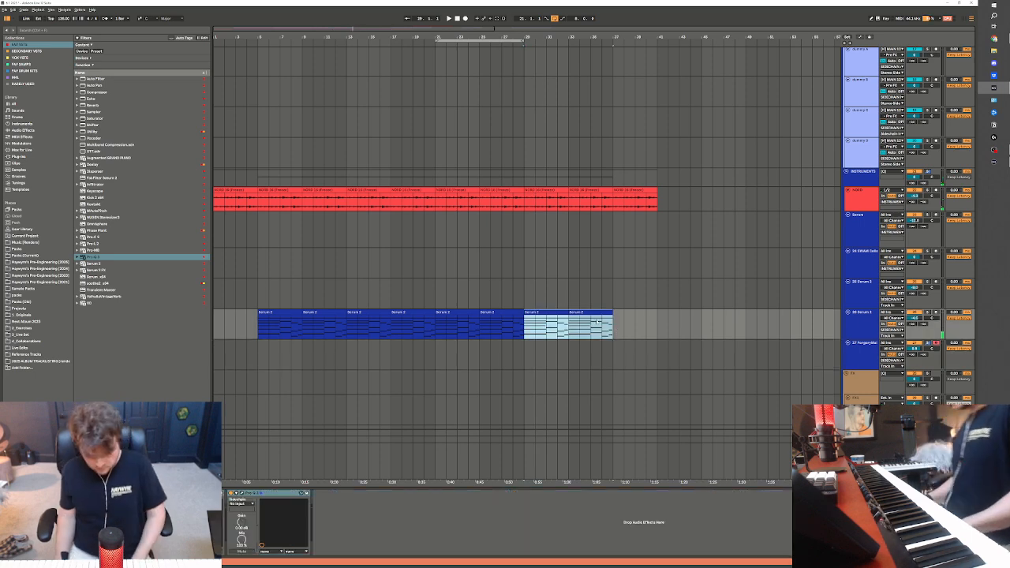
pyautogui.scroll(3, 547, 281)
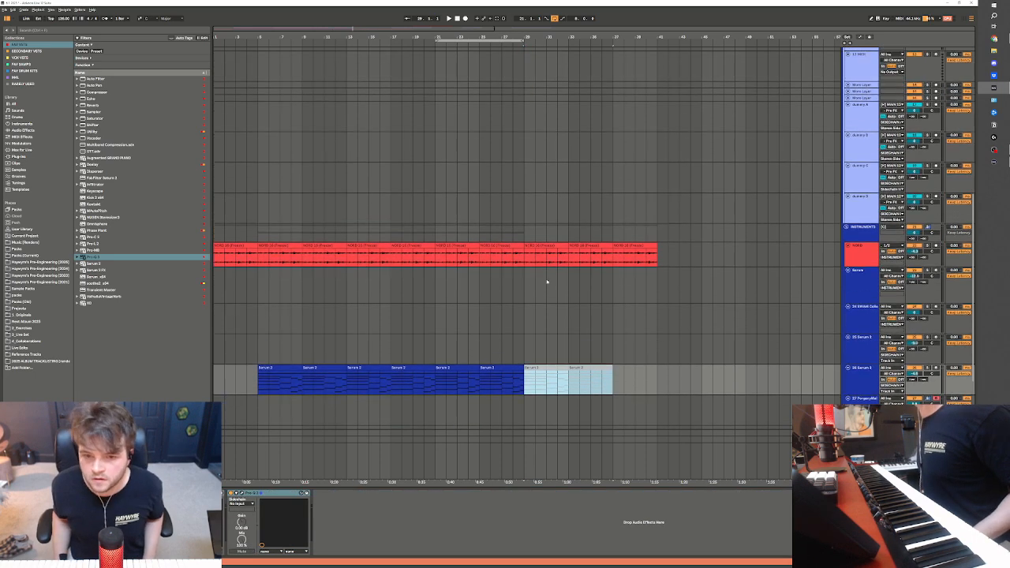
# Duplicate the main and tribal drum clips from bars 21 to 29 into bars 29 to 37 and loop that new section during playback
pyautogui.click(525, 255)
pyautogui.scroll(1, 526, 255)
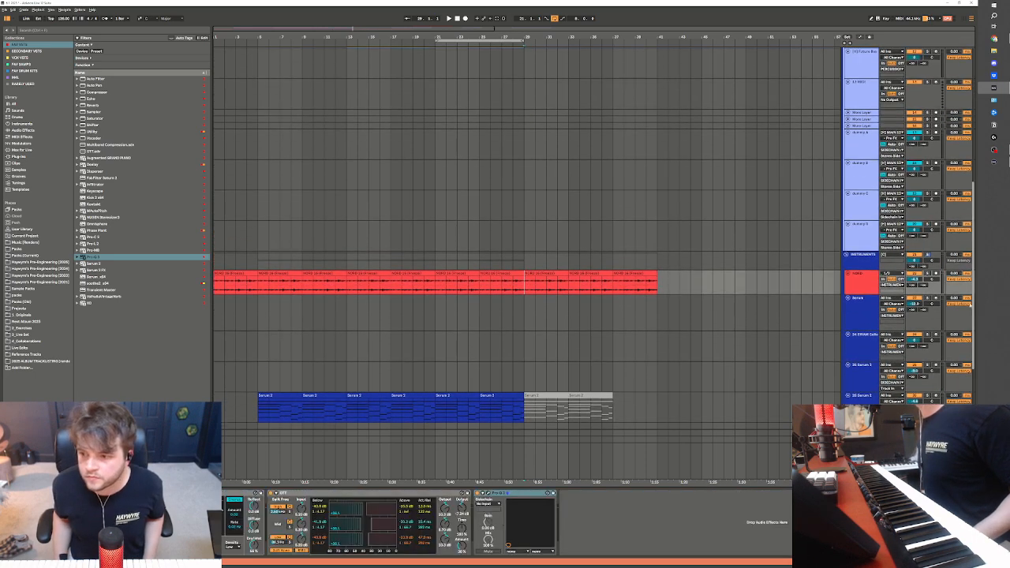
pyautogui.scroll(5, 770, 154)
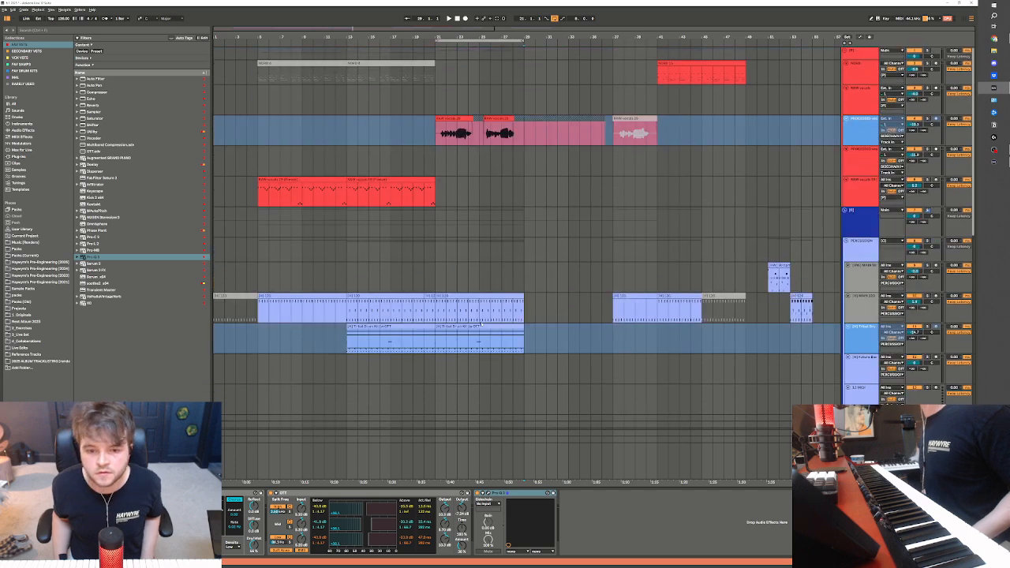
pyautogui.moveTo(434, 311); pyautogui.dragTo(525, 341)
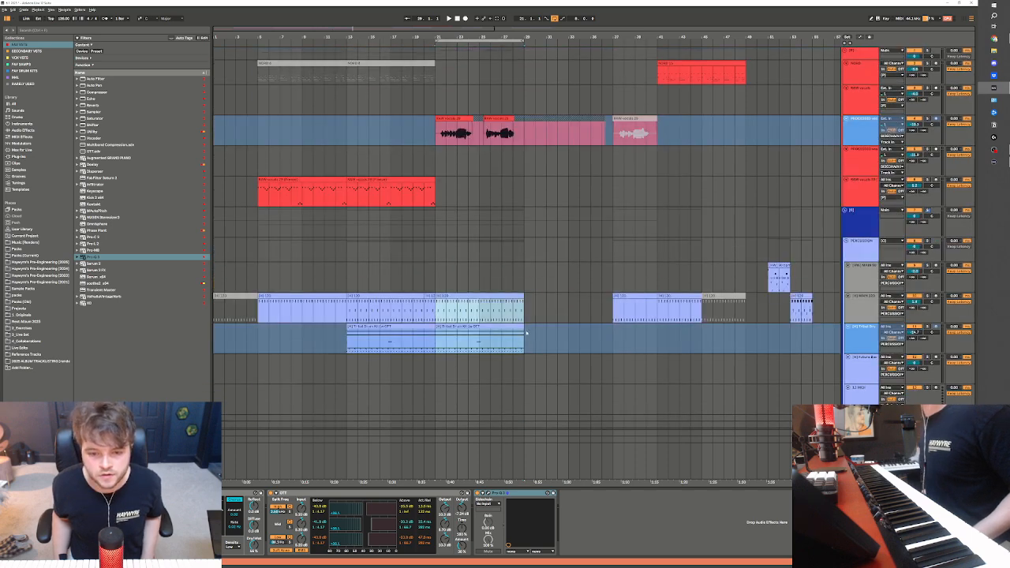
pyautogui.hotkey('ctrl', 'd')
pyautogui.press('space')
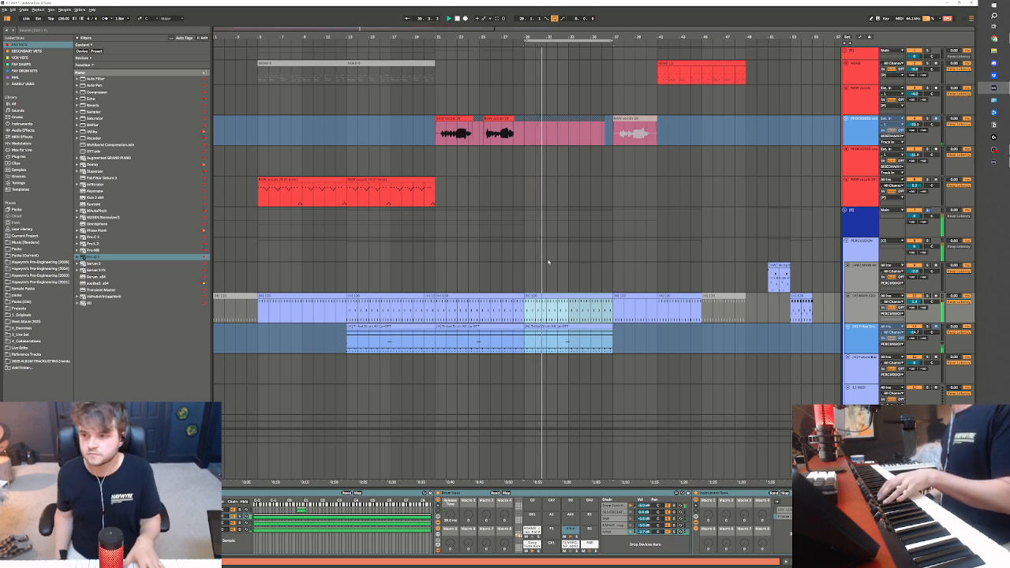
pyautogui.scroll(-8, 746, 265)
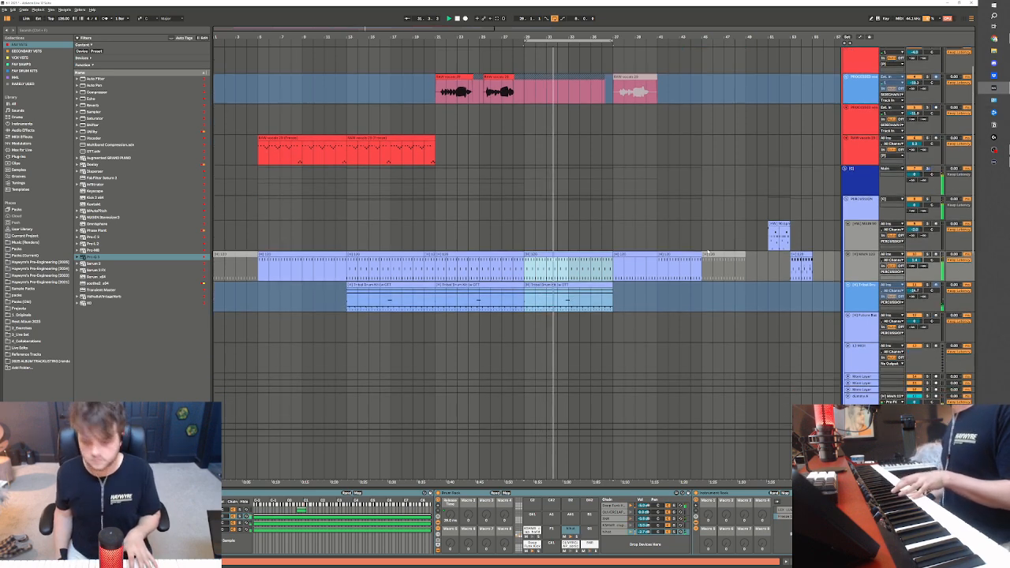
# Open the Serum 2 editor on the armed synth track below the Serum clips and move its window clear
pyautogui.scroll(-3, 526, 262)
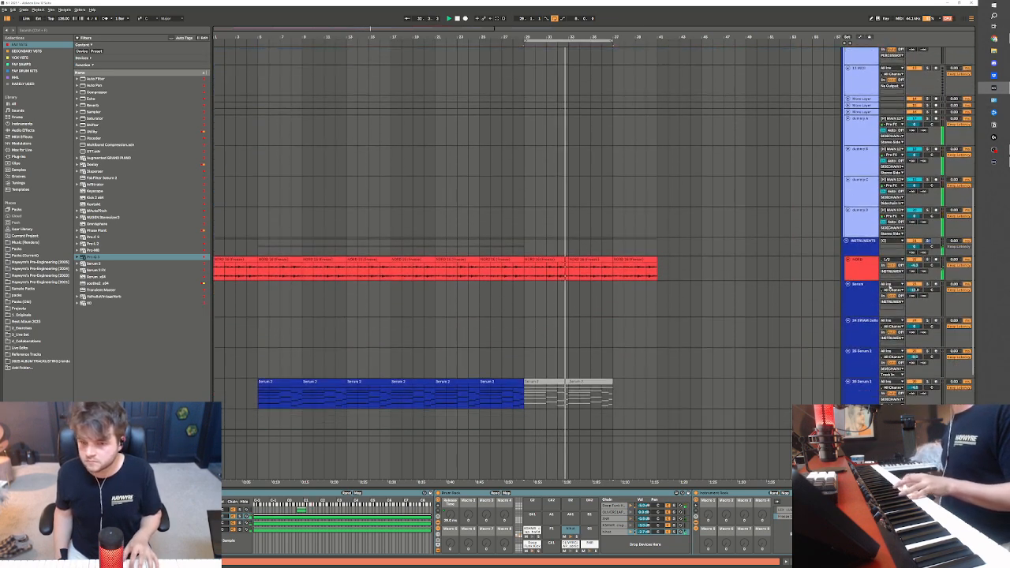
pyautogui.scroll(-3, 818, 276)
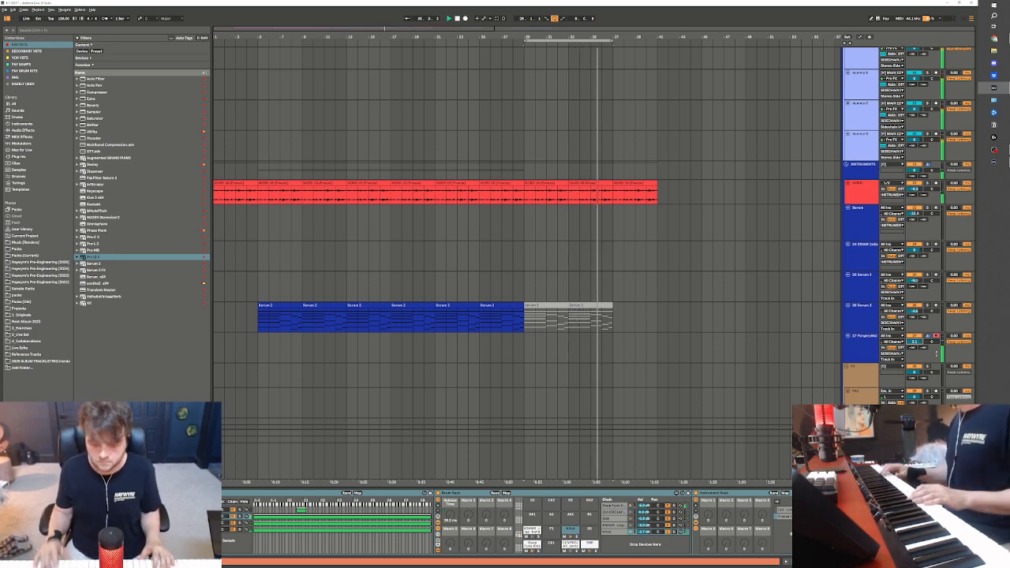
pyautogui.click(864, 355)
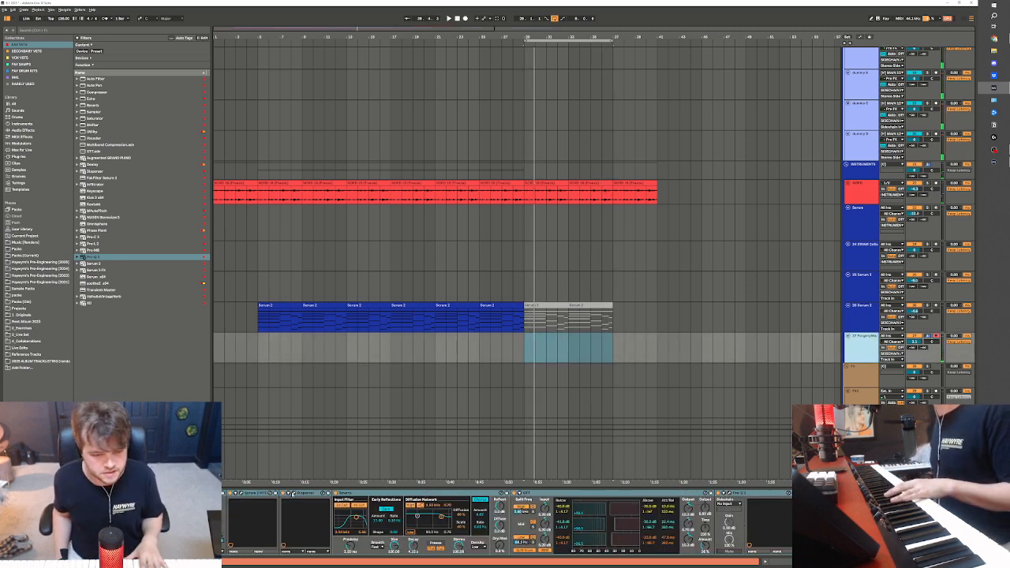
pyautogui.click(292, 494)
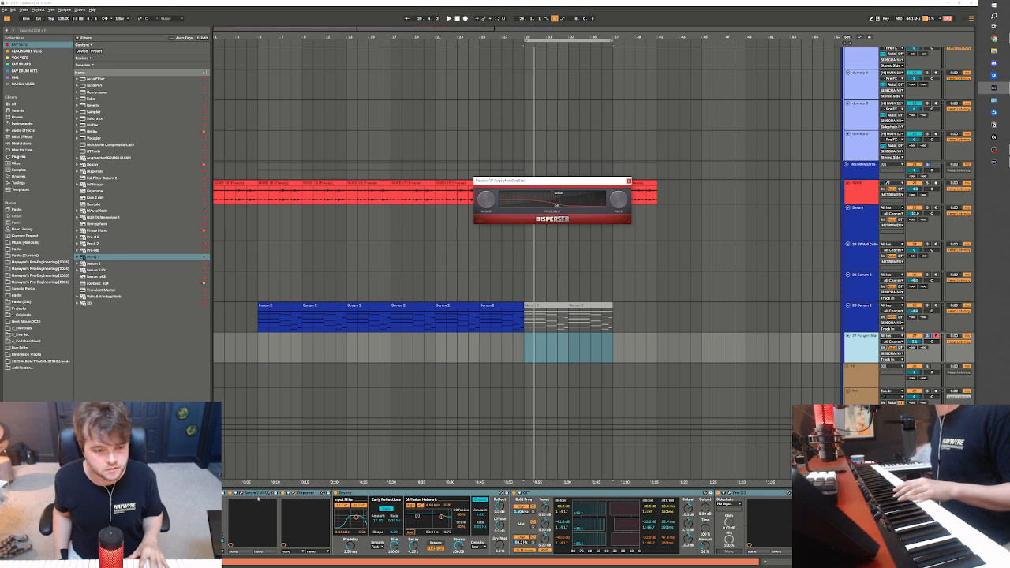
pyautogui.click(243, 494)
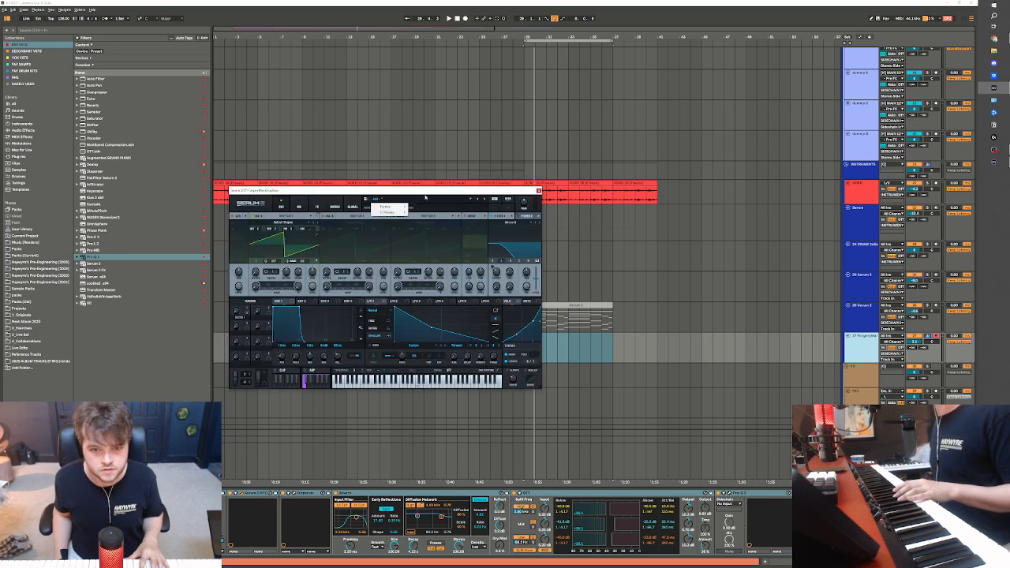
pyautogui.moveTo(425, 195); pyautogui.dragTo(537, 201)
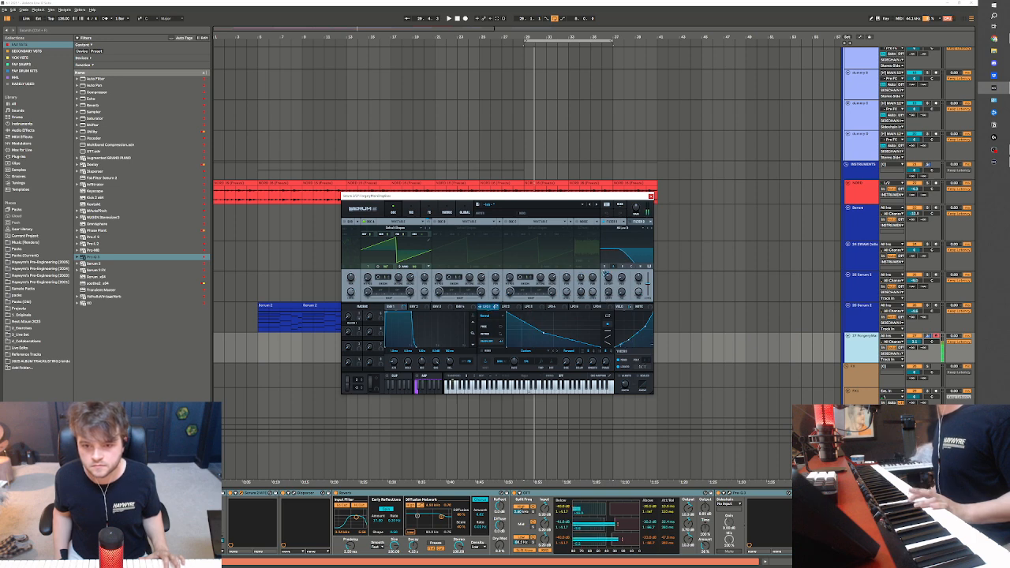
# Enable Serum's second wavetable oscillator and raise its unison voice count
pyautogui.moveTo(605, 274)
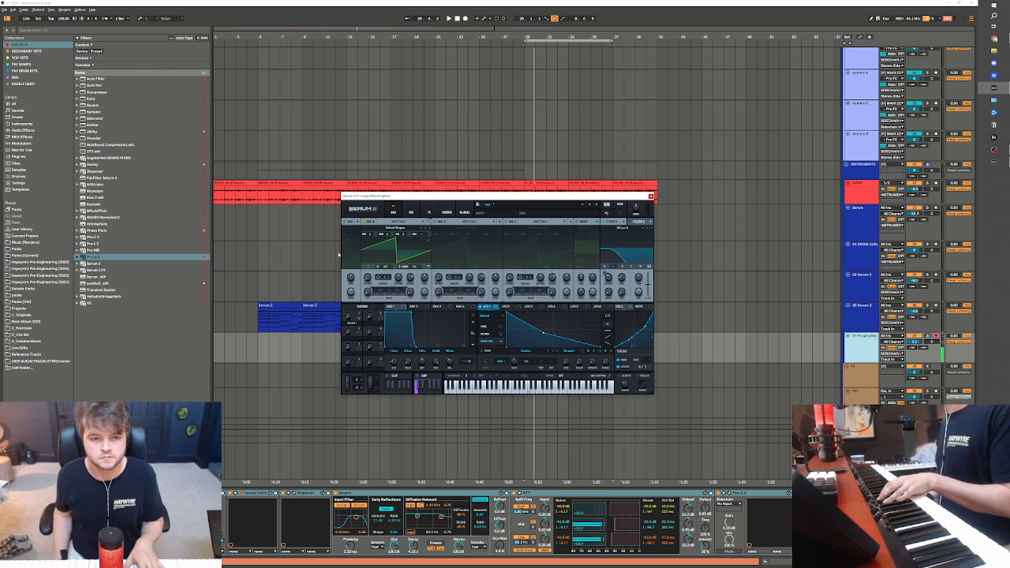
pyautogui.click(431, 223)
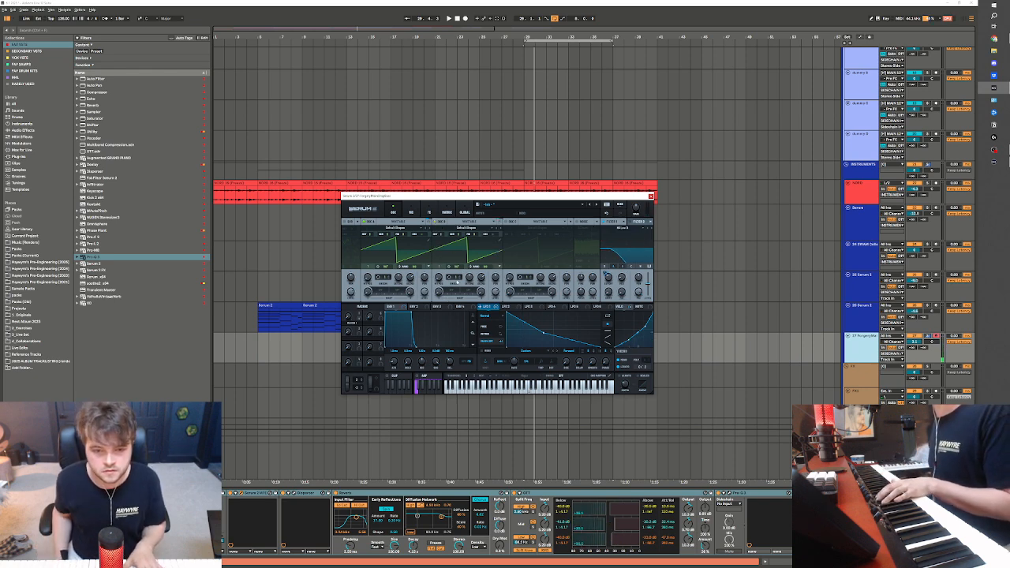
pyautogui.moveTo(457, 280); pyautogui.dragTo(461, 268)
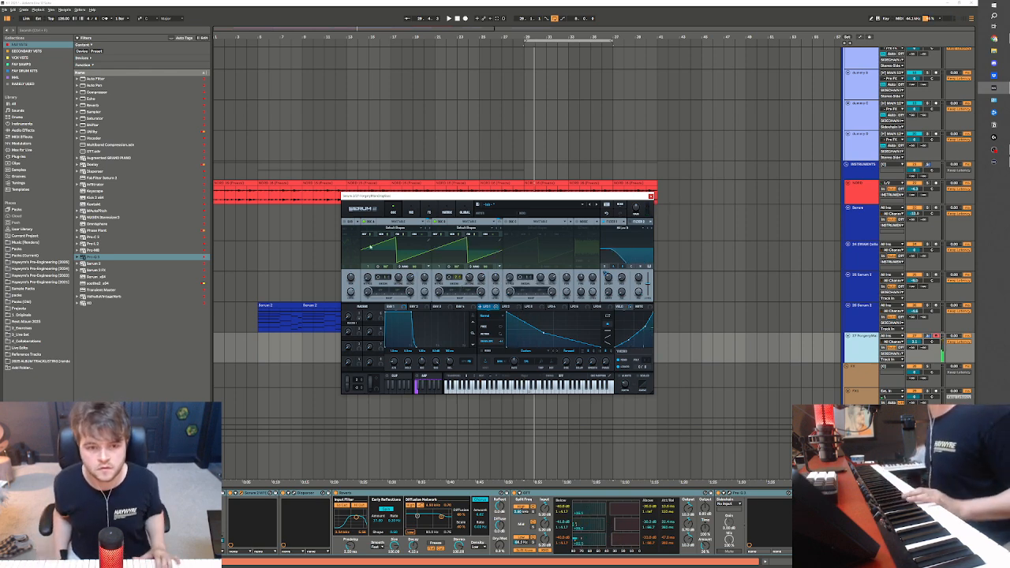
# Add a Distortion effect followed by a Reverb to Serum's main effects chain
pyautogui.click(426, 213)
pyautogui.click(346, 230)
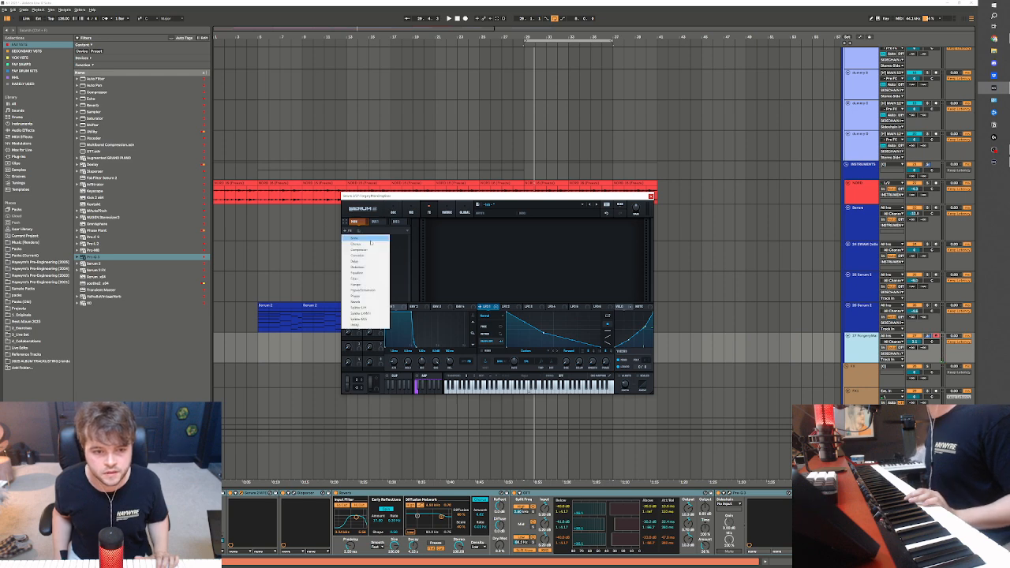
pyautogui.click(375, 266)
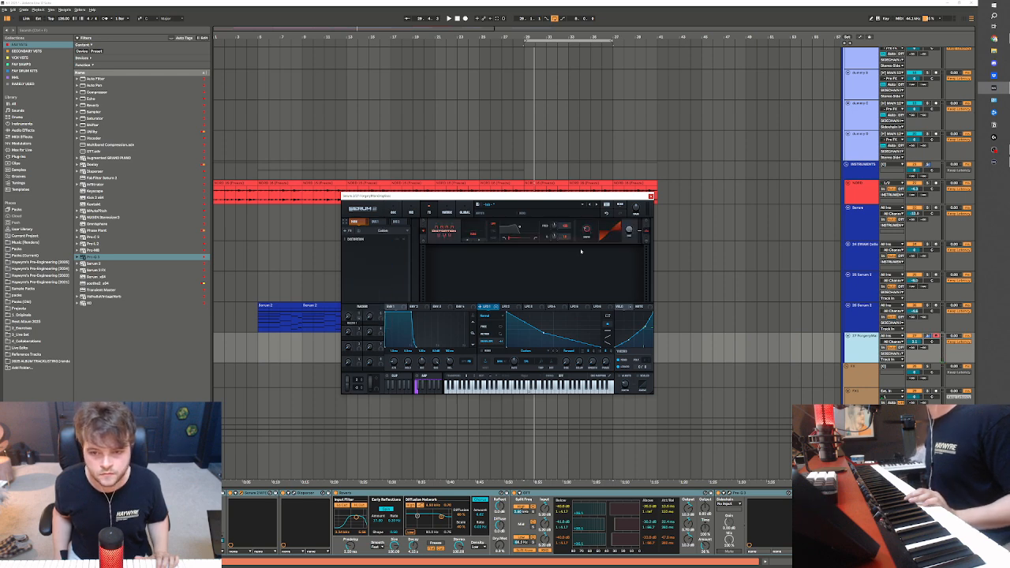
pyautogui.click(346, 229)
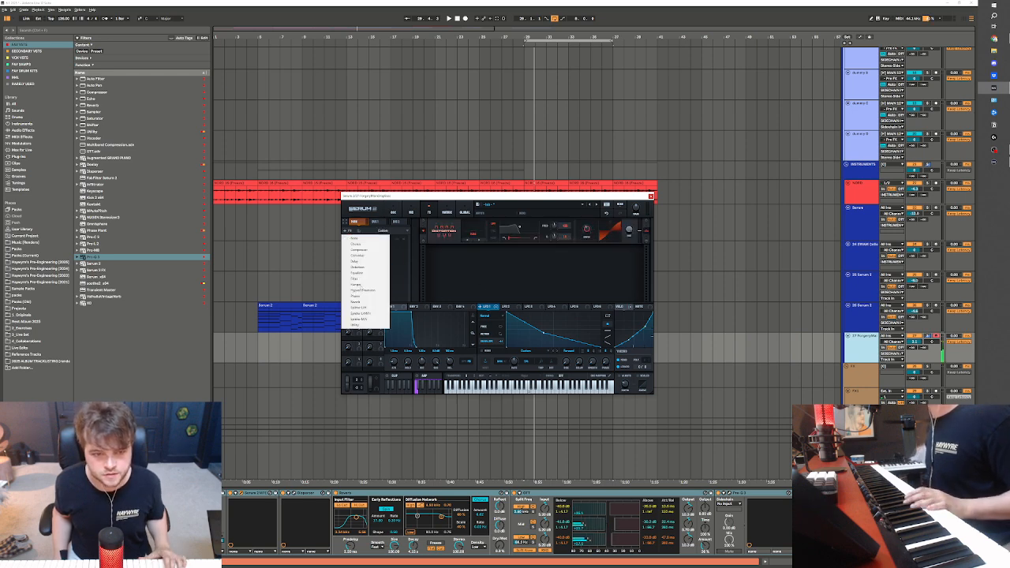
pyautogui.click(364, 302)
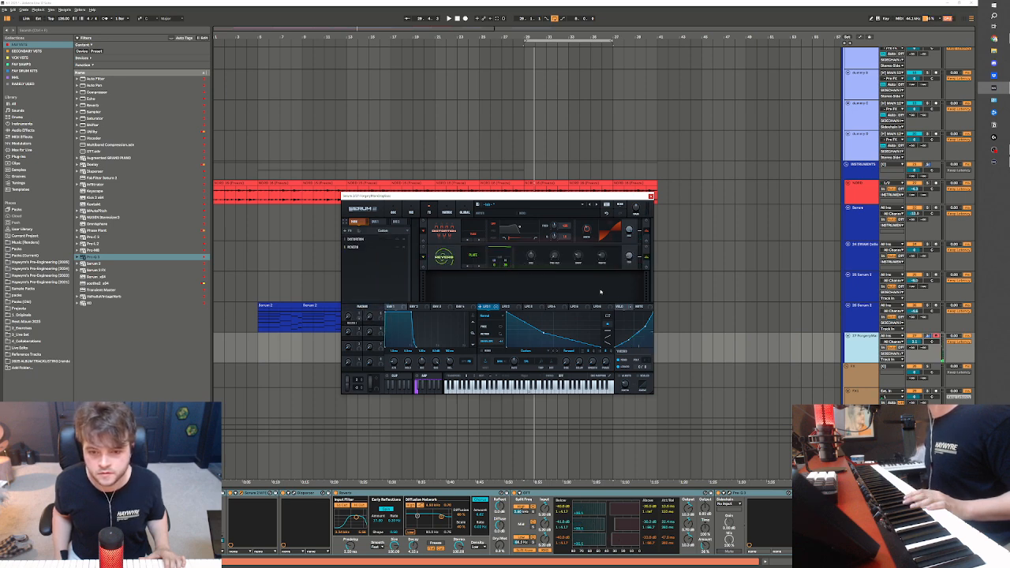
# Modulate the reverb mix with another LFO and shape that LFO flat at first, ending in a rising ramp
pyautogui.click(553, 307)
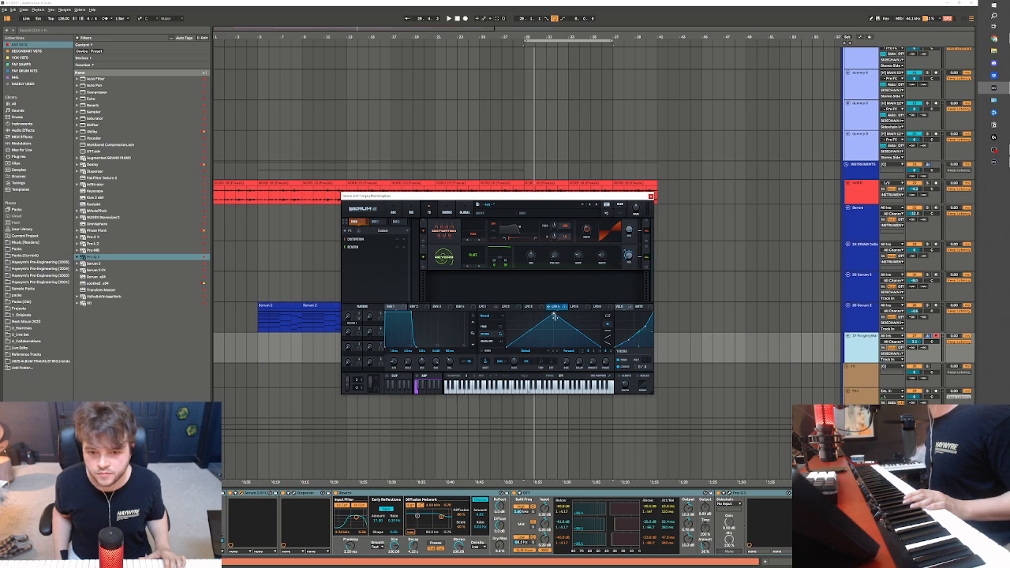
pyautogui.moveTo(554, 317); pyautogui.dragTo(565, 342)
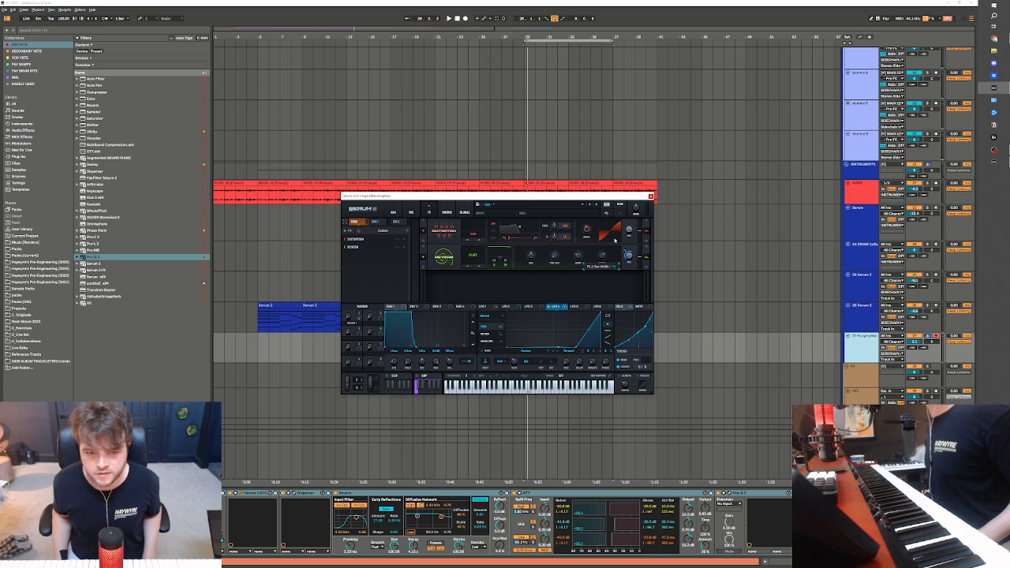
pyautogui.moveTo(548, 196); pyautogui.dragTo(669, 182)
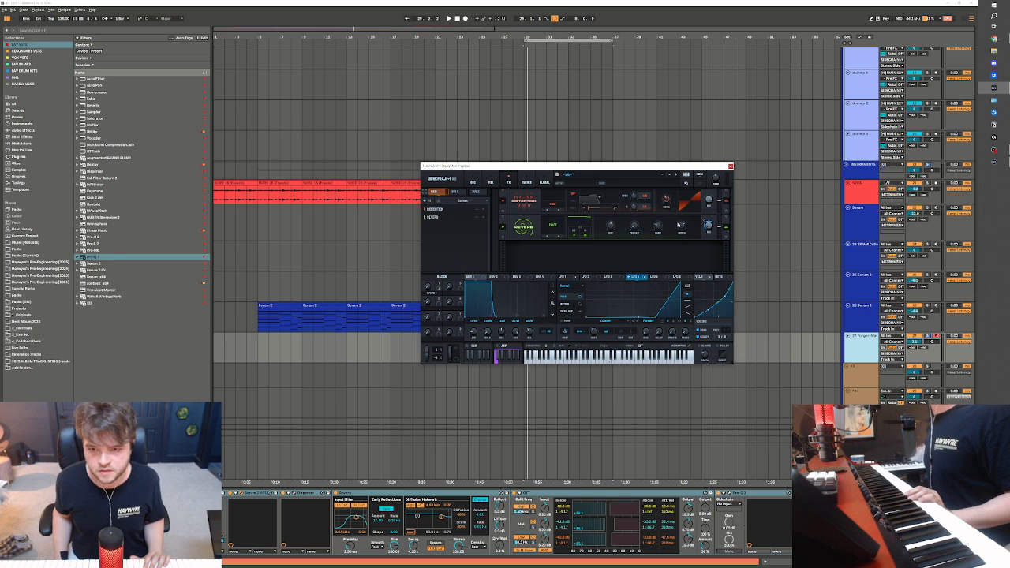
pyautogui.click(525, 379)
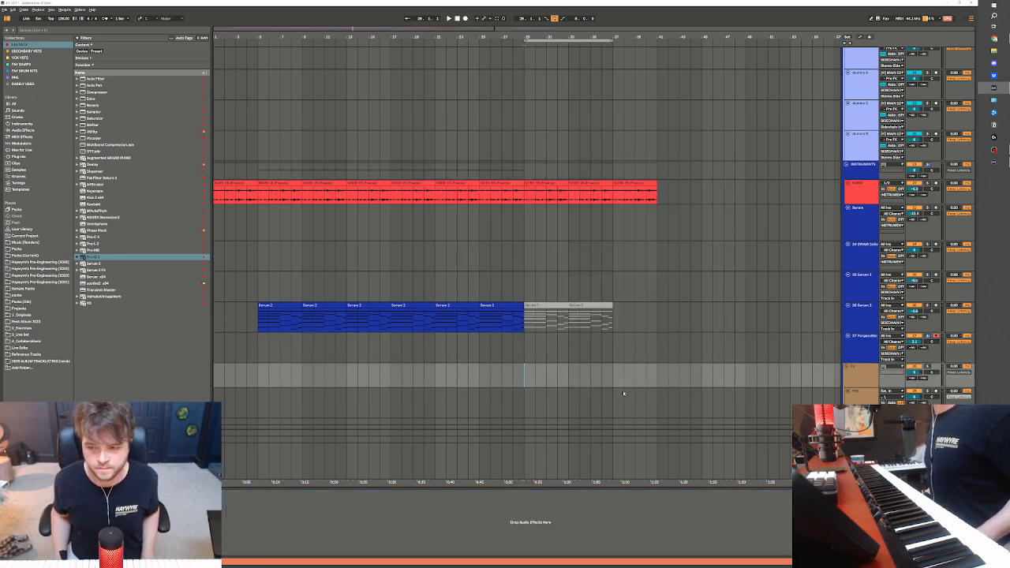
pyautogui.click(517, 348)
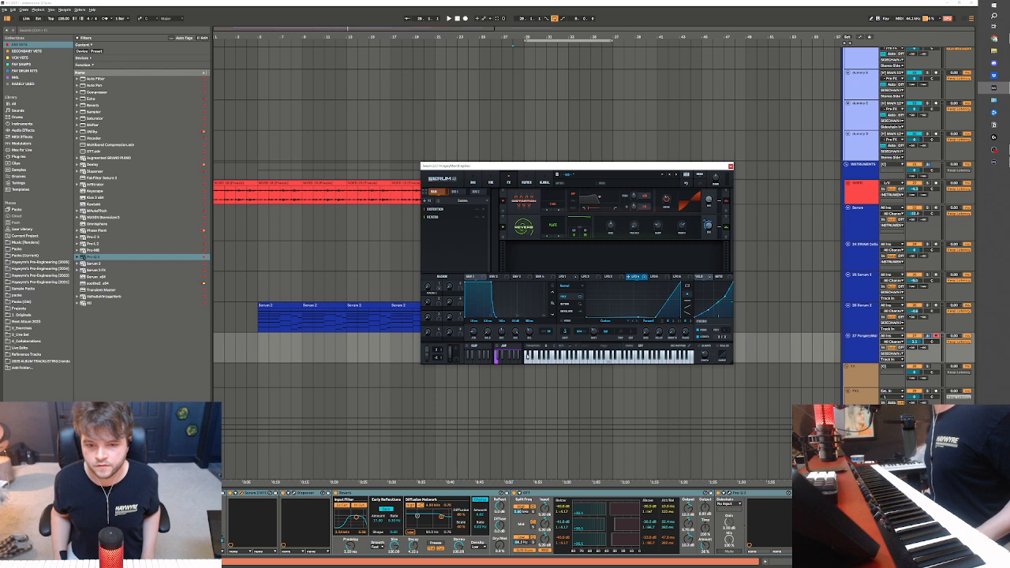
pyautogui.click(569, 145)
pyautogui.click(534, 355)
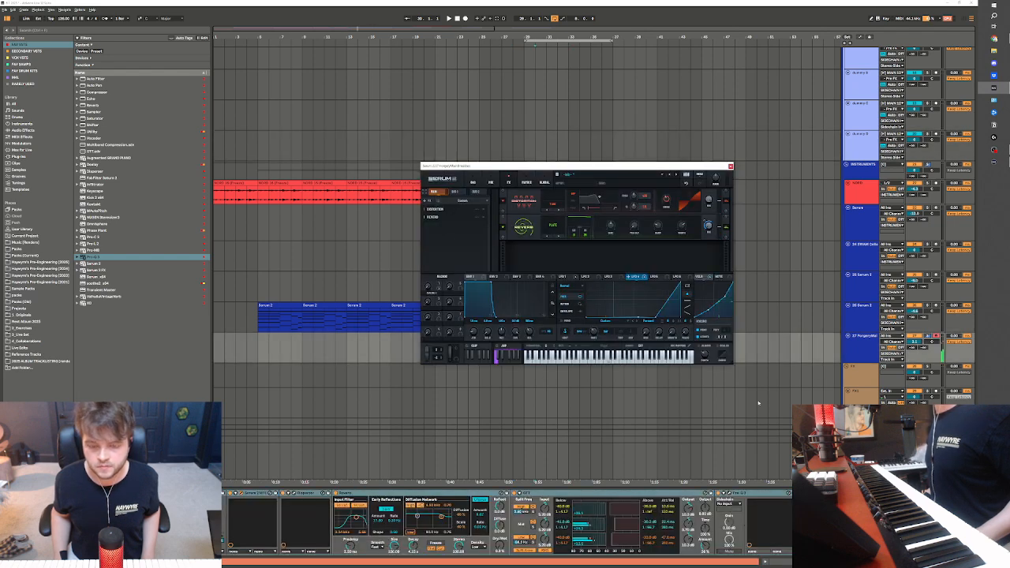
pyautogui.moveTo(520, 134); pyautogui.dragTo(525, 129)
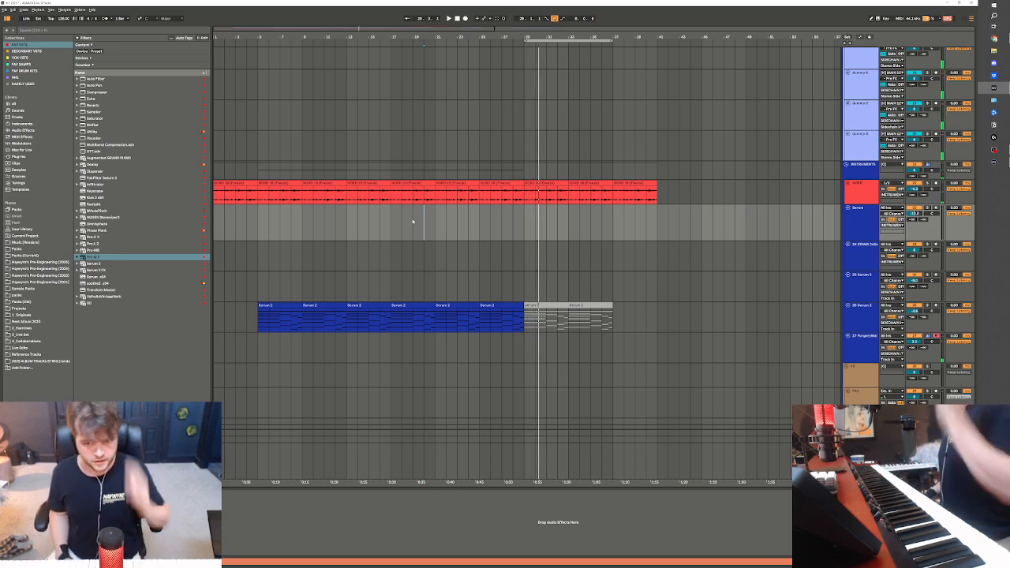
# Record a live bass take on the armed synth track from bar 29 to just past bar 33
pyautogui.click(523, 215)
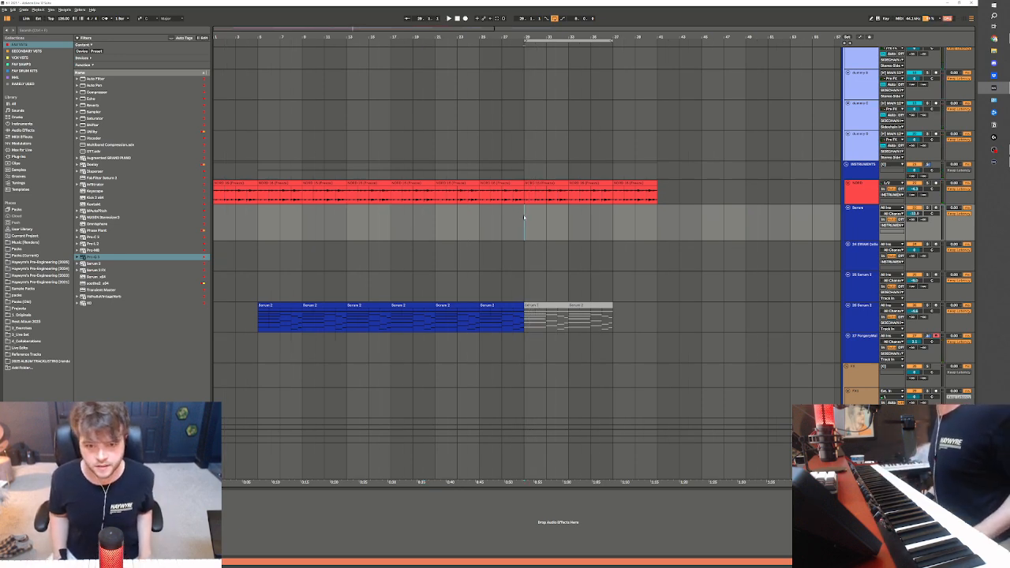
pyautogui.click(855, 353)
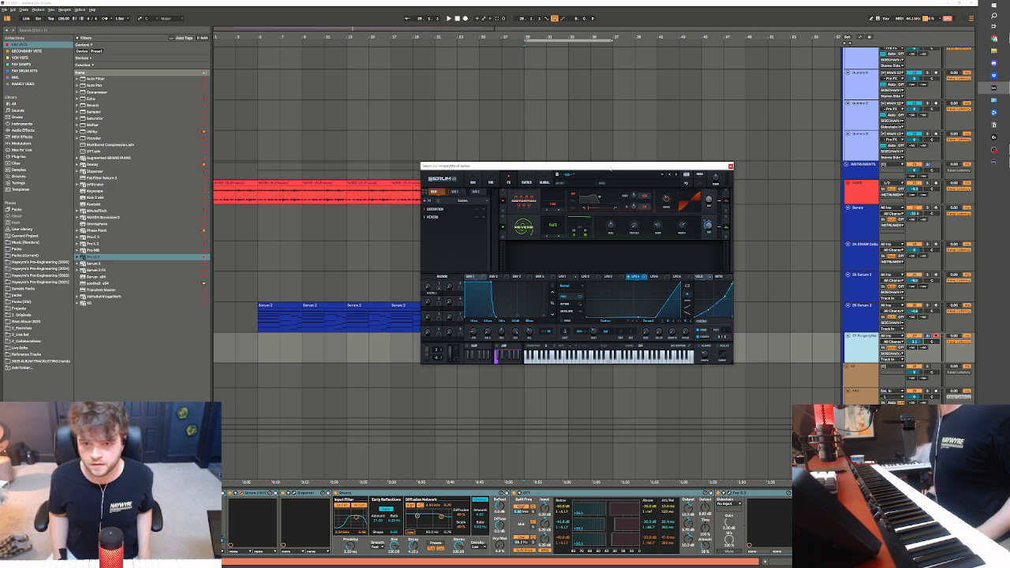
pyautogui.scroll(4, 632, 132)
pyautogui.scroll(-3, 632, 132)
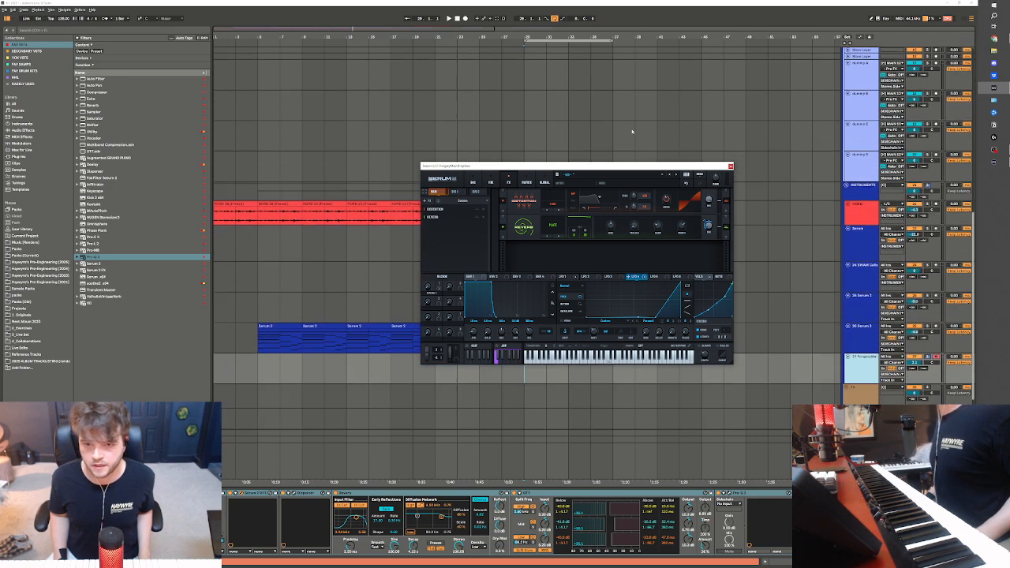
pyautogui.moveTo(606, 168); pyautogui.dragTo(677, 101)
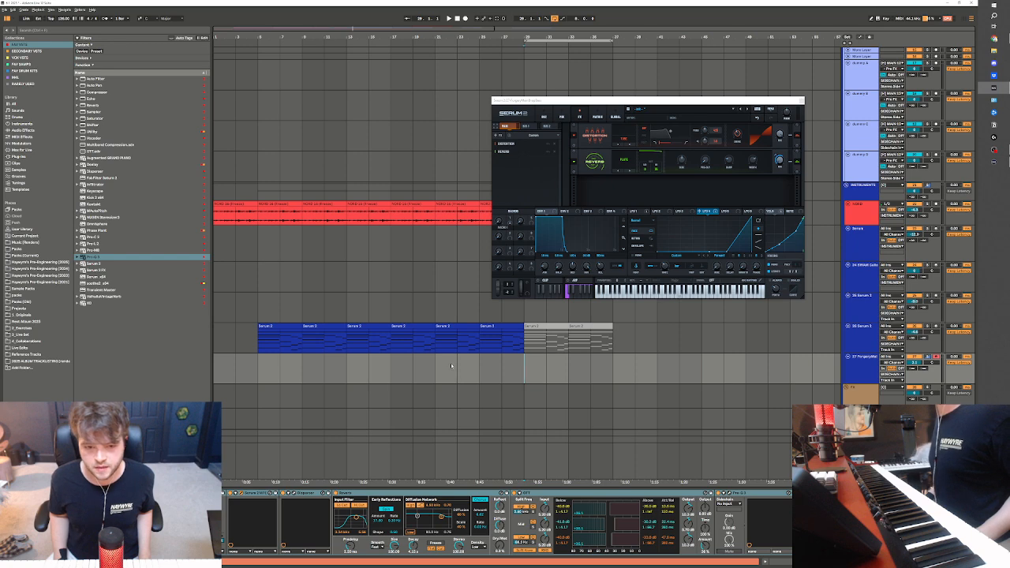
pyautogui.scroll(1, 523, 370)
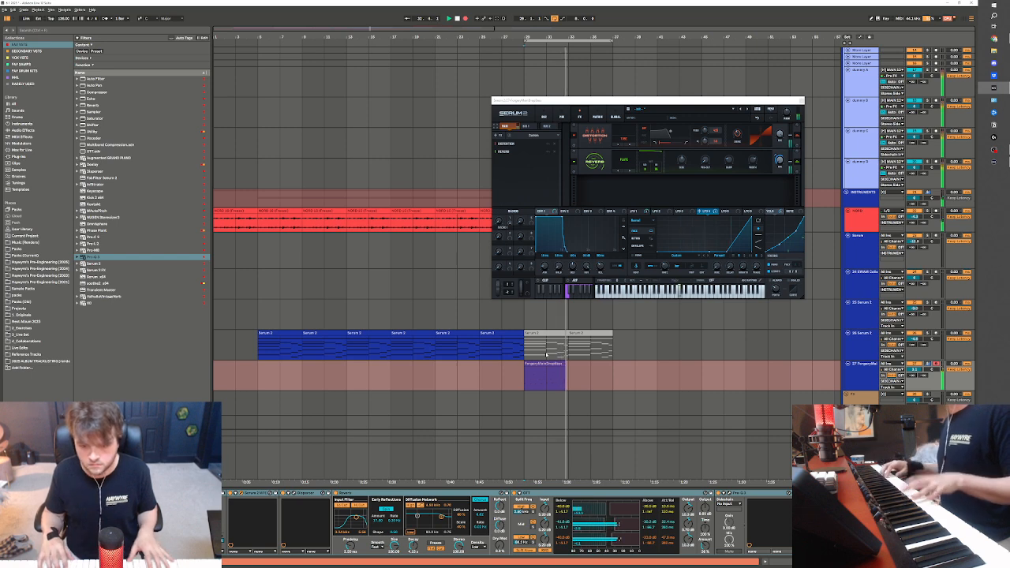
pyautogui.press('space')
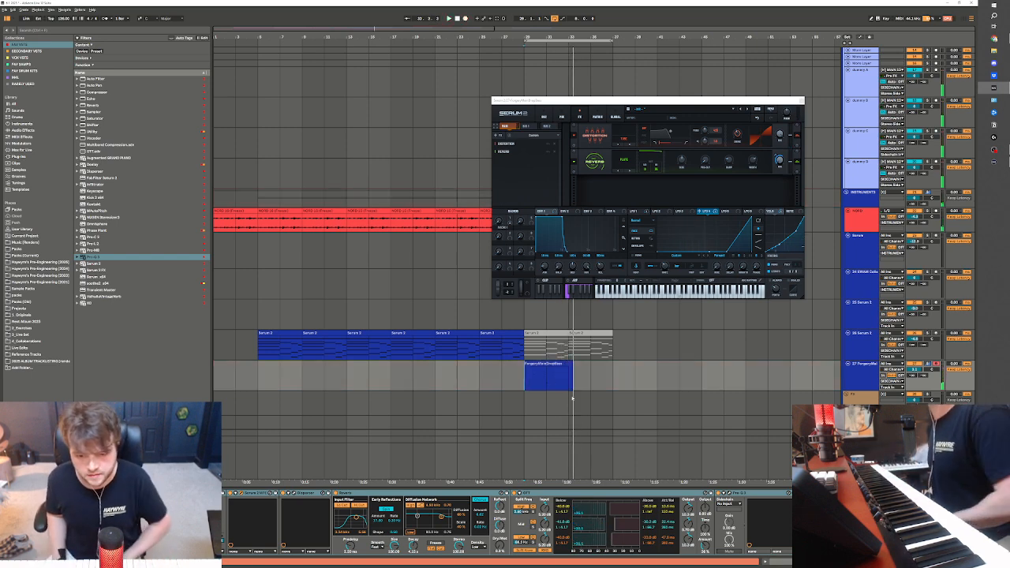
# Trim the recorded bass clip to end at bar 33 and play it back from bar 29
pyautogui.moveTo(571, 381); pyautogui.dragTo(633, 381)
pyautogui.press('Delete')
pyautogui.click(561, 363)
pyautogui.press('space')
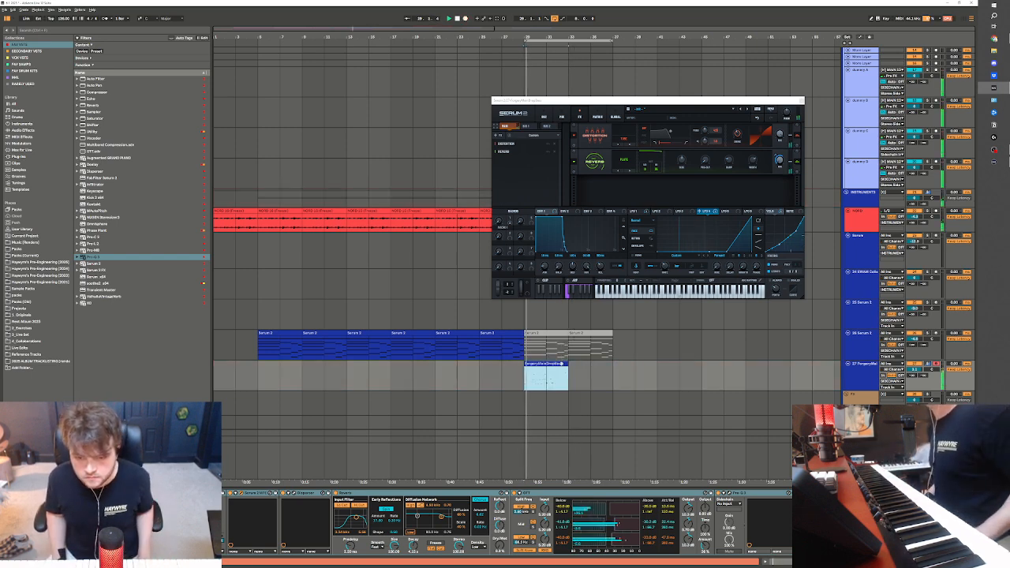
# Quantize all notes in the recorded bass clip and lower its last short high note by one semitone to D4
pyautogui.doubleClick(562, 363)
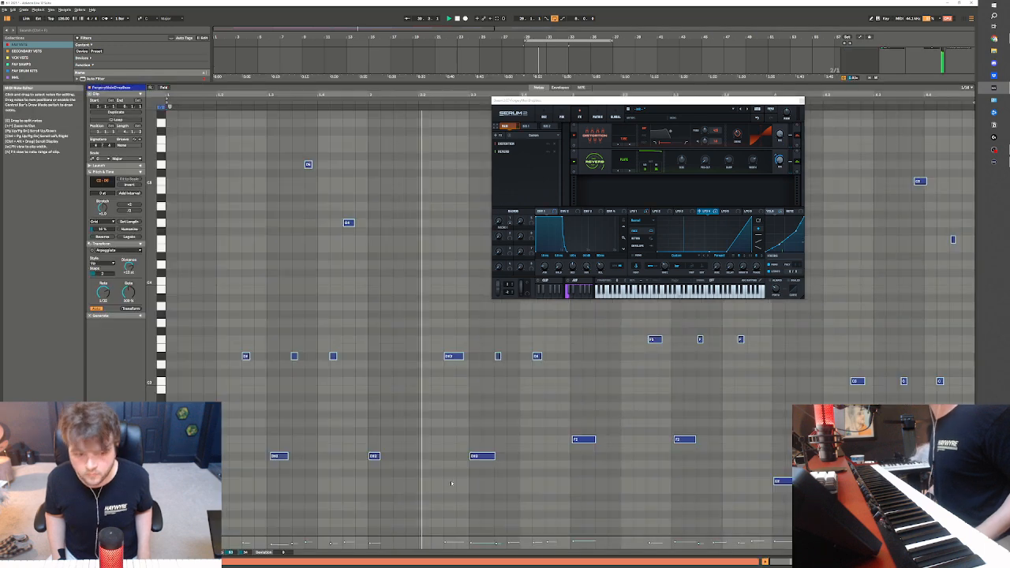
pyautogui.hotkey('ctrl', 'u')
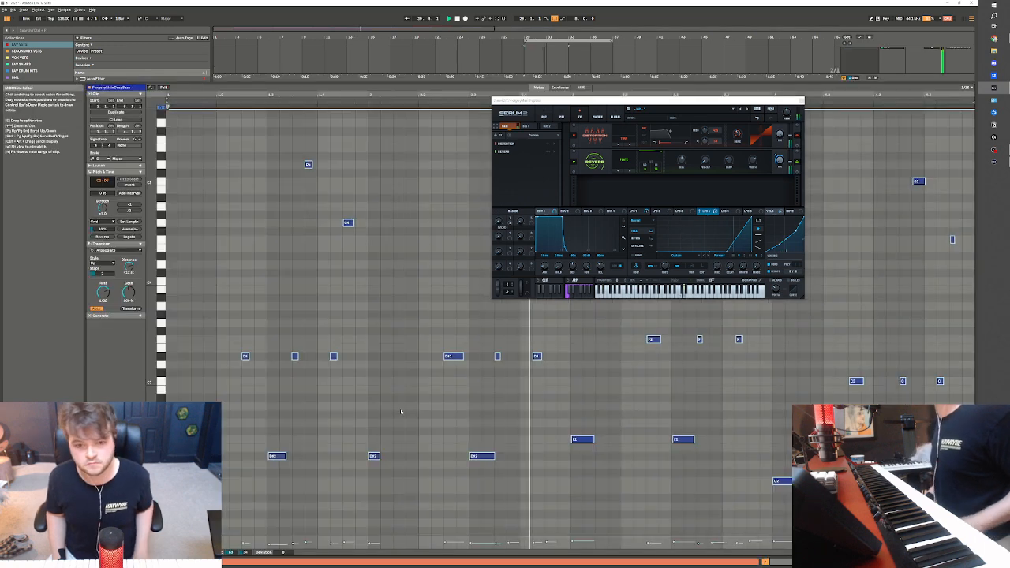
pyautogui.click(549, 391)
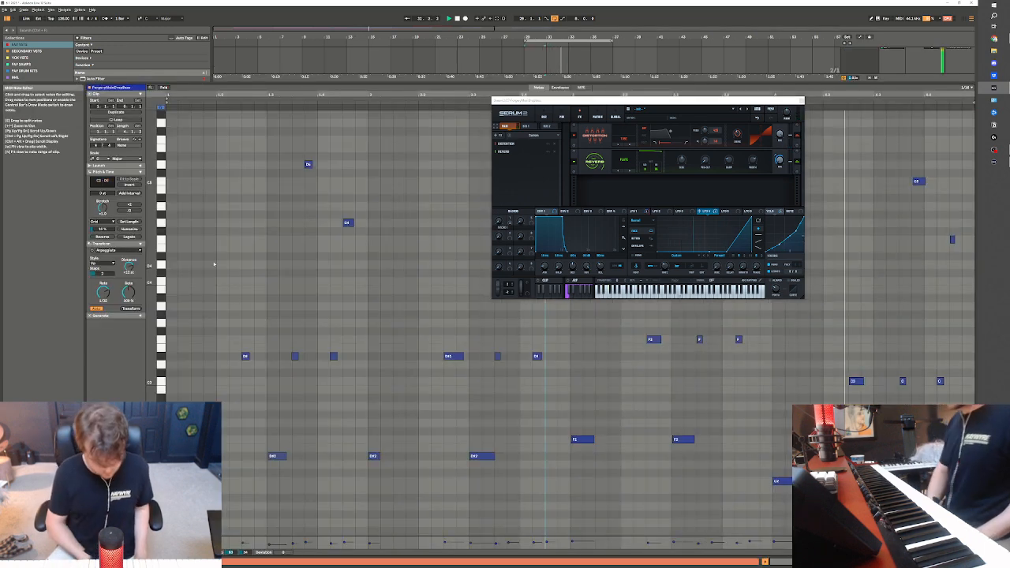
pyautogui.hotkey('ctrl', 'shift', 'u')
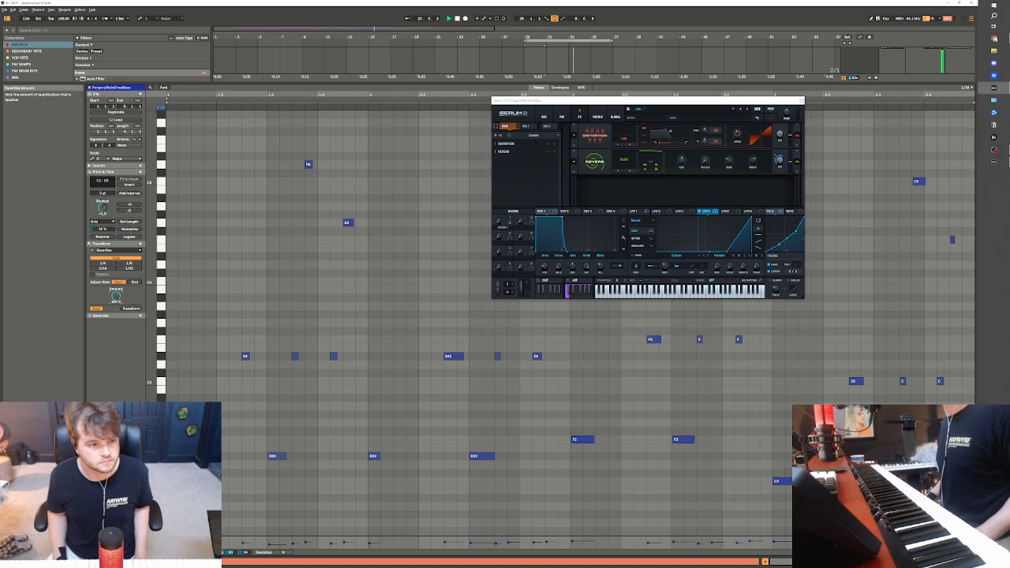
pyautogui.click(955, 214)
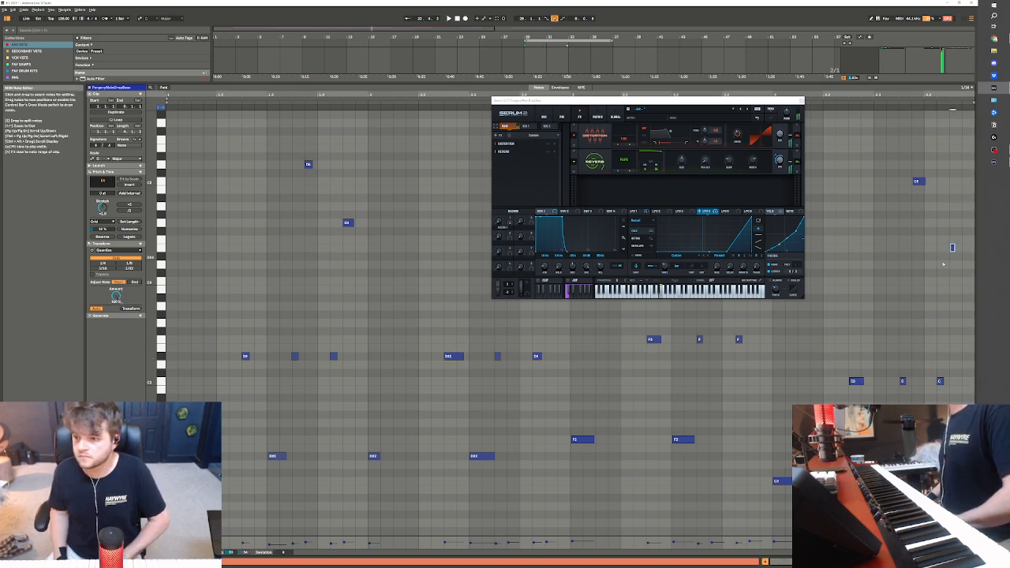
pyautogui.hotkey('ctrl', 'a')
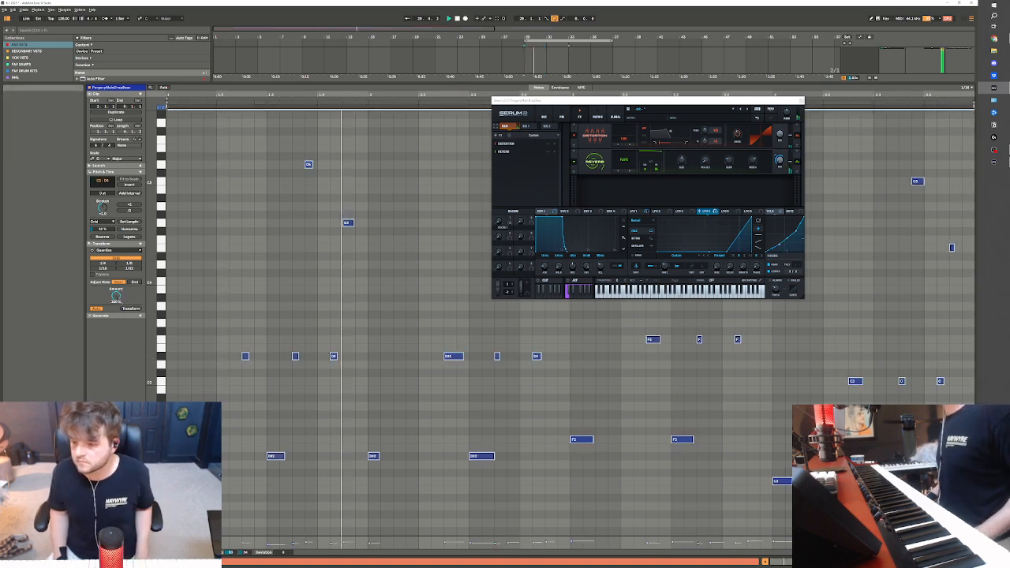
# Return to the arrangement devices and duplicate the bass clip into bars 33 to 37
pyautogui.hotkey('shift', 'Tab')
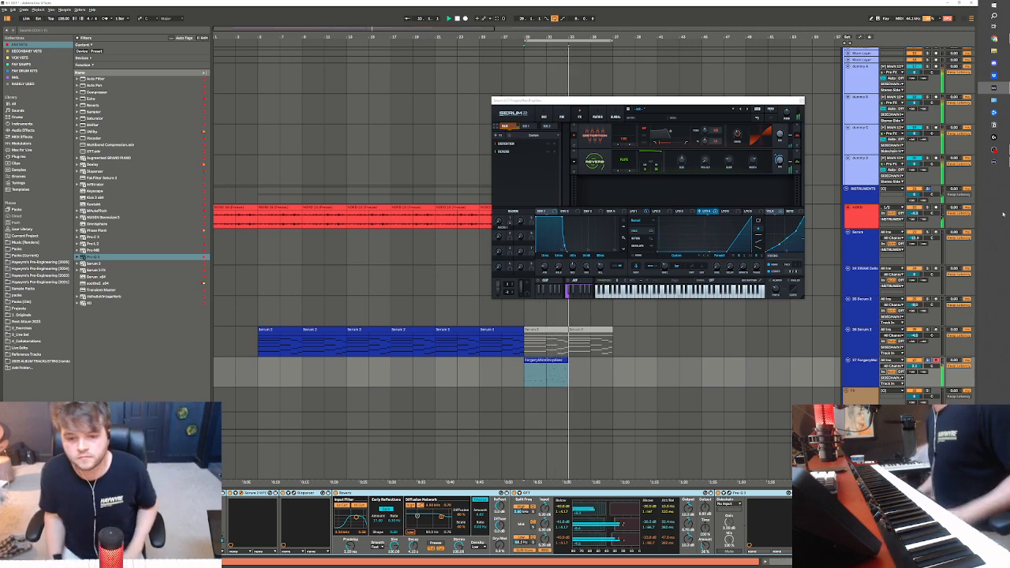
pyautogui.hotkey('ctrl', 'd')
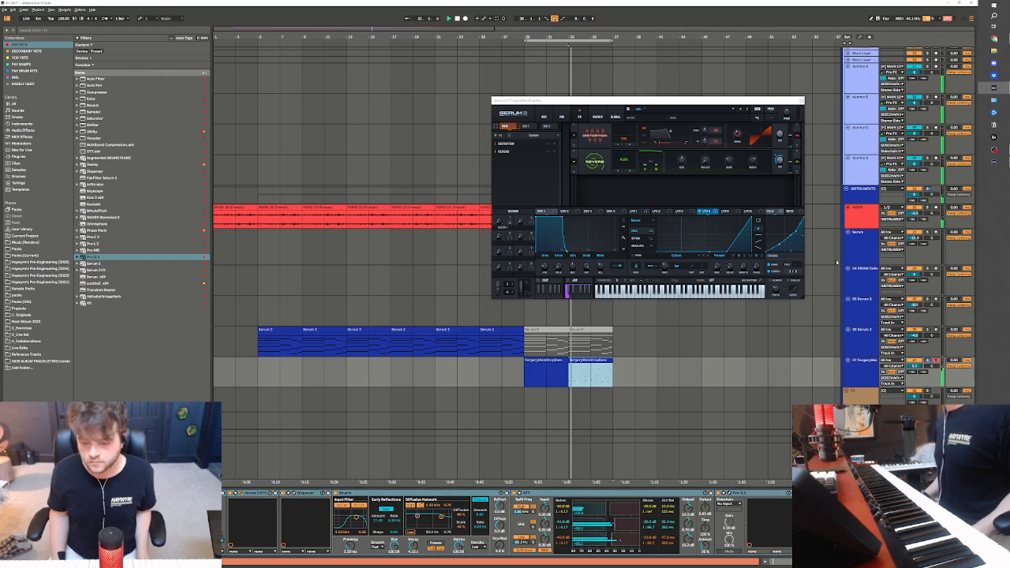
# Close the Serum window and duplicate the sliced RAW vocals track that holds the red clips in bars 5 to 21
pyautogui.click(801, 100)
pyautogui.scroll(2, 653, 340)
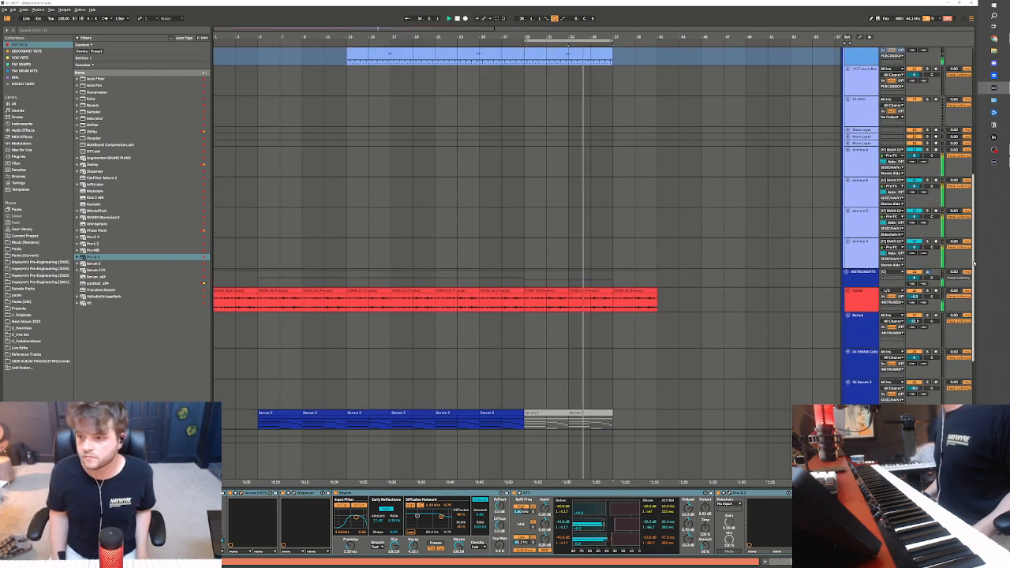
pyautogui.scroll(7, 974, 265)
pyautogui.click(853, 199)
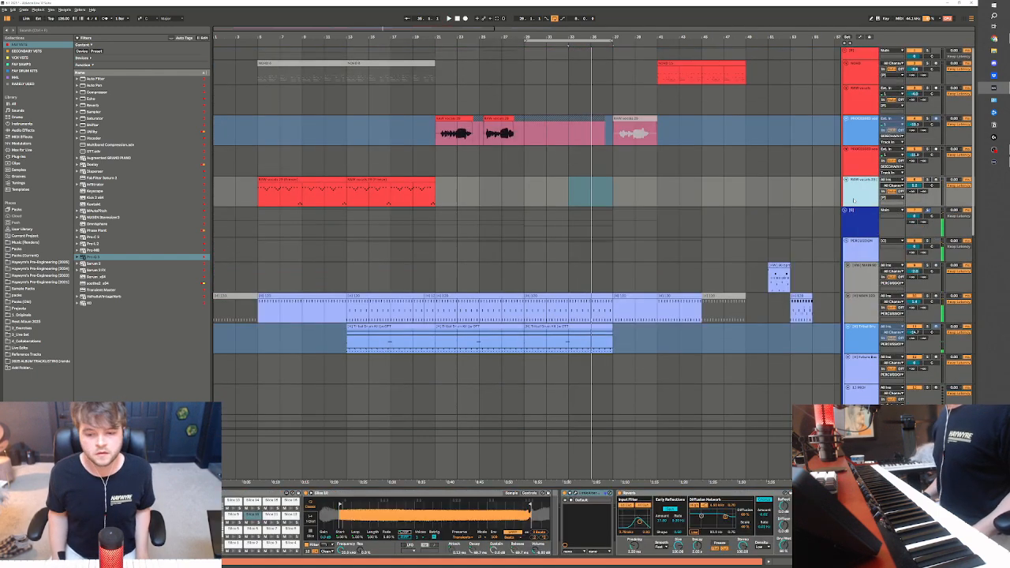
pyautogui.hotkey('ctrl', 'd')
# Deactivate both copied clips in bars 5 to 21 on the duplicated vocal track
pyautogui.click(398, 217)
pyautogui.click(316, 217)
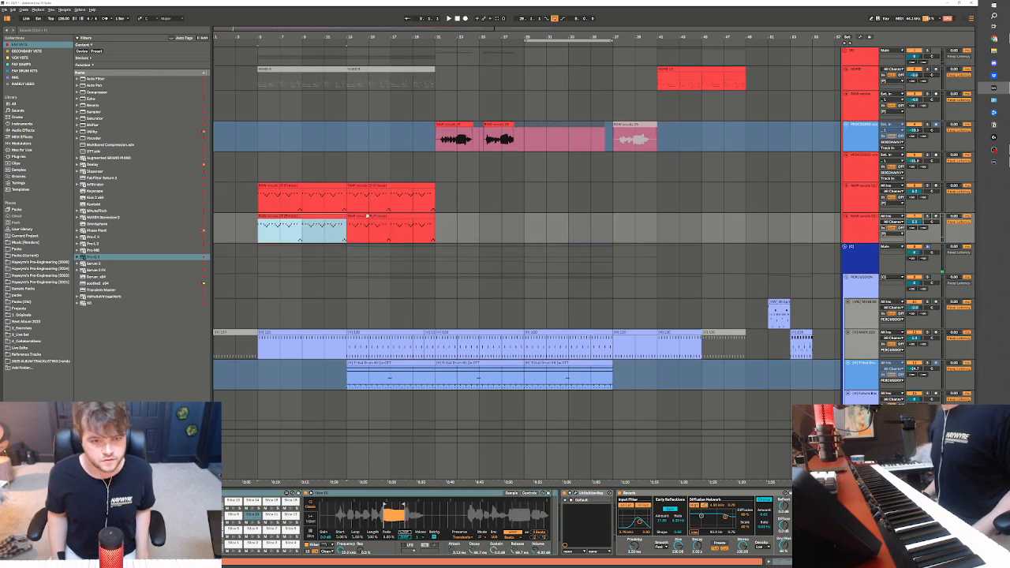
pyautogui.keyDown('shift'); pyautogui.click(368, 215); pyautogui.keyUp('shift')
pyautogui.press('0')
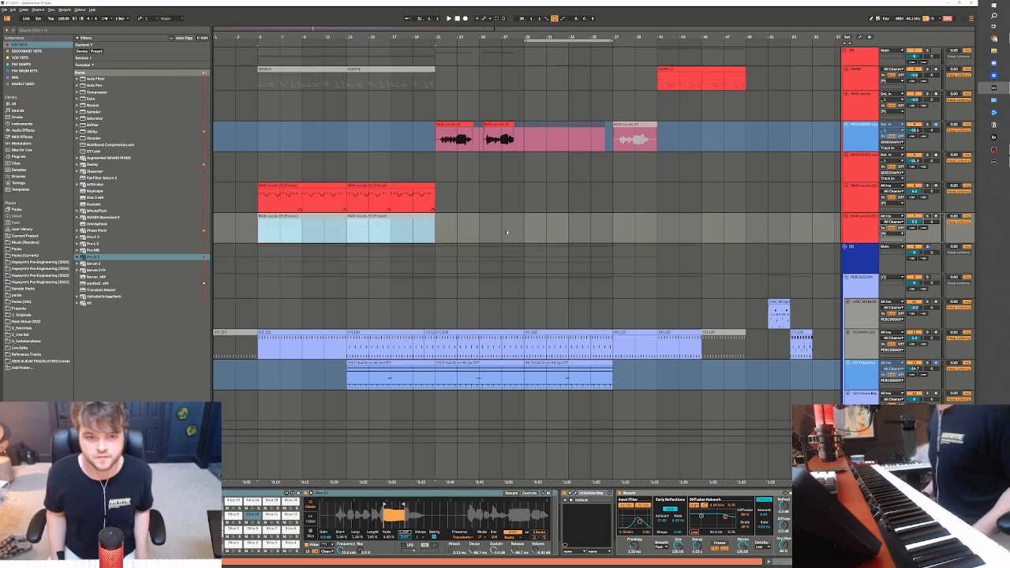
# Add Auto Pan at the end of the duplicated vocal track's device chain and audition the track from bar 29
pyautogui.click(755, 435)
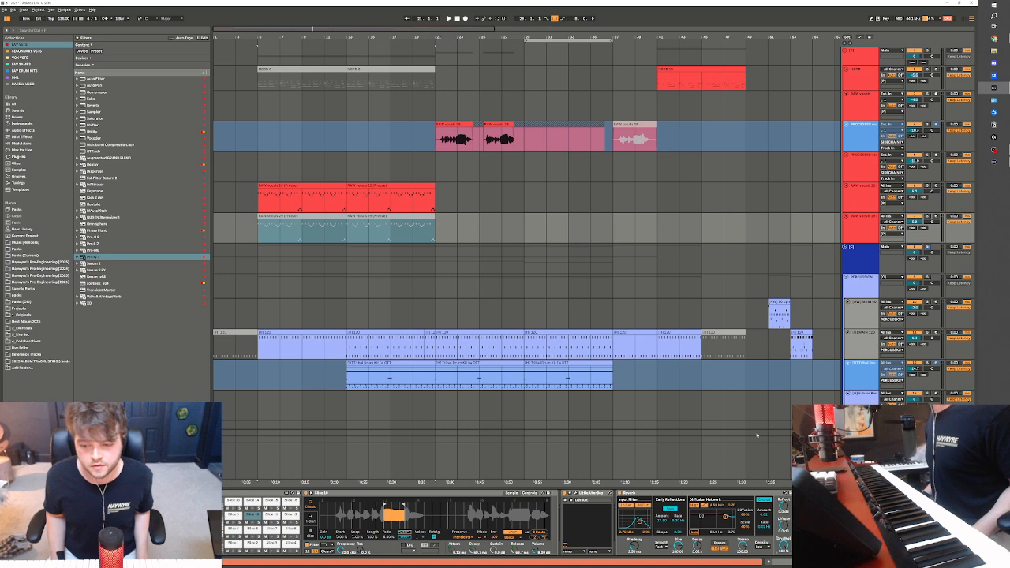
pyautogui.click(95, 86)
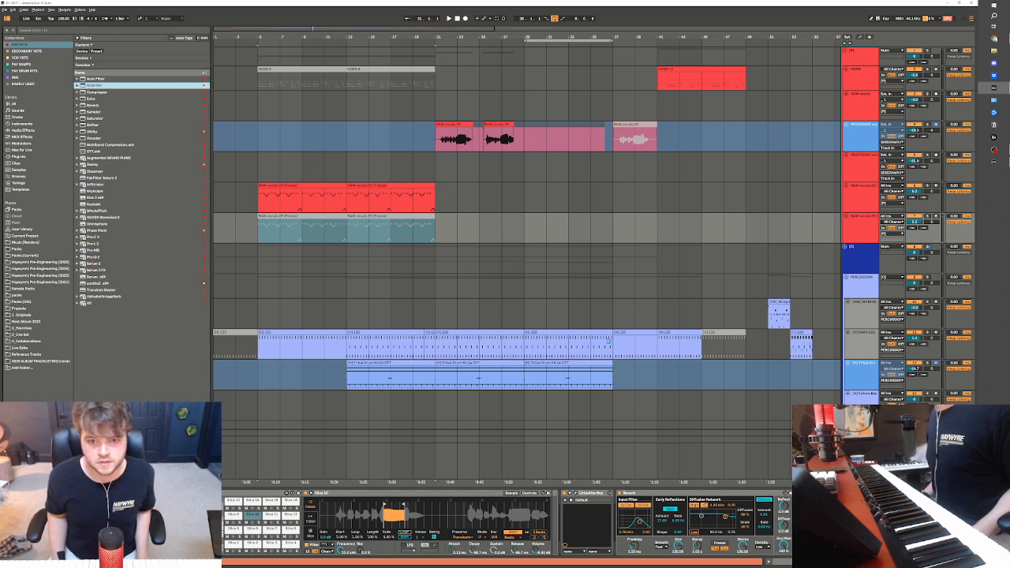
pyautogui.click(552, 548)
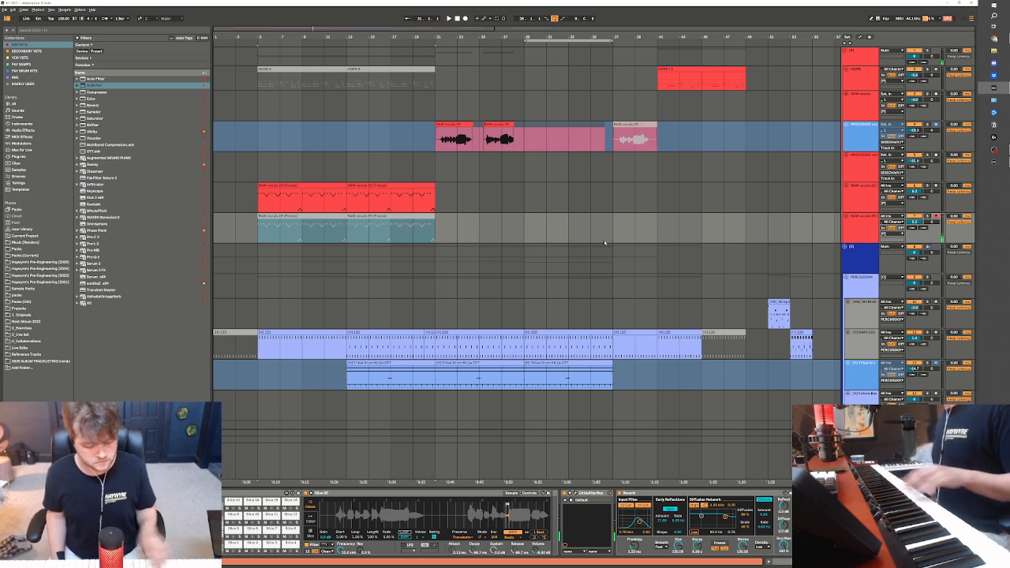
pyautogui.click(525, 223)
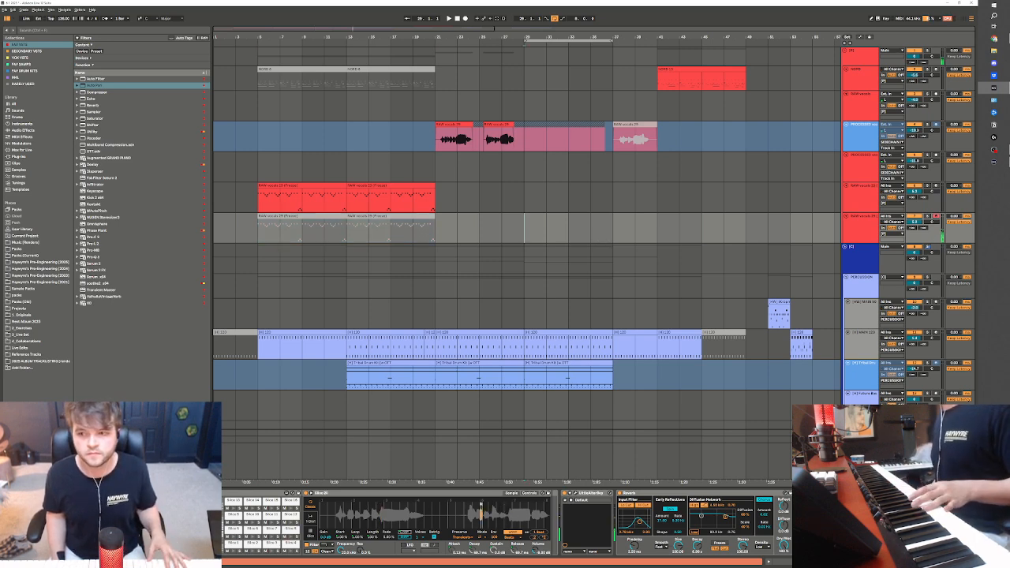
pyautogui.press('space')
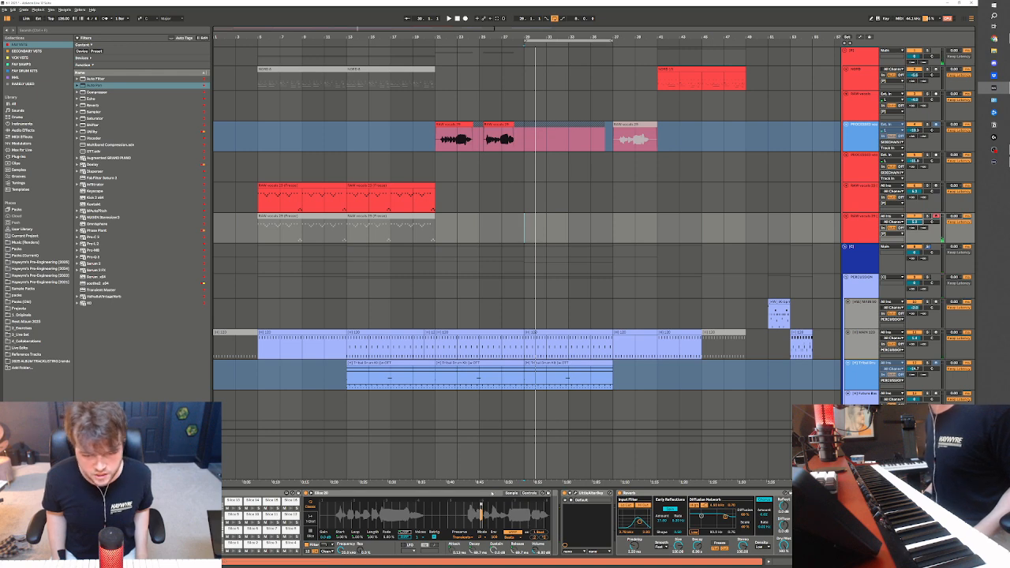
pyautogui.click(341, 494)
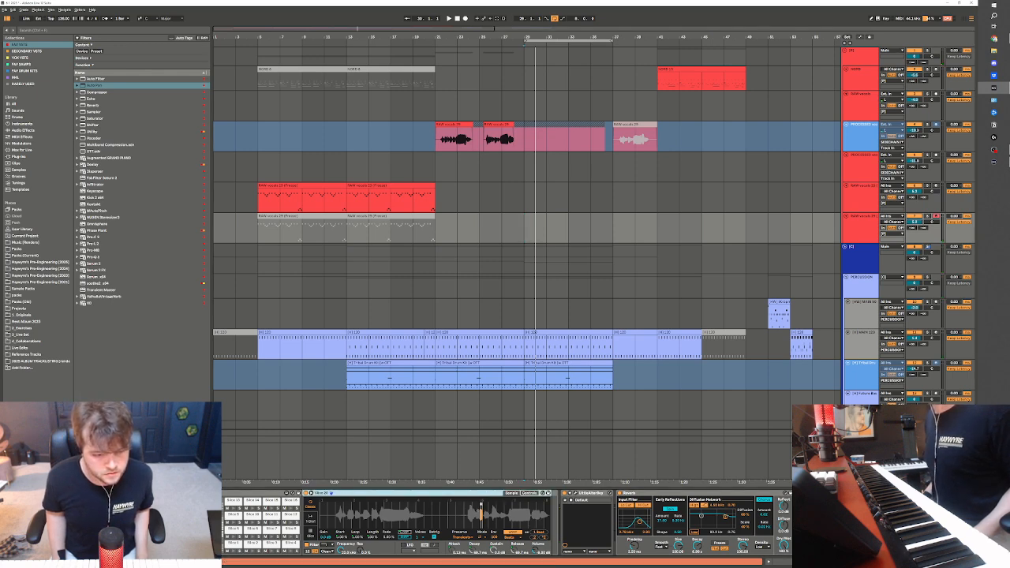
pyautogui.press('Delete')
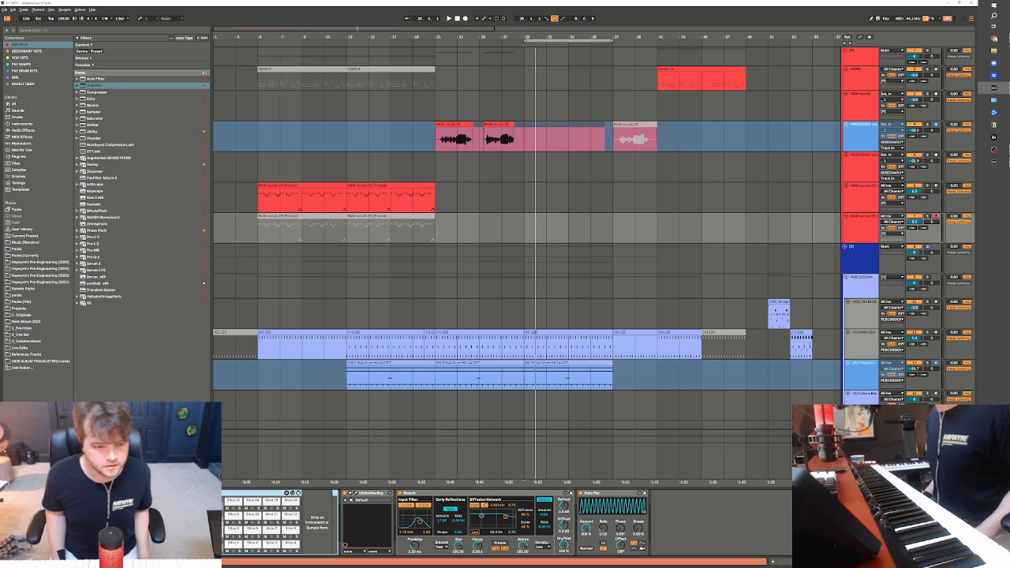
pyautogui.hscroll(3, 505, 522)
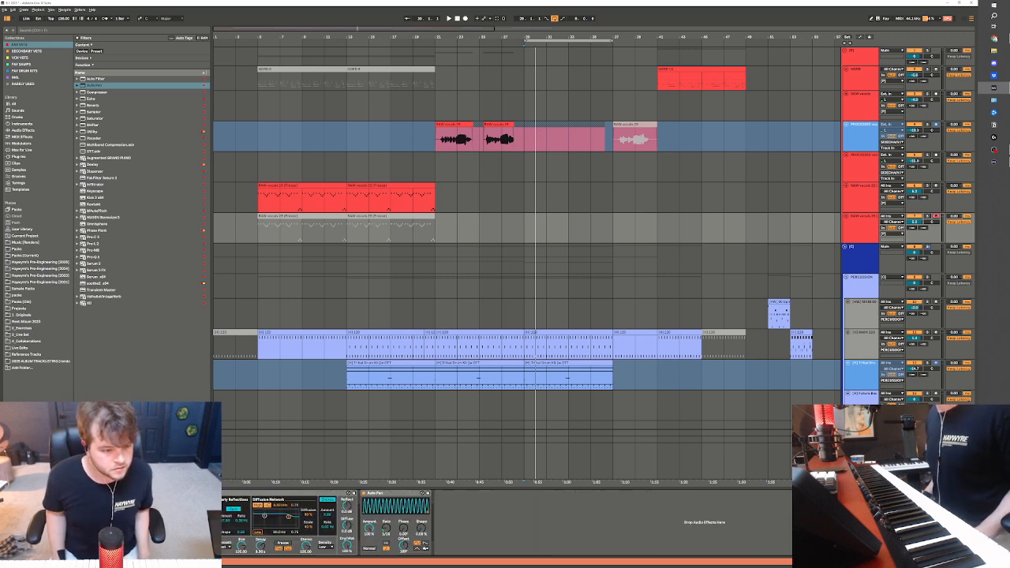
pyautogui.hotkey('ctrl', 'z')
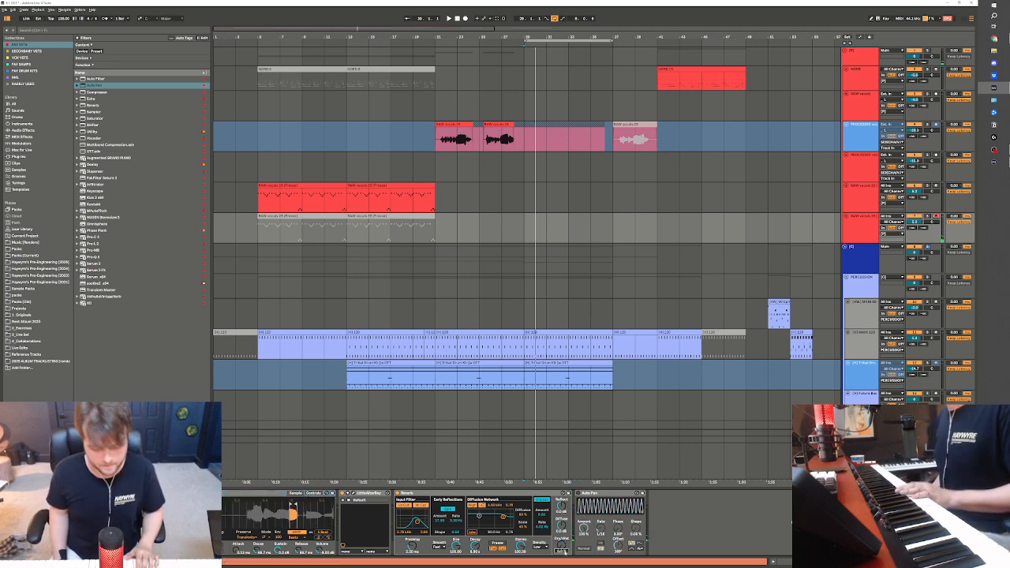
# Adjust the vocal slice's sample region, comparing 1-Shot and Classic playback and returning the slice to Classic mode
pyautogui.moveTo(282, 516); pyautogui.dragTo(251, 530)
pyautogui.click(108, 524)
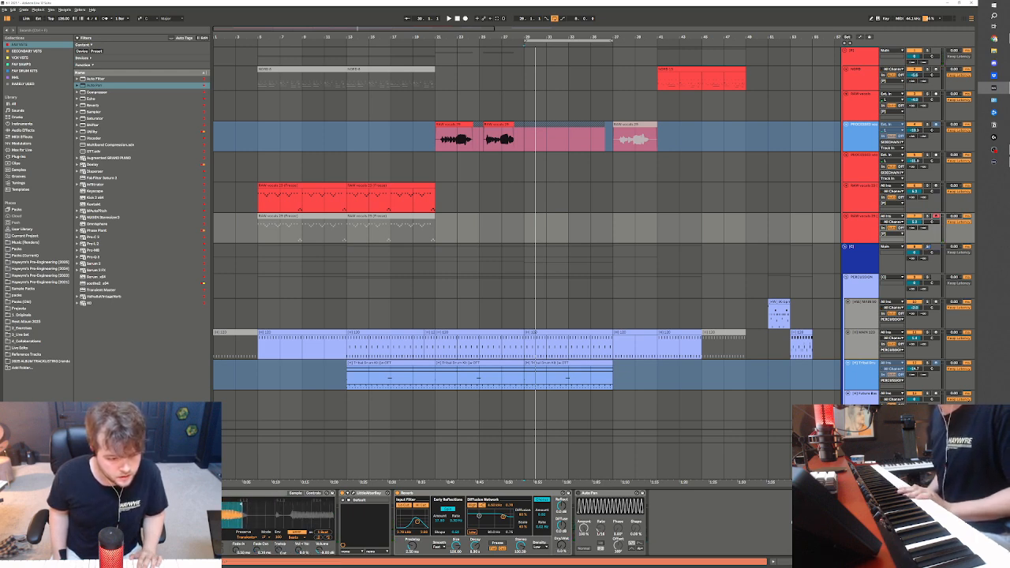
pyautogui.click(108, 509)
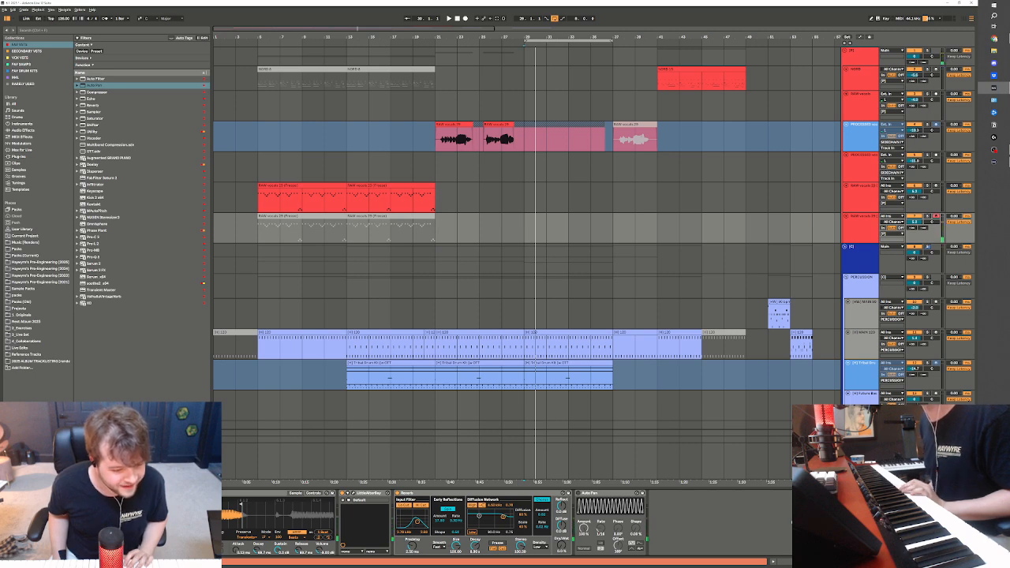
pyautogui.click(149, 524)
pyautogui.moveTo(204, 519); pyautogui.dragTo(203, 506)
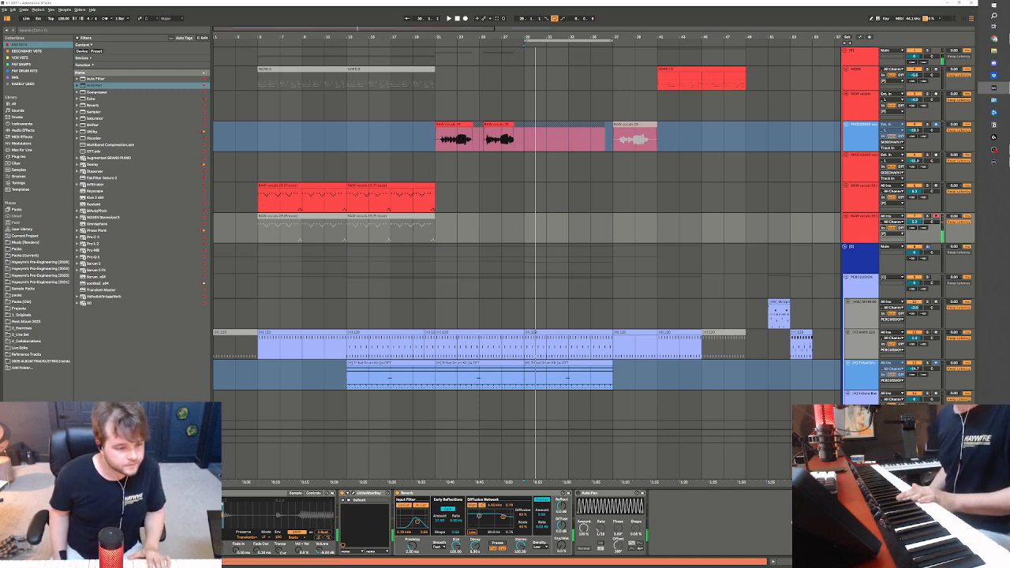
pyautogui.click(150, 507)
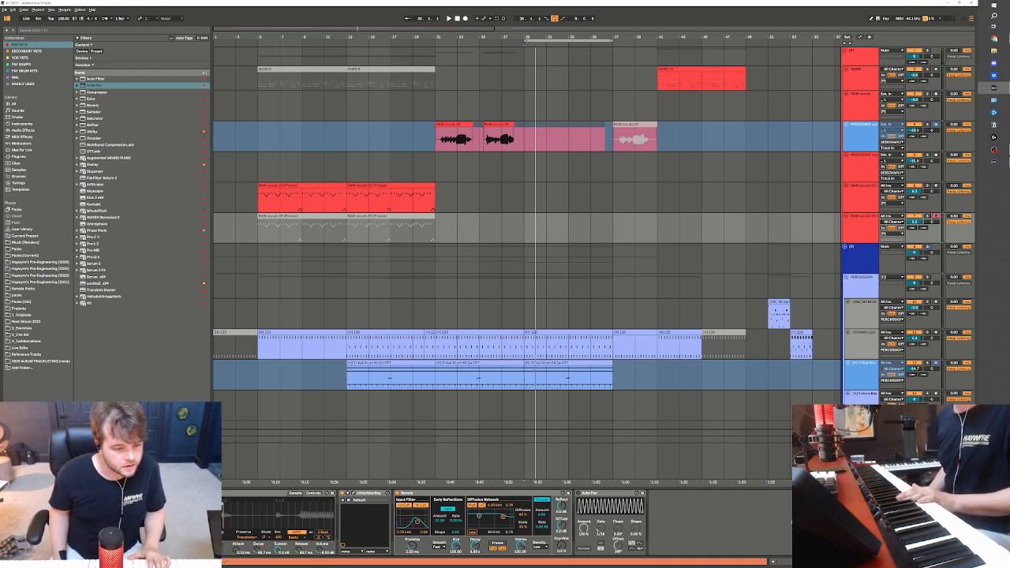
pyautogui.moveTo(281, 515); pyautogui.dragTo(254, 513)
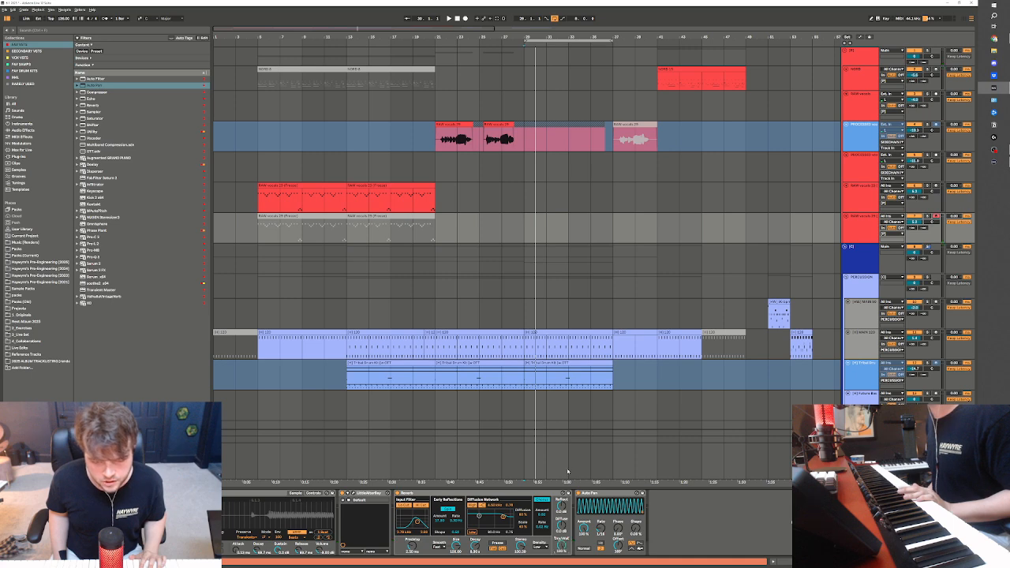
# Play the beat from bar 29 to audition the vocal slice and adjust the formant in Little AlterBoy
pyautogui.press('space')
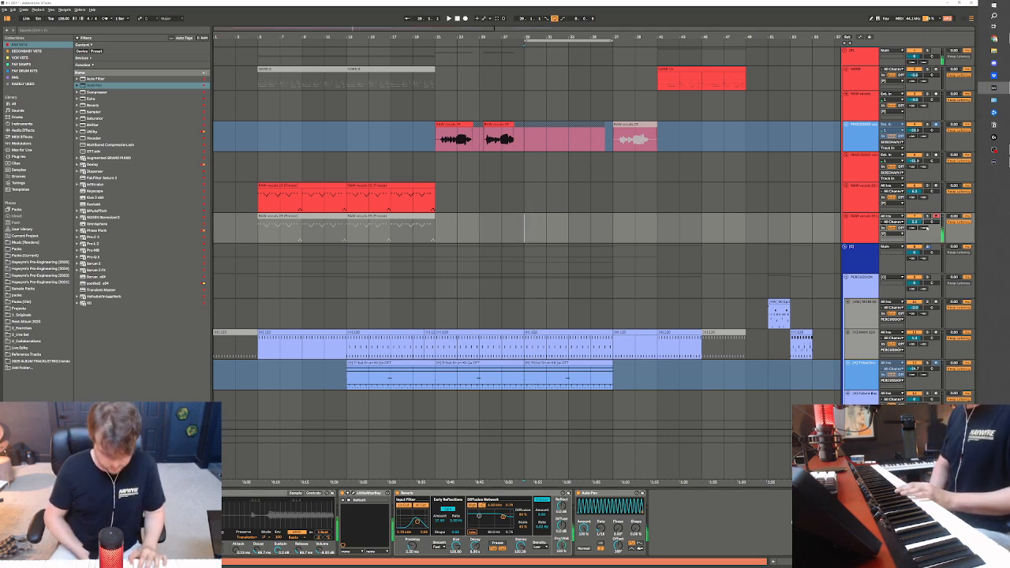
pyautogui.press('space')
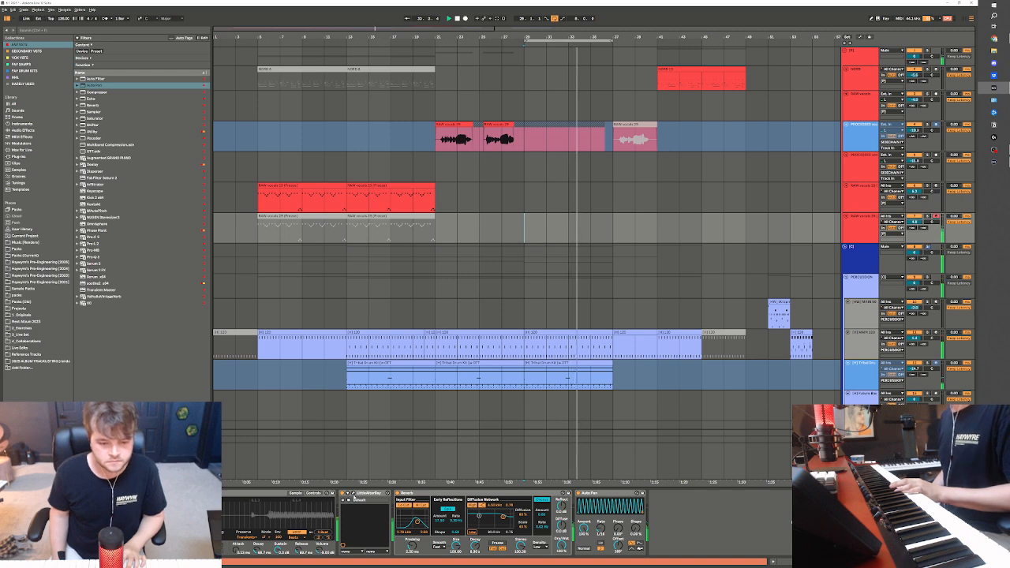
pyautogui.click(351, 494)
pyautogui.moveTo(302, 272); pyautogui.dragTo(298, 278)
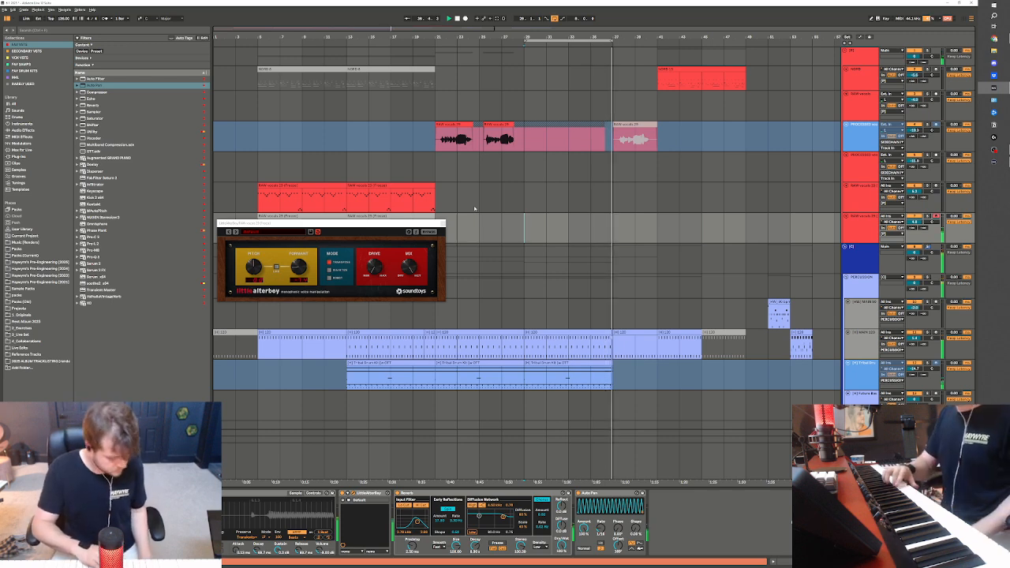
# Record a held vocal note on the duplicated vocal track from bar 29 to 37, stop playback and select the recorded clip
pyautogui.press('space')
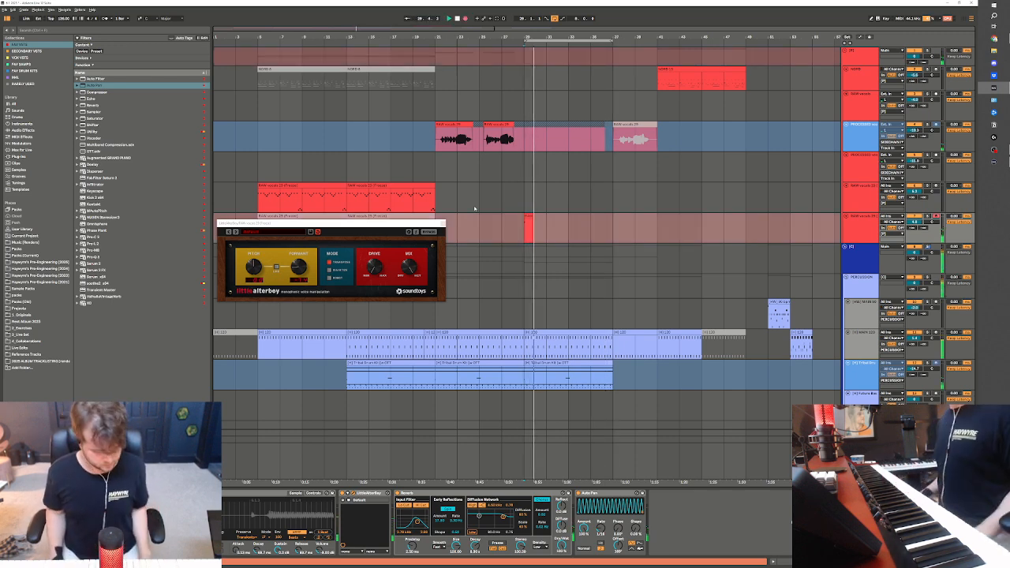
pyautogui.press('space')
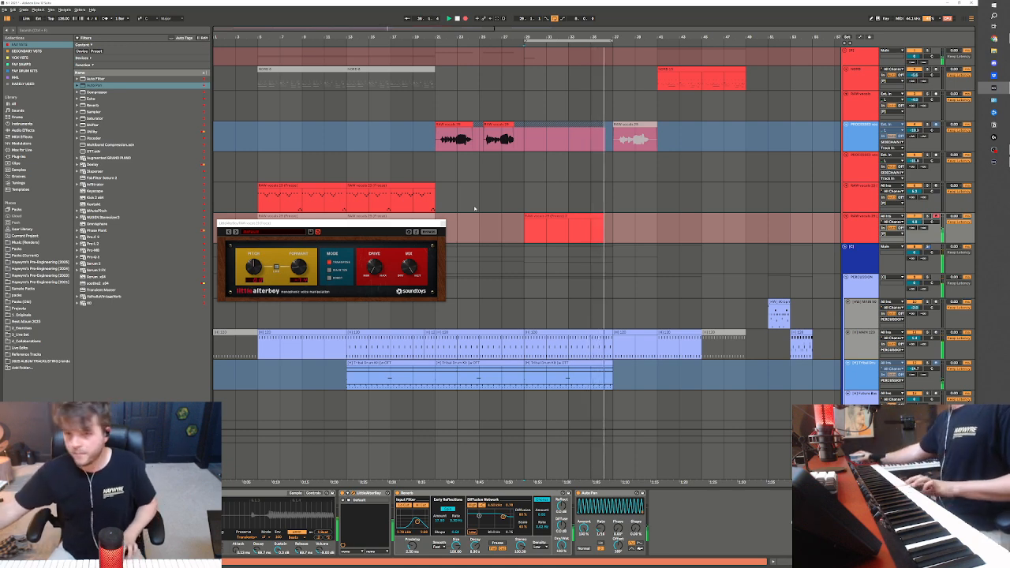
pyautogui.press('F9')
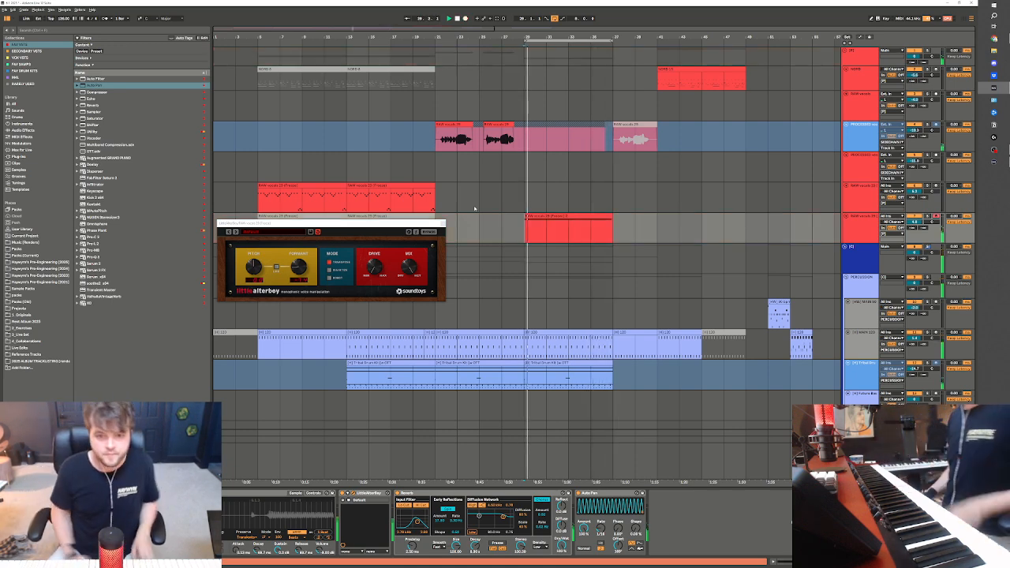
pyautogui.click(502, 199)
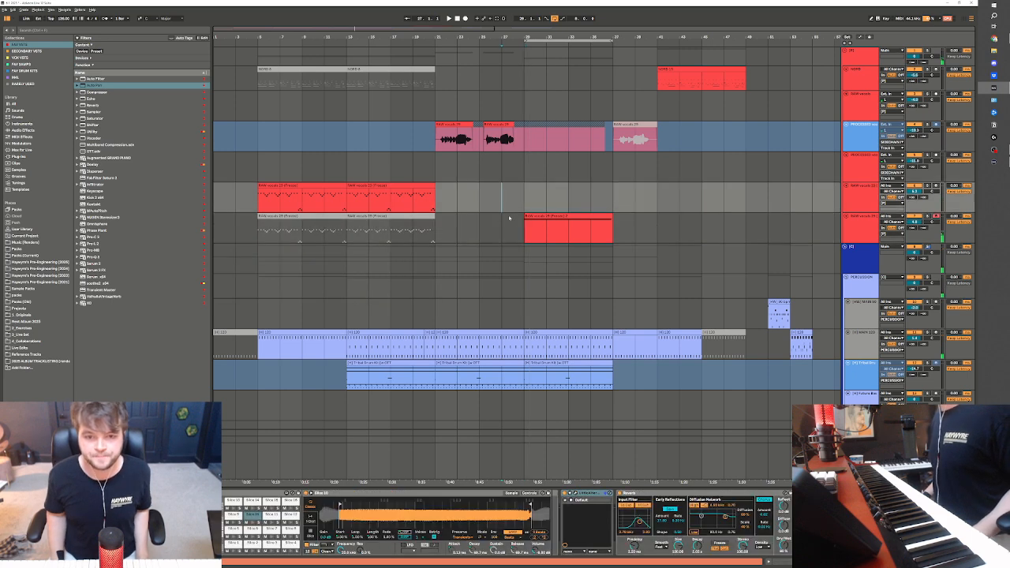
pyautogui.click(527, 216)
pyautogui.click(443, 224)
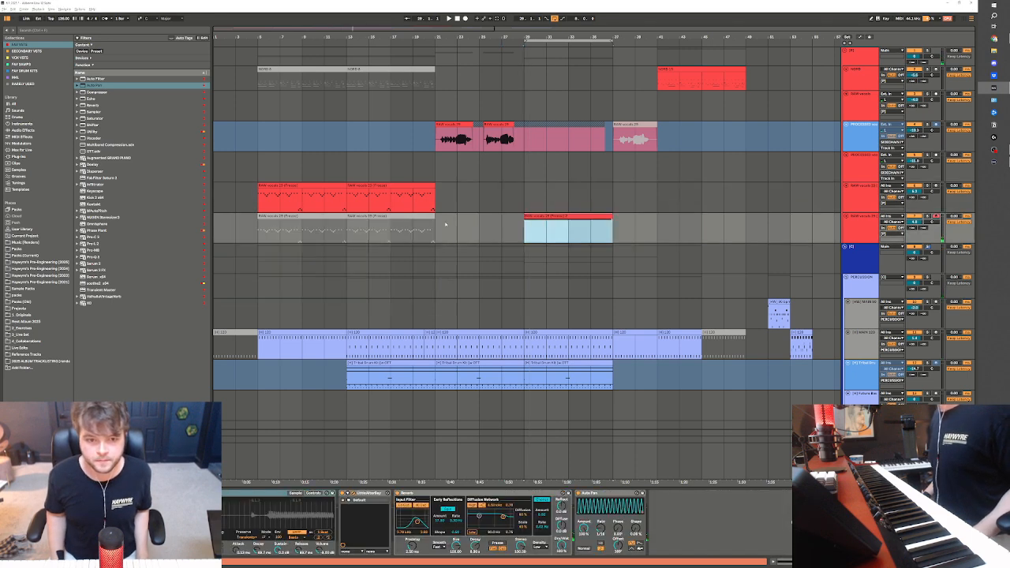
# Play the song from bar 5 and deactivate the main drum clip in bars 5 to 13
pyautogui.click(235, 105)
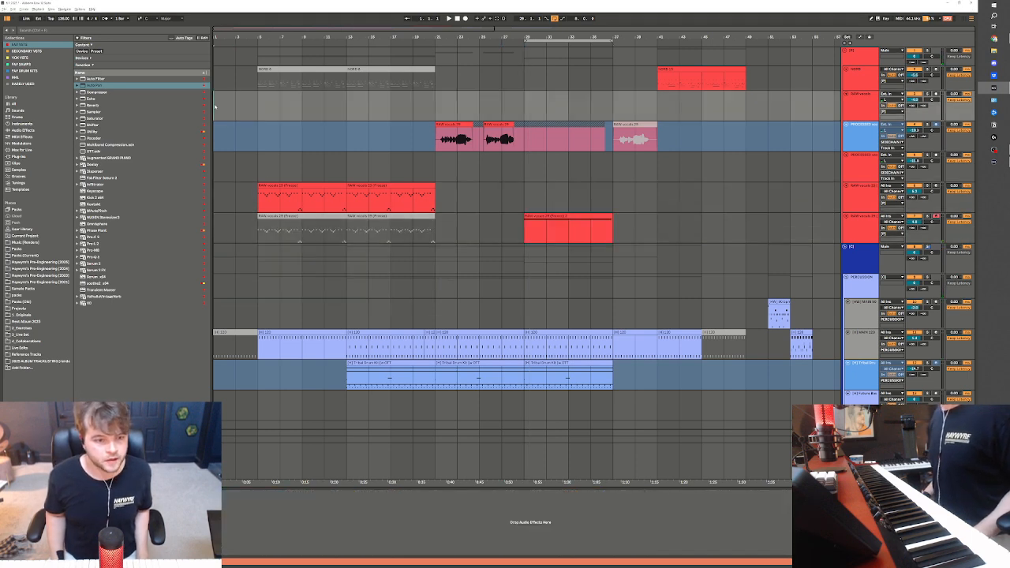
pyautogui.click(257, 357)
pyautogui.press('space')
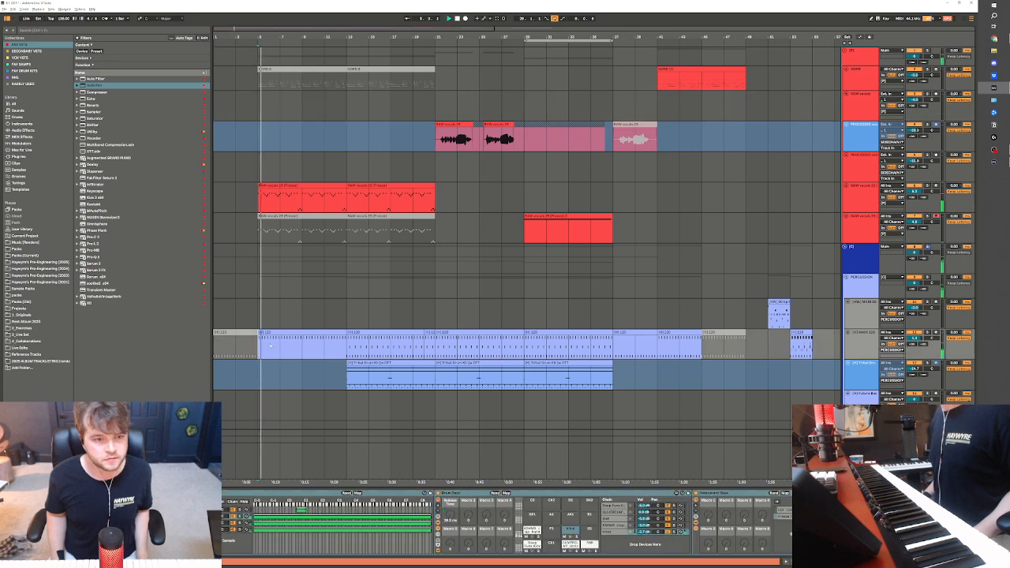
pyautogui.scroll(-1, 256, 358)
pyautogui.click(330, 284)
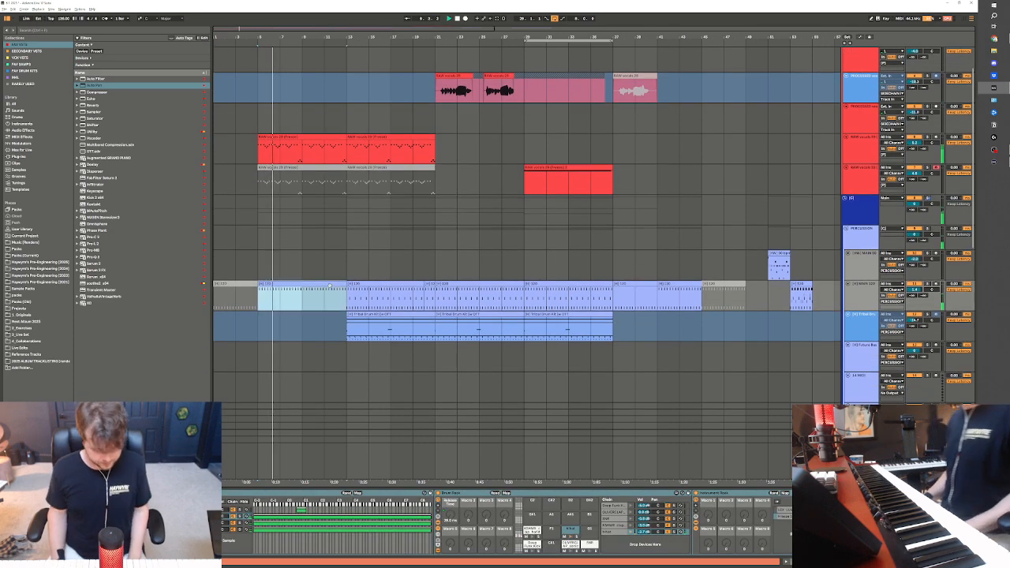
pyautogui.scroll(2, 303, 264)
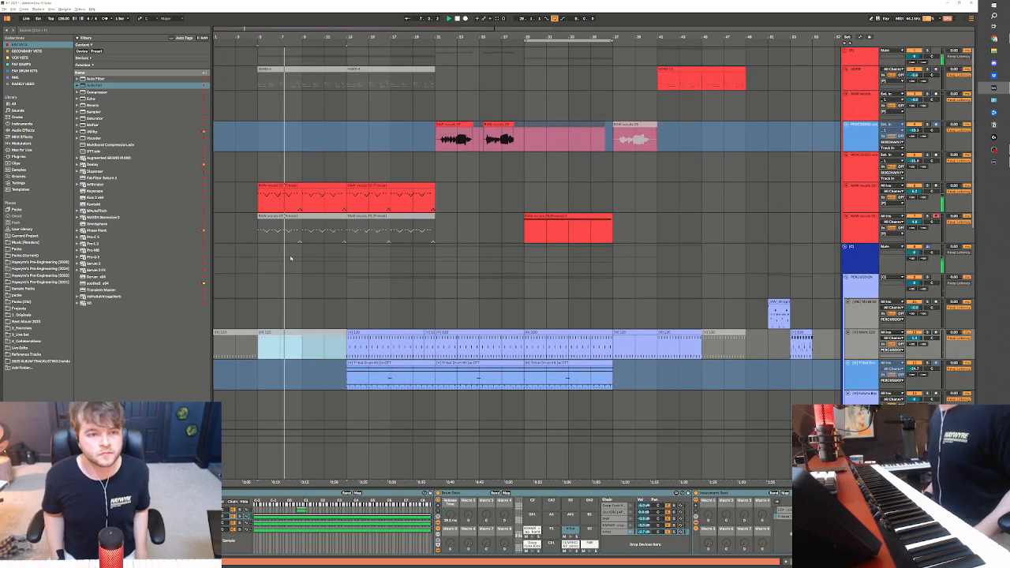
# Extend the recorded vocal note to the end of its clip at bar 37 and return to the arrangement
pyautogui.click(589, 242)
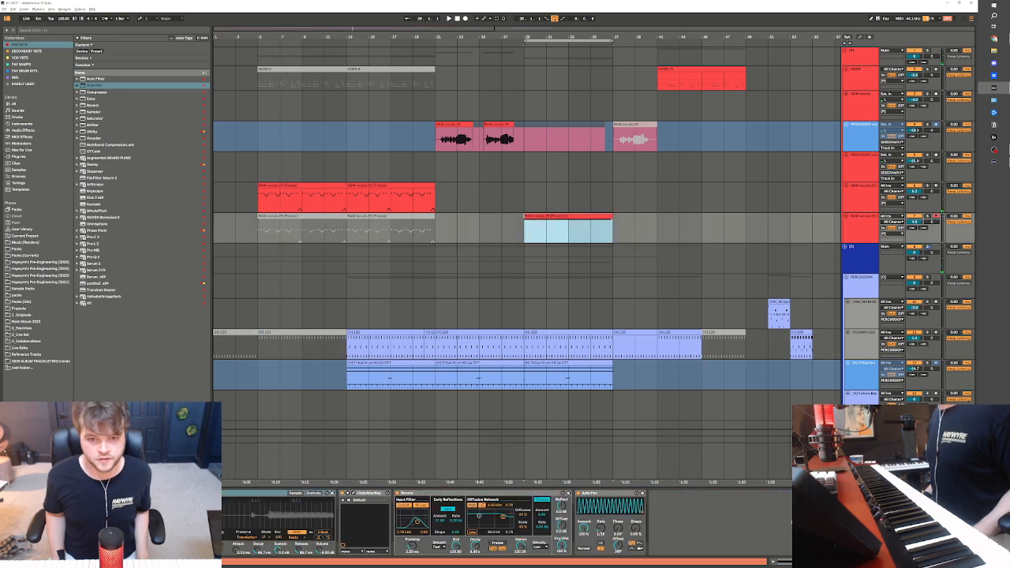
pyautogui.doubleClick(566, 216)
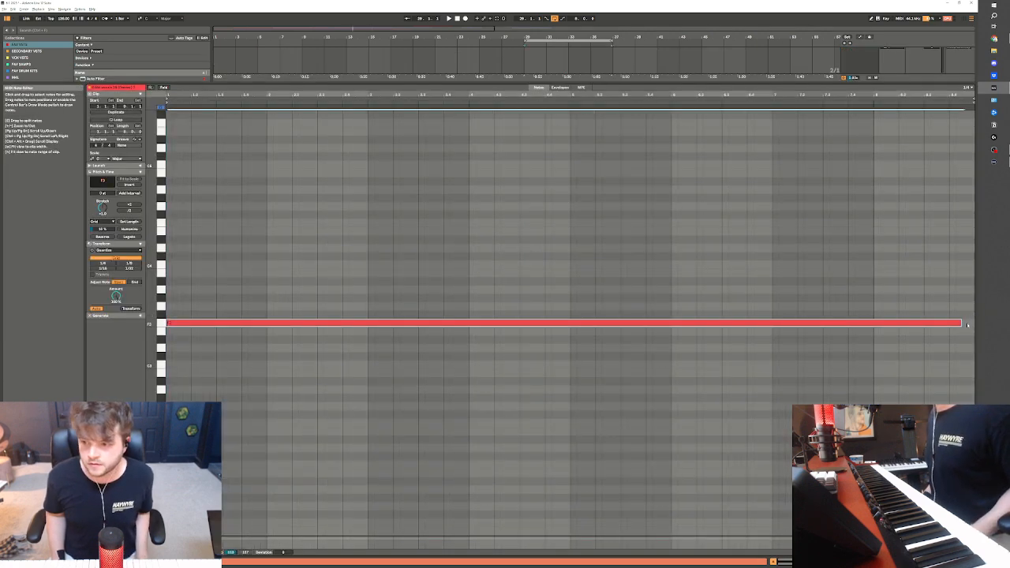
pyautogui.moveTo(963, 323); pyautogui.dragTo(968, 322)
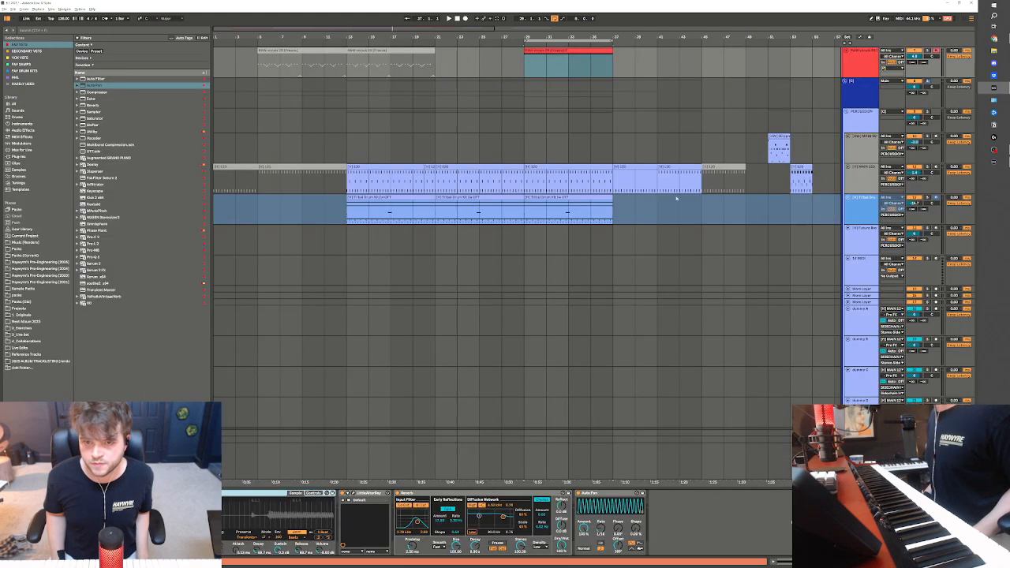
pyautogui.scroll(3, 490, 80)
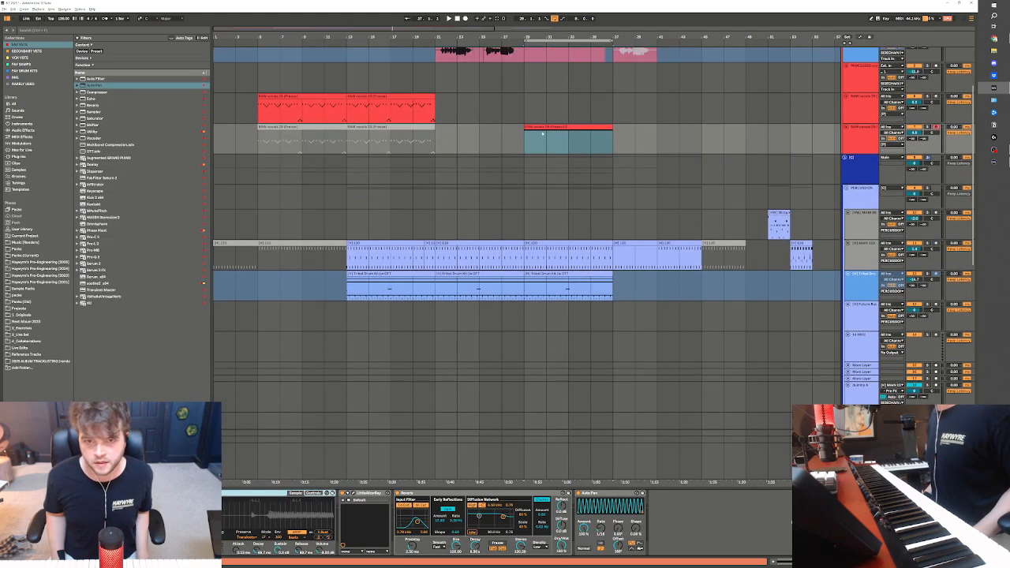
# Play the recorded vocal clip back with the beat from bar 29 while reviewing the arrangement tracks
pyautogui.press('space')
pyautogui.scroll(2, 924, 212)
pyautogui.scroll(-3, 914, 172)
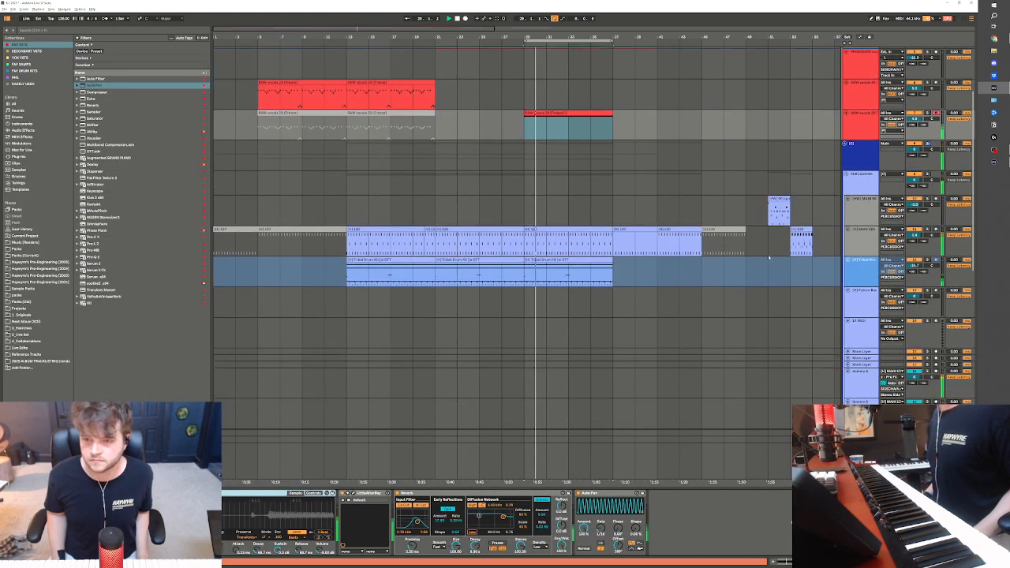
# Route the output of the duplicated raw vocal track to one of the sidechain tracks
pyautogui.click(893, 130)
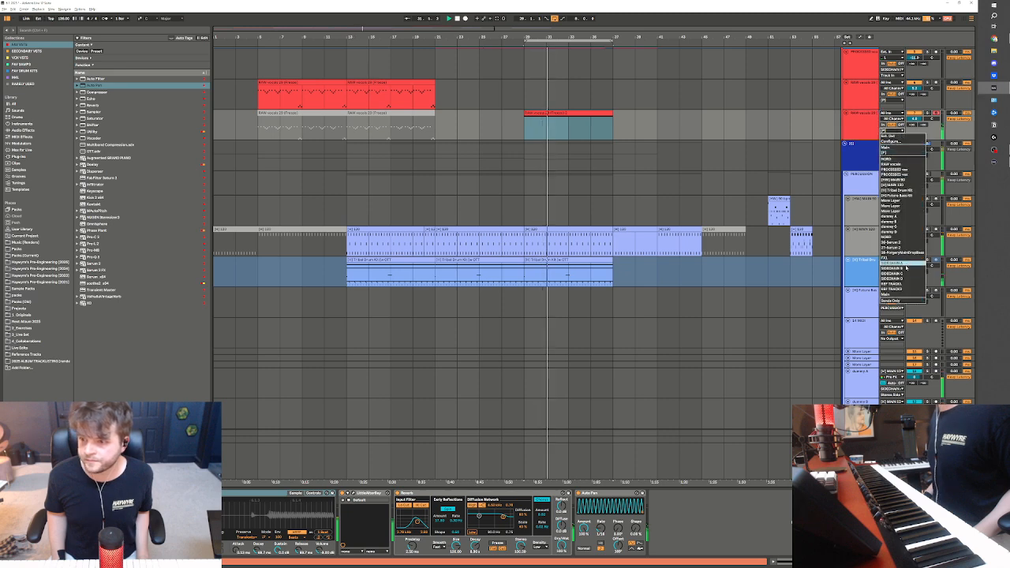
pyautogui.click(908, 270)
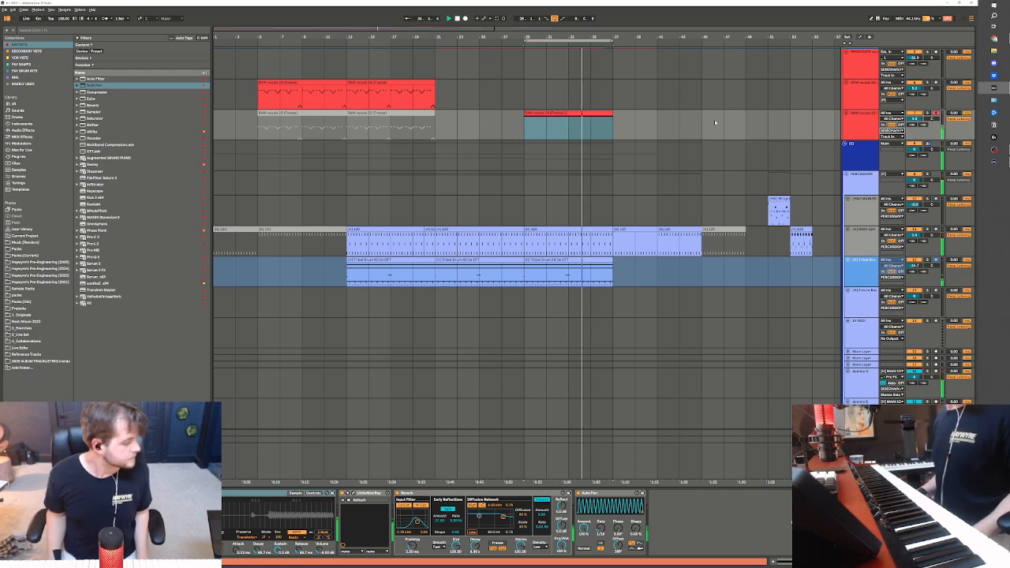
# Stop playback and duplicate the drop bass clips of bars 29 to 37 onto bars 37 to 45
pyautogui.scroll(-3, 599, 273)
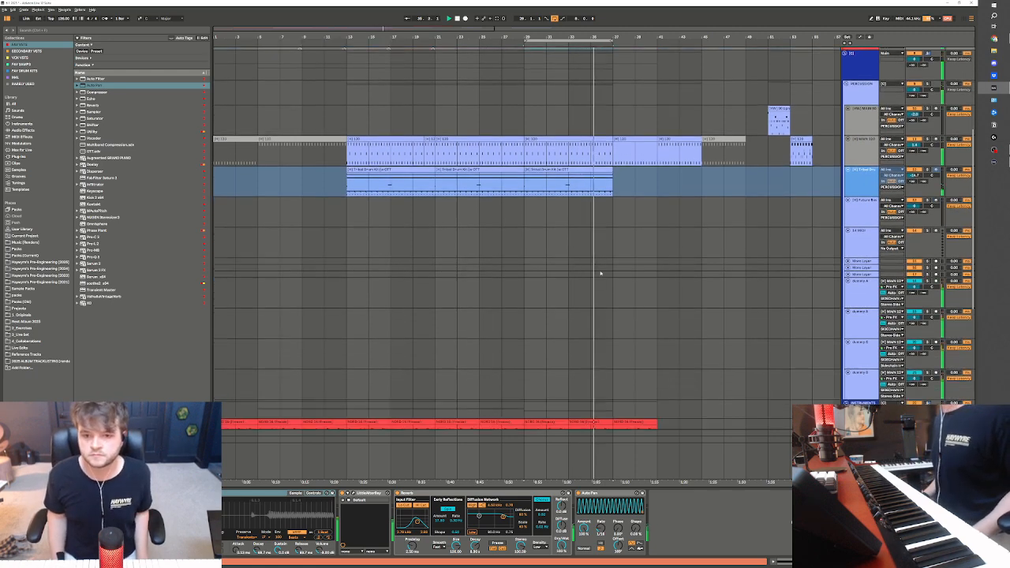
pyautogui.scroll(-9, 599, 274)
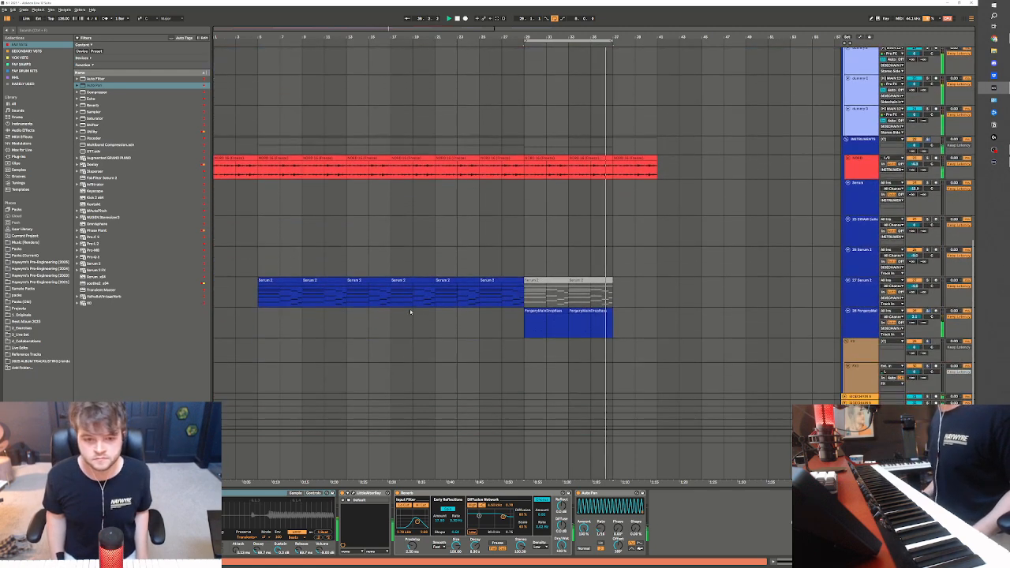
pyautogui.click(391, 293)
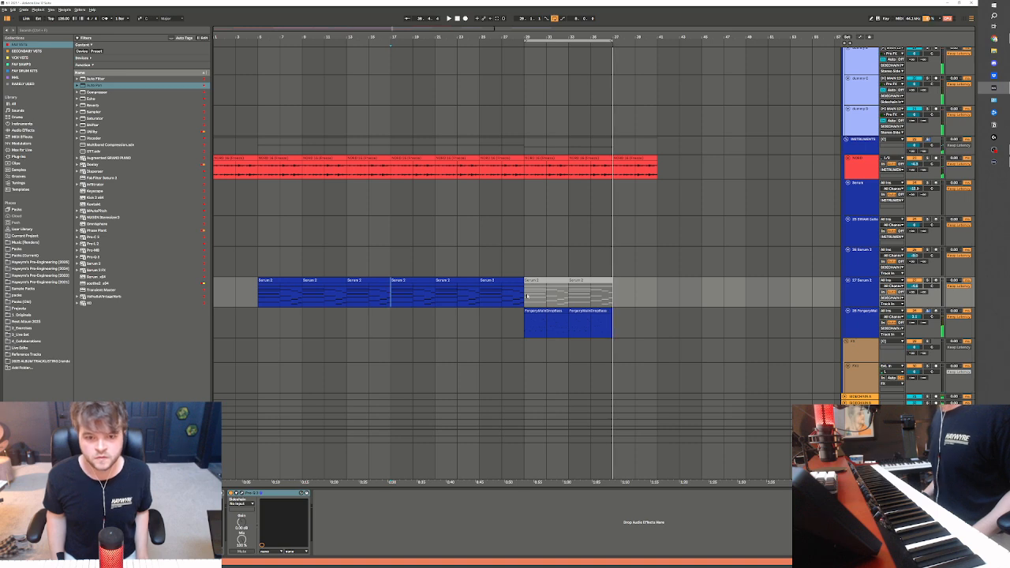
pyautogui.press('space')
pyautogui.moveTo(524, 295); pyautogui.dragTo(434, 293)
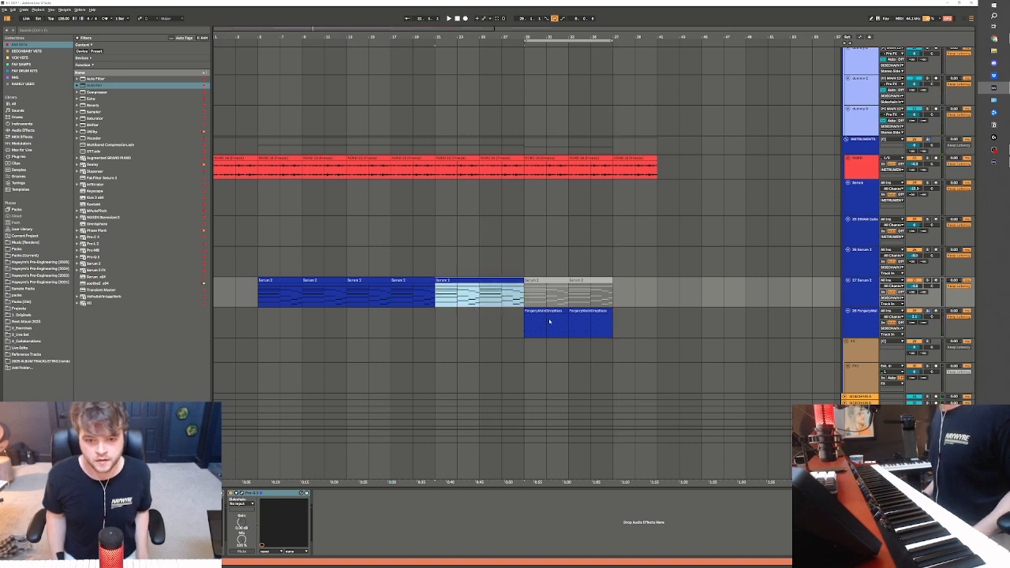
pyautogui.scroll(1, 573, 350)
pyautogui.click(553, 354)
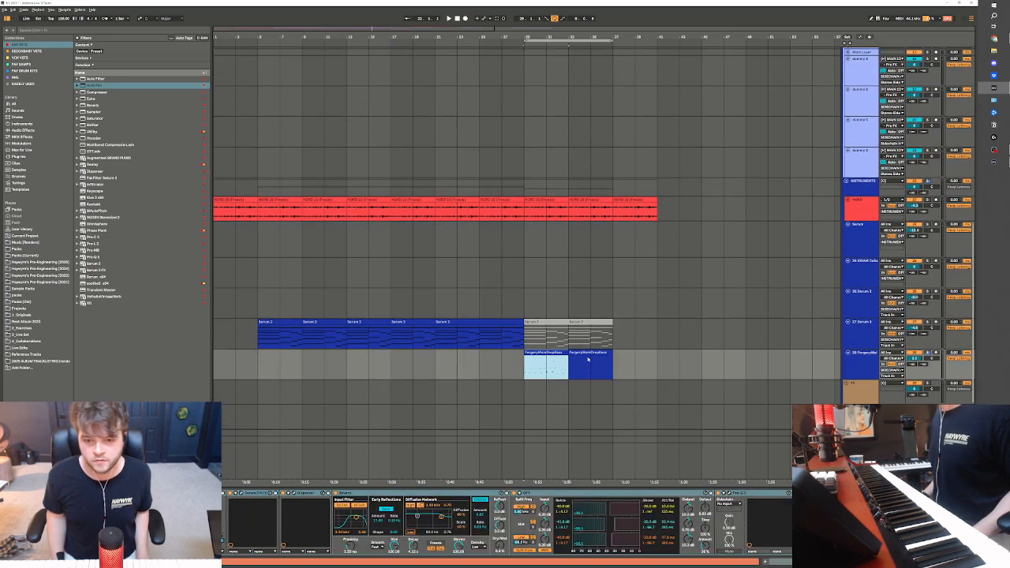
# Clear the main drum clips from bar 37 to 45 and duplicate the main and tribal drums of bars 29 to 37 there
pyautogui.scroll(6, 683, 372)
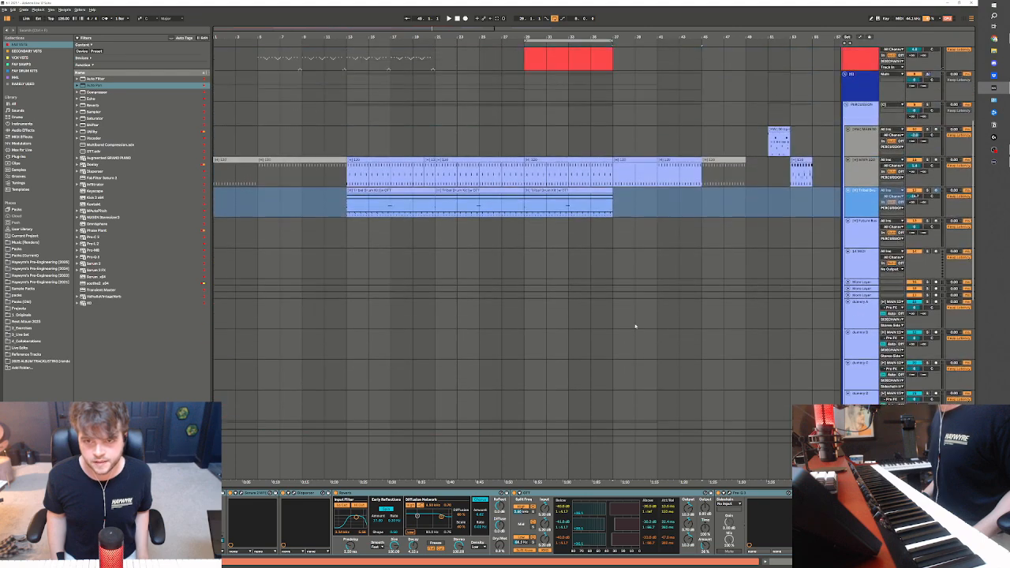
pyautogui.moveTo(612, 207); pyautogui.dragTo(687, 231)
pyautogui.click(587, 234)
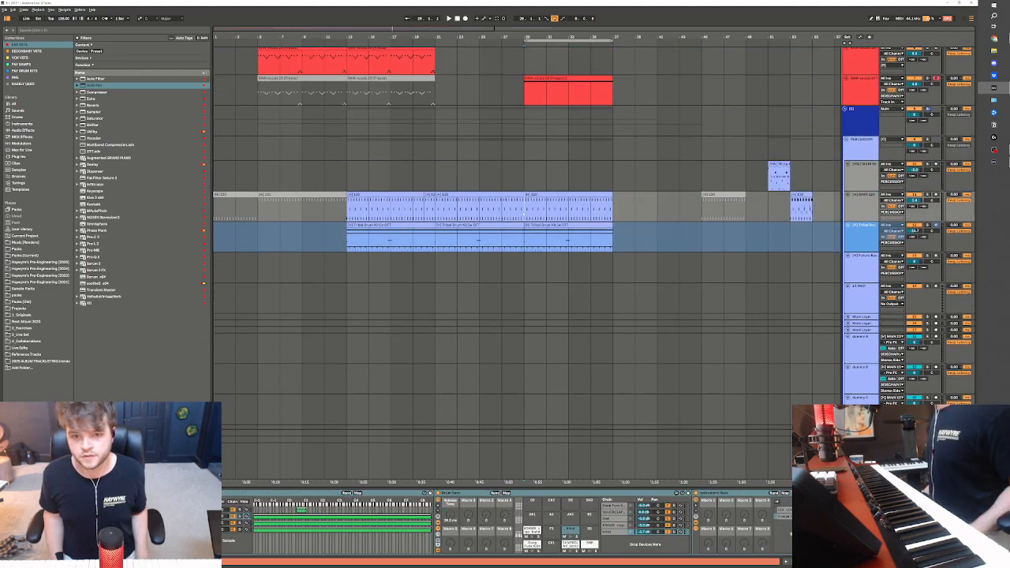
pyautogui.hotkey('ctrl', 'd')
# Copy the two processed vocal phrases of bars 21 to 29 and paste them at bar 37
pyautogui.scroll(2, 539, 251)
pyautogui.scroll(1, 539, 251)
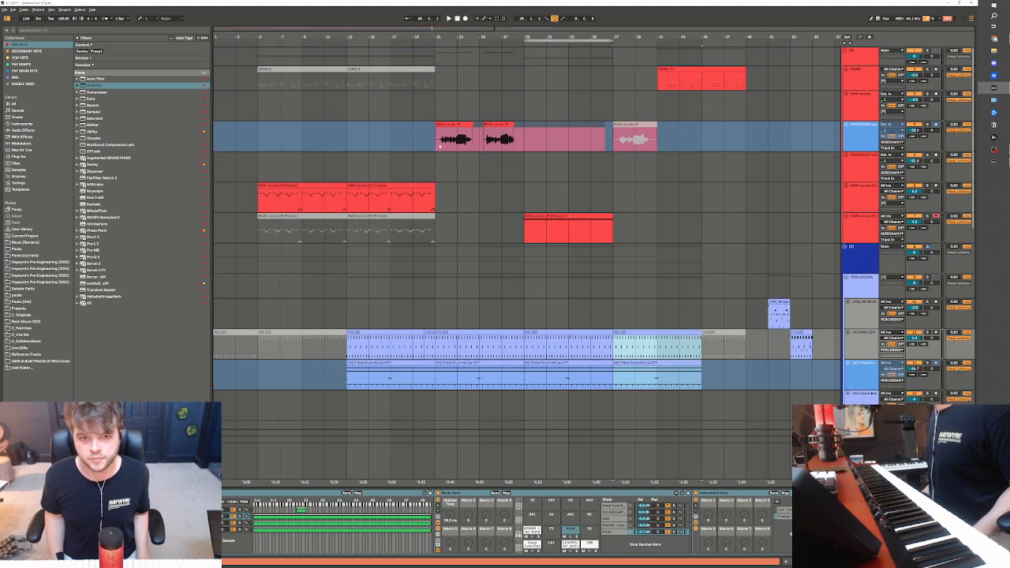
pyautogui.click(513, 126)
pyautogui.click(611, 141)
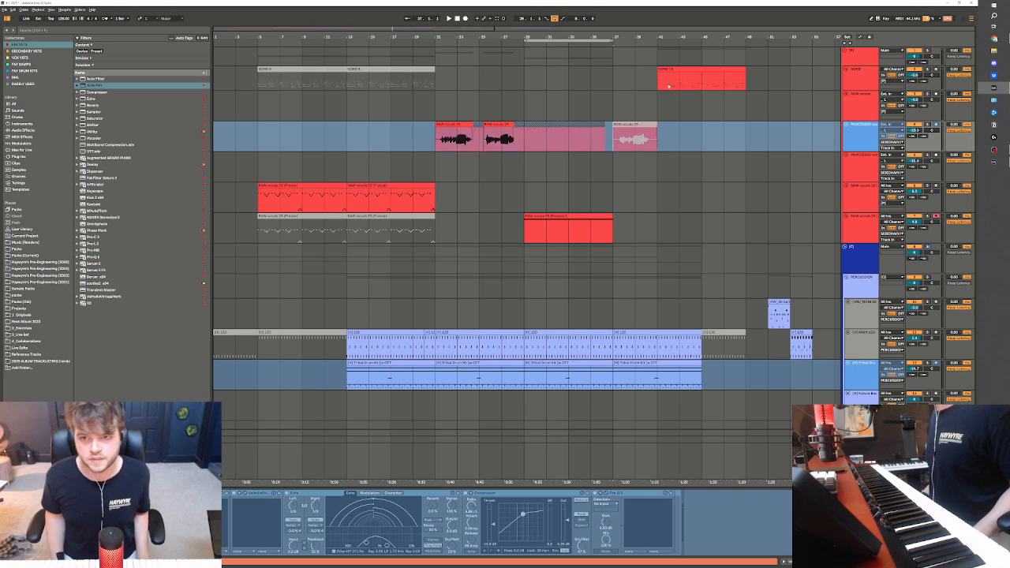
pyautogui.hotkey('ctrl', 'v')
# Deactivate the Nord MIDI clip at bars 41 to 49 and set the playback loop to bars 37 to 45
pyautogui.moveTo(668, 85); pyautogui.dragTo(768, 93)
pyautogui.press('0')
pyautogui.scroll(-2, 732, 75)
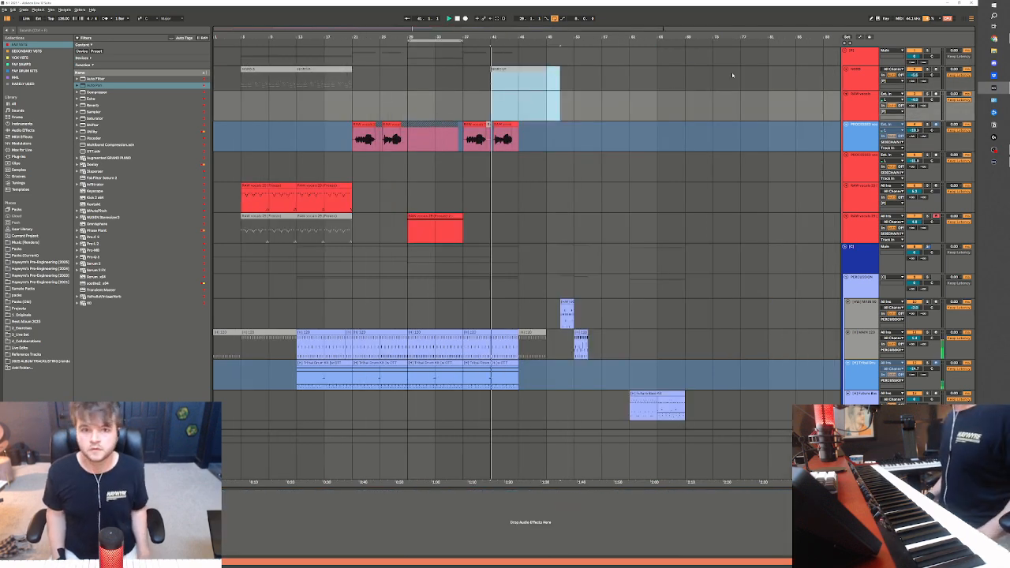
pyautogui.click(465, 98)
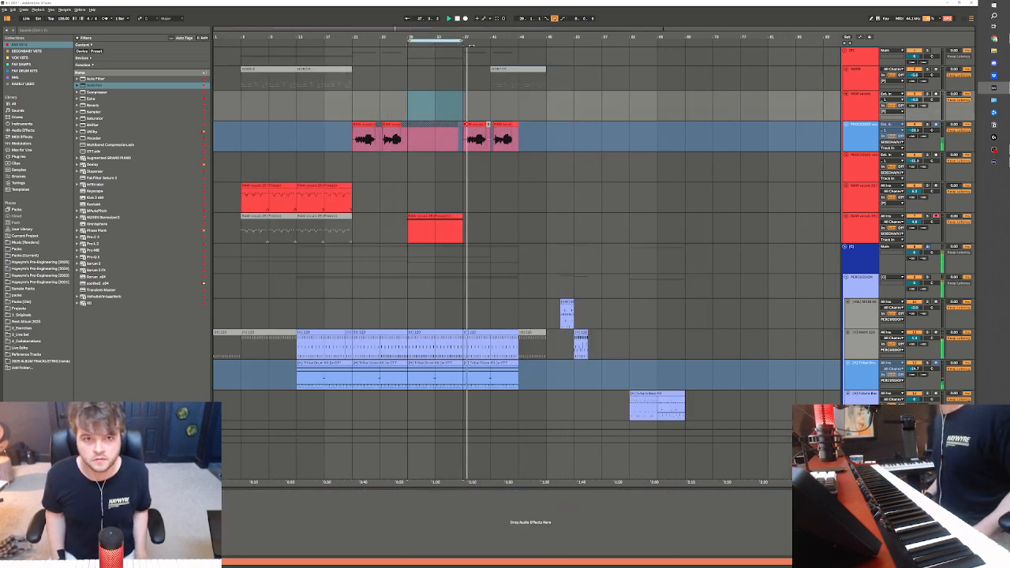
# Deactivate the frozen Nord audio clip at bars 37 to 41 and consolidate the drop bass clips of bars 37 to 45
pyautogui.scroll(-3, 490, 373)
pyautogui.scroll(-6, 490, 373)
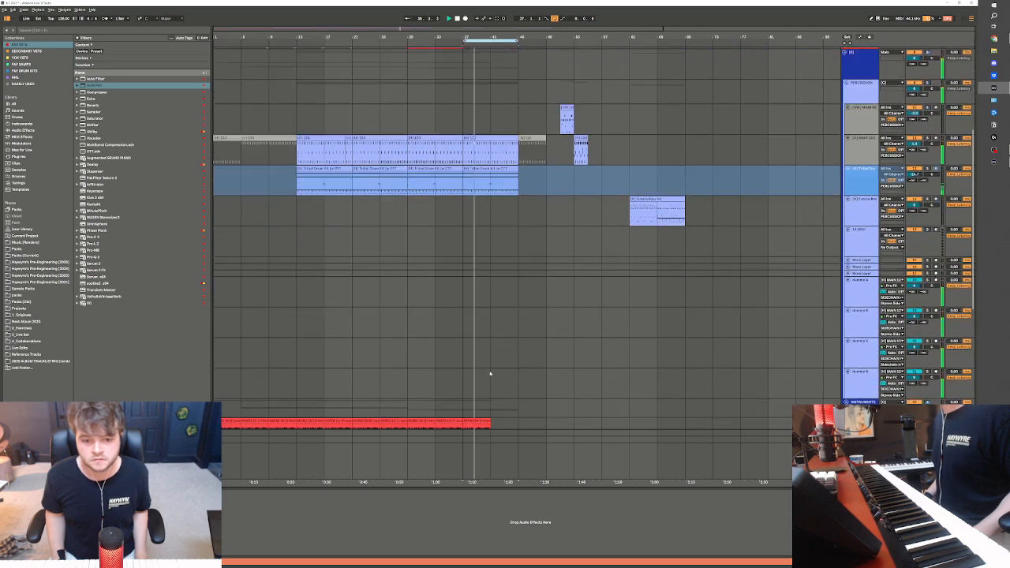
pyautogui.keyDown('shift'); pyautogui.click(498, 337); pyautogui.keyUp('shift')
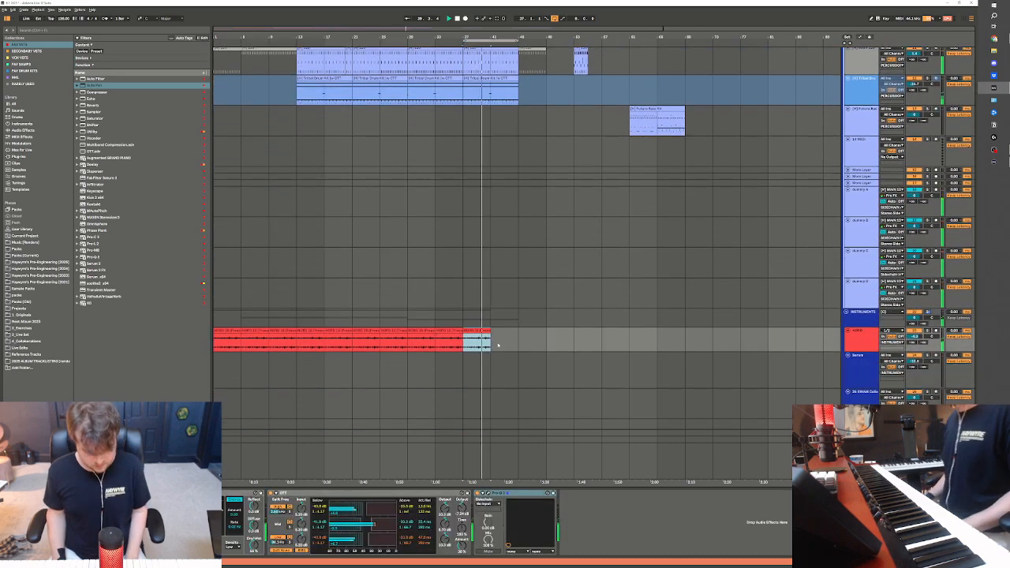
pyautogui.scroll(-5, 497, 345)
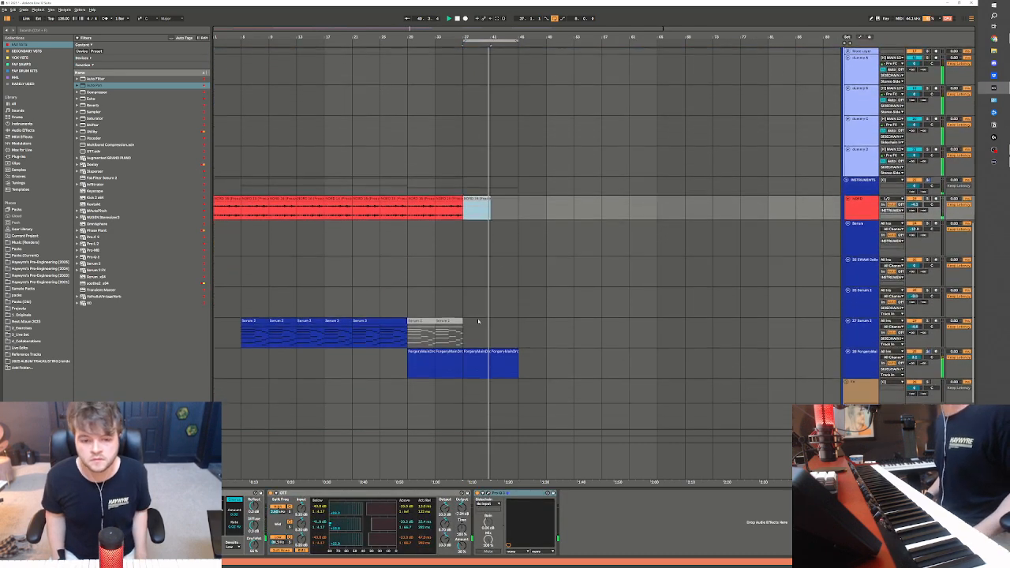
pyautogui.moveTo(463, 343); pyautogui.dragTo(518, 344)
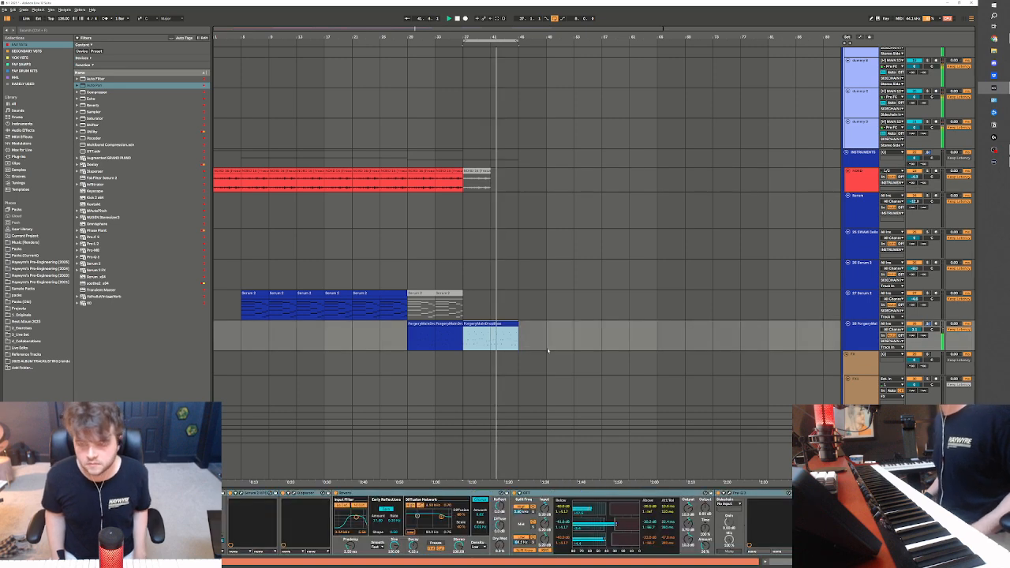
# Listen to the loop from bar 37 to 45 while reviewing the instrument tracks for the new section
pyautogui.press('Up')
pyautogui.press('Up')
pyautogui.press('Up')
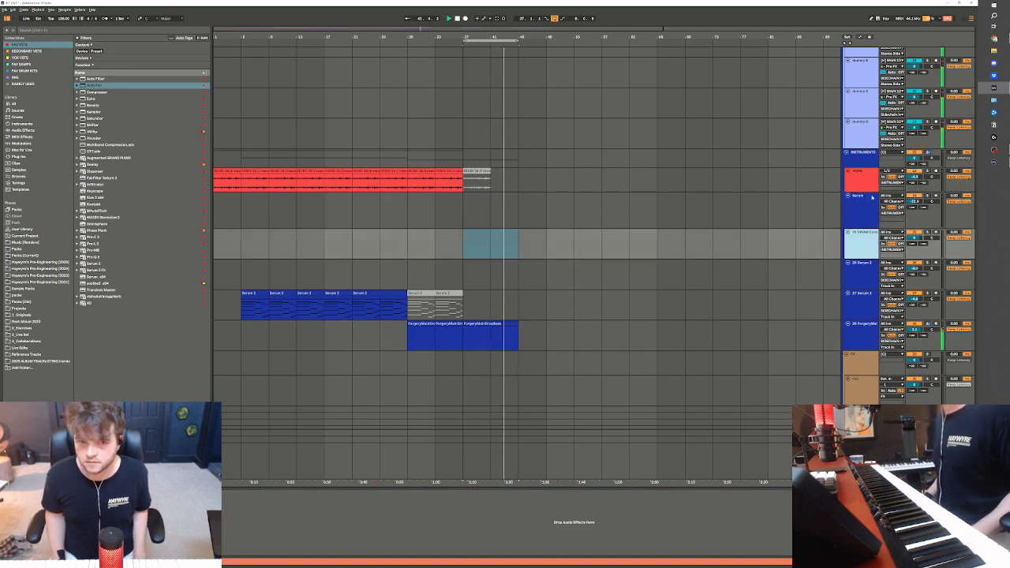
pyautogui.press('Down')
pyautogui.press('Down')
pyautogui.scroll(2, 979, 259)
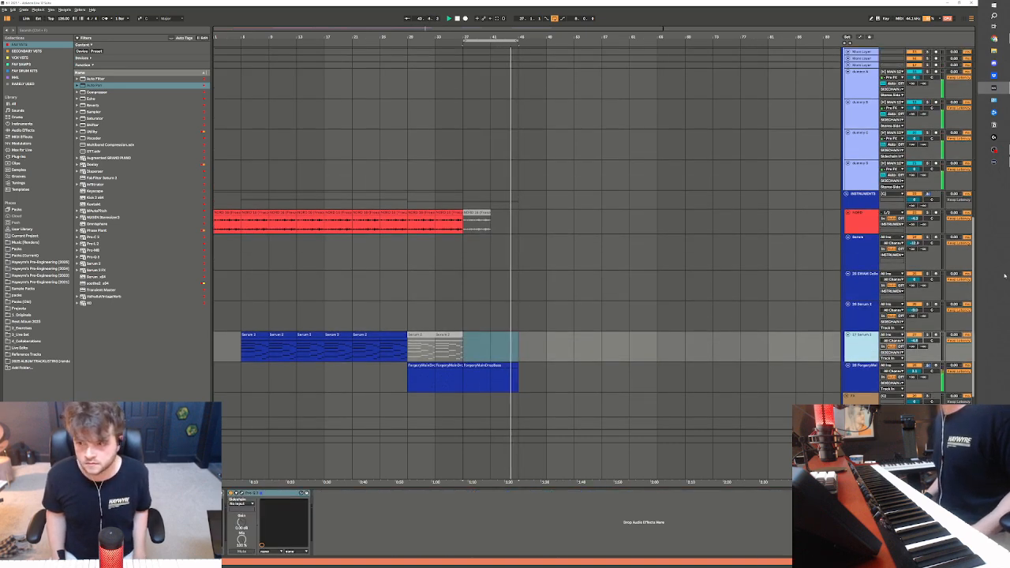
pyautogui.scroll(-2, 980, 260)
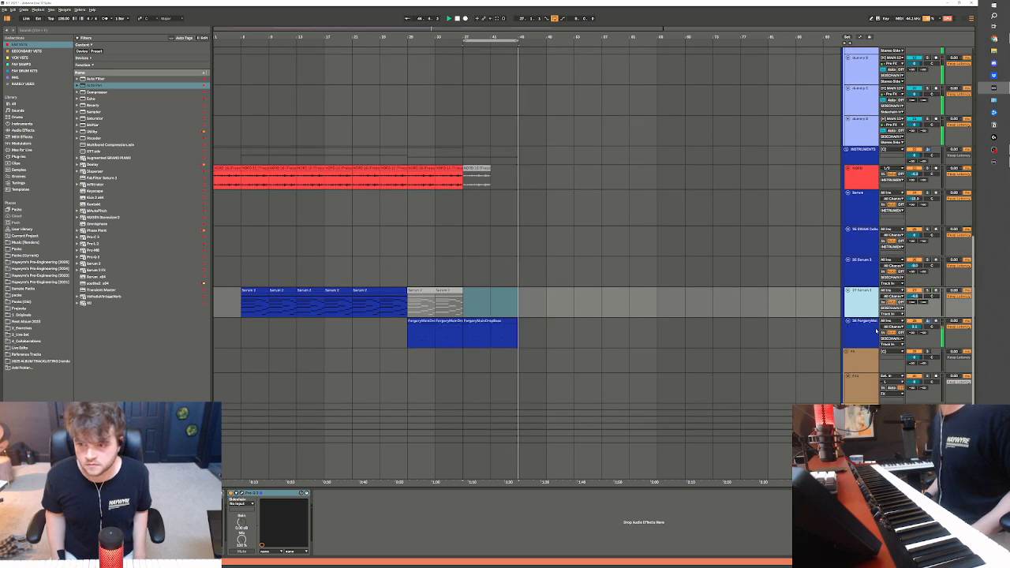
pyautogui.press('space')
pyautogui.scroll(2, 823, 296)
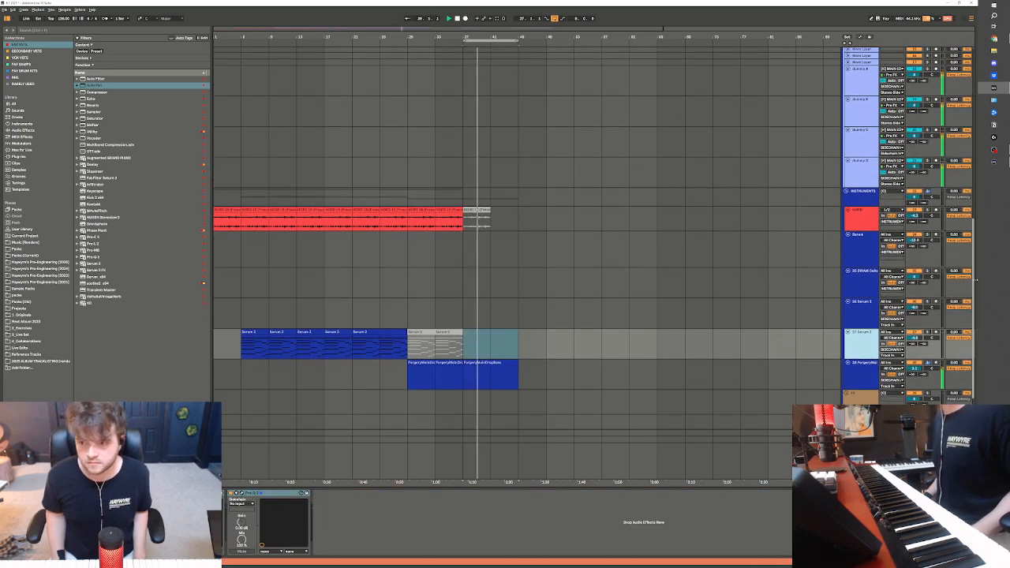
# Stop playback and duplicate the processed vocal track together with its clips
pyautogui.moveTo(976, 204); pyautogui.dragTo(976, 55)
pyautogui.click(862, 135)
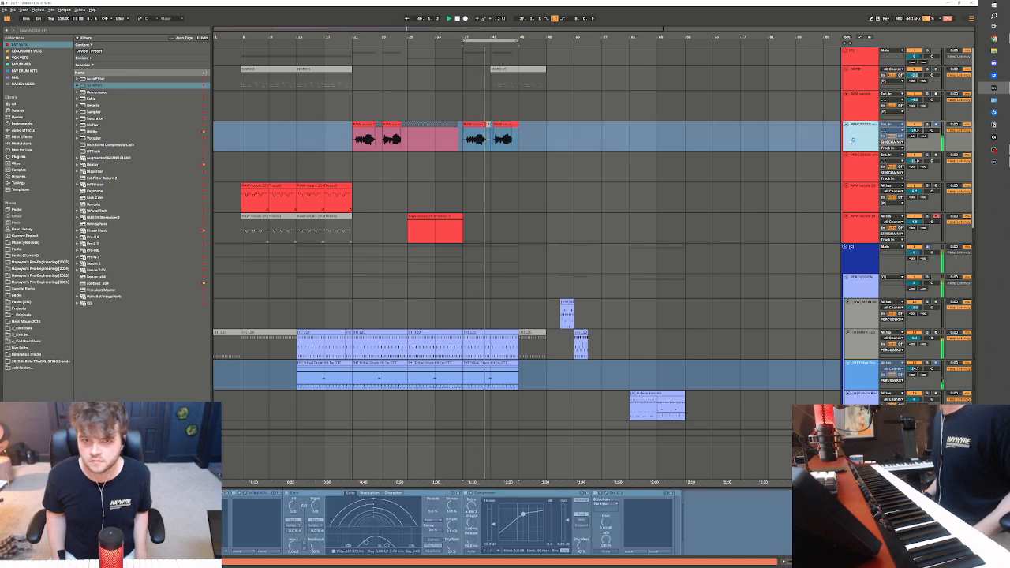
pyautogui.click(866, 165)
pyautogui.click(863, 147)
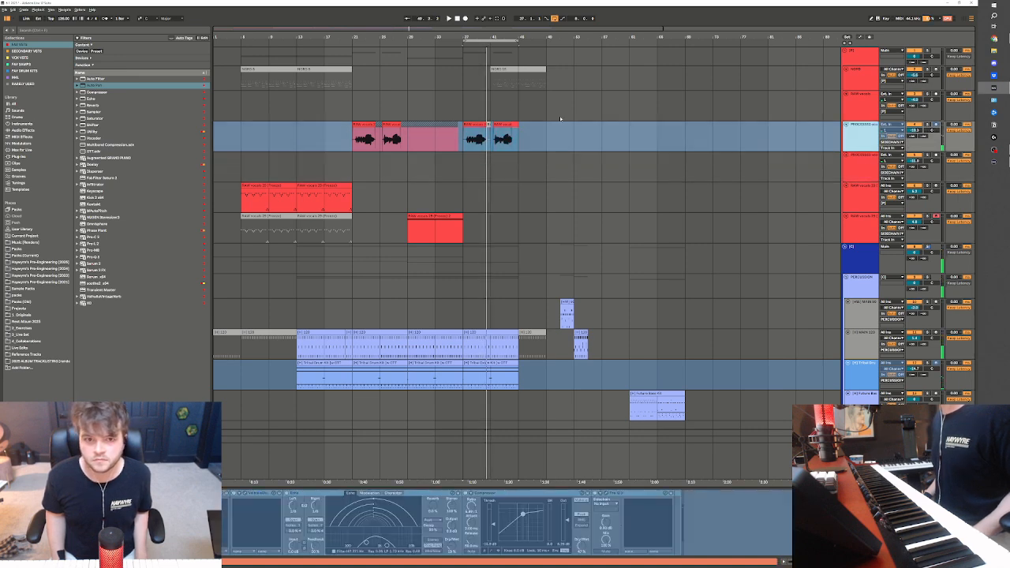
pyautogui.hotkey('ctrl', 'd')
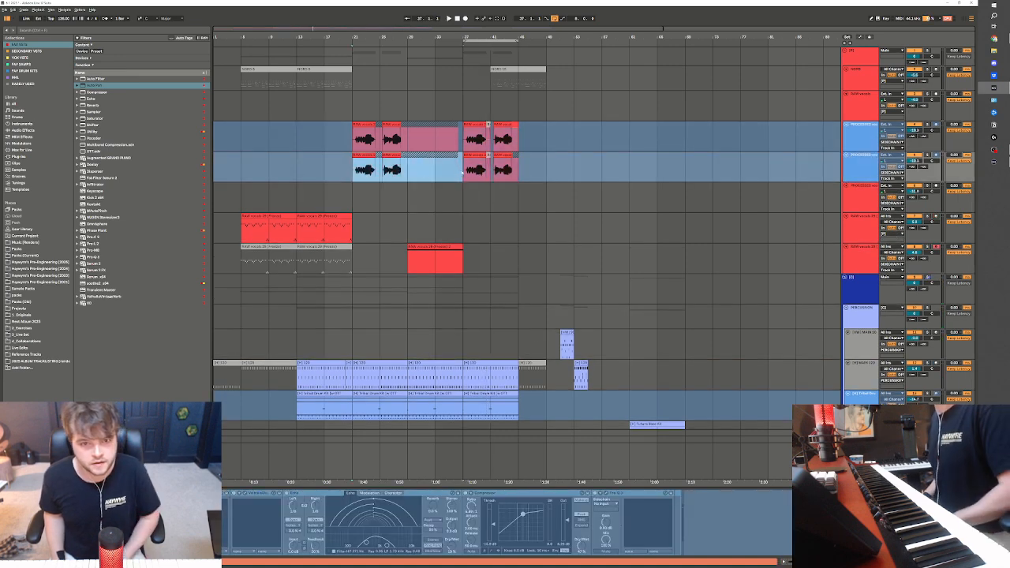
# Delete the clips on the duplicated processed vocal track except for the phrase in bars 37 to 39
pyautogui.moveTo(424, 31); pyautogui.dragTo(426, 99)
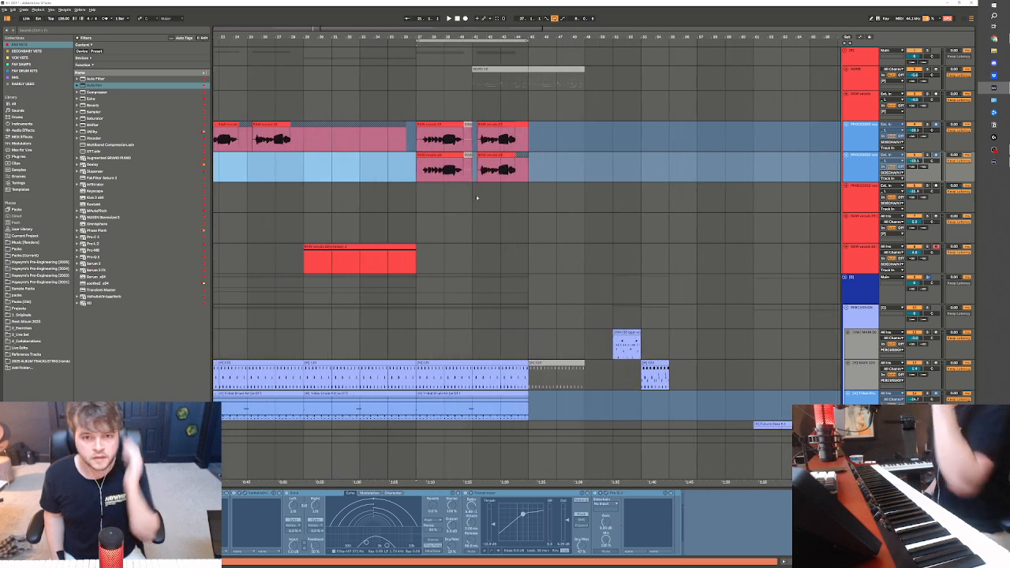
pyautogui.moveTo(388, 38); pyautogui.dragTo(388, 67)
pyautogui.moveTo(704, 170); pyautogui.dragTo(521, 171)
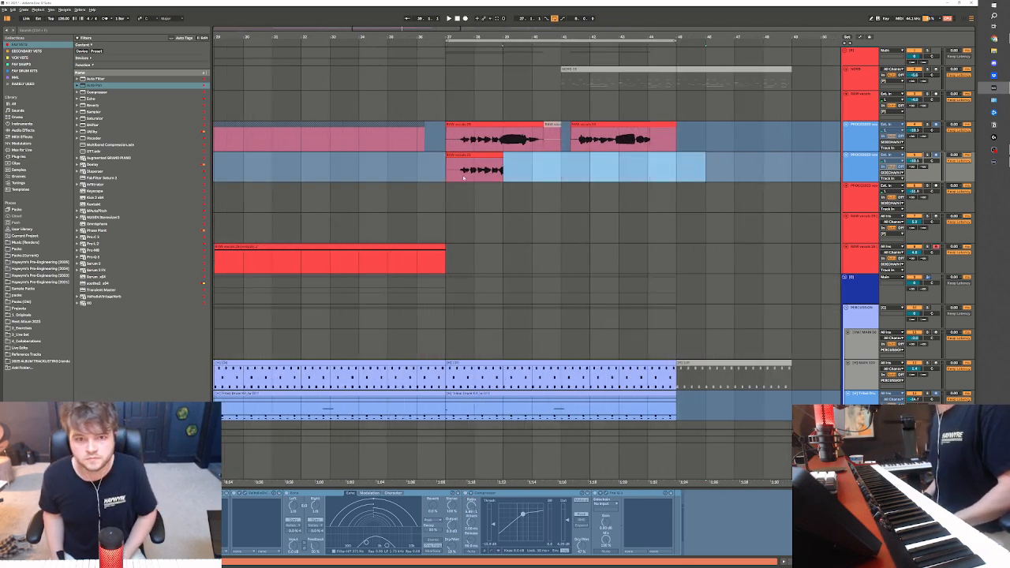
pyautogui.press('Delete')
# Audition the remaining phrase in solo and cut it down to a slice about two beats long starting just before bar 37
pyautogui.press('space')
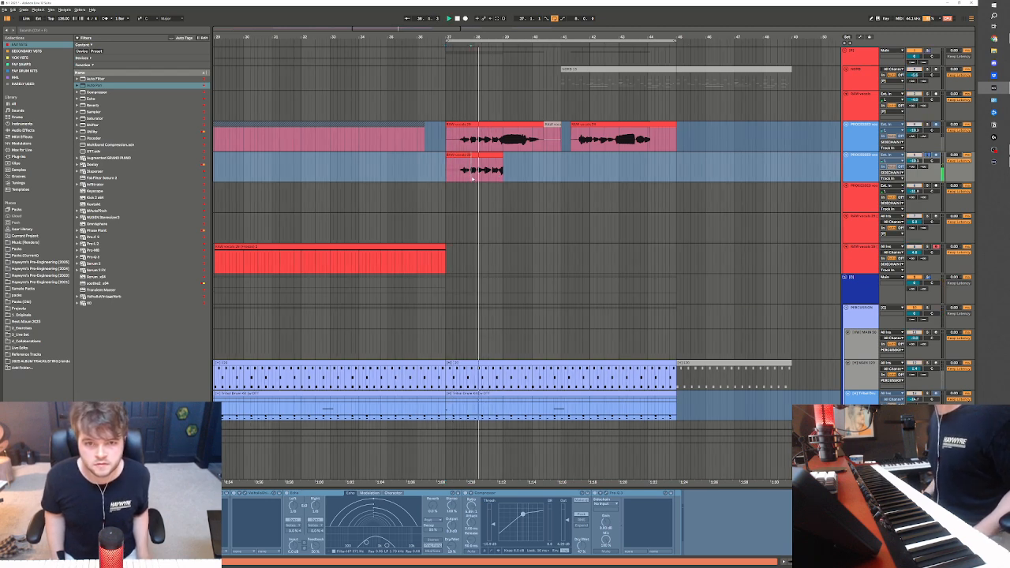
pyautogui.press('space')
pyautogui.press('space')
pyautogui.moveTo(472, 177)
pyautogui.mouseDown()
pyautogui.moveTo(483, 174)
pyautogui.moveTo(451, 176)
pyautogui.moveTo(442, 154)
pyautogui.moveTo(556, 169)
pyautogui.mouseUp()
pyautogui.press('space')
pyautogui.press('Delete')
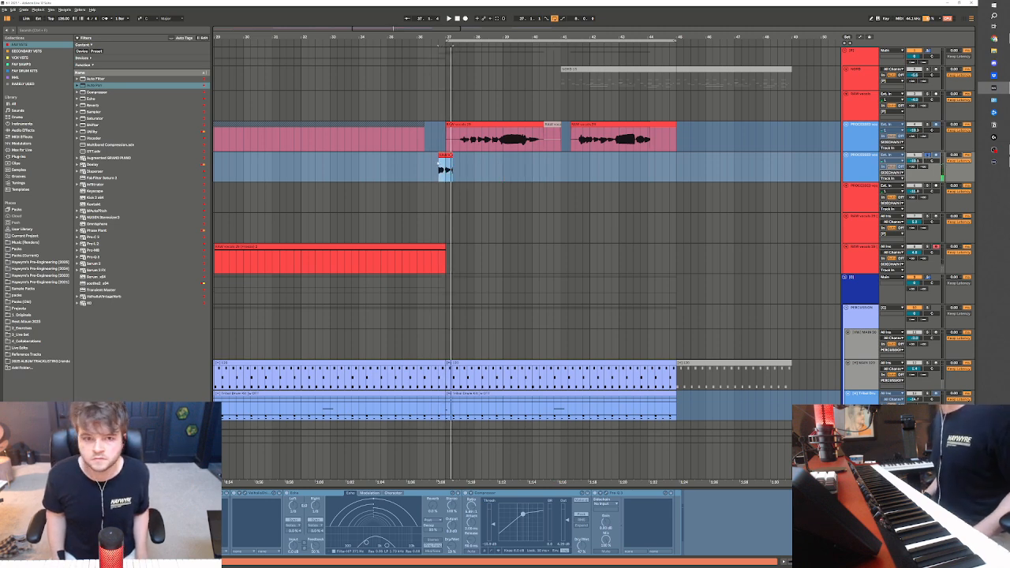
# Repeat the short vocal slice back to back until early in bar 42
pyautogui.hotkey('ctrl', 'd')
pyautogui.hotkey('ctrl', 'd')
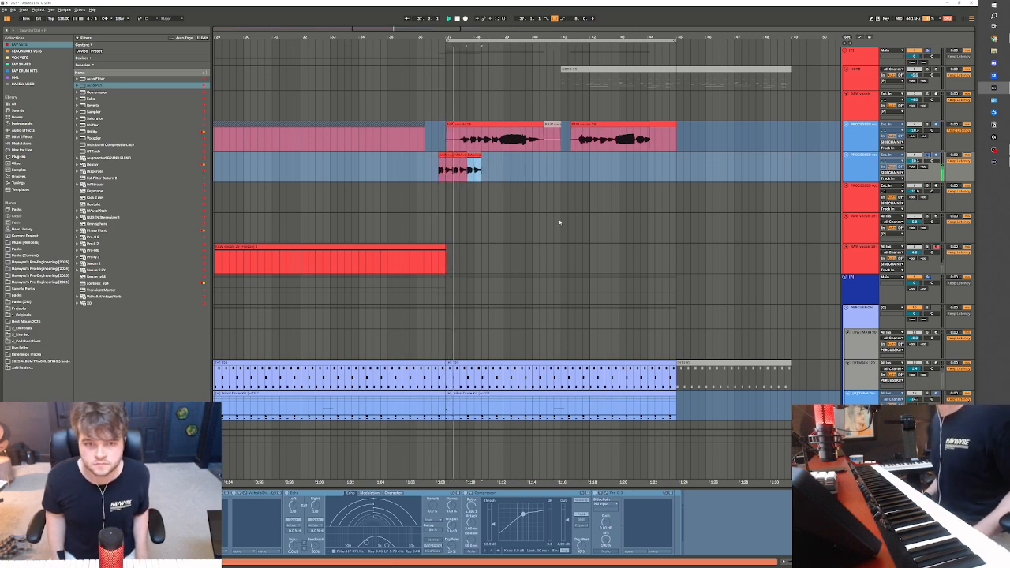
pyautogui.hotkey('ctrl', 'd')
pyautogui.hotkey('ctrl', 'd')
pyautogui.hotkey('ctrl', 'd')
pyautogui.hotkey('ctrl', 'd')
pyautogui.hotkey('ctrl', 'd')
pyautogui.hotkey('ctrl', 'd')
pyautogui.hotkey('ctrl', 'd')
pyautogui.hotkey('ctrl', 'd')
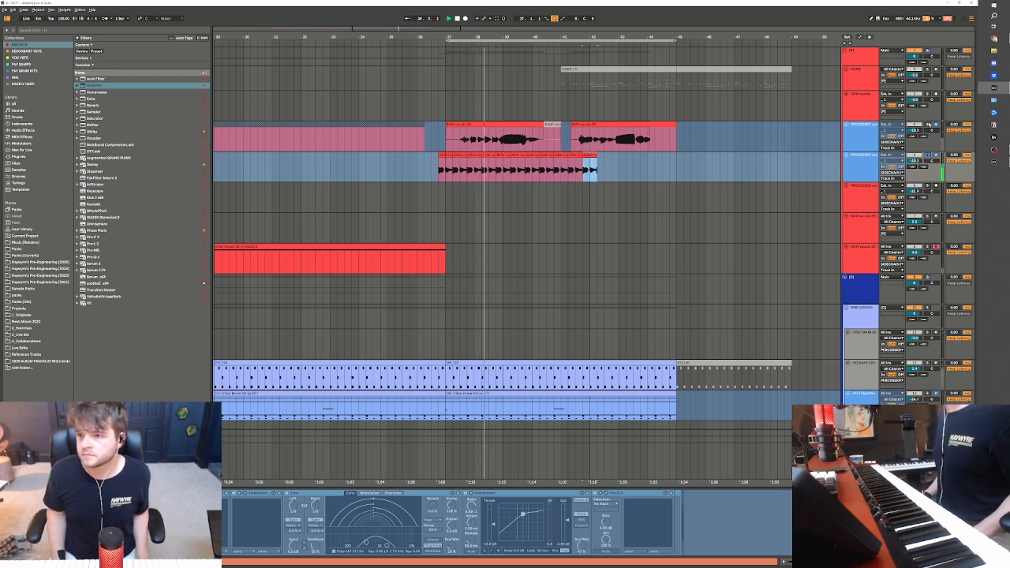
# Mute the original processed vocal track, unsolo the slice track and play the repeated slices with the drums
pyautogui.click(927, 126)
pyautogui.press('space')
pyautogui.click(441, 167)
pyautogui.press('space')
pyautogui.press('space')
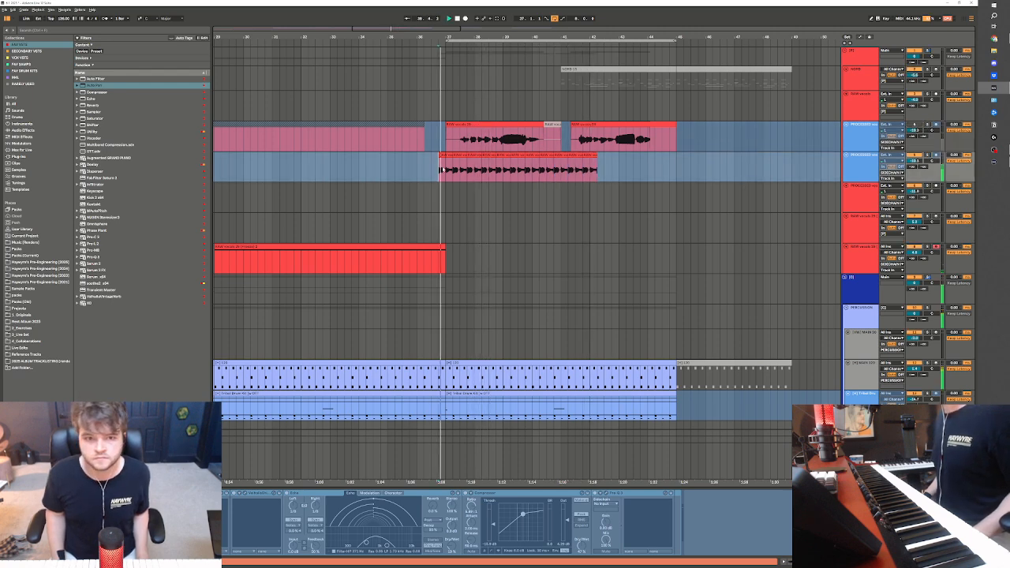
# Select all the repeated vocal slices and shift them about half a beat forward on the timeline
pyautogui.click(447, 156)
pyautogui.press('space')
pyautogui.keyDown('shift'); pyautogui.click(590, 156); pyautogui.keyUp('shift')
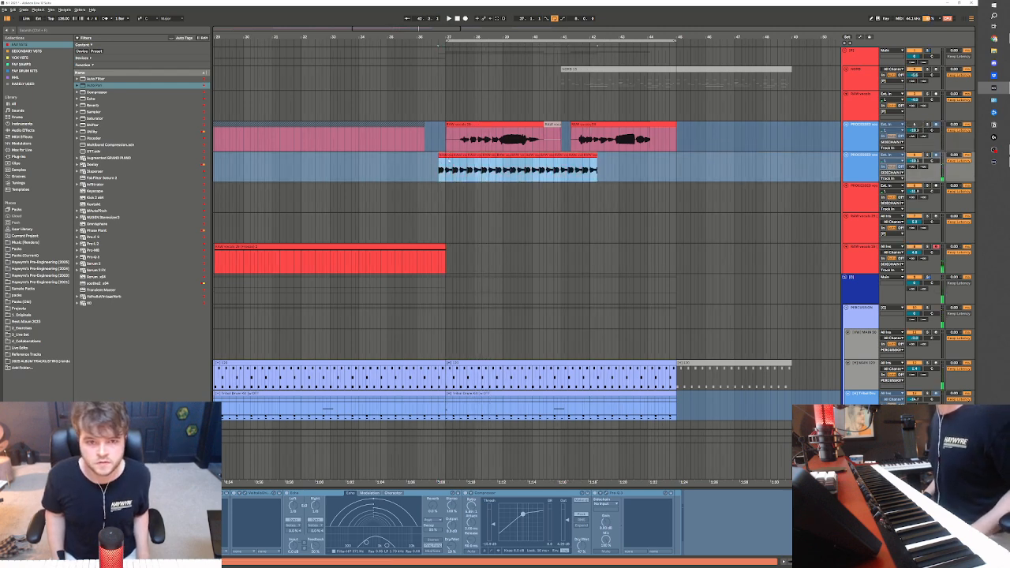
pyautogui.moveTo(448, 157); pyautogui.dragTo(452, 157)
# Play the shifted vocal slices with the beat from just before bar 37 and check them in the wider arrangement
pyautogui.click(435, 169)
pyautogui.press('space')
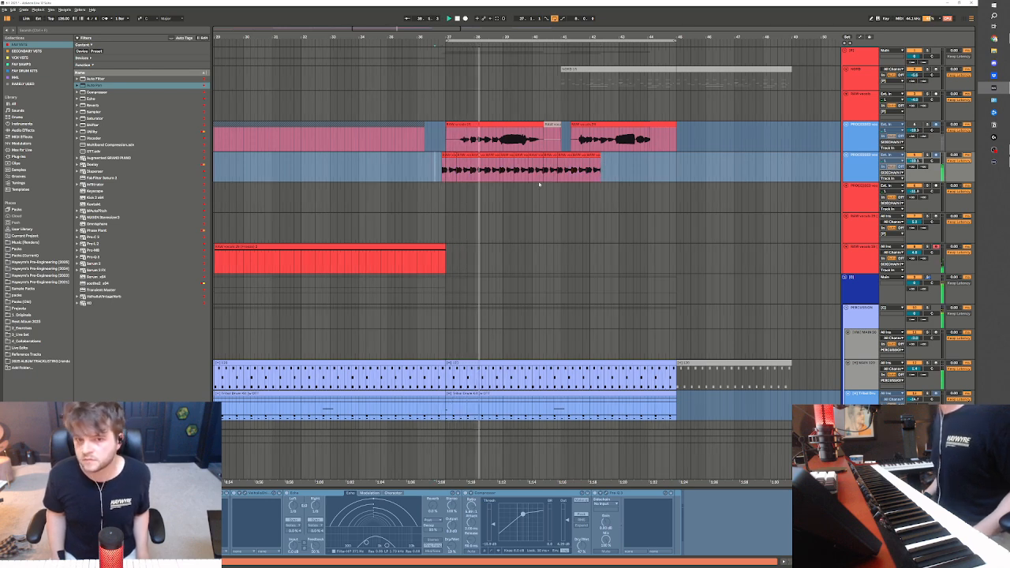
pyautogui.click(540, 185)
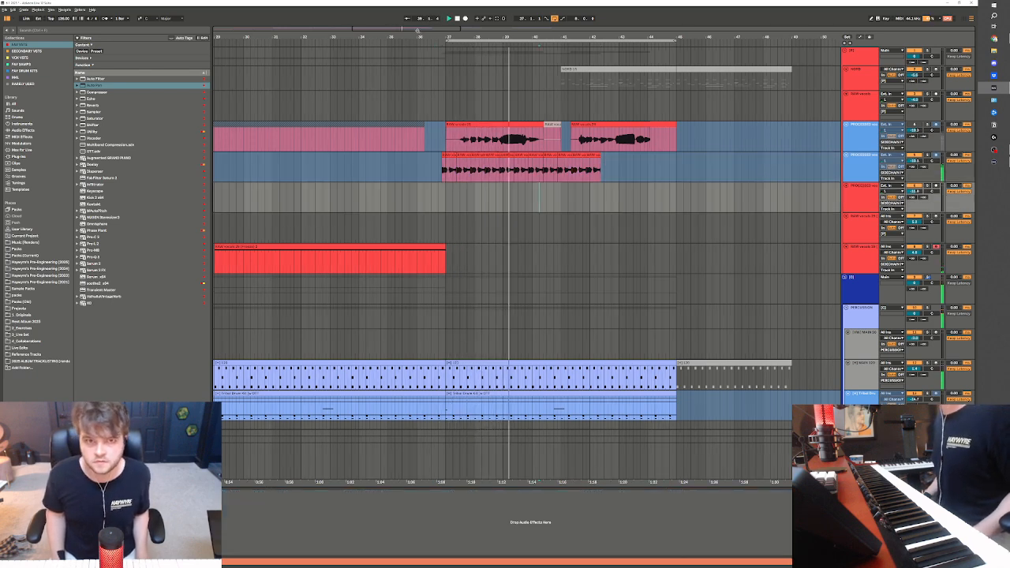
pyautogui.moveTo(418, 30); pyautogui.dragTo(417, 11)
pyautogui.click(542, 220)
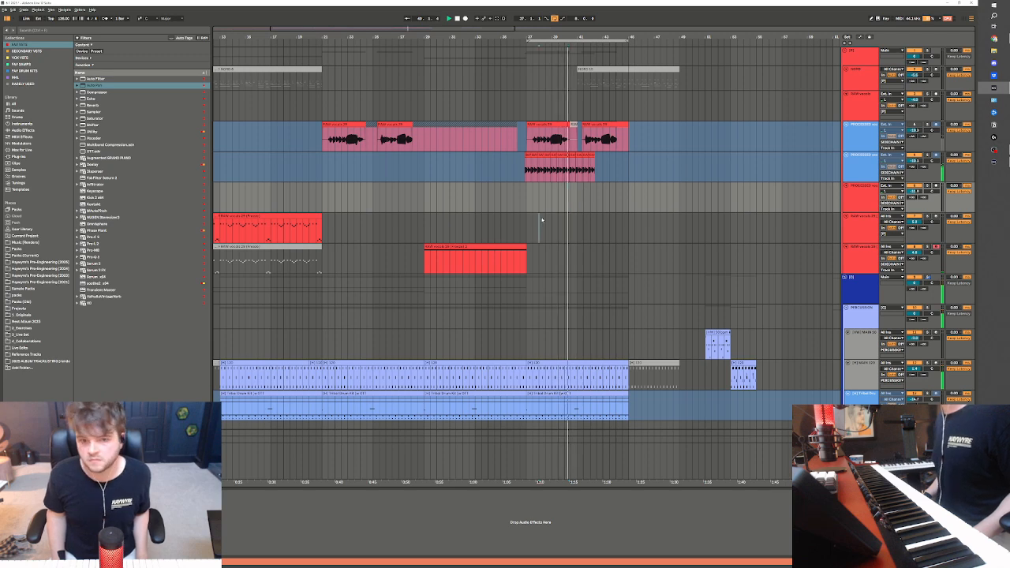
# Duplicate the RAW vocals sampler track holding the opening slice pattern and clear the clips from the copy
pyautogui.click(857, 226)
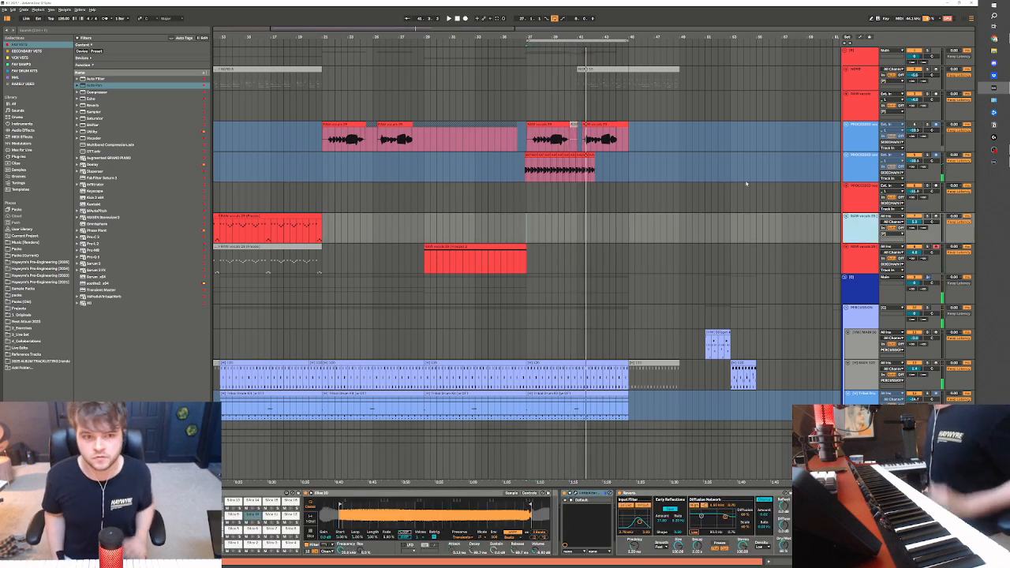
pyautogui.hotkey('ctrl', 'd')
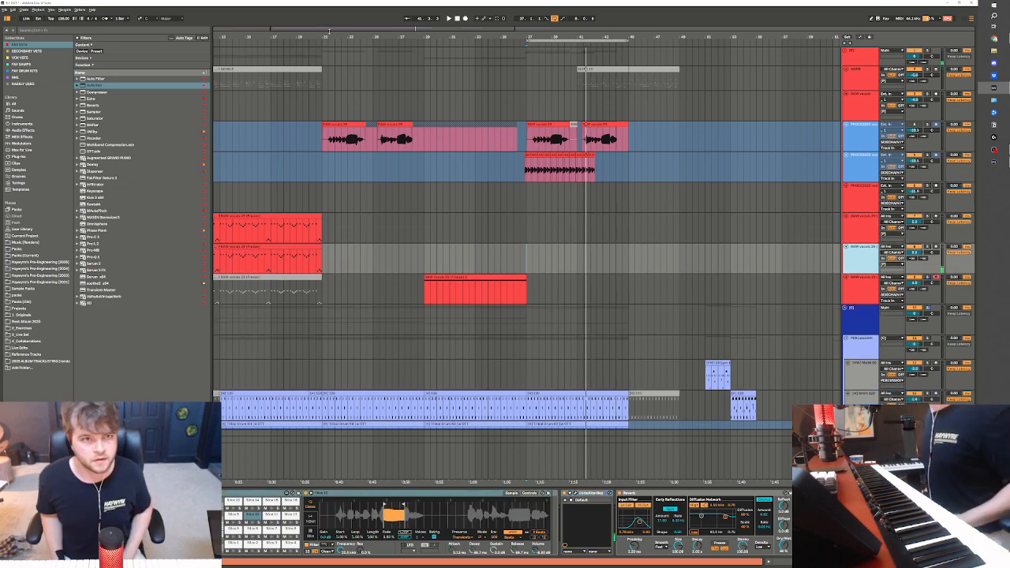
pyautogui.moveTo(321, 30); pyautogui.dragTo(319, 9)
pyautogui.moveTo(395, 263); pyautogui.dragTo(218, 250)
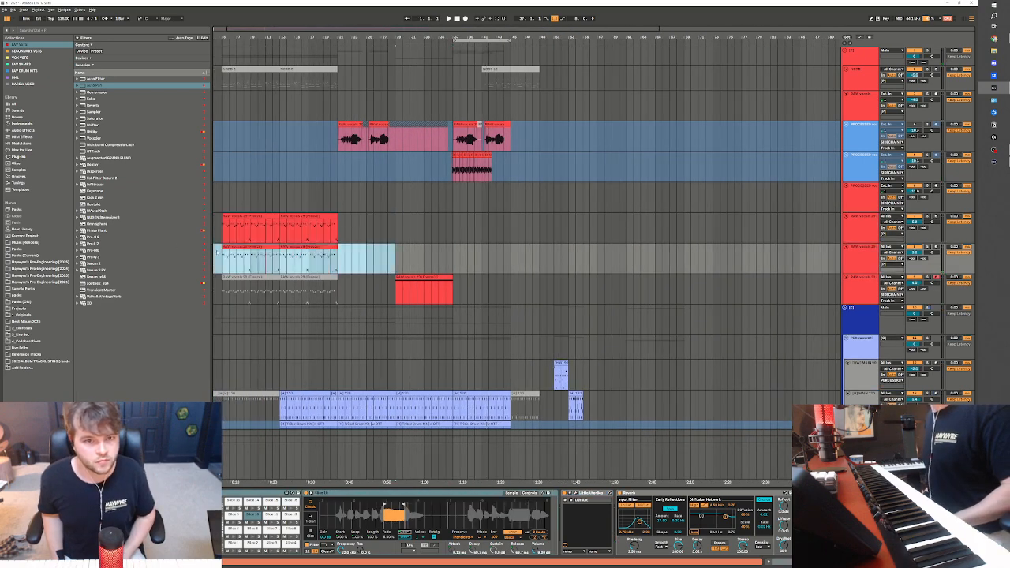
# Delete the processed vocal clips between bar 36 and just past bar 46 on the upper processed vocal track
pyautogui.moveTo(434, 32); pyautogui.dragTo(399, 178)
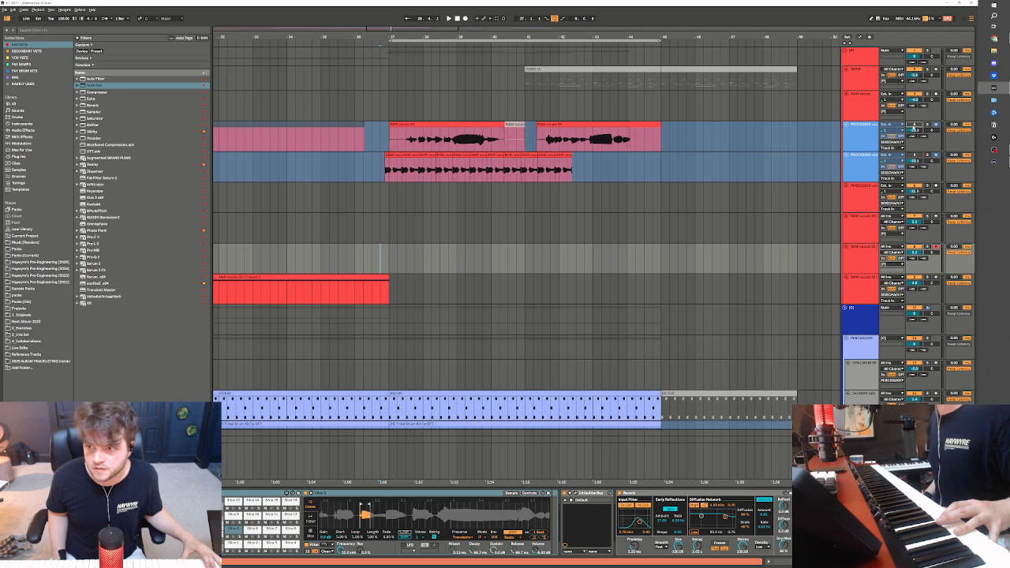
pyautogui.moveTo(353, 142); pyautogui.dragTo(702, 144)
pyautogui.press('Delete')
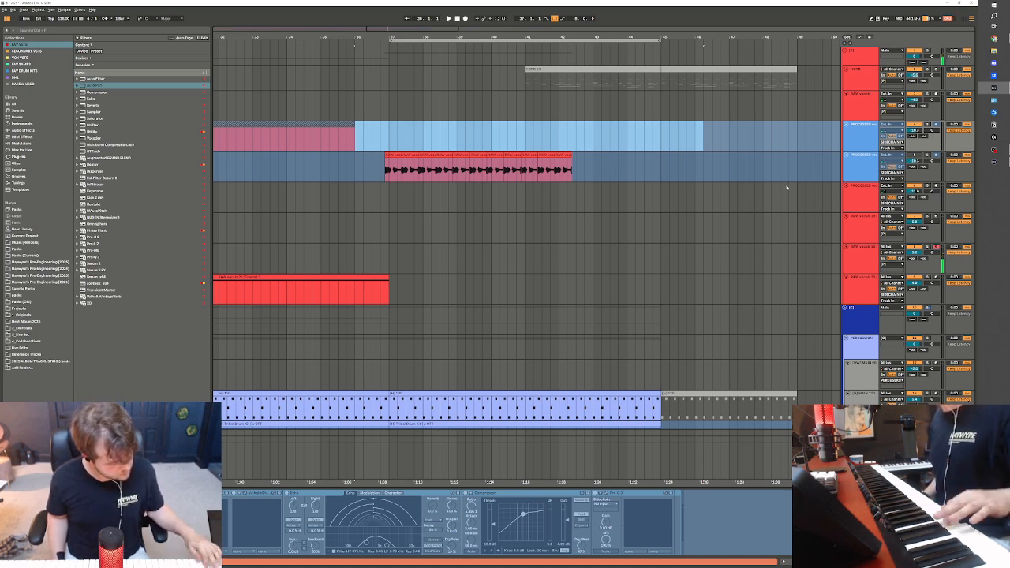
# Record a MIDI vocal-slice performance from bar 35 on the duplicated sampler track over the looped bars 37 to 45
pyautogui.click(860, 263)
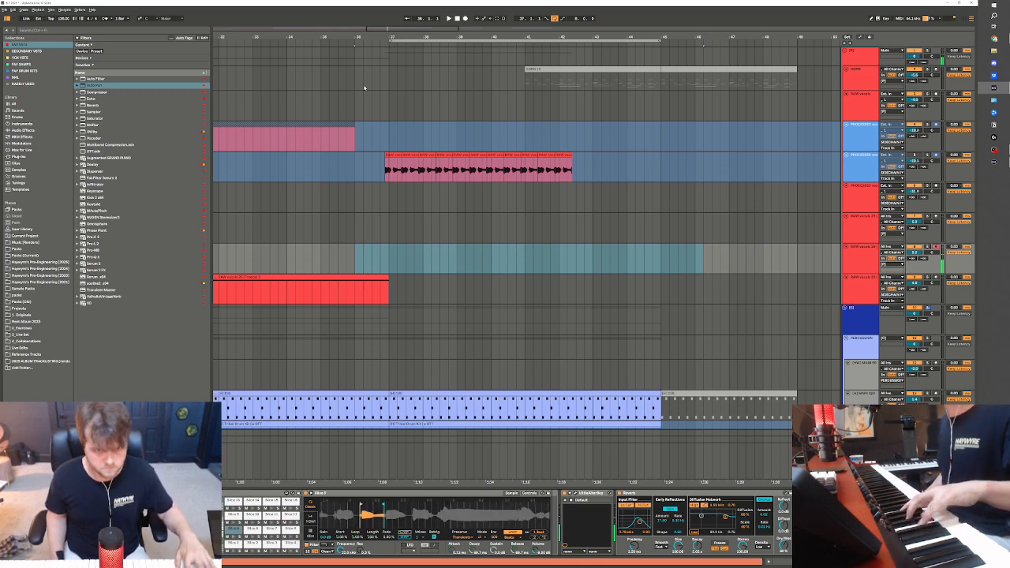
pyautogui.click(381, 179)
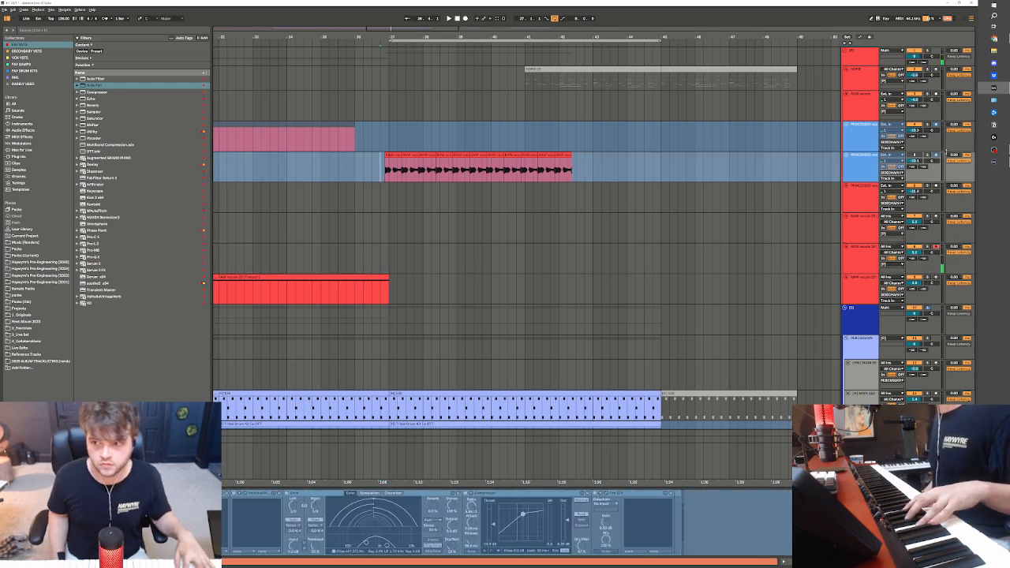
pyautogui.click(344, 257)
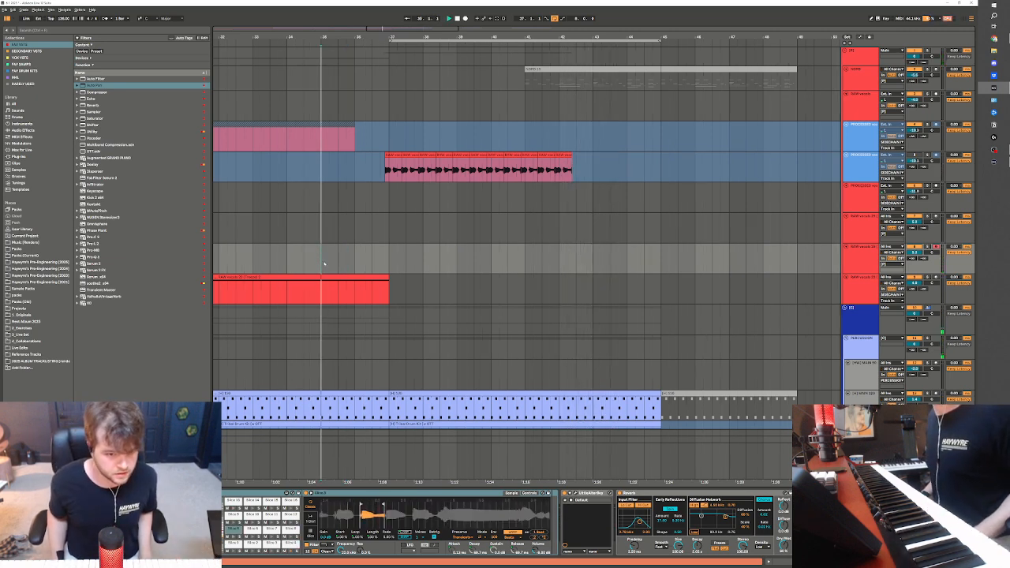
pyautogui.press('space')
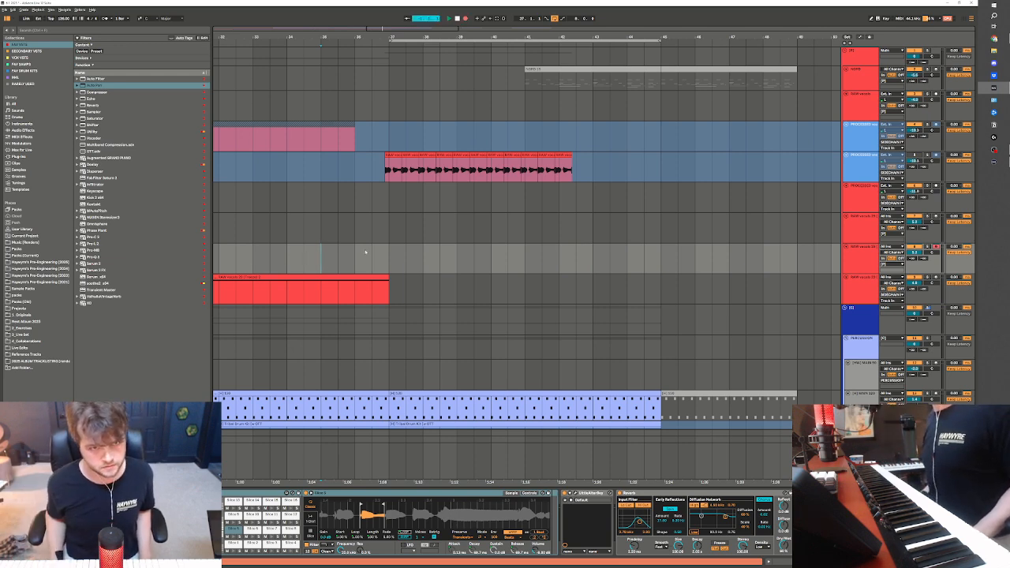
pyautogui.press('F9')
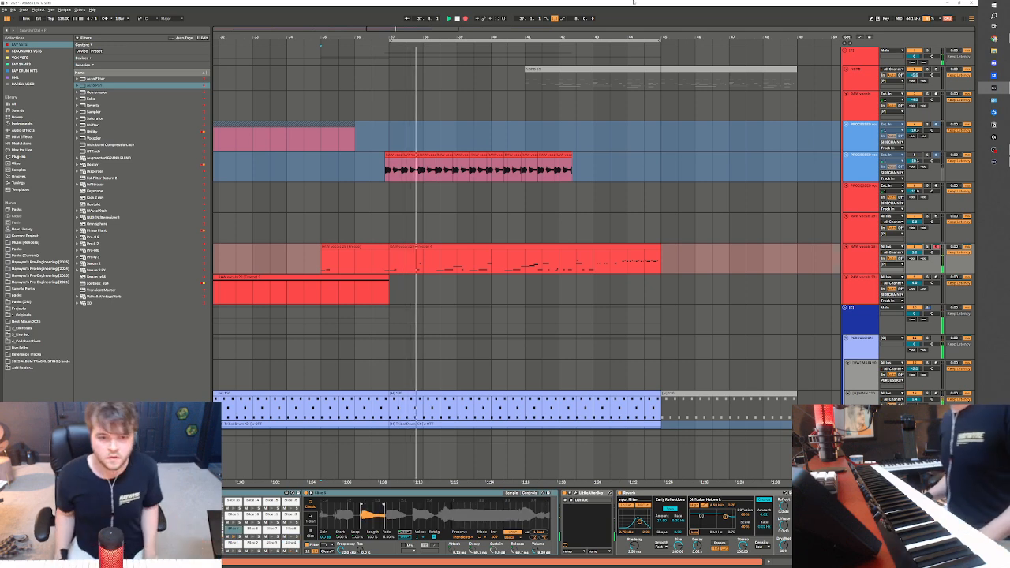
# Stop playback and extend the recorded clip to about bar 53 and back to about bar 33 to expose the recorded takes
pyautogui.press('space')
pyautogui.click(576, 289)
pyautogui.click(423, 247)
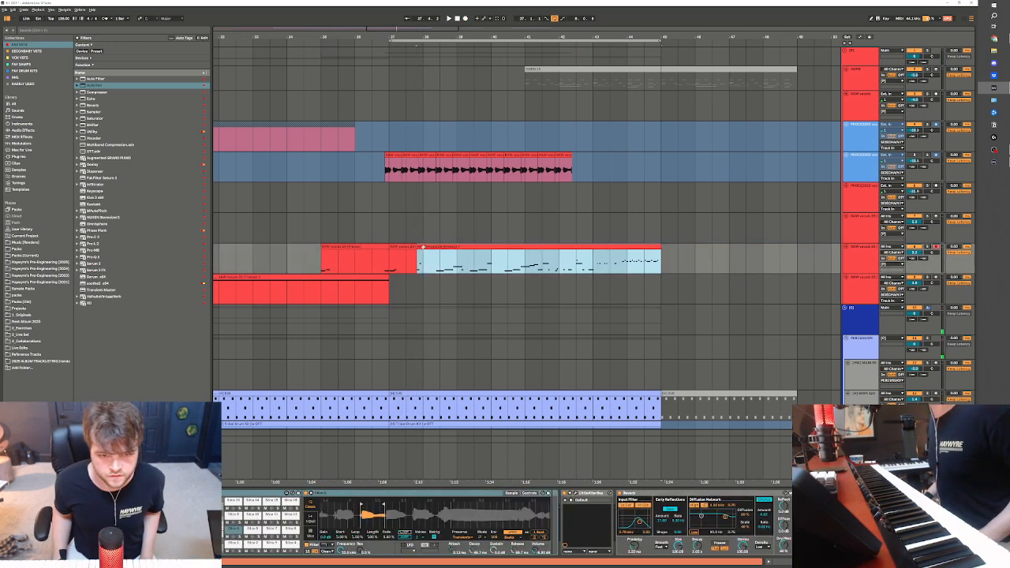
pyautogui.moveTo(595, 248)
pyautogui.mouseDown()
pyautogui.moveTo(883, 248)
pyautogui.moveTo(866, 248)
pyautogui.mouseUp()
pyautogui.click(661, 250)
pyautogui.moveTo(662, 251); pyautogui.dragTo(388, 251)
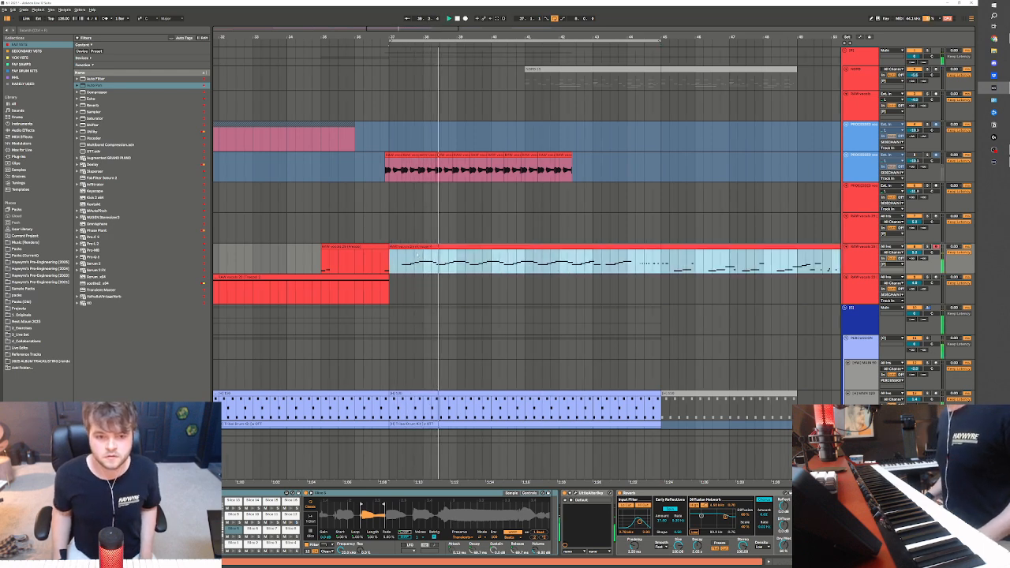
pyautogui.moveTo(389, 249); pyautogui.dragTo(270, 249)
pyautogui.scroll(-2, 468, 260)
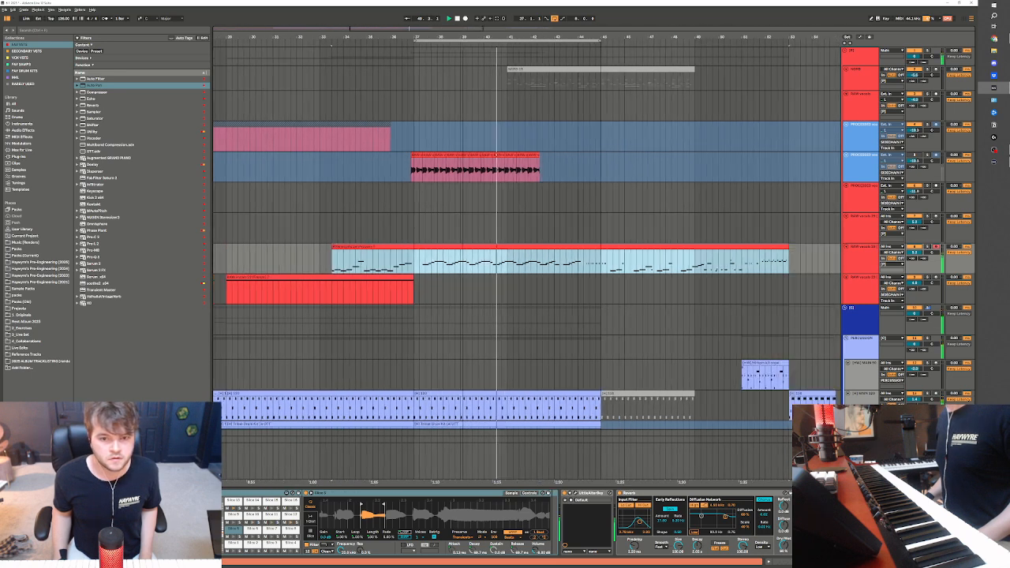
# Move the extended vocal-slice recording to start just before bar 37 and play it with the beat
pyautogui.click(330, 269)
pyautogui.press('space')
pyautogui.moveTo(331, 248)
pyautogui.mouseDown()
pyautogui.moveTo(310, 246)
pyautogui.moveTo(419, 258)
pyautogui.mouseUp()
pyautogui.click(320, 267)
pyautogui.press('space')
pyautogui.press('space')
pyautogui.press('space')
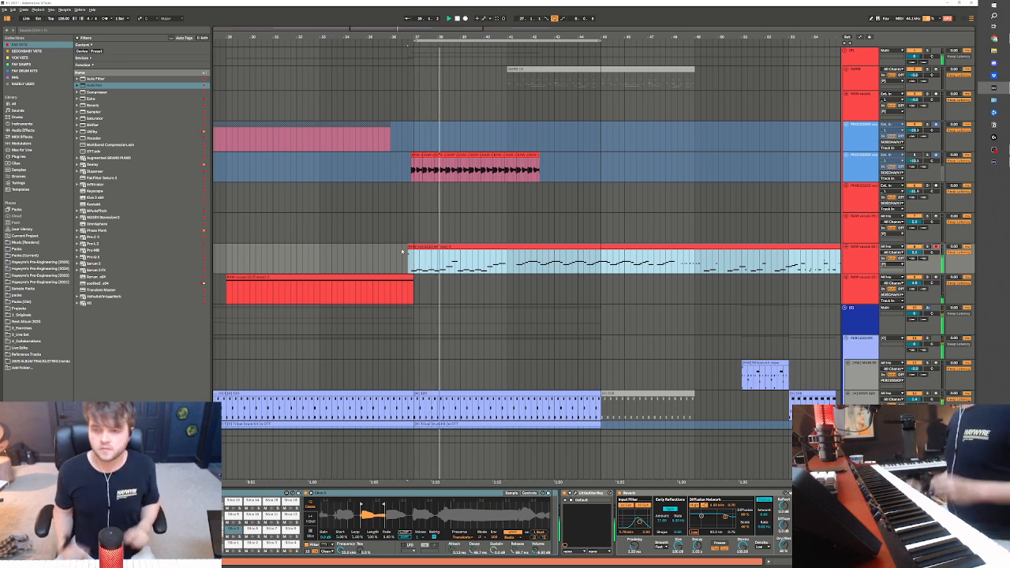
pyautogui.click(892, 264)
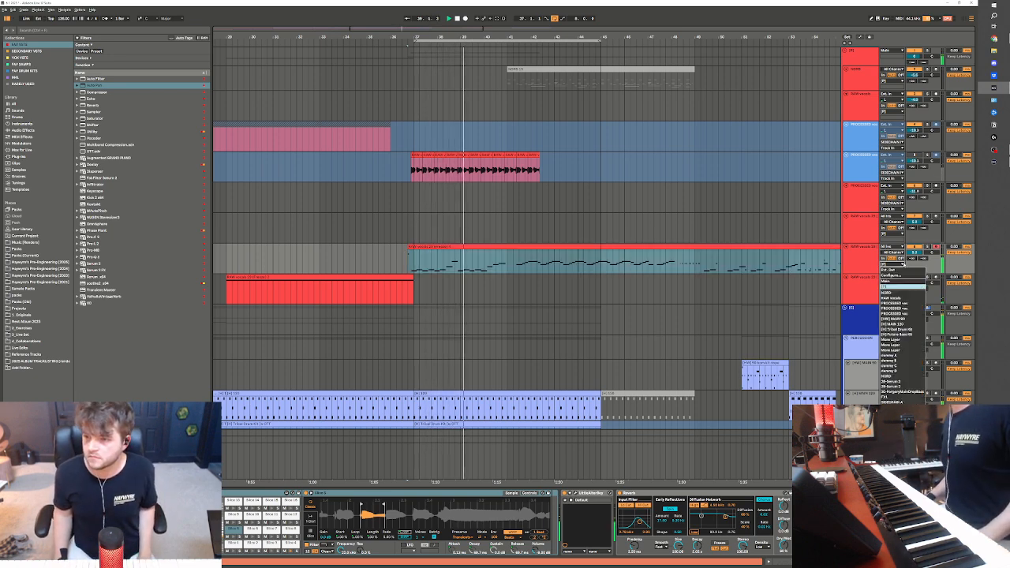
pyautogui.click(633, 351)
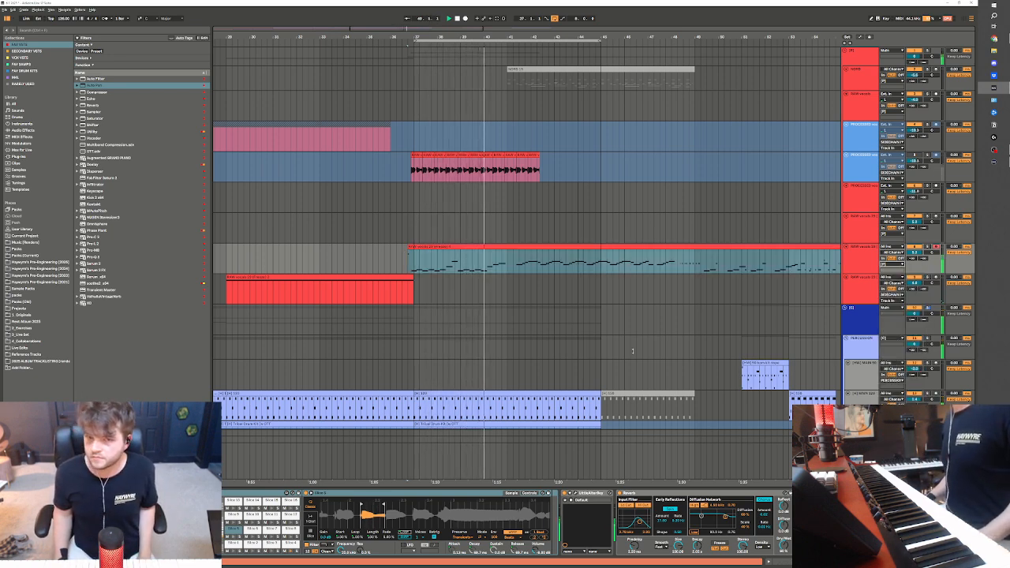
# Split the recorded vocal-slice clip just after bar 40 and at bar 41, and play the resulting phrases
pyautogui.click(507, 269)
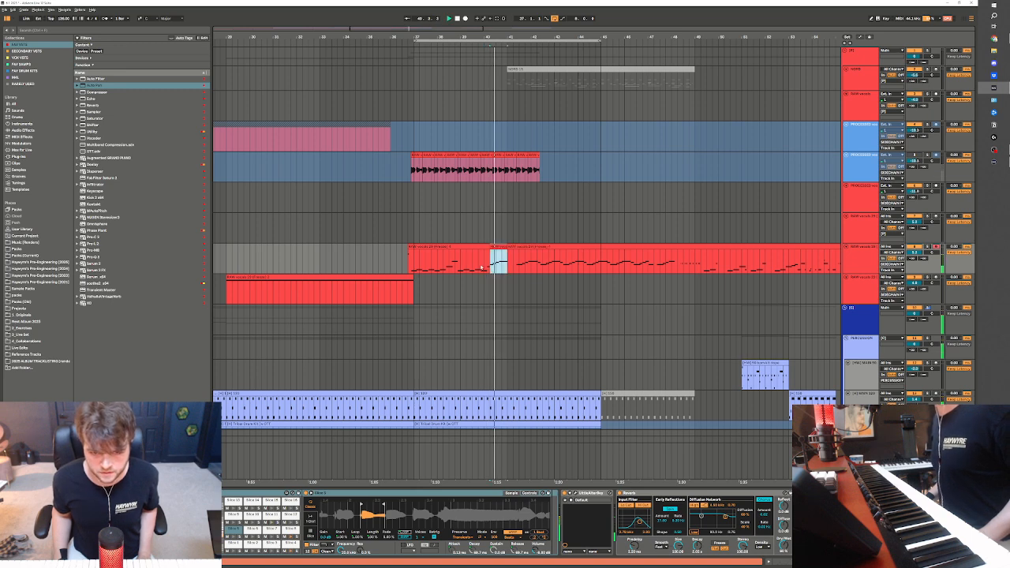
pyautogui.moveTo(491, 247); pyautogui.dragTo(490, 253)
pyautogui.press('space')
pyautogui.press('space')
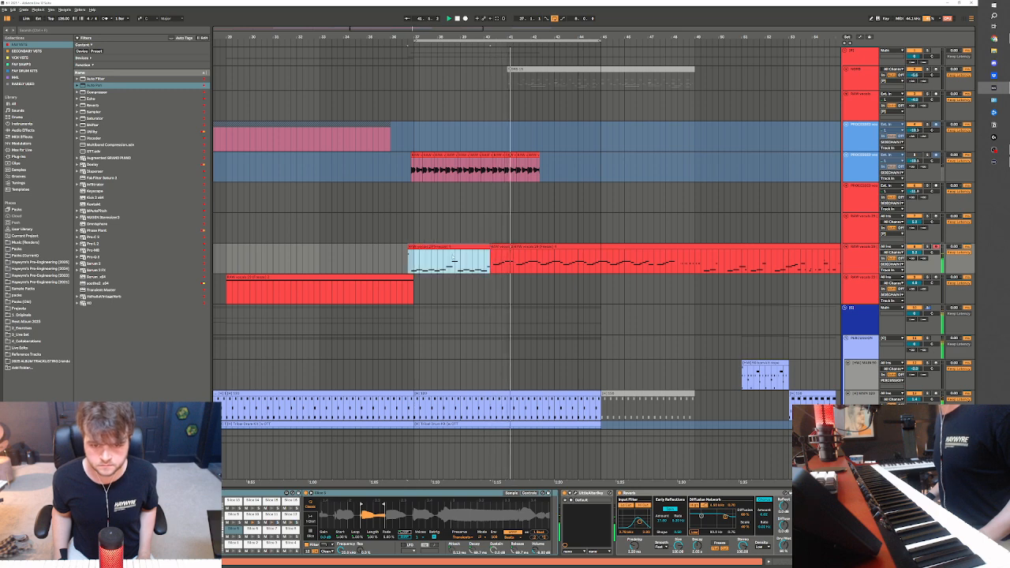
pyautogui.press('space')
# Duplicate the recorded vocal-slice phrase from bars 37 to 41 directly after itself and play back the result
pyautogui.moveTo(413, 267); pyautogui.dragTo(507, 266)
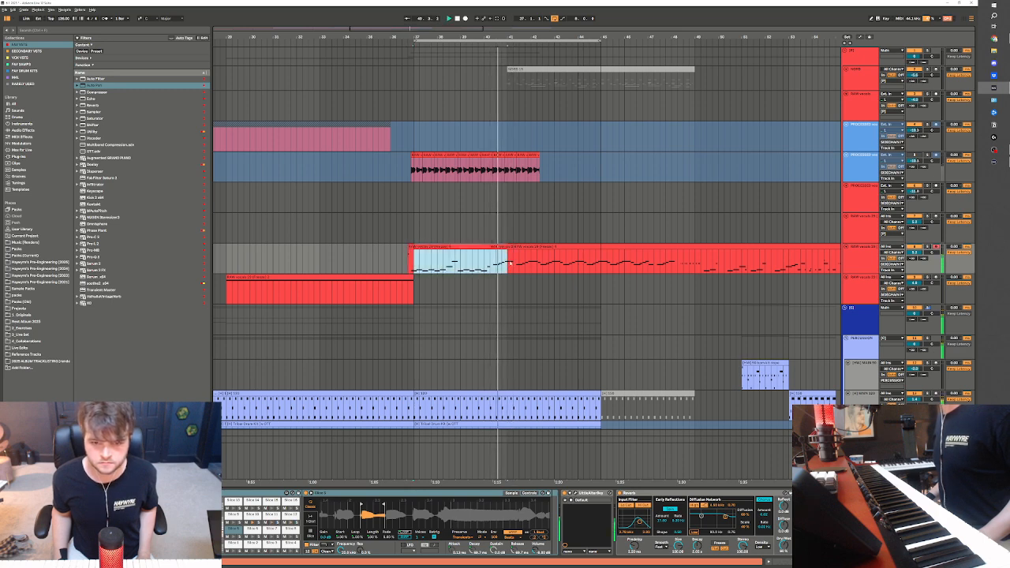
pyautogui.hotkey('ctrl', 'd')
pyautogui.click(541, 247)
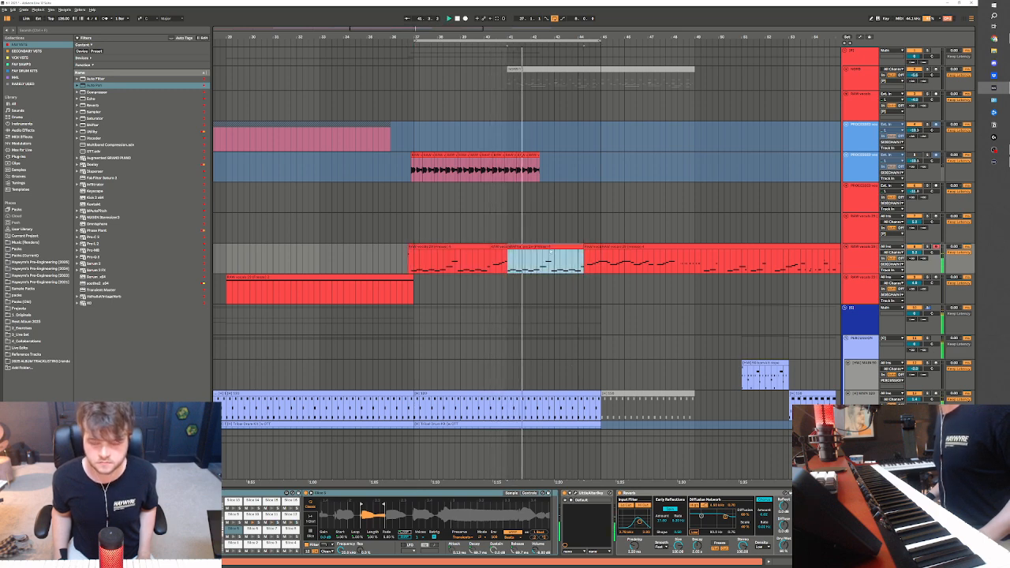
pyautogui.press('space')
pyautogui.click(432, 254)
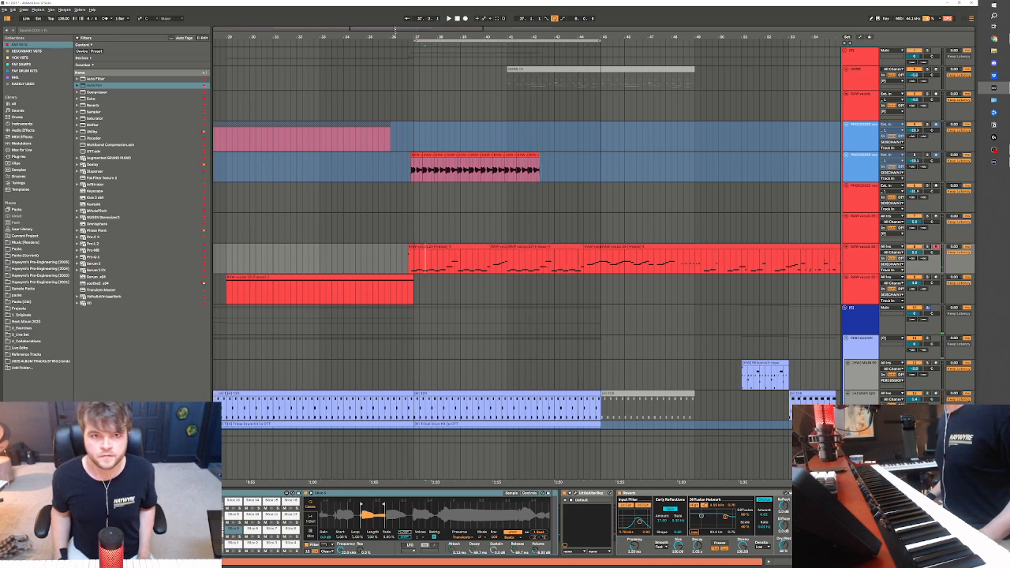
# Play the arrangement from the opening vocal-slice clip at bar 5
pyautogui.scroll(-6, 430, 255)
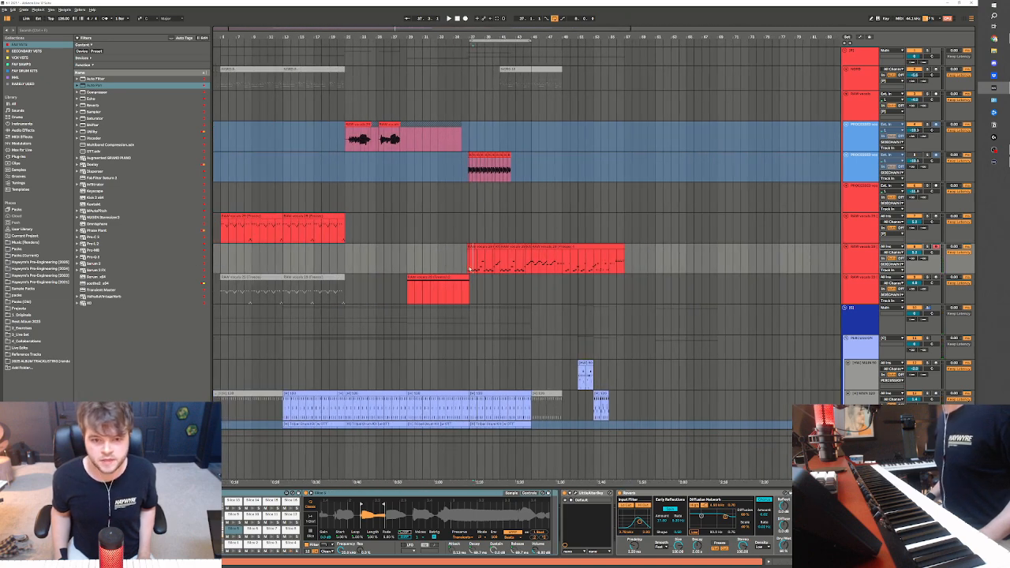
pyautogui.click(236, 215)
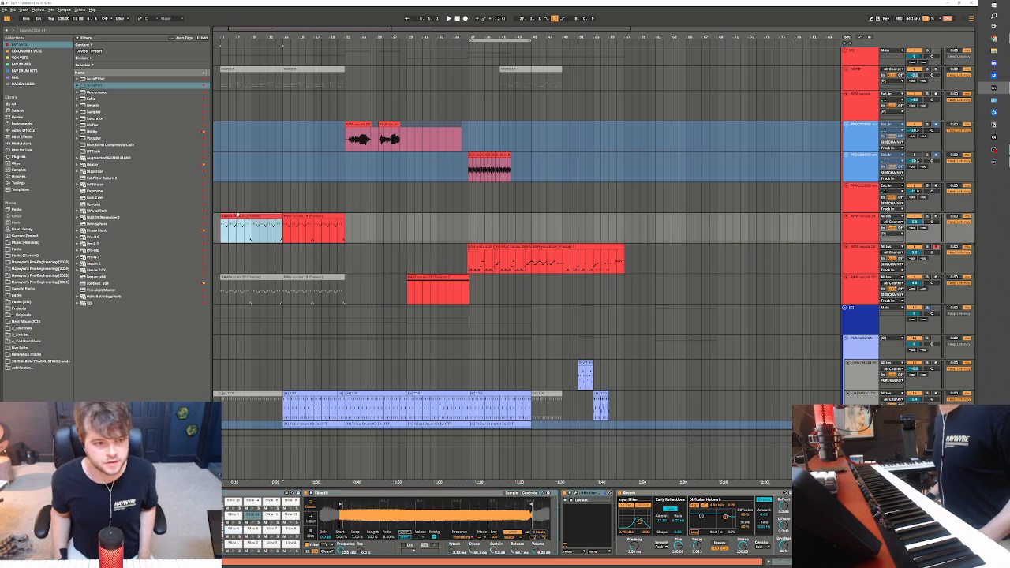
pyautogui.press('space')
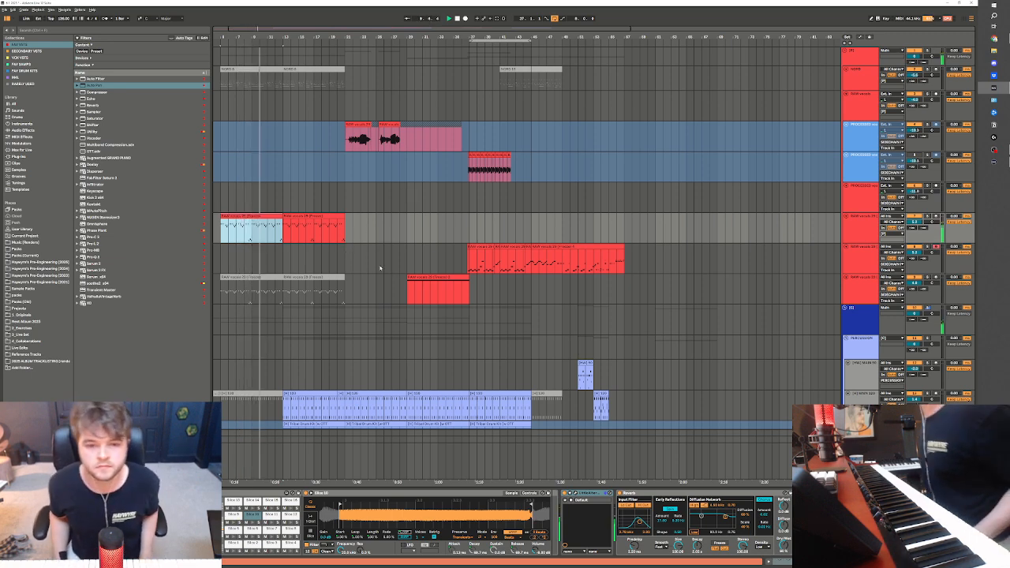
# Deactivate the kick notes and the offbeat hat notes in the main drum clip spanning bars 13 to 21
pyautogui.scroll(-4, 351, 313)
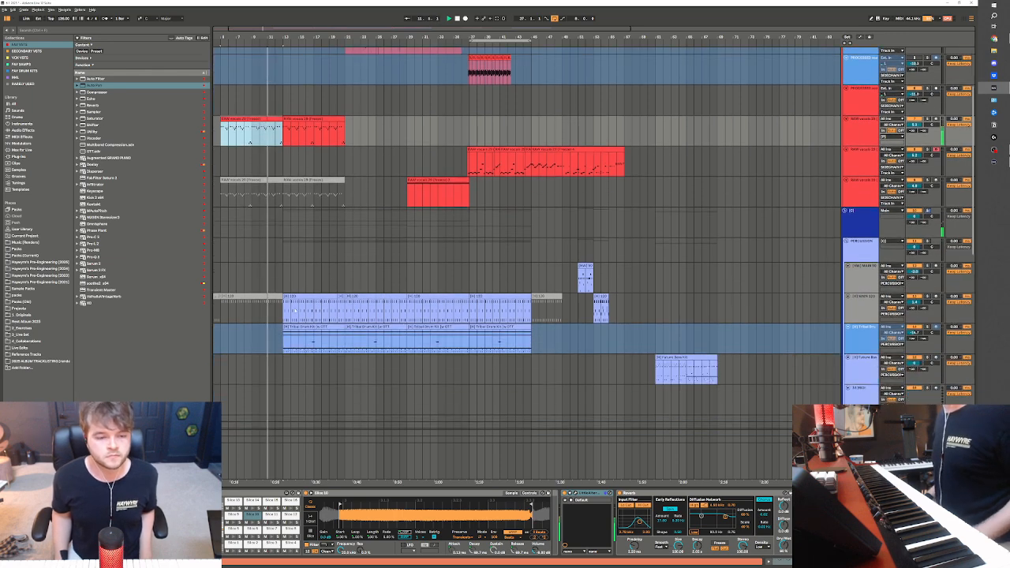
pyautogui.click(295, 298)
pyautogui.moveTo(290, 309); pyautogui.dragTo(345, 309)
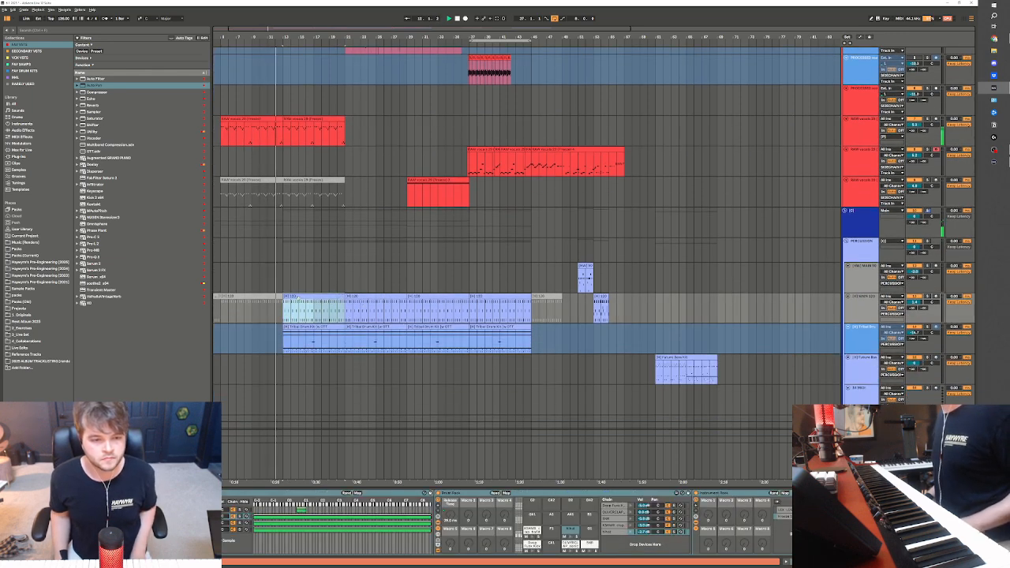
pyautogui.doubleClick(298, 298)
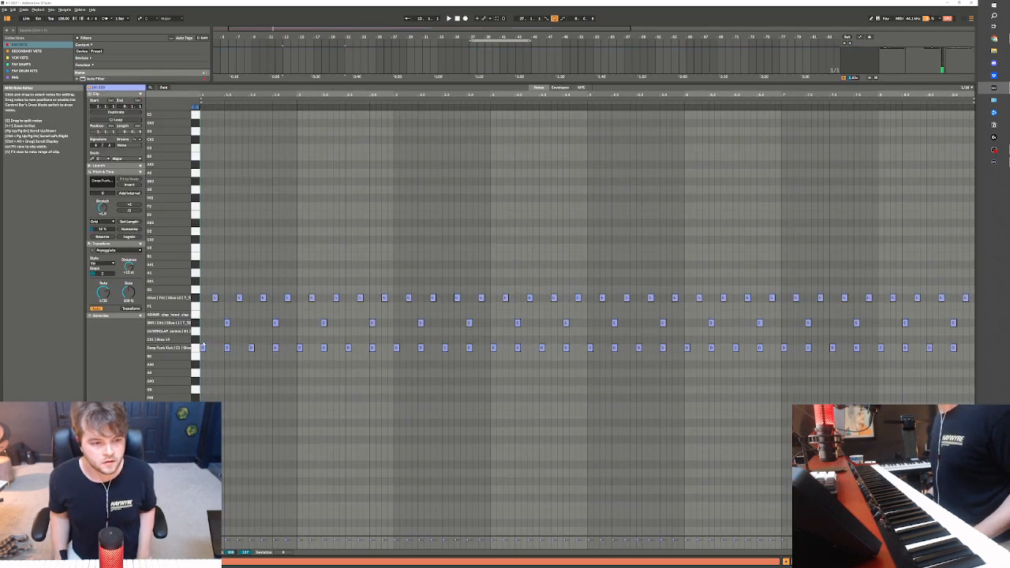
pyautogui.click(199, 347)
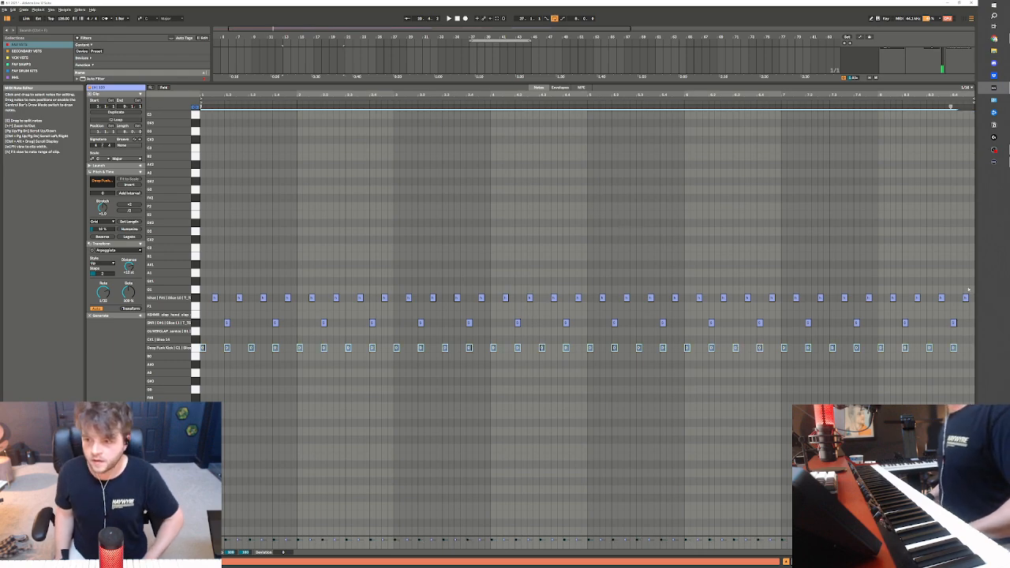
pyautogui.moveTo(969, 290); pyautogui.dragTo(58, 308)
# Play the thinned-out drums from bar 13 with the vocals and look over the arrangement
pyautogui.press('space')
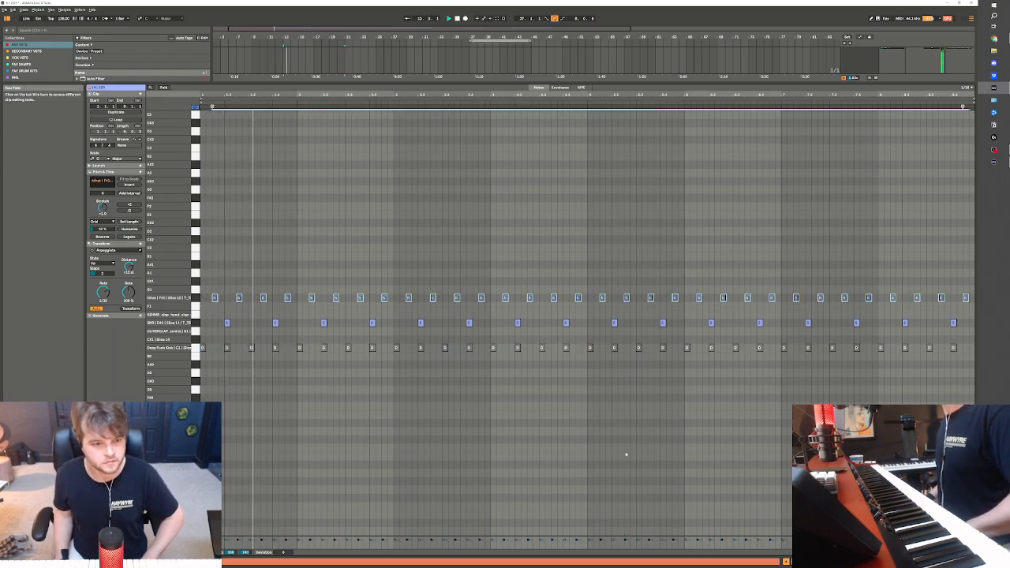
pyautogui.hotkey('shift', 'Tab')
pyautogui.scroll(10, 423, 275)
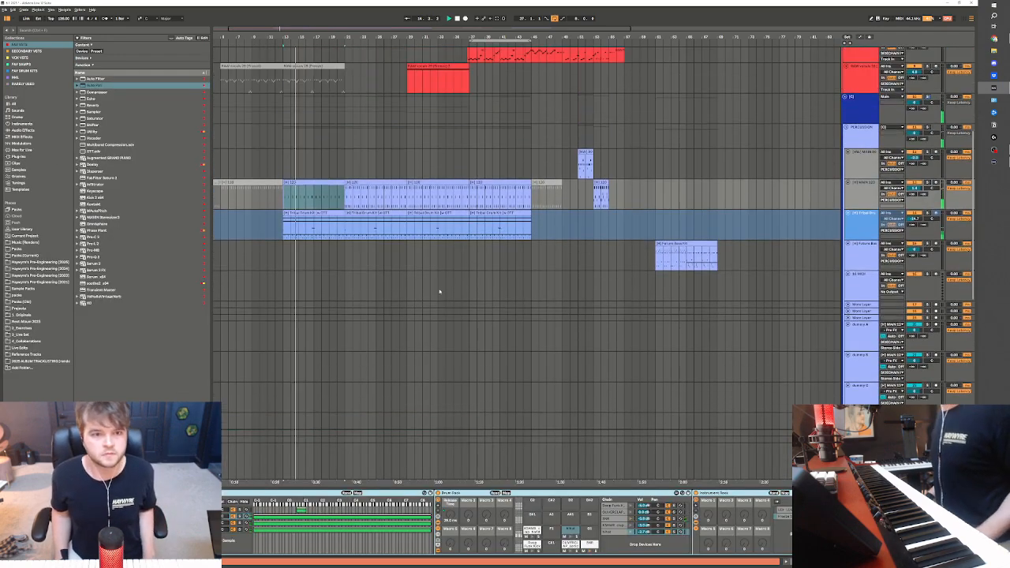
pyautogui.scroll(2, 320, 204)
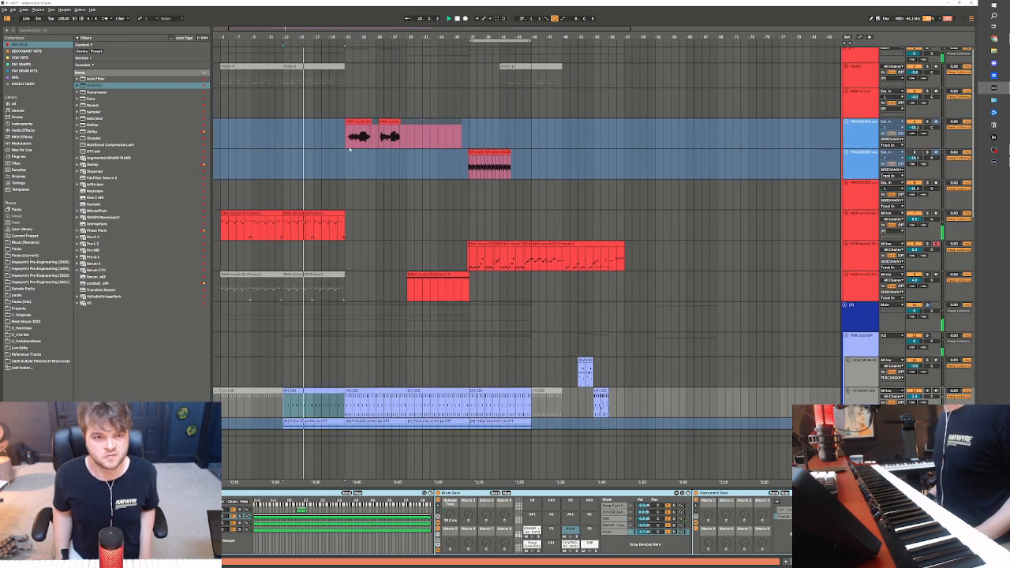
pyautogui.click(351, 160)
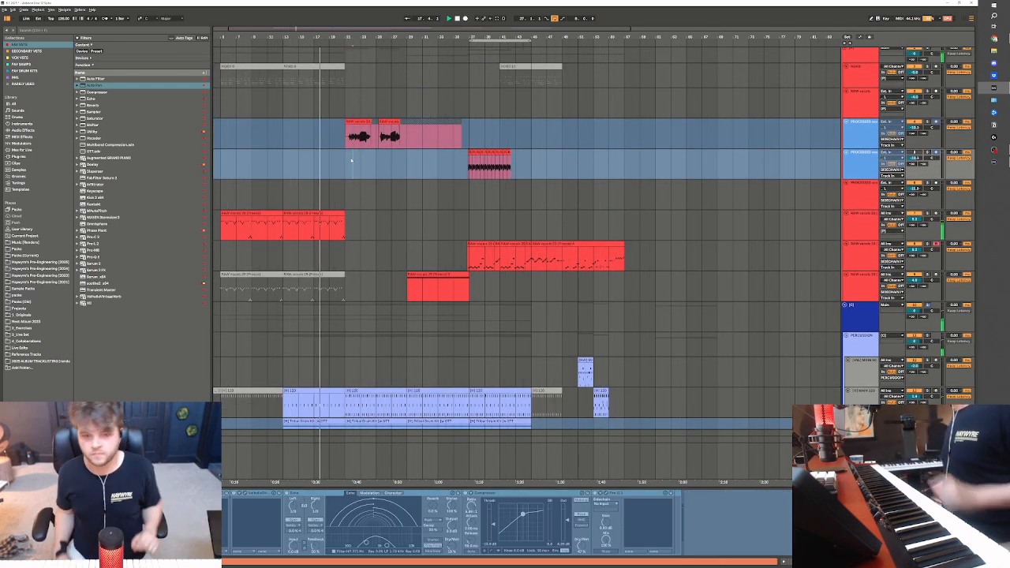
pyautogui.press('space')
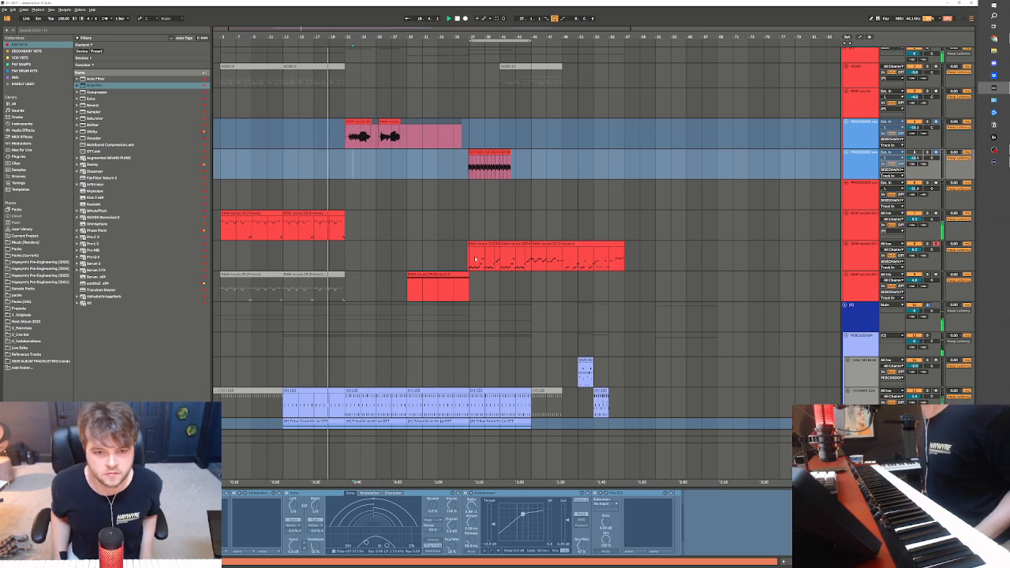
# Play the recorded vocal-slice phrase from bar 37 and adjust its track volume against the beat
pyautogui.click(472, 263)
pyautogui.moveTo(469, 257); pyautogui.dragTo(494, 258)
pyautogui.press('space')
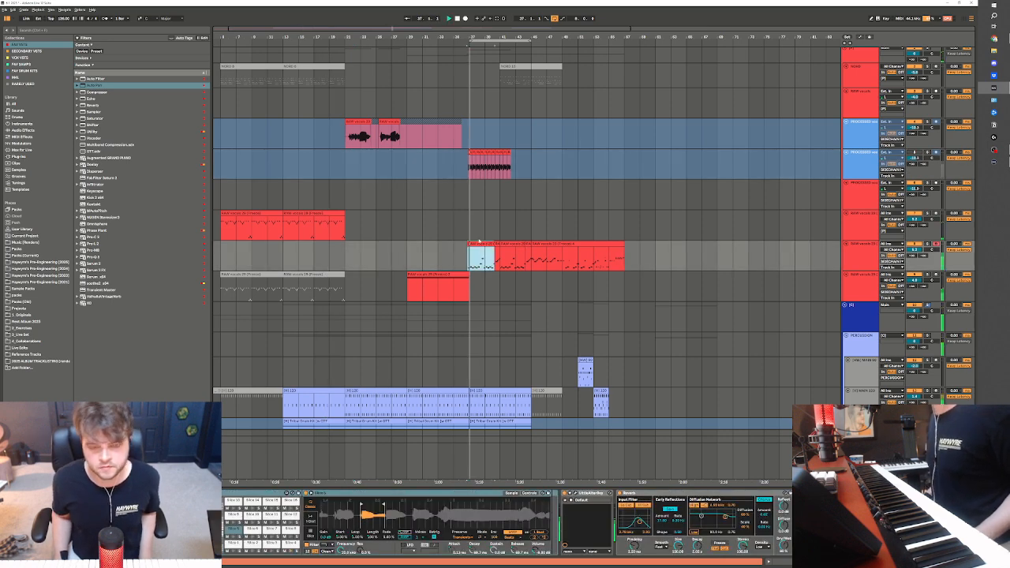
pyautogui.moveTo(915, 251); pyautogui.dragTo(918, 251)
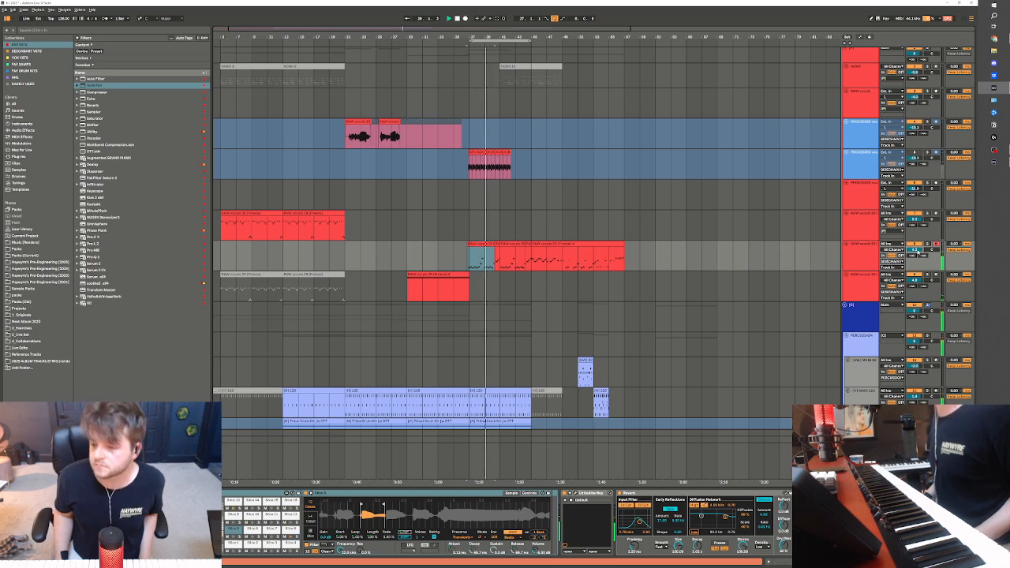
# Play the arrangement from the late part of the opening vocal-slice clips to check the lead-in to bar 21
pyautogui.moveTo(468, 254); pyautogui.dragTo(529, 236)
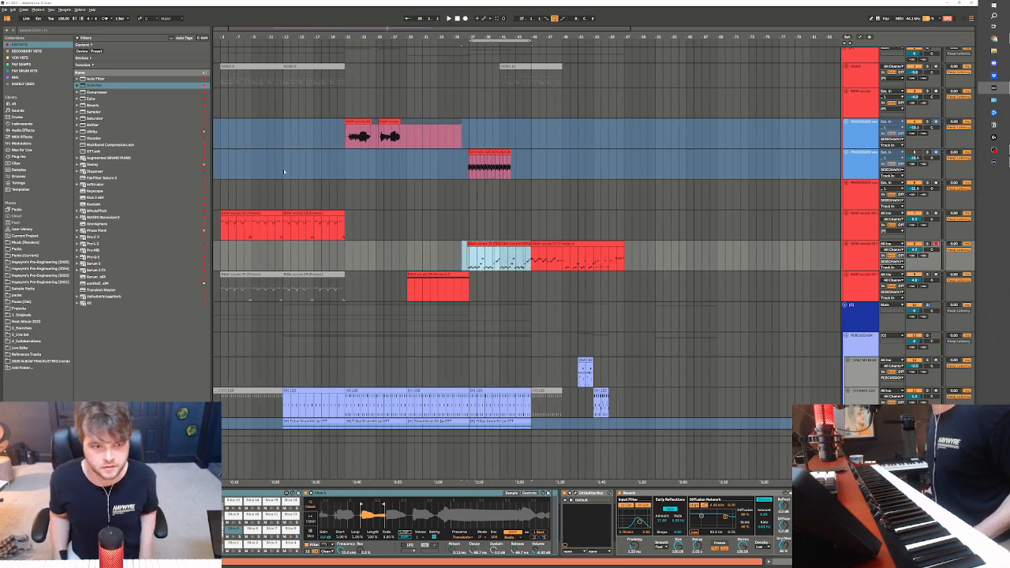
pyautogui.click(242, 223)
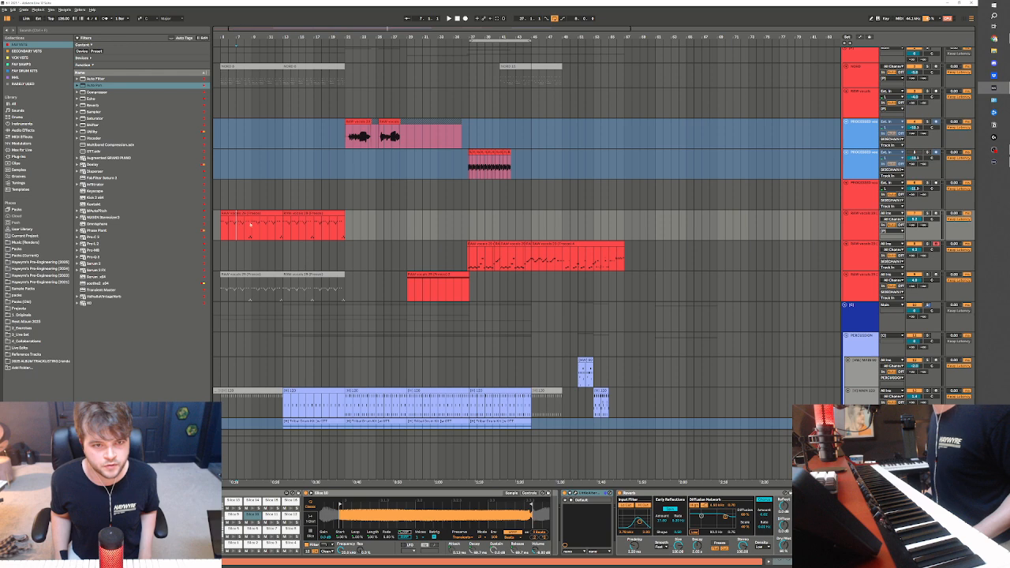
pyautogui.click(332, 227)
pyautogui.press('space')
pyautogui.scroll(-1, 331, 286)
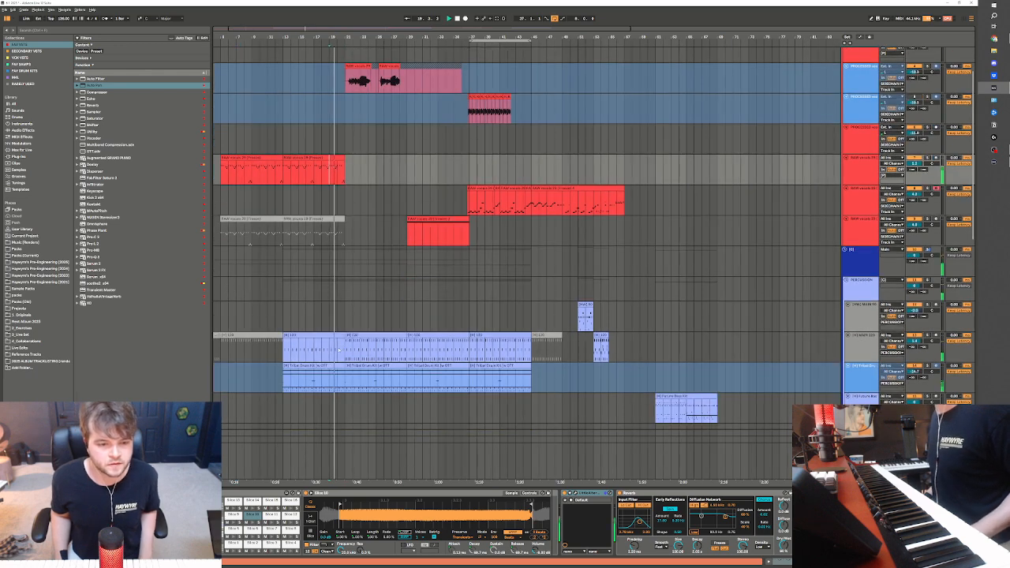
# Deactivate bar 20 of the main drum clip and the tribal drum loop to create a one-bar drop-out before bar 21
pyautogui.click(340, 336)
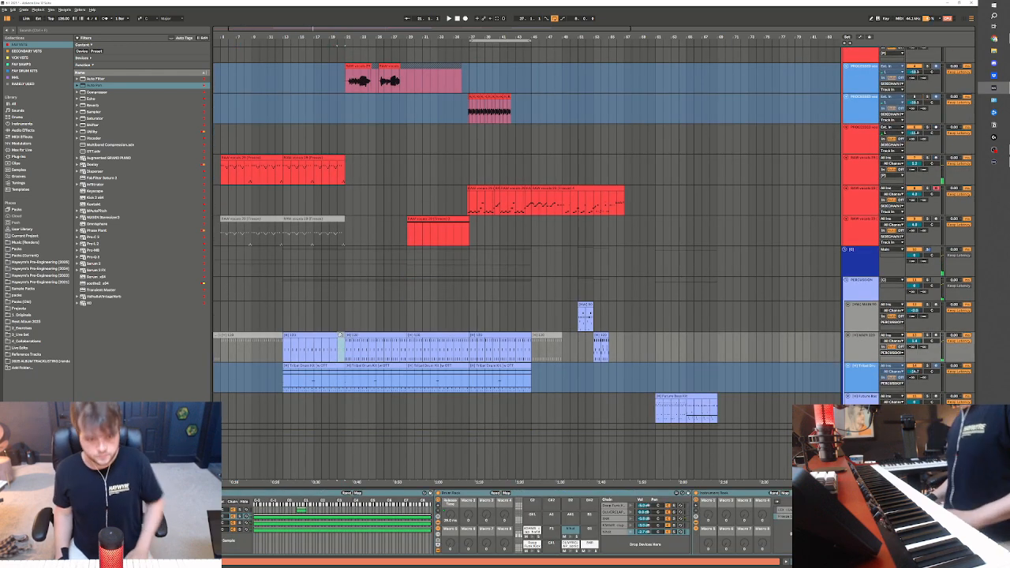
pyautogui.scroll(-2, 340, 336)
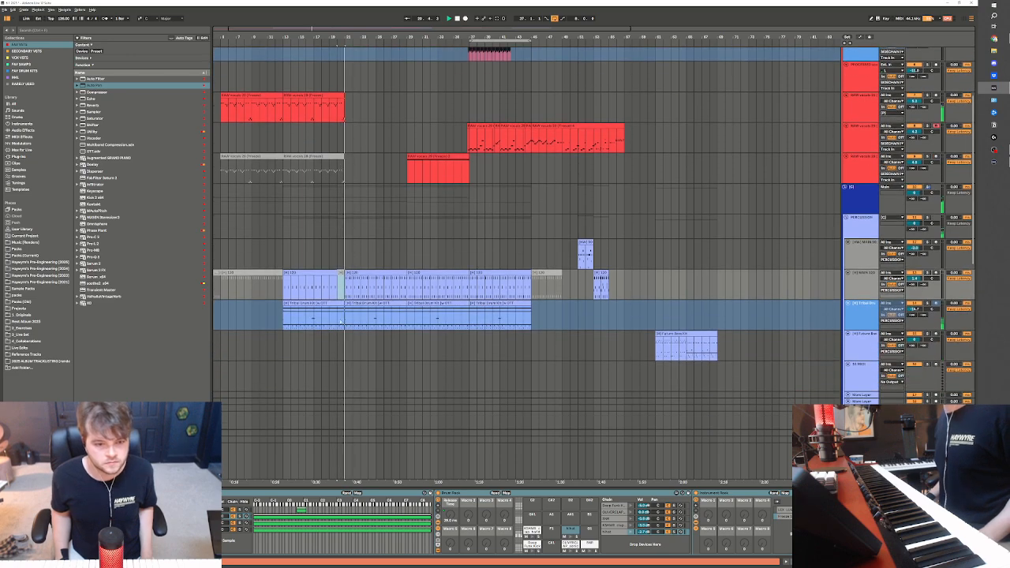
pyautogui.click(340, 321)
# Stop playback at the Serum 2 clip from bar 21 and duplicate its Serum 2 track
pyautogui.scroll(-3, 381, 370)
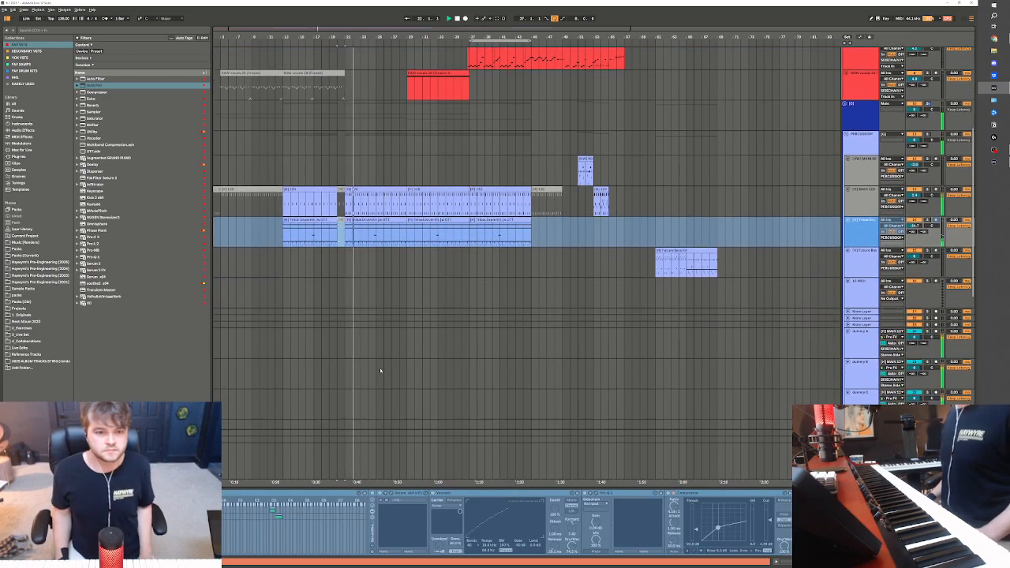
pyautogui.scroll(-10, 380, 370)
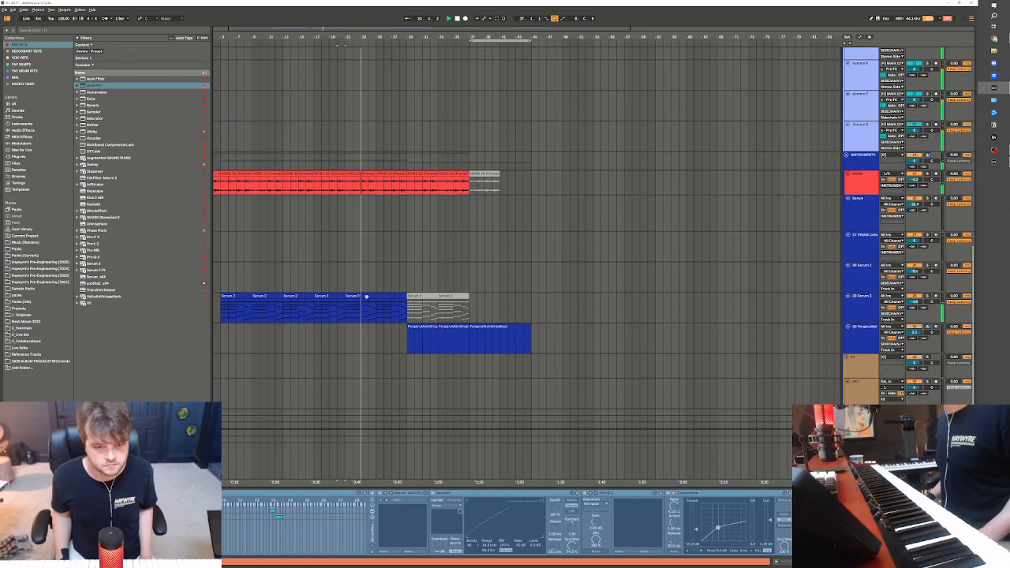
pyautogui.click(365, 296)
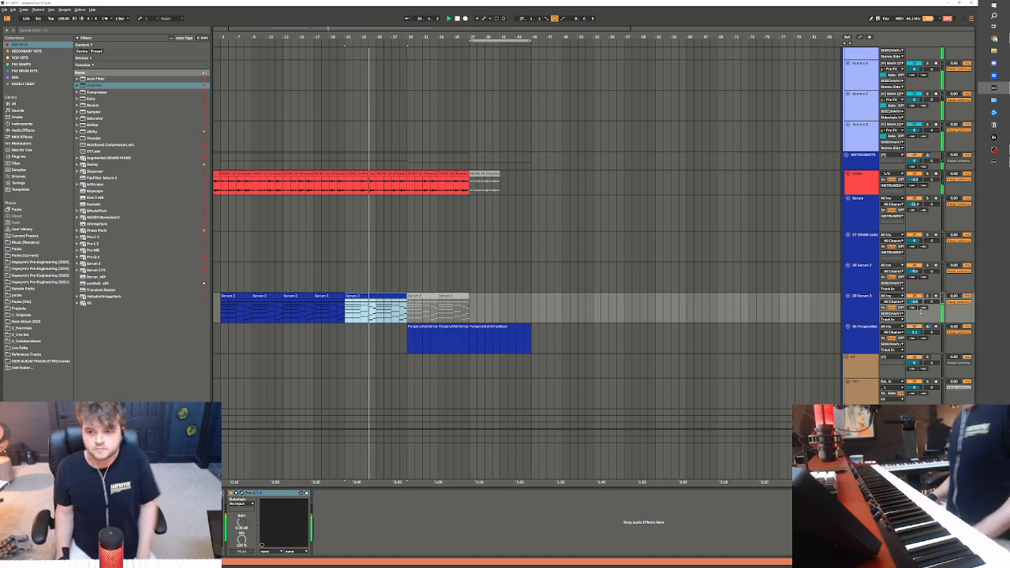
pyautogui.press('space')
pyautogui.click(862, 307)
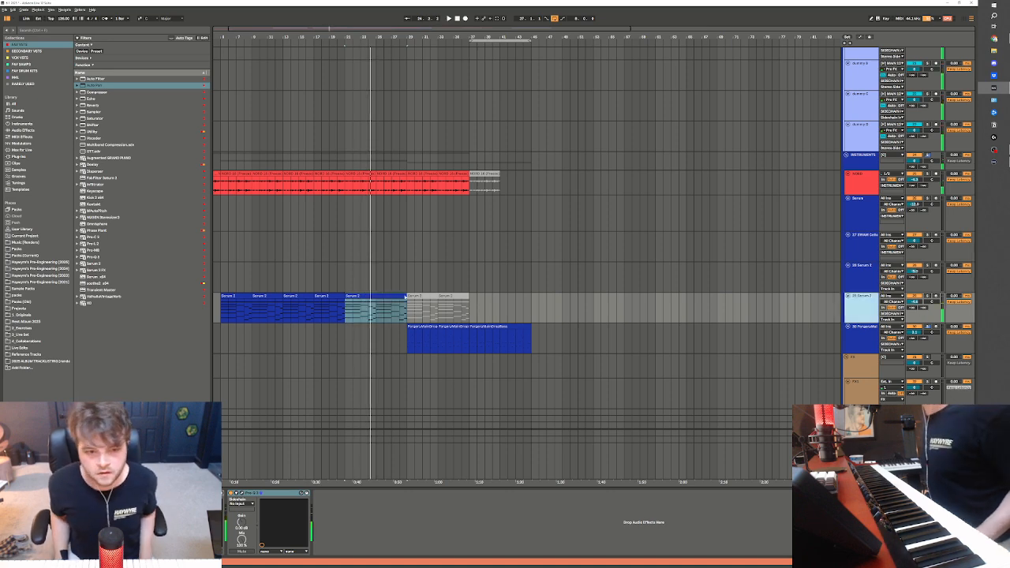
pyautogui.hotkey('ctrl', 'd')
# Deactivate the original Serum 2 clips from bar 5 to 20 and the duplicate's clips up to bar 29, removing its bar 9 clip
pyautogui.moveTo(222, 311); pyautogui.dragTo(338, 314)
pyautogui.press('0')
pyautogui.click(326, 327)
pyautogui.press('0')
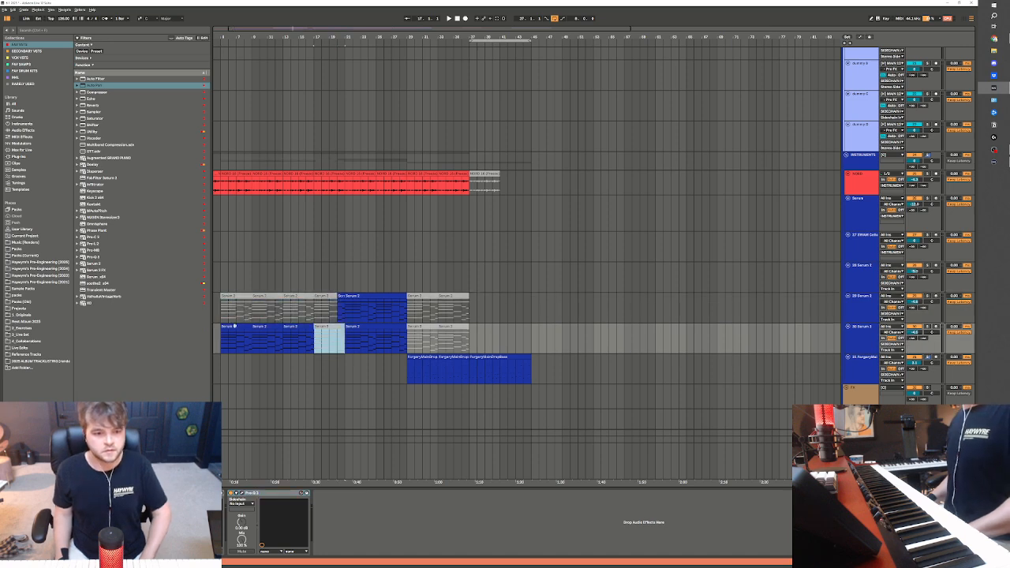
pyautogui.click(234, 327)
pyautogui.press('0')
pyautogui.click(290, 326)
pyautogui.press('0')
pyautogui.click(268, 327)
pyautogui.click(369, 327)
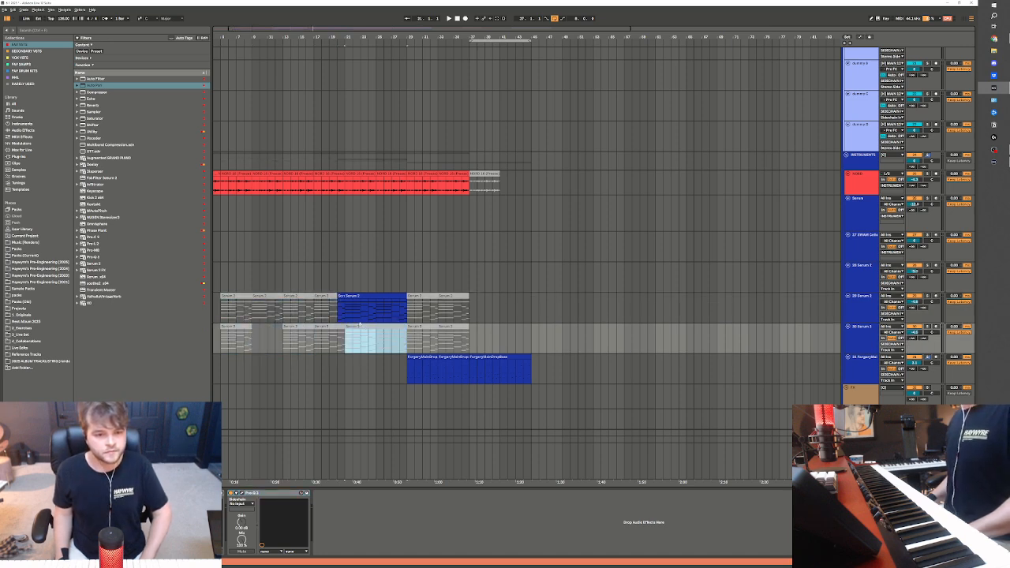
pyautogui.press('0')
# Deactivate the remaining Serum 2 clips from bar 20 to 29 on the original track
pyautogui.click(340, 297)
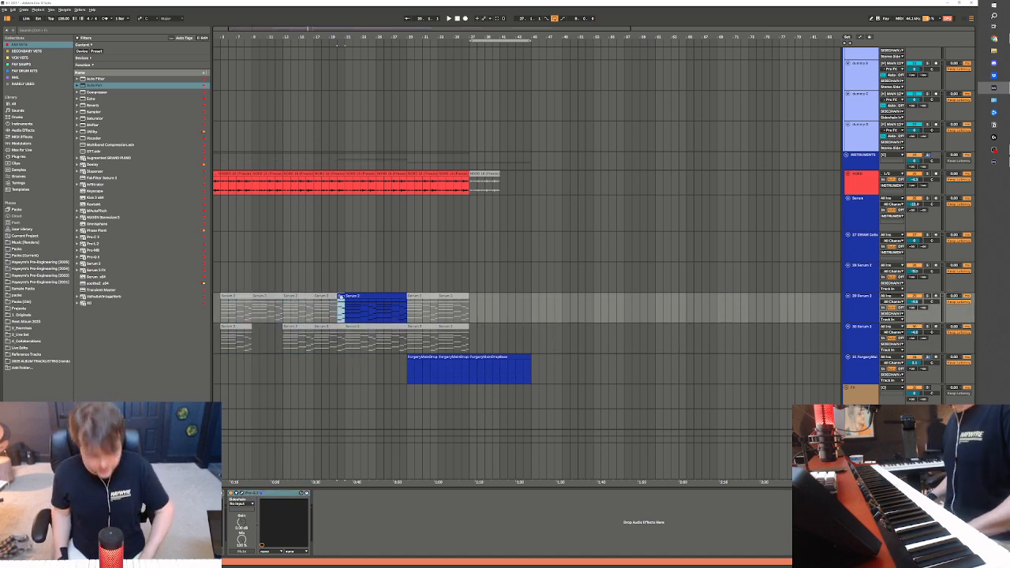
pyautogui.press('0')
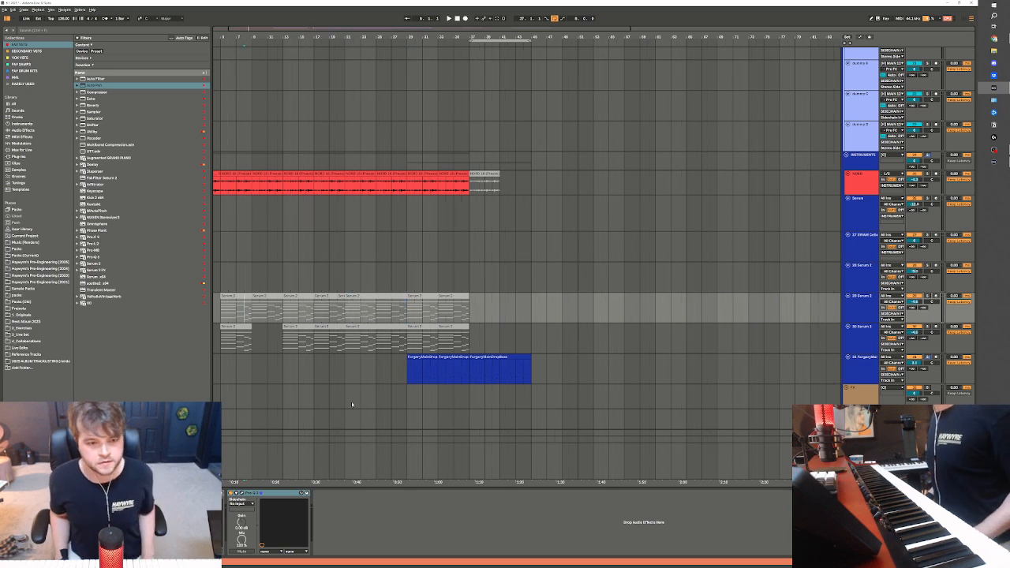
pyautogui.click(375, 339)
pyautogui.press('0')
pyautogui.scroll(1, 404, 344)
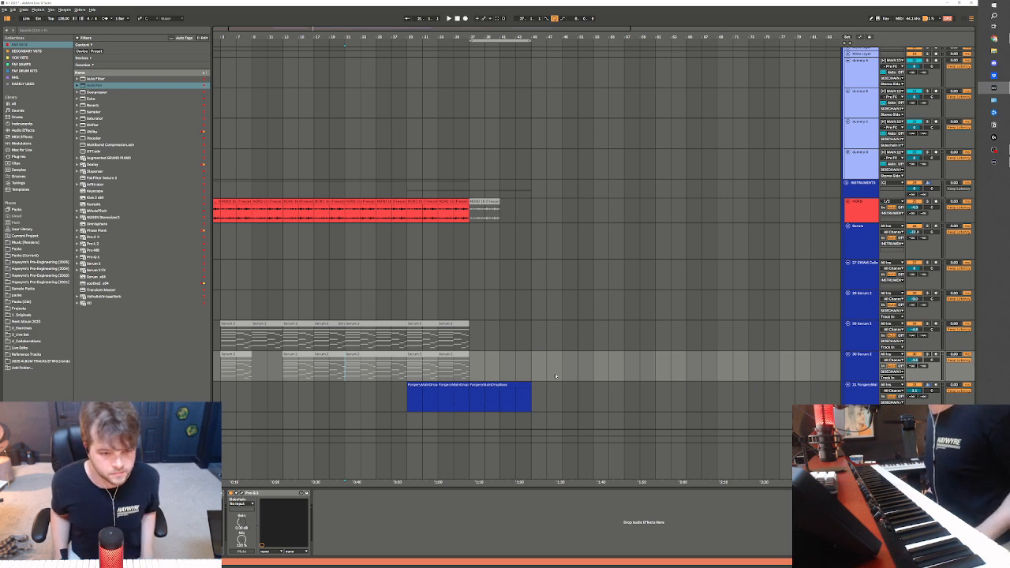
# Arm the duplicated Serum 2 track for recording and loop bars 21 to 29
pyautogui.click(862, 359)
pyautogui.click(935, 354)
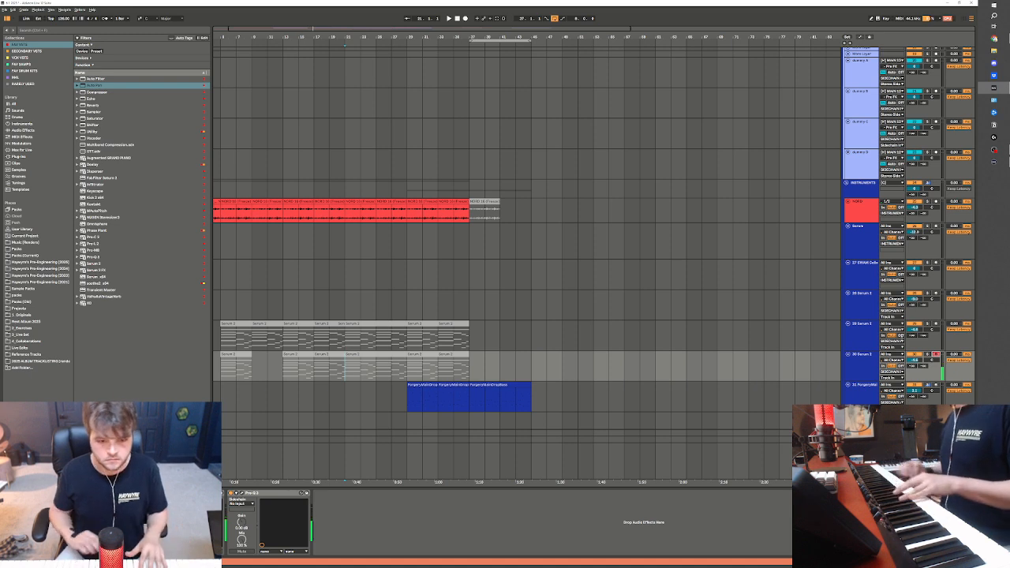
pyautogui.moveTo(345, 367); pyautogui.dragTo(407, 368)
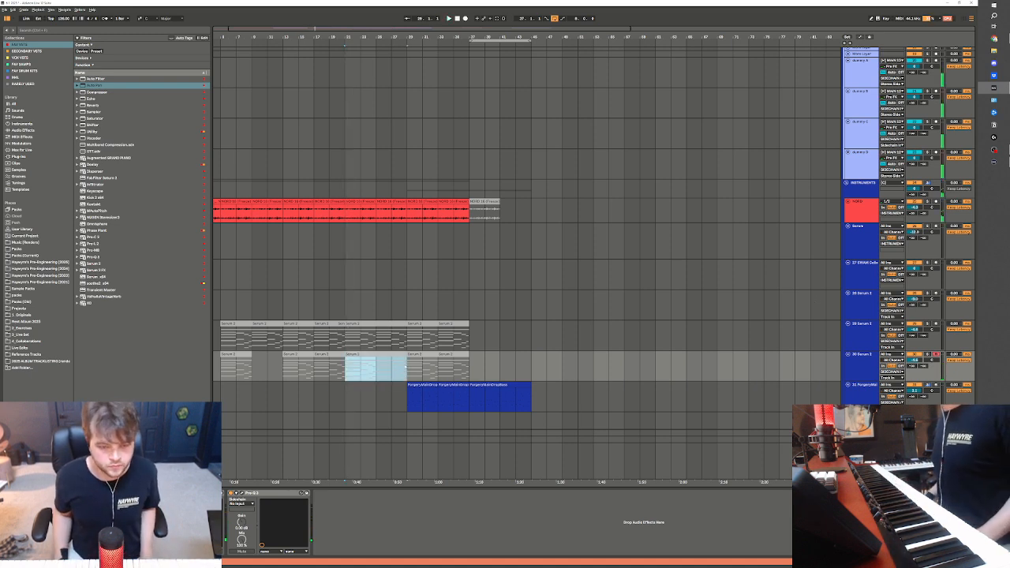
pyautogui.hotkey('ctrl', 'l')
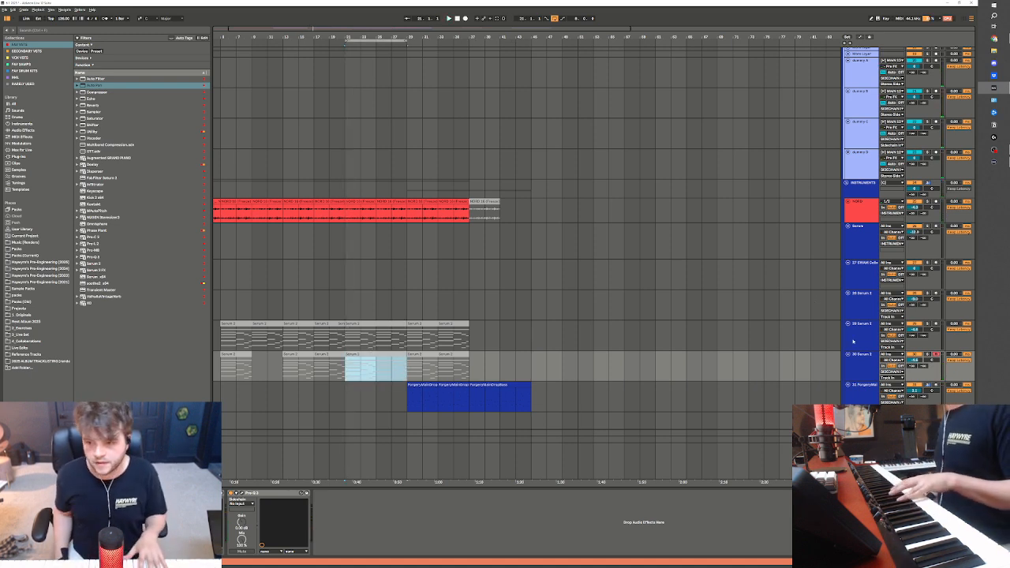
# Open the Serum 2 synth window of the duplicated track
pyautogui.click(863, 362)
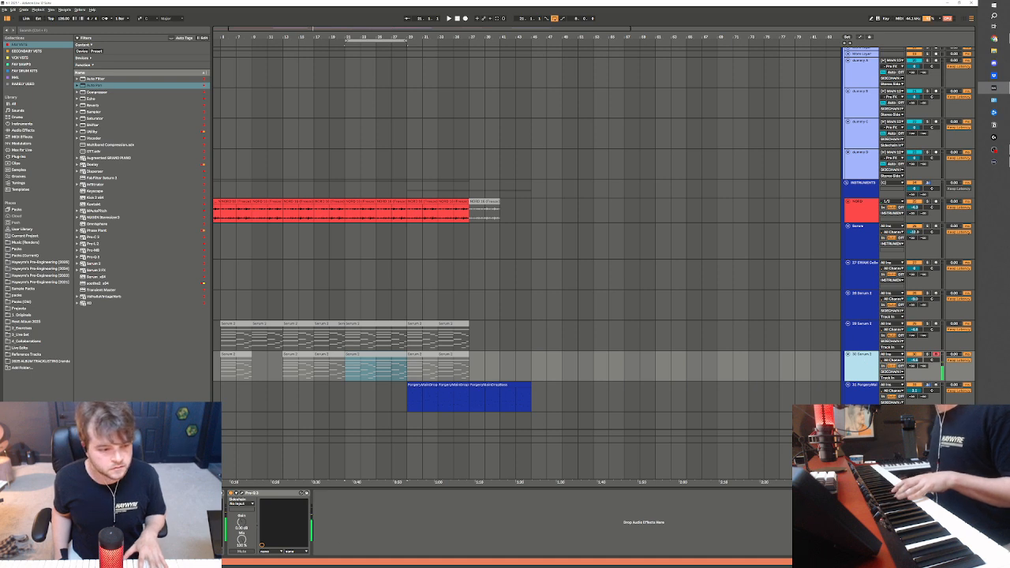
pyautogui.click(183, 494)
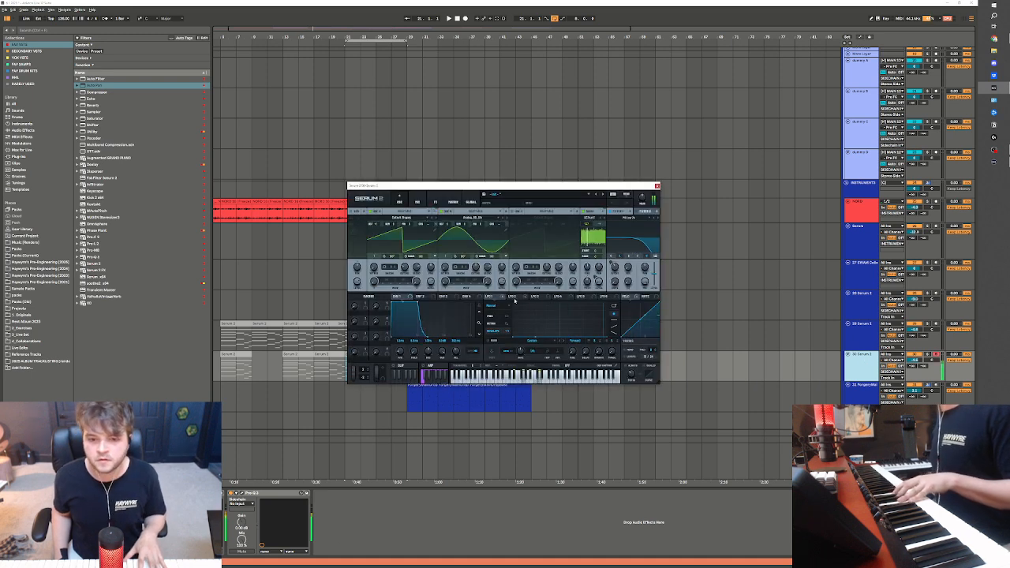
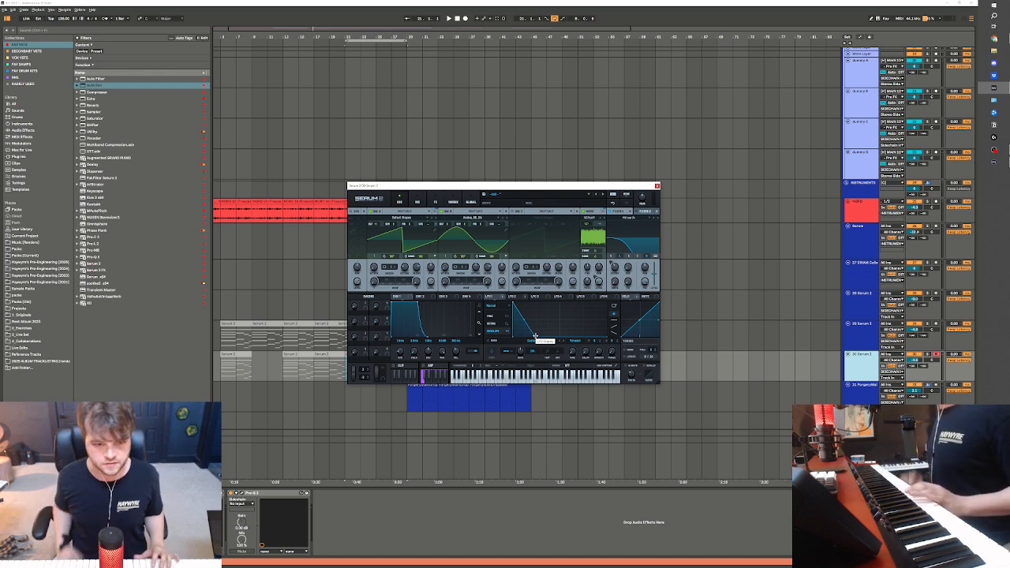
# Play the arrangement from bar 13 and look over the instrument tracks below the drum group
pyautogui.moveTo(455, 186); pyautogui.dragTo(575, 102)
pyautogui.click(344, 390)
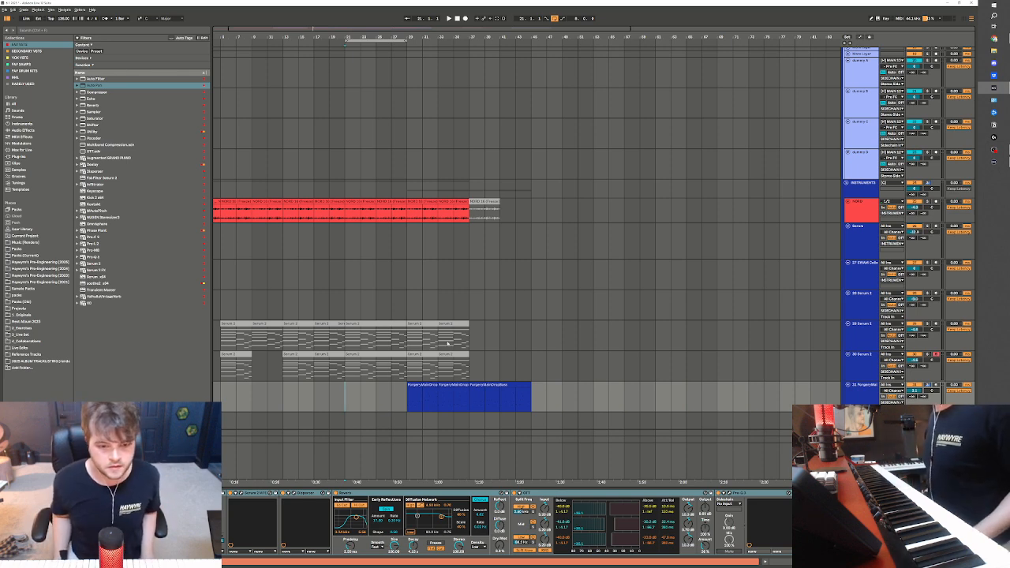
pyautogui.moveTo(346, 395); pyautogui.dragTo(403, 397)
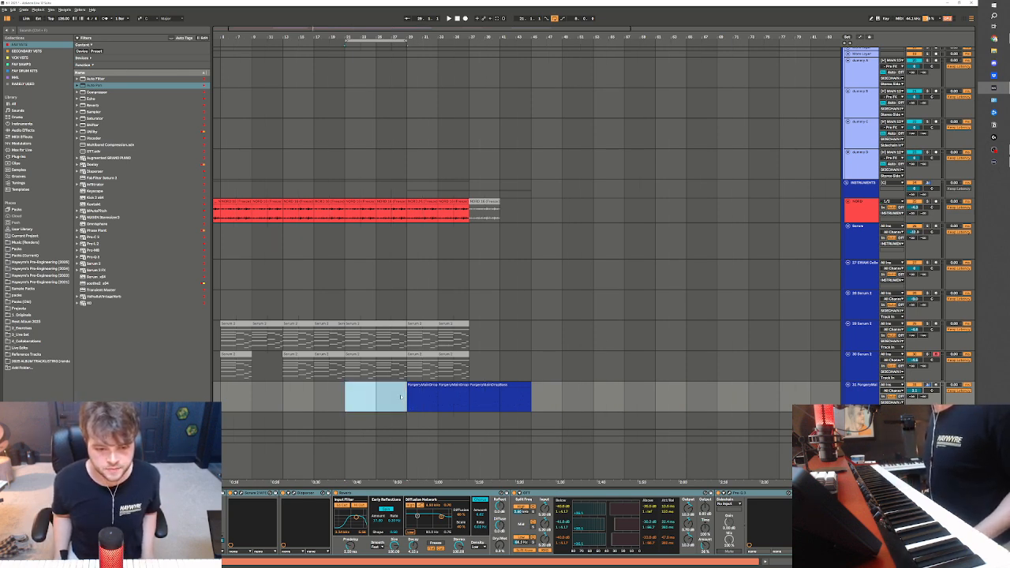
pyautogui.click(252, 398)
pyautogui.click(282, 398)
pyautogui.press('space')
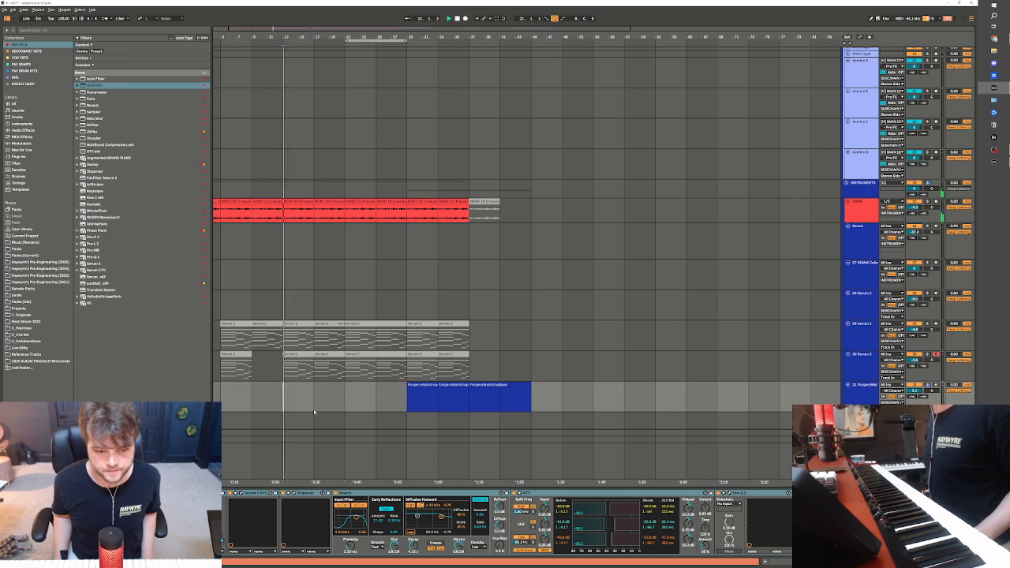
pyautogui.scroll(-1, 857, 388)
pyautogui.scroll(-1, 432, 367)
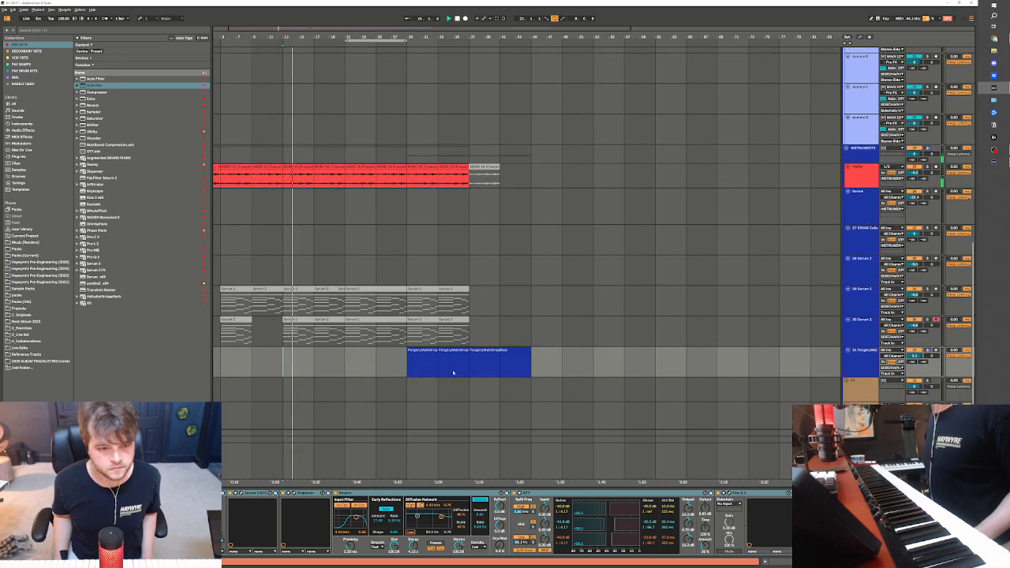
pyautogui.scroll(-2, 395, 355)
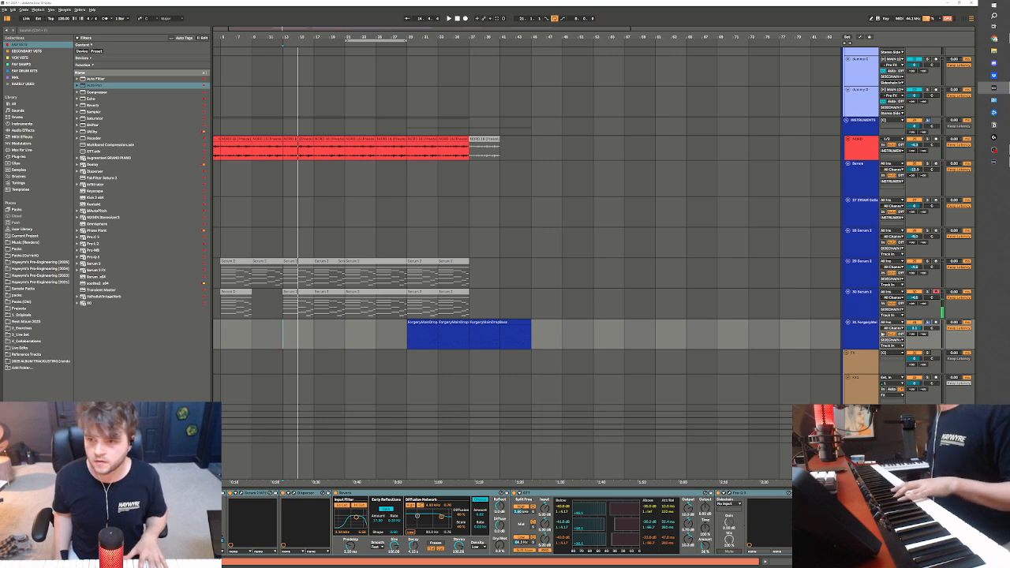
# Reopen the duplicated track's Serum 2, show its effects page, and raise LFO 1's lower curve point at about a quarter of its length
pyautogui.click(862, 300)
pyautogui.moveTo(646, 103); pyautogui.dragTo(542, 151)
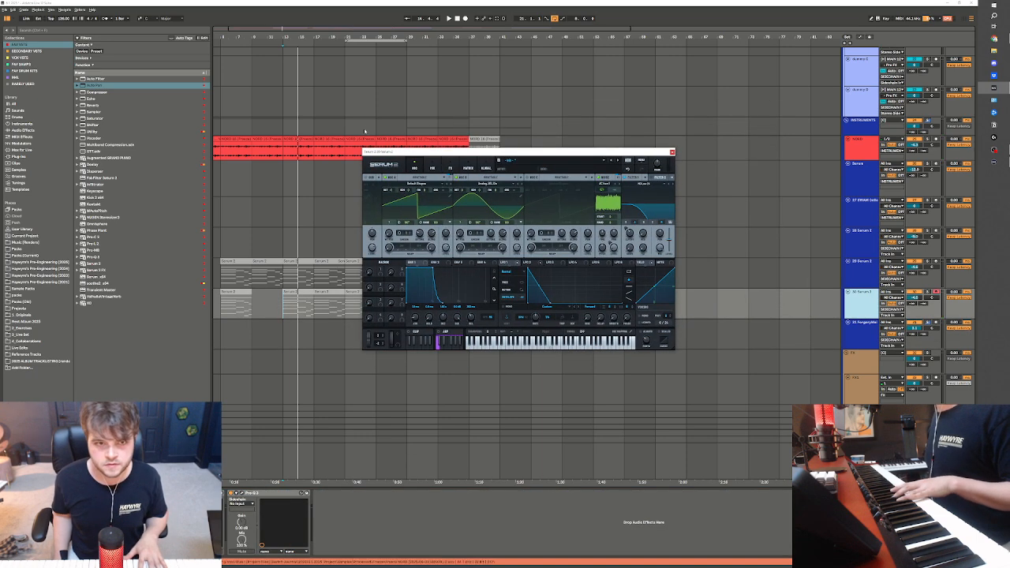
pyautogui.click(432, 168)
pyautogui.click(450, 168)
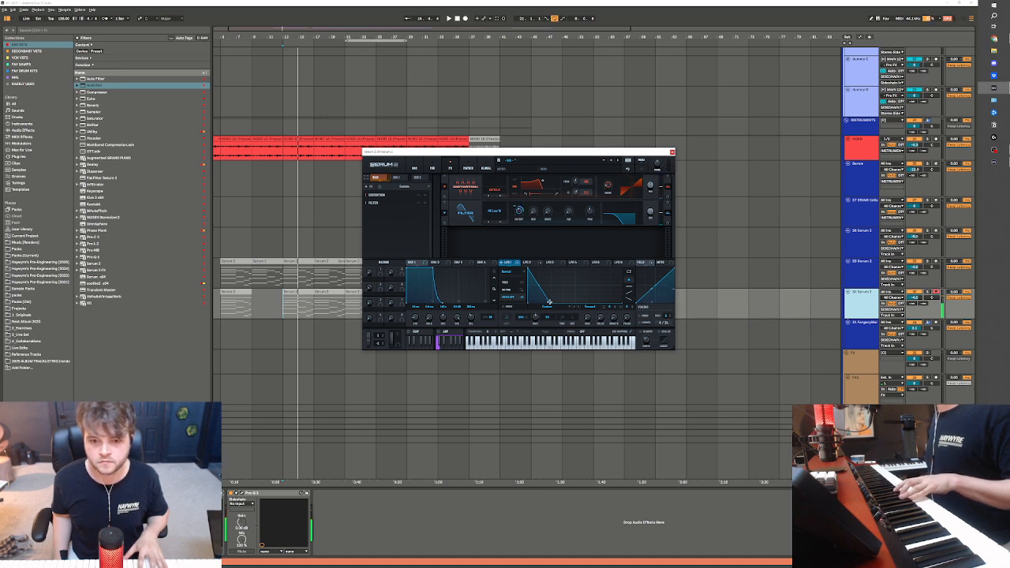
pyautogui.moveTo(578, 305); pyautogui.dragTo(554, 287)
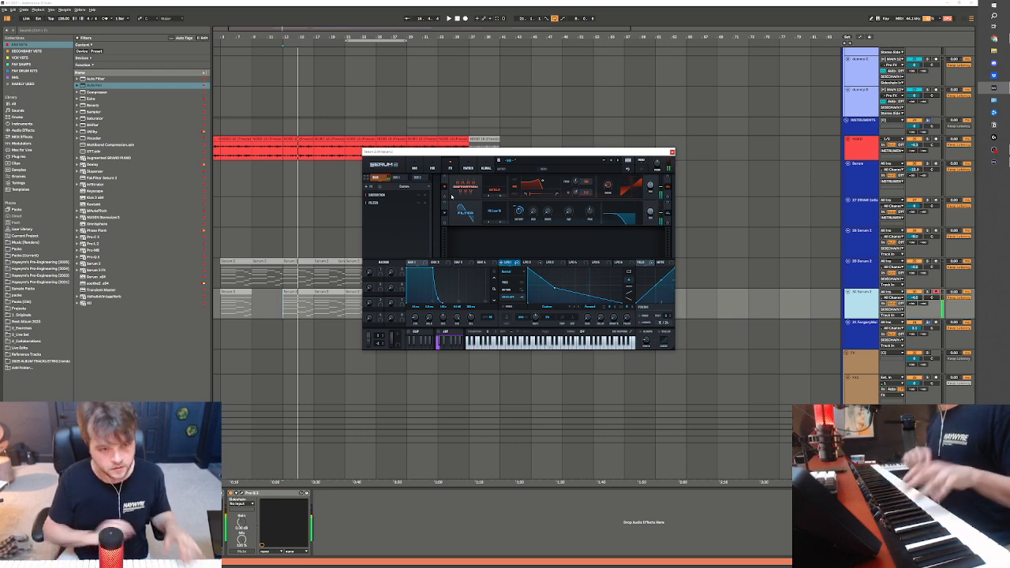
# Close the Serum 2 window and play the arrangement from bar 19 to rehearse the new part
pyautogui.click(344, 318)
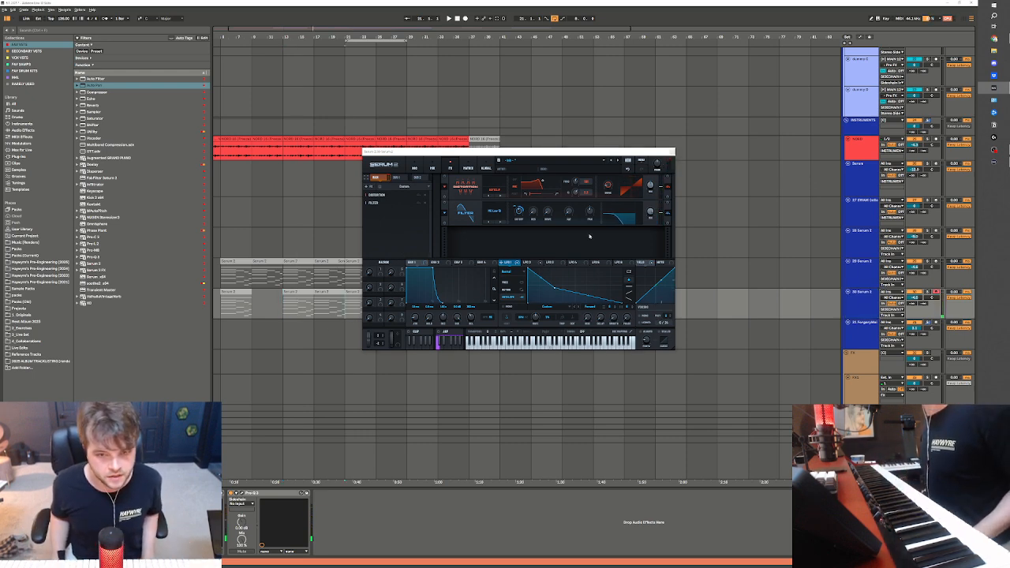
pyautogui.press('space')
pyautogui.click(671, 152)
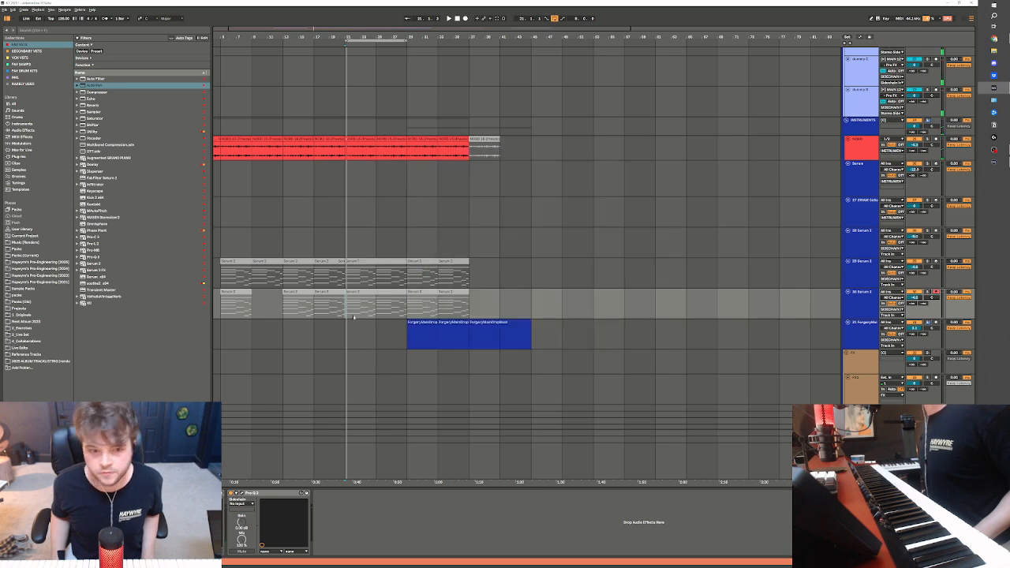
pyautogui.click(324, 310)
pyautogui.press('space')
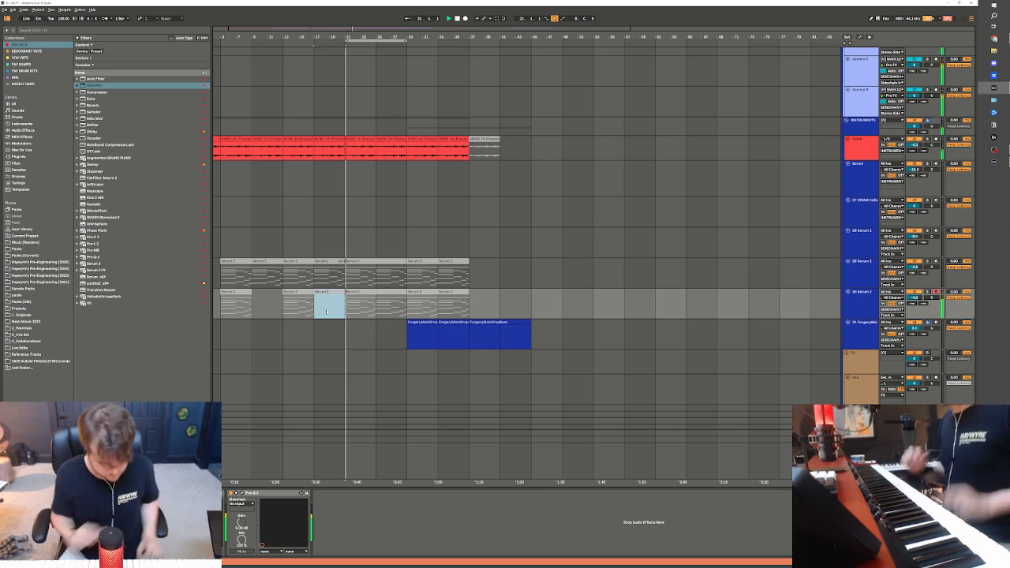
# Record a new Serum 2 part on the armed duplicate track from bar 21 to 29
pyautogui.click(352, 310)
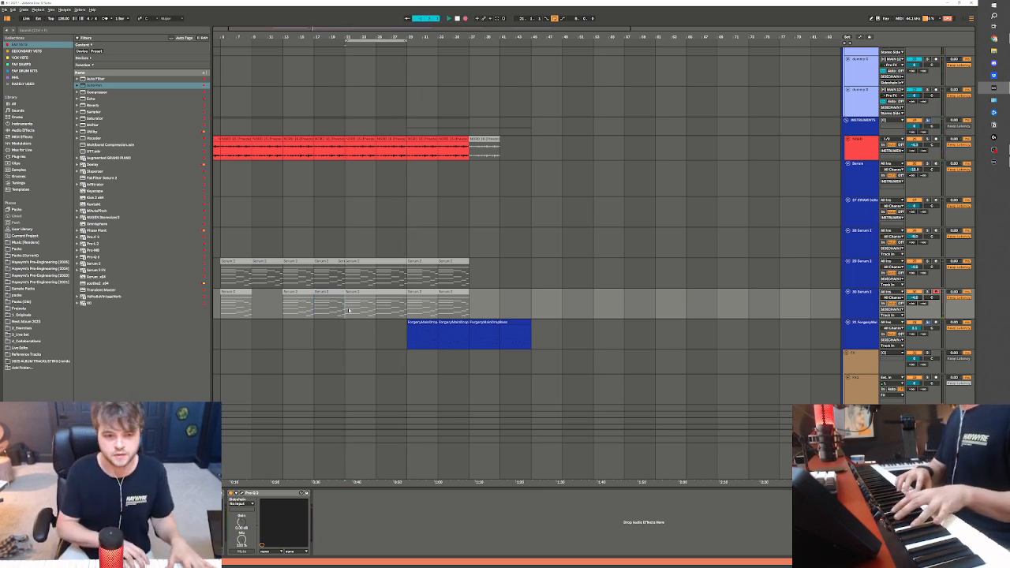
pyautogui.press('F9')
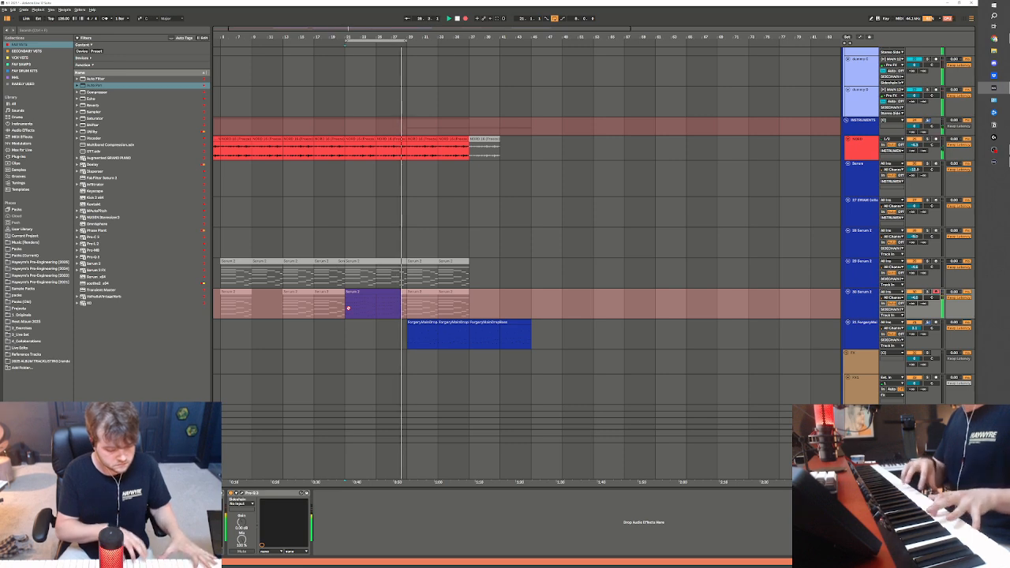
pyautogui.press('space')
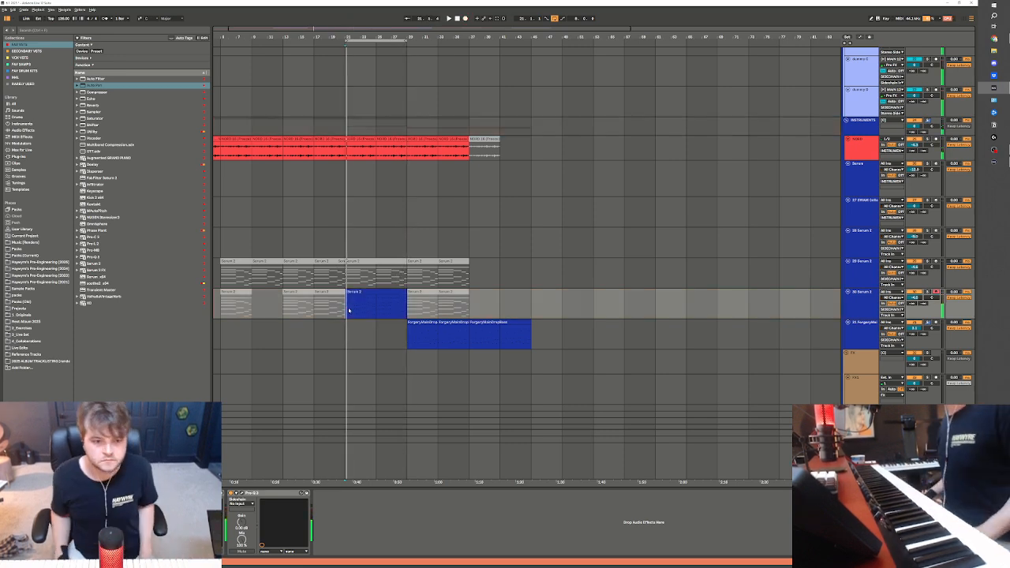
# Check the recorded clip's notes and the oscillator page of its Serum 2 synth
pyautogui.doubleClick(367, 318)
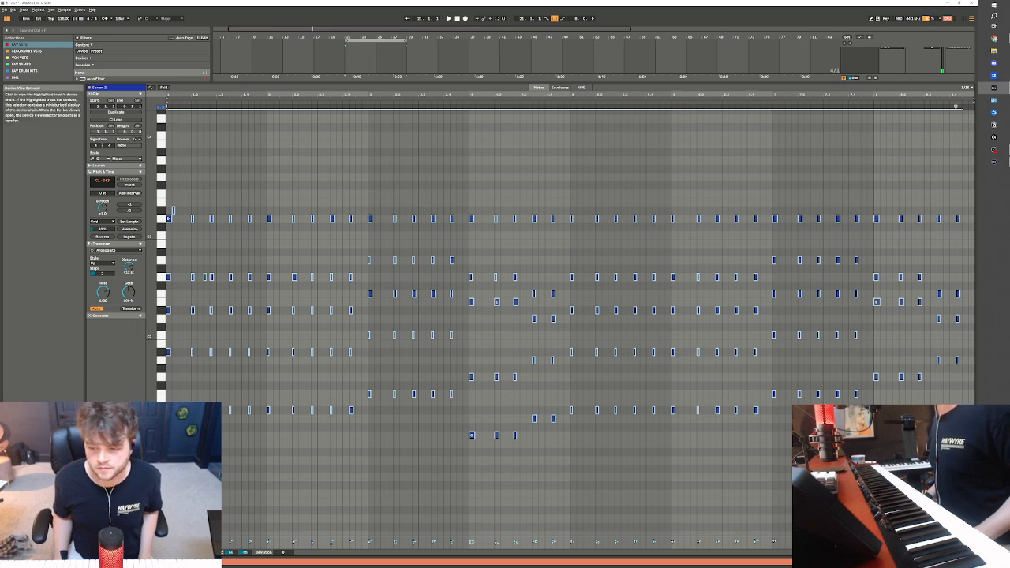
pyautogui.hotkey('shift', 'Tab')
pyautogui.hotkey('ctrl', 'alt', 'p')
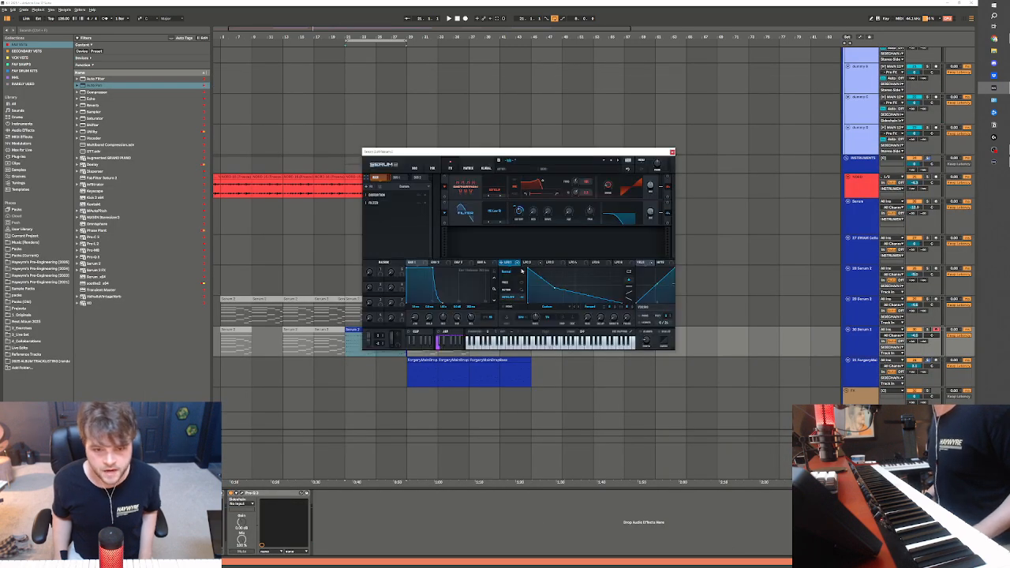
pyautogui.click(411, 167)
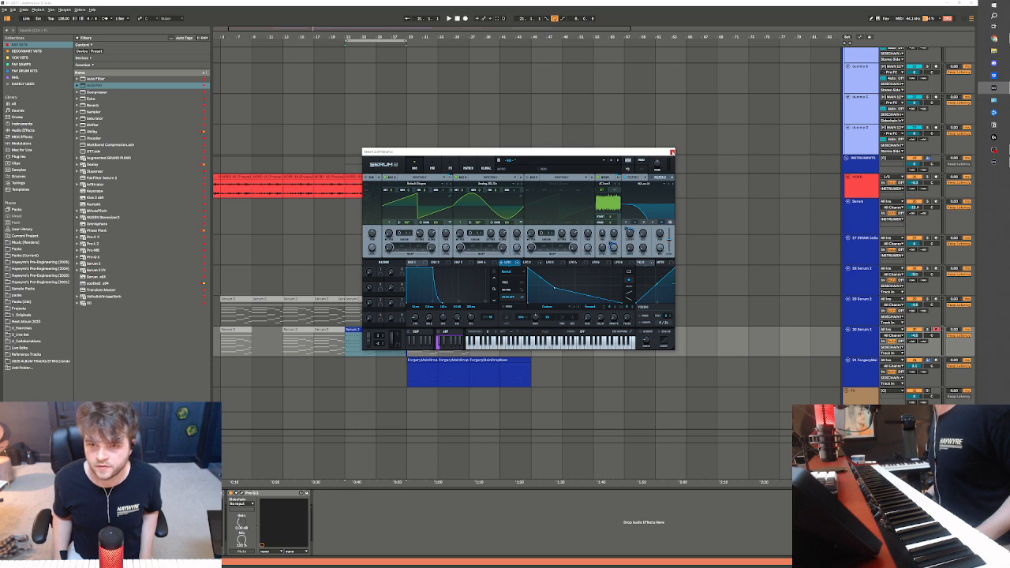
pyautogui.hotkey('ctrl', 'alt', 'p')
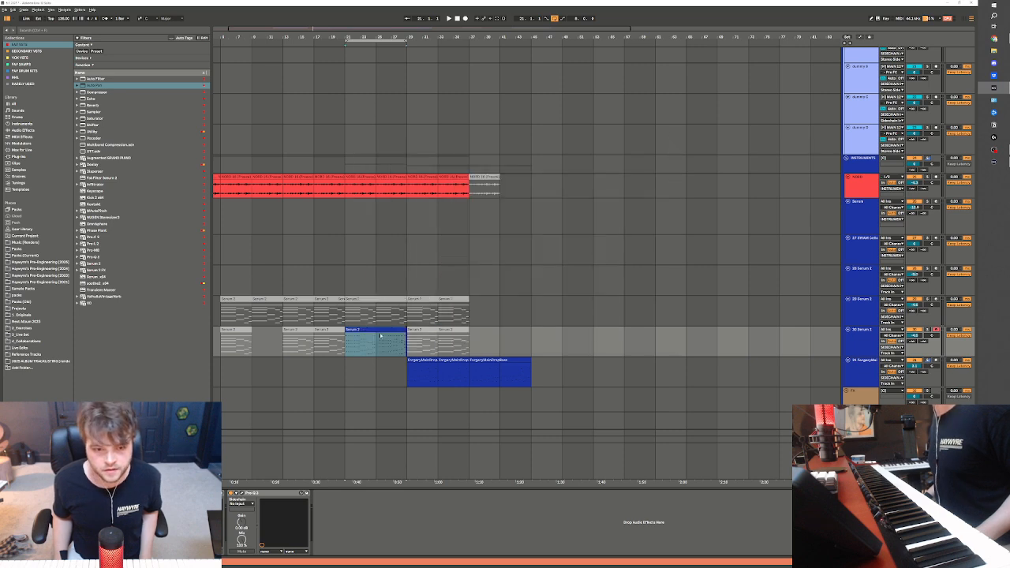
# Reopen the recorded clip's notes, listen to it from bar 21, and return to the arrangement
pyautogui.click(380, 329)
pyautogui.doubleClick(385, 330)
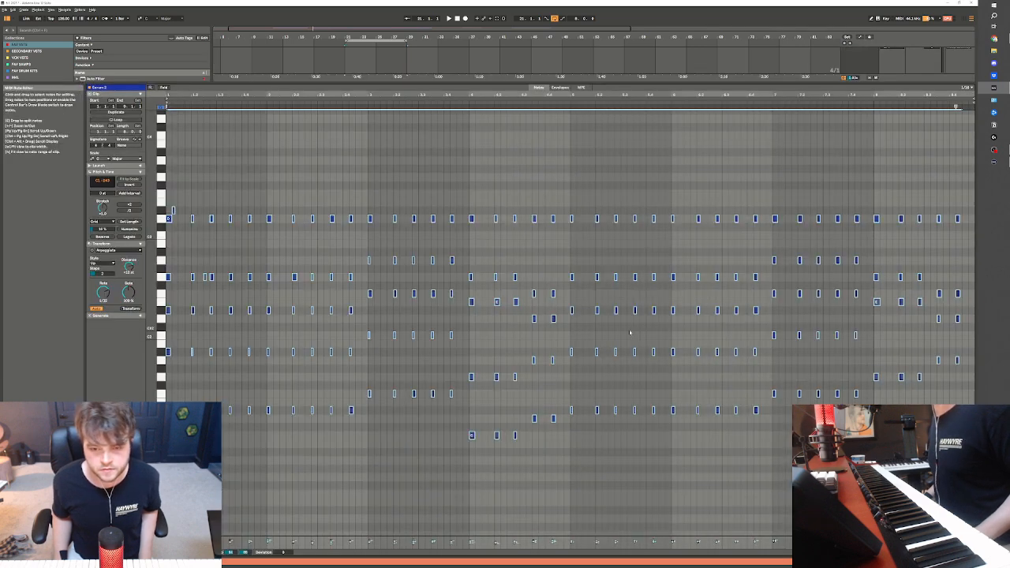
pyautogui.press('space')
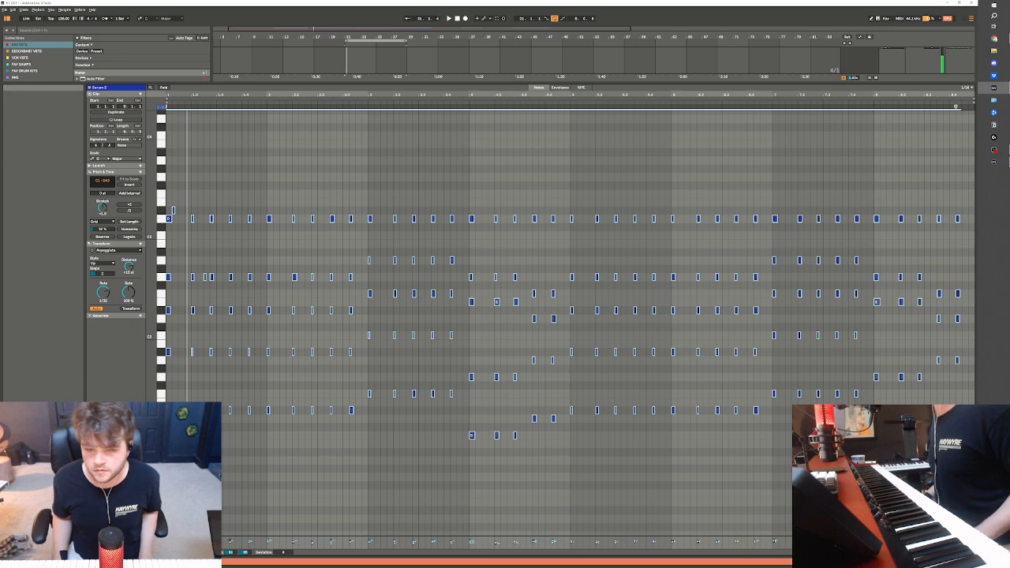
pyautogui.click(298, 328)
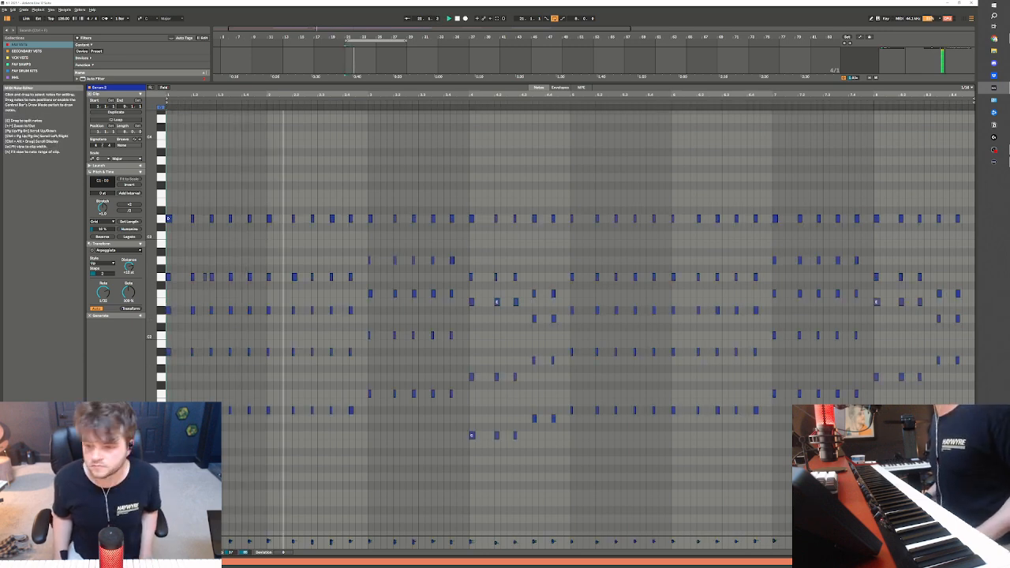
pyautogui.hotkey('shift', 'Tab')
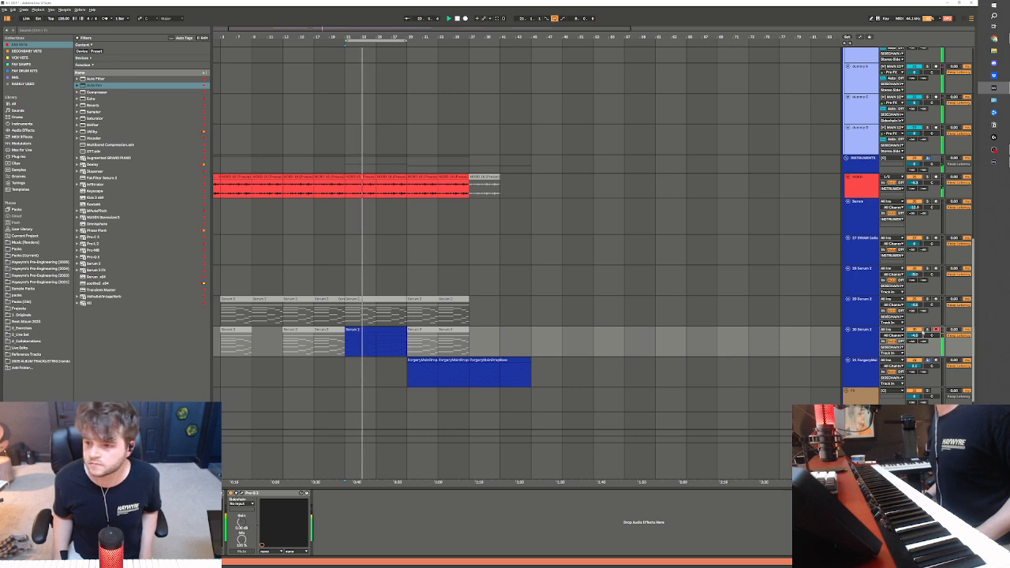
# Play the vocals and drums from bar 21 and check the vocal clip at bar 29
pyautogui.scroll(3, 483, 314)
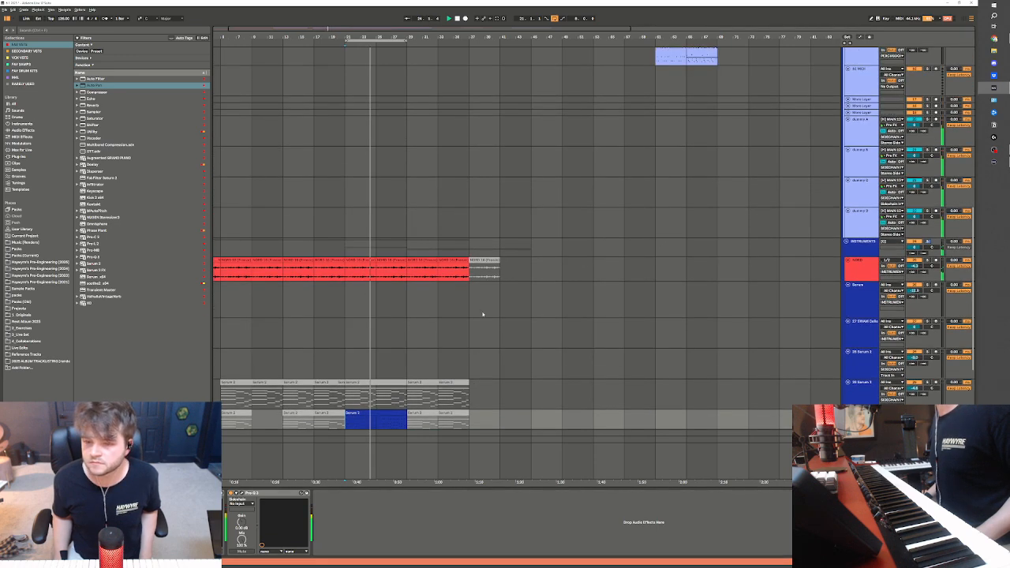
pyautogui.scroll(8, 482, 314)
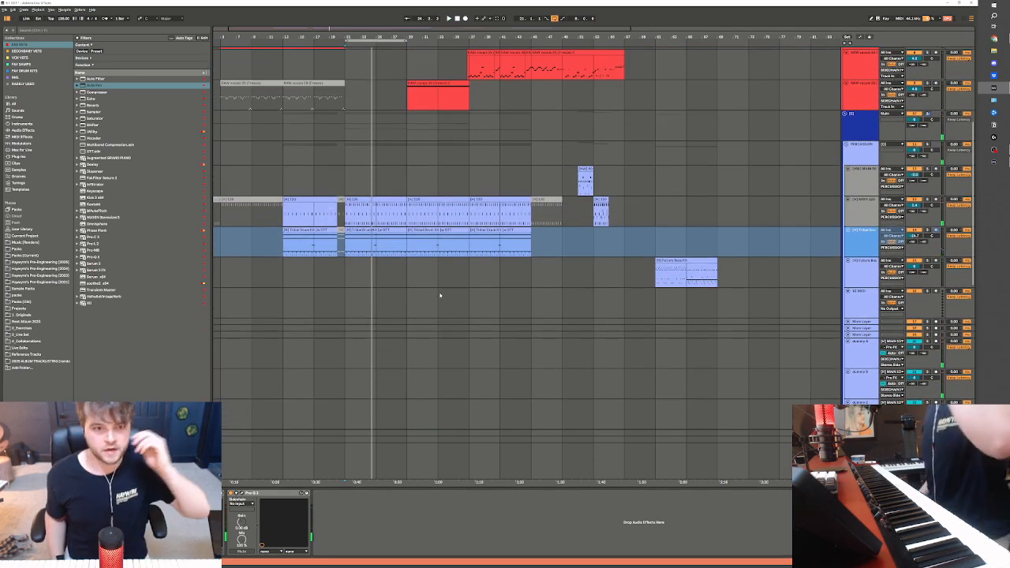
pyautogui.scroll(7, 440, 295)
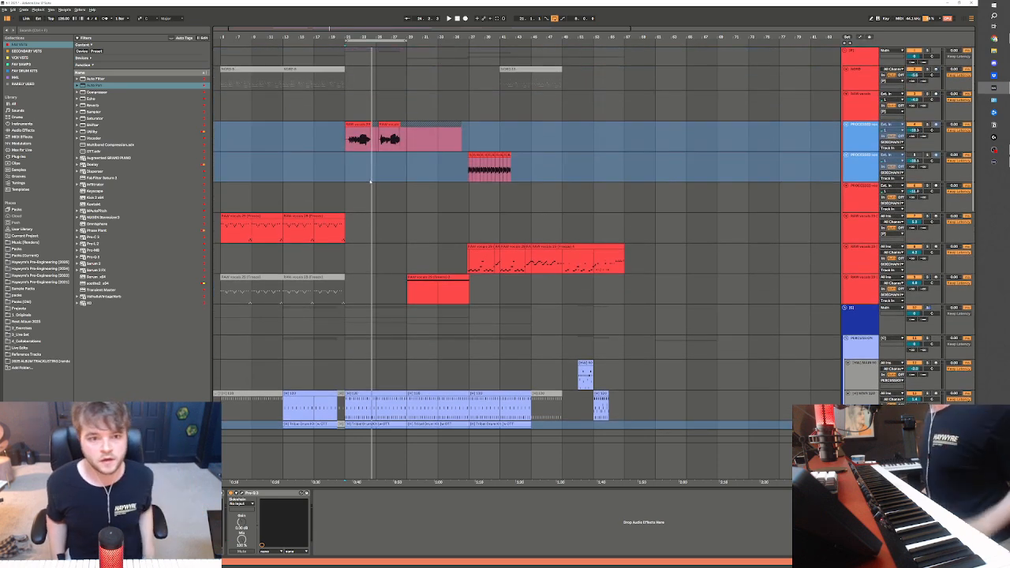
pyautogui.click(344, 139)
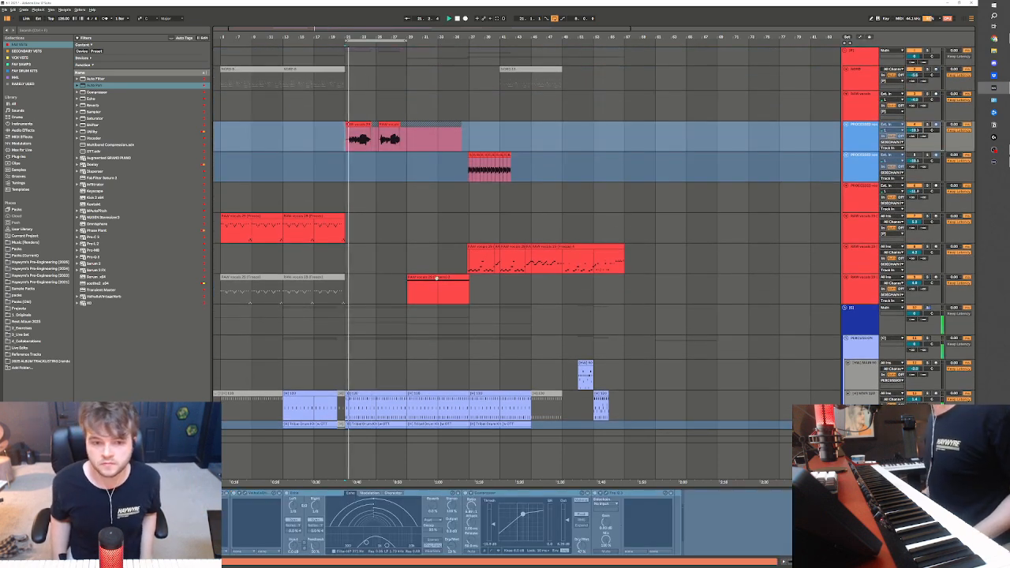
pyautogui.click(440, 275)
pyautogui.scroll(-1, 383, 235)
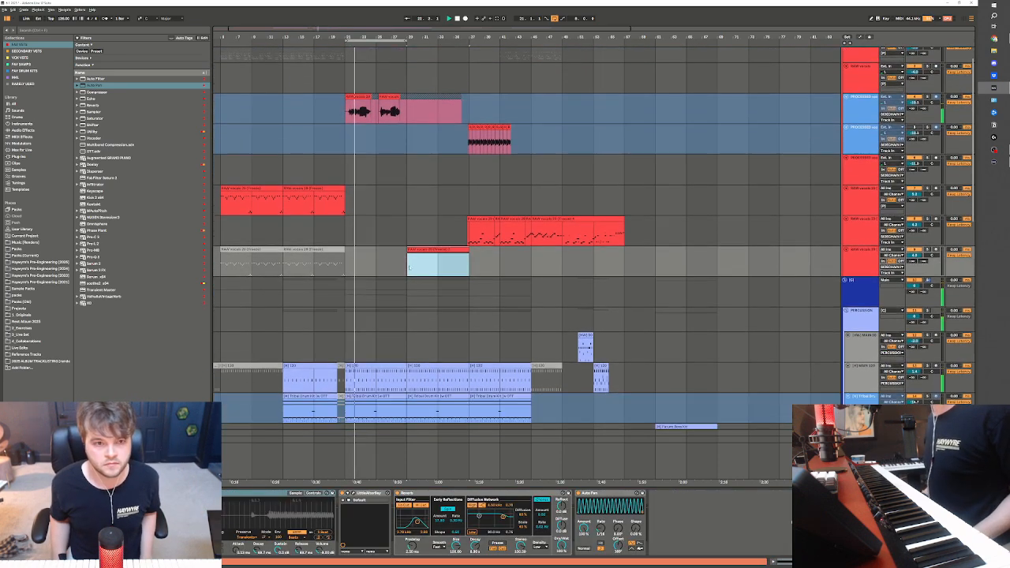
# Insert eight bars of silence across all tracks at bar 21
pyautogui.click(359, 194)
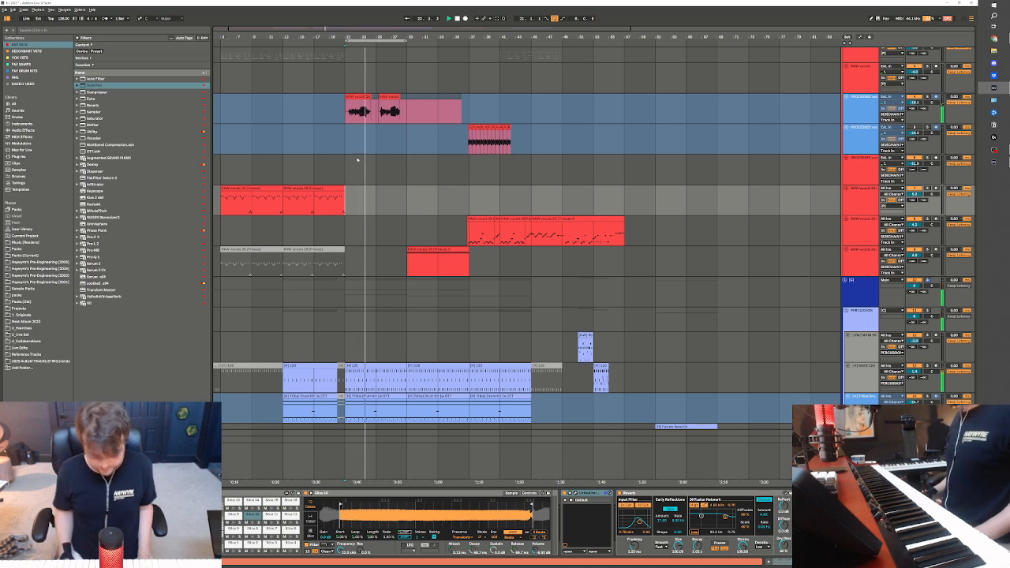
pyautogui.hotkey('ctrl', 'i')
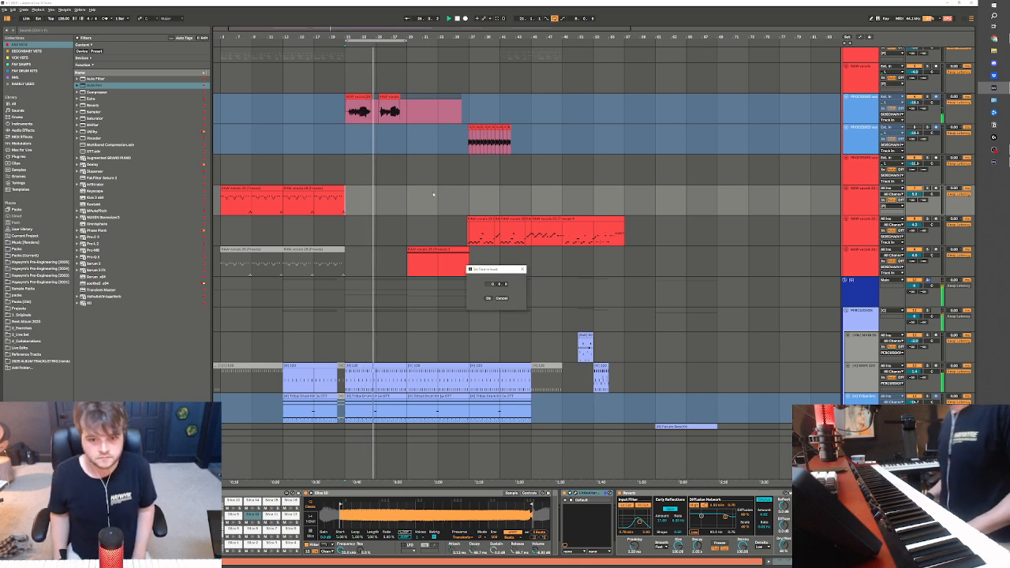
pyautogui.click(487, 298)
# Copy the clips at bars 29 to 37 on the two drum tracks to bar 21
pyautogui.scroll(-3, 476, 328)
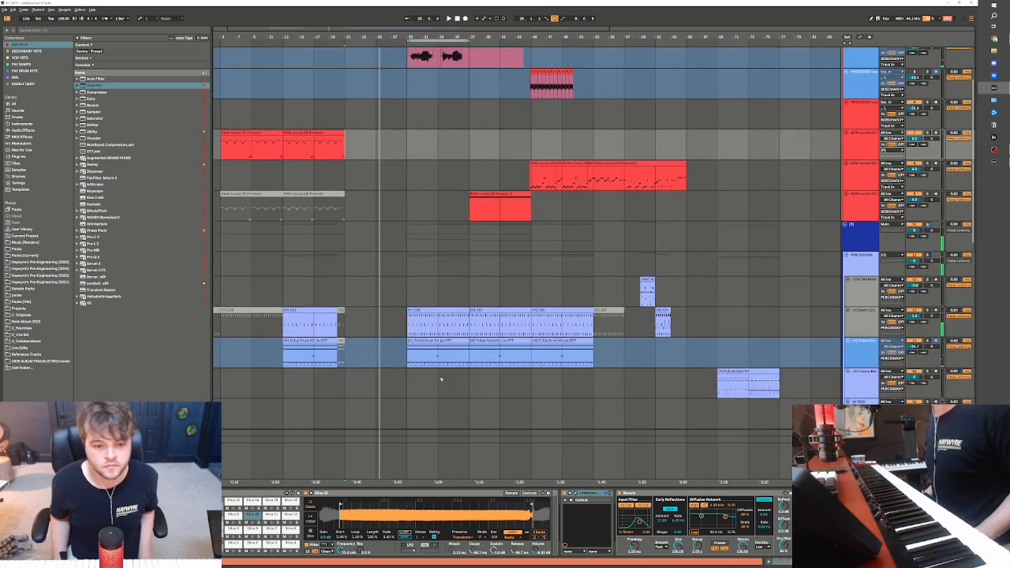
pyautogui.click(477, 329)
pyautogui.click(343, 309)
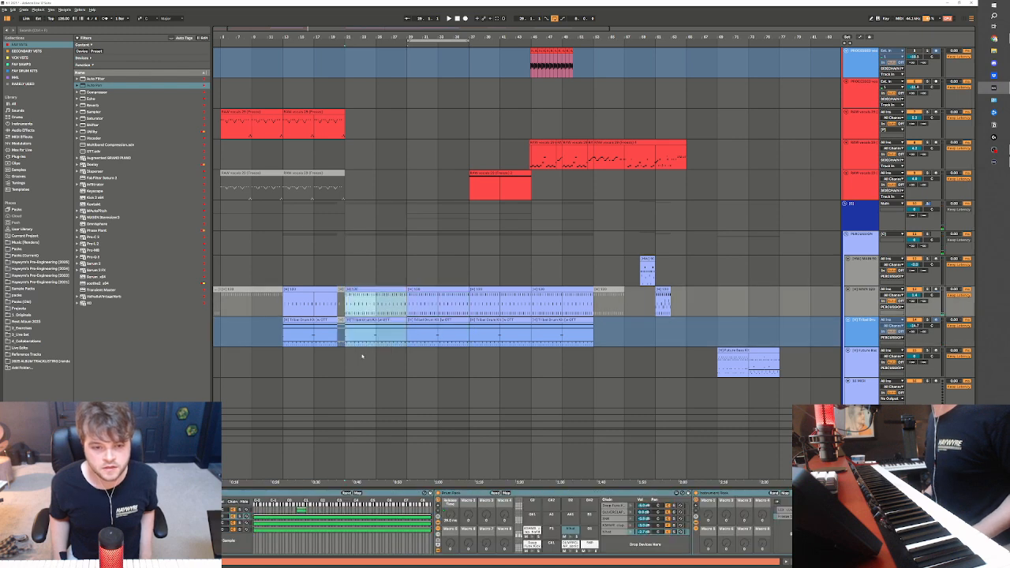
# Copy the newly recorded Serum 2 clip from bar 29 to bar 21 on the same track
pyautogui.scroll(-10, 362, 357)
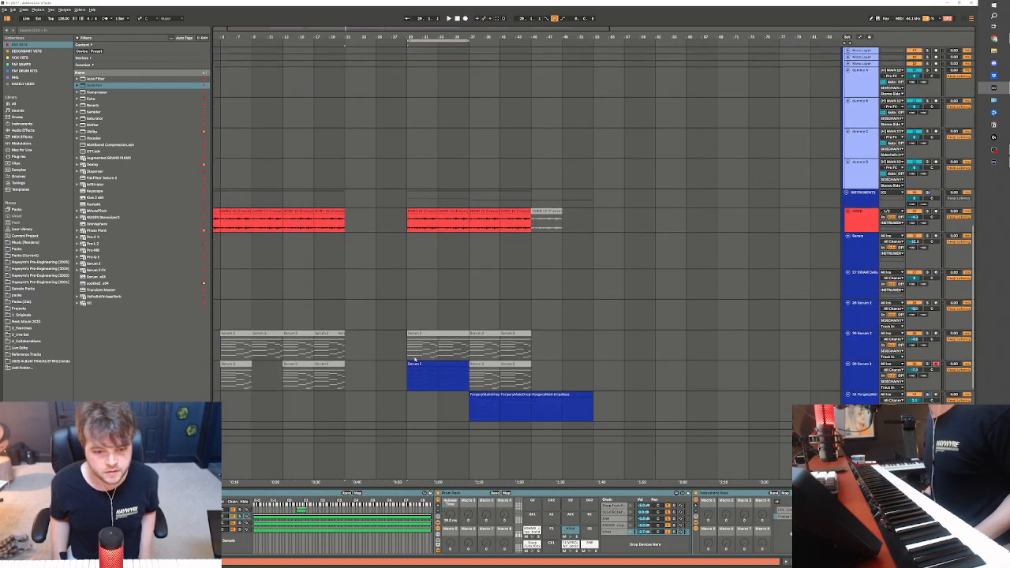
pyautogui.scroll(-1, 415, 360)
pyautogui.click(430, 316)
pyautogui.hotkey('ctrl', 'c')
pyautogui.click(347, 328)
pyautogui.hotkey('ctrl', 'v')
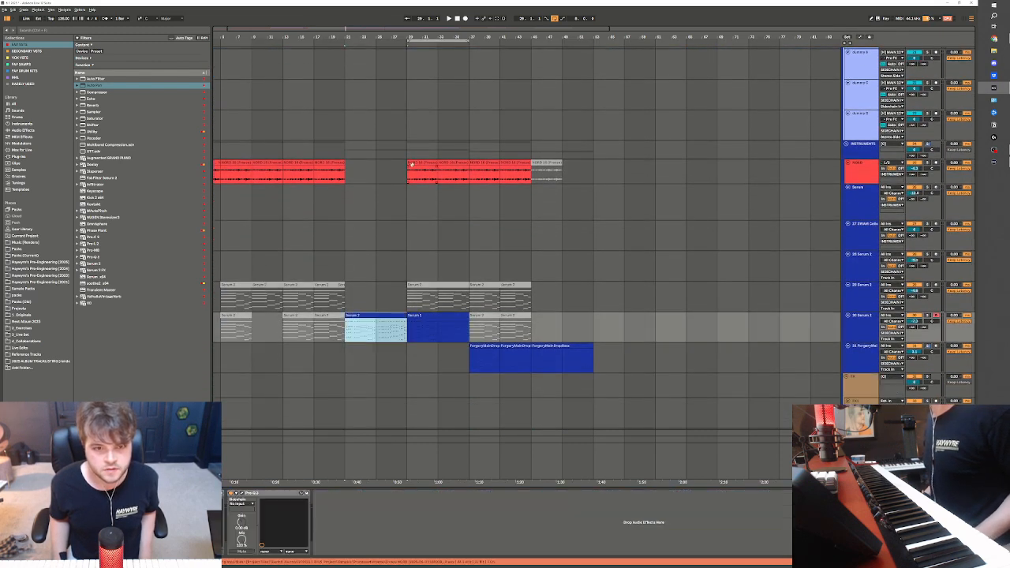
# Copy bars 29 to 37 of the red frozen instrument track to bar 21 and play from just before the join
pyautogui.moveTo(411, 165); pyautogui.dragTo(476, 174)
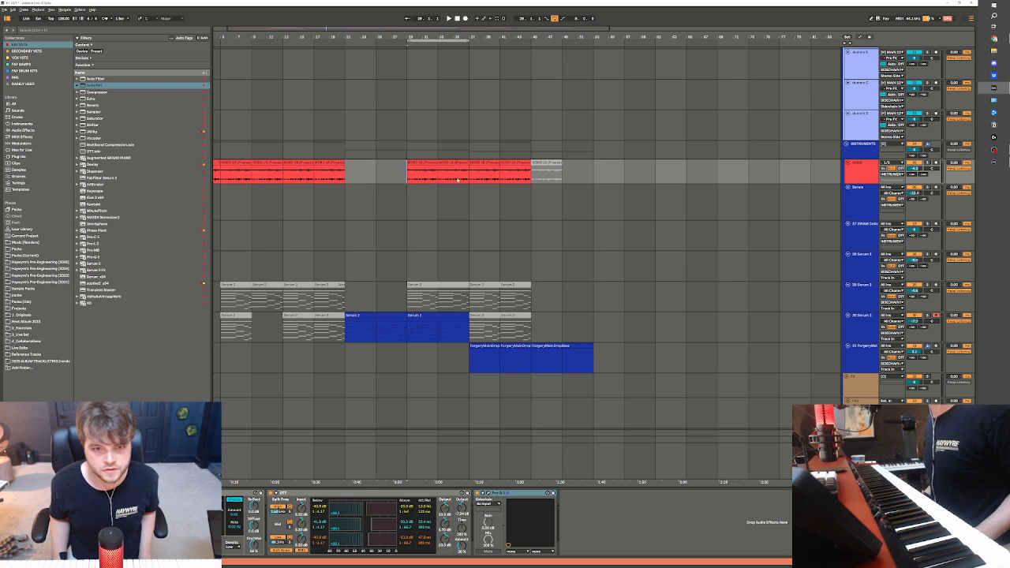
pyautogui.moveTo(408, 175); pyautogui.dragTo(467, 175)
pyautogui.hotkey('ctrl', 'c')
pyautogui.click(347, 178)
pyautogui.hotkey('ctrl', 'v')
pyautogui.click(334, 179)
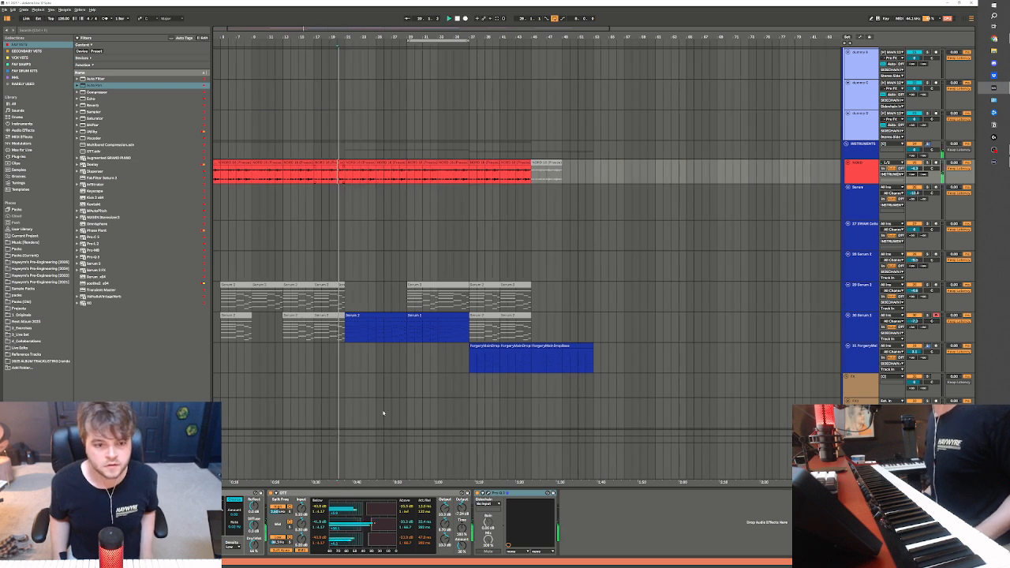
pyautogui.click(372, 316)
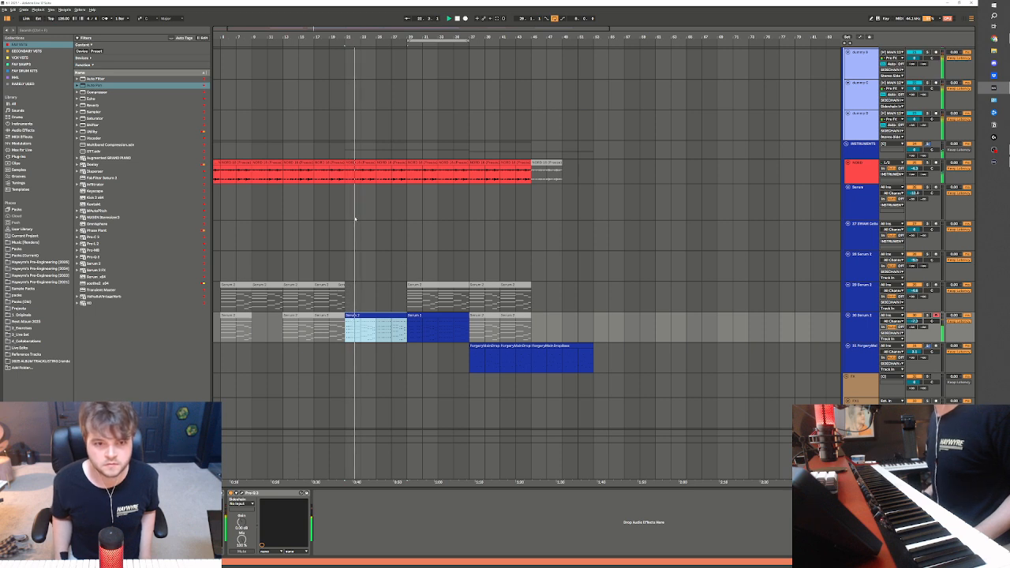
pyautogui.click(351, 179)
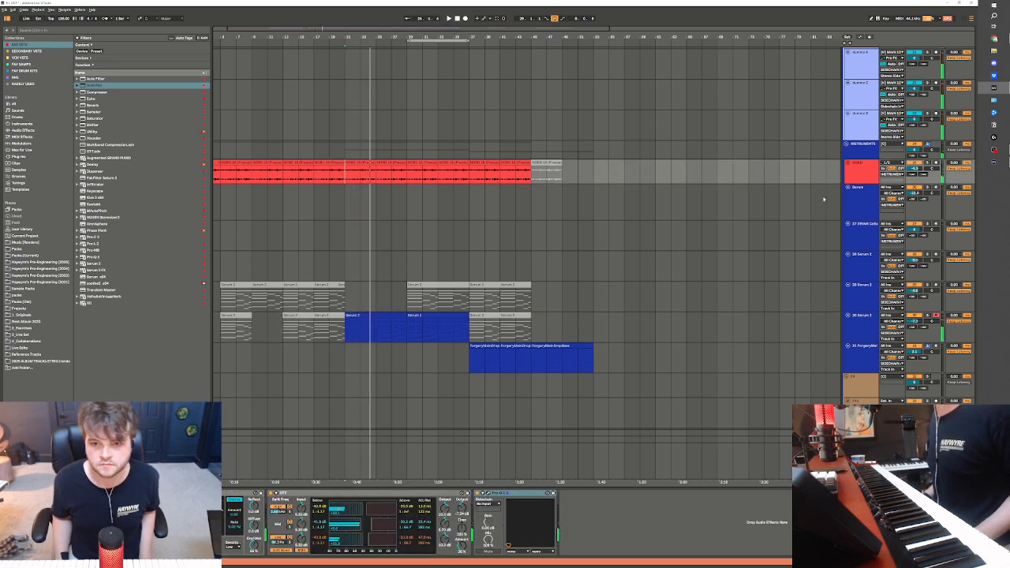
pyautogui.rightClick(864, 165)
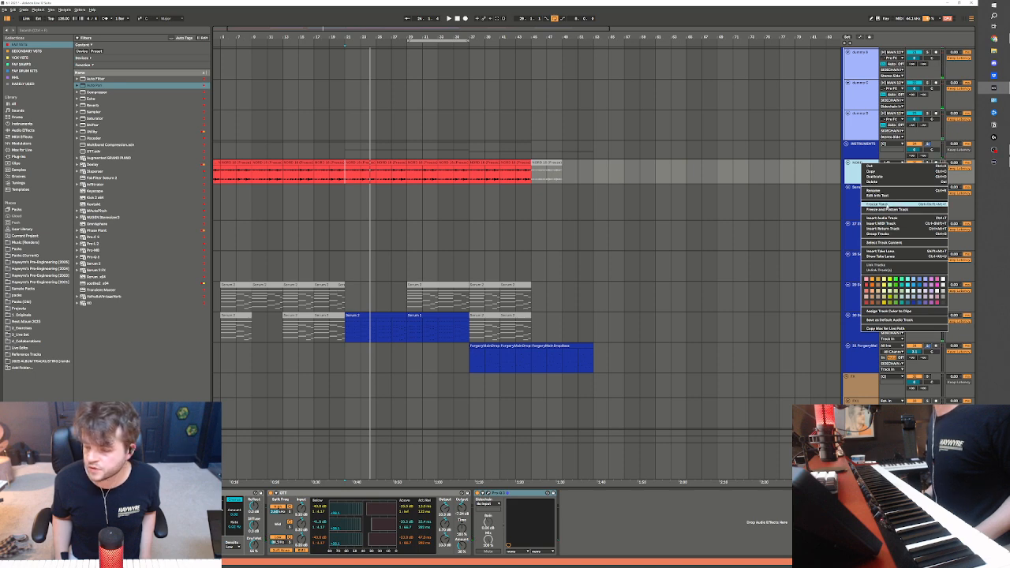
pyautogui.click(587, 248)
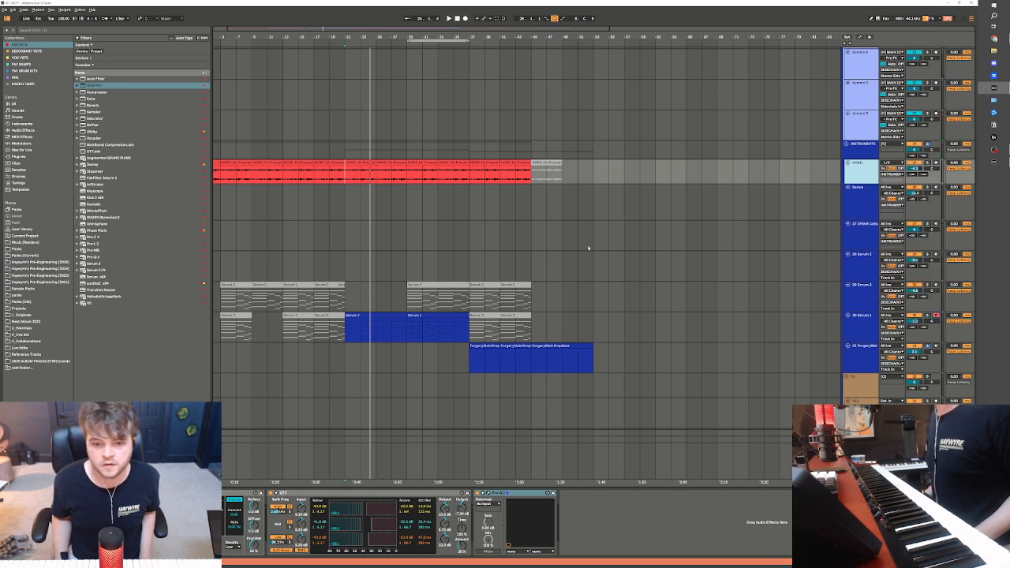
# Freeze the NORD track, the 30 Serum 2 track and the two RAW vocals tracks with clips at bars 5 to 21 and from bar 45
pyautogui.click(863, 324)
pyautogui.click(867, 174)
pyautogui.scroll(1, 931, 245)
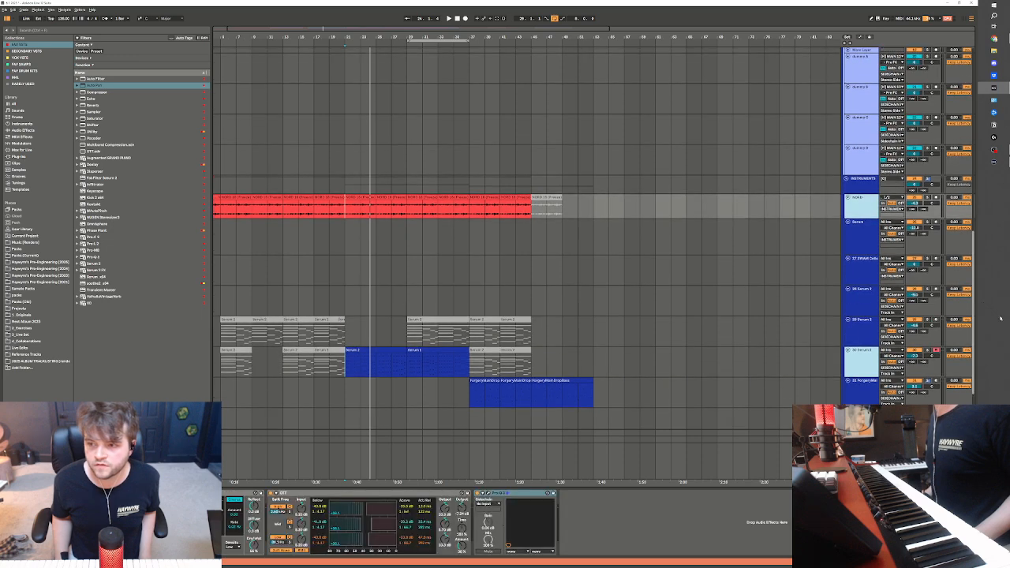
pyautogui.moveTo(975, 302); pyautogui.dragTo(971, 51)
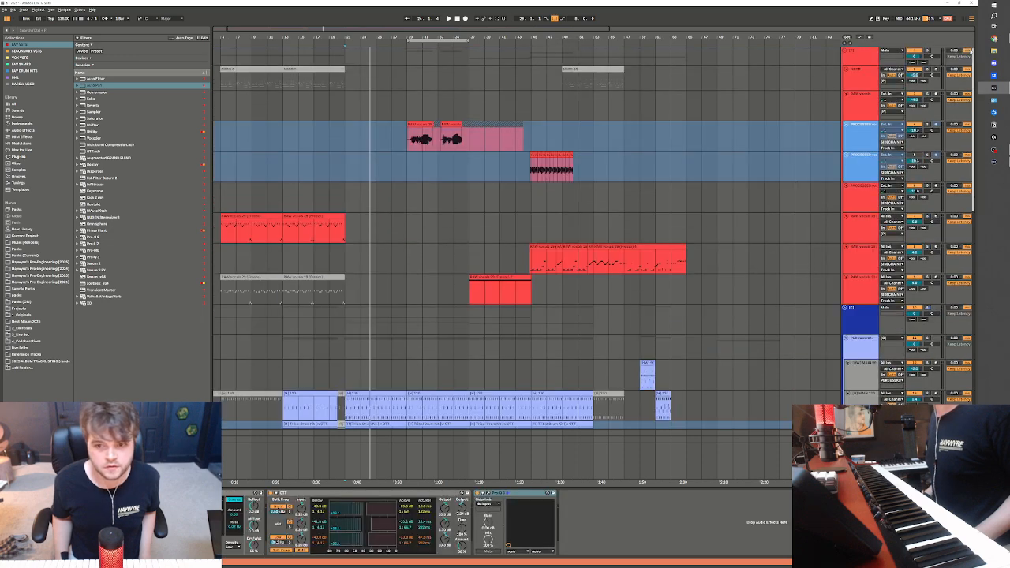
pyautogui.click(857, 230)
pyautogui.keyDown('shift'); pyautogui.click(861, 253); pyautogui.keyUp('shift')
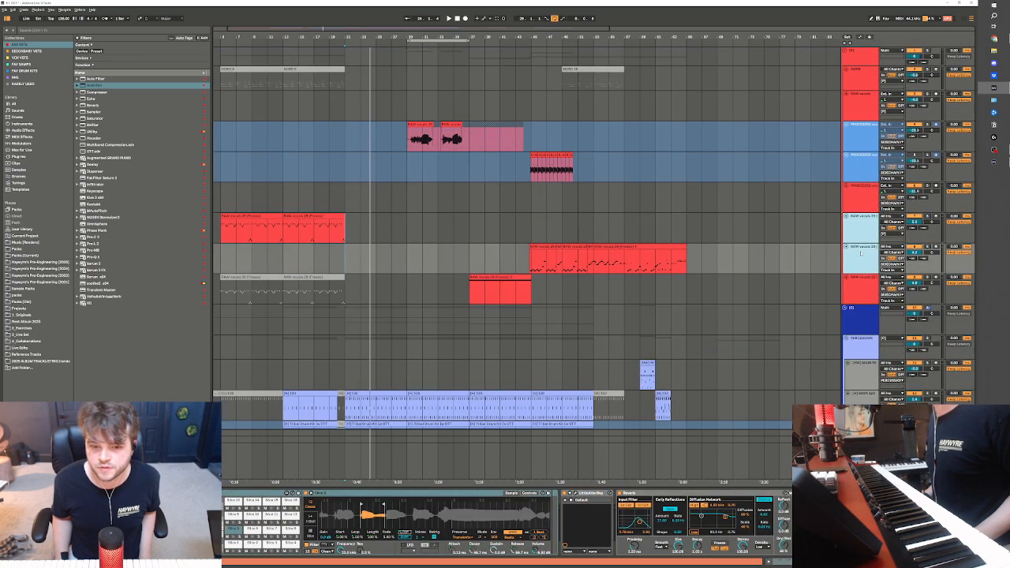
pyautogui.rightClick(861, 254)
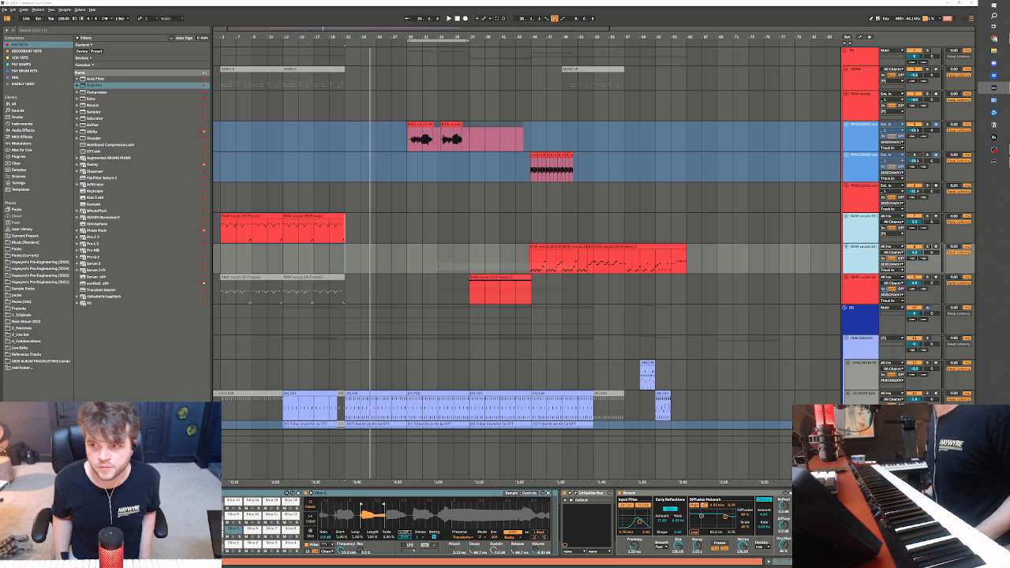
pyautogui.click(886, 286)
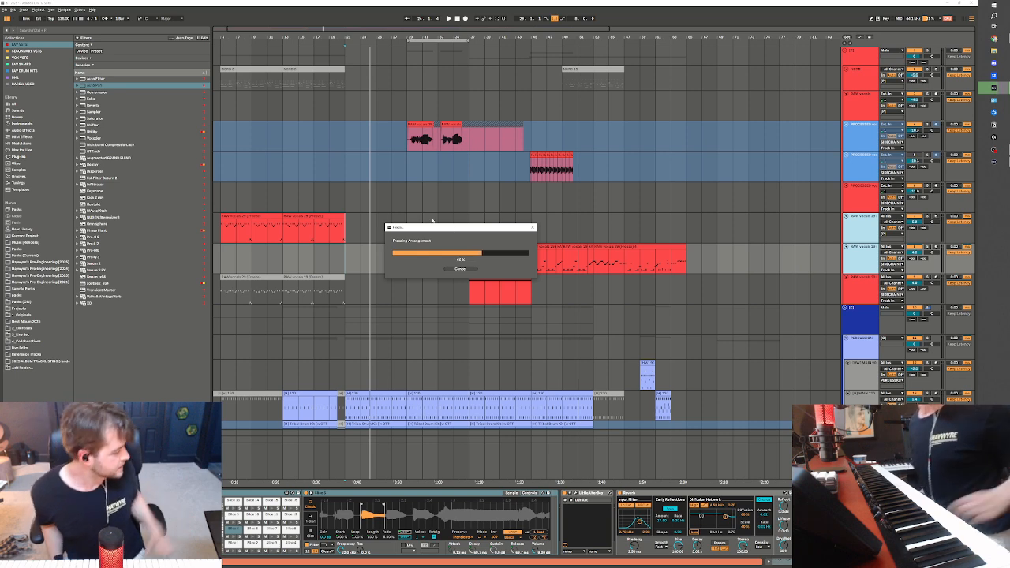
pyautogui.moveTo(443, 230)
pyautogui.mouseDown()
pyautogui.moveTo(441, 210)
pyautogui.moveTo(449, 211)
pyautogui.mouseUp()
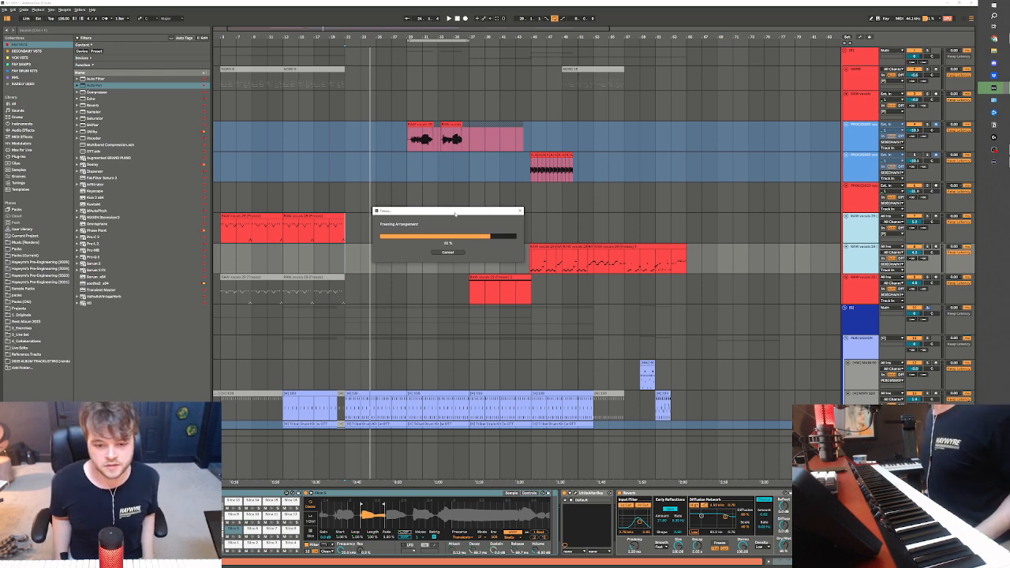
pyautogui.moveTo(443, 211); pyautogui.dragTo(441, 213)
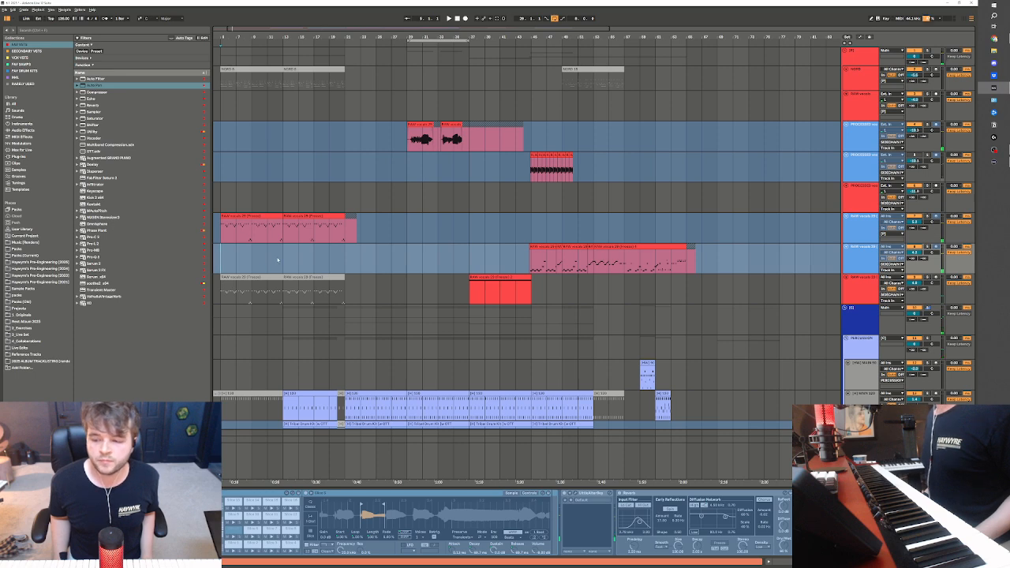
# Delete the frozen tail after bar 21 on the RAW vocals track whose clips span bars 5 to 21, clearing bars 21 to 29
pyautogui.moveTo(298, 29); pyautogui.dragTo(285, 33)
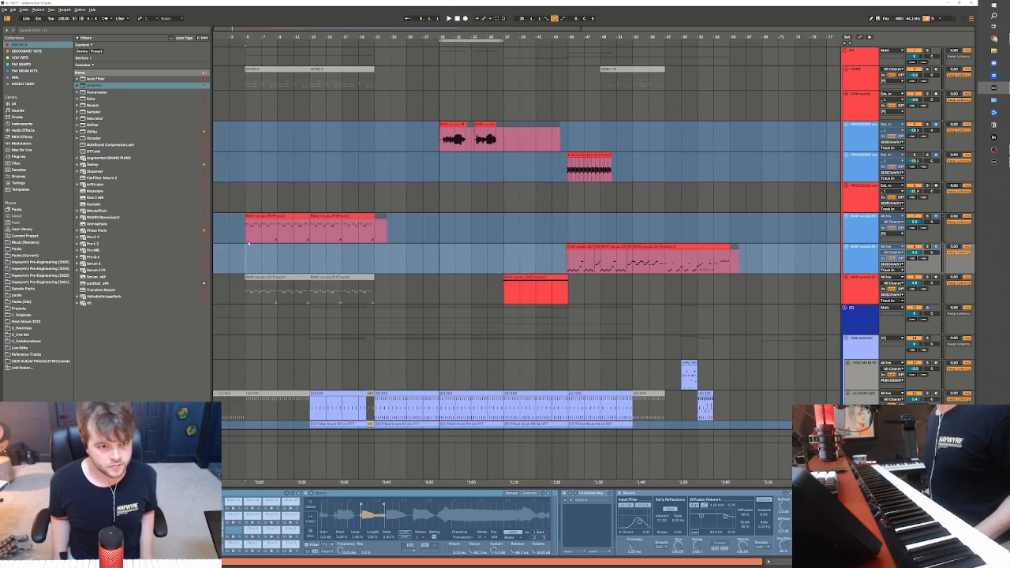
pyautogui.click(249, 230)
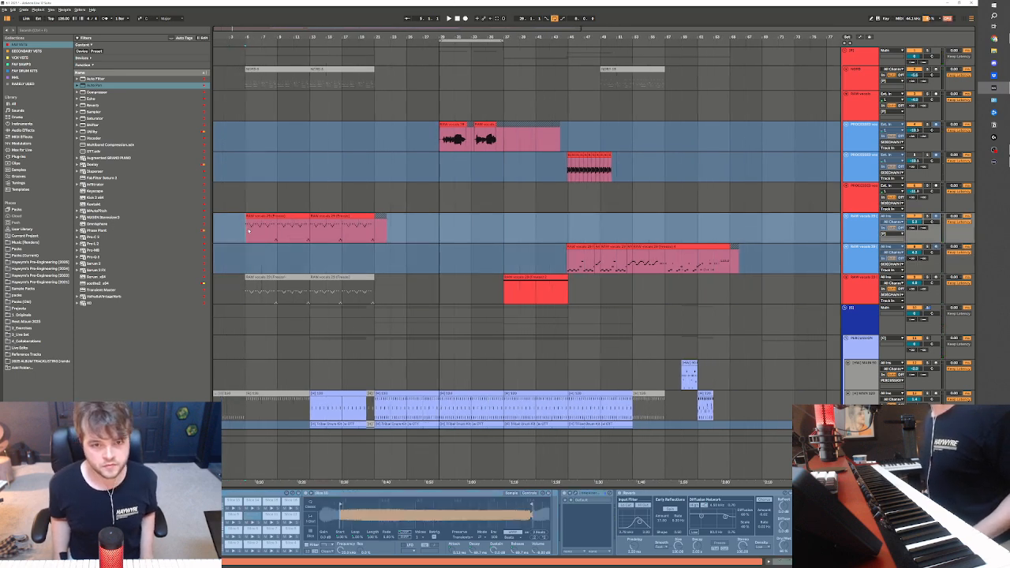
pyautogui.click(370, 271)
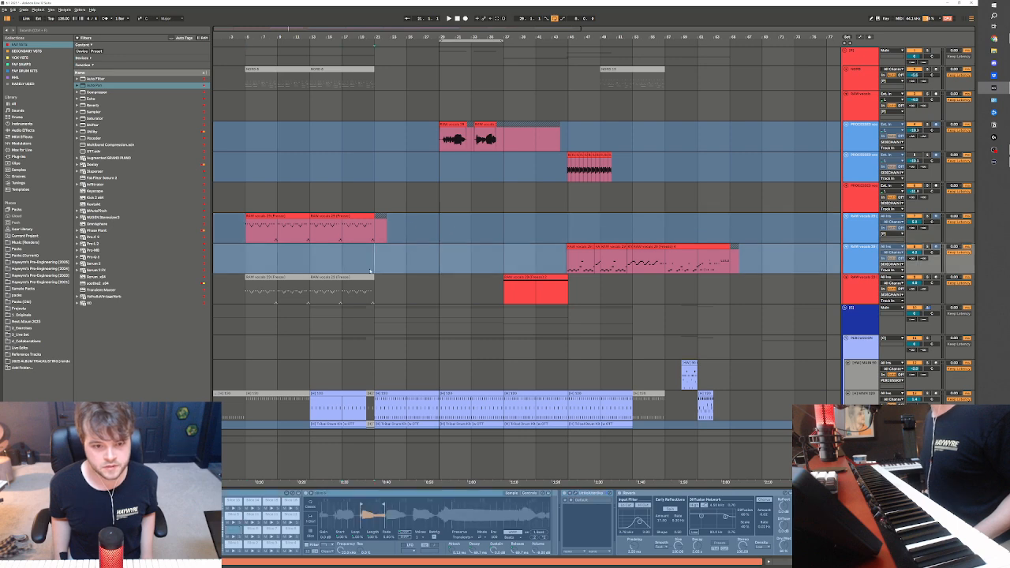
pyautogui.press('space')
pyautogui.moveTo(377, 230); pyautogui.dragTo(453, 232)
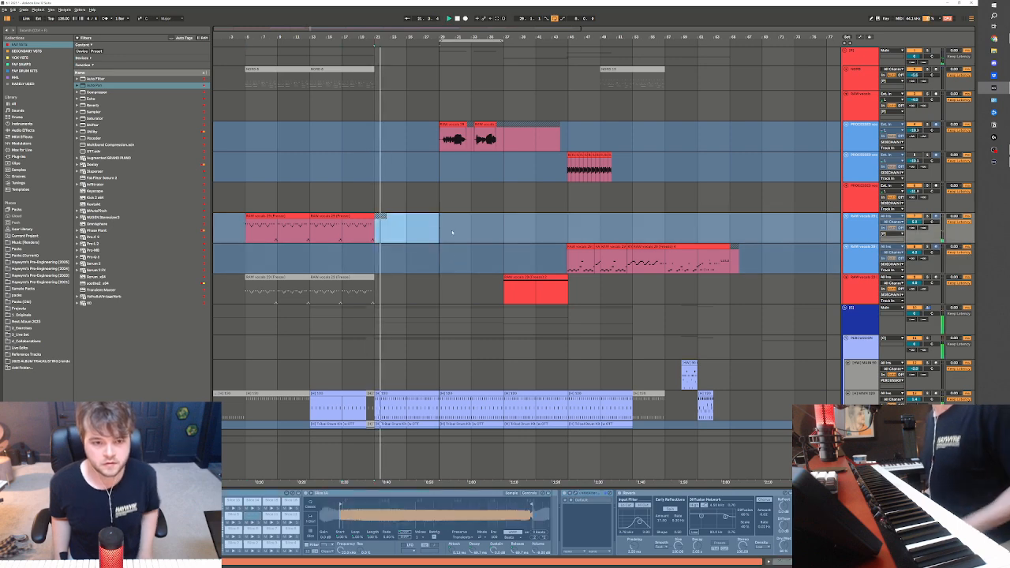
pyautogui.press('Delete')
# Loop bars 21 to 29 and toggle the NORD clips there off and on to compare the section without them
pyautogui.scroll(-5, 438, 251)
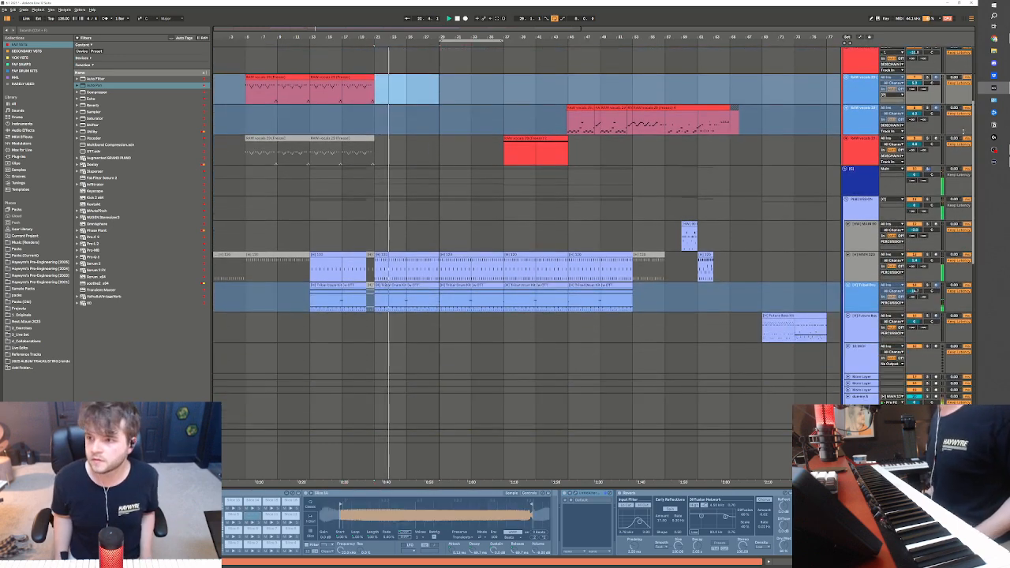
pyautogui.scroll(-8, 381, 252)
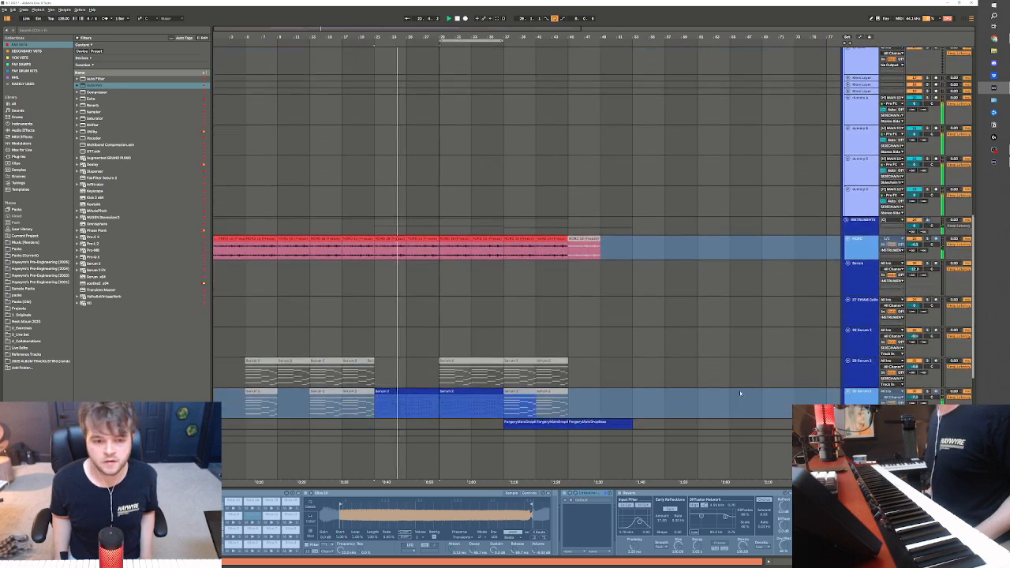
pyautogui.moveTo(380, 252); pyautogui.dragTo(431, 254)
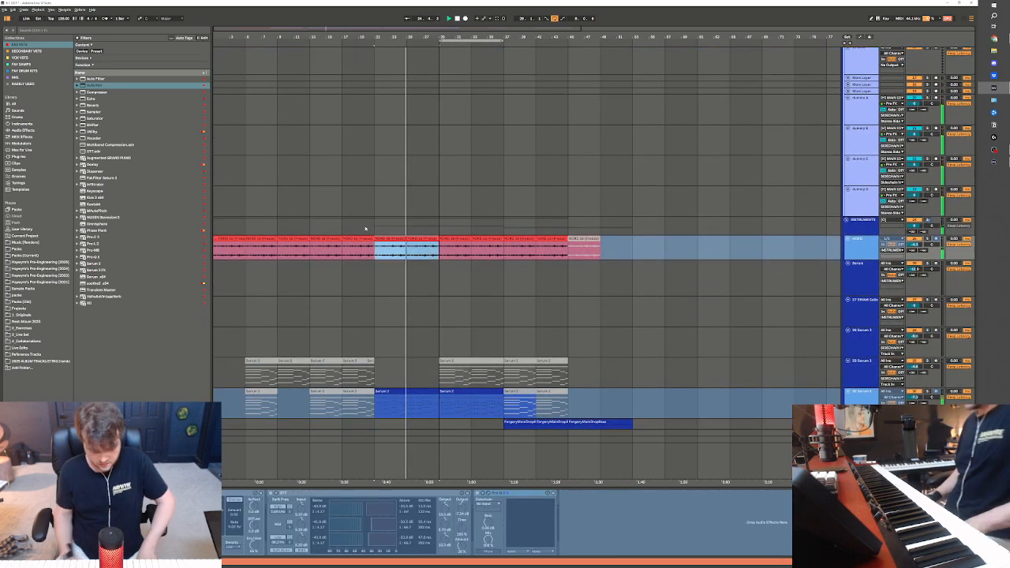
pyautogui.hotkey('ctrl', 'l')
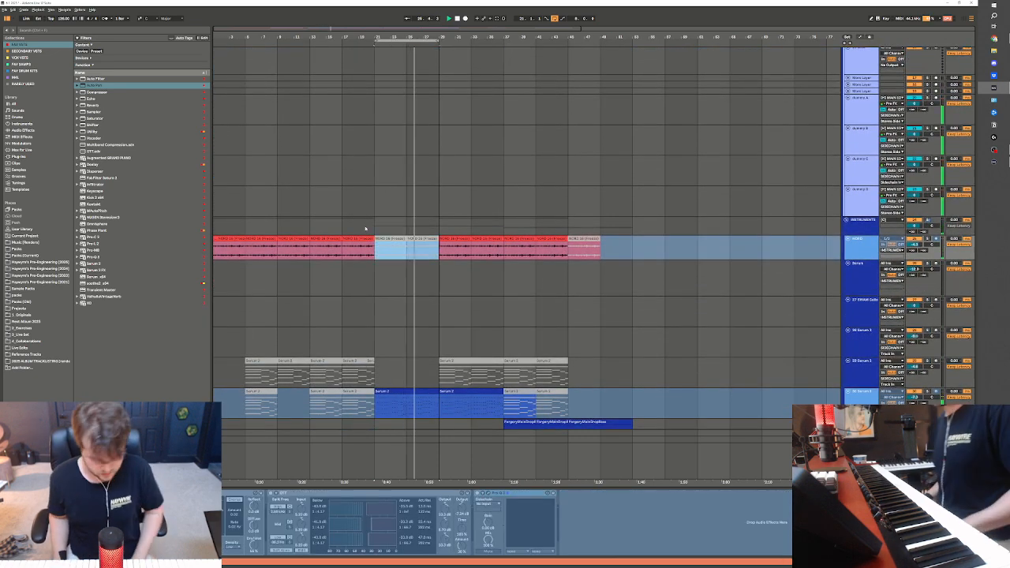
pyautogui.press('space')
pyautogui.press('0')
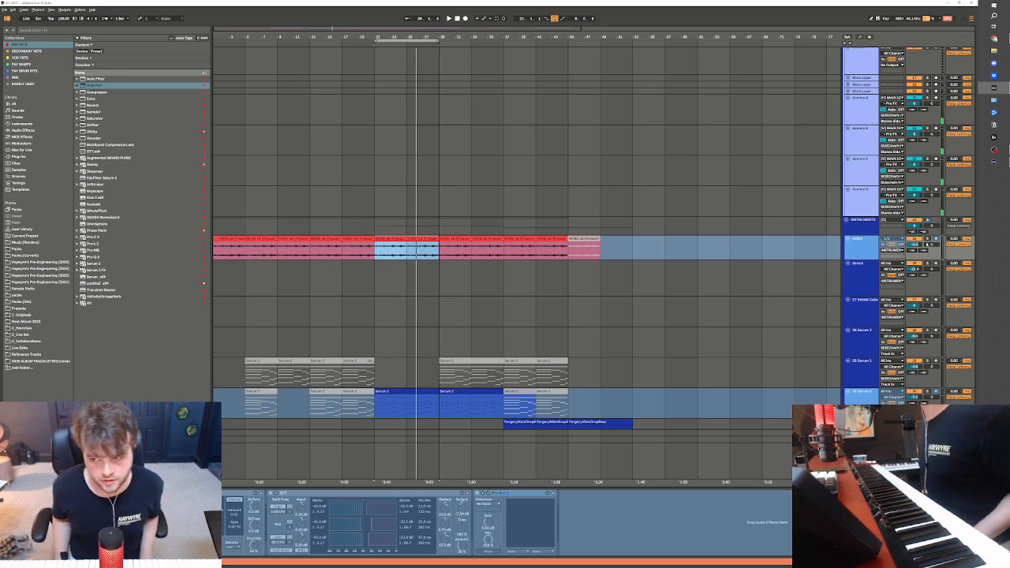
# Route the NORD track's output to a SIDECHAIN track and play the loop from bar 21
pyautogui.moveTo(918, 244); pyautogui.dragTo(917, 249)
pyautogui.click(898, 250)
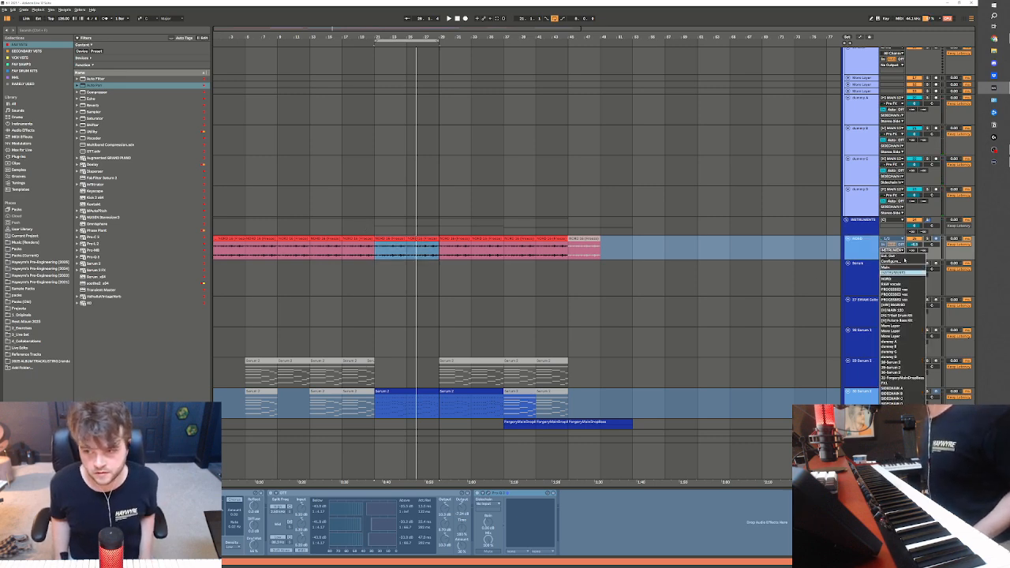
pyautogui.click(893, 403)
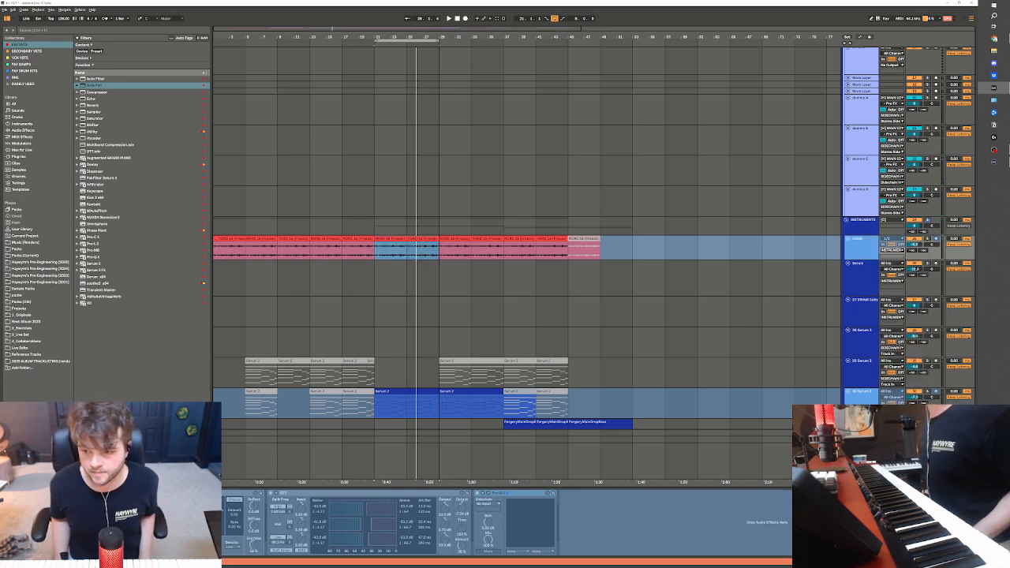
pyautogui.scroll(-3, 805, 365)
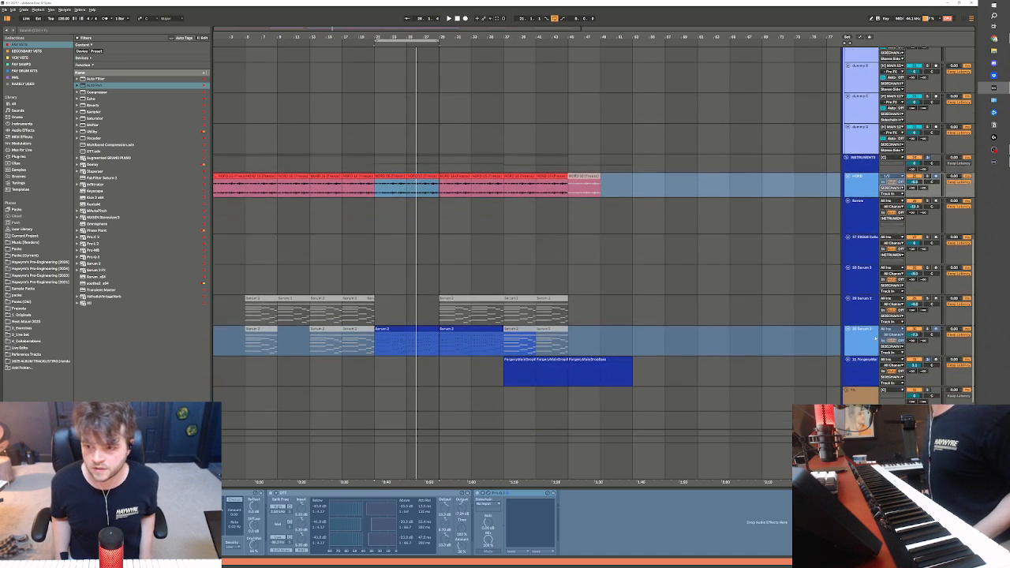
pyautogui.click(860, 331)
pyautogui.press('space')
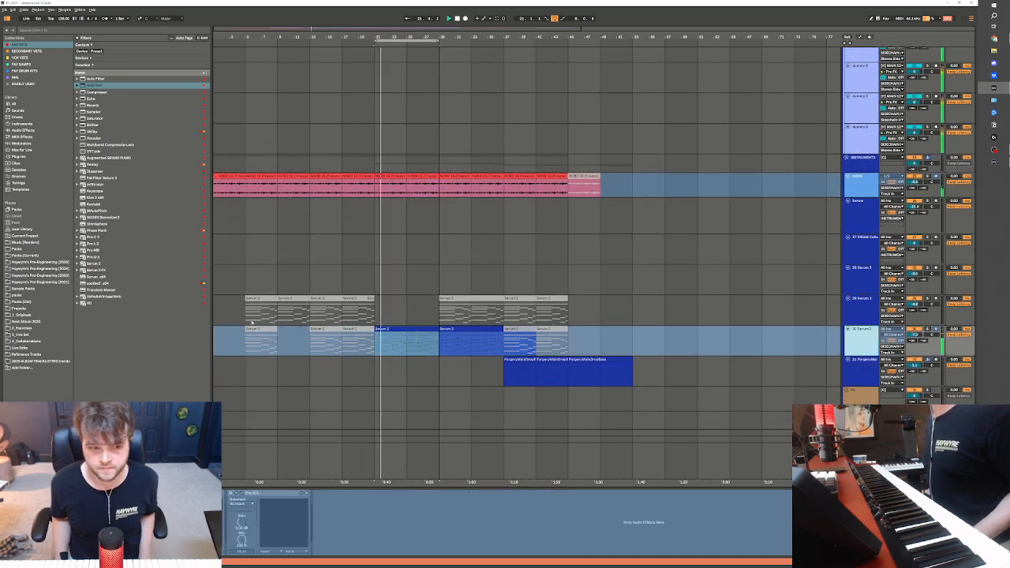
# Reactivate the muted Serum 2 clips at bars 5 to 21 on the 29 Serum 2 track and play from bar 5
pyautogui.click(565, 324)
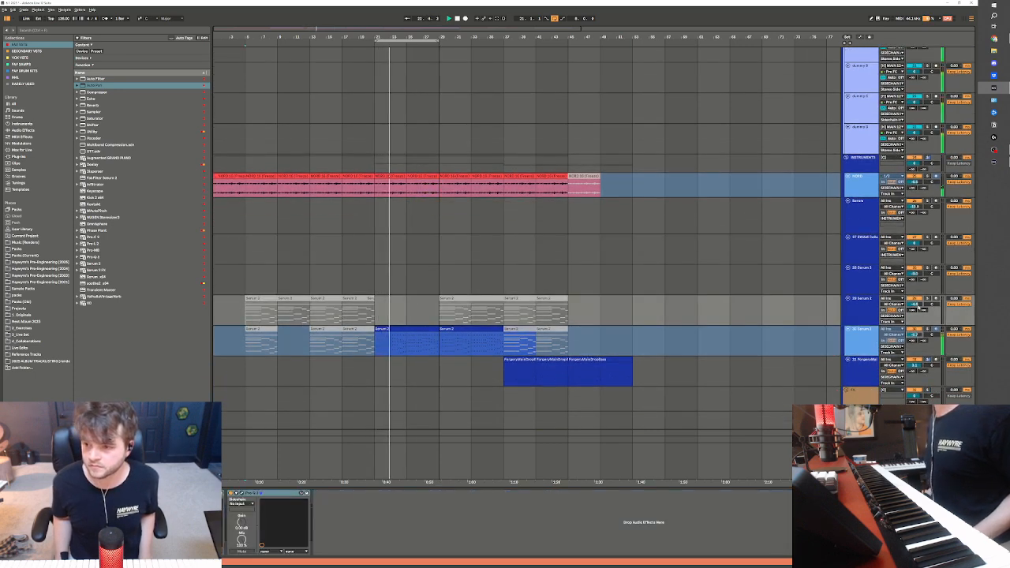
pyautogui.click(271, 298)
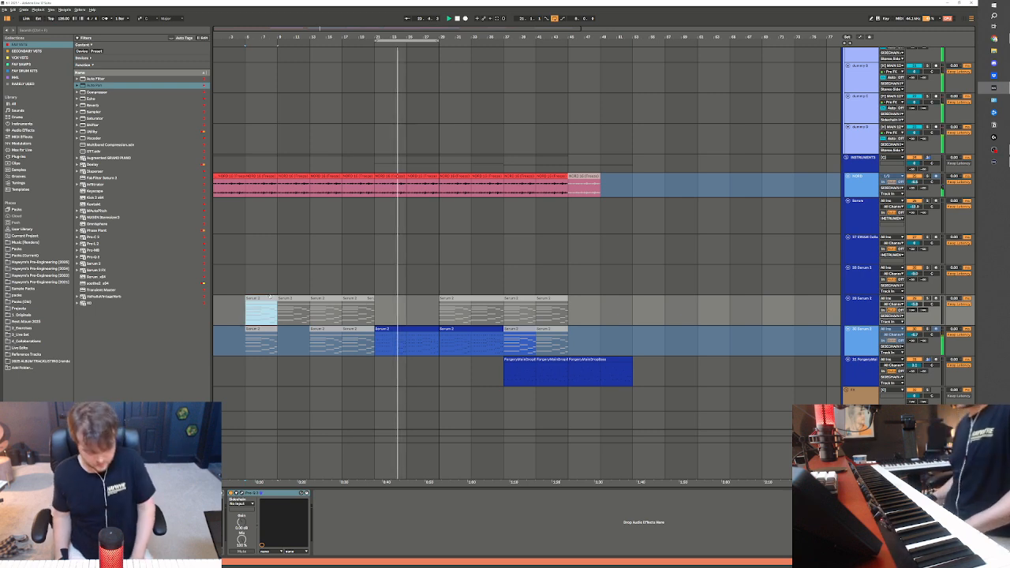
pyautogui.keyDown('shift'); pyautogui.click(335, 318); pyautogui.keyUp('shift')
pyautogui.keyDown('shift'); pyautogui.click(359, 312); pyautogui.keyUp('shift')
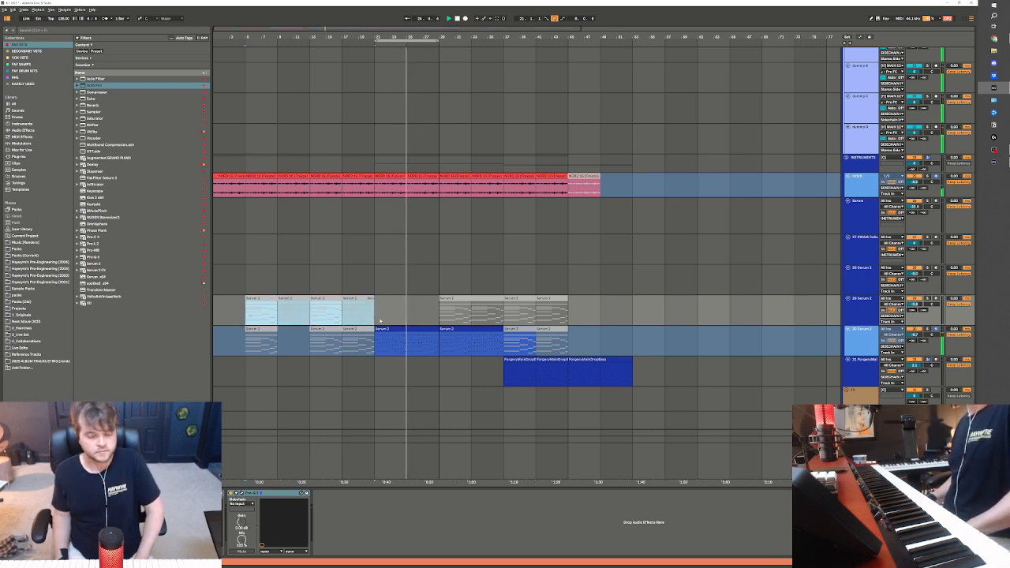
pyautogui.press('0')
pyautogui.press('space')
pyautogui.press('space')
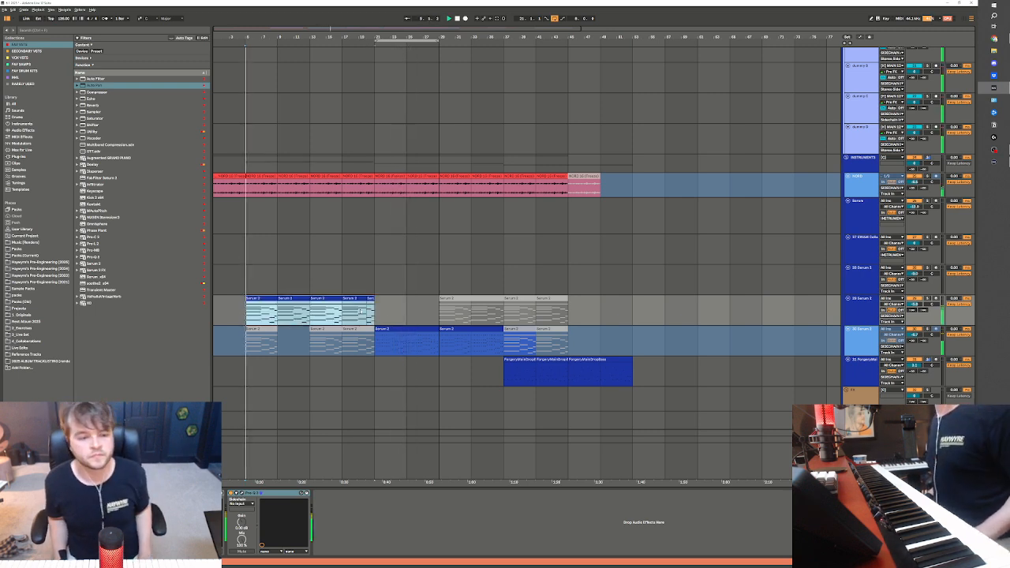
pyautogui.click(351, 378)
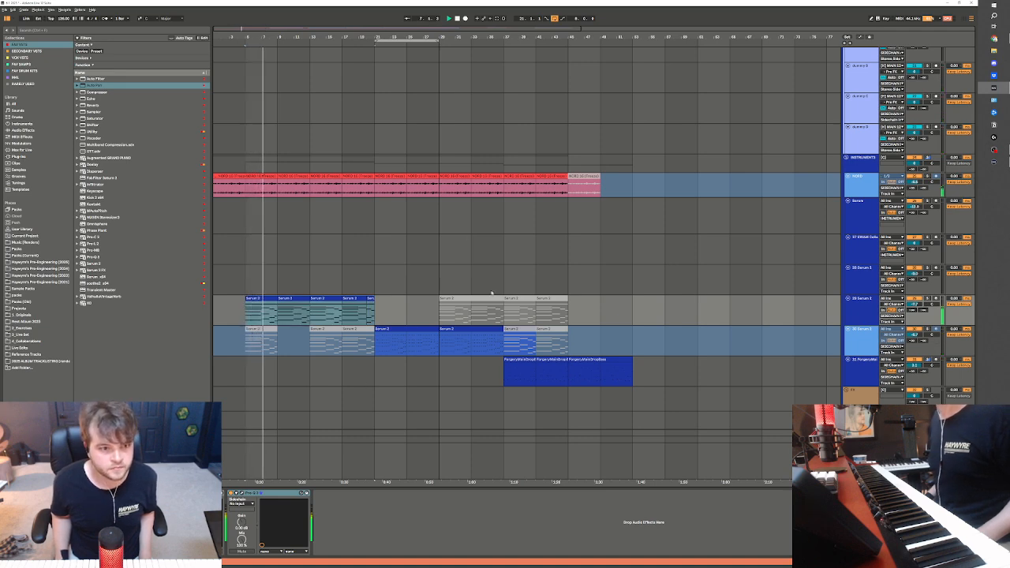
# Insert a new MIDI track below the topmost NORD track and browse Haywyre's 2025 engineering folder for a patch to use on it
pyautogui.scroll(2, 351, 379)
pyautogui.scroll(5, 864, 110)
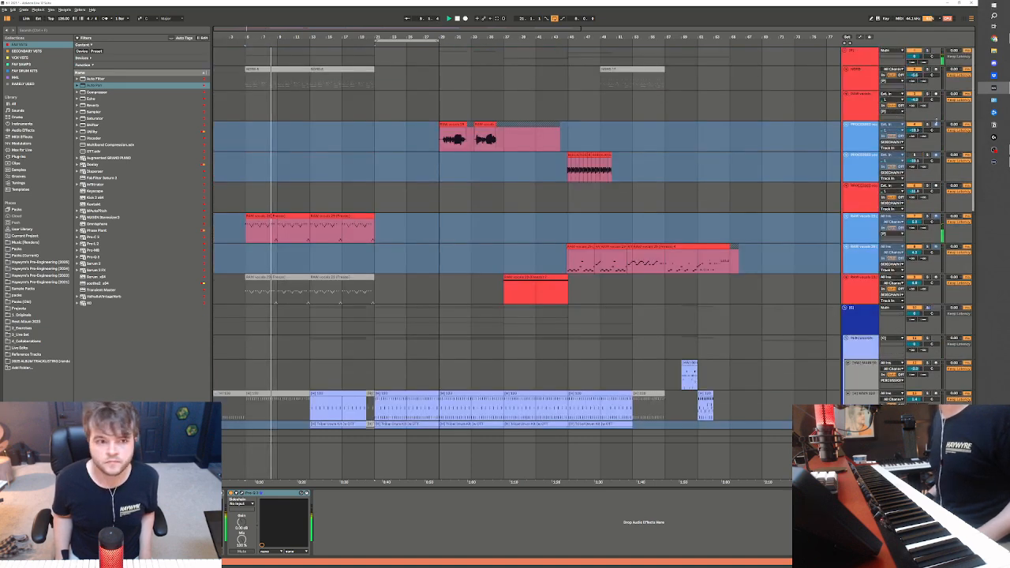
pyautogui.click(853, 88)
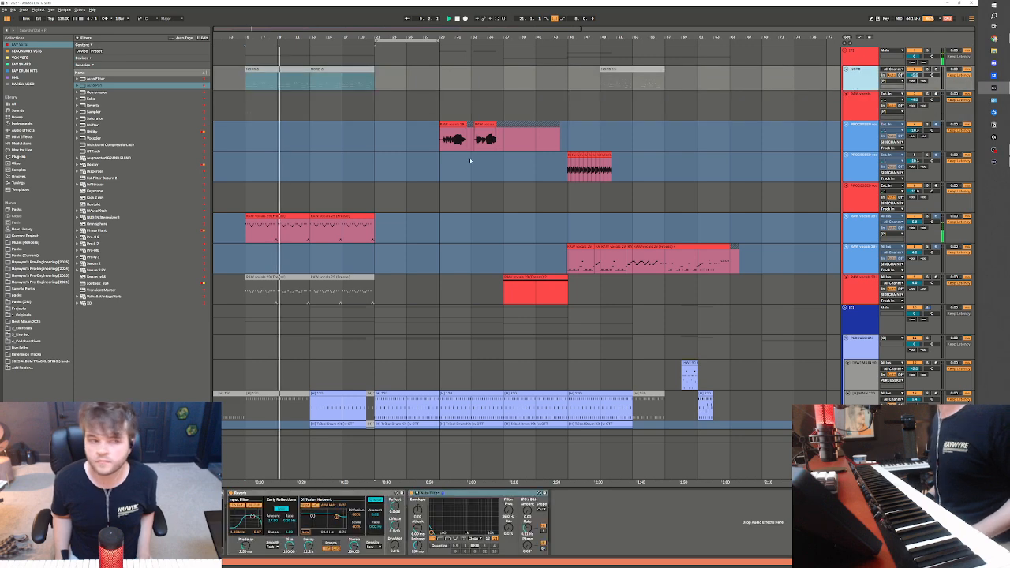
pyautogui.hotkey('ctrl', 'shift', 't')
pyautogui.click(105, 264)
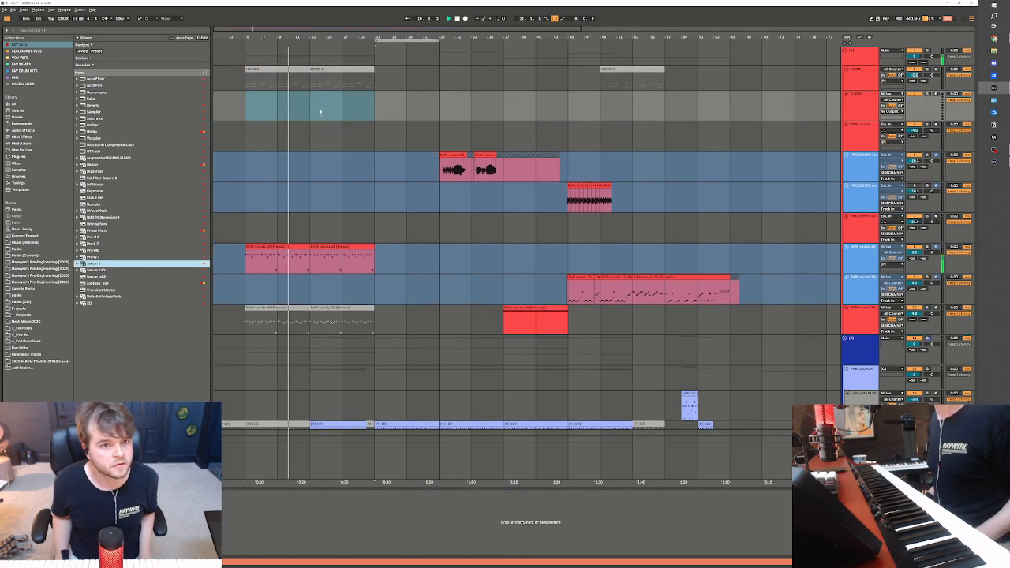
pyautogui.click(62, 262)
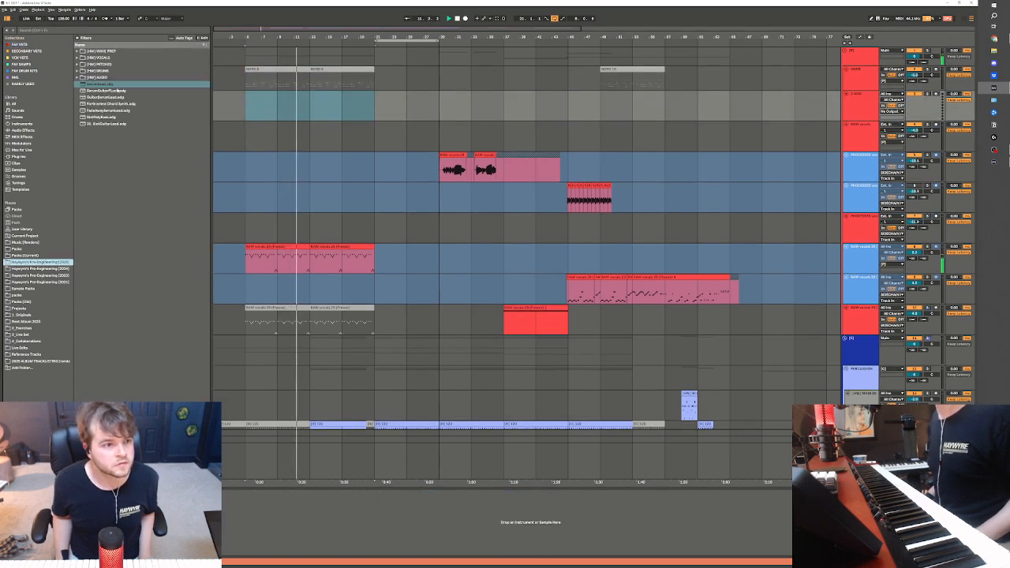
pyautogui.click(101, 64)
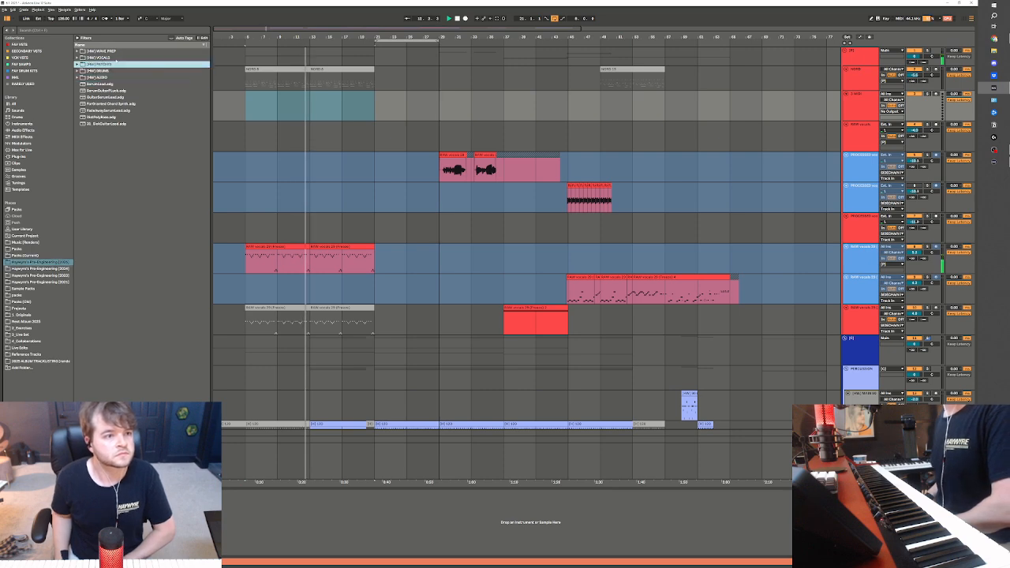
pyautogui.click(327, 262)
pyautogui.scroll(-5, 326, 263)
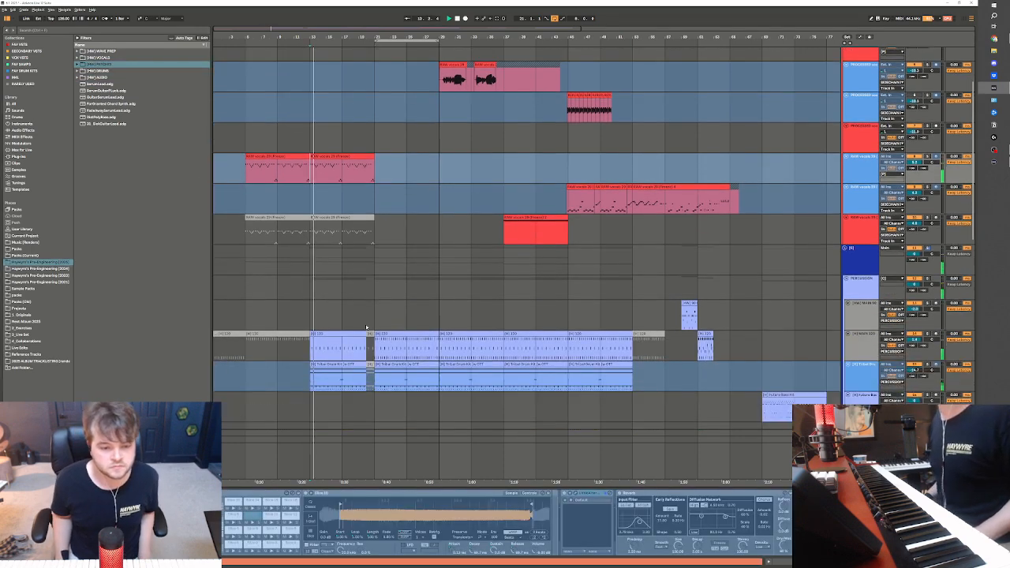
# Delete the muted vocals clips at bars 5 to 21 on the lowest red vocals track
pyautogui.scroll(4, 367, 272)
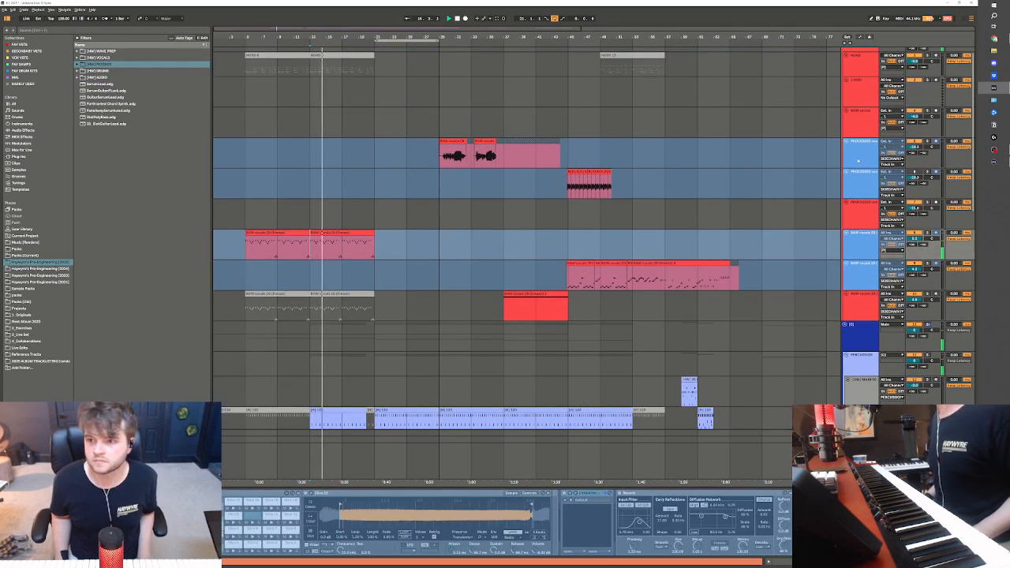
pyautogui.click(863, 152)
pyautogui.click(864, 210)
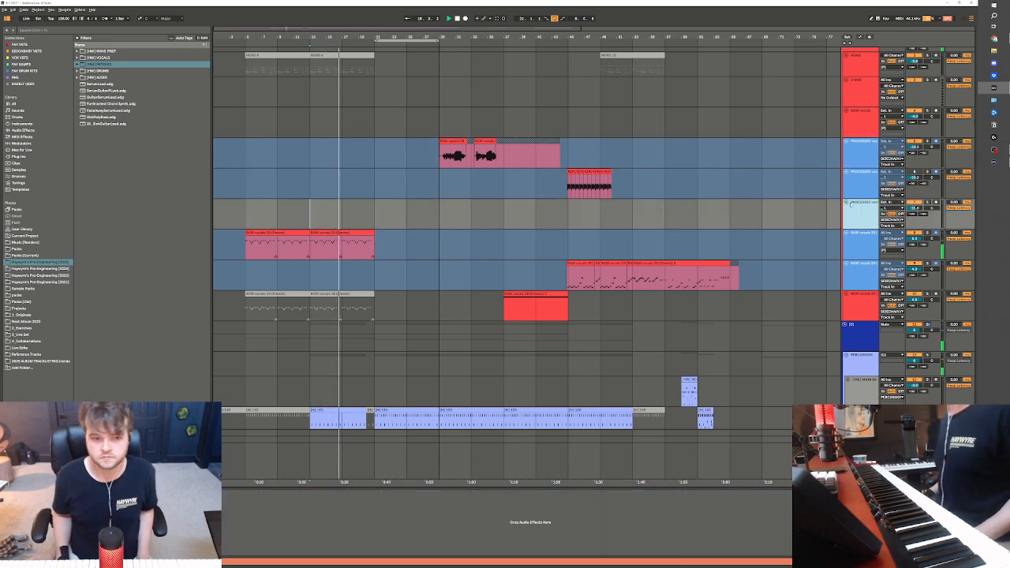
pyautogui.scroll(-5, 421, 230)
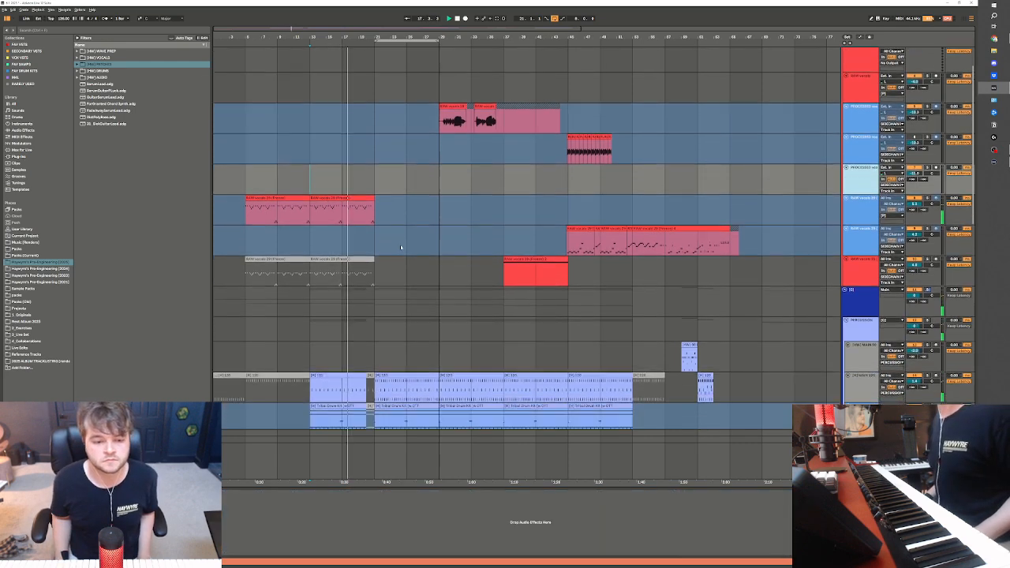
pyautogui.scroll(1, 416, 218)
pyautogui.moveTo(406, 188); pyautogui.dragTo(245, 188)
pyautogui.scroll(-3, 682, 443)
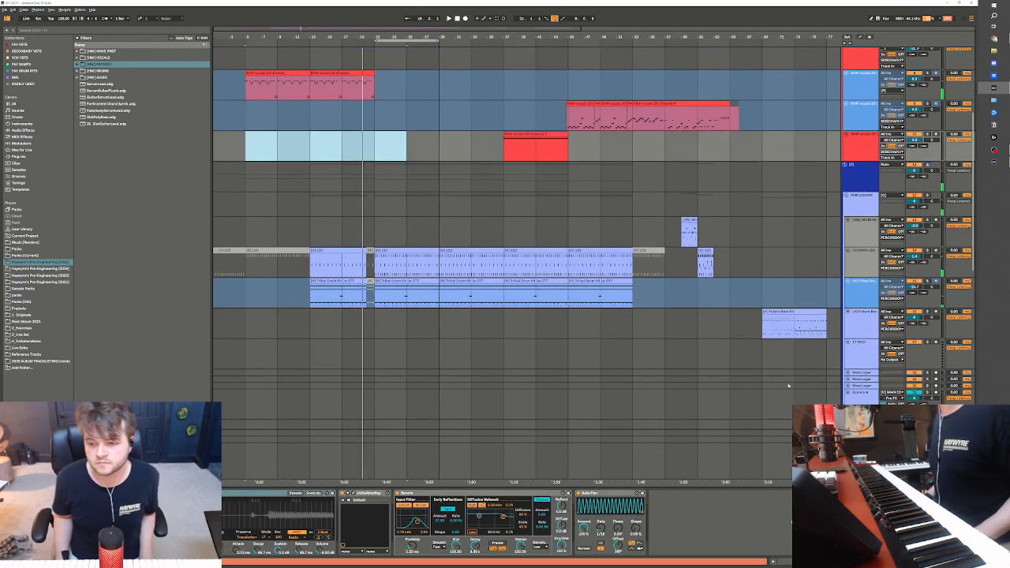
# Fold the four dummy tracks A to D in the percussion group together
pyautogui.scroll(-2, 820, 259)
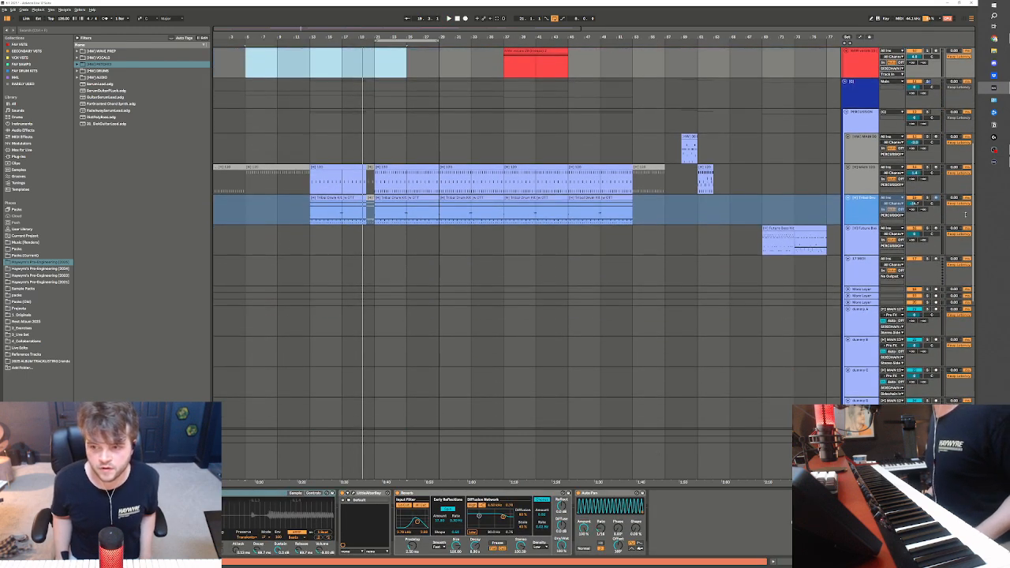
pyautogui.click(858, 282)
pyautogui.keyDown('shift'); pyautogui.click(852, 367); pyautogui.keyUp('shift')
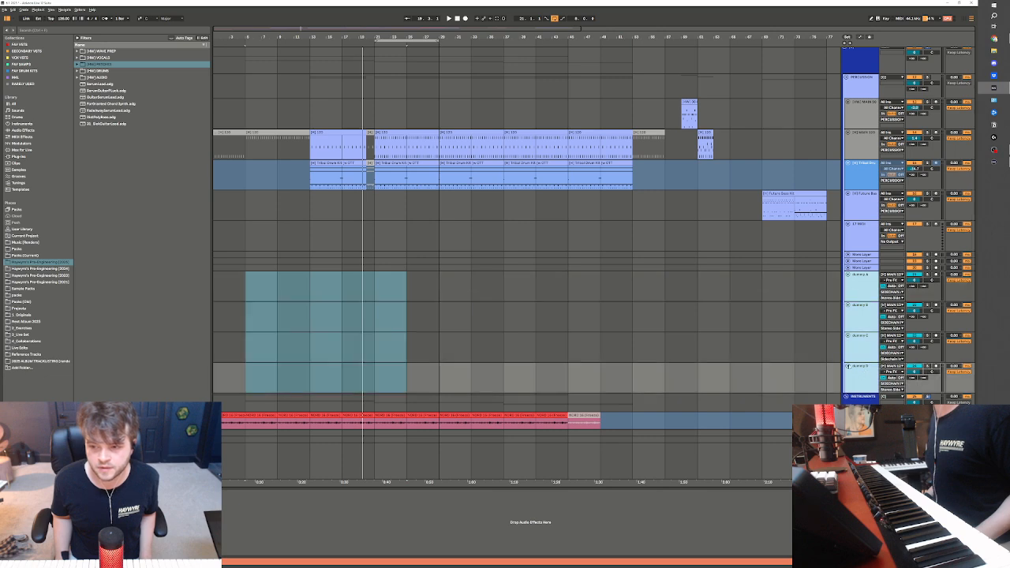
pyautogui.click(848, 366)
# Show the main drum track's Drum Rack and view the device on one of its lower pads
pyautogui.scroll(3, 795, 301)
pyautogui.click(764, 216)
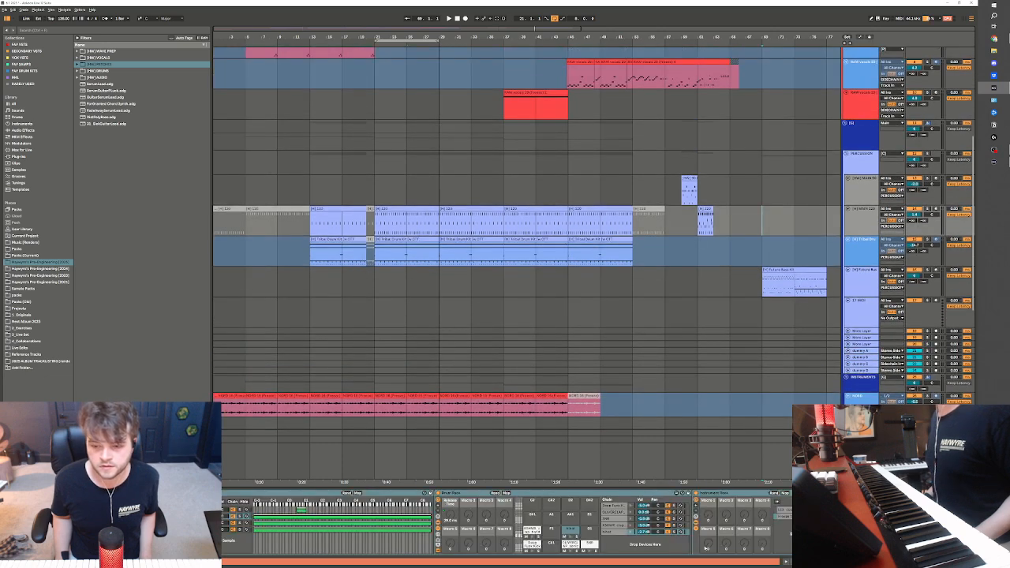
pyautogui.click(537, 545)
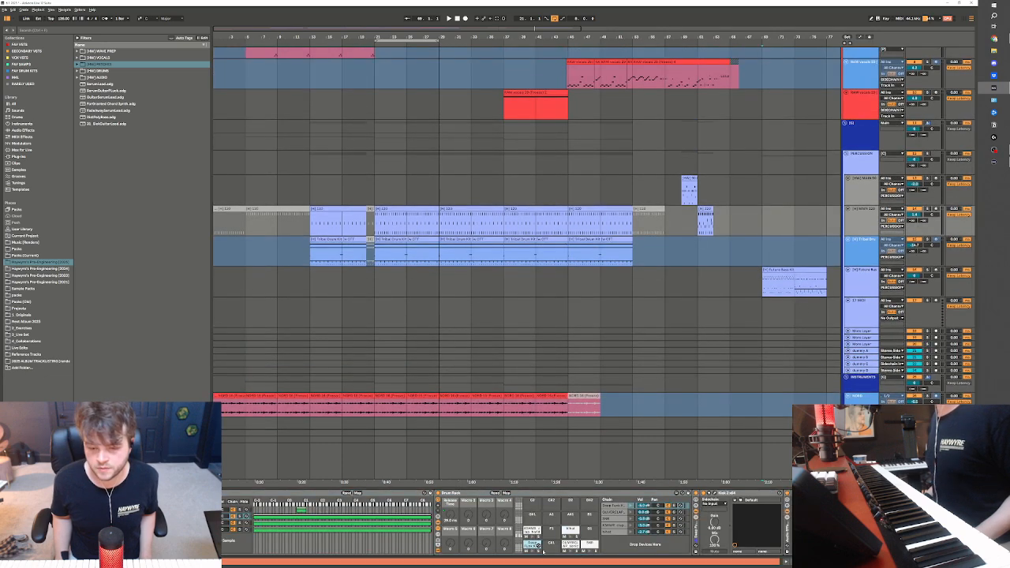
# Play the arrangement from bar 21 to hear the new section
pyautogui.scroll(4, 758, 253)
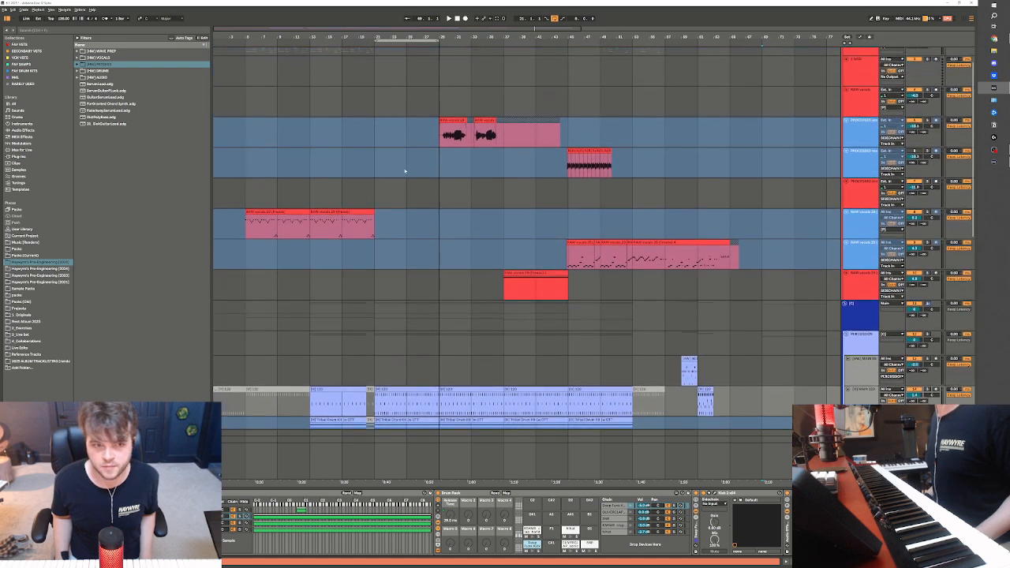
pyautogui.click(383, 137)
pyautogui.click(317, 182)
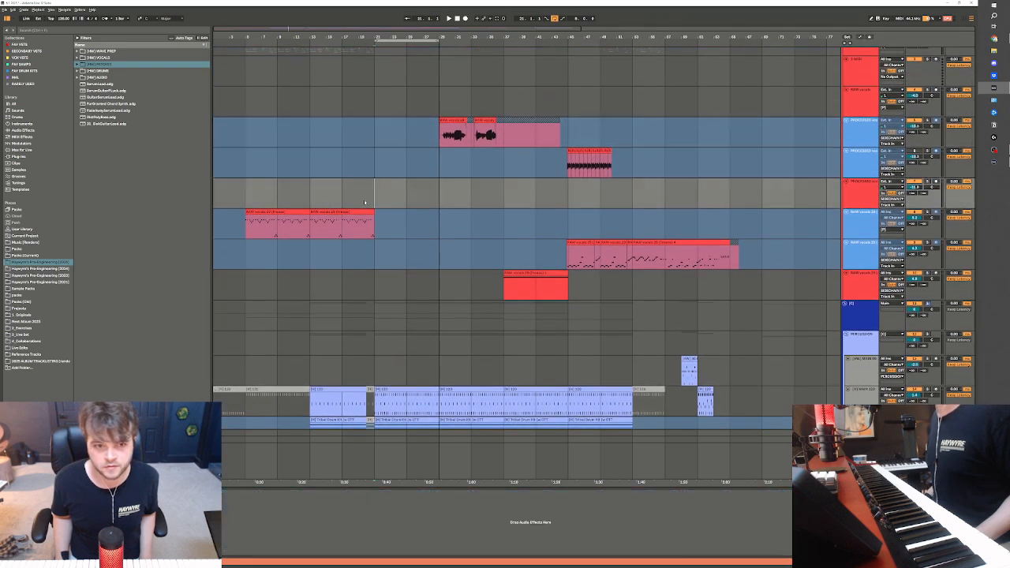
pyautogui.press('space')
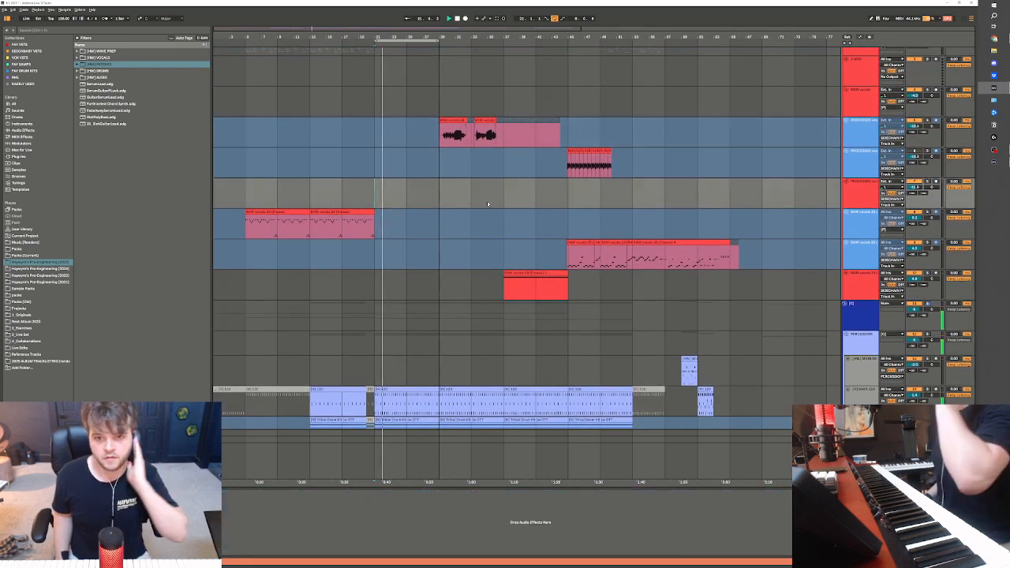
# Arm the empty Serum track in the INSTRUMENTS group and open its Serum 2 plug-in window
pyautogui.scroll(-1, 487, 201)
pyautogui.scroll(-3, 442, 254)
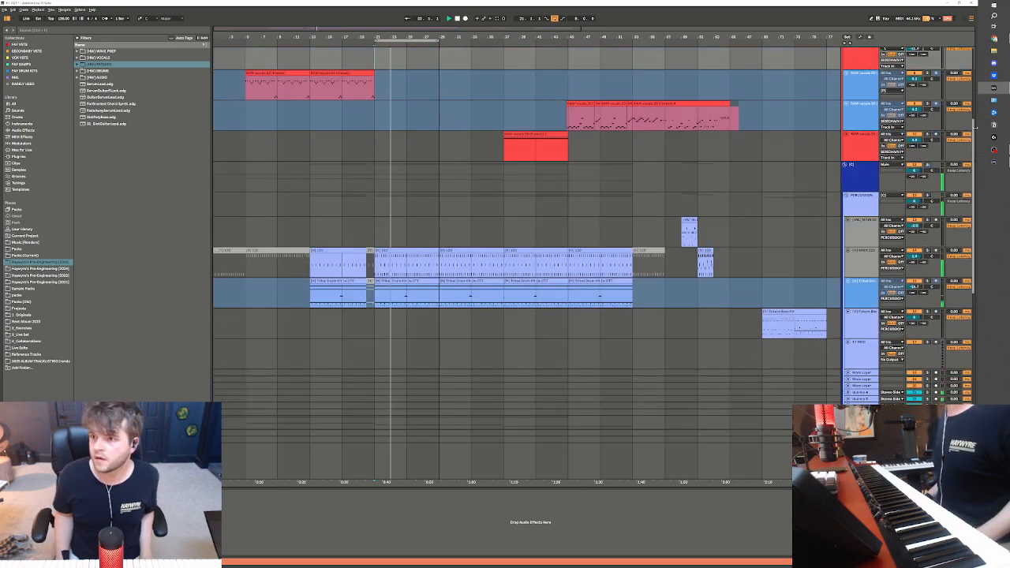
pyautogui.scroll(-5, 993, 200)
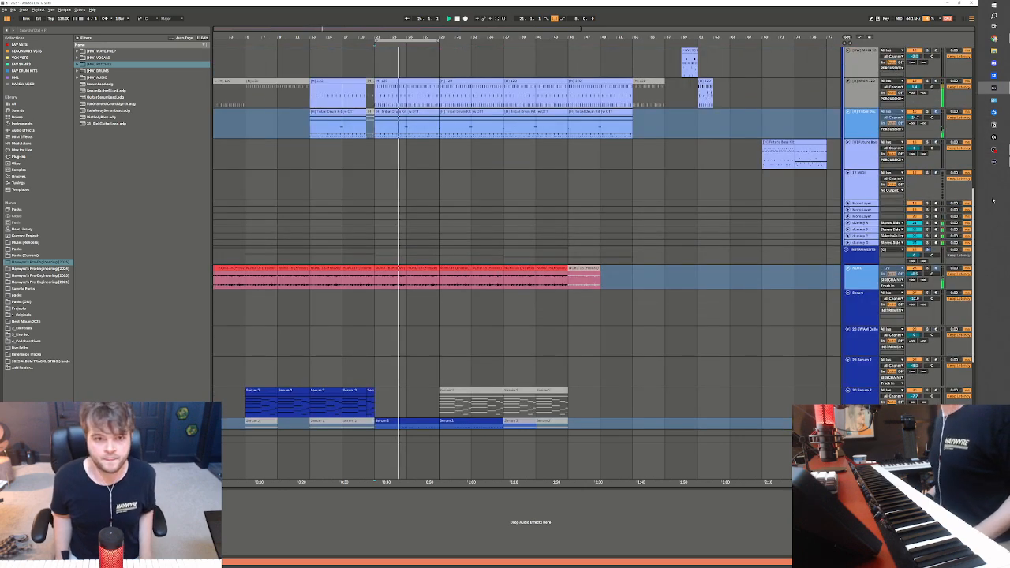
pyautogui.scroll(5, 992, 200)
pyautogui.scroll(-6, 992, 201)
pyautogui.scroll(-2, 822, 245)
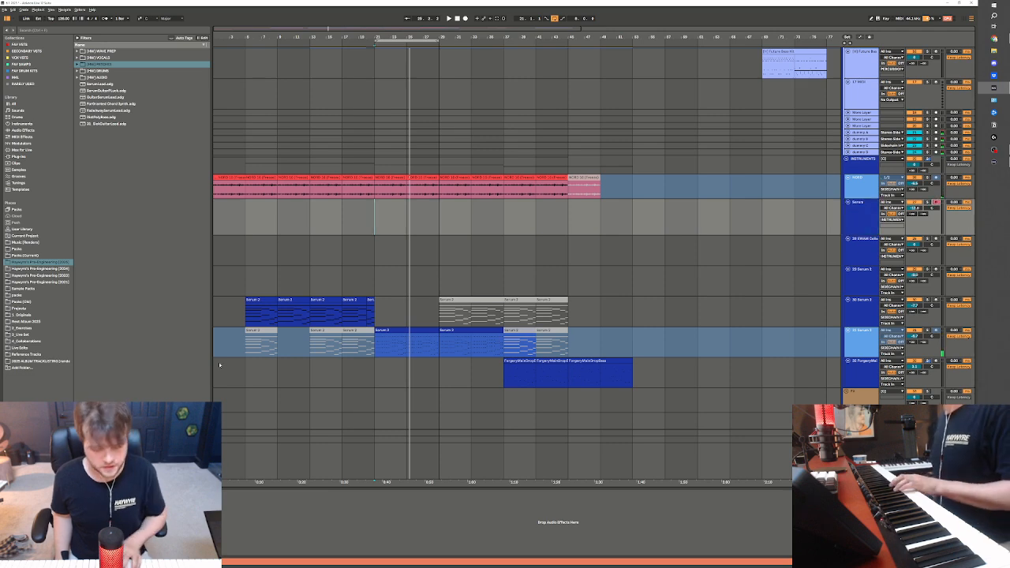
pyautogui.click(18, 495)
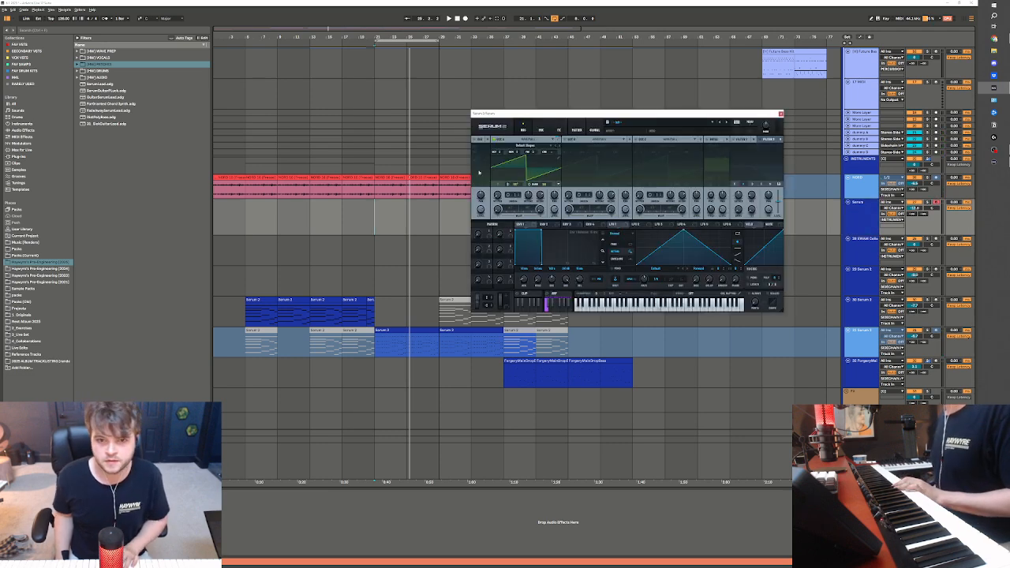
# Step through wavetables for Serum 2's oscillator A and load Analog_BD_Sin from the Analog category
pyautogui.click(560, 148)
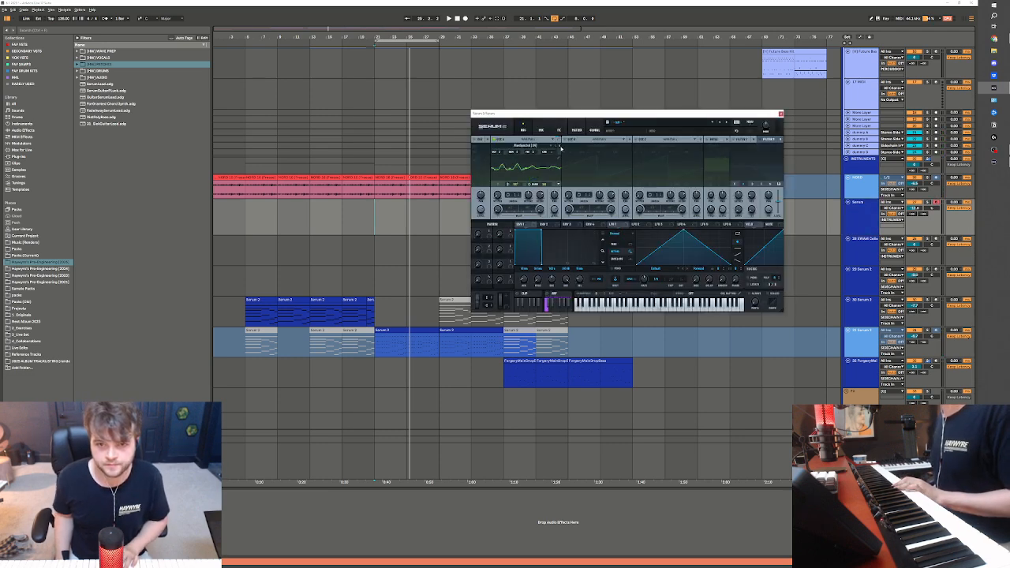
pyautogui.click(561, 148)
pyautogui.click(560, 147)
pyautogui.click(561, 147)
pyautogui.click(520, 146)
pyautogui.moveTo(519, 154)
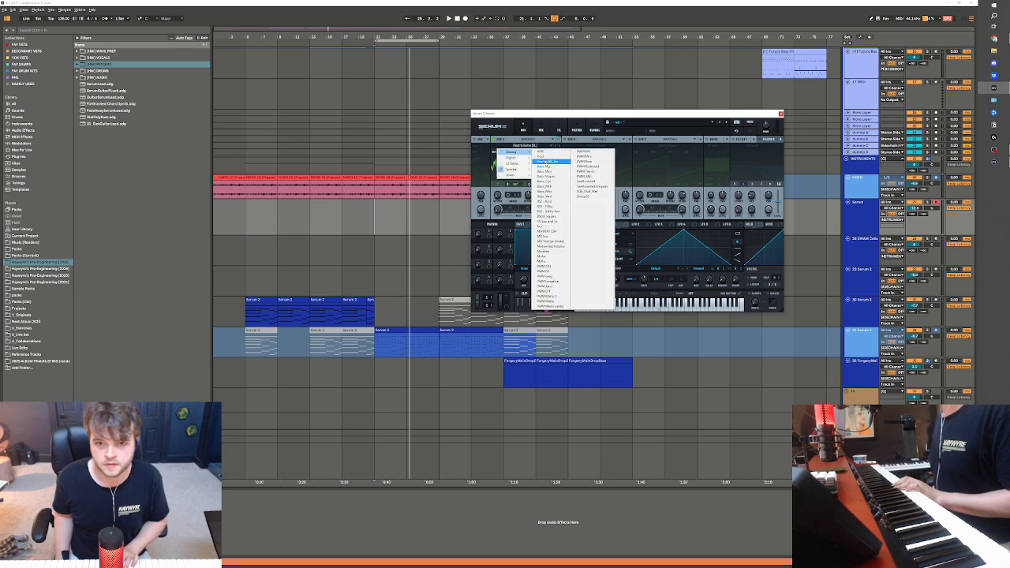
pyautogui.click(552, 161)
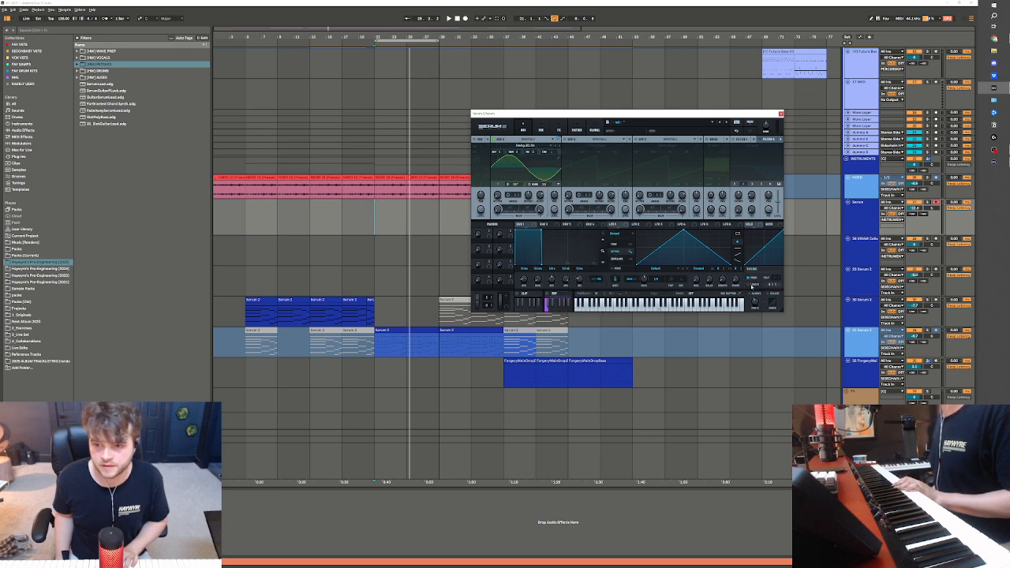
# Add a Reverb from the favourite devices to the Serum track and turn on Filter 1 in Serum 2
pyautogui.click(13, 43)
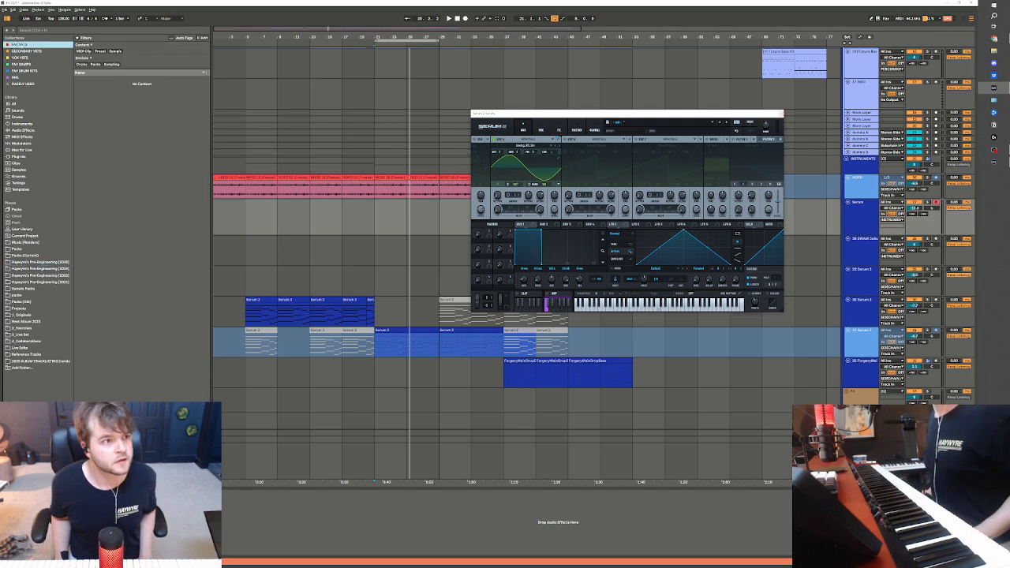
pyautogui.click(100, 265)
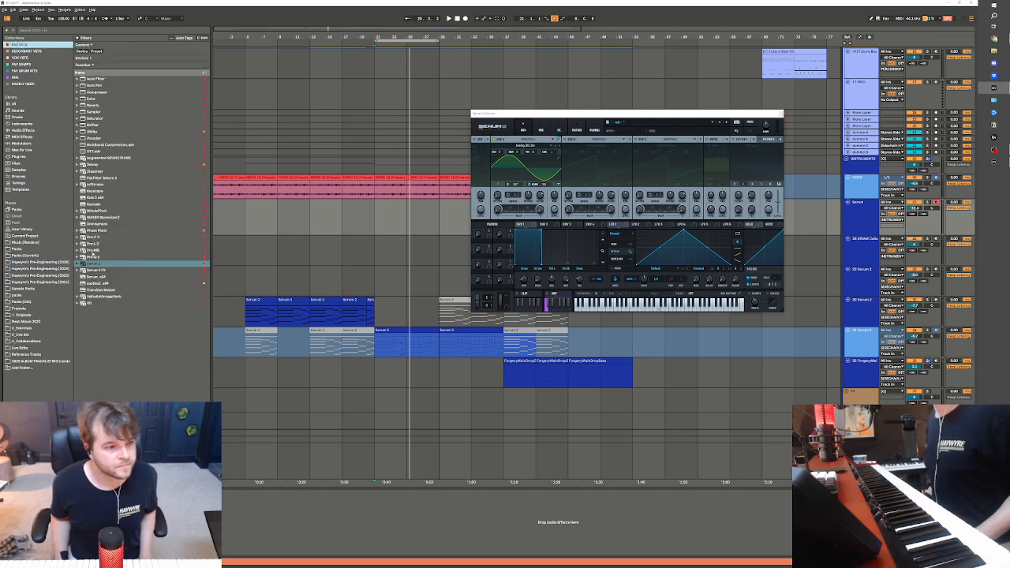
pyautogui.click(92, 105)
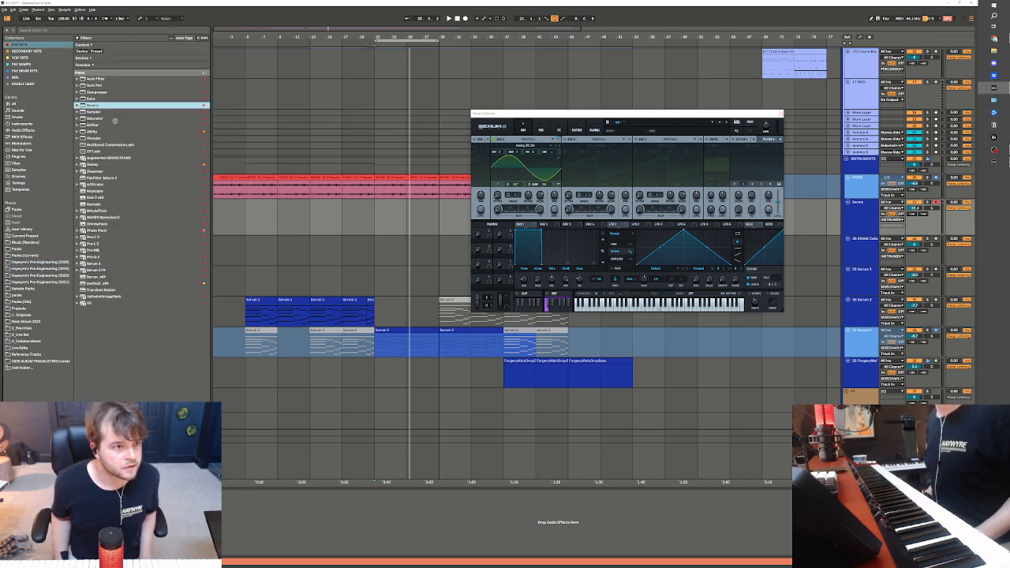
pyautogui.moveTo(368, 229); pyautogui.dragTo(369, 230)
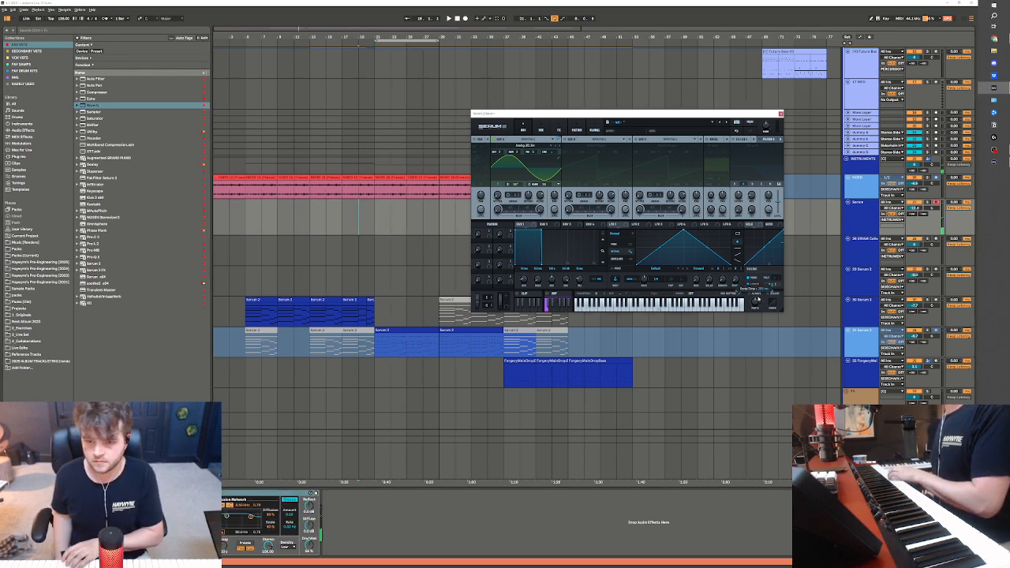
pyautogui.click(733, 140)
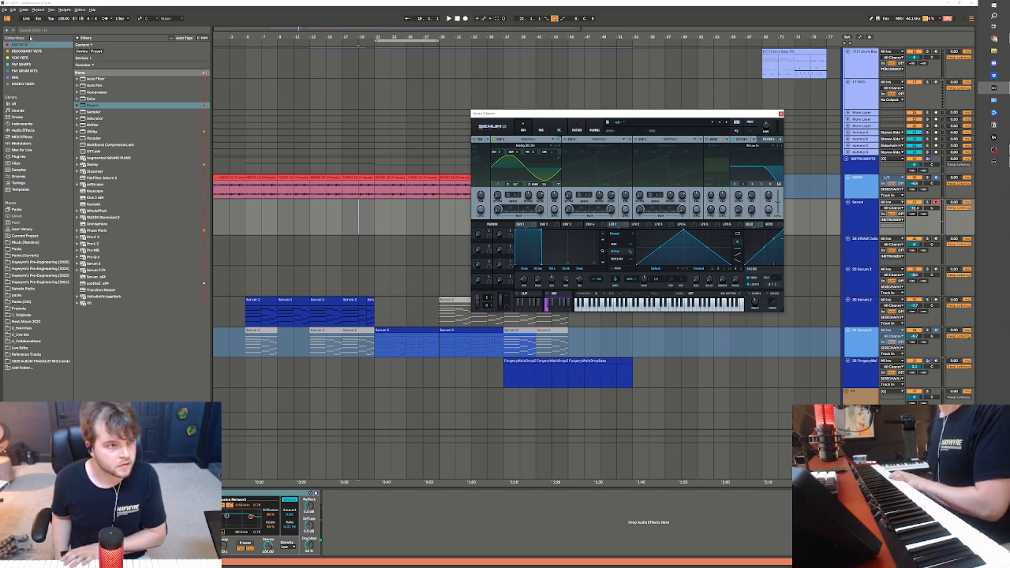
# Add the ValhallaShimmer plug-in after the Reverb on the Serum track, followed by a Compressor
pyautogui.click(23, 157)
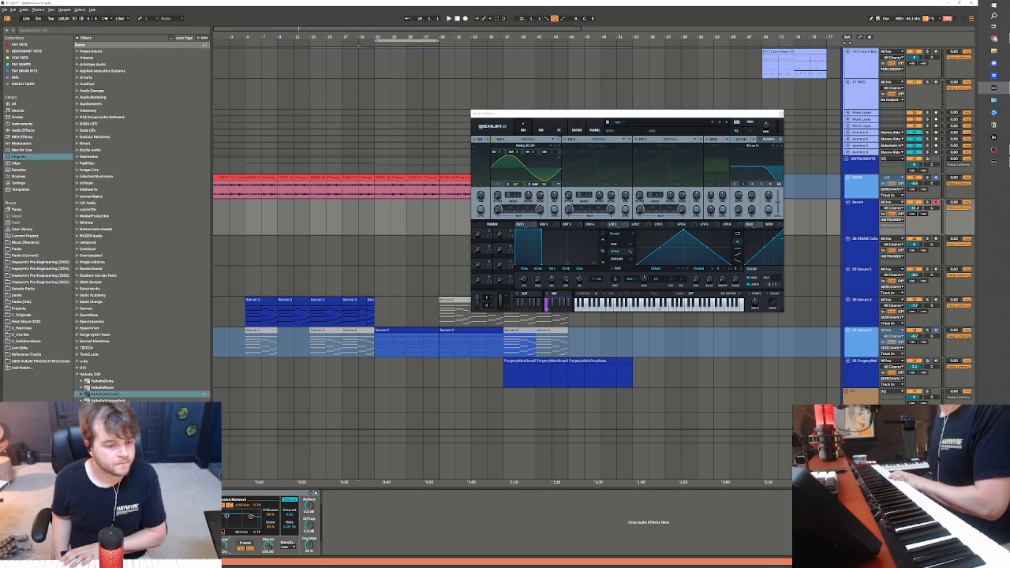
pyautogui.click(115, 395)
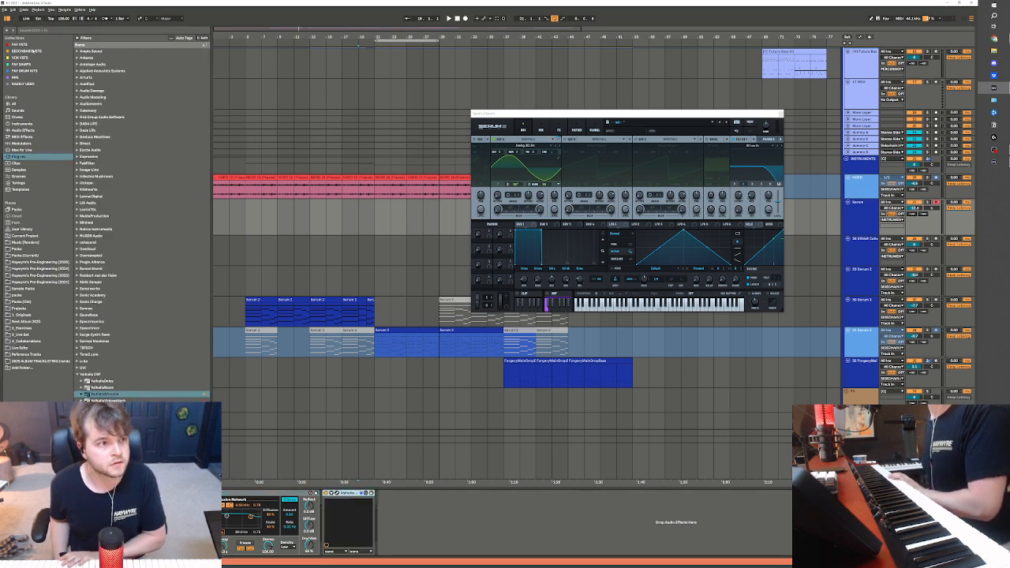
pyautogui.click(26, 45)
pyautogui.moveTo(95, 92); pyautogui.dragTo(426, 536)
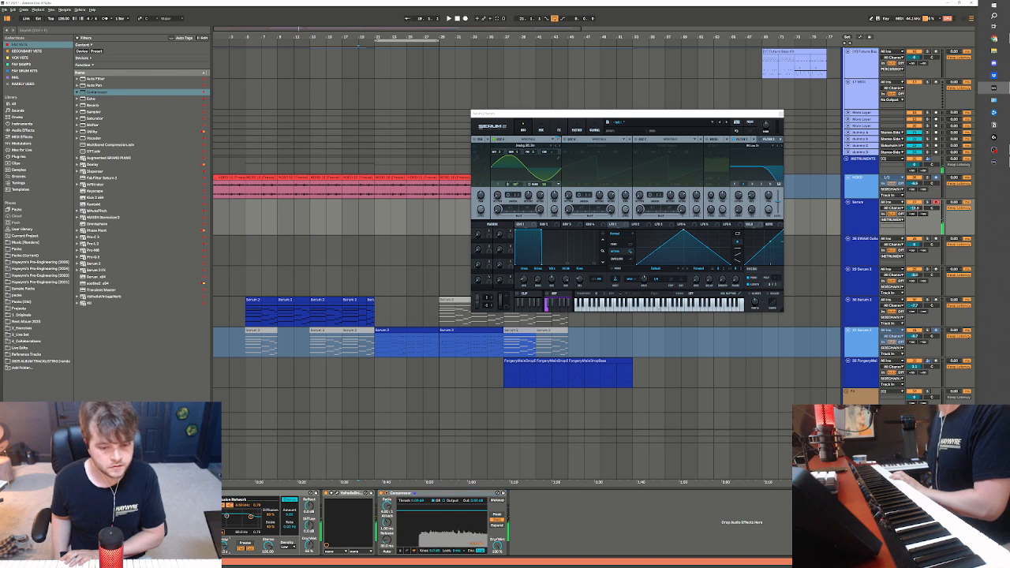
# Add a Distortion effect to Serum 2's main effects rack and choose a different distortion type for it
pyautogui.click(541, 129)
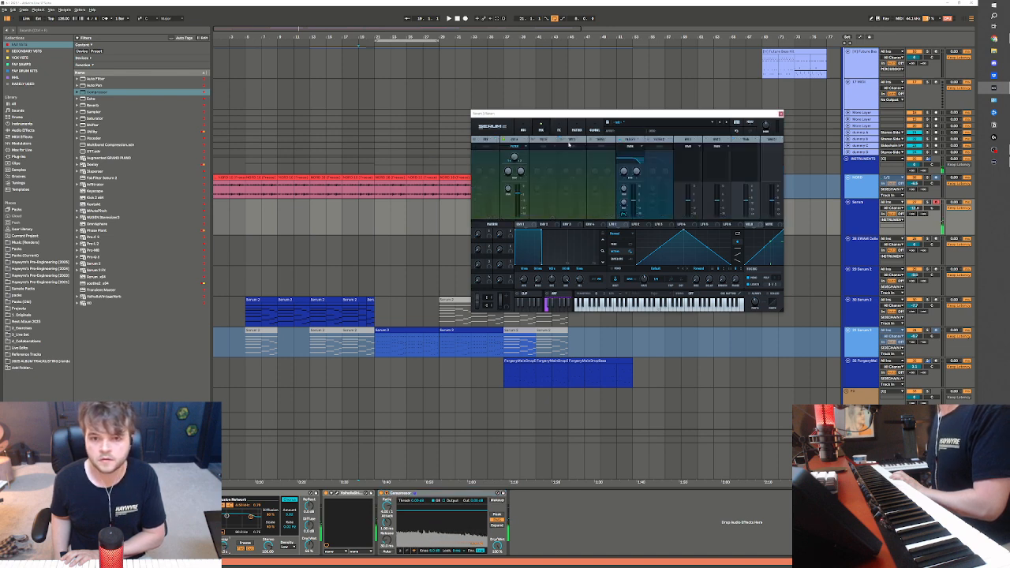
pyautogui.click(557, 131)
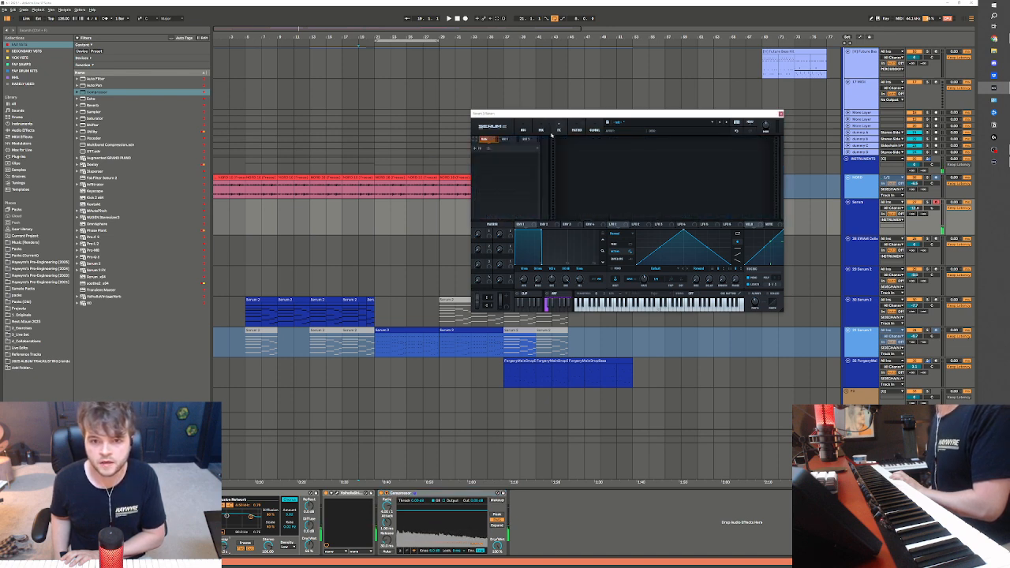
pyautogui.click(477, 149)
pyautogui.click(489, 162)
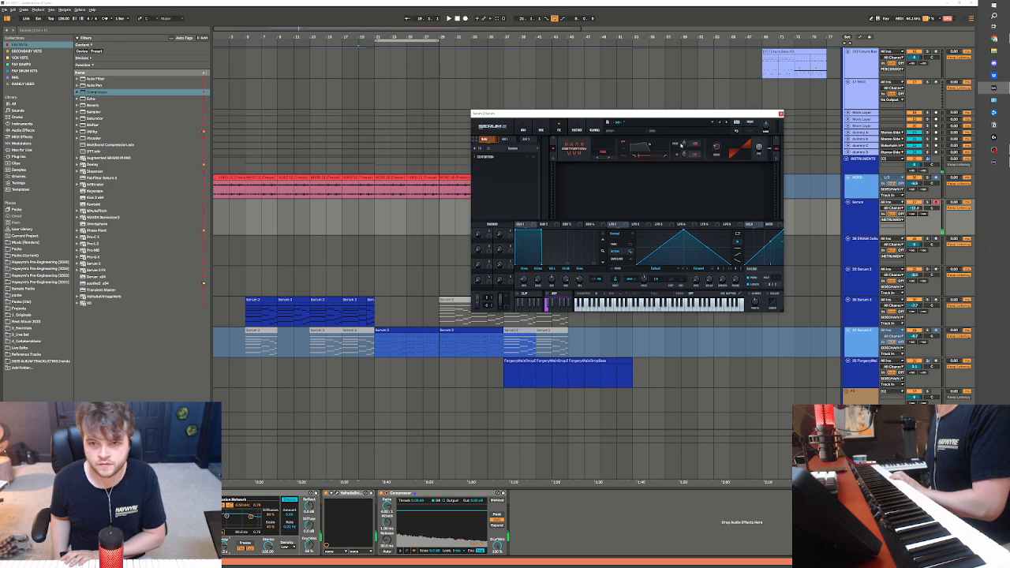
pyautogui.moveTo(679, 116); pyautogui.dragTo(677, 198)
pyautogui.click(601, 235)
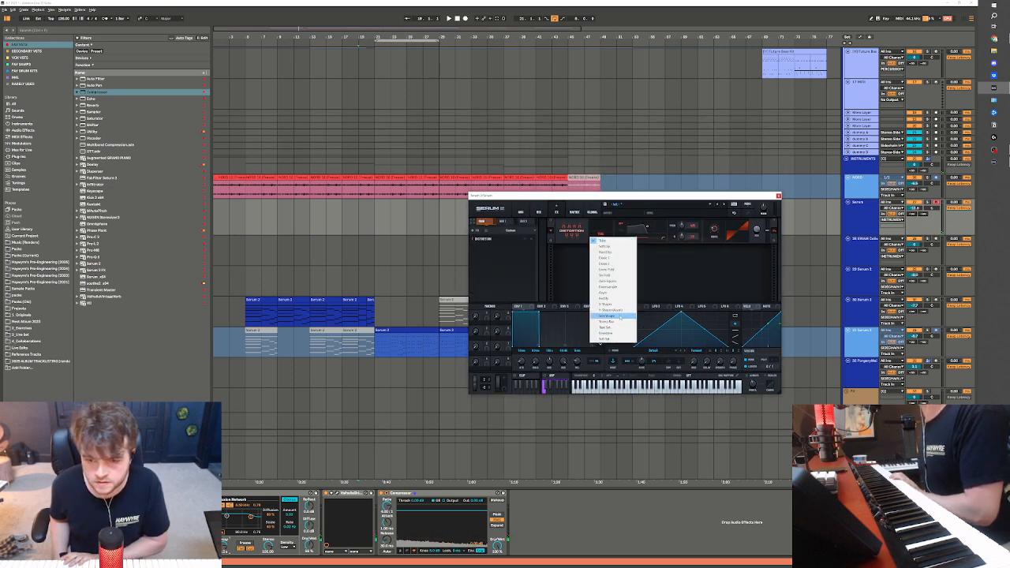
pyautogui.click(616, 281)
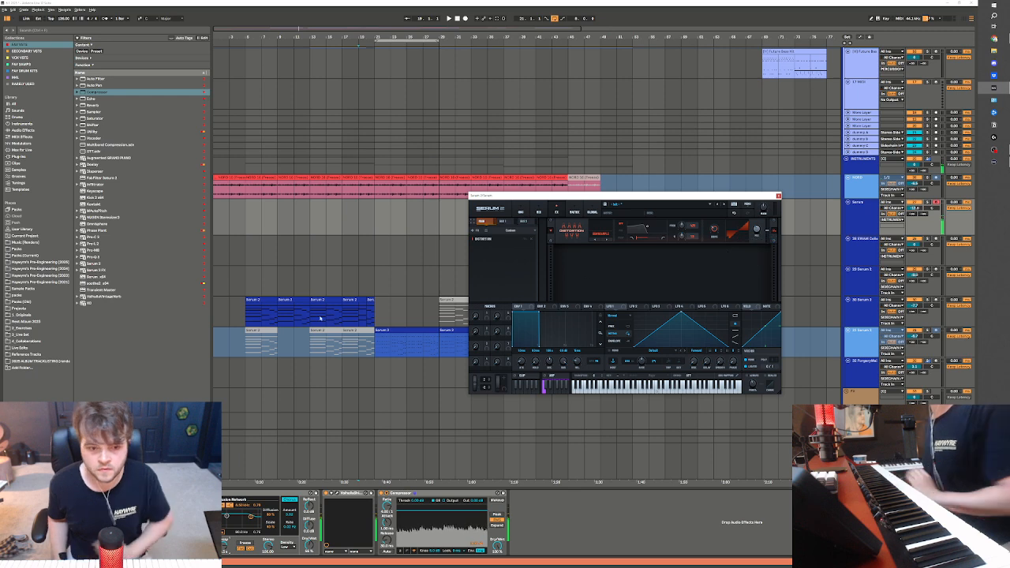
# Record a MIDI clip on the Serum track from bar 19 to about bar 24
pyautogui.click(362, 216)
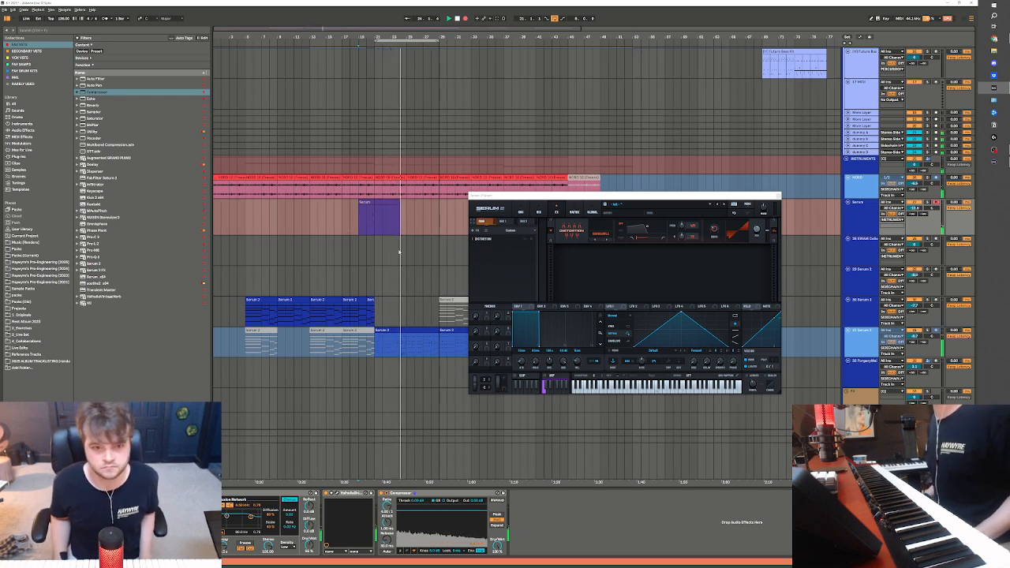
pyautogui.press('space')
# Deactivate the frozen audio clips on the track above Serum from bar 21 to bar 29
pyautogui.click(372, 190)
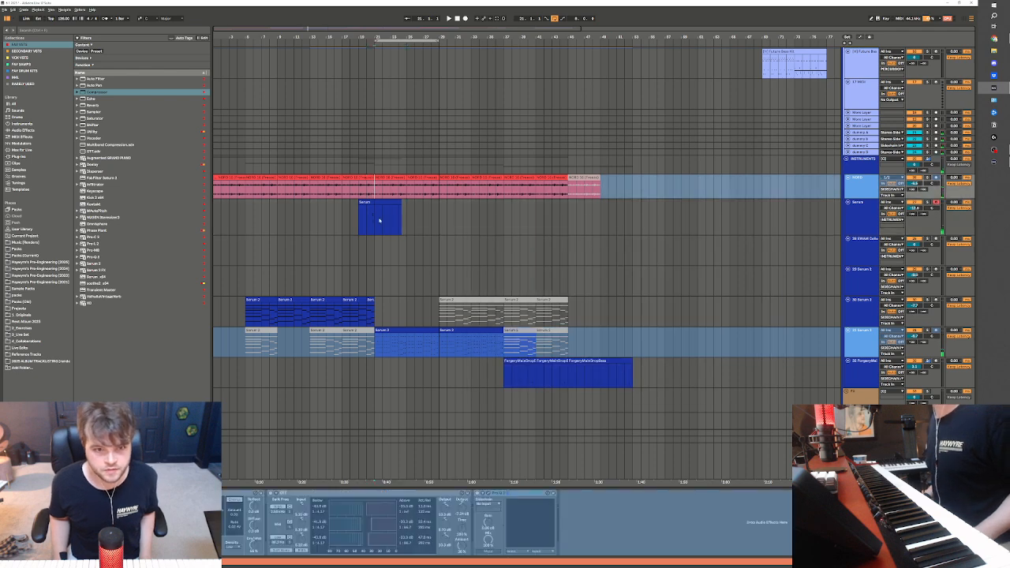
pyautogui.click(373, 221)
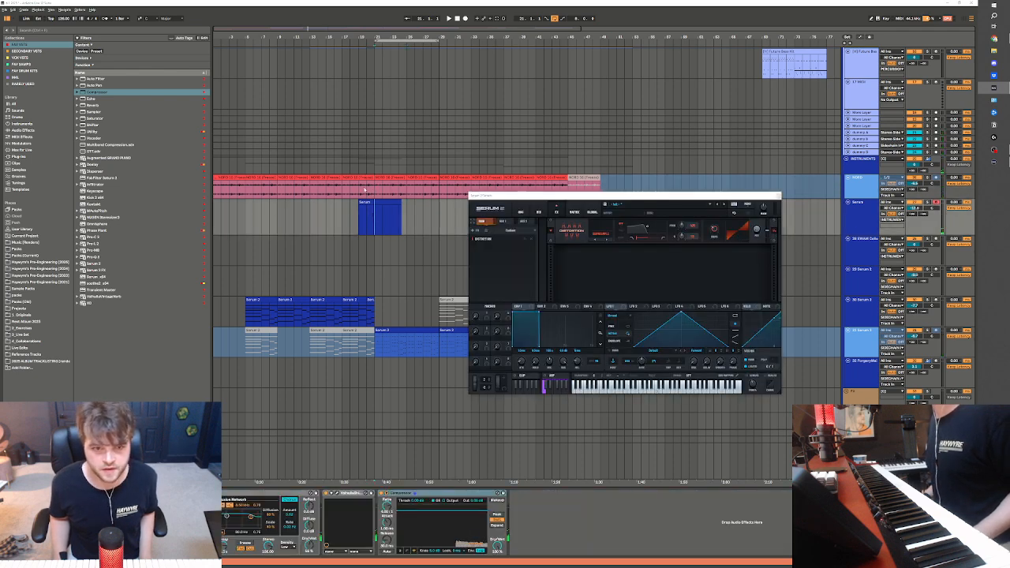
pyautogui.moveTo(375, 189); pyautogui.dragTo(439, 193)
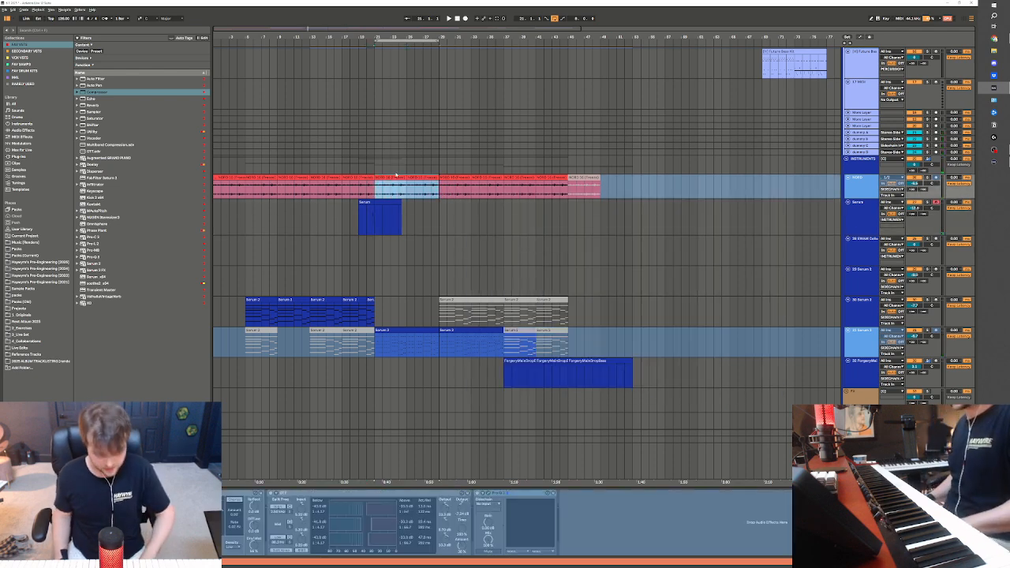
# Play the section from about bar 20, raise the Serum track's volume and close the Serum 2 window
pyautogui.click(365, 215)
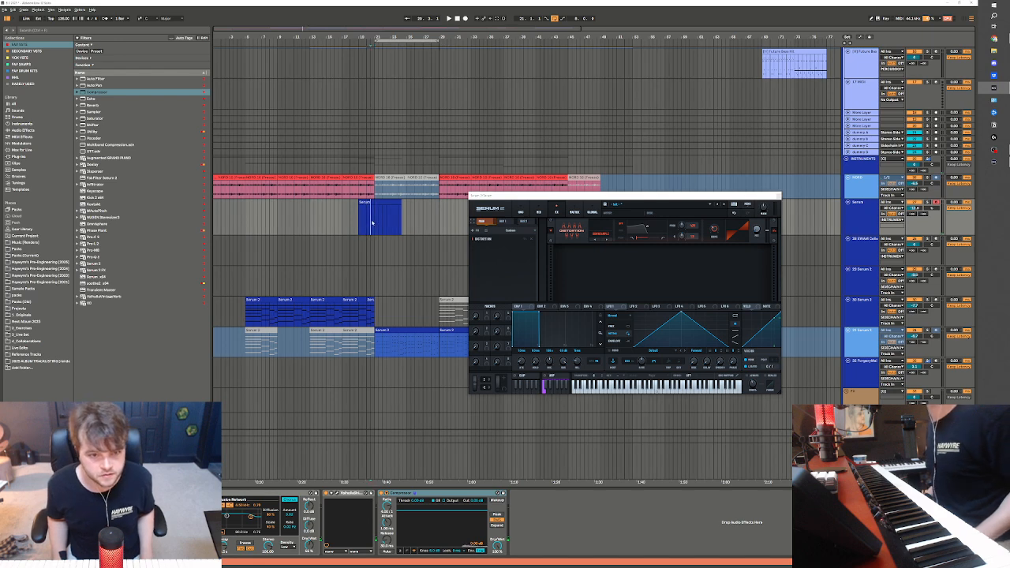
pyautogui.press('space')
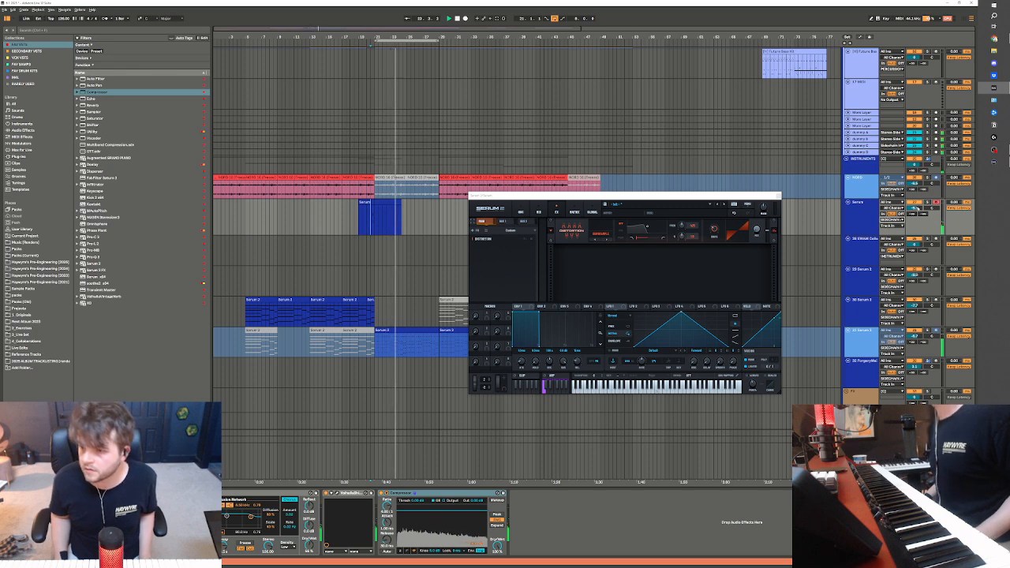
pyautogui.click(777, 195)
pyautogui.click(478, 399)
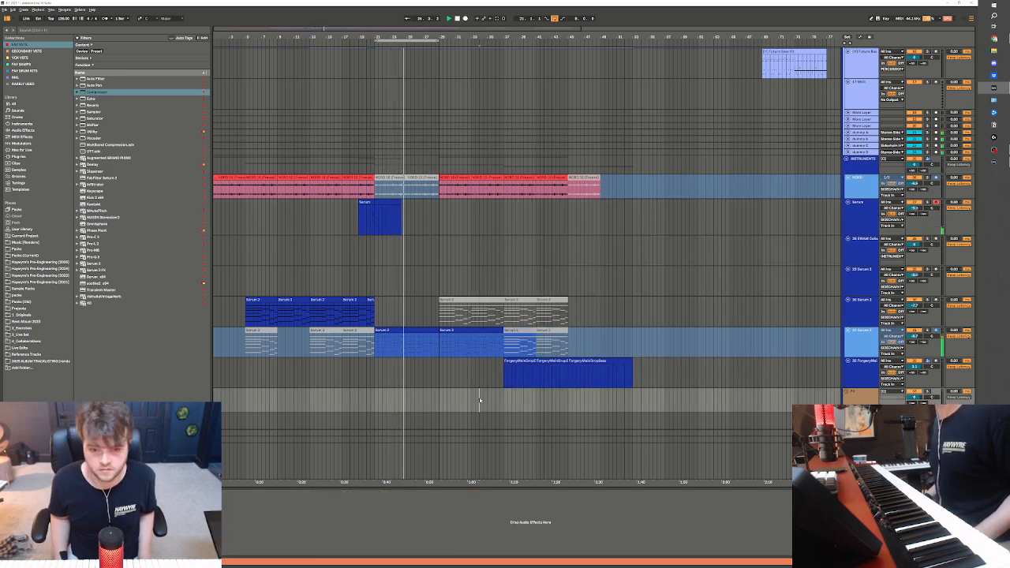
# Paste a copy of the ForgeryMainDropBass clip at bar 21 on its track, audition it and deactivate it
pyautogui.click(378, 379)
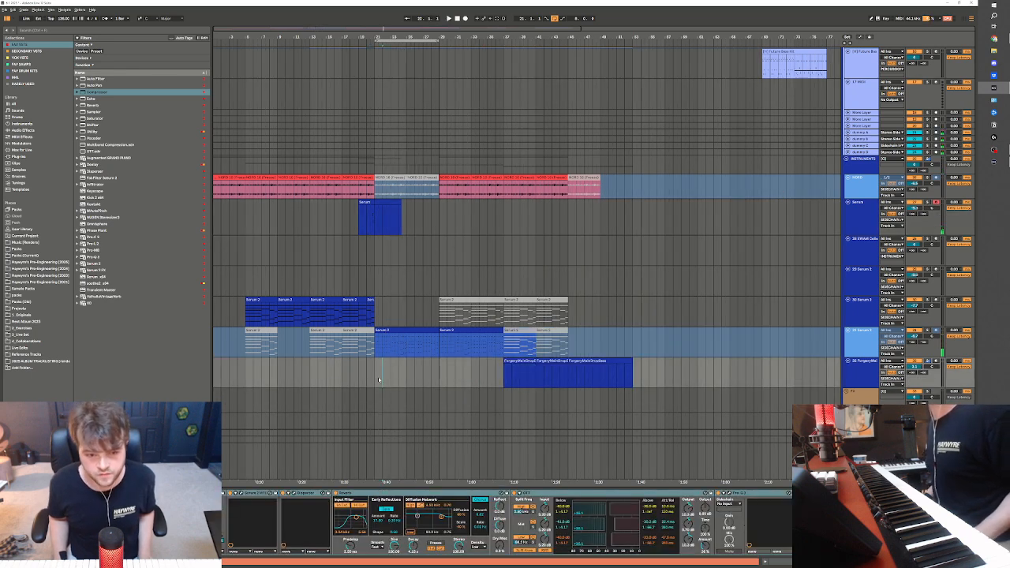
pyautogui.hotkey('ctrl', 'v')
pyautogui.press('space')
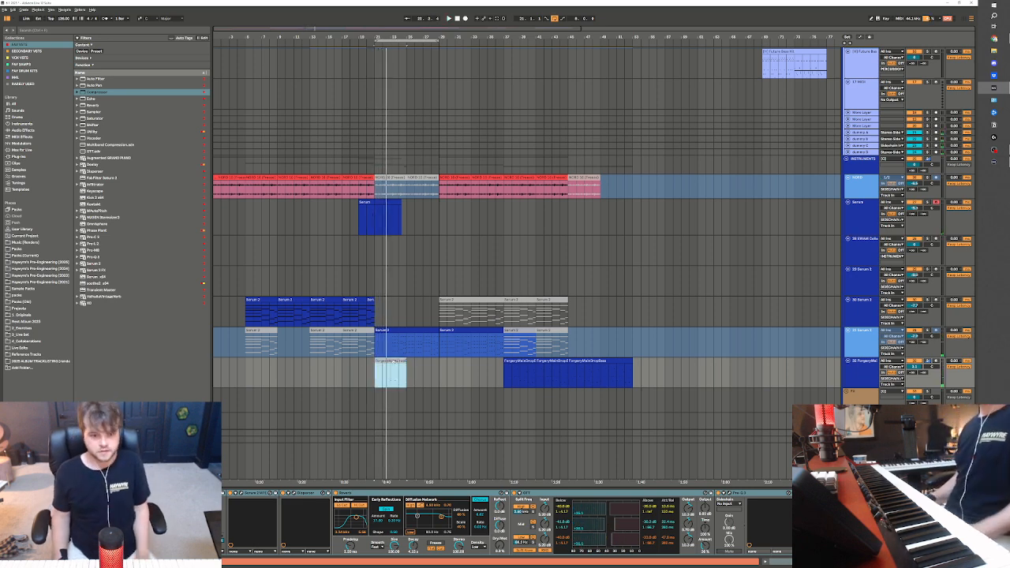
# Arm the ForgeryMainDropBass track and audition its sound, playing the arrangement from about bar 20
pyautogui.click(871, 364)
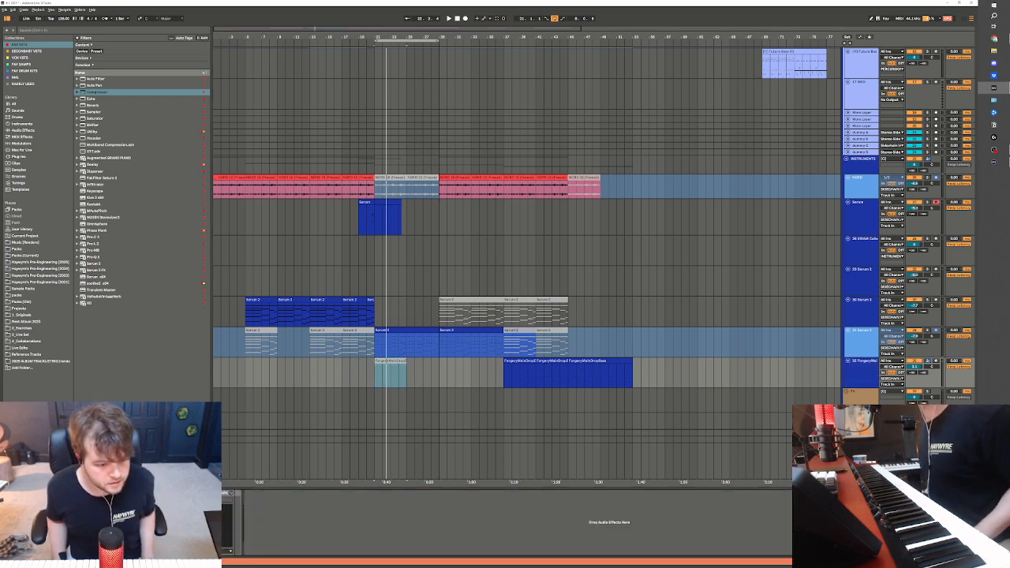
pyautogui.click(389, 367)
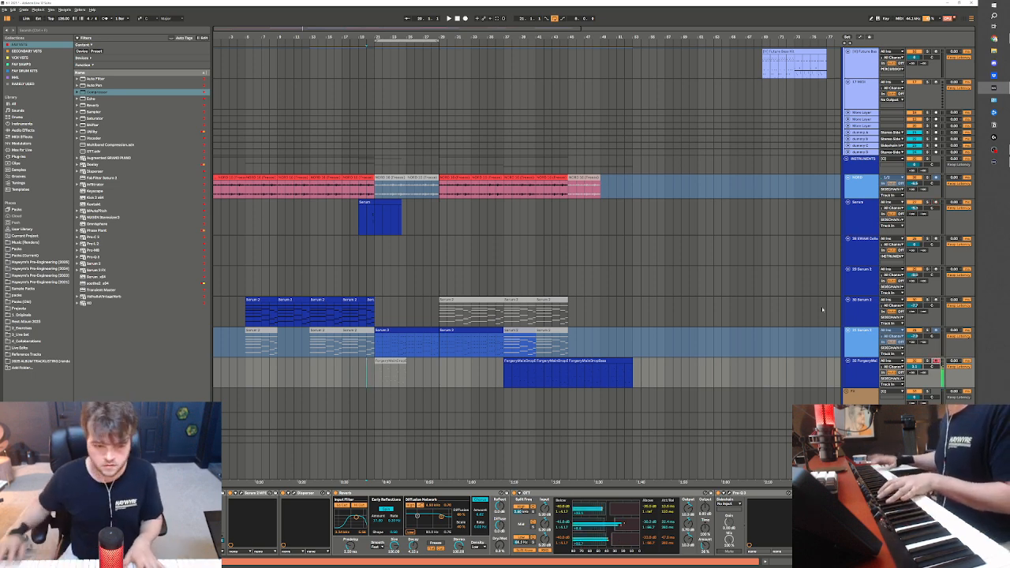
pyautogui.press('space')
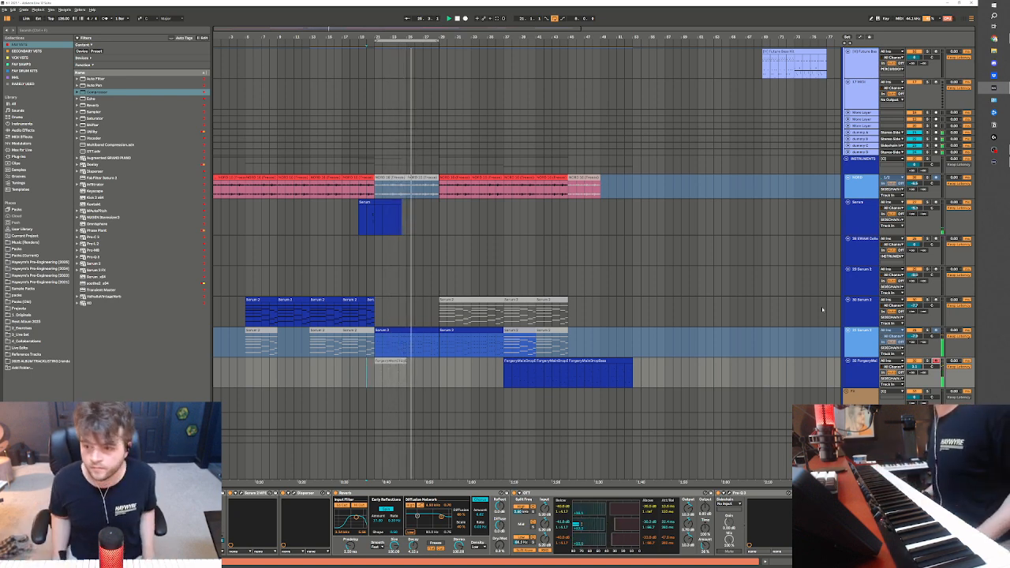
# Turn off the arrangement loop and duplicate the Serum track's range from bar 19 to 27 so the copy starts at bar 27
pyautogui.click(391, 330)
pyautogui.click(461, 331)
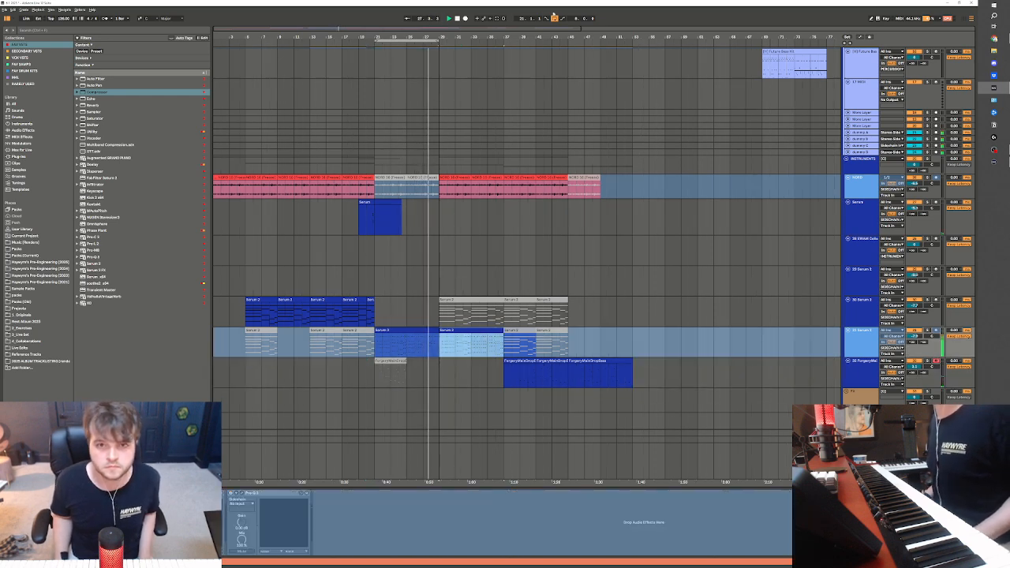
pyautogui.scroll(4, 469, 158)
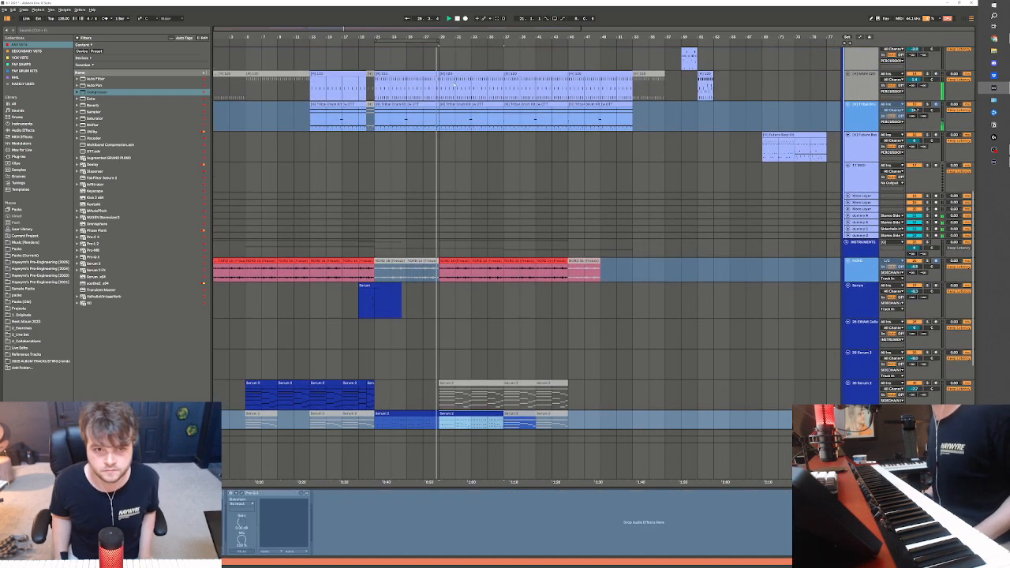
pyautogui.click(453, 84)
pyautogui.moveTo(360, 313)
pyautogui.mouseDown()
pyautogui.moveTo(435, 309)
pyautogui.moveTo(360, 305)
pyautogui.mouseUp()
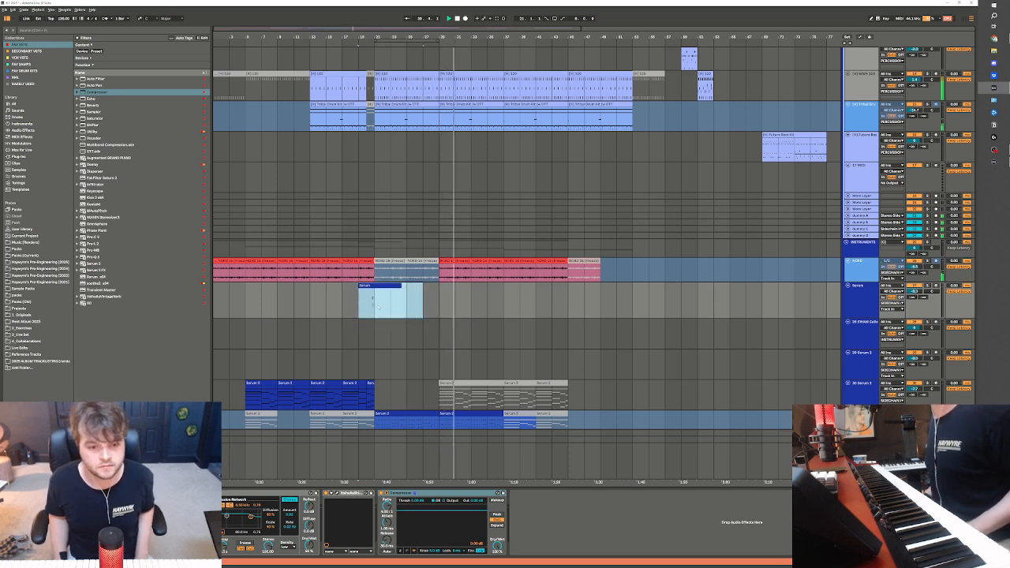
pyautogui.hotkey('ctrl', 'd')
pyautogui.click(438, 281)
pyautogui.press('space')
# Transpose both notes in the second Serum clip down one octave and return to the device view
pyautogui.doubleClick(440, 285)
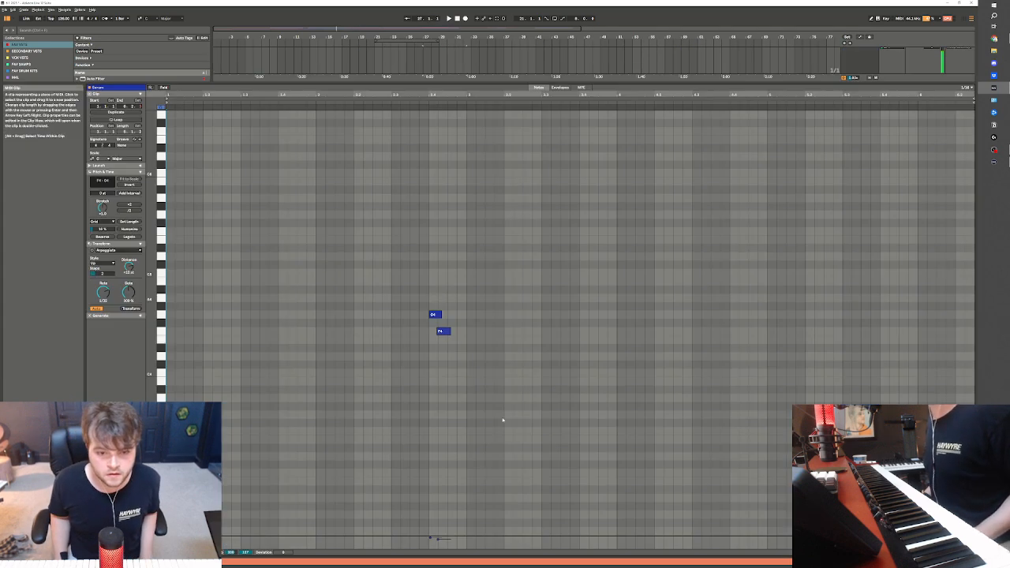
pyautogui.moveTo(534, 269); pyautogui.dragTo(362, 396)
pyautogui.hotkey('shift', 'Down')
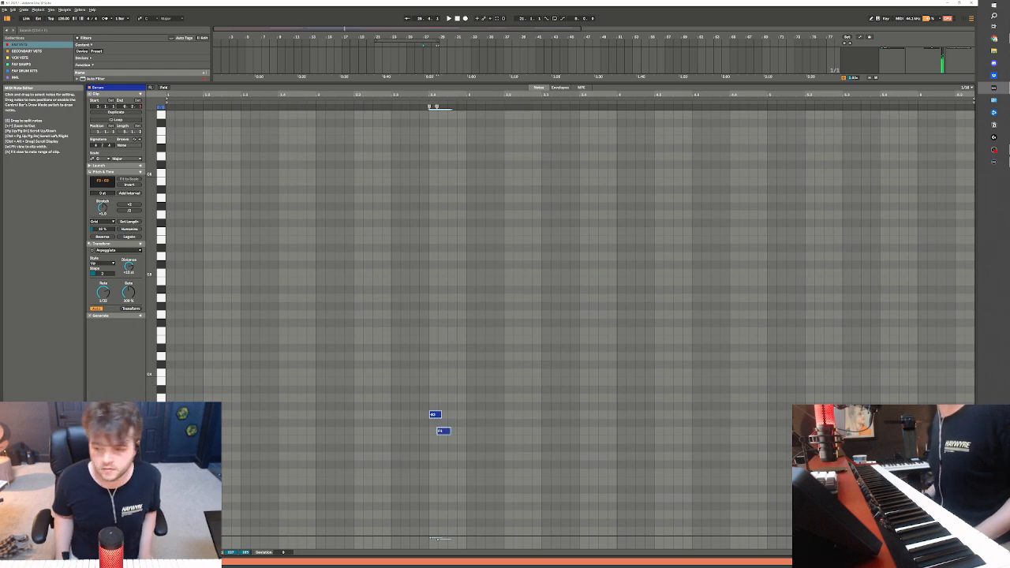
pyautogui.hotkey('shift', 'Tab')
# Look over the vocal tracks, including the processed vocals from bar 29 and the frozen vocal clips from bar 5
pyautogui.scroll(3, 439, 242)
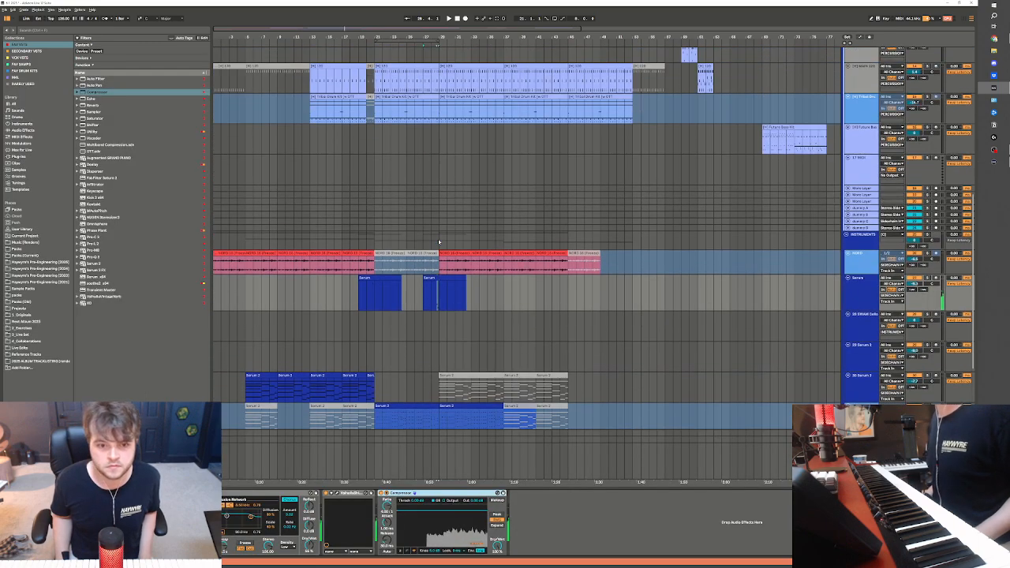
pyautogui.scroll(14, 438, 239)
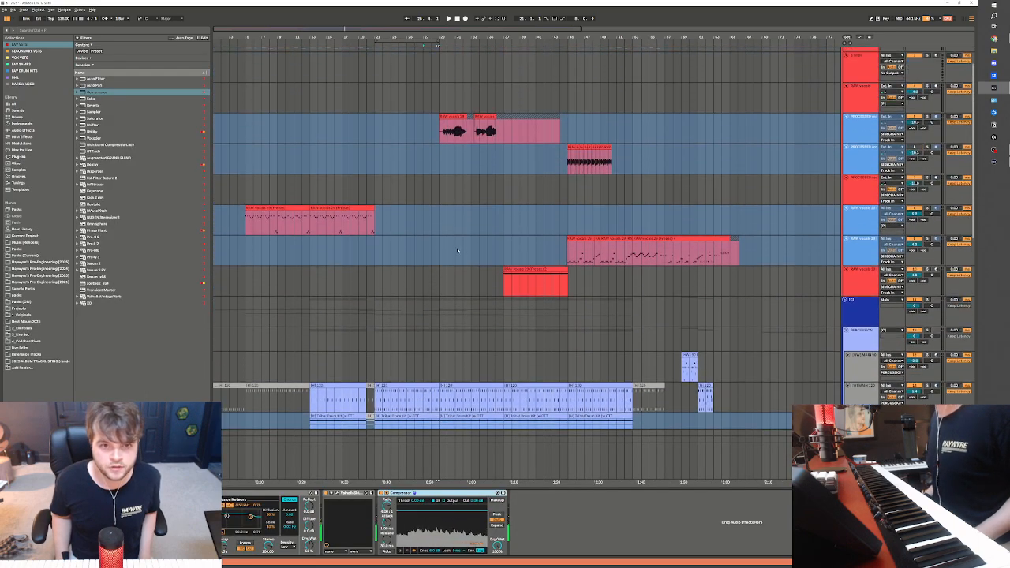
pyautogui.scroll(2, 457, 248)
pyautogui.click(442, 167)
pyautogui.moveTo(440, 168); pyautogui.dragTo(572, 163)
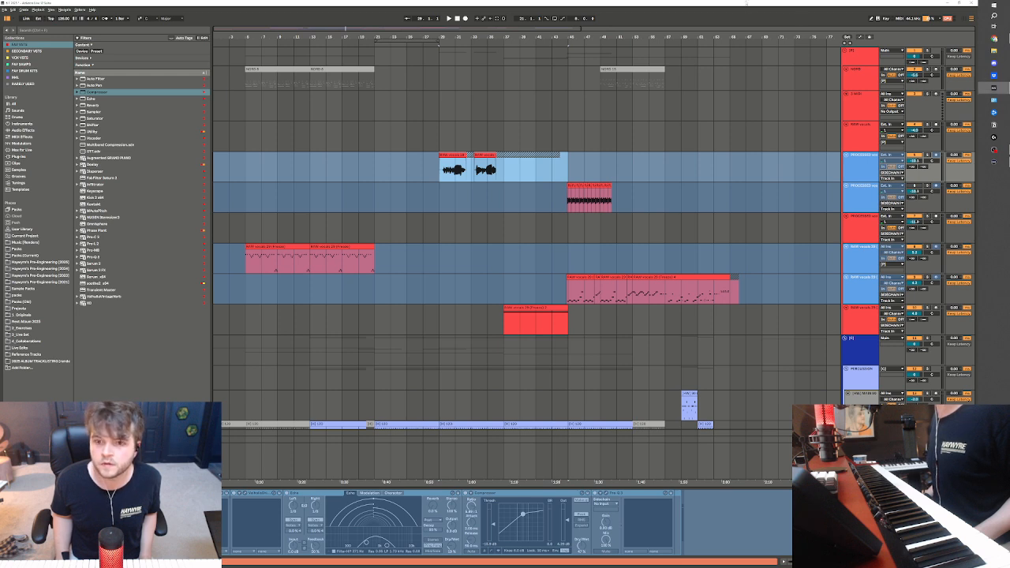
pyautogui.click(455, 175)
pyautogui.click(549, 219)
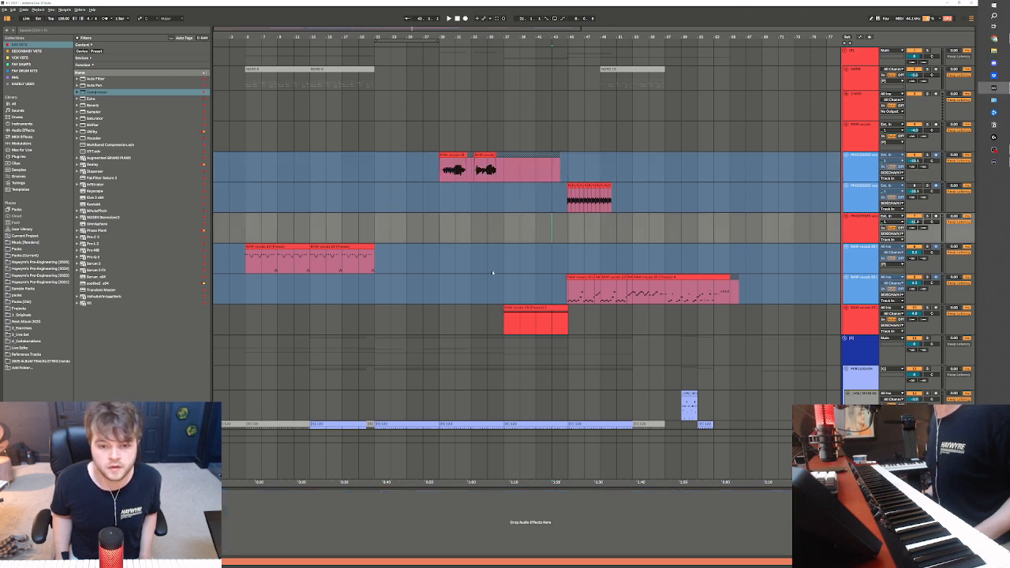
pyautogui.click(260, 248)
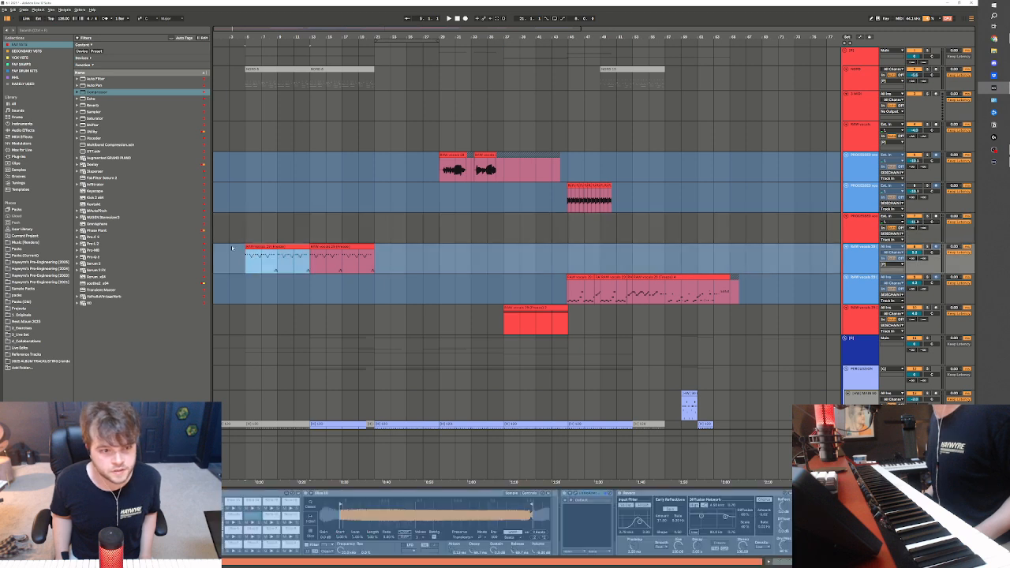
# Play the arrangement from about bar 3 and review how the vocal, drum and instrument sections follow one another
pyautogui.click(234, 96)
pyautogui.click(232, 82)
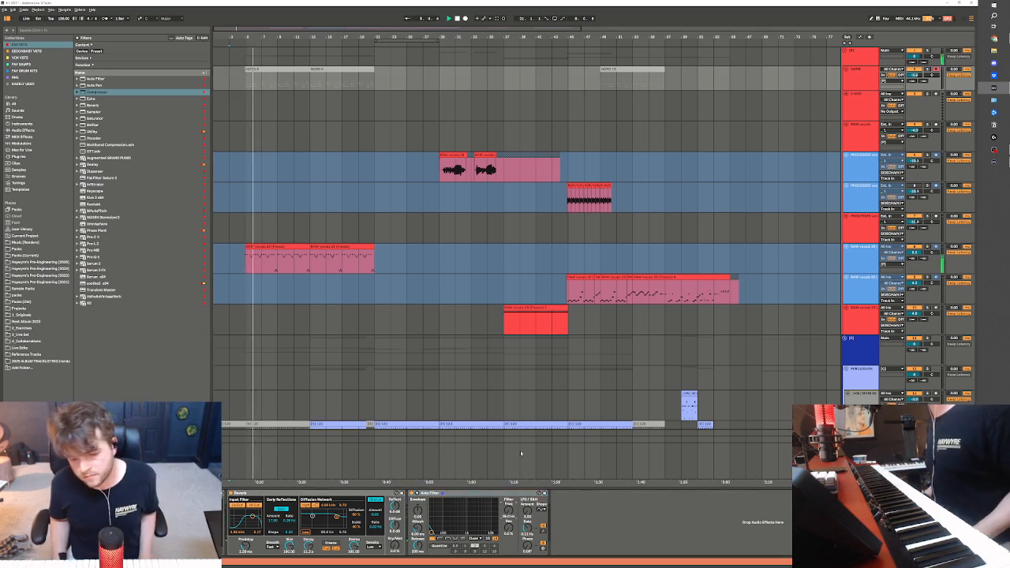
pyautogui.moveTo(248, 32); pyautogui.dragTo(249, 16)
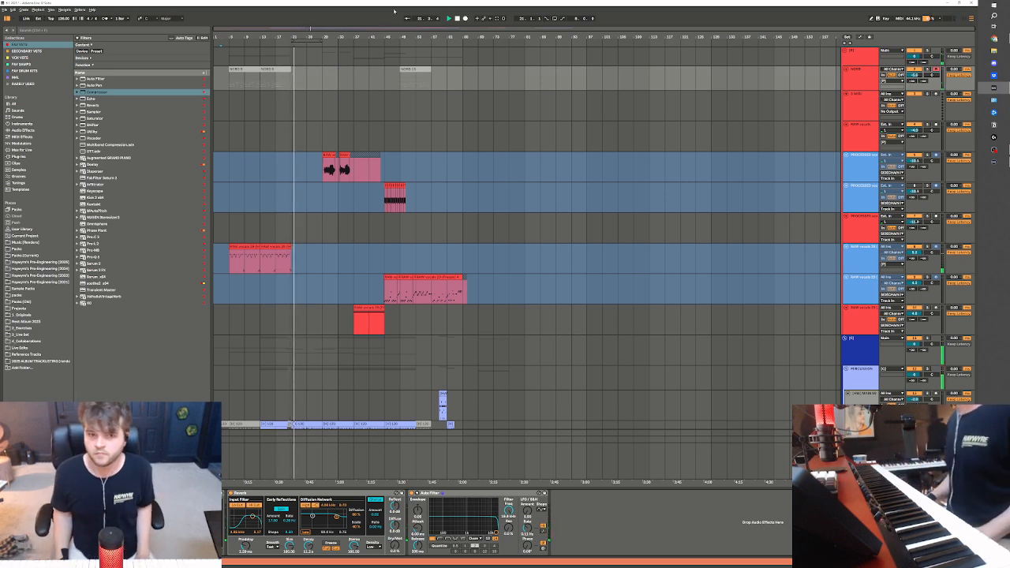
pyautogui.scroll(-4, 525, 296)
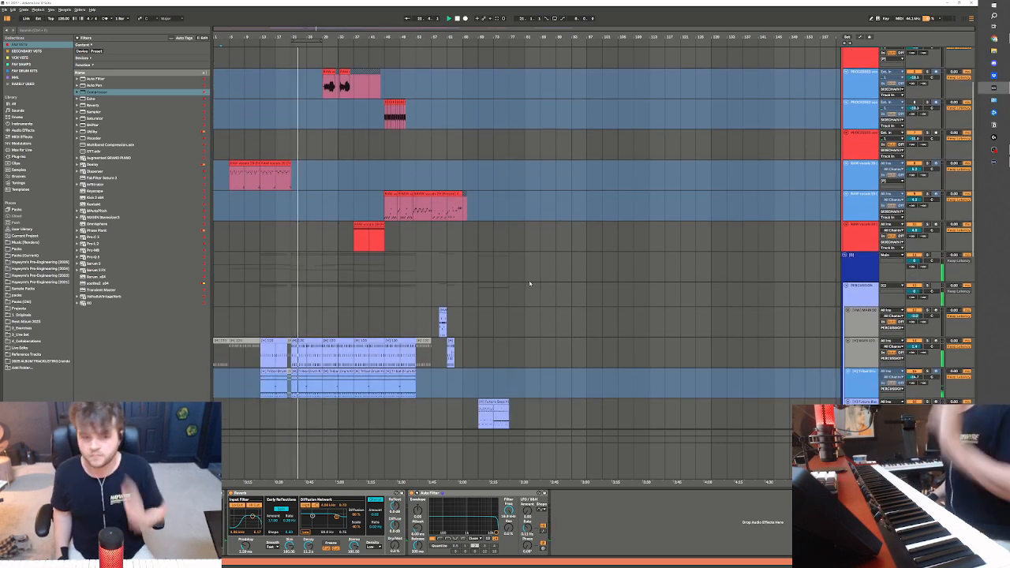
pyautogui.scroll(-7, 586, 347)
pyautogui.scroll(7, 480, 300)
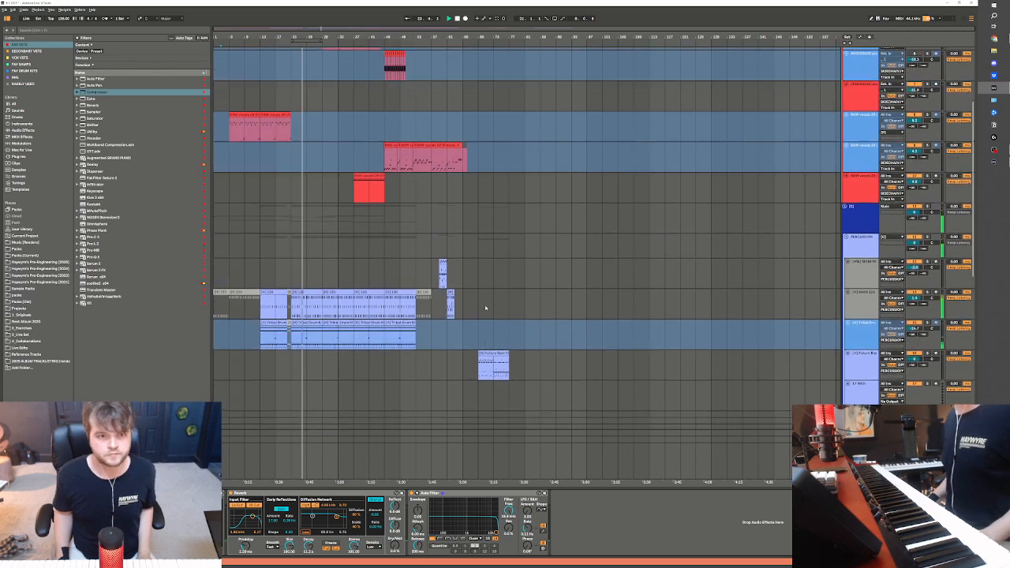
pyautogui.moveTo(390, 195); pyautogui.dragTo(399, 196)
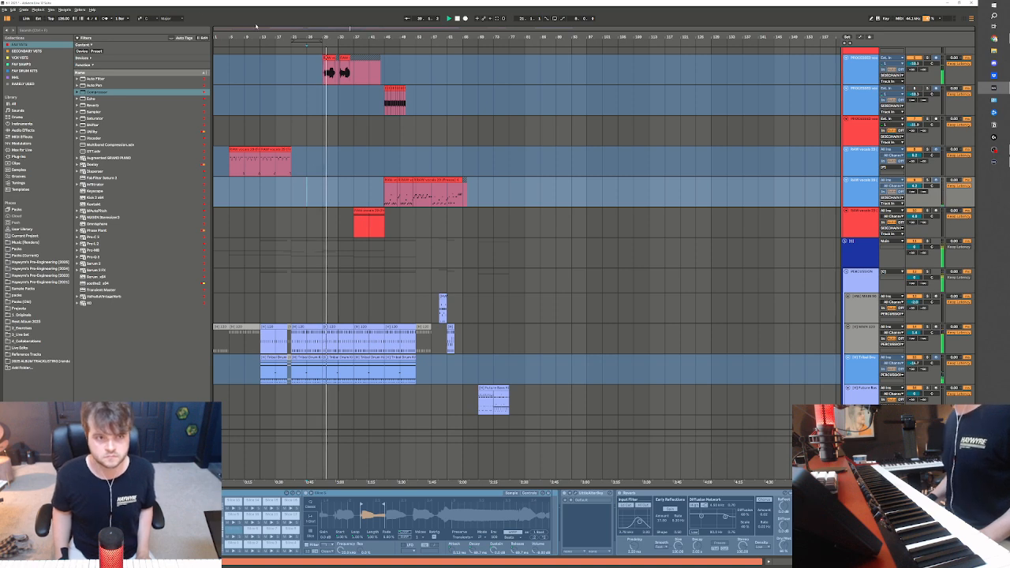
pyautogui.moveTo(240, 29); pyautogui.dragTo(314, 255)
pyautogui.scroll(2, 332, 269)
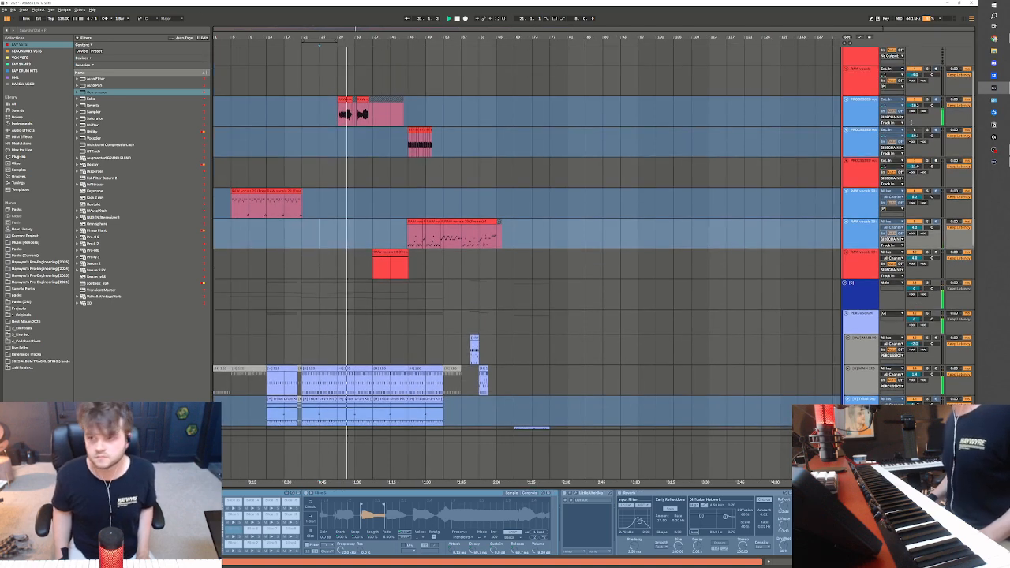
pyautogui.scroll(-15, 762, 248)
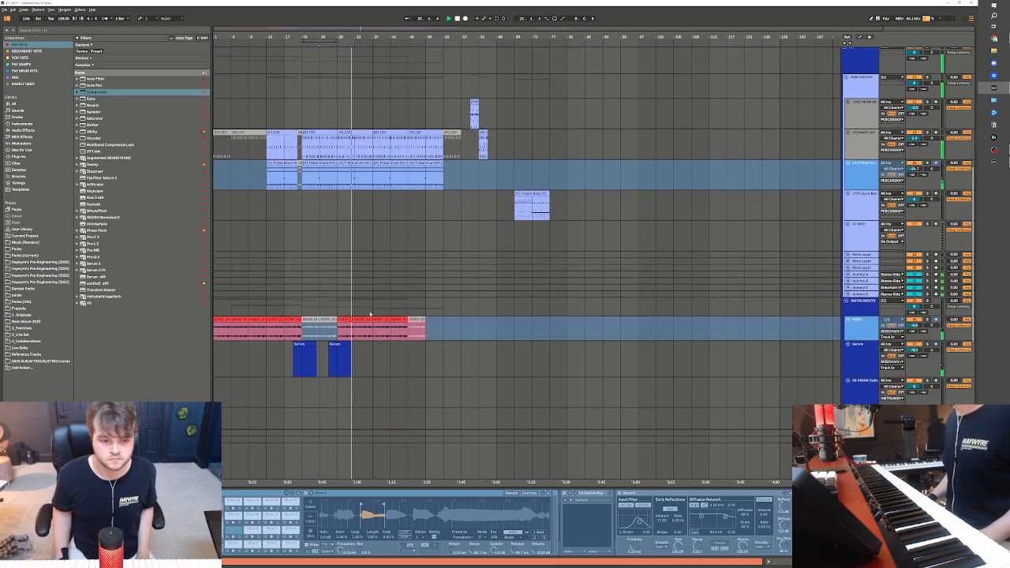
pyautogui.scroll(-4, 372, 315)
# Insert eight bars of silence into the arrangement at bar 37
pyautogui.click(374, 318)
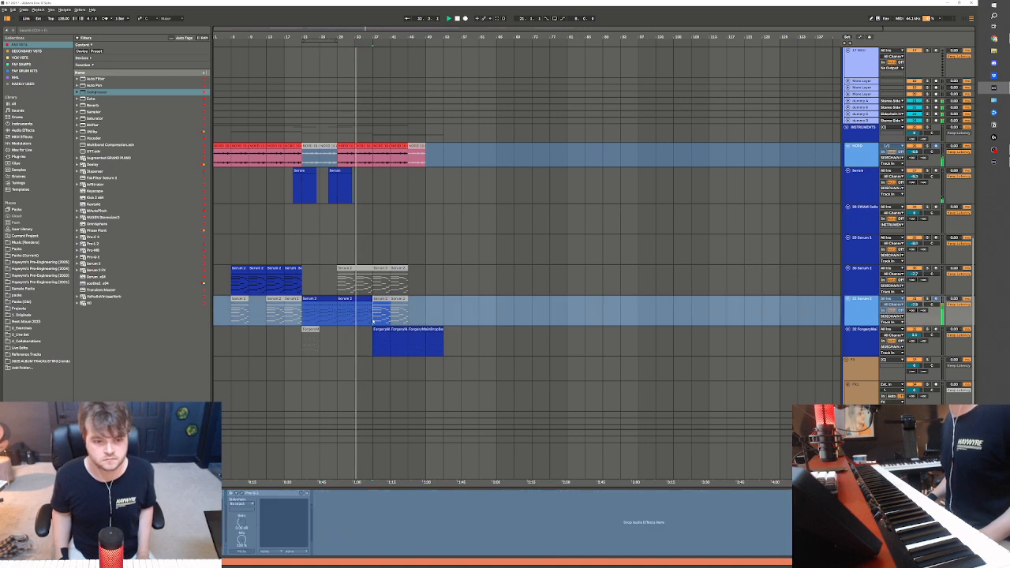
pyautogui.moveTo(374, 318); pyautogui.dragTo(331, 312)
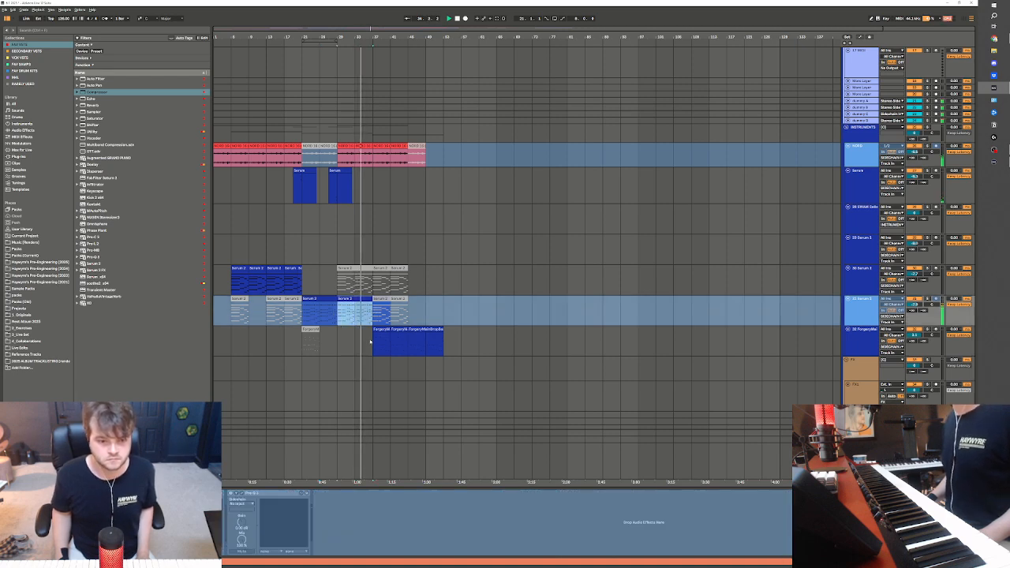
pyautogui.click(374, 313)
pyautogui.hotkey('ctrl', 'i')
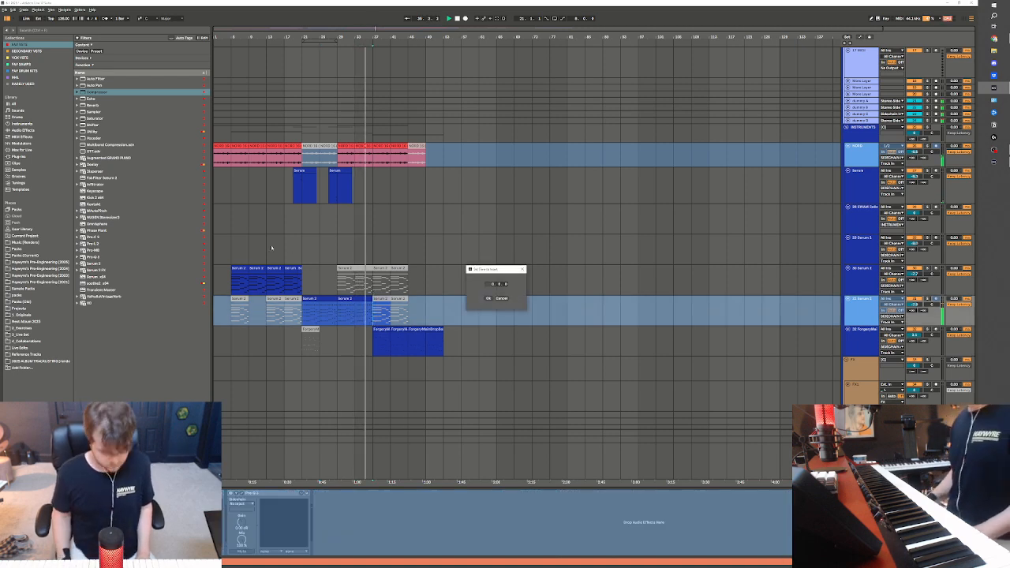
pyautogui.click(487, 299)
# Duplicate the active Serum 2 clip and the frozen audio clips from bars 29 to 37 into the gap at bar 37
pyautogui.hotkey('ctrl', 'd')
pyautogui.scroll(2, 341, 163)
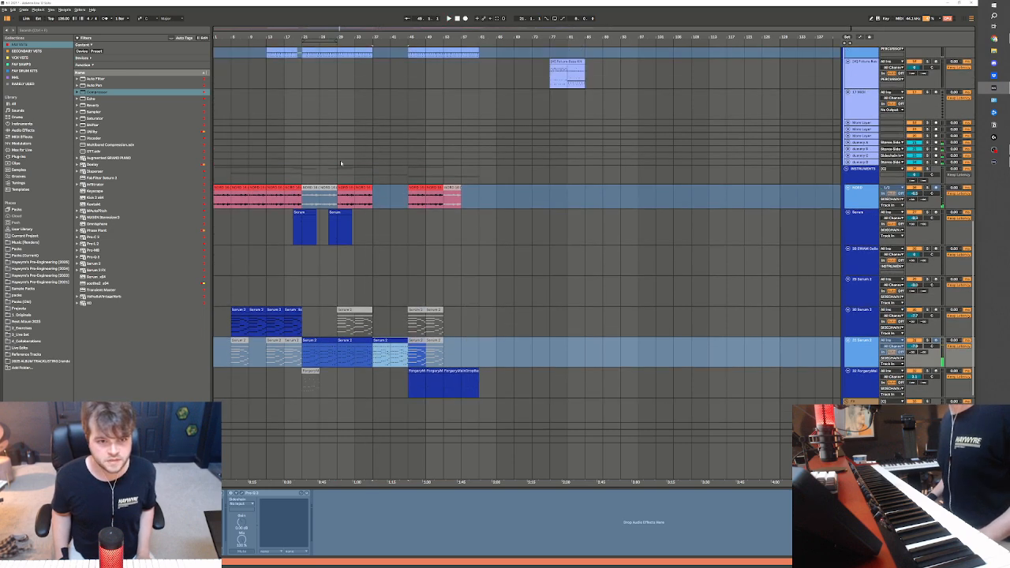
pyautogui.hotkey('ctrl', 'd')
# Duplicate the two percussion tracks' clips from bars 29 to 37 into the gap at bar 37 and briefly play it
pyautogui.scroll(6, 373, 203)
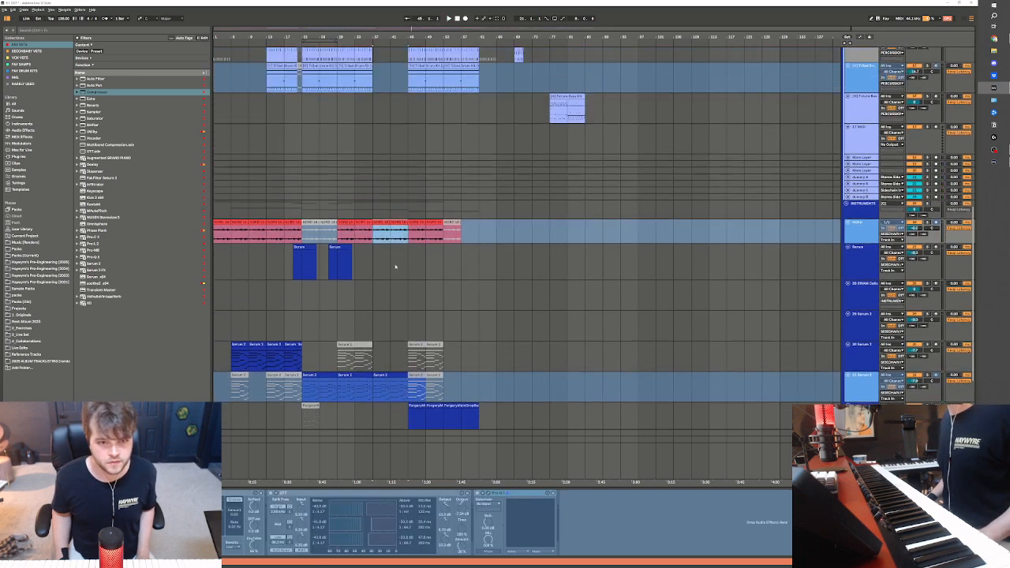
pyautogui.moveTo(360, 171); pyautogui.dragTo(371, 180)
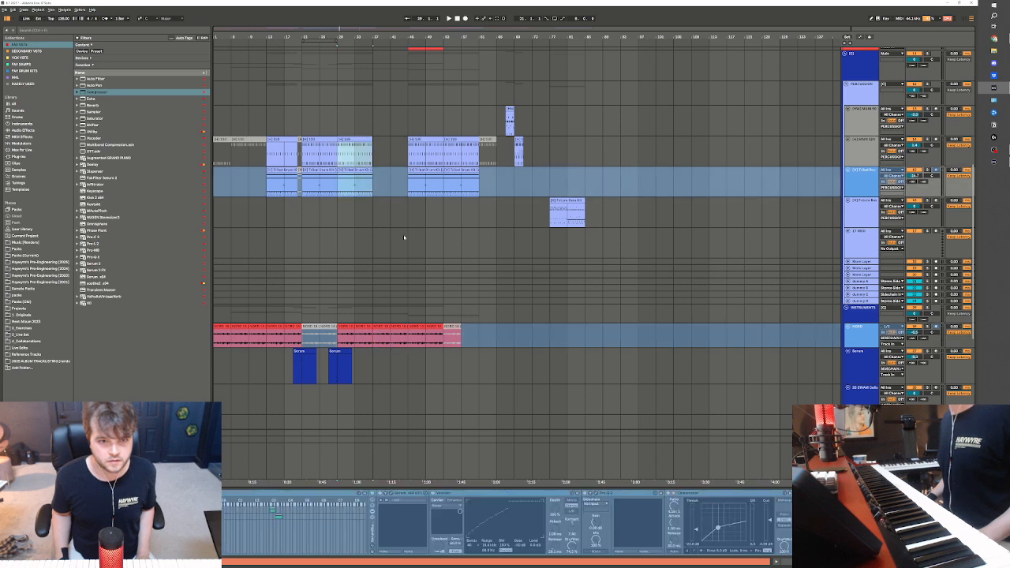
pyautogui.hotkey('ctrl', 'd')
pyautogui.scroll(11, 431, 267)
pyautogui.press('space')
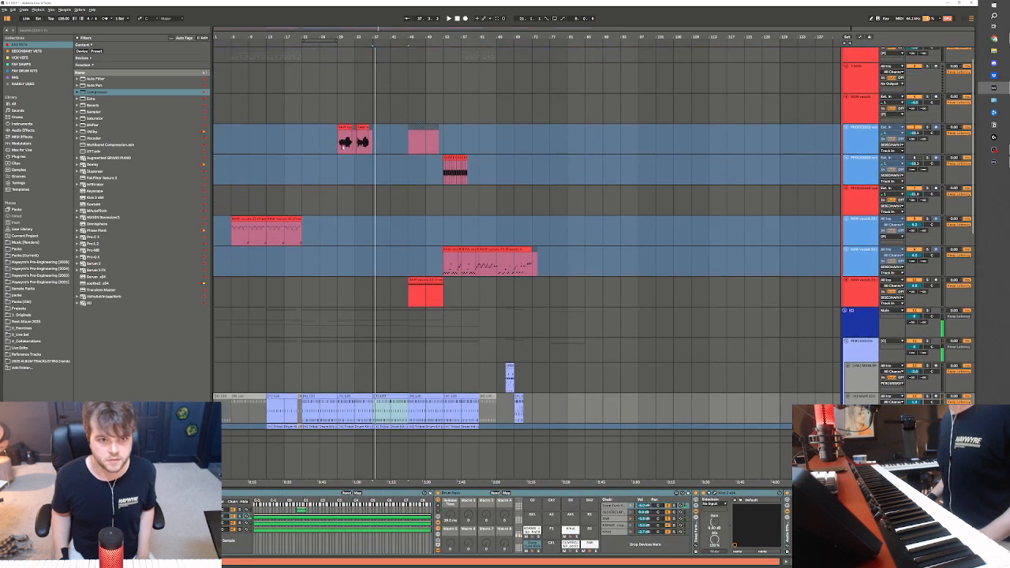
# Duplicate the processed vocal clips from bars 29 to 37 into the gap at bar 37
pyautogui.click(344, 145)
pyautogui.hotkey('ctrl', 'd')
pyautogui.scroll(1, 459, 326)
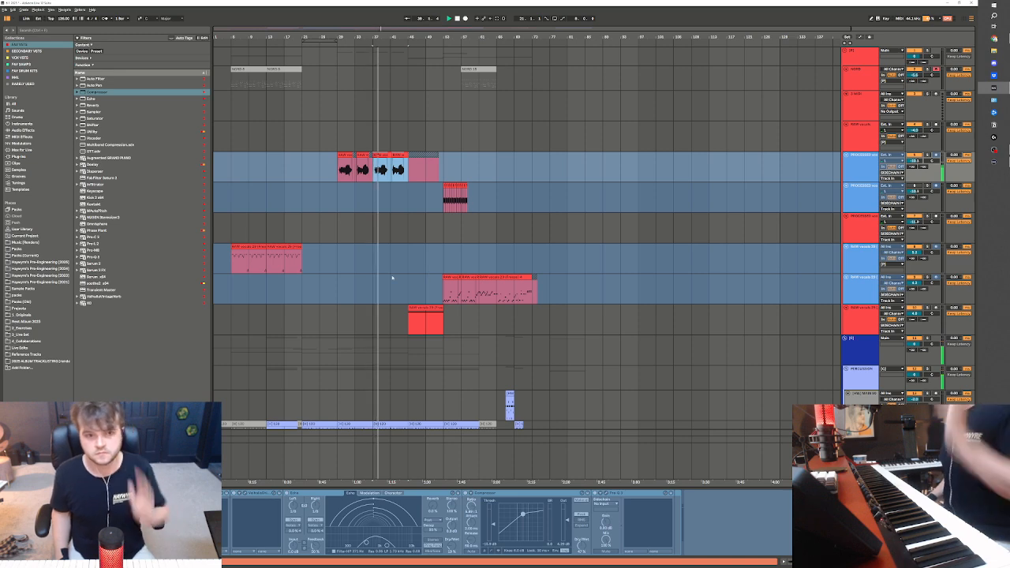
# Deactivate the Deep Funk Kick notes from beat 7.2 to the end of the drum clip before bar 45 and listen to the change
pyautogui.scroll(-5, 392, 278)
pyautogui.click(404, 320)
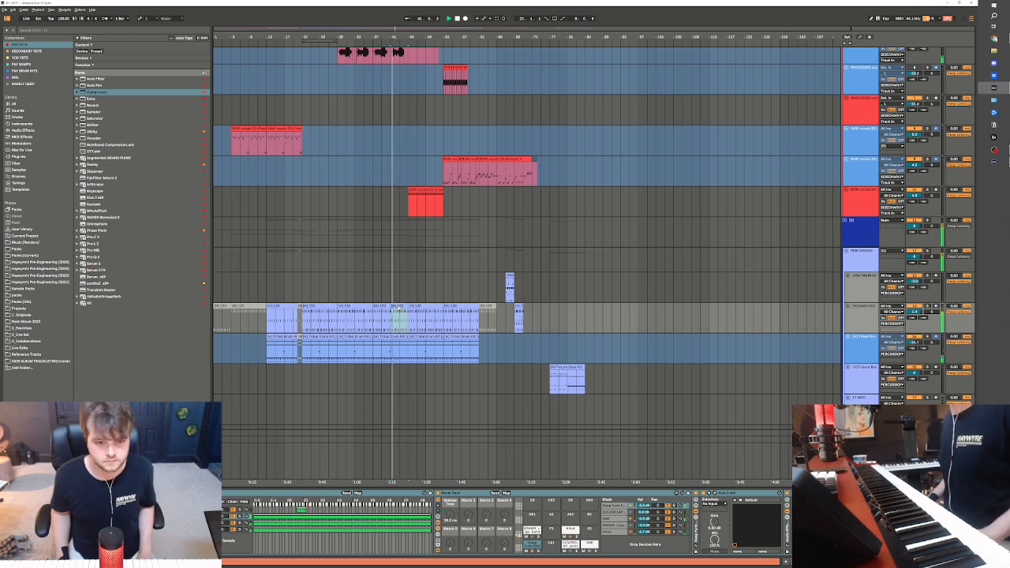
pyautogui.doubleClick(399, 306)
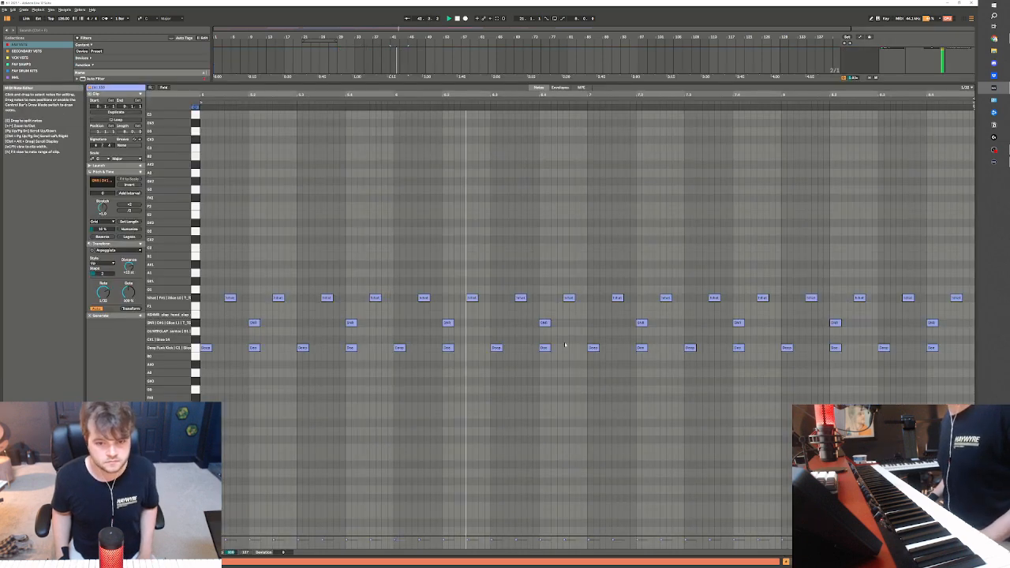
pyautogui.moveTo(612, 336); pyautogui.dragTo(969, 355)
pyautogui.press('space')
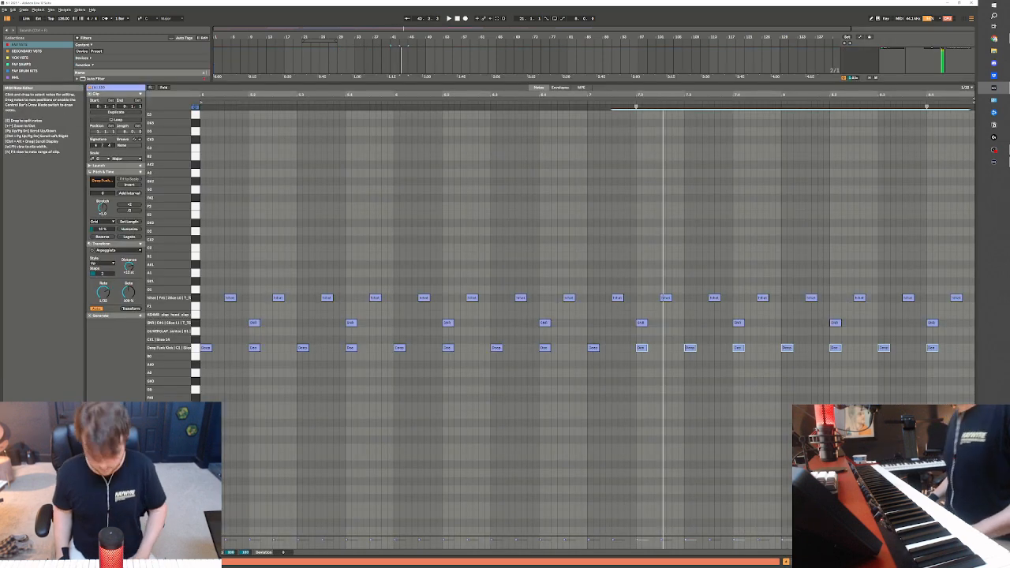
pyautogui.press('0')
pyautogui.press('space')
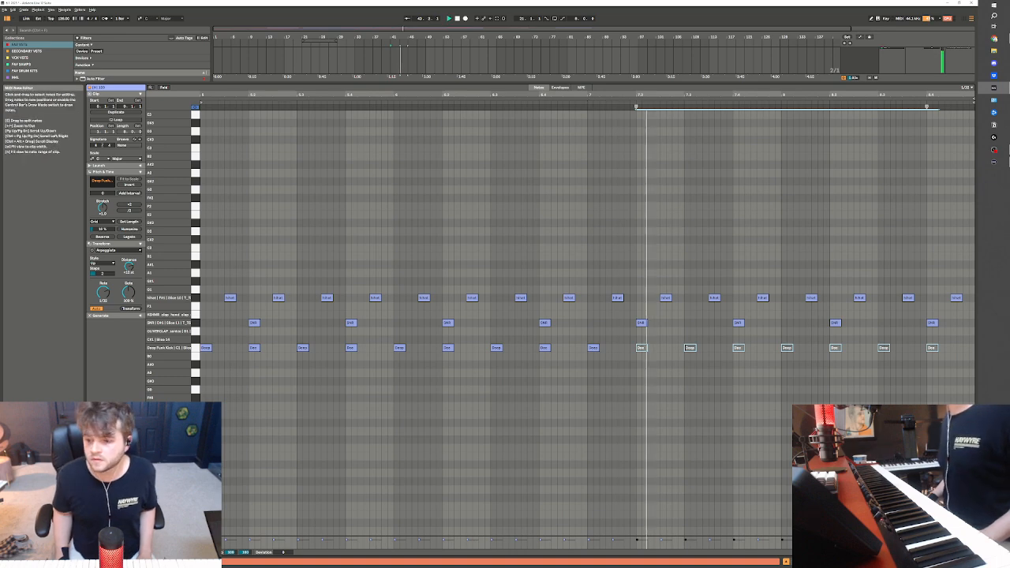
pyautogui.hotkey('shift', 'Tab')
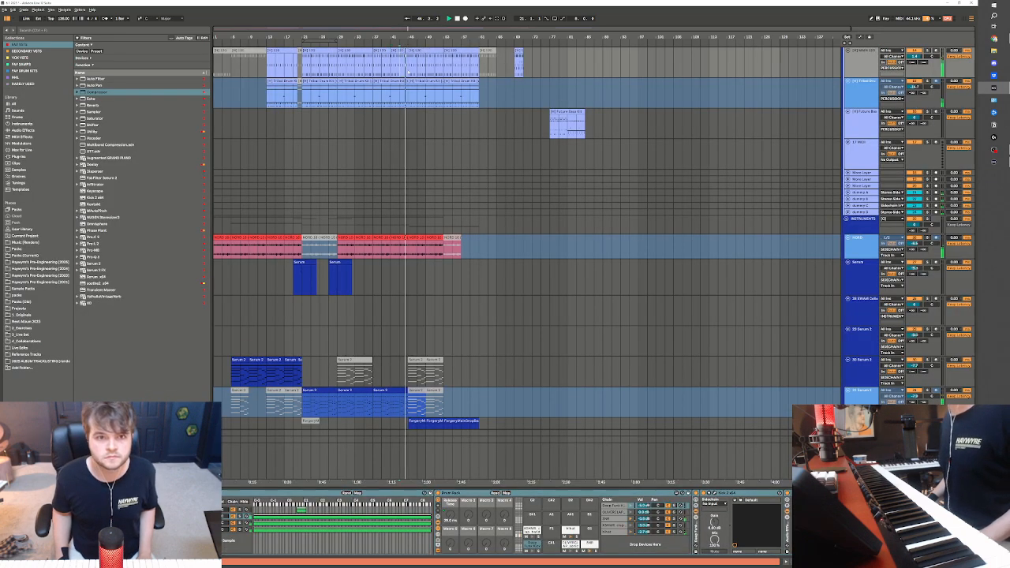
# Deactivate the tail ends of the main drum clip and the Serum 2 clip just before bar 45 and play the transition
pyautogui.press('space')
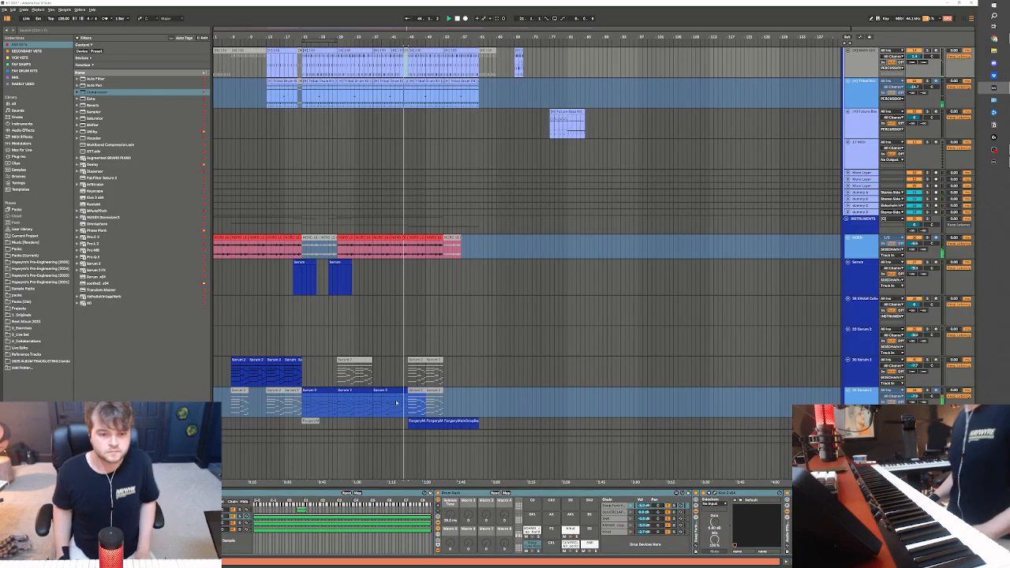
pyautogui.press('space')
pyautogui.scroll(-2, 396, 402)
pyautogui.click(406, 369)
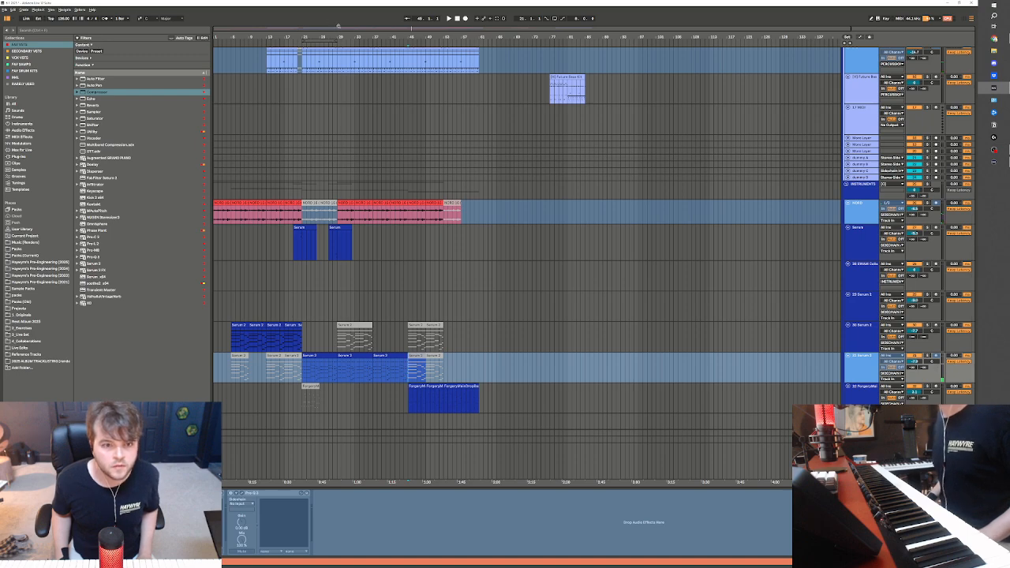
pyautogui.moveTo(338, 26); pyautogui.dragTo(391, 140)
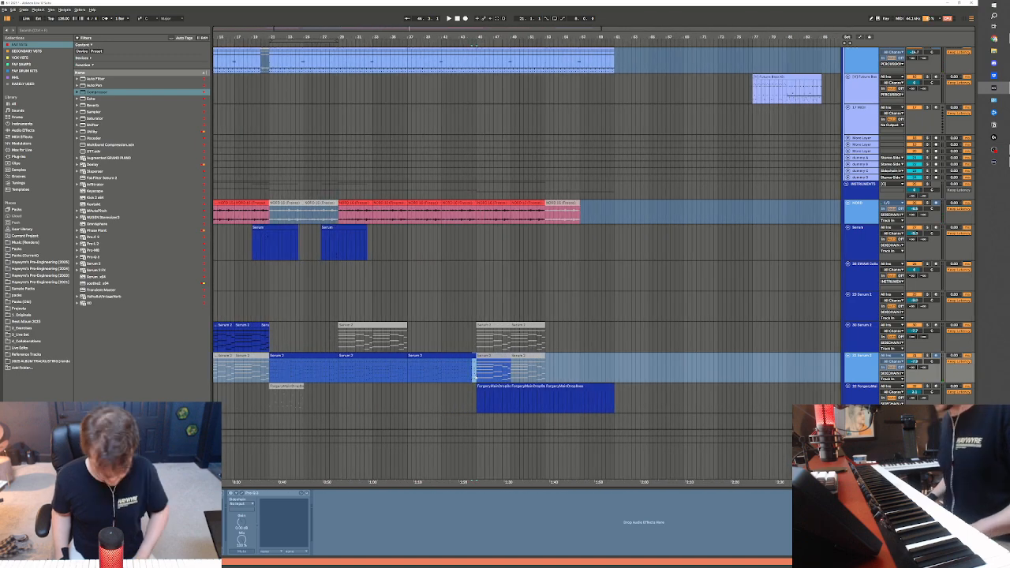
pyautogui.press('space')
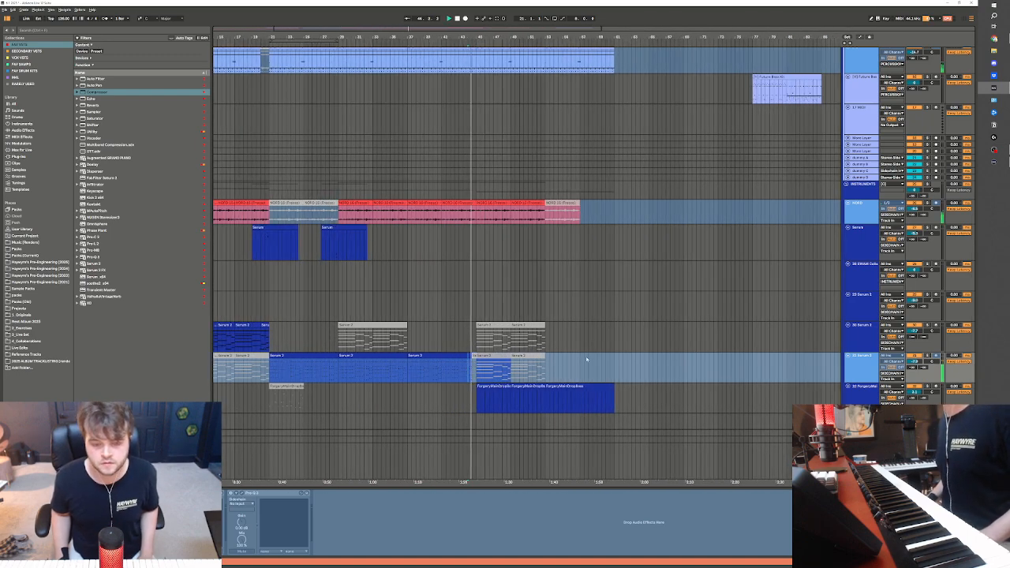
# Deactivate the NORD clips from bar 45 onward and check the drum and Forgery bass parts during playback
pyautogui.moveTo(476, 219); pyautogui.dragTo(597, 217)
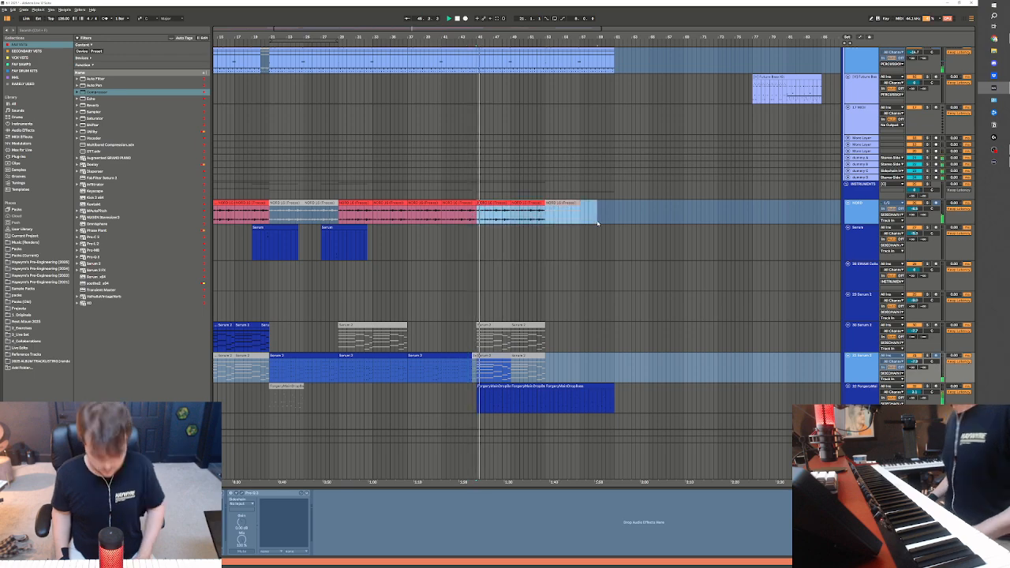
pyautogui.scroll(2, 524, 372)
pyautogui.scroll(3, 524, 373)
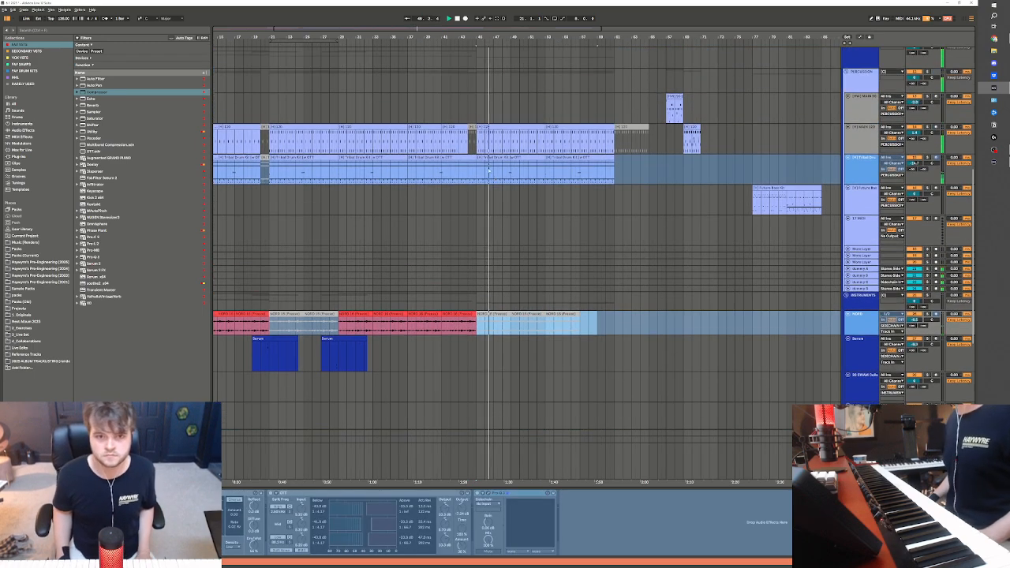
pyautogui.click(484, 140)
pyautogui.scroll(-3, 494, 384)
pyautogui.scroll(-3, 494, 384)
pyautogui.click(480, 383)
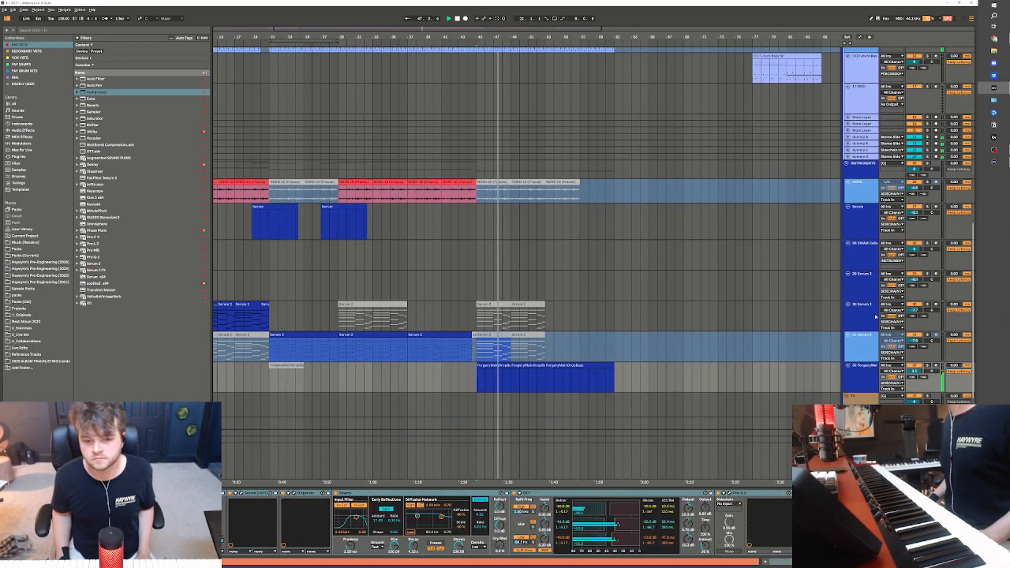
pyautogui.scroll(1, 480, 381)
pyautogui.click(478, 292)
pyautogui.scroll(6, 525, 313)
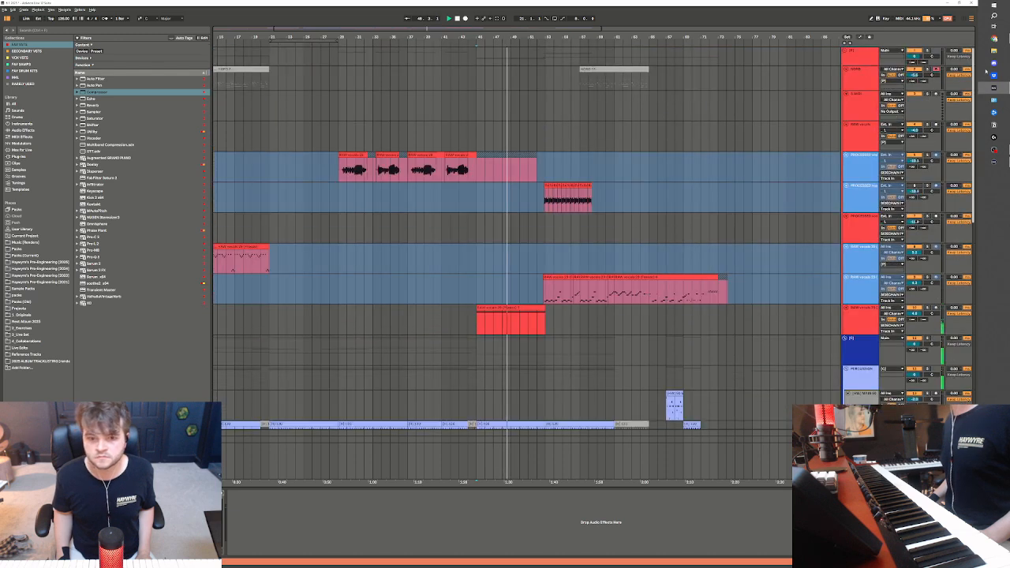
# Play the frozen RAW vocals clip from bar 45 and check its Auto Pan device
pyautogui.click(526, 313)
pyautogui.press('space')
pyautogui.click(525, 308)
pyautogui.press('space')
pyautogui.press('space')
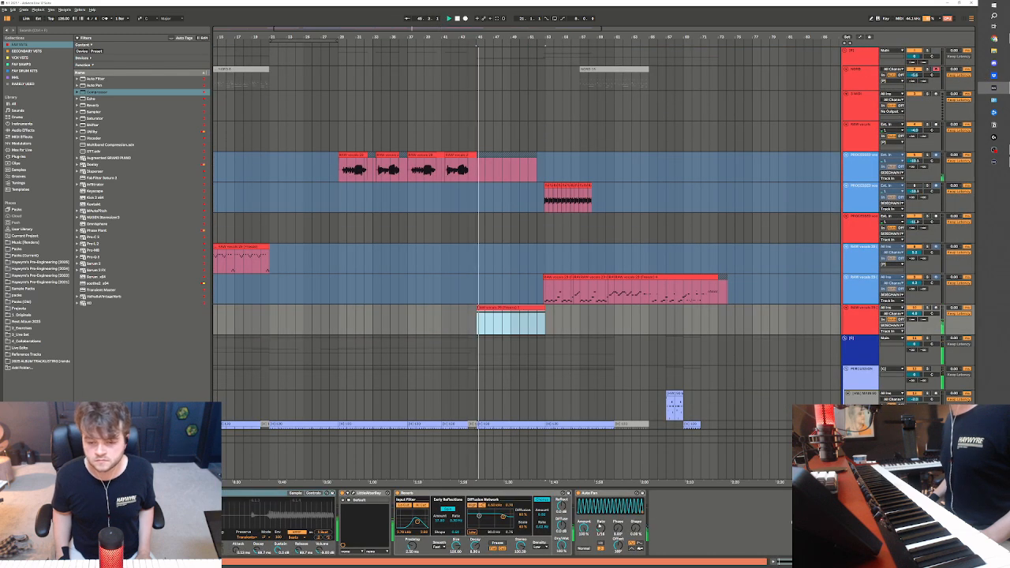
pyautogui.click(618, 545)
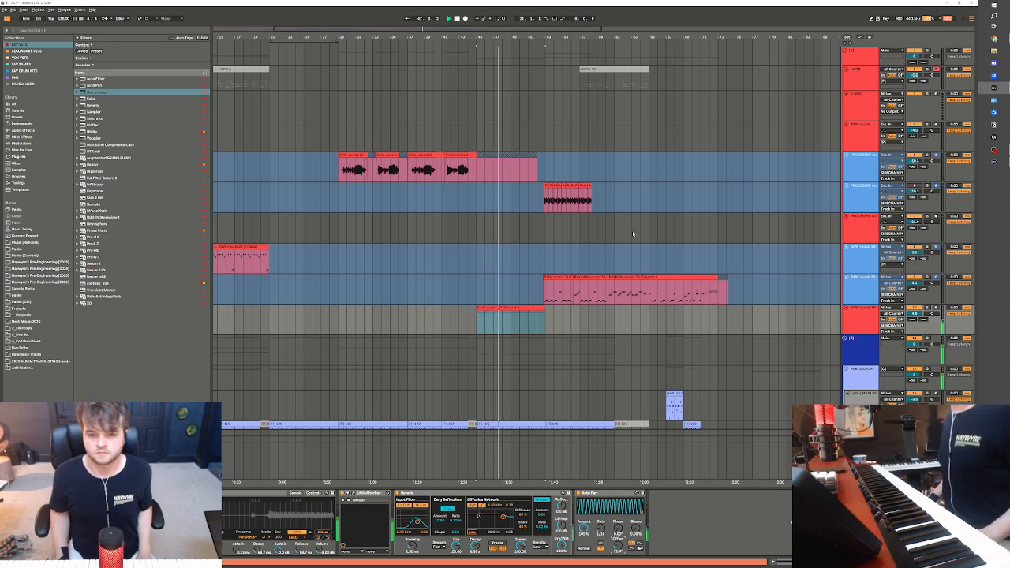
# Duplicate the frozen RAW vocals clip from bars 45 to 53 to bar 53 and listen to it with the other tracks
pyautogui.click(534, 316)
pyautogui.scroll(-5, 534, 316)
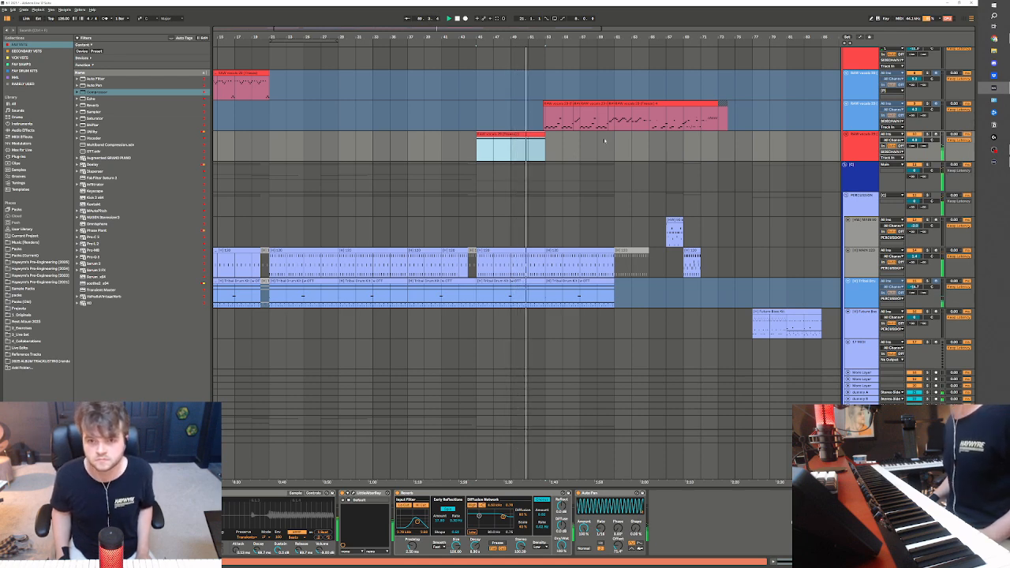
pyautogui.hotkey('ctrl', 'd')
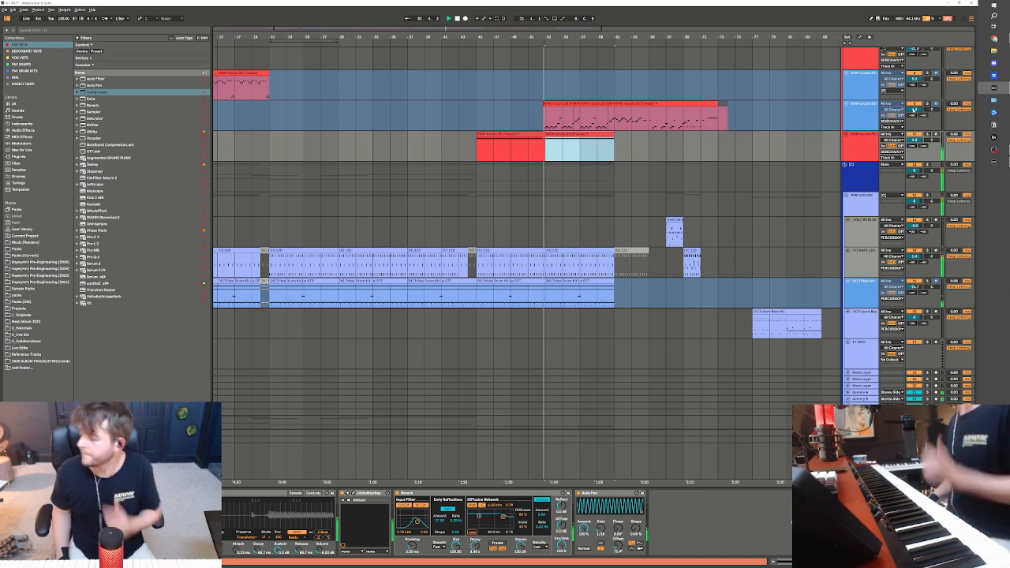
pyautogui.scroll(-5, 610, 264)
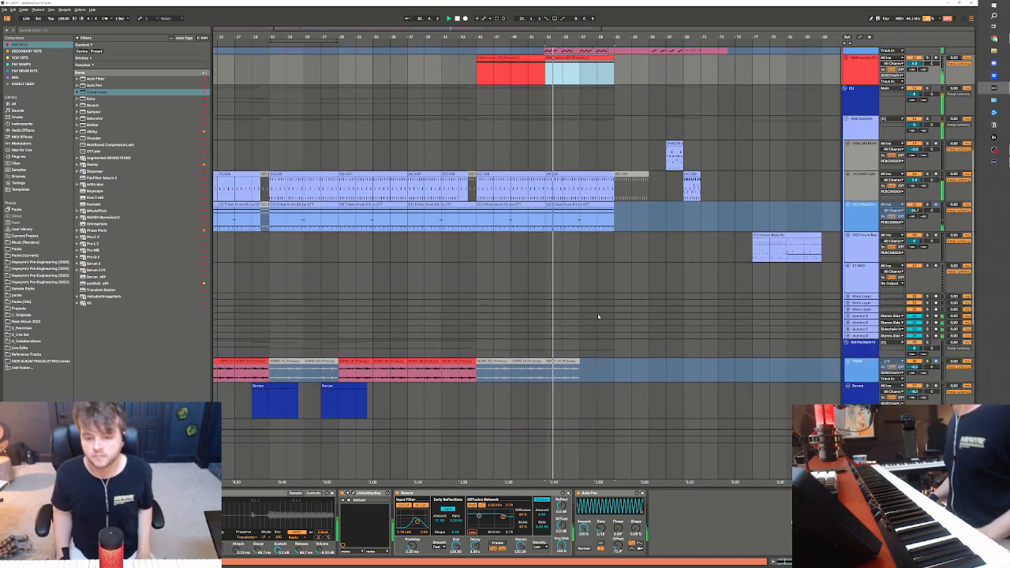
pyautogui.scroll(8, 609, 263)
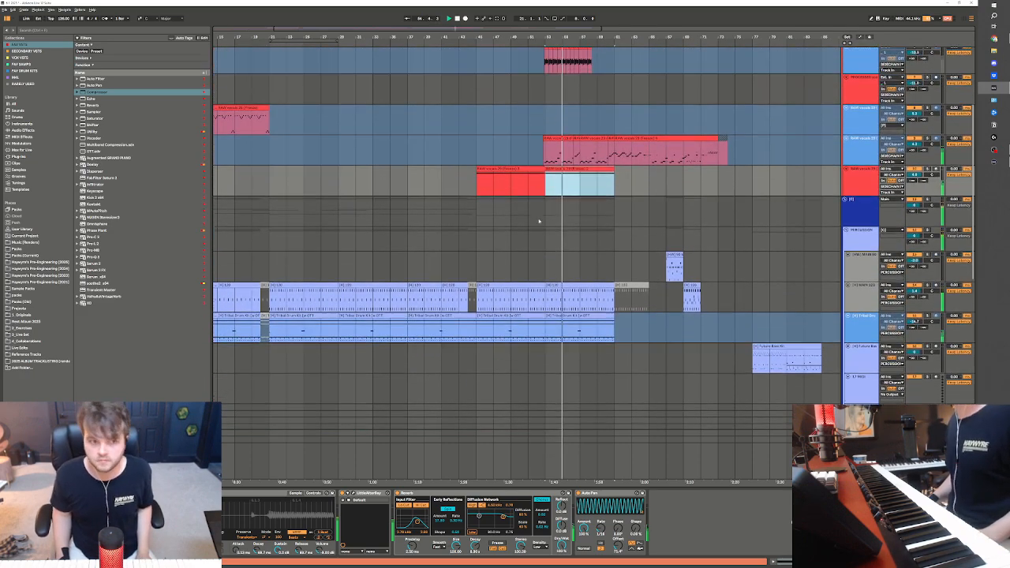
pyautogui.scroll(1, 548, 172)
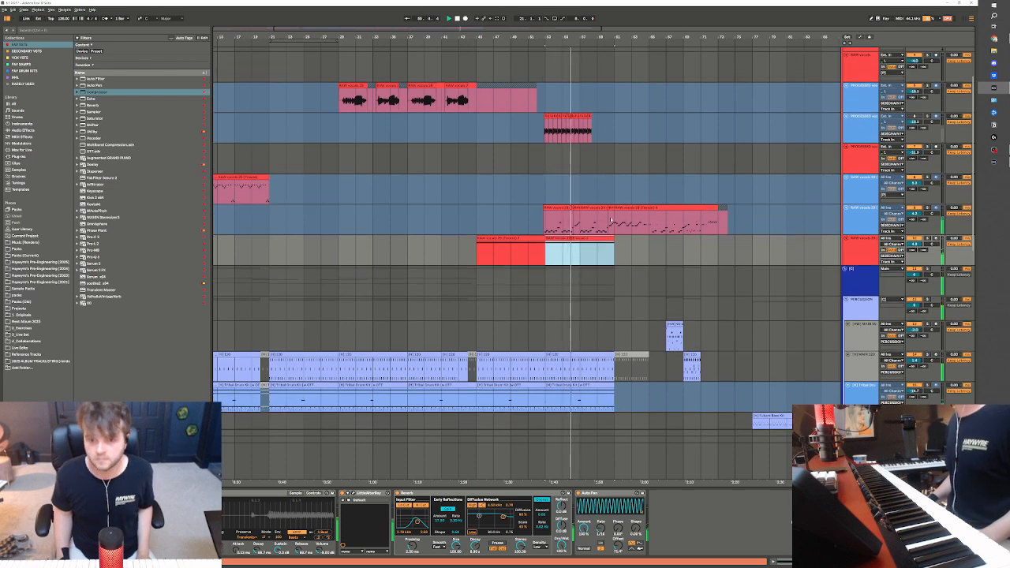
# Duplicate the first four bars of the RAW vocals melody clip from bar 53 to bar 57
pyautogui.click(565, 221)
pyautogui.moveTo(545, 221); pyautogui.dragTo(580, 224)
pyautogui.hotkey('ctrl', 'd')
pyautogui.scroll(2, 602, 259)
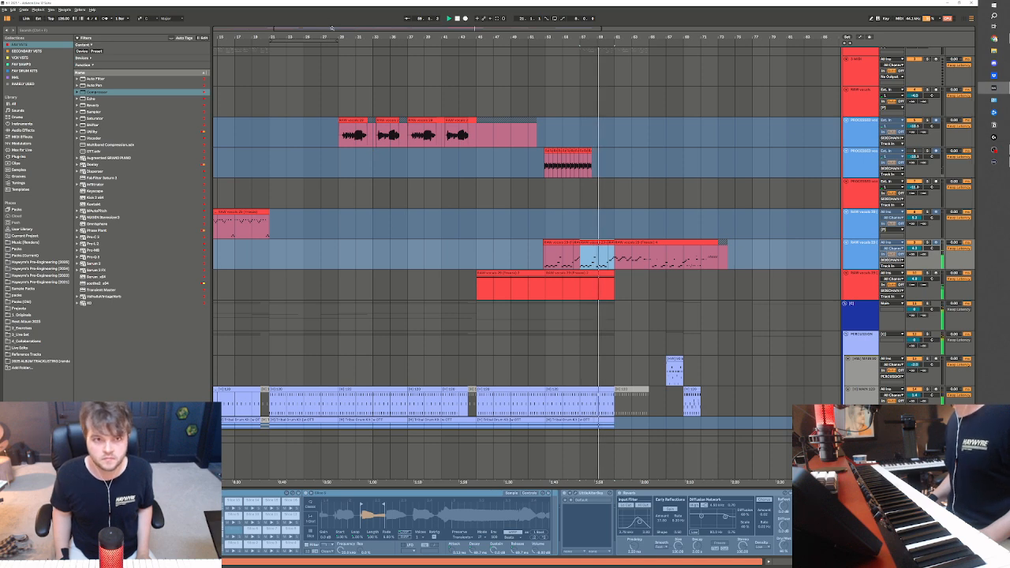
# Delete the leftover RAW vocals melody and the two drum tracks' clips after bar 61
pyautogui.press('-')
pyautogui.moveTo(470, 256); pyautogui.dragTo(578, 257)
pyautogui.press('Delete')
pyautogui.scroll(-3, 481, 302)
pyautogui.moveTo(473, 301); pyautogui.dragTo(579, 337)
pyautogui.press('Delete')
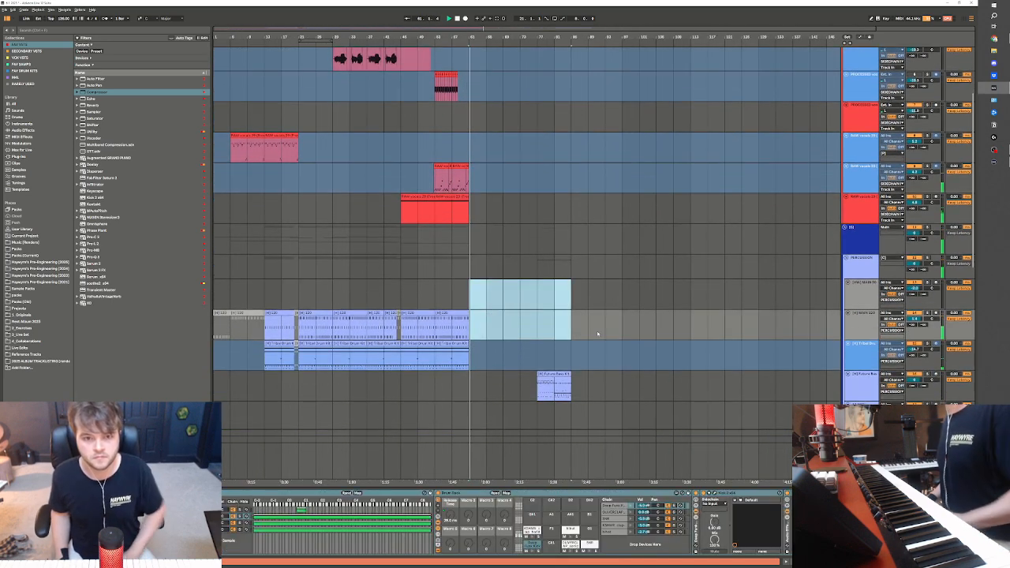
pyautogui.click(510, 183)
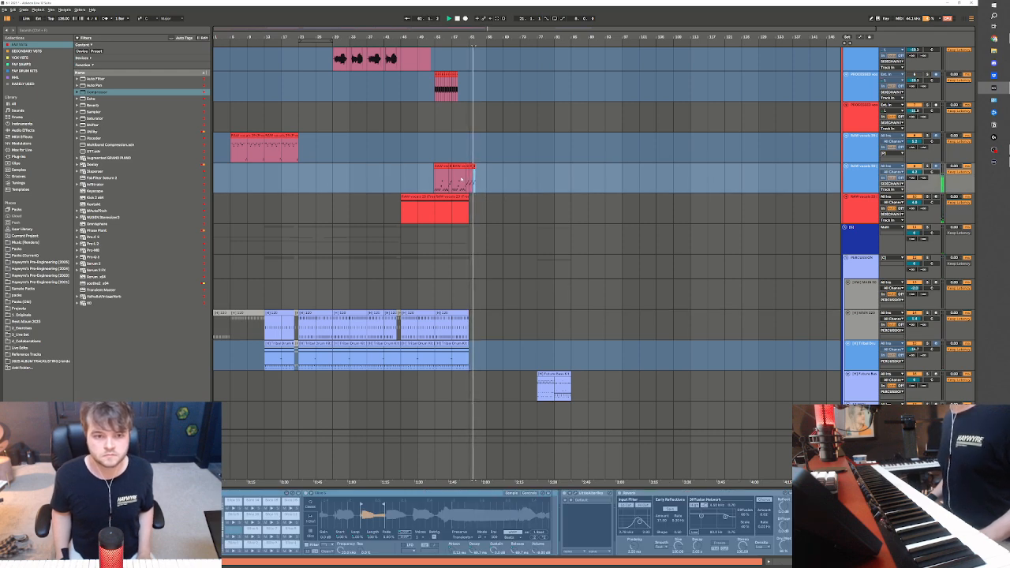
pyautogui.scroll(2, 480, 203)
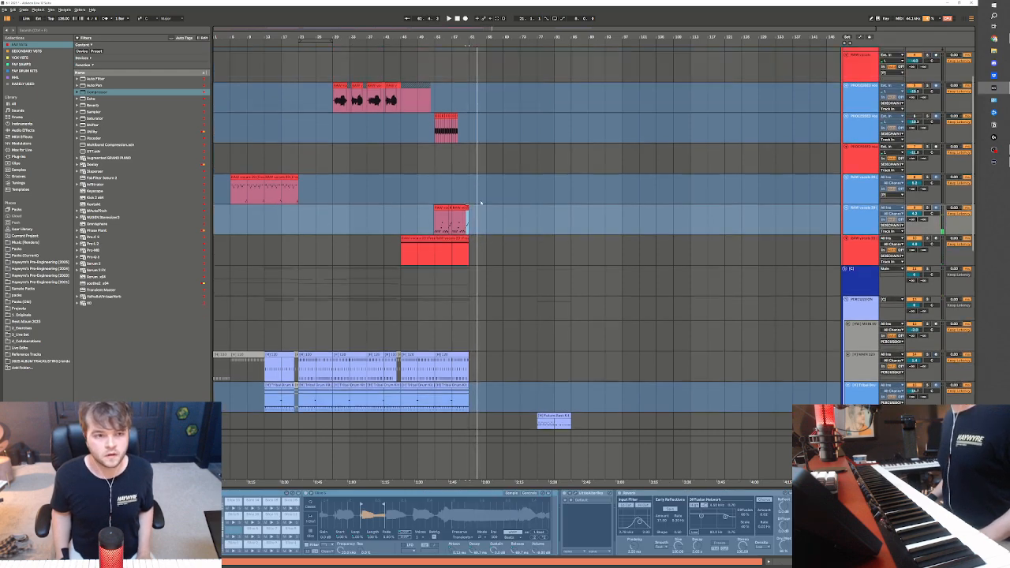
pyautogui.scroll(3, 319, 231)
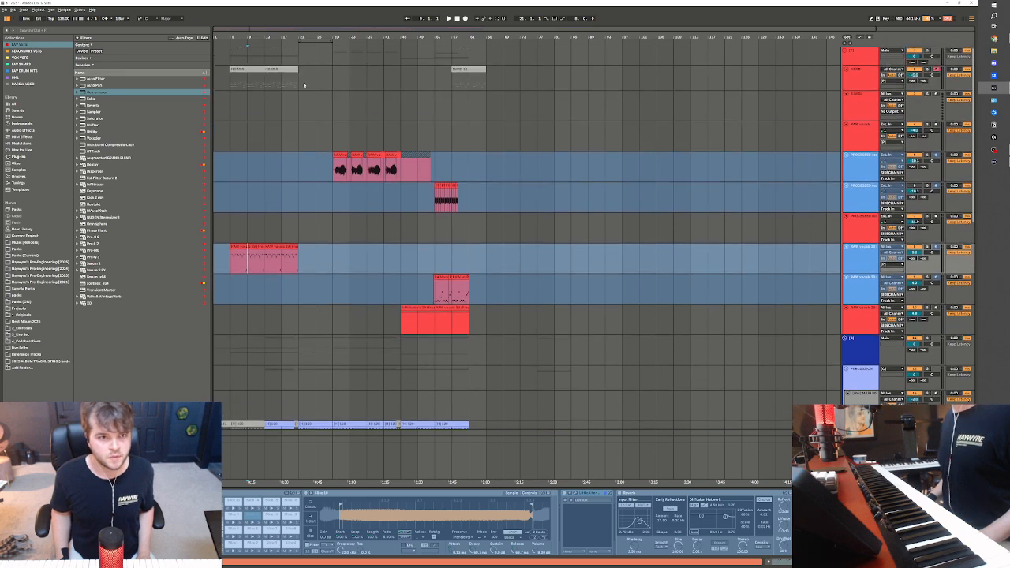
# Duplicate the processed vocal track's range from bars 29 to 61 so that it repeats from bar 61
pyautogui.click(304, 84)
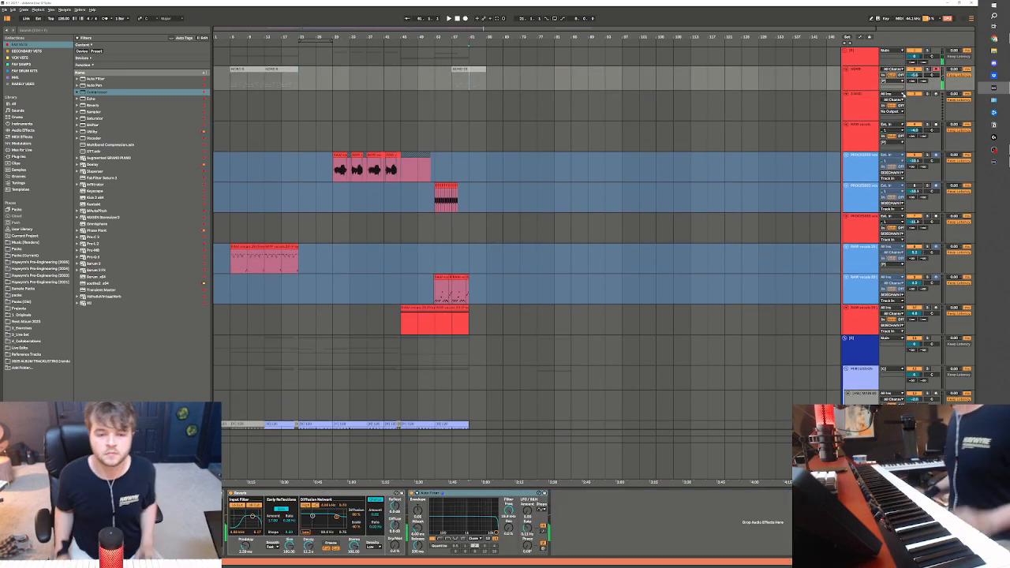
pyautogui.moveTo(331, 178)
pyautogui.mouseDown()
pyautogui.moveTo(466, 165)
pyautogui.moveTo(322, 169)
pyautogui.mouseUp()
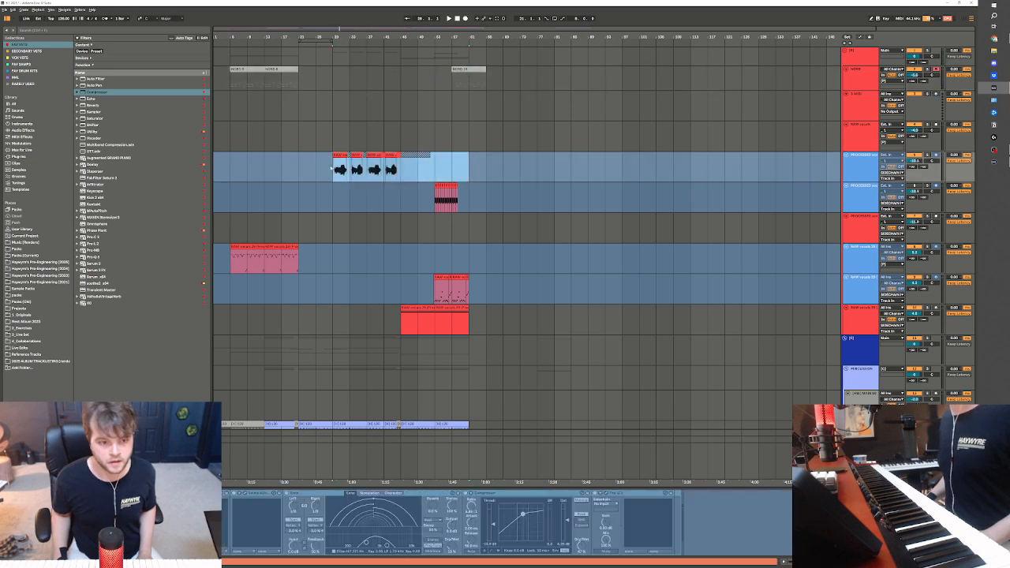
pyautogui.hotkey('ctrl', 'd')
# Copy the first two Serum 2 clips of the upper Serum 2 part, starting at bar 5, to bar 61
pyautogui.scroll(-5, 317, 348)
pyautogui.moveTo(973, 181); pyautogui.dragTo(1000, 293)
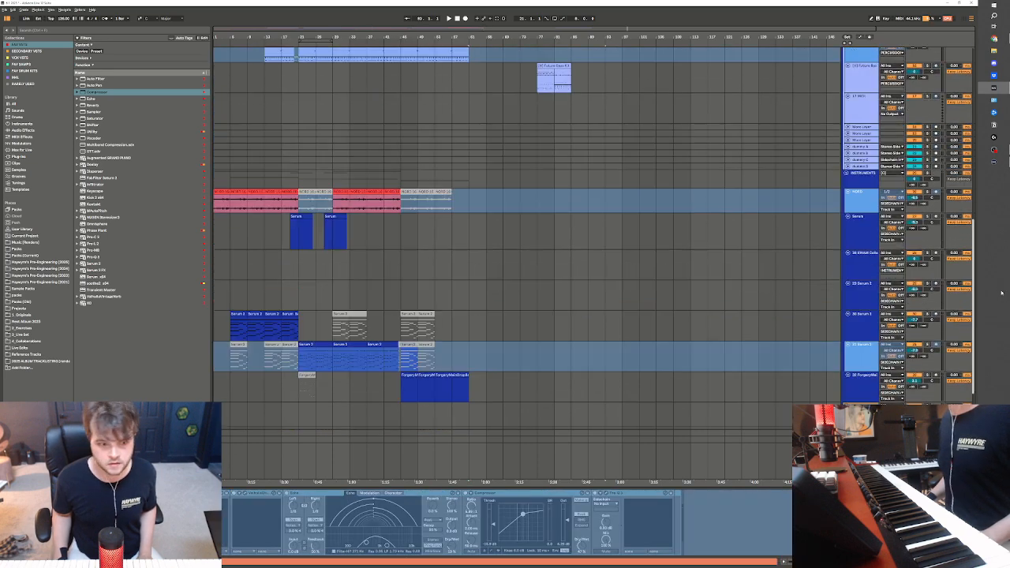
pyautogui.click(234, 314)
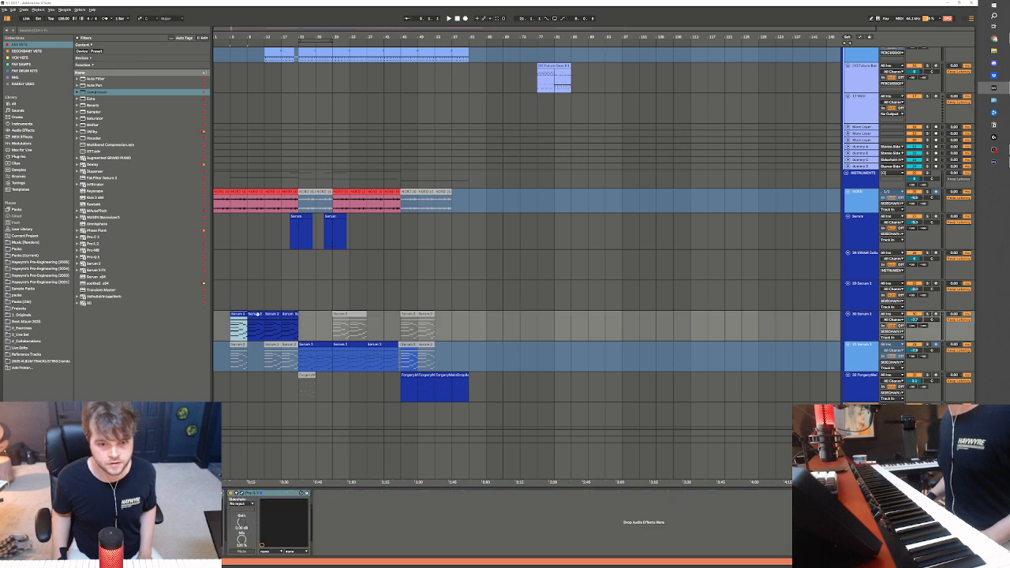
pyautogui.hotkey('ctrl', 'v')
pyautogui.scroll(1, 476, 312)
pyautogui.click(471, 327)
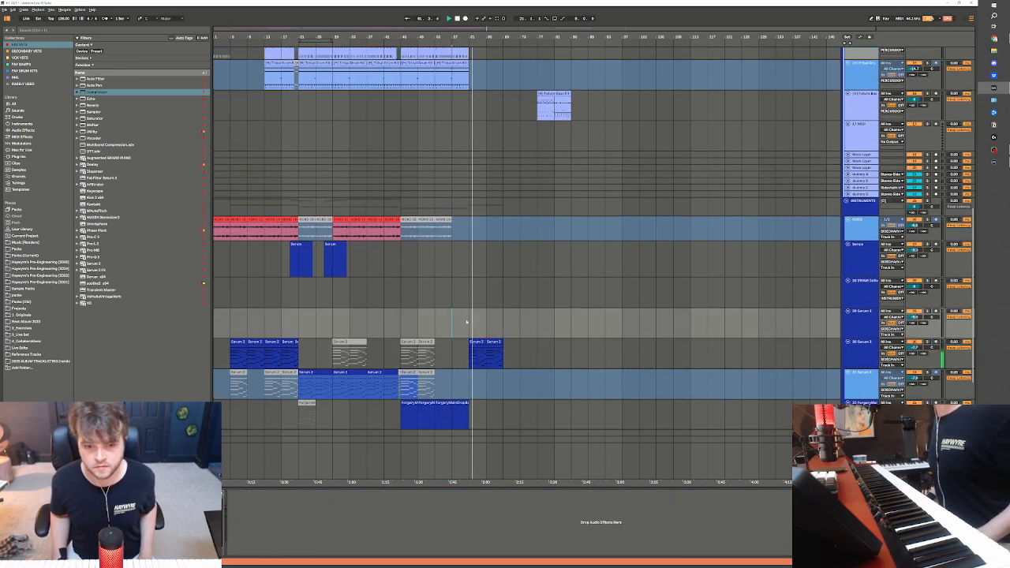
# Loop bars 61 to 69 around the copied Serum 2 clips and play the lead-in from about bar 57
pyautogui.scroll(2, 490, 339)
pyautogui.moveTo(468, 363); pyautogui.dragTo(502, 395)
pyautogui.hotkey('ctrl', 'l')
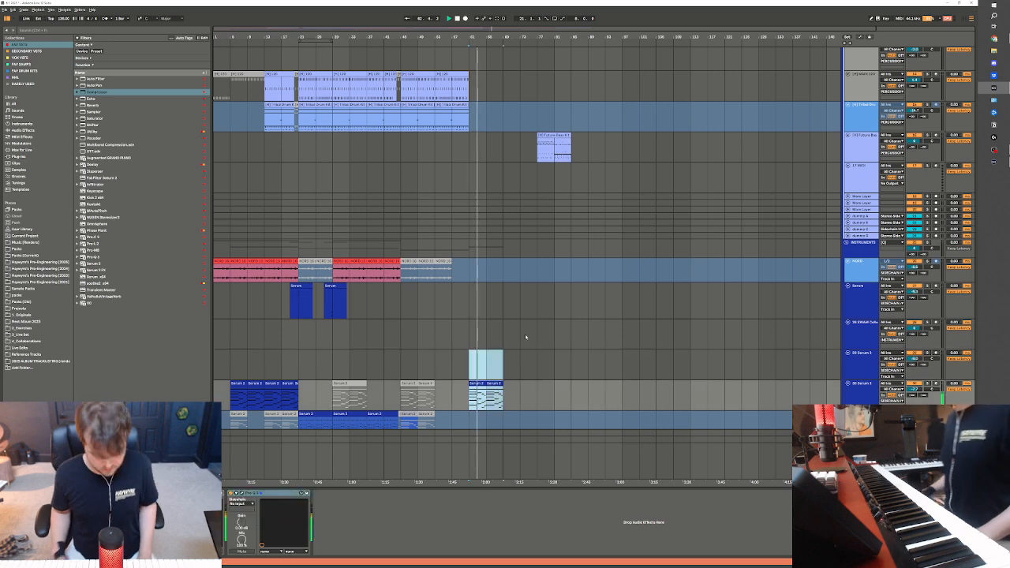
pyautogui.press('space')
pyautogui.click(451, 366)
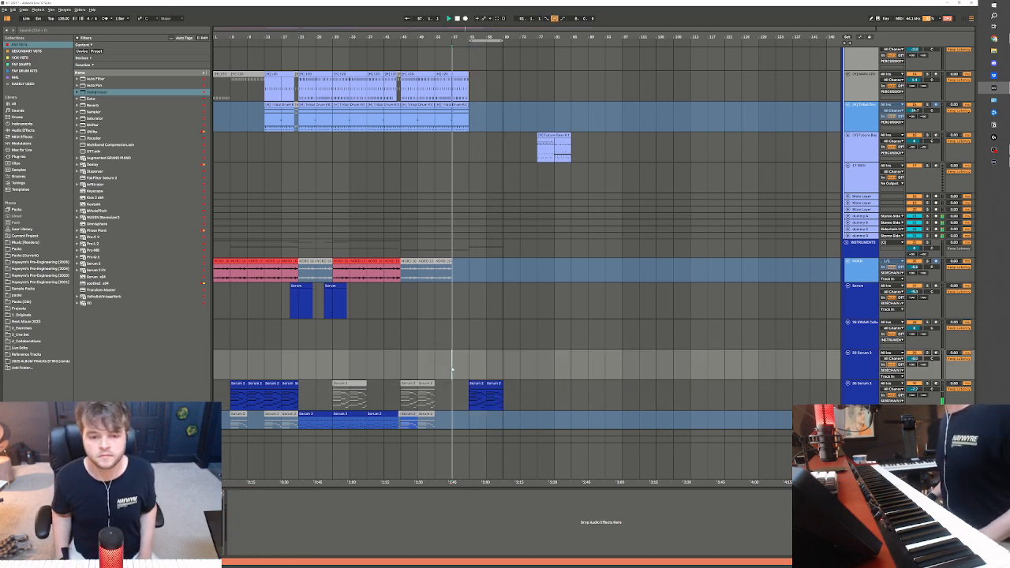
pyautogui.press('space')
pyautogui.scroll(4, 537, 166)
pyautogui.scroll(2, 522, 157)
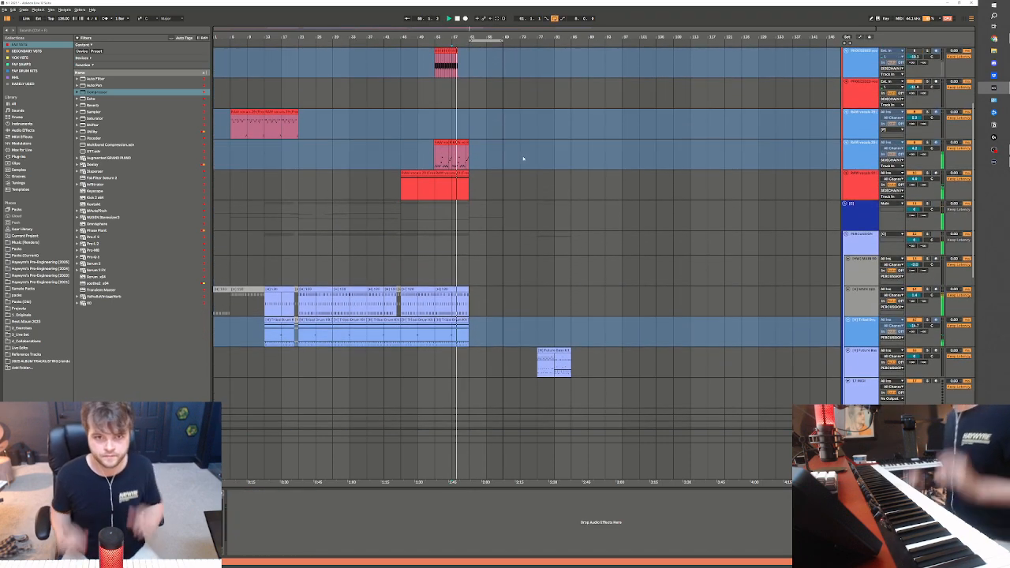
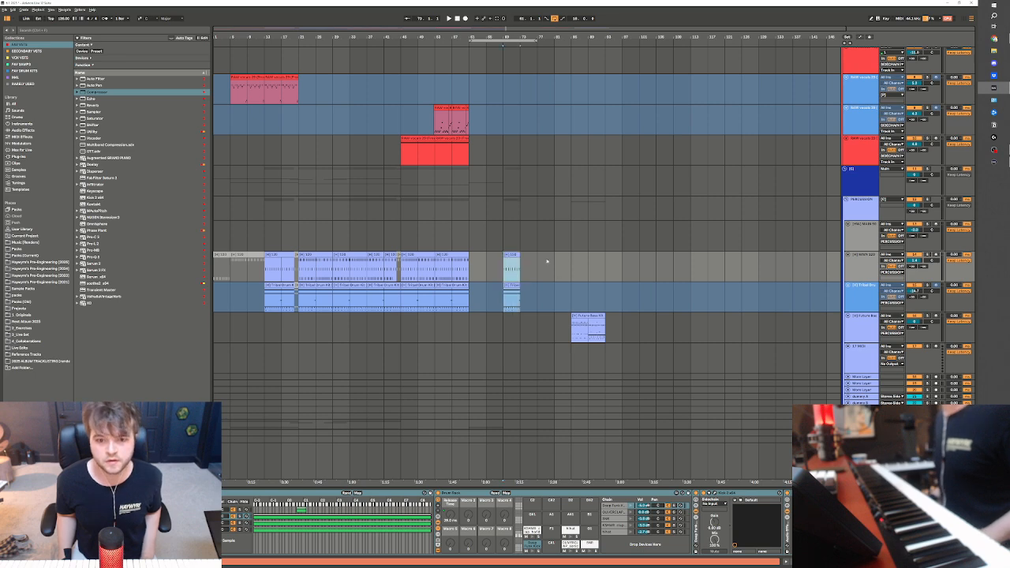
# Try muting the drum clips above the Tribal Drum clips from bars 69 to 77 and play the section
pyautogui.click(505, 284)
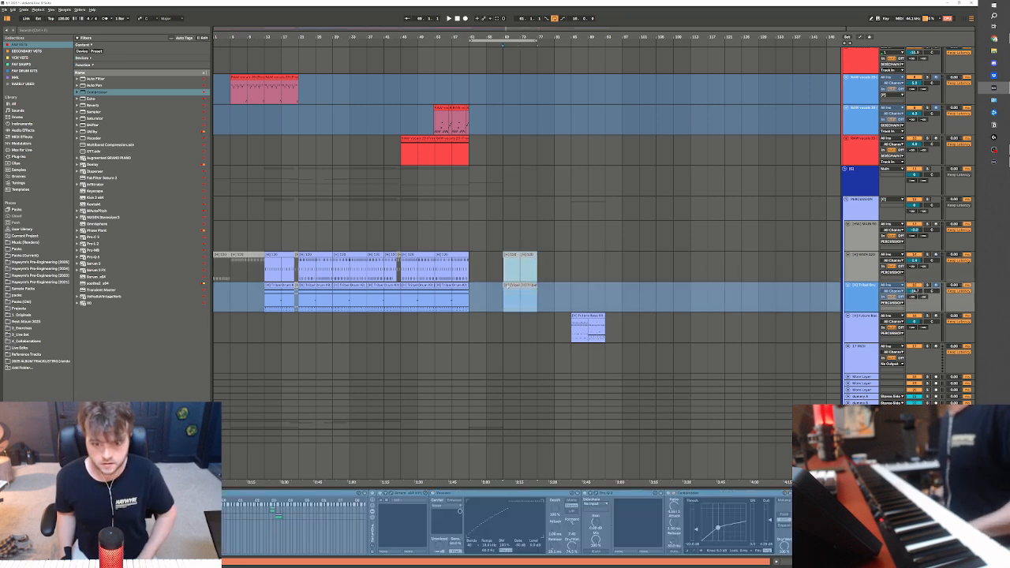
pyautogui.moveTo(505, 294); pyautogui.dragTo(535, 302)
pyautogui.press('0')
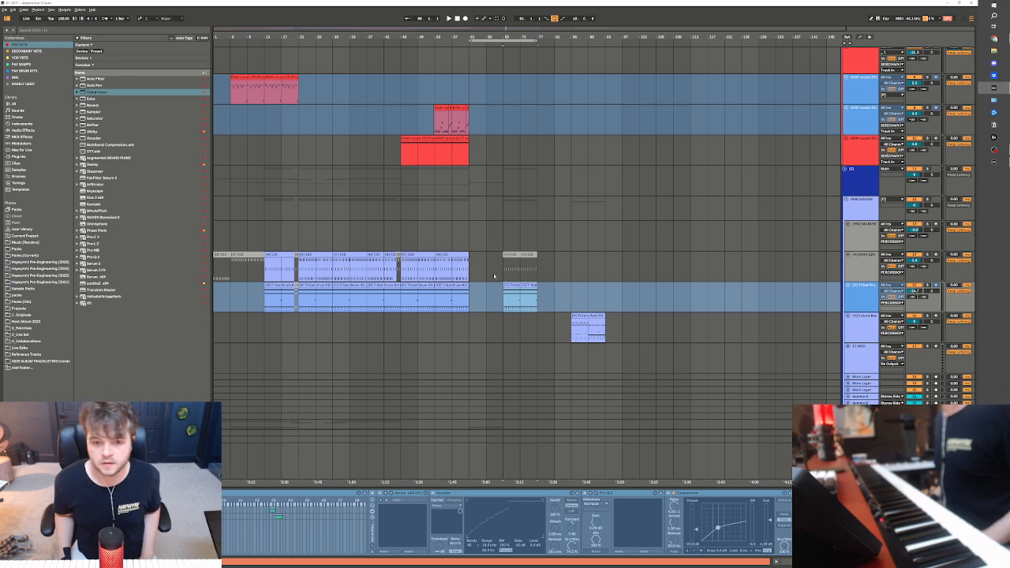
pyautogui.click(494, 275)
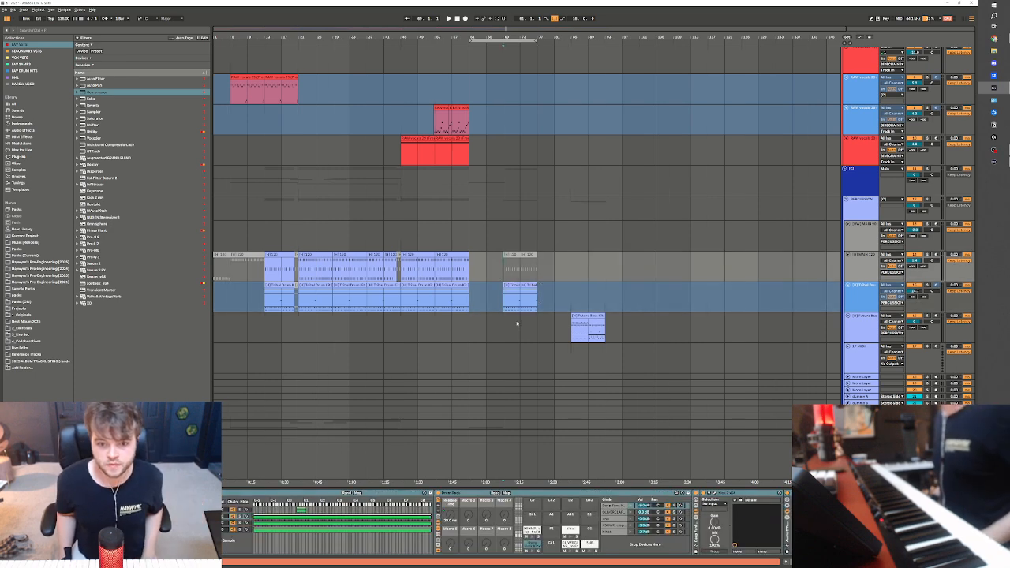
pyautogui.click(517, 286)
pyautogui.press('space')
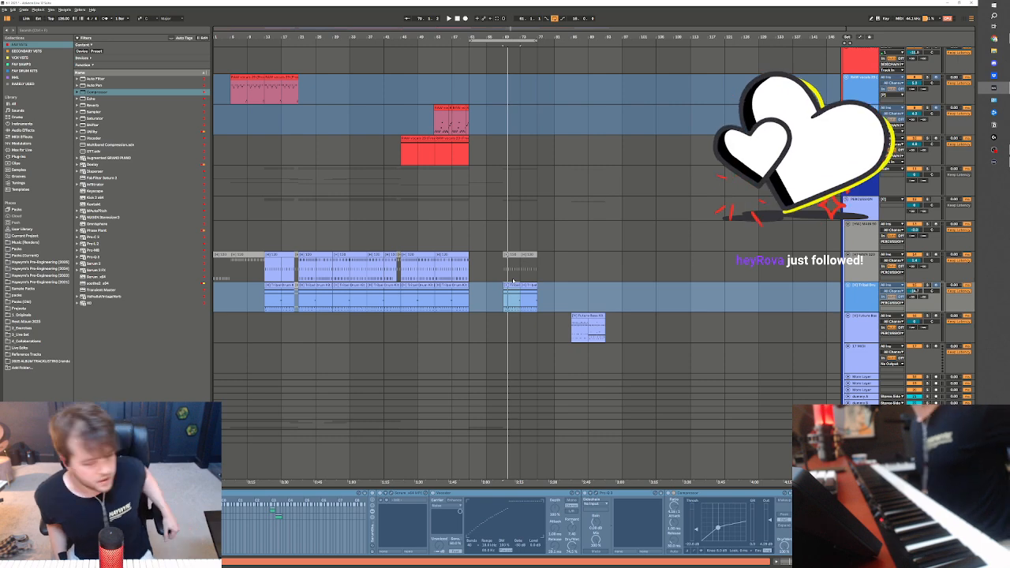
# Play the passage from bar 61 leading into the drum clips at bar 69
pyautogui.click(452, 235)
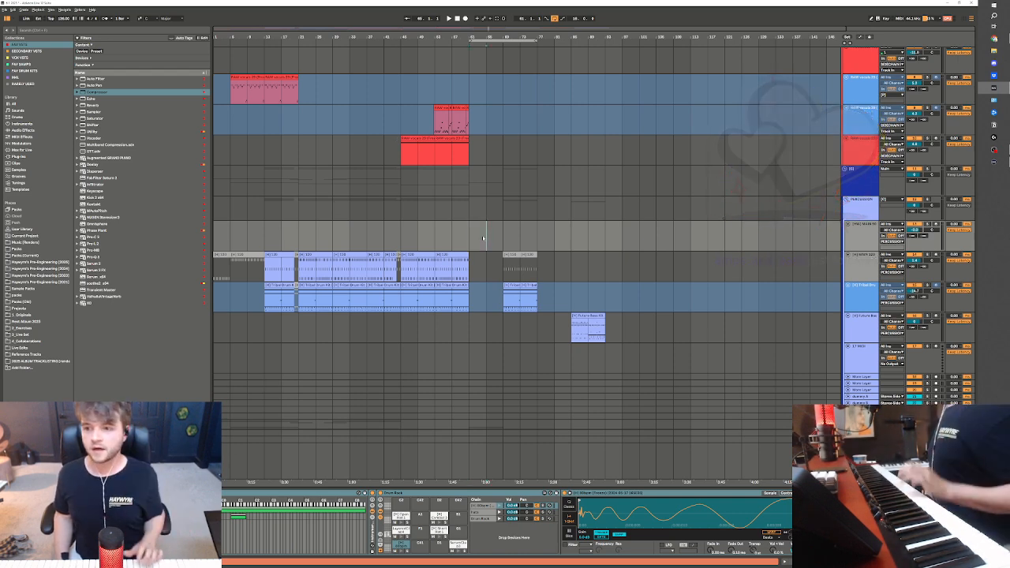
pyautogui.click(453, 241)
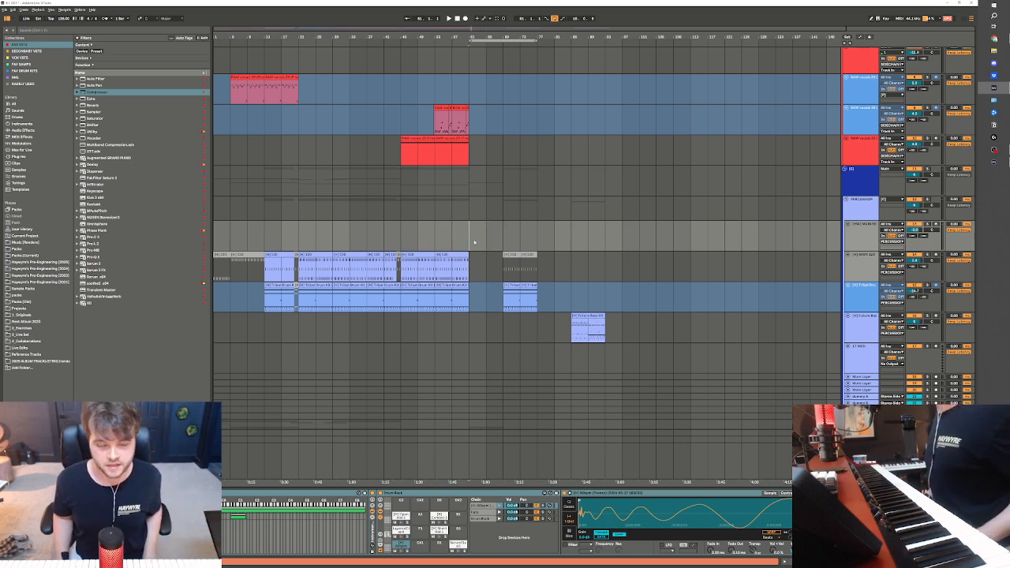
pyautogui.scroll(-6, 474, 242)
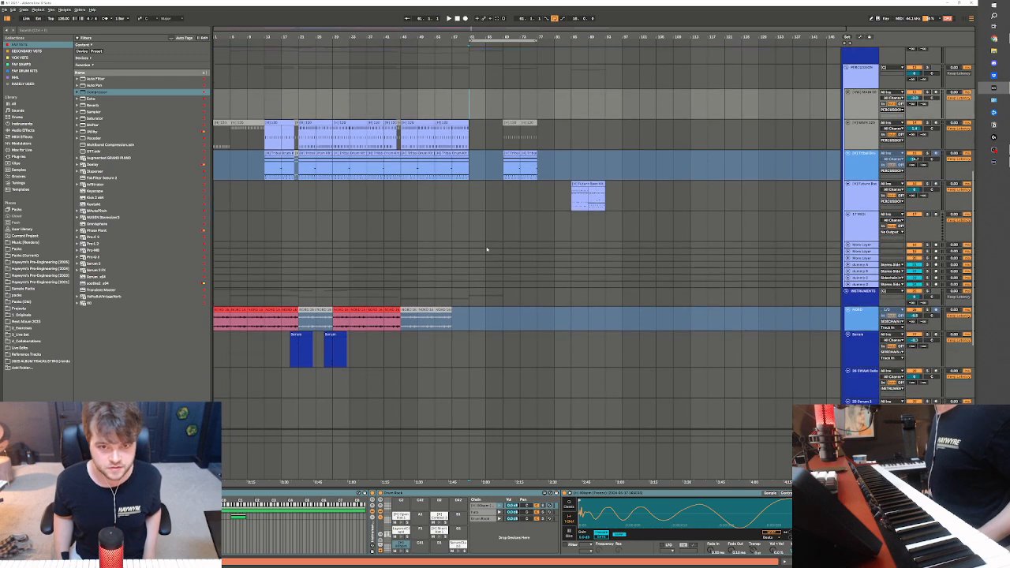
pyautogui.click(502, 123)
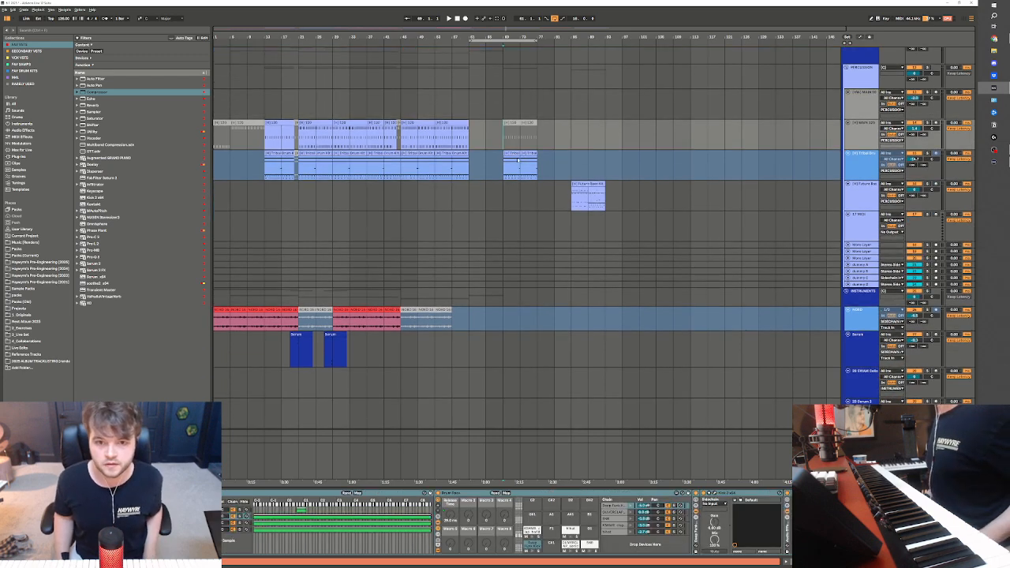
pyautogui.press('space')
pyautogui.scroll(1, 524, 178)
pyautogui.press('space')
pyautogui.click(470, 195)
pyautogui.press('space')
pyautogui.scroll(1, 449, 217)
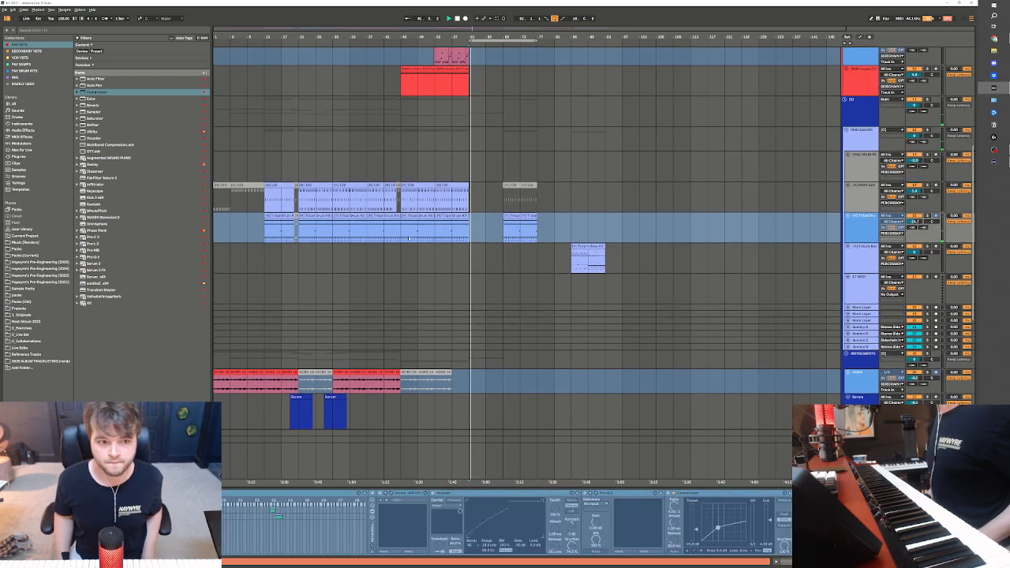
# Reactivate the drum clips above the Tribal Drum clips at bars 69 to 77 and consolidate them into one clip
pyautogui.click(428, 233)
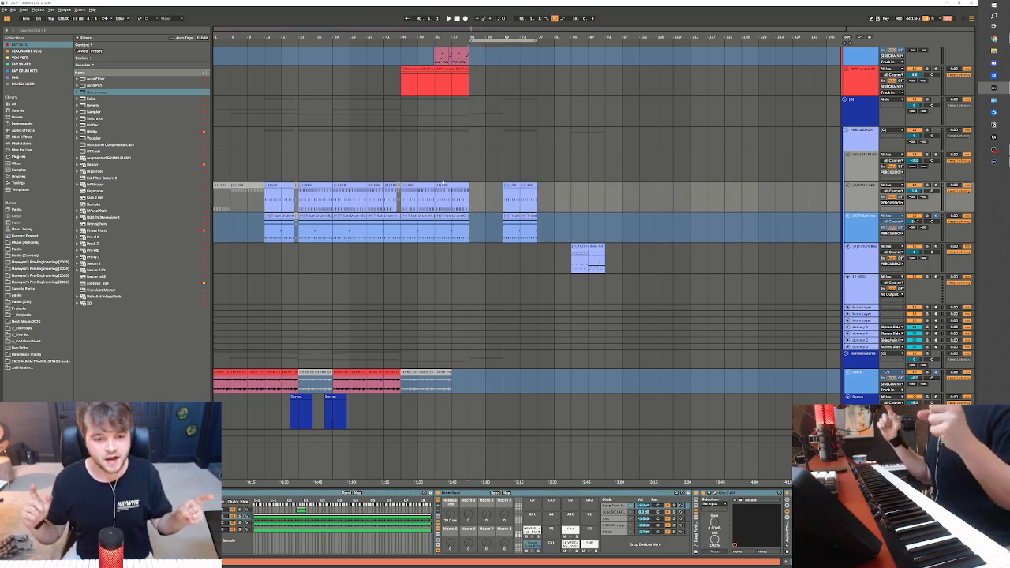
pyautogui.scroll(1, 441, 182)
pyautogui.scroll(1, 485, 183)
pyautogui.click(529, 213)
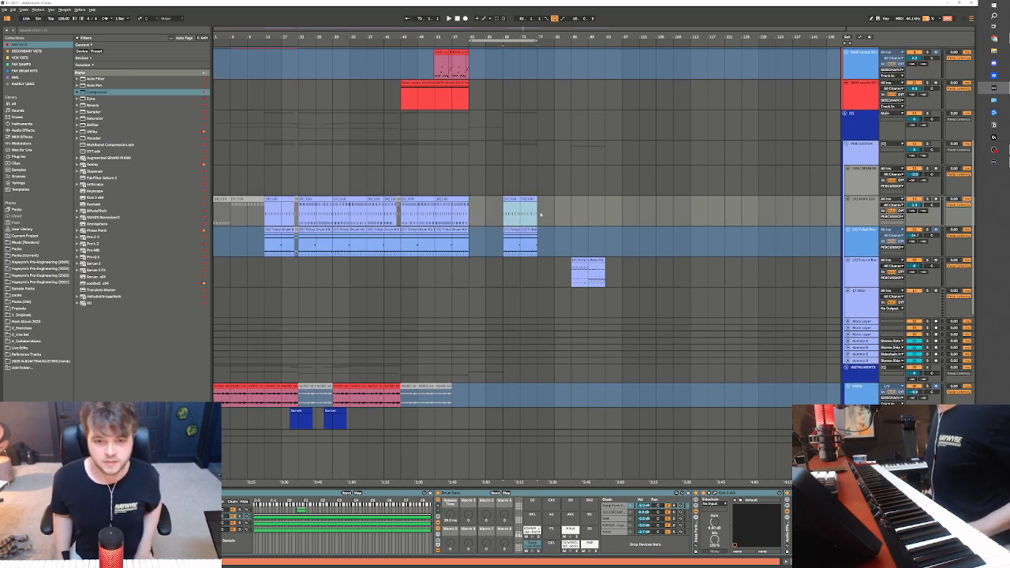
pyautogui.click(466, 183)
pyautogui.scroll(5, 467, 183)
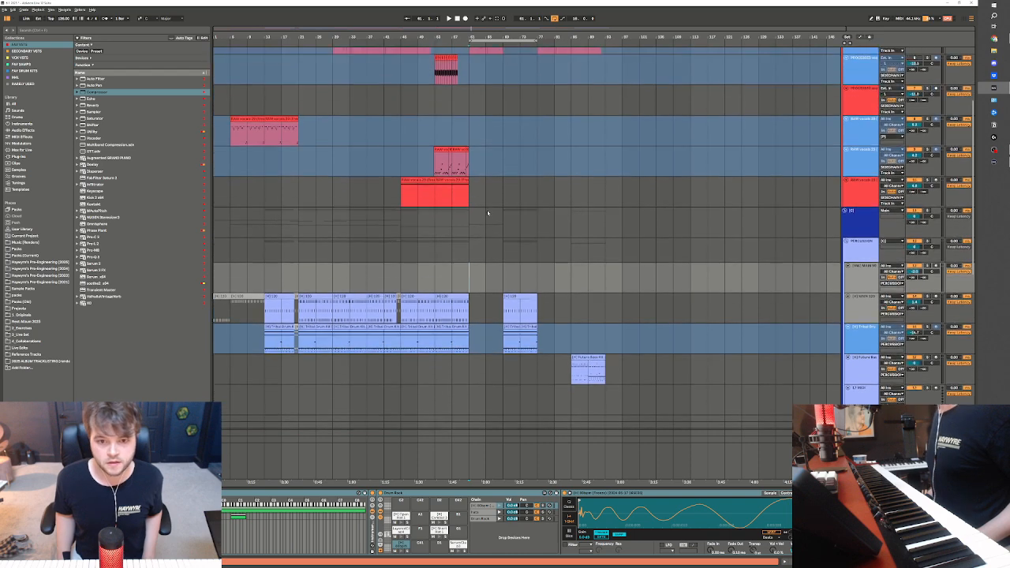
# Review the vocal and drum tracks around bars 61 to 69 for what to extend
pyautogui.scroll(1, 487, 210)
pyautogui.click(487, 210)
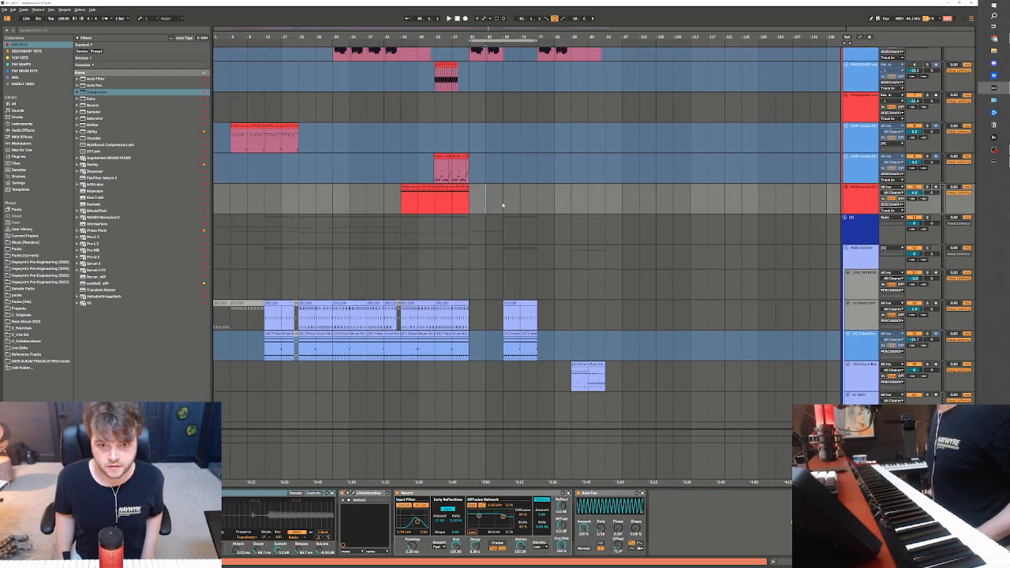
pyautogui.click(503, 205)
pyautogui.scroll(3, 503, 205)
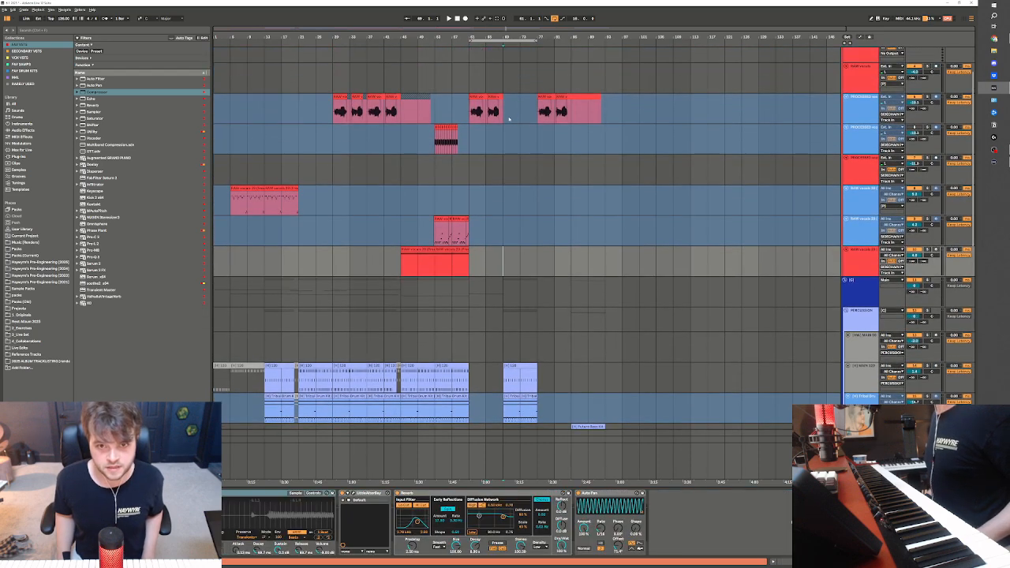
pyautogui.click(514, 121)
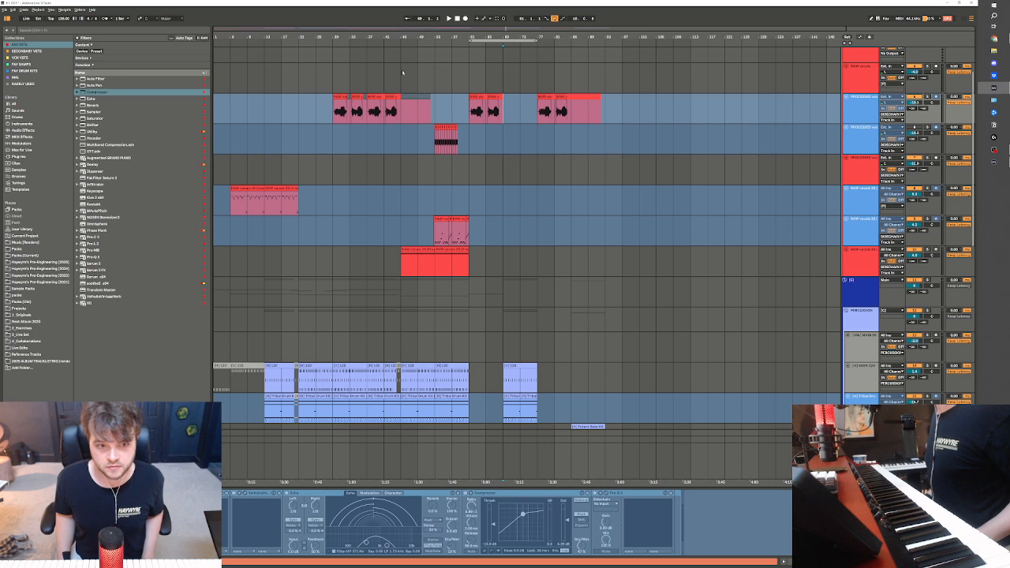
pyautogui.scroll(-2, 298, 177)
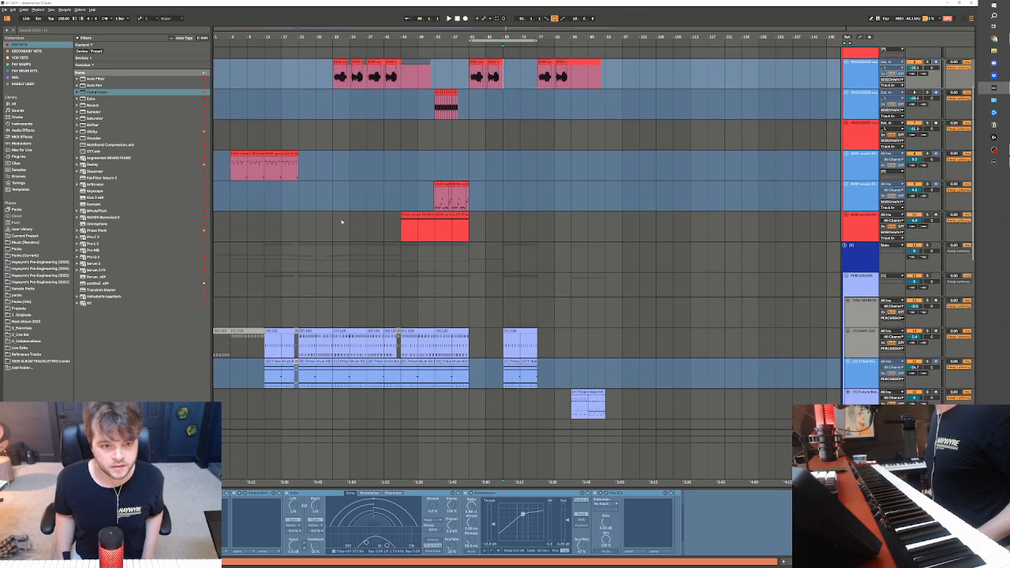
pyautogui.scroll(1, 476, 300)
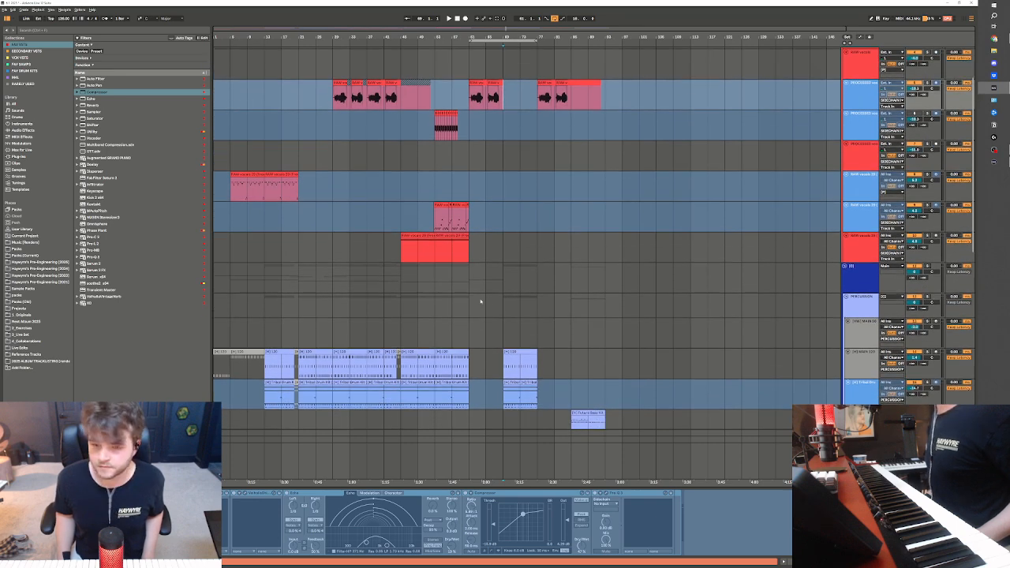
pyautogui.scroll(2, 524, 157)
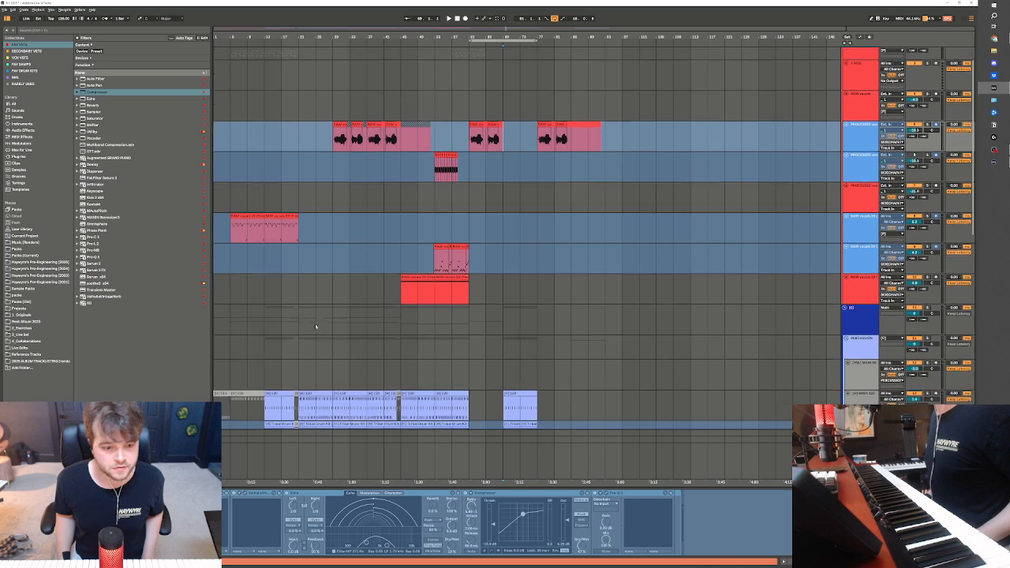
pyautogui.scroll(-1, 315, 326)
pyautogui.scroll(2, 297, 377)
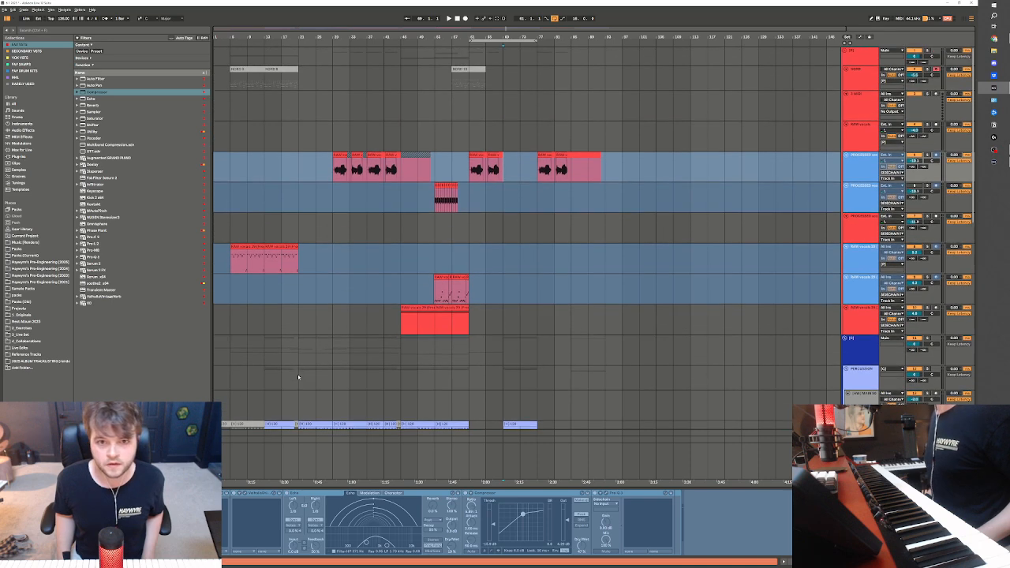
# Duplicate the processed vocal clips of bars 61 to 69 so they repeat from bar 69
pyautogui.click(501, 177)
pyautogui.scroll(-4, 535, 343)
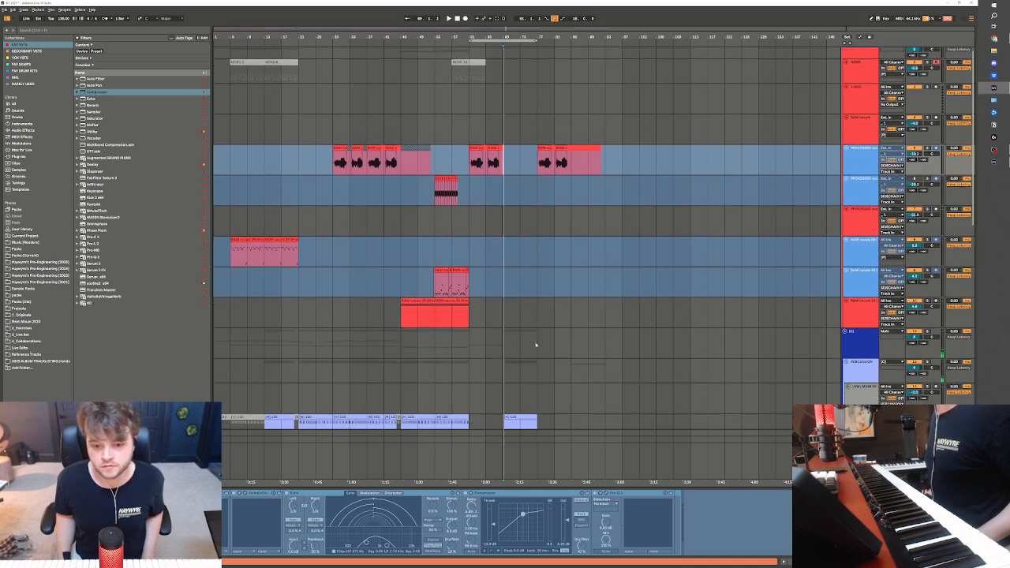
pyautogui.moveTo(467, 76); pyautogui.dragTo(504, 78)
pyautogui.hotkey('ctrl', 'd')
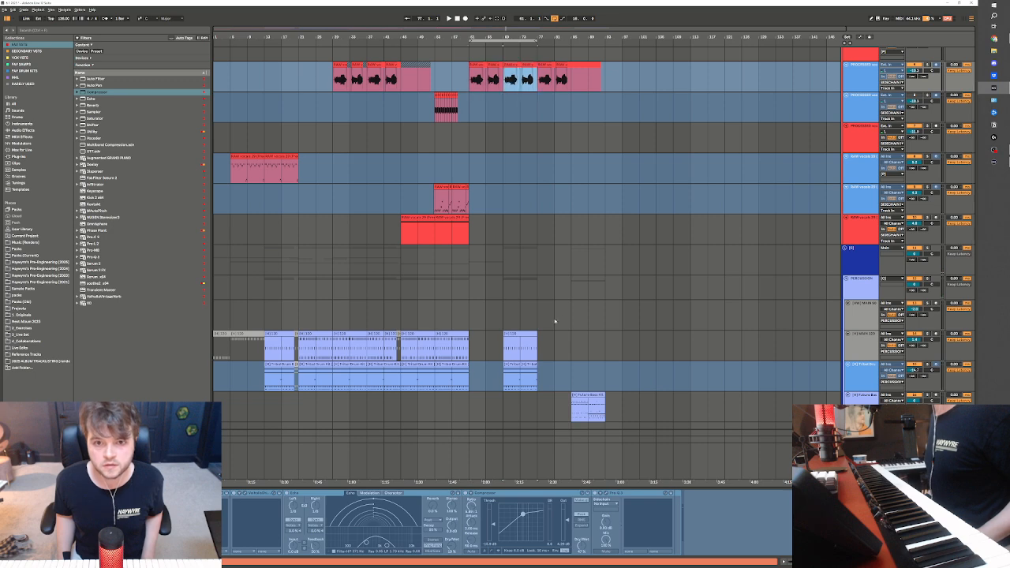
pyautogui.scroll(2, 512, 318)
pyautogui.scroll(-4, 359, 304)
# Play from bar 69 and duplicate the upper Serum 2 part's clips twice so they continue to bar 85
pyautogui.press('space')
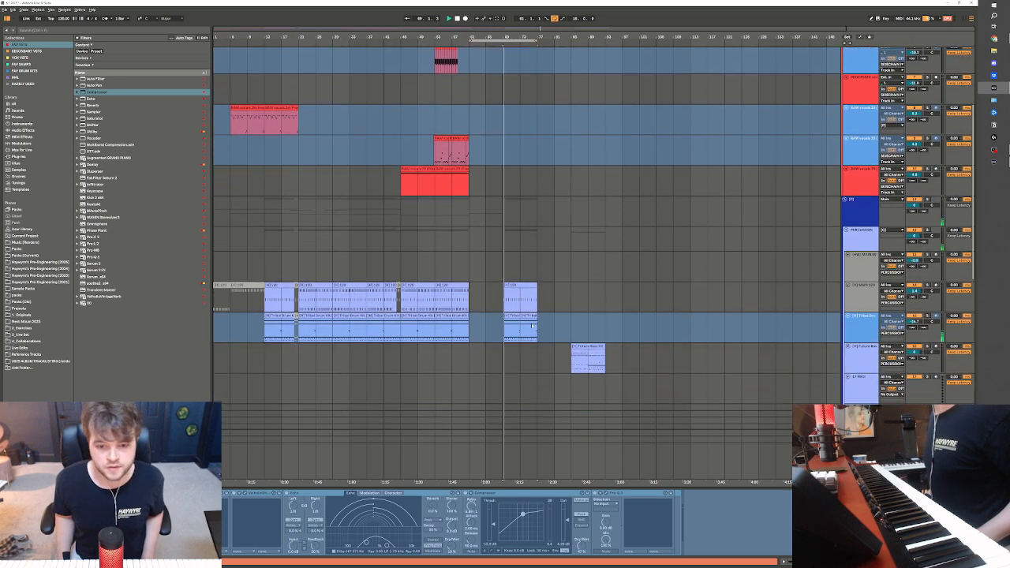
pyautogui.scroll(-3, 518, 363)
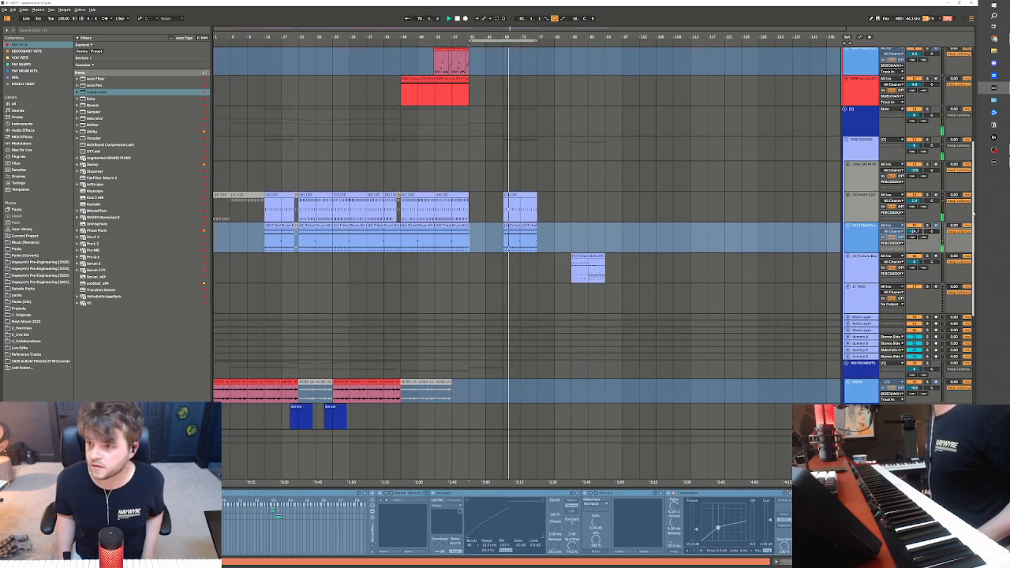
pyautogui.scroll(-12, 413, 257)
pyautogui.click(486, 245)
pyautogui.hotkey('ctrl', 'd')
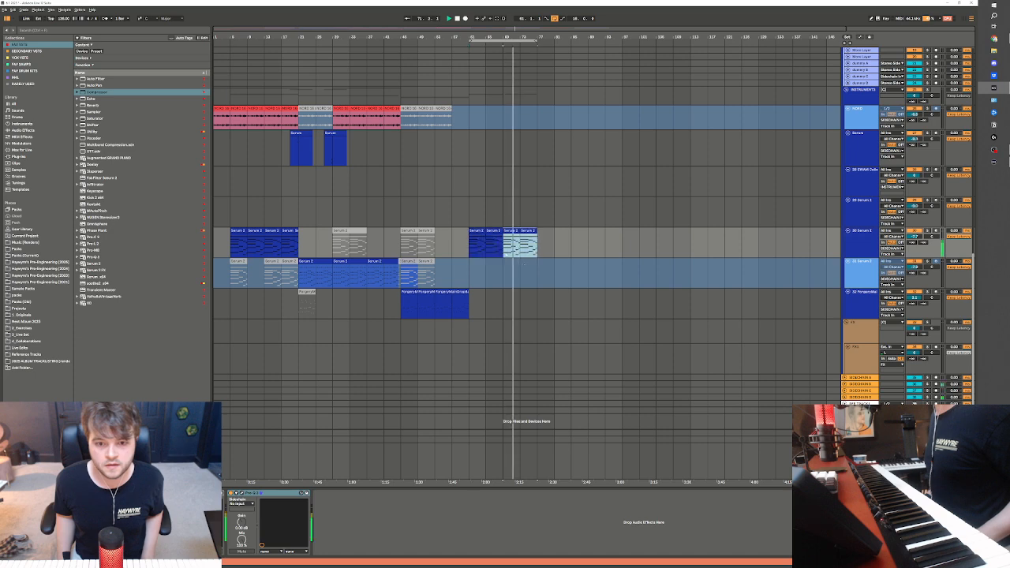
pyautogui.scroll(1, 501, 286)
pyautogui.scroll(1, 501, 284)
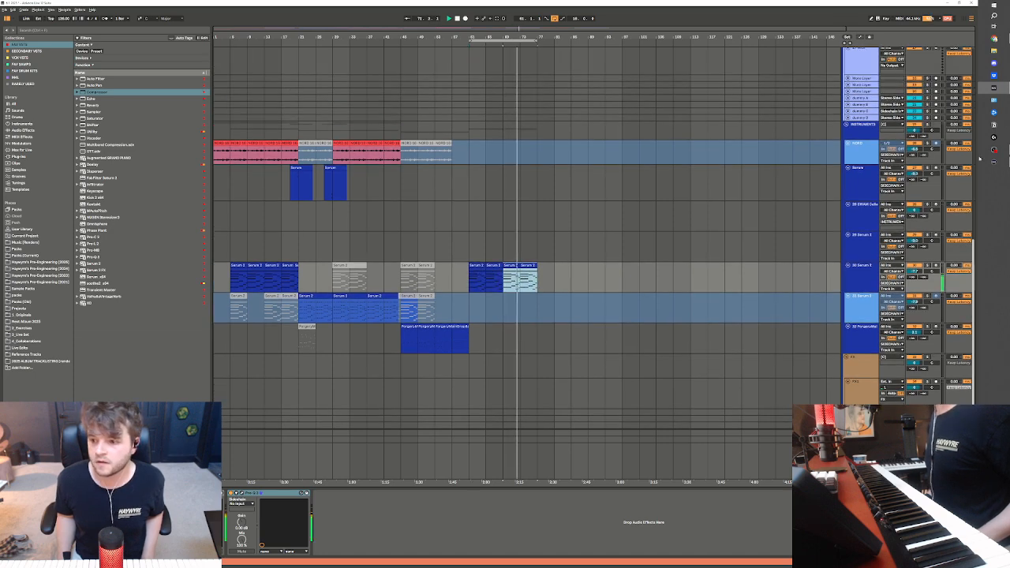
pyautogui.scroll(10, 501, 283)
pyautogui.scroll(-12, 501, 283)
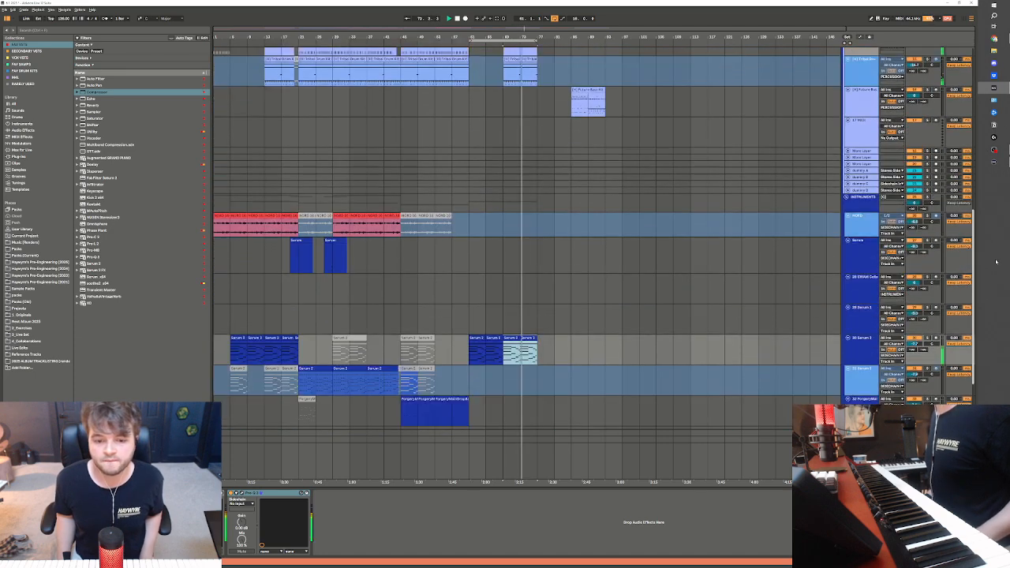
pyautogui.scroll(8, 548, 163)
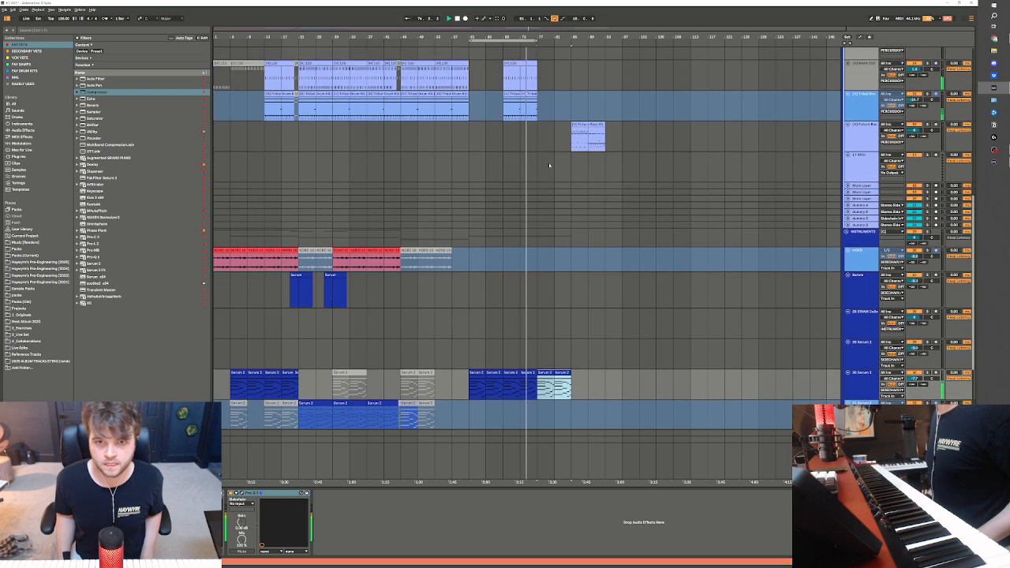
# Duplicate both drum tracks' clips of bars 69 to 77 so they repeat from bar 77
pyautogui.click(530, 187)
pyautogui.hotkey('ctrl', 'd')
pyautogui.scroll(16, 604, 222)
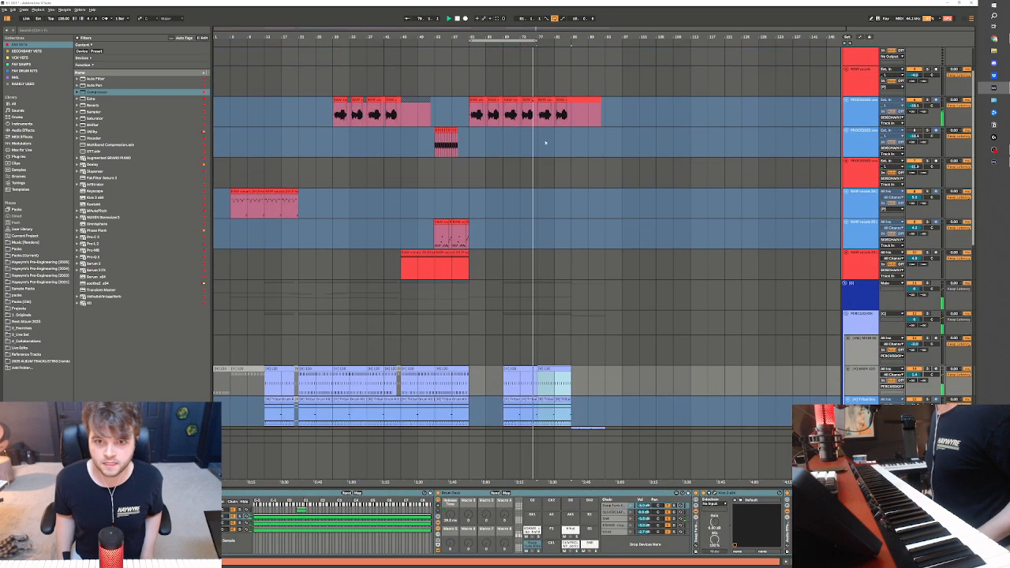
# Delete the processed vocal clips after bar 77 and switch off the arrangement loop
pyautogui.click(546, 143)
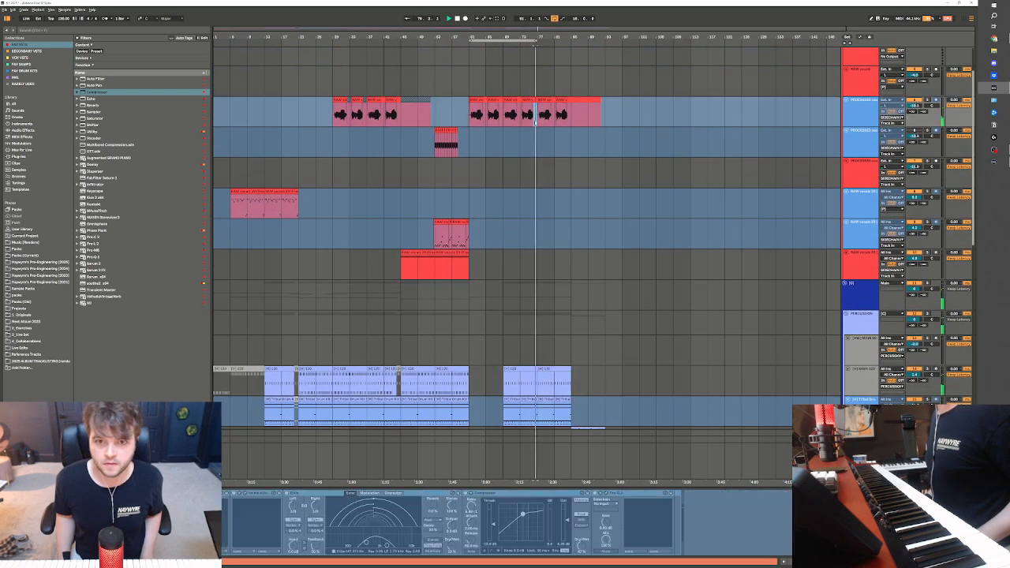
pyautogui.moveTo(538, 111); pyautogui.dragTo(627, 117)
pyautogui.press('Delete')
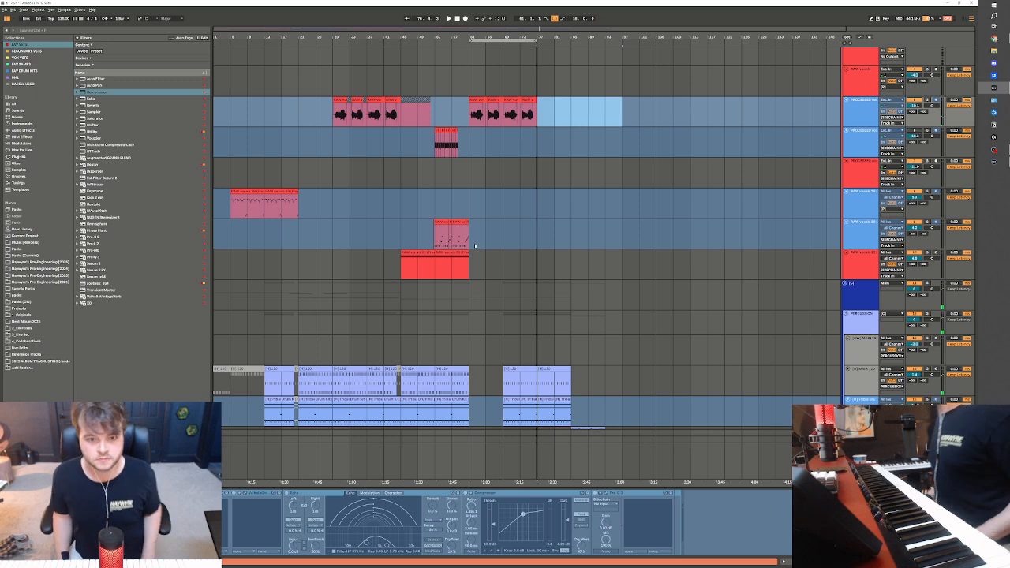
pyautogui.click(523, 118)
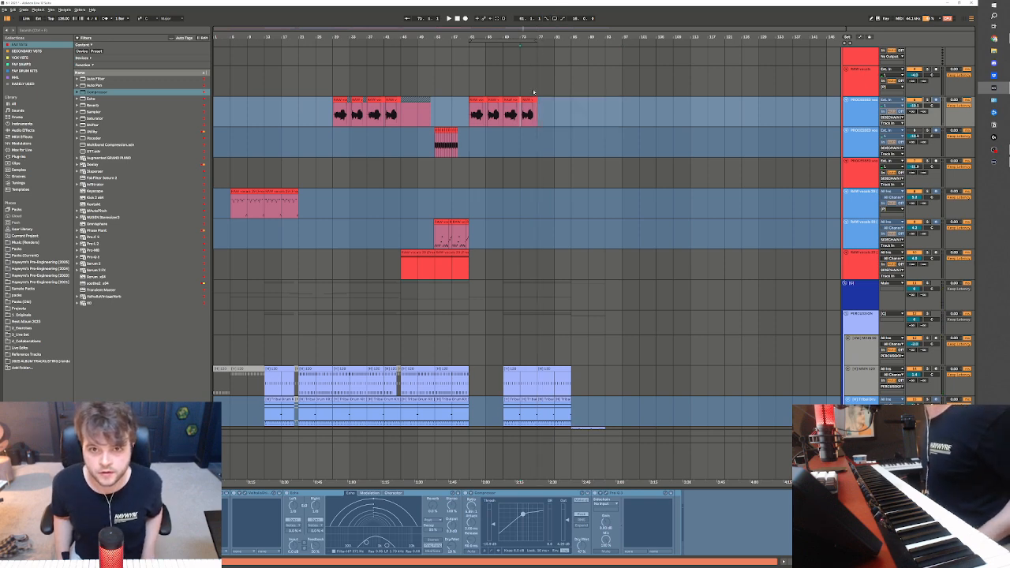
# Deactivate the drum clip above the Tribal Drum clips from bars 69 to 77
pyautogui.scroll(-5, 503, 353)
pyautogui.click(535, 261)
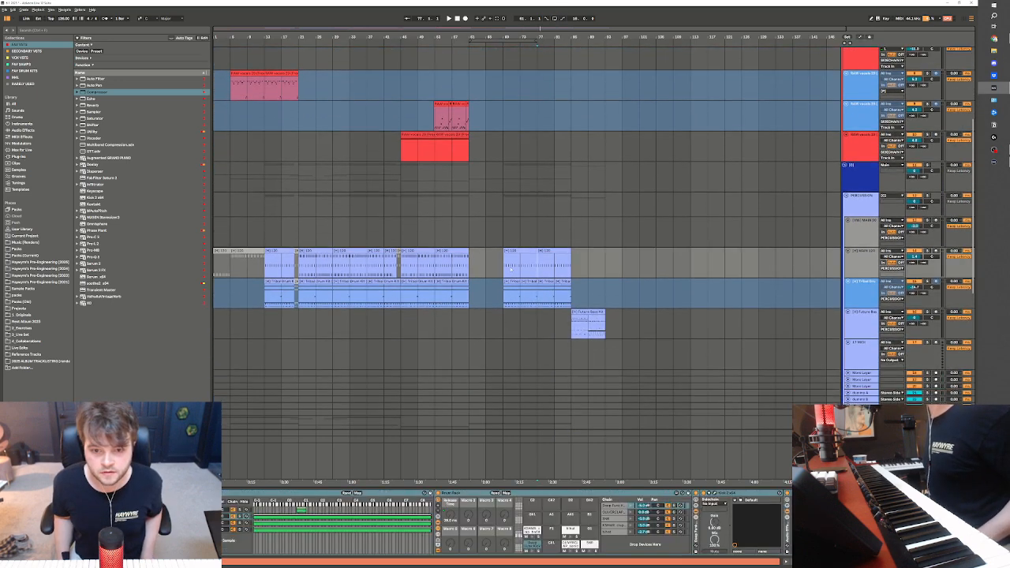
pyautogui.moveTo(505, 265); pyautogui.dragTo(536, 265)
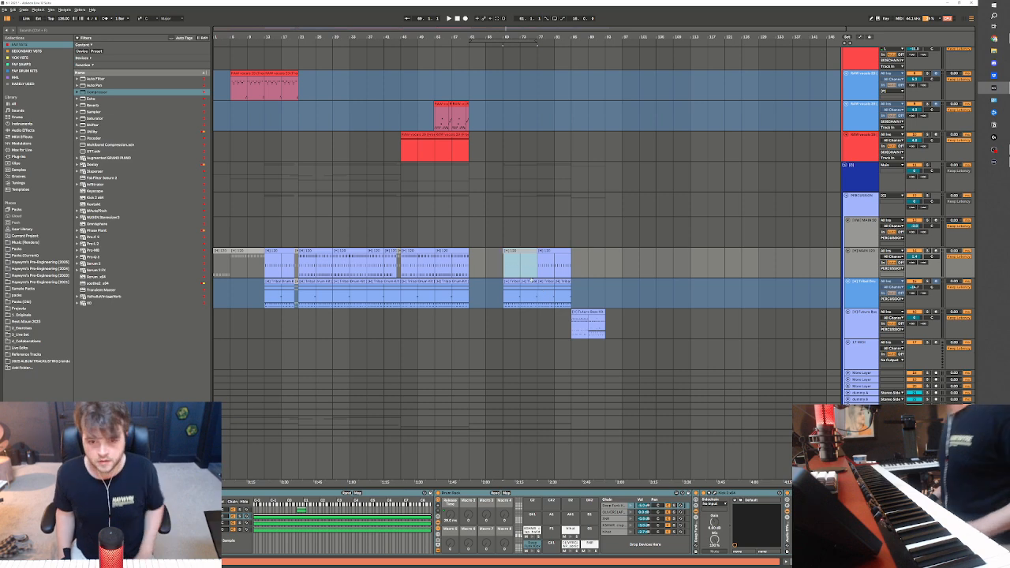
# Insert eight bars of time at bar 77 and fill the gap with copies of both drum tracks' clips
pyautogui.click(545, 297)
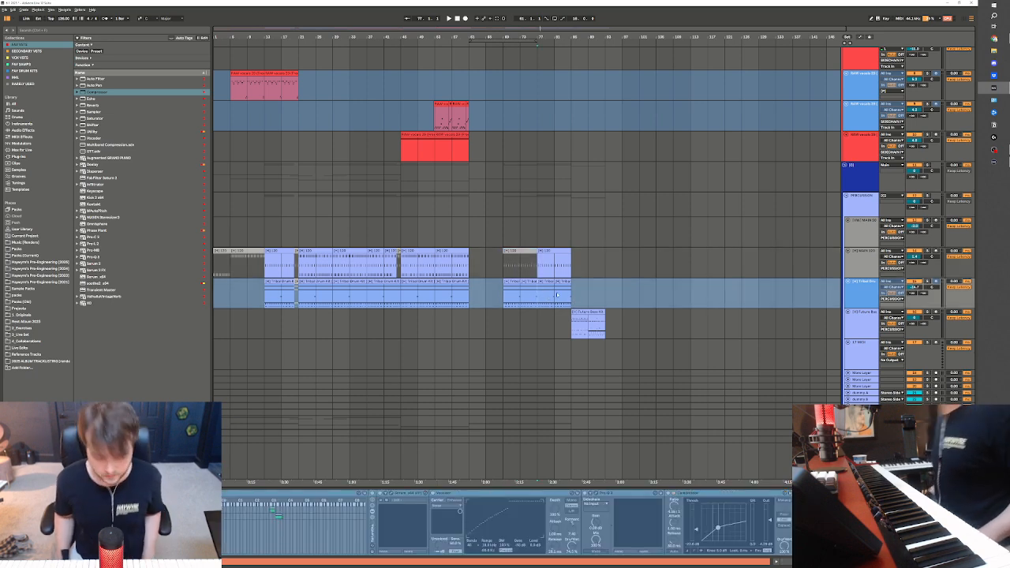
pyautogui.hotkey('ctrl', 'i')
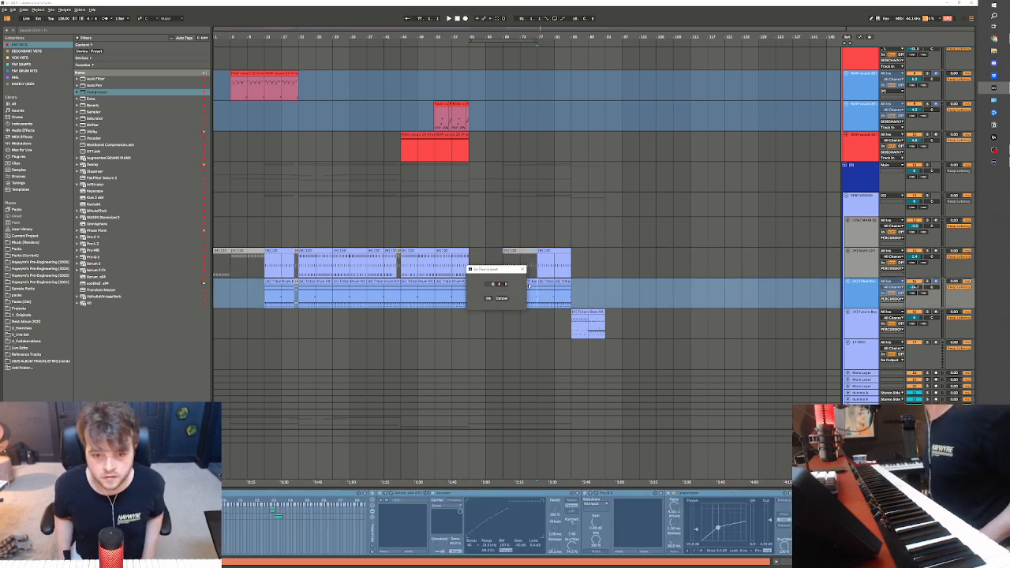
pyautogui.click(489, 300)
pyautogui.click(548, 268)
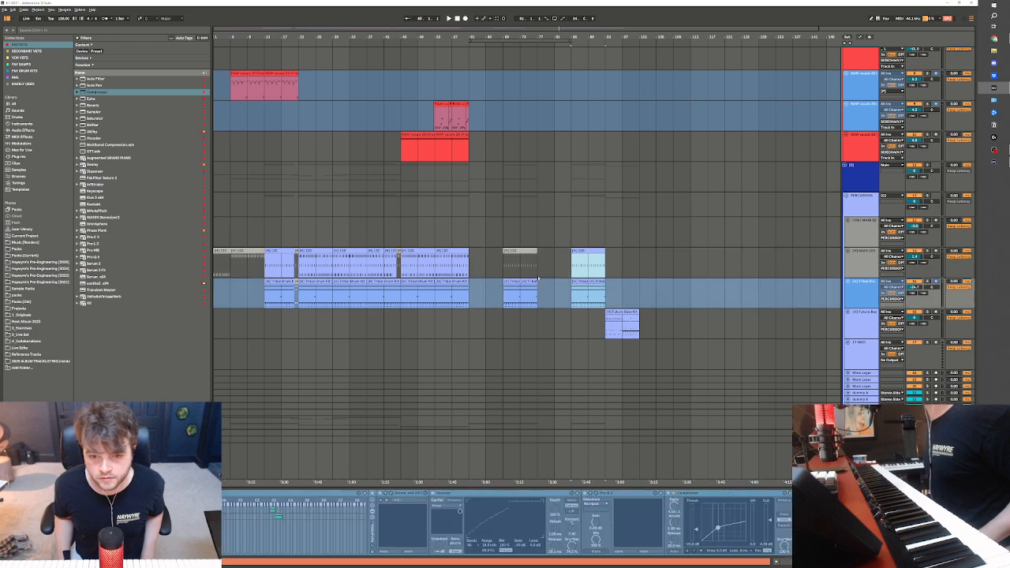
# Duplicate the upper Serum 2 part's clips of bars 69 to 77 so they fill bars 77 to 85
pyautogui.scroll(-10, 521, 300)
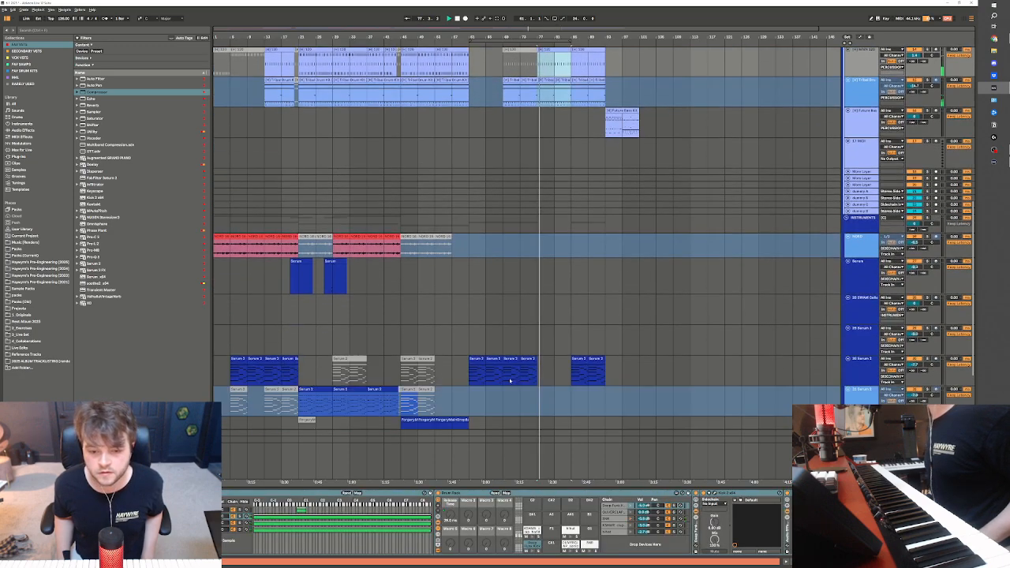
pyautogui.moveTo(498, 323); pyautogui.dragTo(538, 323)
pyautogui.hotkey('ctrl', 'd')
# Select bars 77 to 85 on the empty MIDI track and browse HW Melodic Samples in the Pre-Engineering folder
pyautogui.scroll(2, 538, 323)
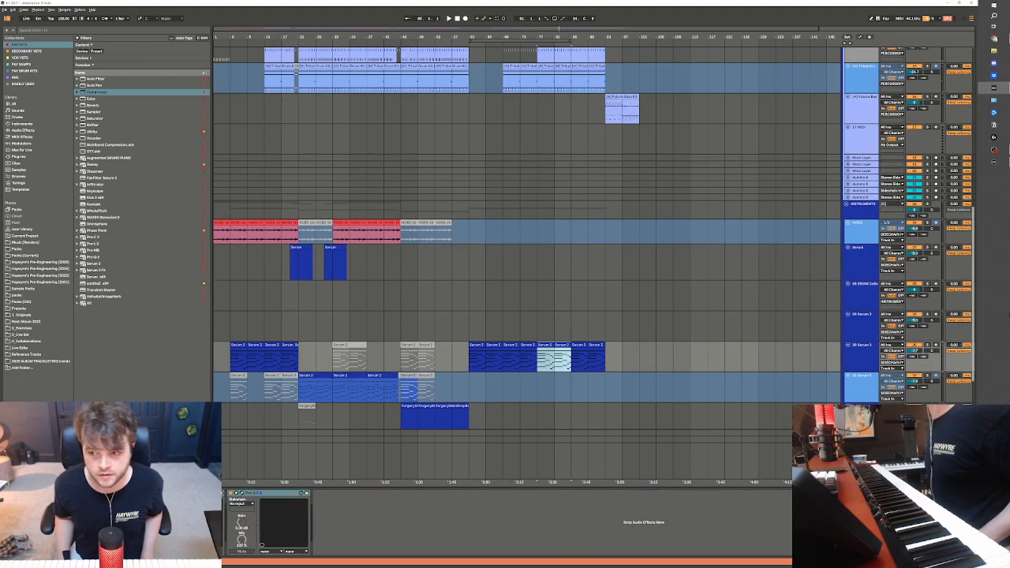
pyautogui.scroll(15, 974, 301)
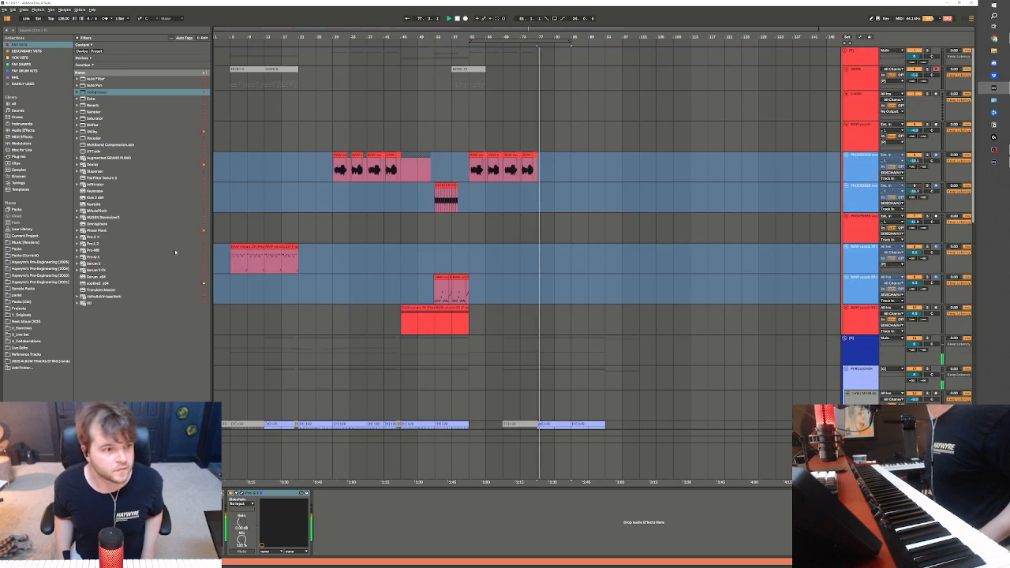
pyautogui.click(40, 269)
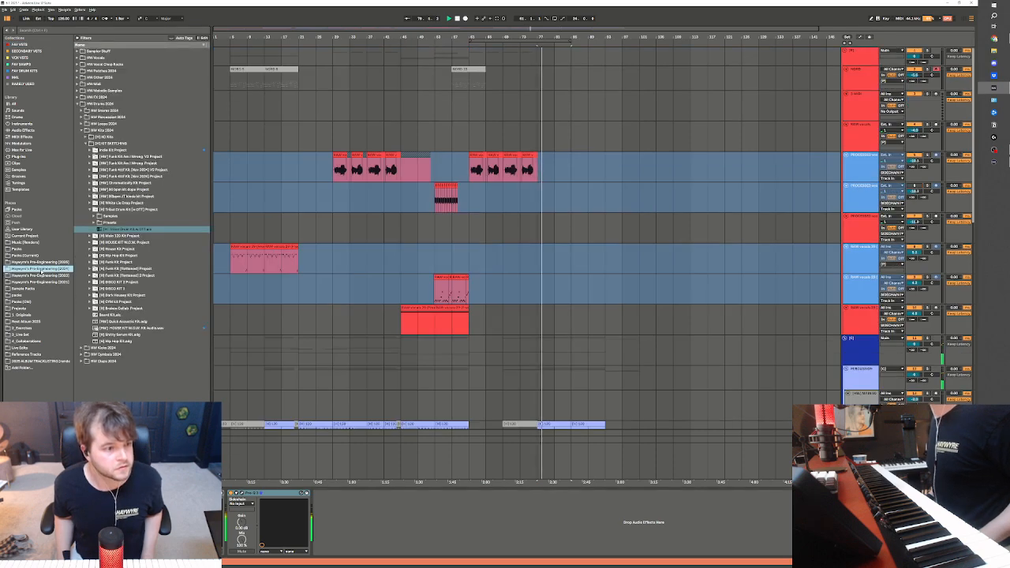
pyautogui.click(77, 103)
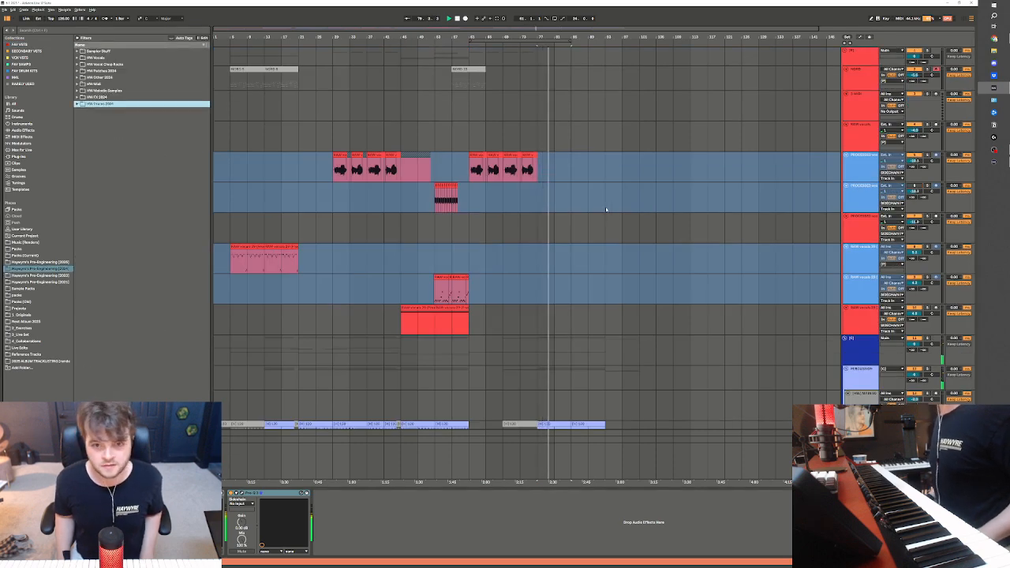
pyautogui.click(555, 105)
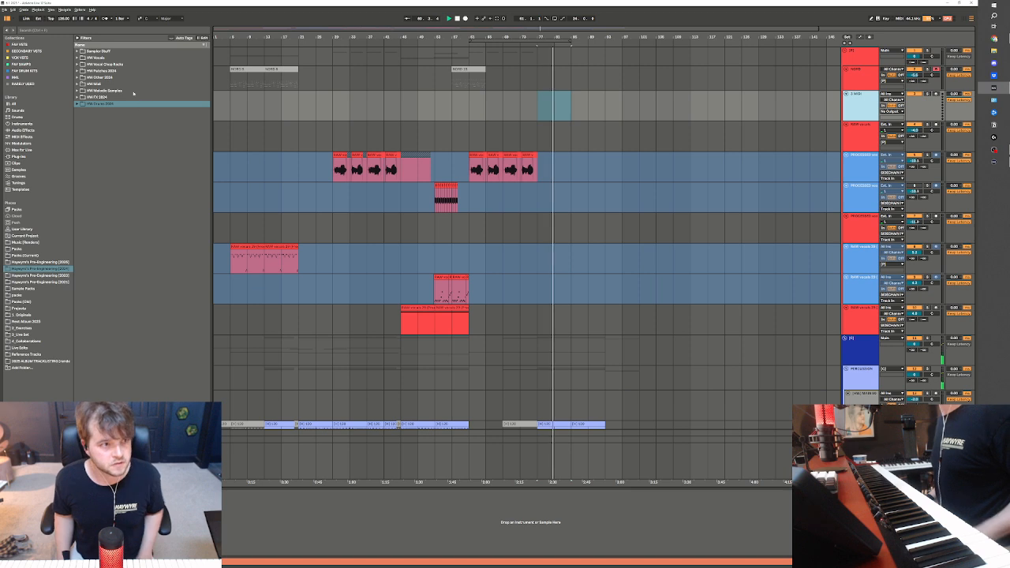
pyautogui.click(102, 92)
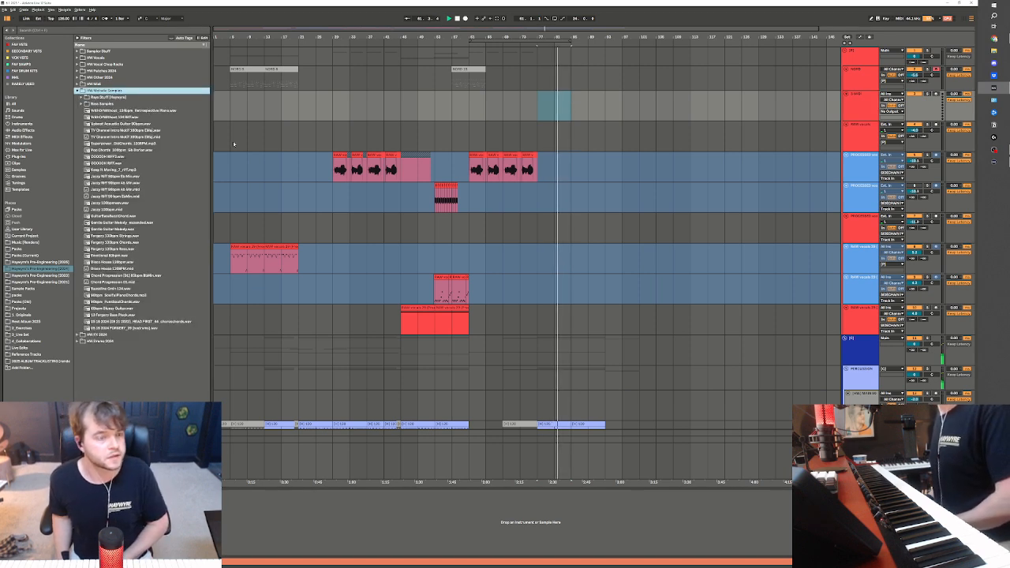
pyautogui.press('Left')
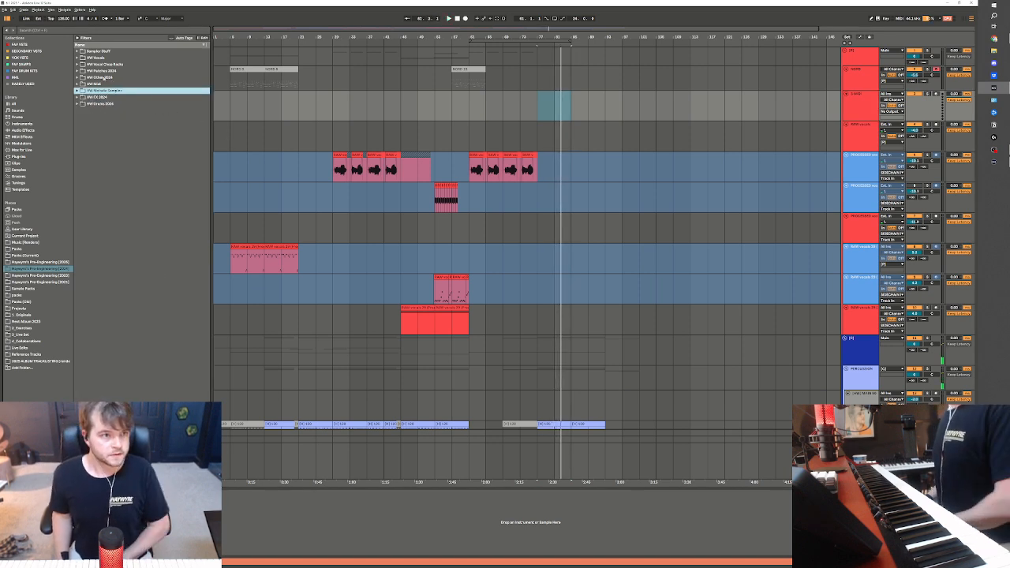
# Load the Sylenth lead patch from HW Patches 2024's lead folder onto the empty MIDI track and lower its volume
pyautogui.click(108, 72)
pyautogui.click(103, 90)
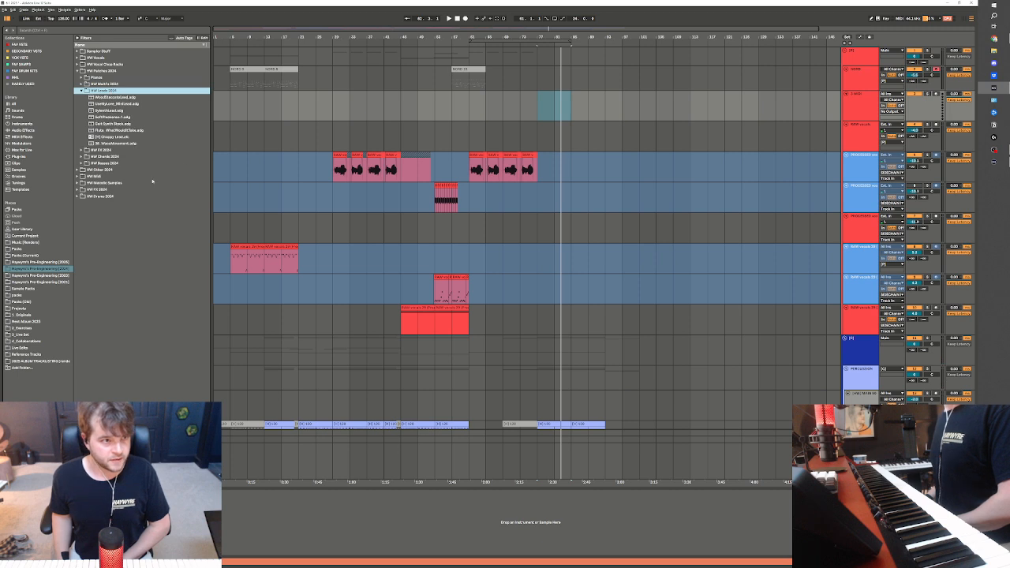
pyautogui.click(114, 110)
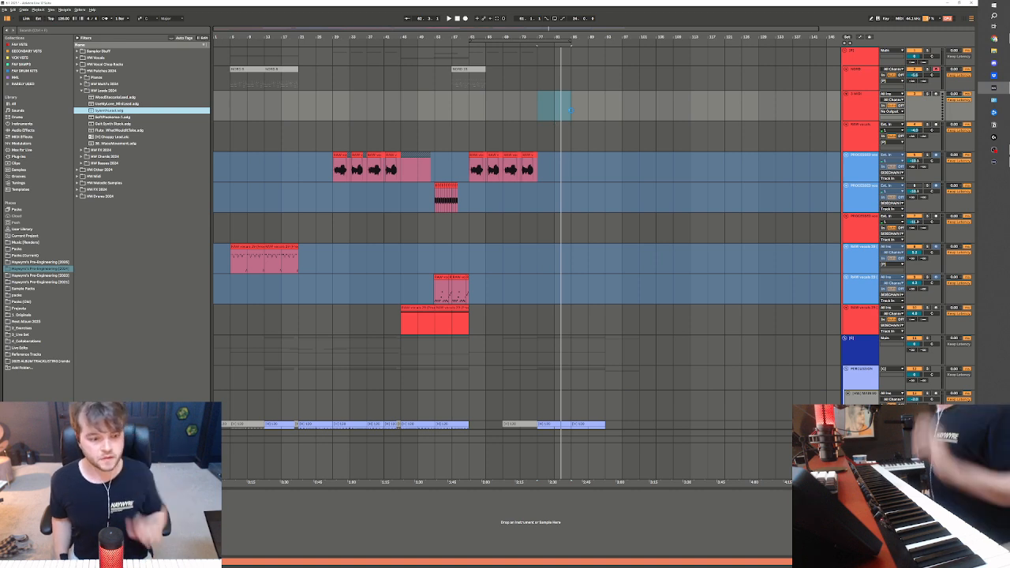
pyautogui.moveTo(568, 110); pyautogui.dragTo(570, 109)
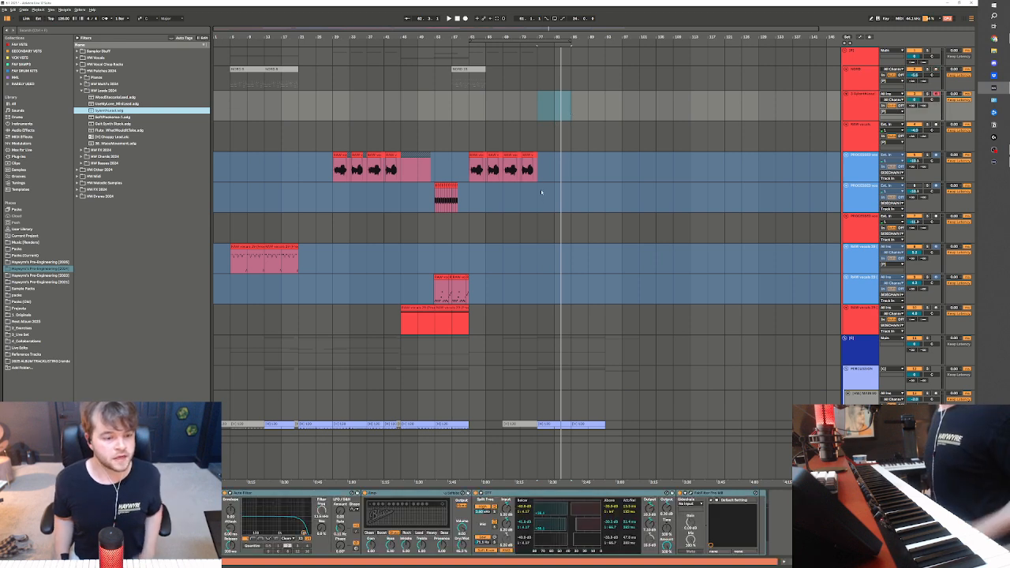
pyautogui.moveTo(915, 101); pyautogui.dragTo(916, 118)
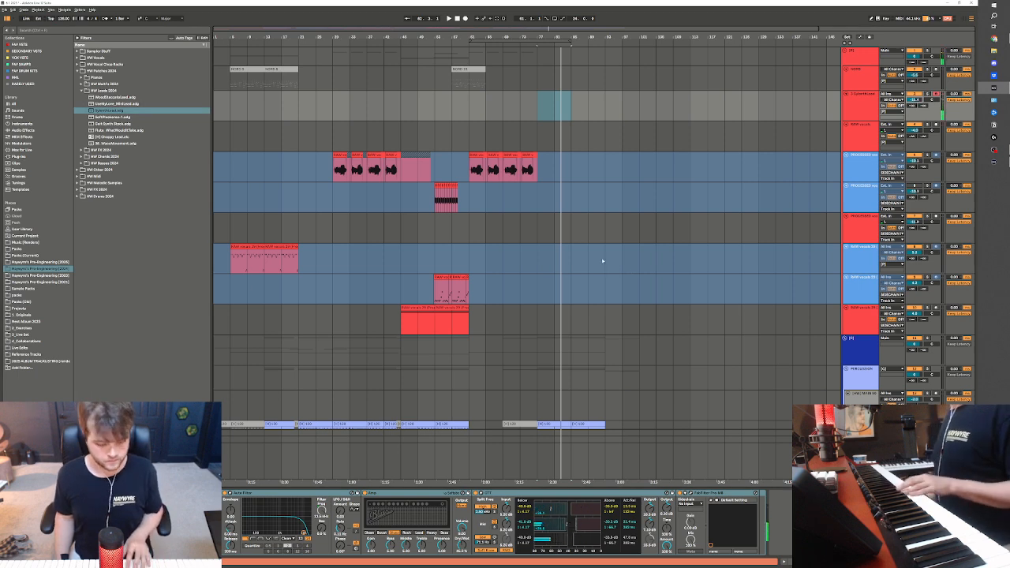
# Add an Echo in Ping Pong mode to the lead track and place it after OTT
pyautogui.click(22, 45)
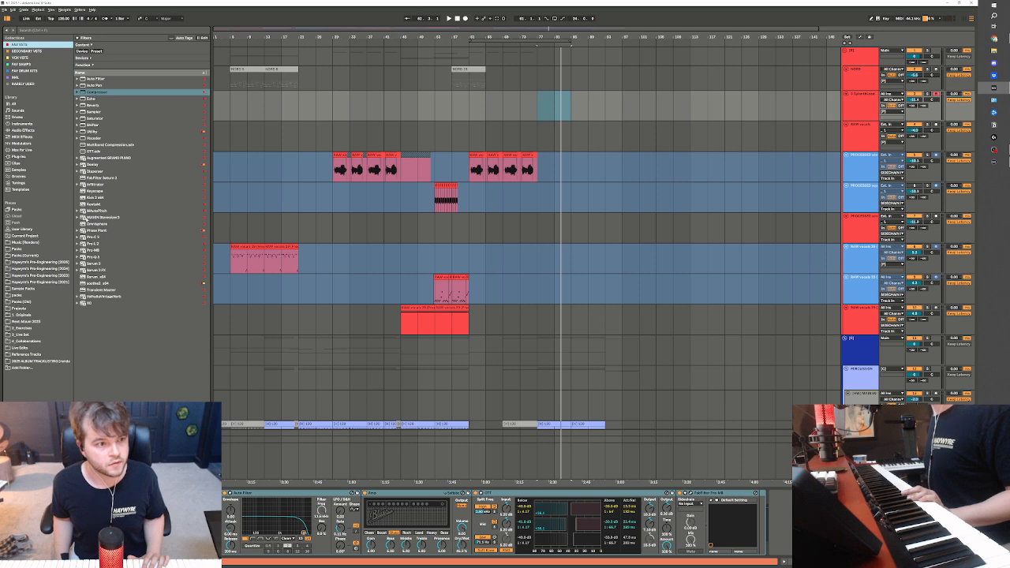
pyautogui.click(95, 99)
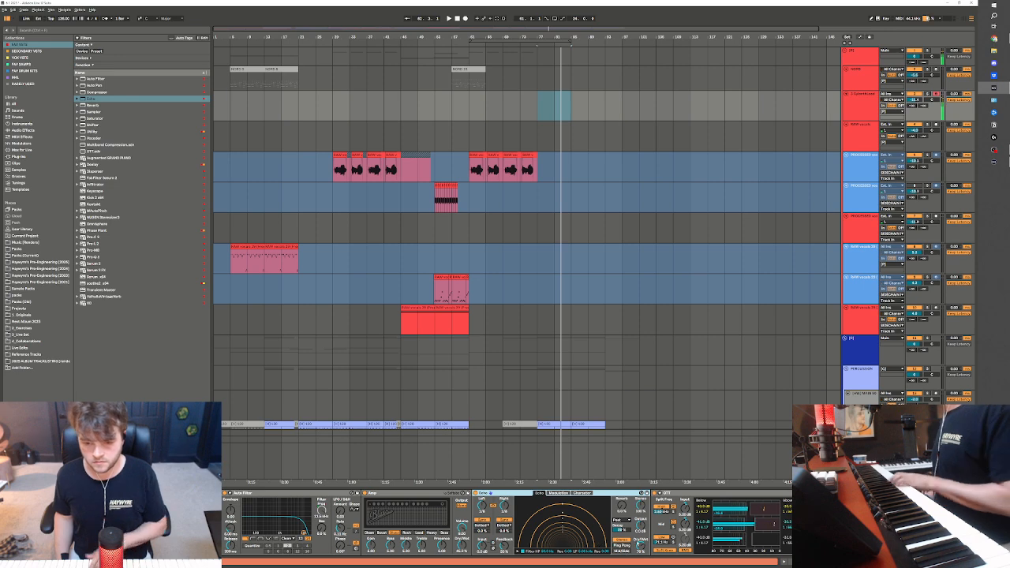
pyautogui.click(619, 545)
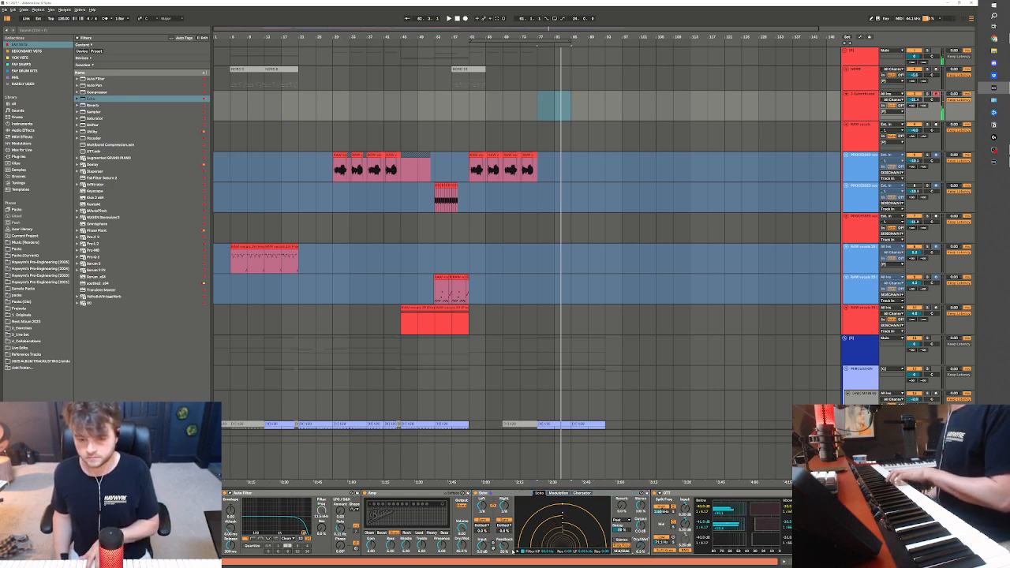
pyautogui.click(565, 498)
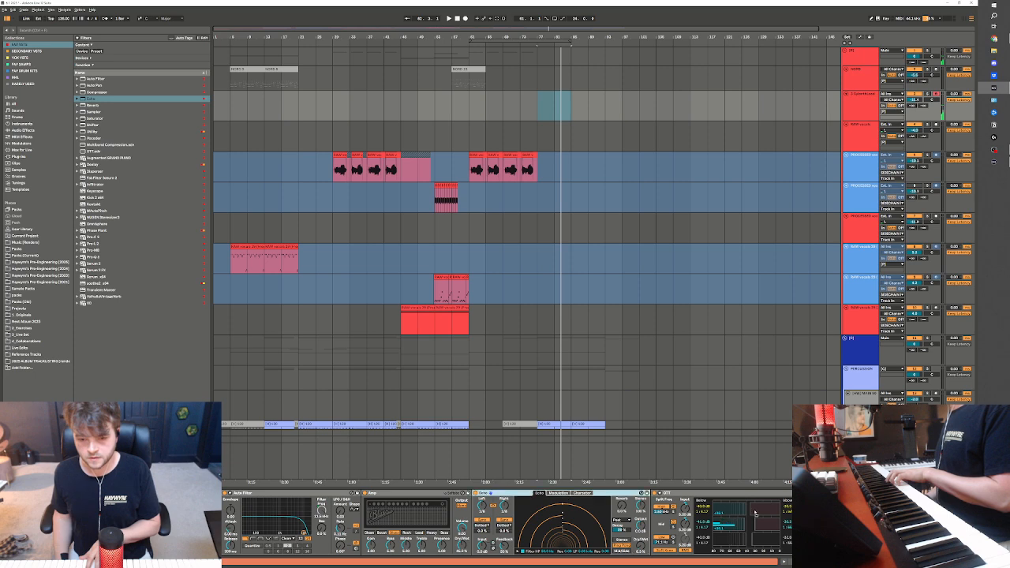
pyautogui.moveTo(784, 544); pyautogui.dragTo(786, 543)
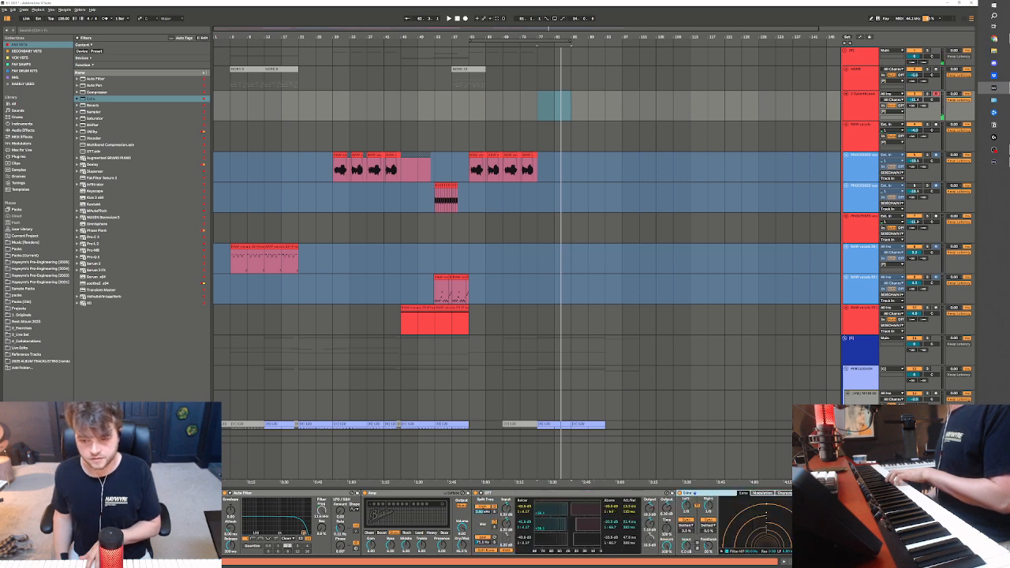
# Switch on Echo's filter and narrow its high-pass and low-pass range
pyautogui.click(665, 547)
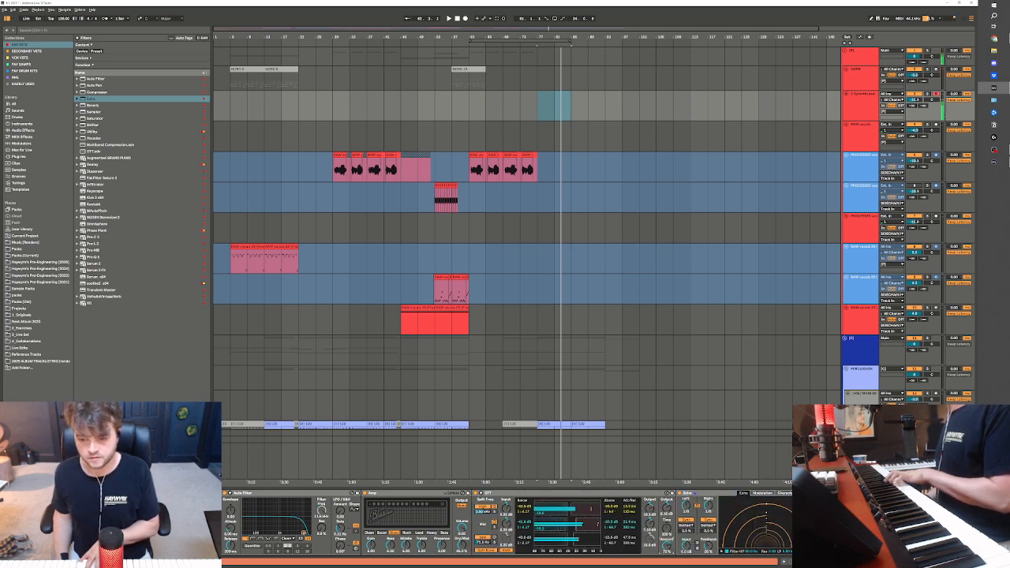
pyautogui.click(722, 551)
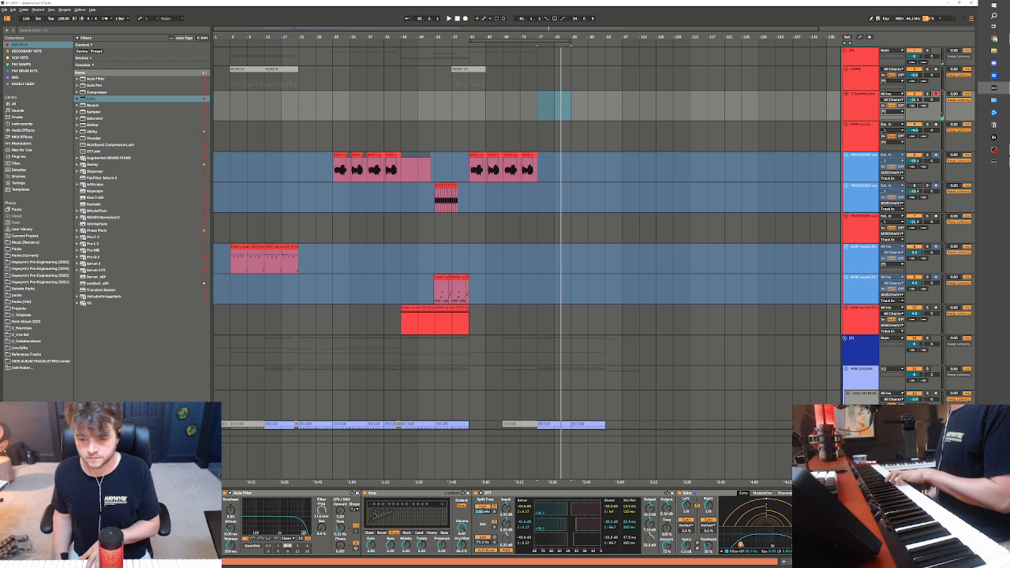
pyautogui.moveTo(791, 545); pyautogui.dragTo(745, 543)
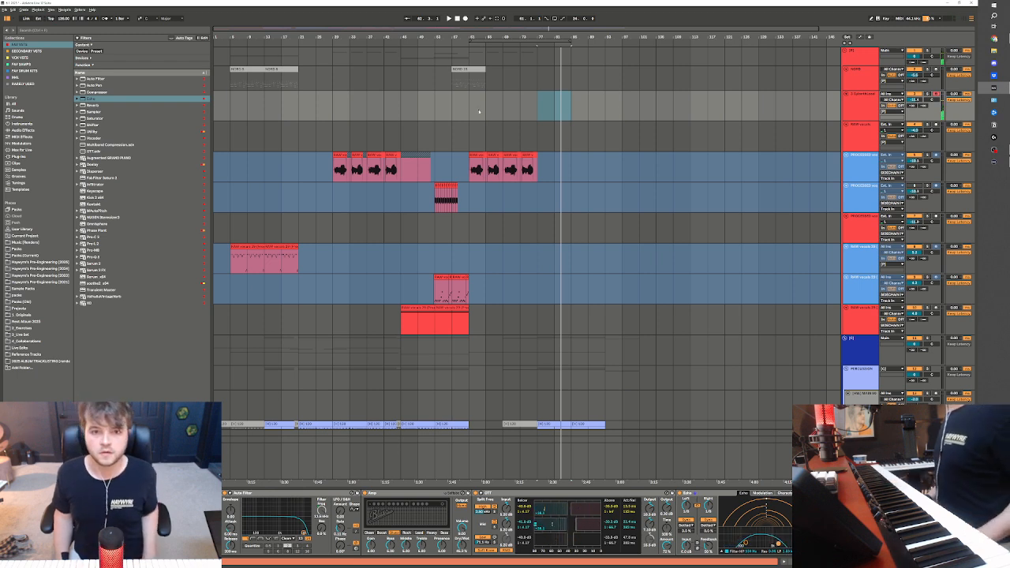
# Start playback from bar 61 and loop bars 77 to 85
pyautogui.click(471, 111)
pyautogui.press('space')
pyautogui.moveTo(539, 111); pyautogui.dragTo(571, 110)
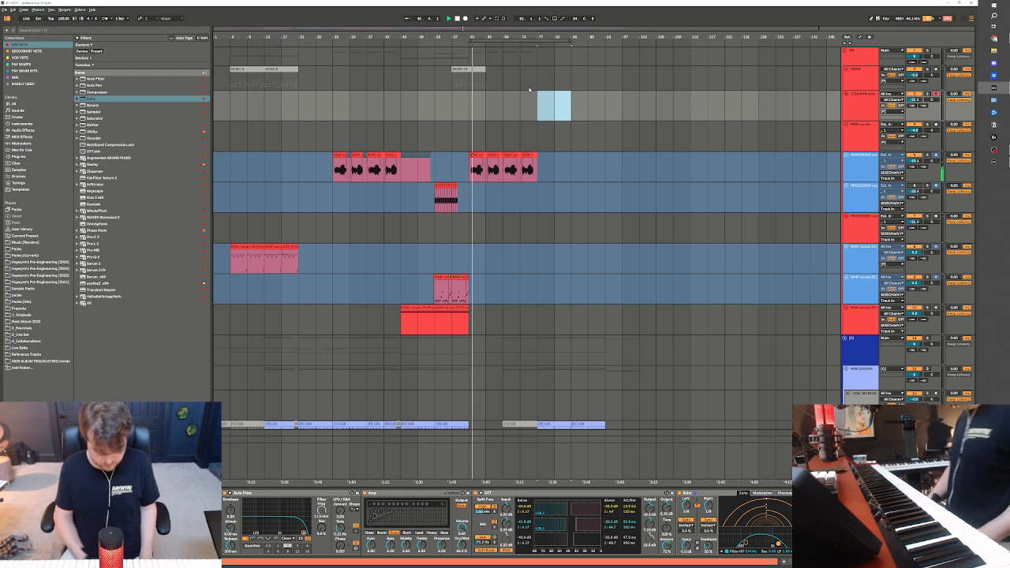
pyautogui.hotkey('ctrl', 'l')
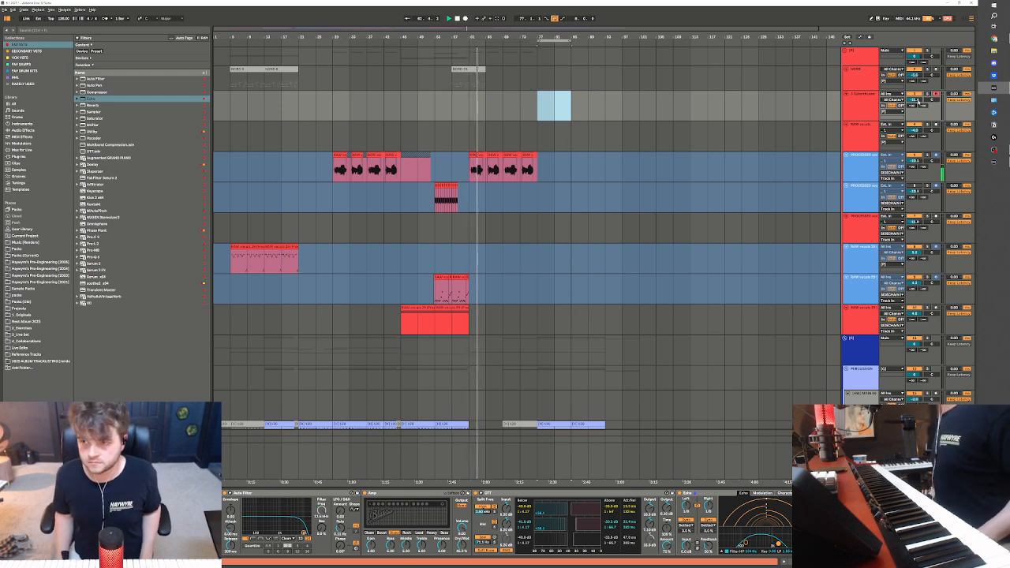
# Lower the lead track's volume slightly and route its output to SIDECHAIN A
pyautogui.moveTo(913, 101); pyautogui.dragTo(912, 105)
pyautogui.click(904, 111)
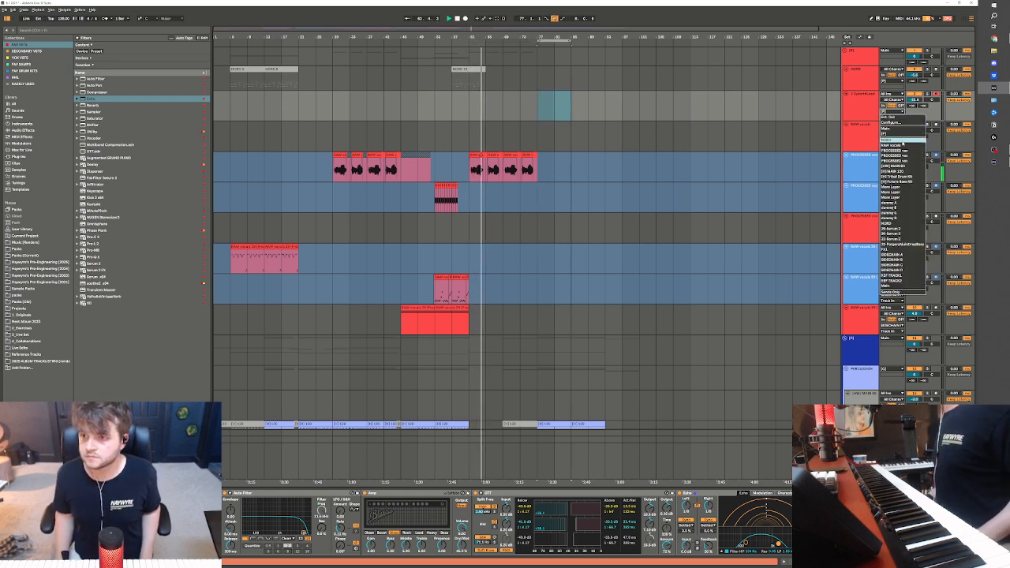
pyautogui.click(903, 141)
pyautogui.click(870, 117)
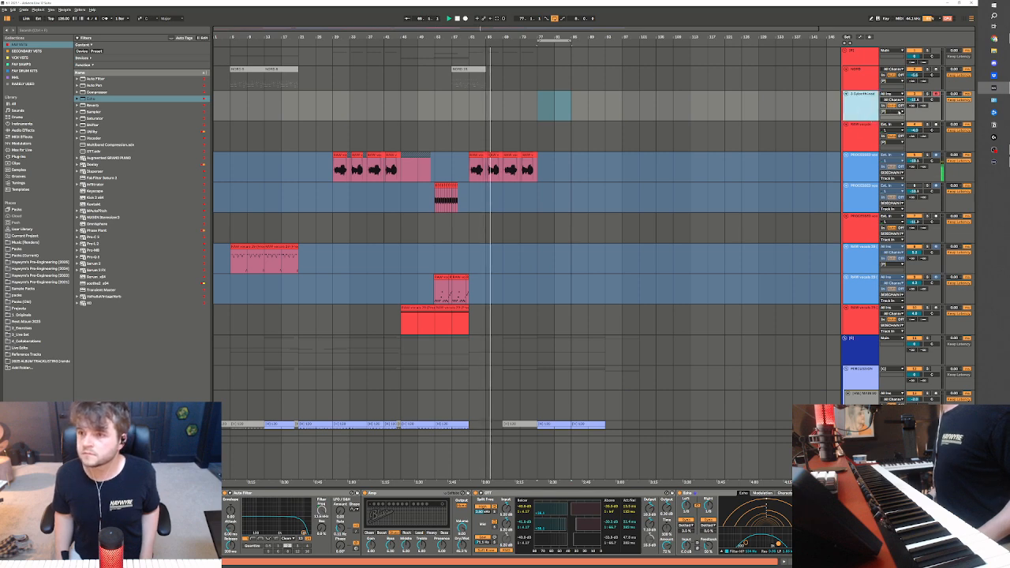
pyautogui.click(896, 112)
pyautogui.click(904, 255)
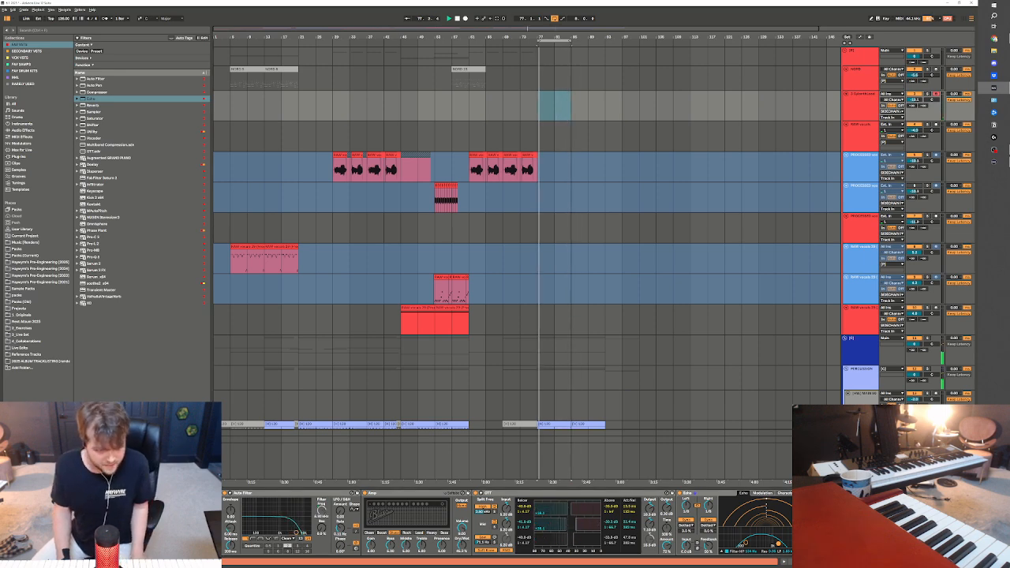
# MIDI-map the lead track's Auto Filter frequency to a knob on the hardware controller
pyautogui.hotkey('ctrl', 'm')
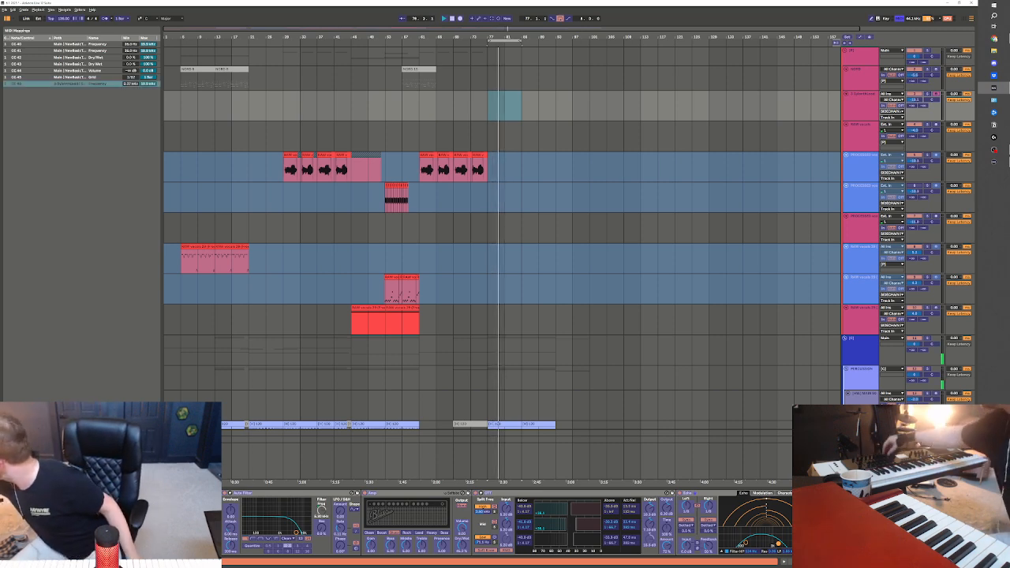
pyautogui.hotkey('ctrl', 'm')
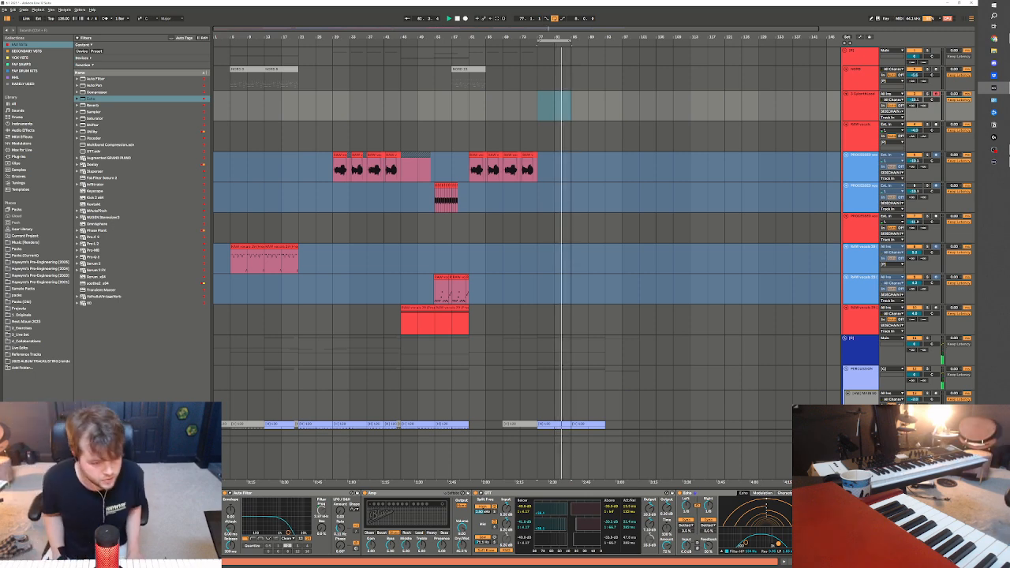
pyautogui.hotkey('ctrl', 'm')
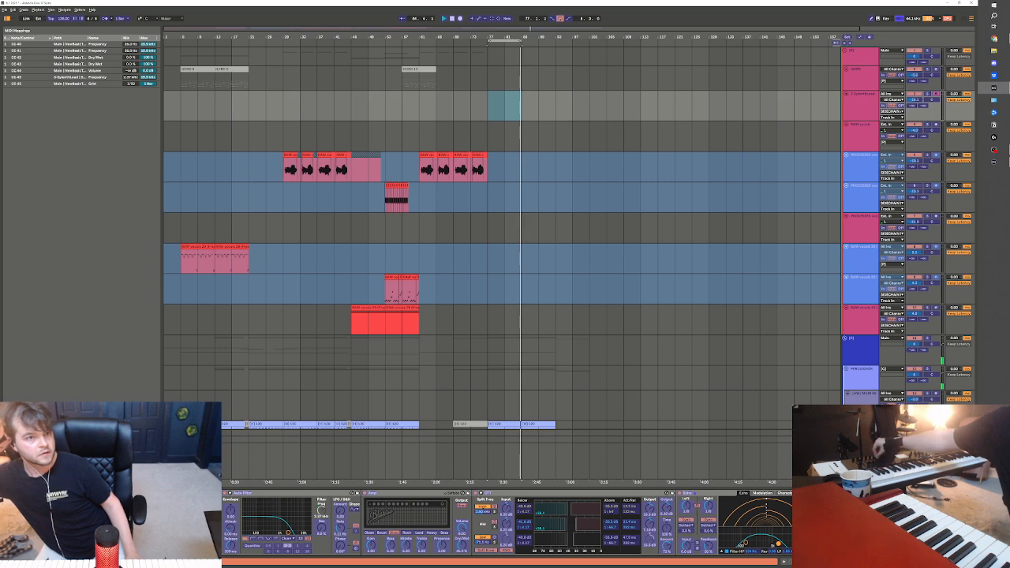
pyautogui.hotkey('ctrl', 'm')
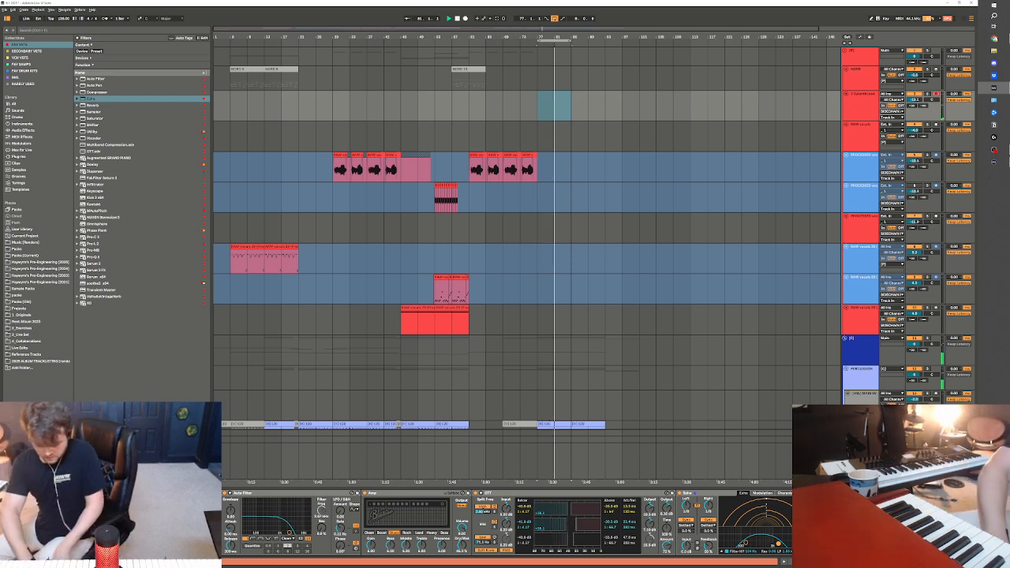
# Play the arrangement from bar 45 to hear the lead-in to the new section
pyautogui.press('space')
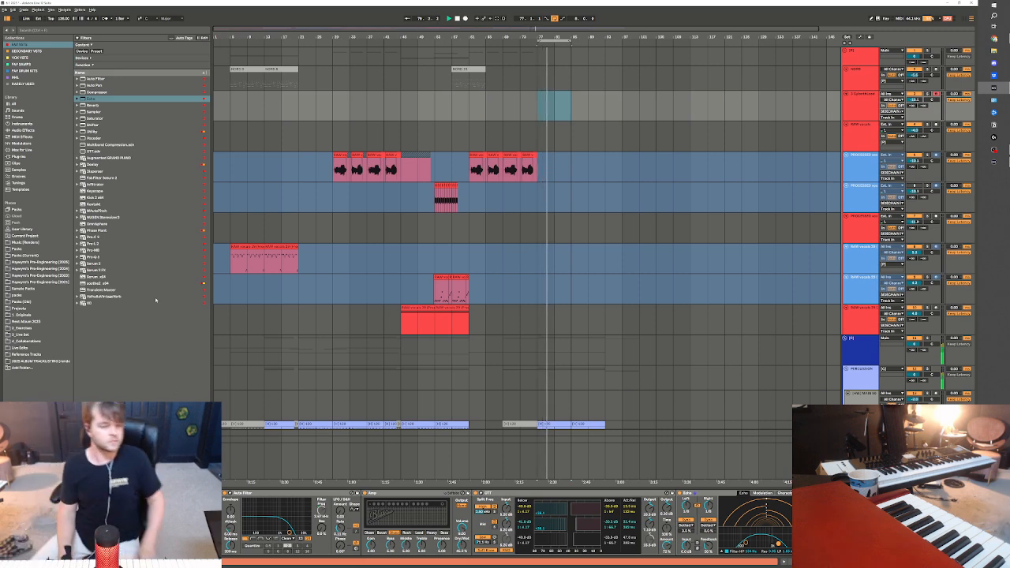
pyautogui.click(400, 461)
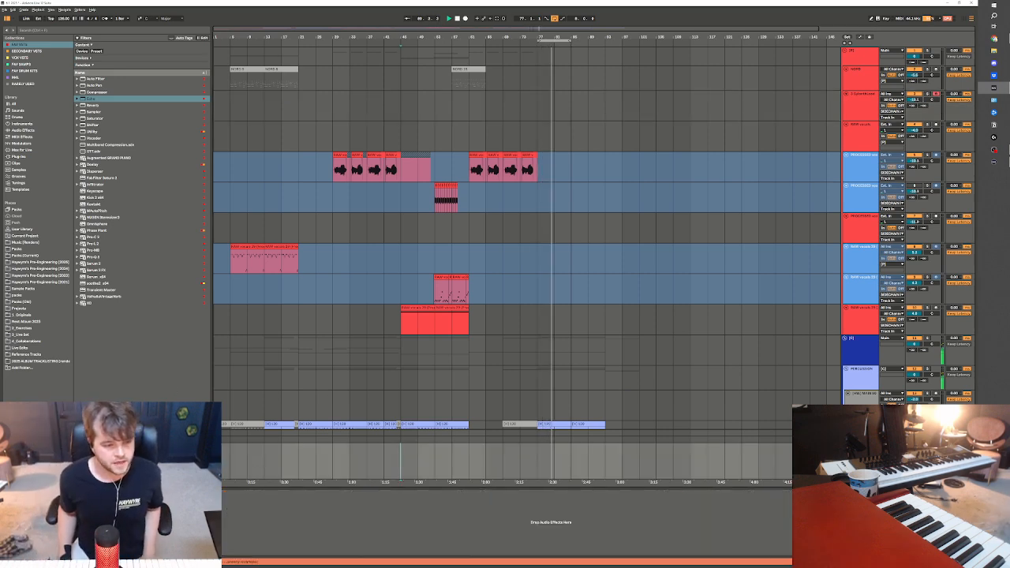
pyautogui.press('space')
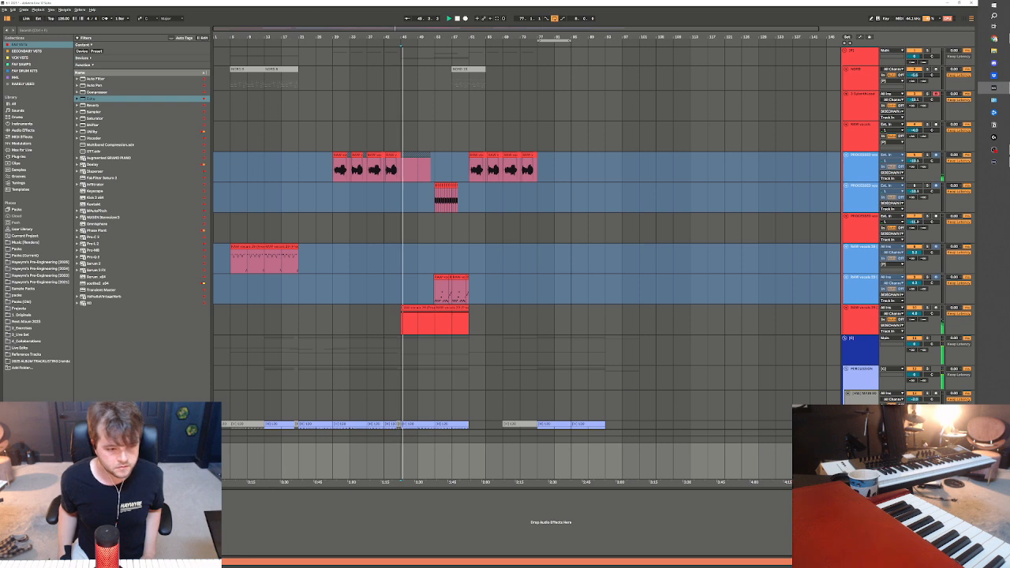
# Examine the effect devices on the main track and play the looped bars 77 to 85
pyautogui.click(8, 522)
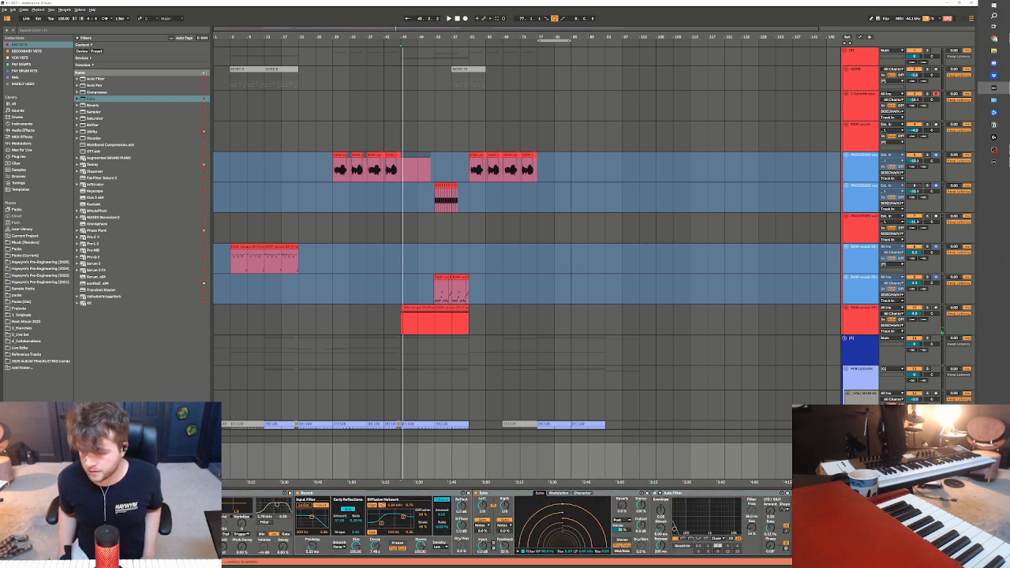
pyautogui.hscroll(5, 682, 549)
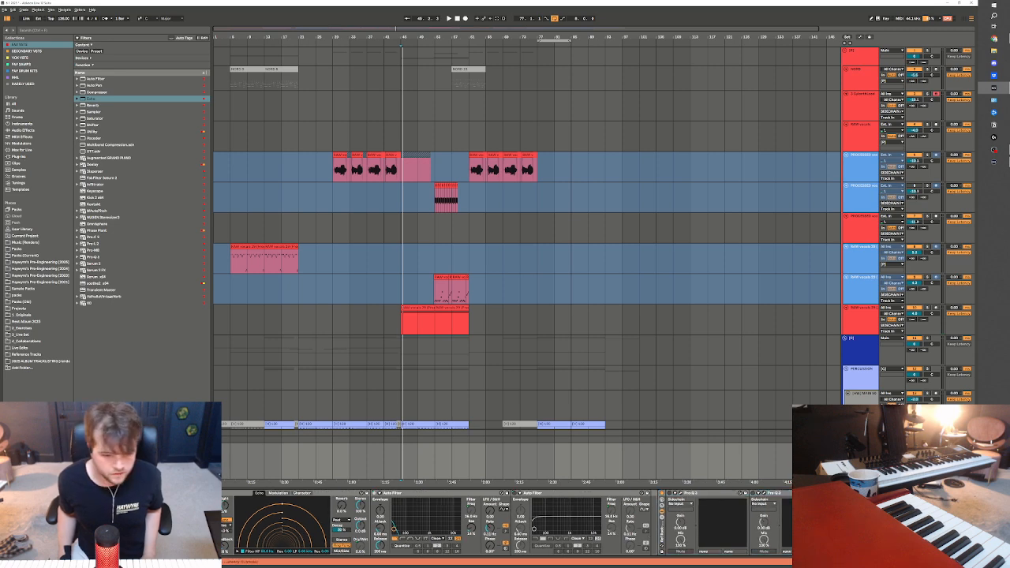
pyautogui.hscroll(3, 505, 524)
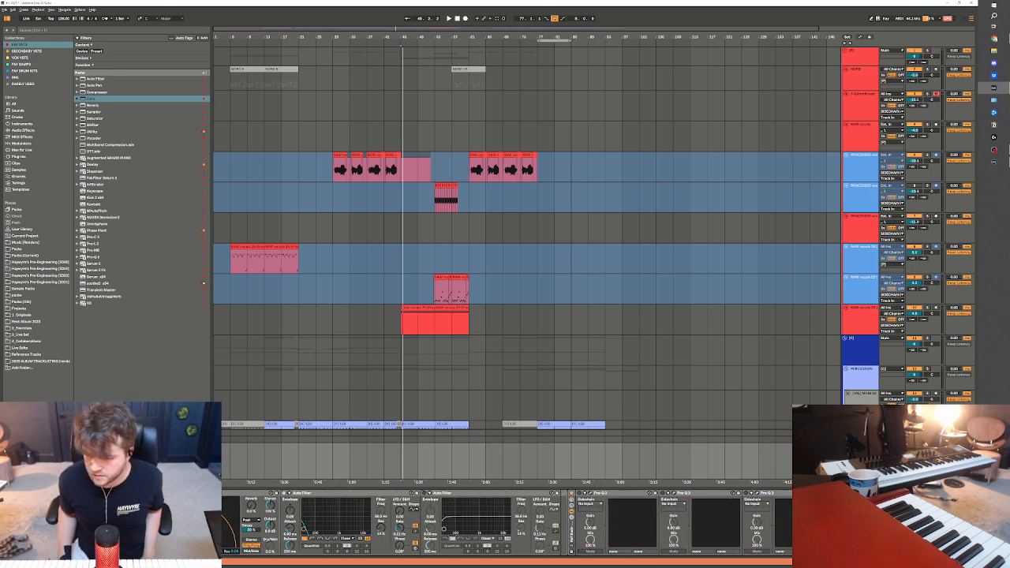
pyautogui.hscroll(-8, 505, 525)
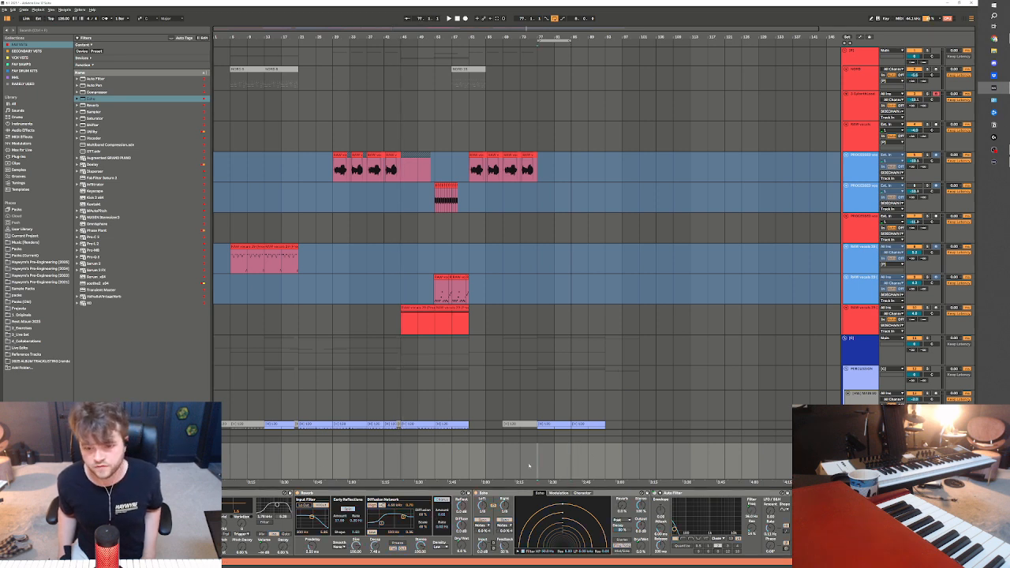
pyautogui.press('space')
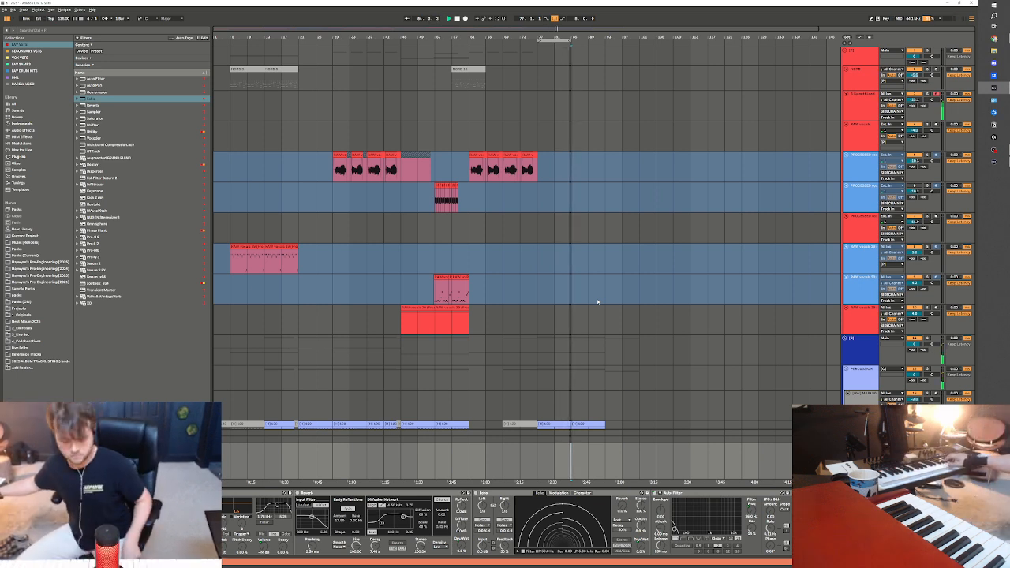
# Delete the Reverb, Echo and Auto Filter devices from the main track and set the loop to bars 77 to 93
pyautogui.scroll(-5, 597, 302)
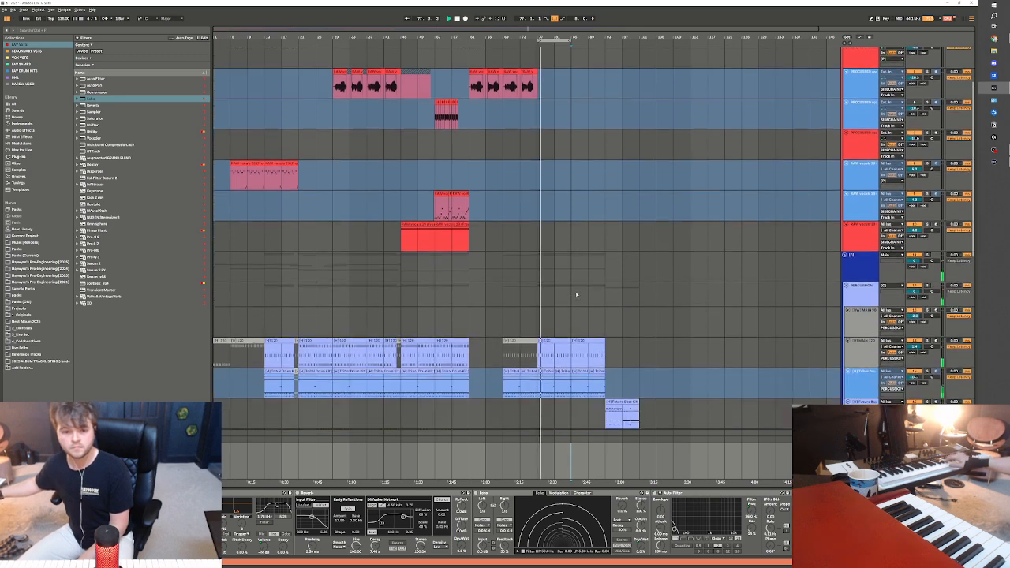
pyautogui.scroll(-1, 578, 292)
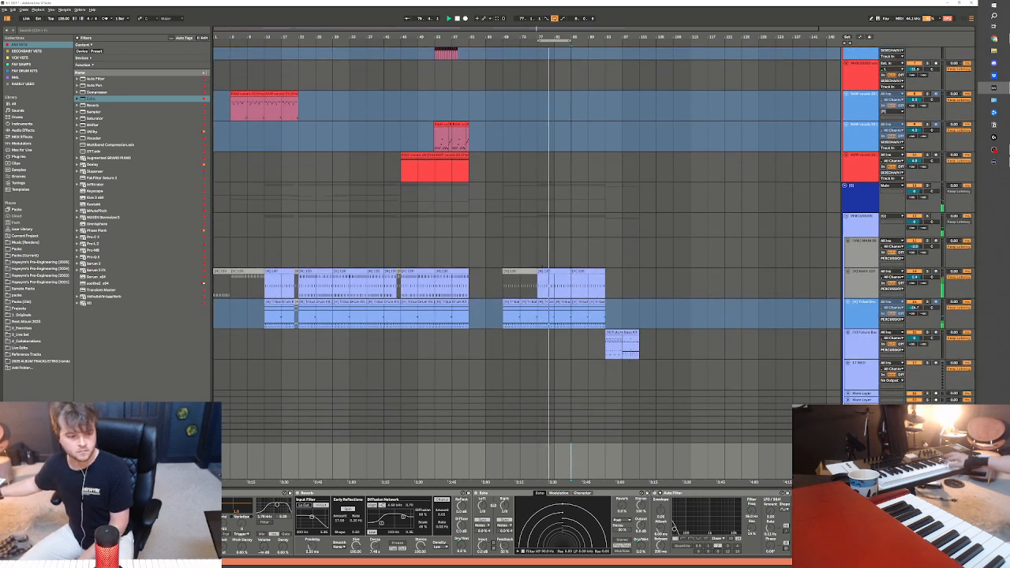
pyautogui.click(506, 493)
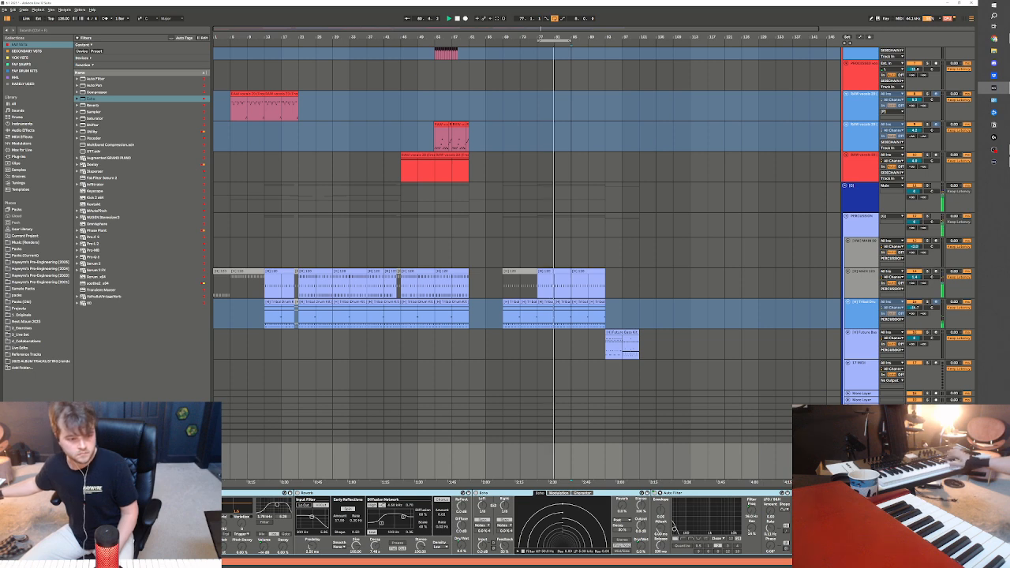
pyautogui.press('Delete')
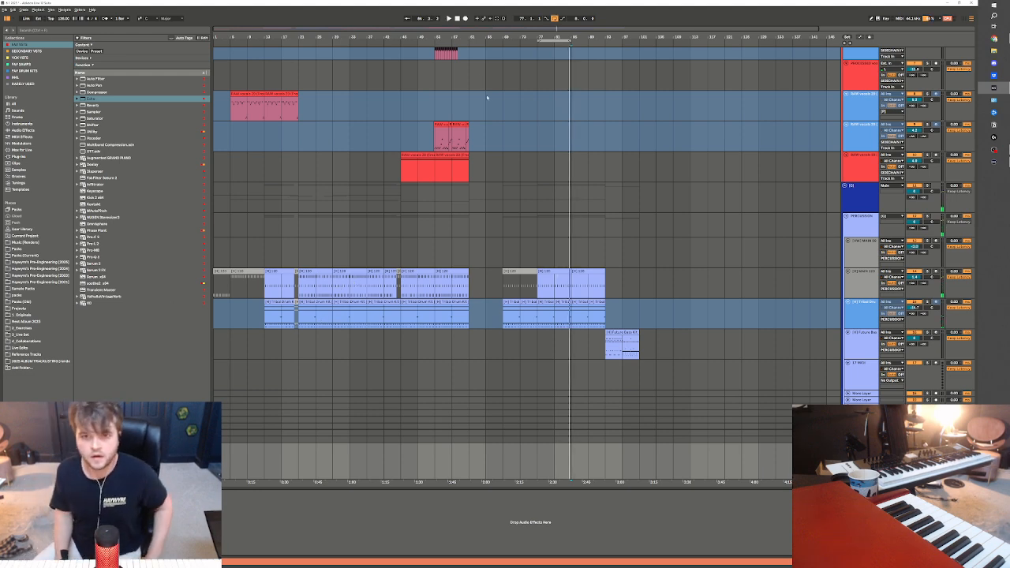
pyautogui.scroll(1, 487, 97)
pyautogui.press('space')
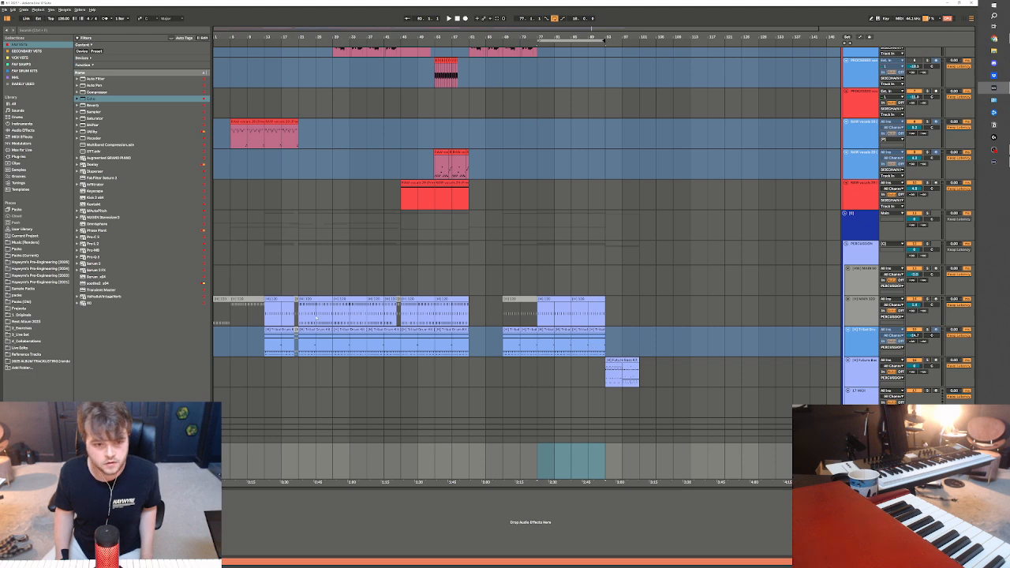
# Copy bars 29 to 37 of the main drum and Tribal Drum tracks to bar 93
pyautogui.click(335, 323)
pyautogui.moveTo(337, 318); pyautogui.dragTo(363, 339)
pyautogui.hotkey('ctrl', 'c')
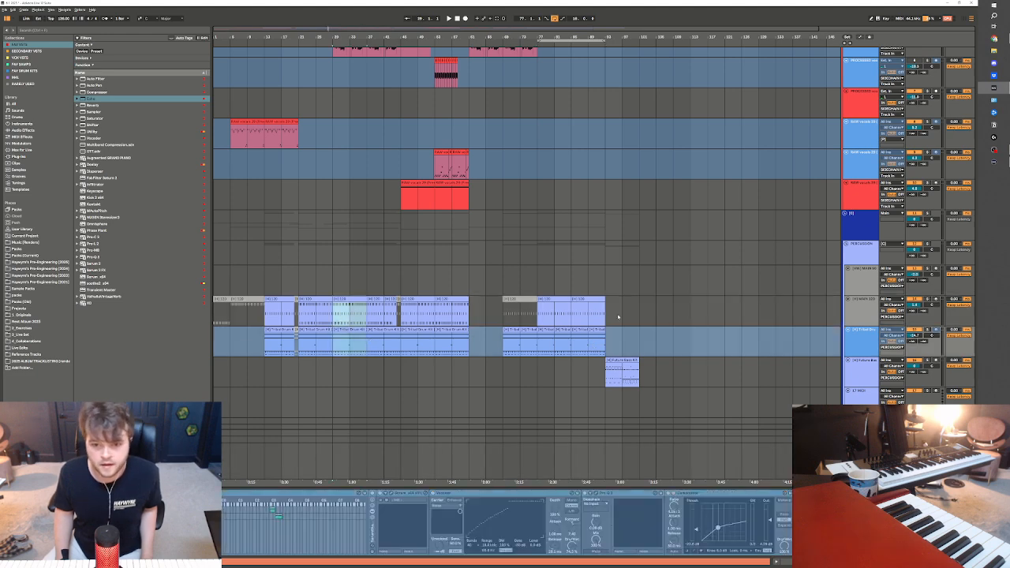
pyautogui.click(617, 318)
pyautogui.hotkey('ctrl', 'v')
# Deactivate the Future Bass drum clips at bars 93 to 101
pyautogui.scroll(-2, 623, 352)
pyautogui.scroll(-1, 623, 351)
pyautogui.click(634, 300)
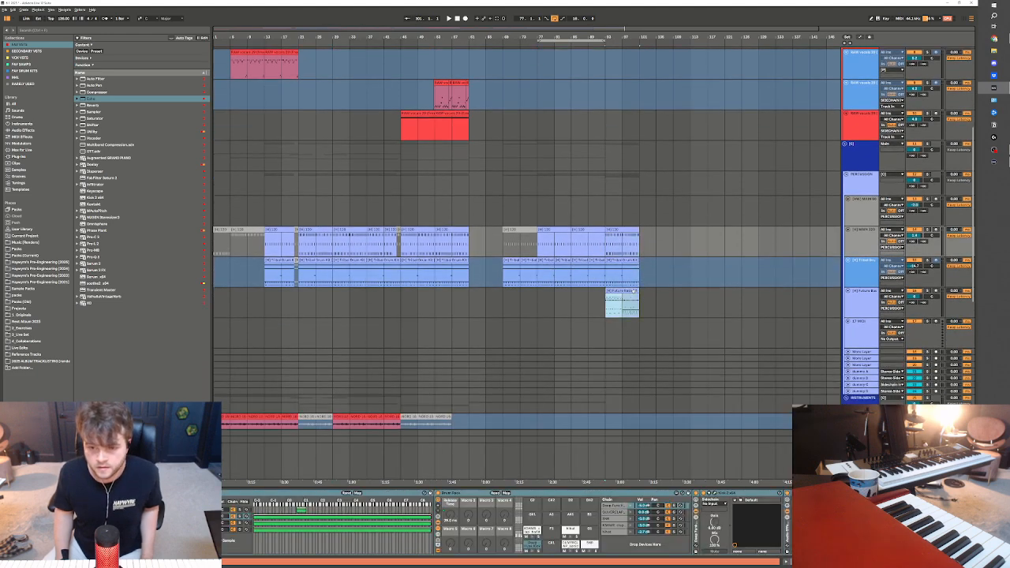
pyautogui.click(633, 229)
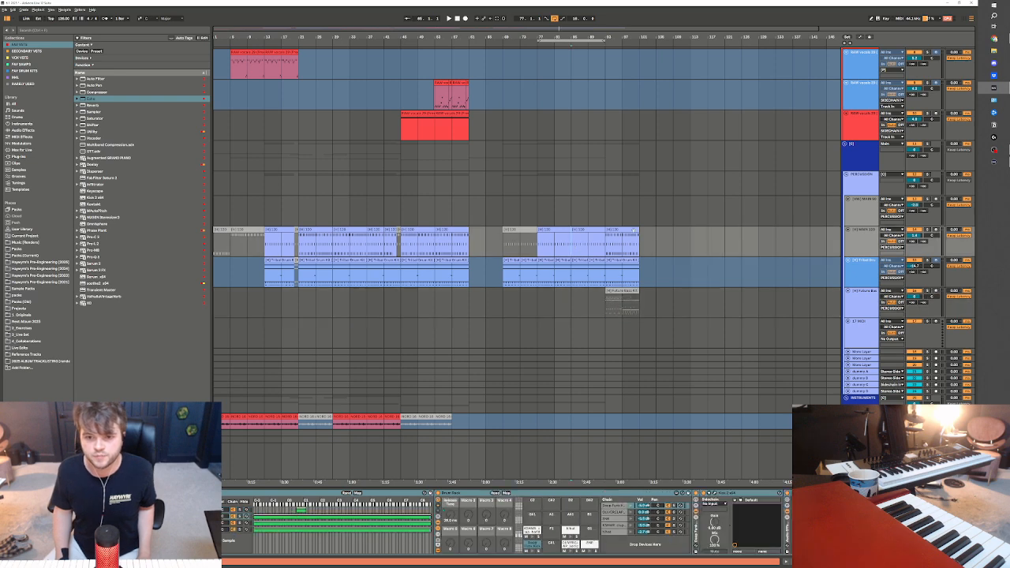
# Copy bars 17 to 25 of the Serum track to bar 89
pyautogui.scroll(-3, 405, 316)
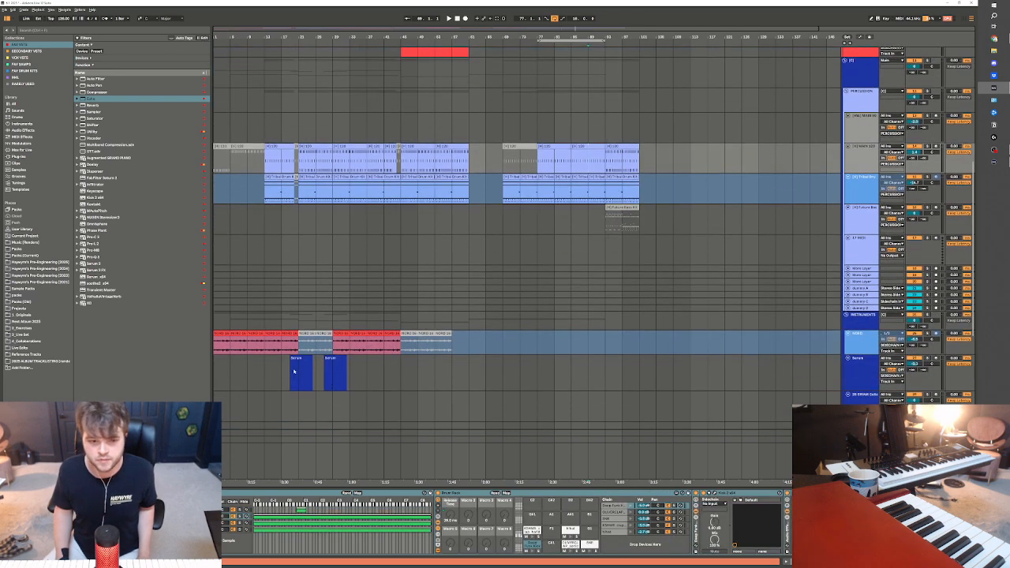
pyautogui.click(587, 370)
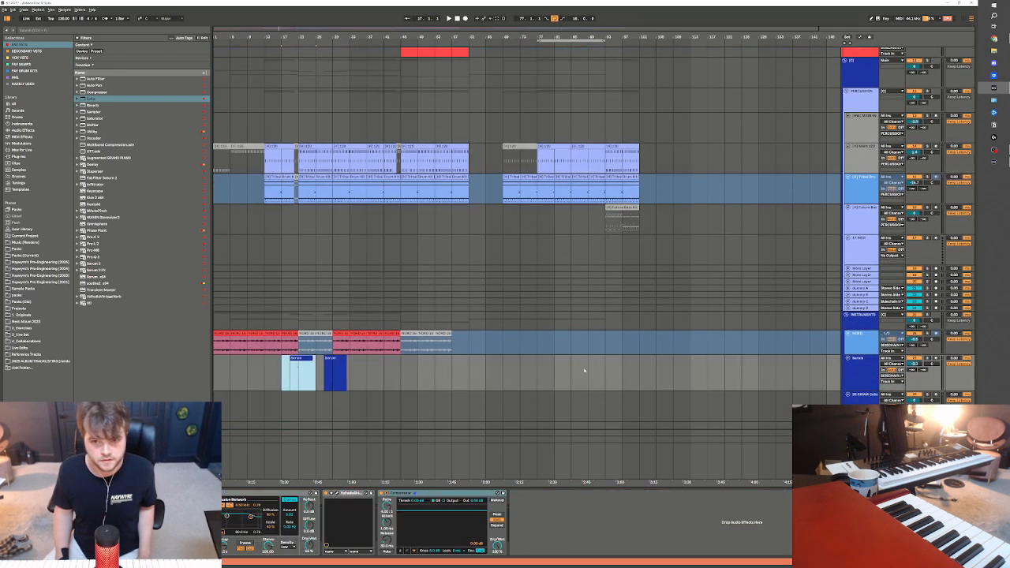
pyautogui.hotkey('ctrl', 'shift', 'm')
pyautogui.scroll(-6, 596, 370)
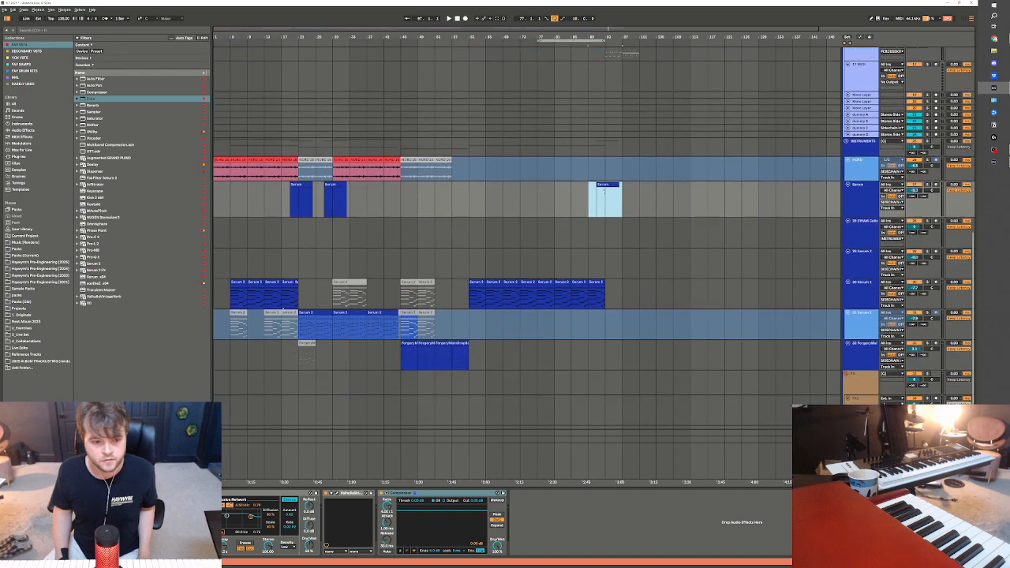
# Copy the Serum 2 clip from bar 21 to bar 93 on the same track and start playback just before it
pyautogui.click(309, 314)
pyautogui.click(608, 332)
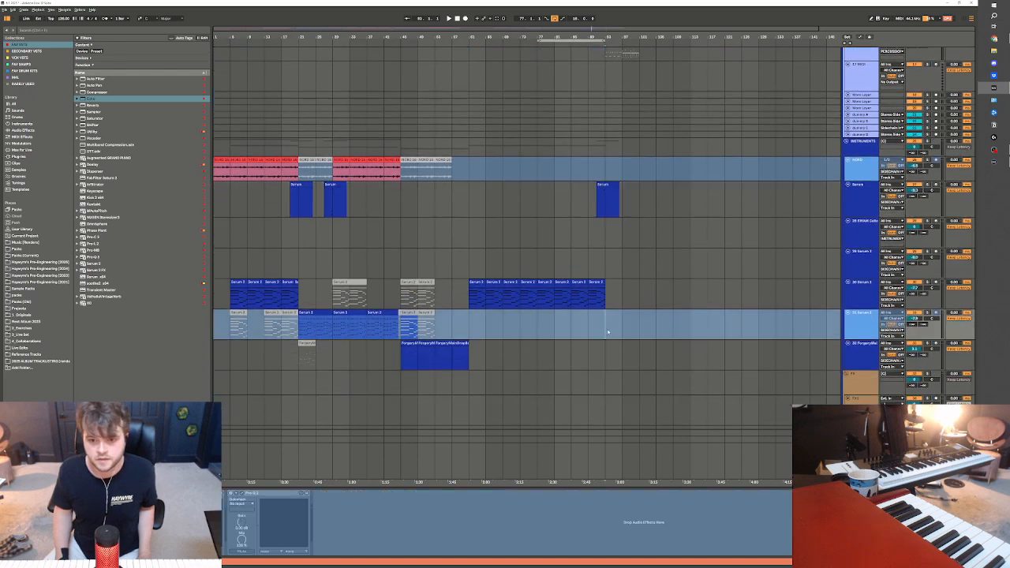
pyautogui.hotkey('ctrl', 'v')
pyautogui.moveTo(992, 287)
pyautogui.mouseDown()
pyautogui.moveTo(990, 276)
pyautogui.moveTo(975, 295)
pyautogui.mouseUp()
pyautogui.click(601, 318)
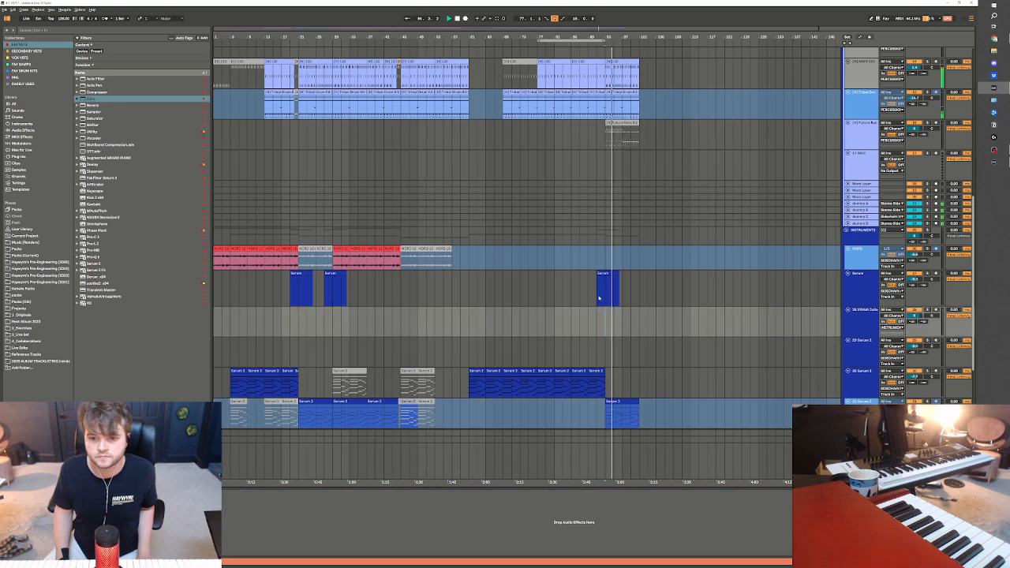
# Turn off the loop and copy the four processed vocal clips to bar 93
pyautogui.moveTo(974, 266); pyautogui.dragTo(981, 79)
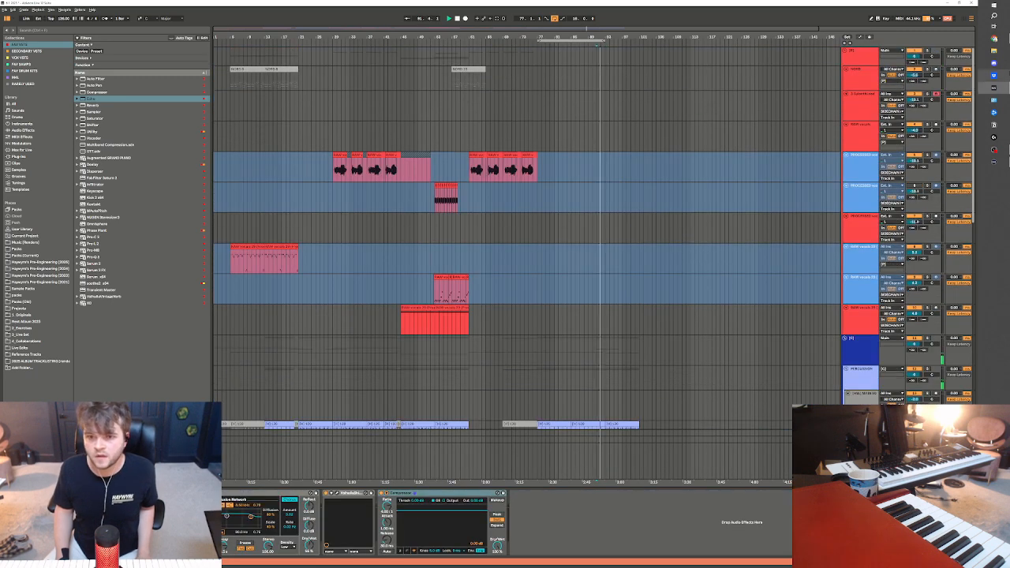
pyautogui.click(556, 19)
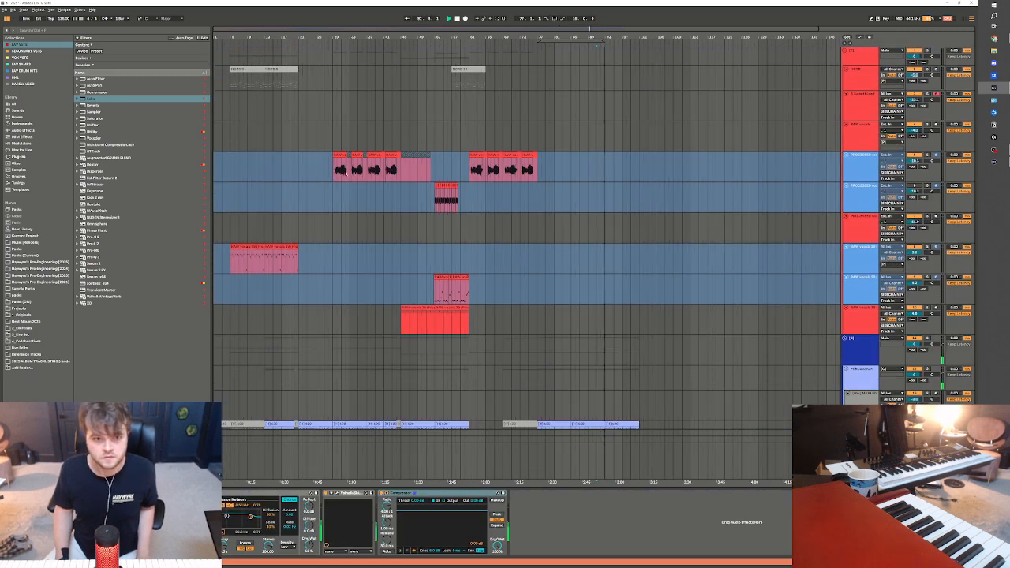
pyautogui.click(606, 169)
pyautogui.hotkey('ctrl', 'v')
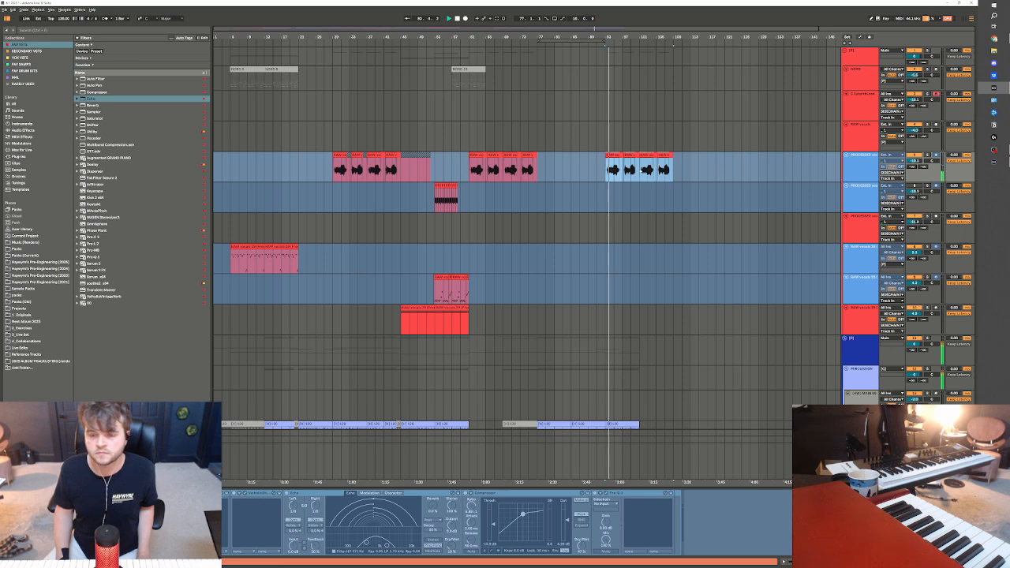
# Play the arrangement from bar 73 into the new section and loop bars 93 to 101
pyautogui.click(518, 179)
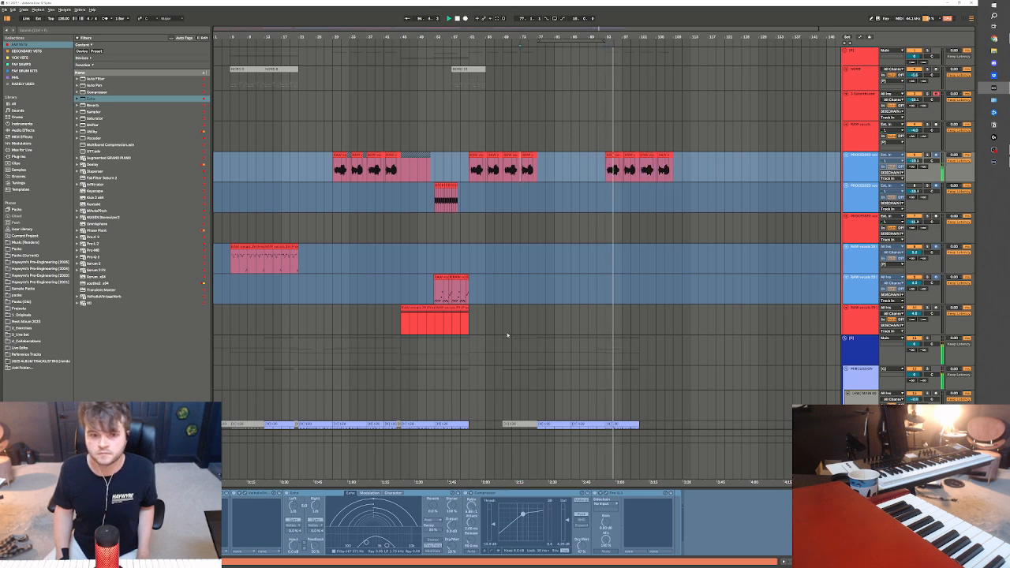
pyautogui.scroll(-3, 563, 231)
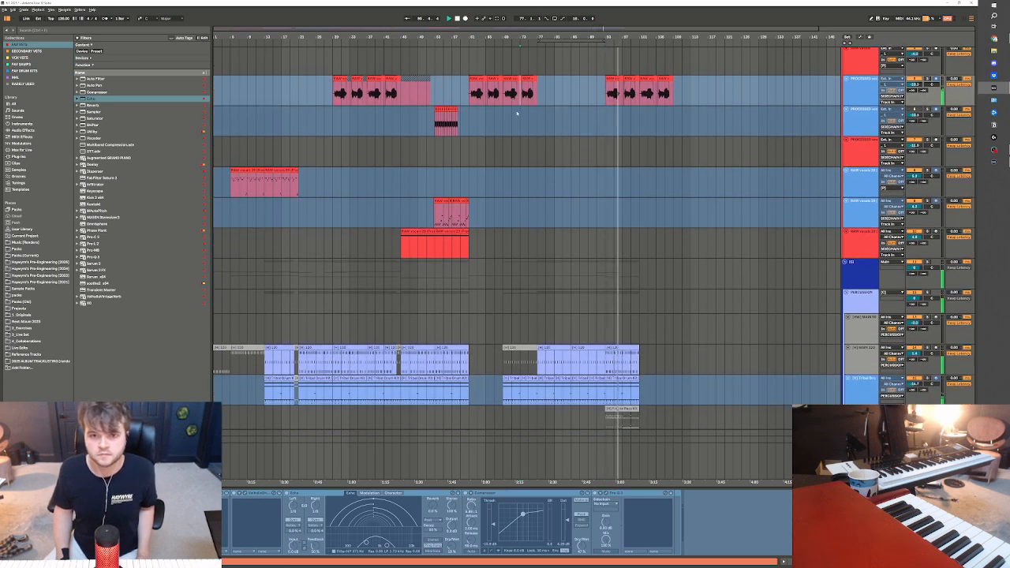
pyautogui.press('space')
pyautogui.press('space')
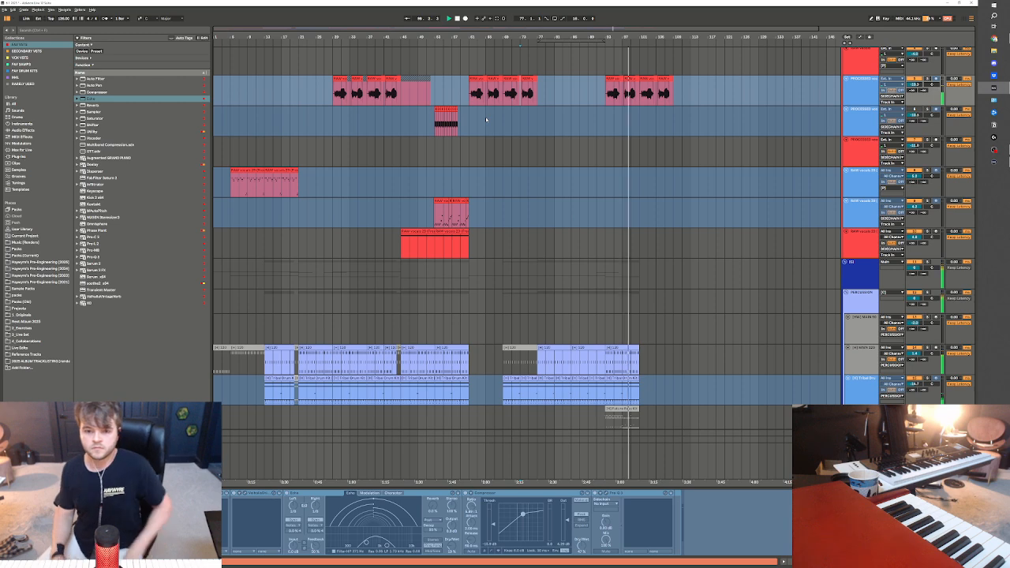
pyautogui.moveTo(609, 340); pyautogui.dragTo(639, 332)
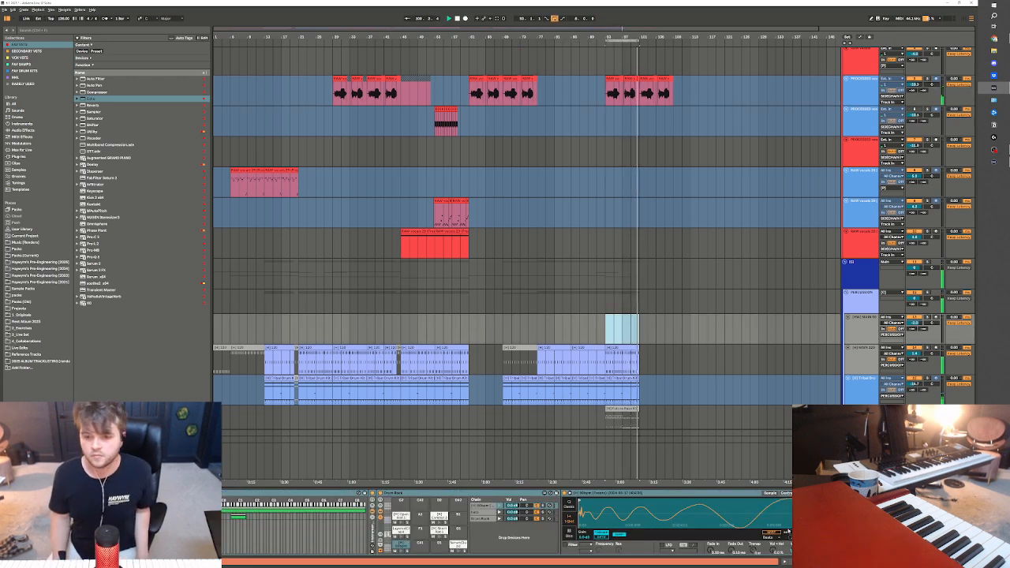
# Add a Reverb between Amp and OTT on the Sylenth lead track and adjust its settings
pyautogui.scroll(-2, 882, 361)
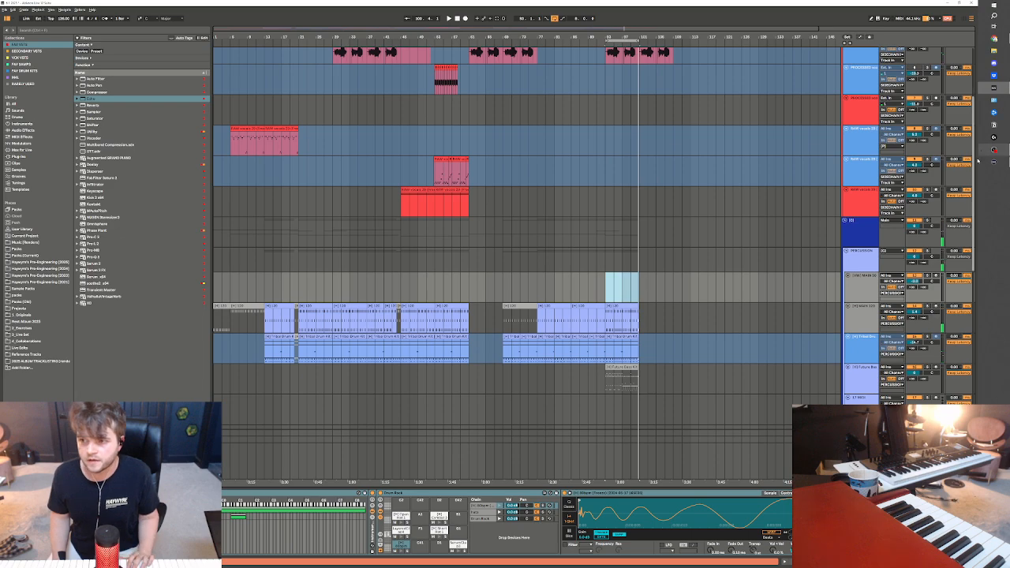
pyautogui.scroll(-15, 977, 181)
pyautogui.scroll(8, 986, 229)
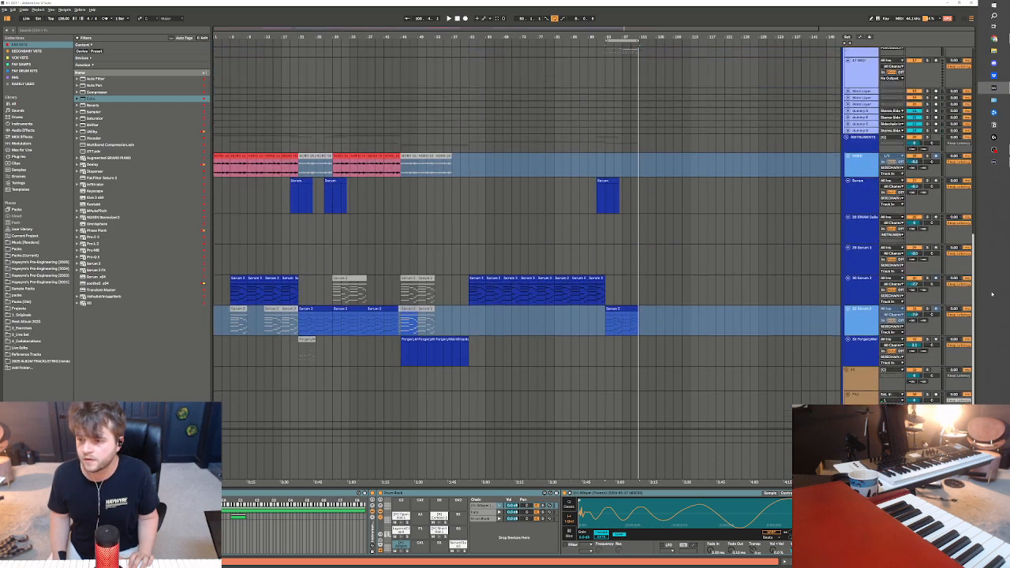
pyautogui.scroll(15, 986, 228)
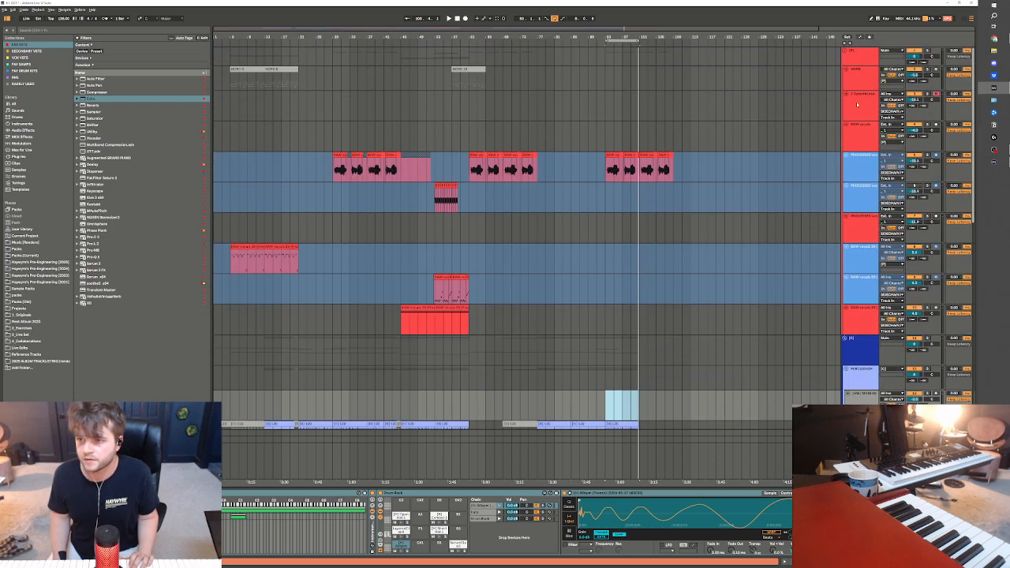
pyautogui.click(857, 105)
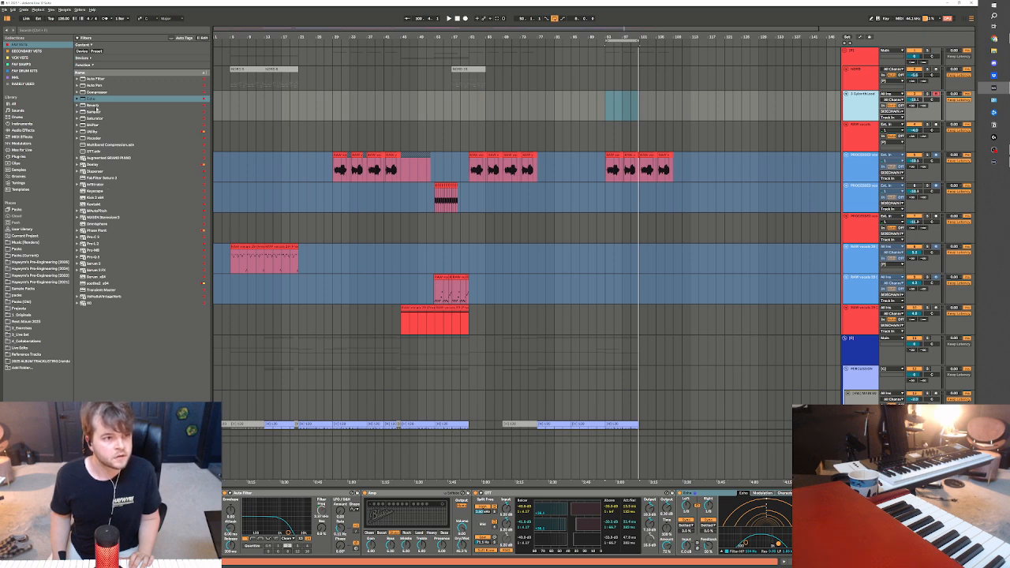
pyautogui.click(93, 105)
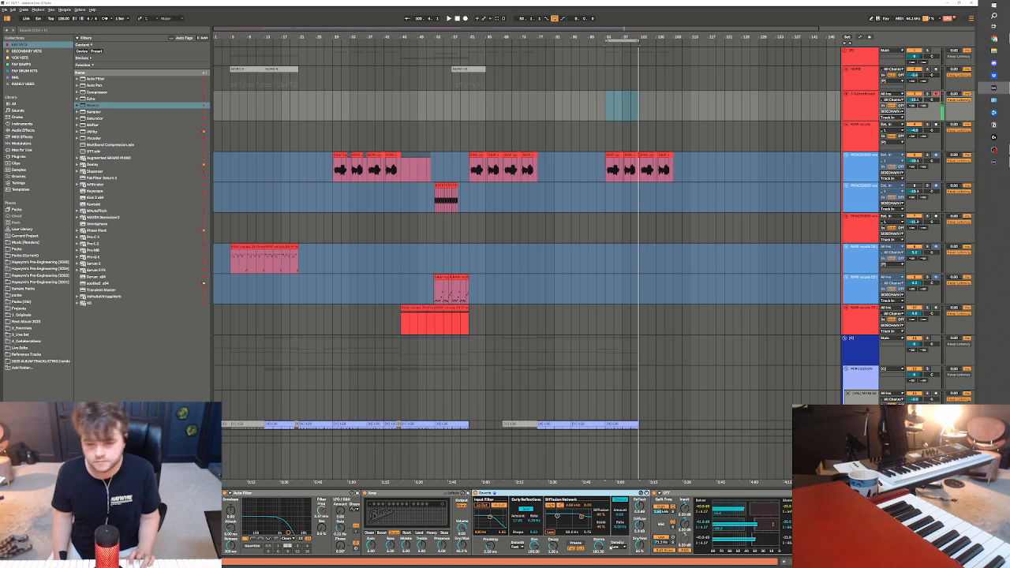
pyautogui.click(481, 504)
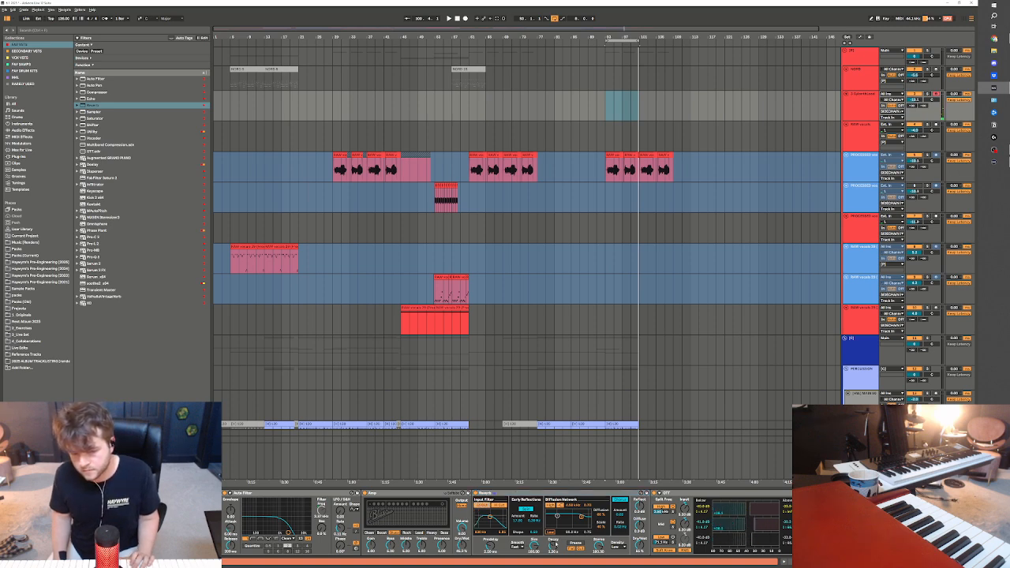
pyautogui.click(503, 506)
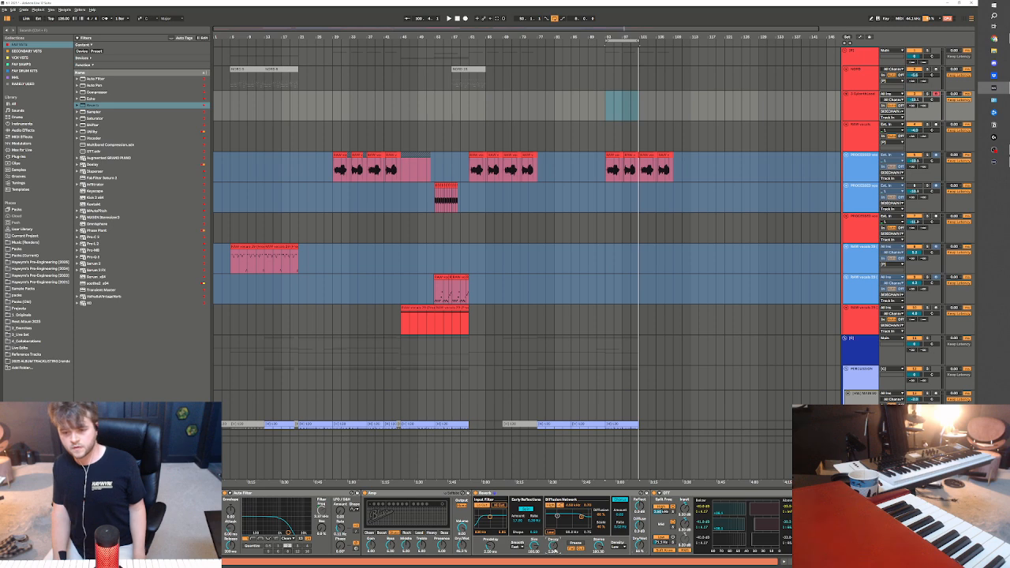
# MIDI-map a control of the lead track's Reverb to a hardware knob and play the loop from bar 93
pyautogui.hotkey('ctrl', 'm')
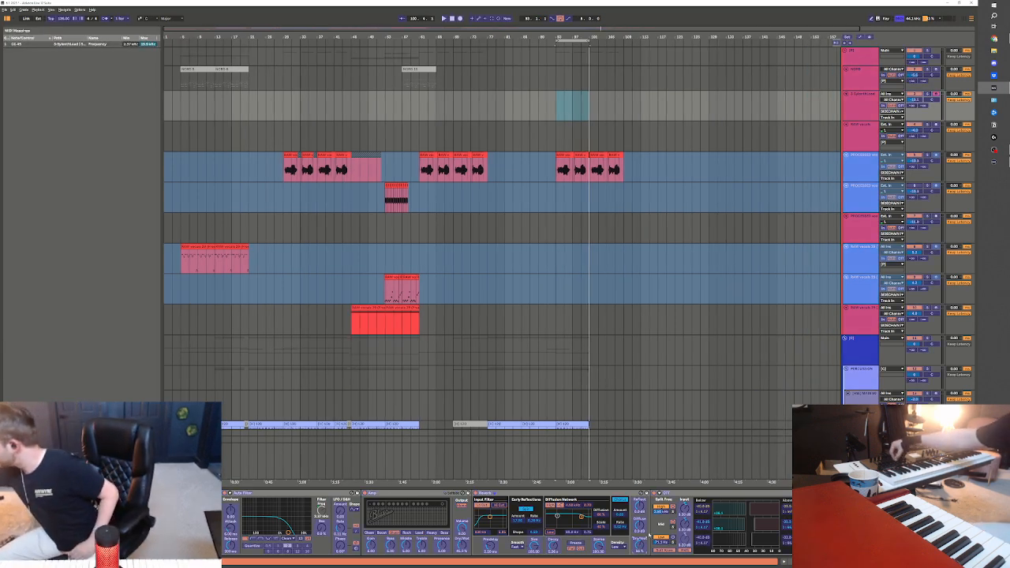
pyautogui.hotkey('ctrl', 'm')
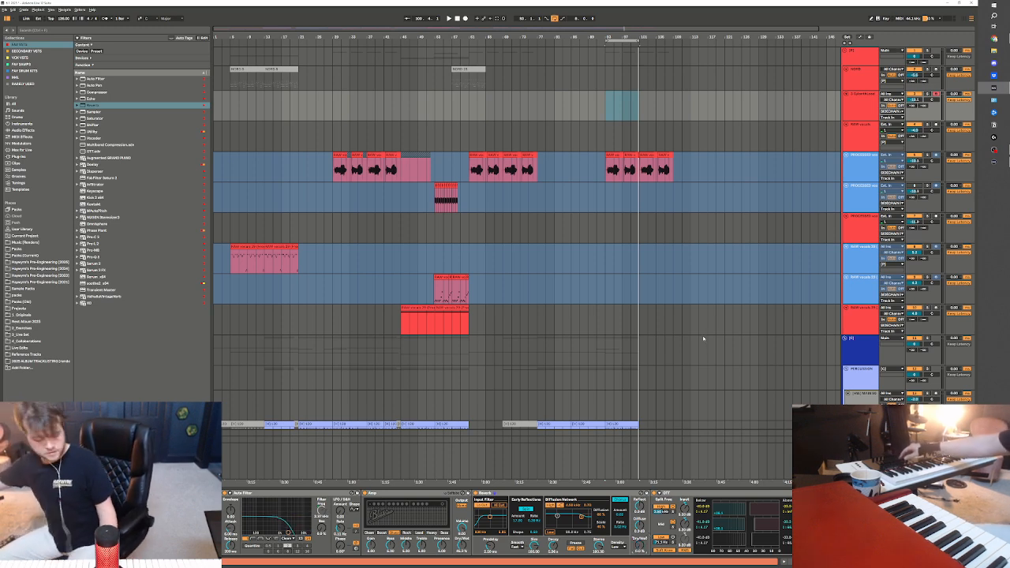
pyautogui.press('space')
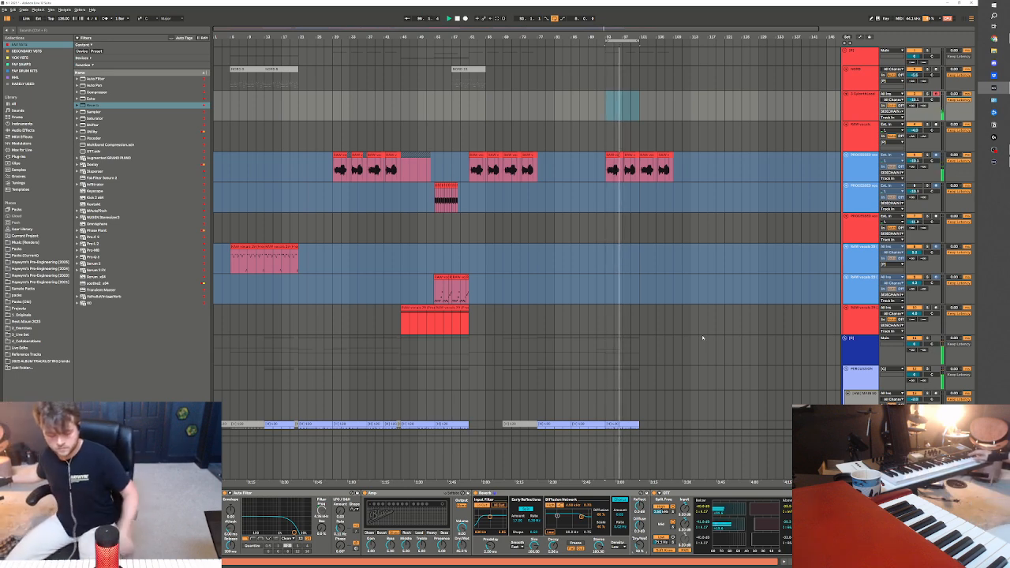
# Stop playback and place the start position at bar 77 for recording the armed Sylenth lead
pyautogui.scroll(-5, 442, 241)
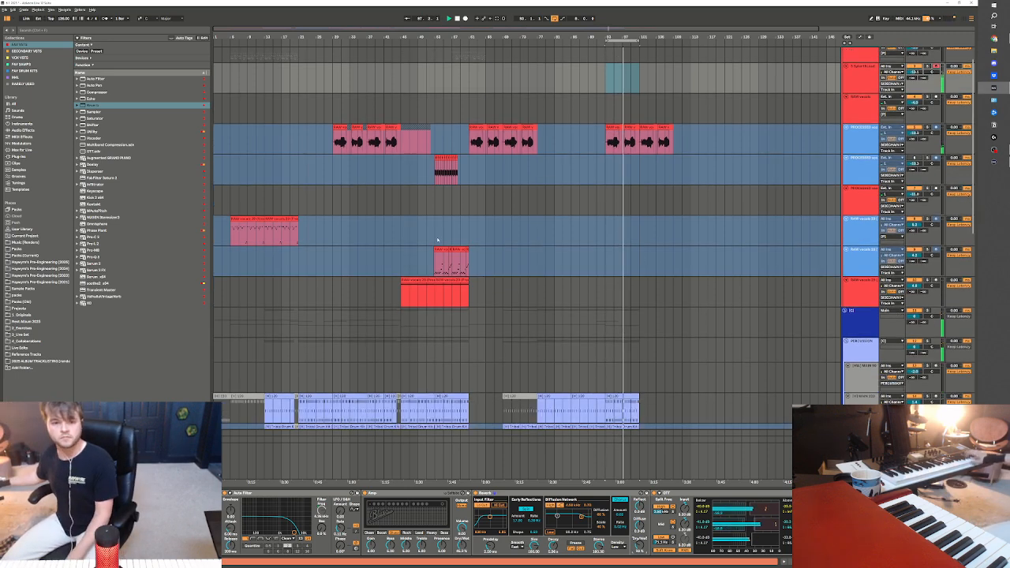
pyautogui.scroll(-3, 511, 281)
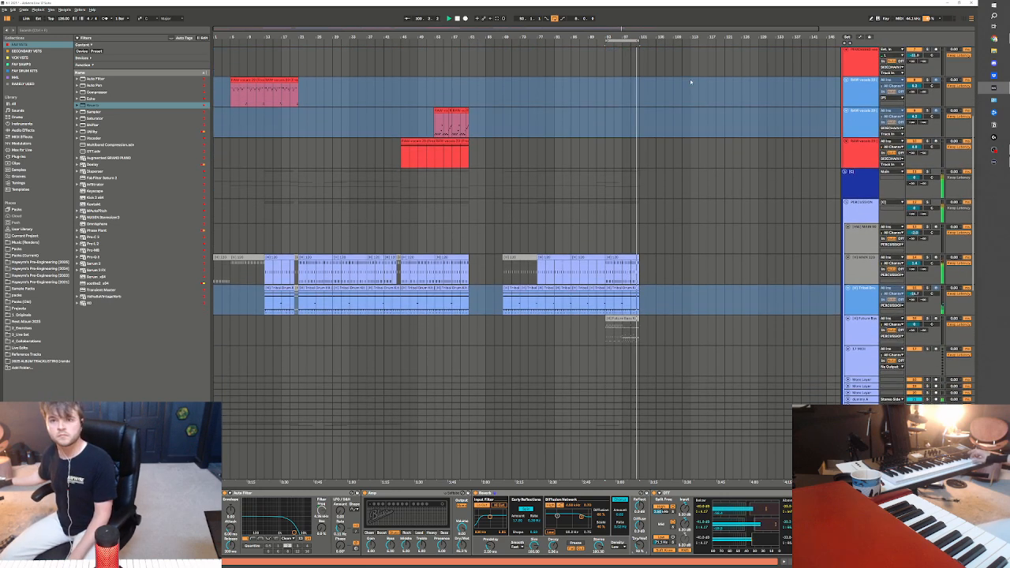
pyautogui.scroll(4, 690, 78)
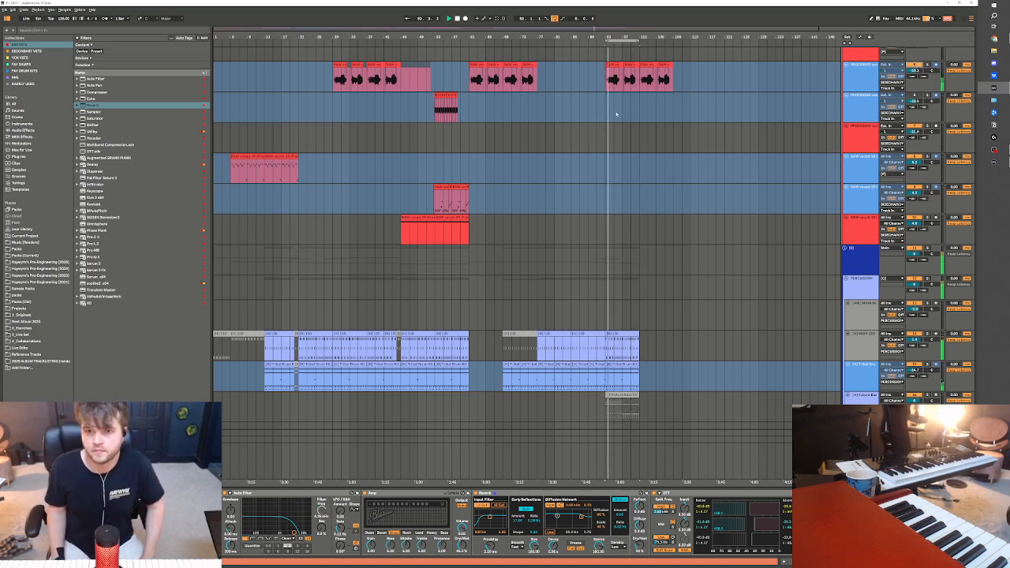
pyautogui.scroll(2, 537, 129)
pyautogui.click(537, 129)
pyautogui.scroll(4, 722, 311)
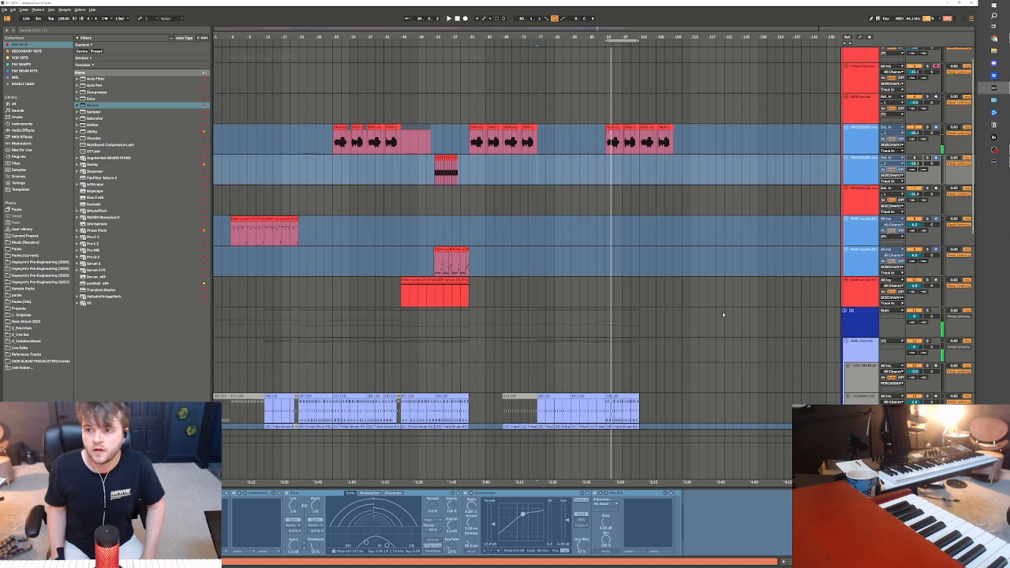
pyautogui.click(537, 96)
pyautogui.scroll(-5, 537, 98)
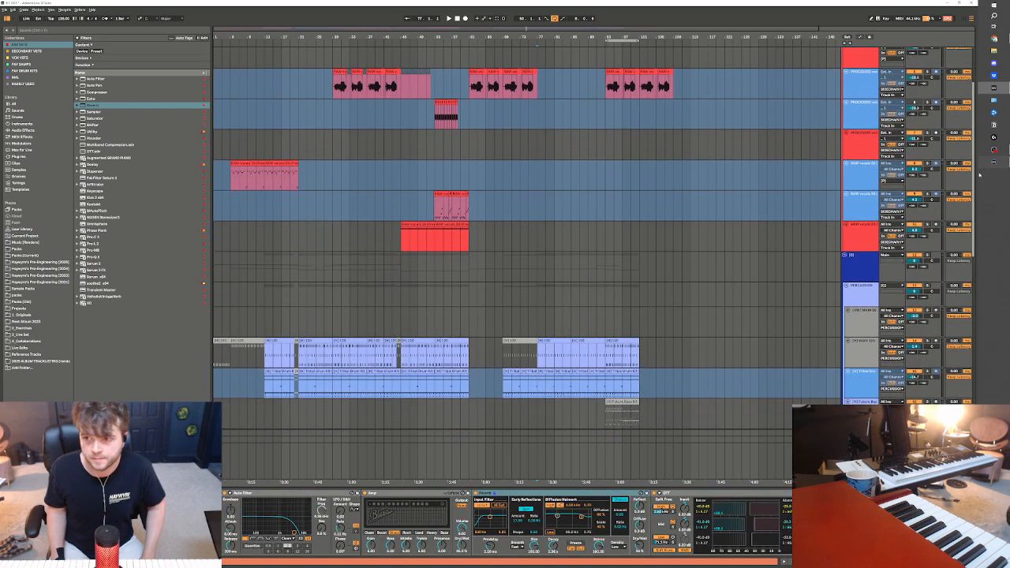
pyautogui.click(543, 61)
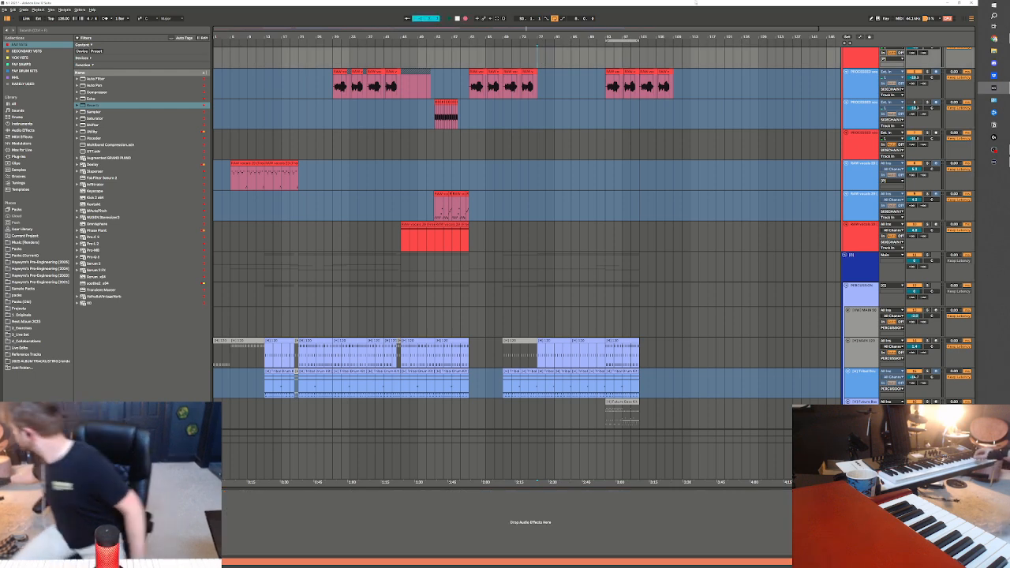
# Record a MIDI performance on the Sylenth lead track from bar 77 to about bar 101
pyautogui.press('space')
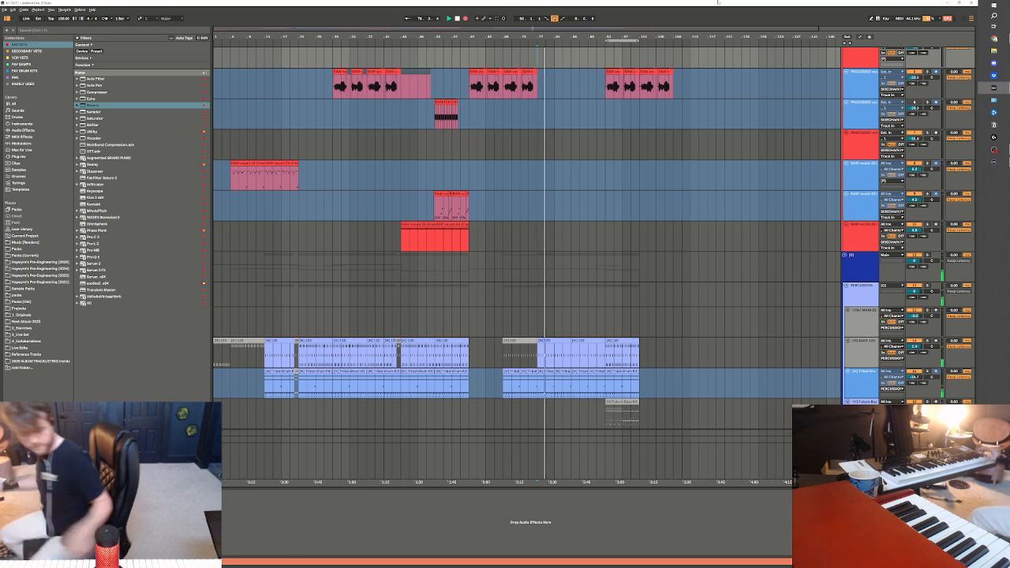
pyautogui.press('space')
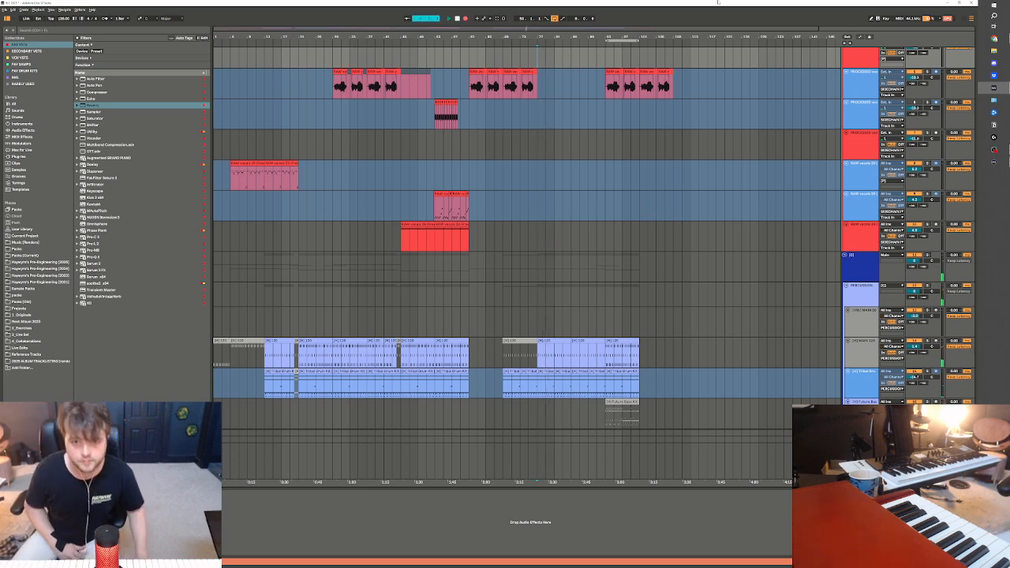
pyautogui.press('space')
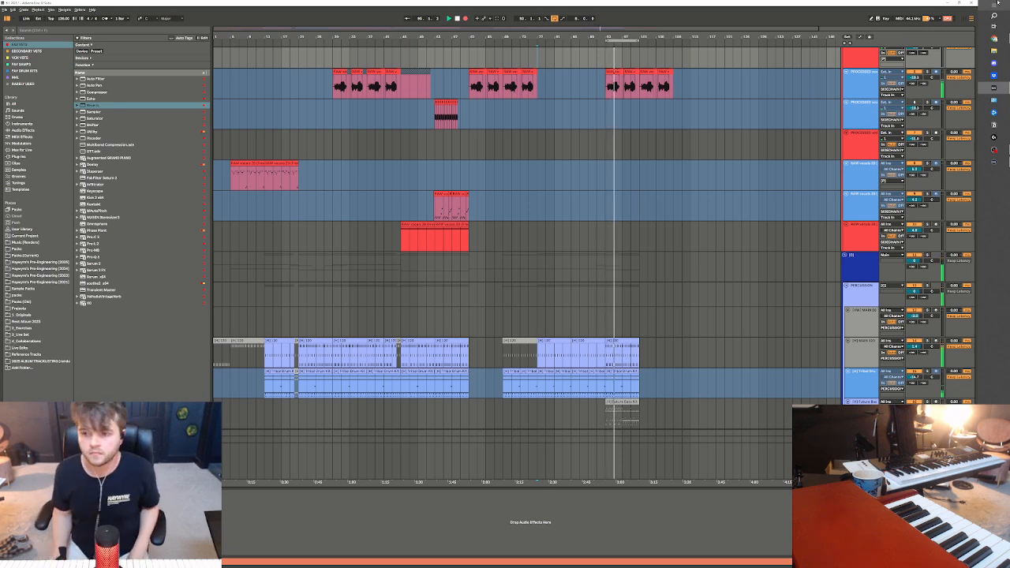
pyautogui.scroll(3, 630, 183)
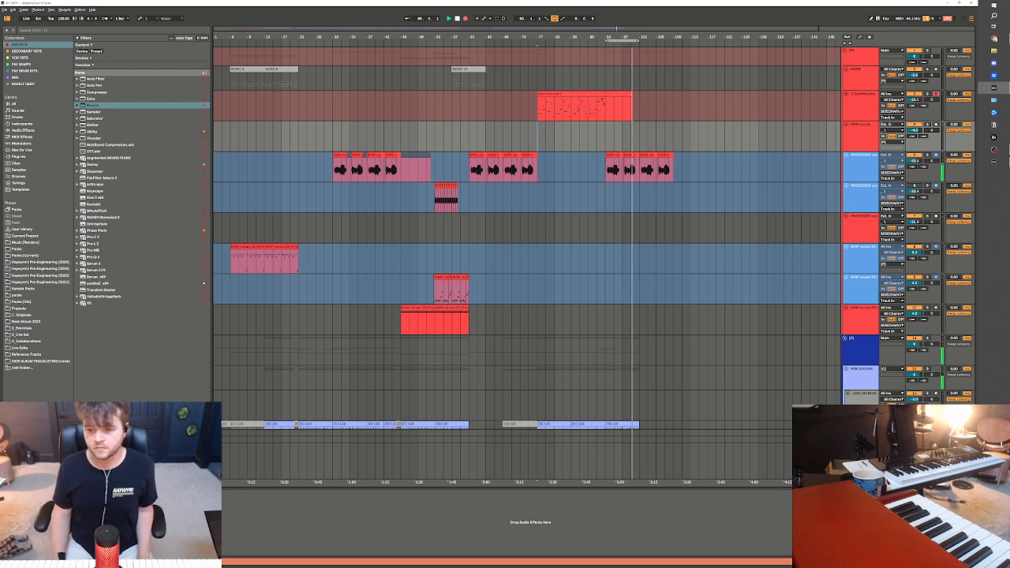
pyautogui.click(860, 461)
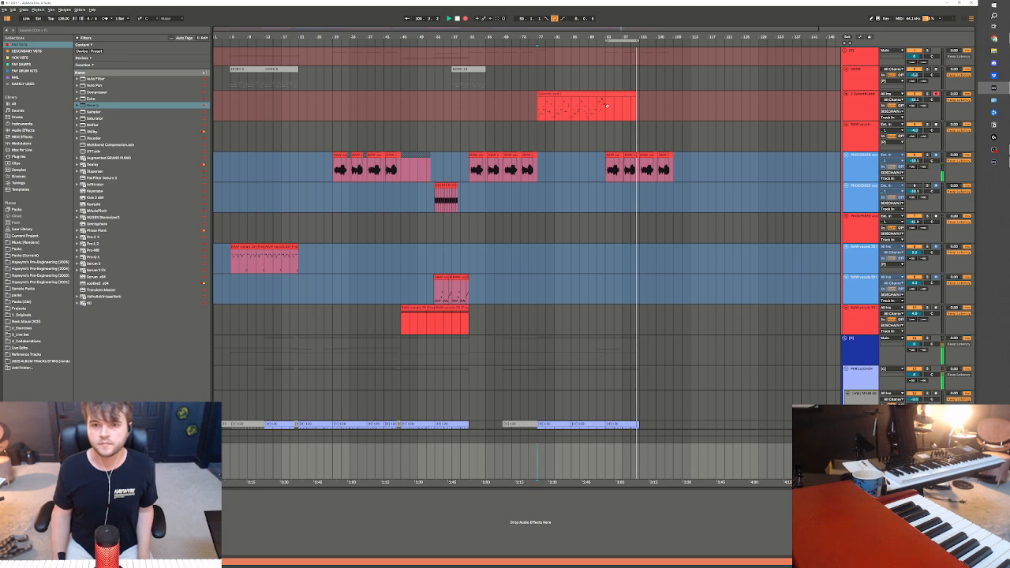
pyautogui.press('space')
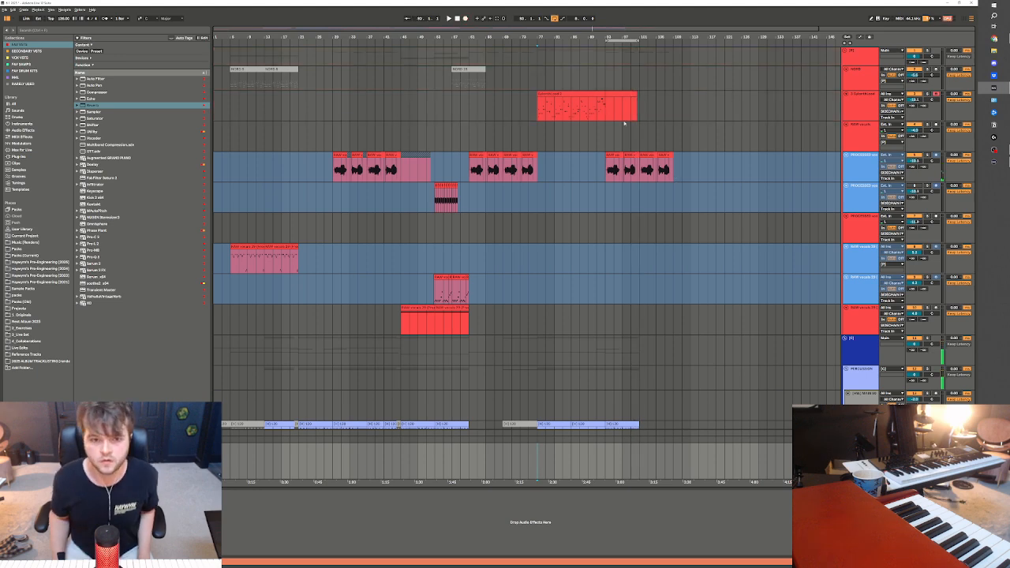
# Delete the recorded lead from bar 93 onward and play the remaining clip from bar 77
pyautogui.scroll(-2, 666, 207)
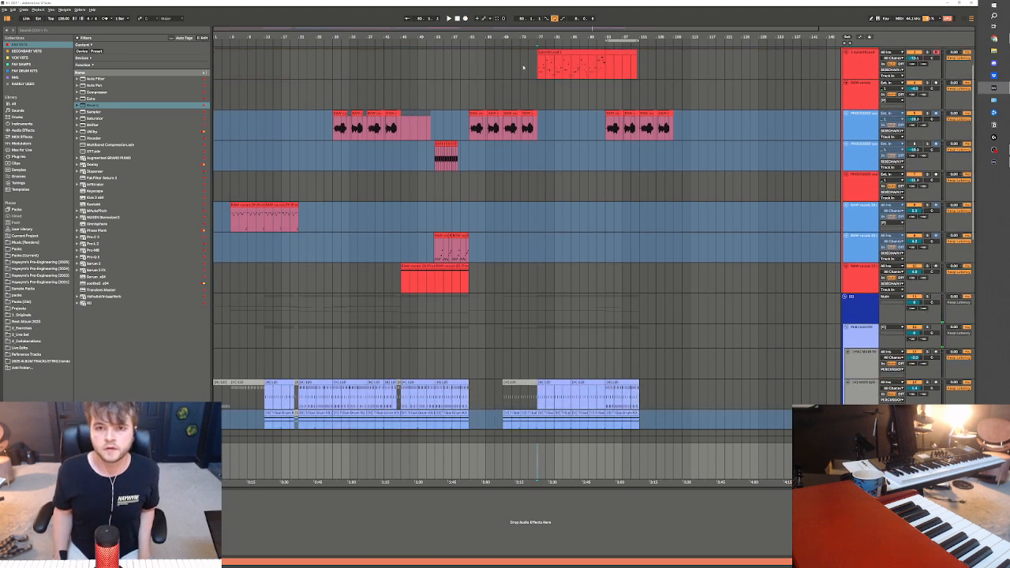
pyautogui.click(535, 72)
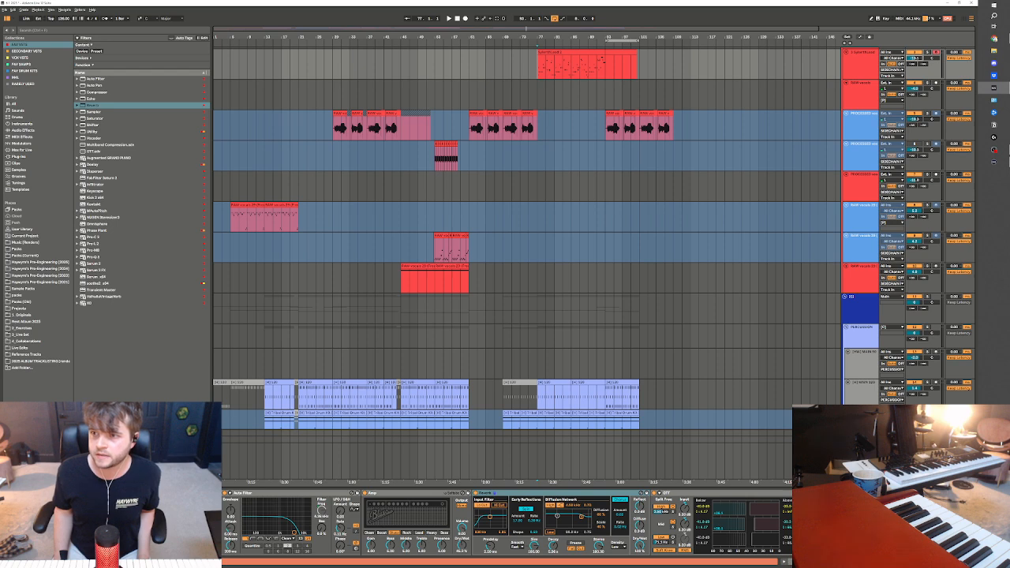
pyautogui.scroll(2, 861, 94)
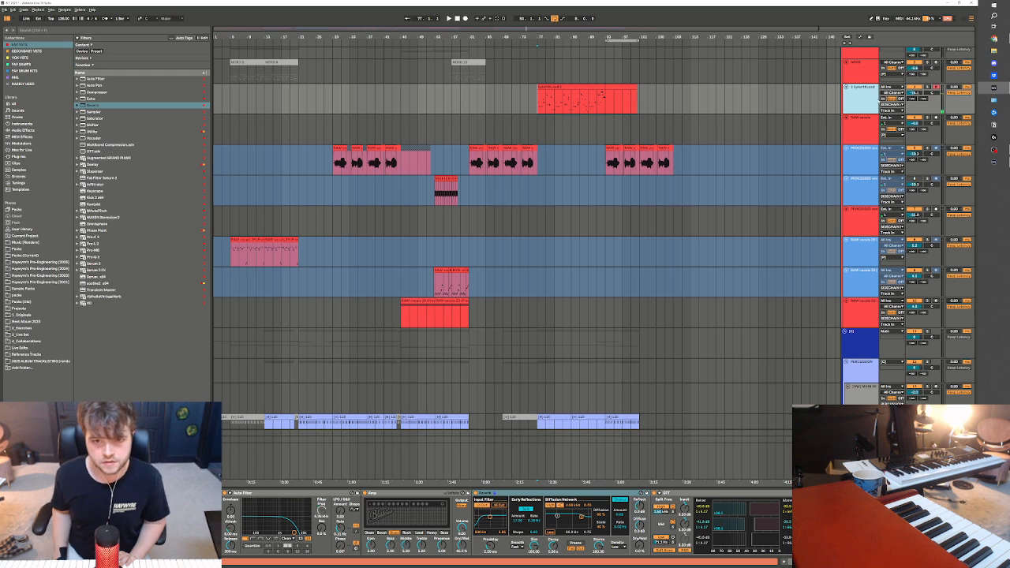
pyautogui.moveTo(603, 102); pyautogui.dragTo(632, 103)
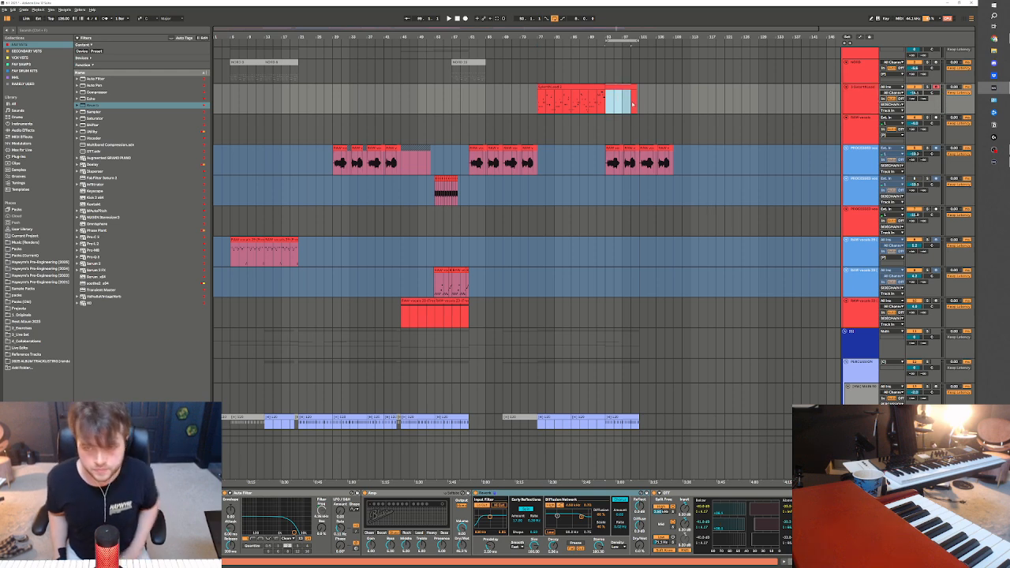
pyautogui.click(588, 92)
pyautogui.click(590, 87)
pyautogui.press('space')
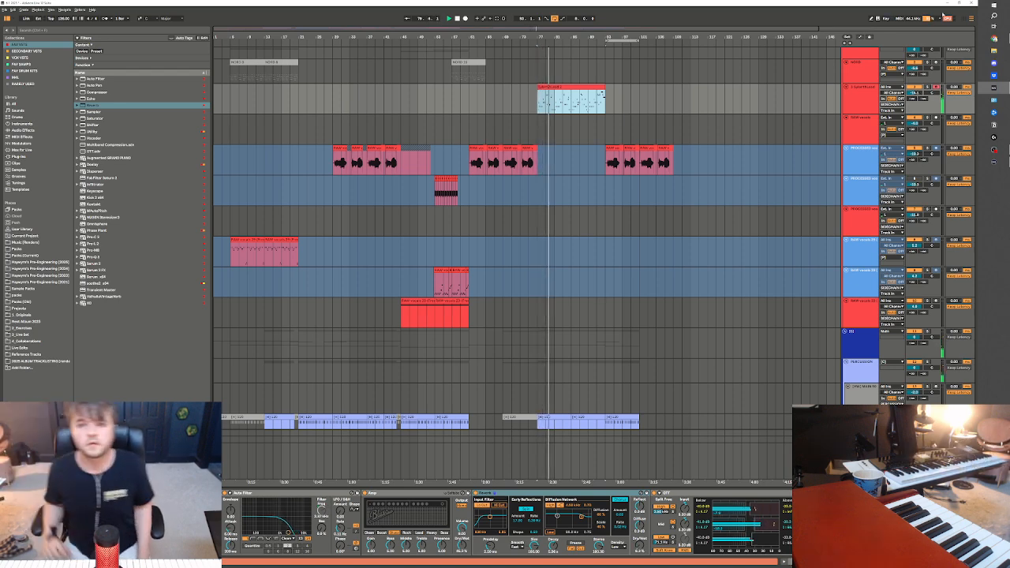
# Split the lead clip at bar 81 and duplicate its first four bars twice, undoing a third duplicate over bars 89 to 93
pyautogui.click(557, 110)
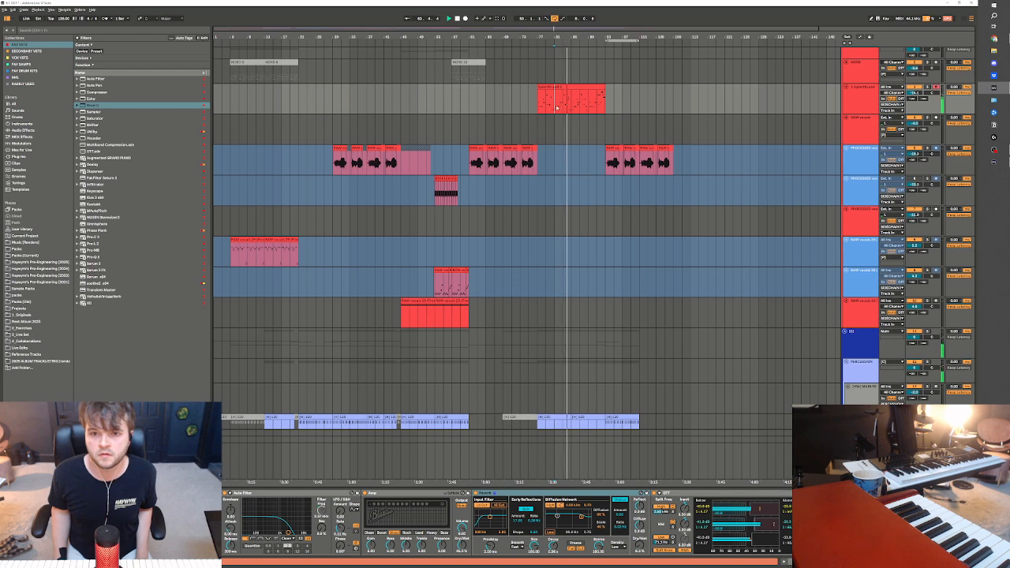
pyautogui.moveTo(554, 109)
pyautogui.mouseDown()
pyautogui.moveTo(570, 104)
pyautogui.moveTo(554, 105)
pyautogui.mouseUp()
pyautogui.hotkey('ctrl', 'e')
pyautogui.hotkey('ctrl', 'd')
pyautogui.hotkey('ctrl', 'd')
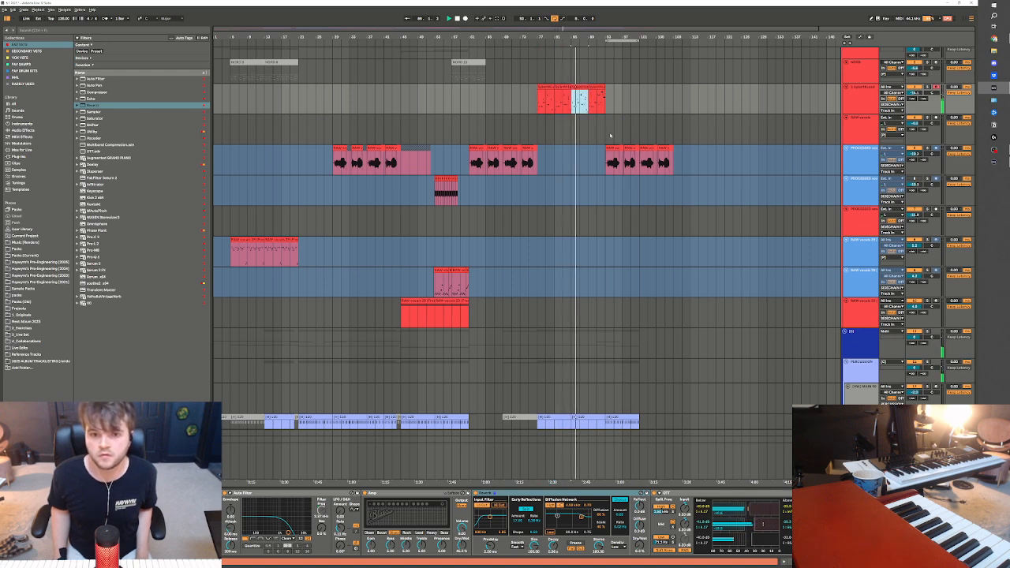
pyautogui.hotkey('ctrl', 'd')
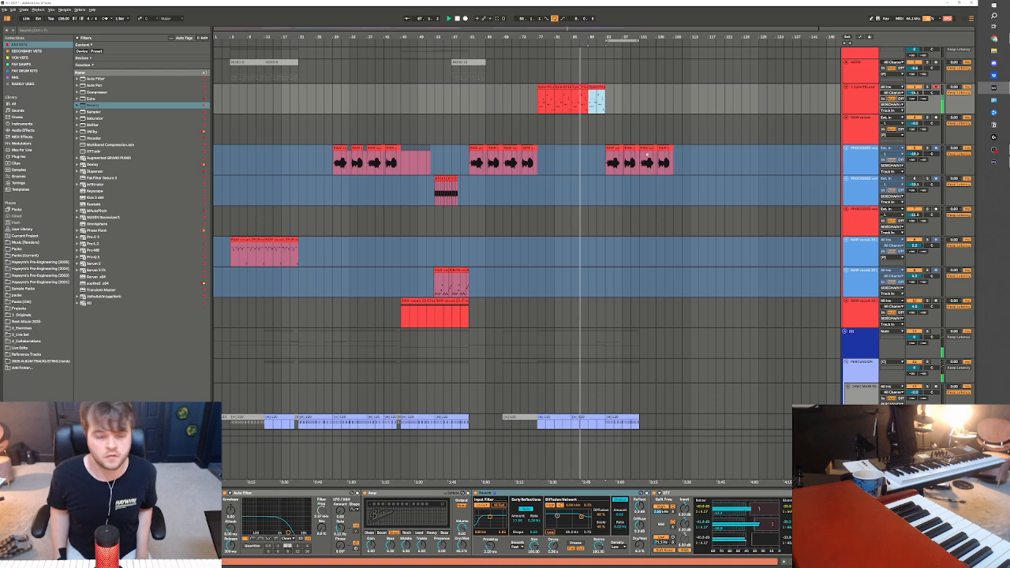
pyautogui.hotkey('ctrl', 'z')
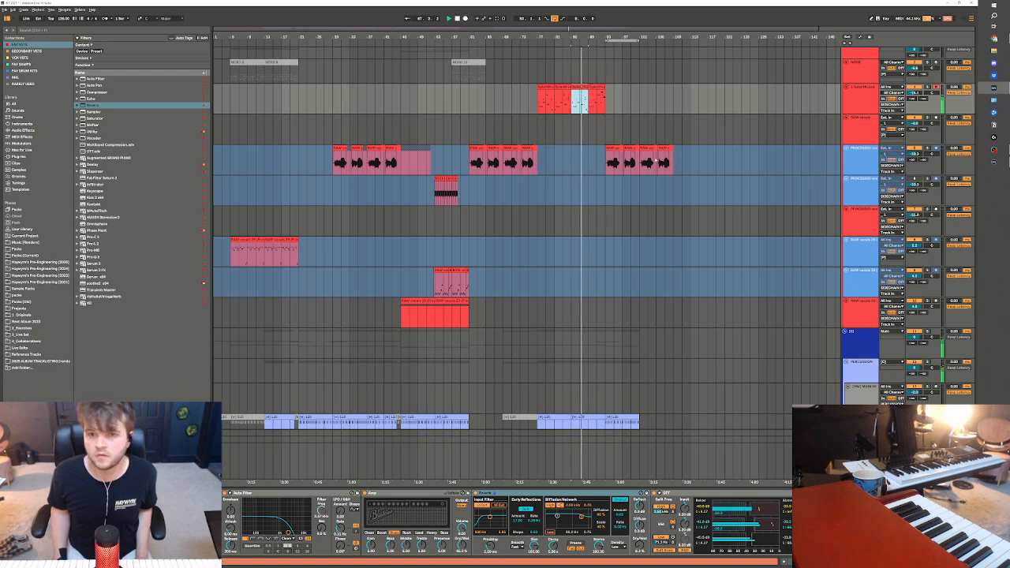
pyautogui.click(591, 106)
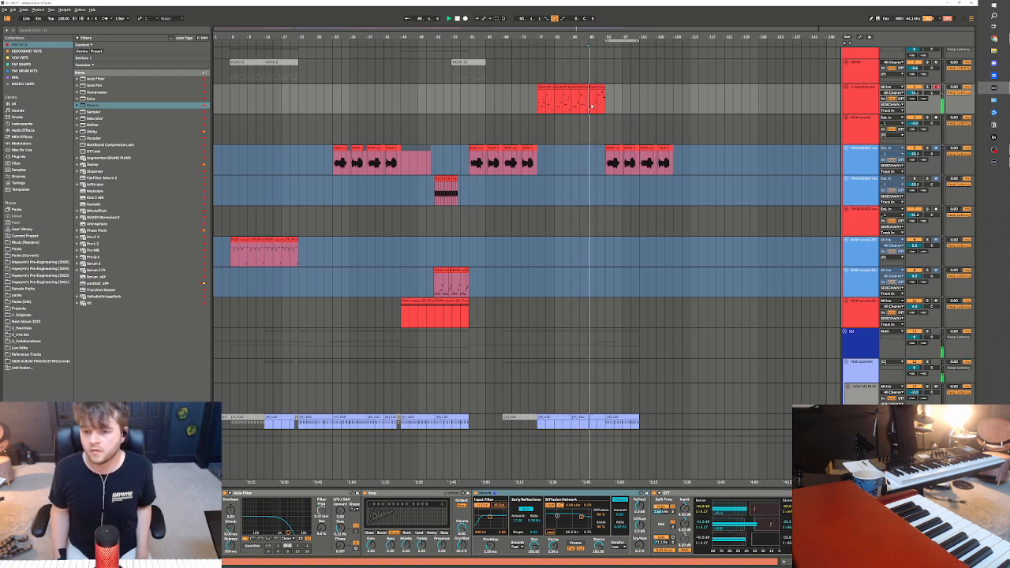
pyautogui.click(591, 442)
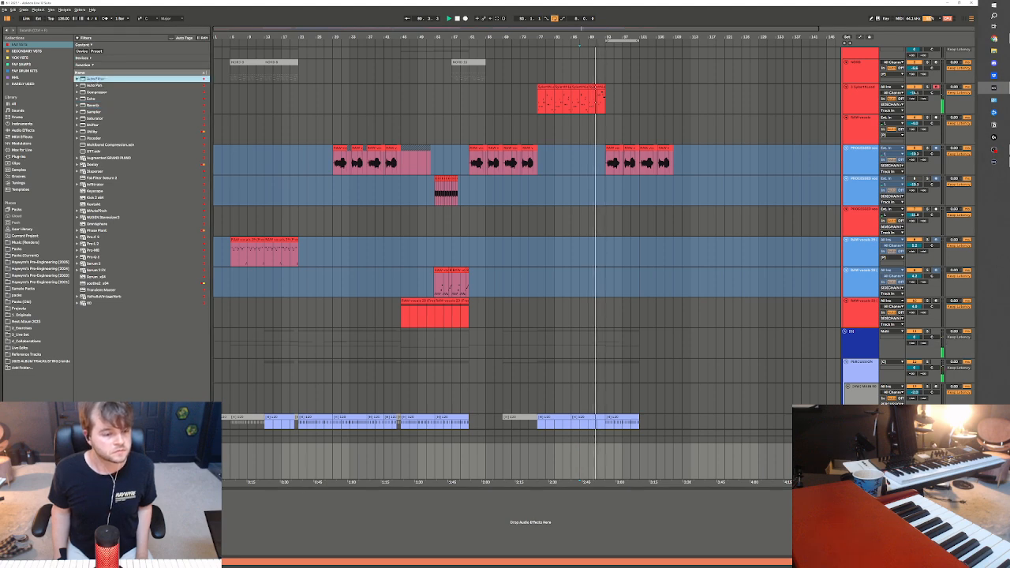
pyautogui.click(599, 94)
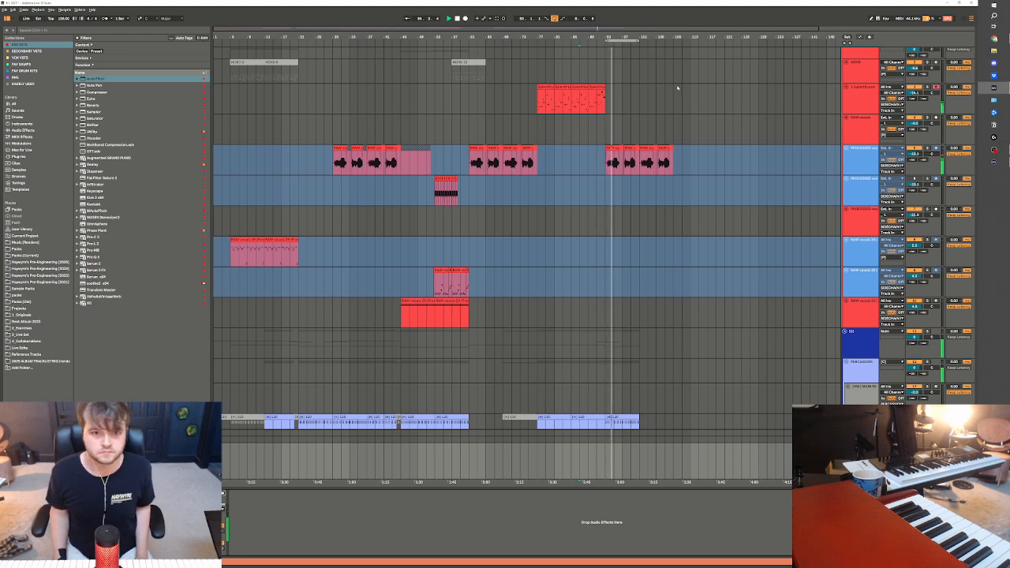
pyautogui.click(443, 152)
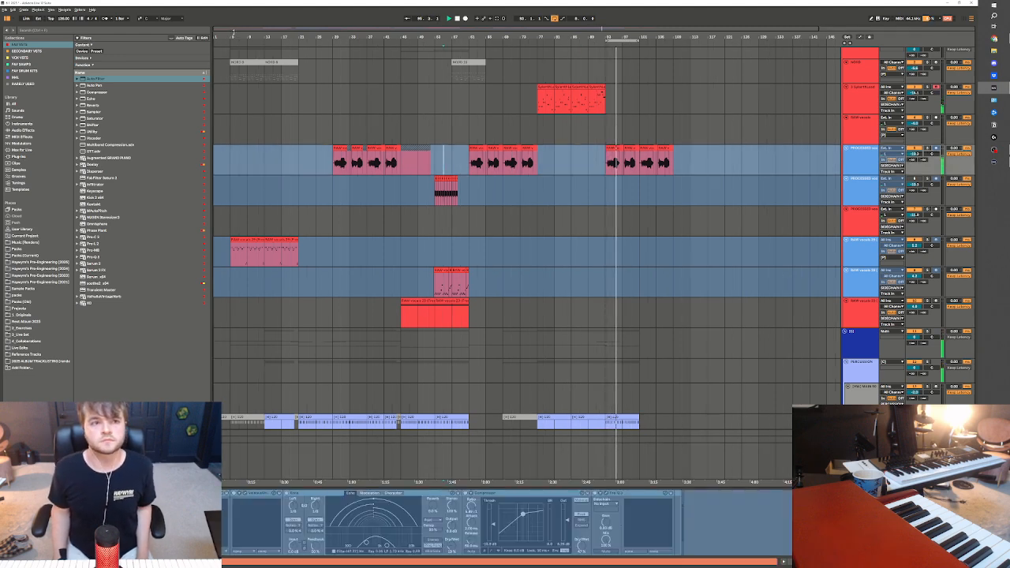
# Set the loop to span the whole arrangement from bar 5 to bar 109
pyautogui.moveTo(441, 30); pyautogui.dragTo(441, 22)
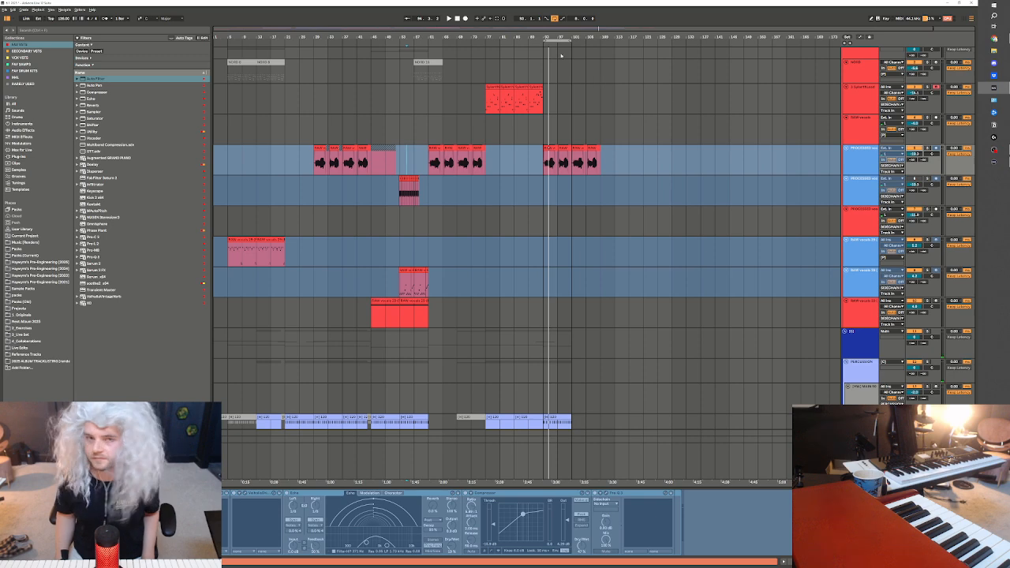
pyautogui.click(228, 224)
pyautogui.moveTo(233, 222); pyautogui.dragTo(598, 189)
pyautogui.hotkey('ctrl', 'l')
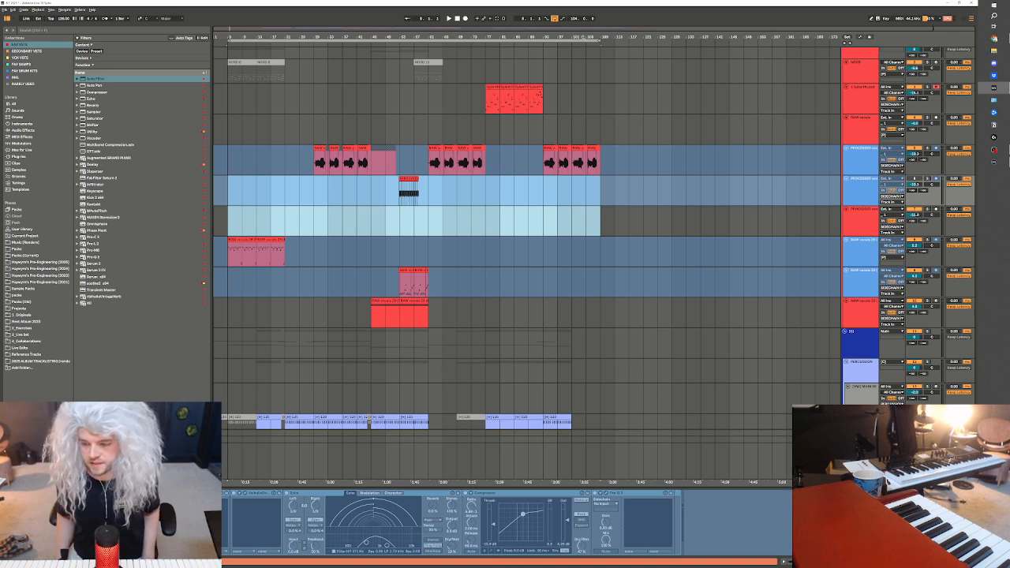
pyautogui.doubleClick(561, 41)
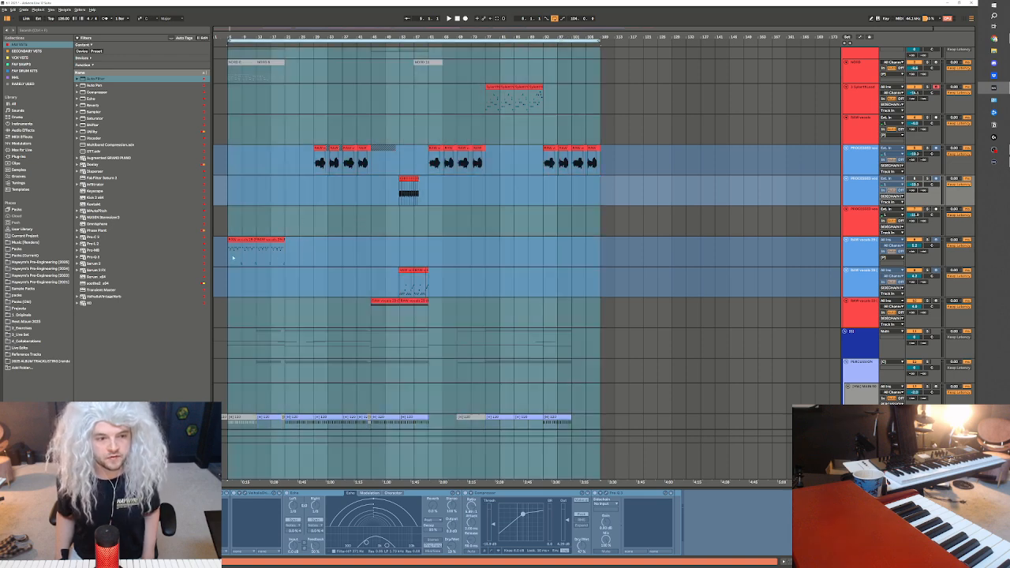
# Play the arrangement from bar 5 and look over the lead, vocal and percussion tracks
pyautogui.hotkey('ctrl', 'shift', 'l')
pyautogui.click(238, 40)
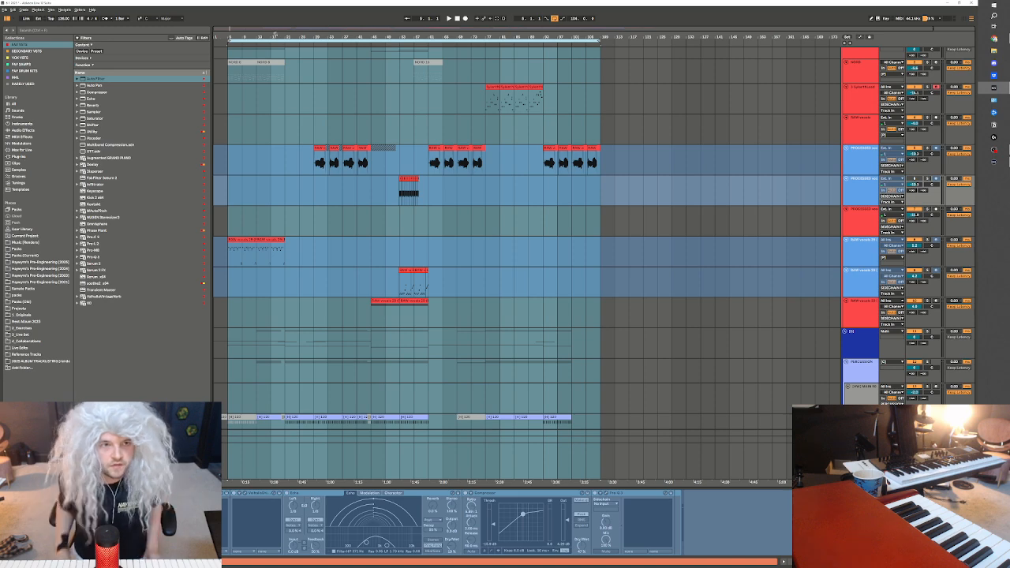
pyautogui.press('space')
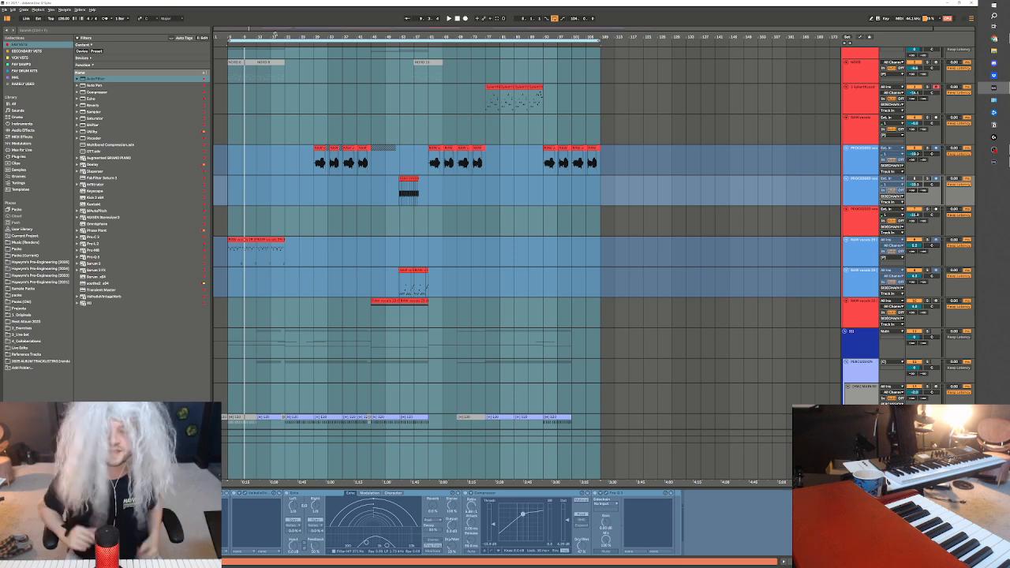
pyautogui.press('space')
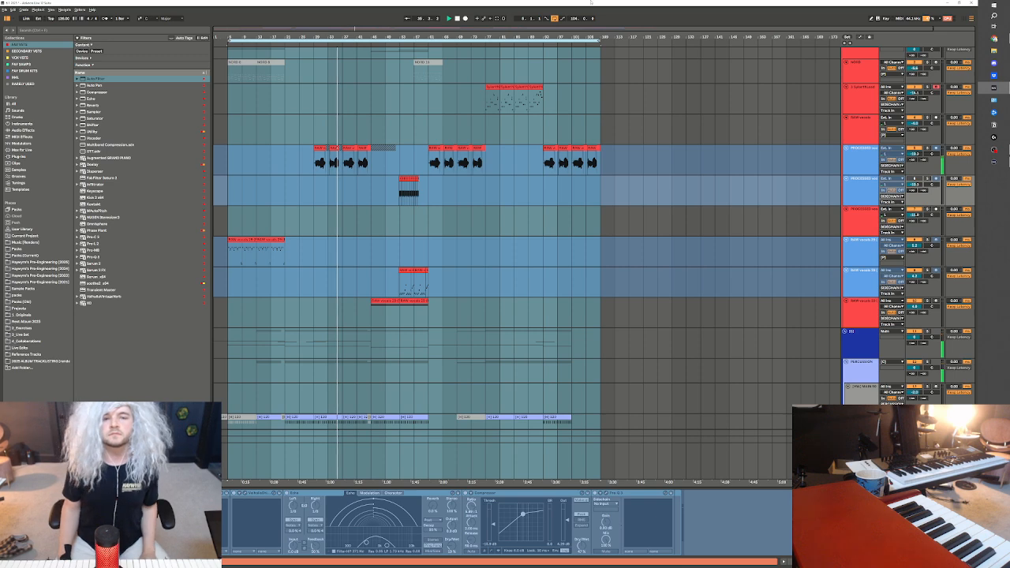
pyautogui.click(857, 101)
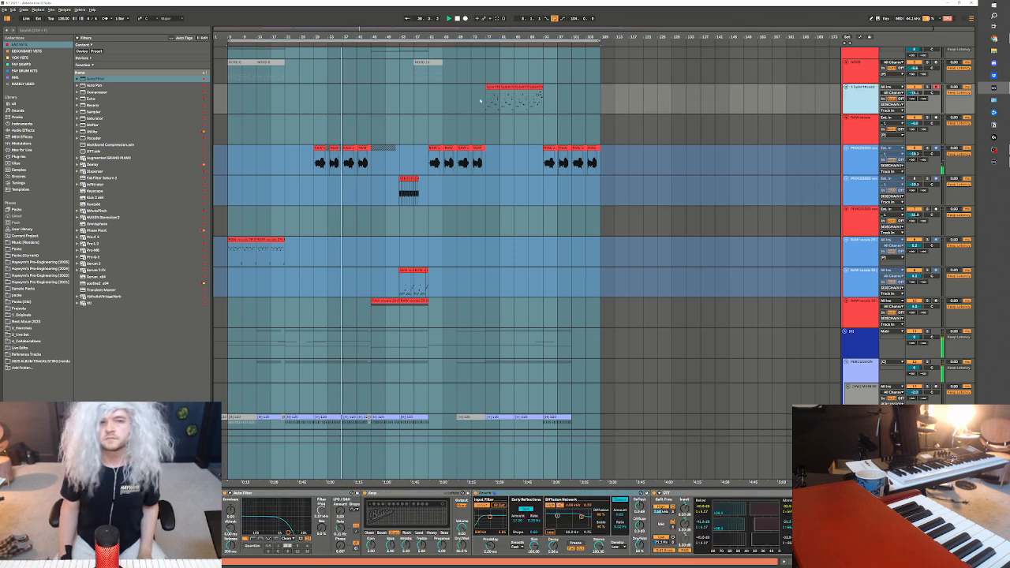
pyautogui.click(396, 181)
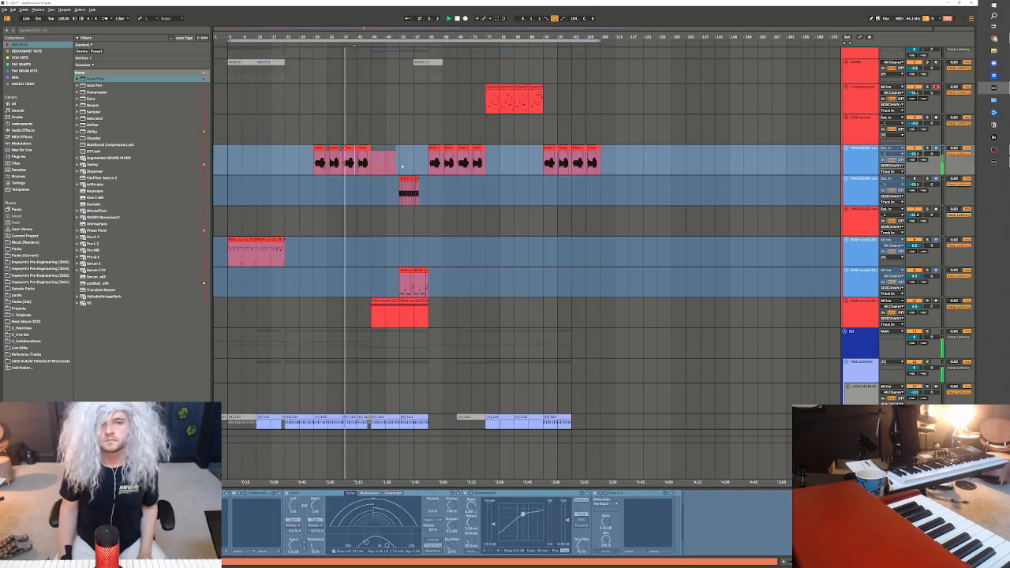
pyautogui.scroll(-3, 396, 181)
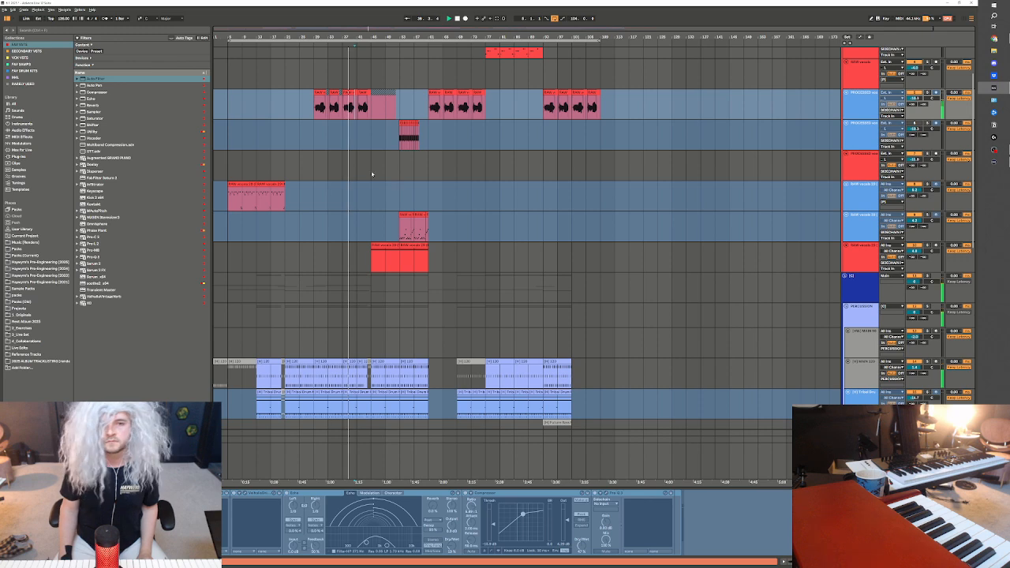
pyautogui.scroll(1, 417, 137)
pyautogui.scroll(-2, 412, 134)
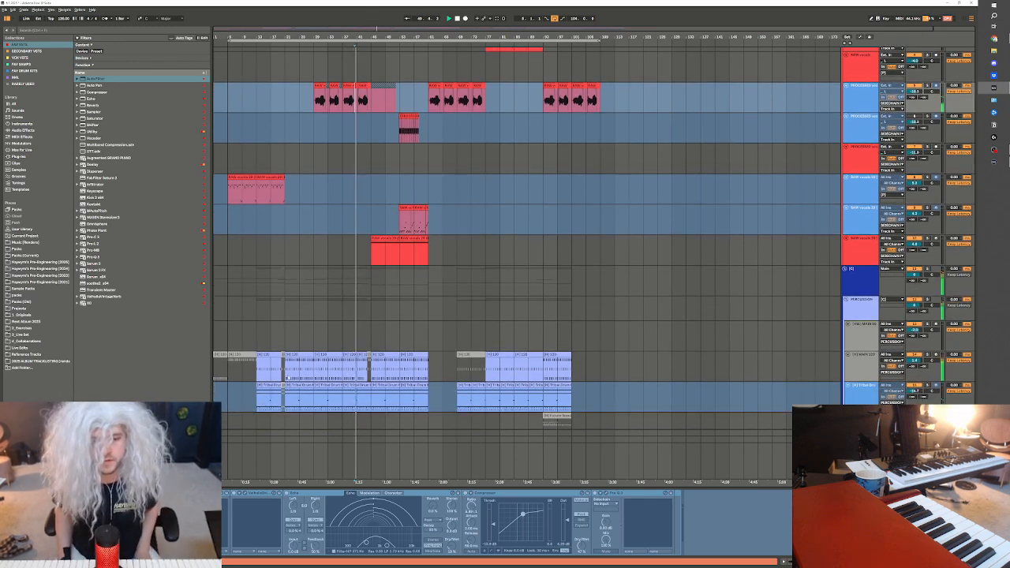
# Consolidate the main drum clips leading up to bar 45 so the short gap before it is closed
pyautogui.click(339, 368)
pyautogui.moveTo(340, 368); pyautogui.dragTo(372, 367)
pyautogui.hotkey('ctrl', 'j')
pyautogui.click(385, 367)
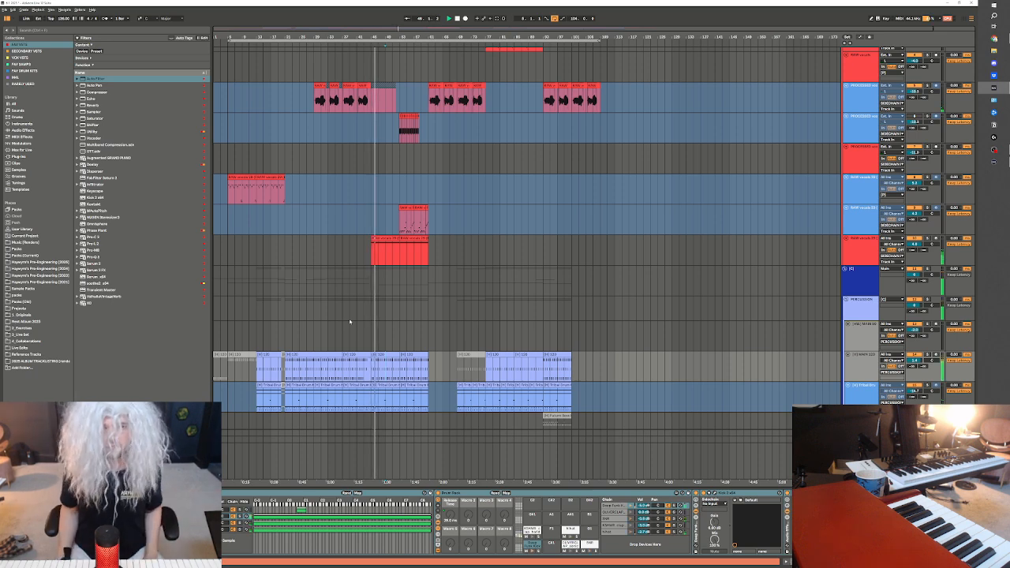
# Listen to the arrangement past bar 45 while looking over the vocal, lead and percussion tracks, and stop the playback
pyautogui.scroll(-1, 542, 162)
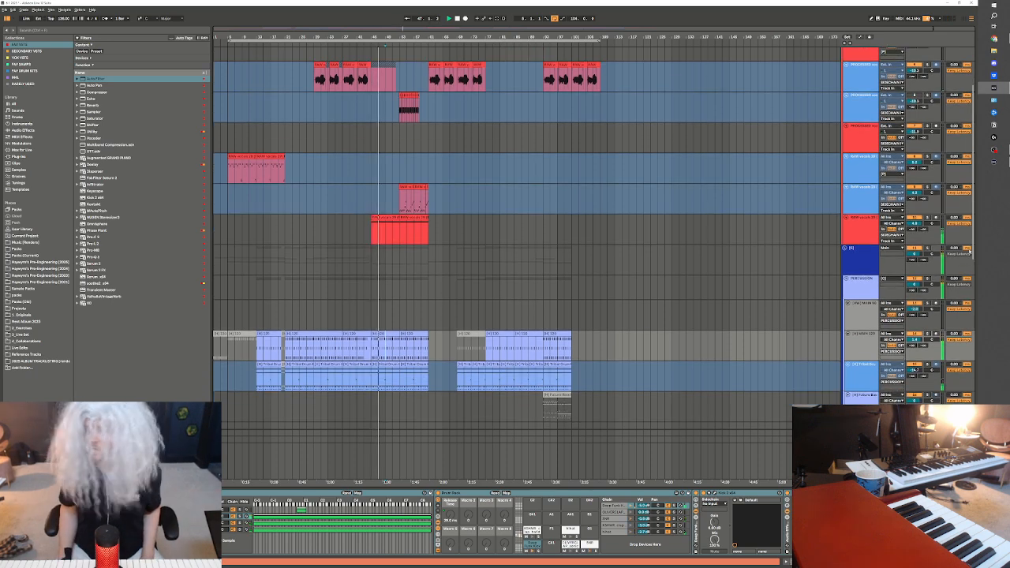
pyautogui.scroll(1, 412, 219)
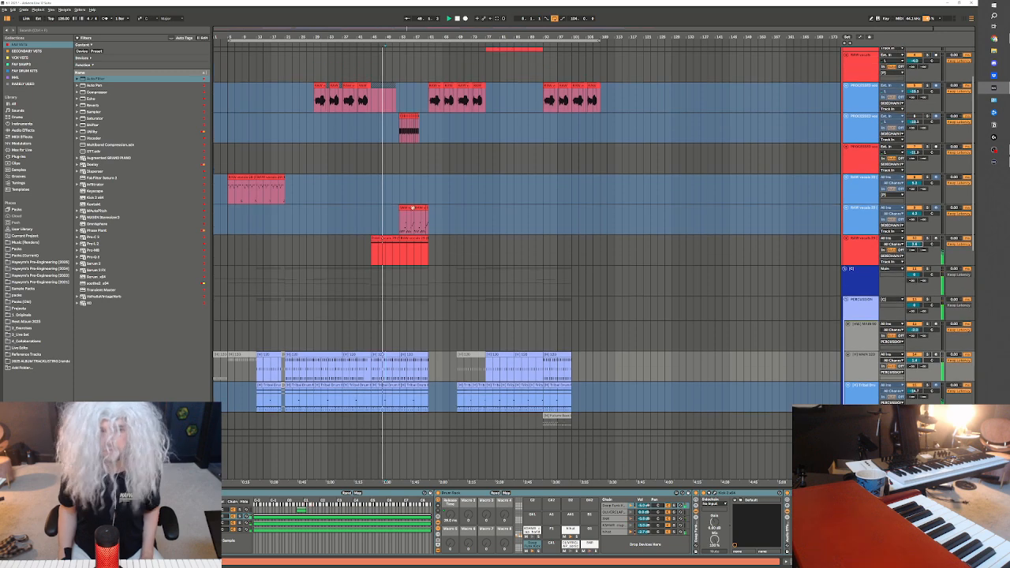
pyautogui.moveTo(318, 36); pyautogui.dragTo(319, 57)
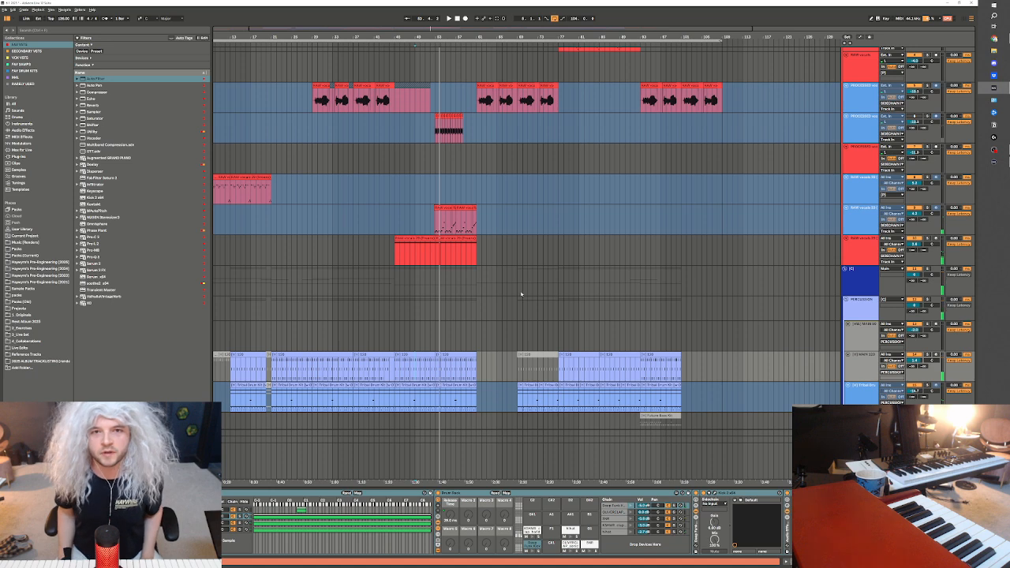
pyautogui.scroll(-1, 484, 210)
pyautogui.click(491, 236)
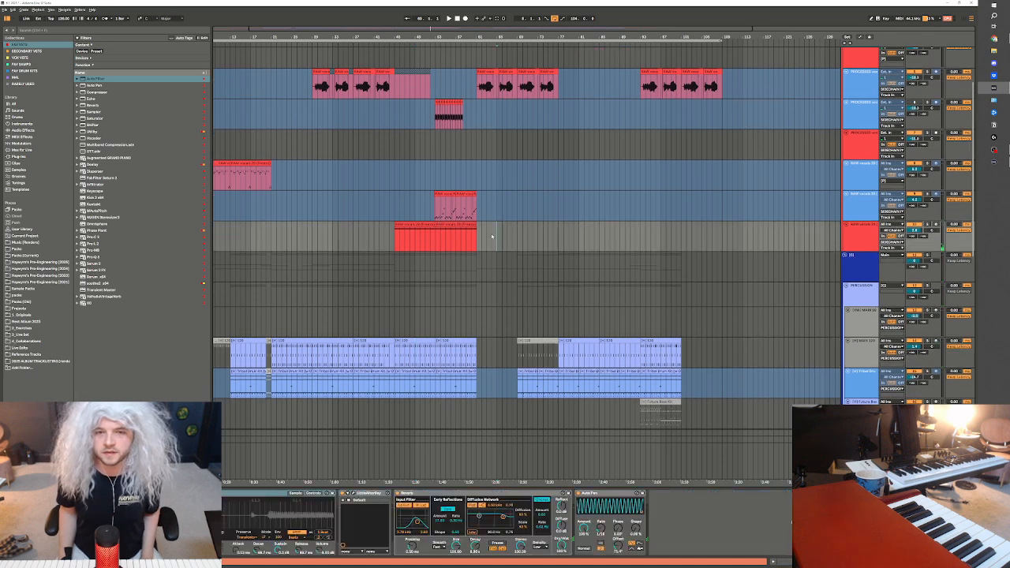
pyautogui.click(422, 258)
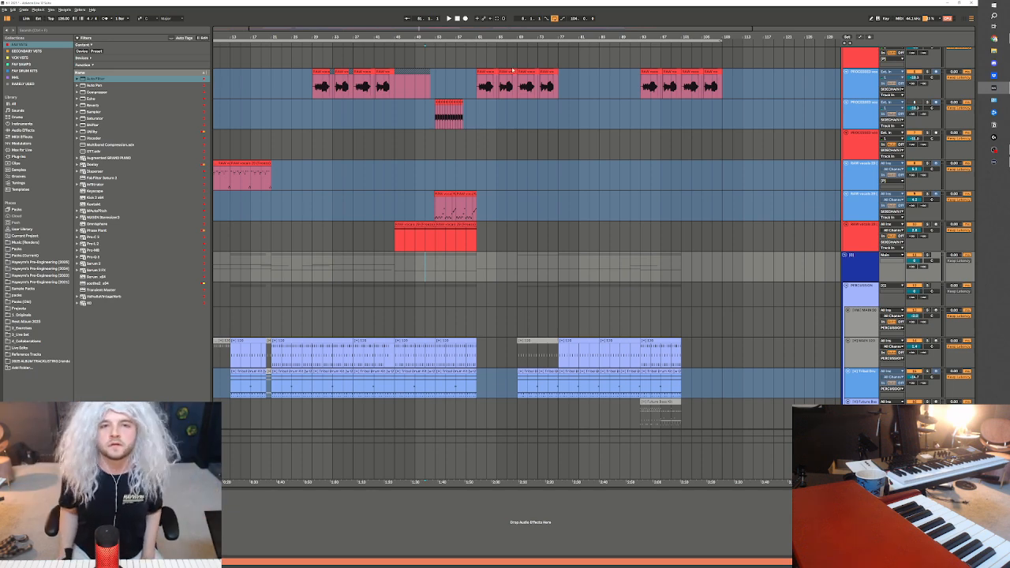
pyautogui.scroll(-2, 391, 332)
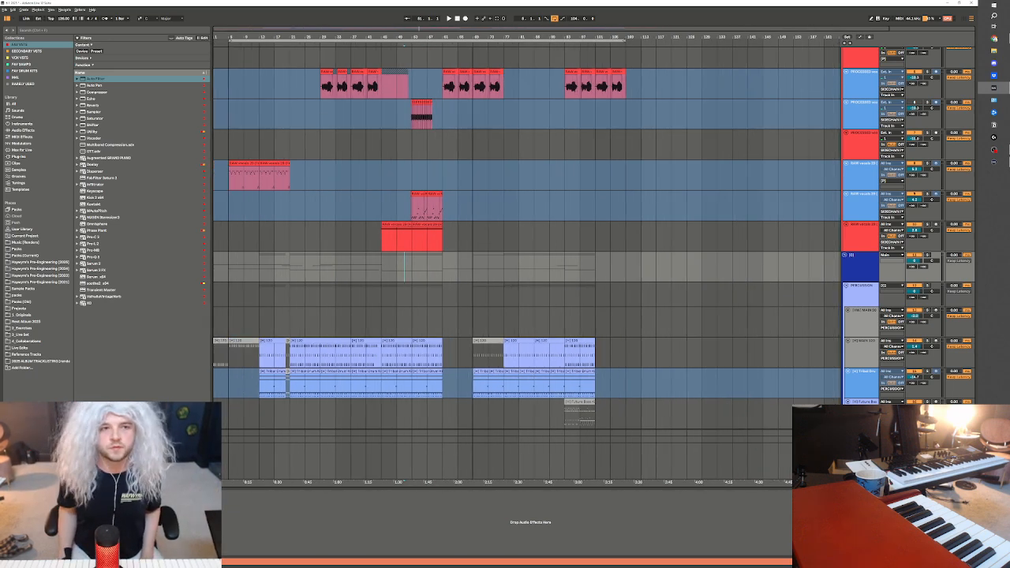
# Return to the start of the arrangement at bar 5, save the Live Set and create a new one
pyautogui.click(256, 300)
pyautogui.click(227, 248)
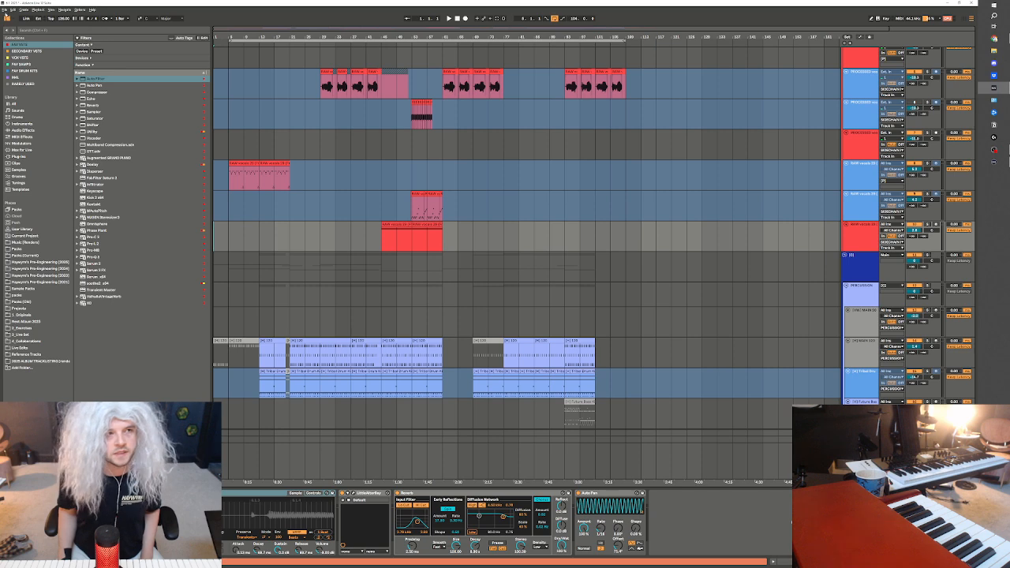
pyautogui.click(5, 10)
pyautogui.click(26, 67)
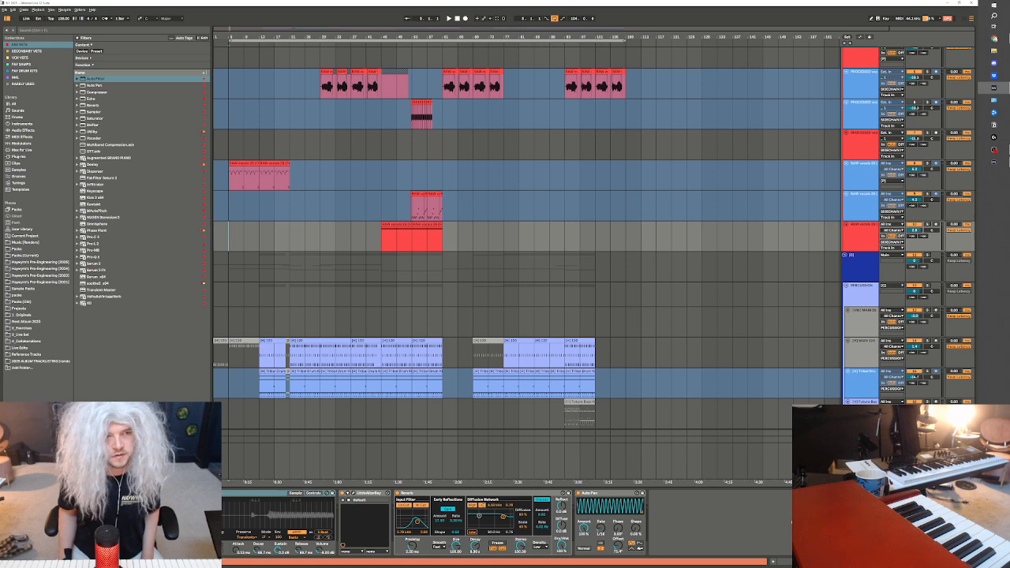
pyautogui.click(6, 11)
pyautogui.click(19, 17)
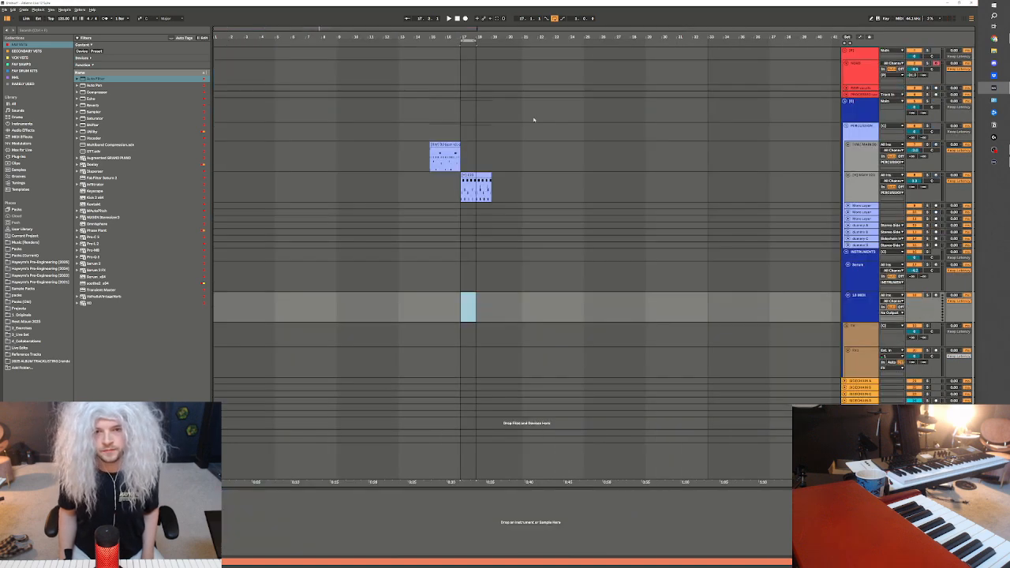
# Insert a MIDI track below the main drum track and deactivate the two template drum clips at bars 15 and 17
pyautogui.click(465, 227)
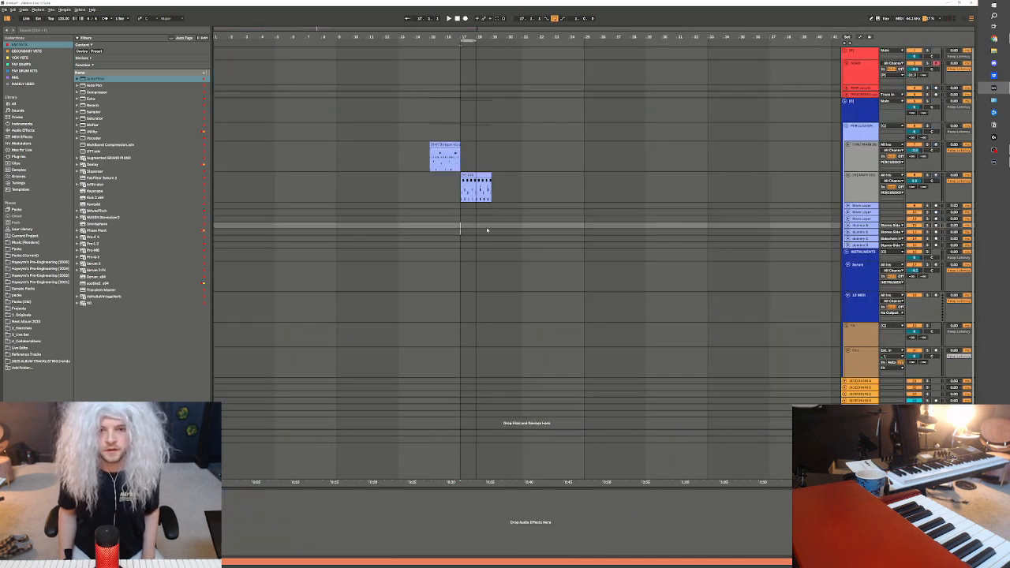
pyautogui.moveTo(507, 154); pyautogui.dragTo(414, 191)
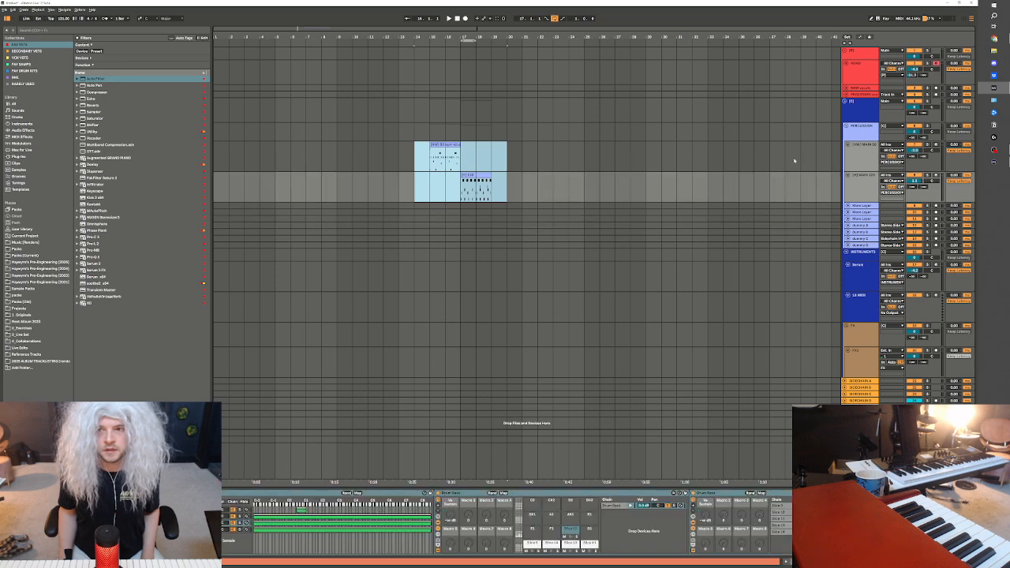
pyautogui.click(858, 193)
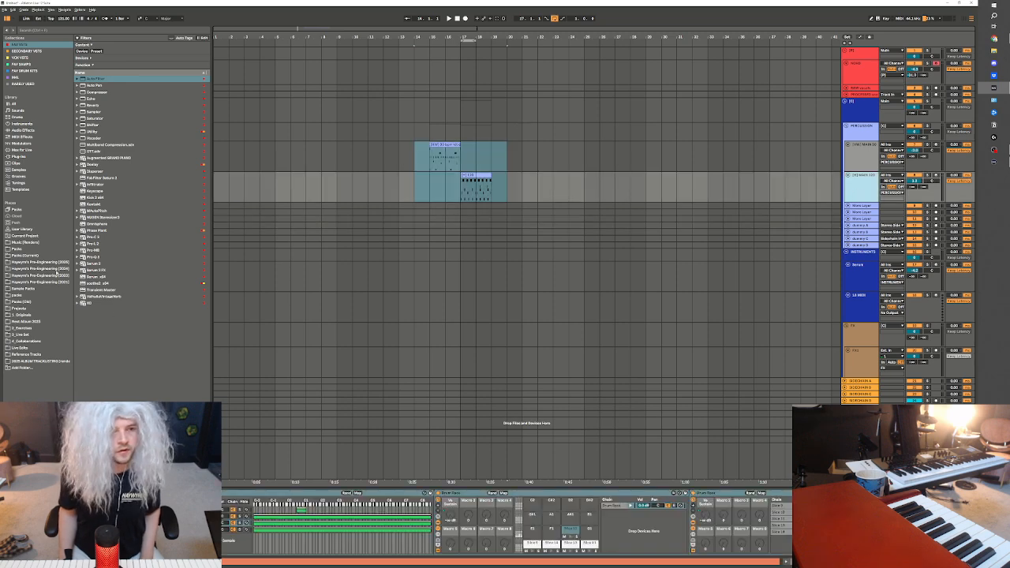
pyautogui.click(563, 187)
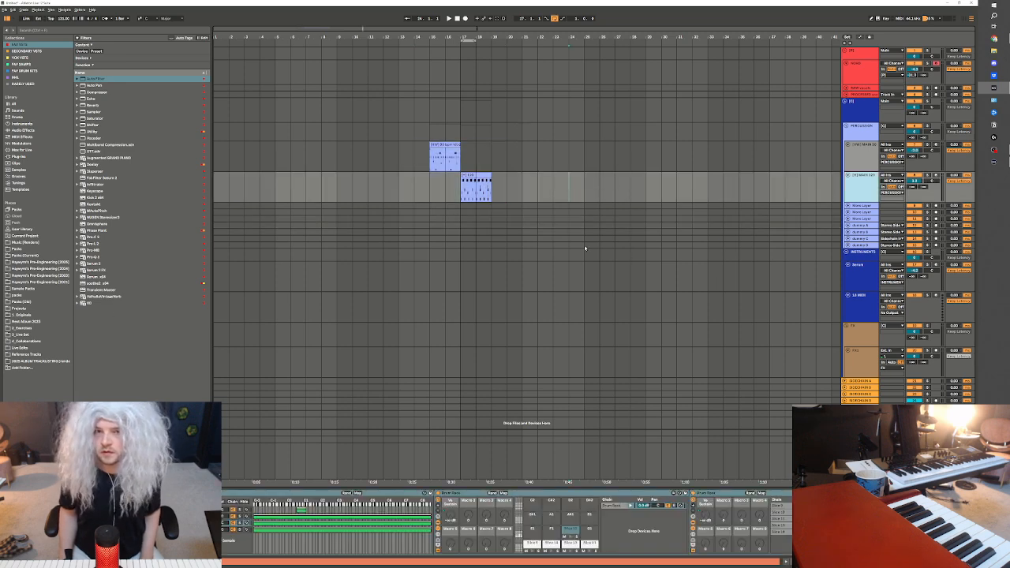
pyautogui.hotkey('ctrl', 'shift', 't')
pyautogui.moveTo(521, 146); pyautogui.dragTo(429, 192)
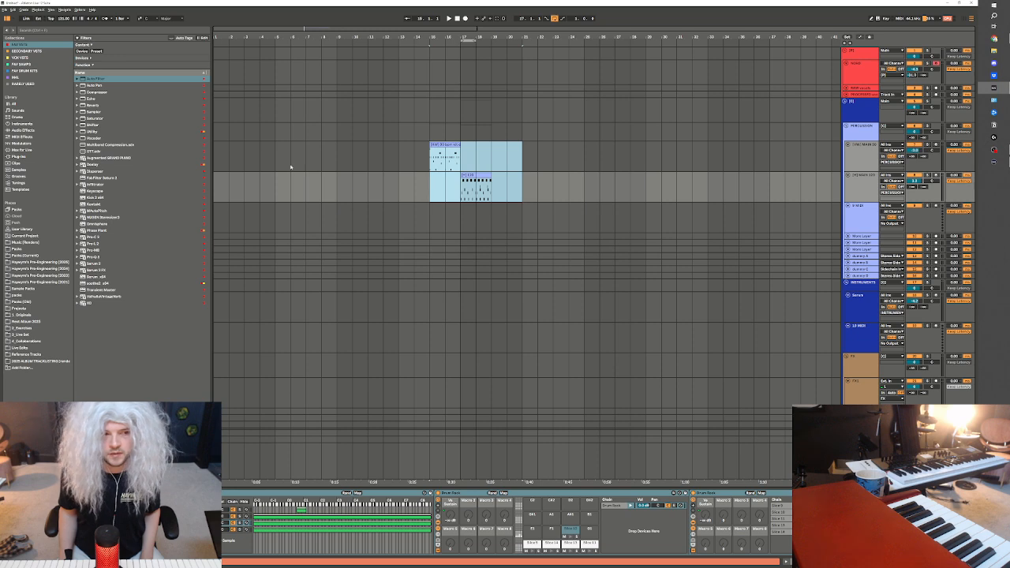
pyautogui.click(225, 214)
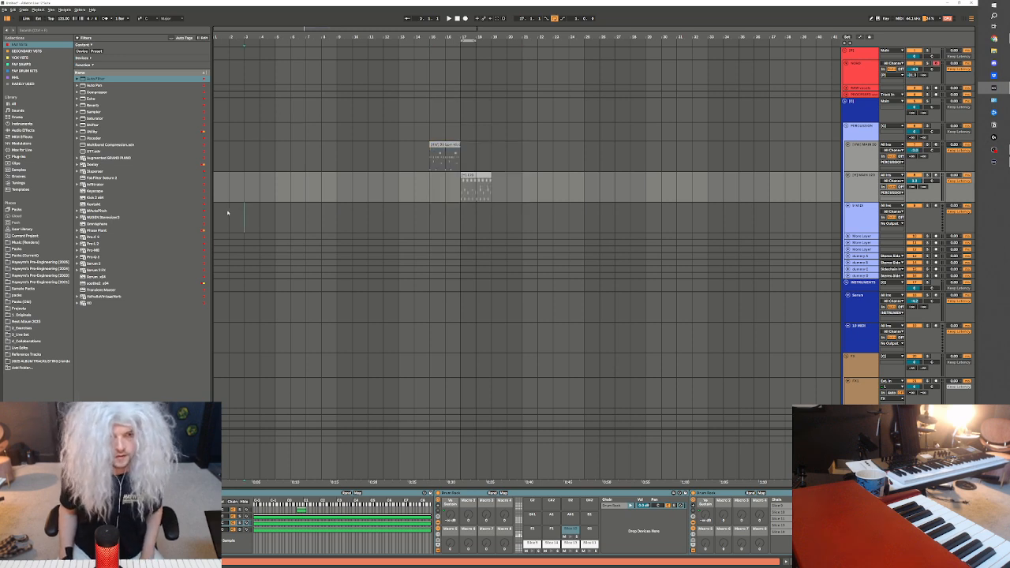
# Browse to the [HW] DRUMS folder in the first-listed Haywyre's Pre-Engineering place and select its kits folder
pyautogui.click(40, 261)
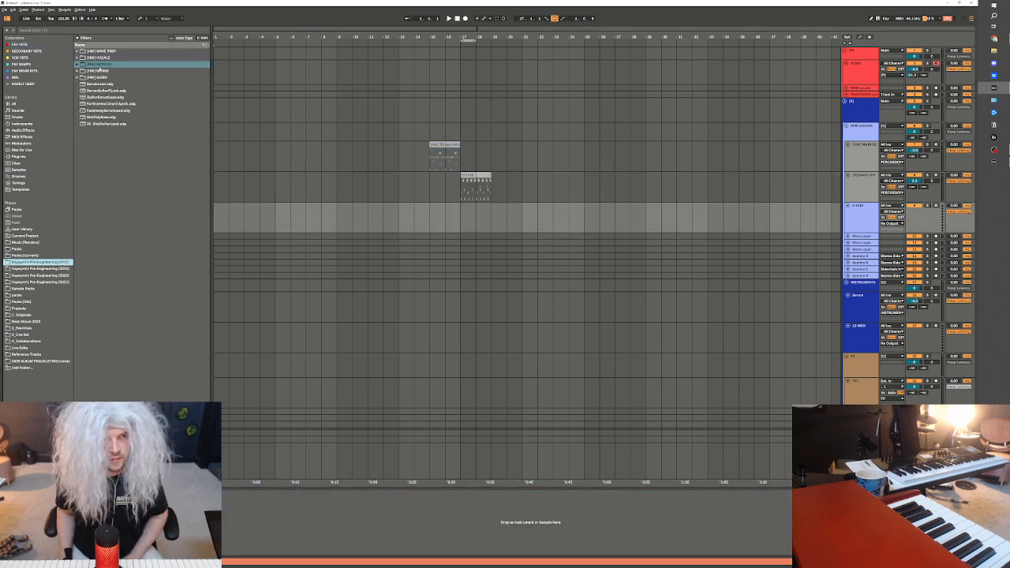
pyautogui.doubleClick(106, 73)
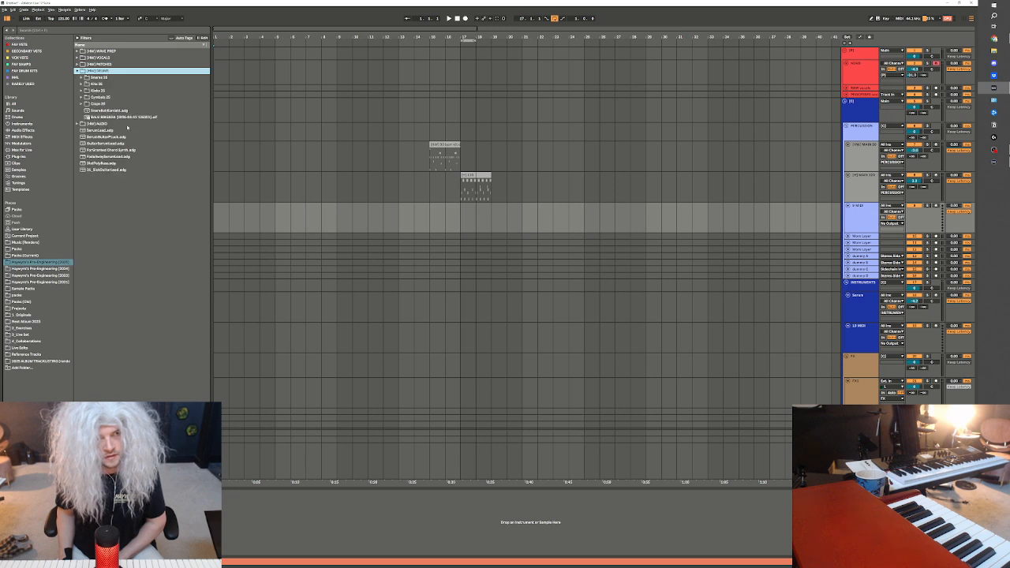
pyautogui.click(116, 97)
pyautogui.click(113, 91)
pyautogui.click(111, 84)
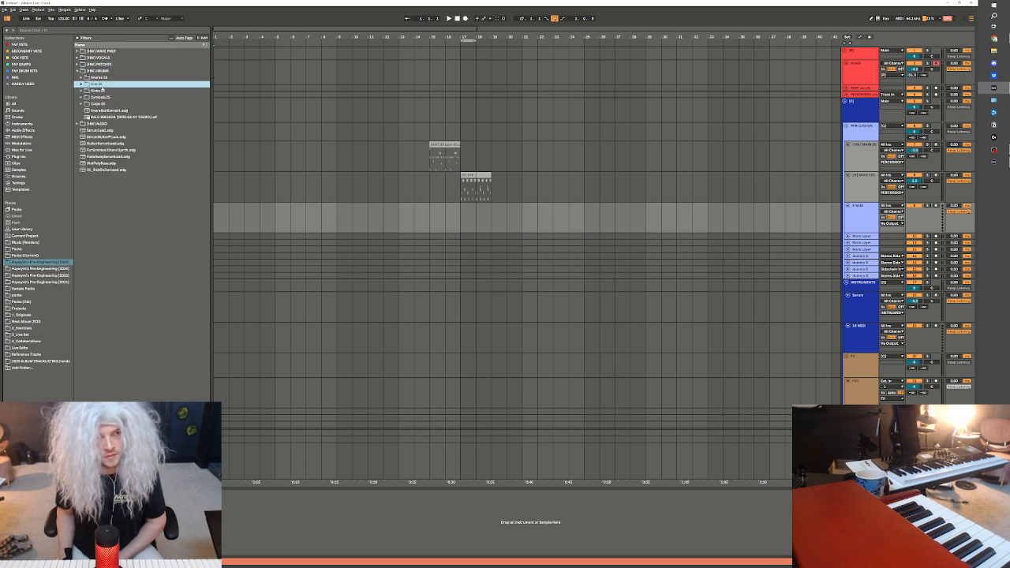
# Open the [H] Future Bass Kit Project among the drum kits and place its Future Bass Kit clip on the new MIDI track at bar 5
pyautogui.press('Right')
pyautogui.press('Down')
pyautogui.press('Down')
pyautogui.press('Down')
pyautogui.press('Left')
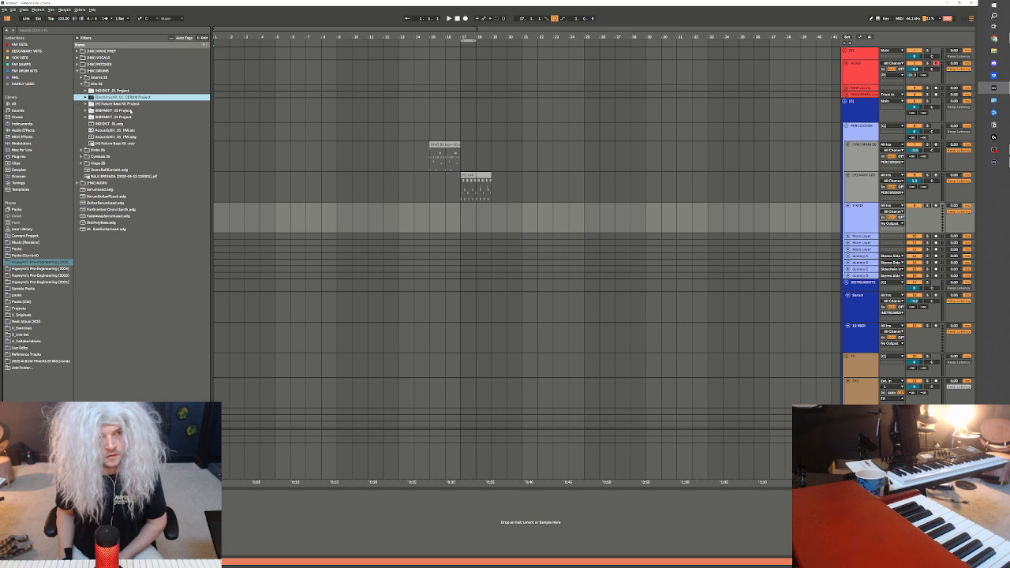
pyautogui.press('Right')
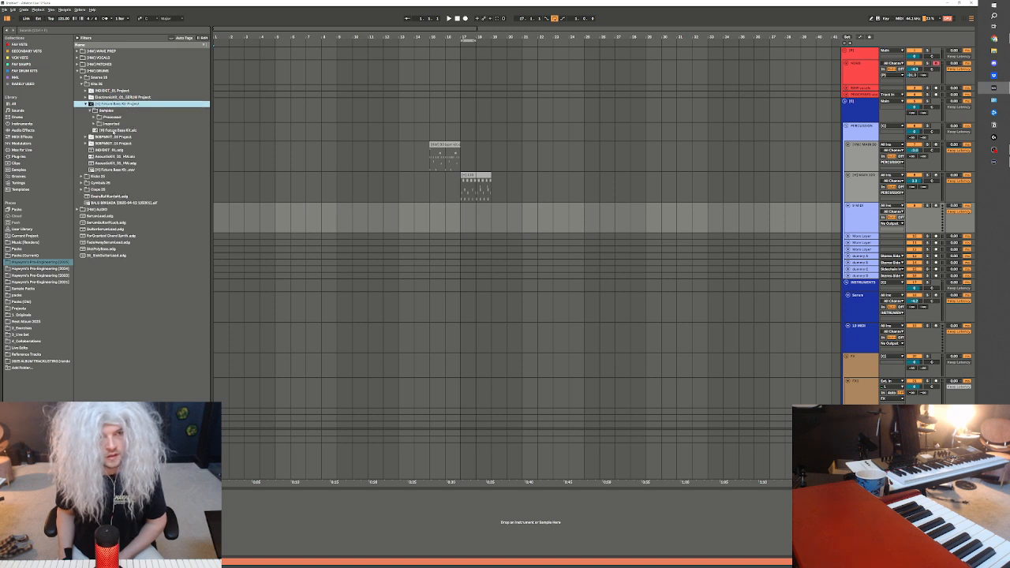
pyautogui.click(112, 130)
pyautogui.moveTo(286, 216); pyautogui.dragTo(277, 221)
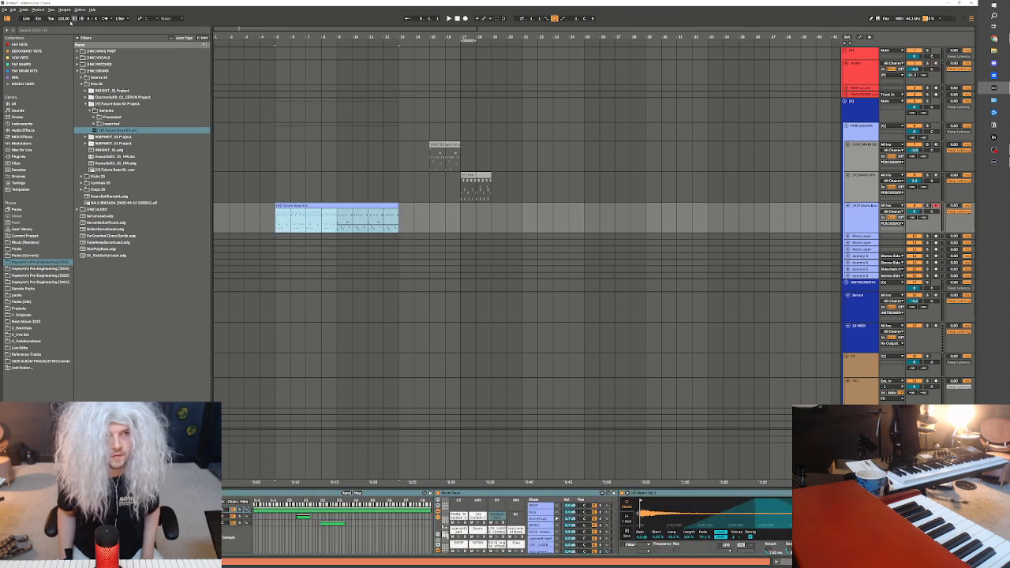
# Set the tempo to 90 BPM and play the Future Bass Kit clip from bar 5
pyautogui.click(67, 19)
pyautogui.write('90')
pyautogui.press('Return')
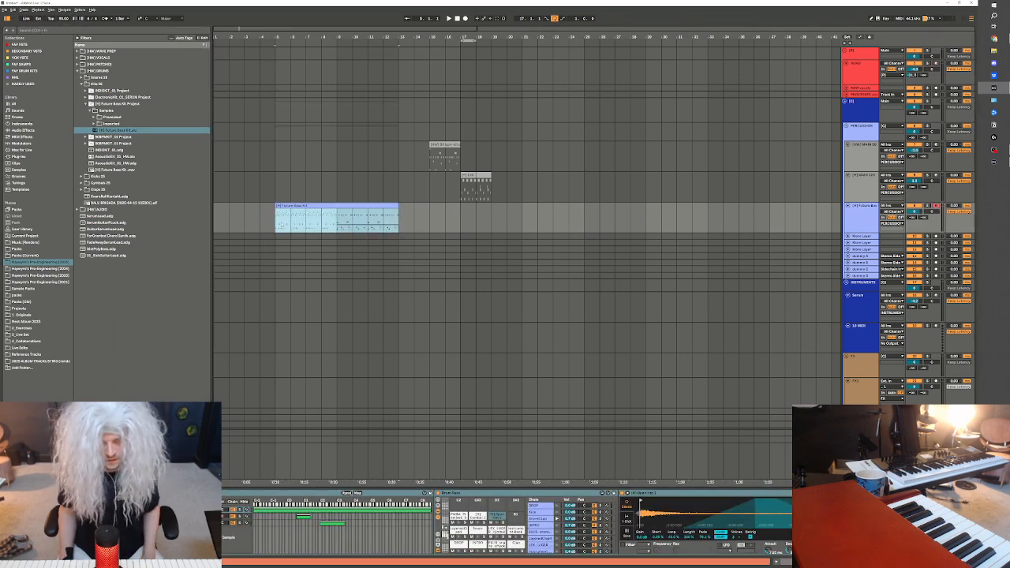
pyautogui.press('space')
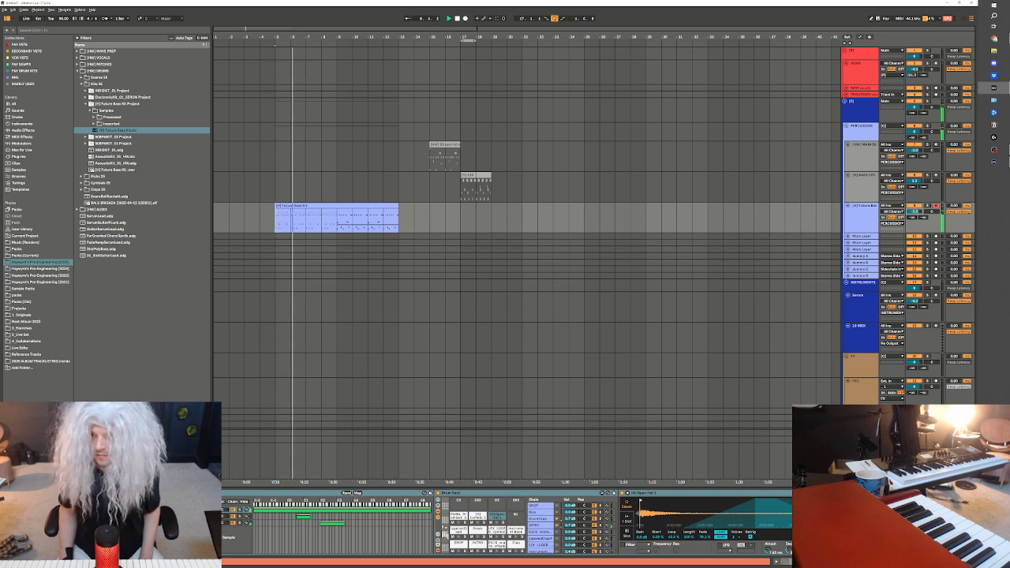
pyautogui.press('space')
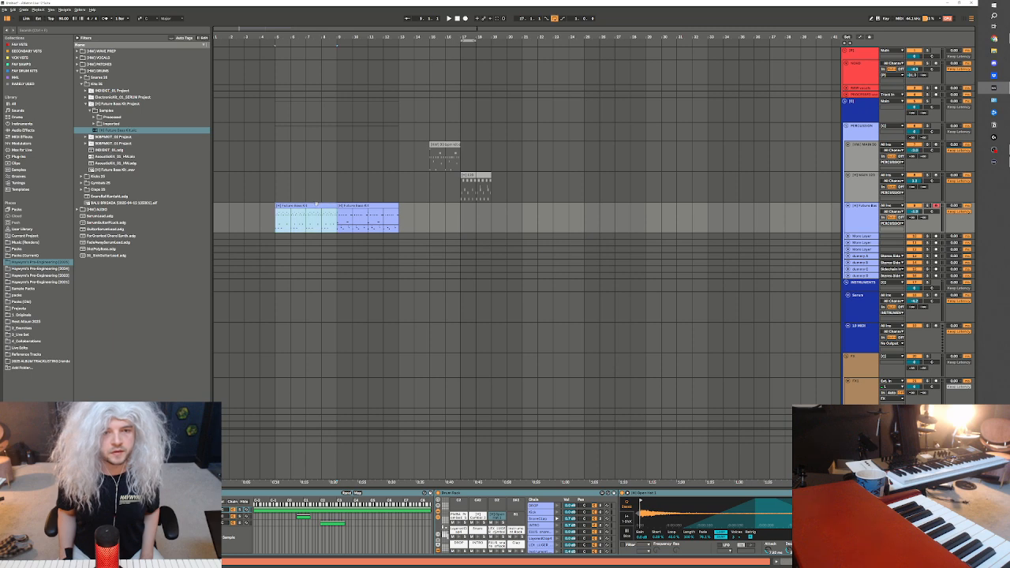
# Copy bars 5 to 9 of the Future Bass Kit clip to bar 1 and play the copy
pyautogui.moveTo(327, 204); pyautogui.dragTo(261, 206)
pyautogui.press('space')
pyautogui.hotkey('ctrl', 'd')
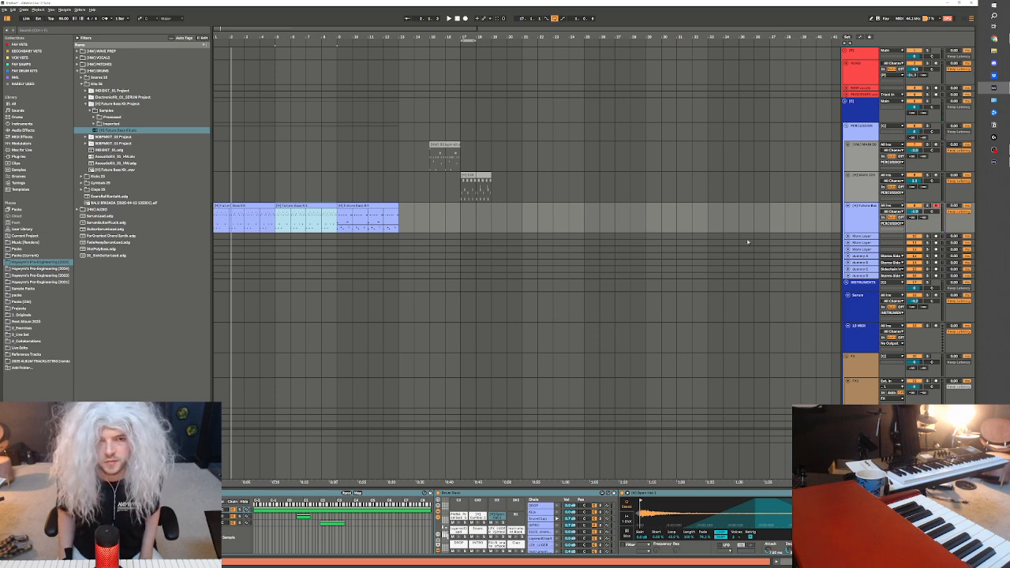
pyautogui.click(994, 151)
pyautogui.click(995, 151)
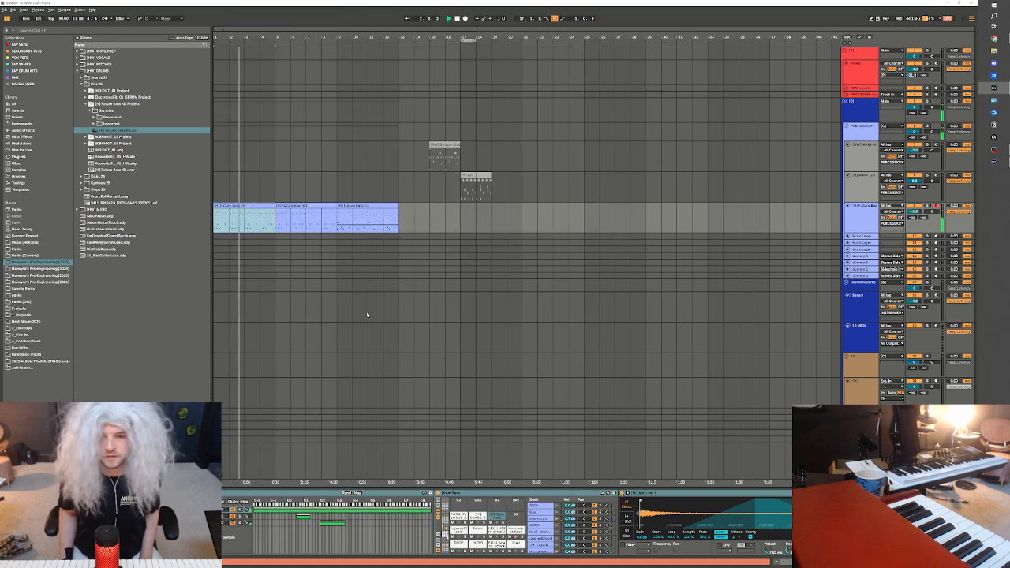
pyautogui.press('space')
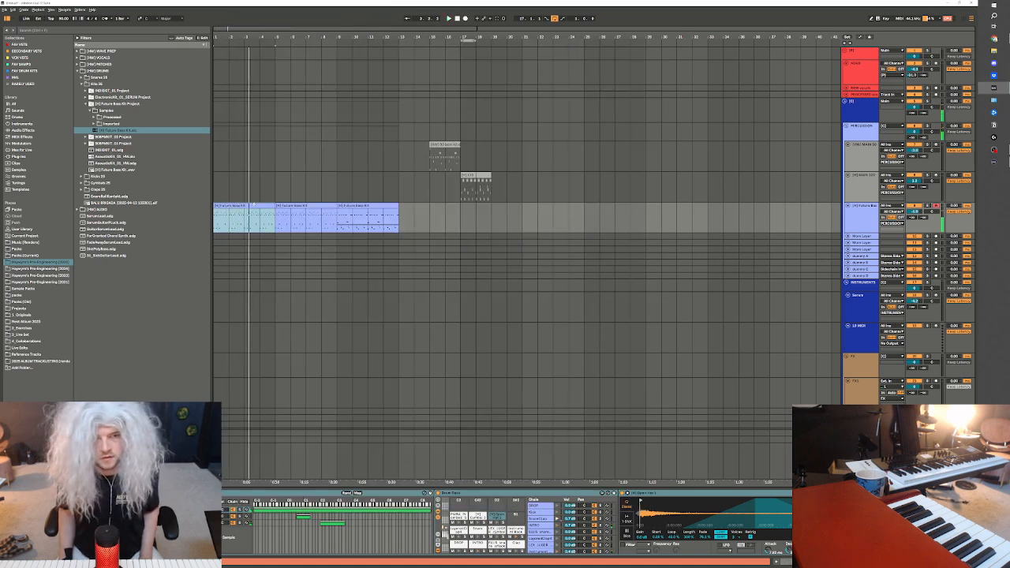
# Deactivate the notes on the three highest pads of the drum clip at bar 1 and play the result in the arrangement
pyautogui.doubleClick(267, 214)
pyautogui.moveTo(203, 215); pyautogui.dragTo(973, 281)
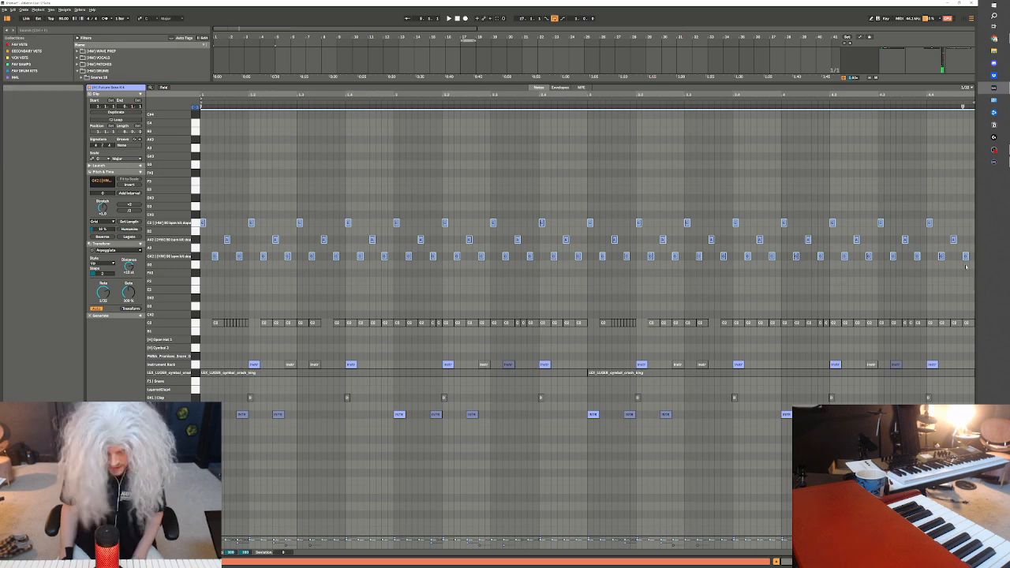
pyautogui.press('0')
pyautogui.press('space')
pyautogui.hotkey('shift', 'Tab')
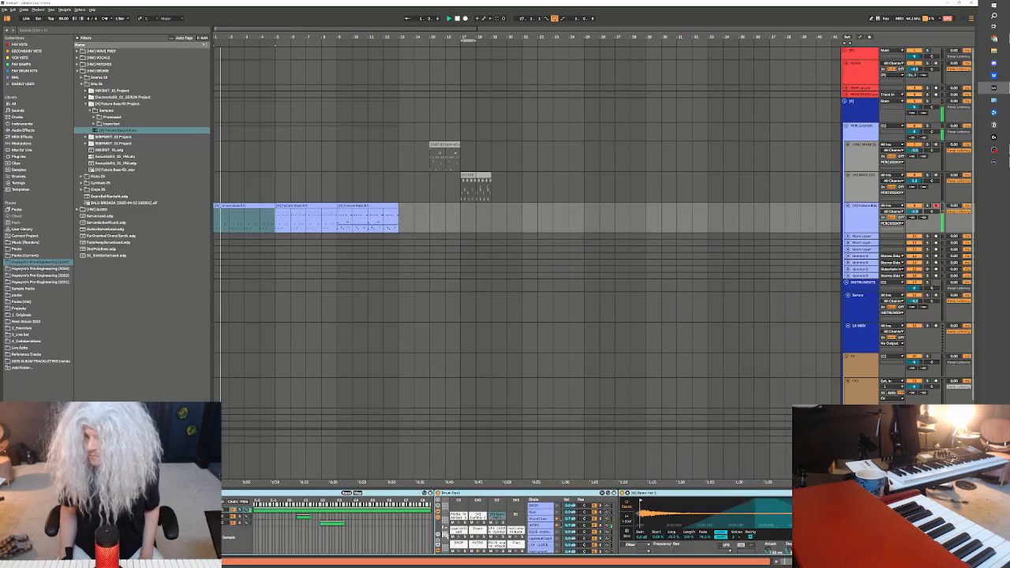
# Insert a MIDI track below the Serum track in the INSTRUMENTS group and return to the first drum clip
pyautogui.click(856, 305)
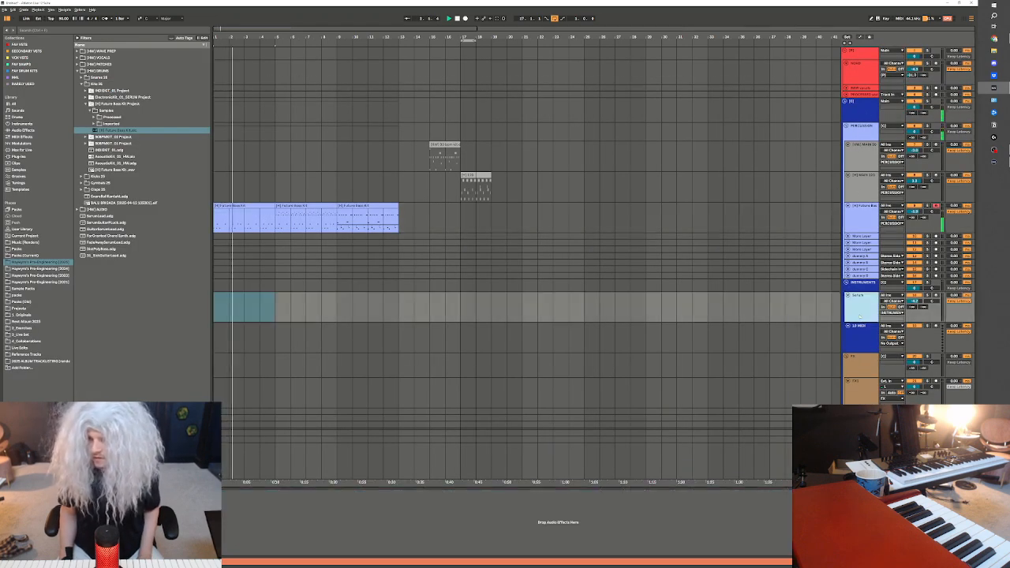
pyautogui.hotkey('ctrl', 'shift', 't')
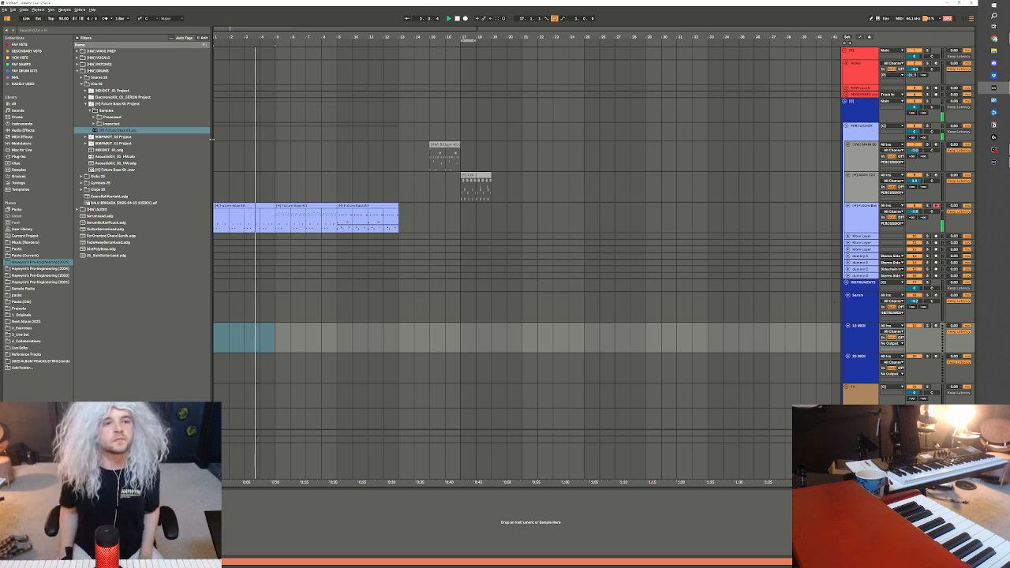
pyautogui.click(260, 206)
# Load Serum 2 from the favourite VSTs collection onto the empty MIDI track below the Serum track and reposition its plug-in window
pyautogui.click(20, 44)
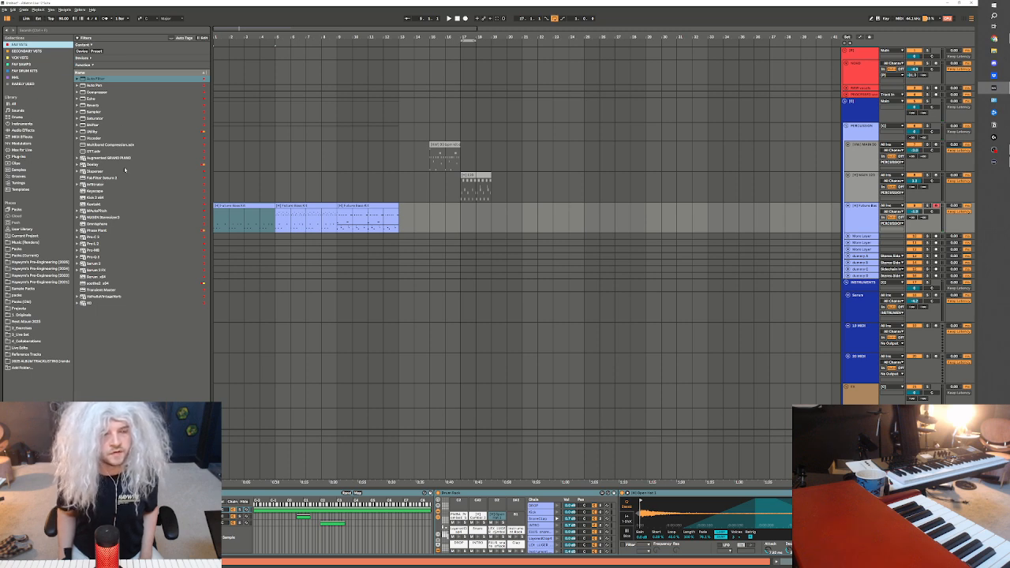
pyautogui.click(95, 271)
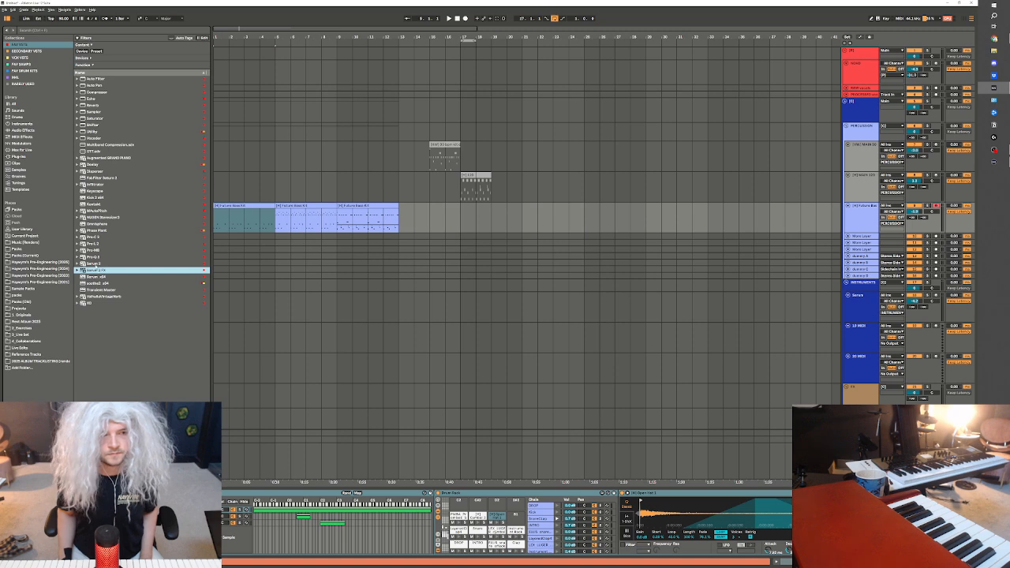
pyautogui.click(98, 263)
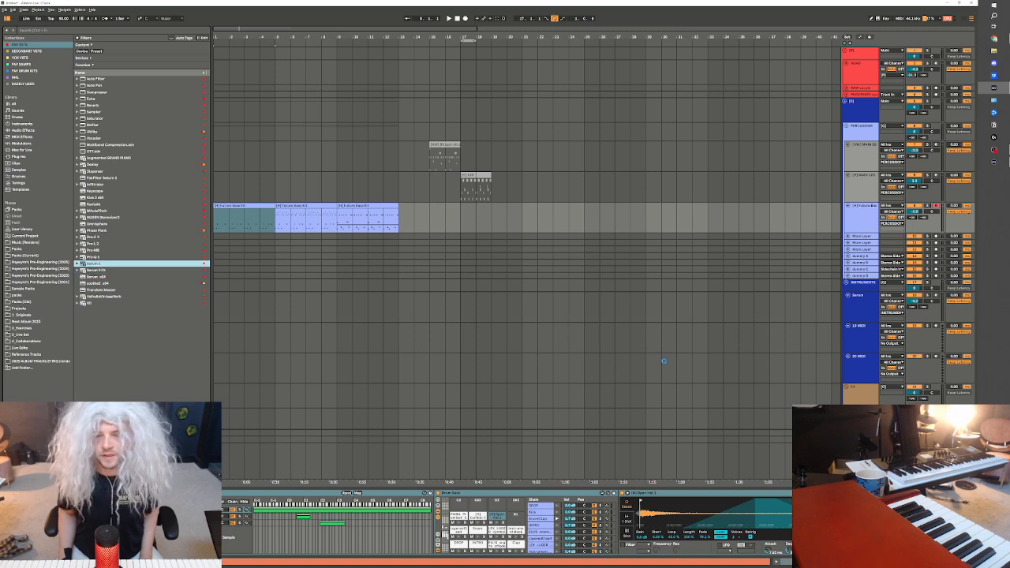
pyautogui.moveTo(663, 361); pyautogui.dragTo(581, 343)
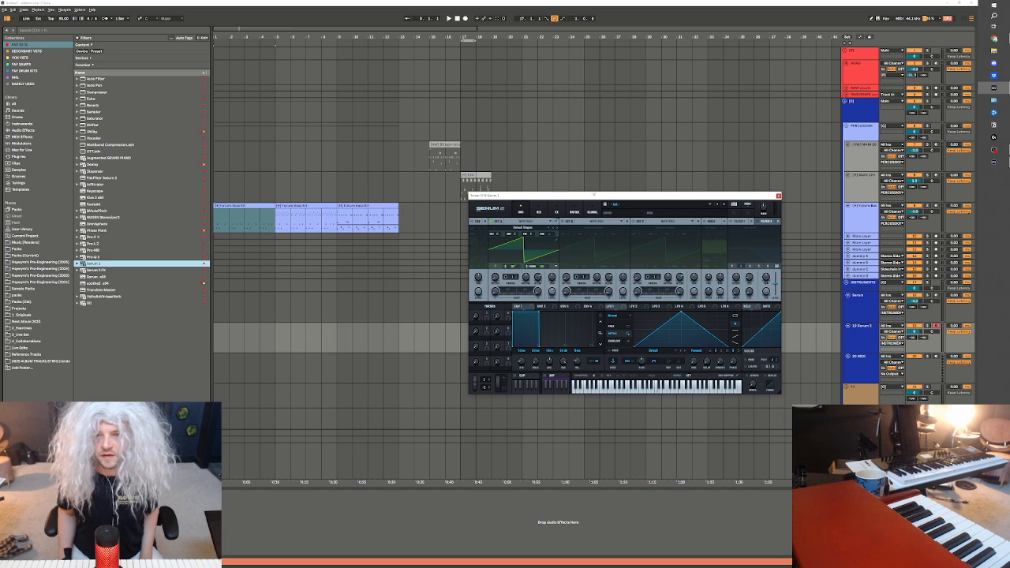
pyautogui.moveTo(592, 194); pyautogui.dragTo(535, 196)
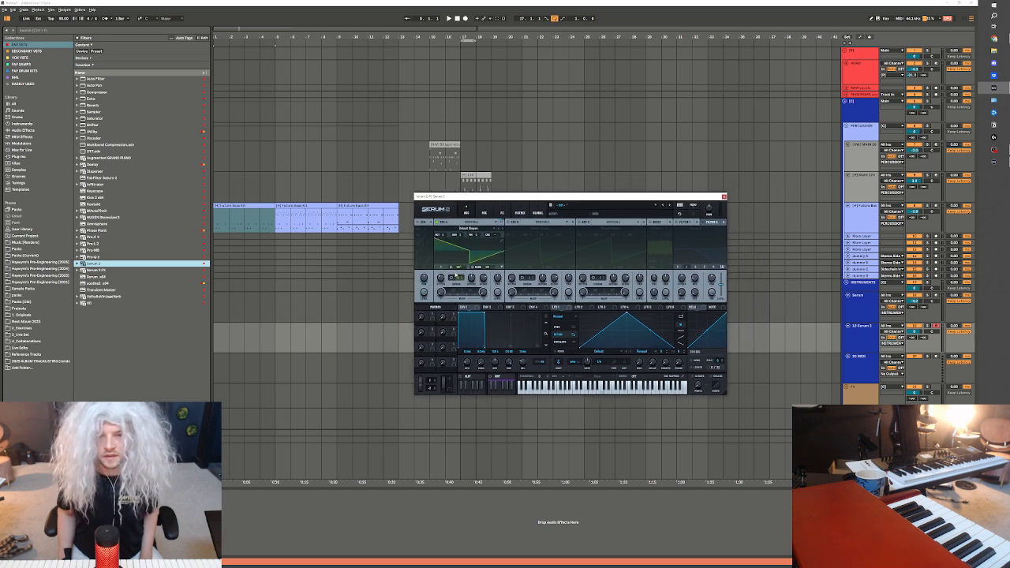
# Lower the Serum 2 track's volume, then switch on Filter 1 in Serum 2 and adjust its cutoff
pyautogui.click(484, 230)
pyautogui.click(439, 280)
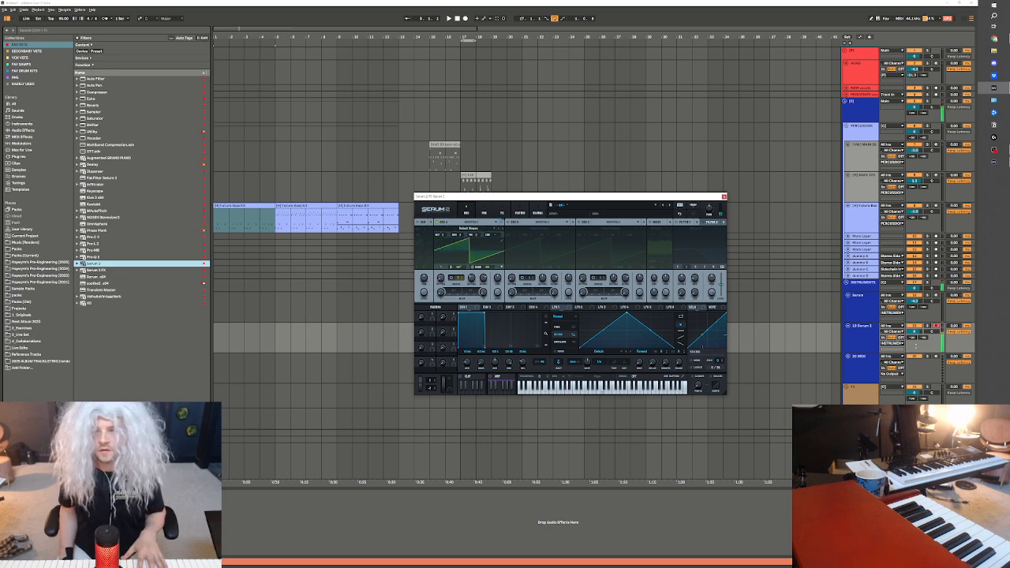
pyautogui.moveTo(911, 332); pyautogui.dragTo(911, 348)
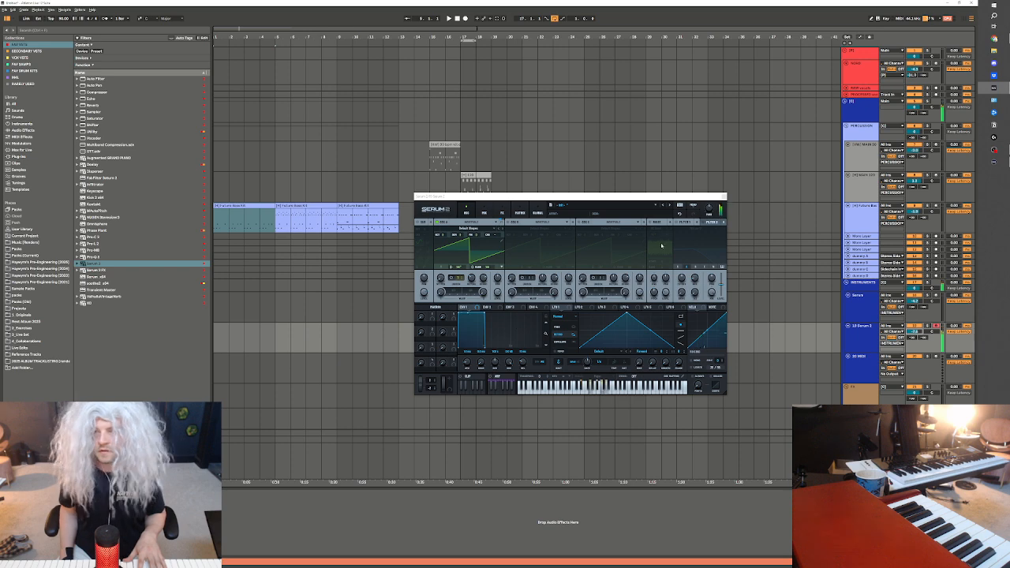
pyautogui.click(677, 224)
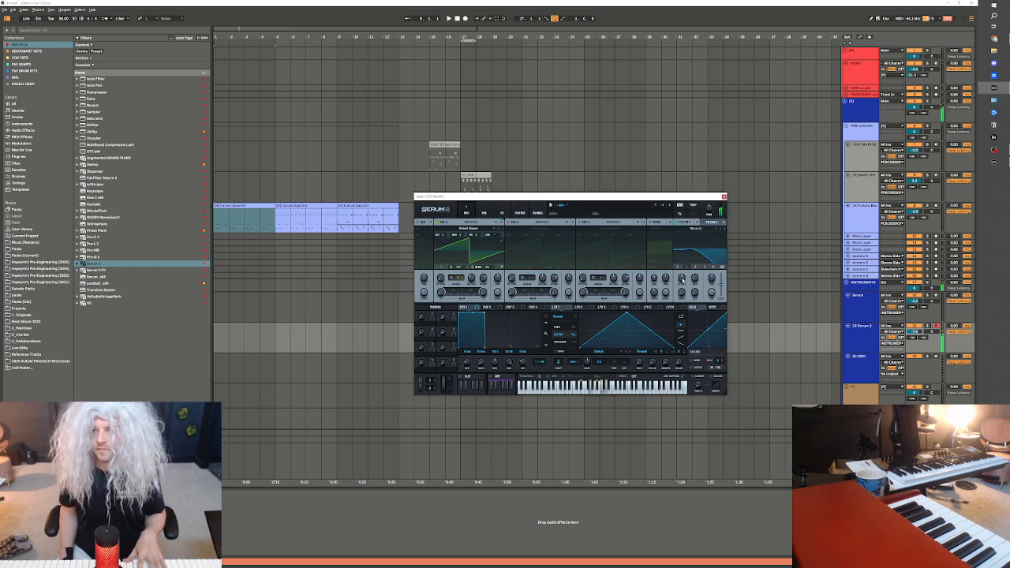
pyautogui.moveTo(684, 279); pyautogui.dragTo(688, 276)
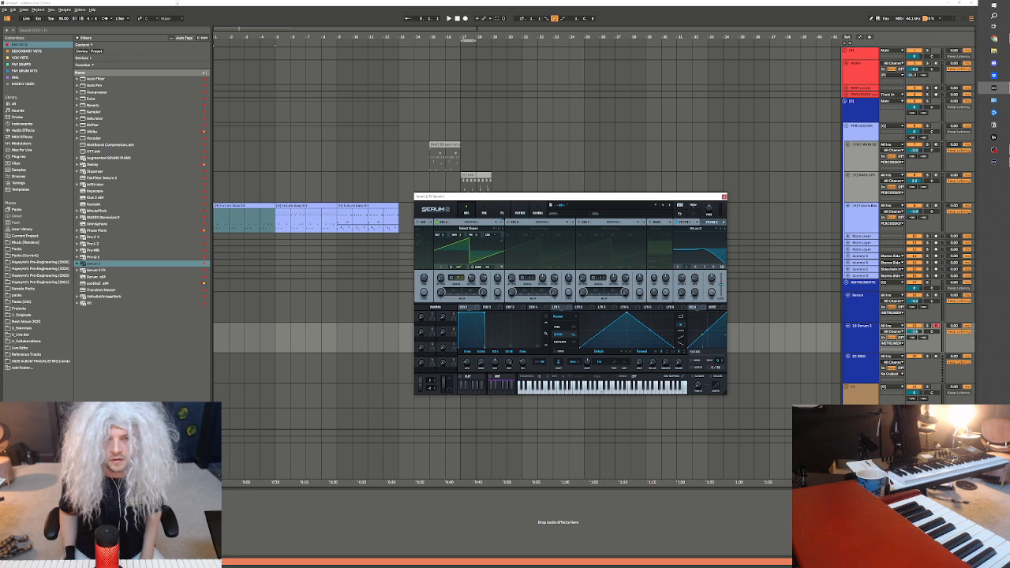
# Set the playback start to bar 1 on the Serum 2 track and play the drum clips while trying out Serum 2
pyautogui.click(260, 368)
pyautogui.click(274, 347)
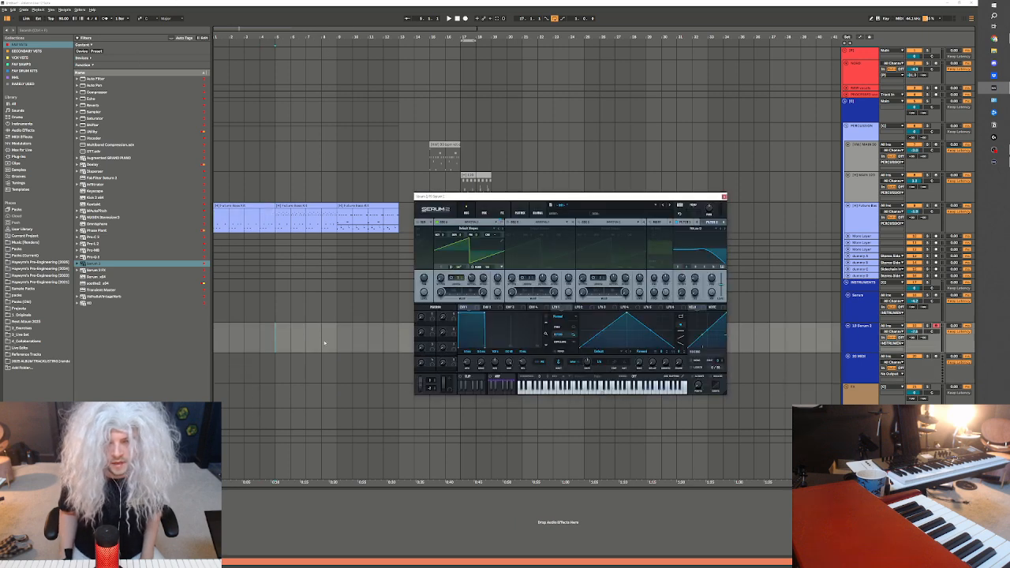
pyautogui.click(233, 339)
pyautogui.click(242, 349)
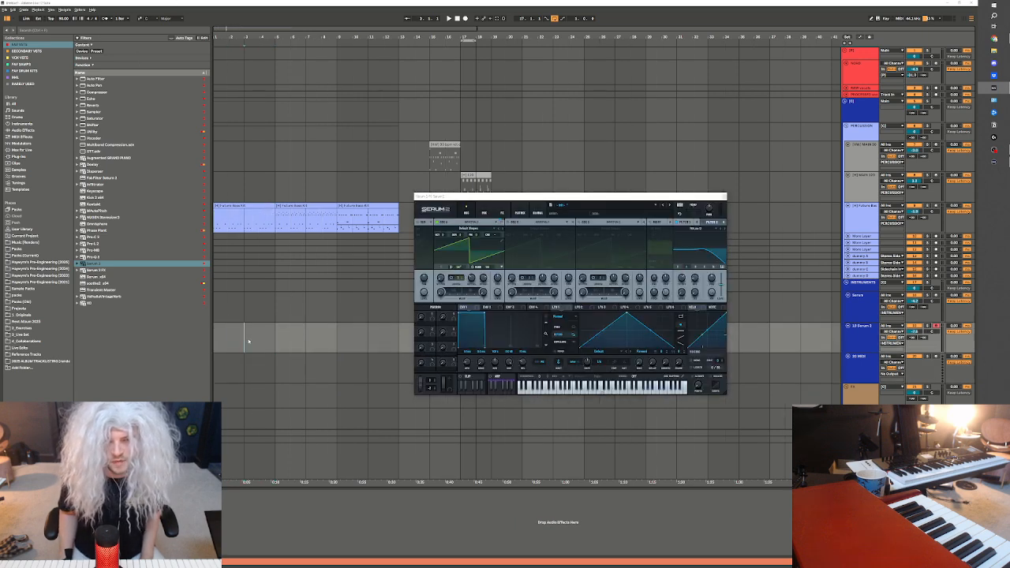
pyautogui.click(269, 336)
pyautogui.moveTo(277, 332); pyautogui.dragTo(224, 340)
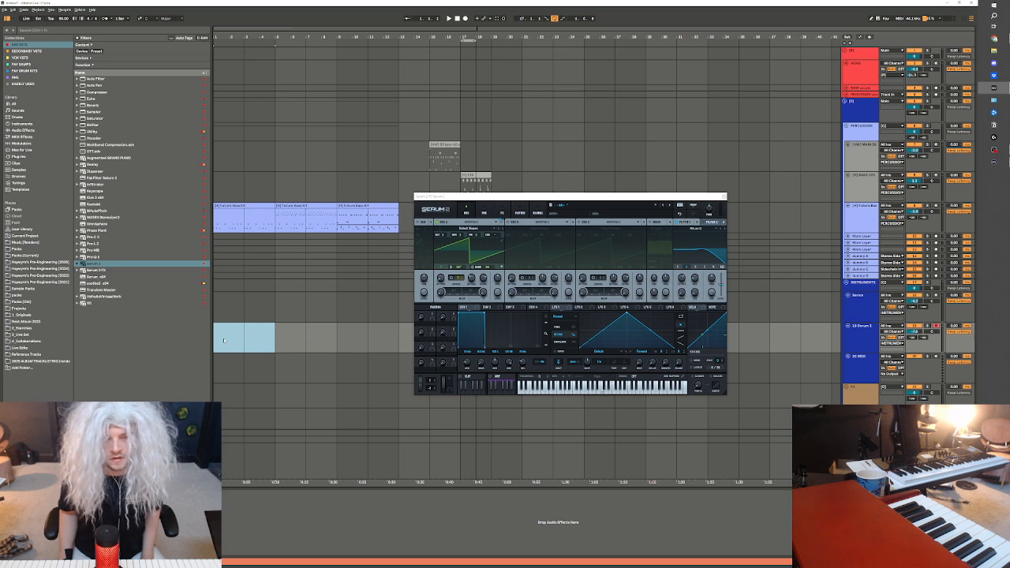
pyautogui.click(243, 339)
pyautogui.moveTo(272, 350); pyautogui.dragTo(176, 339)
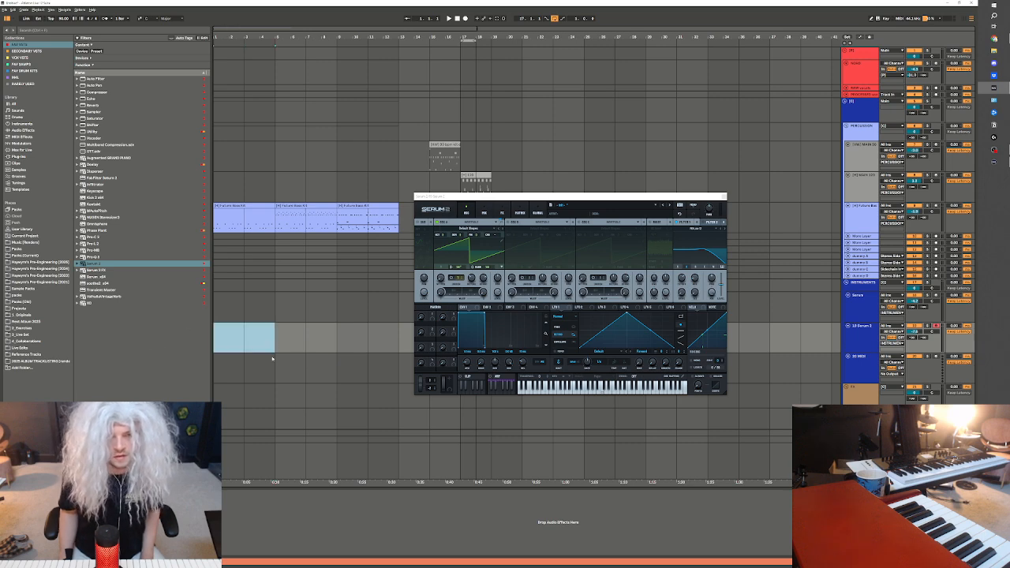
pyautogui.click(241, 206)
pyautogui.click(220, 337)
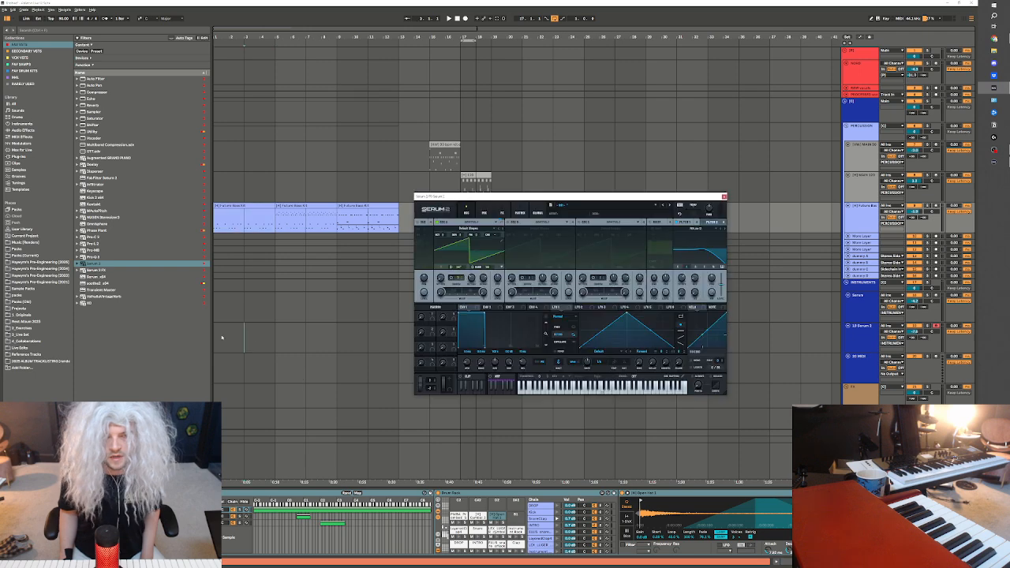
pyautogui.press('space')
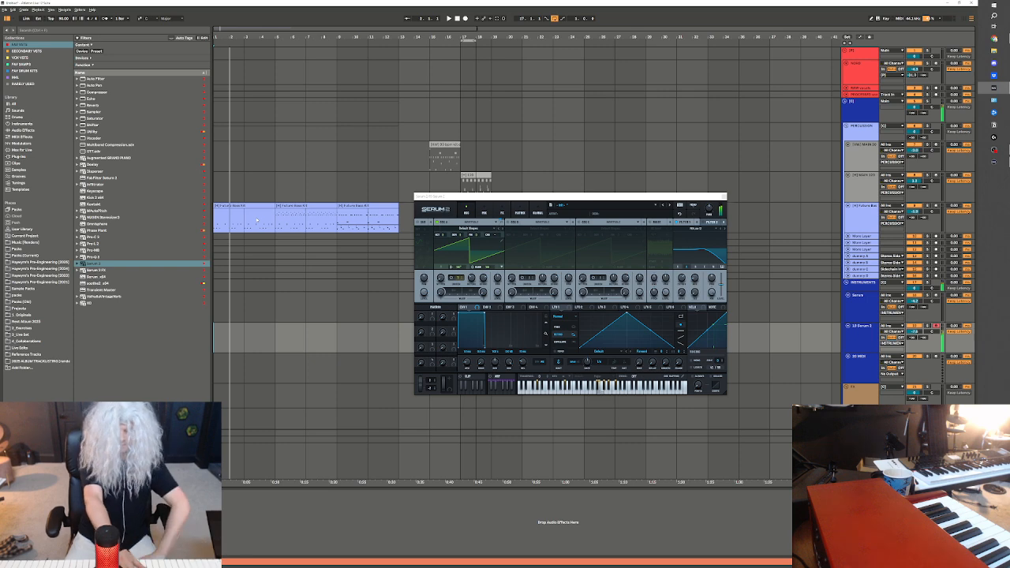
pyautogui.press('space')
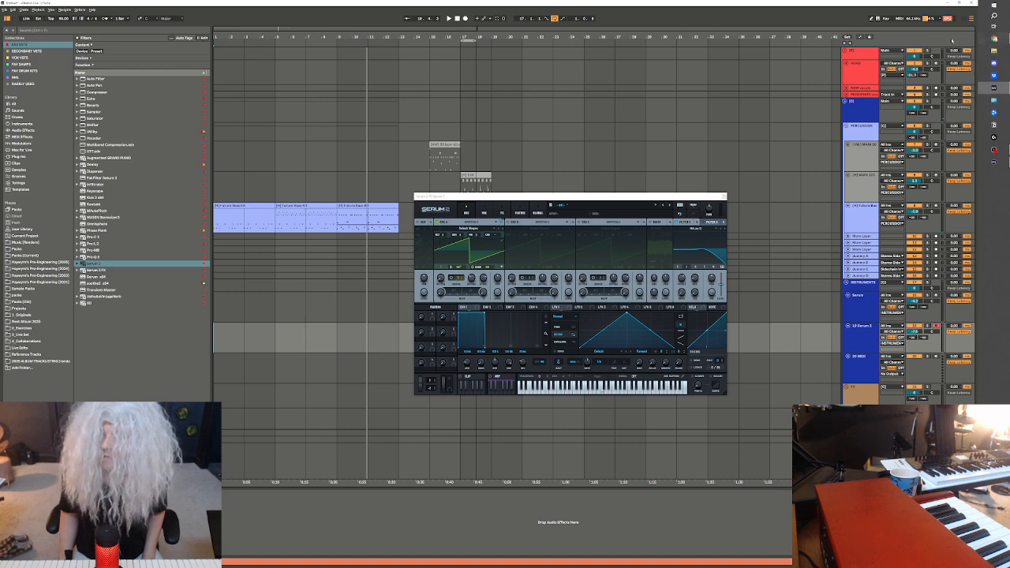
# Arm the upper track in the red group and play the first drum clip with bars 1 to 5 looped
pyautogui.click(935, 64)
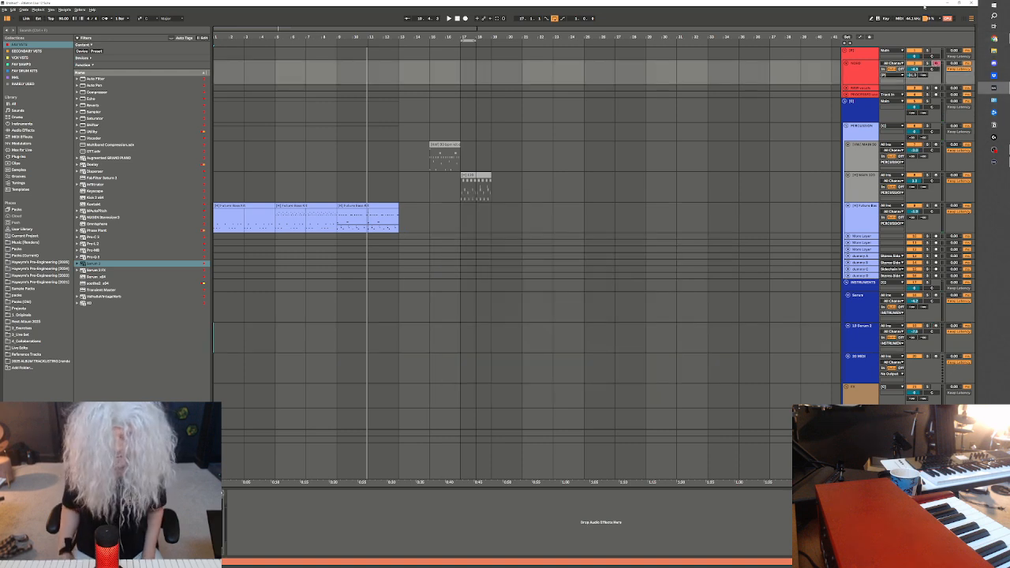
pyautogui.click(229, 206)
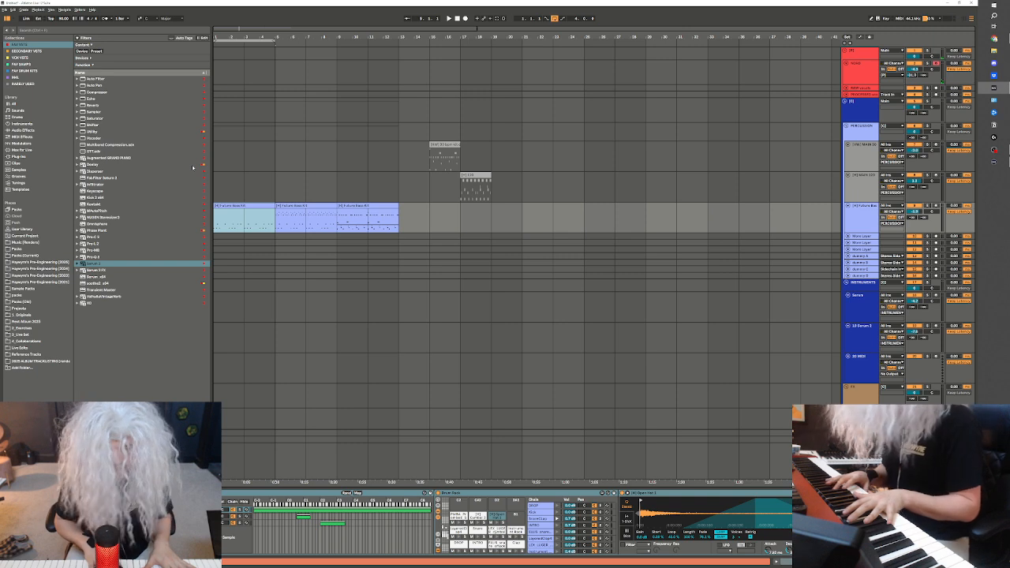
pyautogui.press('space')
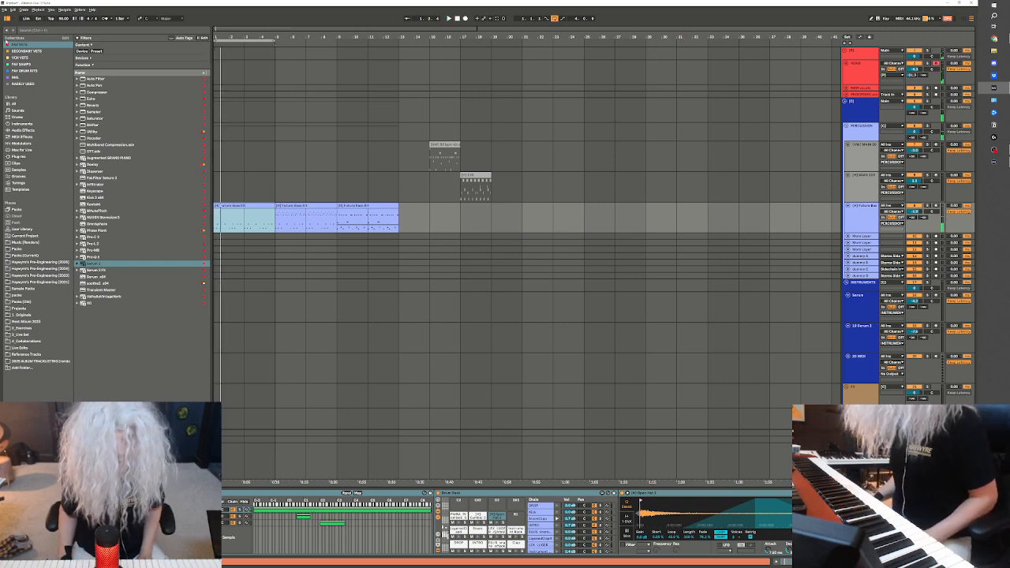
# Select the Live Set's tempo value for editing
pyautogui.click(64, 18)
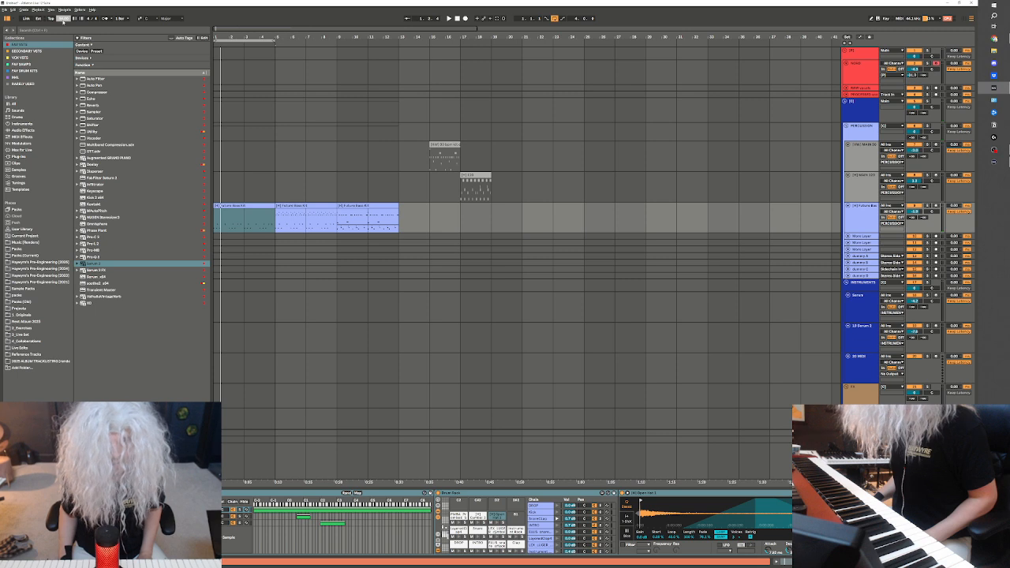
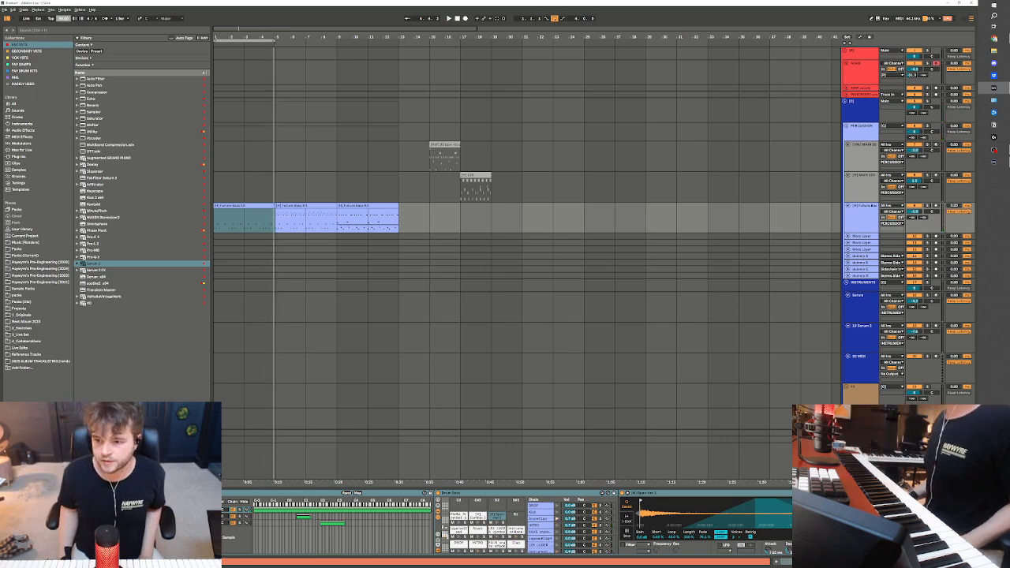
# Arm the Serum 2 track, play the drum clip from bar 1 and adjust the Serum 2 track's volume against it
pyautogui.click(937, 325)
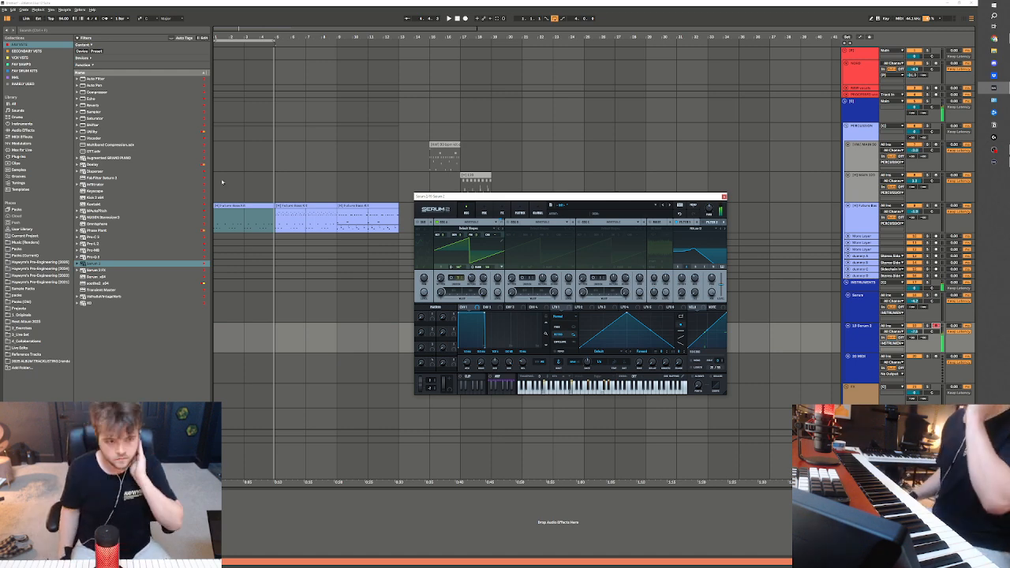
pyautogui.click(246, 207)
pyautogui.press('space')
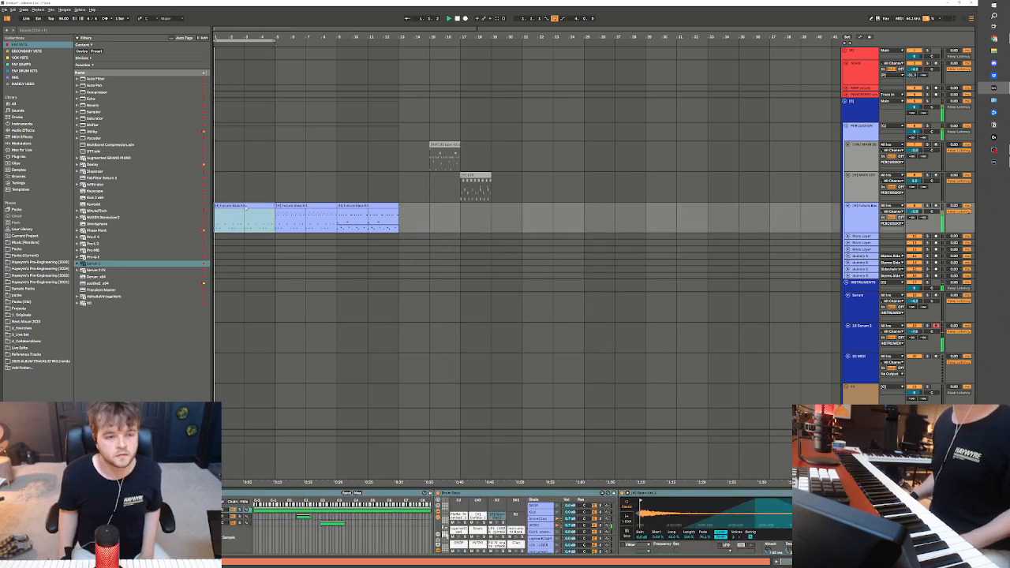
pyautogui.moveTo(915, 332); pyautogui.dragTo(914, 337)
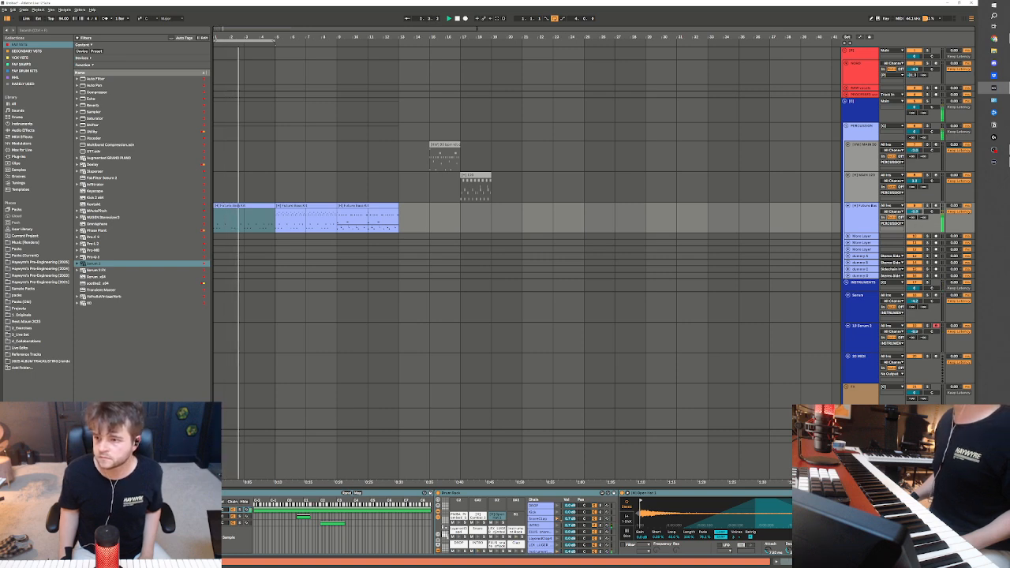
# Arm the MIDI track in the red group and record a keyboard part from bar 1 over the drum loop
pyautogui.click(866, 335)
pyautogui.click(936, 64)
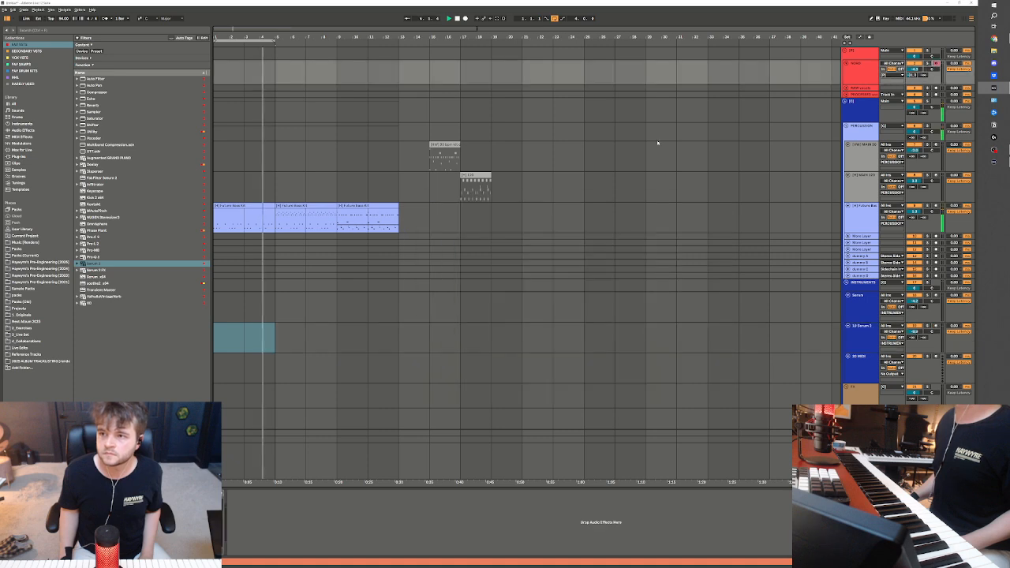
pyautogui.click(219, 71)
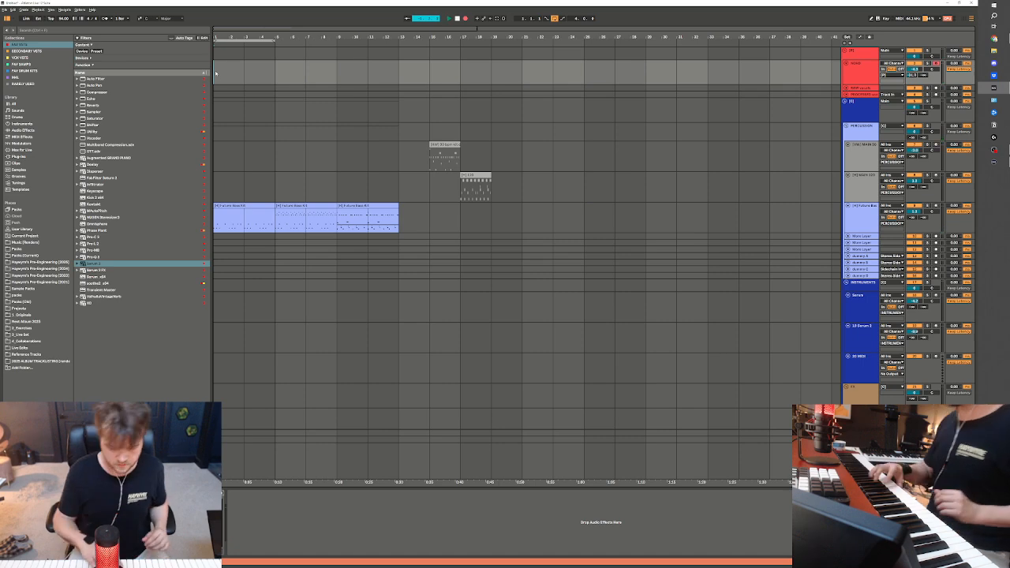
pyautogui.click(216, 73)
pyautogui.press('space')
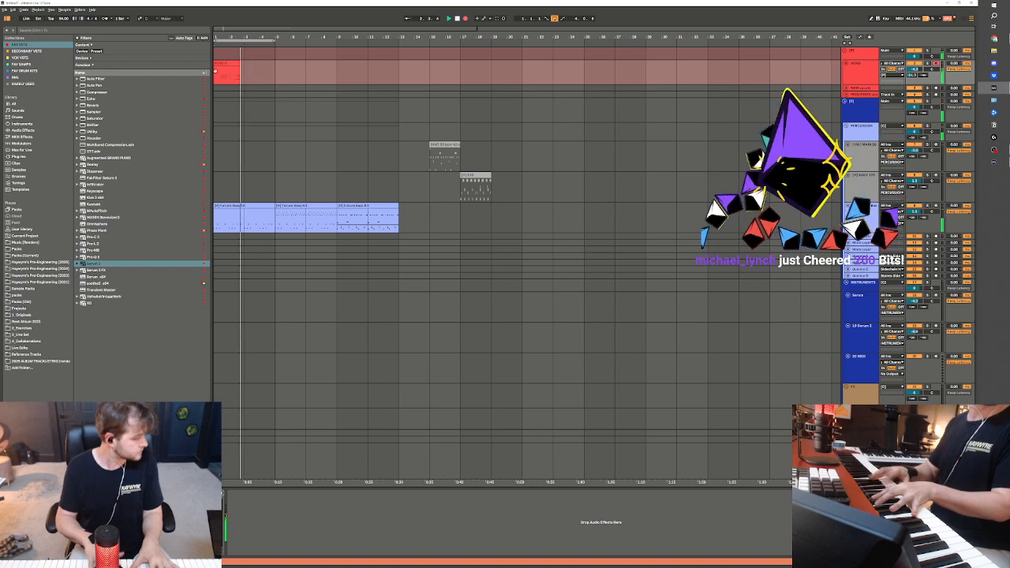
pyautogui.press('space')
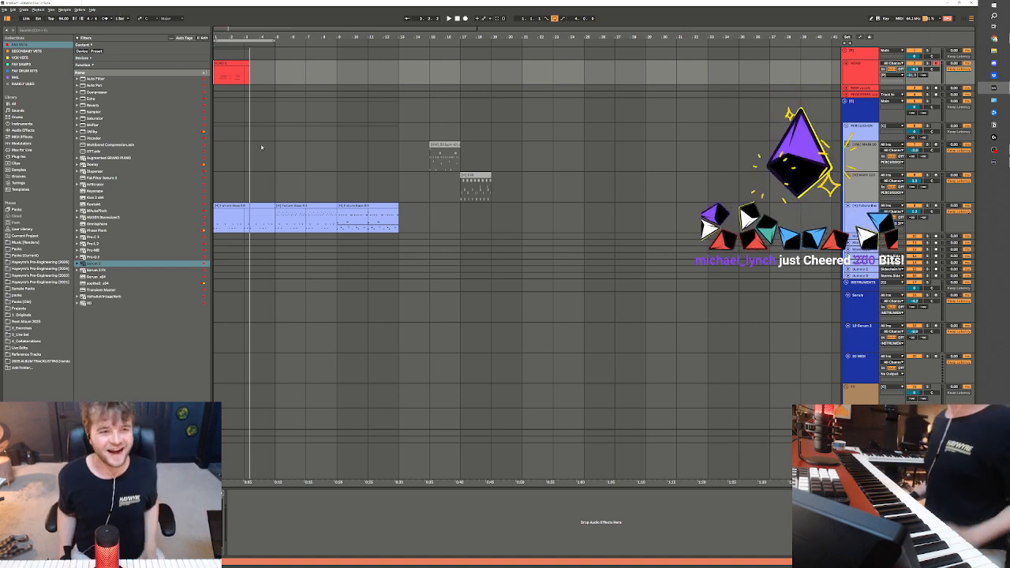
# Duplicate the first two bars of the newly recorded red clip onto bars 3 and 4, and play the result
pyautogui.moveTo(271, 72); pyautogui.dragTo(204, 77)
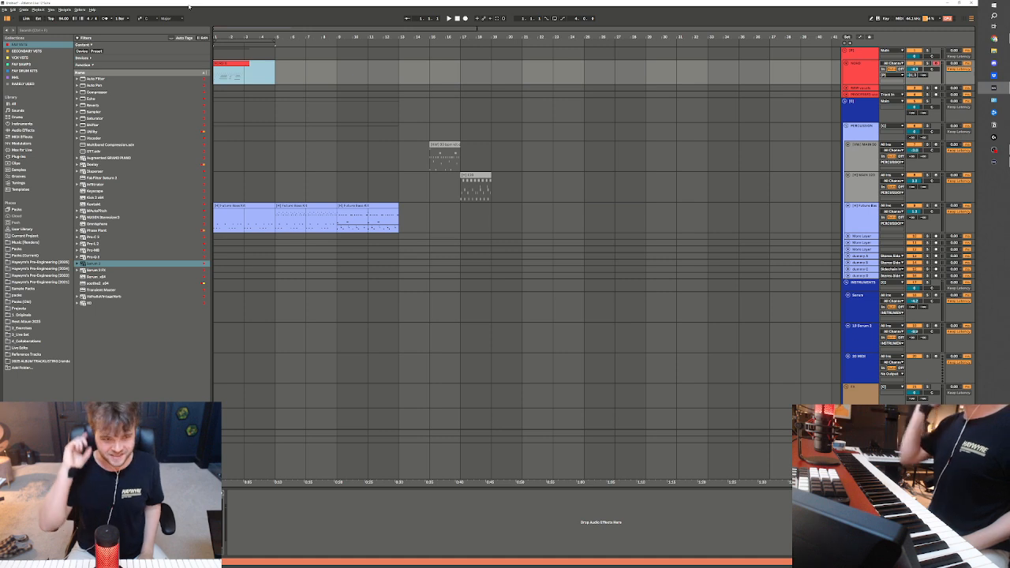
pyautogui.click(236, 89)
pyautogui.moveTo(216, 79); pyautogui.dragTo(244, 79)
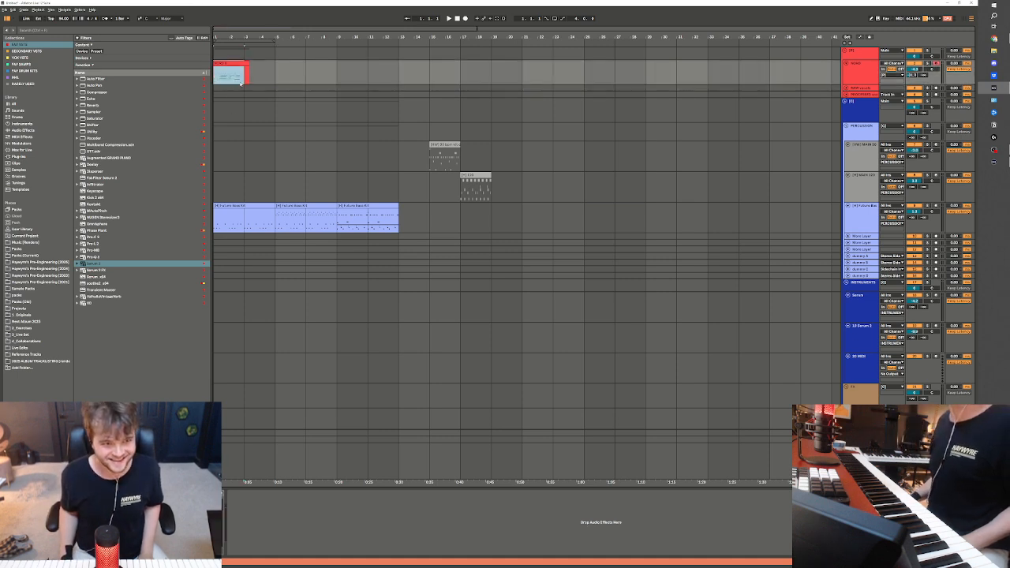
pyautogui.hotkey('ctrl', 'd')
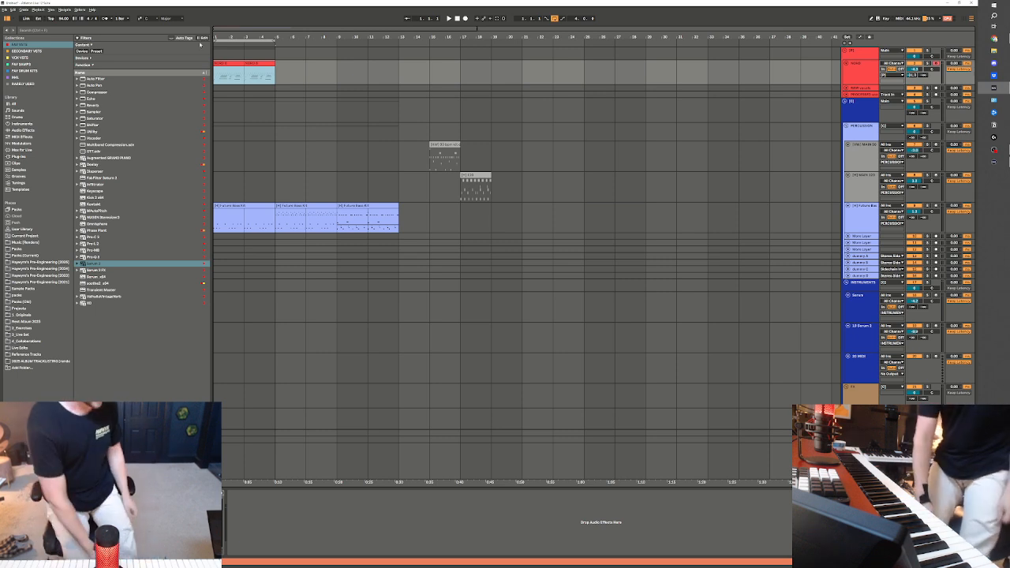
pyautogui.press('space')
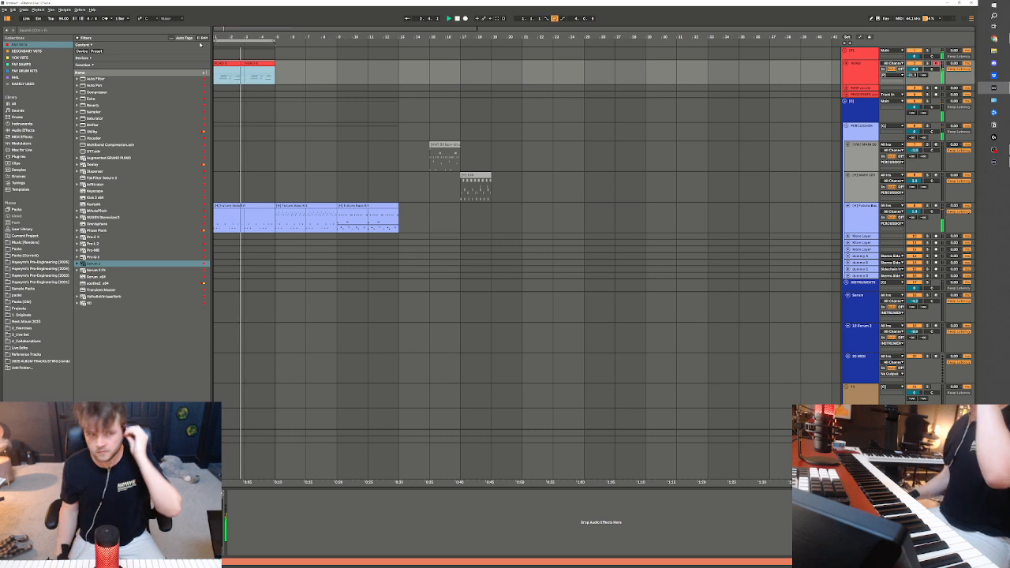
pyautogui.press('space')
pyautogui.click(282, 83)
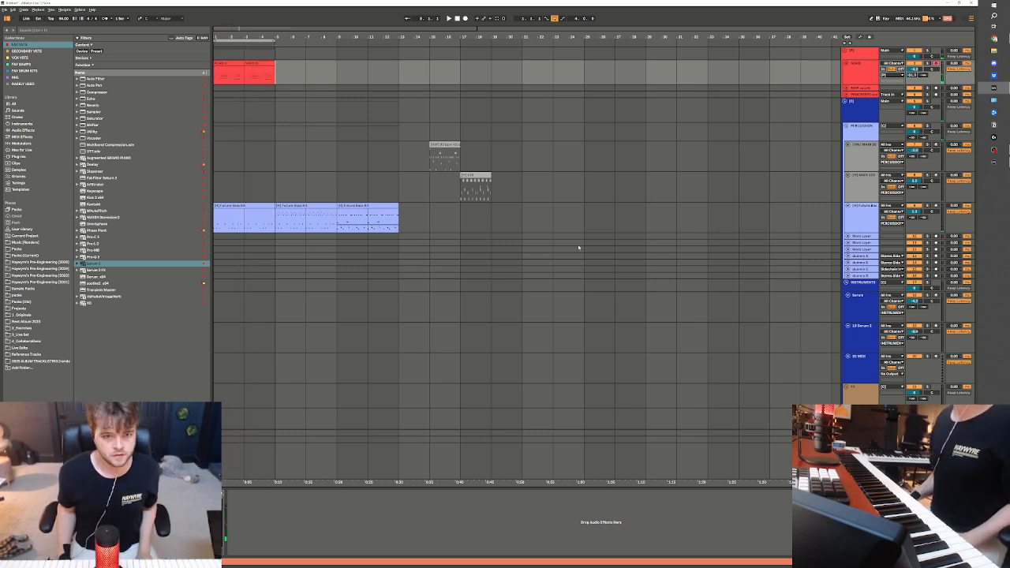
# Arm the Serum 2 track, record a chord part onto it from bar 13, and close the Serum 2 plug-in window
pyautogui.scroll(-2, 861, 317)
pyautogui.click(875, 294)
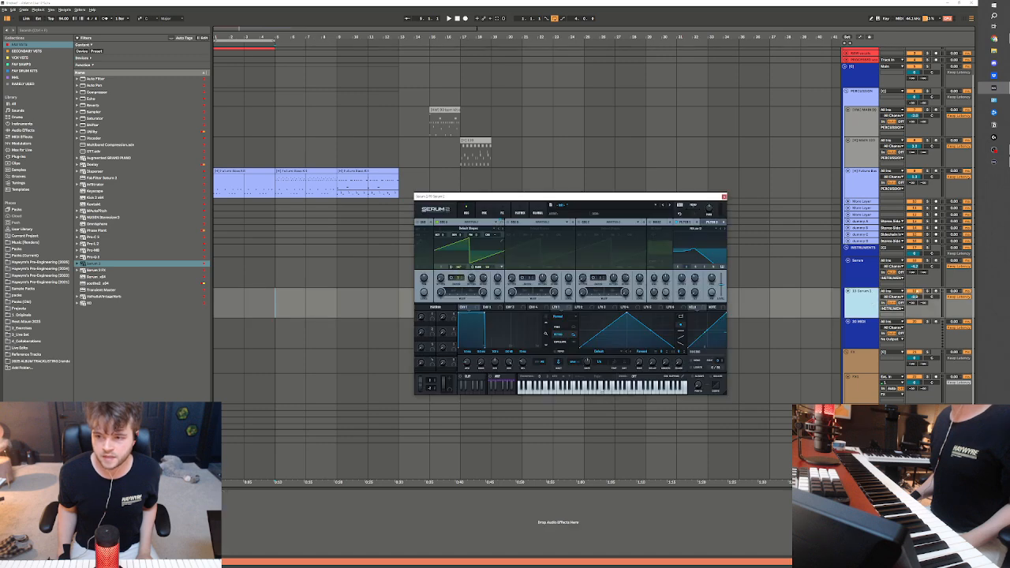
pyautogui.click(336, 304)
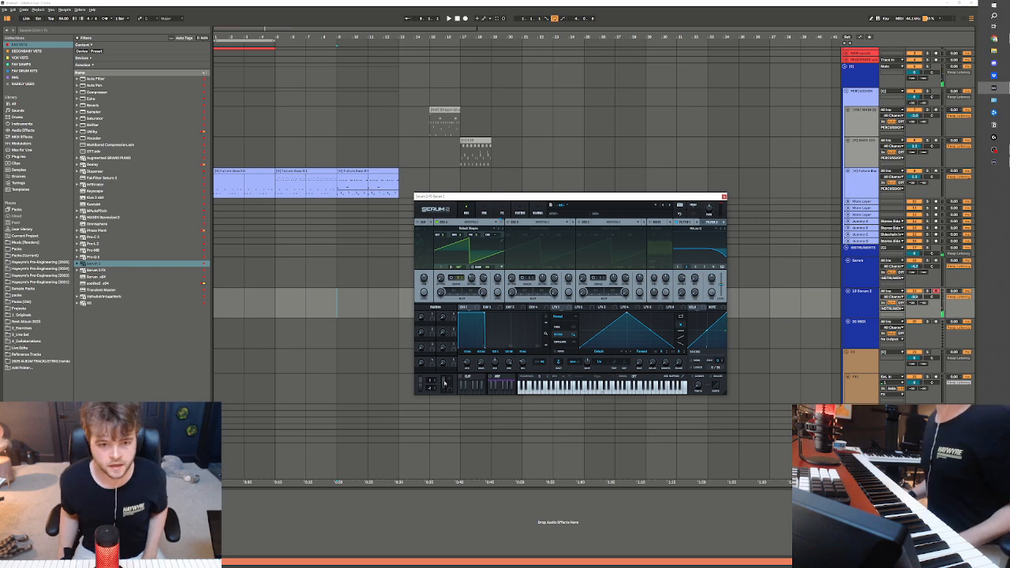
pyautogui.click(403, 324)
pyautogui.click(402, 309)
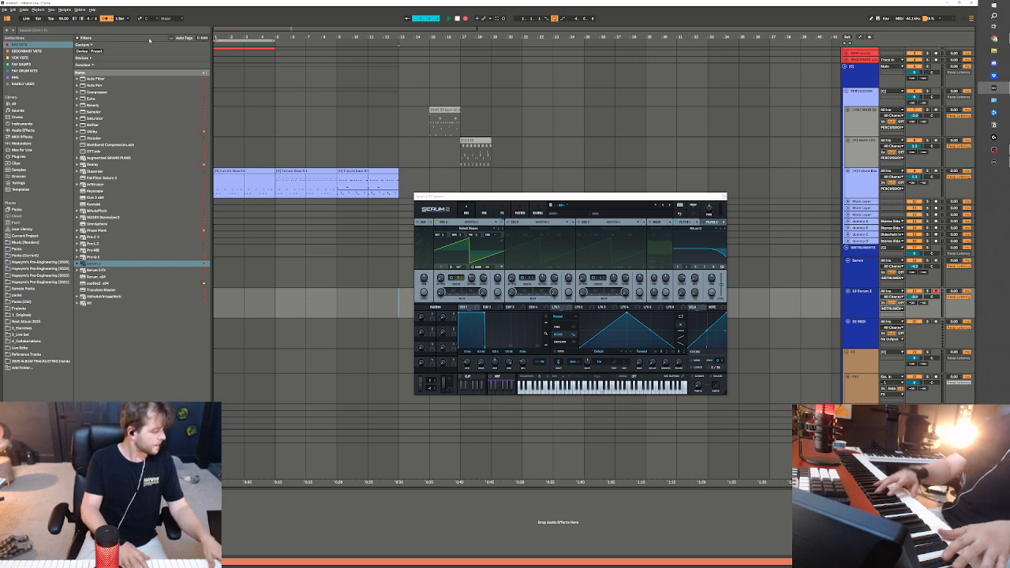
pyautogui.press('F9')
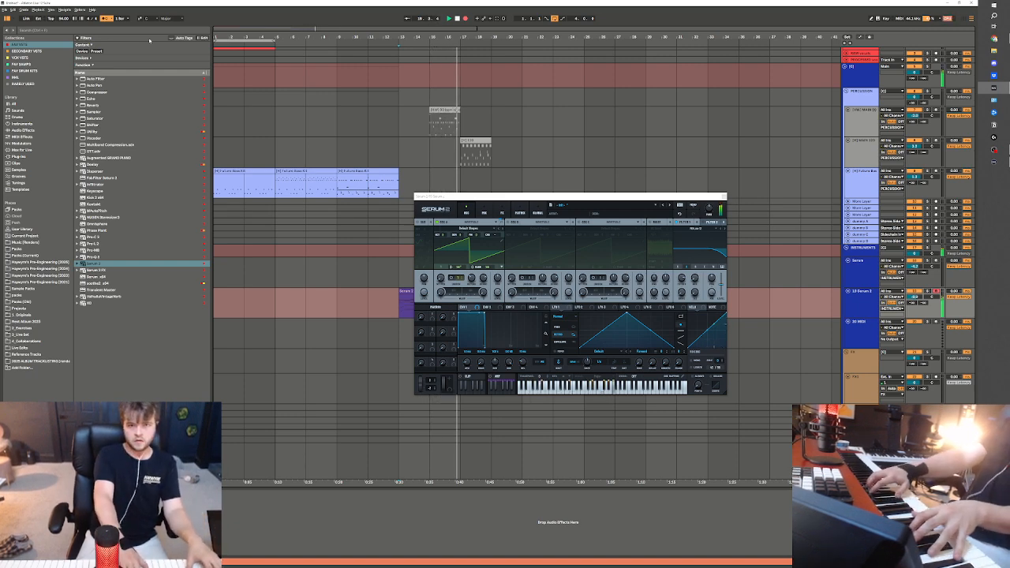
pyautogui.press('space')
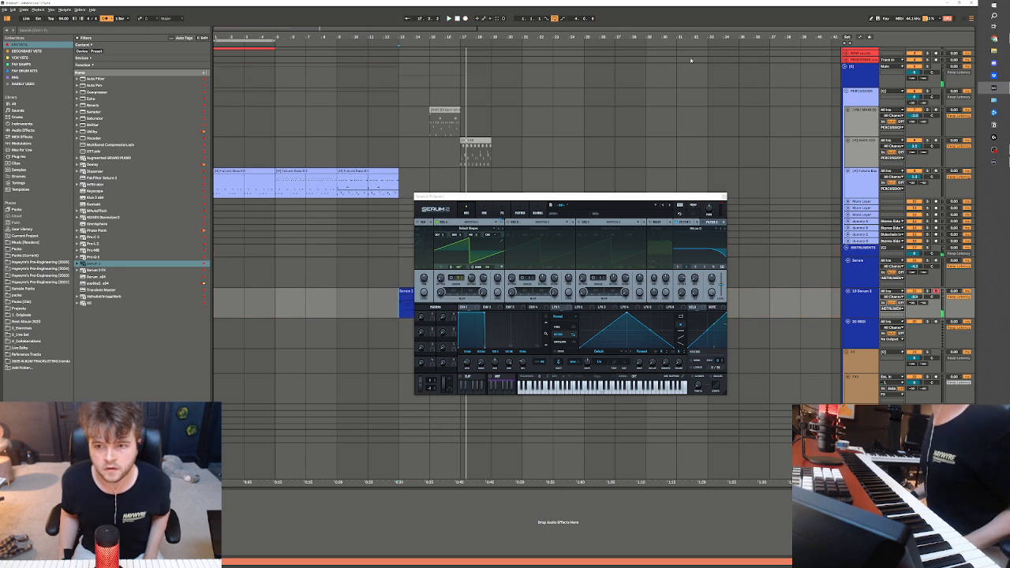
pyautogui.click(723, 197)
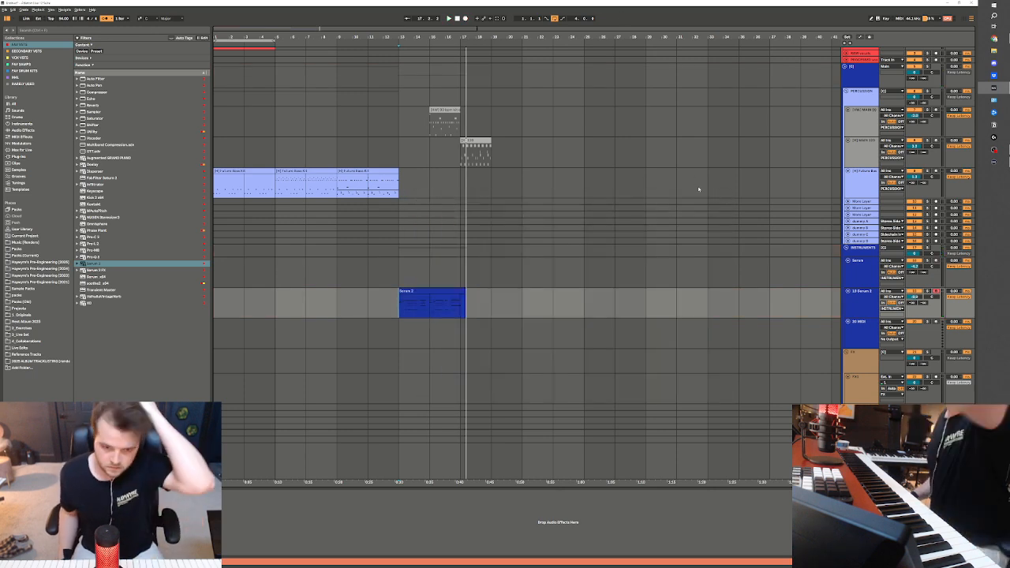
# Trim the recorded Serum 2 clip so it ends at bar 17
pyautogui.click(461, 308)
pyautogui.hotkey('shift', 'Right')
pyautogui.hotkey('shift', 'Right')
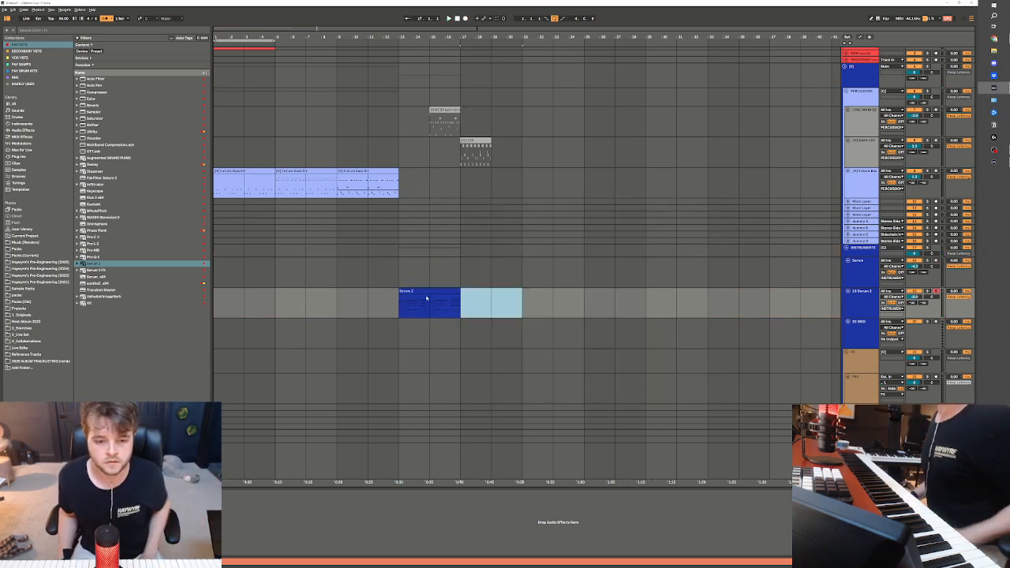
# Open the Serum 2 clip's notes and quantize all of them with the amount at 100%
pyautogui.doubleClick(426, 298)
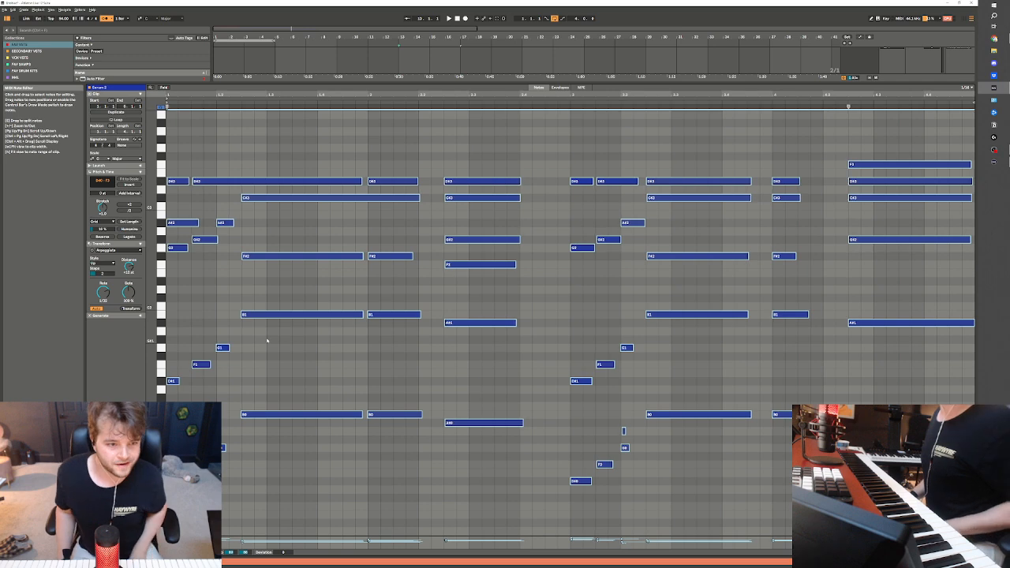
pyautogui.click(267, 357)
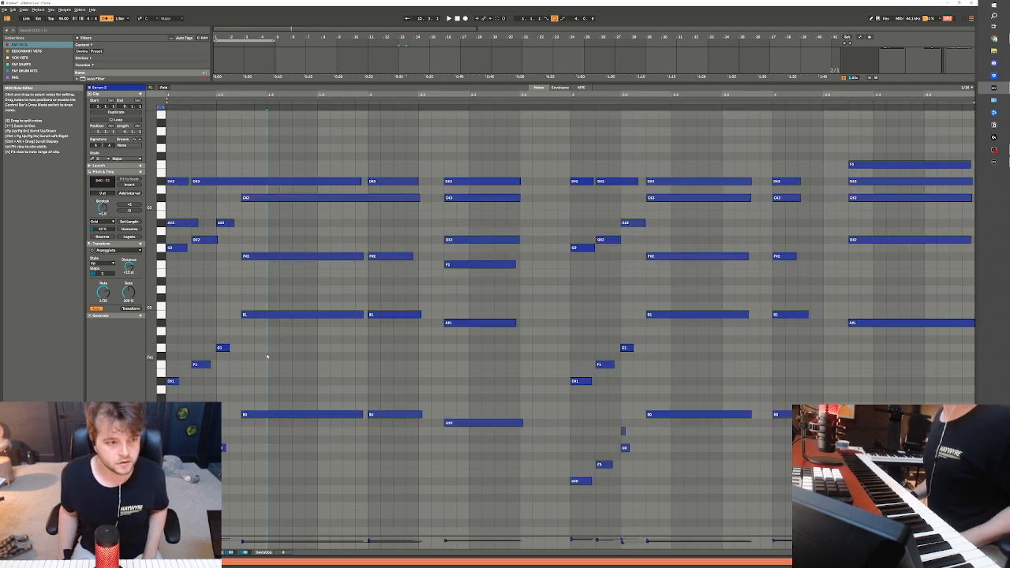
pyautogui.hotkey('ctrl', 'shift', 'u')
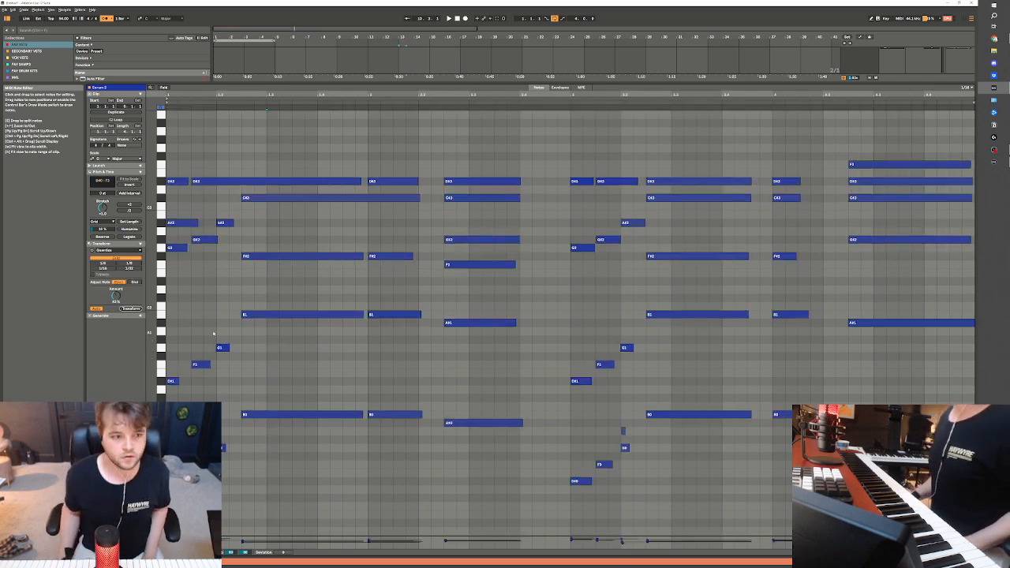
pyautogui.moveTo(116, 296); pyautogui.dragTo(259, 213)
pyautogui.hotkey('ctrl', 'a')
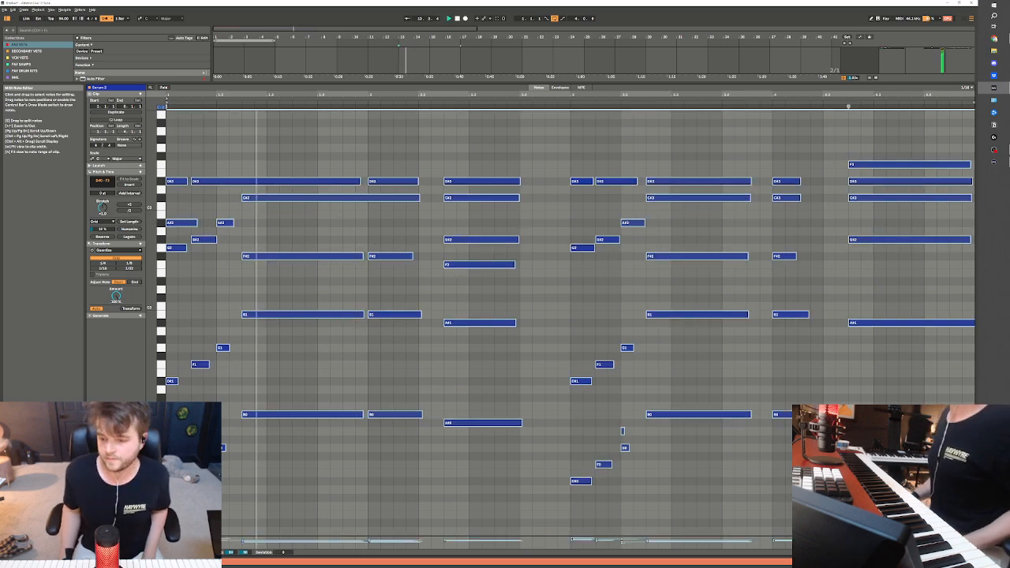
# Play the quantized Serum 2 clip in the arrangement to check its timing
pyautogui.click(931, 561)
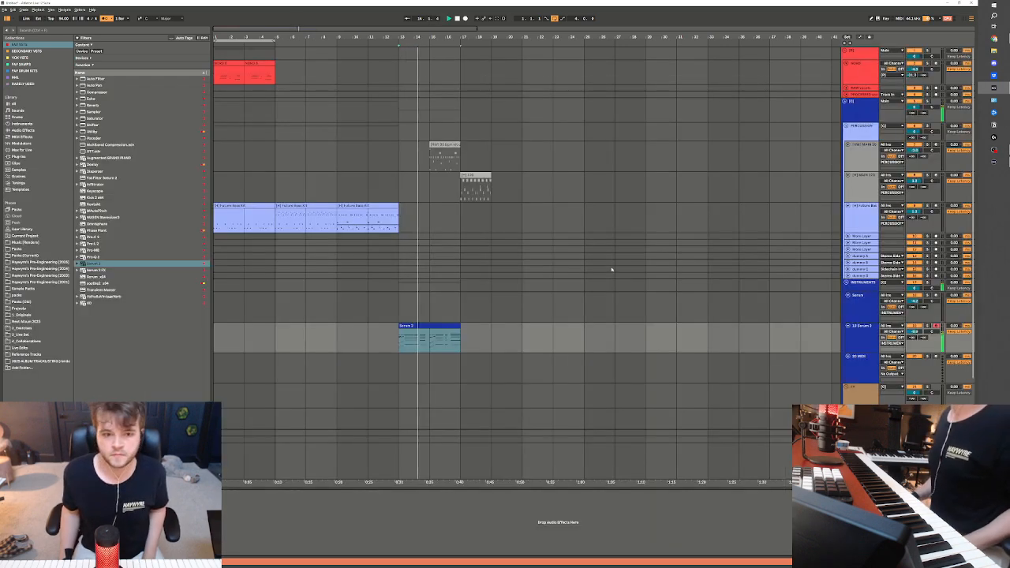
pyautogui.click(438, 326)
pyautogui.click(434, 333)
pyautogui.click(434, 325)
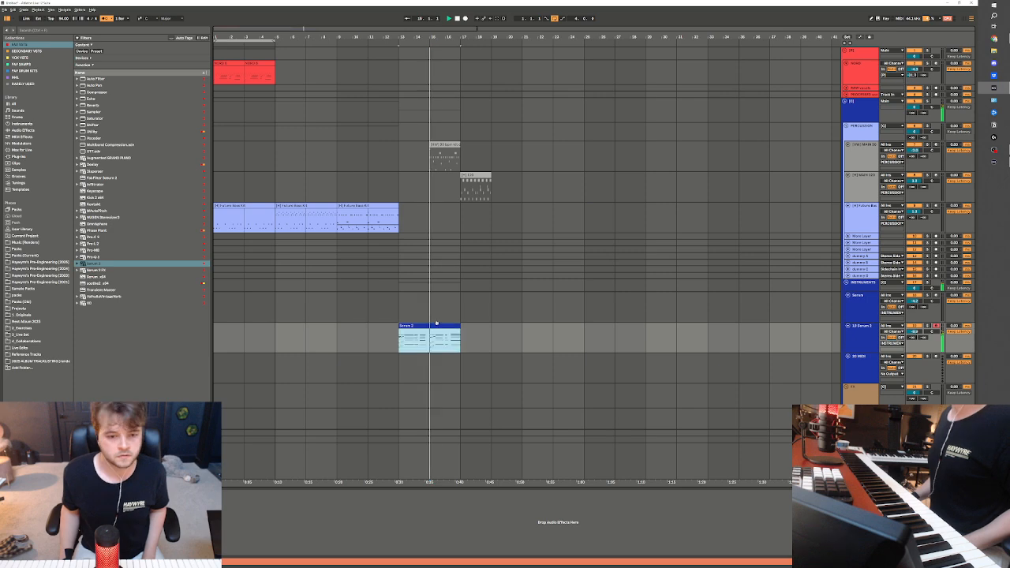
# Apply Legato to all notes in the Serum 2 clip and play the chords back
pyautogui.doubleClick(430, 329)
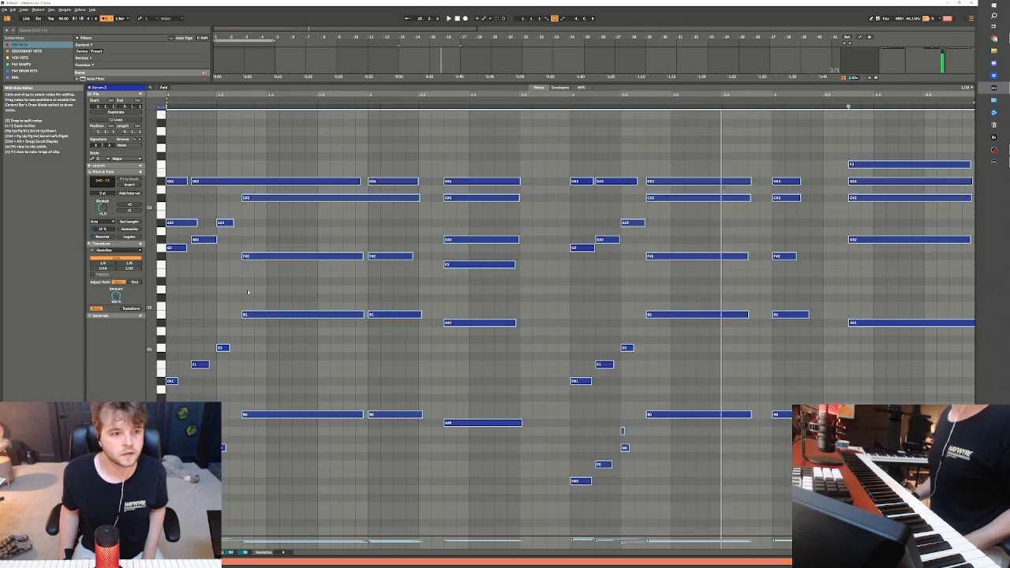
pyautogui.press('space')
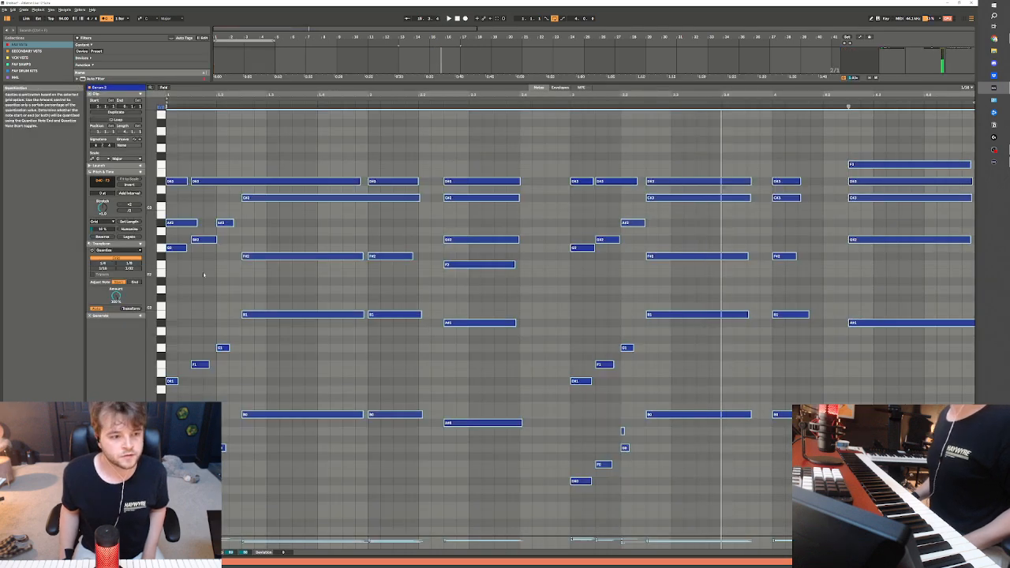
pyautogui.click(128, 236)
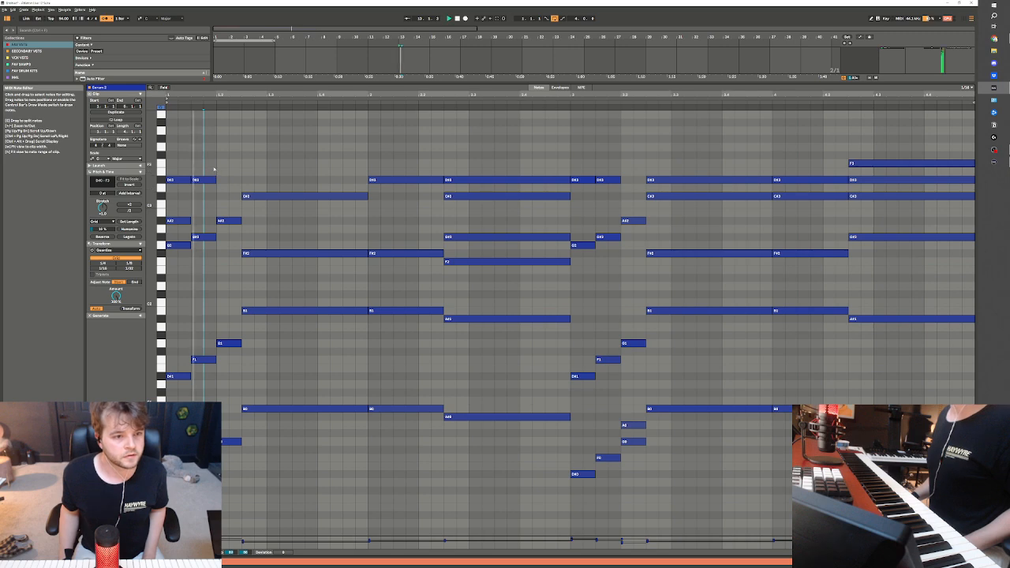
pyautogui.press('space')
pyautogui.click(213, 433)
pyautogui.click(206, 442)
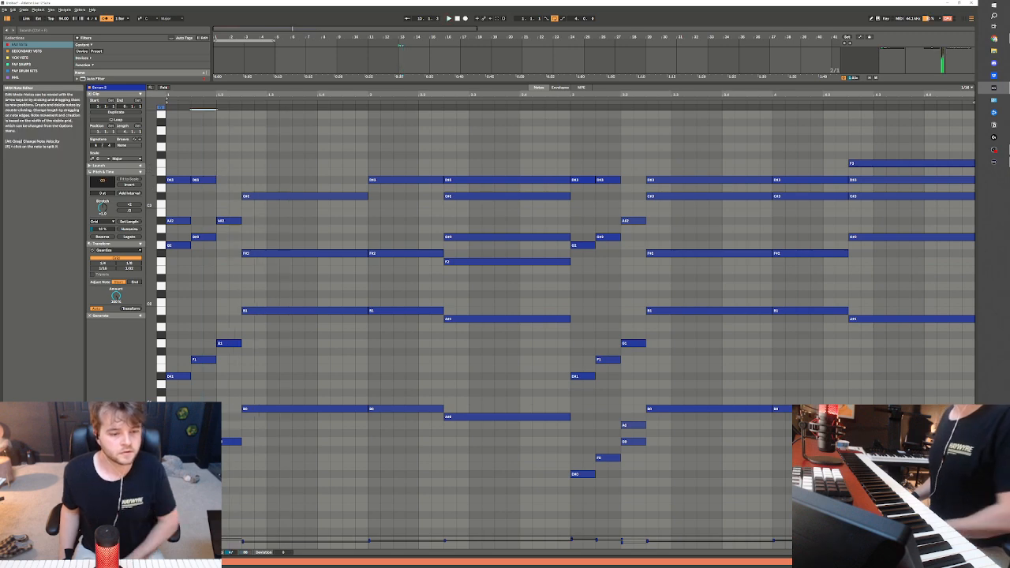
pyautogui.press('space')
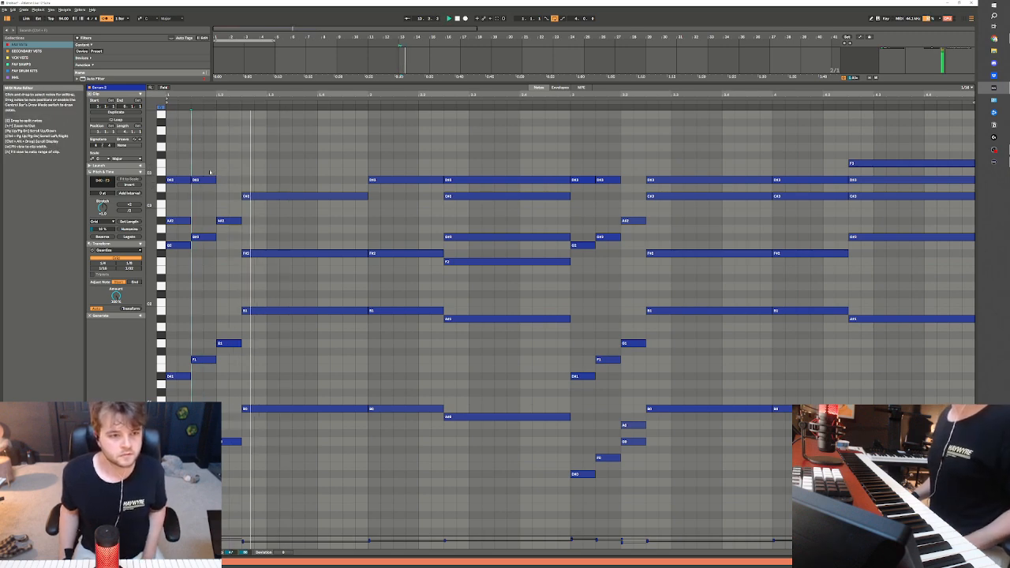
# Flatten the Serum 2 clip's recorded envelope to its minimum across the whole clip, check playback, and return to the notes
pyautogui.click(560, 87)
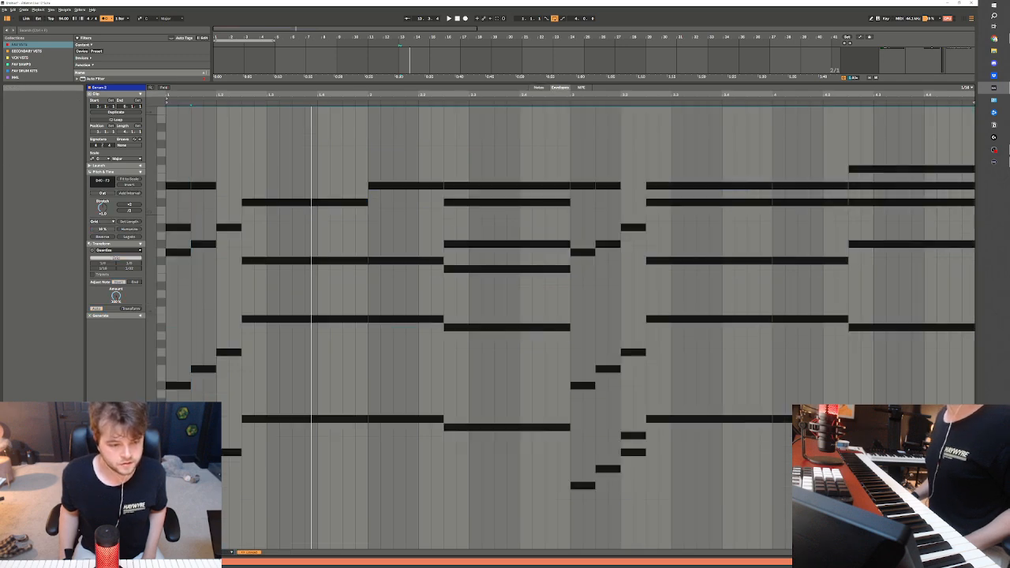
pyautogui.click(228, 552)
pyautogui.click(229, 339)
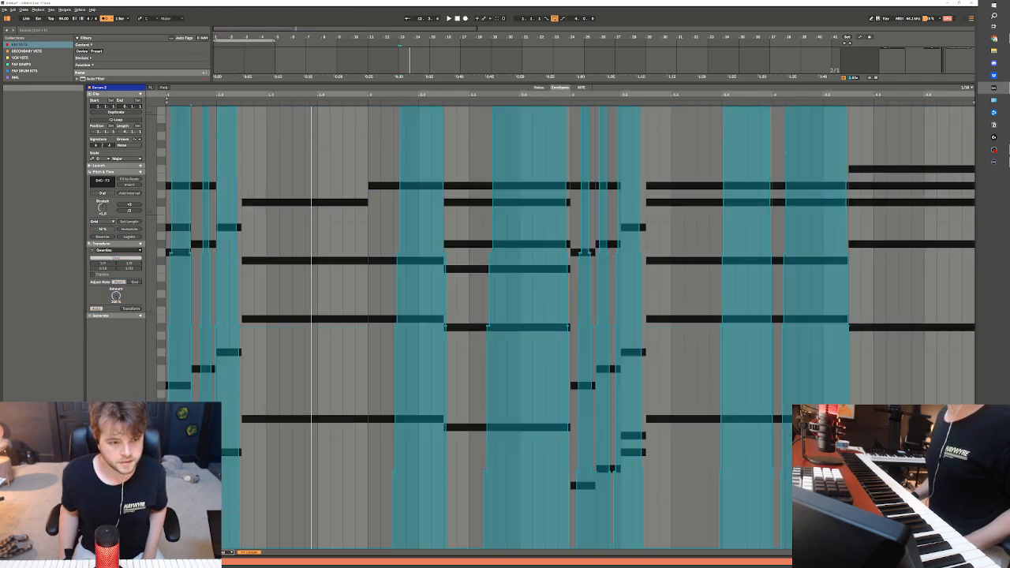
pyautogui.press('b')
pyautogui.moveTo(171, 548); pyautogui.dragTo(972, 549)
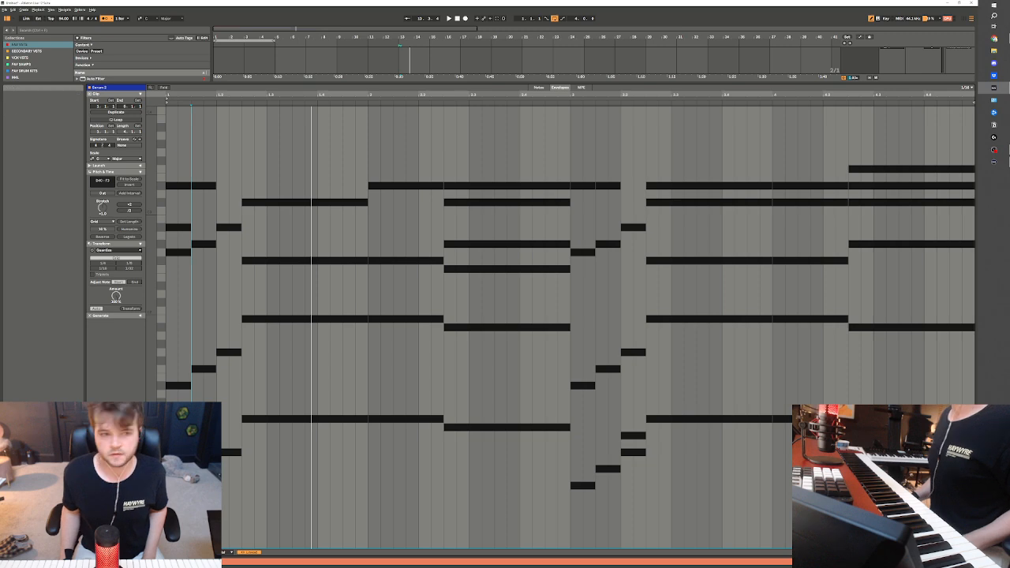
pyautogui.press('space')
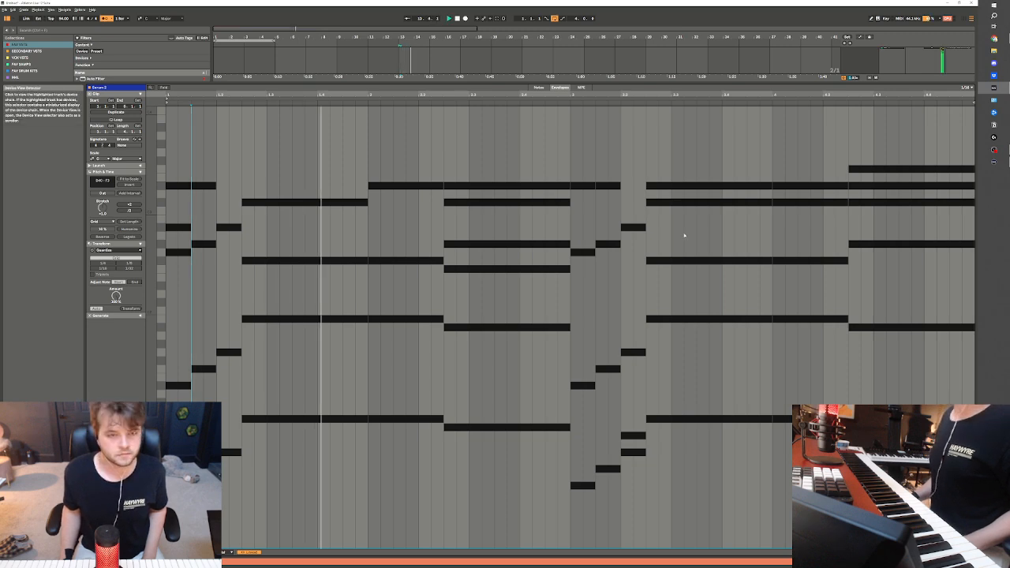
pyautogui.press('space')
pyautogui.hotkey('ctrl', 'a')
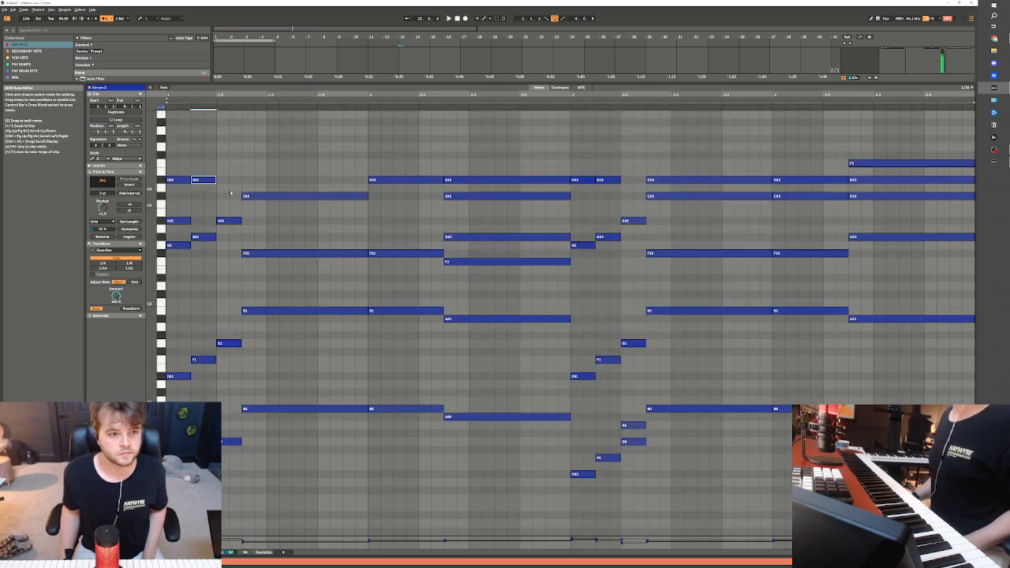
# Fill the gaps in the chords' upper voices with D#3 notes on the short and held chords plus one C#3
pyautogui.hotkey('ctrl', 'd')
pyautogui.hotkey('ctrl', 'd')
pyautogui.press('space')
pyautogui.moveTo(267, 180); pyautogui.dragTo(369, 175)
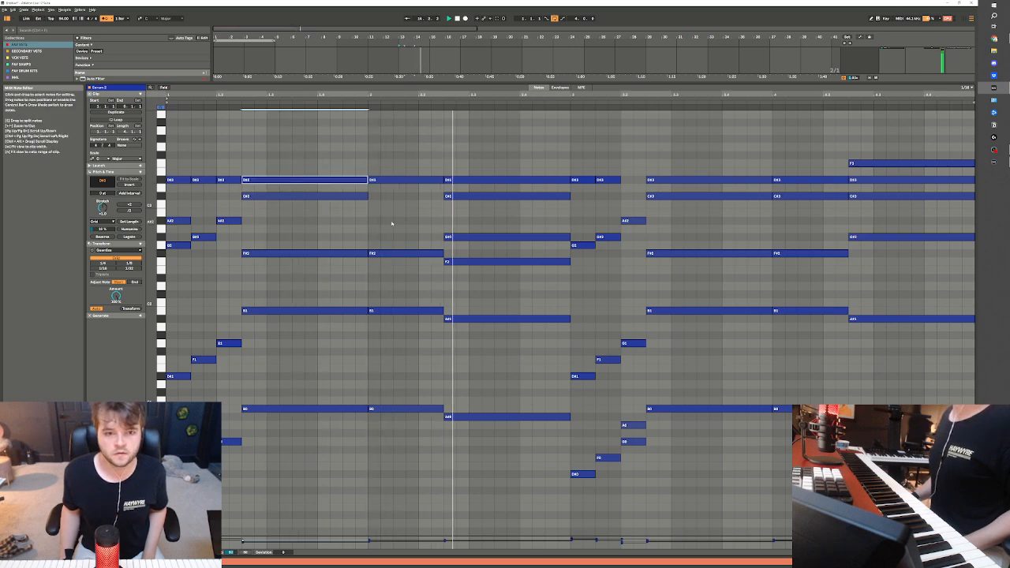
pyautogui.doubleClick(374, 196)
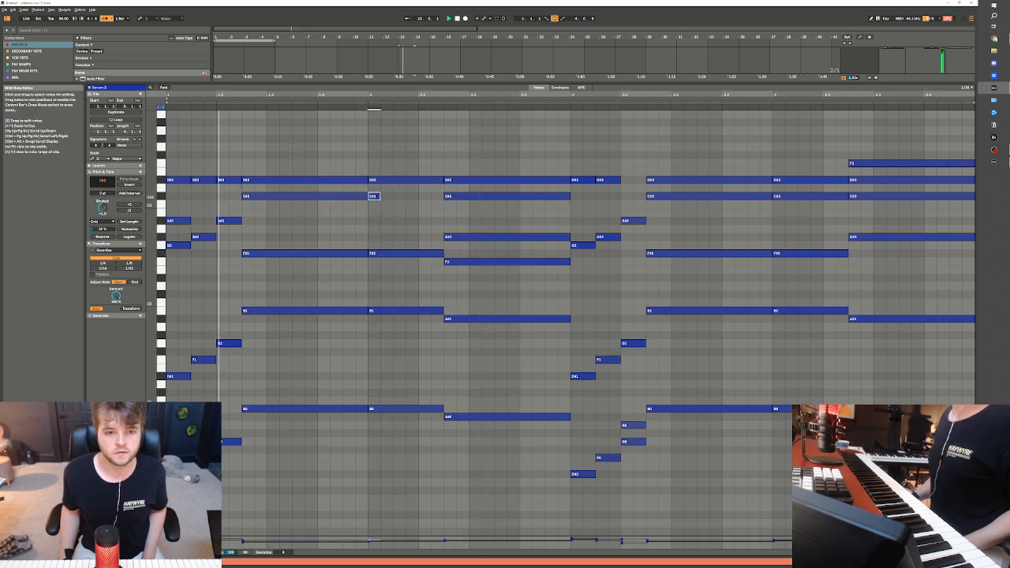
pyautogui.doubleClick(633, 180)
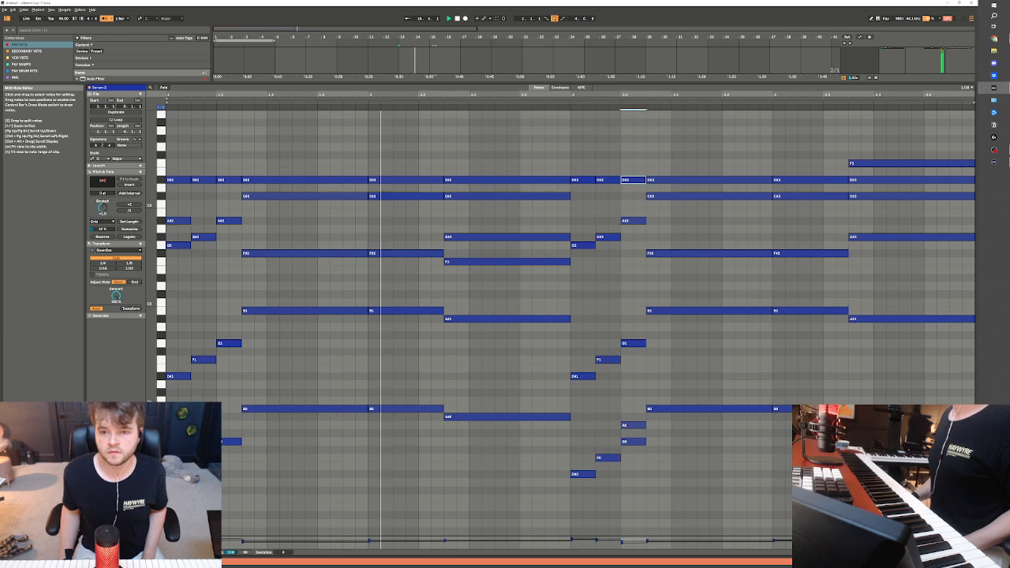
# Return to the arrangement, loop the Serum 2 clip's range from bar 13 to 17, and adjust the Serum 2 track's volume
pyautogui.hotkey('shift', 'Tab')
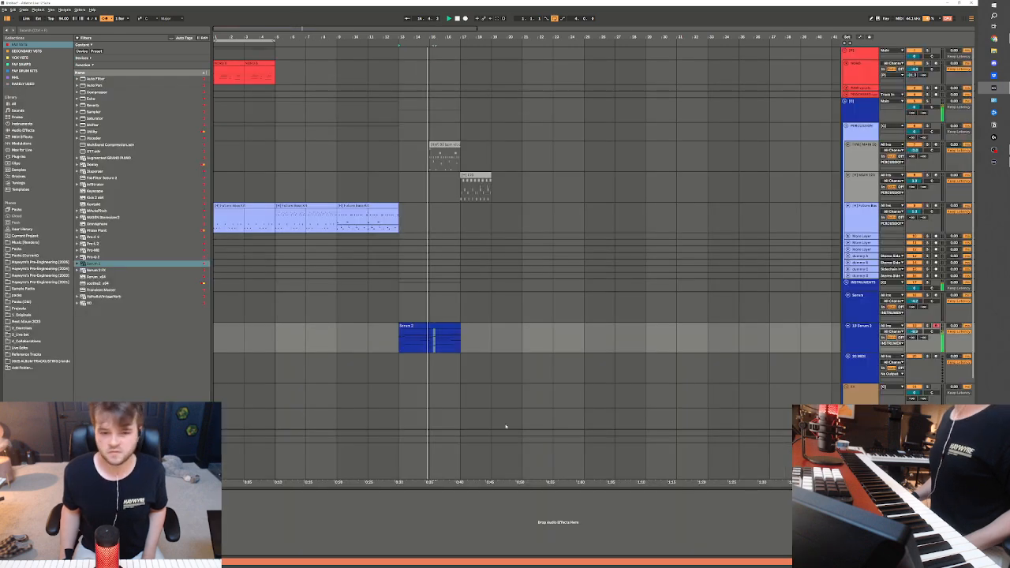
pyautogui.moveTo(462, 103); pyautogui.dragTo(399, 347)
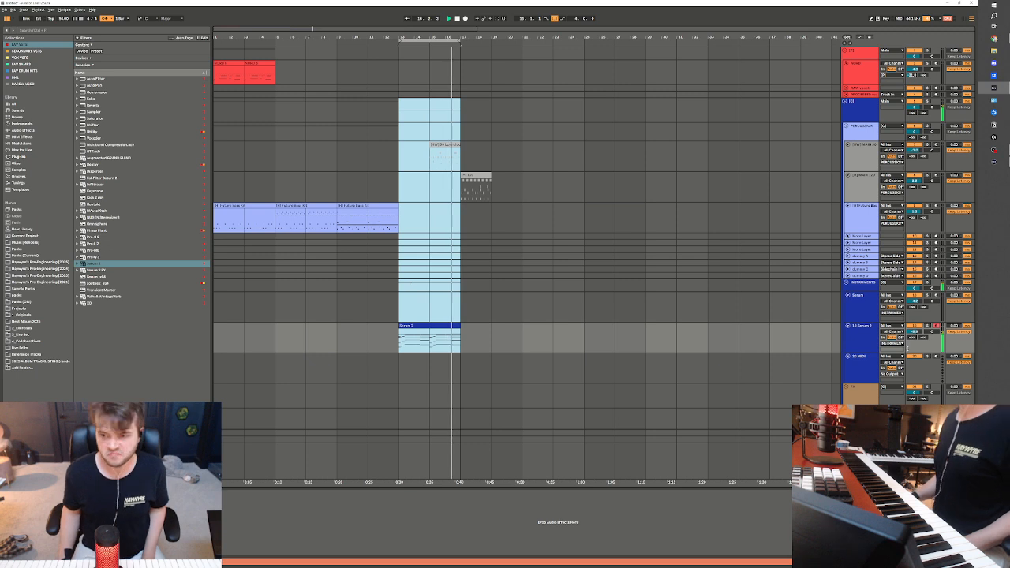
pyautogui.moveTo(914, 331); pyautogui.dragTo(915, 333)
pyautogui.press('space')
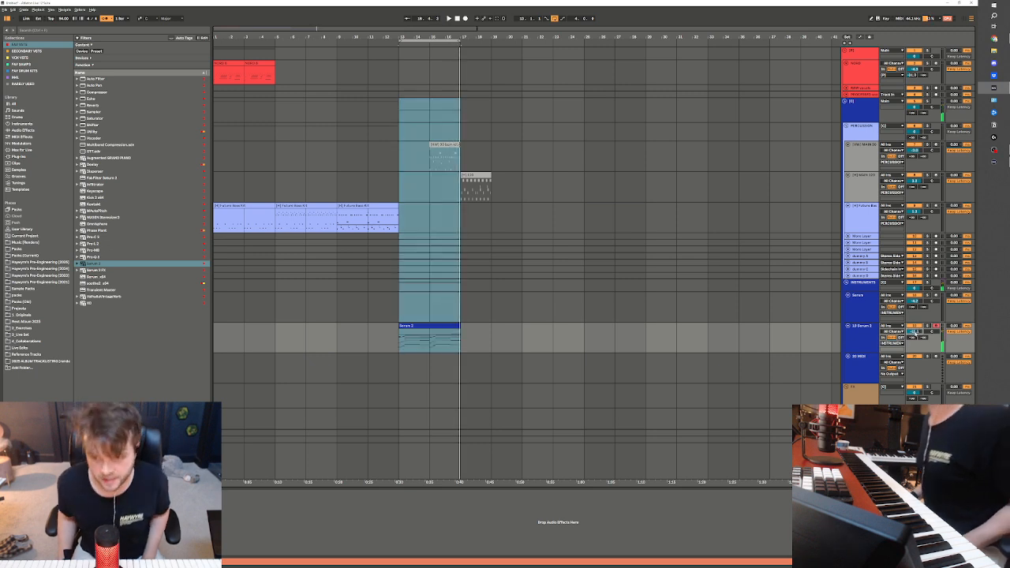
# Insert a MIDI track below the red keys track and load a synth stack preset from the HW Leads 2024 folder onto it
pyautogui.click(866, 76)
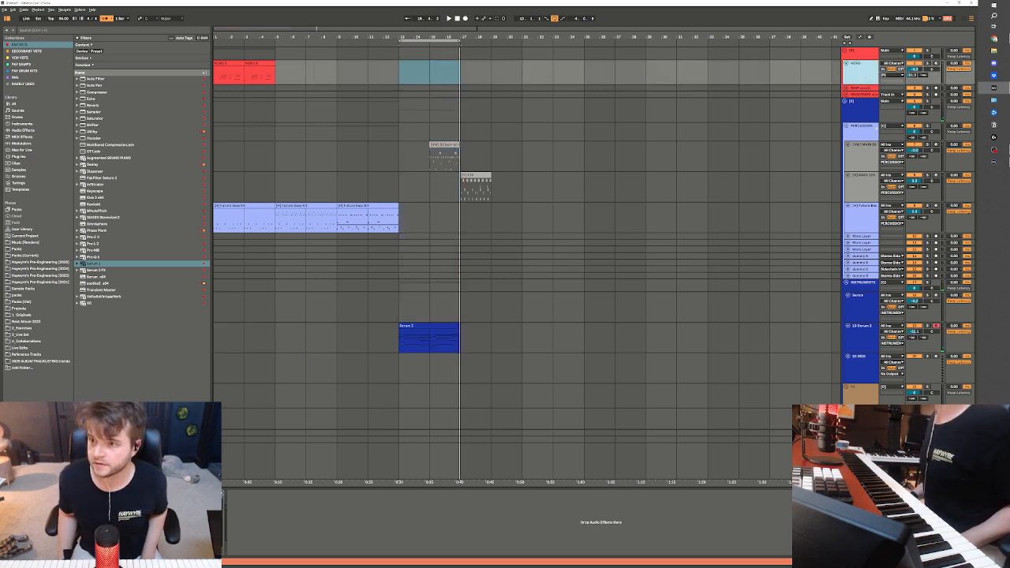
pyautogui.hotkey('ctrl', 'shift', 't')
pyautogui.click(52, 262)
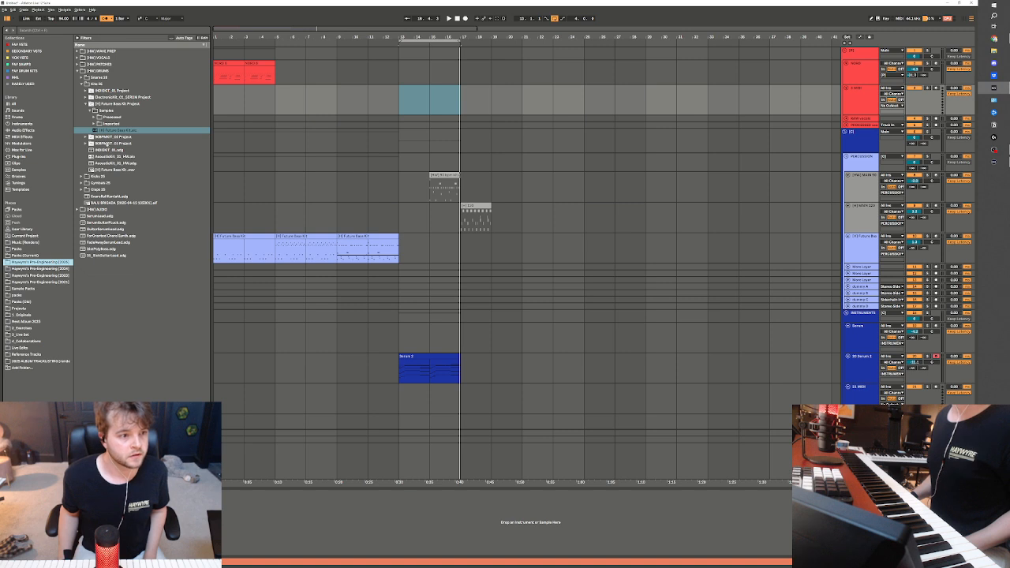
pyautogui.click(51, 269)
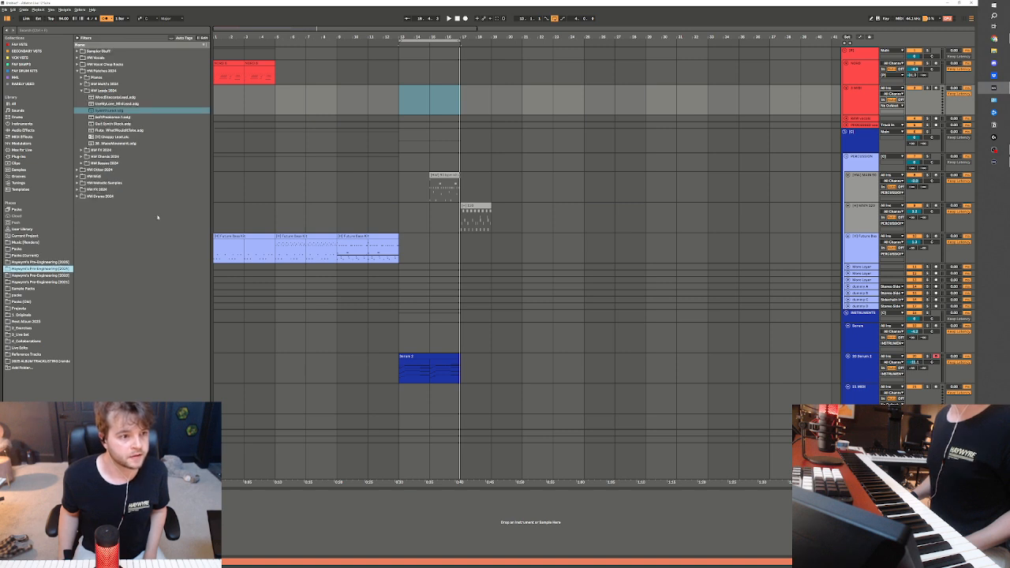
pyautogui.click(120, 124)
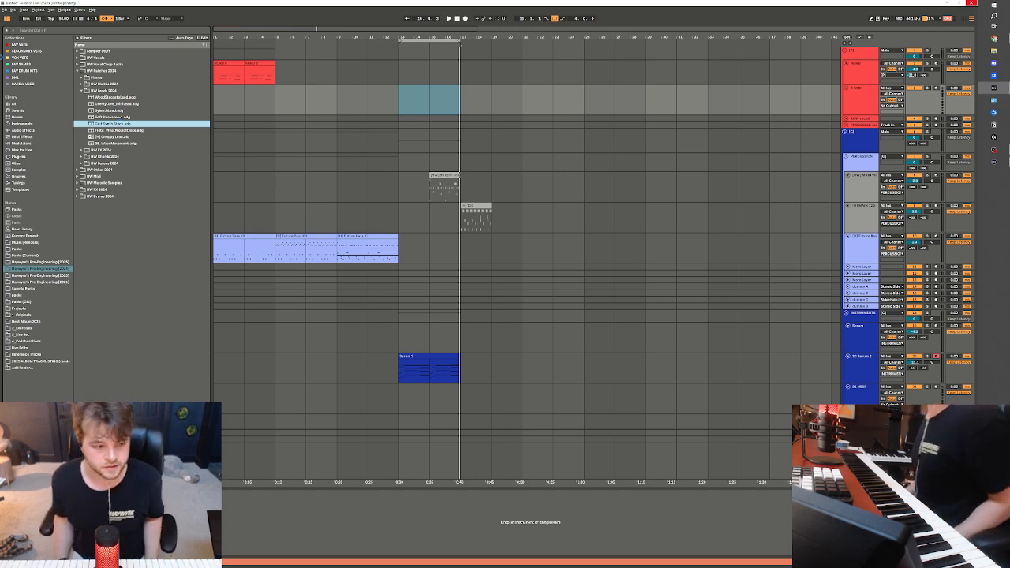
pyautogui.click(272, 97)
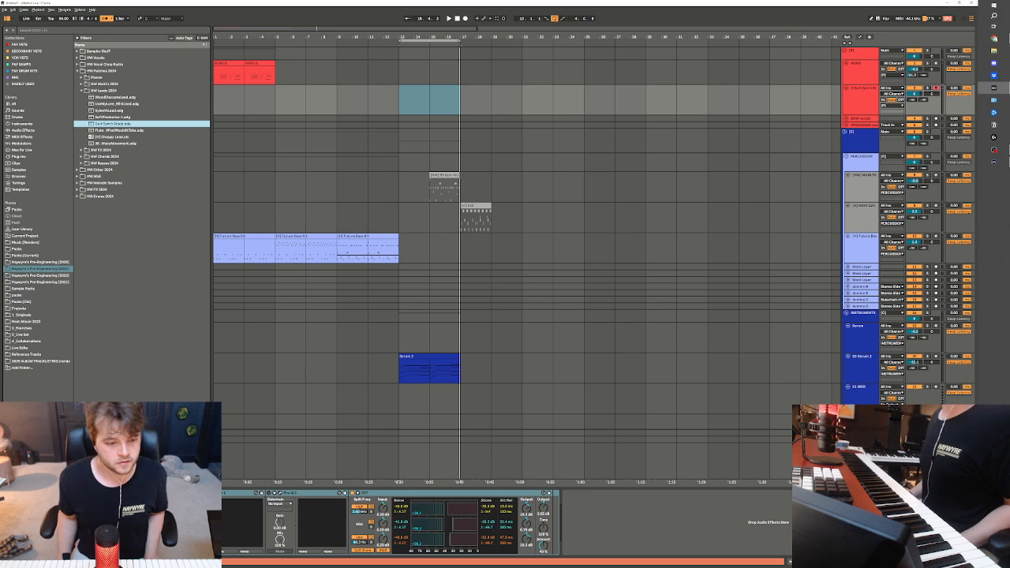
pyautogui.click(118, 516)
pyautogui.press('Up')
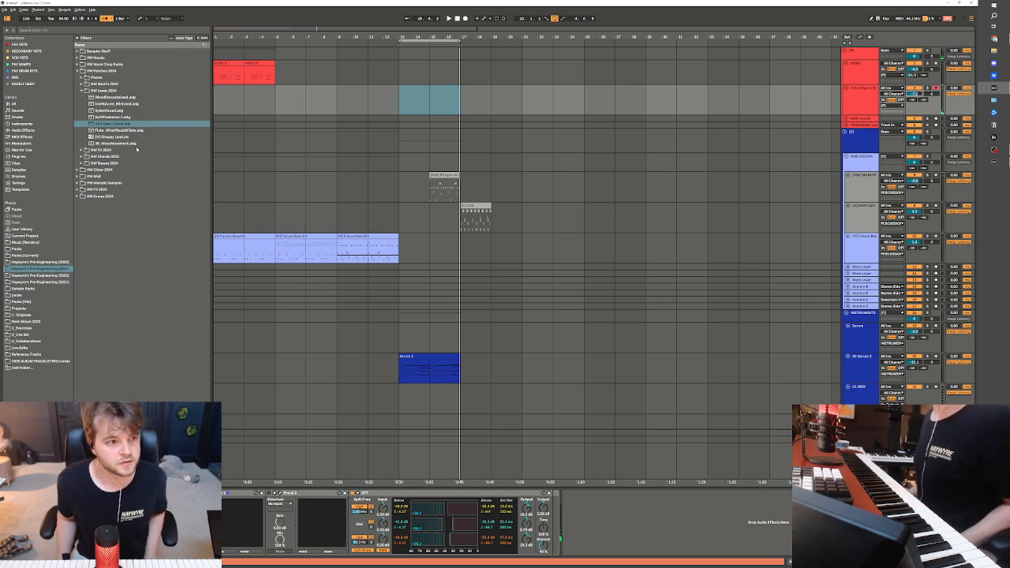
# Replace the new track's preset with a guitar lead from the Leads folder of HW Patches 2023
pyautogui.click(81, 90)
pyautogui.click(77, 70)
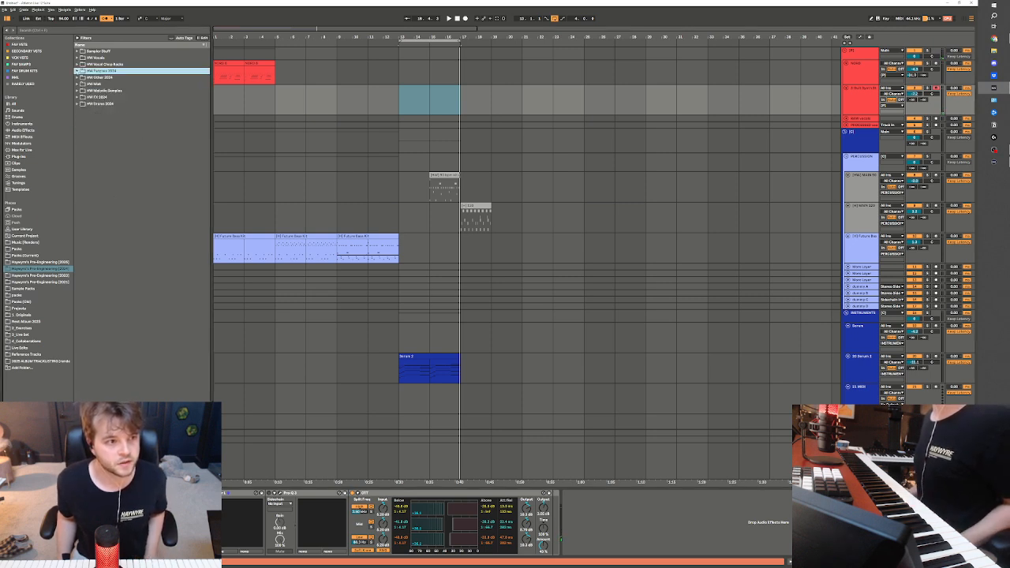
pyautogui.click(49, 276)
pyautogui.click(77, 77)
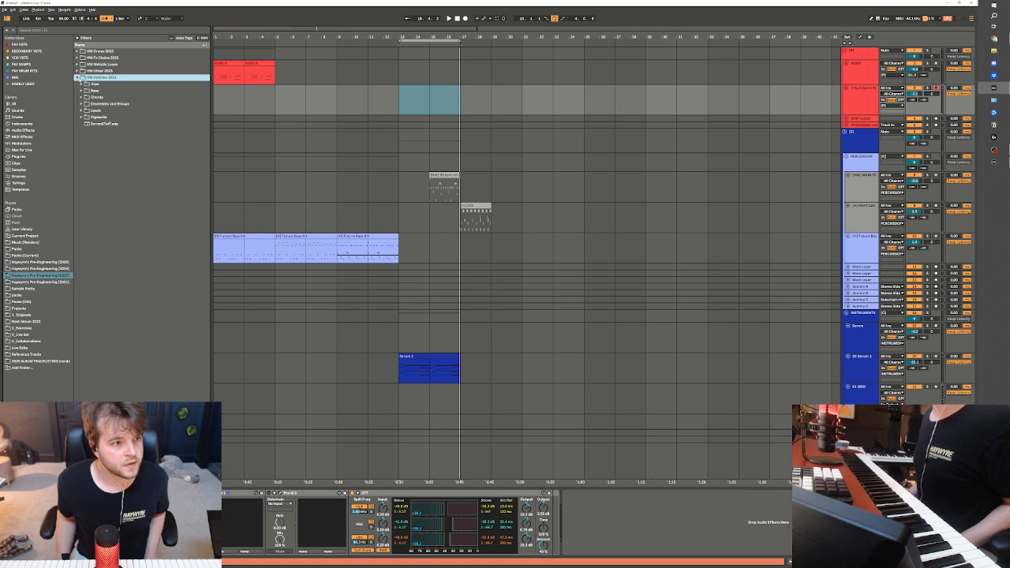
pyautogui.click(82, 111)
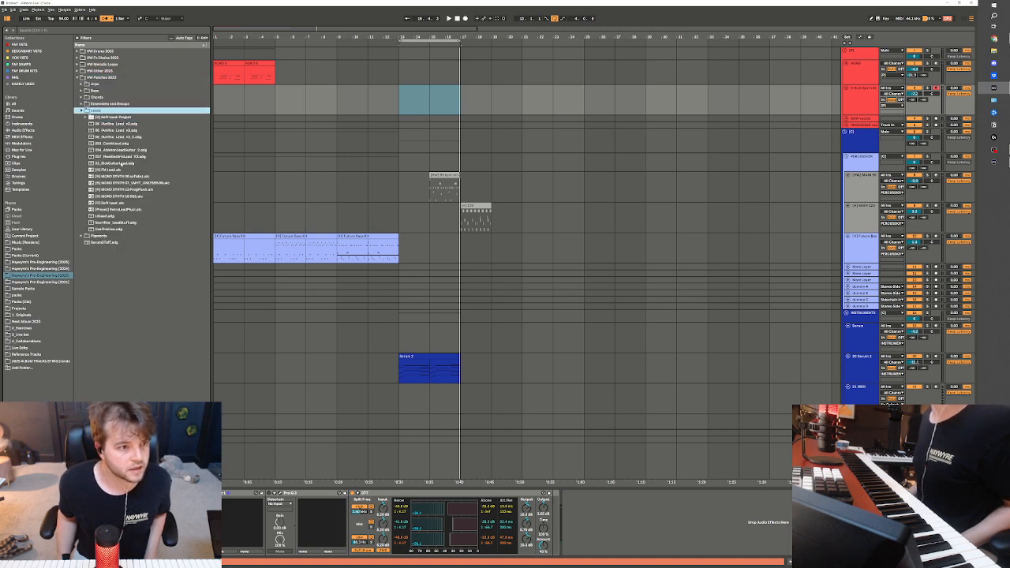
pyautogui.click(121, 164)
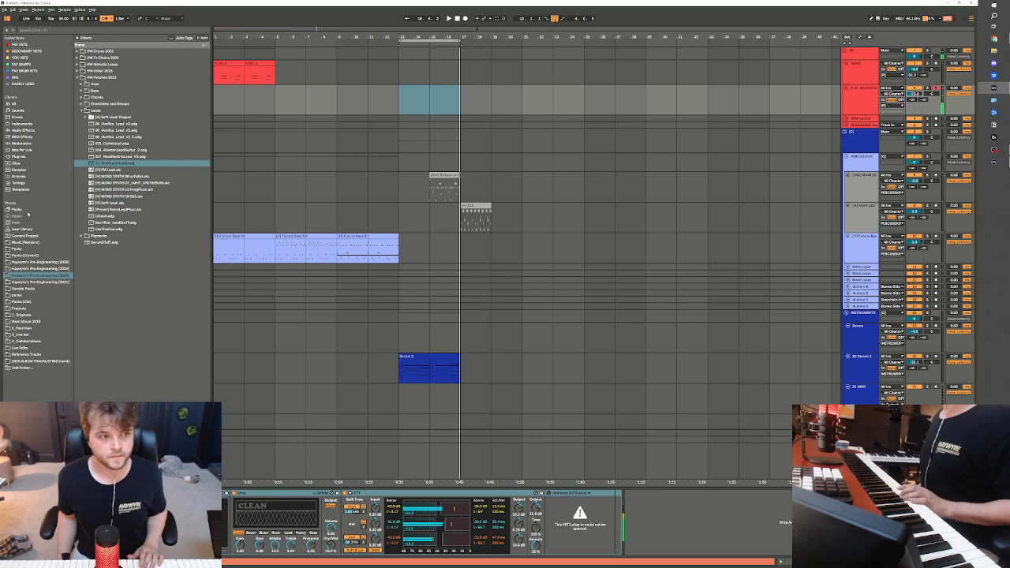
# Add a Pro-Q 3 and a Reverb to the end of the guitar lead's device chain and adjust the Reverb's input filter
pyautogui.click(24, 44)
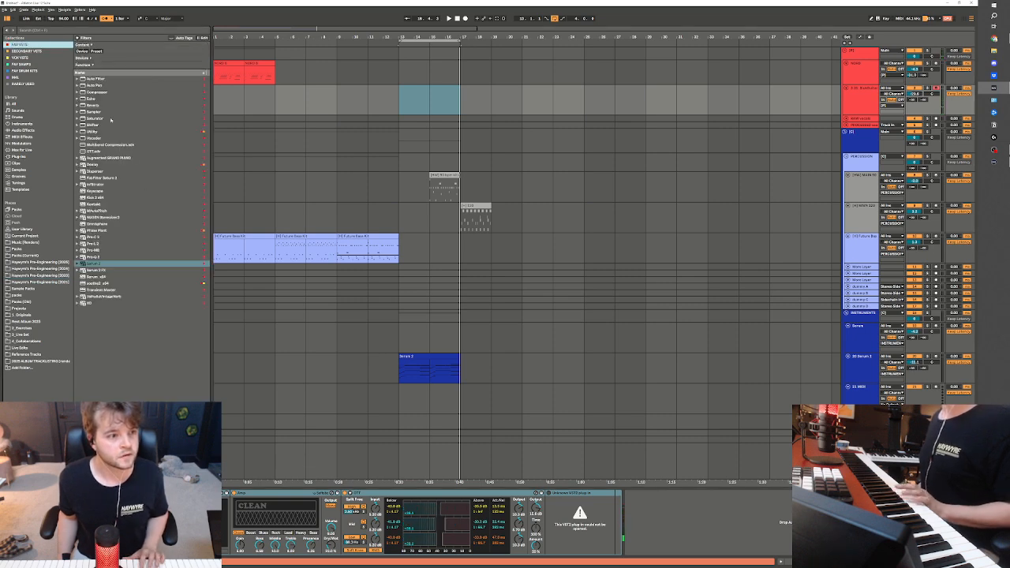
pyautogui.click(96, 257)
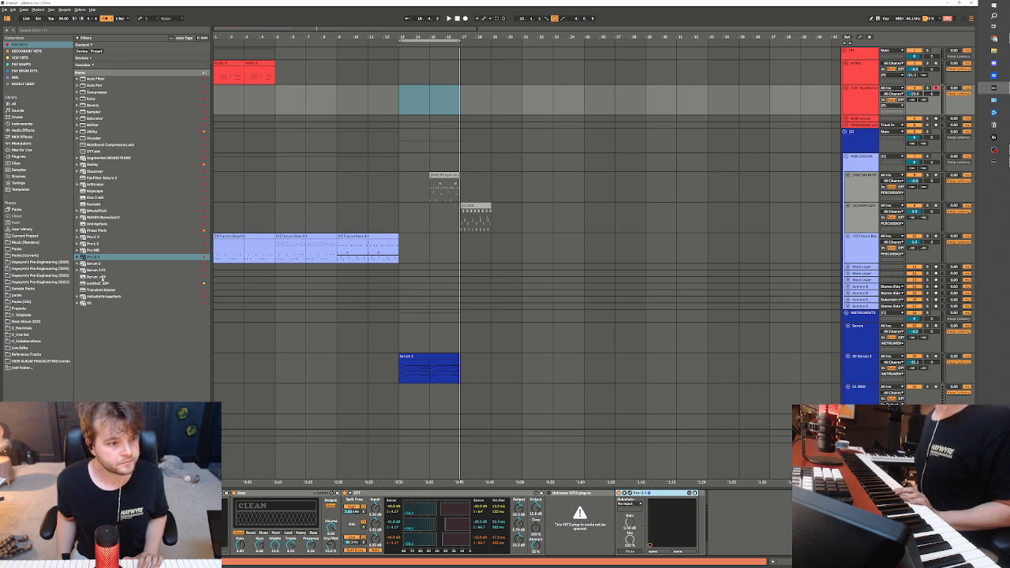
pyautogui.moveTo(91, 106)
pyautogui.mouseDown()
pyautogui.moveTo(707, 523)
pyautogui.moveTo(720, 498)
pyautogui.mouseUp()
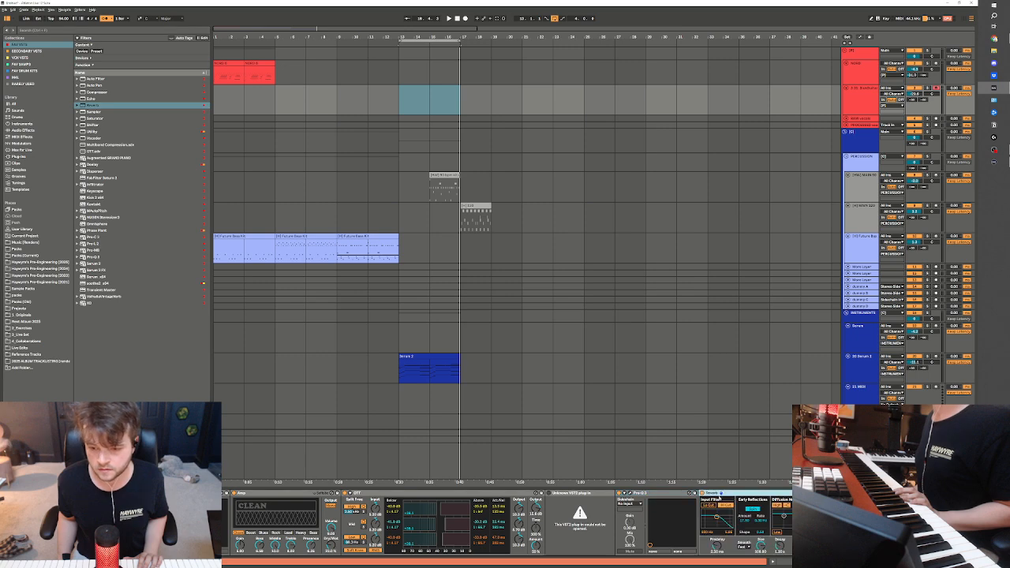
pyautogui.click(727, 506)
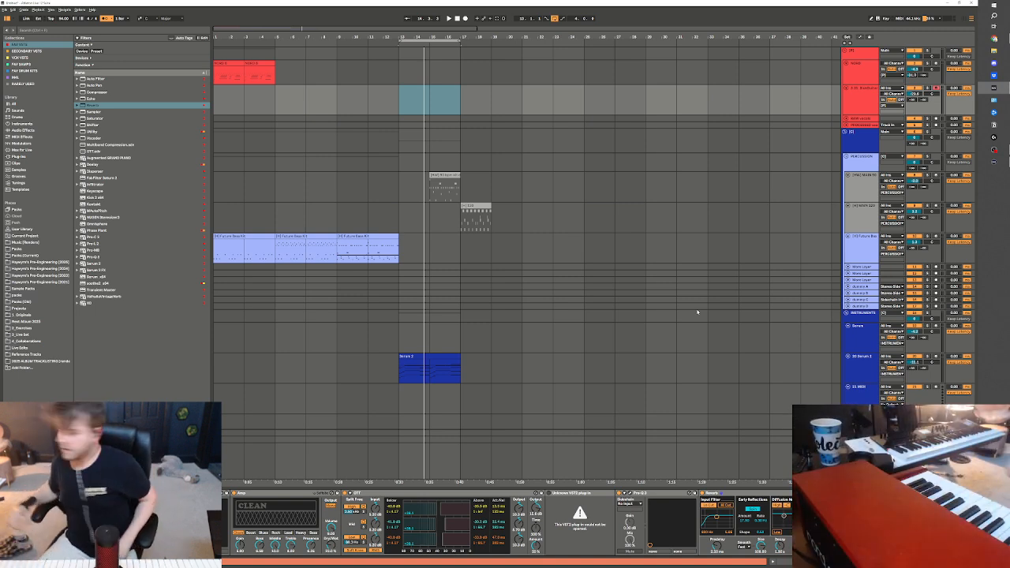
# Play the looped section with the guitar lead track armed and adjust the Reverb's decay time
pyautogui.hotkey('alt', 'space')
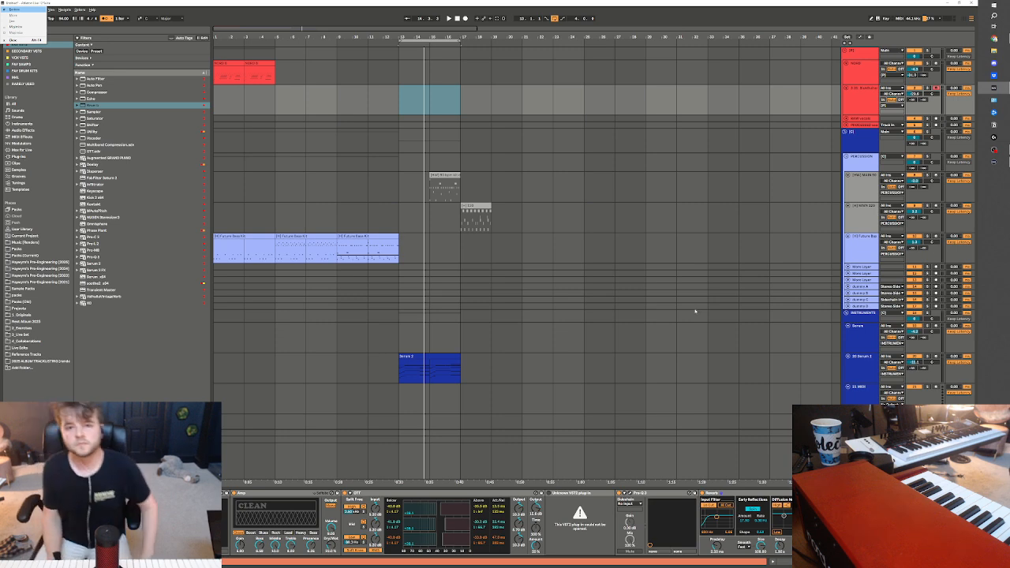
pyautogui.click(433, 46)
pyautogui.press('space')
pyautogui.press('space')
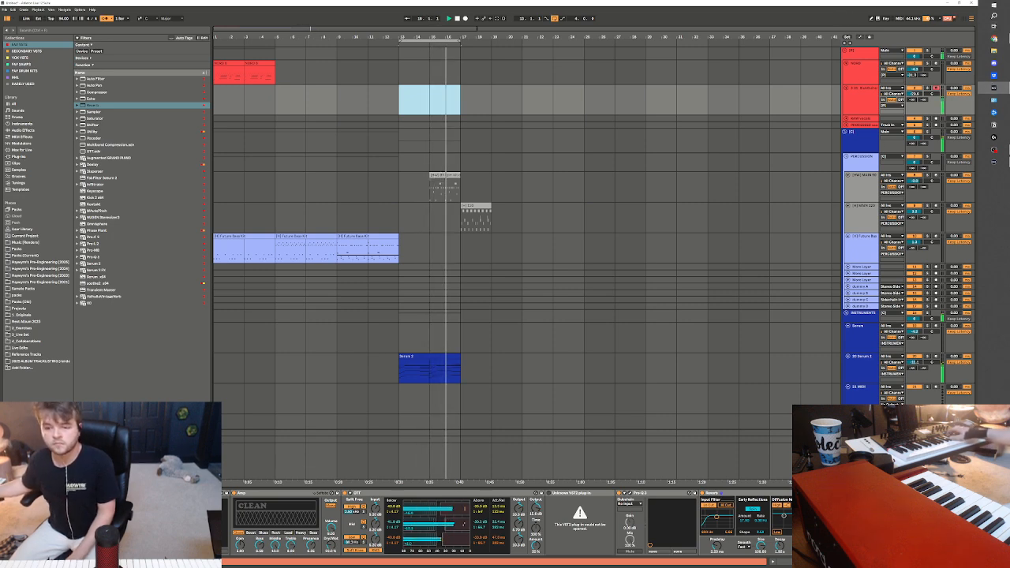
pyautogui.moveTo(781, 552); pyautogui.dragTo(781, 530)
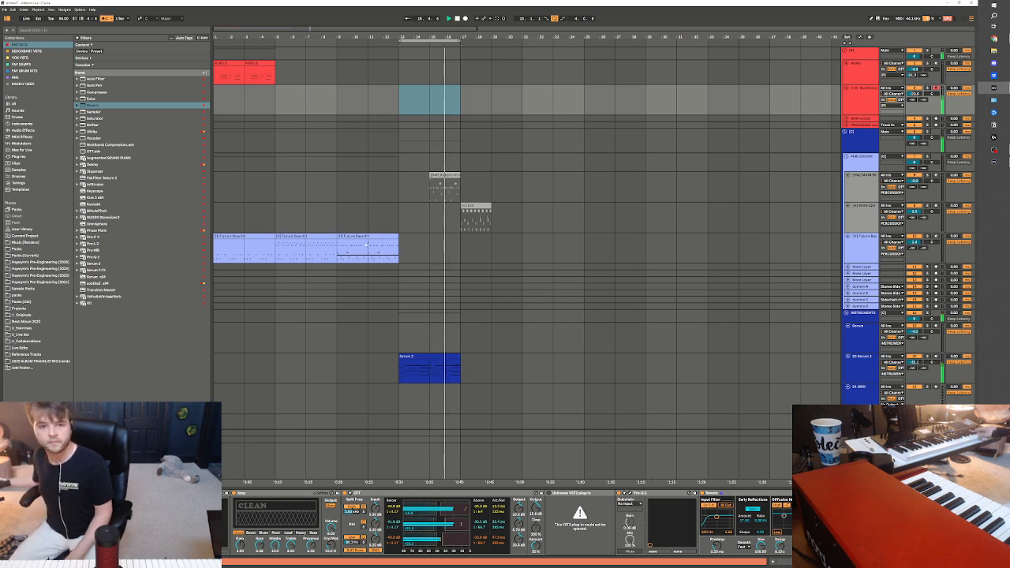
# Duplicate the last Future Bass Kit clip over bars 13 to 17, adjust that track's volume, and reselect the guitar lead track
pyautogui.click(346, 238)
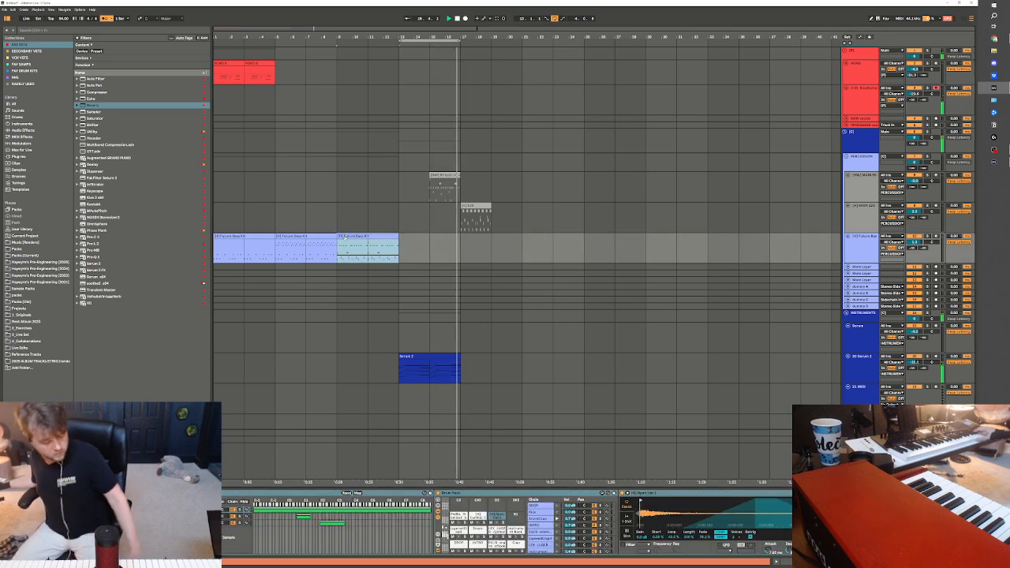
pyautogui.hotkey('ctrl', 'd')
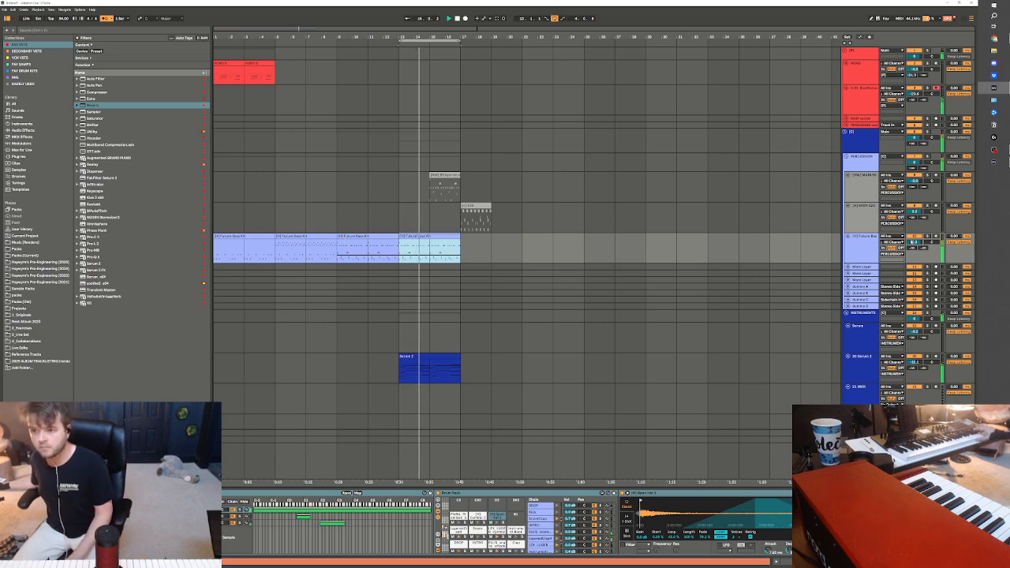
pyautogui.click(913, 242)
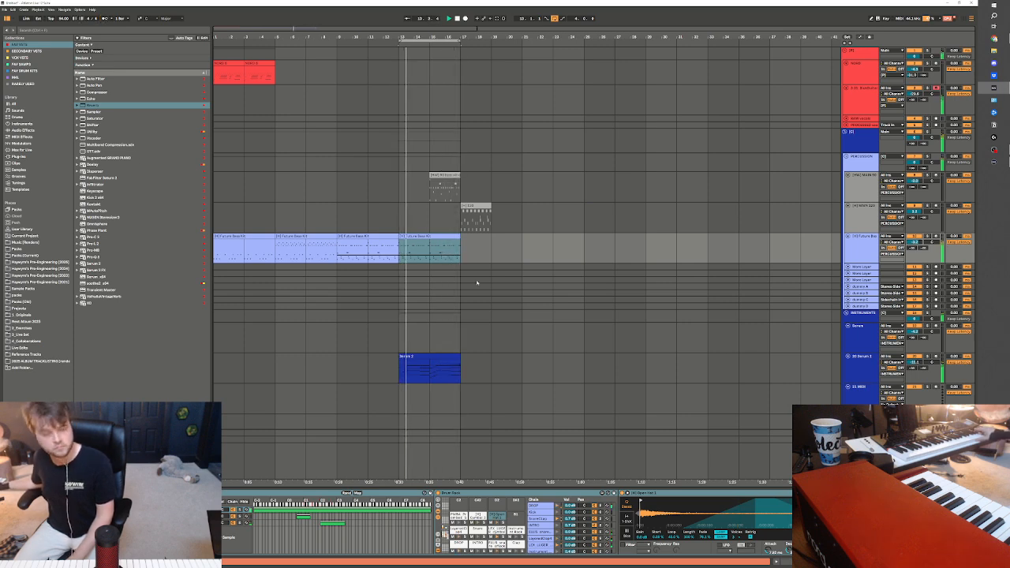
pyautogui.click(862, 94)
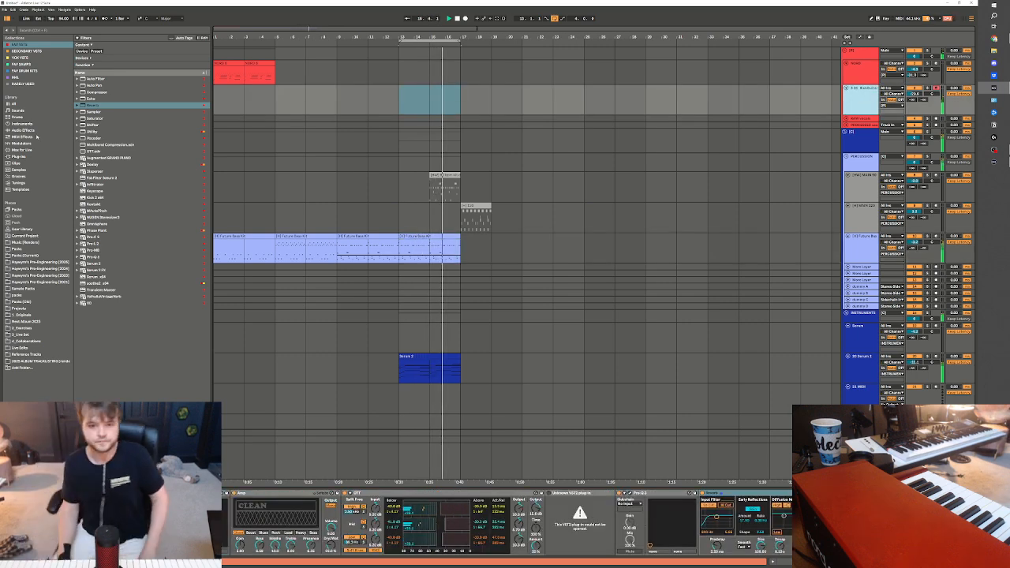
# Stop playback and extend the arrangement loop back to bar 1 so it covers bars 1 to 17
pyautogui.click(239, 64)
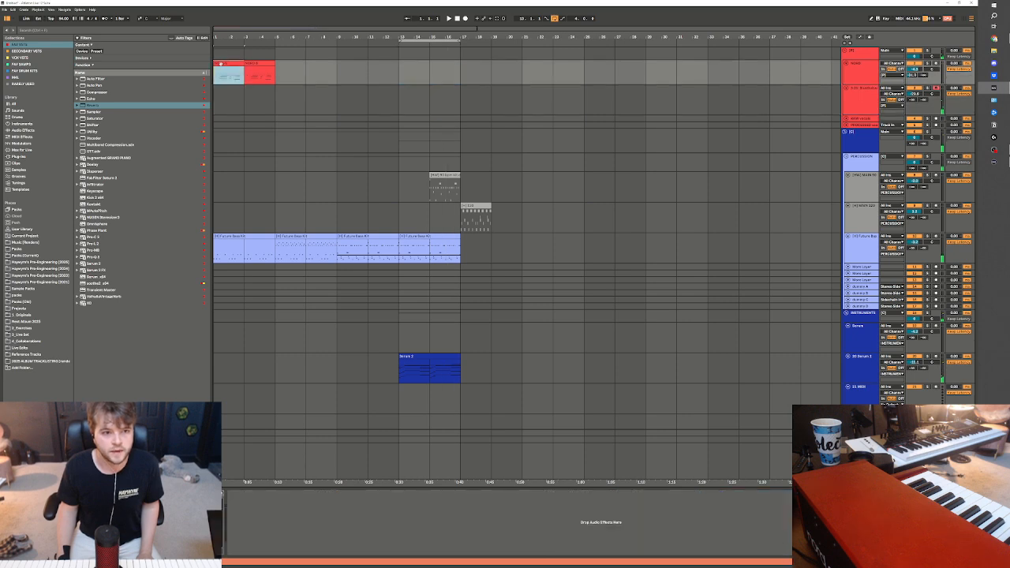
pyautogui.press('space')
pyautogui.click(292, 253)
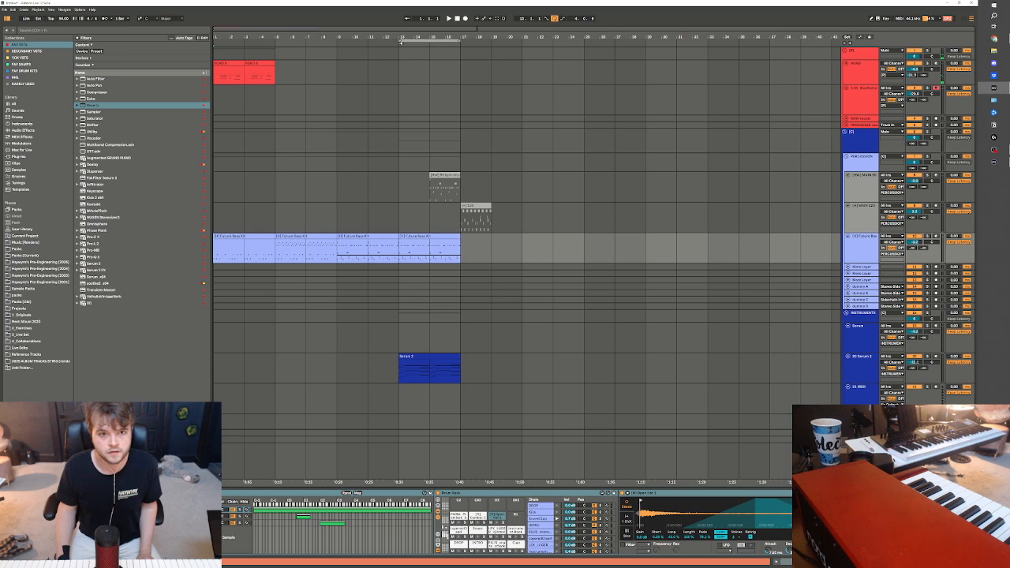
pyautogui.moveTo(400, 41); pyautogui.dragTo(135, 37)
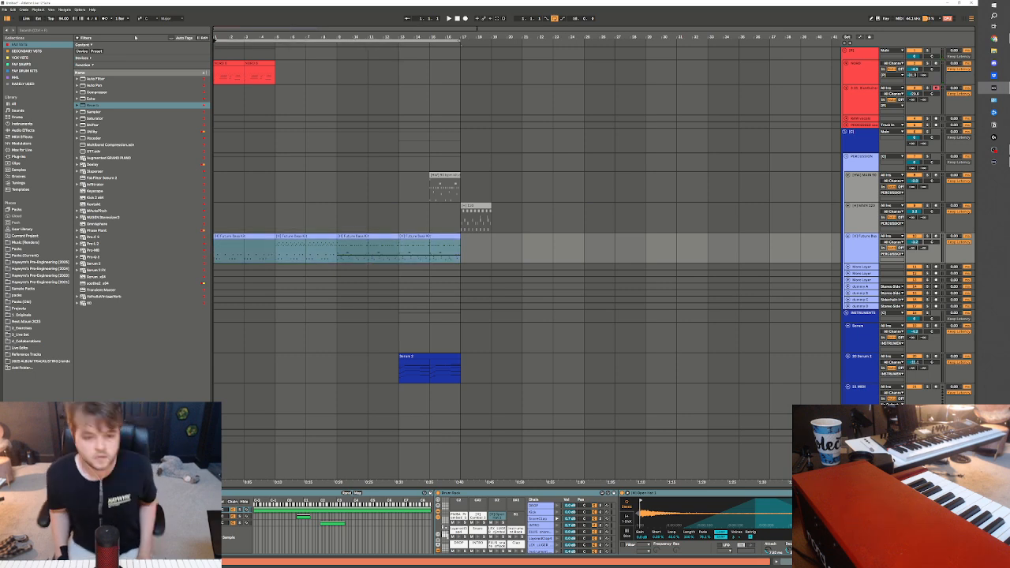
# Check the OBS streaming window, return to the Live arrangement and play it from bar 1
pyautogui.click(994, 151)
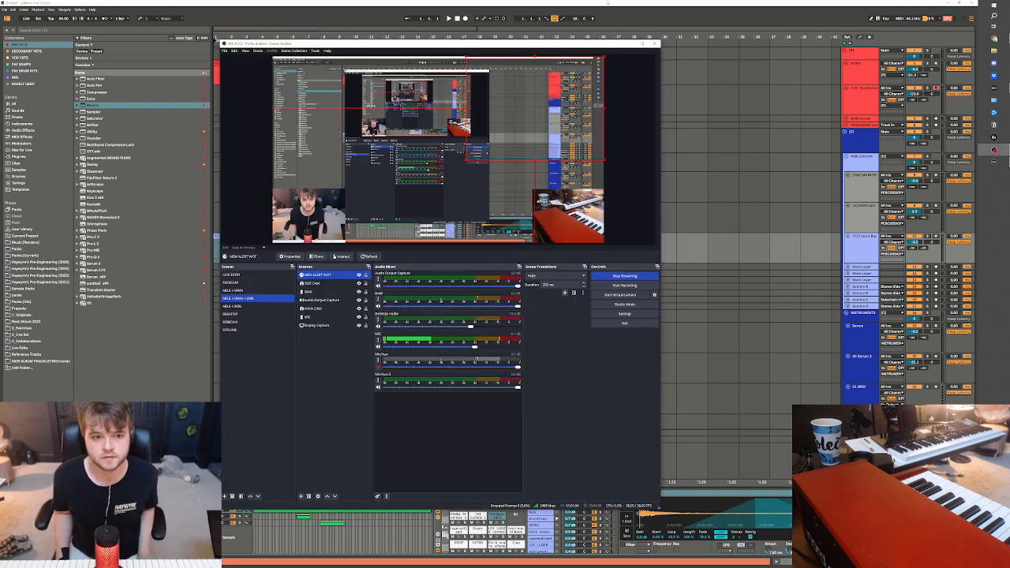
pyautogui.click(608, 2)
pyautogui.press('space')
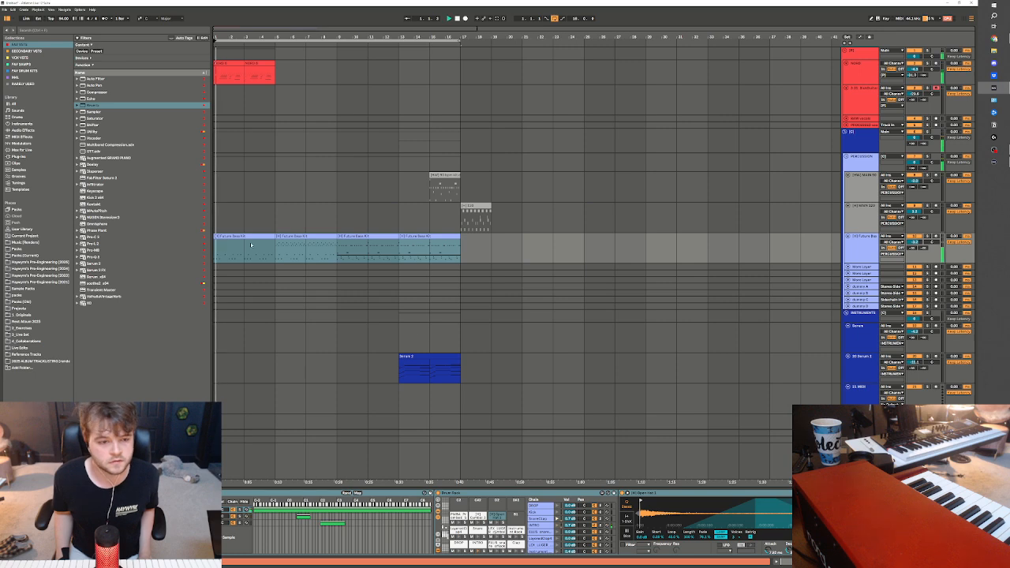
# Consolidate the two red keys clips in bars 1 to 5 into one clip and stop playback
pyautogui.click(254, 77)
pyautogui.moveTo(254, 77); pyautogui.dragTo(220, 77)
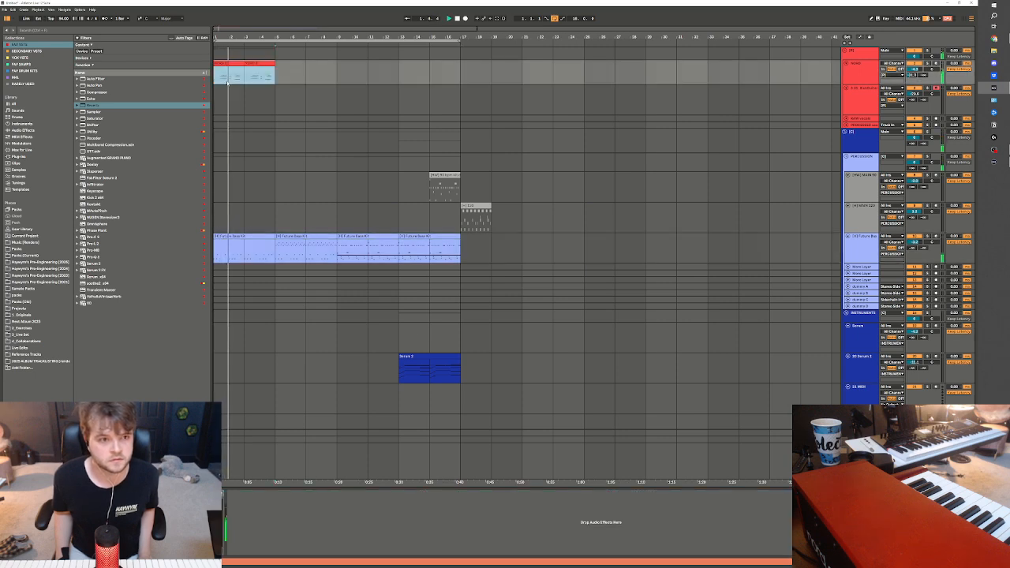
pyautogui.hotkey('ctrl', 'j')
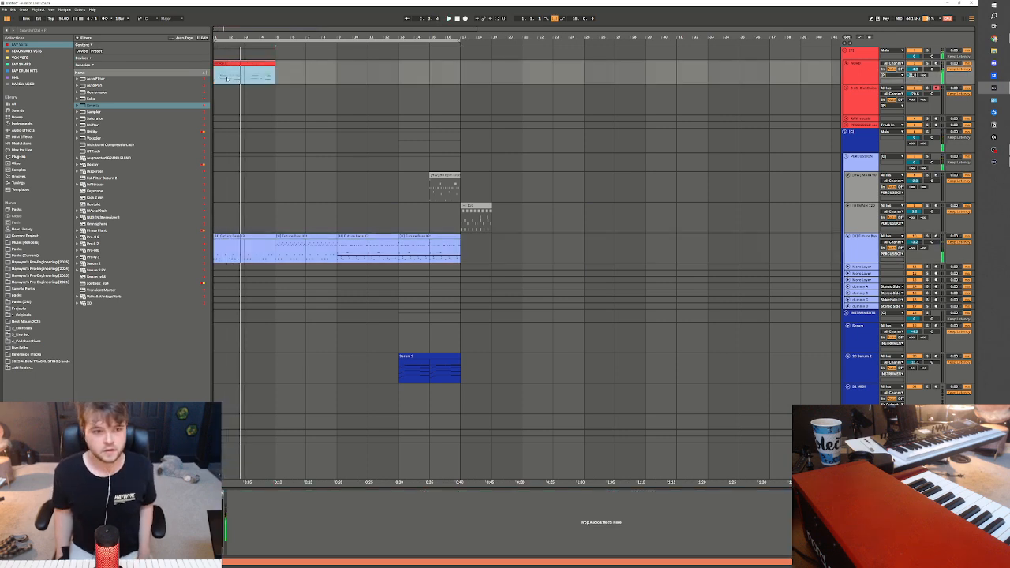
pyautogui.click(457, 19)
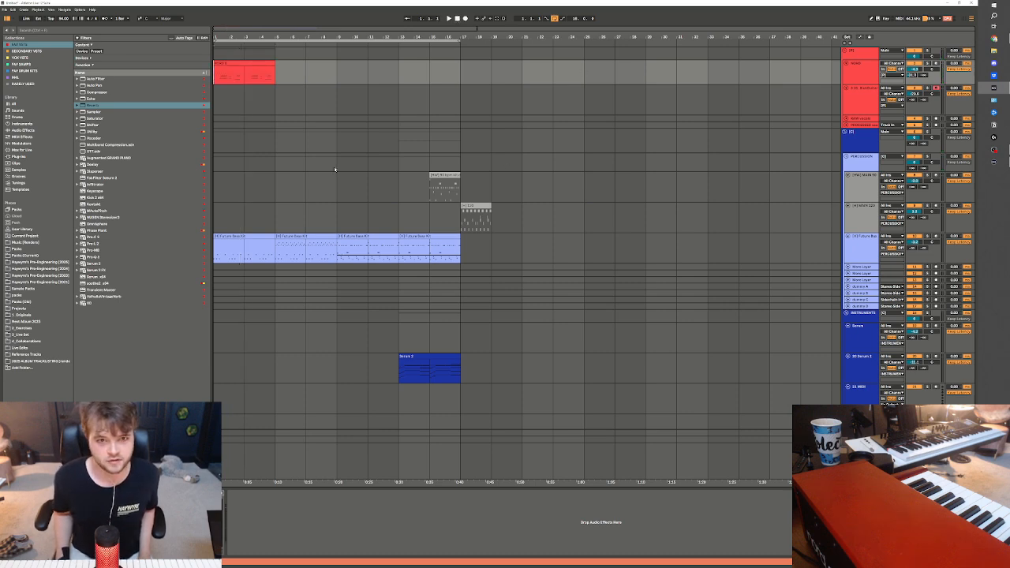
# Deactivate the drum notes in the Future Bass Kit clip over bars 1 to 5 and play the arrangement
pyautogui.click(368, 178)
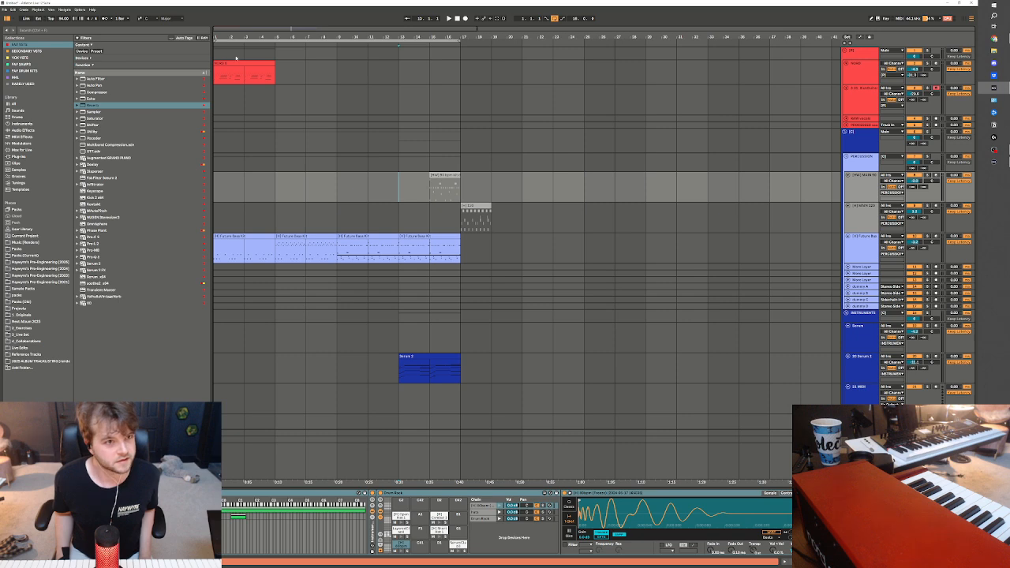
pyautogui.click(237, 63)
pyautogui.press('space')
pyautogui.doubleClick(253, 237)
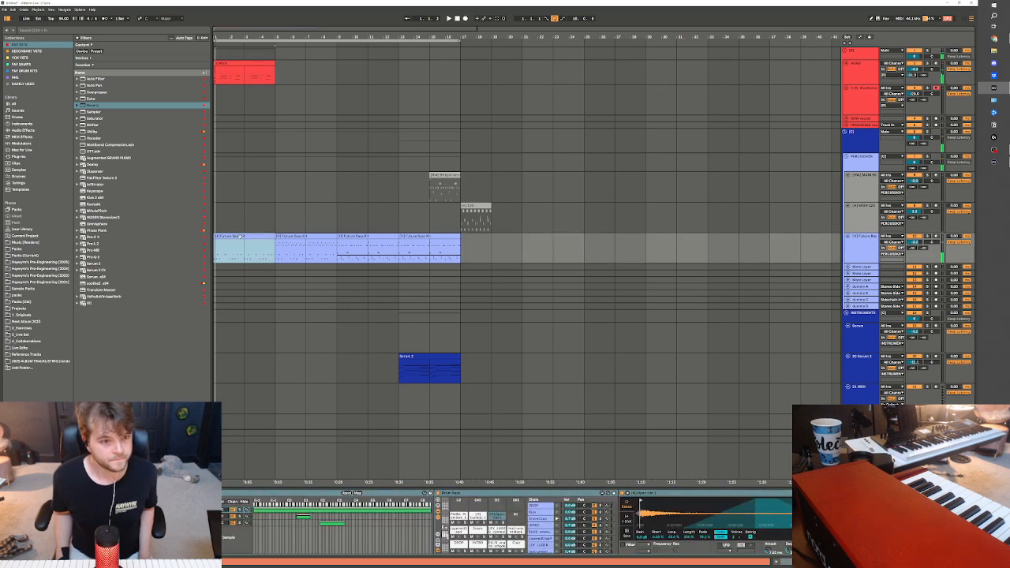
pyautogui.moveTo(963, 350); pyautogui.dragTo(235, 455)
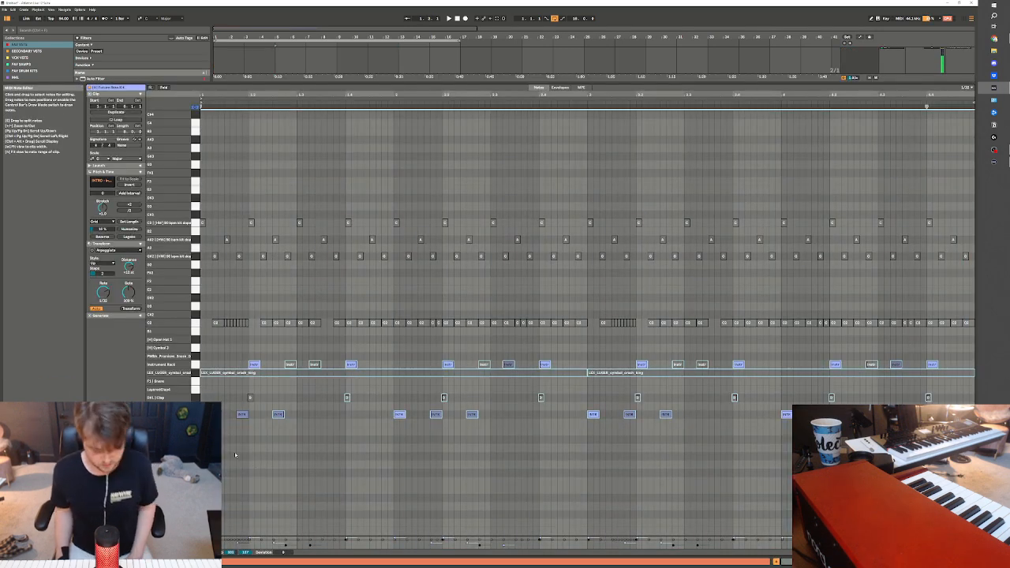
pyautogui.click(249, 397)
pyautogui.press('space')
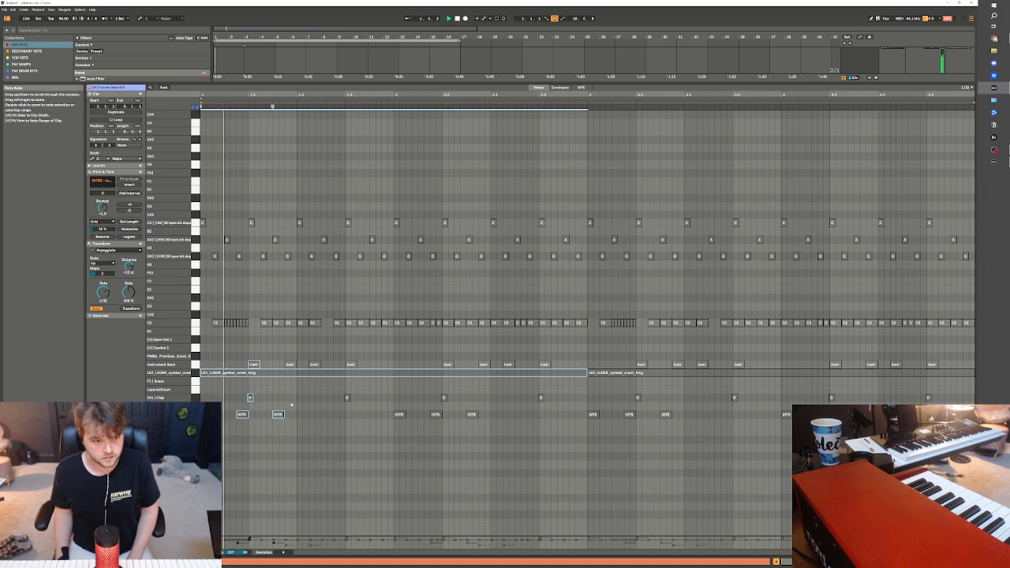
pyautogui.hotkey('shift', 'Tab')
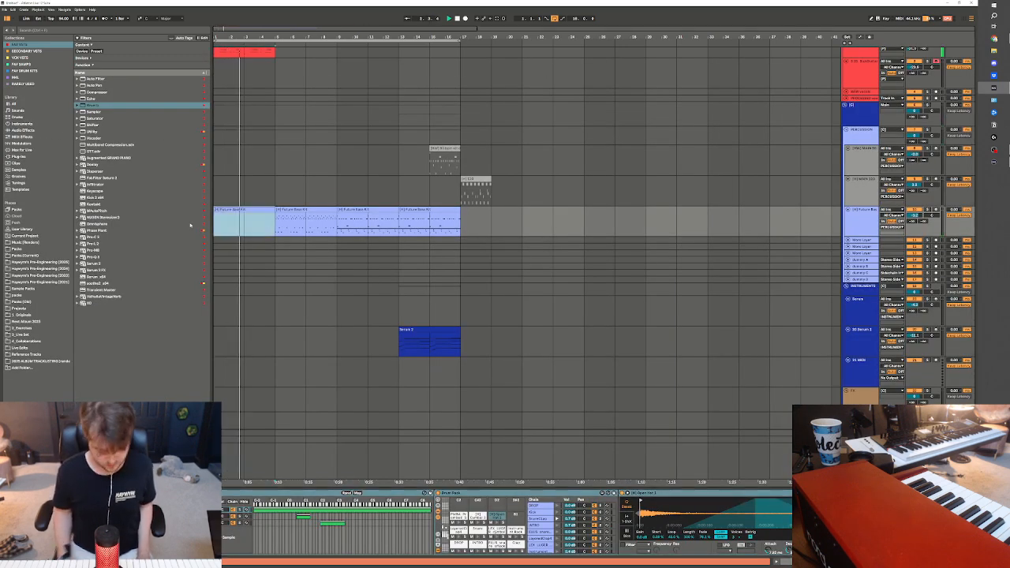
# Shorten the arrangement loop to bars 1 to 5, stop playback and deactivate the red keys clip there
pyautogui.scroll(2, 264, 103)
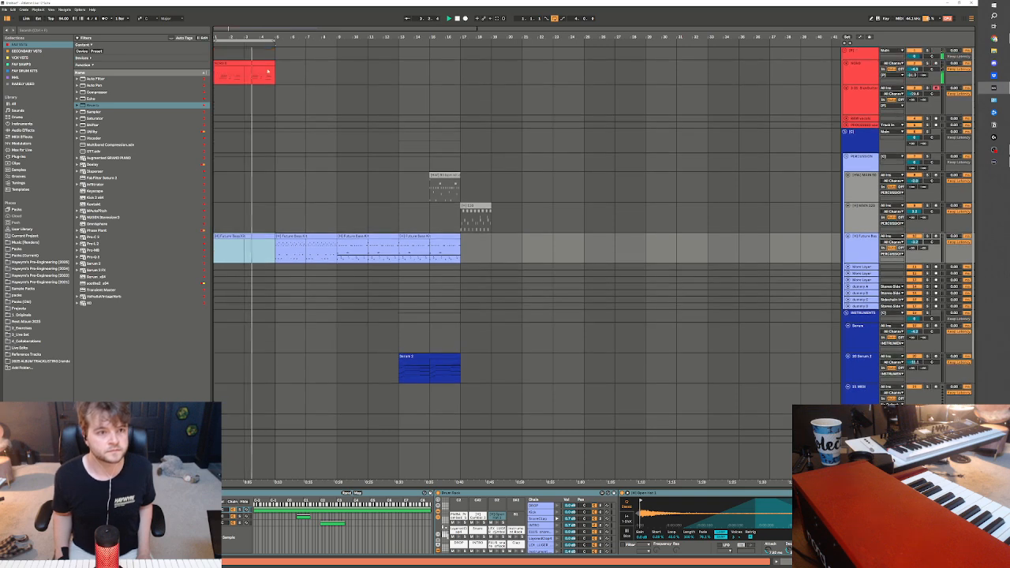
pyautogui.click(246, 63)
pyautogui.press('space')
pyautogui.press('0')
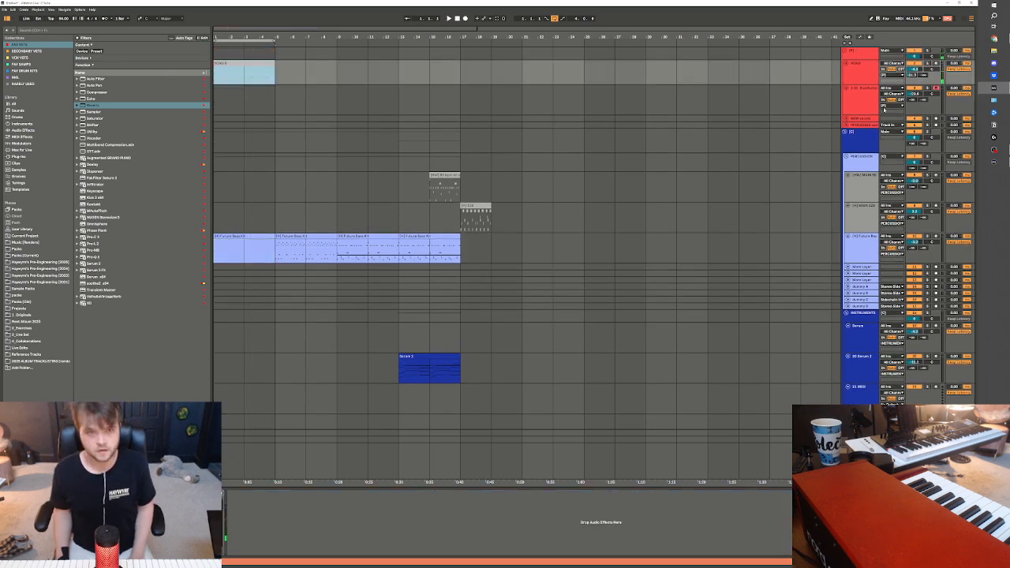
# Arm the red keys track and record a new take over bars 1 to 5 with the metronome on
pyautogui.click(936, 63)
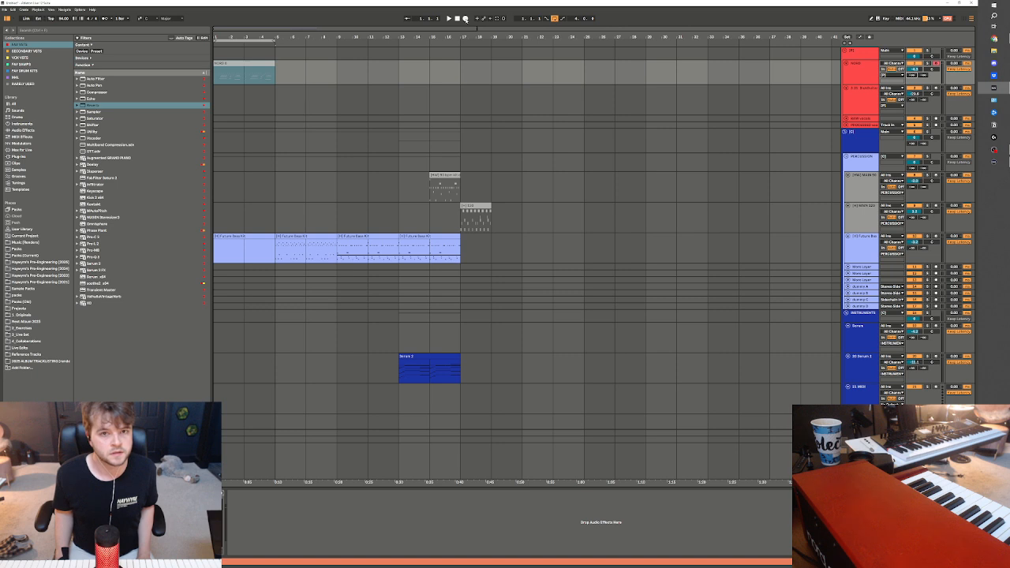
pyautogui.click(218, 66)
pyautogui.click(222, 80)
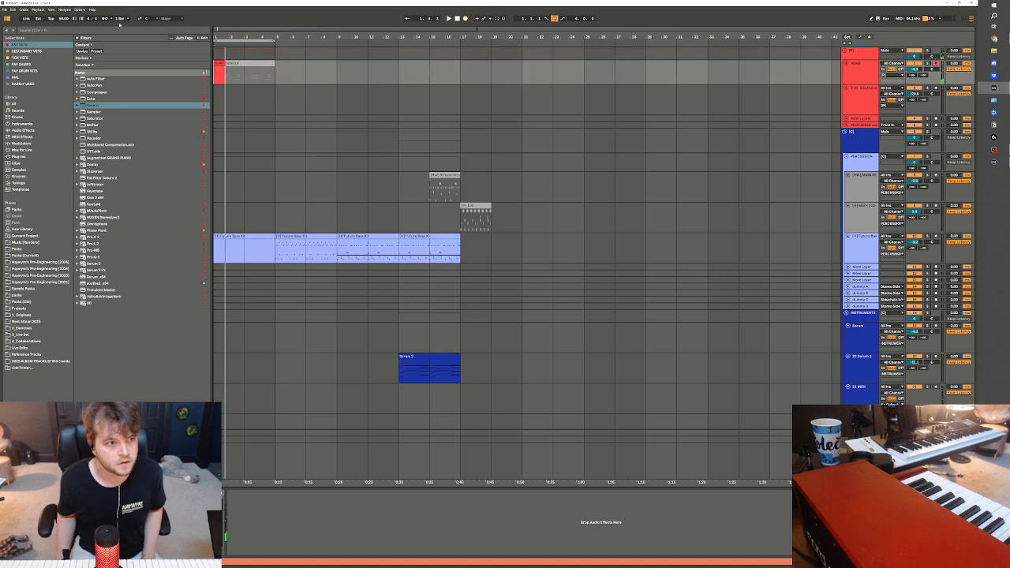
pyautogui.click(105, 18)
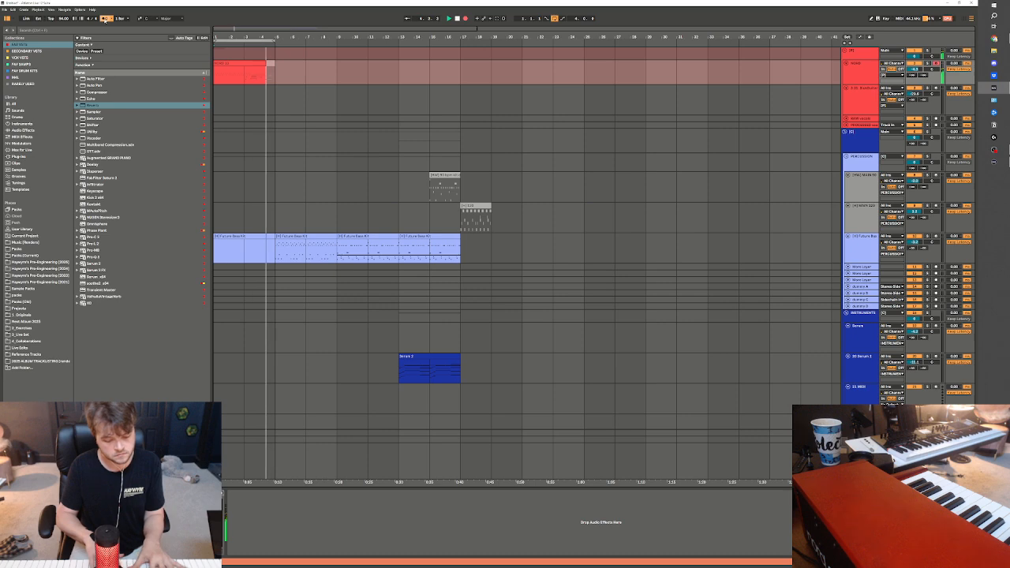
pyautogui.press('space')
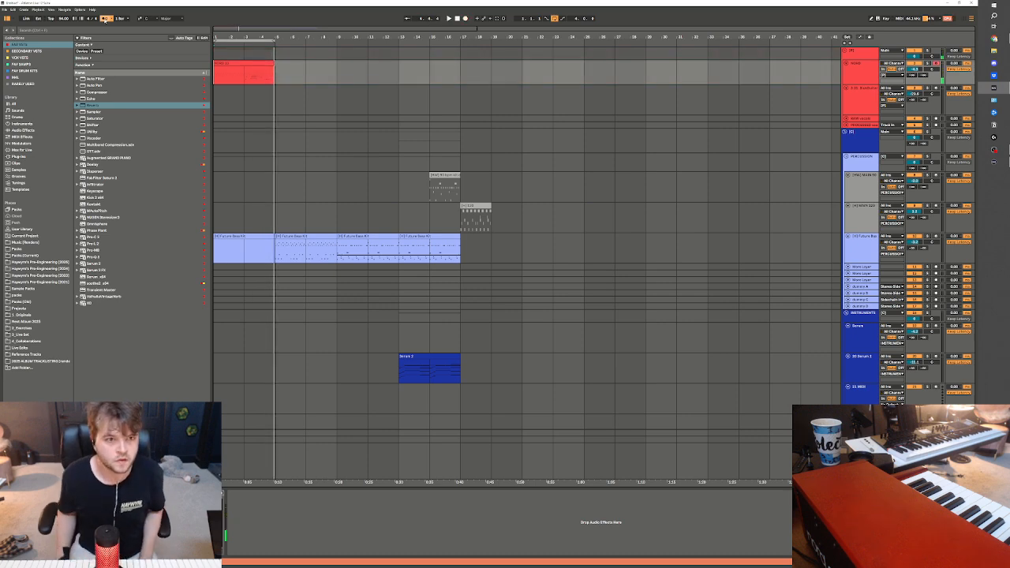
# Insert eight bars of silence into the arrangement at bar 5
pyautogui.click(259, 234)
pyautogui.hotkey('ctrl', 'i')
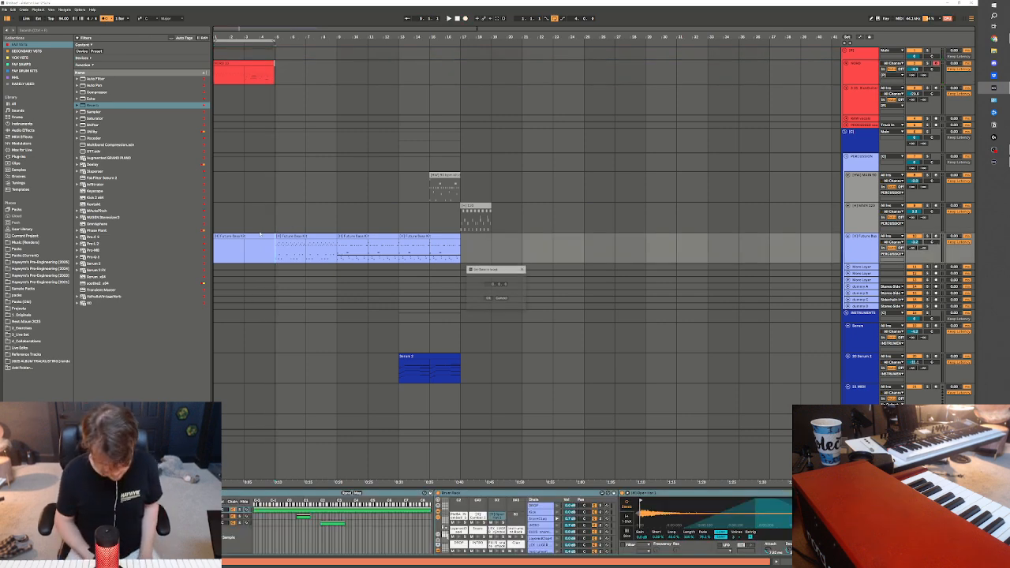
pyautogui.press('Return')
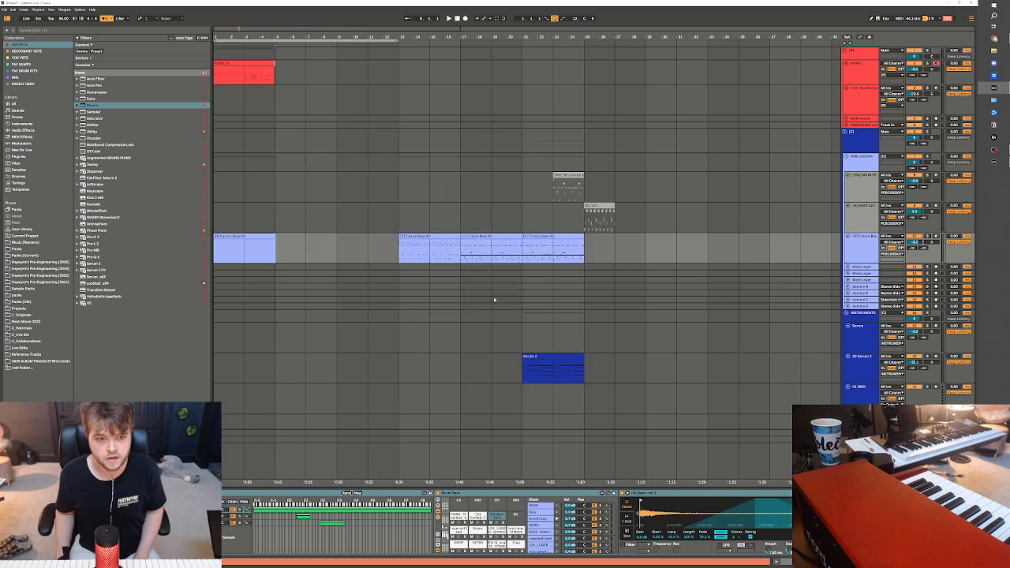
# Separate bars 3 to 5 of the new keys recording as their own clip and quantize all its notes
pyautogui.click(250, 77)
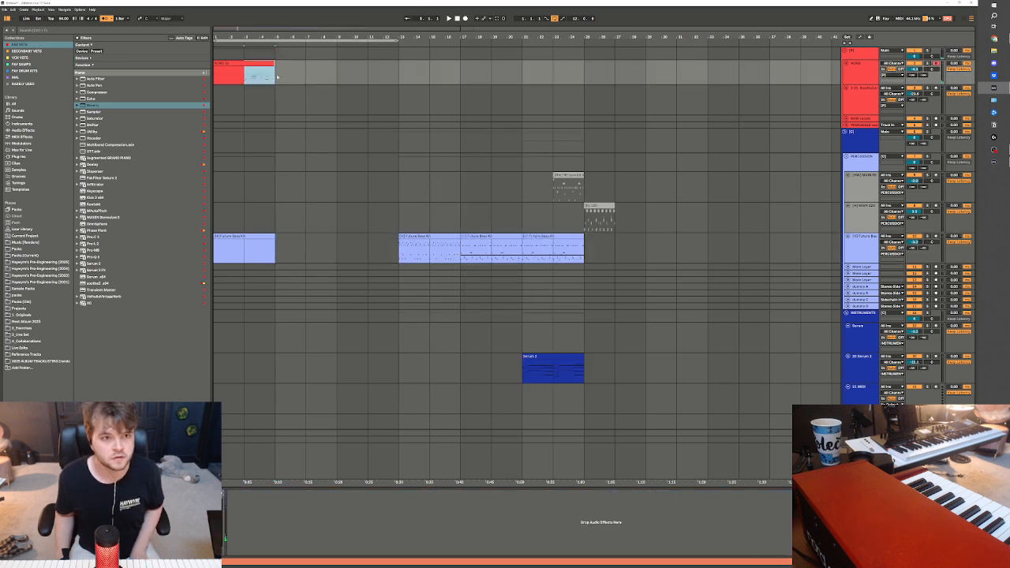
pyautogui.doubleClick(251, 77)
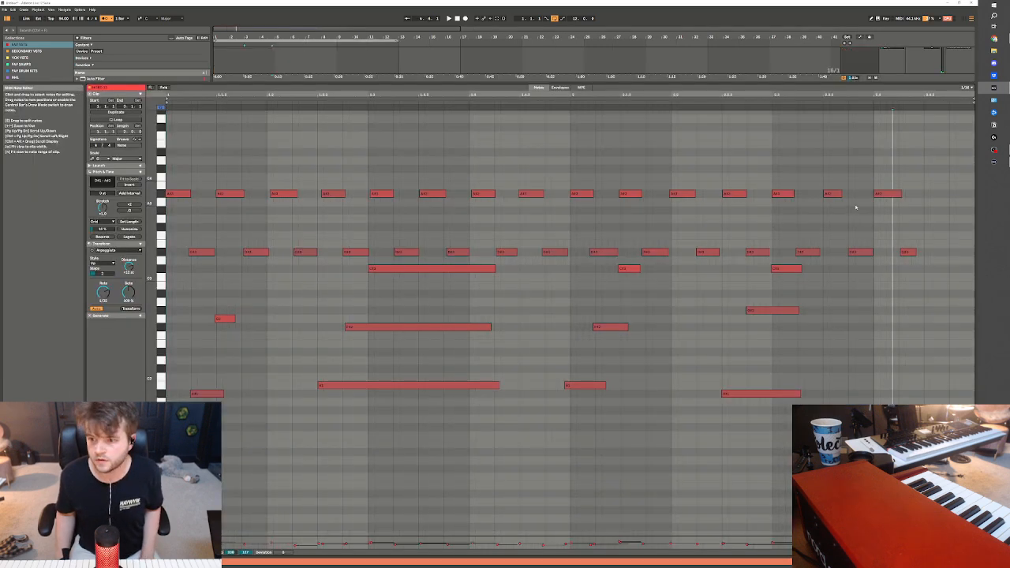
pyautogui.hotkey('ctrl', 'a')
pyautogui.hotkey('ctrl', 'u')
pyautogui.press('space')
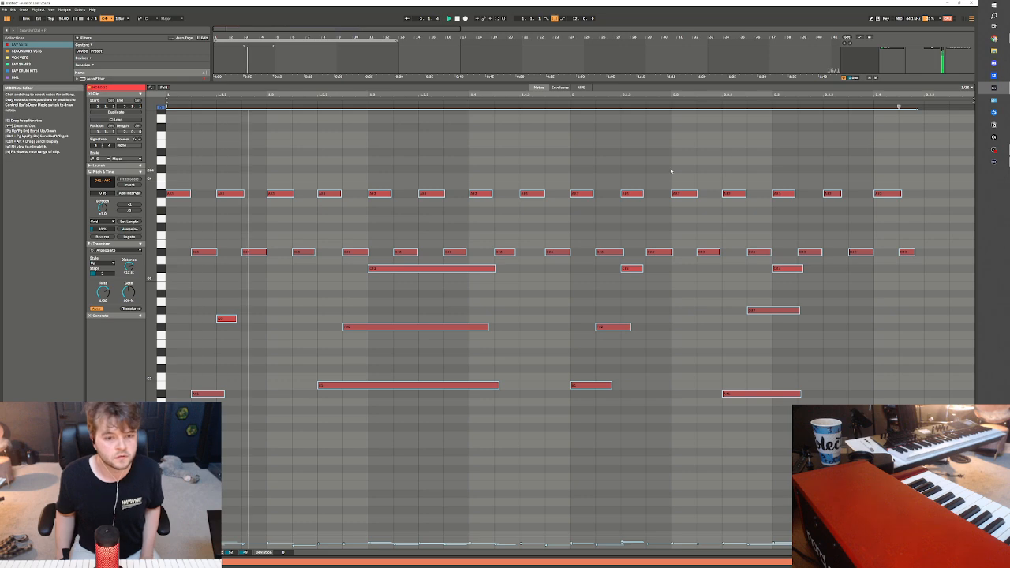
# Duplicate the first two beats of the alternating upper notes three times across the keys clip and play it back
pyautogui.moveTo(360, 172); pyautogui.dragTo(77, 265)
pyautogui.hotkey('ctrl', 'd')
pyautogui.hotkey('ctrl', 'd')
pyautogui.hotkey('ctrl', 'd')
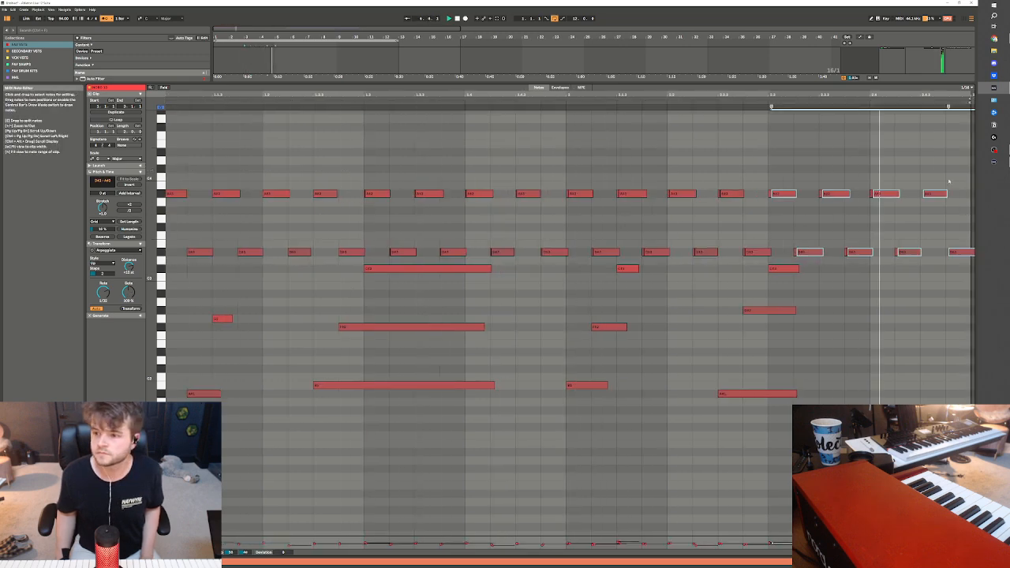
pyautogui.moveTo(964, 182); pyautogui.dragTo(84, 256)
pyautogui.press('space')
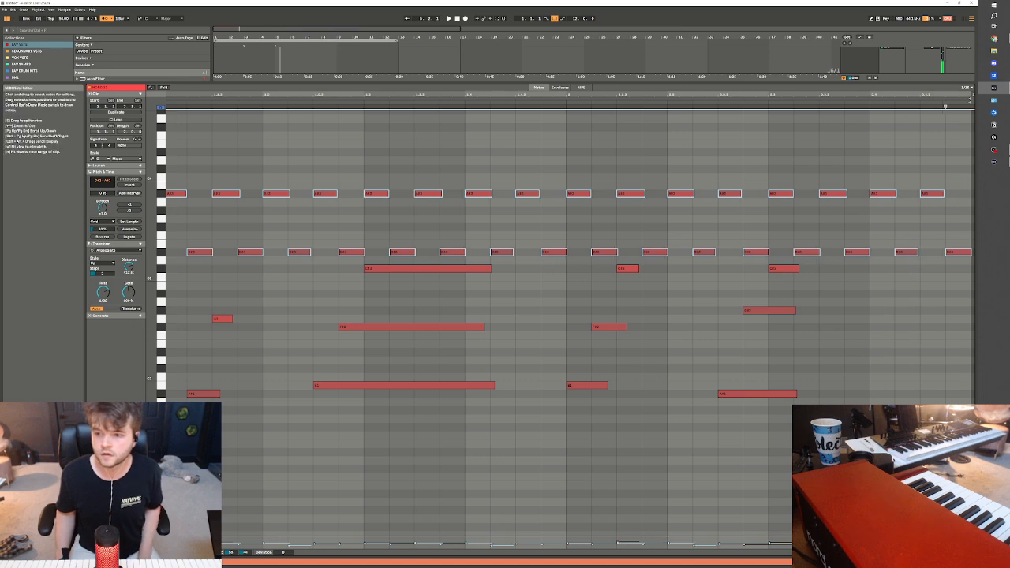
pyautogui.press('space')
pyautogui.hotkey('shift', 'Tab')
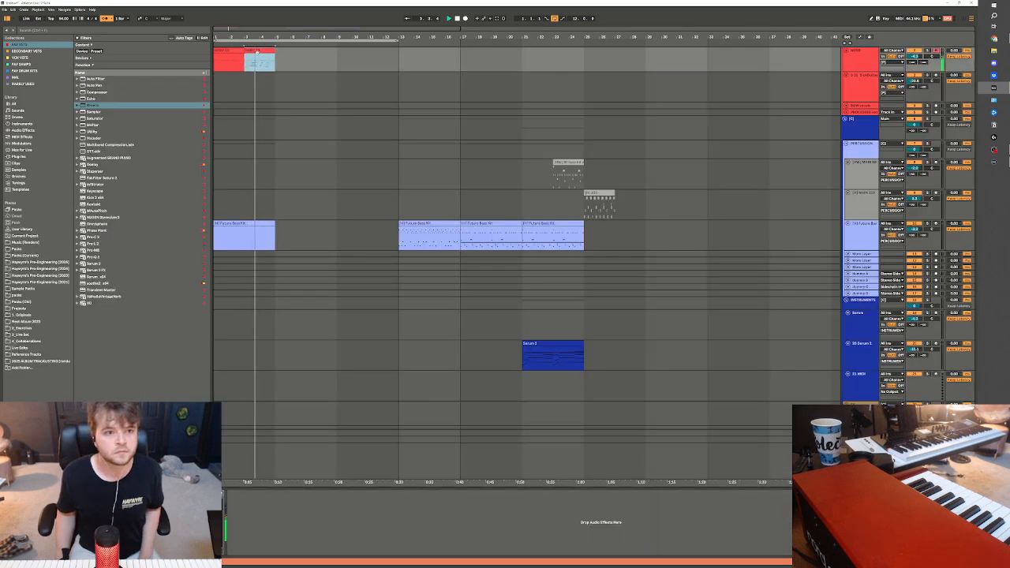
# Duplicate the bars 3 to 5 keys clip out to bar 11 and consolidate bars 3 to 11 into one looped clip
pyautogui.hotkey('ctrl', 'd')
pyautogui.hotkey('ctrl', 'd')
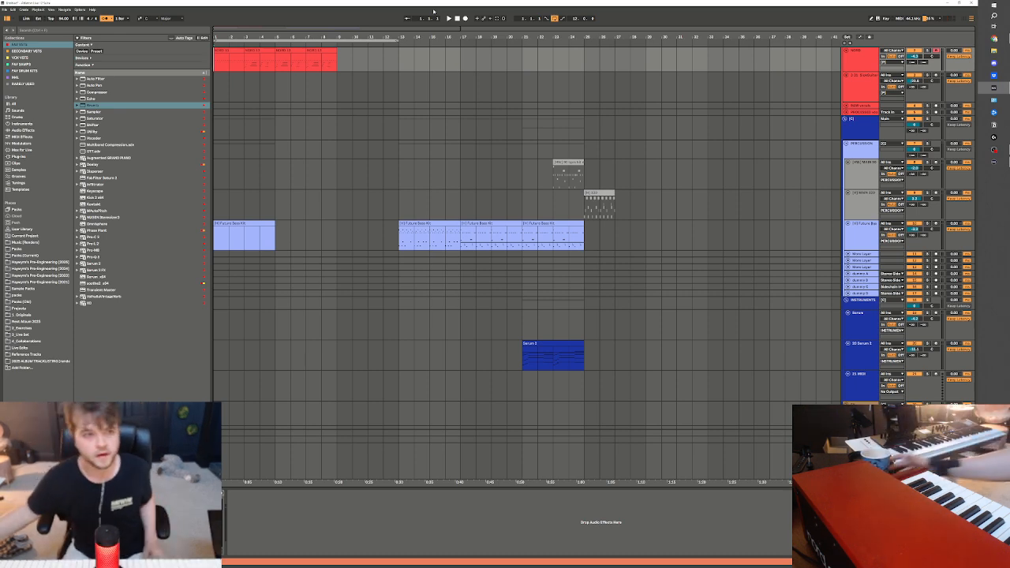
pyautogui.click(243, 66)
pyautogui.press('space')
pyautogui.hotkey('ctrl', 'd')
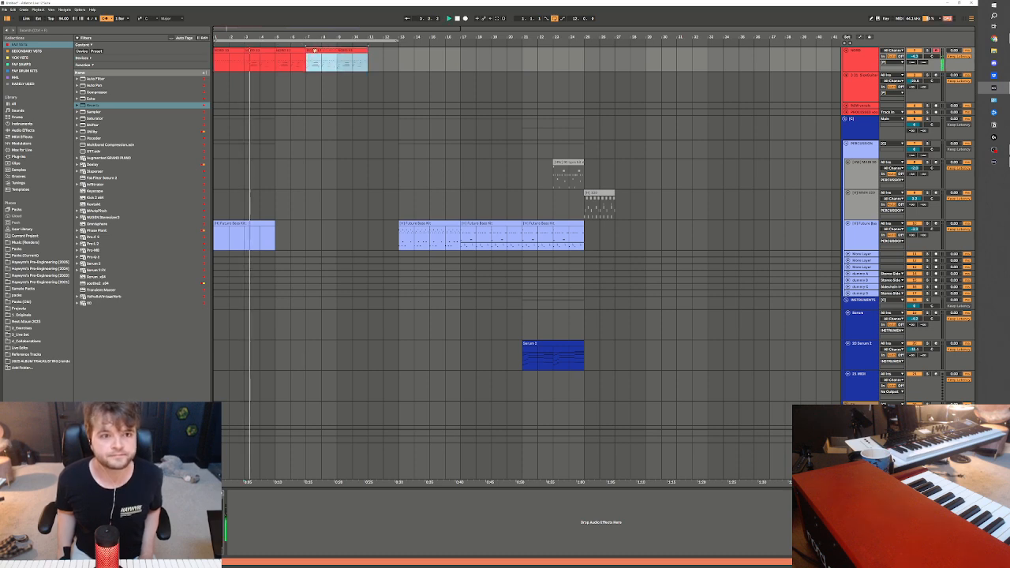
pyautogui.keyDown('shift'); pyautogui.click(243, 66); pyautogui.keyUp('shift')
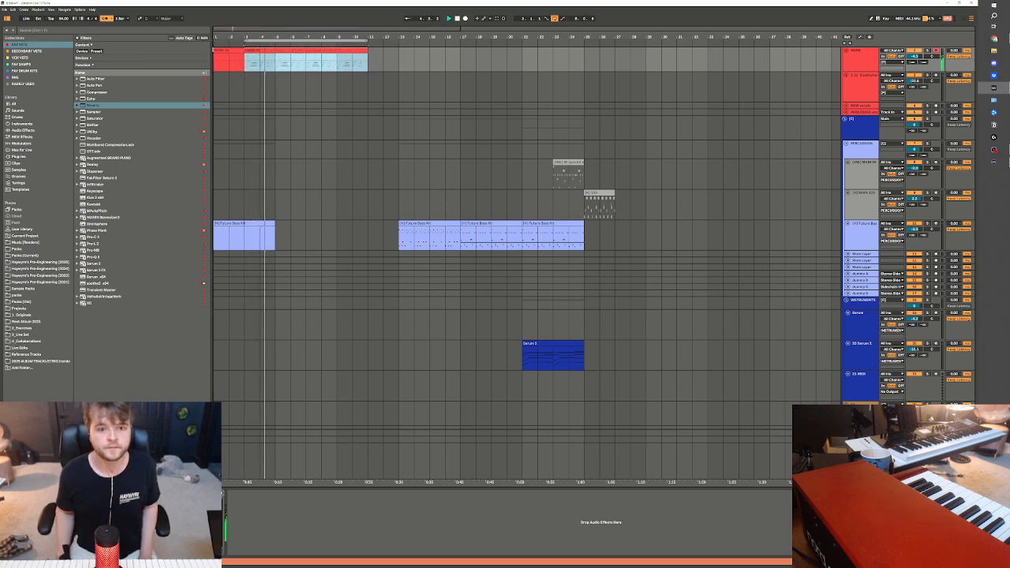
# Load the Ample Guitar L plug-in from Ample Sound onto the red guitar lead track and move its window aside
pyautogui.click(868, 335)
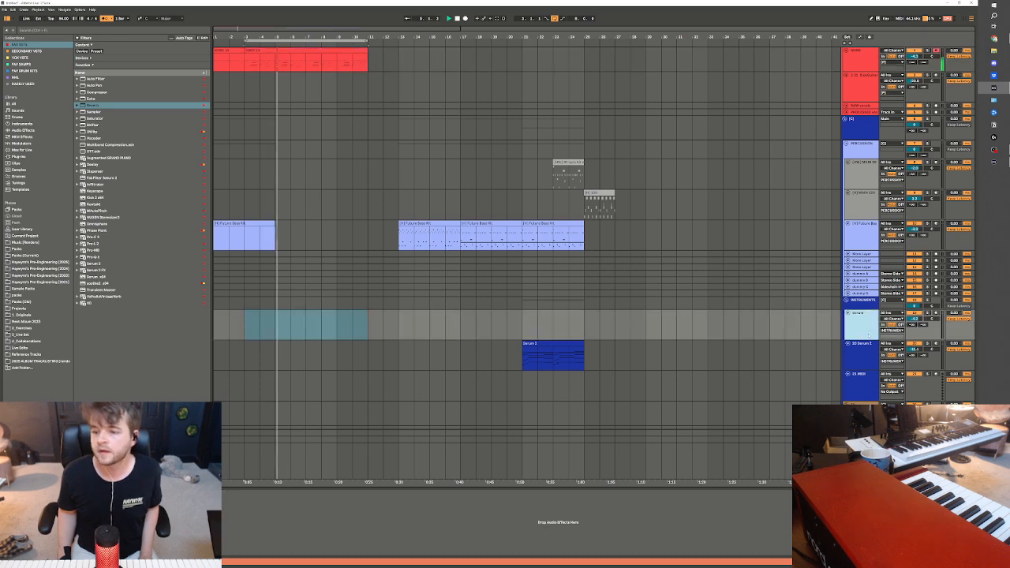
pyautogui.click(862, 88)
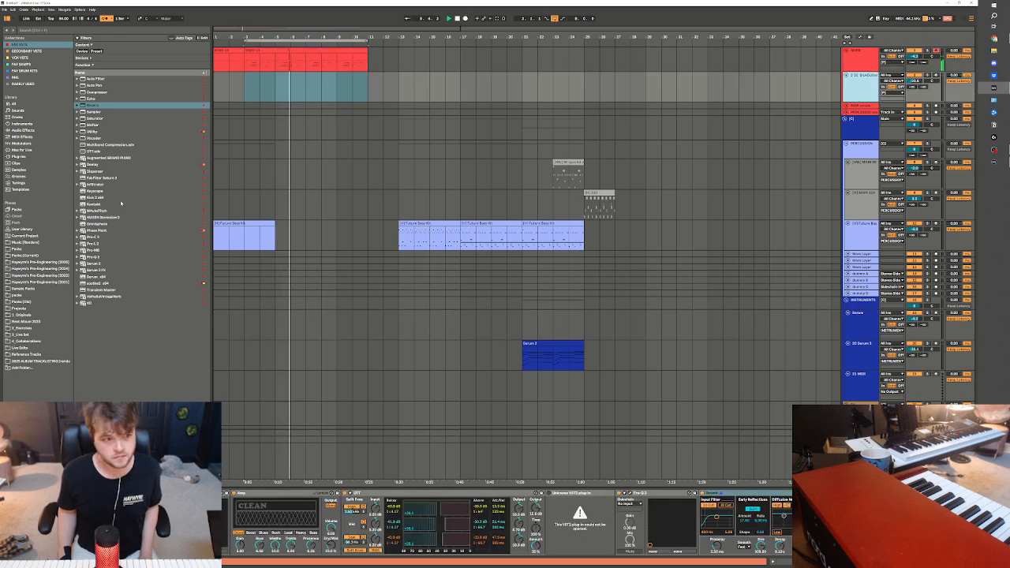
pyautogui.click(24, 157)
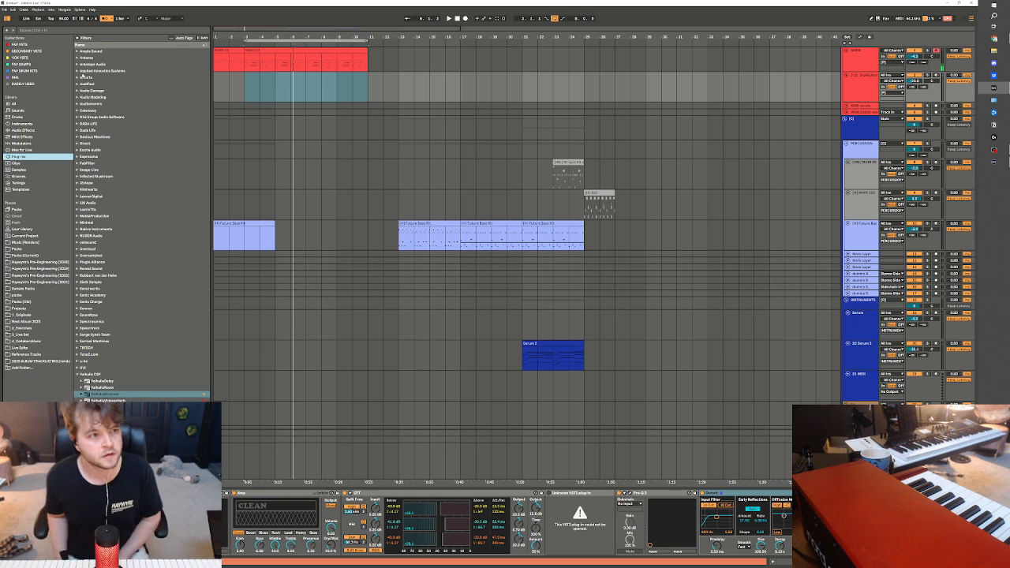
pyautogui.click(114, 51)
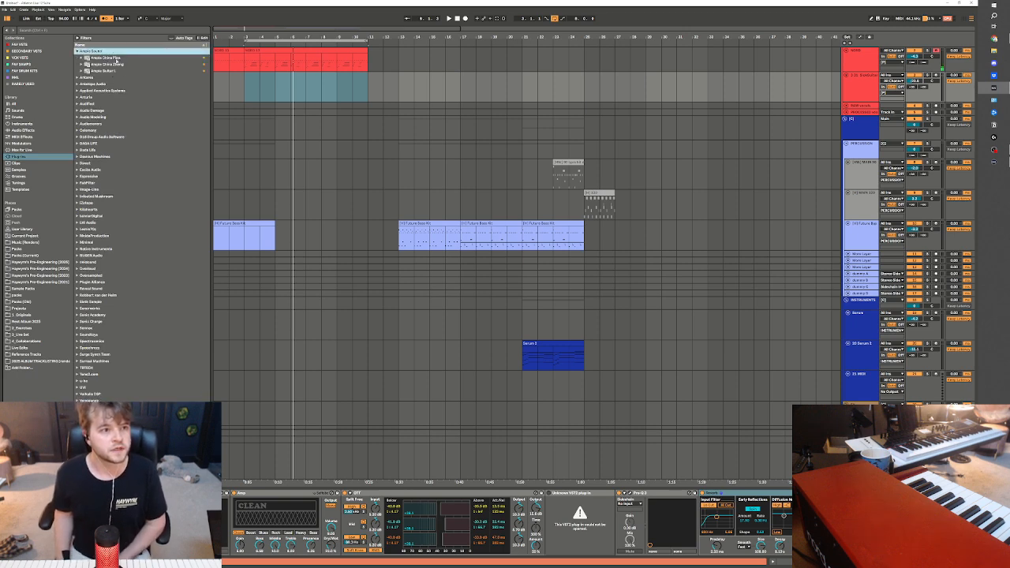
pyautogui.click(117, 60)
pyautogui.click(110, 72)
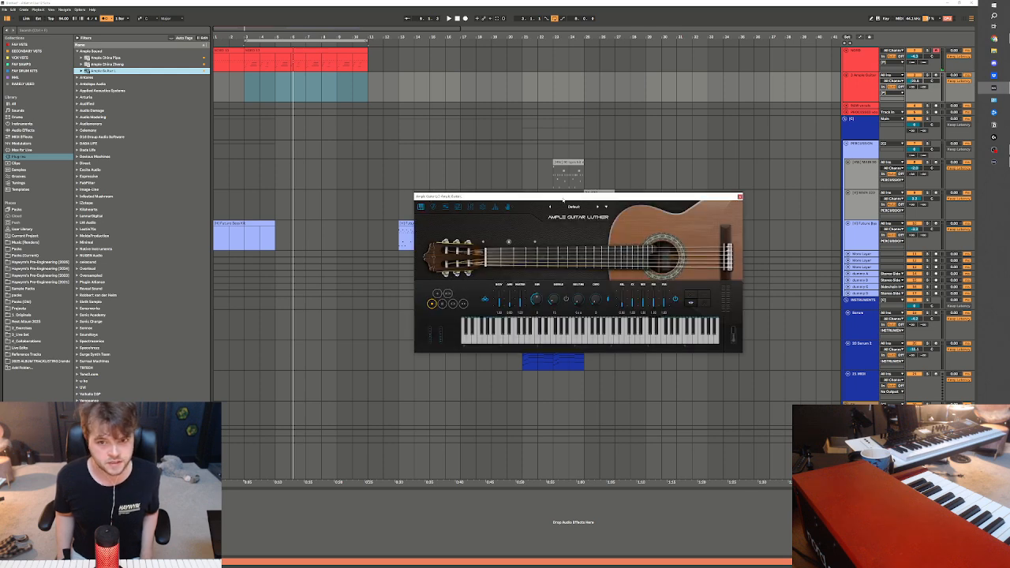
pyautogui.moveTo(563, 201); pyautogui.dragTo(448, 179)
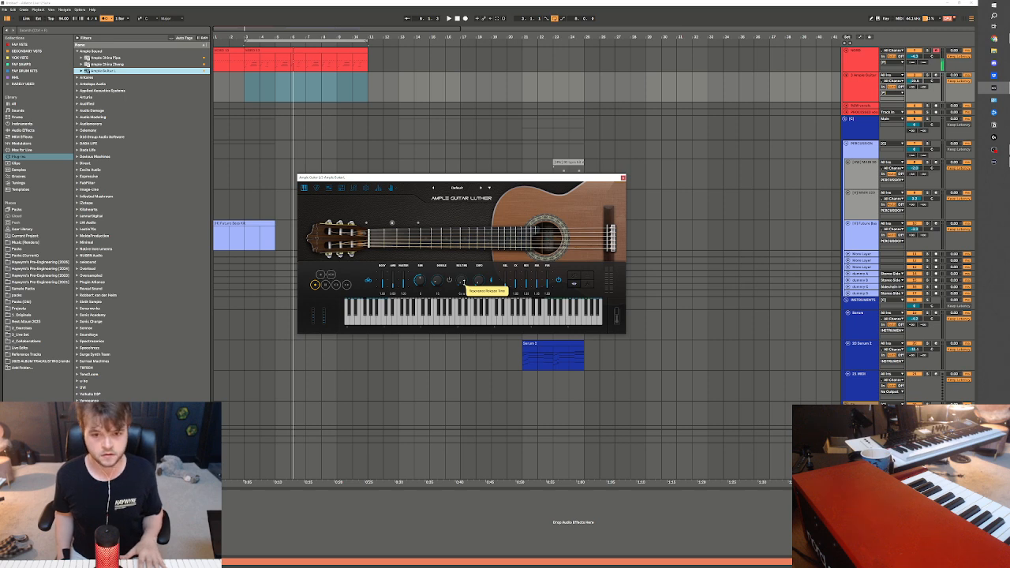
# Arm the Ample Guitar track and play the loop from bar 3 with the metronome turned off
pyautogui.click(458, 19)
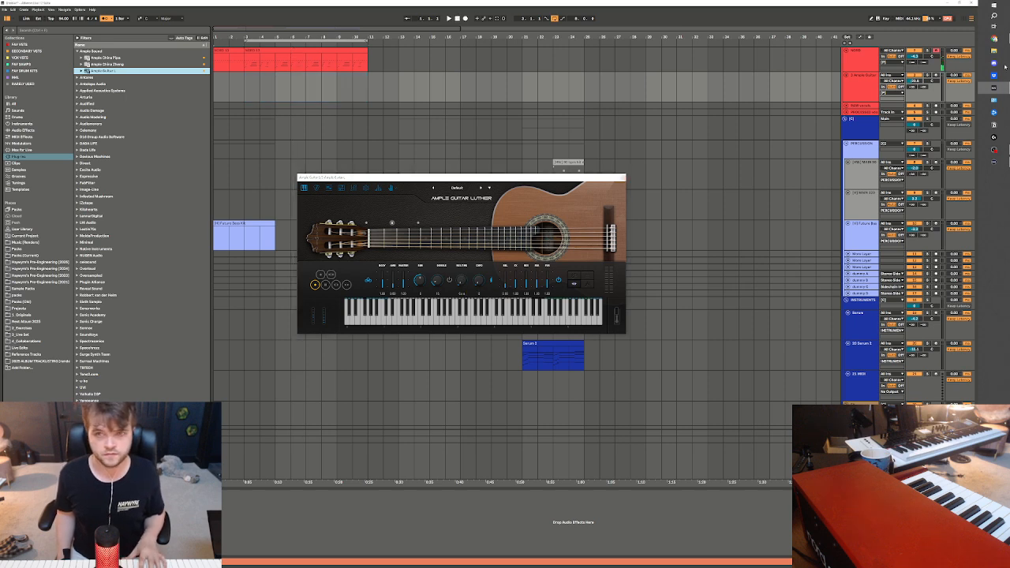
pyautogui.click(936, 75)
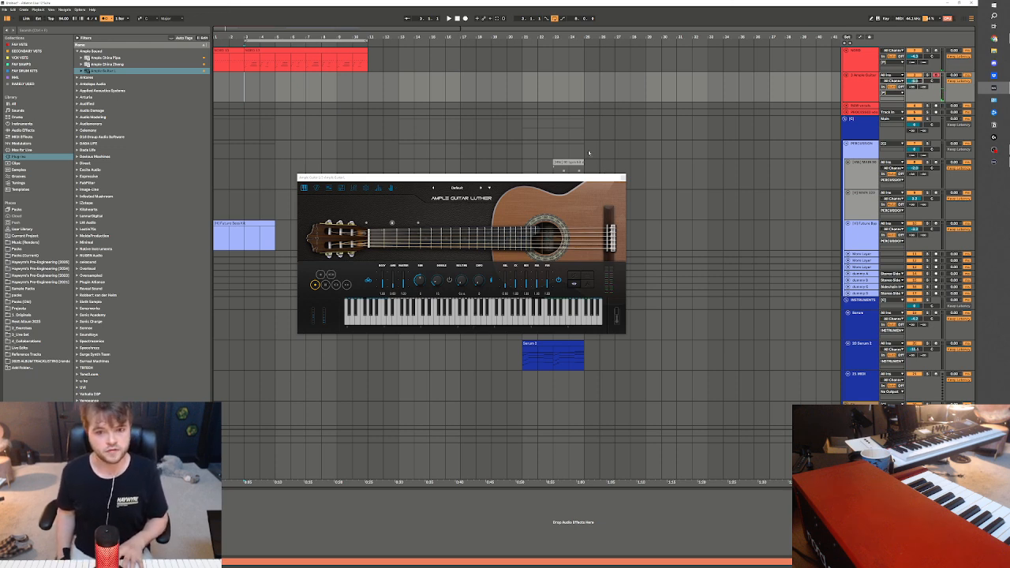
pyautogui.press('space')
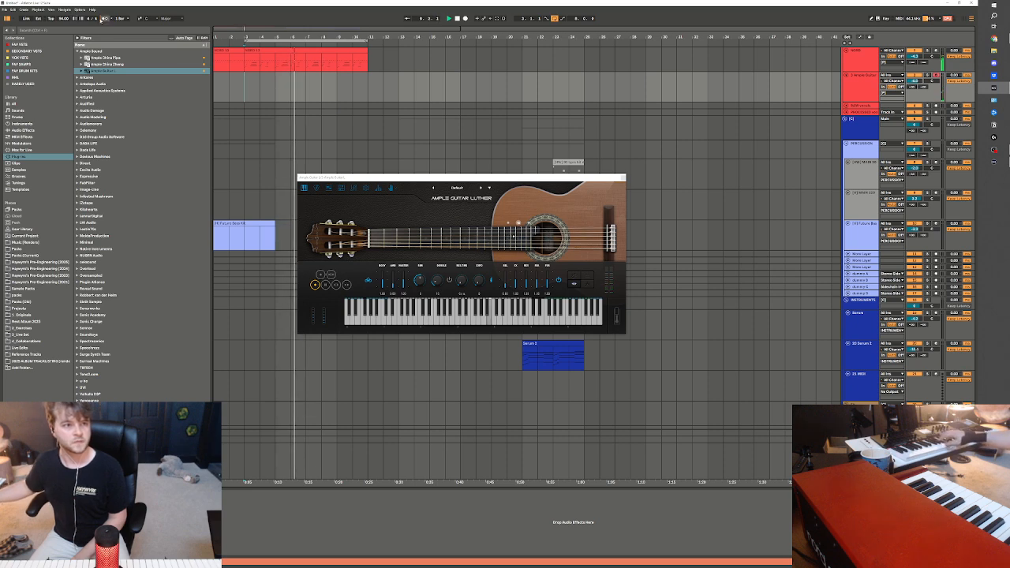
pyautogui.click(105, 17)
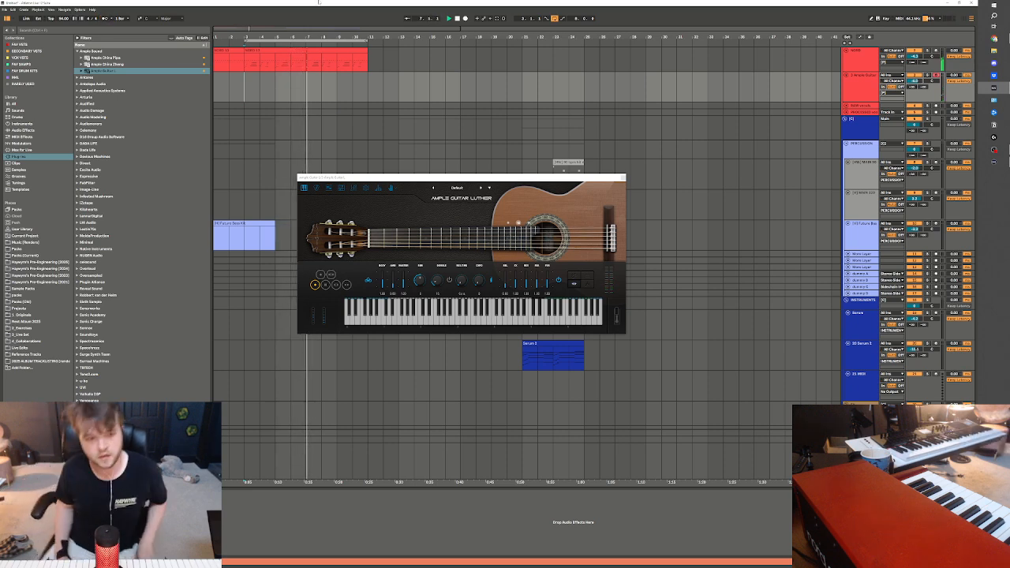
# Add an Auto Filter to the red keys track and lower its low-pass cutoff
pyautogui.click(24, 44)
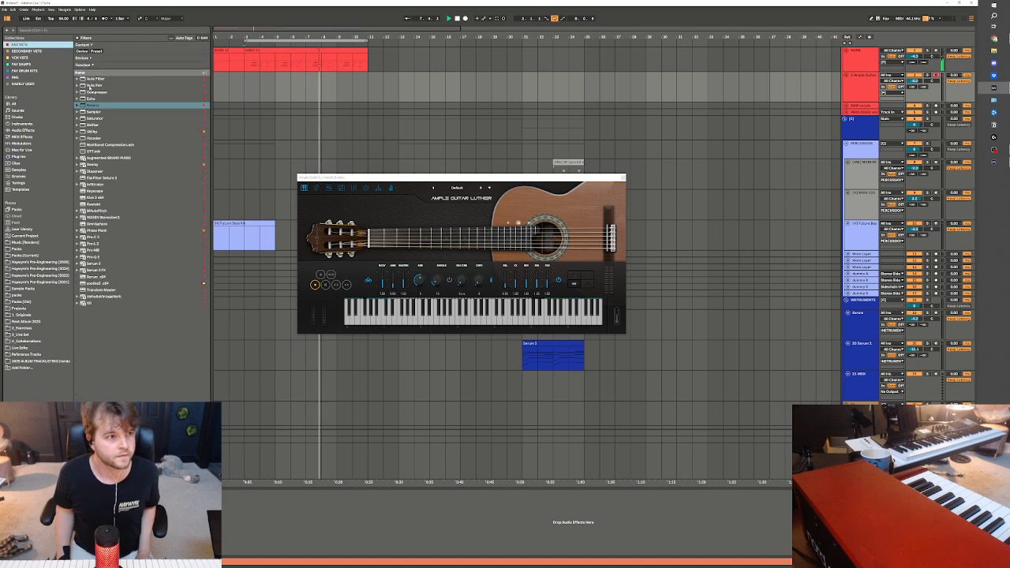
pyautogui.moveTo(96, 79); pyautogui.dragTo(276, 60)
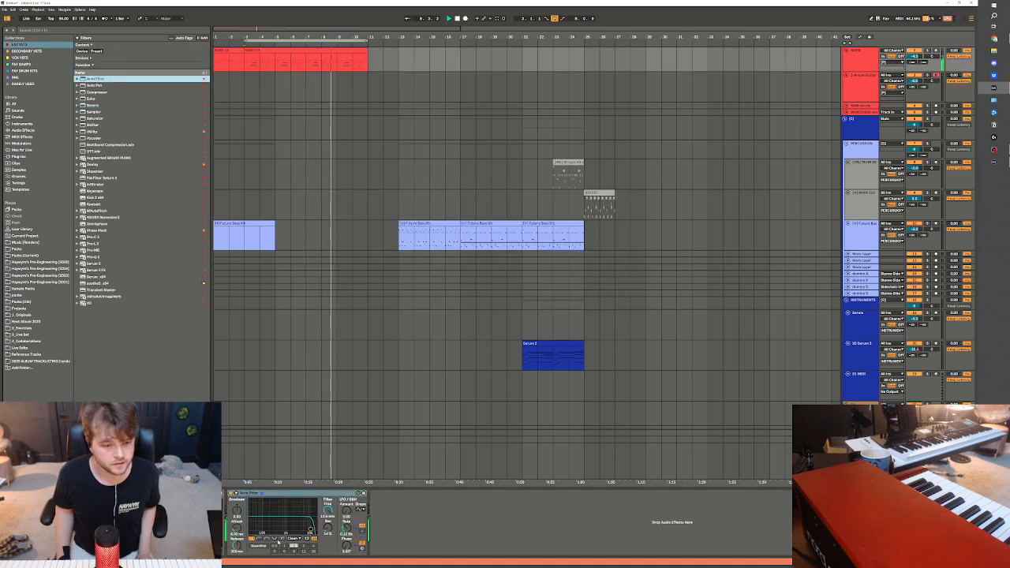
pyautogui.moveTo(312, 529); pyautogui.dragTo(299, 531)
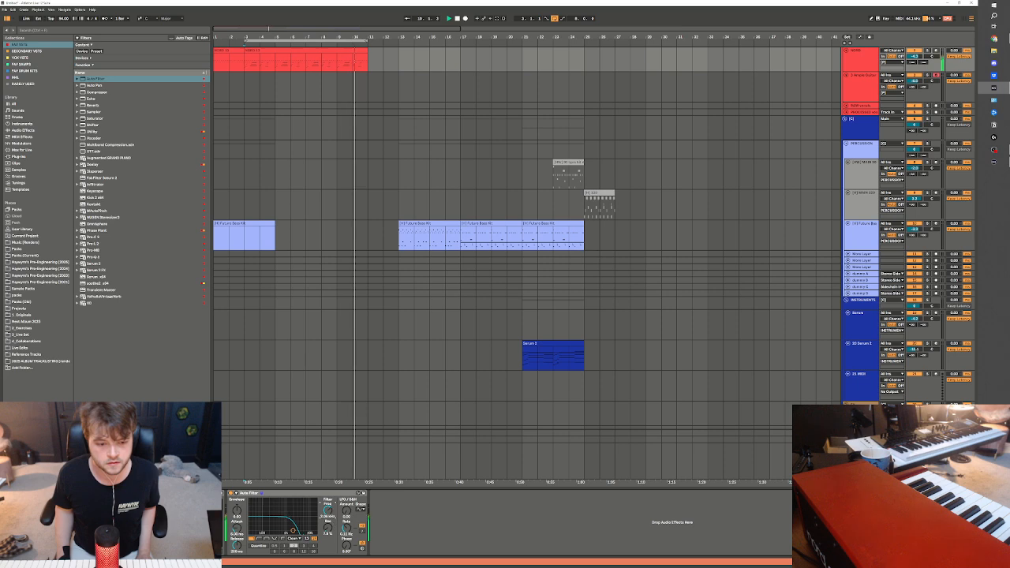
# Add a Reverb to the Ample Guitar track and adjust its decay and dry/wet, setting dry/wet to about 7%
pyautogui.click(244, 93)
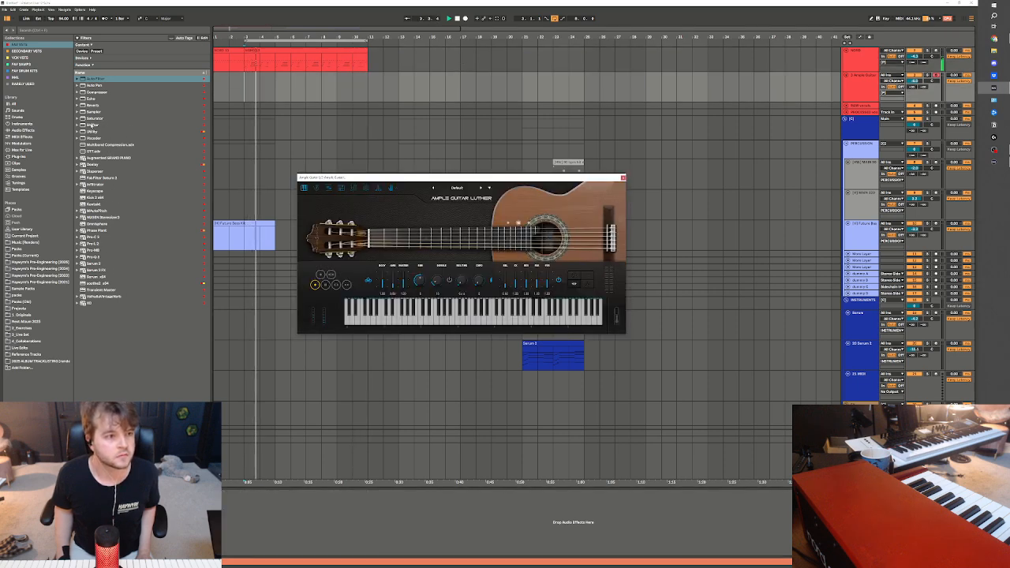
pyautogui.doubleClick(95, 106)
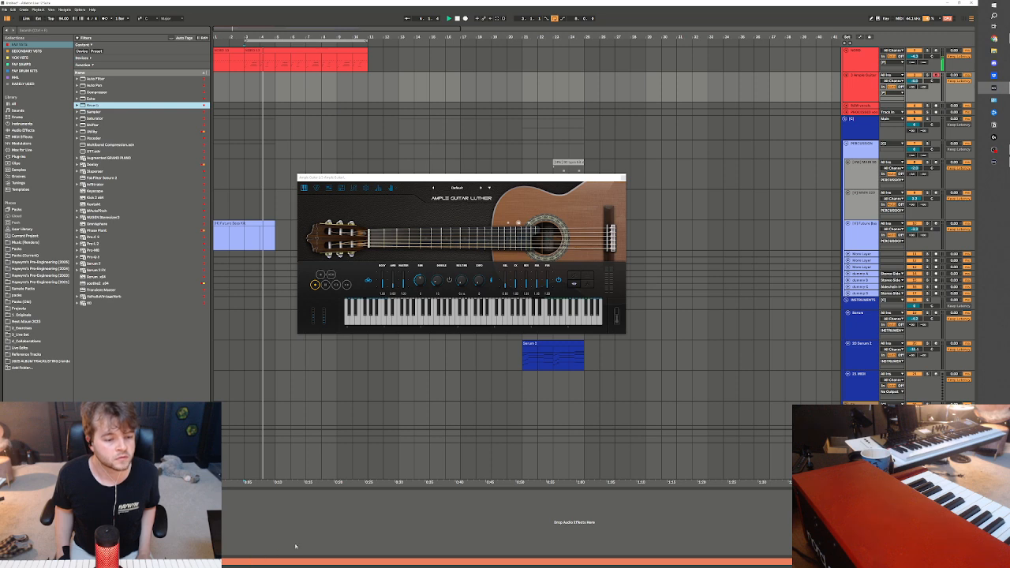
pyautogui.moveTo(253, 545); pyautogui.dragTo(253, 538)
pyautogui.moveTo(340, 546); pyautogui.dragTo(340, 554)
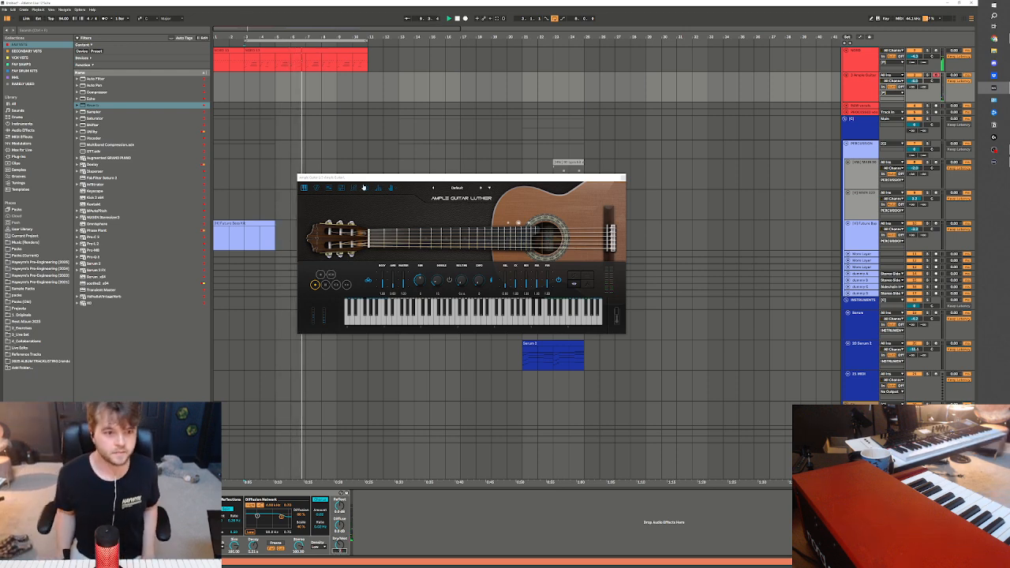
pyautogui.click(305, 152)
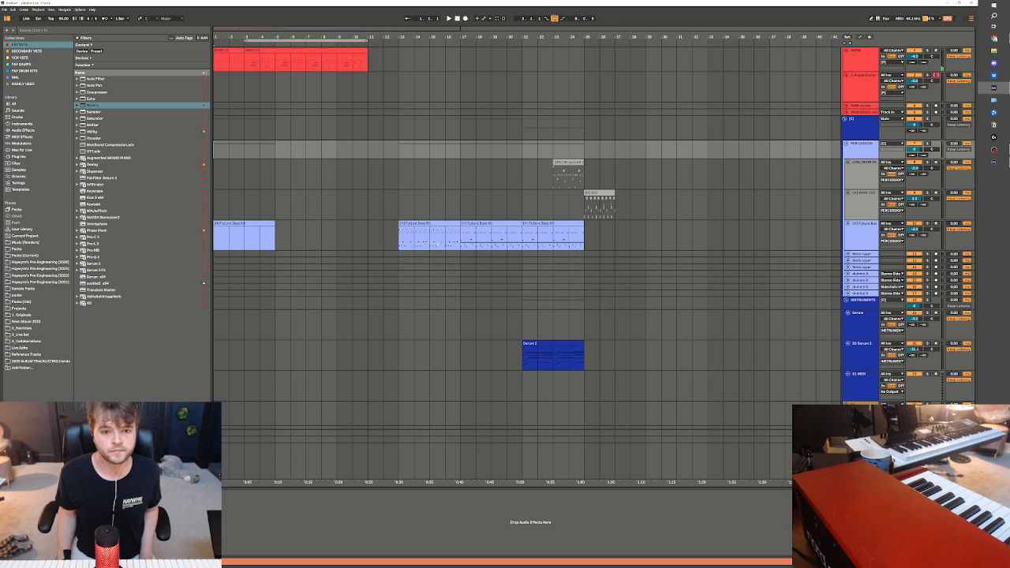
# Copy the four-bar Future Bass Kit clip at bar 13 and place the copy at bar 11
pyautogui.click(428, 224)
pyautogui.click(340, 227)
pyautogui.hotkey('ctrl', 'v')
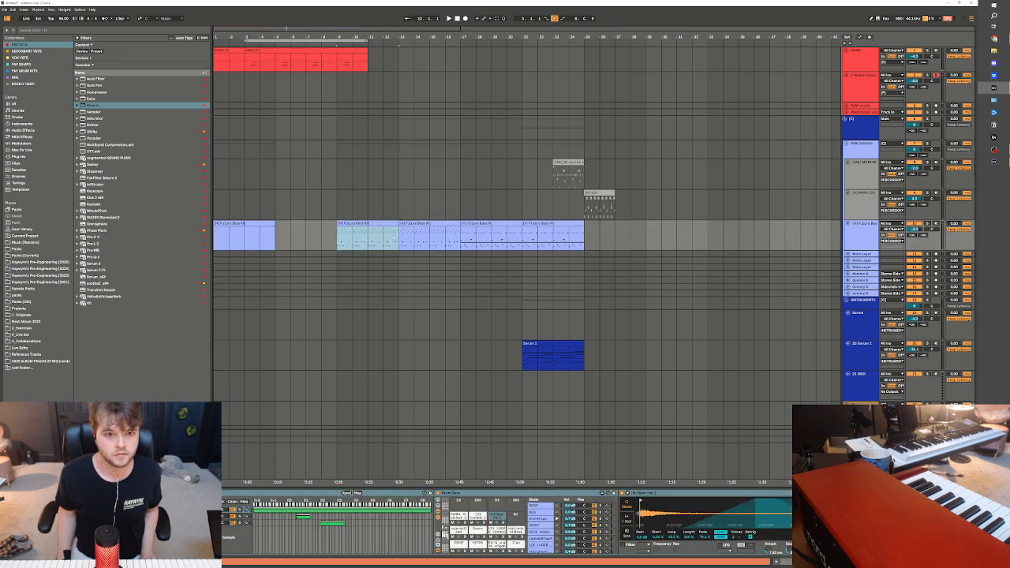
pyautogui.moveTo(386, 226); pyautogui.dragTo(417, 226)
# Play the drum pattern from bar 11 and check the last chain in its Drum Rack
pyautogui.press('space')
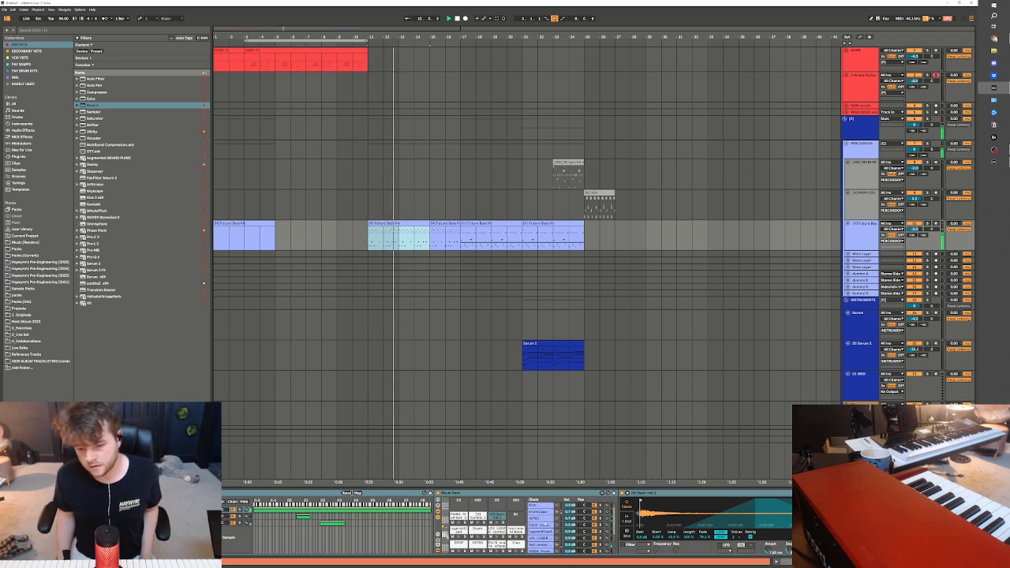
pyautogui.scroll(-2, 546, 537)
pyautogui.click(542, 544)
pyautogui.press('space')
pyautogui.press('space')
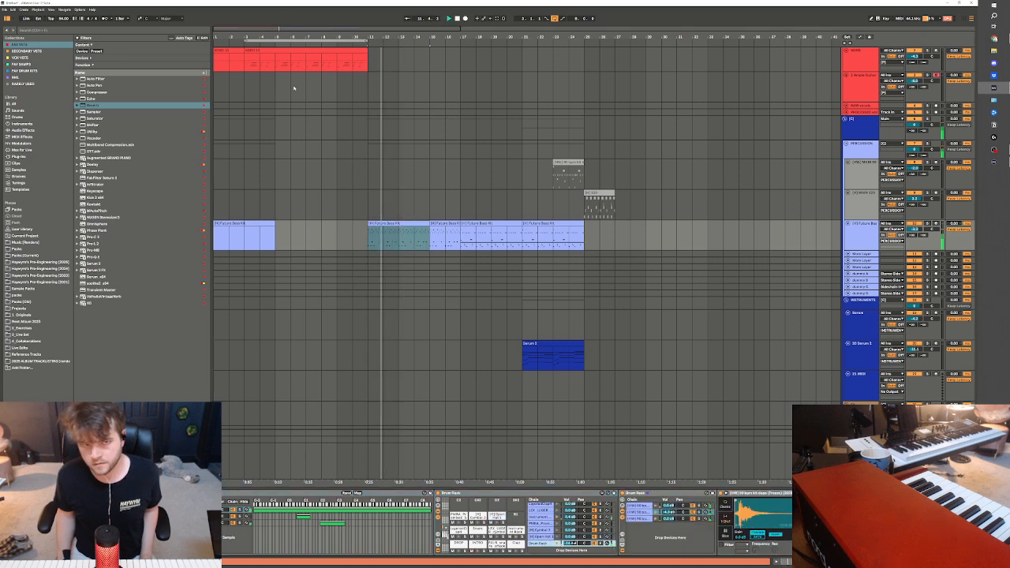
# Delete the Auto Filter from the keys track, and in its Pro-Q soften the mid dip and lower the high cut
pyautogui.click(215, 85)
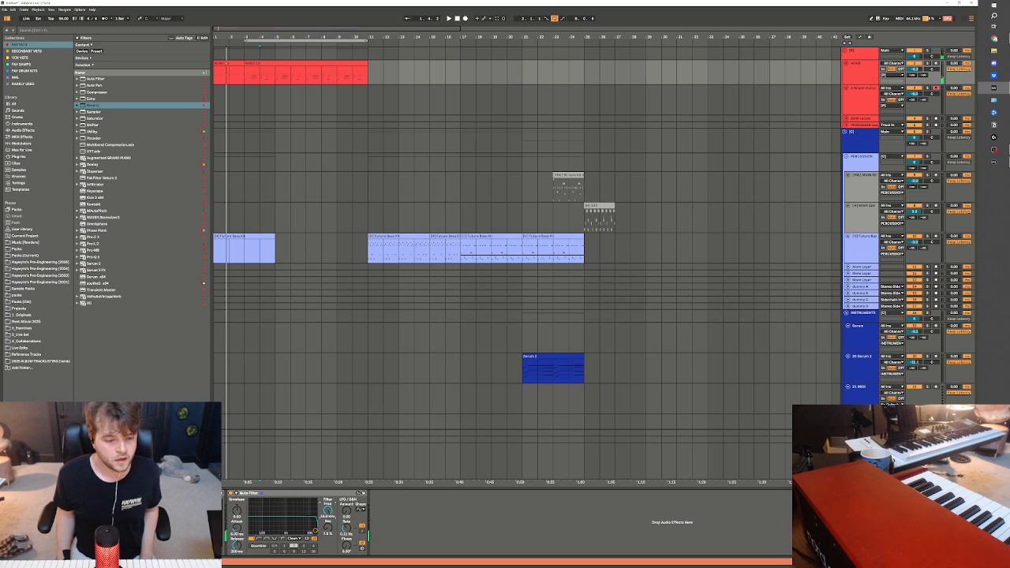
pyautogui.press('Delete')
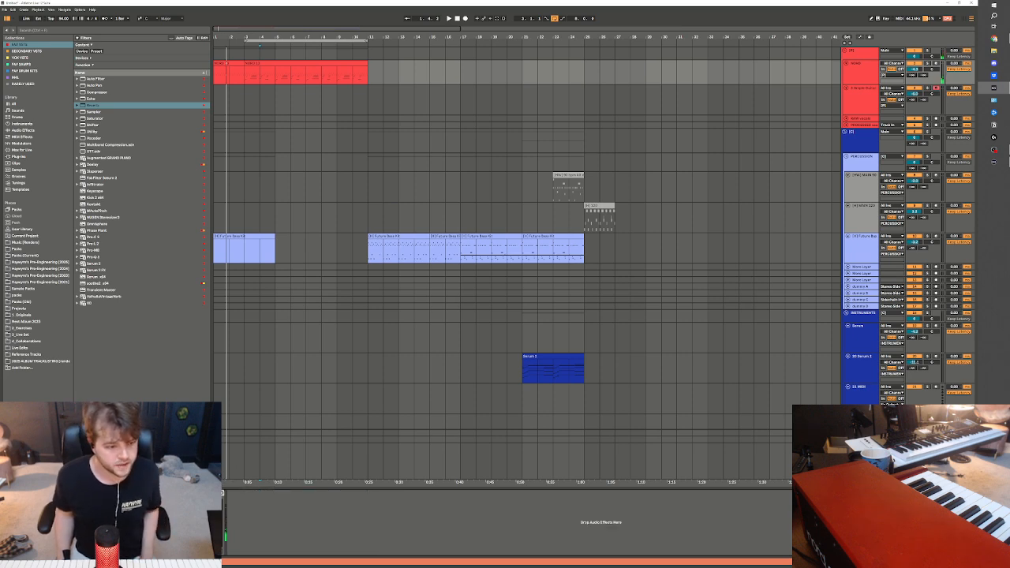
pyautogui.hotkey('ctrl', 'alt', 'p')
pyautogui.press('space')
pyautogui.moveTo(369, 311); pyautogui.dragTo(361, 297)
pyautogui.moveTo(617, 264); pyautogui.dragTo(528, 271)
pyautogui.press('space')
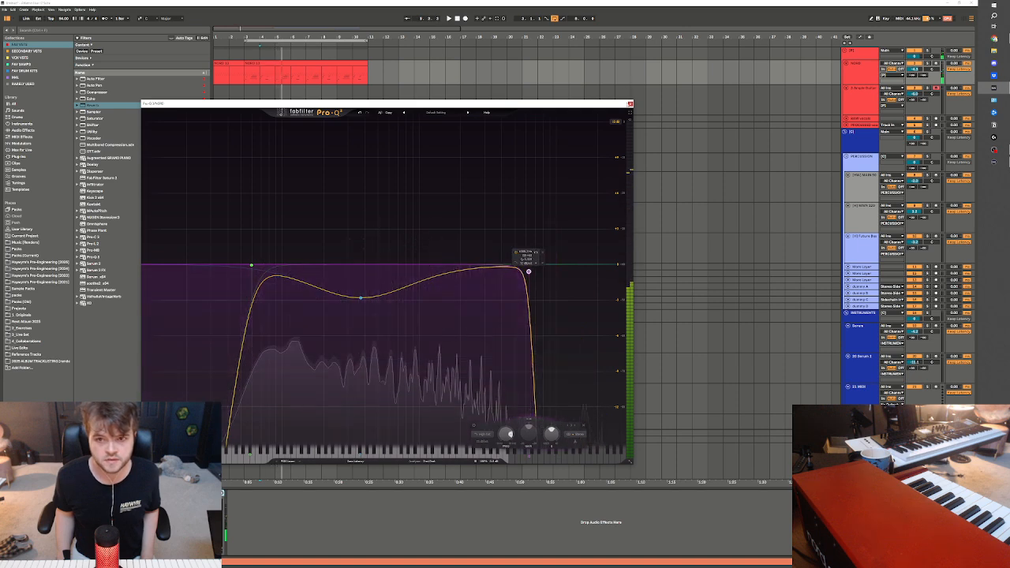
pyautogui.click(630, 104)
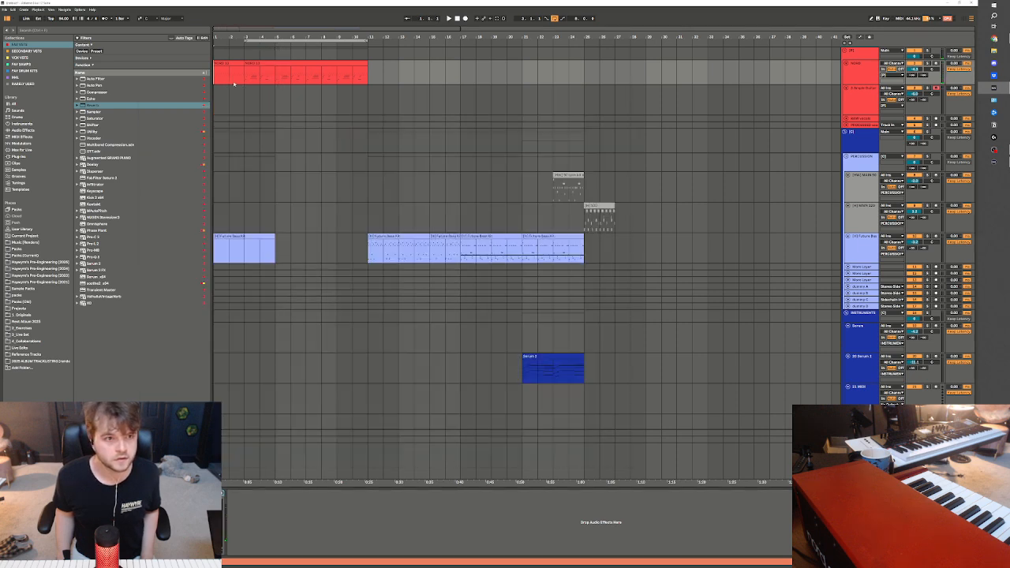
# Play the keys intro and inspect all the notes in the first keys clip
pyautogui.press('space')
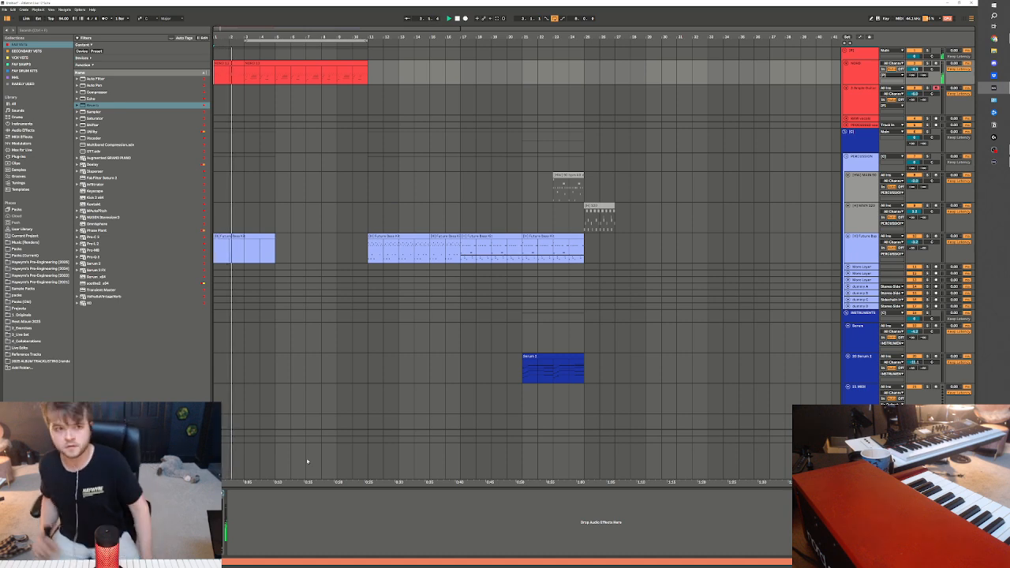
pyautogui.doubleClick(236, 62)
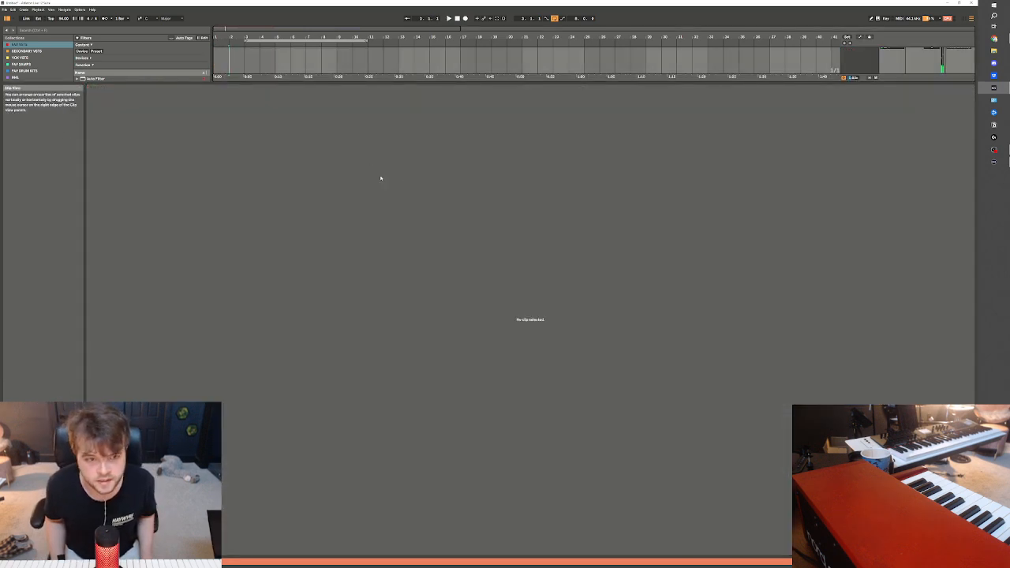
pyautogui.hotkey('shift', 'Tab')
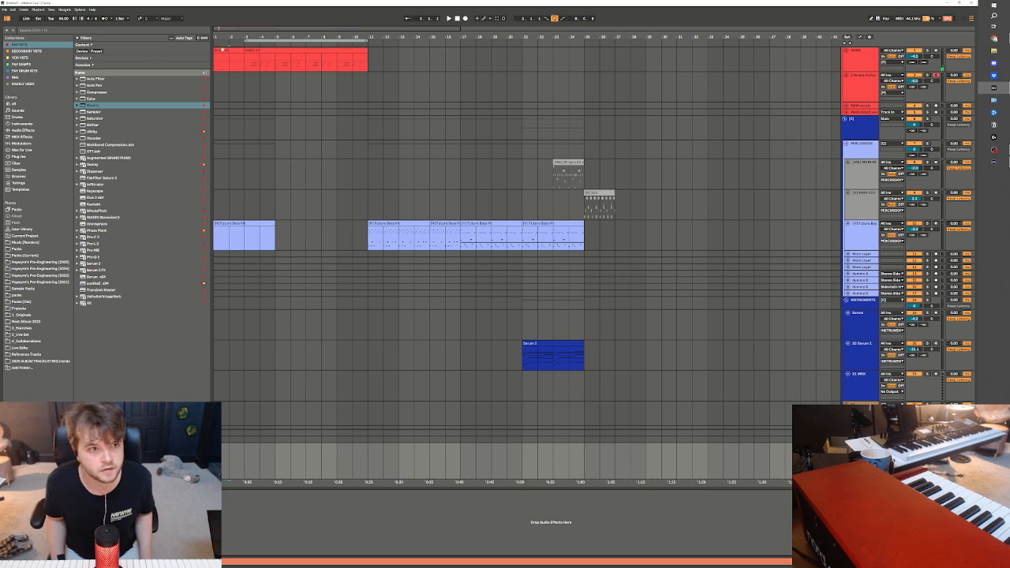
pyautogui.doubleClick(222, 50)
pyautogui.hotkey('ctrl', 'a')
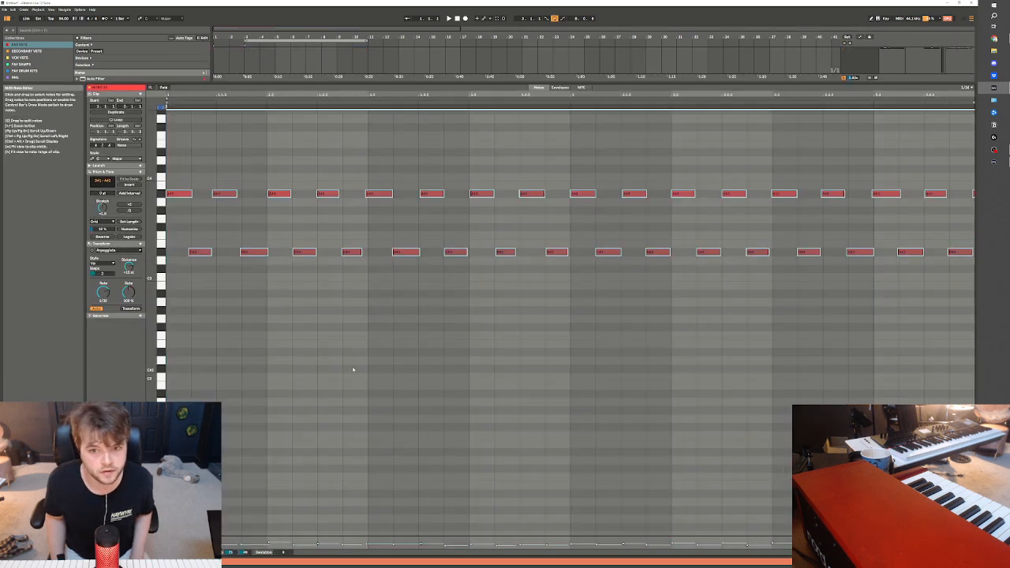
pyautogui.hotkey('shift', 'Tab')
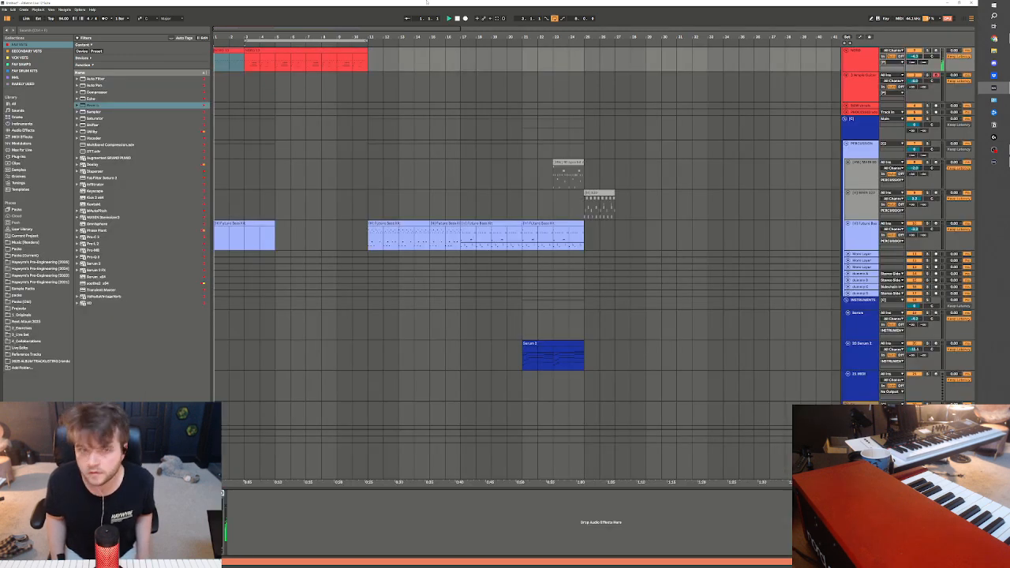
# Record trial guitar takes on the Ample Guitar track over the keys through bar 11
pyautogui.press('F9')
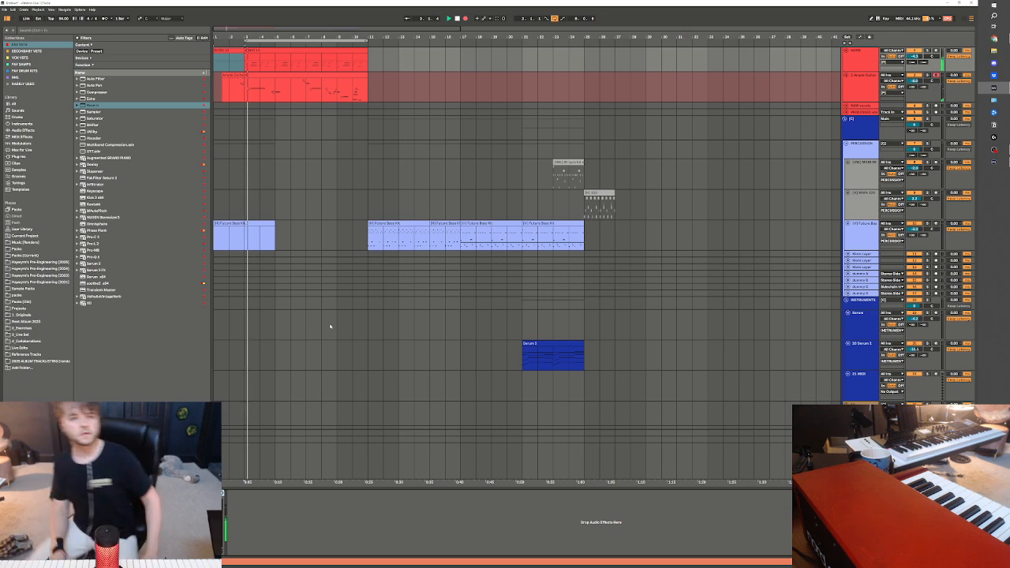
pyautogui.press('space')
pyautogui.click(250, 98)
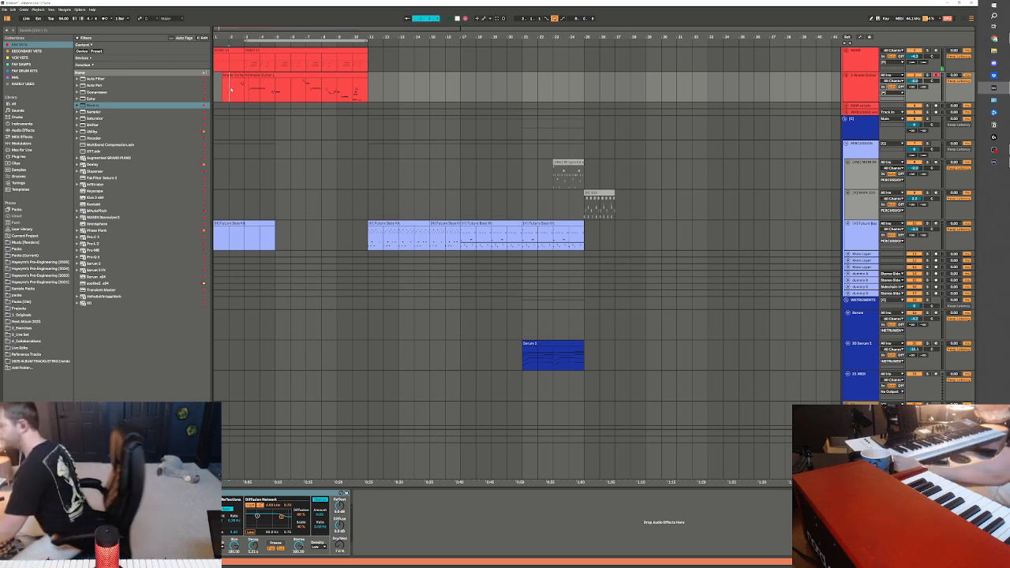
pyautogui.press('space')
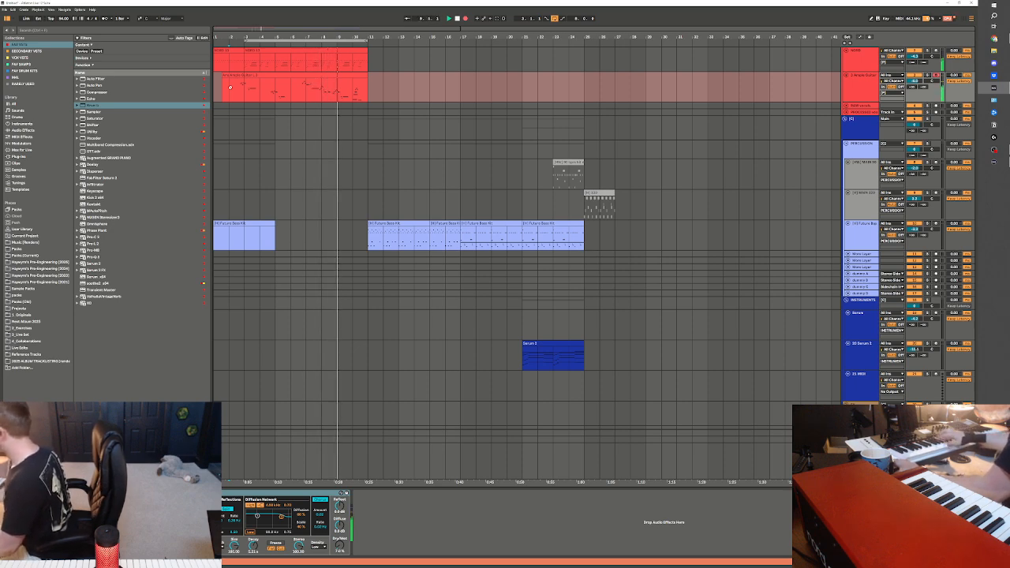
pyautogui.click(231, 89)
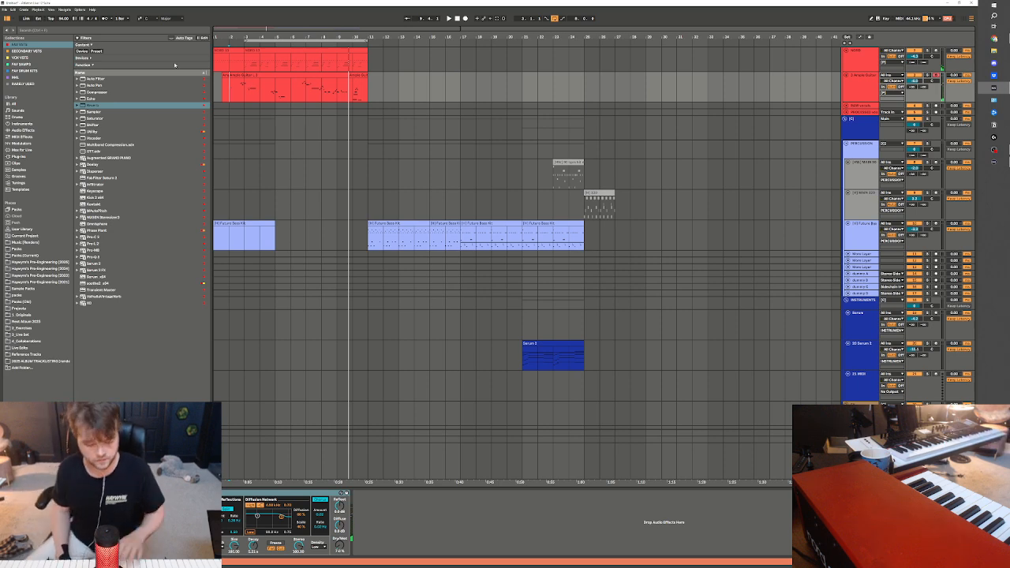
# Delete the Ample Guitar L instrument from the guitar track and load a fresh instance from the Ample Sound plug-ins
pyautogui.hotkey('ctrl', 'alt', 'p')
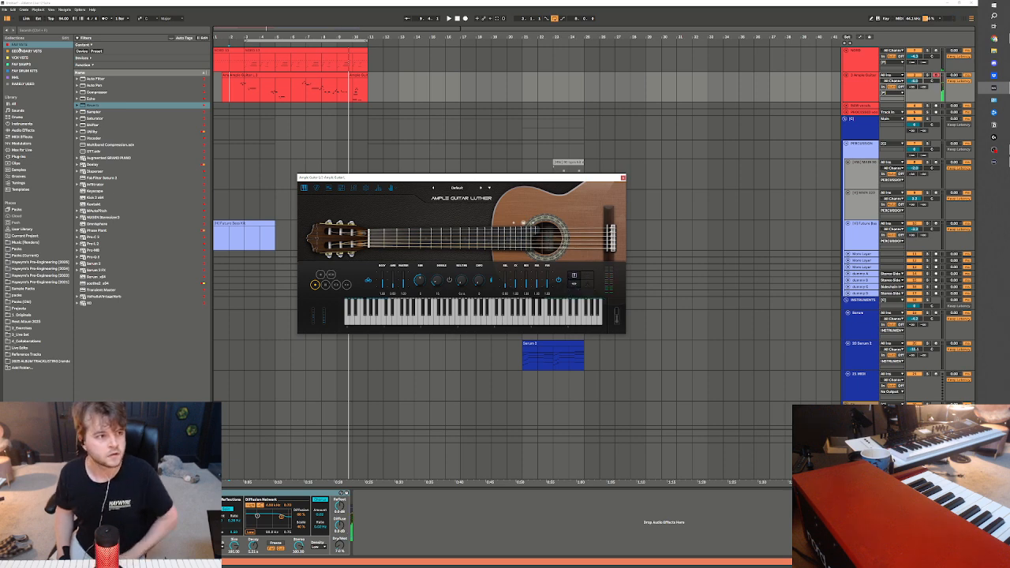
pyautogui.click(23, 157)
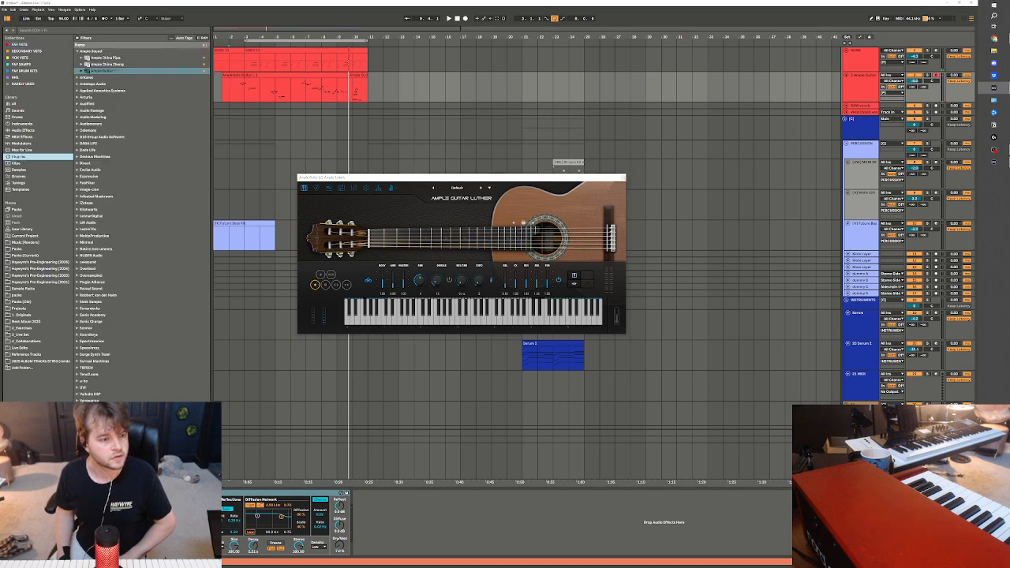
pyautogui.click(622, 177)
pyautogui.press('Delete')
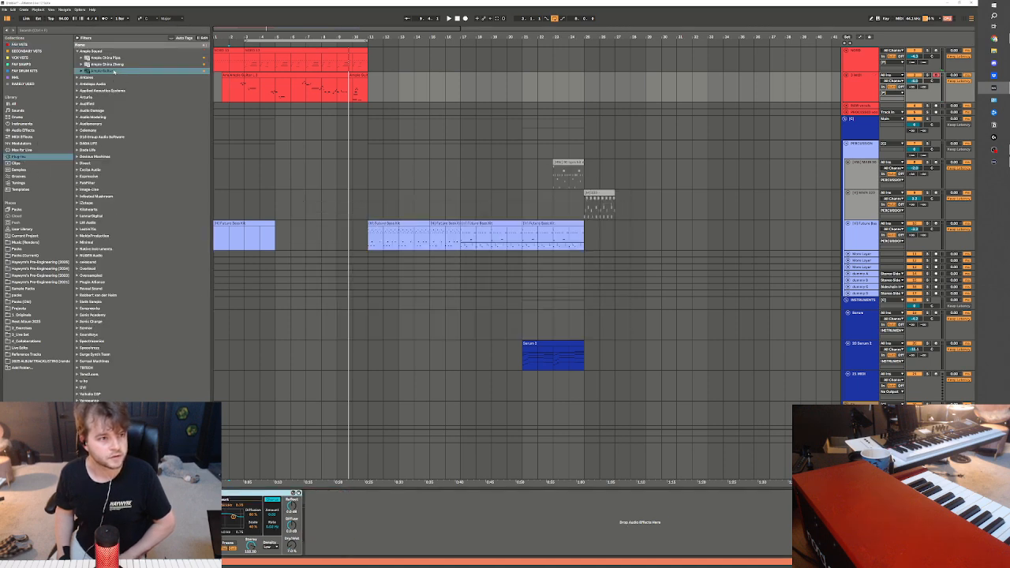
pyautogui.click(114, 71)
pyautogui.moveTo(248, 46); pyautogui.dragTo(304, 95)
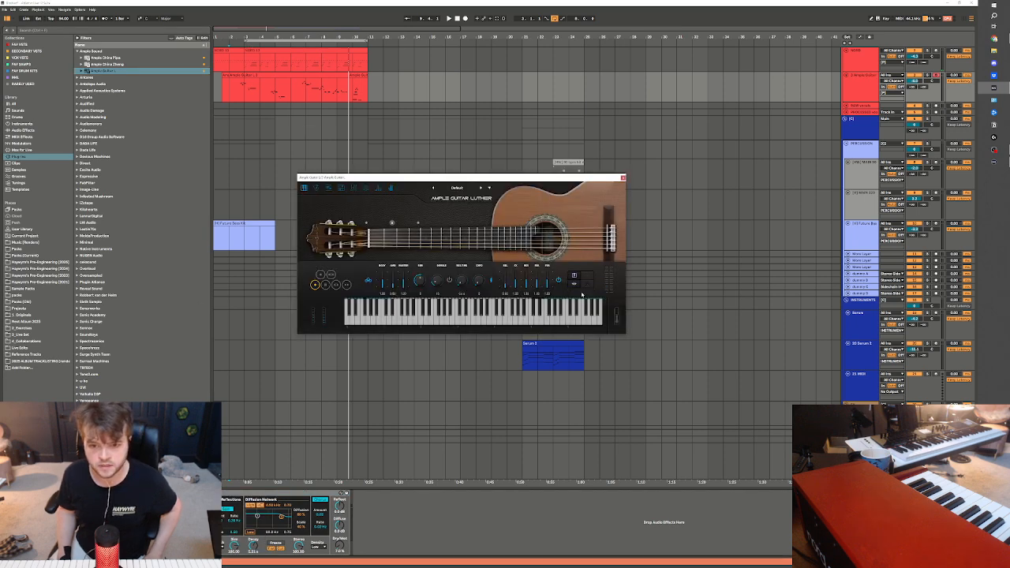
# Record another guitar take with the reloaded Ample Guitar over the keys up to bar 11
pyautogui.click(217, 120)
pyautogui.click(229, 97)
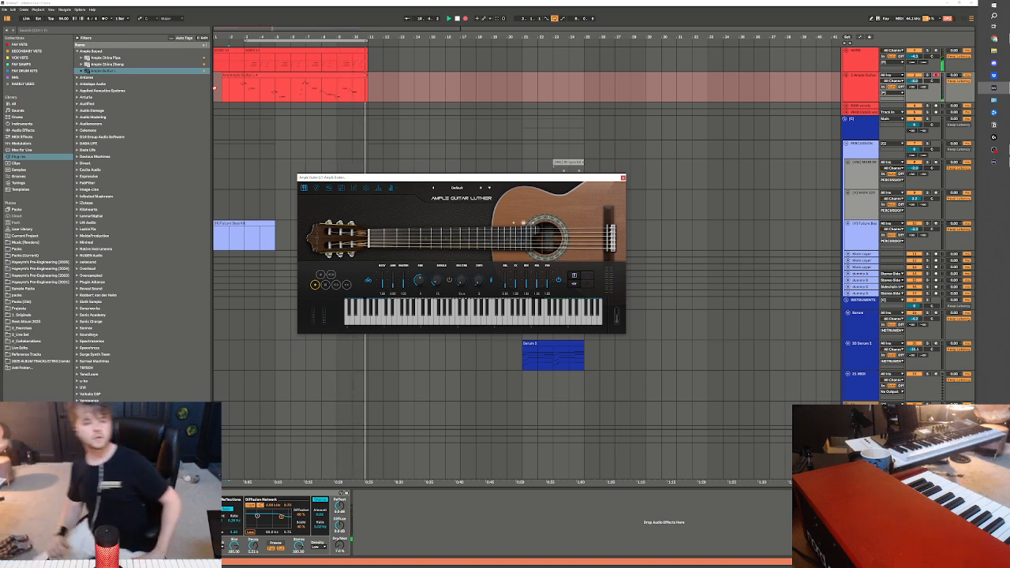
pyautogui.press('space')
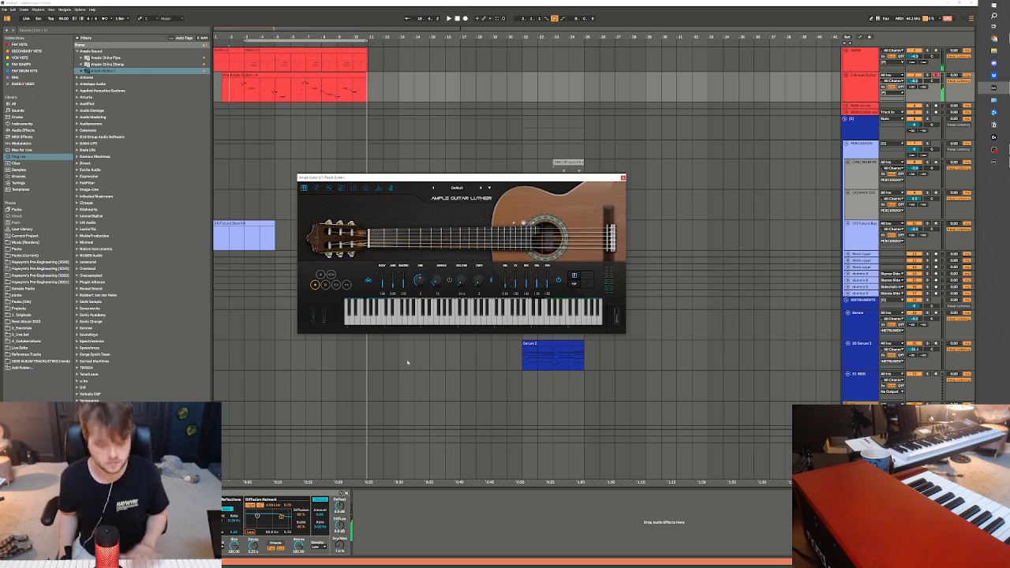
# Try the articulation options in Ample Guitar and play back sections of the recorded guitar take
pyautogui.click(321, 274)
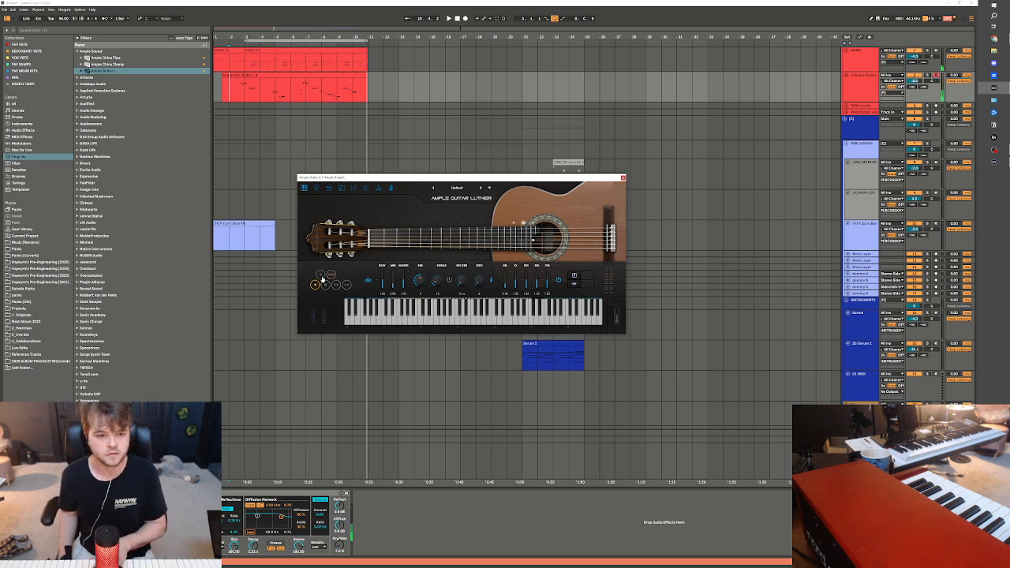
pyautogui.click(315, 284)
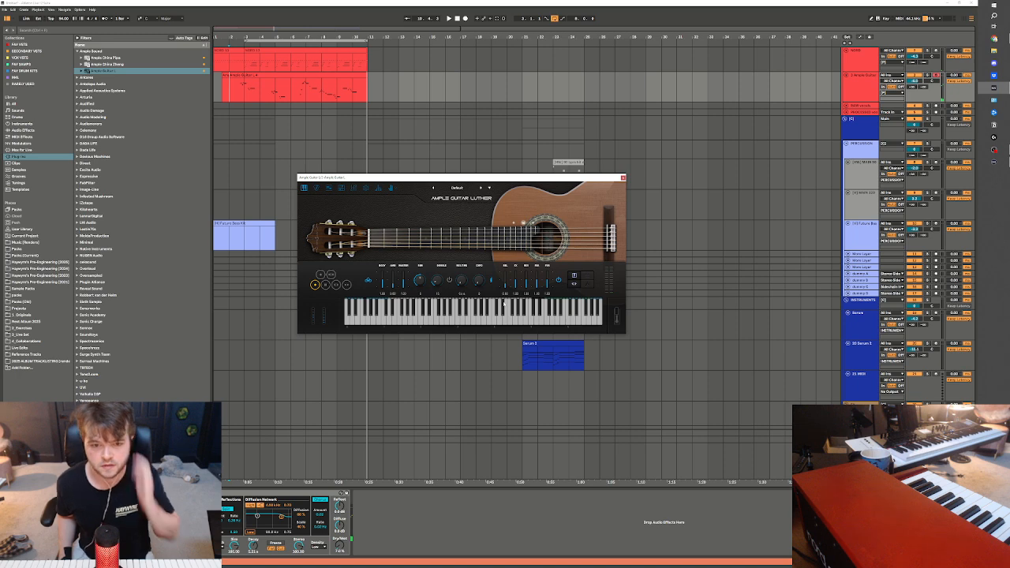
pyautogui.press('space')
pyautogui.click(240, 94)
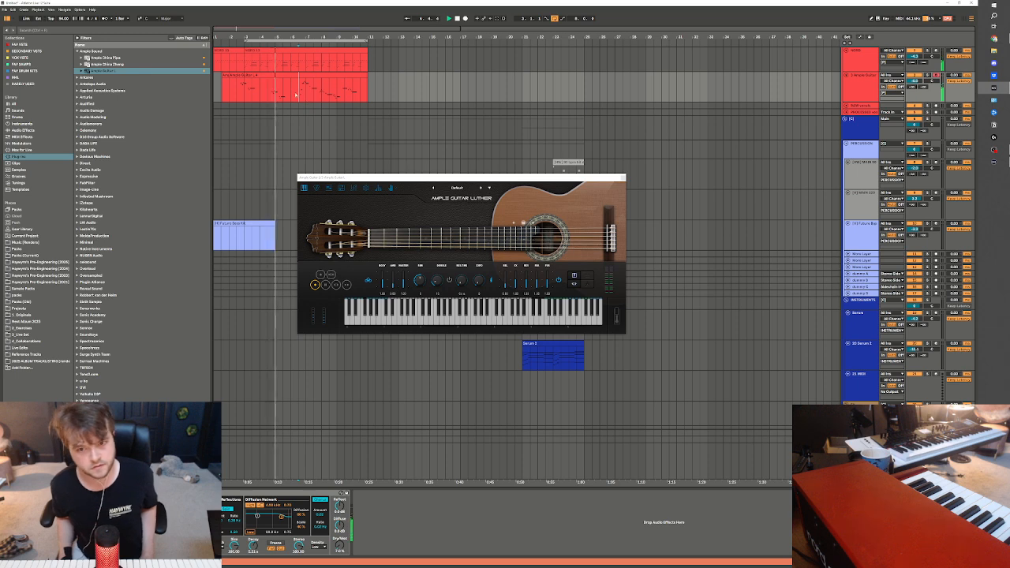
pyautogui.click(268, 93)
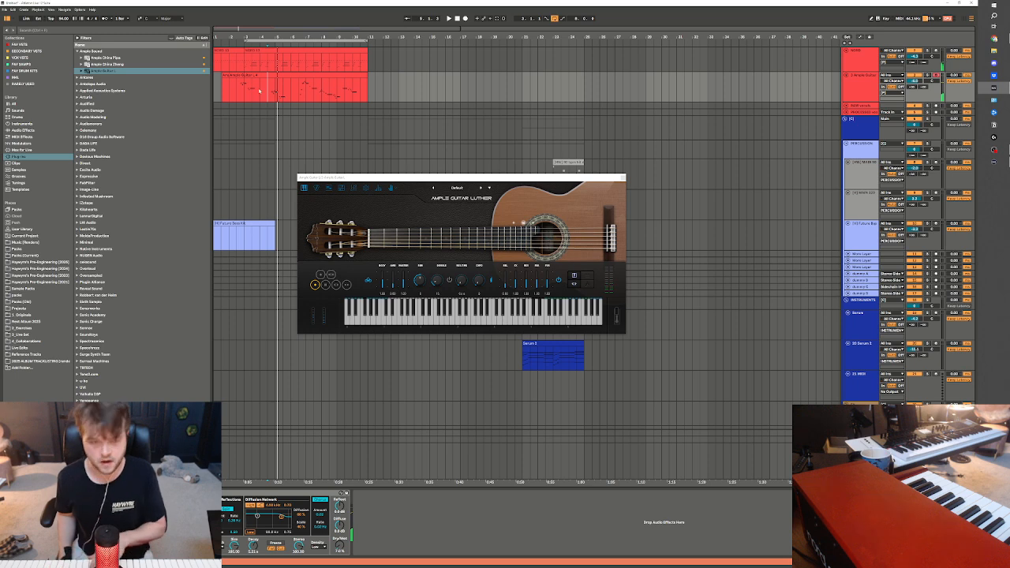
pyautogui.moveTo(238, 95); pyautogui.dragTo(390, 94)
pyautogui.click(272, 92)
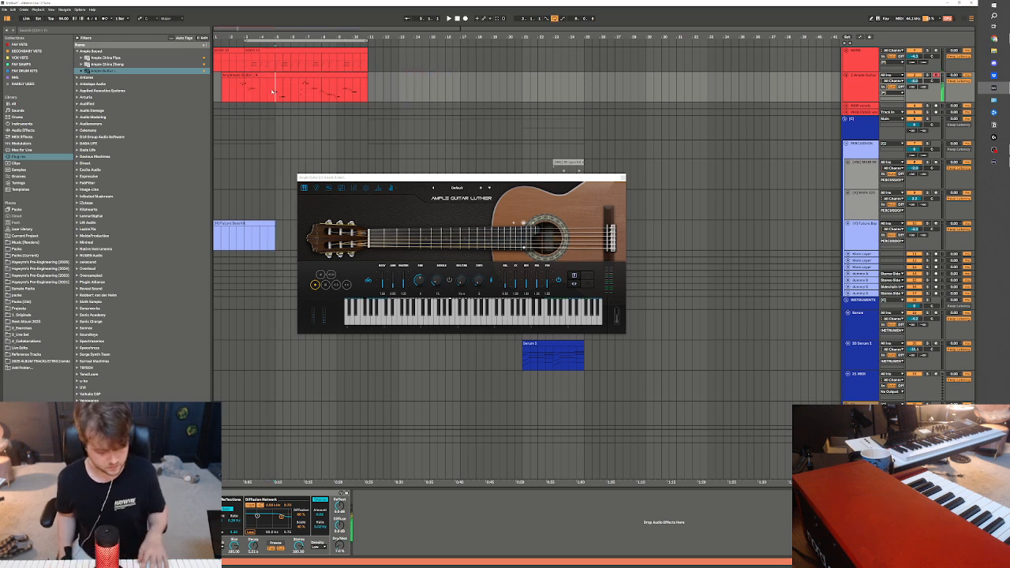
pyautogui.click(236, 95)
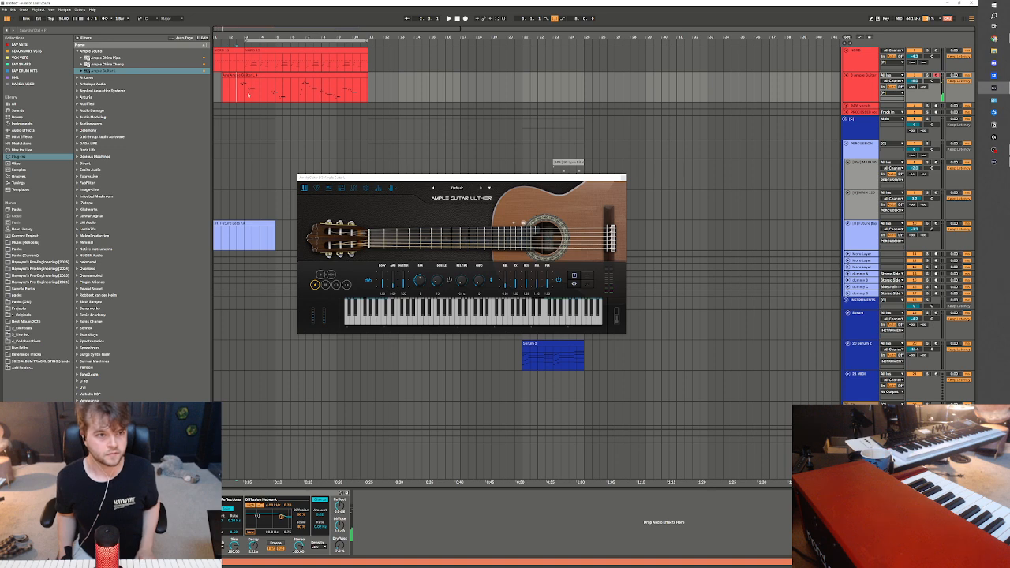
# Re-record the guitar part from bar 1 to about bar 11 over the previous take and close the Ample Guitar window
pyautogui.moveTo(244, 92); pyautogui.dragTo(377, 85)
pyautogui.moveTo(369, 88); pyautogui.dragTo(222, 83)
pyautogui.press('F9')
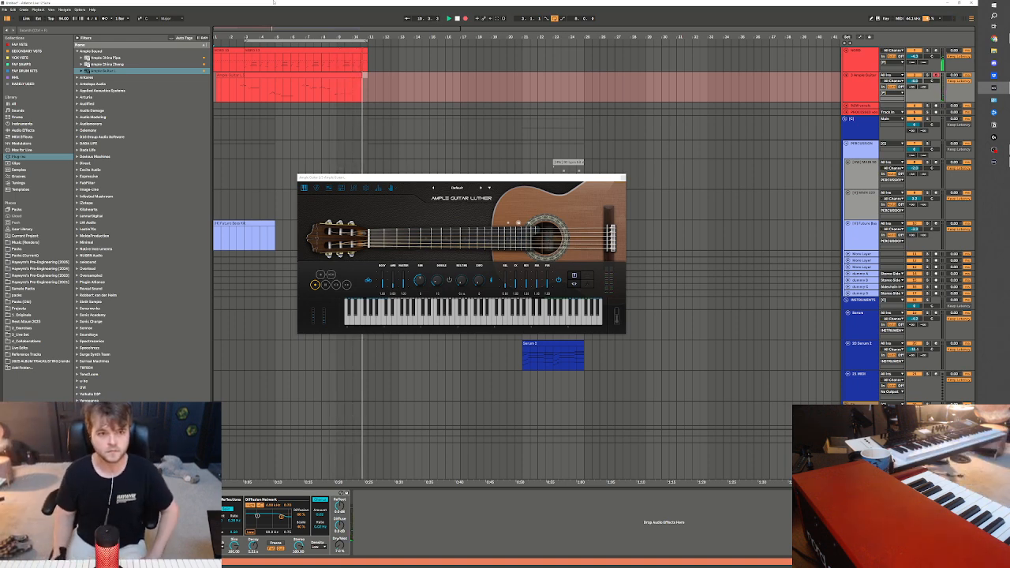
pyautogui.press('space')
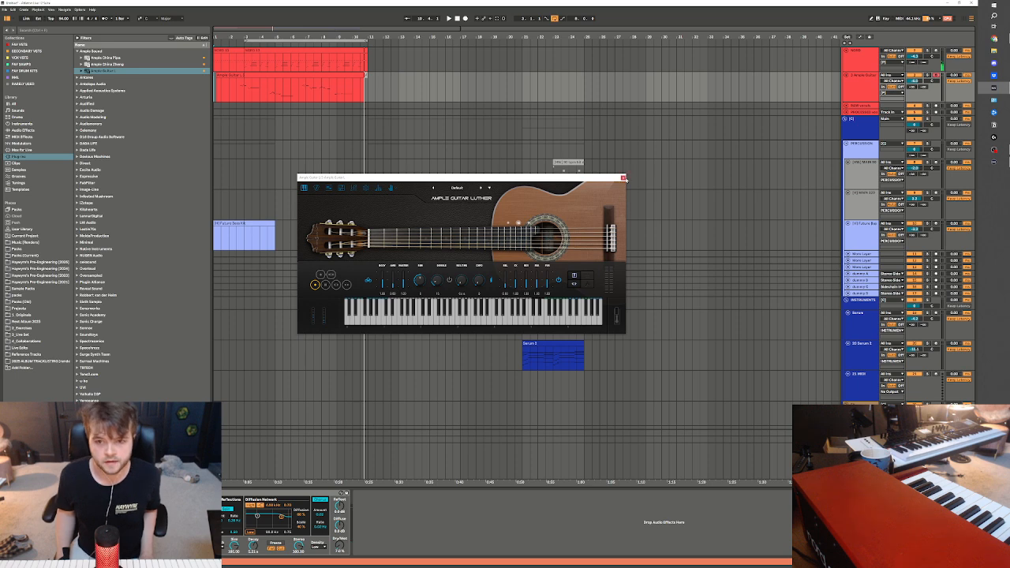
pyautogui.click(622, 177)
pyautogui.click(235, 93)
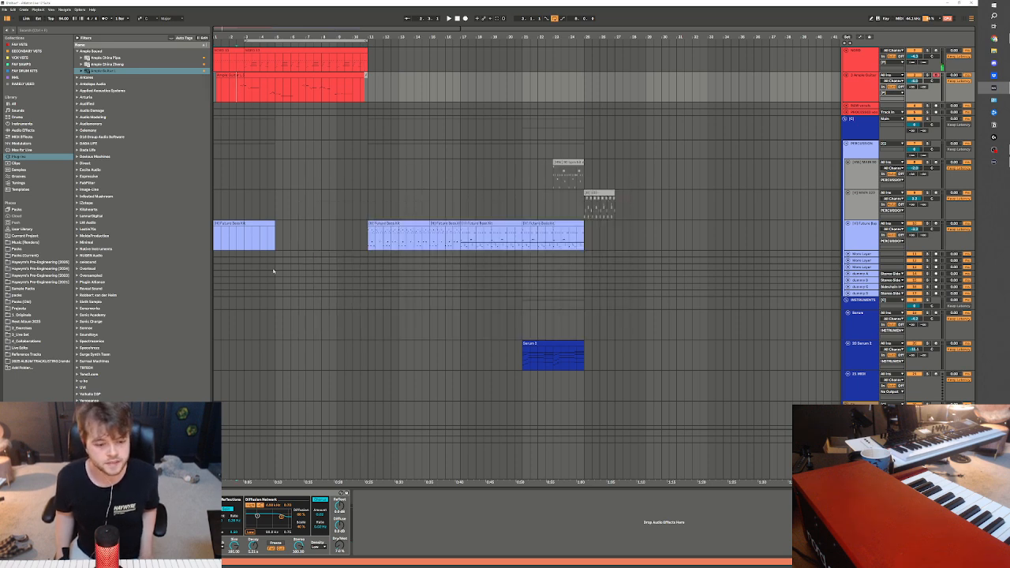
# Adjust the Dry/Wet amount of the reverb on the guitar track while playing back the take from bar 3
pyautogui.moveTo(340, 545); pyautogui.dragTo(339, 524)
pyautogui.press('space')
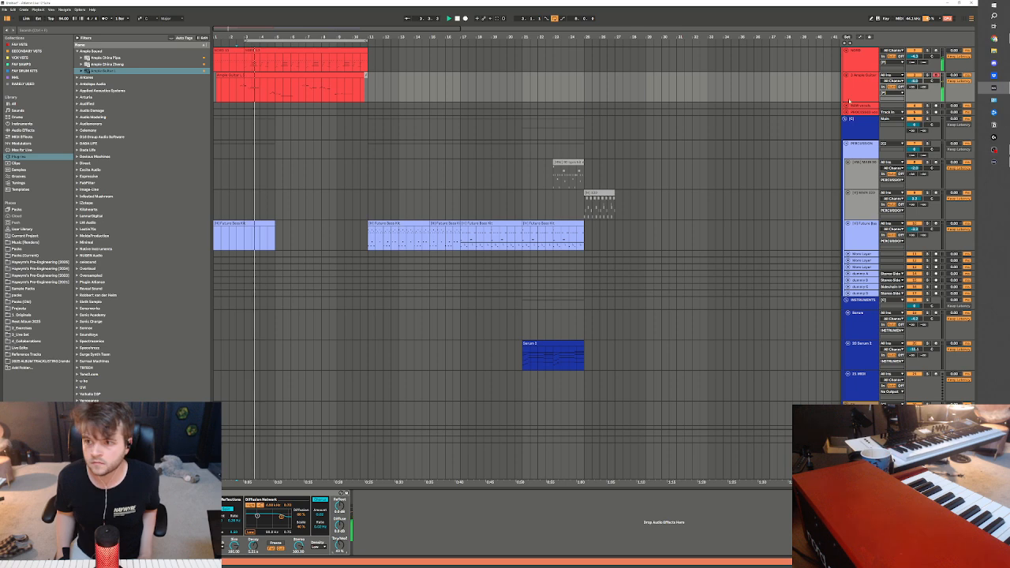
# Insert a new MIDI track below the guitar track and load the Ample China Zheng instrument on it
pyautogui.click(846, 100)
pyautogui.hotkey('ctrl', 't')
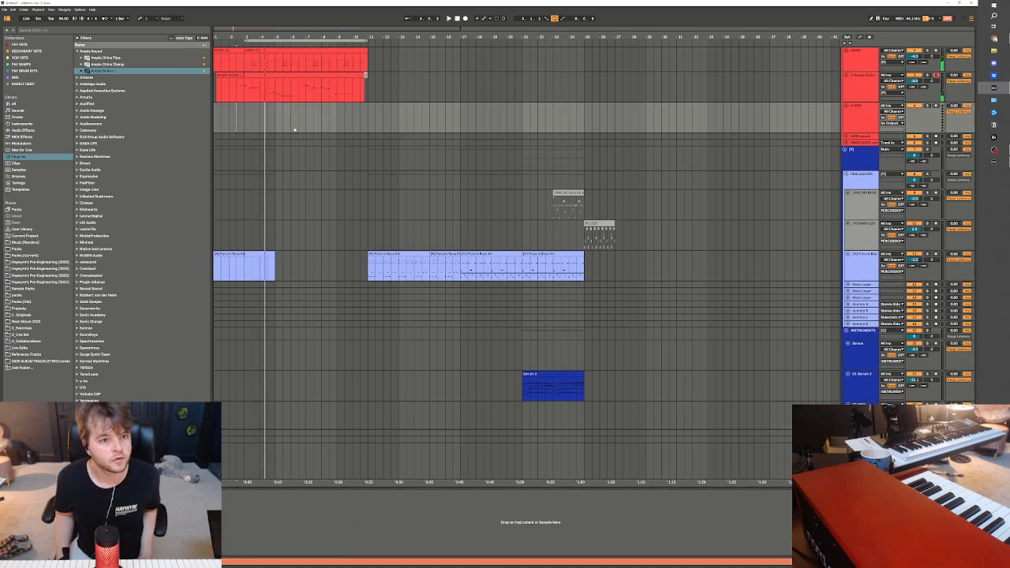
pyautogui.scroll(1, 243, 157)
pyautogui.doubleClick(111, 65)
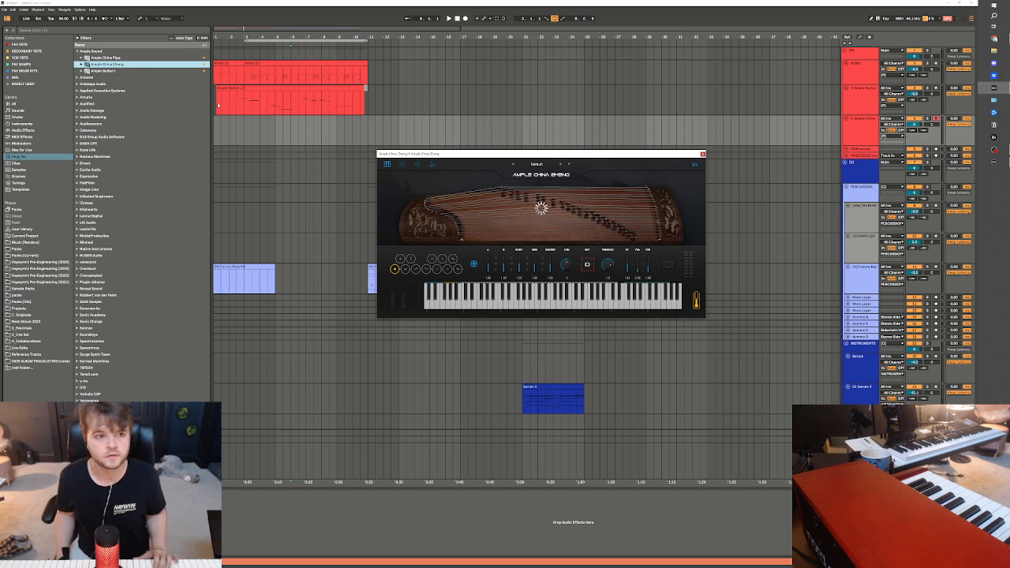
# Play back the guitar clip with the keys from bar 3 and place the insert marker at bar 11
pyautogui.click(244, 106)
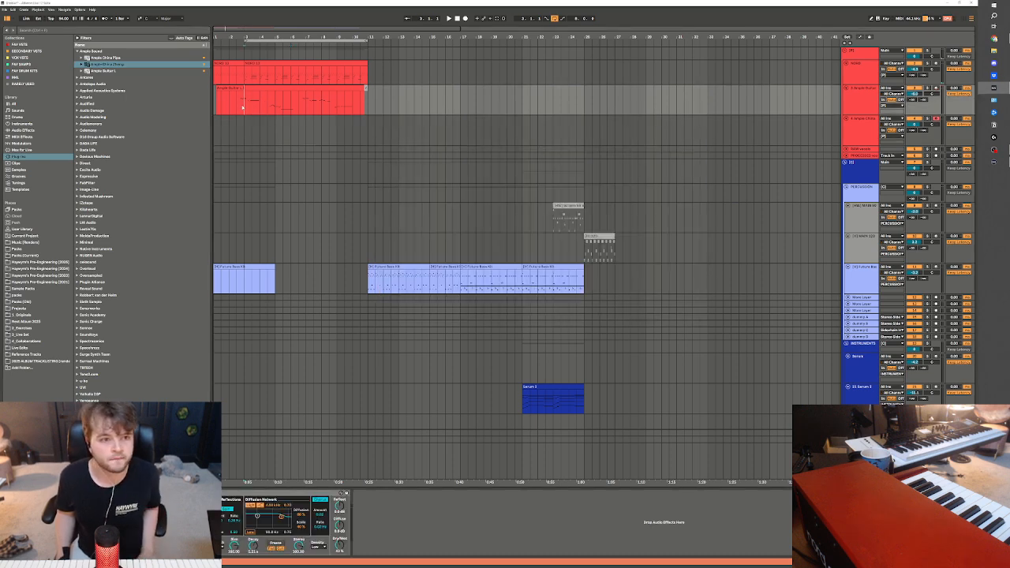
pyautogui.press('space')
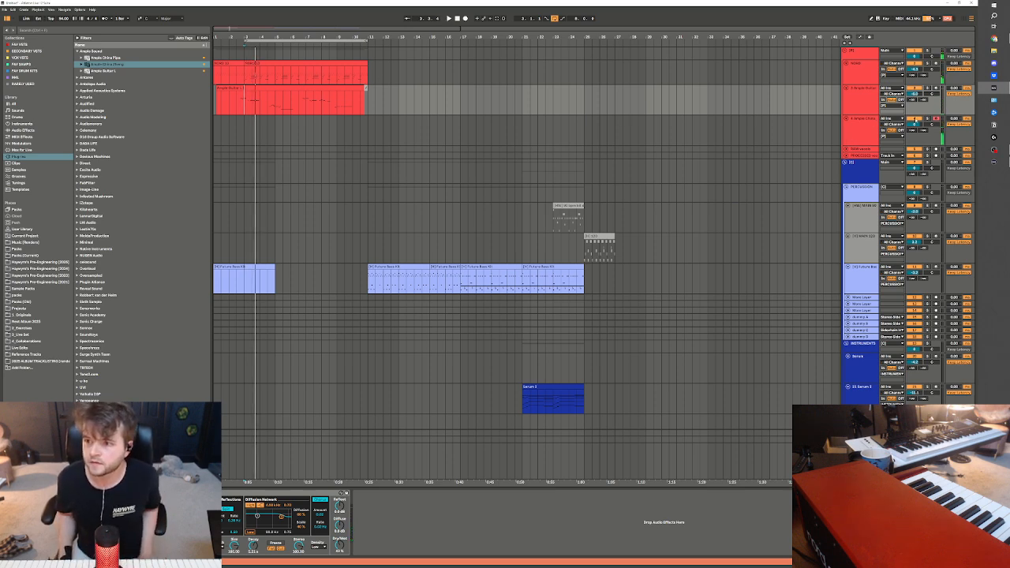
pyautogui.click(352, 135)
pyautogui.click(370, 110)
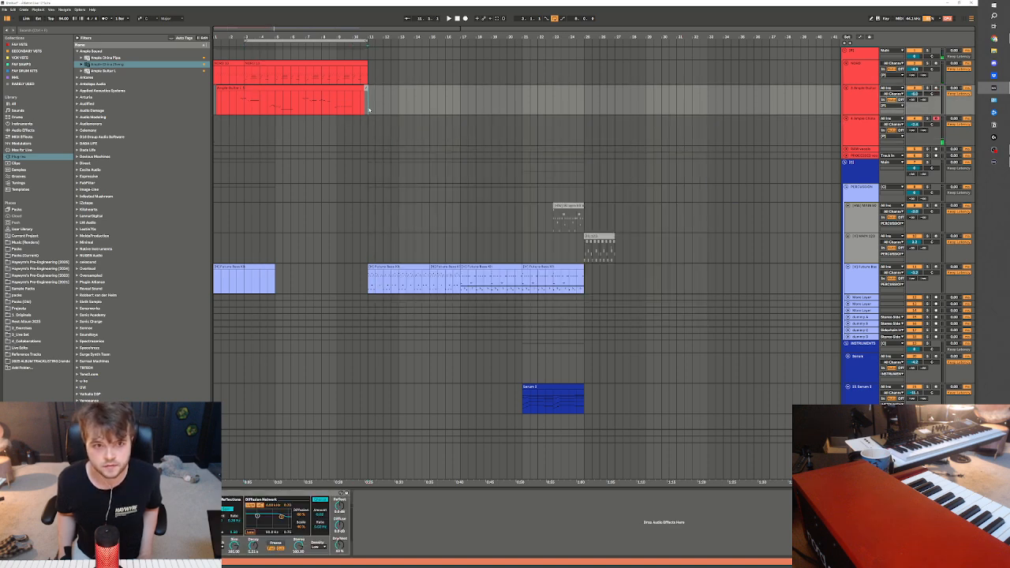
# Duplicate the long keys clip so that the part continues from bar 11 to bar 19
pyautogui.click(862, 73)
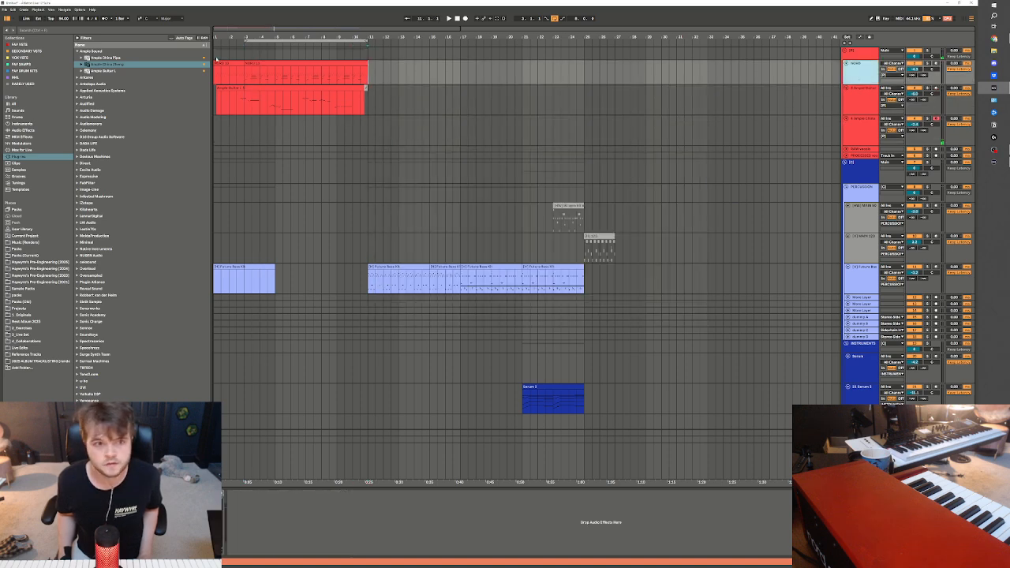
pyautogui.click(255, 62)
pyautogui.hotkey('ctrl', 'd')
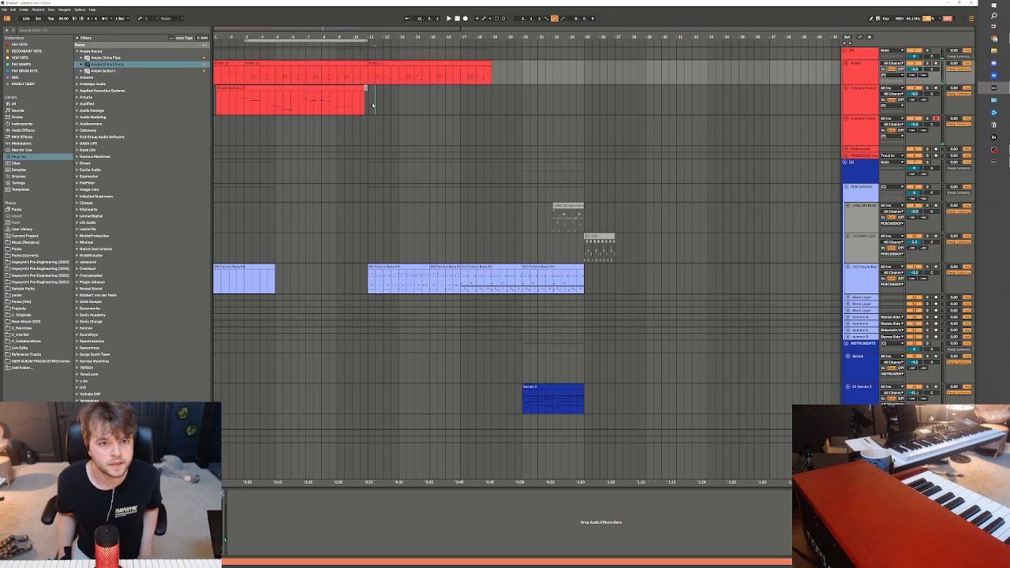
# Select the keys and Ample Guitar tracks together and freeze both
pyautogui.click(373, 105)
pyautogui.click(851, 99)
pyautogui.keyDown('shift'); pyautogui.click(855, 67); pyautogui.keyUp('shift')
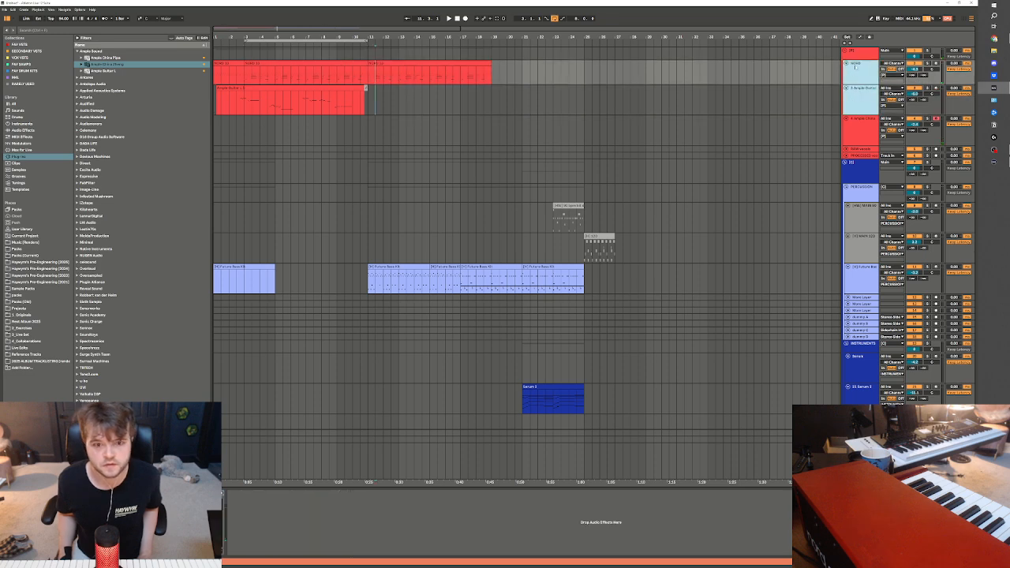
pyautogui.rightClick(856, 67)
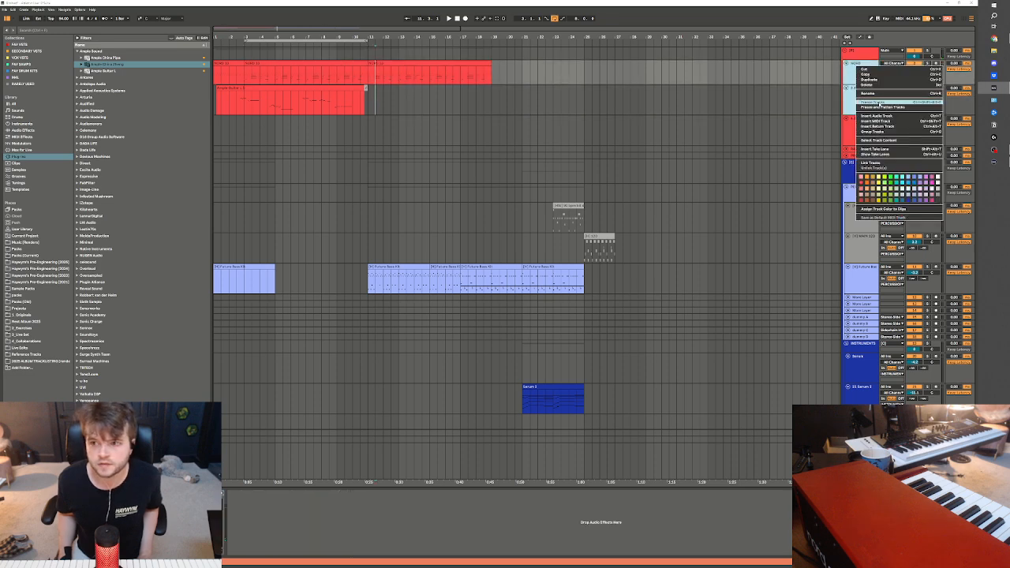
pyautogui.click(881, 104)
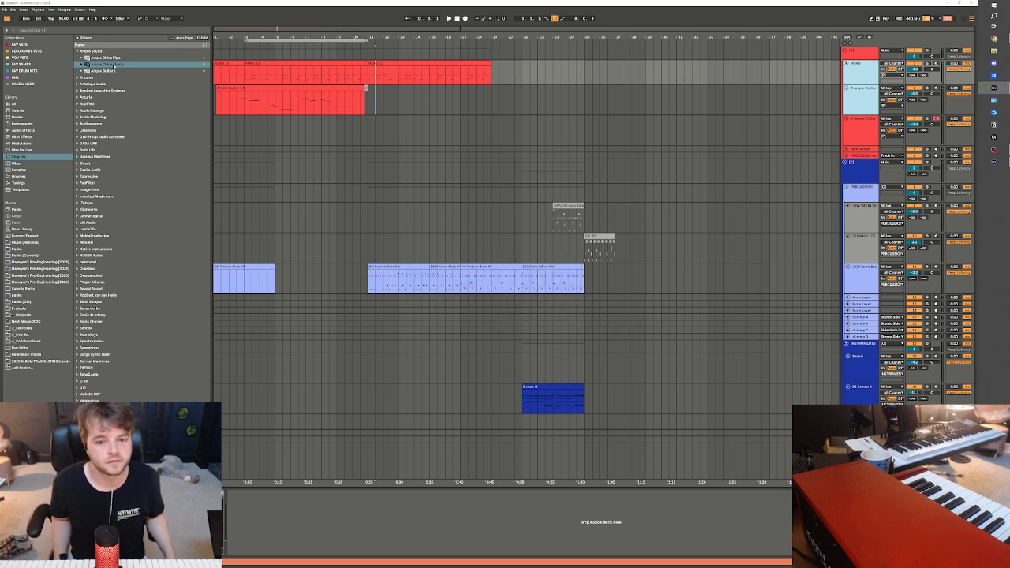
# Set the arrangement loop to bars 11–15 and bring up Ample China Zheng on its track
pyautogui.press('space')
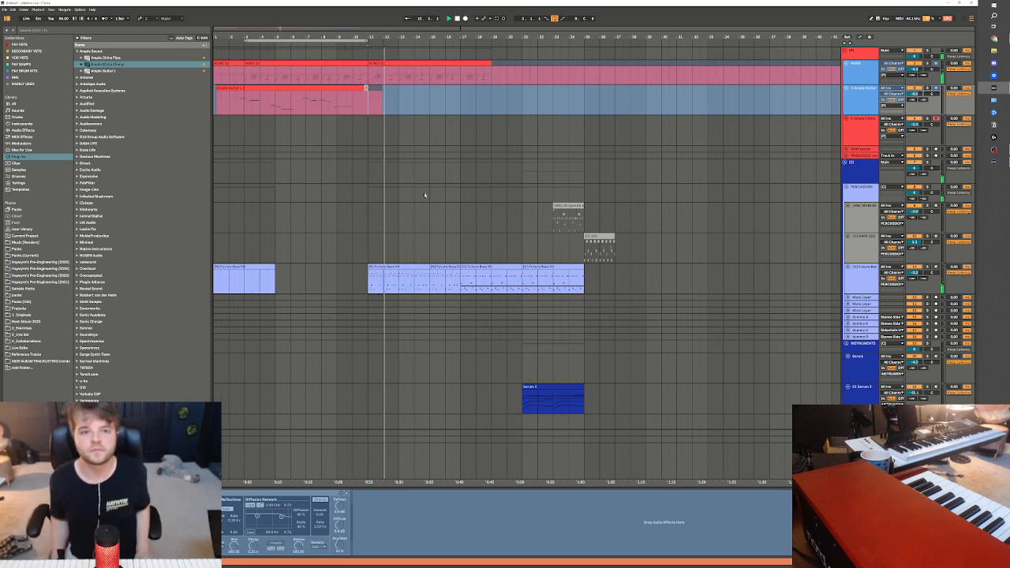
pyautogui.moveTo(370, 101); pyautogui.dragTo(430, 103)
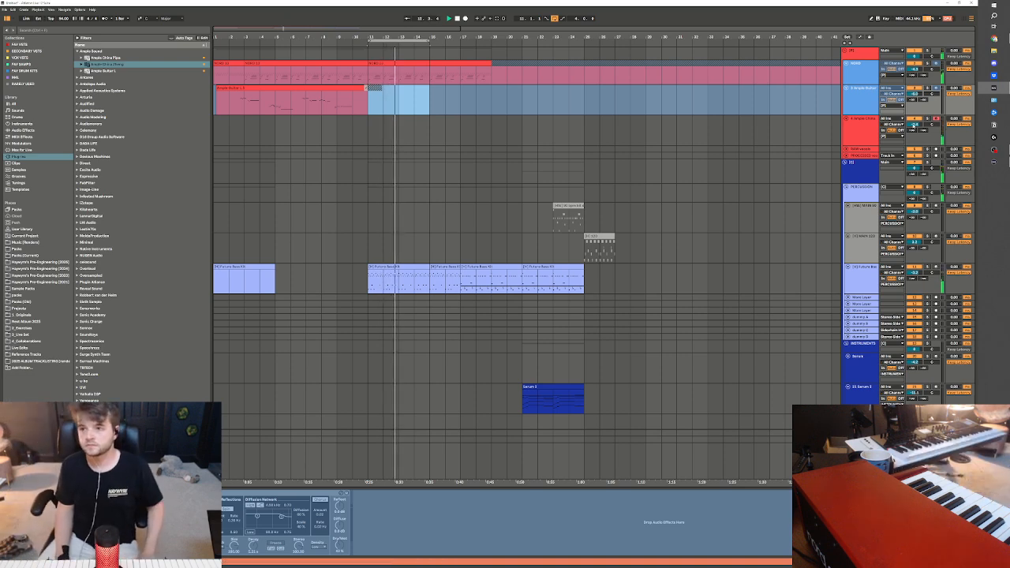
pyautogui.click(361, 131)
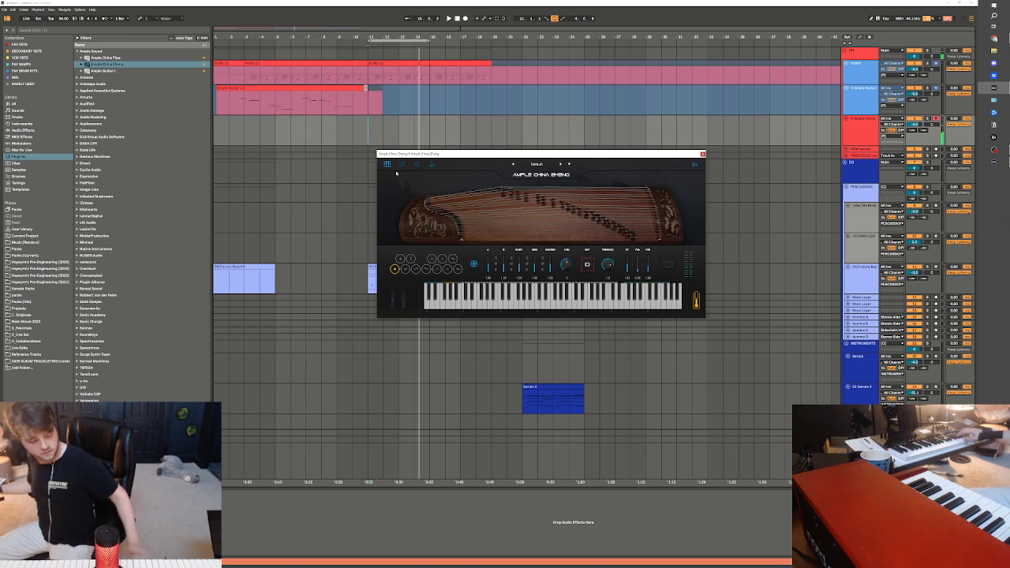
# Play the loop from bar 11 and rehearse a zheng part over the keys and drums
pyautogui.press('space')
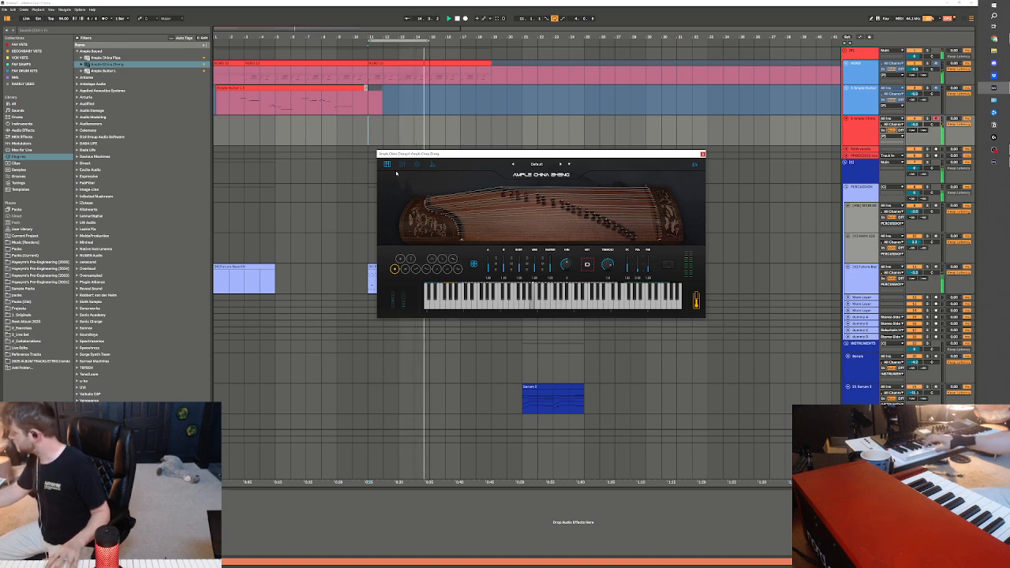
pyautogui.press('space')
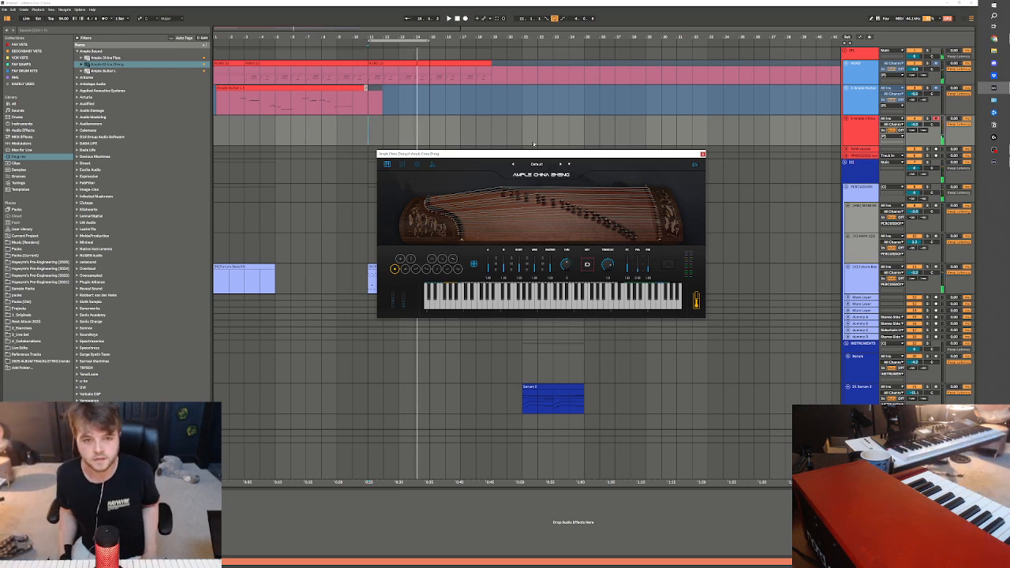
pyautogui.click(364, 142)
pyautogui.press('space')
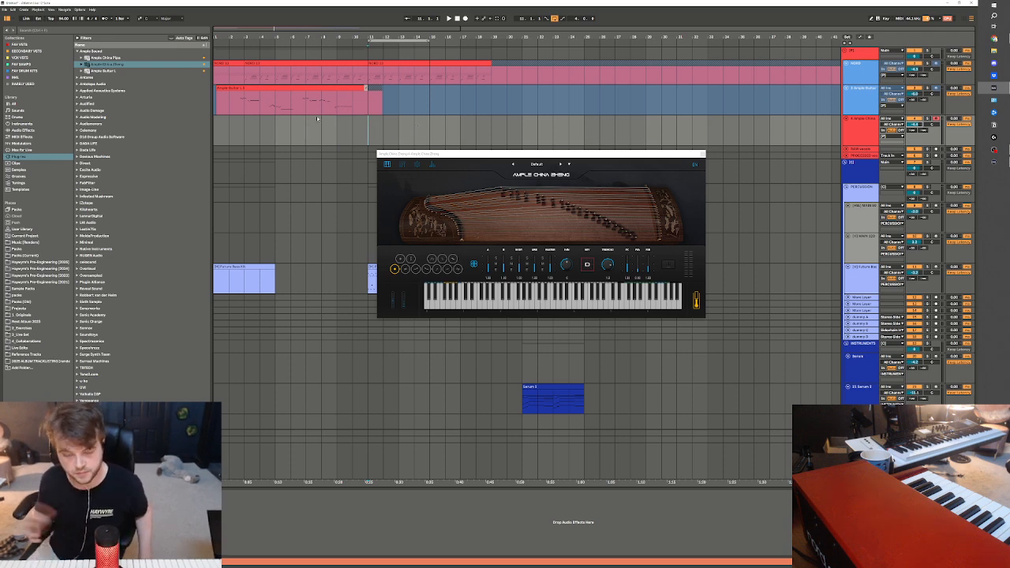
pyautogui.press('space')
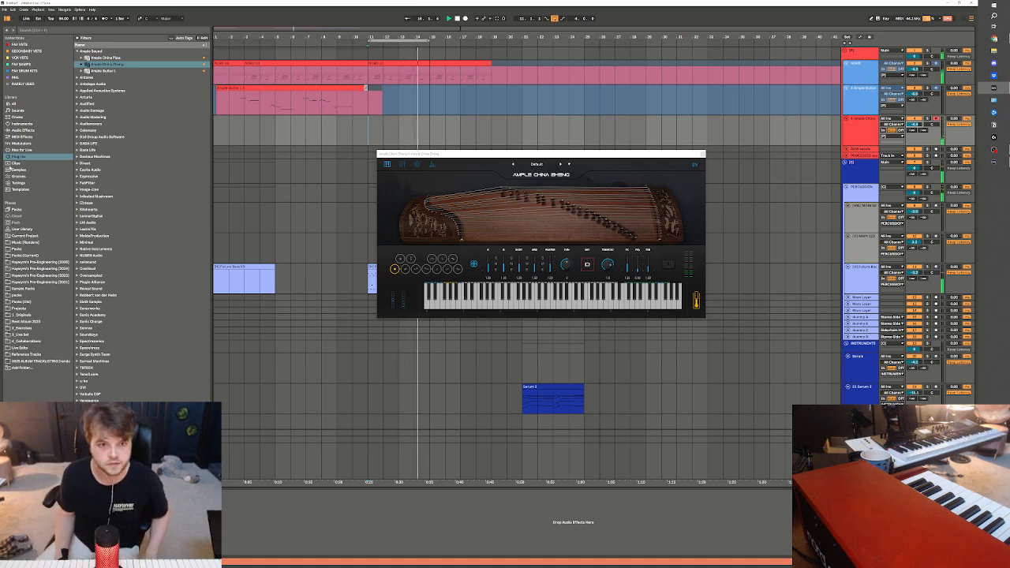
# Record a zheng take on the Ample China Zheng track from bar 9 through the loop to bar 15
pyautogui.click(334, 135)
pyautogui.press('space')
pyautogui.press('space')
pyautogui.press('F9')
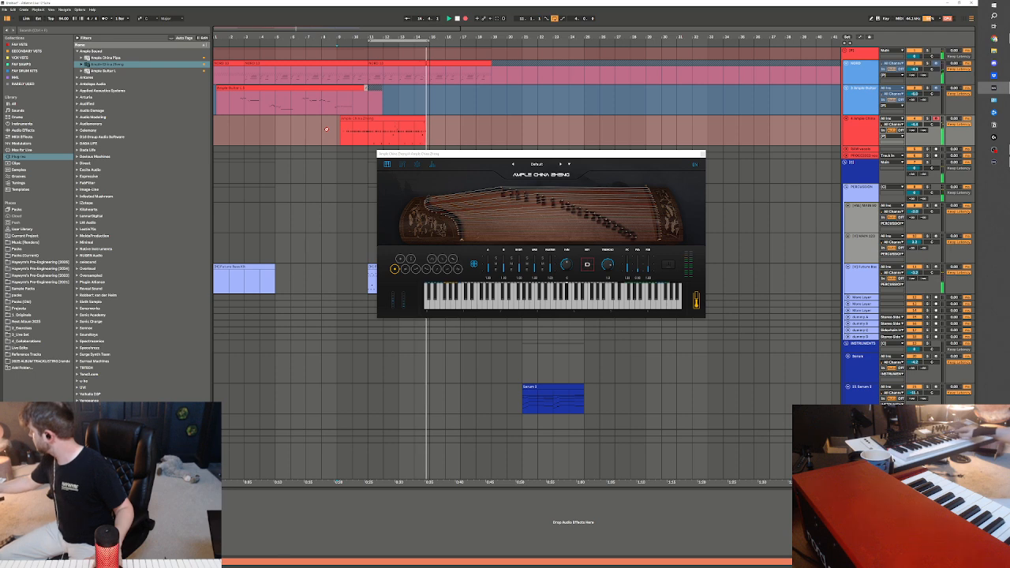
pyautogui.press('space')
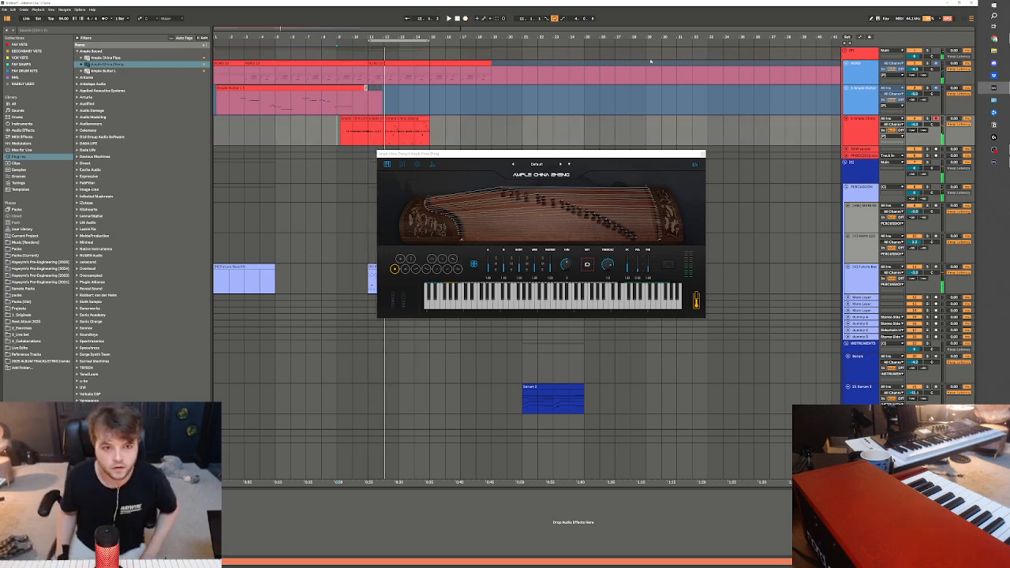
# Trim the start of the zheng recording to bar 10 and consolidate its pieces into one clip ending at bar 15
pyautogui.moveTo(385, 119); pyautogui.dragTo(348, 119)
pyautogui.click(350, 126)
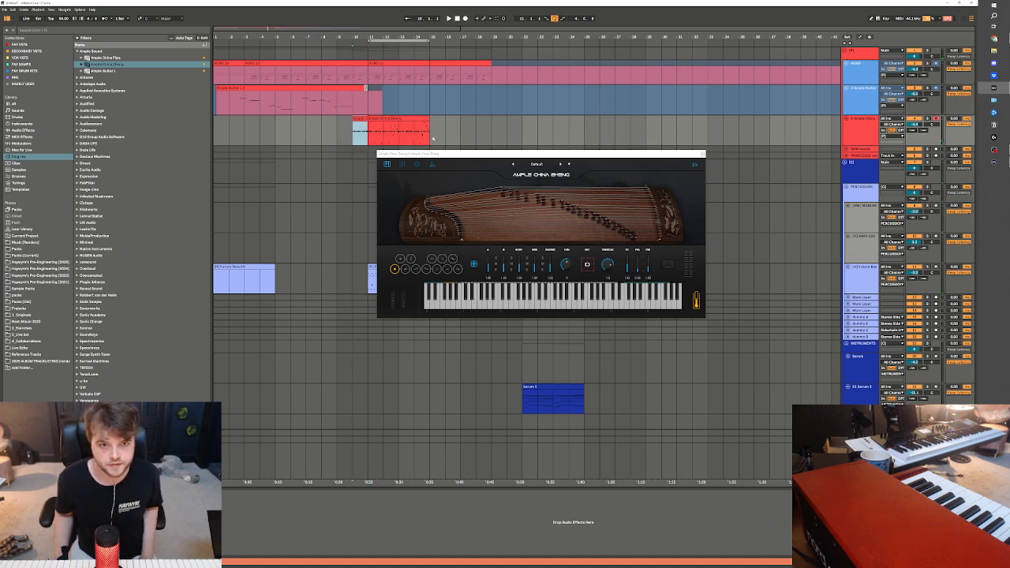
pyautogui.click(353, 137)
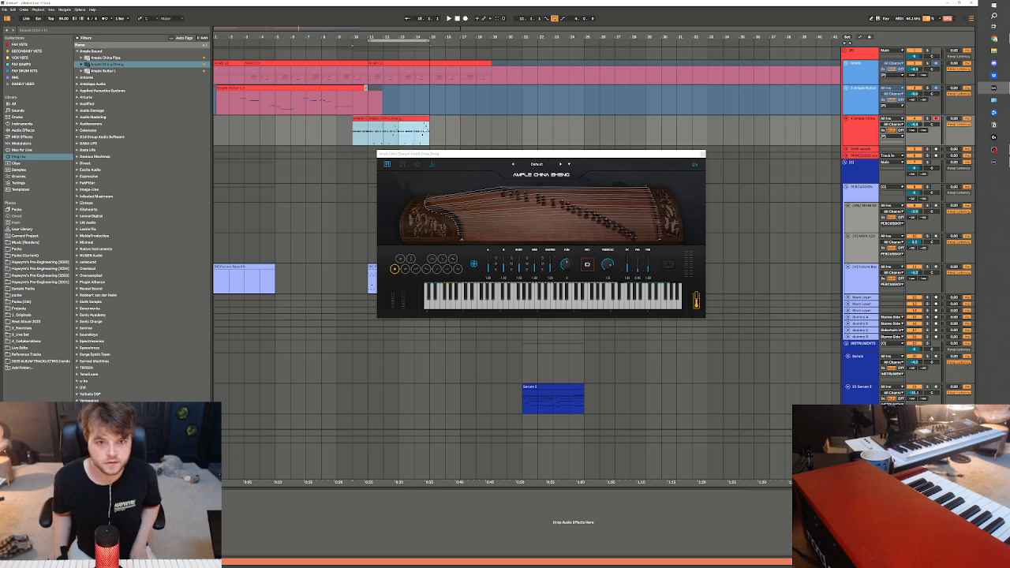
# Open the zheng clip's notes, close the plug-in window, quantize all notes and return to the arrangement
pyautogui.doubleClick(407, 120)
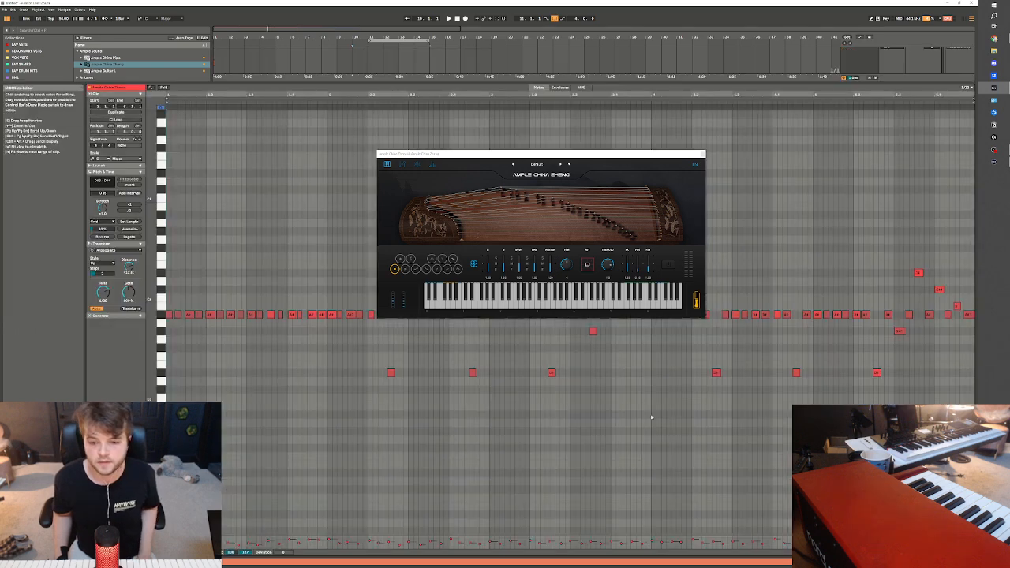
pyautogui.click(259, 353)
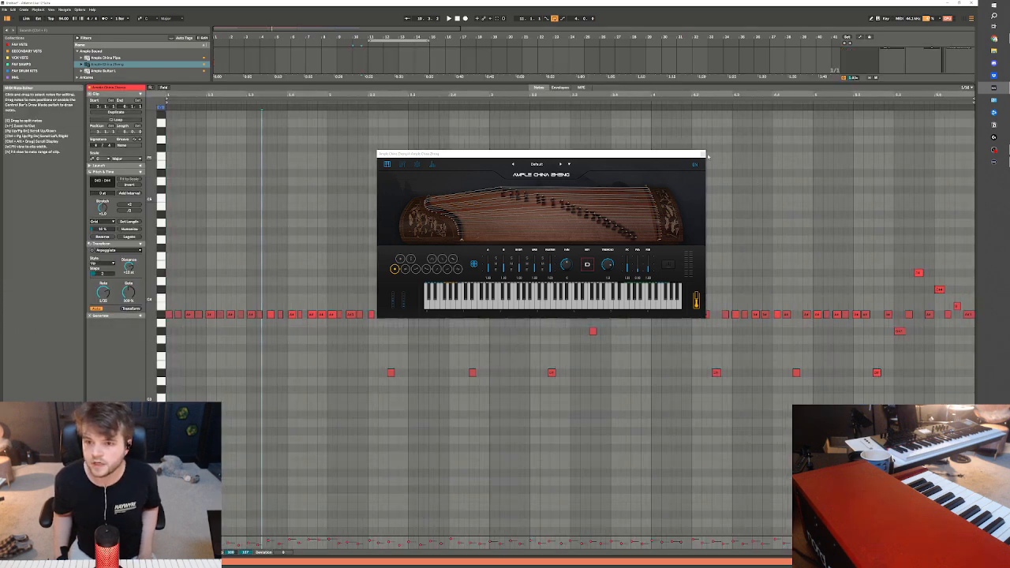
pyautogui.click(705, 155)
pyautogui.hotkey('ctrl', 'a')
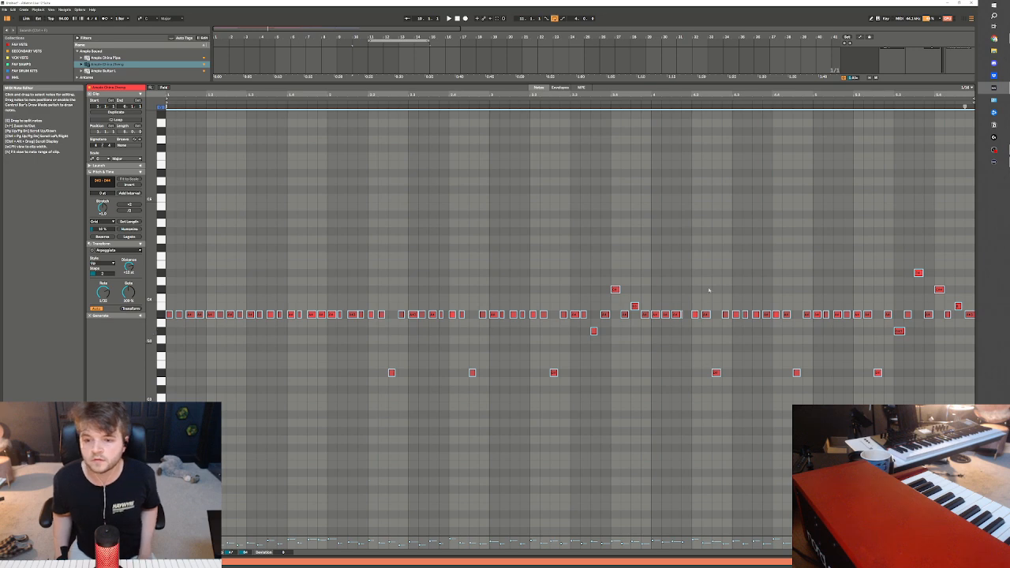
pyautogui.click(705, 291)
pyautogui.click(946, 562)
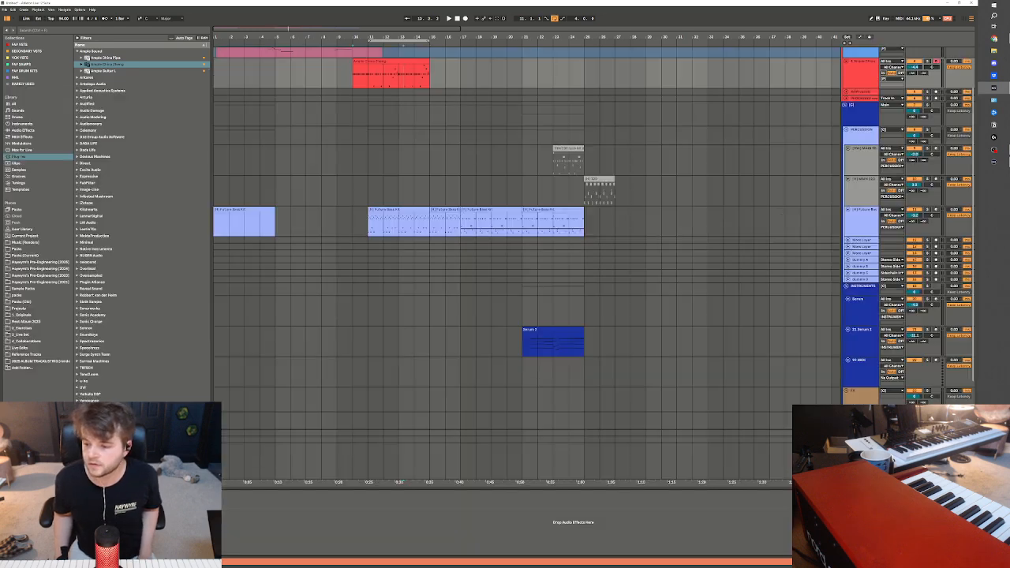
pyautogui.click(413, 79)
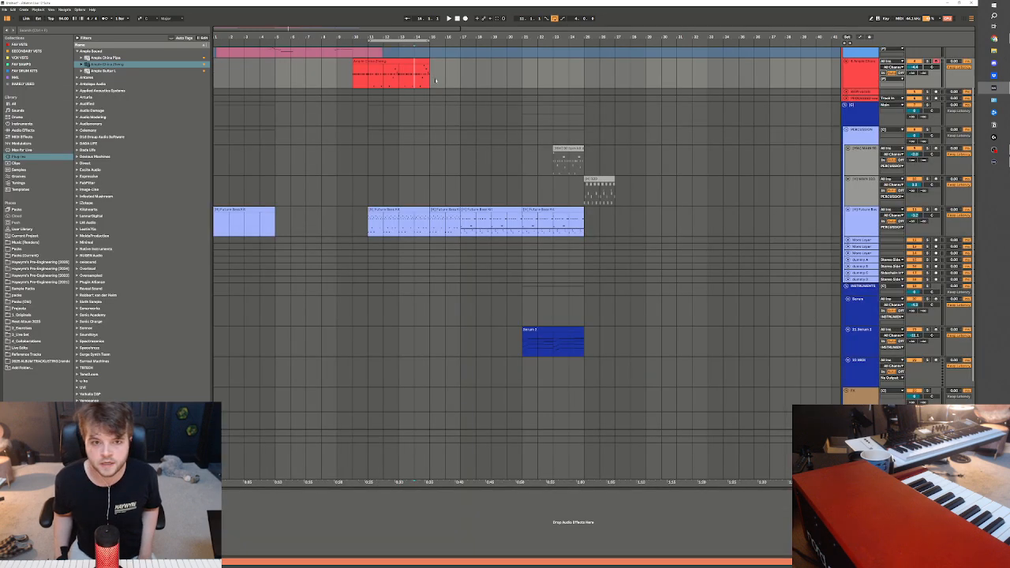
pyautogui.click(874, 76)
pyautogui.rightClick(869, 81)
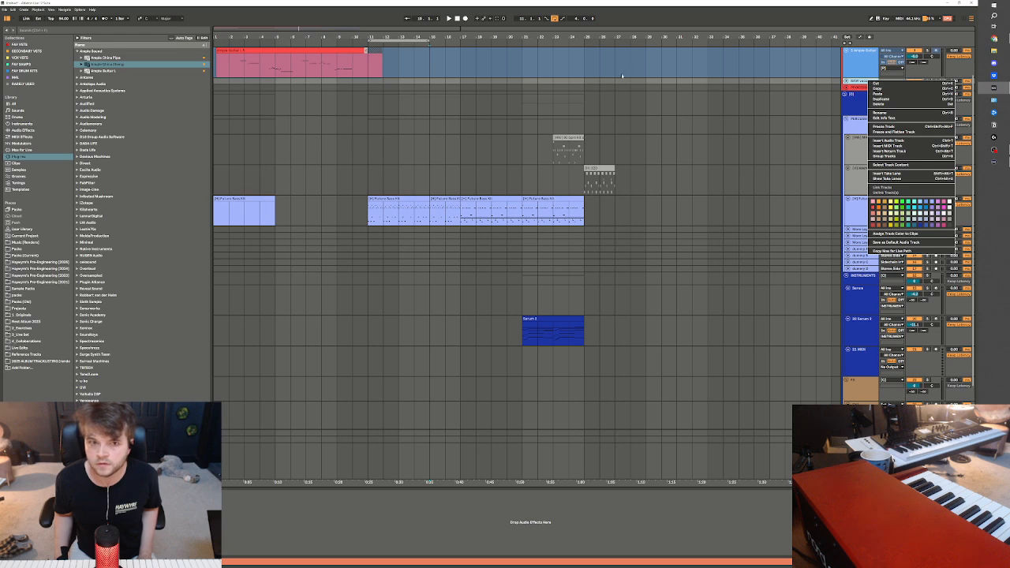
pyautogui.click(618, 77)
pyautogui.scroll(2, 619, 76)
pyautogui.click(670, 128)
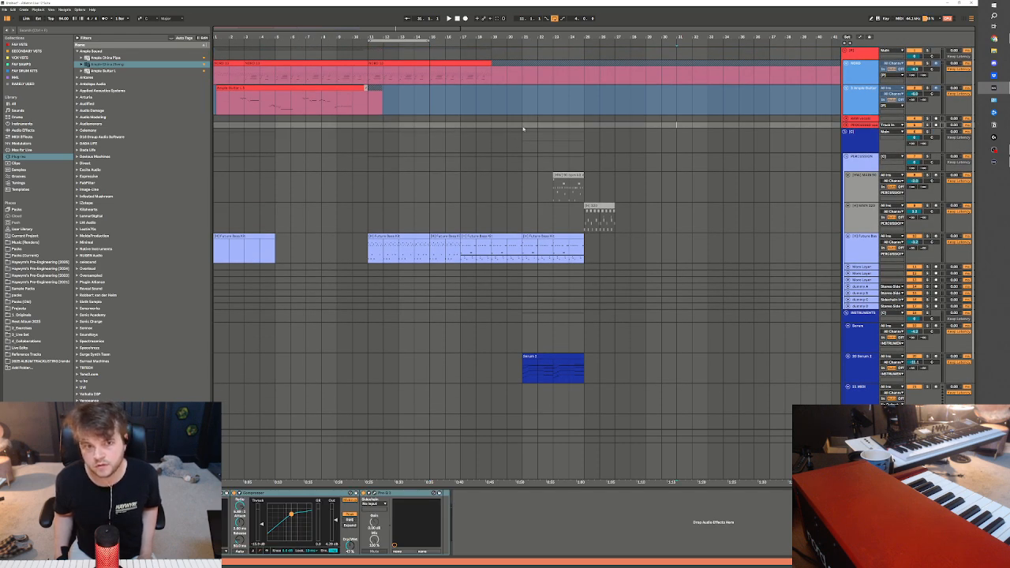
# Freeze the Ample China Zheng track and play the loop from bar 11
pyautogui.rightClick(447, 134)
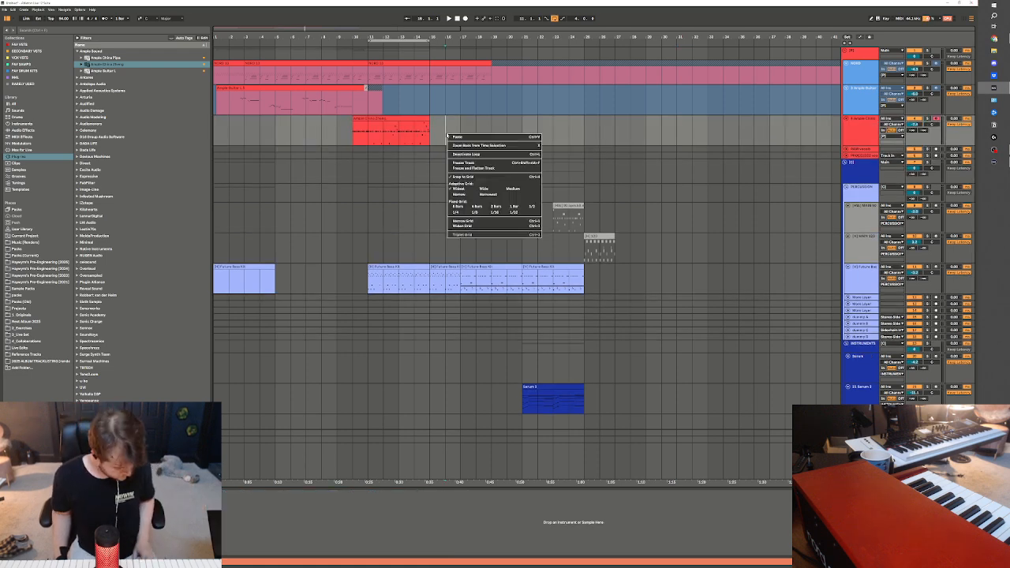
pyautogui.click(474, 162)
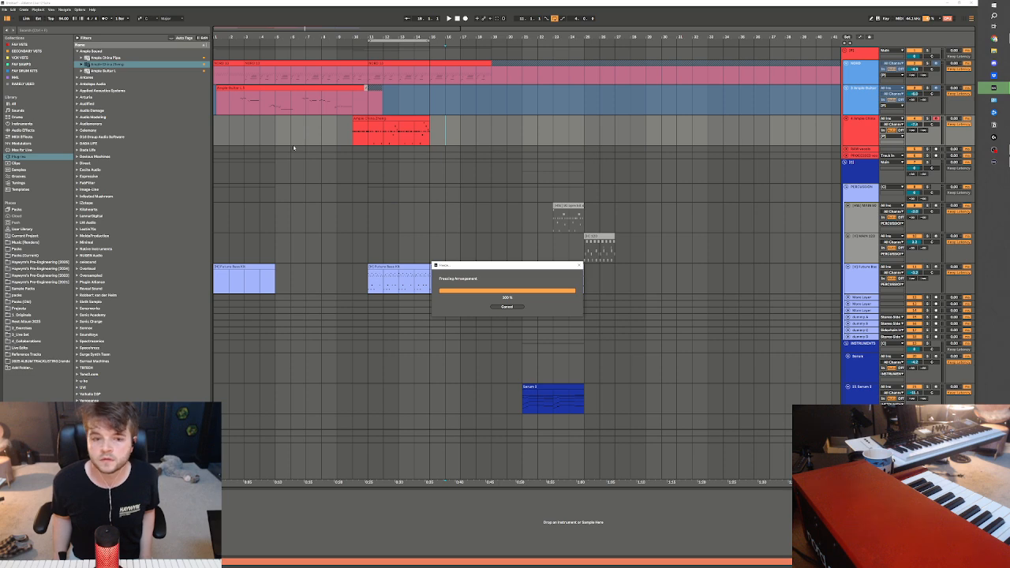
pyautogui.press('space')
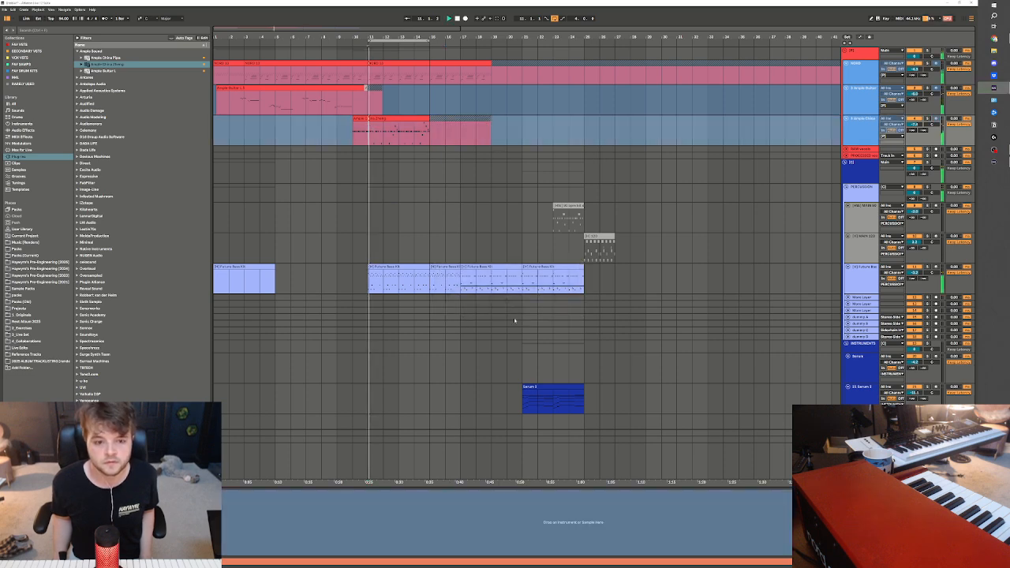
# Route the output of the Ample China Zheng track, then the keys and Ample Guitar tracks, to a sidechain track
pyautogui.click(892, 137)
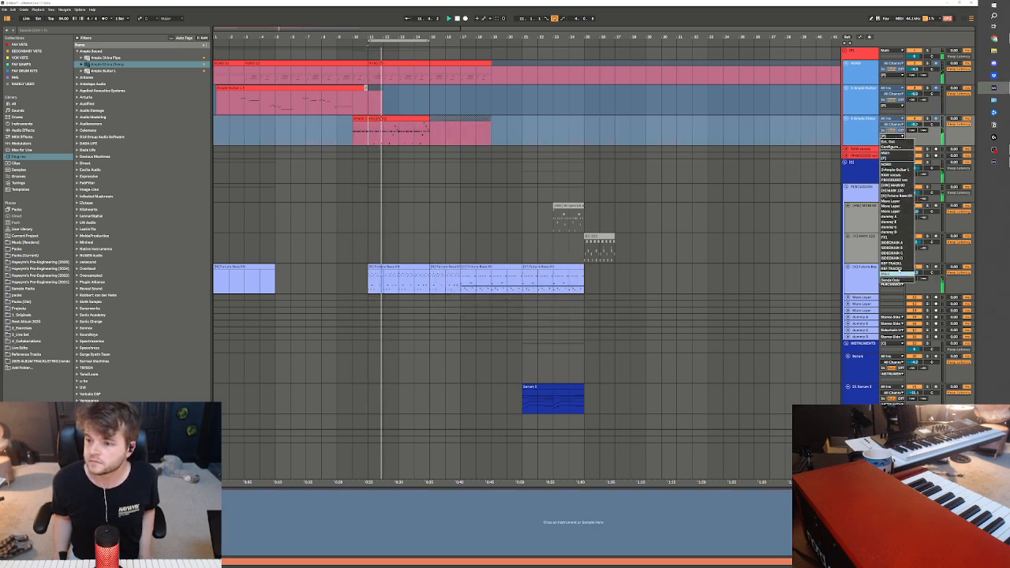
pyautogui.click(900, 246)
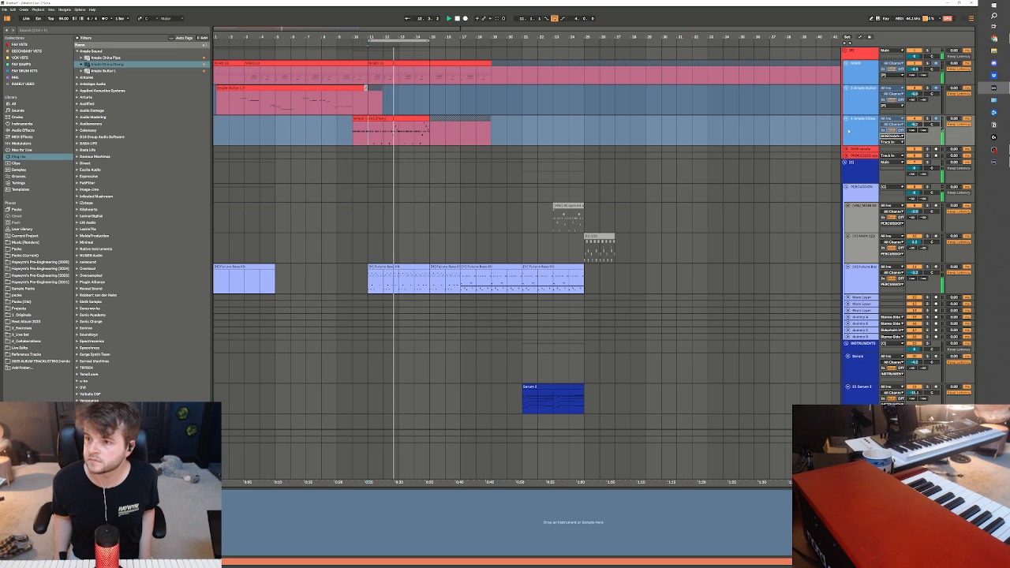
pyautogui.click(892, 75)
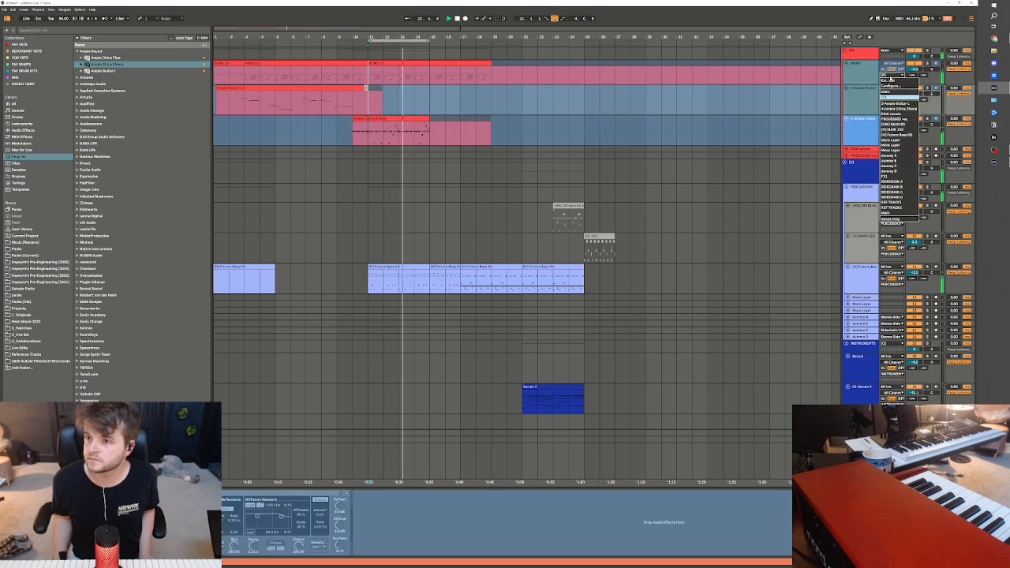
pyautogui.click(899, 182)
# Duplicate the Future Bass Kit clip spanning bars 11 to 15 so that the copy fills bars 15 to 19
pyautogui.scroll(-1, 529, 376)
pyautogui.scroll(-2, 530, 375)
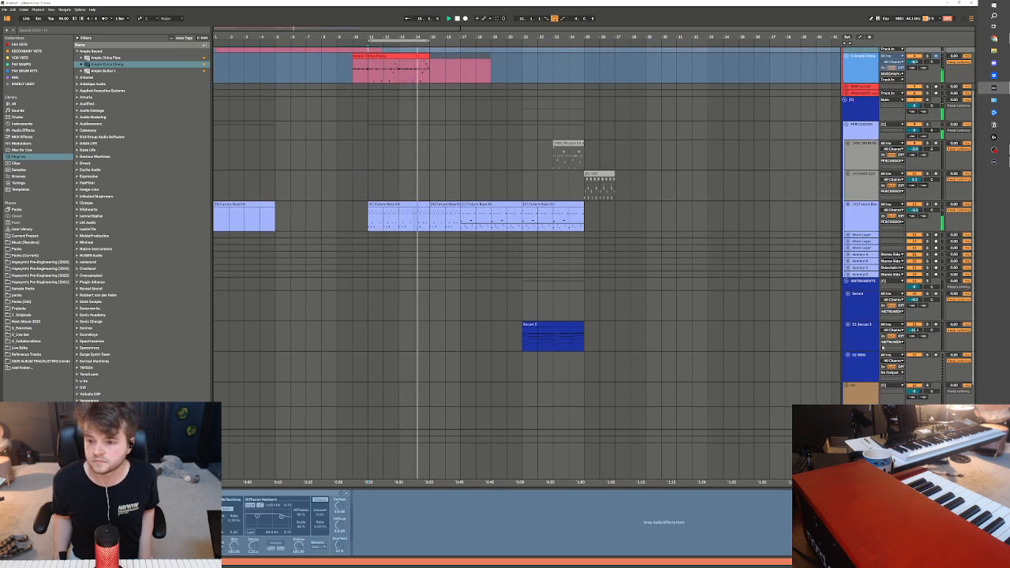
pyautogui.click(868, 336)
pyautogui.click(870, 360)
pyautogui.click(868, 338)
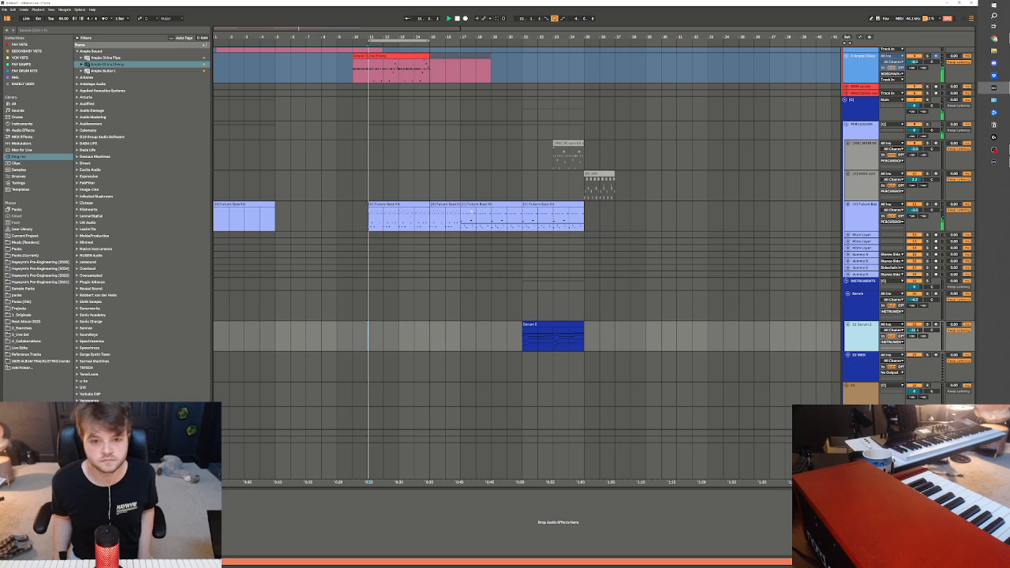
pyautogui.click(381, 205)
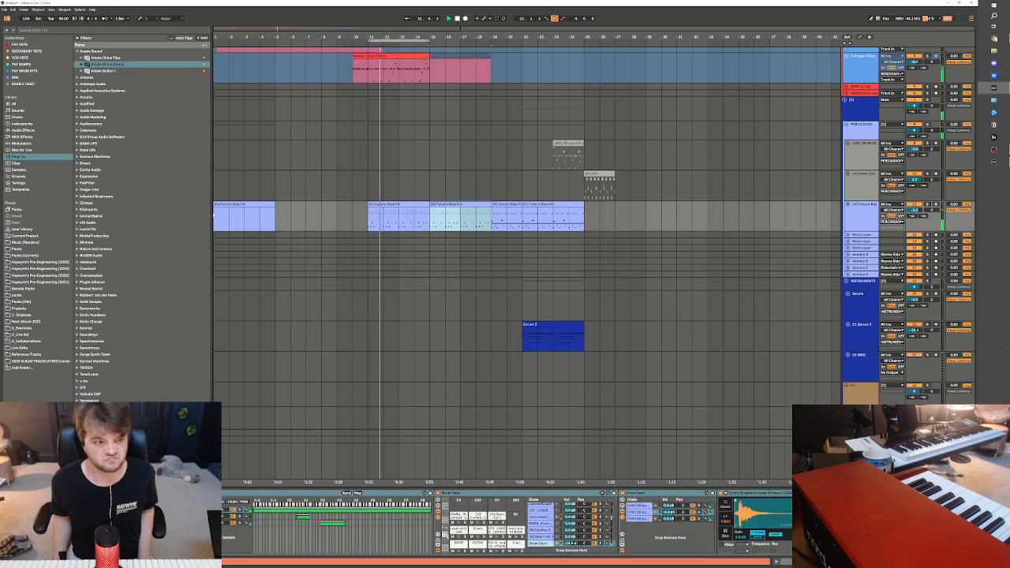
# Load Omnisphere from the favourite VSTs collection onto the empty MIDI track below Serum 2 and dismiss its notice
pyautogui.click(39, 269)
pyautogui.scroll(1, 681, 135)
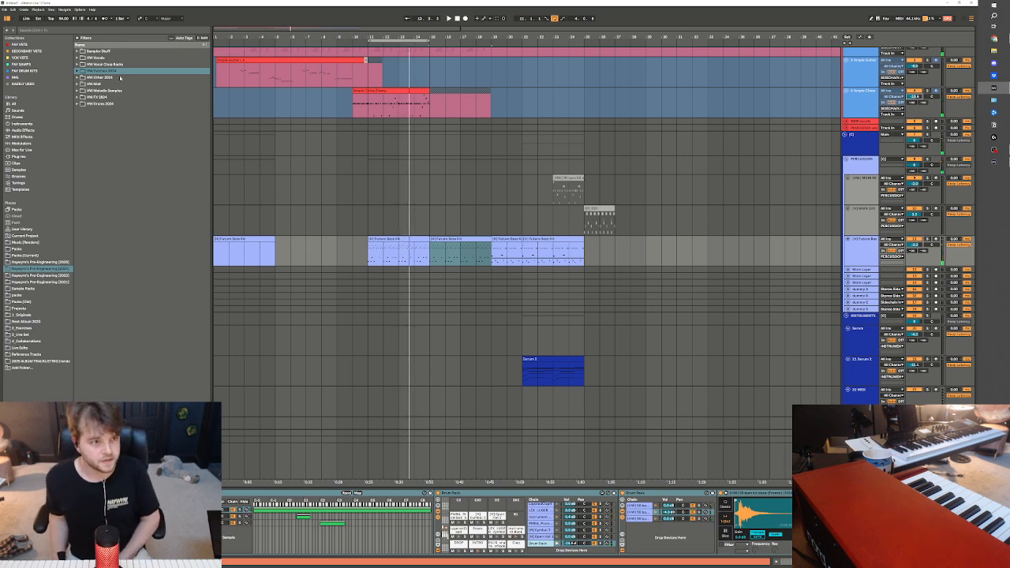
pyautogui.click(858, 377)
pyautogui.press('Down')
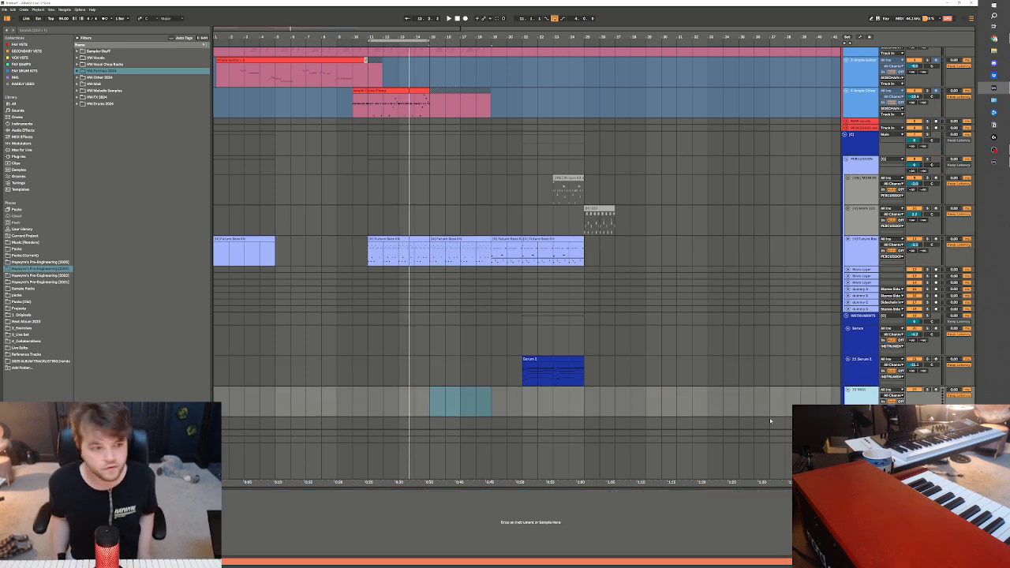
pyautogui.click(29, 131)
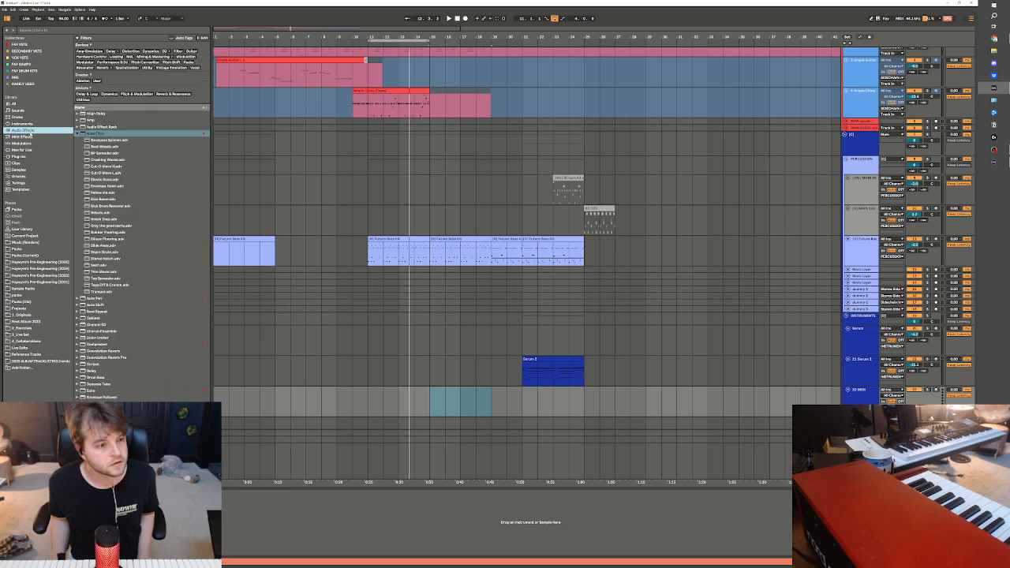
pyautogui.click(27, 45)
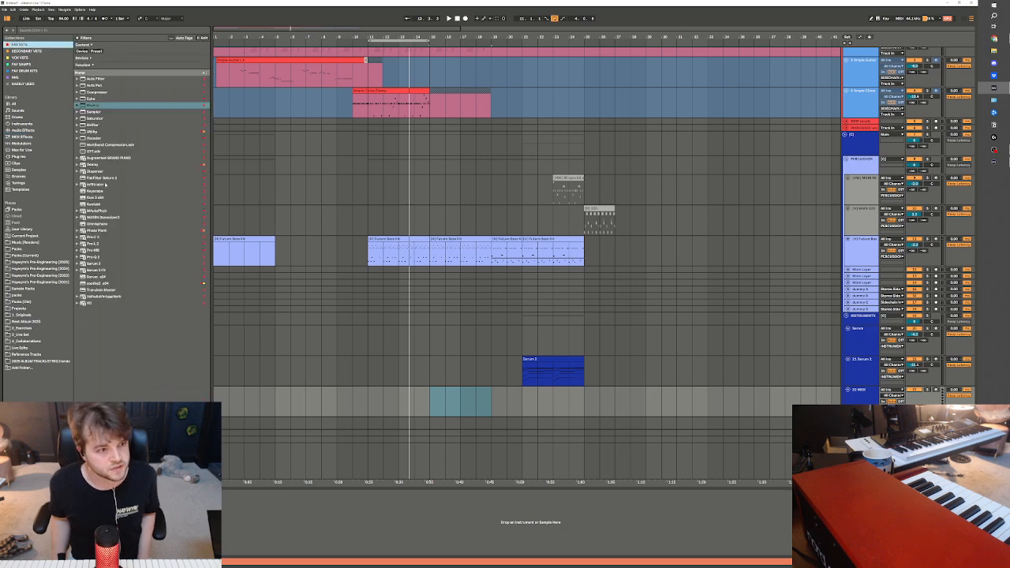
pyautogui.moveTo(98, 224); pyautogui.dragTo(454, 389)
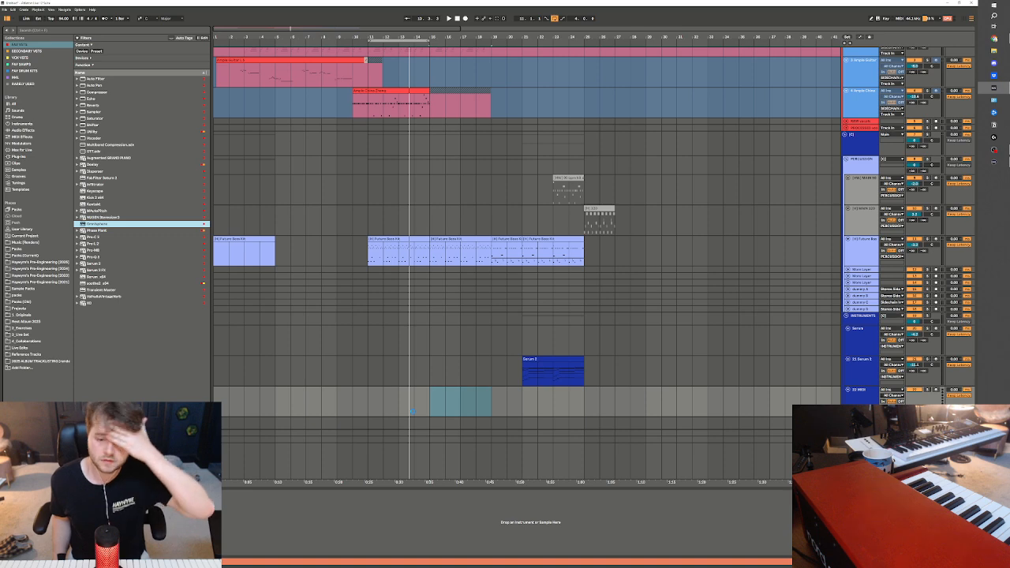
pyautogui.moveTo(411, 410); pyautogui.dragTo(409, 412)
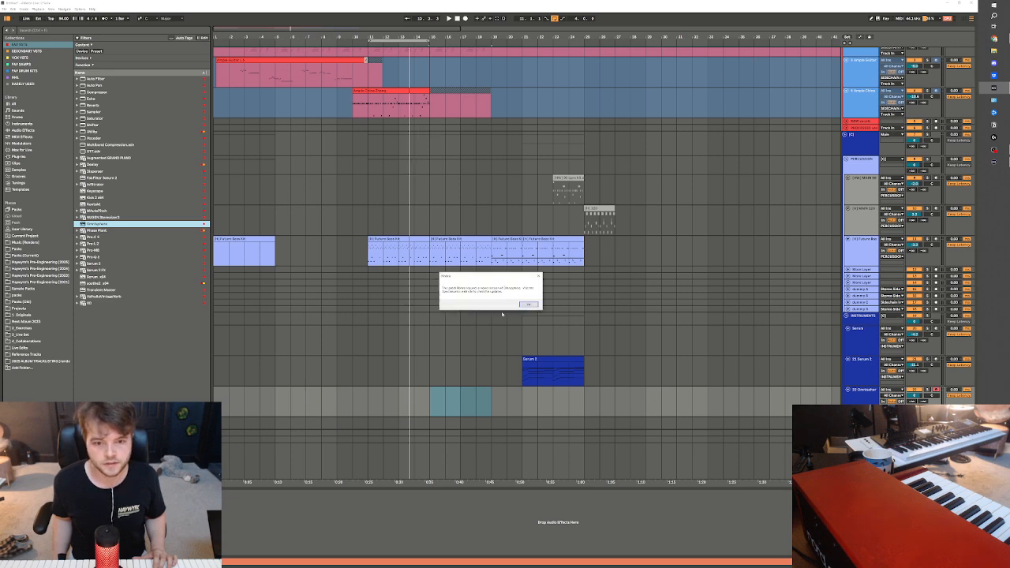
pyautogui.click(528, 306)
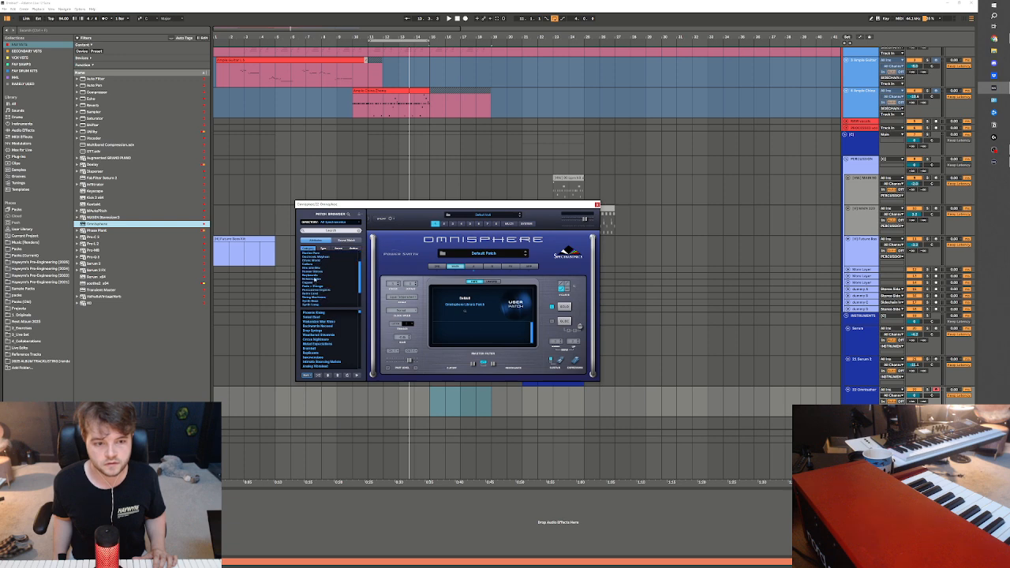
# Audition the Boys Choir Mmms and Choir Full Ahs patches from Omnisphere's Human Voices category and lower the Omnisphere track's volume
pyautogui.click(317, 261)
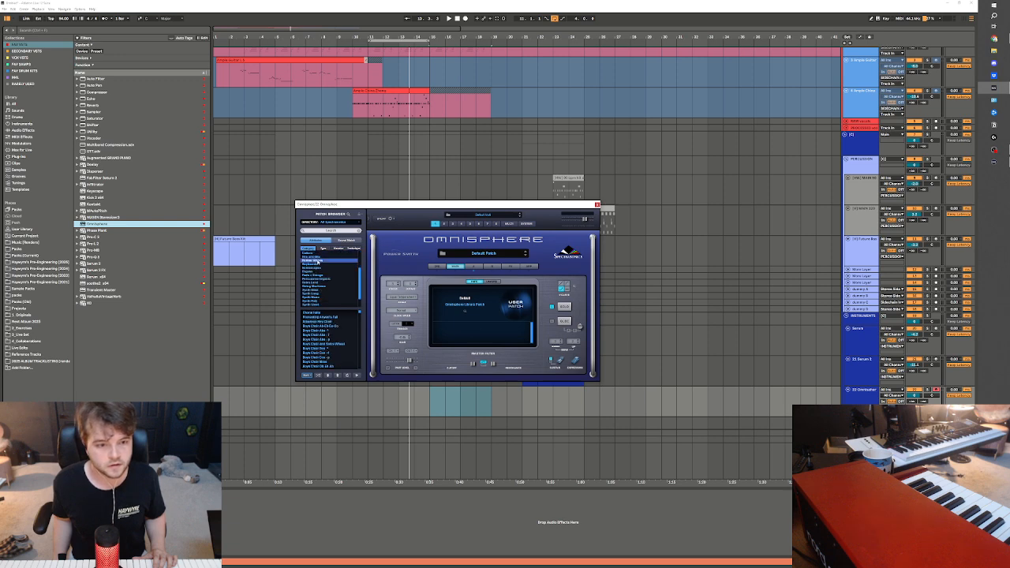
pyautogui.scroll(-3, 328, 340)
pyautogui.click(324, 324)
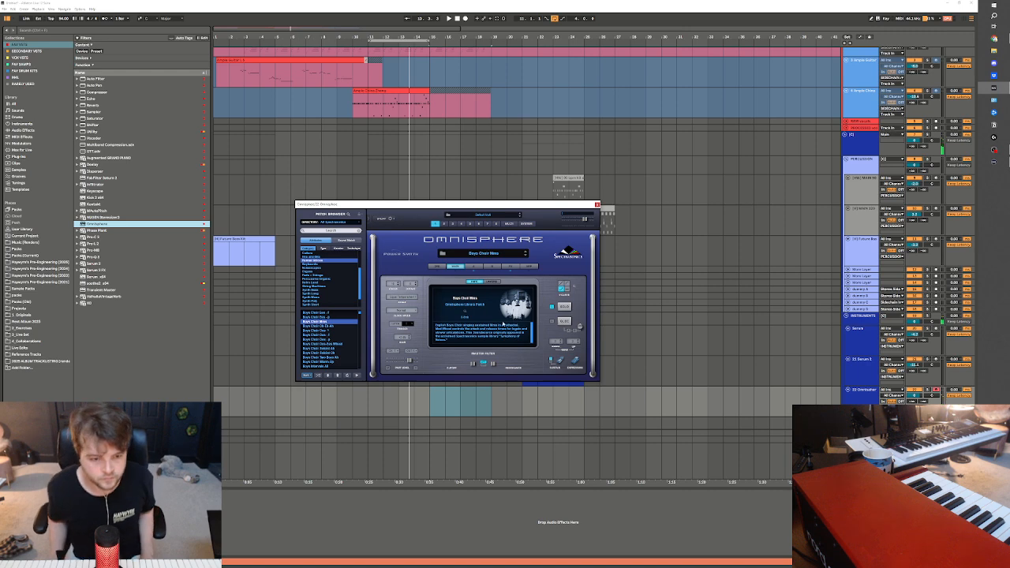
pyautogui.scroll(-6, 338, 367)
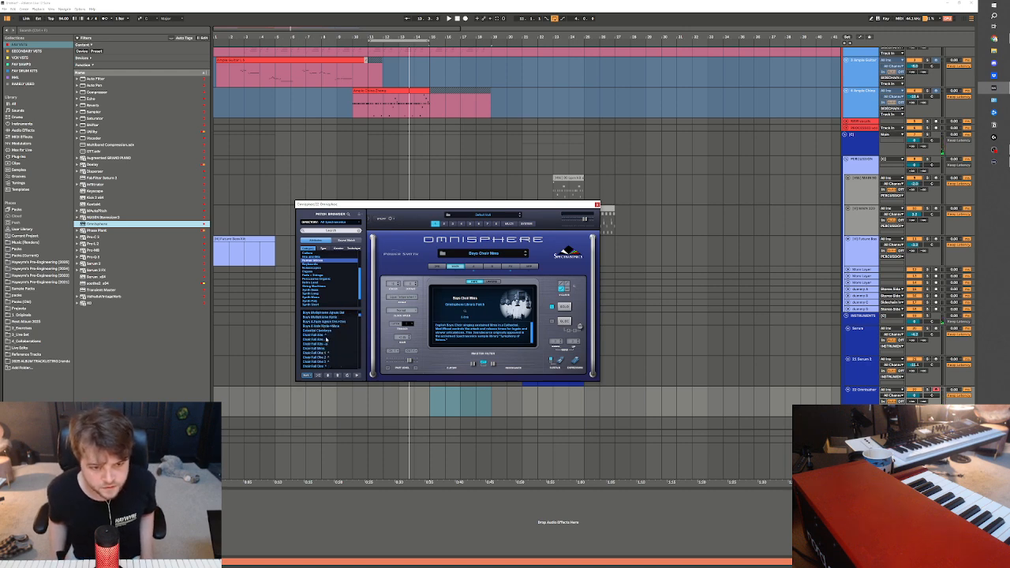
pyautogui.click(323, 337)
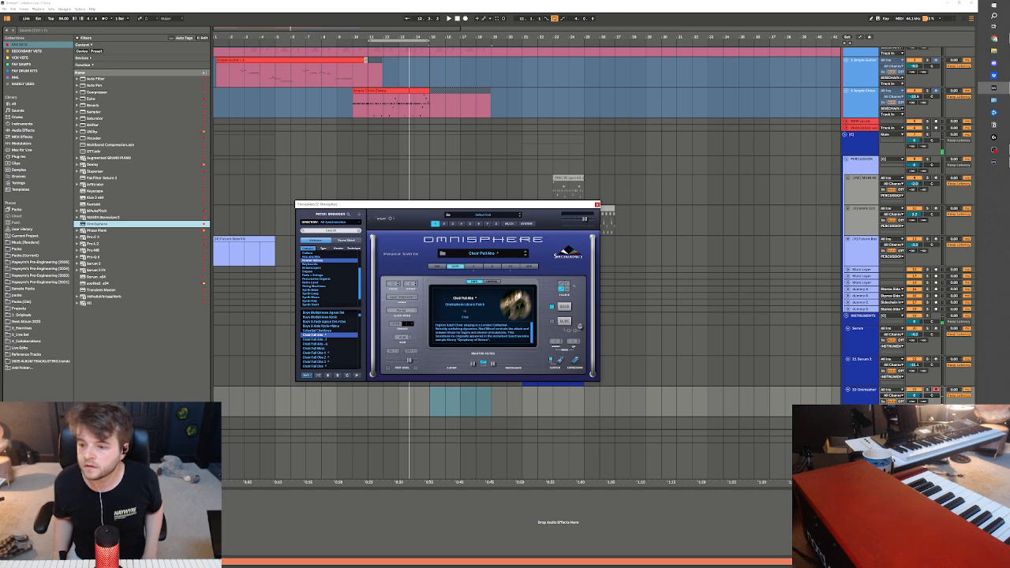
pyautogui.click(914, 395)
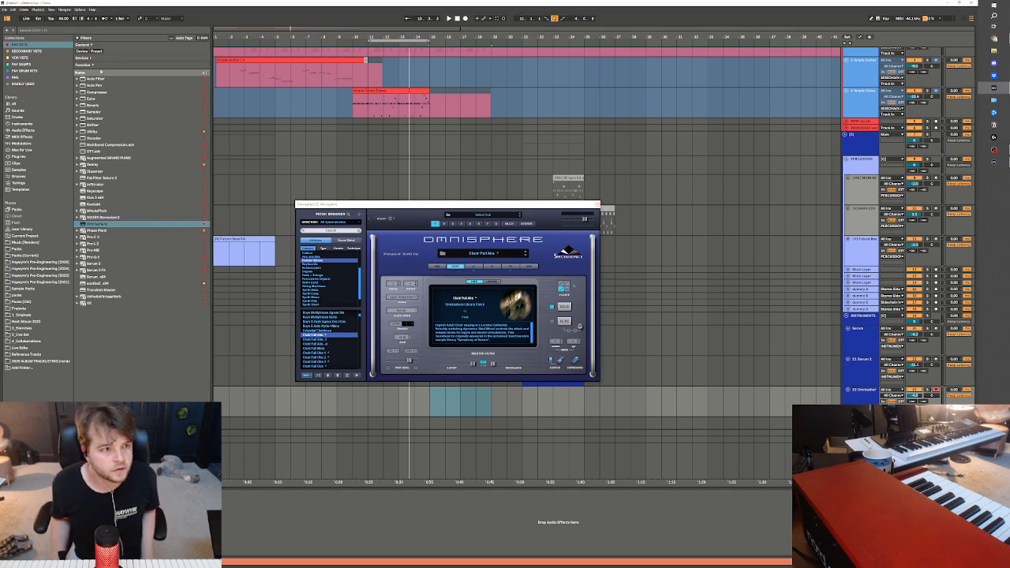
# Try further full-choir patches in Omnisphere's Human Voices category and load Choir Full Swell Ohs
pyautogui.scroll(-1, 324, 341)
pyautogui.click(322, 344)
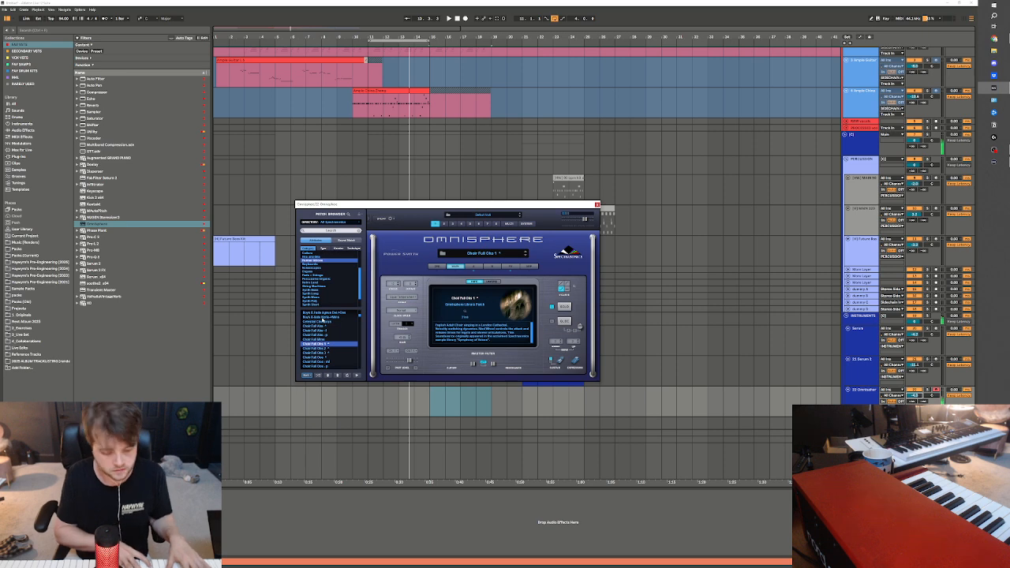
pyautogui.scroll(-3, 331, 345)
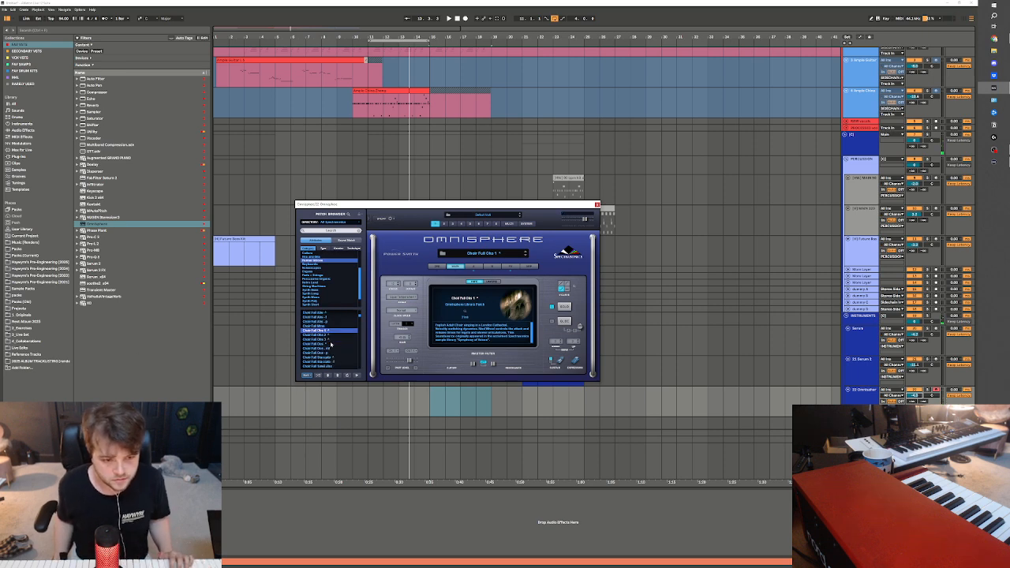
pyautogui.click(326, 340)
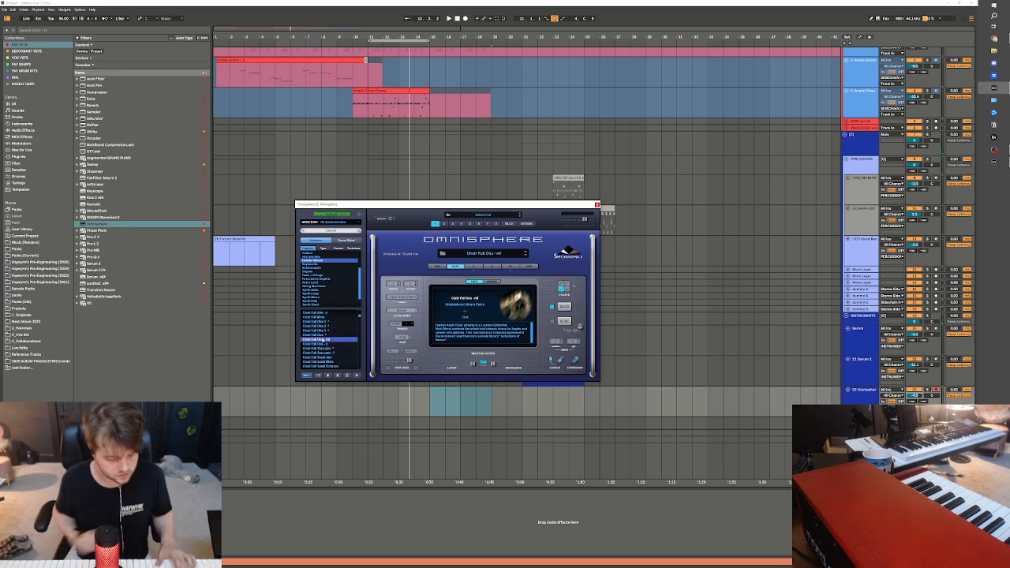
pyautogui.scroll(-3, 347, 352)
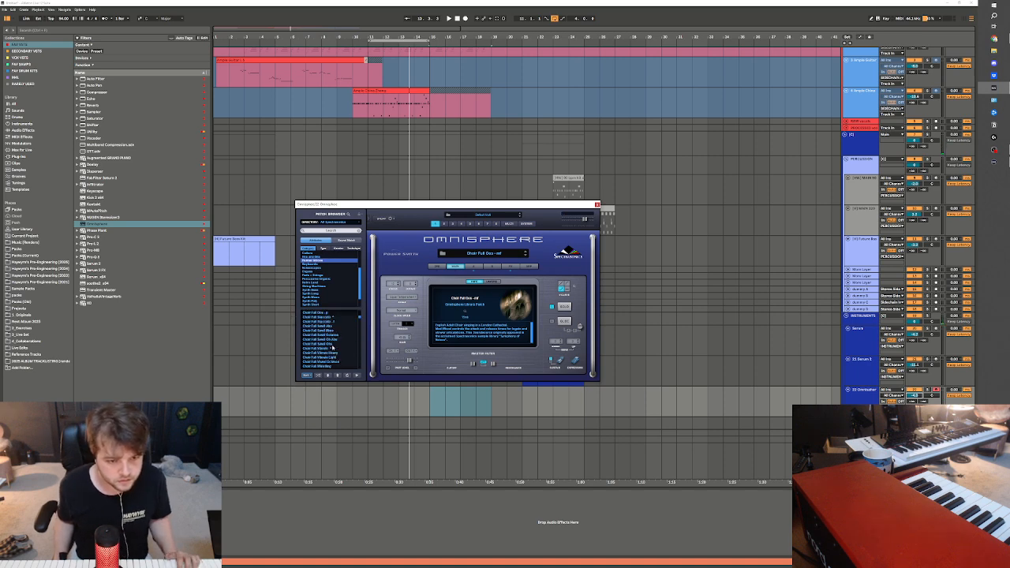
pyautogui.click(332, 346)
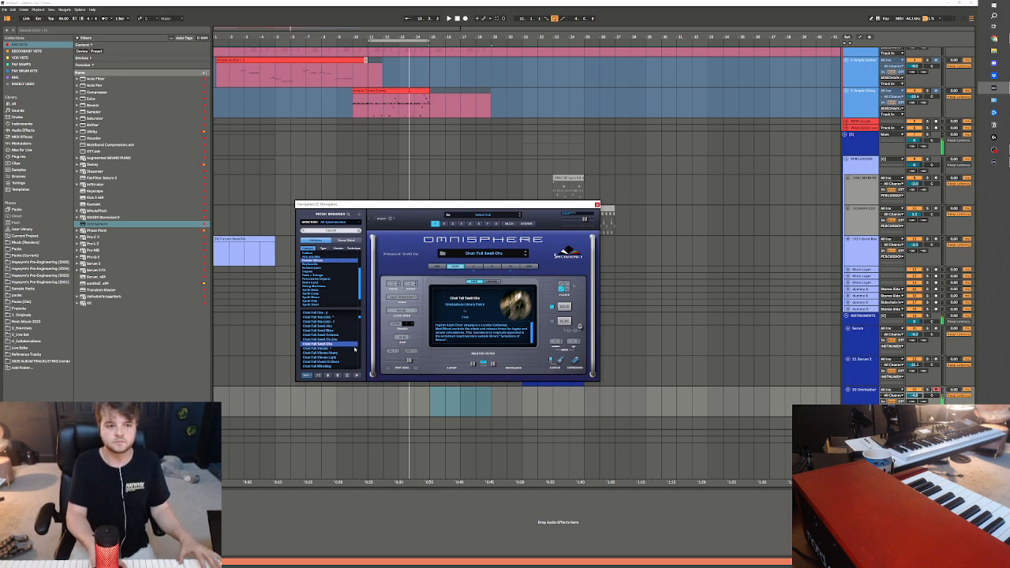
# Play the arrangement from bar 1 past the end of the zheng part and close the Omnisphere window
pyautogui.click(222, 400)
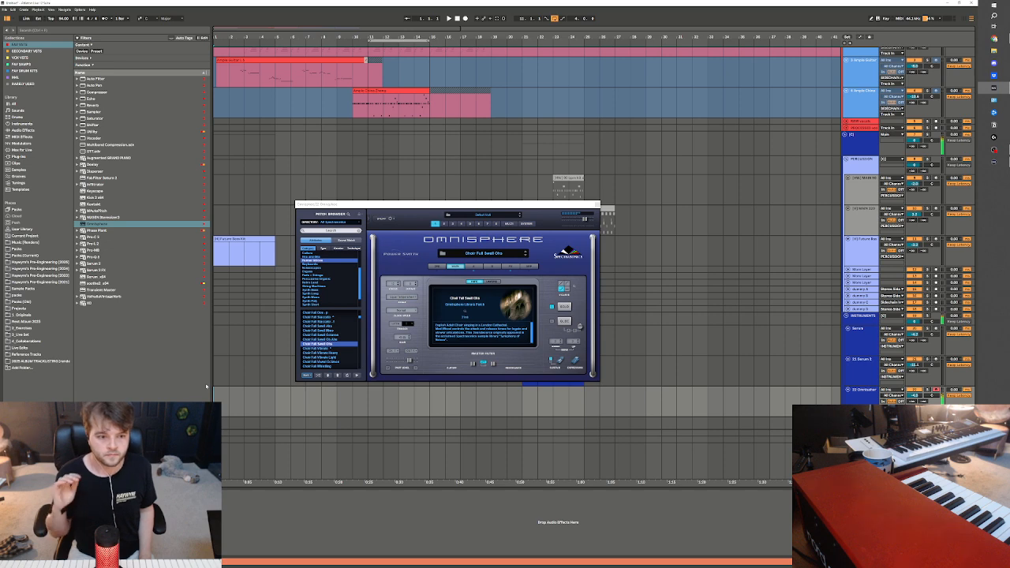
pyautogui.press('space')
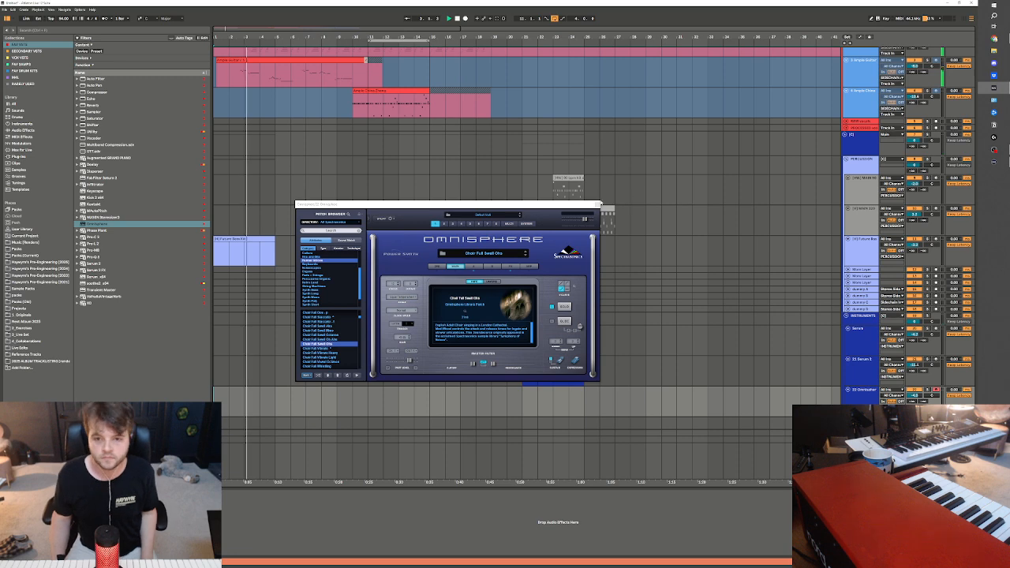
pyautogui.click(599, 204)
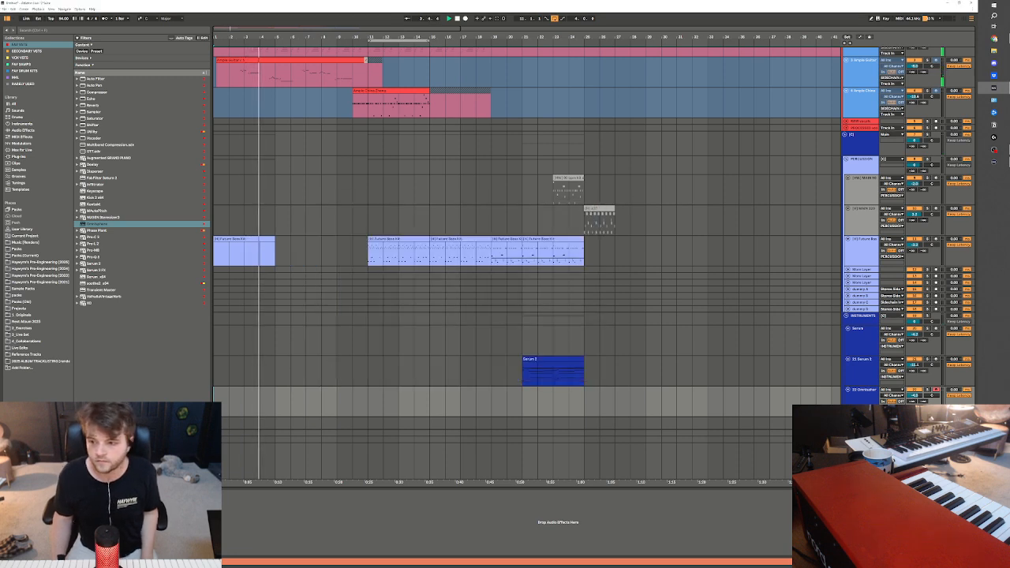
pyautogui.scroll(1, 447, 207)
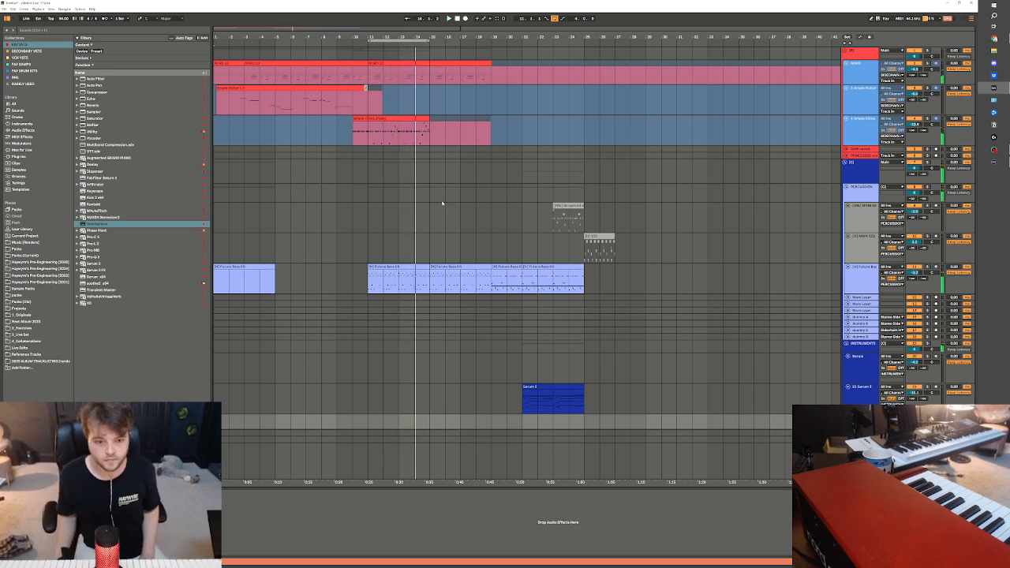
# Stop playback, insert a MIDI track below the Omnisphere track and load Serum 2 on it with a filter turned on
pyautogui.scroll(-5, 442, 204)
pyautogui.click(849, 348)
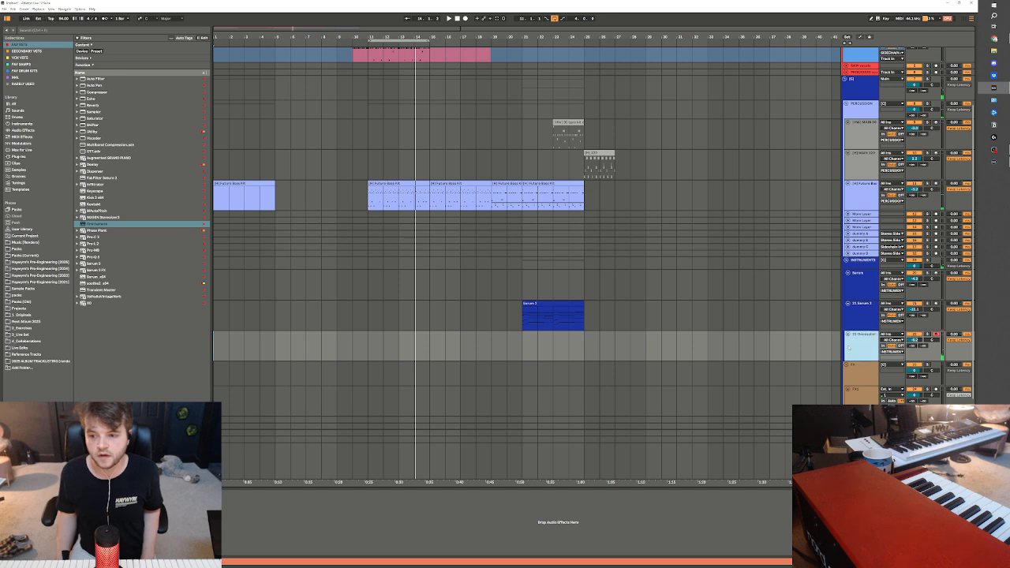
pyautogui.hotkey('ctrl', 'shift', 't')
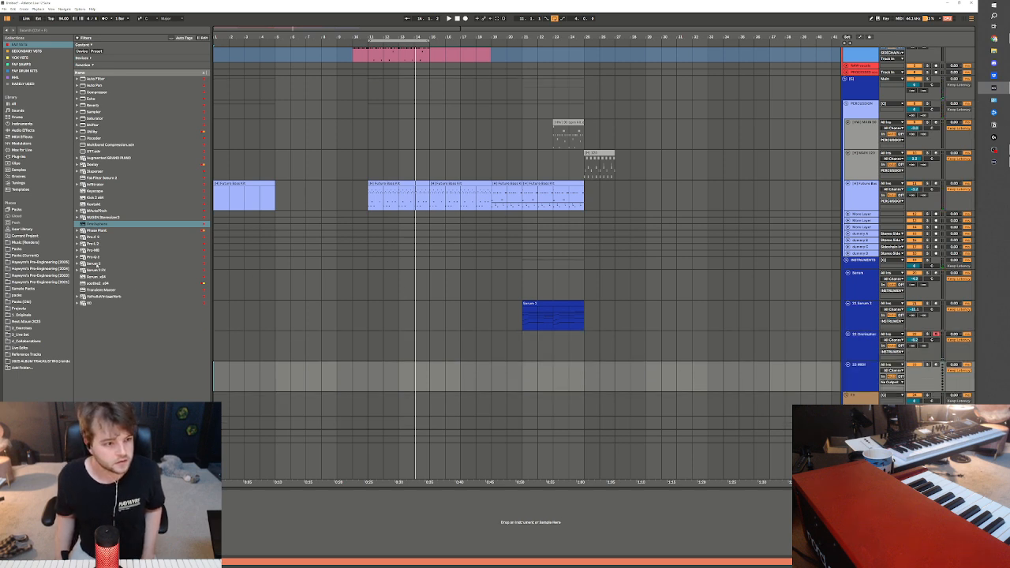
pyautogui.click(96, 264)
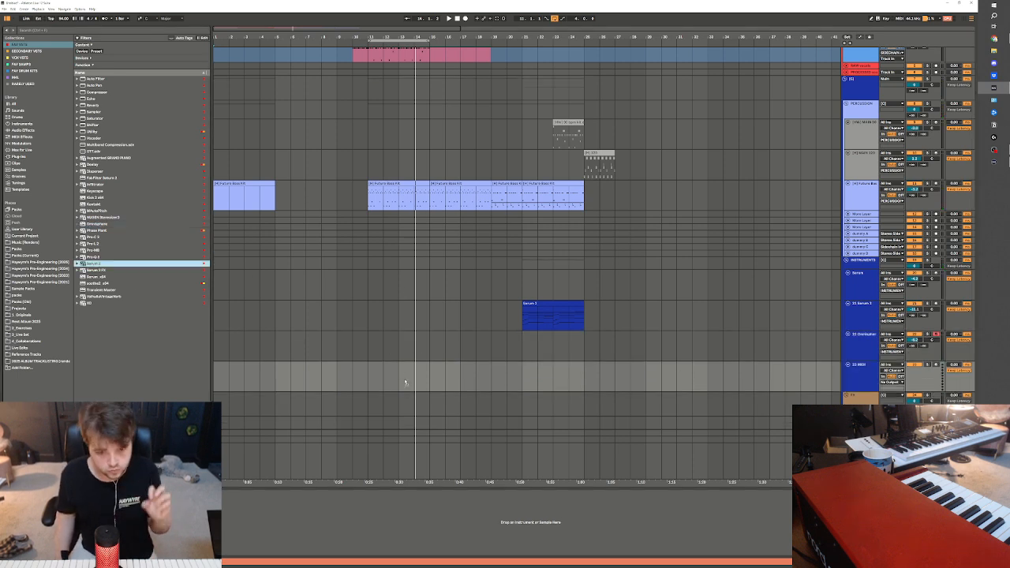
pyautogui.moveTo(389, 368); pyautogui.dragTo(389, 369)
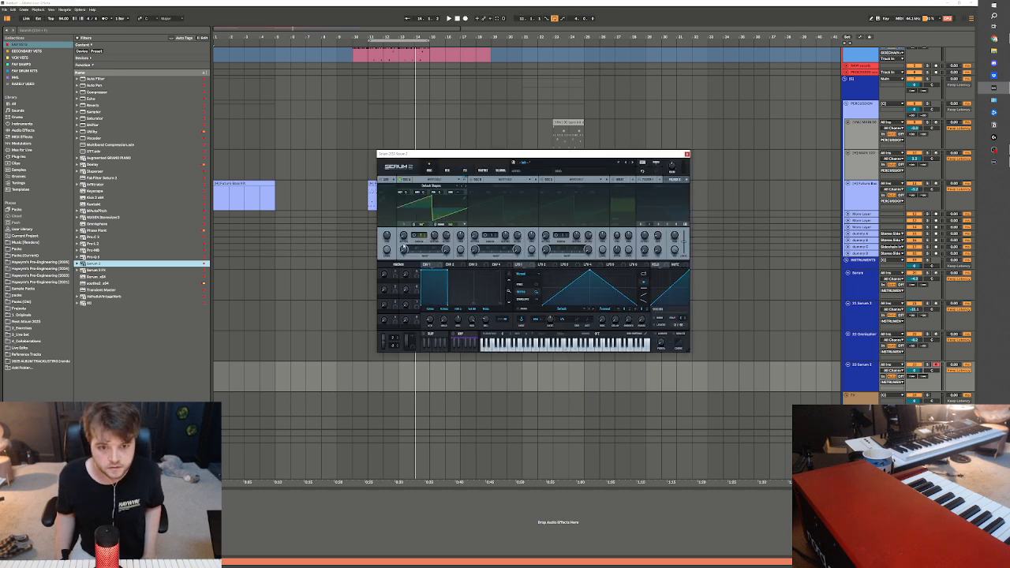
pyautogui.click(643, 181)
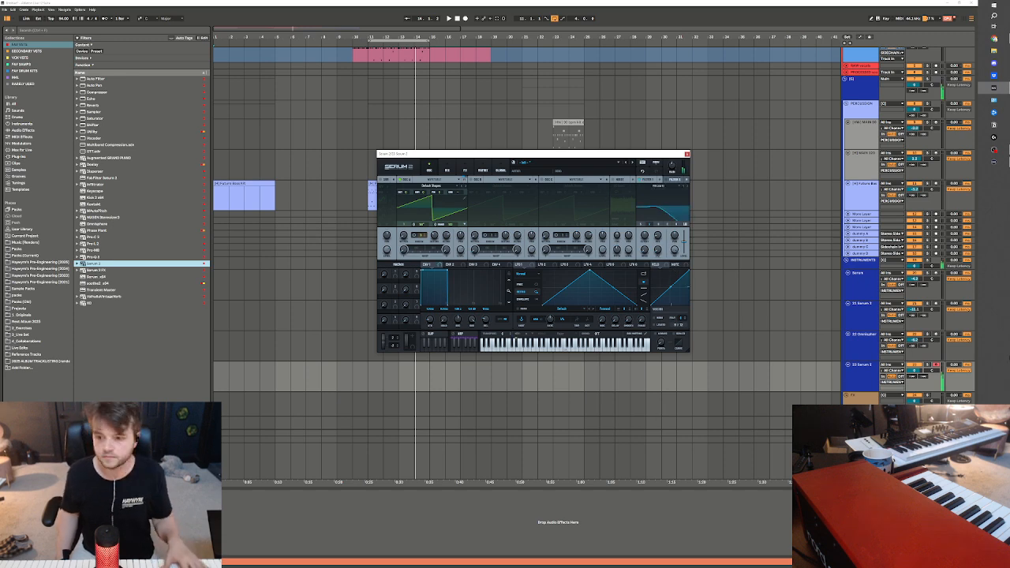
# Lower the new Serum 2 track's volume and route its output to a sidechain track, leaving the insert marker at bar 11
pyautogui.moveTo(913, 370); pyautogui.dragTo(894, 389)
pyautogui.click(894, 385)
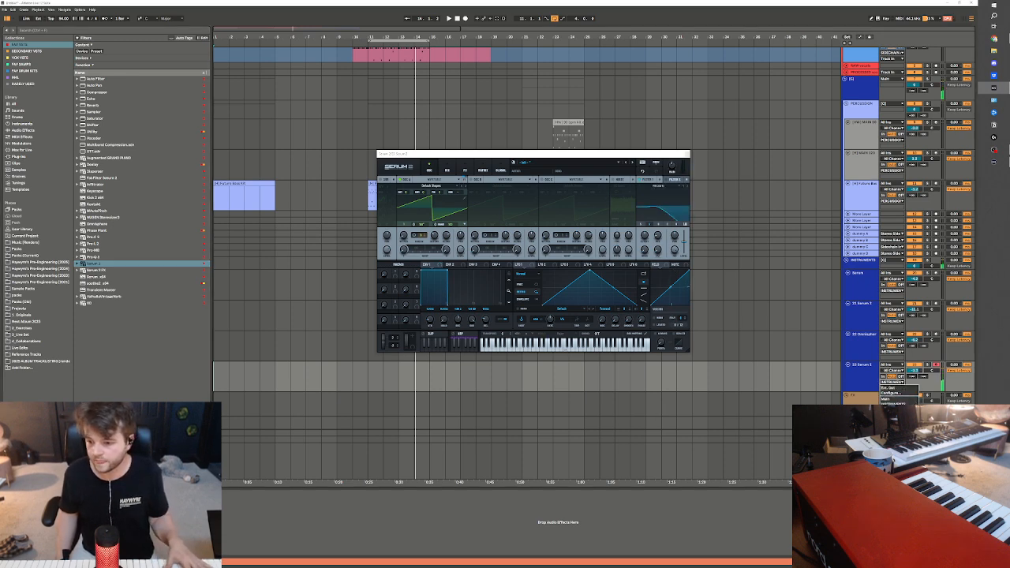
pyautogui.click(897, 423)
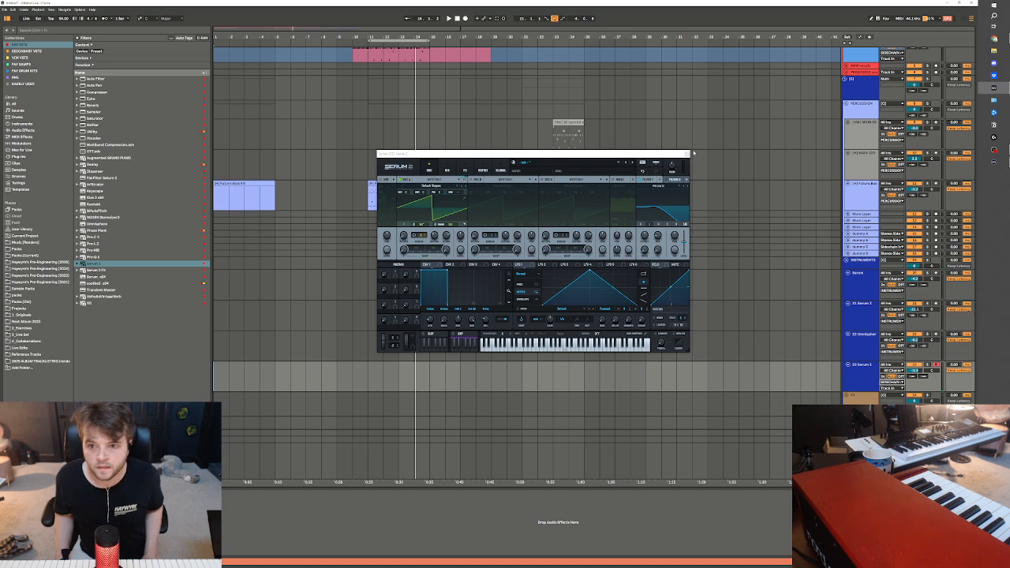
pyautogui.click(688, 153)
pyautogui.click(382, 384)
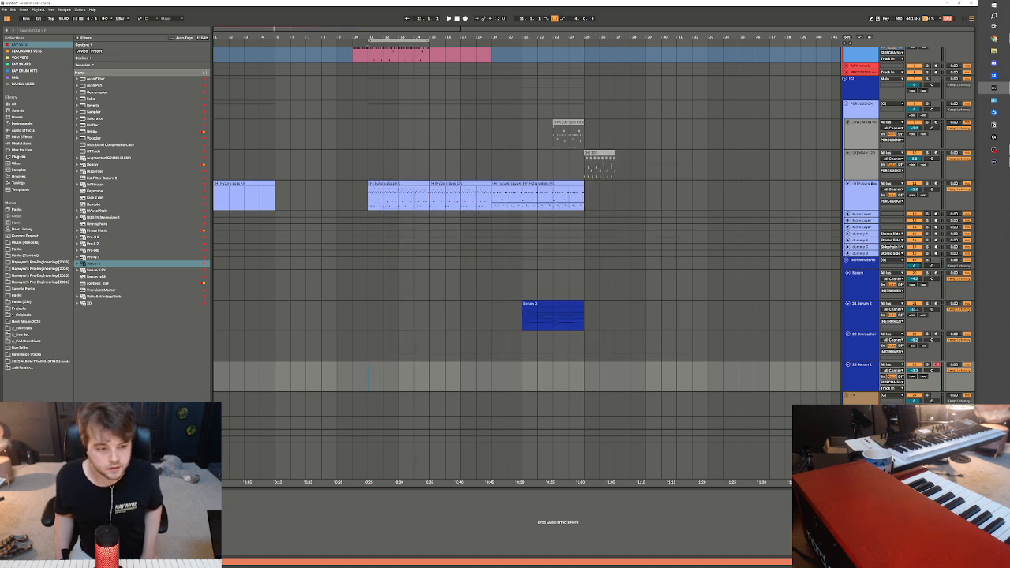
# Open Serum 2, reshape LFO 1 from a triangle into a rising ramp, and assign it to the filter cutoff with an adjusted amount
pyautogui.hotkey('ctrl', 'alt', 'p')
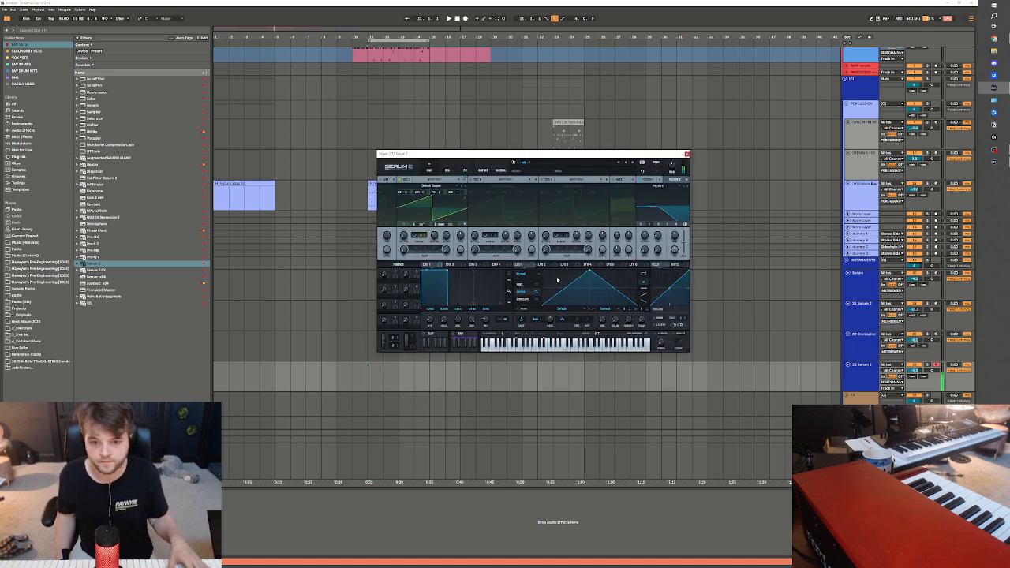
pyautogui.moveTo(591, 273); pyautogui.dragTo(637, 274)
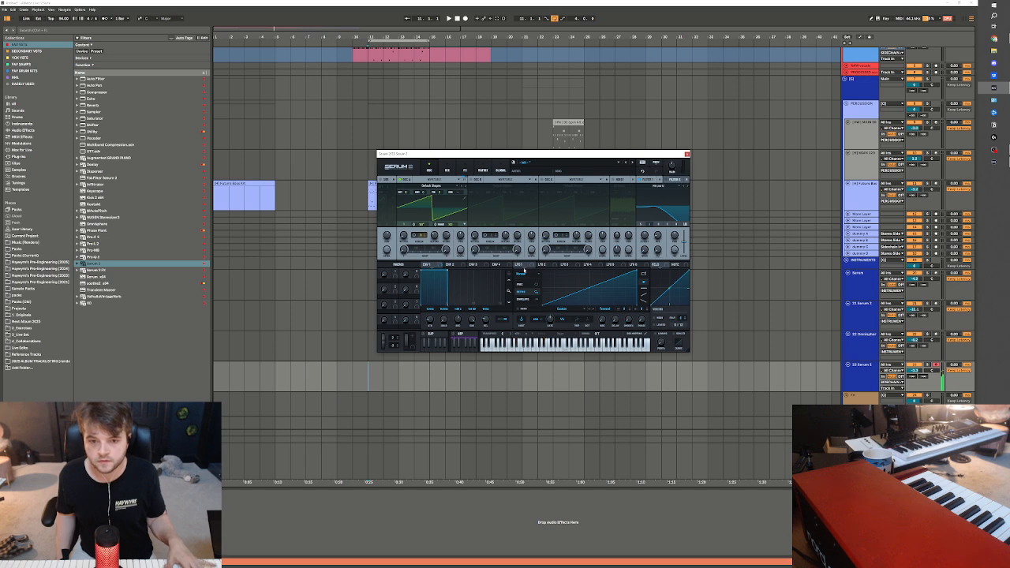
pyautogui.moveTo(522, 265); pyautogui.dragTo(641, 234)
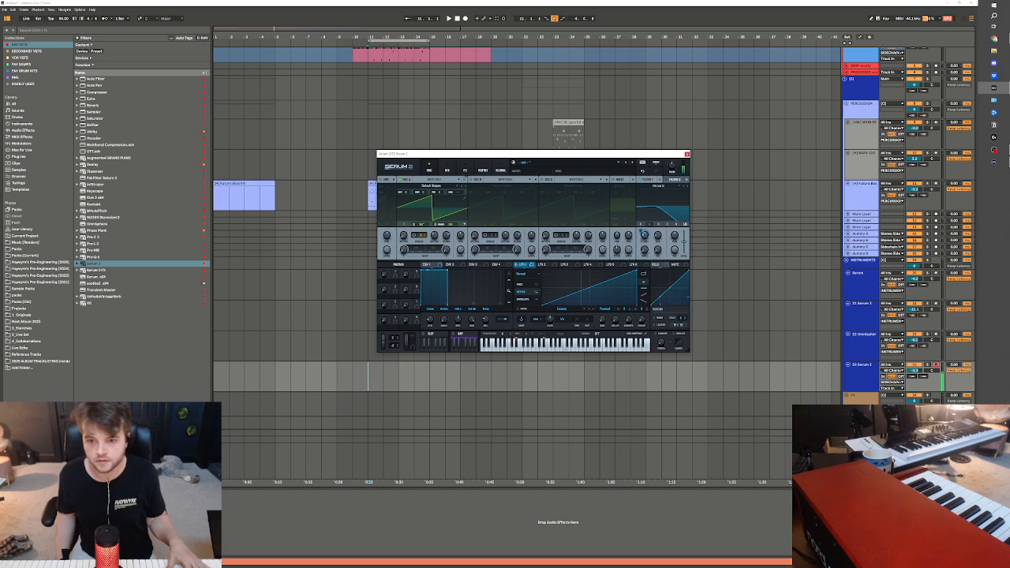
pyautogui.moveTo(645, 239); pyautogui.dragTo(643, 241)
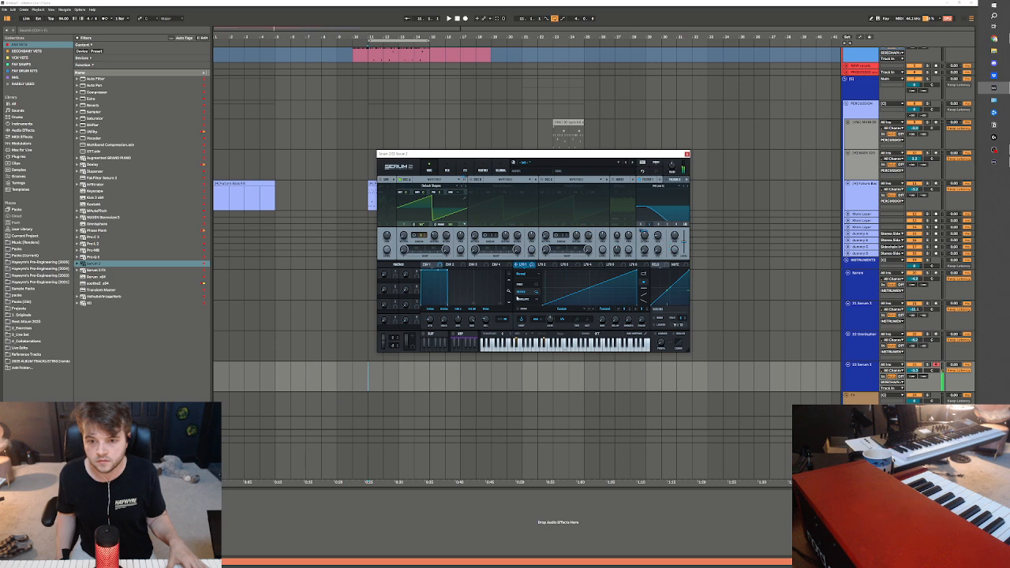
# Set LFO 1 to Envelope mode, adjust the filter cutoff, and assign the LFO to the filter's resonance as well
pyautogui.click(524, 299)
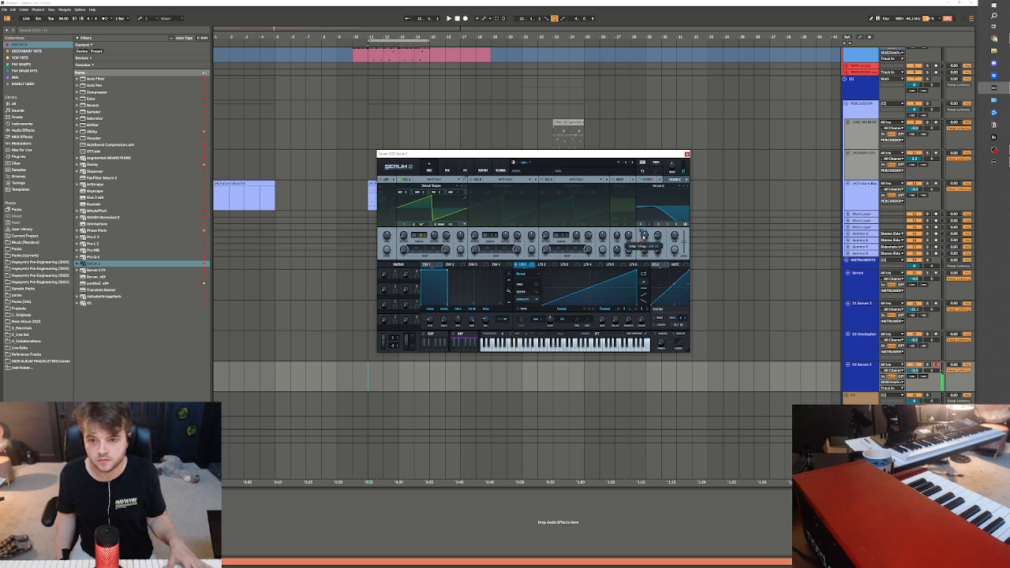
pyautogui.moveTo(643, 236); pyautogui.dragTo(641, 237)
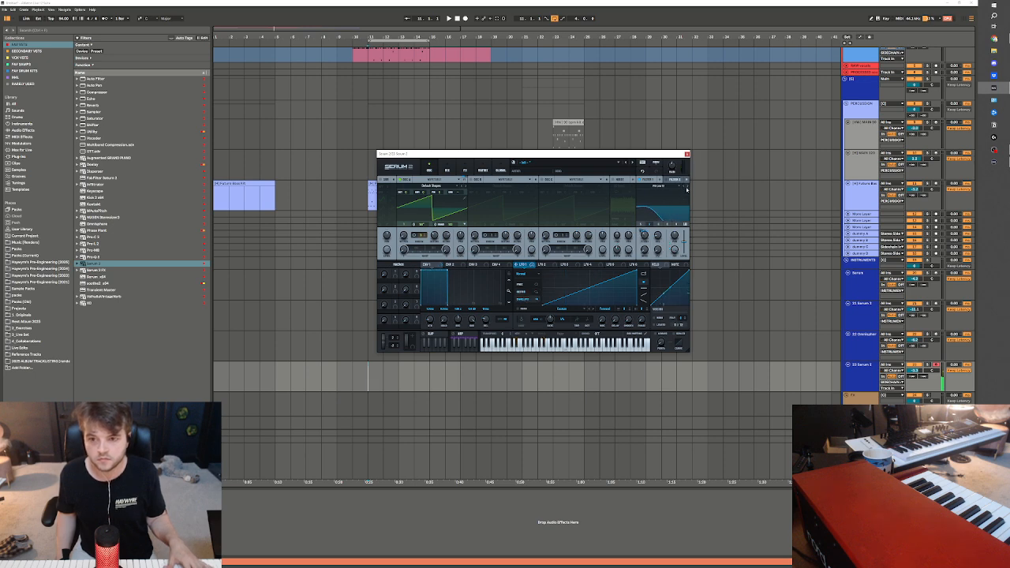
pyautogui.moveTo(522, 265); pyautogui.dragTo(658, 236)
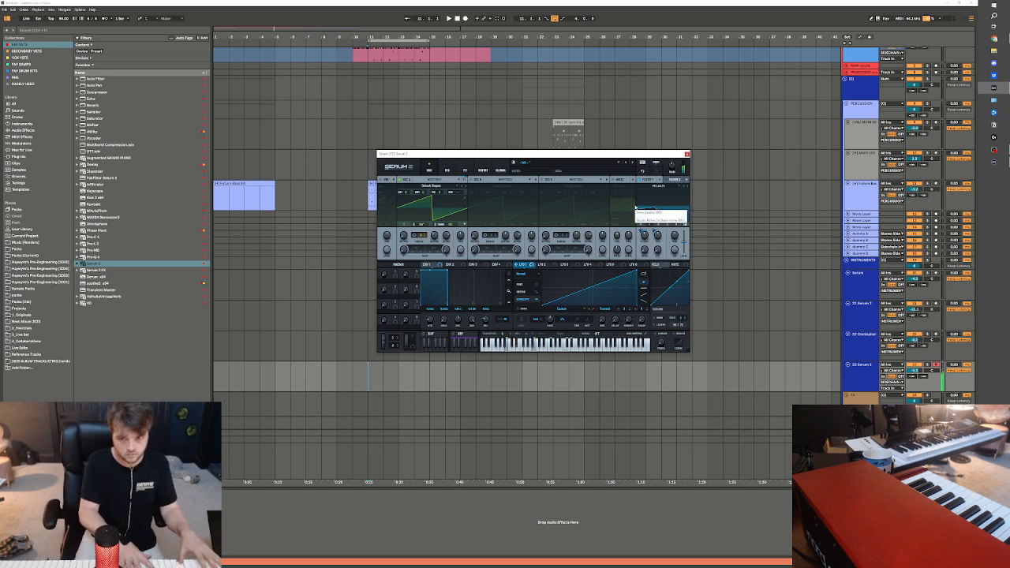
# Raise the new Serum 2 track's volume slightly and record a chord part on it, playing from bar 10 to bar 15
pyautogui.click(354, 315)
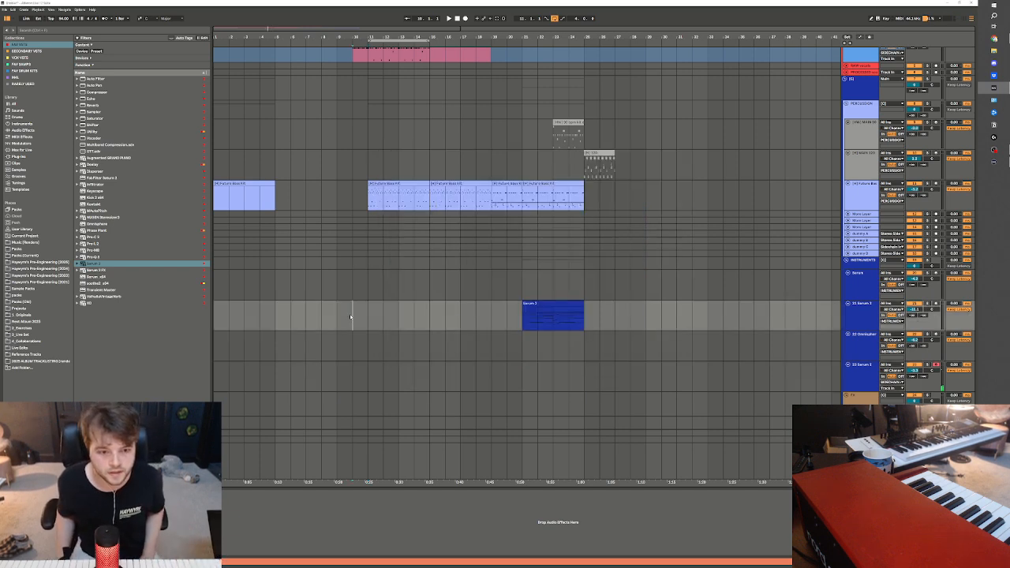
pyautogui.press('space')
pyautogui.press('space')
pyautogui.click(913, 365)
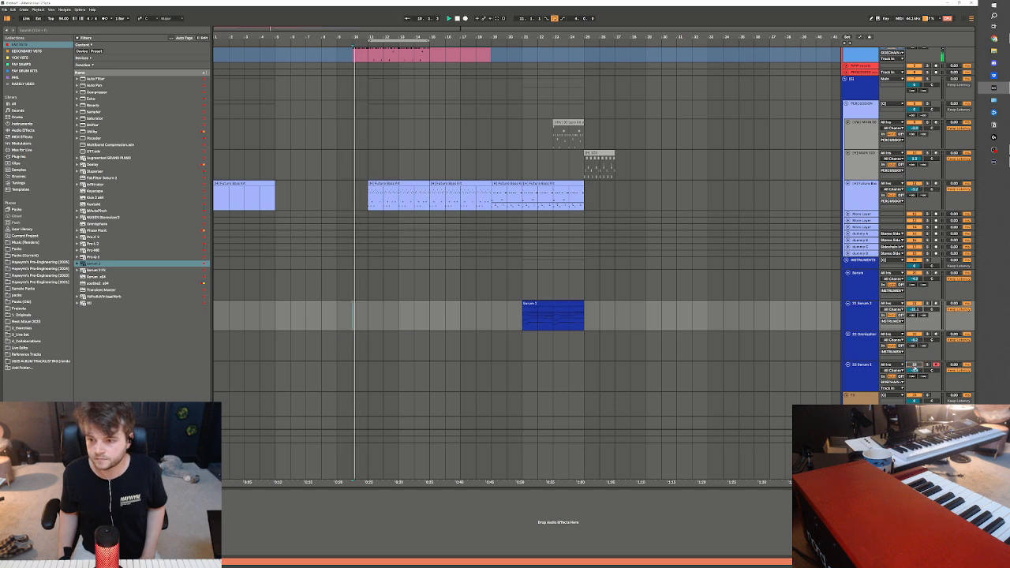
pyautogui.click(913, 365)
pyautogui.moveTo(915, 371); pyautogui.dragTo(916, 367)
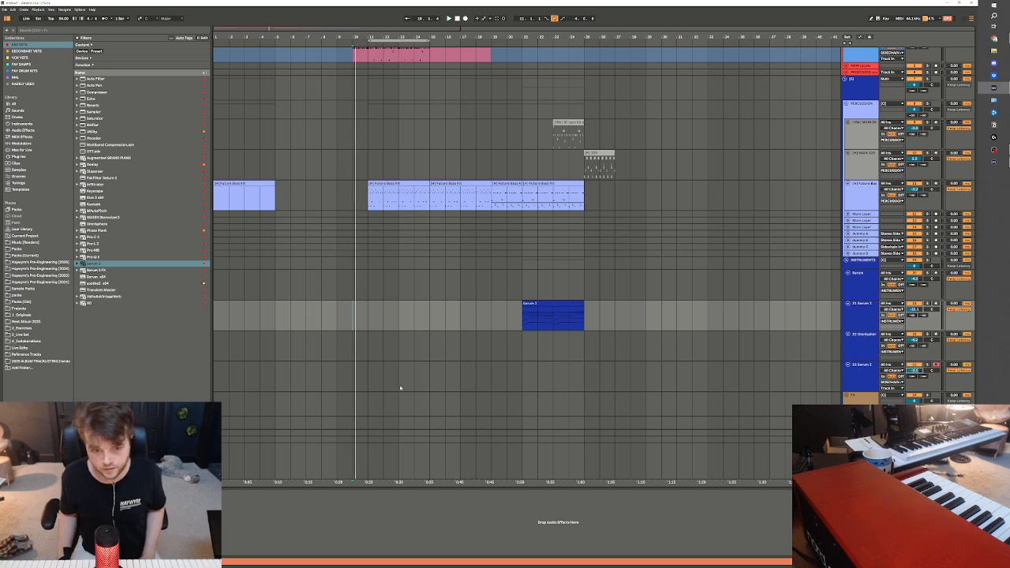
pyautogui.press('F9')
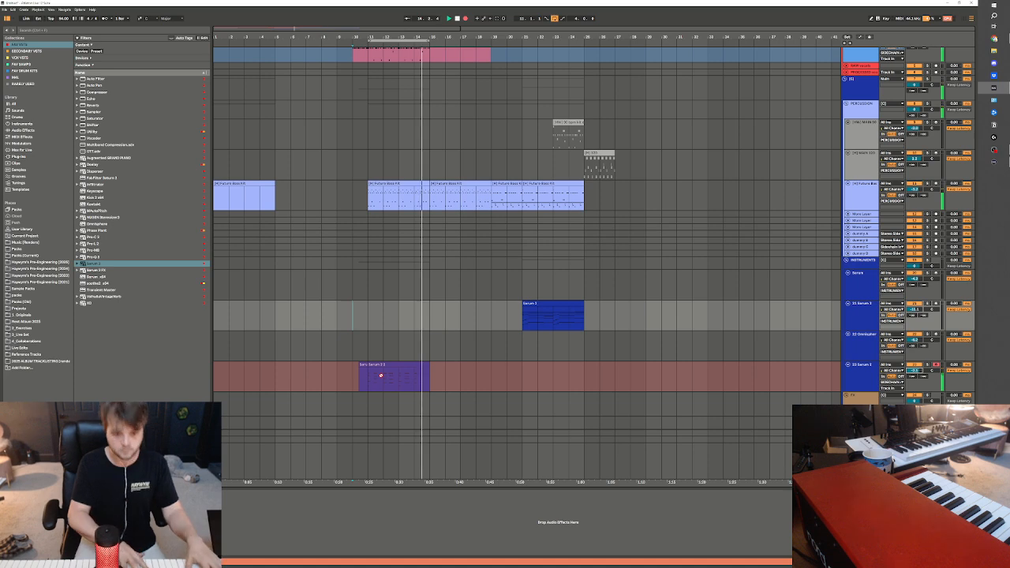
pyautogui.press('space')
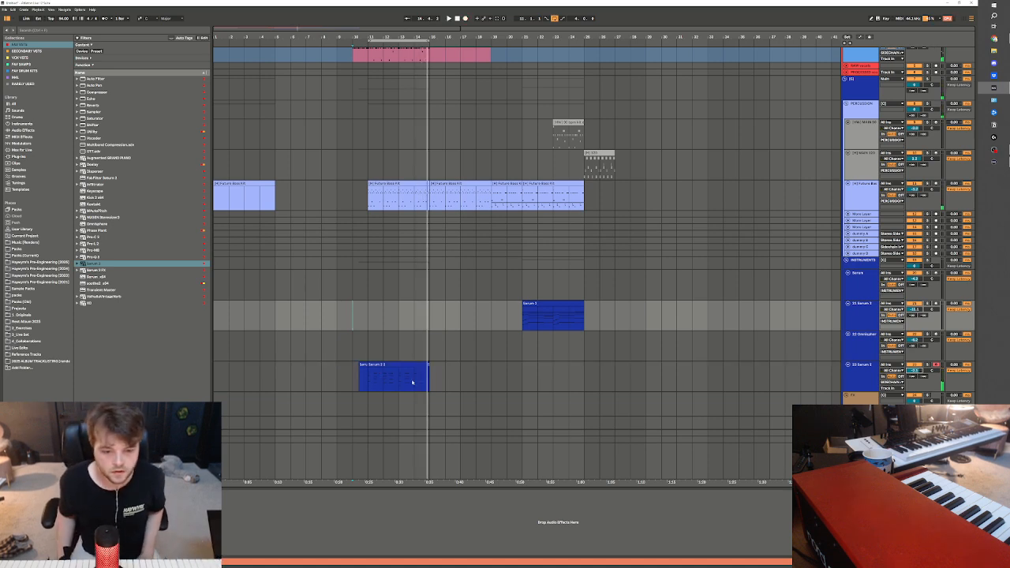
# Inspect the recorded Serum 2 clip's notes and play the arrangement back from bar 11
pyautogui.click(371, 382)
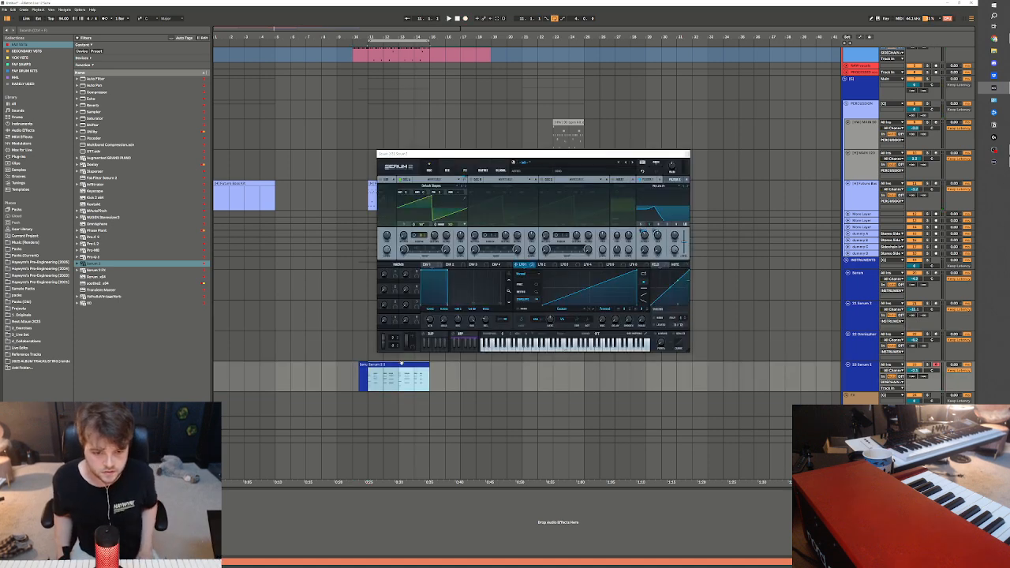
pyautogui.doubleClick(400, 365)
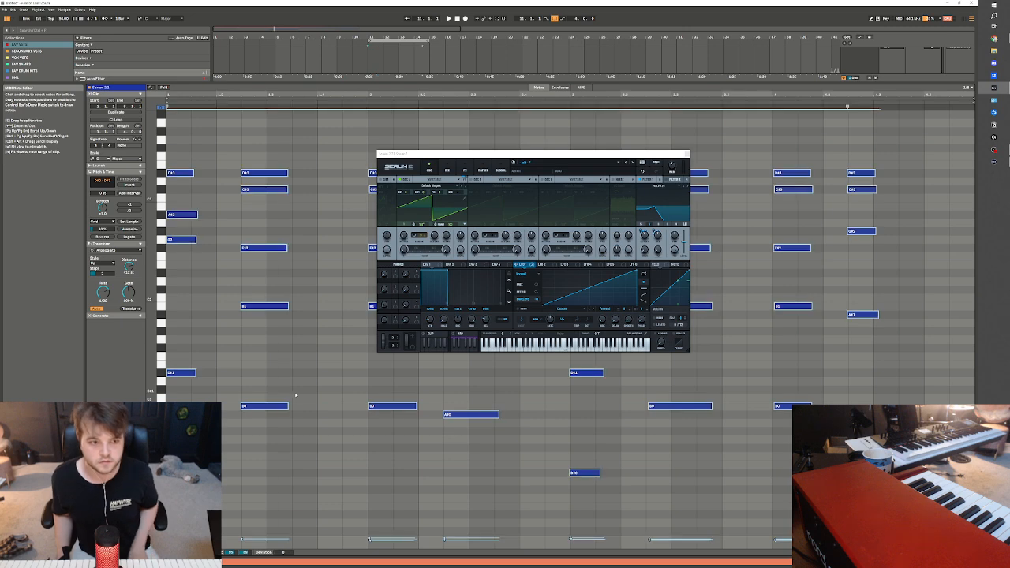
pyautogui.hotkey('shift', 'Tab')
pyautogui.press('space')
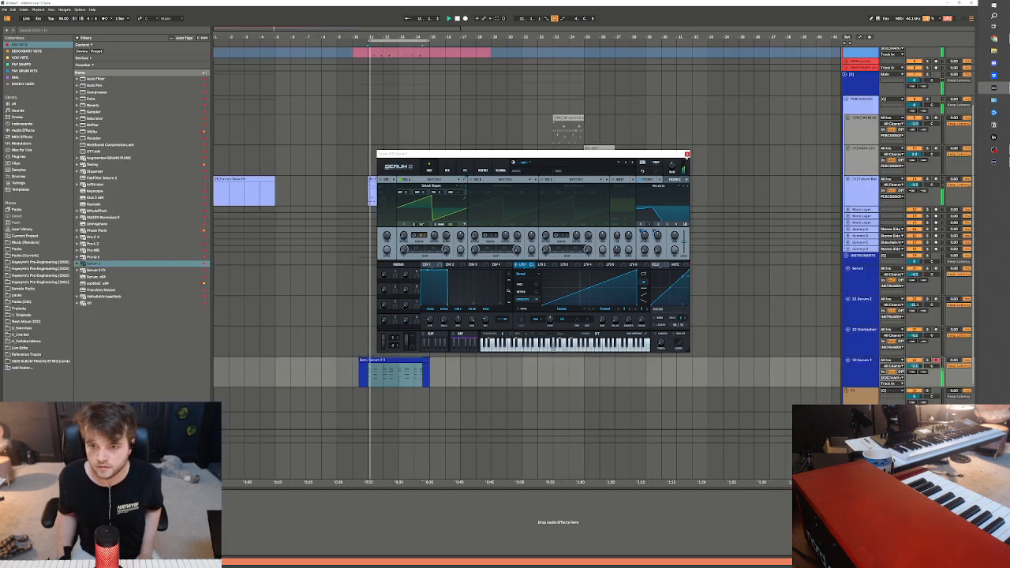
# Close the Serum 2 window and trim the recorded clip so that it starts at bar 11
pyautogui.click(687, 154)
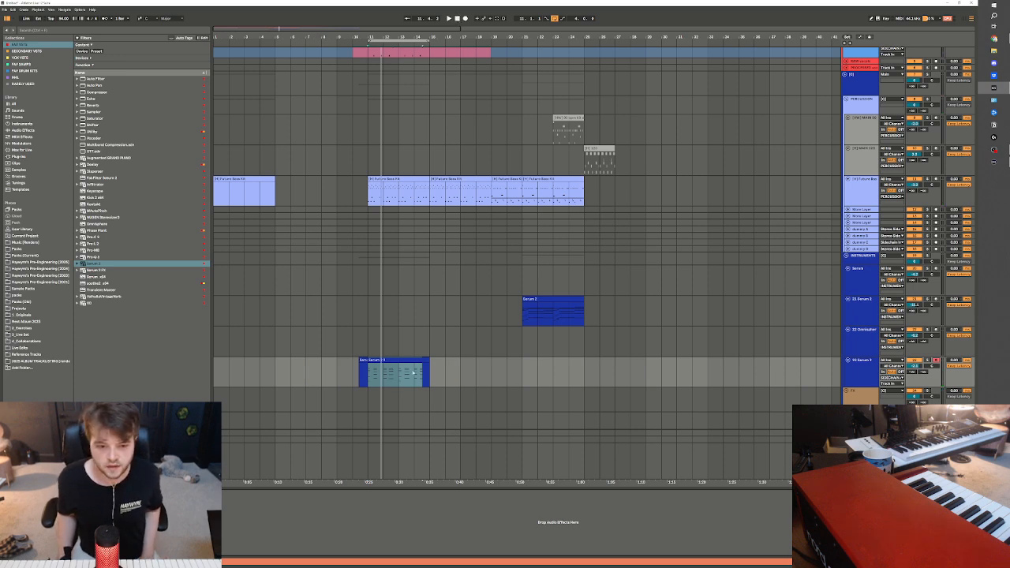
pyautogui.click(528, 338)
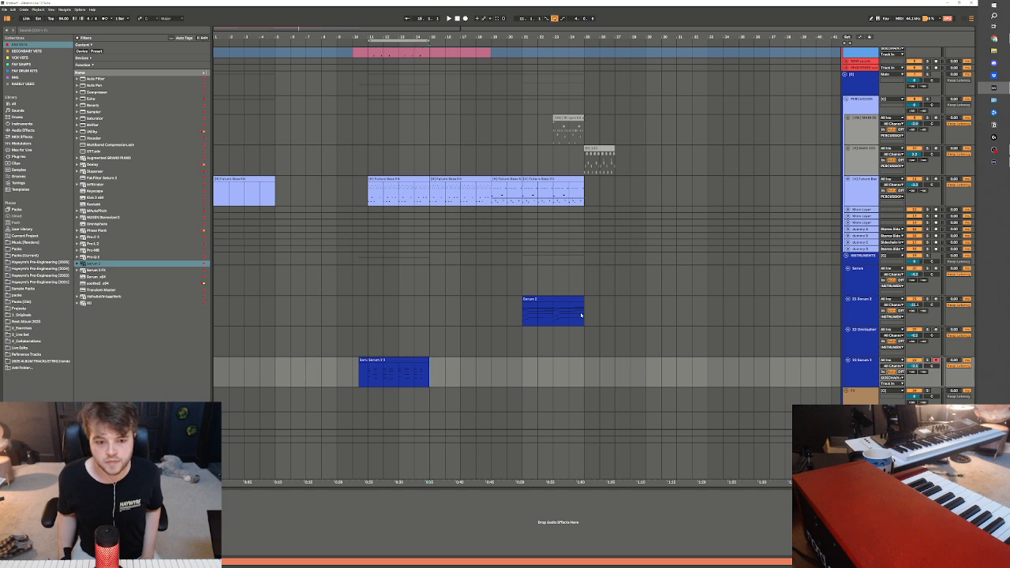
pyautogui.moveTo(368, 373); pyautogui.dragTo(323, 372)
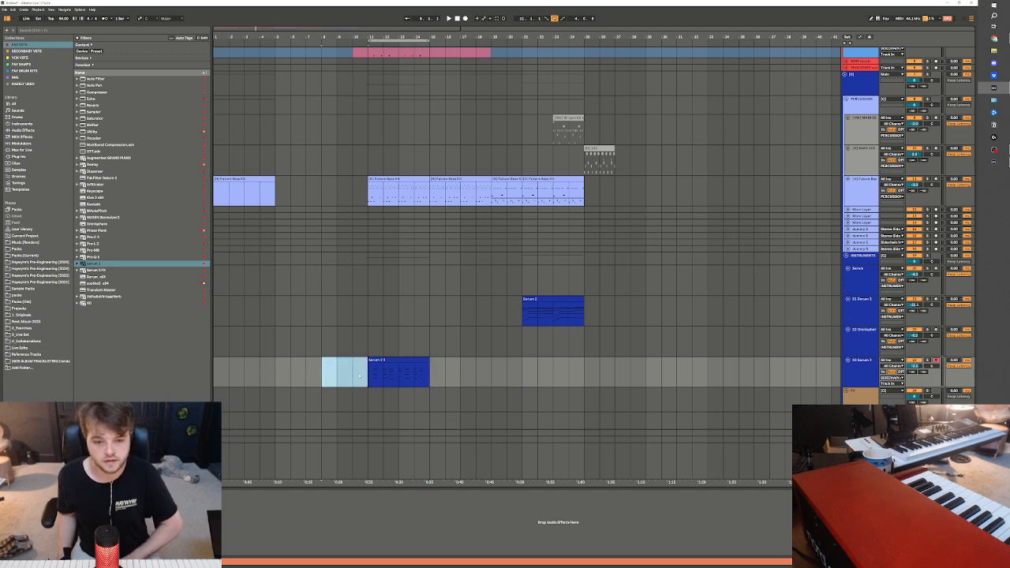
# Record a sustained chord part on the soloed, armed Omnisphere track, starting at bar 11 and stopping near bar 15
pyautogui.click(376, 339)
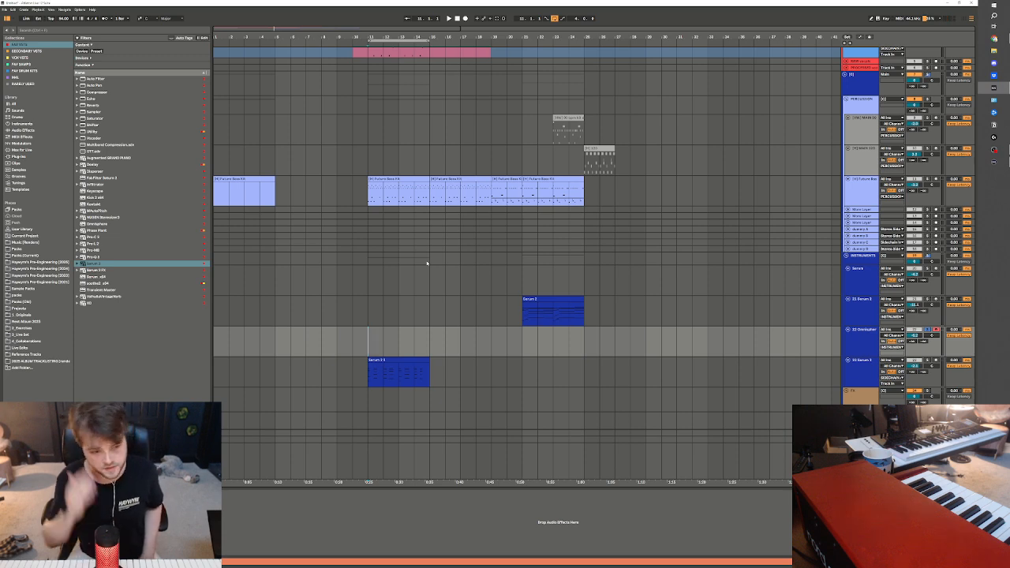
pyautogui.press('space')
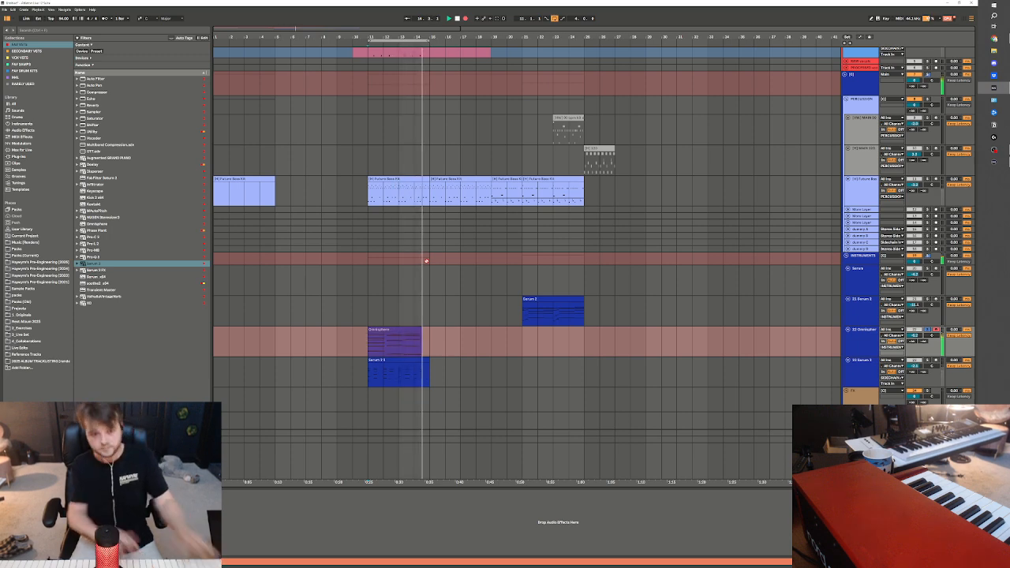
pyautogui.press('space')
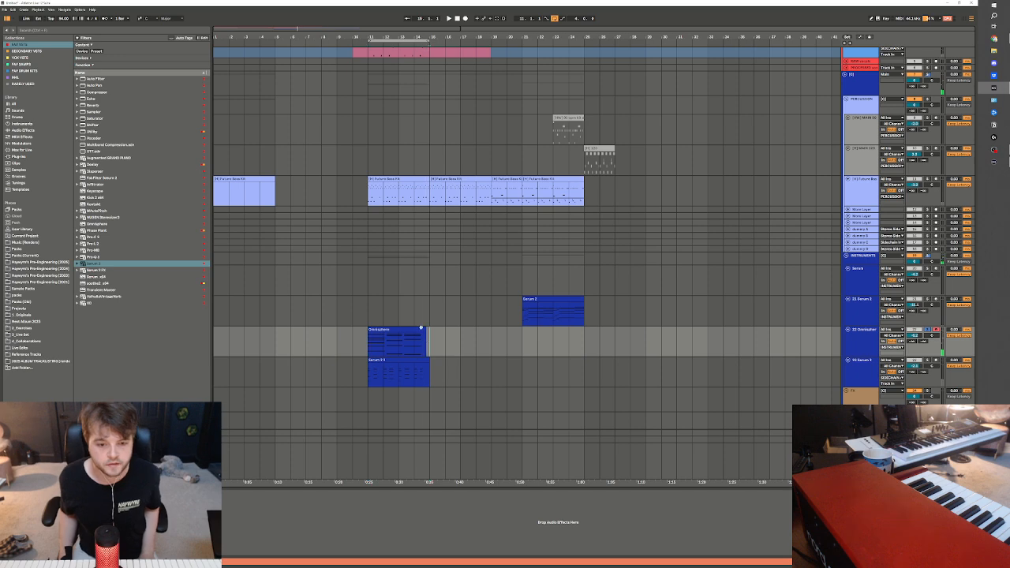
# Consolidate the Omnisphere part into one clip from bar 11 to bar 21 and open its notes with a coarser grid
pyautogui.moveTo(368, 352); pyautogui.dragTo(522, 345)
pyautogui.hotkey('ctrl', 'j')
pyautogui.doubleClick(404, 329)
pyautogui.hotkey('ctrl', '2')
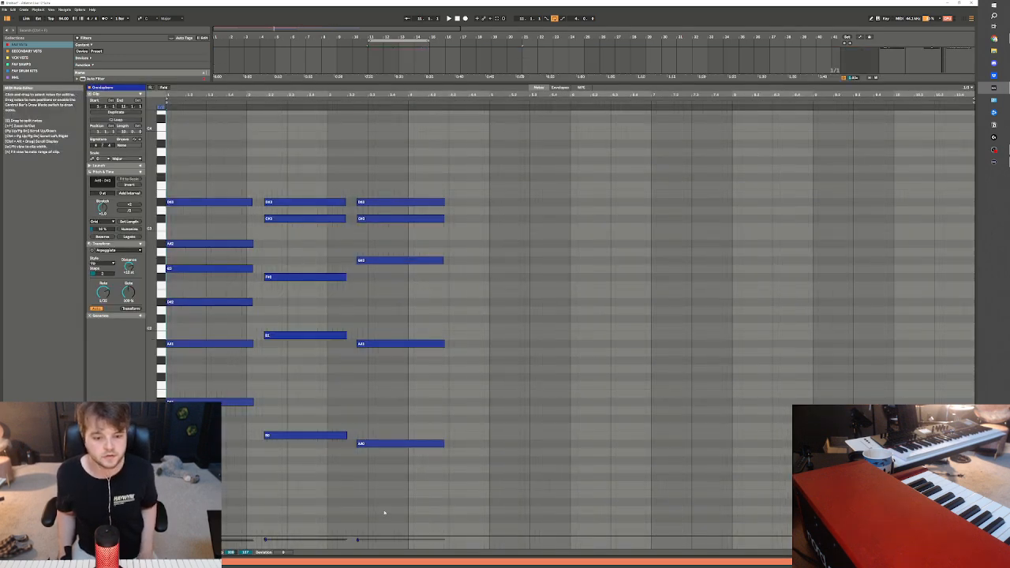
# Space out the Omnisphere chords, placing the second at bar 15 with quantization and the third at bar 19, and close the note editor
pyautogui.moveTo(384, 512); pyautogui.dragTo(635, 241)
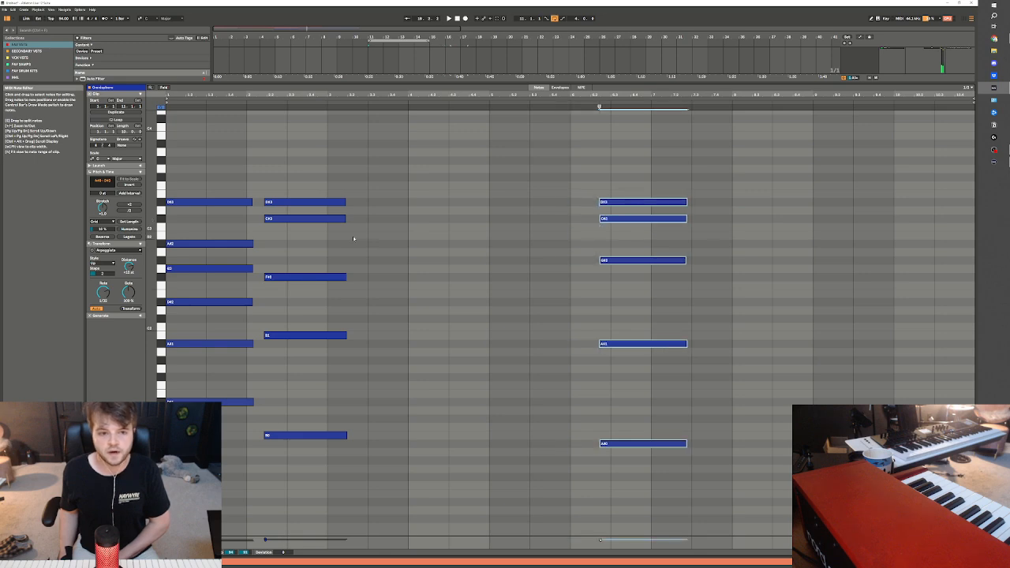
pyautogui.moveTo(334, 171); pyautogui.dragTo(318, 518)
pyautogui.moveTo(299, 436)
pyautogui.mouseDown()
pyautogui.moveTo(349, 467)
pyautogui.moveTo(473, 477)
pyautogui.mouseUp()
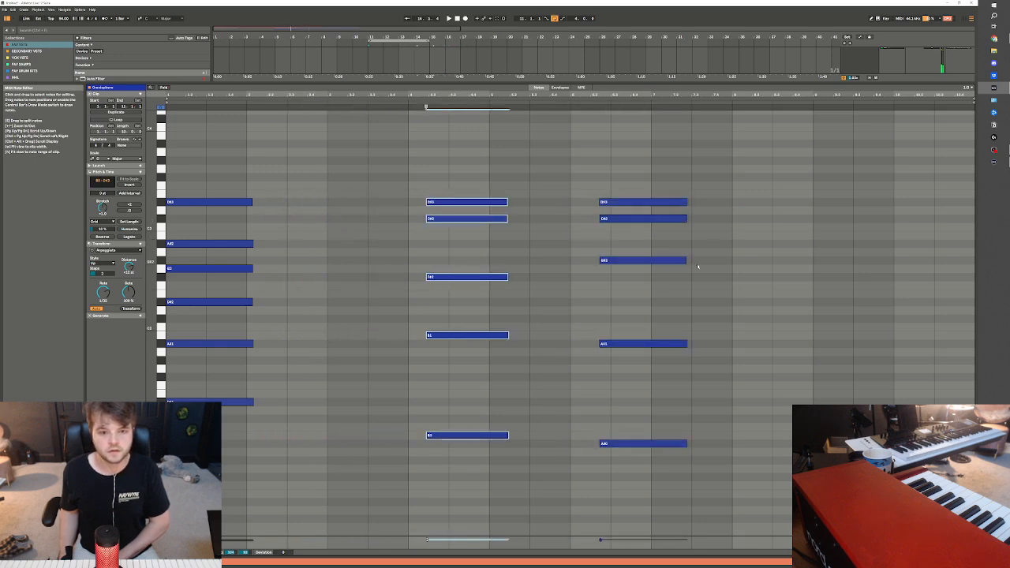
pyautogui.hotkey('ctrl', 'u')
pyautogui.moveTo(663, 168); pyautogui.dragTo(696, 507)
pyautogui.moveTo(679, 344); pyautogui.dragTo(897, 348)
pyautogui.click(935, 561)
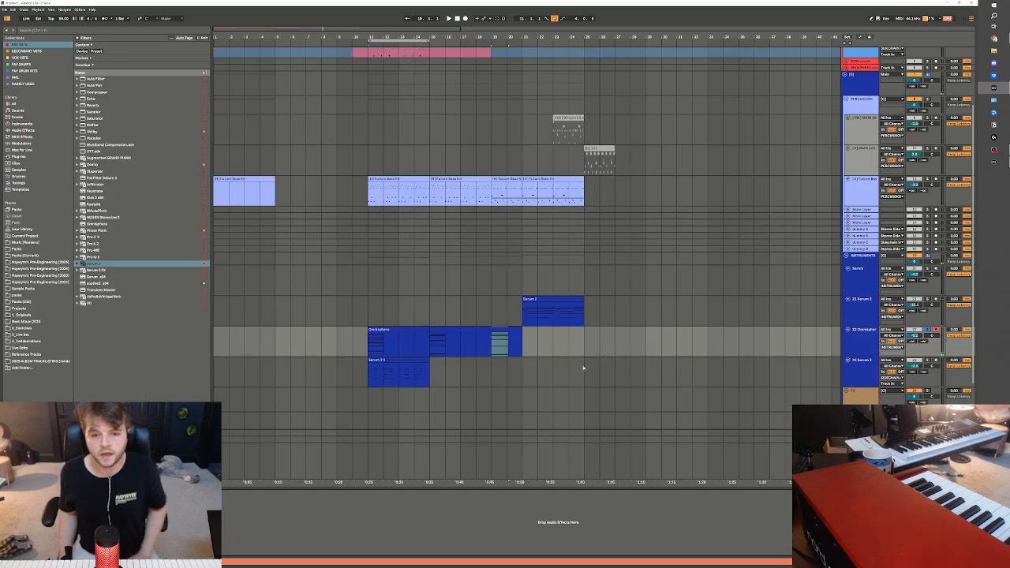
# Start rendering the Omnisphere track's edited choir part
pyautogui.rightClick(533, 345)
pyautogui.click(556, 378)
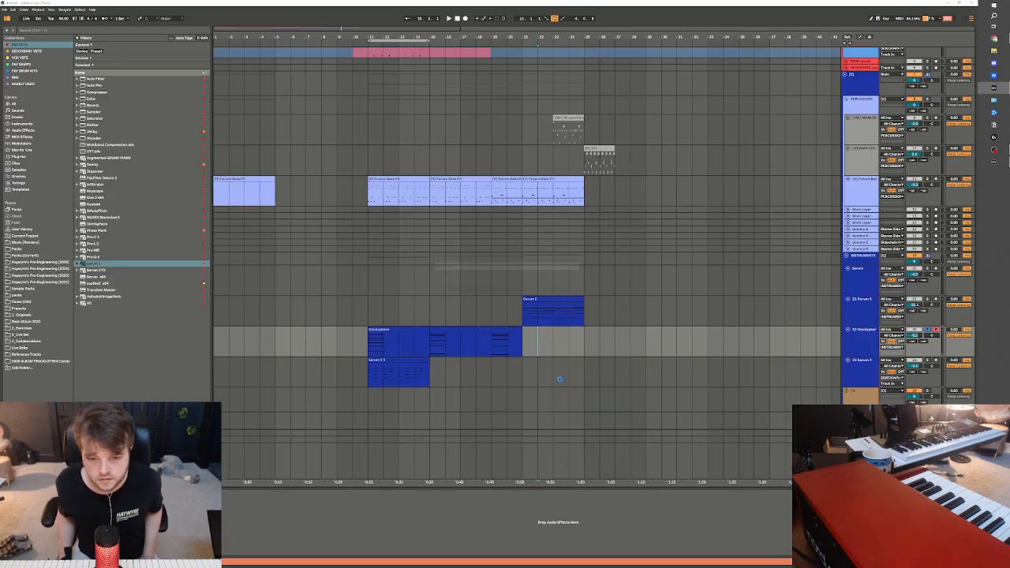
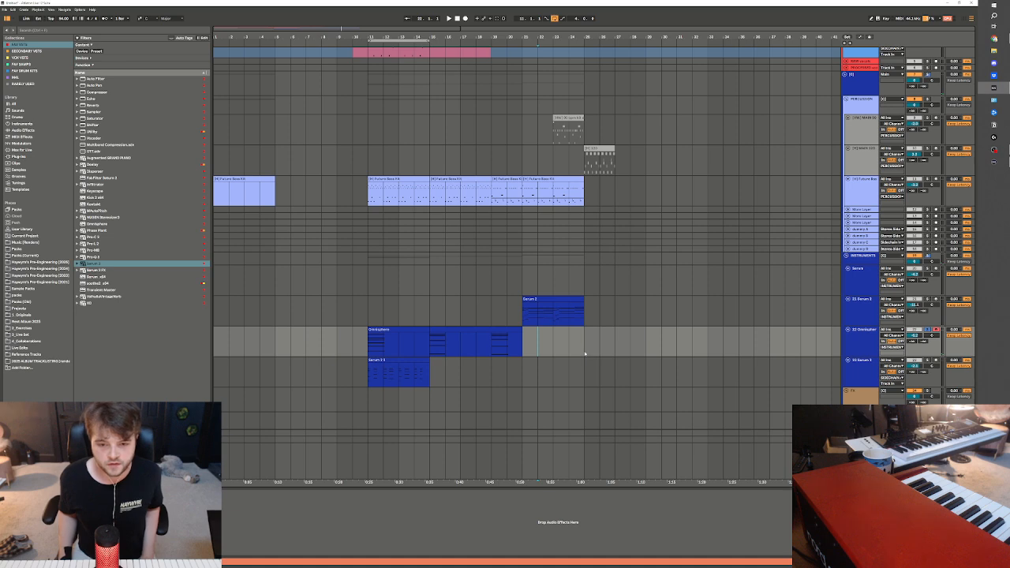
# Delete the flattened Omnisphere audio past bar 21 and cut the rest into three separate two-bar chord clips without the gaps' silence
pyautogui.click(438, 354)
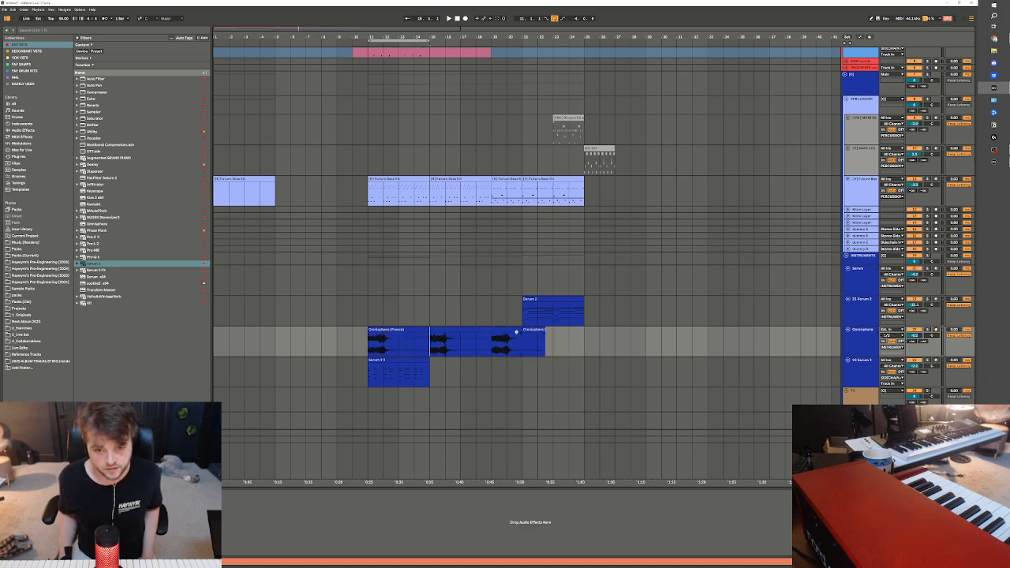
pyautogui.click(529, 331)
pyautogui.press('Delete')
pyautogui.click(439, 352)
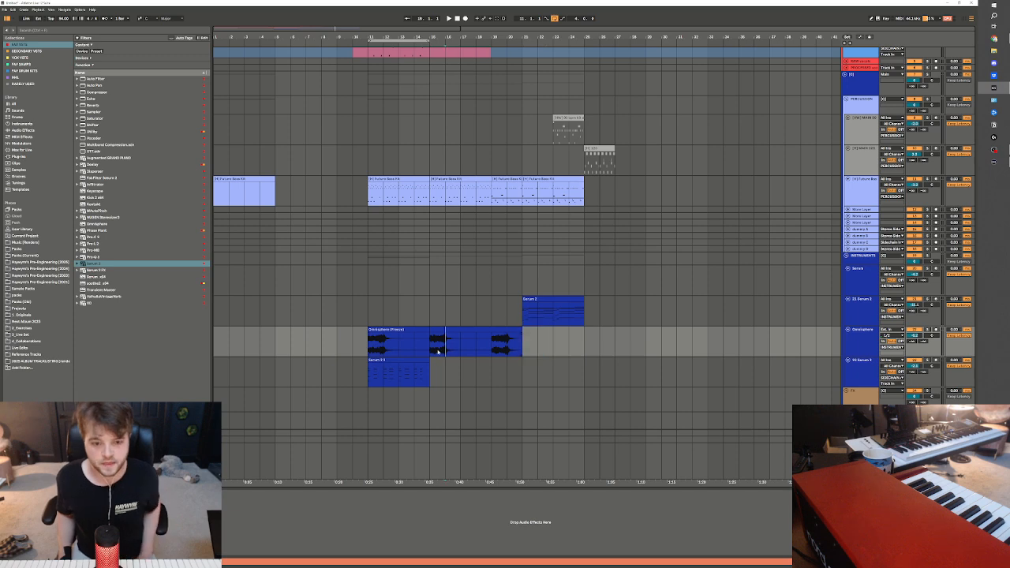
pyautogui.click(431, 351)
pyautogui.moveTo(428, 349); pyautogui.dragTo(398, 348)
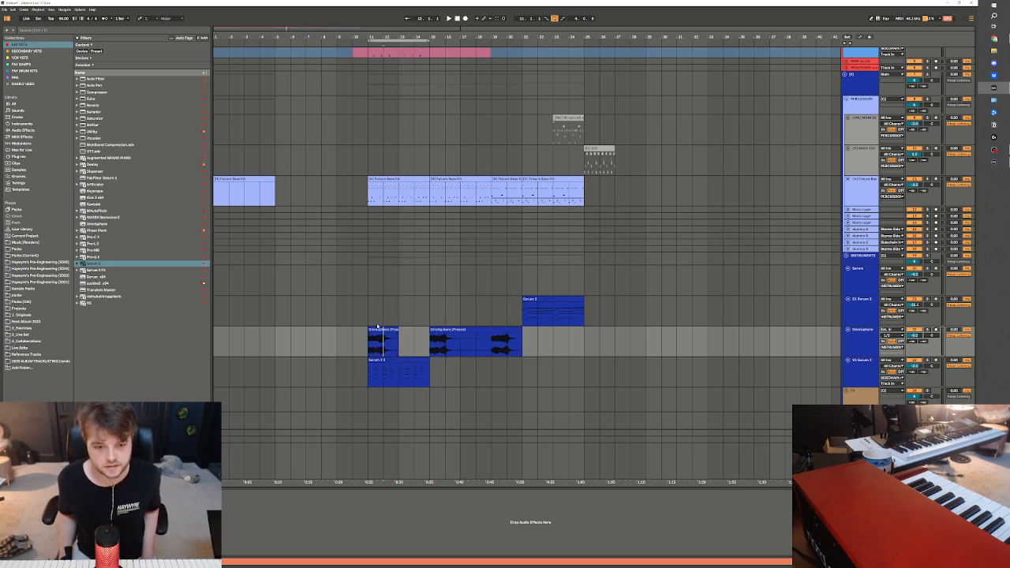
pyautogui.click(378, 325)
pyautogui.click(377, 330)
pyautogui.click(461, 340)
pyautogui.hotkey('ctrl', 'e')
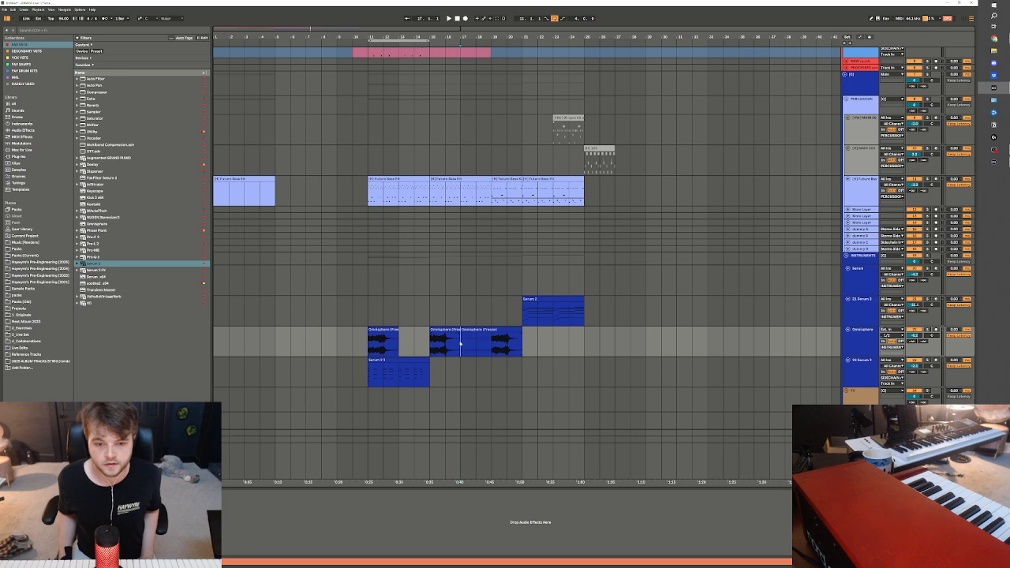
pyautogui.moveTo(462, 331); pyautogui.dragTo(492, 335)
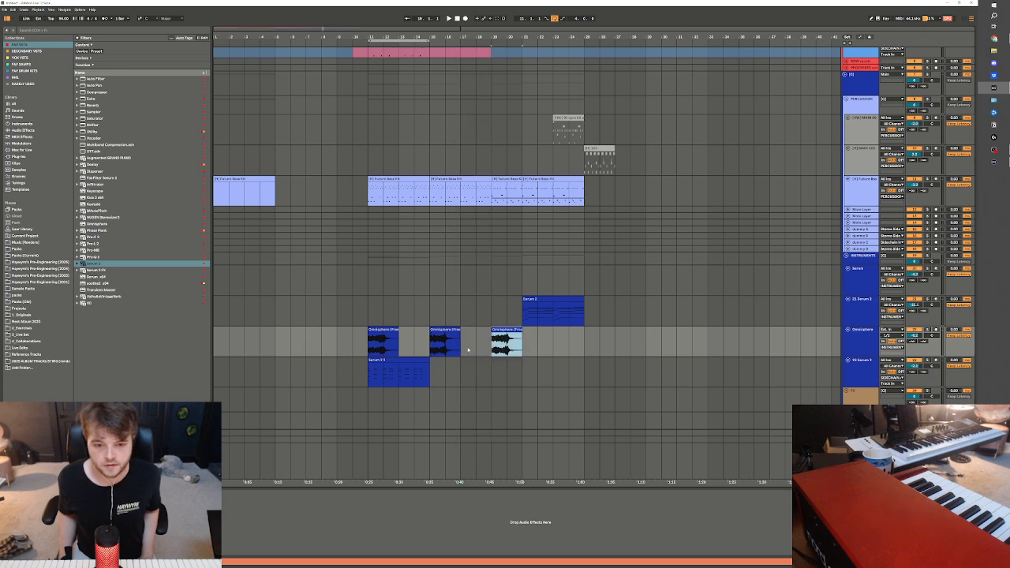
# Move the second Omnisphere chord clip to bar 13 and the third to bar 15, directly following the first
pyautogui.click(461, 347)
pyautogui.click(453, 331)
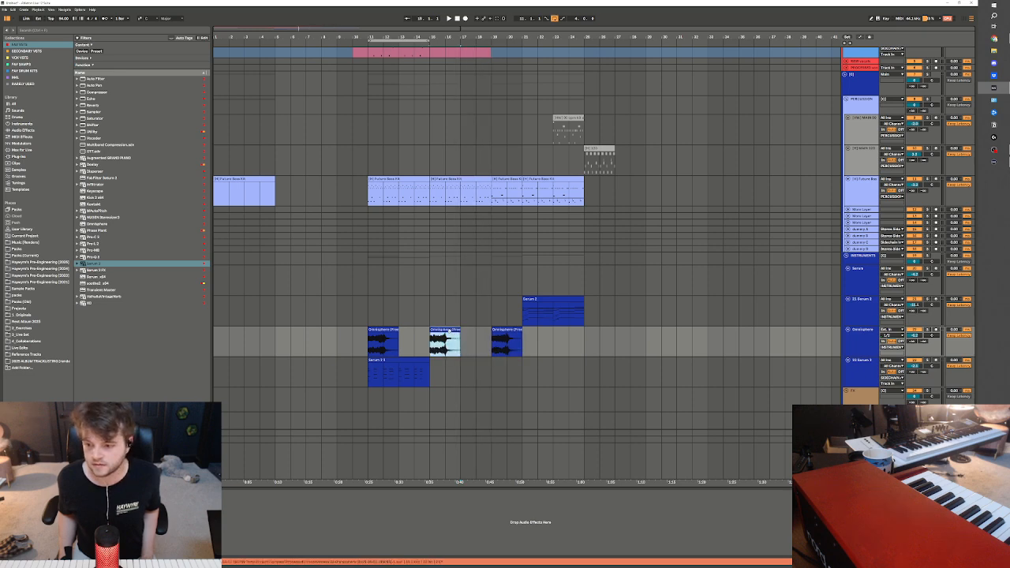
pyautogui.moveTo(444, 338); pyautogui.dragTo(414, 338)
pyautogui.click(509, 340)
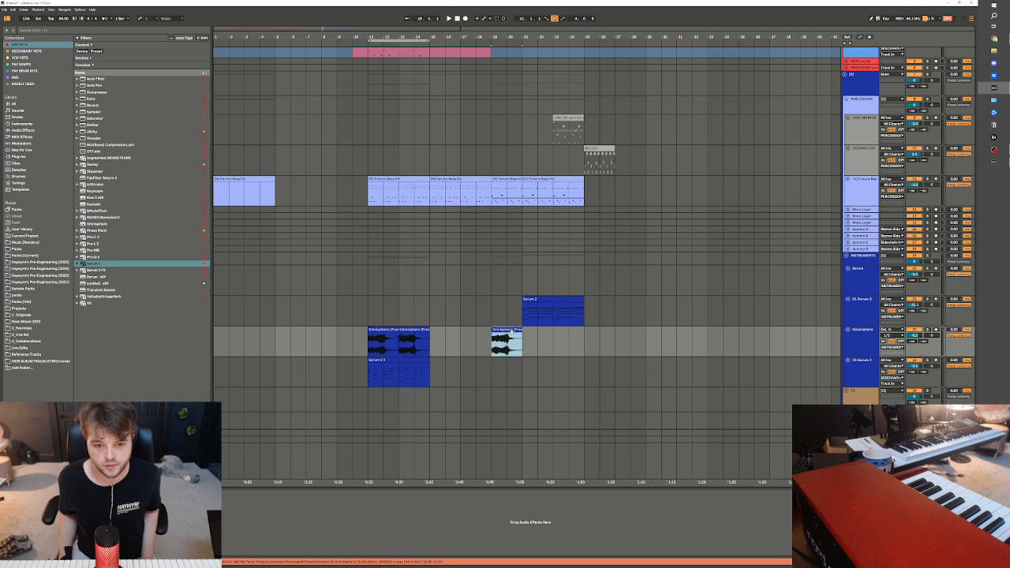
pyautogui.moveTo(507, 339); pyautogui.dragTo(445, 339)
# Play the Omnisphere chords from bar 11 with the lower Serum 2 layer, opening that layer's plugin window and moving it aside
pyautogui.click(372, 401)
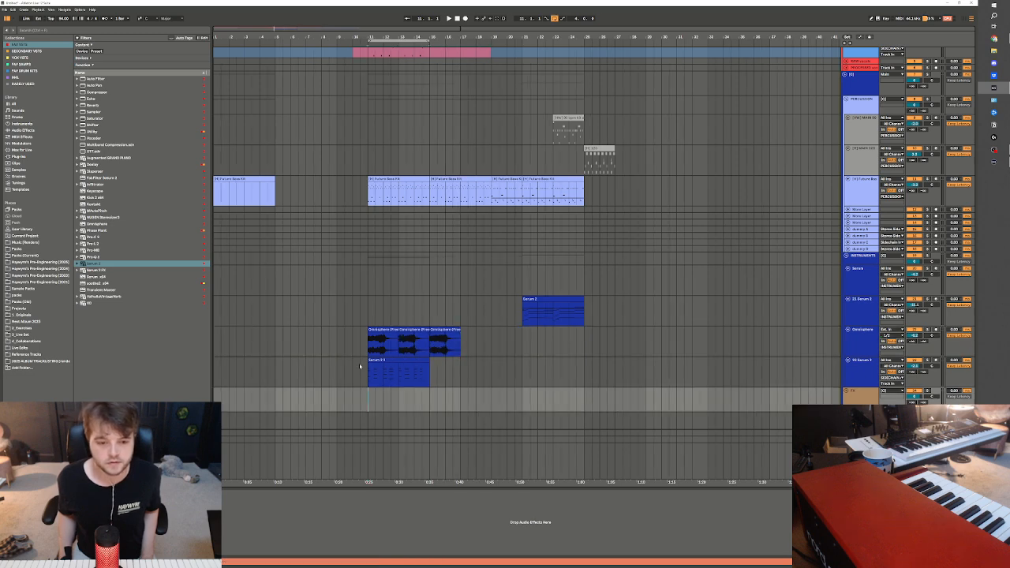
pyautogui.click(371, 342)
pyautogui.press('space')
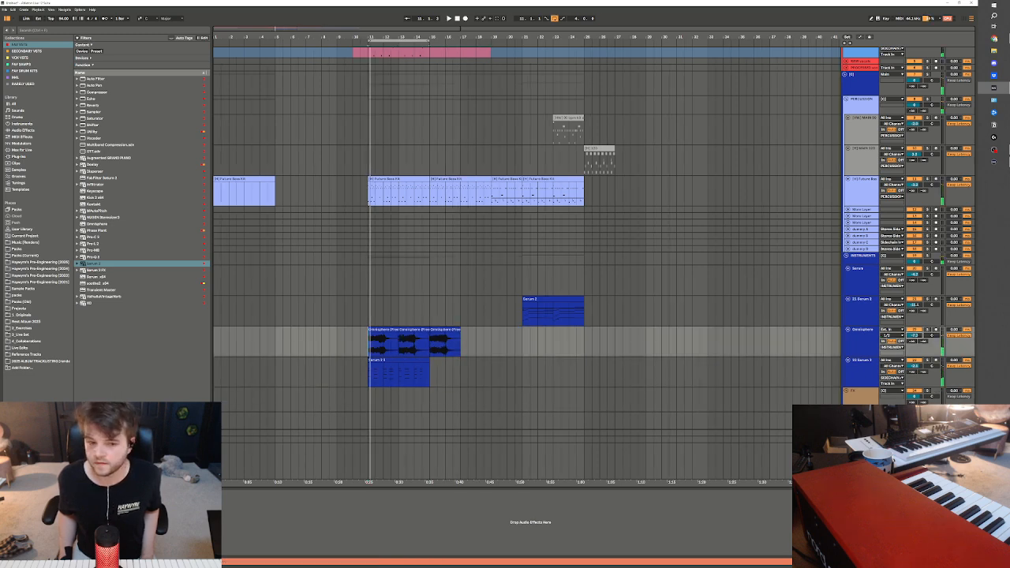
pyautogui.click(871, 378)
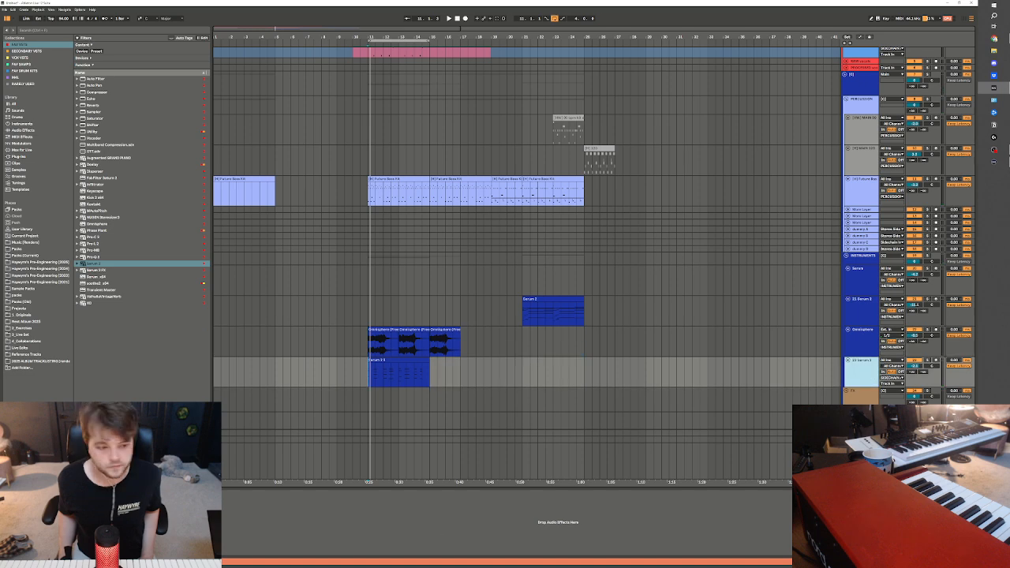
pyautogui.hotkey('ctrl', 'alt', 'p')
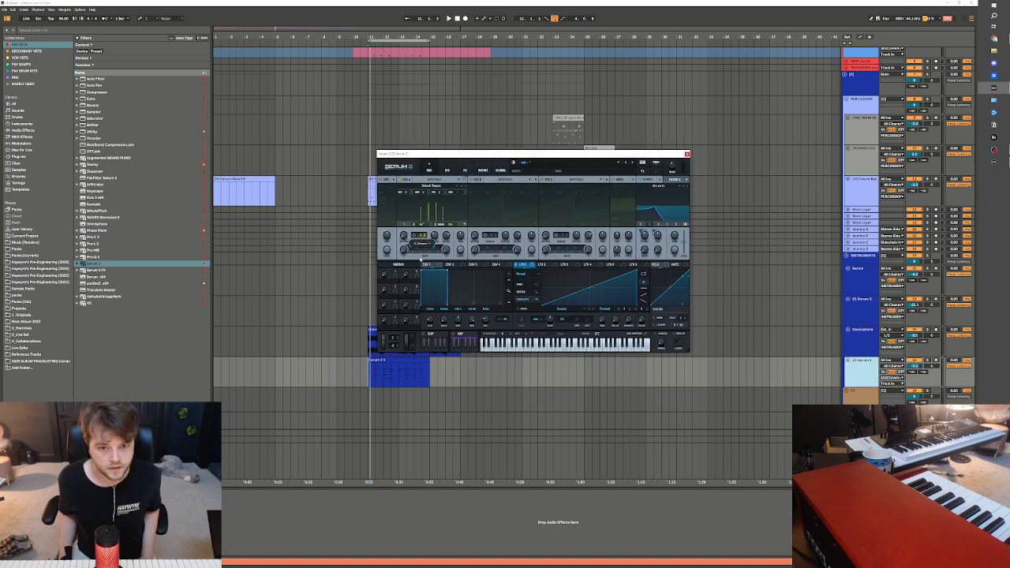
pyautogui.press('space')
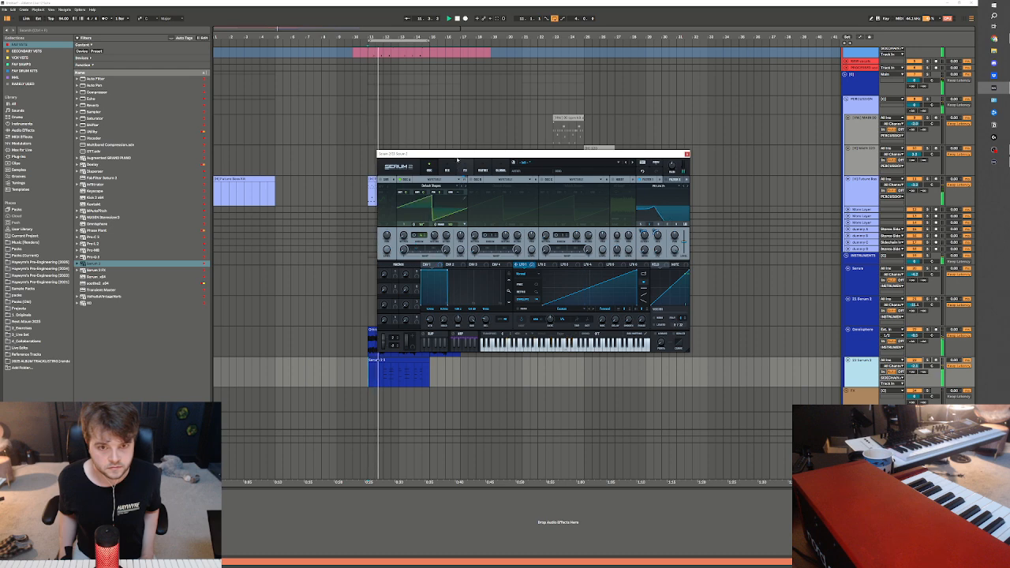
pyautogui.moveTo(464, 155); pyautogui.dragTo(644, 413)
# Shorten the first Omnisphere chord to a stab at bar 11 and paste stabs of the second chord at 11.2.3 and bar 12
pyautogui.moveTo(288, 27); pyautogui.dragTo(316, 138)
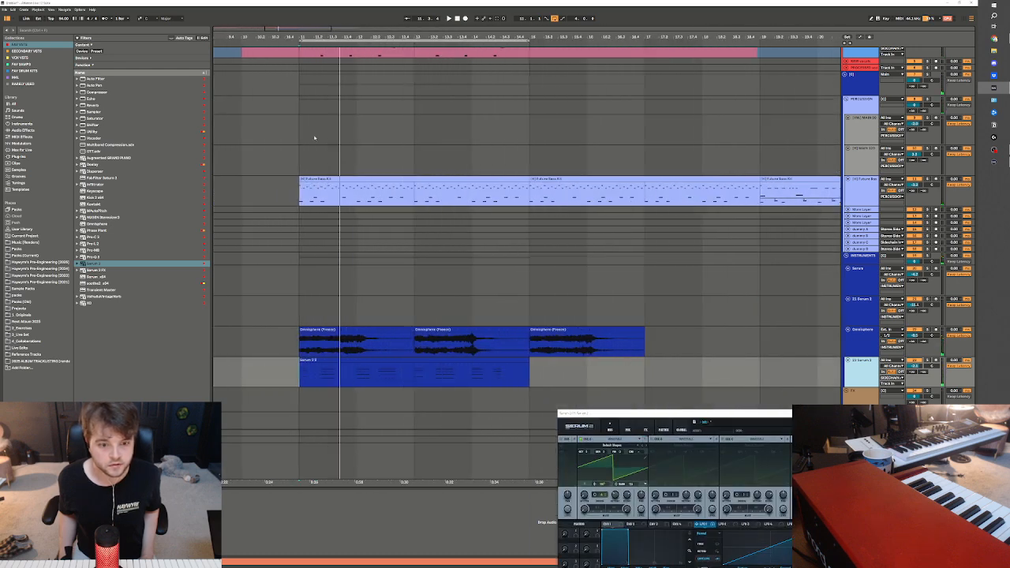
pyautogui.moveTo(302, 349)
pyautogui.mouseDown()
pyautogui.moveTo(422, 355)
pyautogui.moveTo(307, 345)
pyautogui.mouseUp()
pyautogui.moveTo(416, 348); pyautogui.dragTo(430, 348)
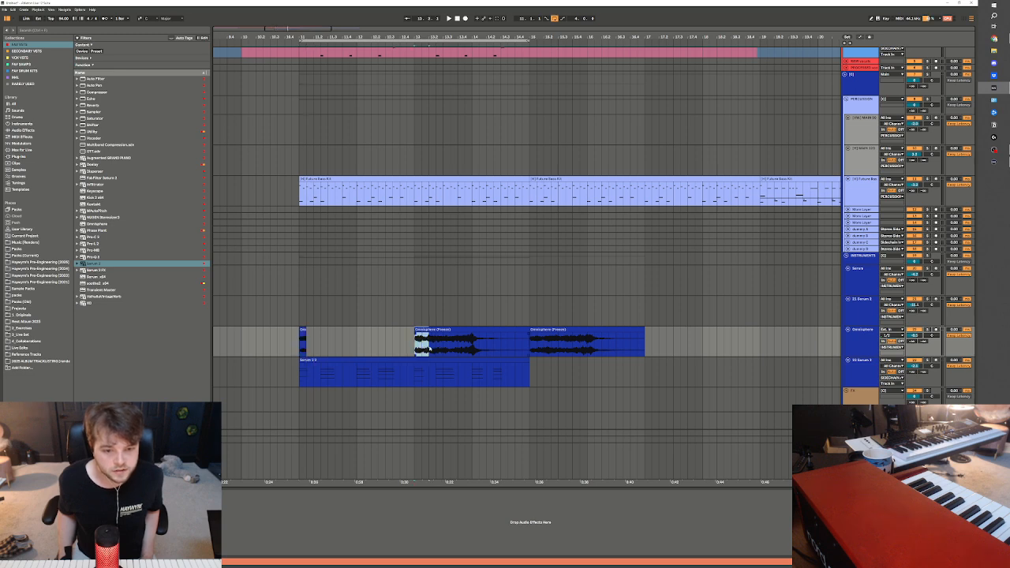
pyautogui.click(320, 350)
pyautogui.hotkey('ctrl', 'v')
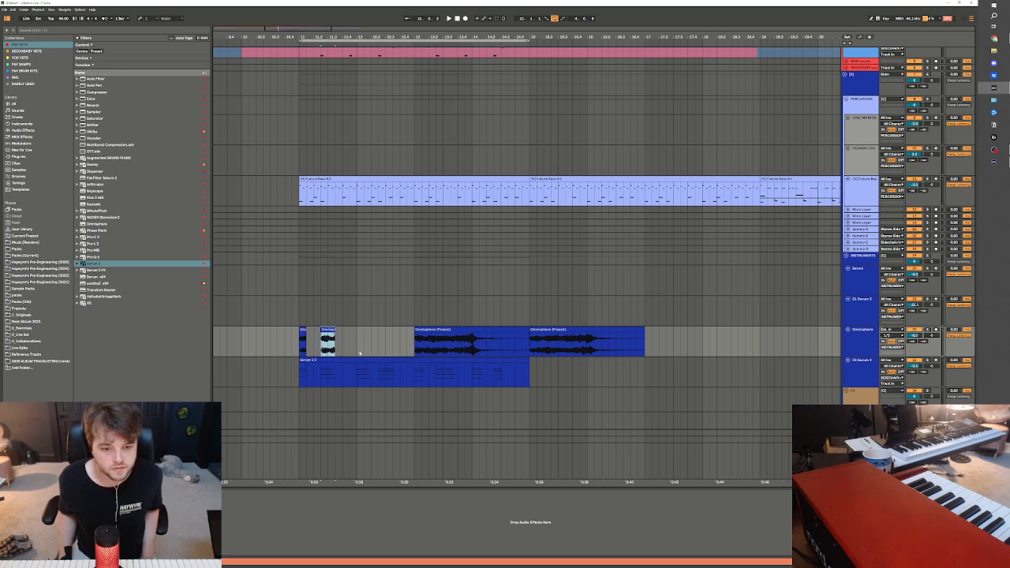
pyautogui.click(359, 353)
pyautogui.hotkey('ctrl', 'v')
# Copy the start of the third Omnisphere chord to 12.2.3 and deactivate the remaining long clips from bar 13 onward
pyautogui.click(533, 351)
pyautogui.hotkey('ctrl', 'v')
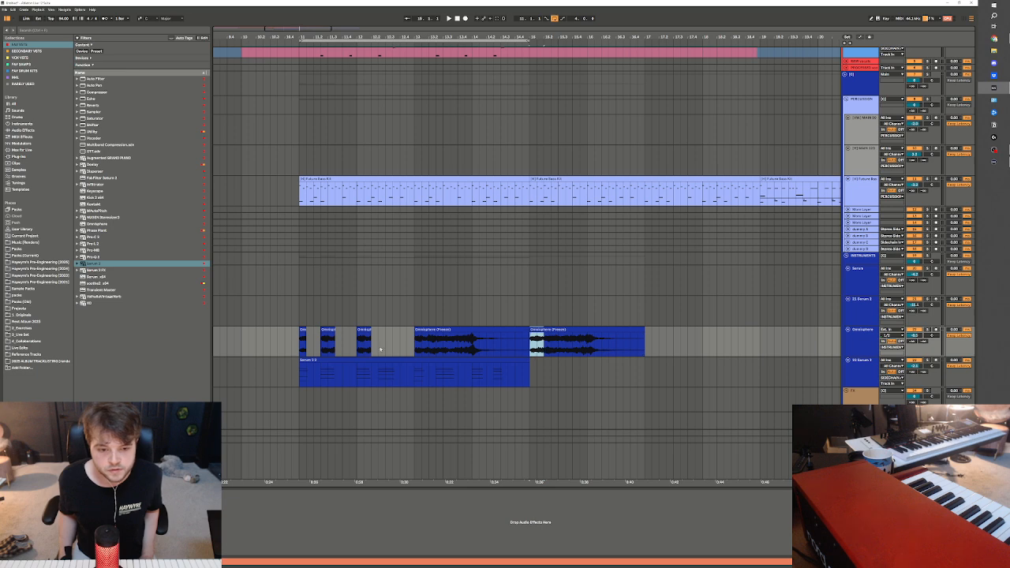
pyautogui.click(381, 350)
pyautogui.hotkey('ctrl', 'v')
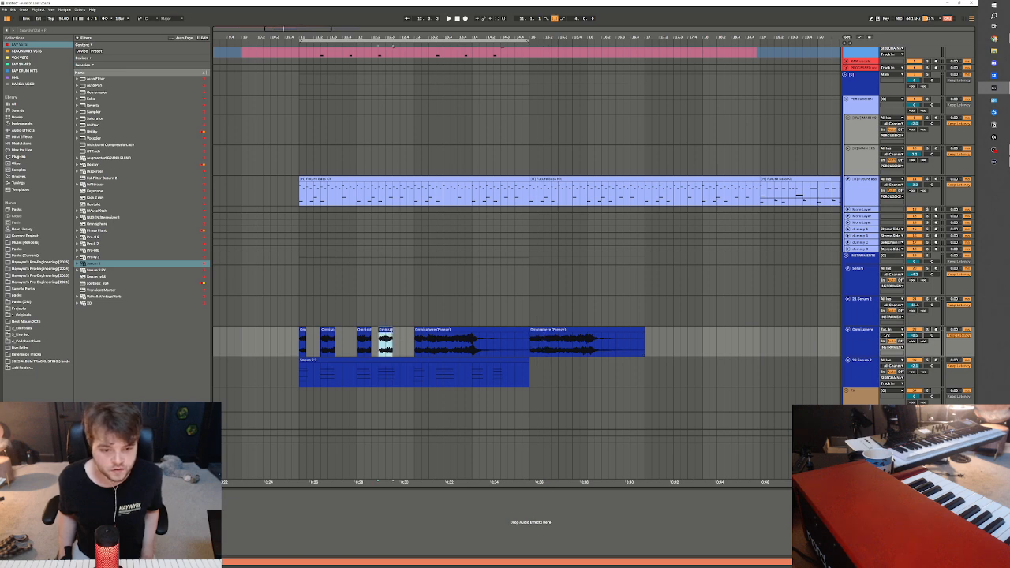
pyautogui.moveTo(408, 339); pyautogui.dragTo(659, 334)
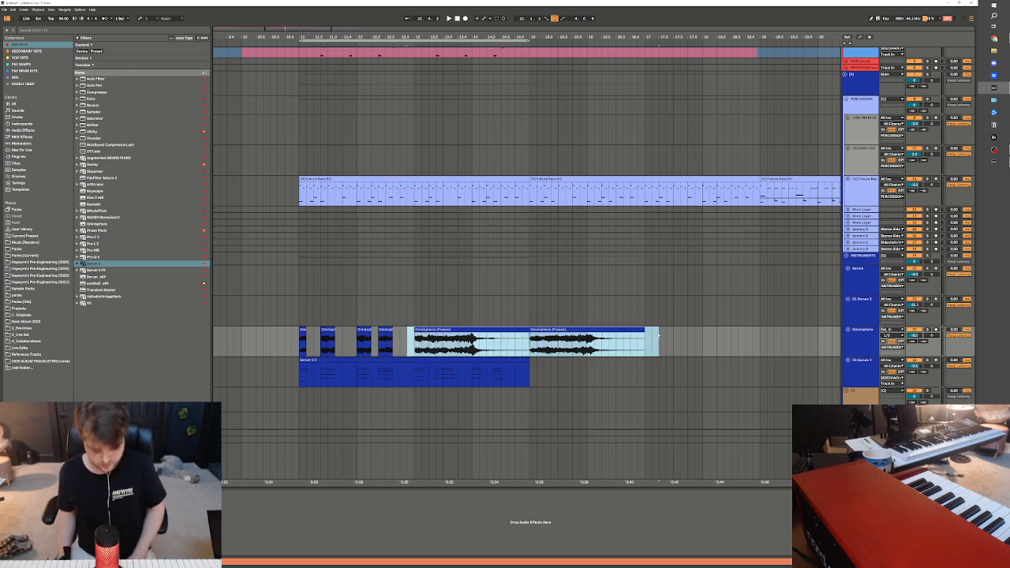
pyautogui.press('0')
# Lengthen the first and fourth Omnisphere stabs while checking the rhythm in playback from bar 11
pyautogui.press('space')
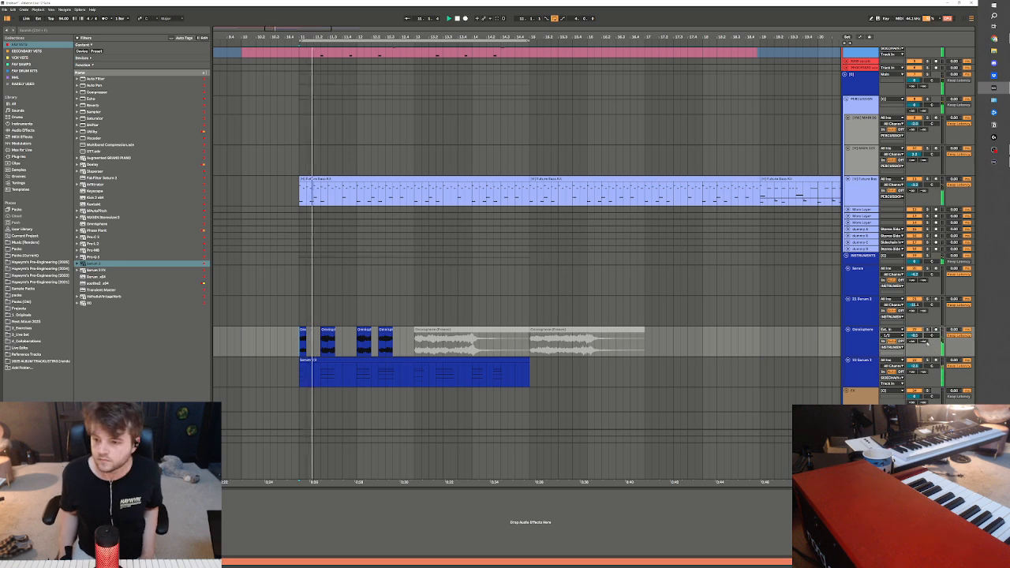
pyautogui.click(307, 332)
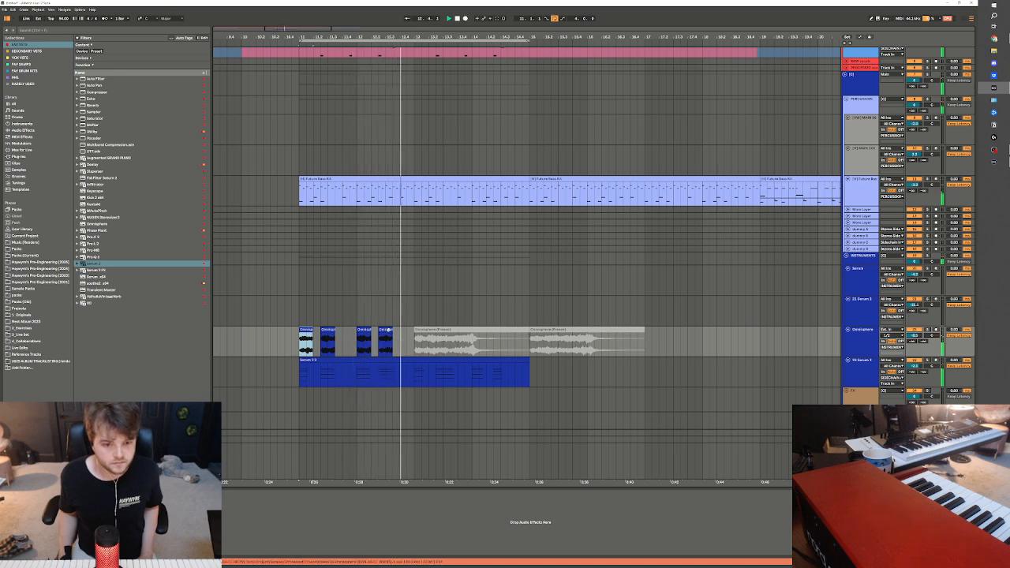
pyautogui.click(388, 331)
pyautogui.press('space')
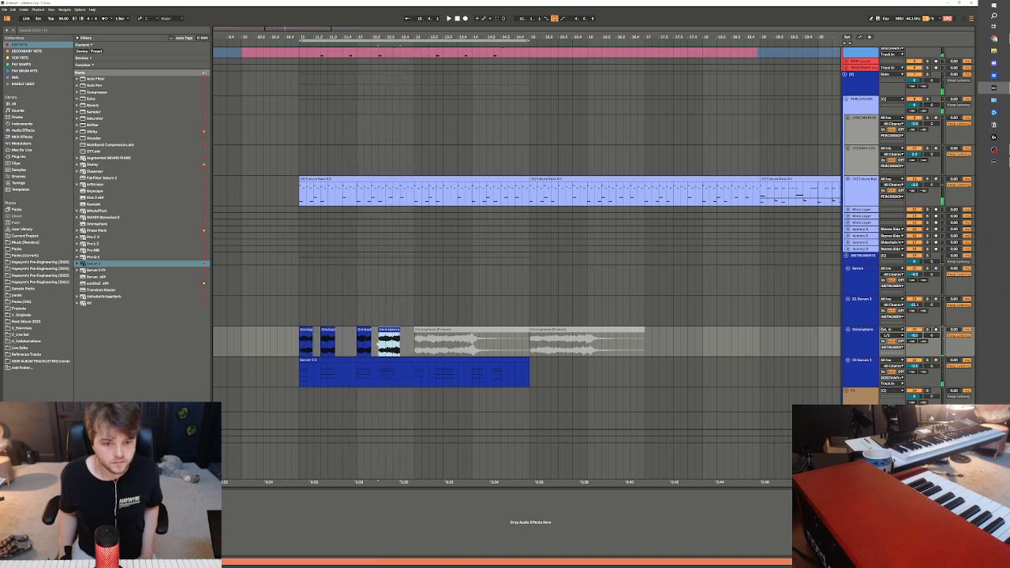
pyautogui.press('space')
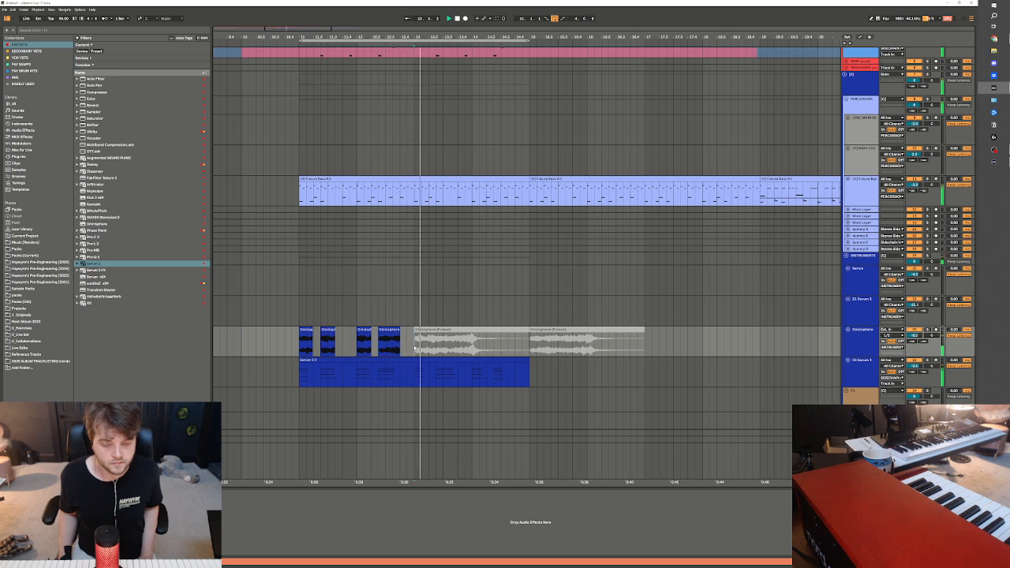
# Audition bars 11 to 13 of the Omnisphere and lower Serum 2 tracks, close the Serum 2 window, and duplicate that section to bar 13
pyautogui.moveTo(413, 345); pyautogui.dragTo(299, 385)
pyautogui.press('space')
pyautogui.press('space')
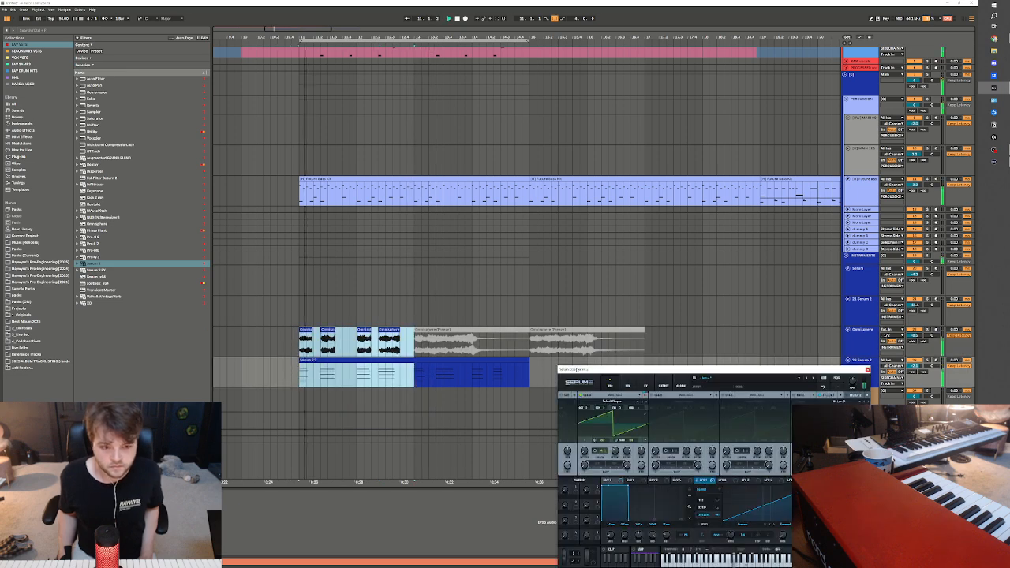
pyautogui.moveTo(414, 346); pyautogui.dragTo(300, 372)
pyautogui.press('space')
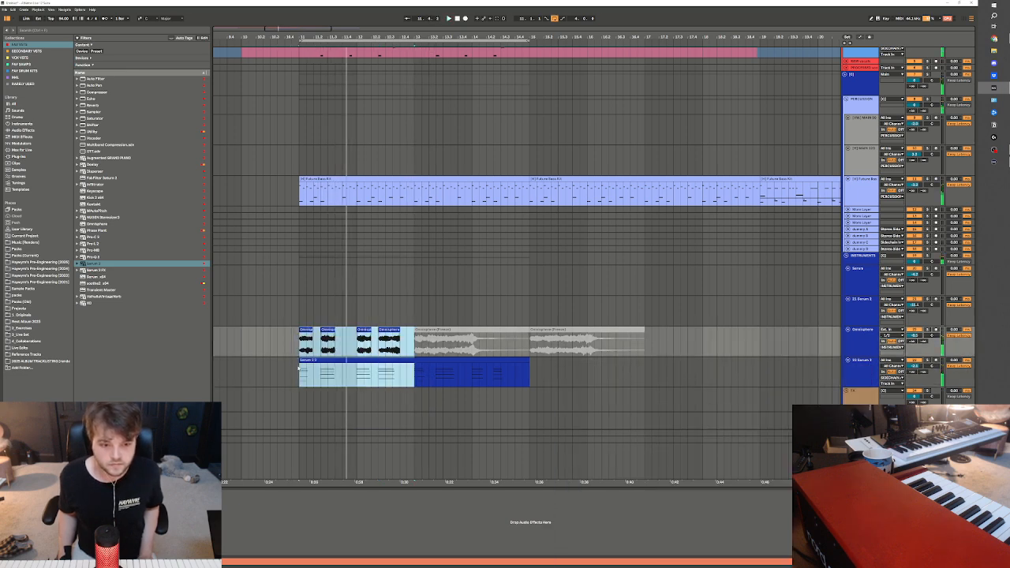
pyautogui.click(867, 370)
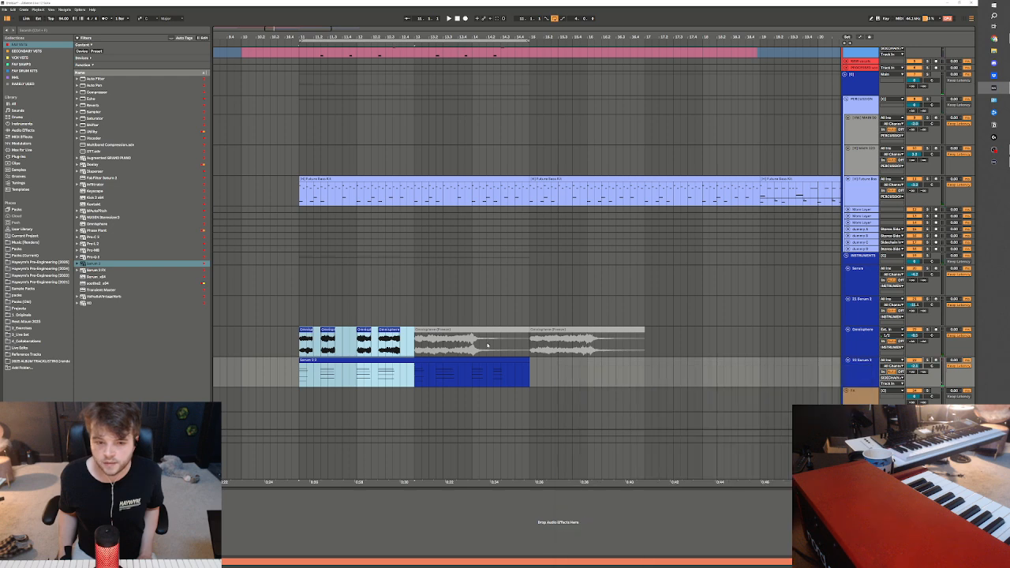
pyautogui.hotkey('ctrl', 'd')
# Add an Auto Filter to the Omnisphere track and show its Frequency automation in the arrangement
pyautogui.click(105, 78)
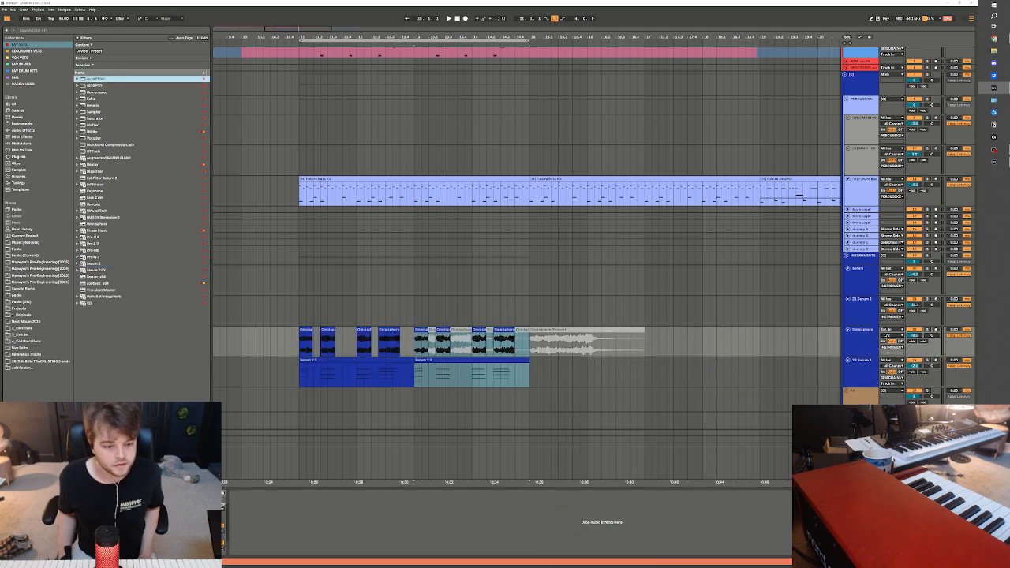
pyautogui.click(119, 521)
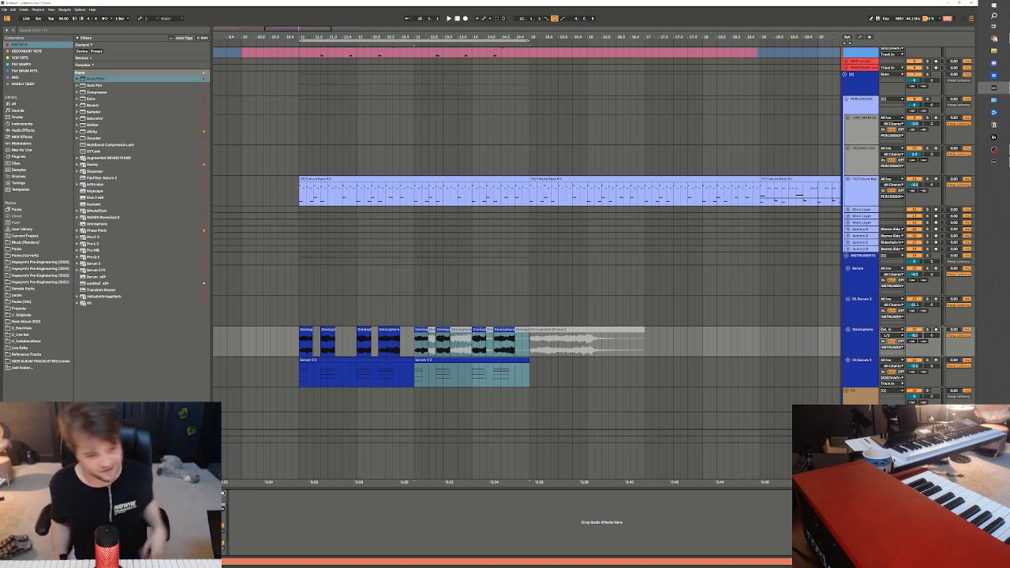
pyautogui.click(292, 344)
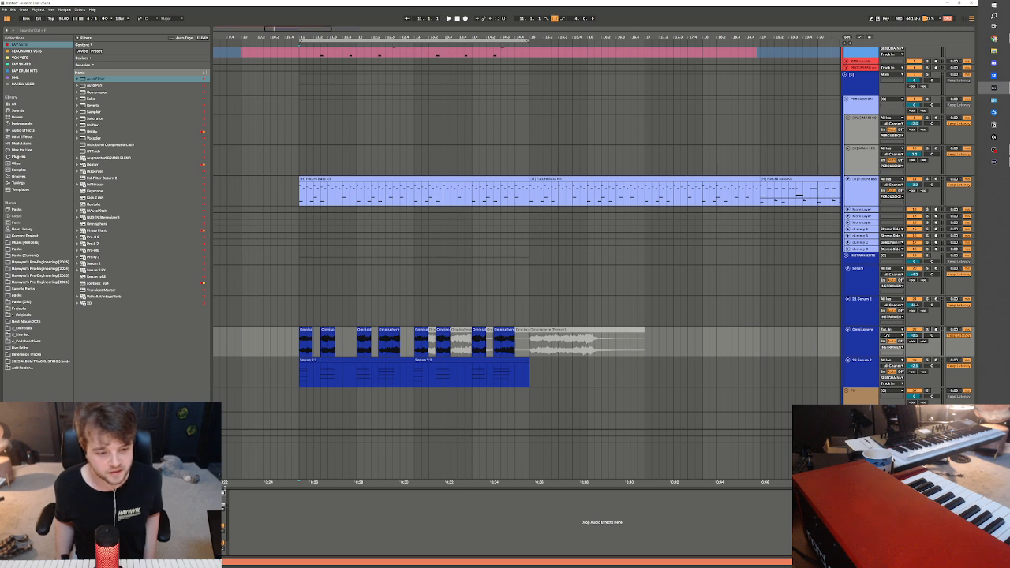
pyautogui.press('a')
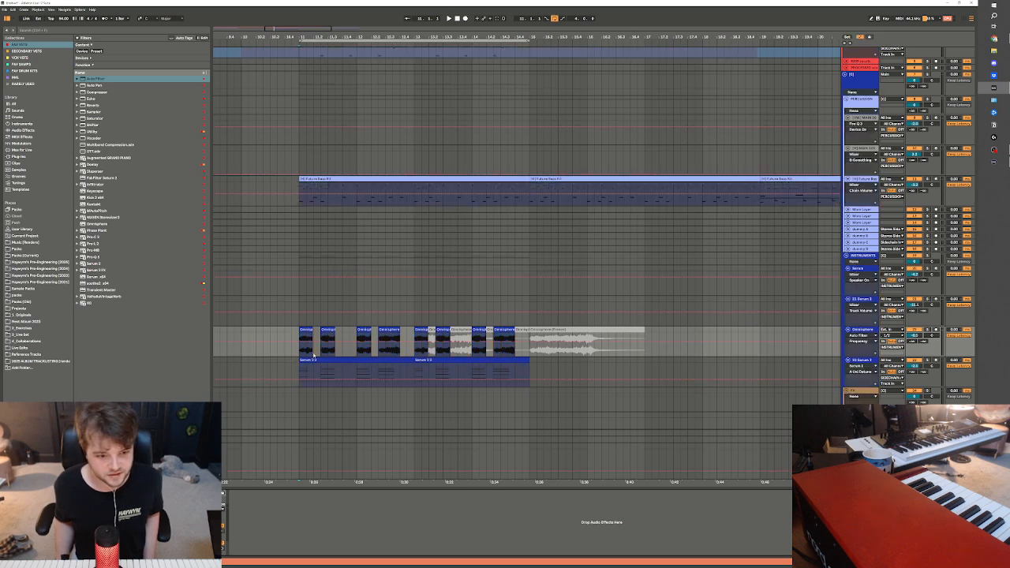
# Draw rising Auto Filter frequency ramps on the Omnisphere track across the first two stabs from bar 11
pyautogui.click(299, 342)
pyautogui.moveTo(320, 343); pyautogui.dragTo(321, 333)
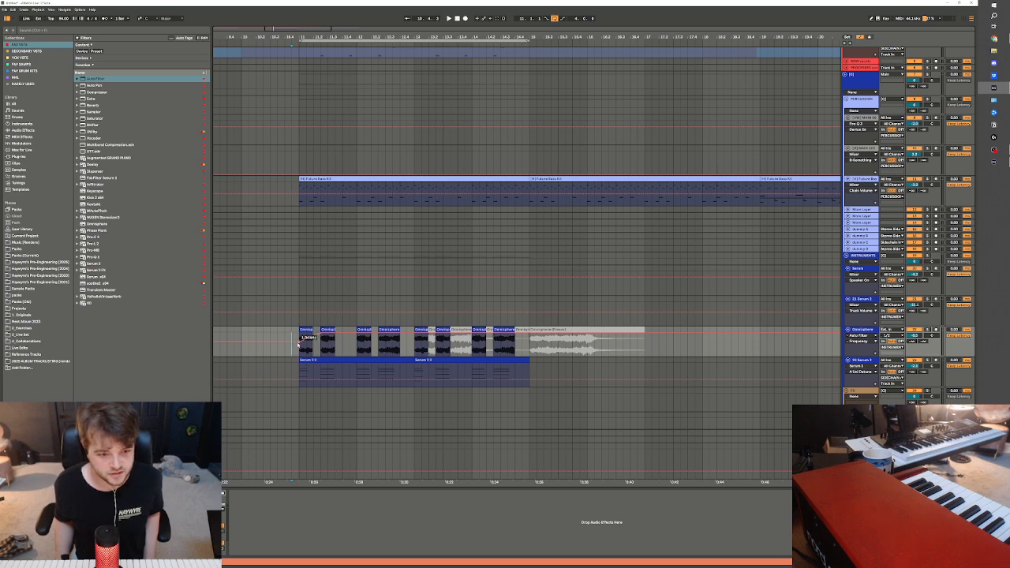
pyautogui.click(300, 350)
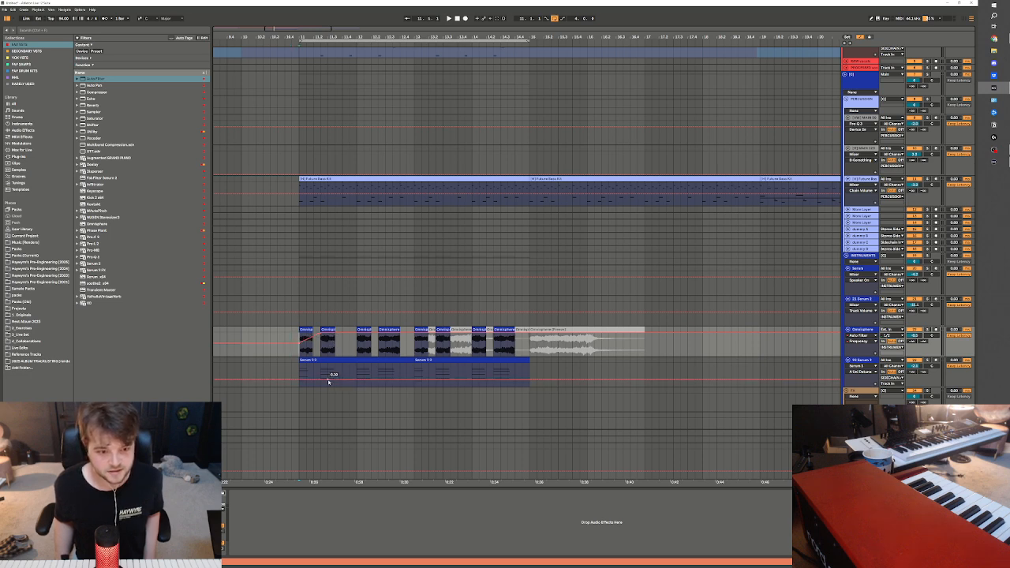
pyautogui.moveTo(327, 333)
pyautogui.mouseDown()
pyautogui.moveTo(320, 342)
pyautogui.moveTo(336, 333)
pyautogui.mouseUp()
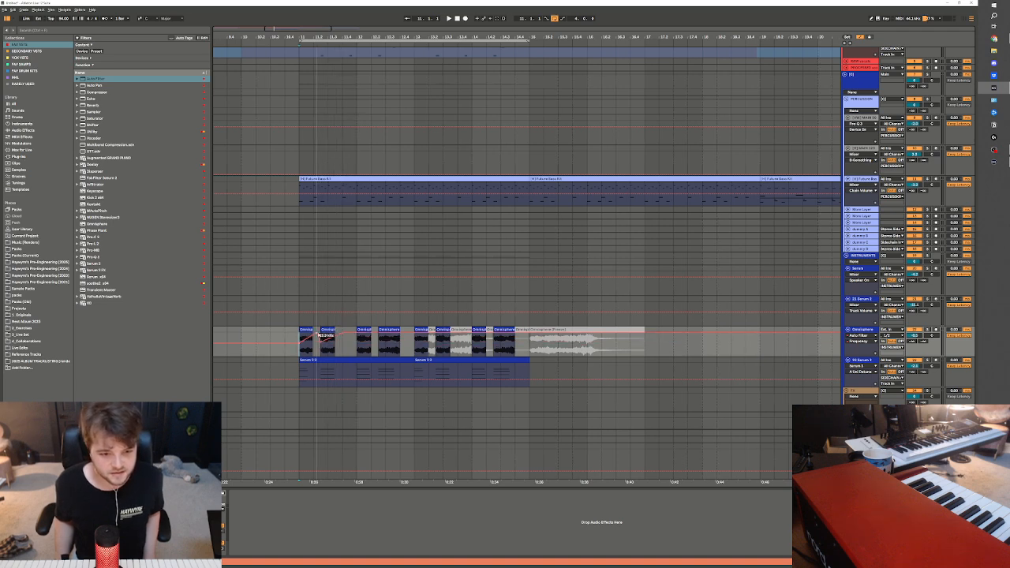
pyautogui.click(299, 360)
pyautogui.press('a')
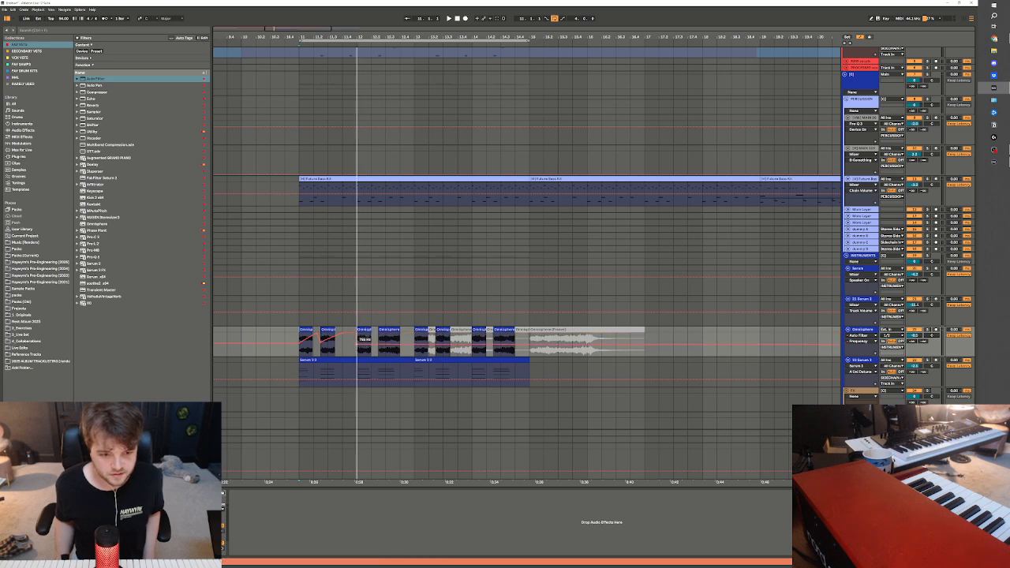
# Audition the filtered Omnisphere stabs from bar 11 and add a falling Auto Filter resonance ramp on the first stab
pyautogui.press('space')
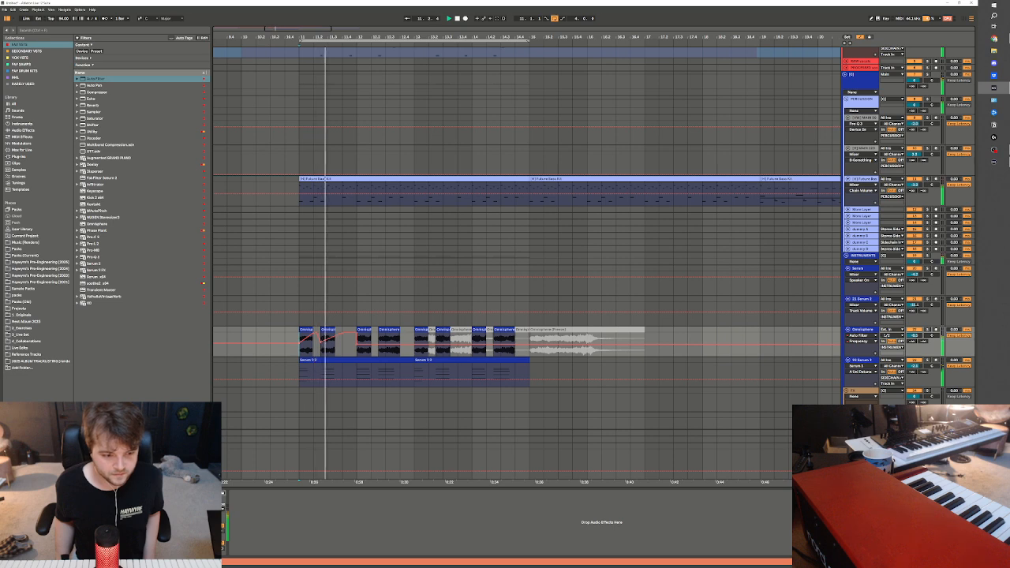
pyautogui.press('space')
pyautogui.press('space')
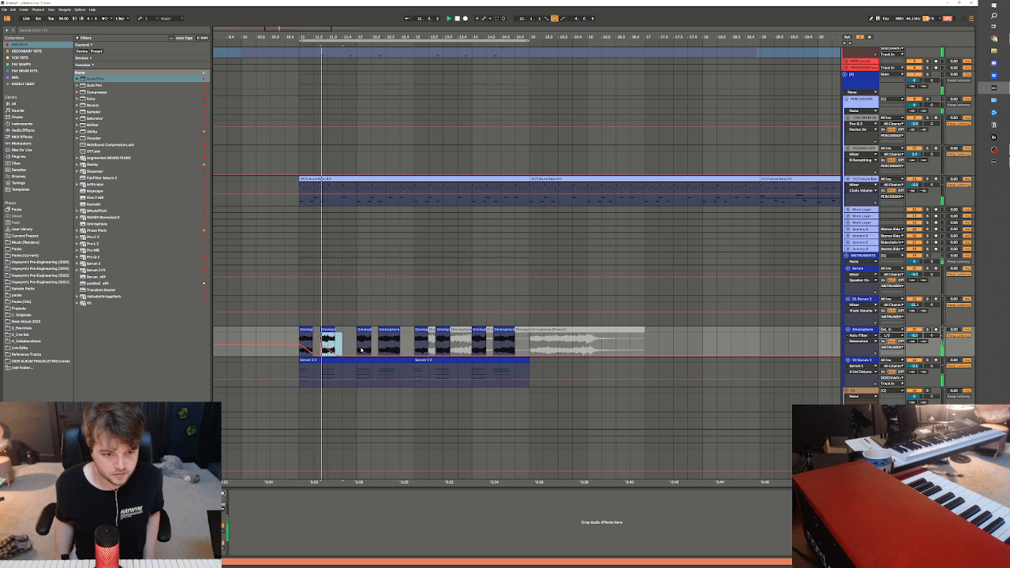
pyautogui.hotkey('ctrl', 'a')
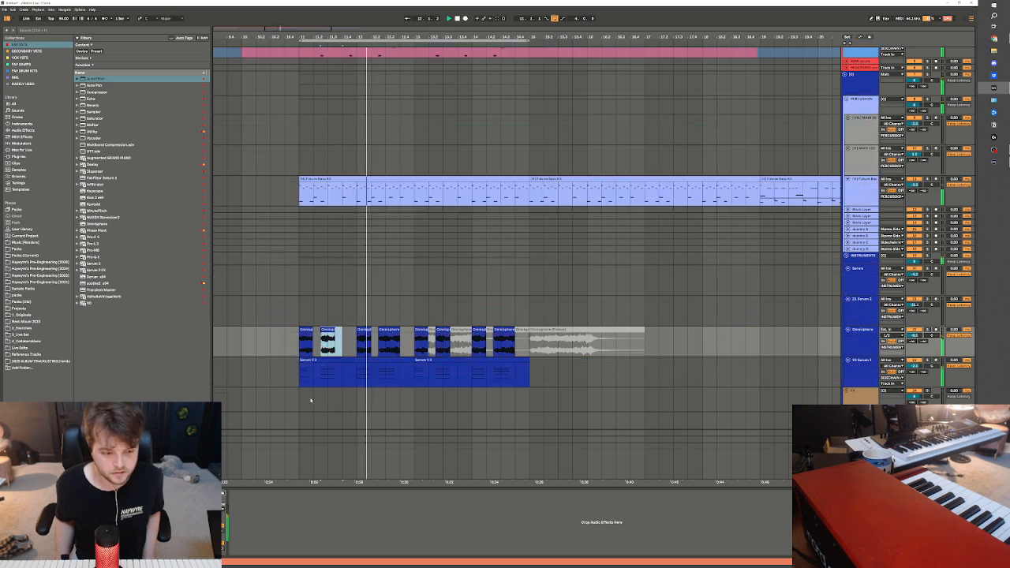
pyautogui.press('a')
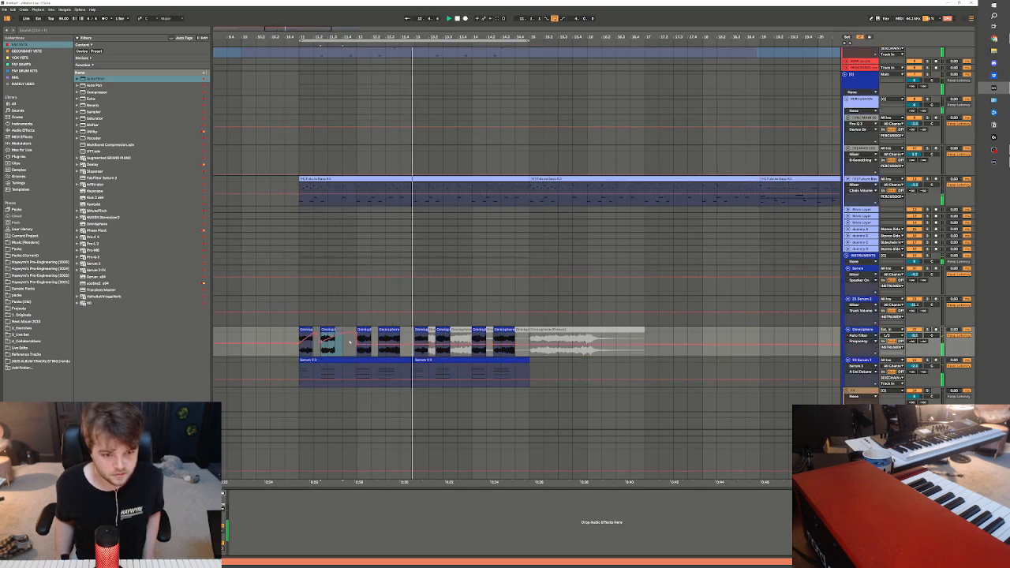
# Duplicate bar 11's Auto Filter frequency automation on the Omnisphere track three times to cover the stabs up to bar 15
pyautogui.moveTo(300, 350); pyautogui.dragTo(362, 351)
pyautogui.hotkey('ctrl', 'd')
pyautogui.hotkey('ctrl', 'd')
pyautogui.hotkey('ctrl', 'd')
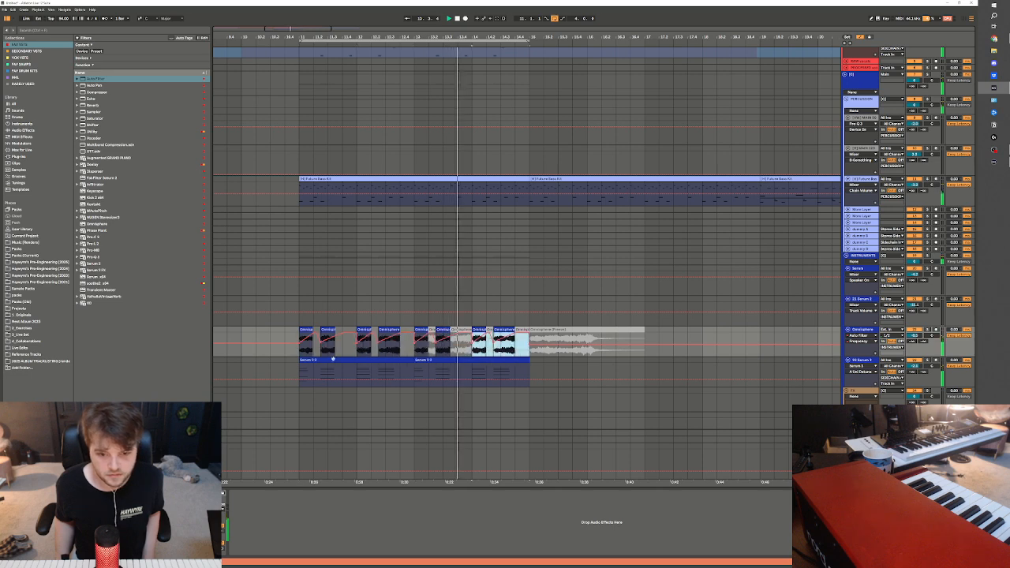
# Show the Omnisphere track's Auto Filter Resonance automation and duplicate bar 11's falling ramps three times up to bar 15
pyautogui.click(861, 342)
pyautogui.click(862, 348)
pyautogui.moveTo(300, 339); pyautogui.dragTo(358, 341)
pyautogui.hotkey('ctrl', 'd')
pyautogui.hotkey('ctrl', 'd')
pyautogui.hotkey('ctrl', 'd')
# Audition the stabs from bar 11, hide the automation, and route the Omnisphere track's output through the sidechain track
pyautogui.press('space')
pyautogui.click(300, 339)
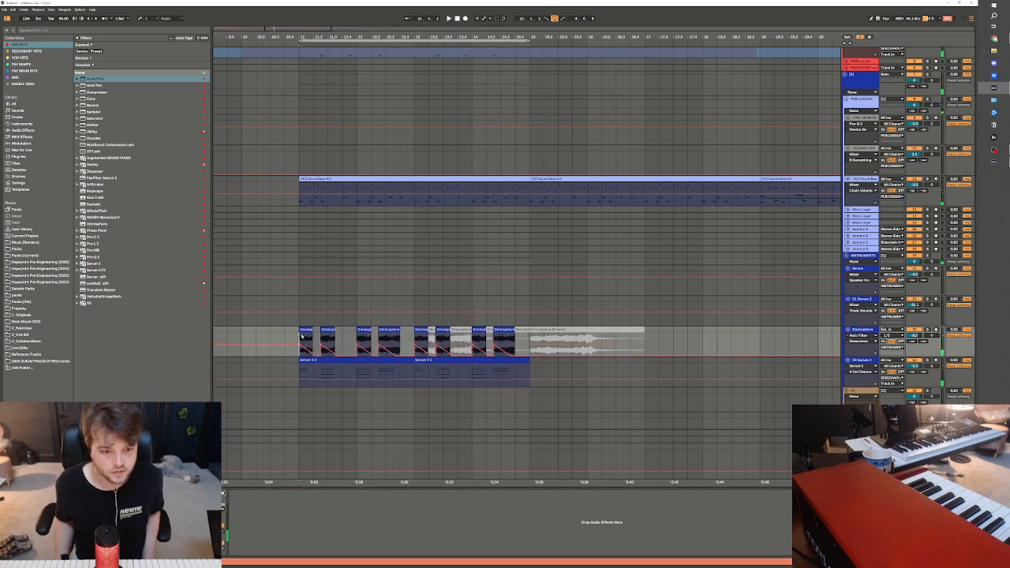
pyautogui.press('space')
pyautogui.press('a')
pyautogui.scroll(1, 863, 378)
pyautogui.click(863, 377)
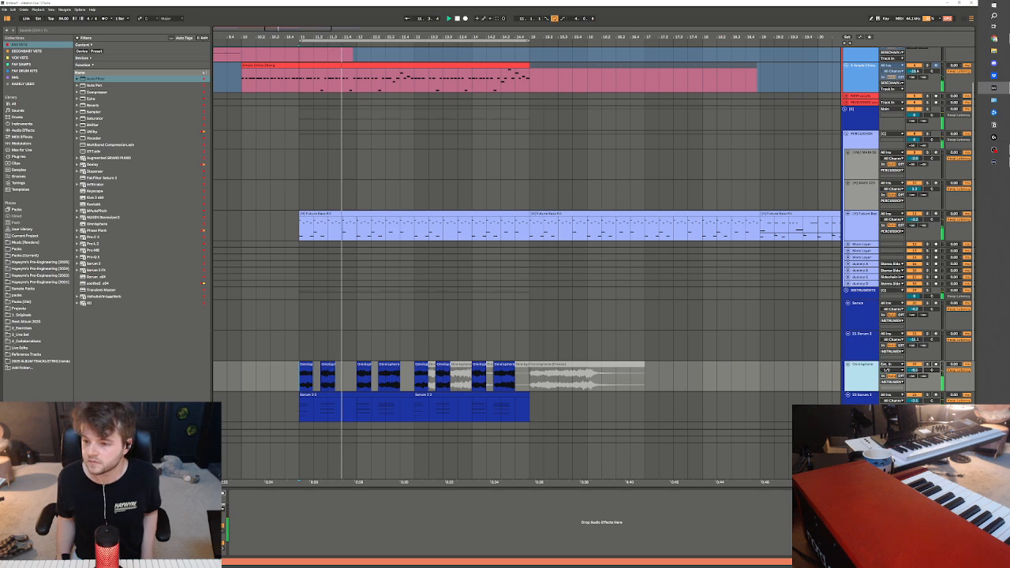
pyautogui.press('space')
pyautogui.keyDown('shift'); pyautogui.click(863, 397); pyautogui.keyUp('shift')
pyautogui.click(892, 383)
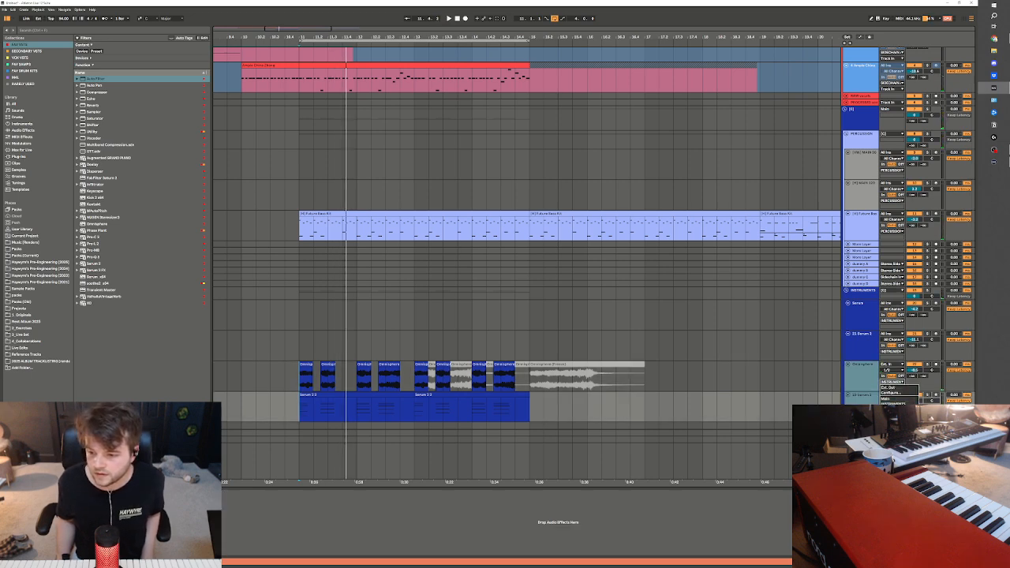
pyautogui.press('Escape')
# Unfold the four dummy tracks together and set their audio input to the Future Bass Kit drum track
pyautogui.click(863, 264)
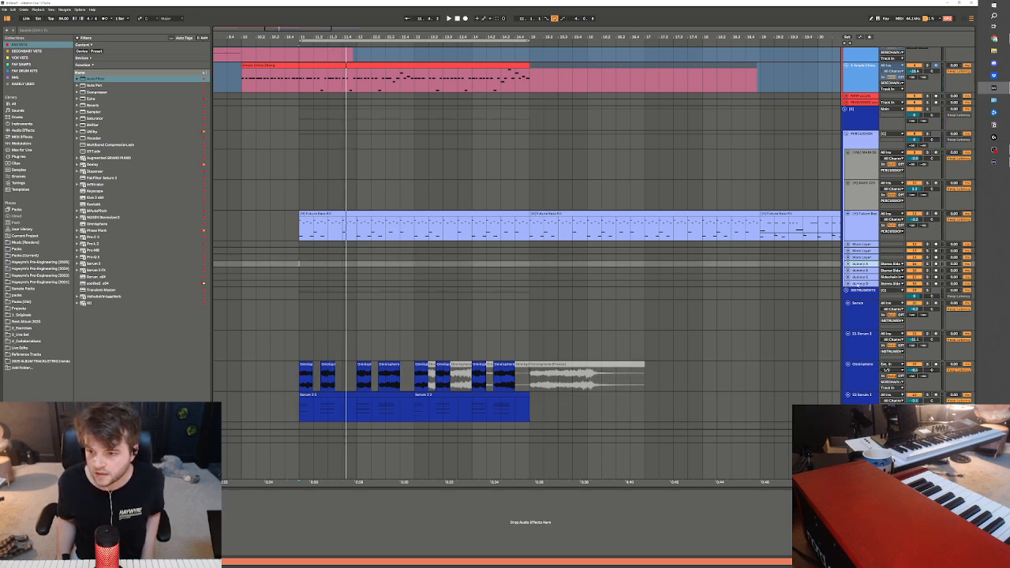
pyautogui.keyDown('shift'); pyautogui.click(863, 284); pyautogui.keyUp('shift')
pyautogui.press('u')
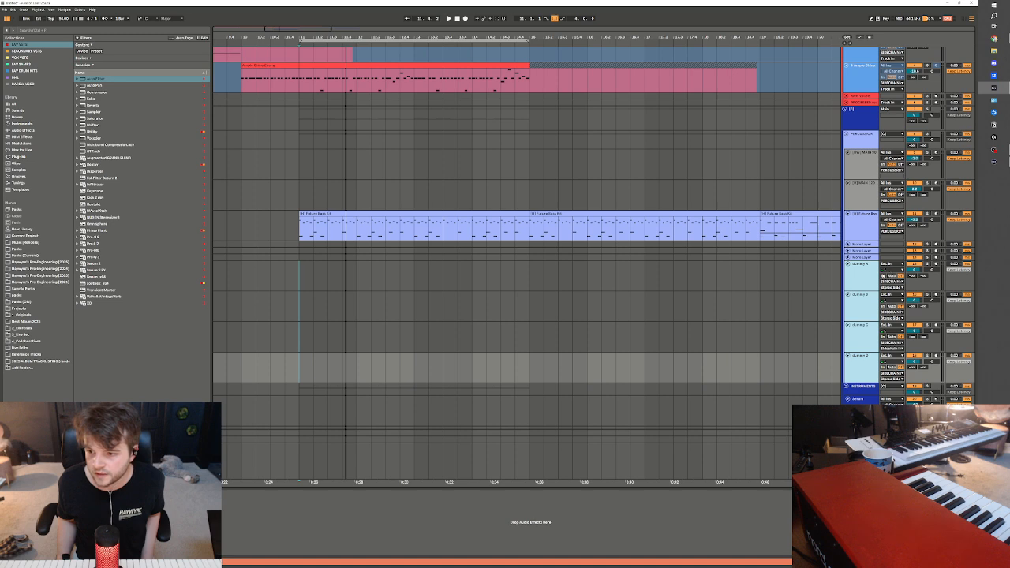
pyautogui.click(889, 265)
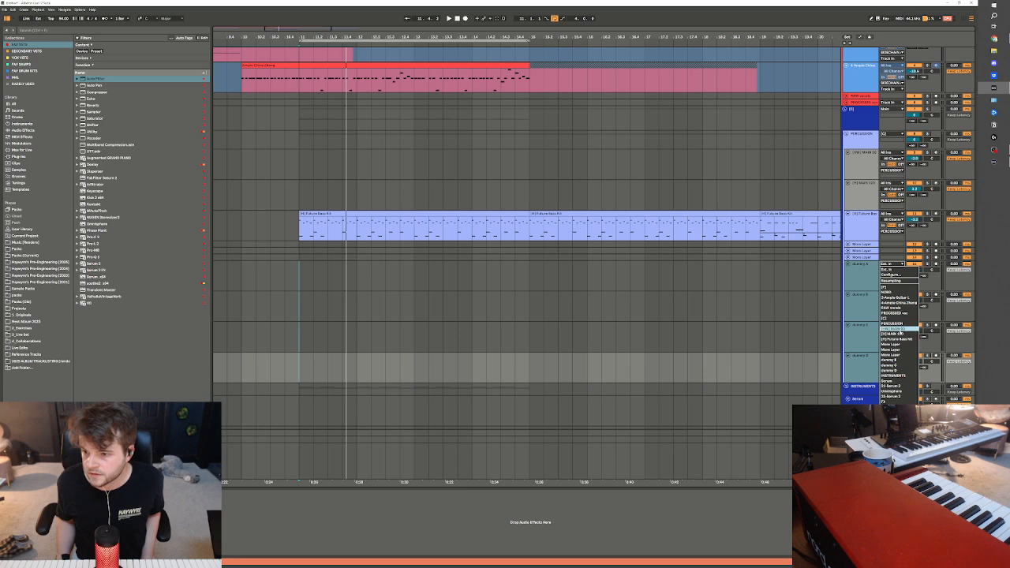
pyautogui.click(912, 340)
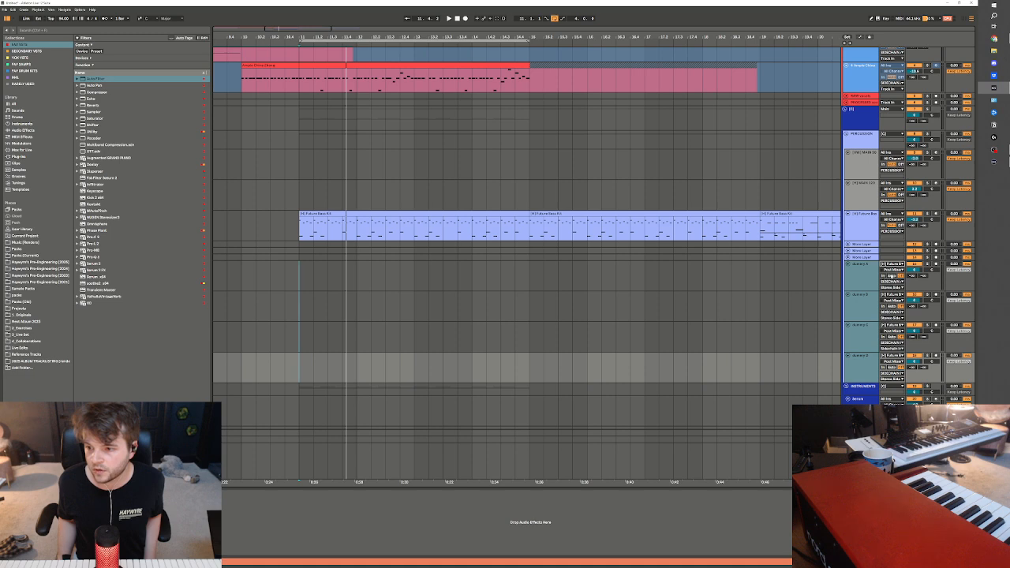
# Set the four dummy tracks' input channel to the drum kit's Dummy chain at Pre FX, with monitoring set to In
pyautogui.click(891, 270)
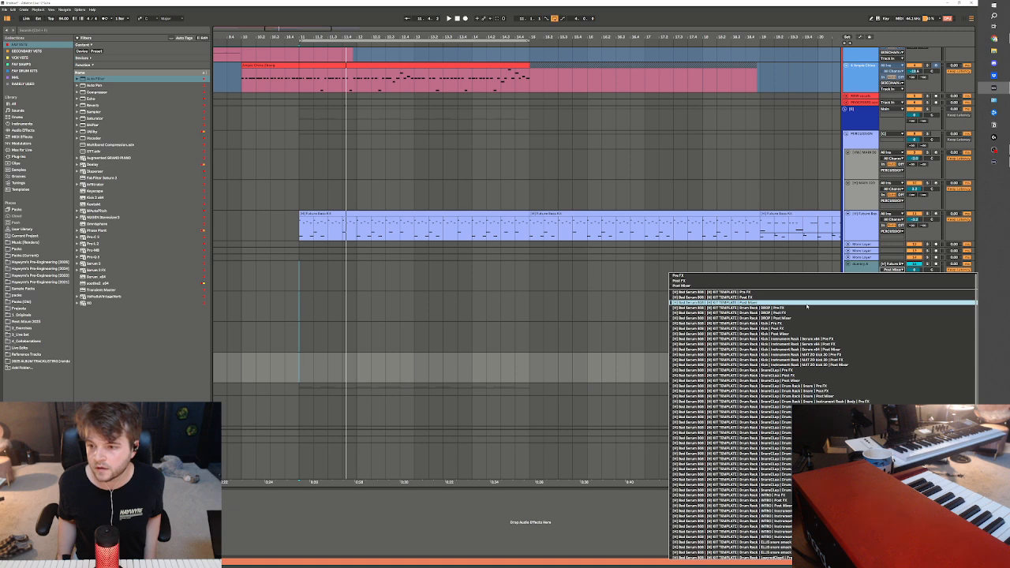
pyautogui.scroll(-8, 805, 379)
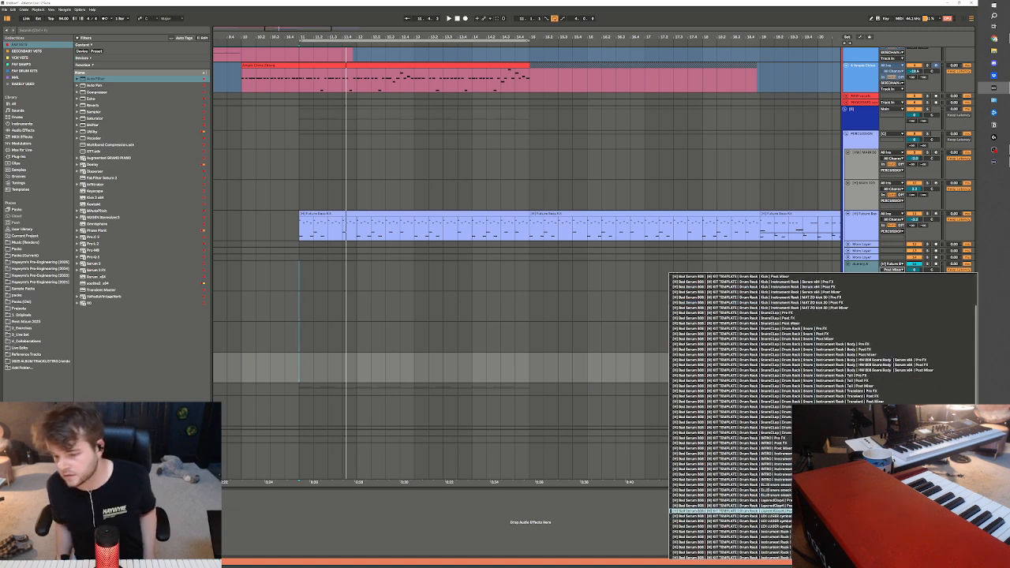
pyautogui.scroll(-6, 732, 489)
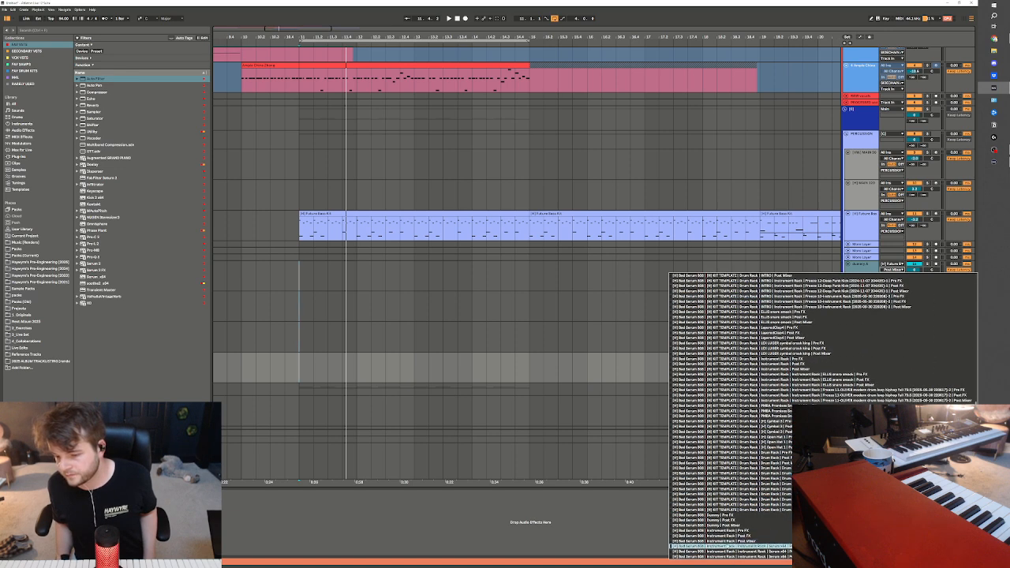
pyautogui.click(731, 516)
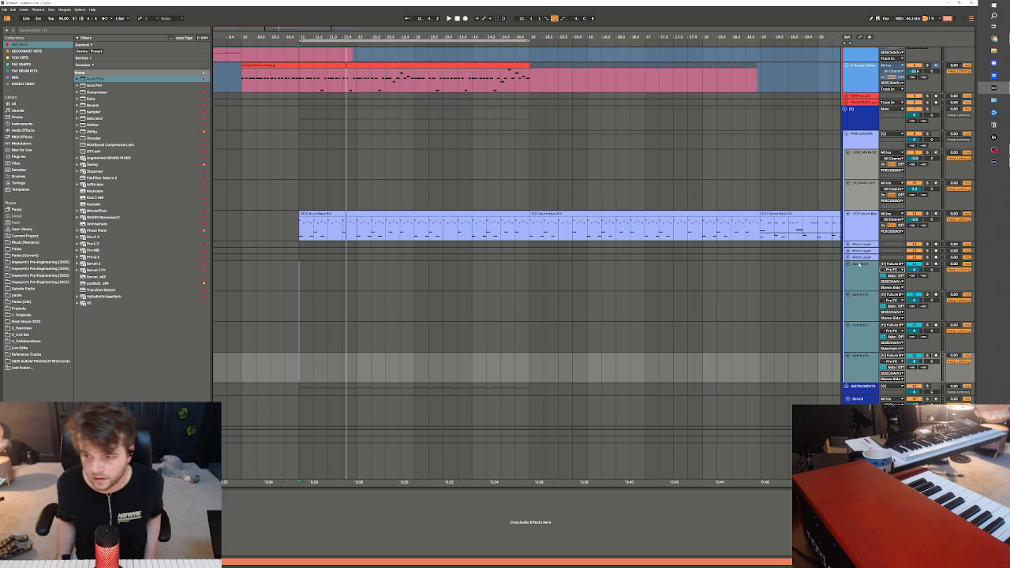
# Check the routing of the dummy tracks, the sidechain tracks and the lower Serum 2 track
pyautogui.click(861, 266)
pyautogui.scroll(-1, 862, 365)
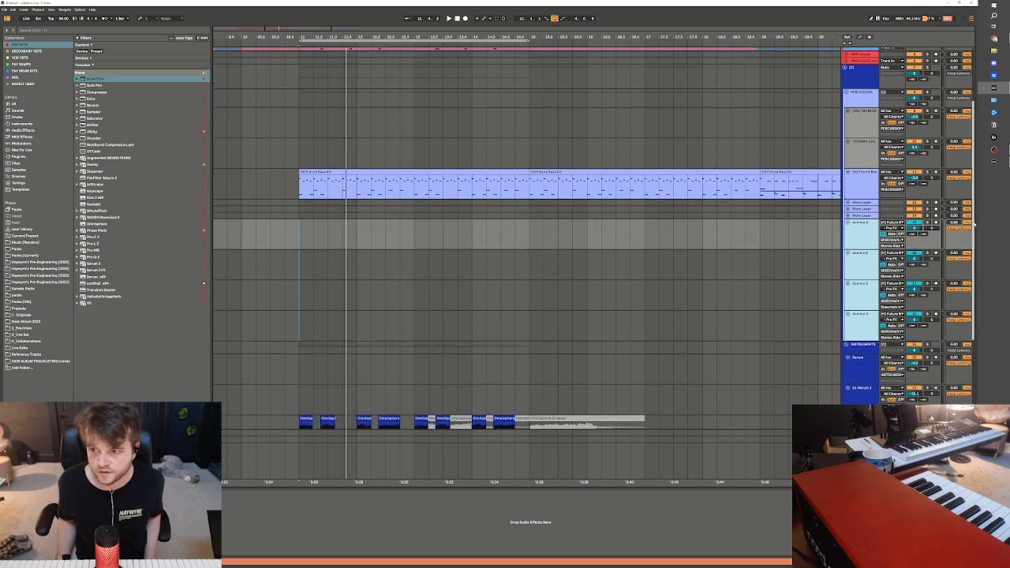
pyautogui.scroll(-4, 862, 365)
pyautogui.click(867, 385)
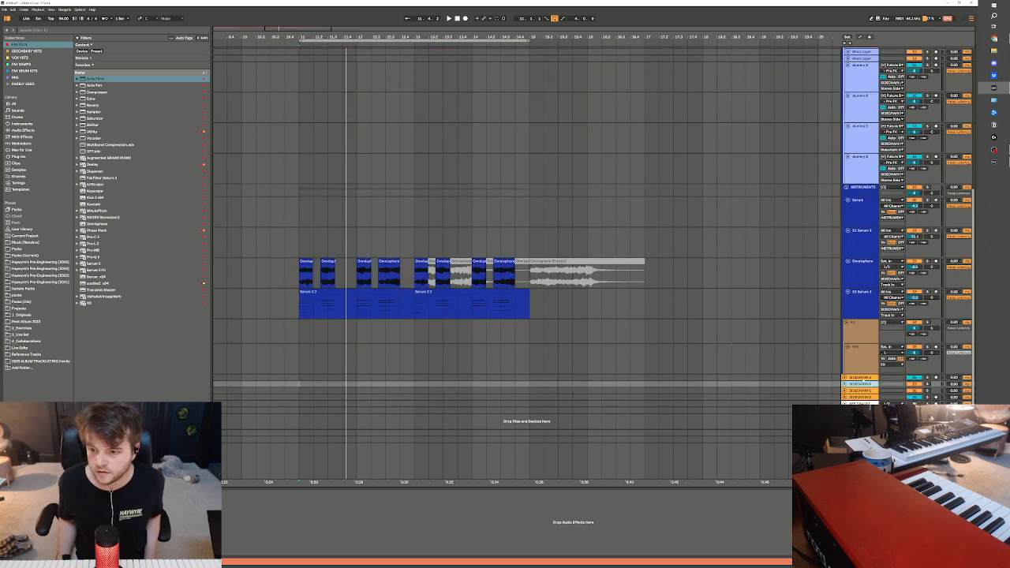
pyautogui.click(864, 378)
pyautogui.click(866, 385)
pyautogui.click(298, 313)
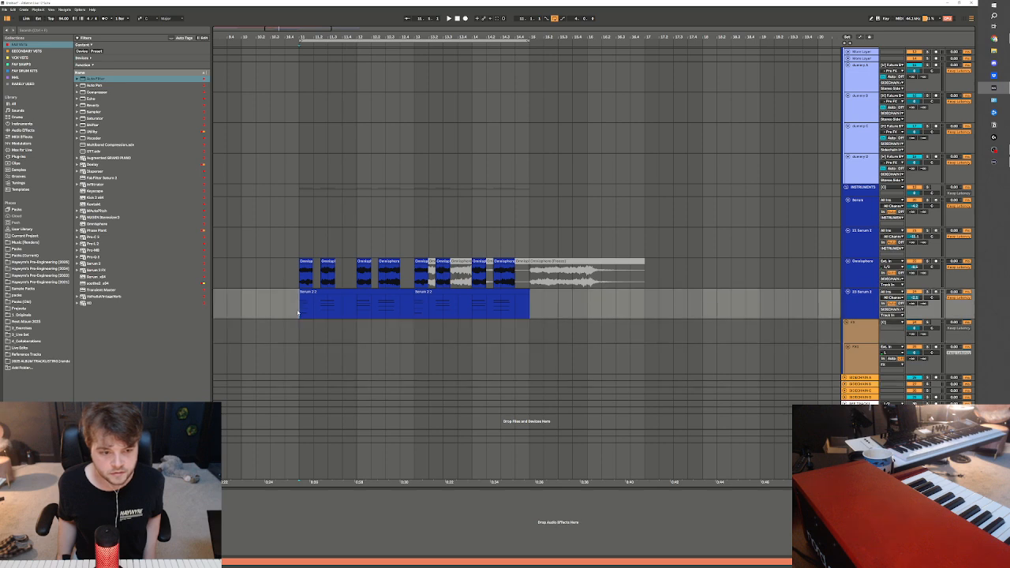
pyautogui.click(859, 297)
pyautogui.scroll(1, 860, 297)
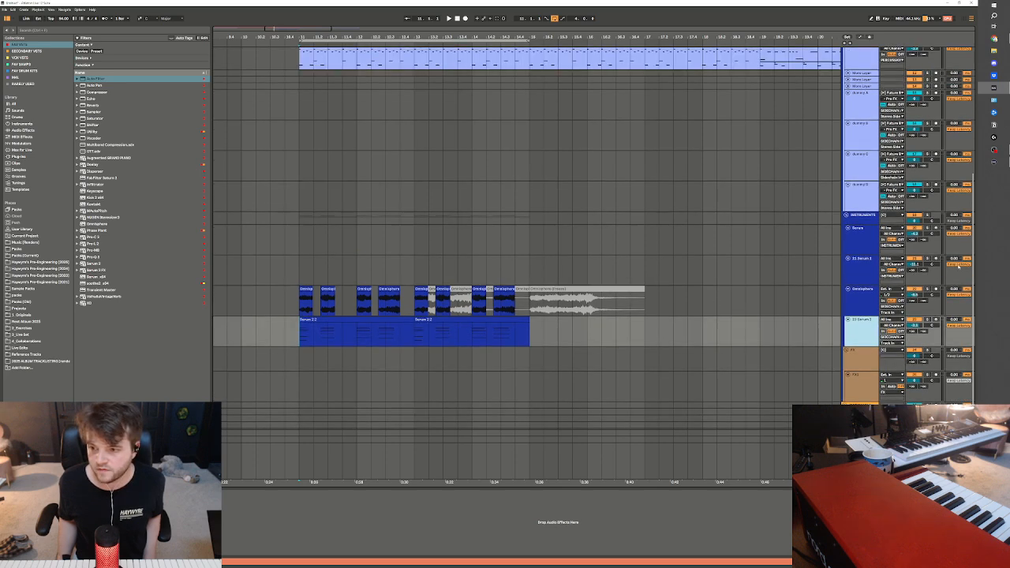
pyautogui.scroll(8, 527, 236)
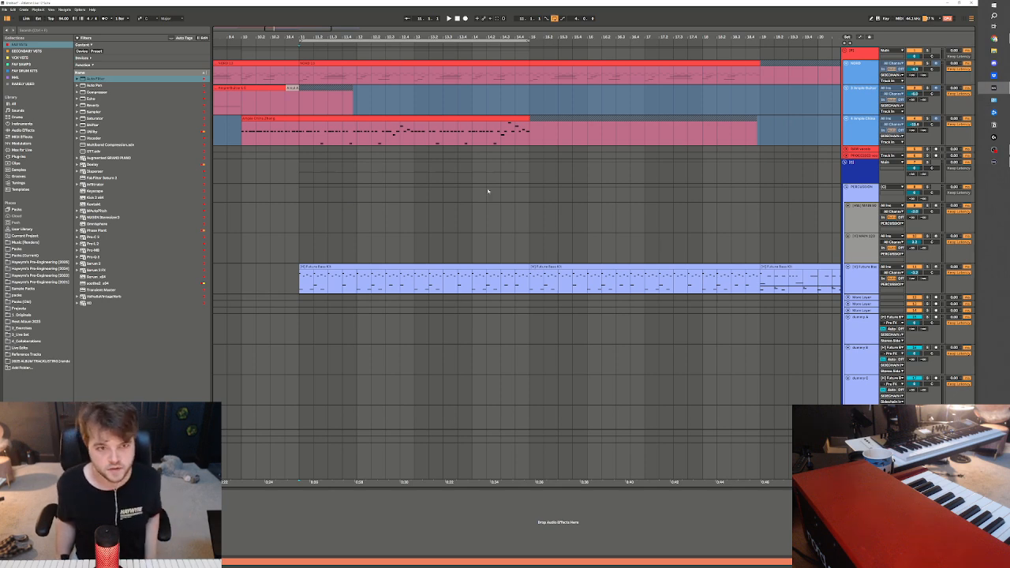
# Play the arrangement from bar 11 on the Future Bass Kit track and view the full arrangement
pyautogui.click(298, 281)
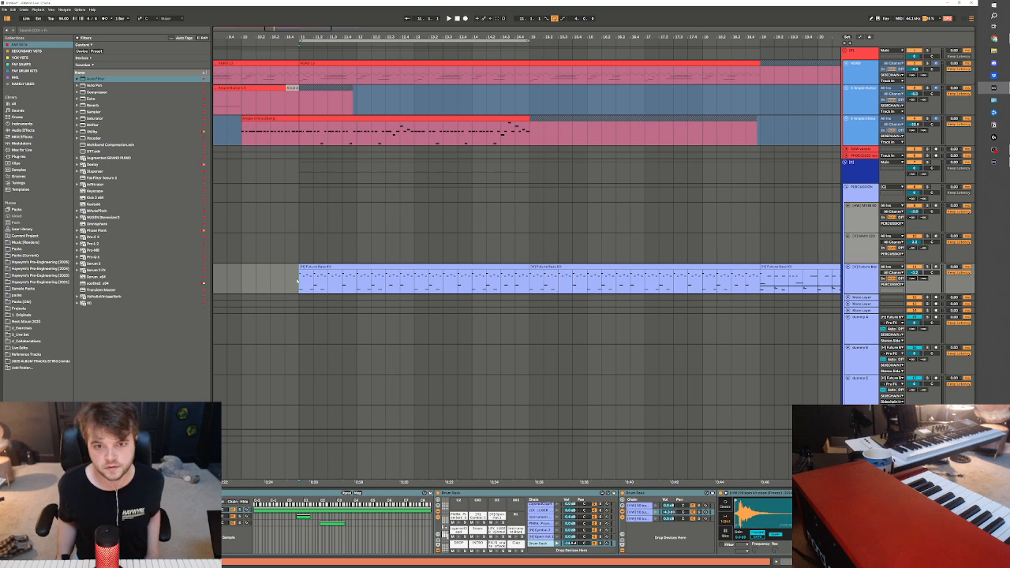
pyautogui.press('space')
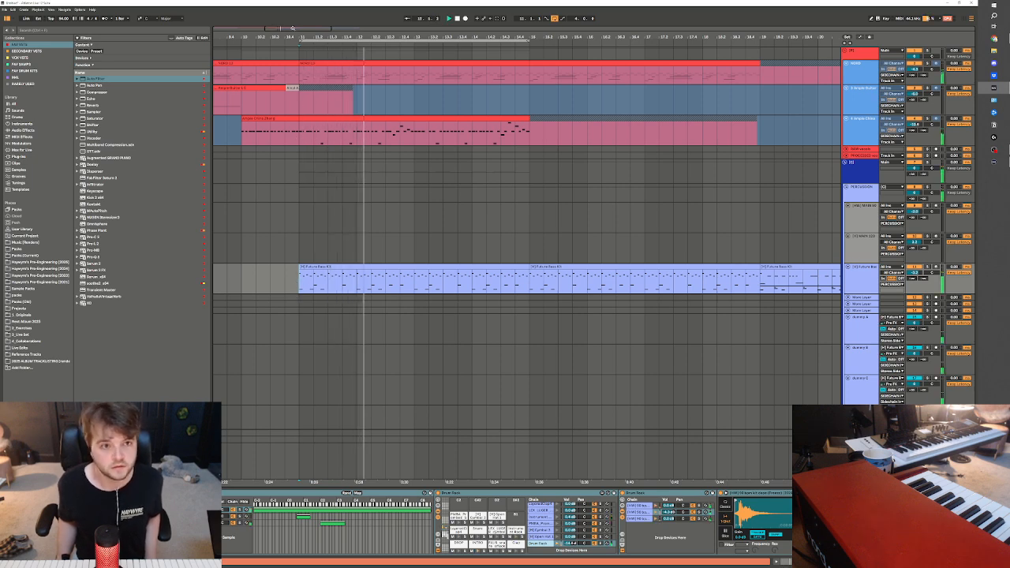
pyautogui.scroll(-6, 427, 274)
pyautogui.scroll(-1, 428, 274)
pyautogui.scroll(1, 427, 274)
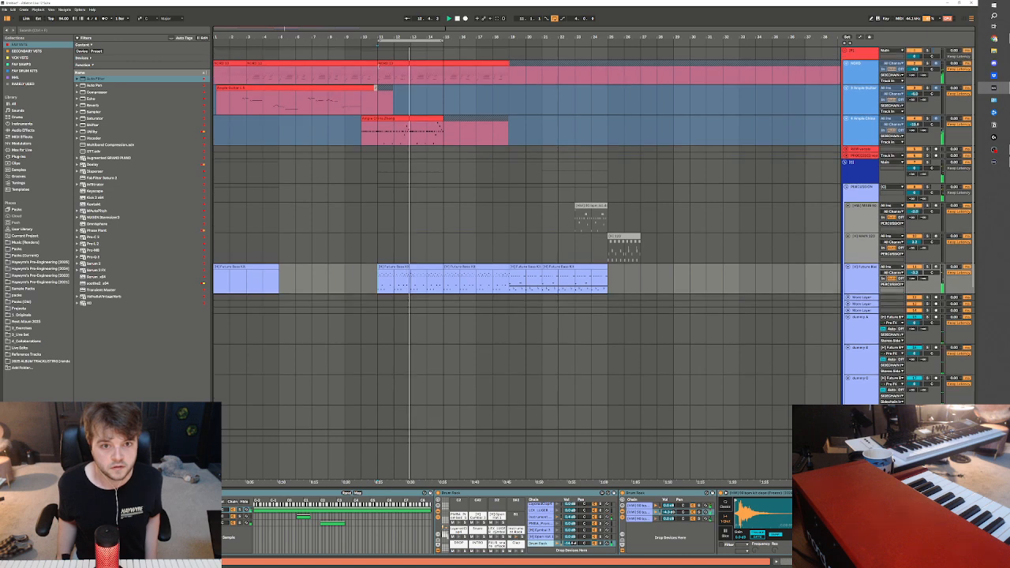
# Deactivate the keys clip on the NORD track from bar 11 onward and replay the section without it
pyautogui.moveTo(379, 72); pyautogui.dragTo(543, 57)
pyautogui.click(375, 207)
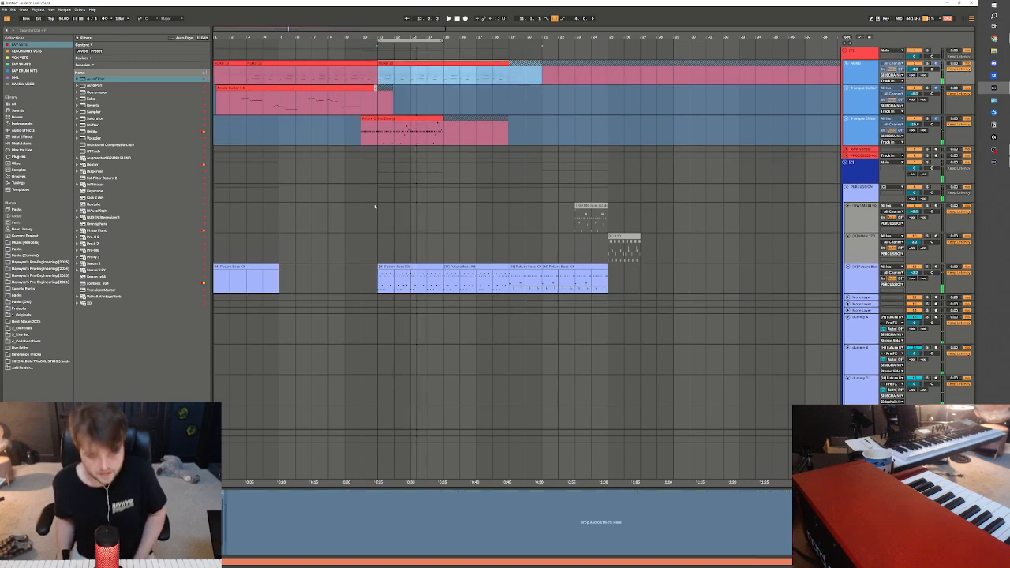
pyautogui.press('0')
pyautogui.press('space')
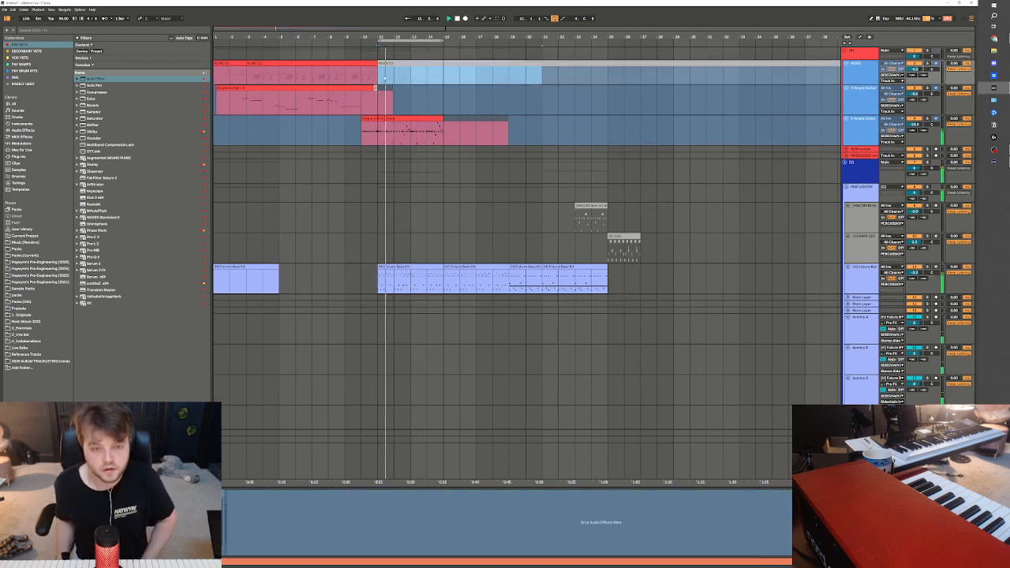
pyautogui.click(384, 74)
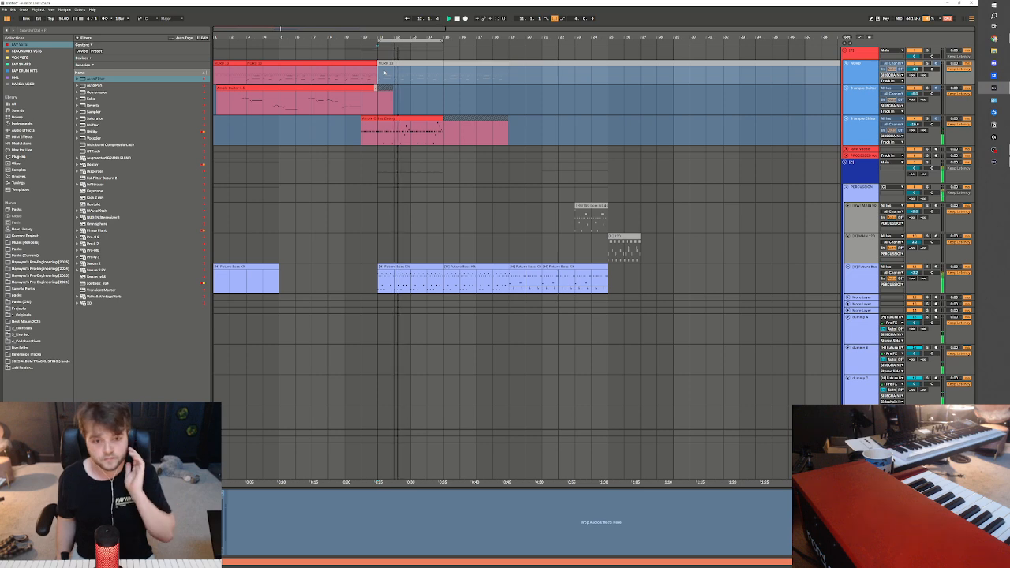
# Adjust the volumes of the Omnisphere and lower Serum 2 tracks together during playback, and select the upper Serum 2 track
pyautogui.scroll(-8, 444, 222)
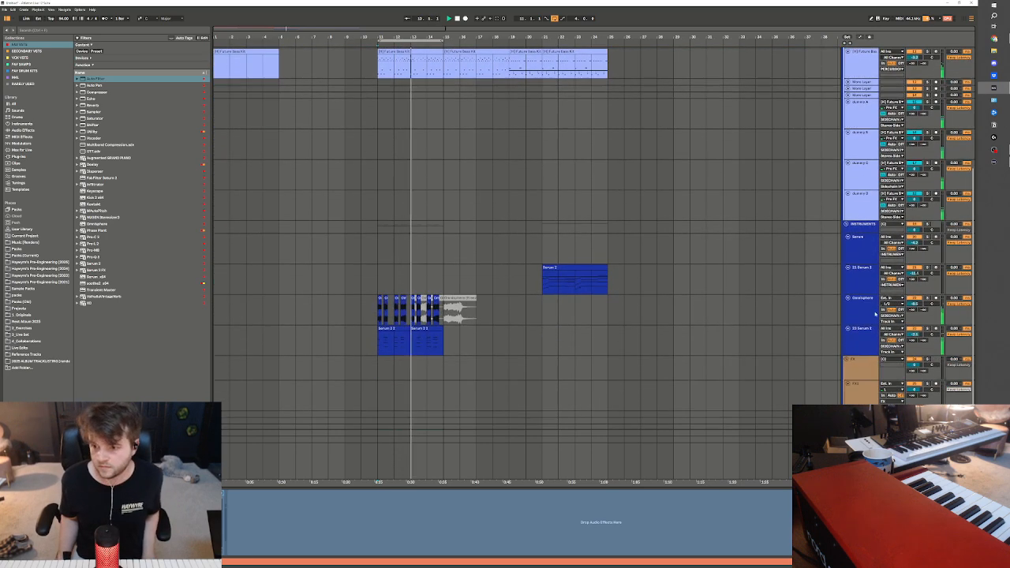
pyautogui.click(858, 347)
pyautogui.click(860, 316)
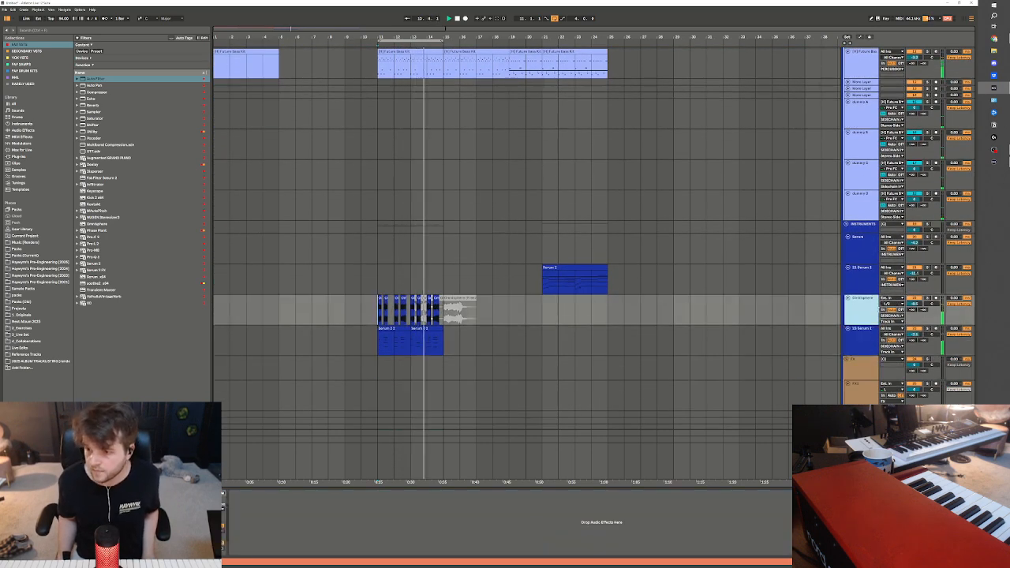
pyautogui.press('Down')
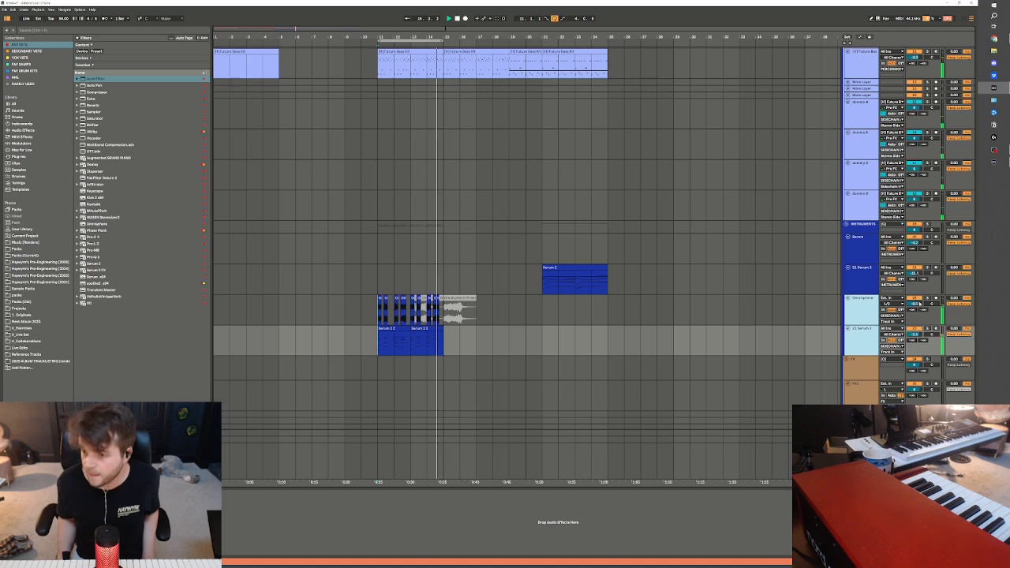
pyautogui.click(823, 273)
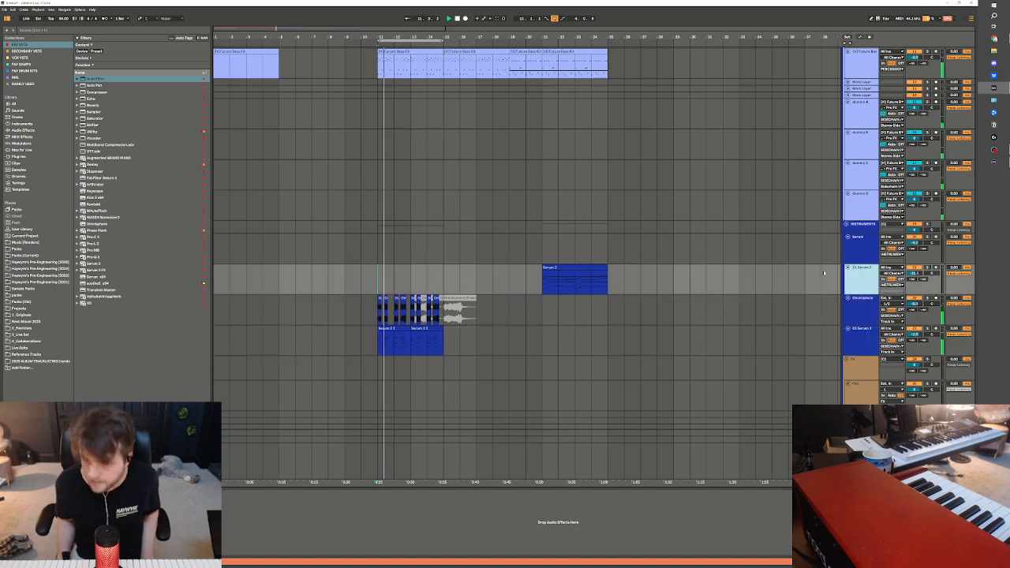
# Check the output routing options of the Simple Chinese Zheng track during playback, and return to the upper Serum 2 track
pyautogui.scroll(2, 667, 257)
pyautogui.press('Up')
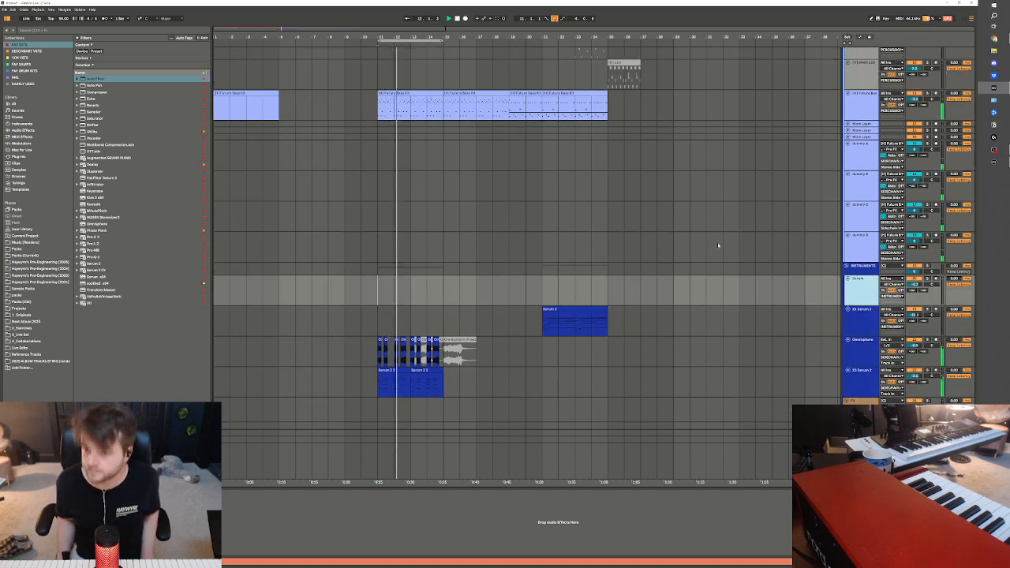
pyautogui.scroll(8, 717, 245)
pyautogui.click(897, 131)
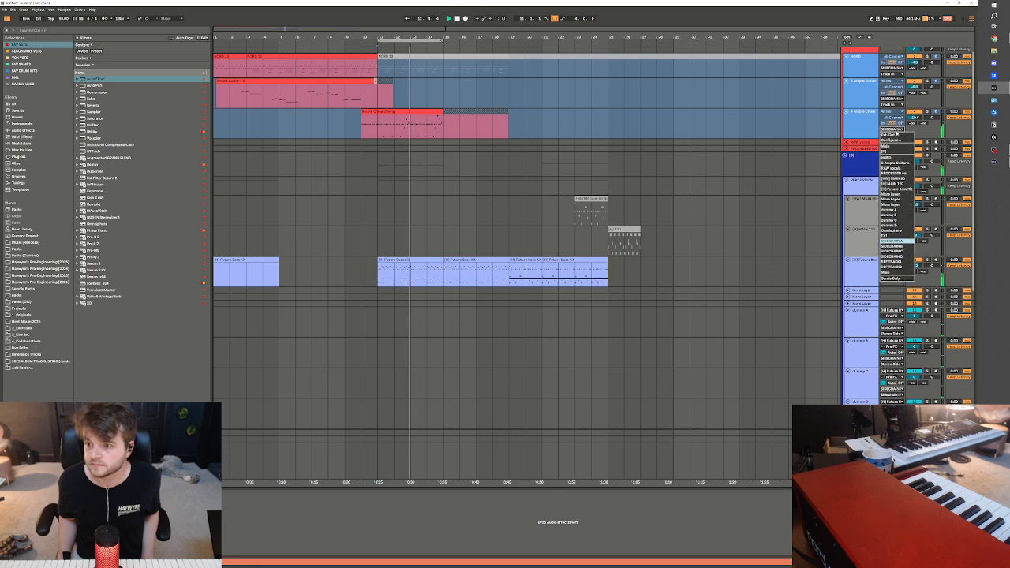
pyautogui.click(813, 170)
pyautogui.scroll(-7, 567, 288)
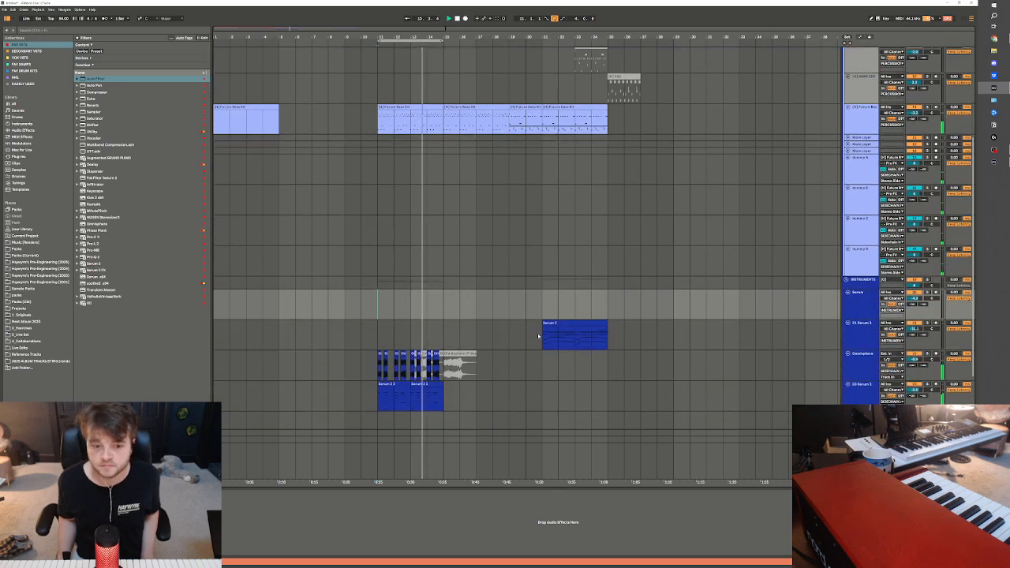
pyautogui.scroll(-3, 539, 336)
pyautogui.press('Down')
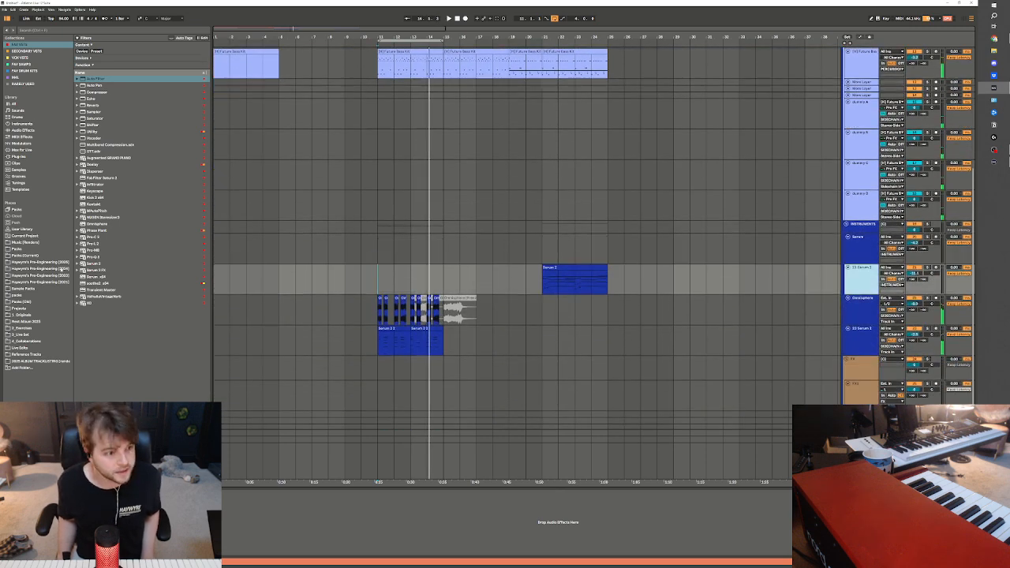
# Insert a MIDI track below the upper Serum 2 track and browse the folders of the 2024 Pre-Engineering library
pyautogui.hotkey('ctrl', 'shift', 't')
pyautogui.click(59, 263)
pyautogui.click(57, 269)
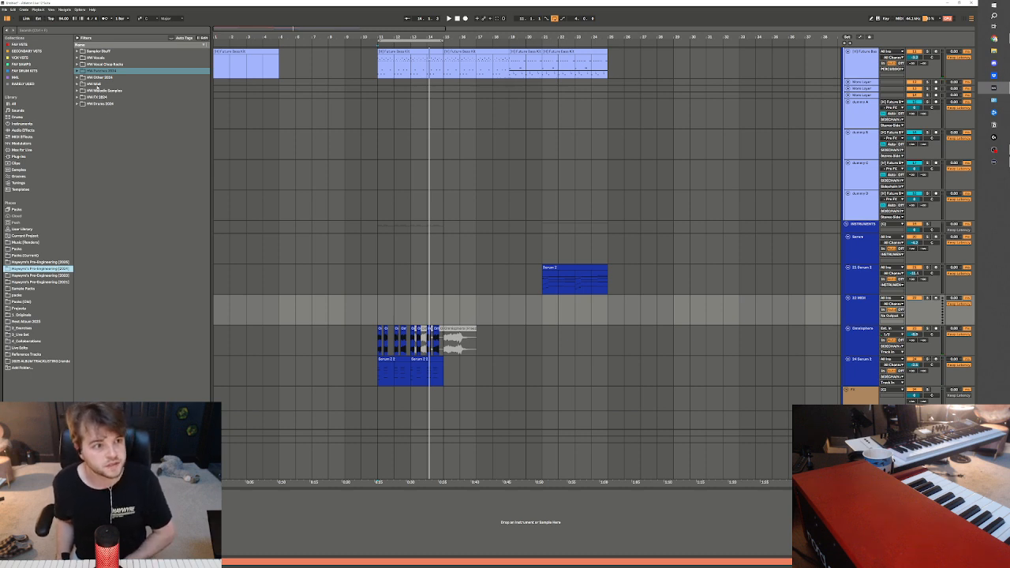
pyautogui.click(107, 105)
pyautogui.press('Up')
pyautogui.press('Up')
pyautogui.press('Up')
pyautogui.press('Up')
pyautogui.press('Up')
pyautogui.press('Up')
pyautogui.press('Right')
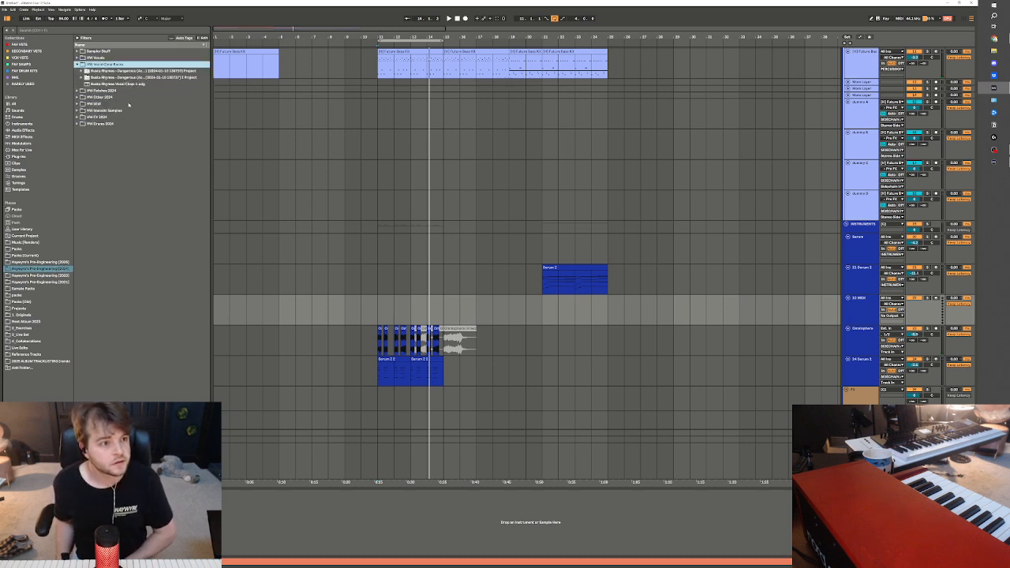
# Open the HW Basses 2024 folder inside HW Patches 2024
pyautogui.press('Left')
pyautogui.press('Down')
pyautogui.press('Right')
pyautogui.press('Down')
pyautogui.press('Down')
pyautogui.press('Down')
# Load the Inspire bass rack preset onto the new MIDI track and lower the track's volume
pyautogui.press('Down')
pyautogui.press('Down')
pyautogui.press('Down')
pyautogui.press('Right')
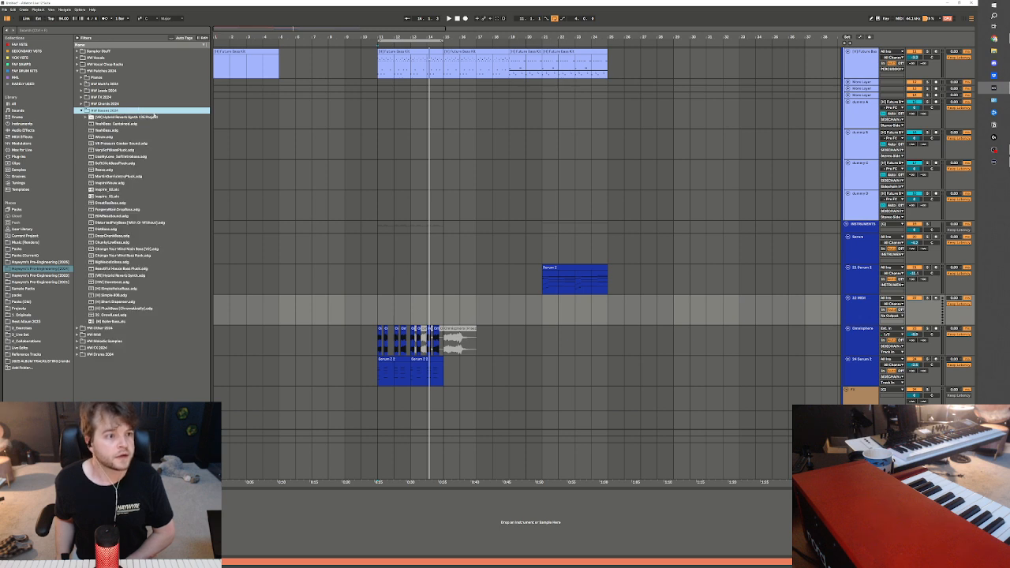
pyautogui.press('Down')
pyautogui.press('Down')
pyautogui.press('Down')
pyautogui.press('Down')
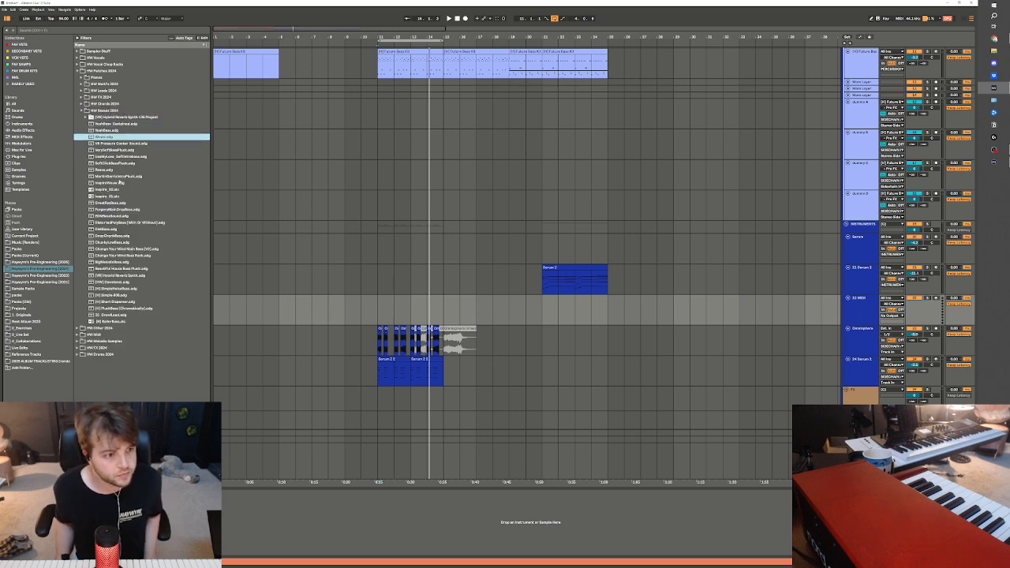
pyautogui.click(111, 183)
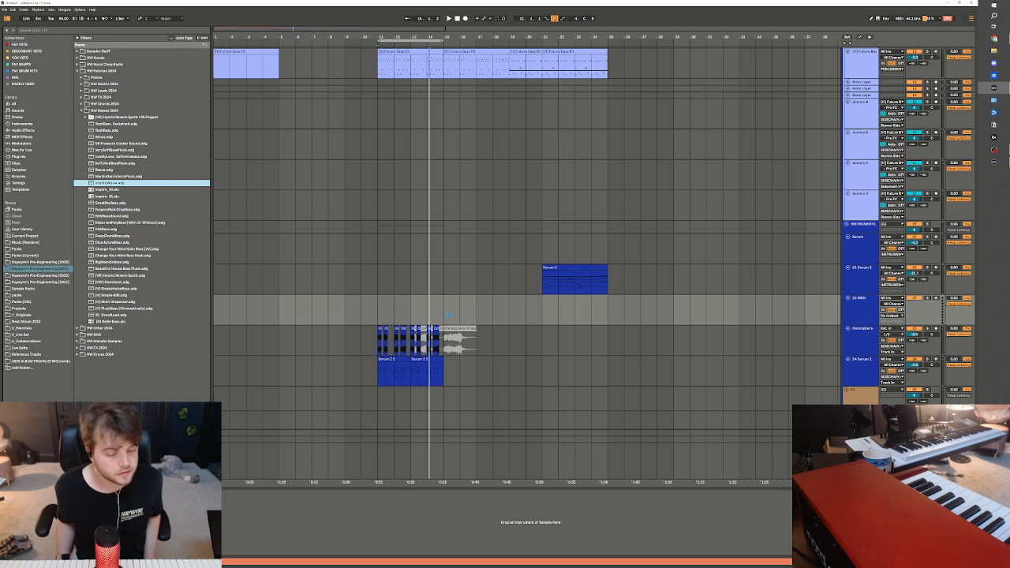
pyautogui.moveTo(447, 314); pyautogui.dragTo(449, 314)
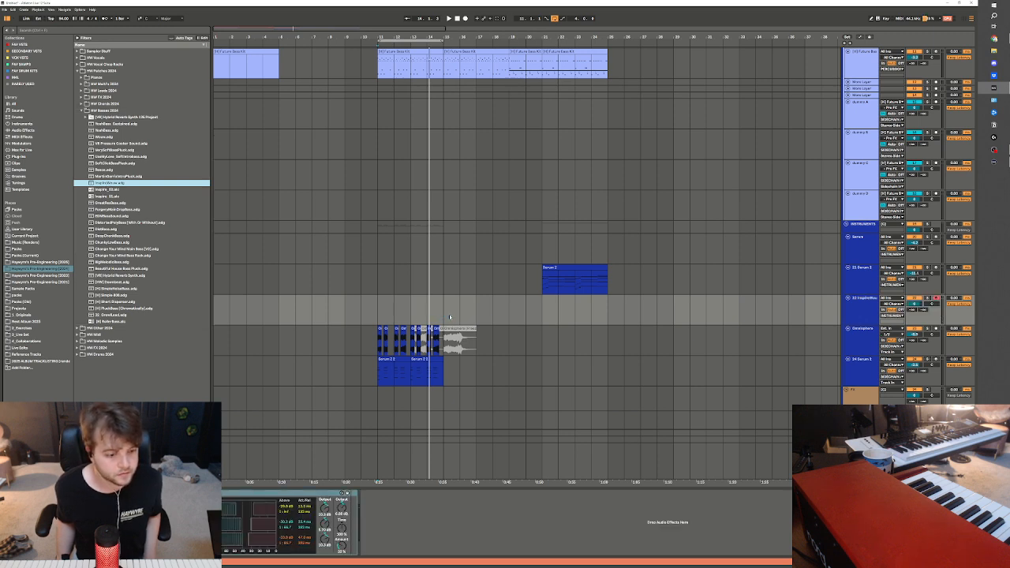
pyautogui.moveTo(914, 304); pyautogui.dragTo(915, 314)
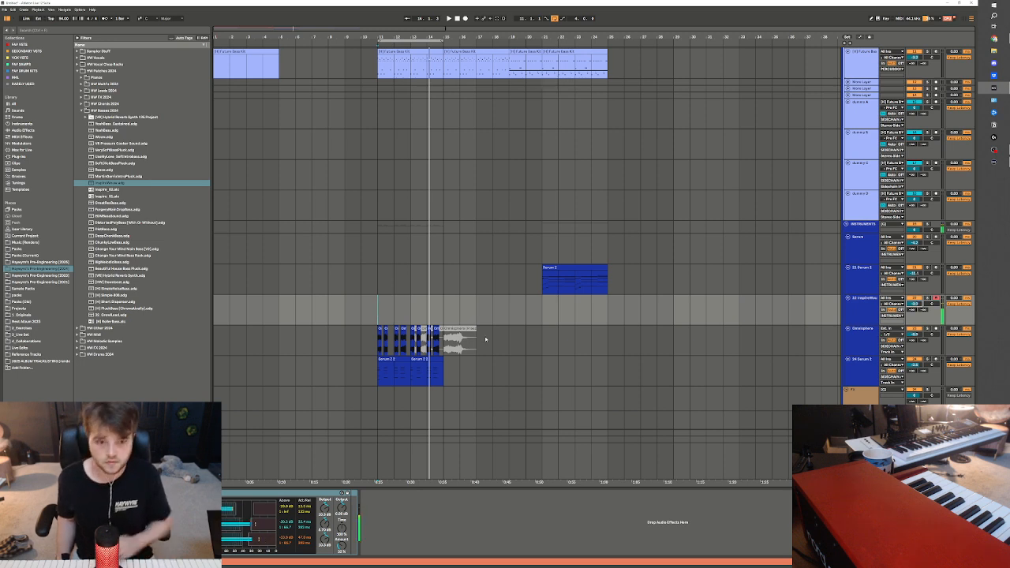
# Record a short bass take on the Inspire track, starting from bar 10
pyautogui.click(357, 305)
pyautogui.press('space')
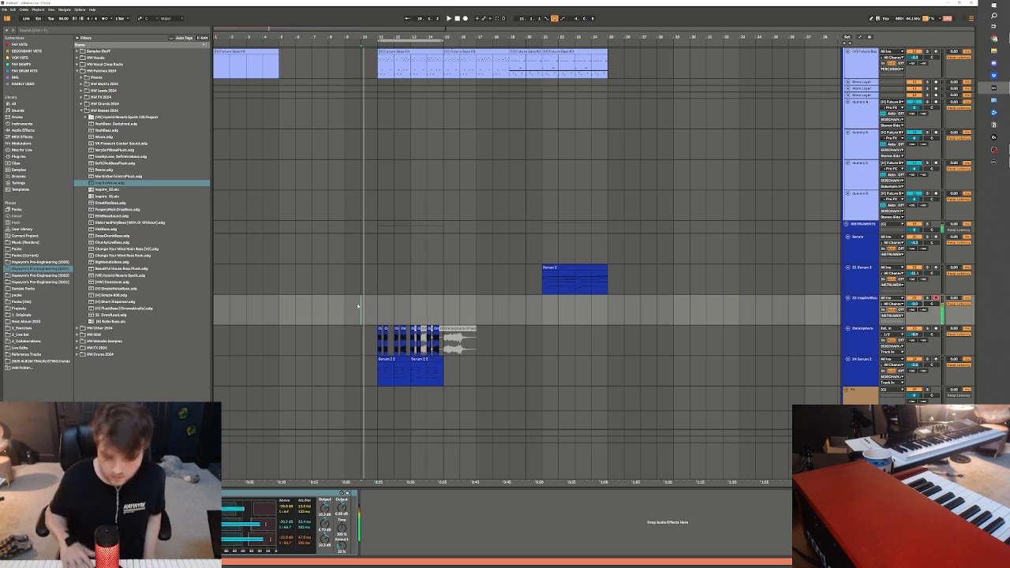
pyautogui.press('F9')
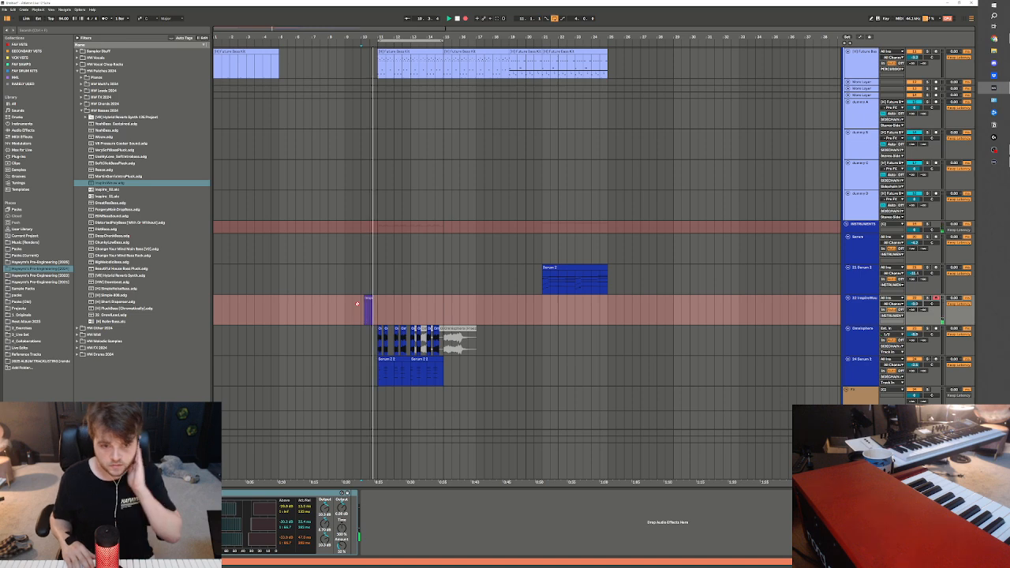
pyautogui.press('space')
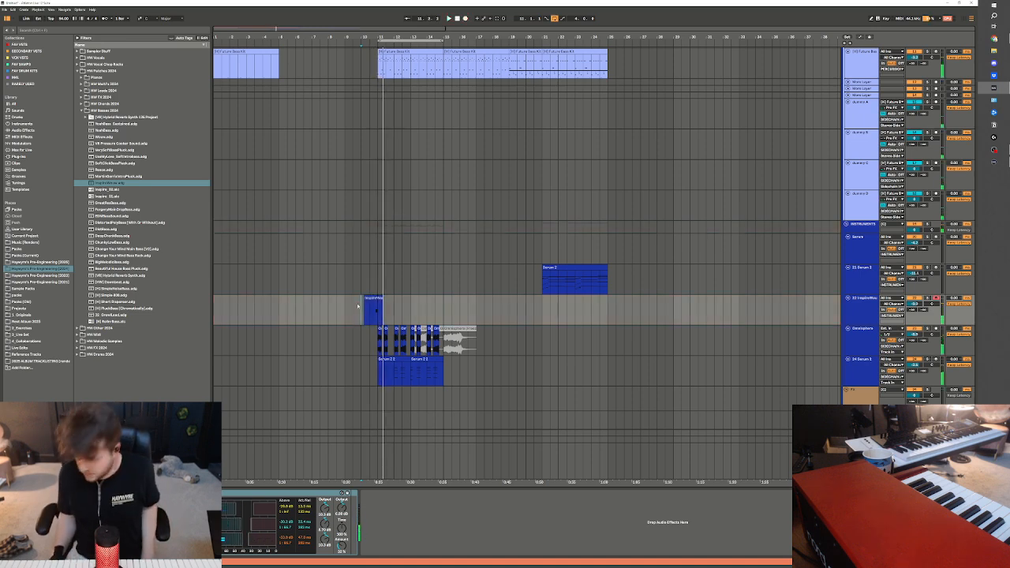
# Play back the recorded bass clip and trim it to the short pickup just before bar 11
pyautogui.rightClick(349, 302)
pyautogui.click(370, 278)
pyautogui.click(374, 318)
pyautogui.press('space')
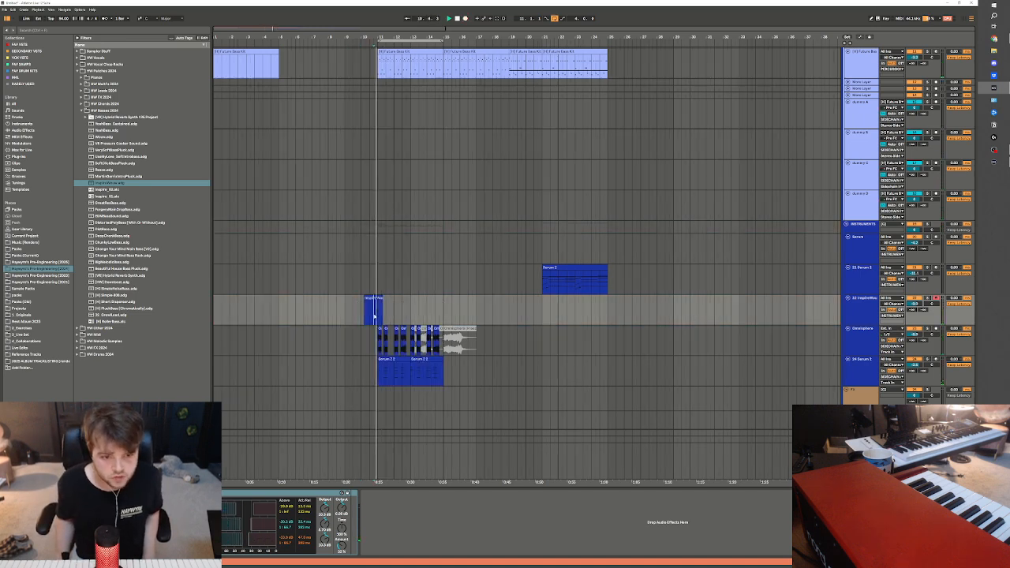
pyautogui.press('space')
pyautogui.press('Delete')
pyautogui.moveTo(378, 317); pyautogui.dragTo(296, 314)
pyautogui.press('Delete')
pyautogui.click(373, 300)
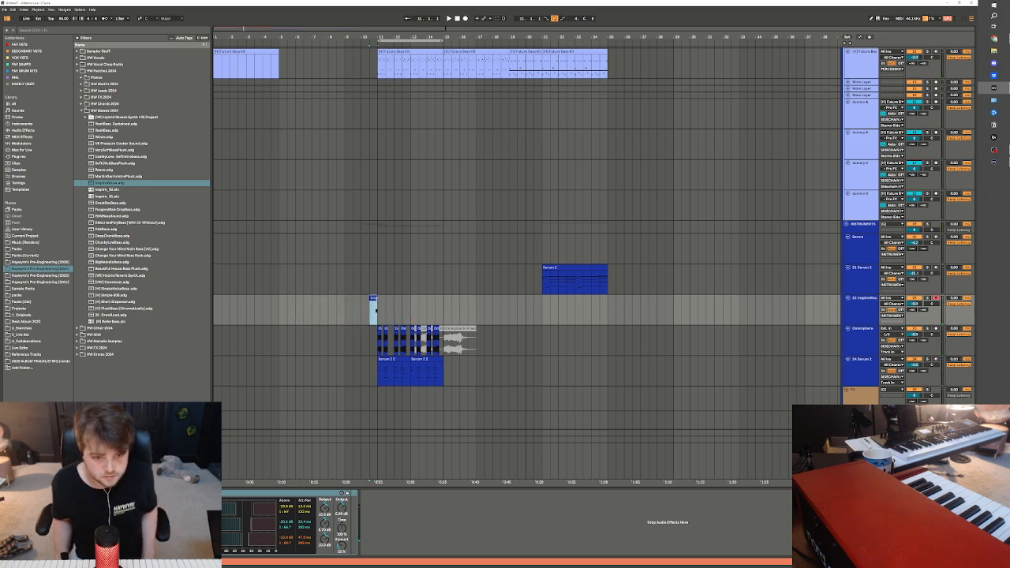
# View the trimmed bass clip's notes and play the arrangement from the pickup into bar 11
pyautogui.doubleClick(373, 300)
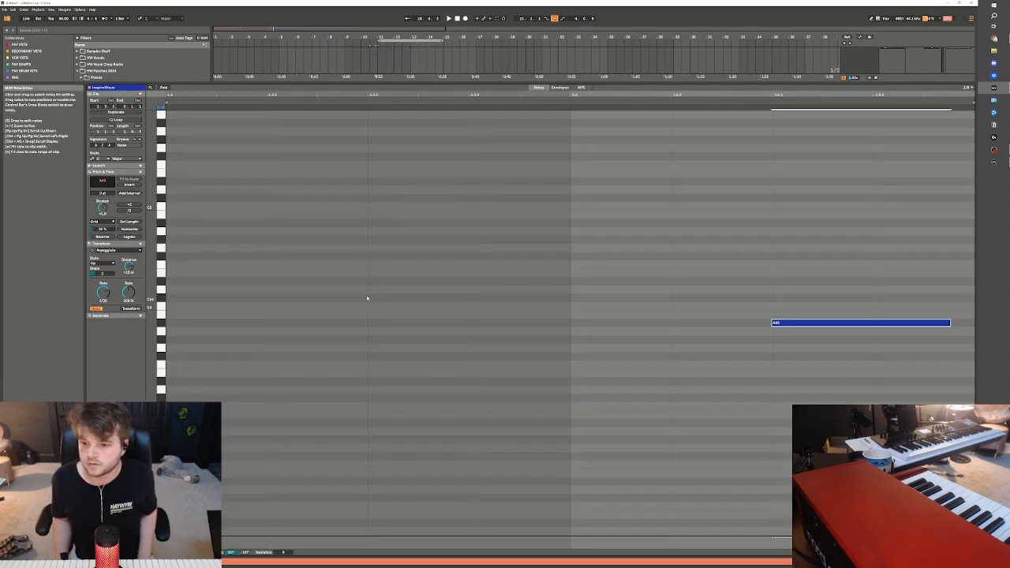
pyautogui.press('space')
pyautogui.hotkey('ctrl', 'alt', 'e')
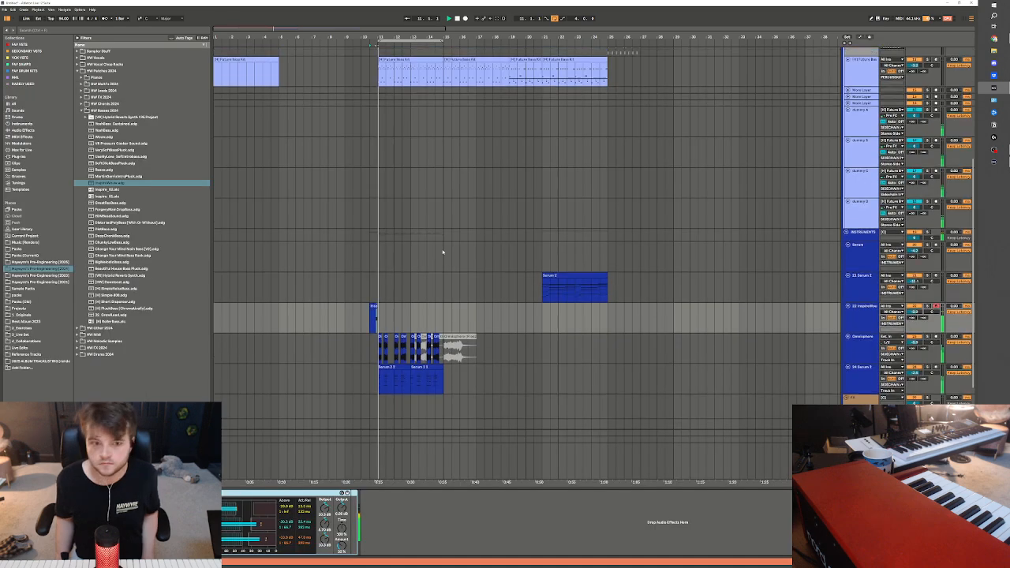
pyautogui.scroll(5, 430, 244)
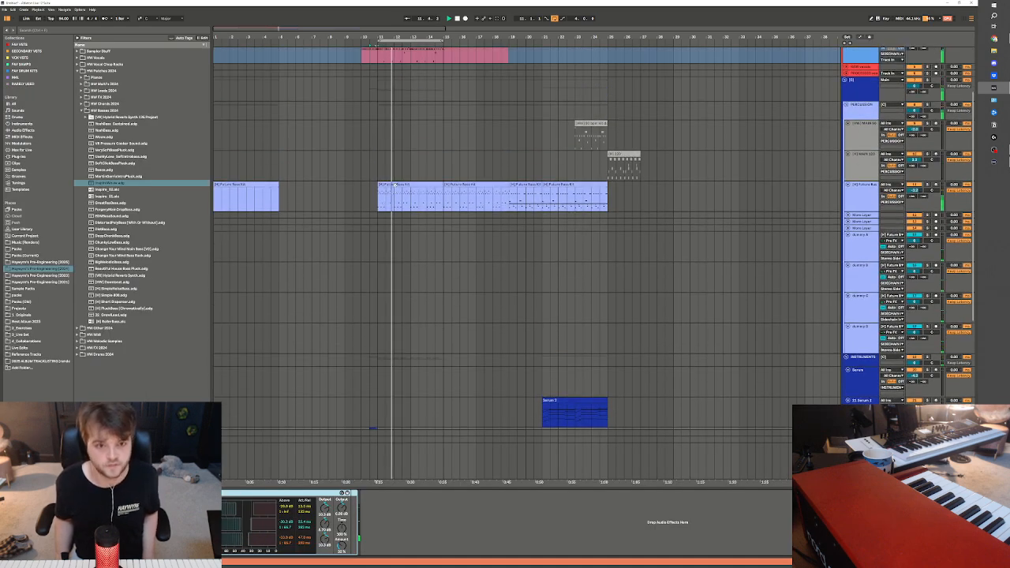
pyautogui.press('space')
# Search the Packs (Current) folder for "cymbal" and open the Brad Webb Jazz Grooves pack
pyautogui.click(30, 256)
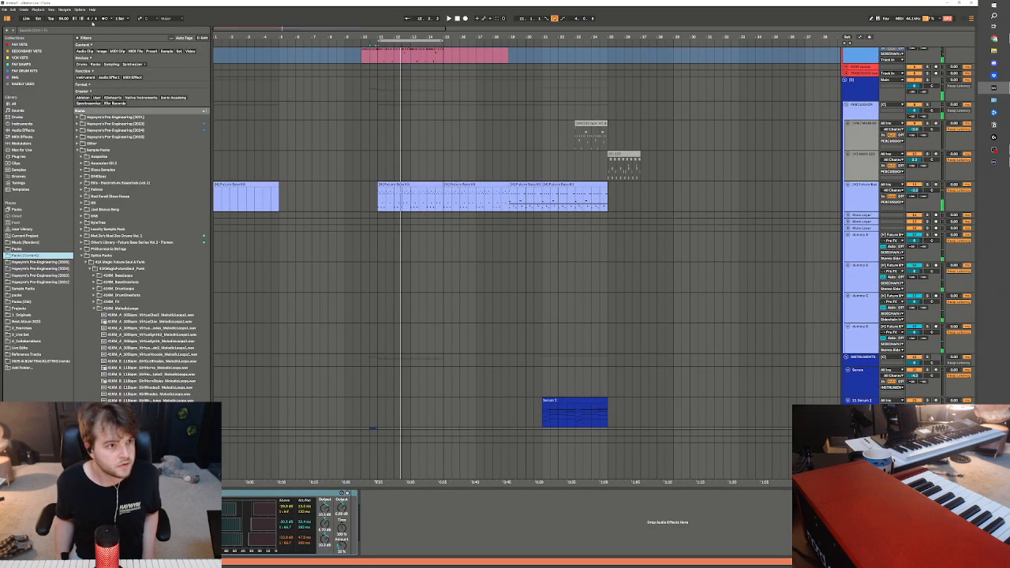
pyautogui.click(91, 30)
pyautogui.write('cymbals')
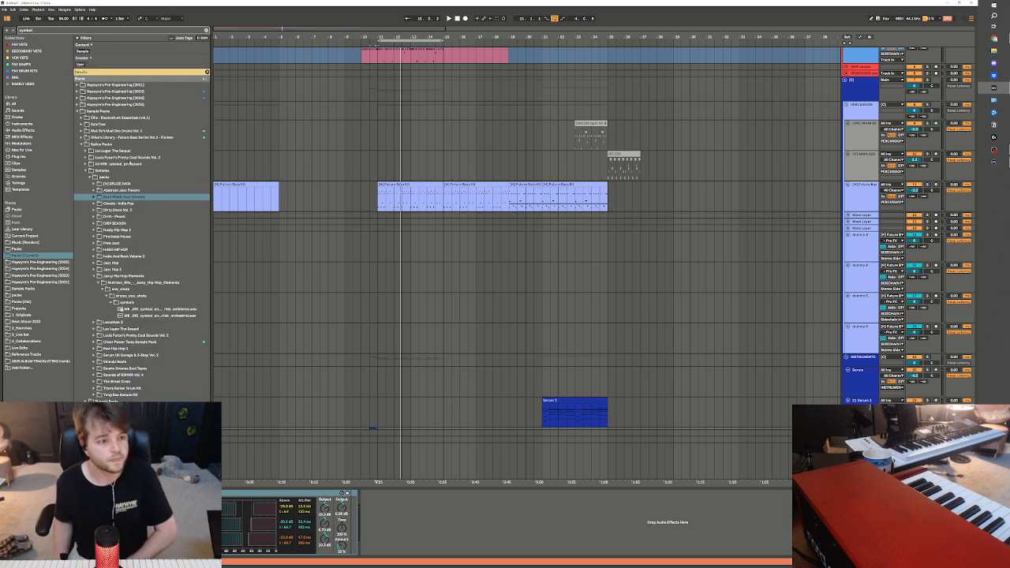
pyautogui.click(145, 203)
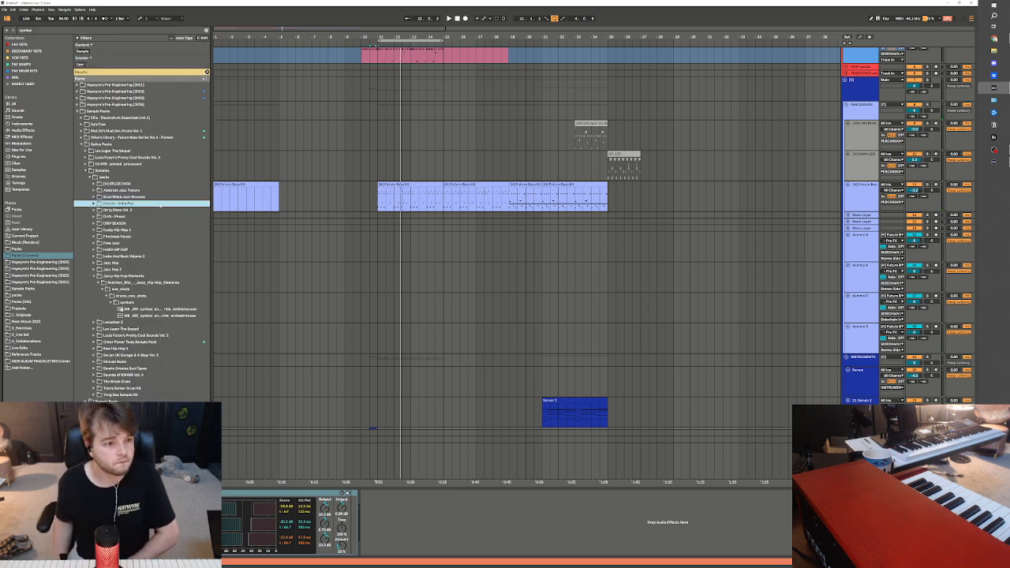
pyautogui.doubleClick(142, 197)
pyautogui.doubleClick(160, 203)
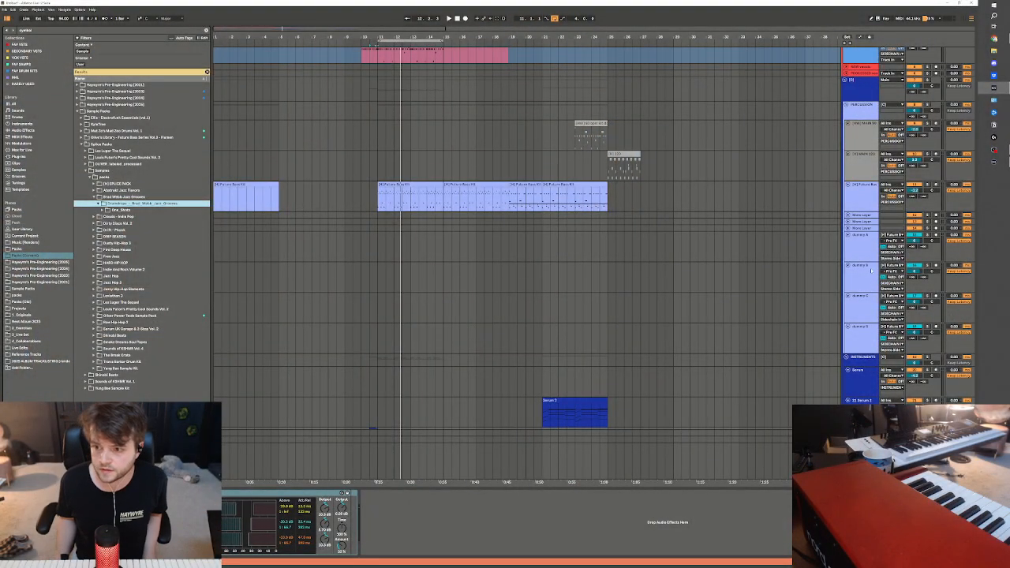
# Fold the four dummy tracks below the drum tracks
pyautogui.click(864, 236)
pyautogui.keyDown('shift'); pyautogui.click(854, 327); pyautogui.keyUp('shift')
pyautogui.press('Left')
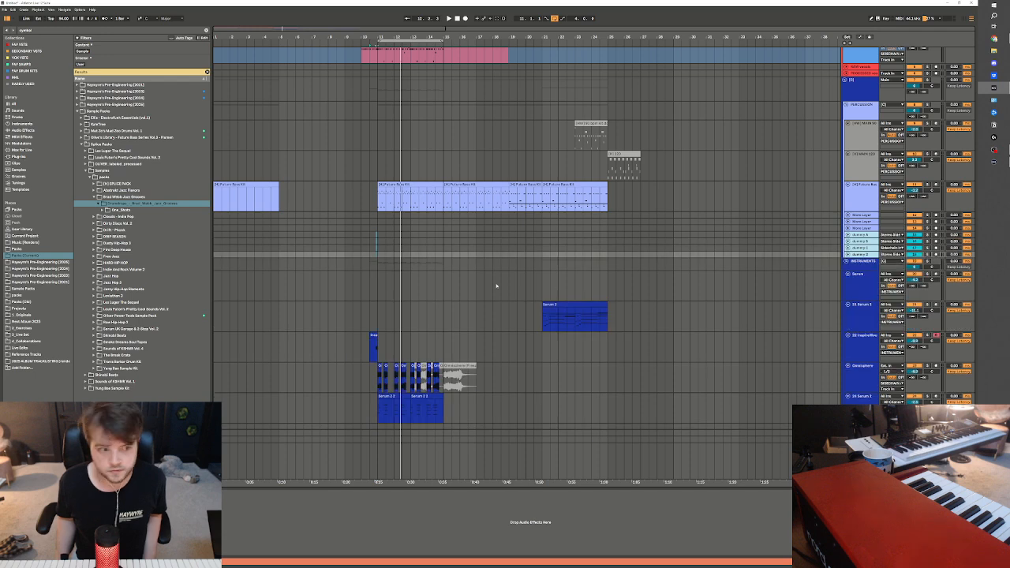
# Open the Cymbals folder within the jazz pack's One_Shots folder
pyautogui.click(122, 210)
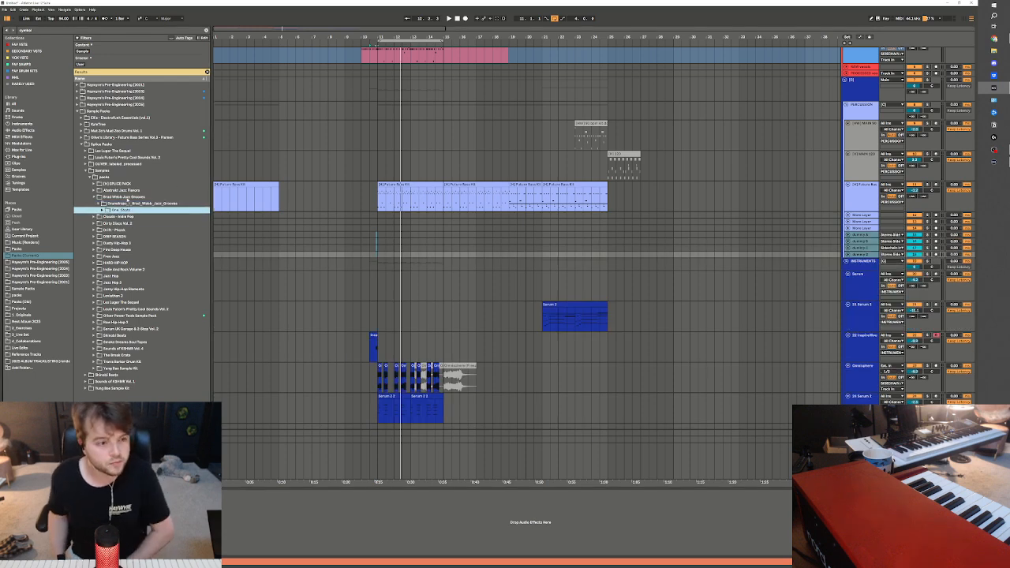
pyautogui.press('Right')
pyautogui.press('Down')
pyautogui.press('Right')
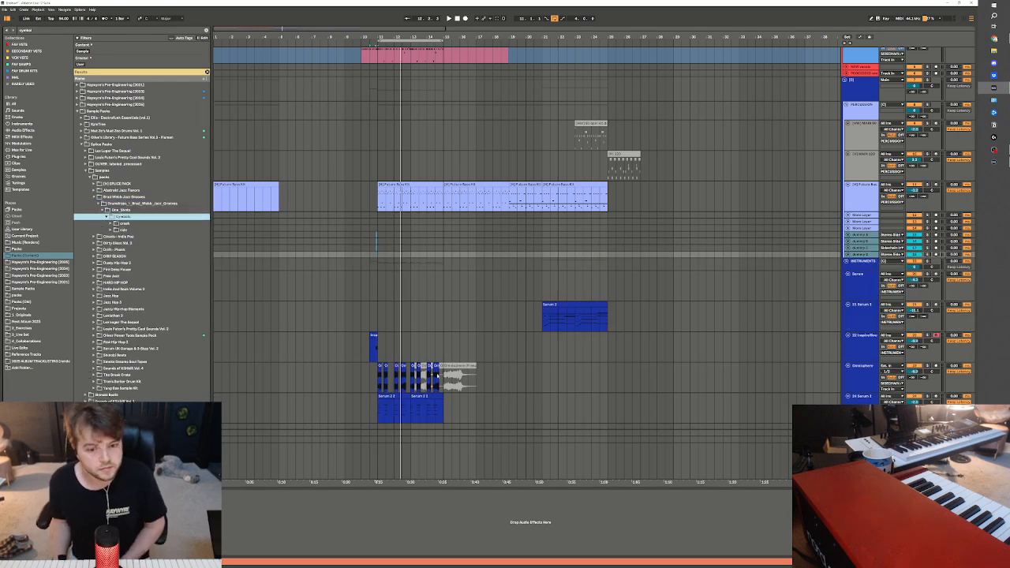
# Insert a new audio track below the Future Bass Kit track
pyautogui.scroll(-3, 438, 375)
pyautogui.click(866, 319)
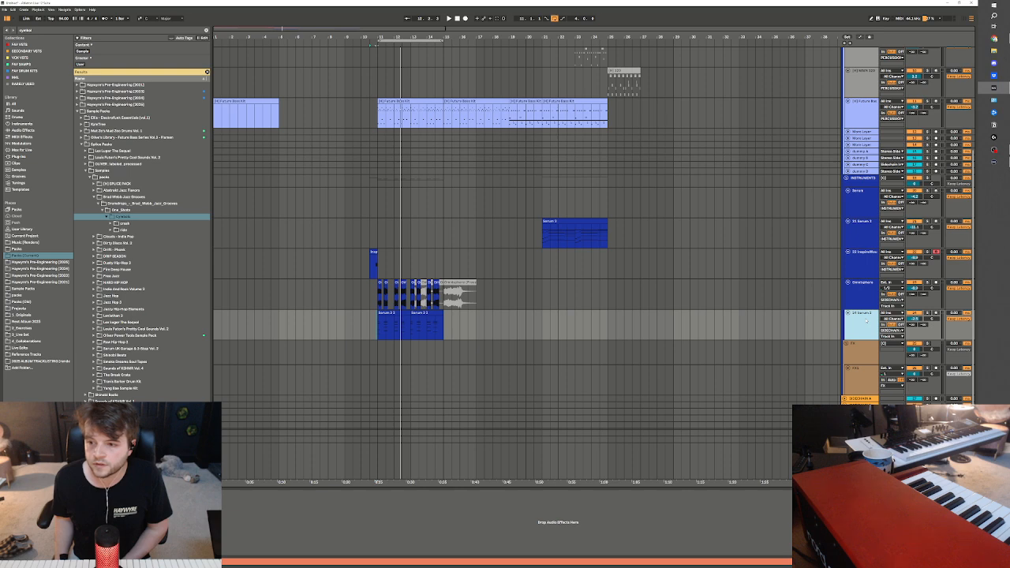
pyautogui.scroll(3, 763, 225)
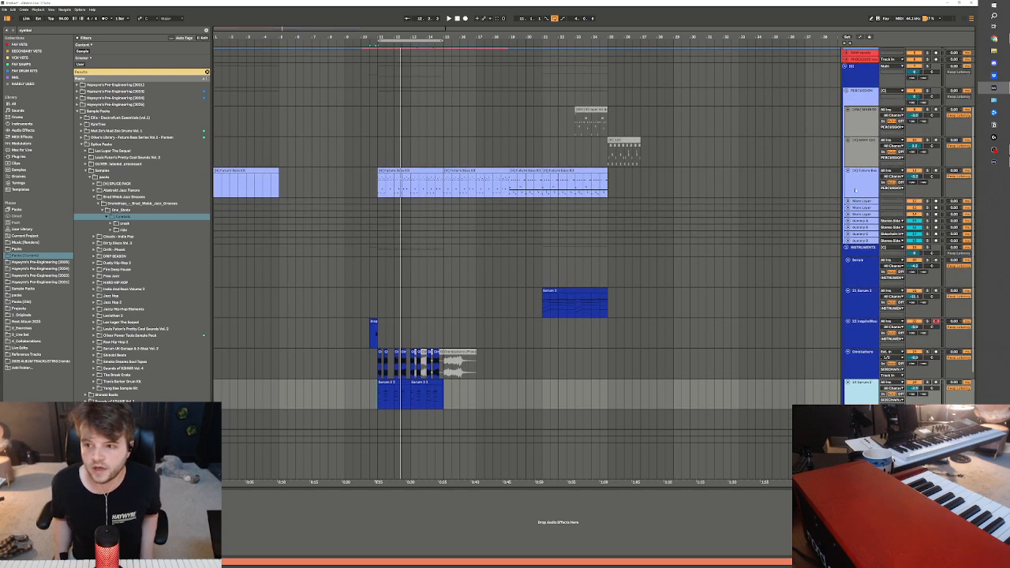
pyautogui.click(854, 190)
pyautogui.hotkey('ctrl', 't')
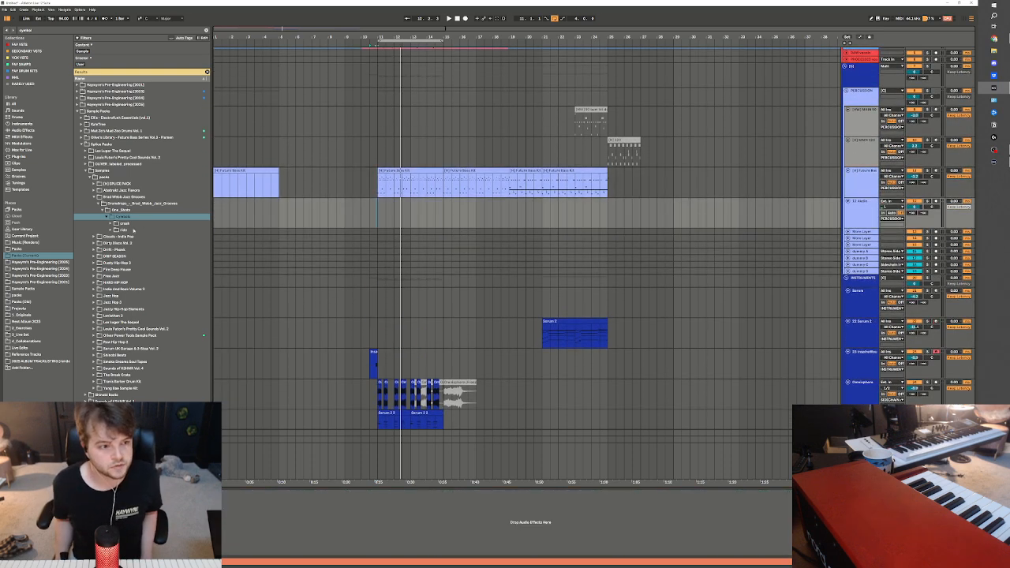
# Open the tip samples folder of the dark_dry ride cymbal
pyautogui.click(126, 224)
pyautogui.click(111, 230)
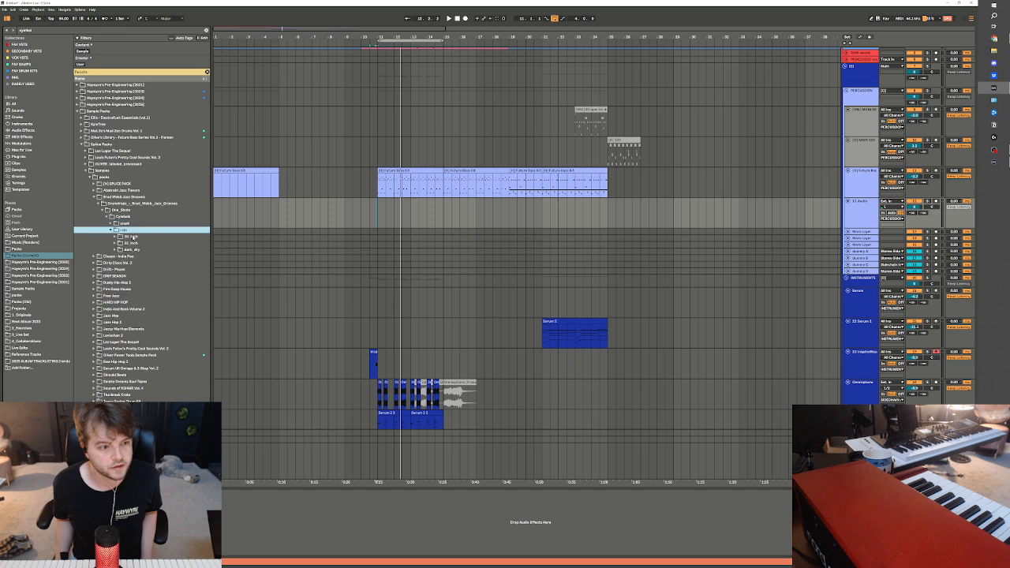
pyautogui.click(115, 237)
pyautogui.click(115, 249)
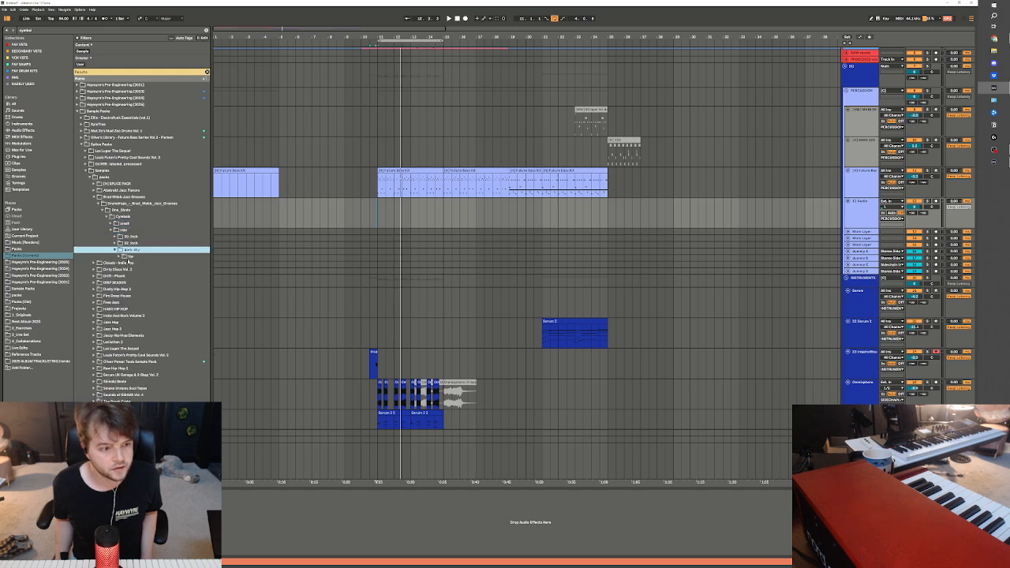
pyautogui.click(128, 258)
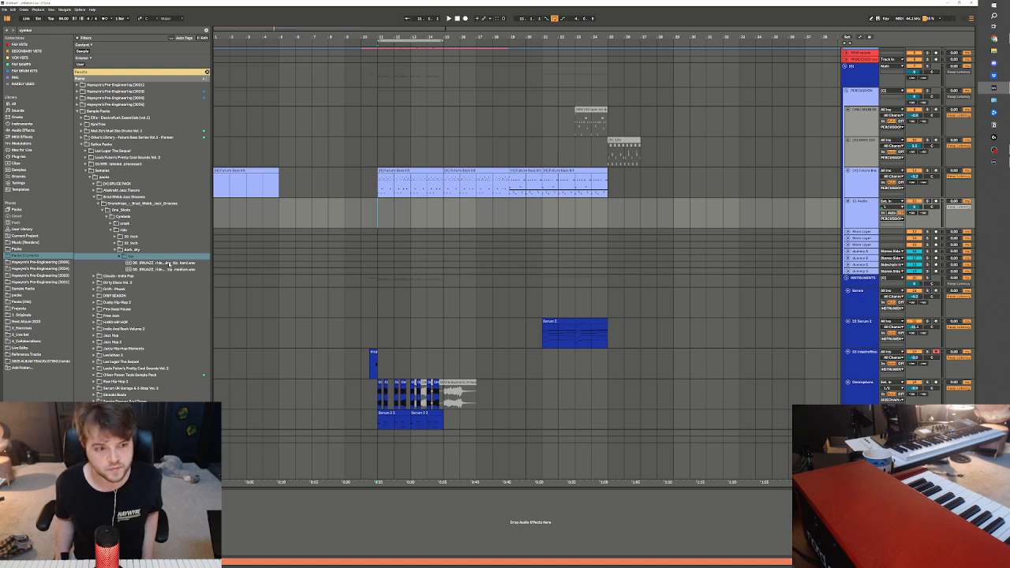
# Audition the ride tip samples, place the hard hit at bar 11 on the new audio track, and clear the search
pyautogui.click(168, 263)
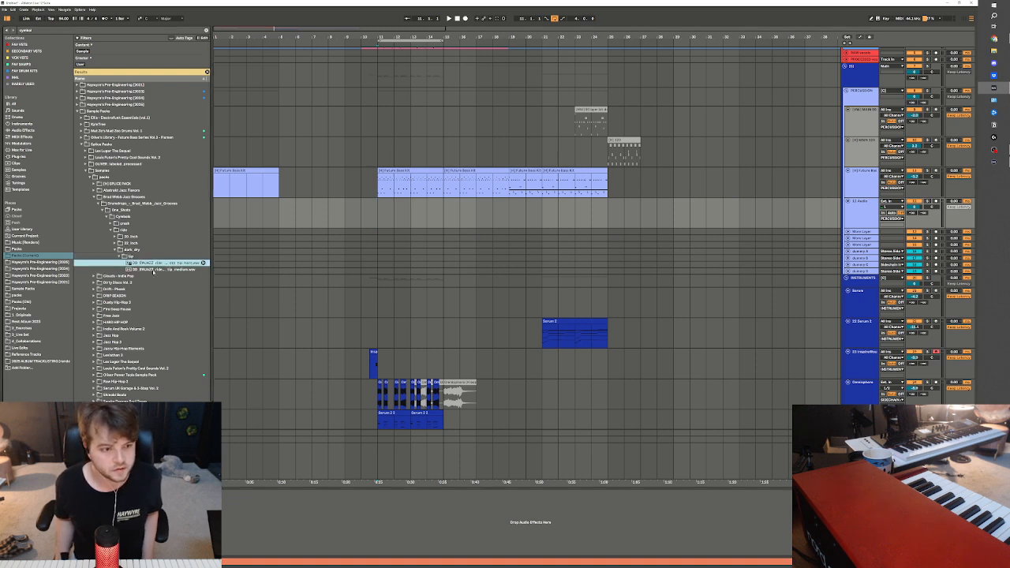
pyautogui.click(154, 269)
pyautogui.moveTo(154, 262); pyautogui.dragTo(380, 206)
pyautogui.click(208, 30)
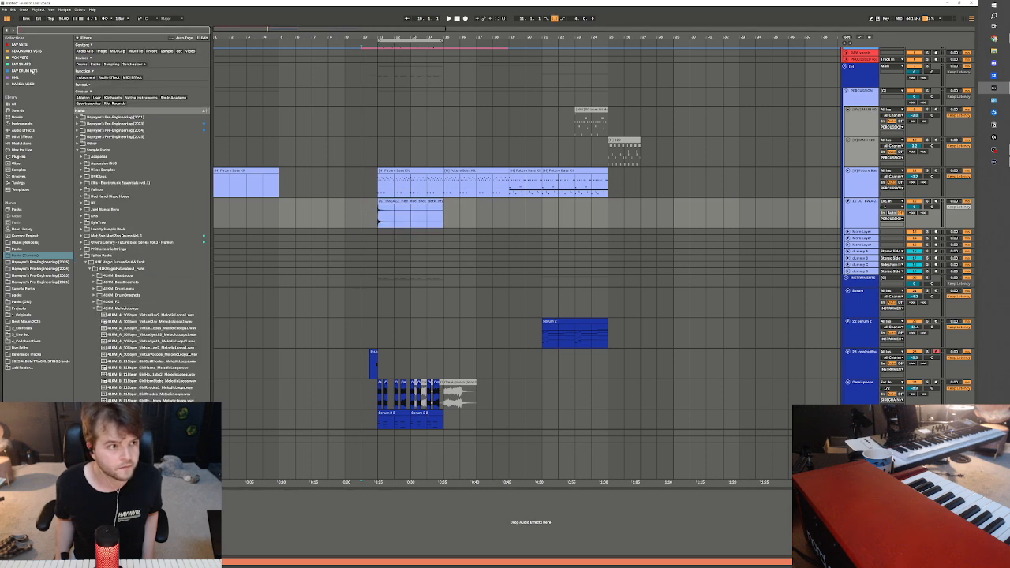
# Lower the ride cymbal track's volume and add a Compressor audio effect to it
pyautogui.click(22, 45)
pyautogui.click(24, 131)
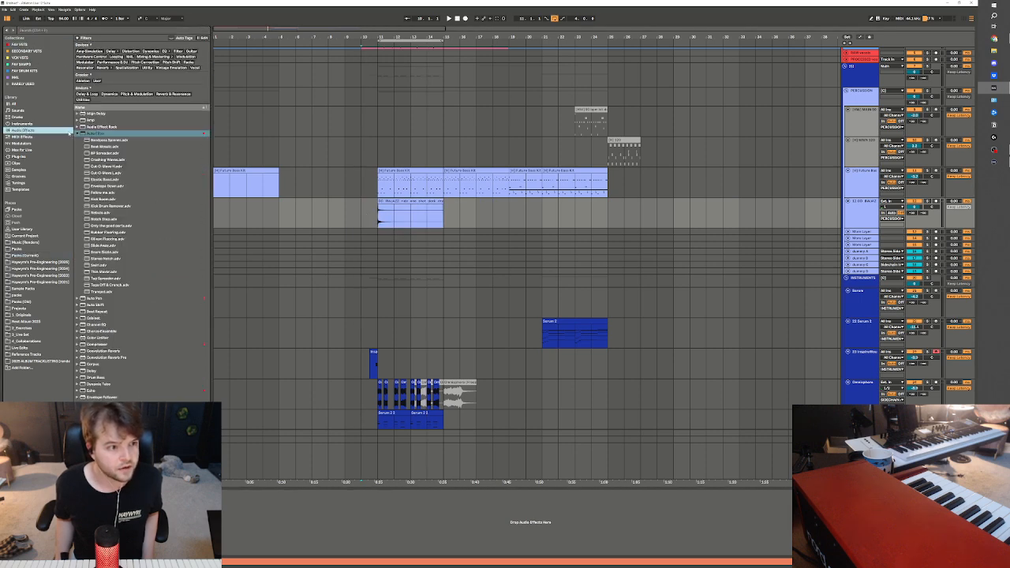
pyautogui.click(77, 133)
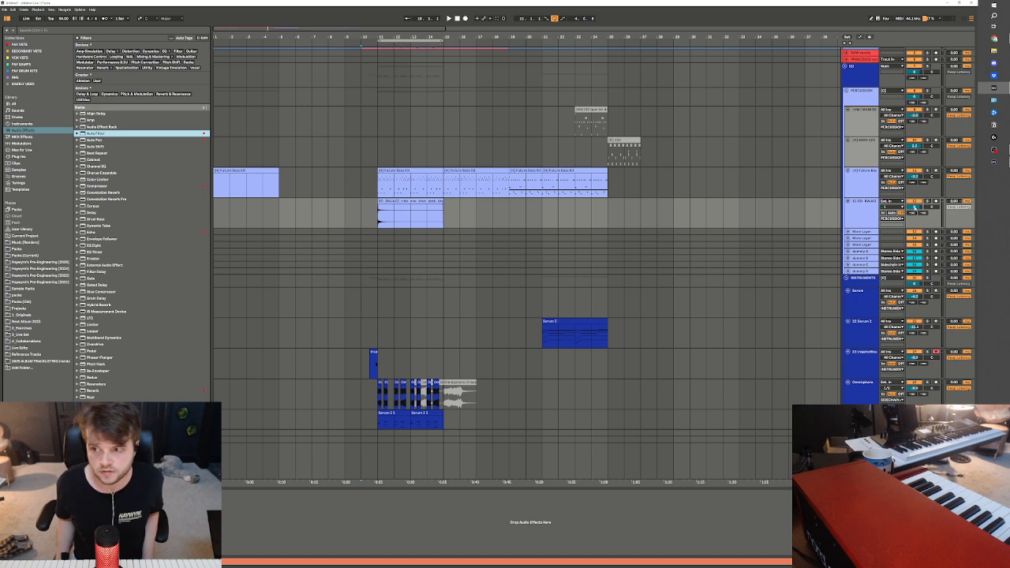
pyautogui.moveTo(915, 208); pyautogui.dragTo(914, 222)
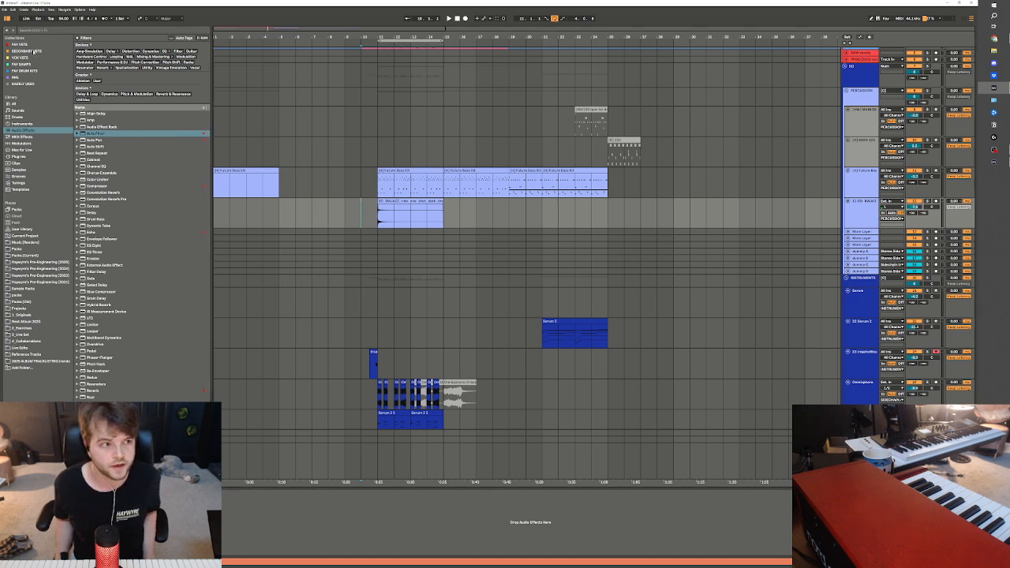
pyautogui.click(105, 186)
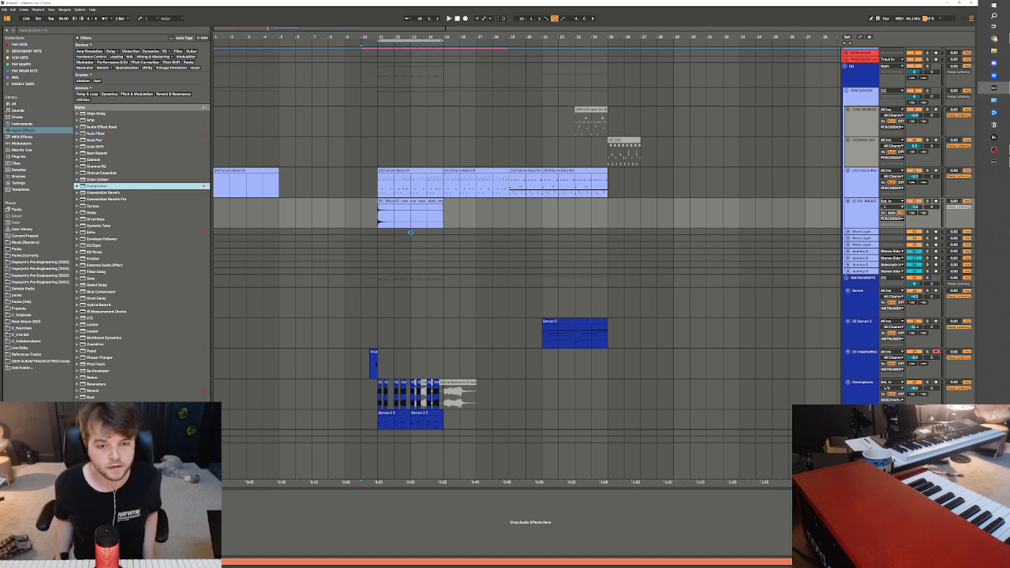
pyautogui.press('Return')
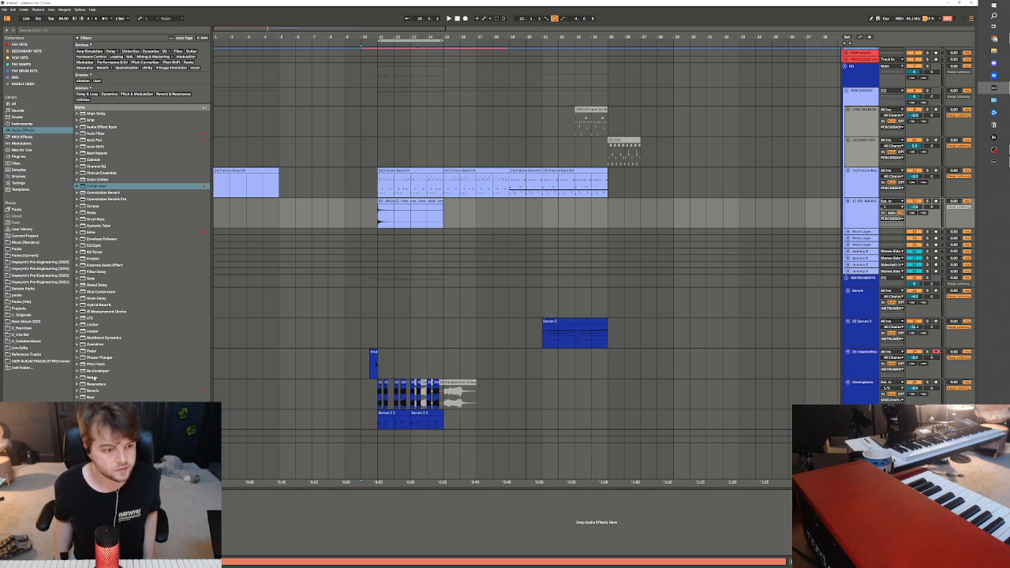
# Add a Reverb to the ride cymbal track, place it before the Compressor, and lower its dry/wet mix
pyautogui.click(94, 389)
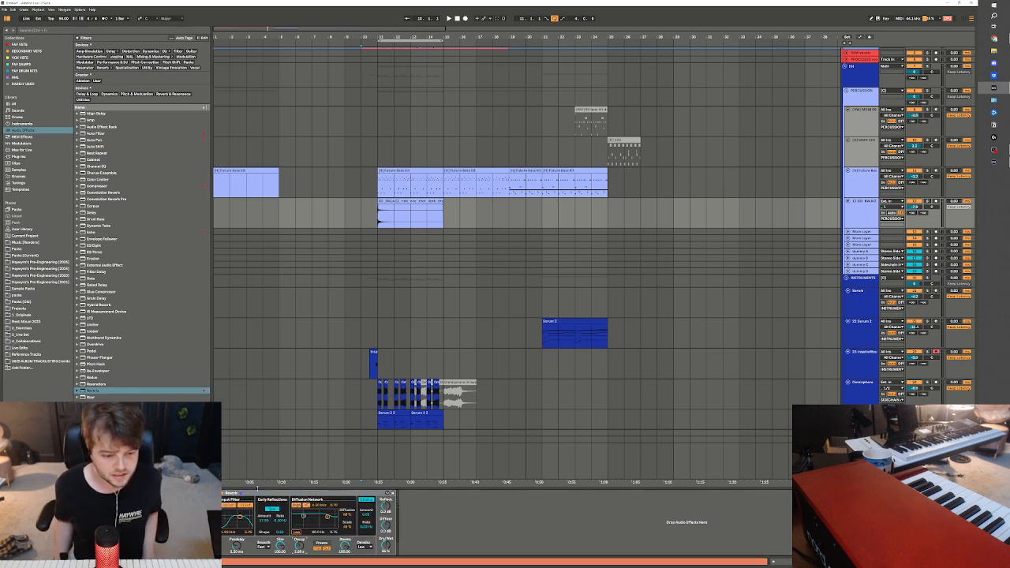
pyautogui.click(257, 499)
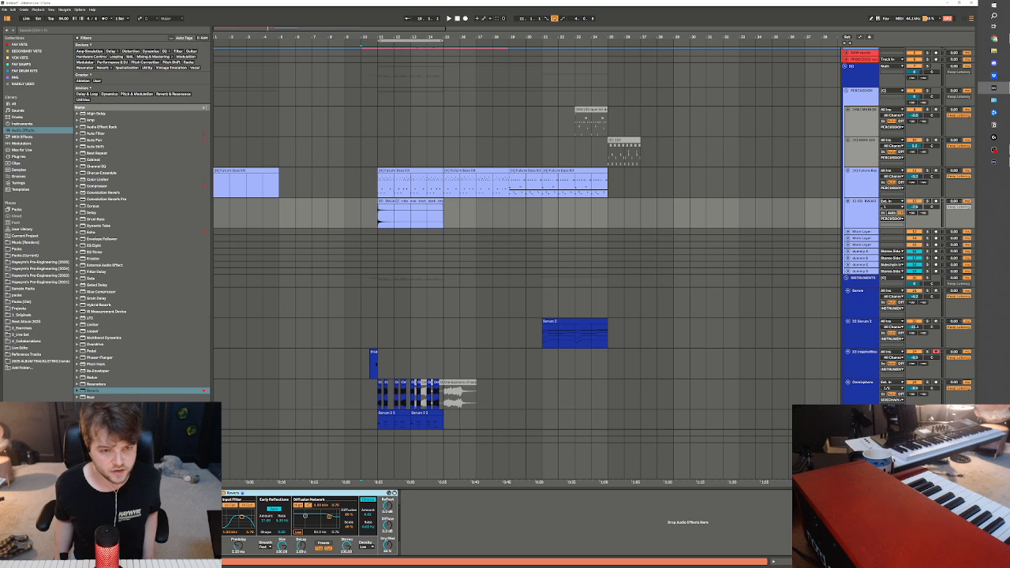
pyautogui.moveTo(242, 493); pyautogui.dragTo(119, 505)
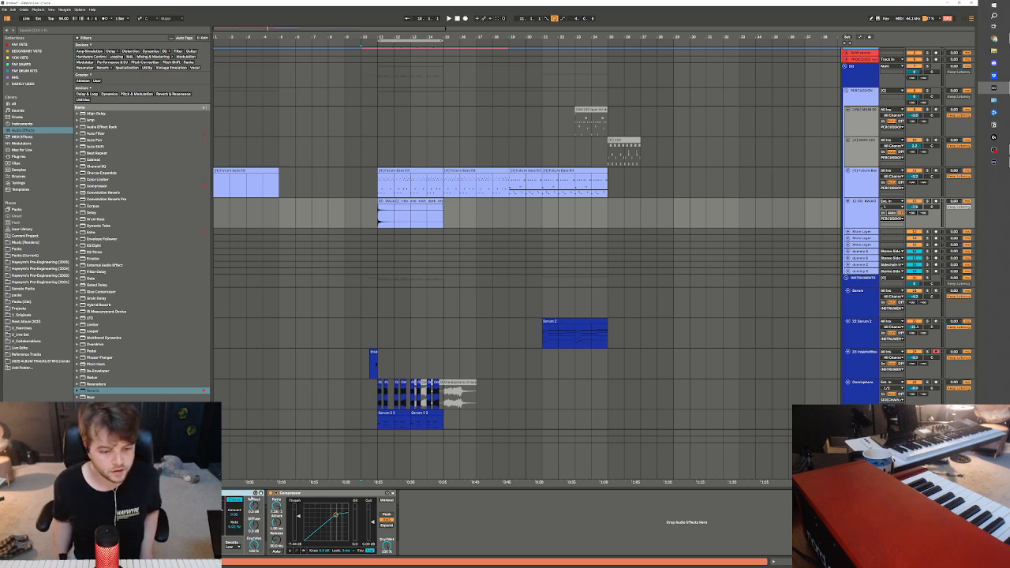
pyautogui.click(291, 495)
pyautogui.moveTo(254, 545); pyautogui.dragTo(255, 565)
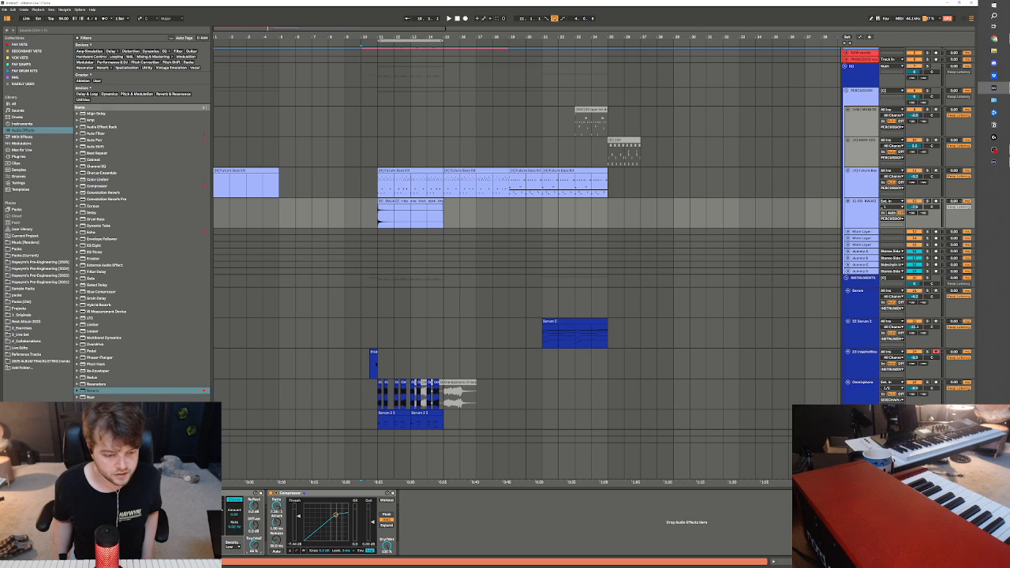
pyautogui.click(291, 499)
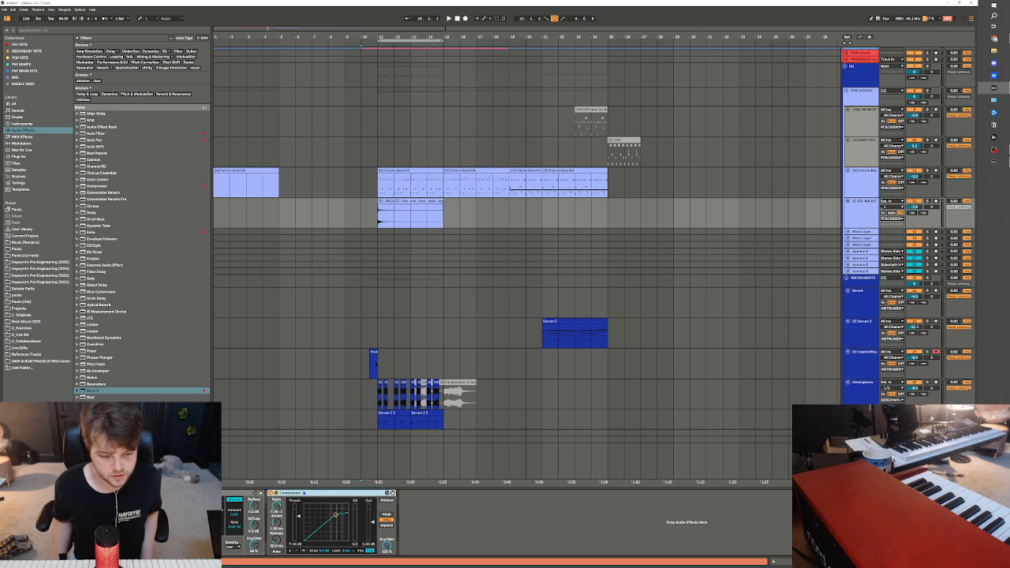
pyautogui.press('space')
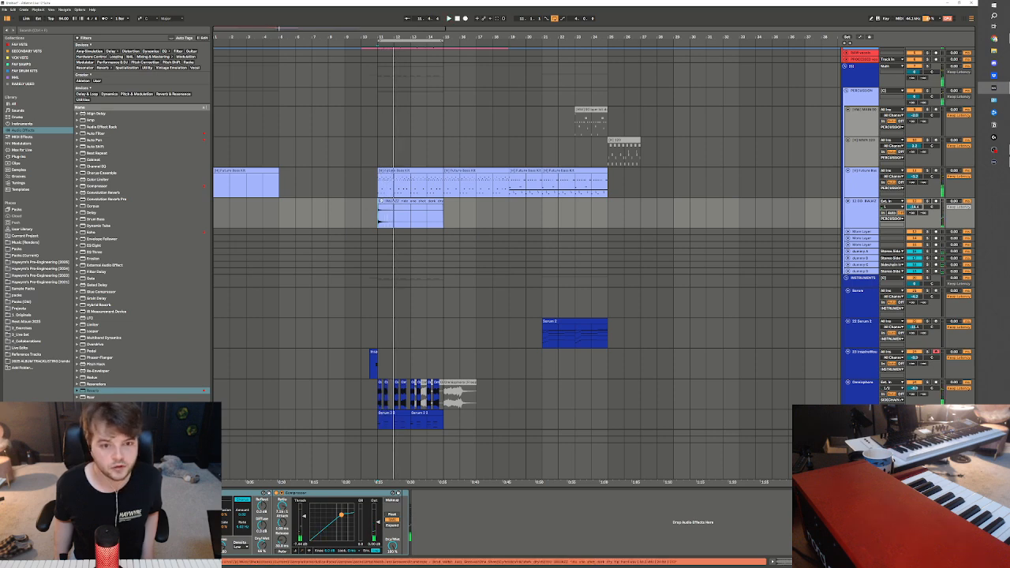
# Set the warp mode of the ride cymbal clip to Complex Pro
pyautogui.doubleClick(385, 211)
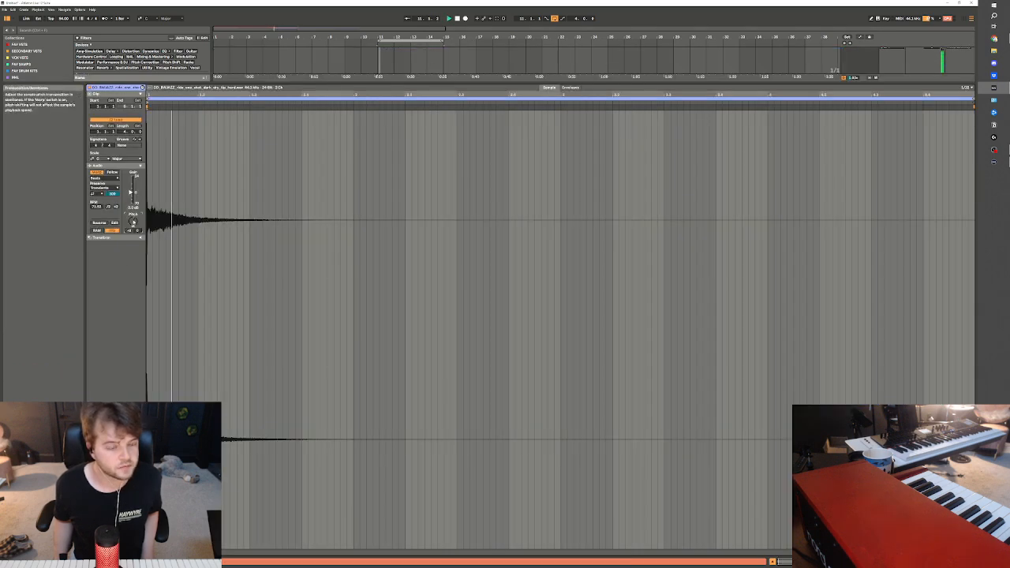
pyautogui.click(104, 178)
pyautogui.click(102, 209)
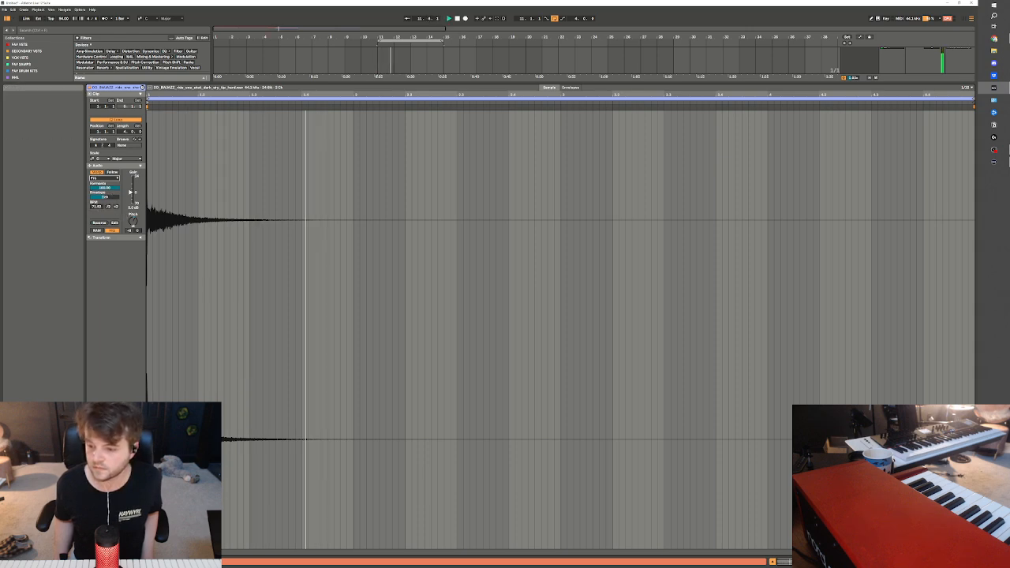
pyautogui.hotkey('shift', 'Tab')
pyautogui.scroll(2, 487, 289)
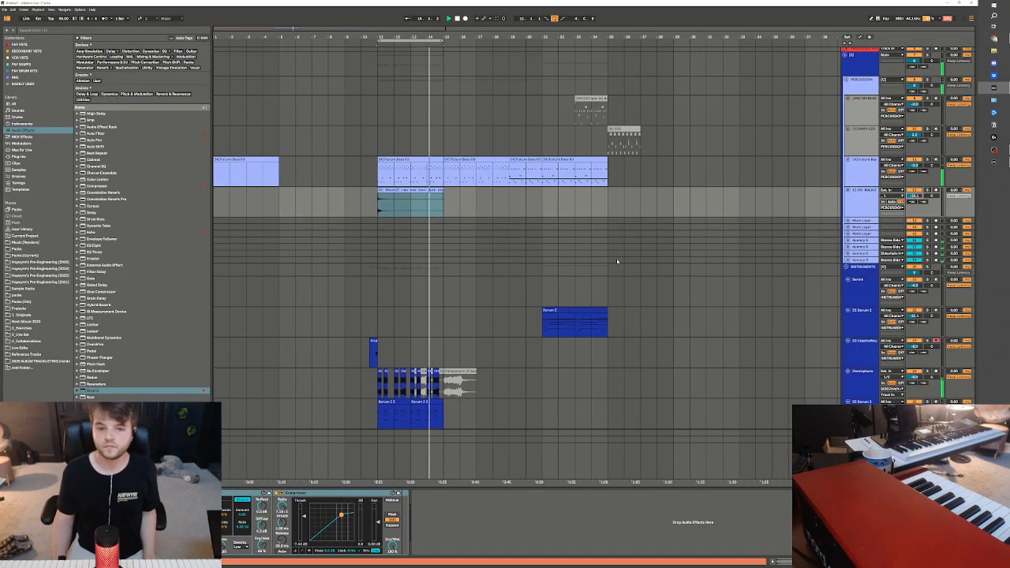
# Duplicate bars 11 to 15 of the Omnisphere stabs and the Serum 2 chords beneath them to bar 15
pyautogui.click(526, 266)
pyautogui.scroll(-3, 473, 280)
pyautogui.moveTo(374, 271); pyautogui.dragTo(442, 339)
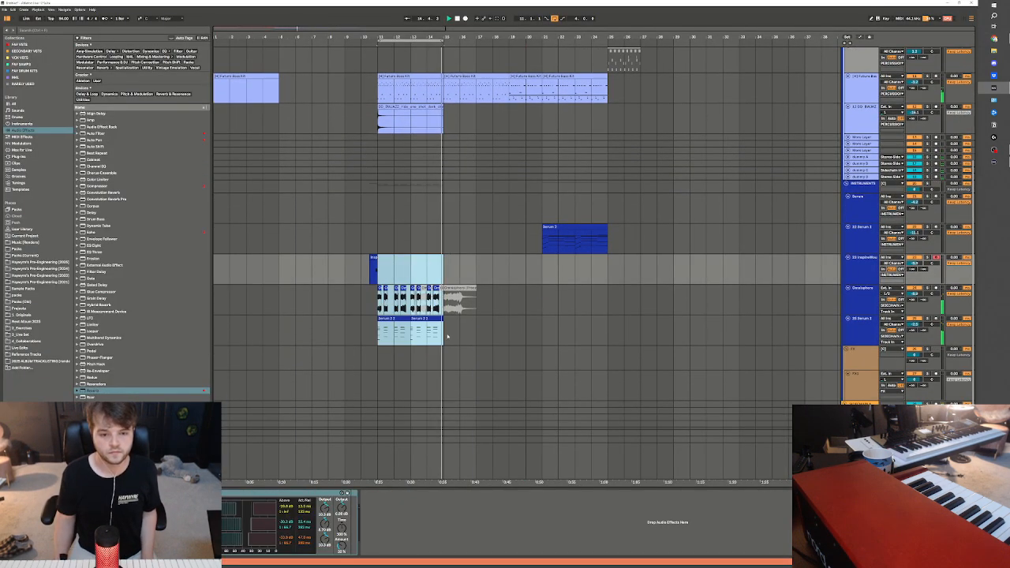
pyautogui.hotkey('ctrl', 'd')
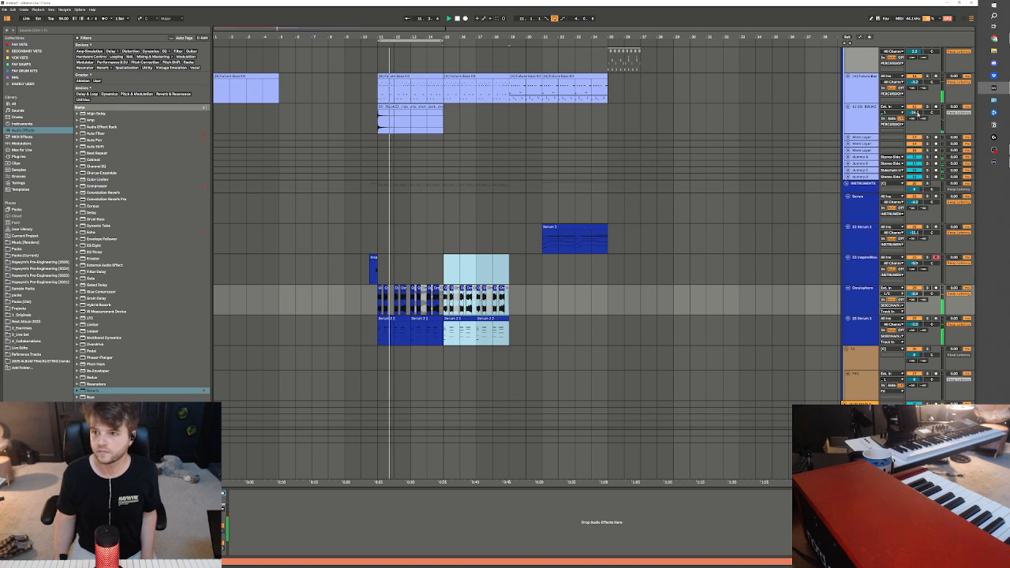
# Duplicate the ride cymbal clip to bar 15
pyautogui.scroll(3, 712, 172)
pyautogui.scroll(1, 712, 172)
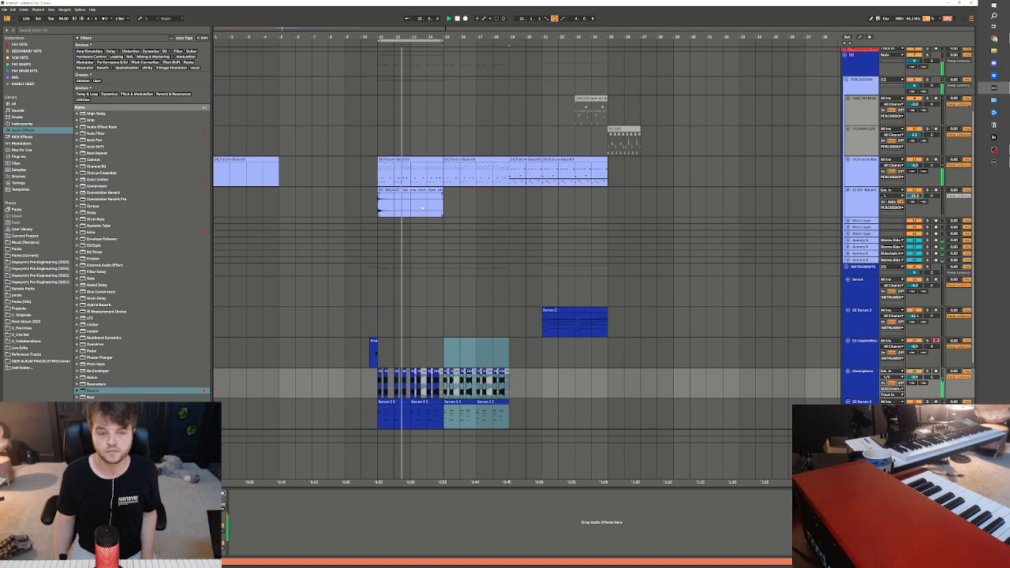
pyautogui.click(428, 190)
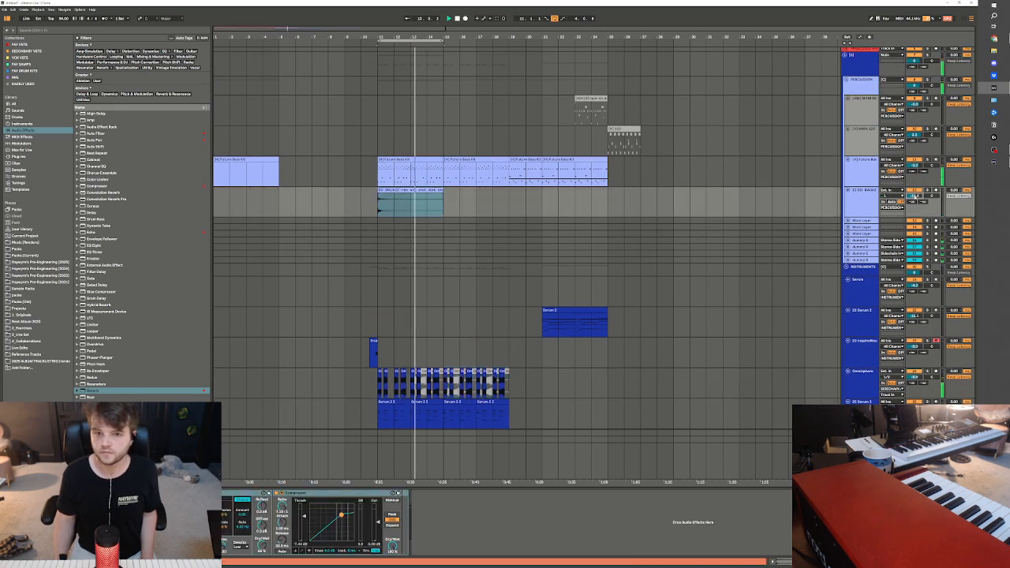
pyautogui.hotkey('ctrl', 'd')
pyautogui.scroll(-4, 503, 210)
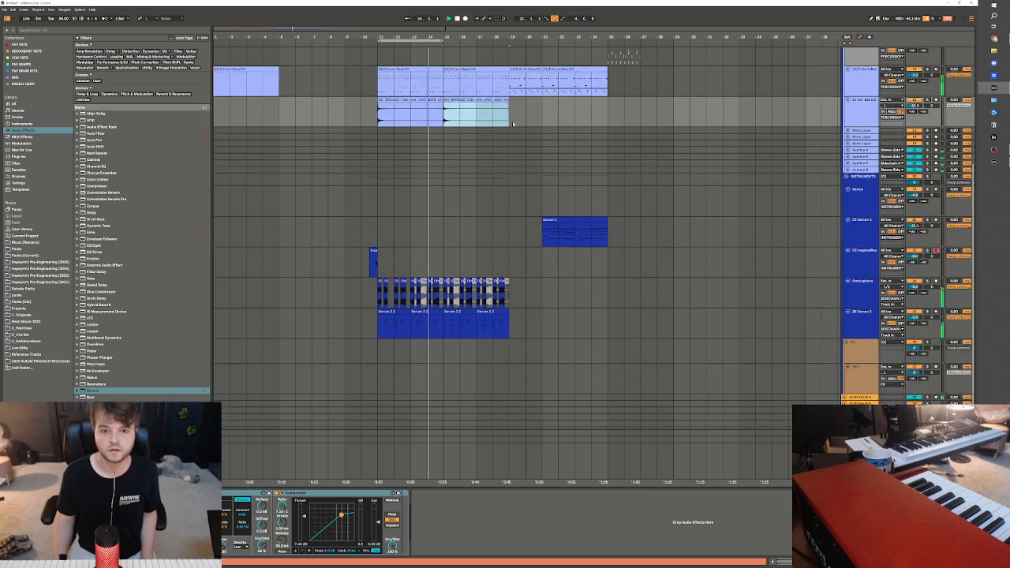
# Deactivate the Future Bass Kit clips from bar 19 to 25 and extend the loop's end to bar 32
pyautogui.click(604, 84)
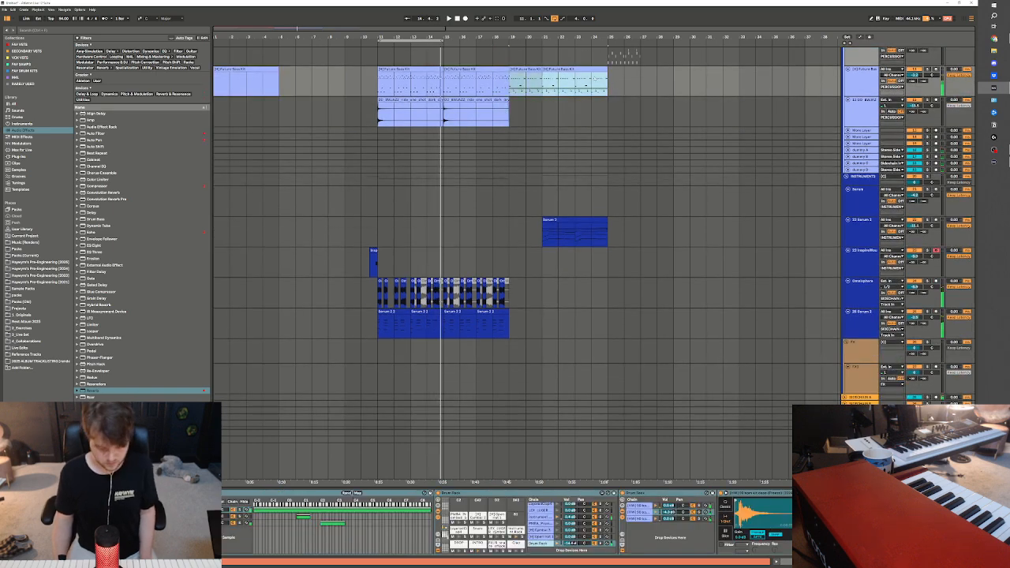
pyautogui.press('0')
pyautogui.click(429, 69)
pyautogui.click(464, 70)
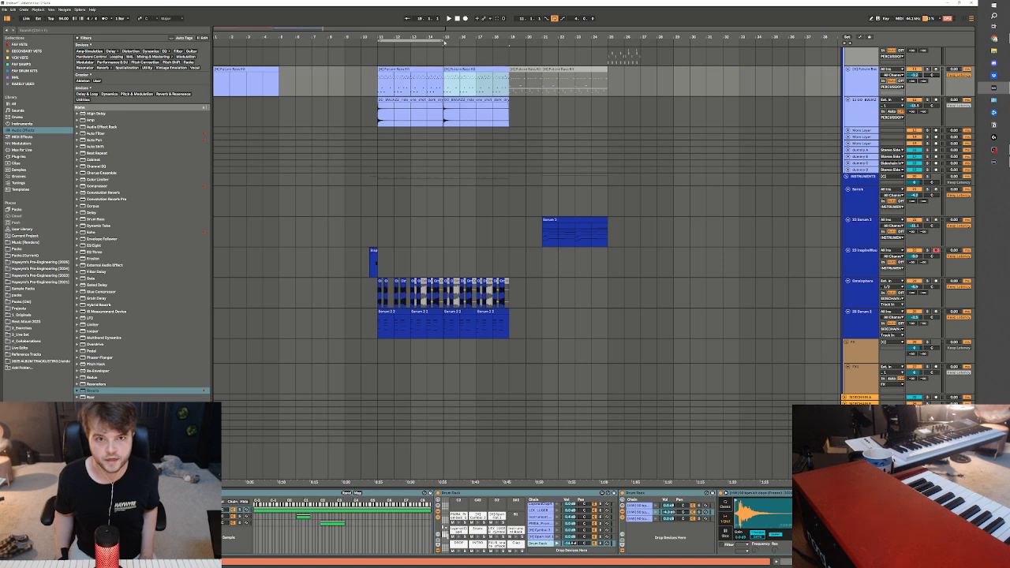
pyautogui.moveTo(444, 40); pyautogui.dragTo(722, 40)
# Deactivate the Serum 2 clip at bar 21 and arm its track for recording, playing the arrangement from bar 11
pyautogui.click(572, 245)
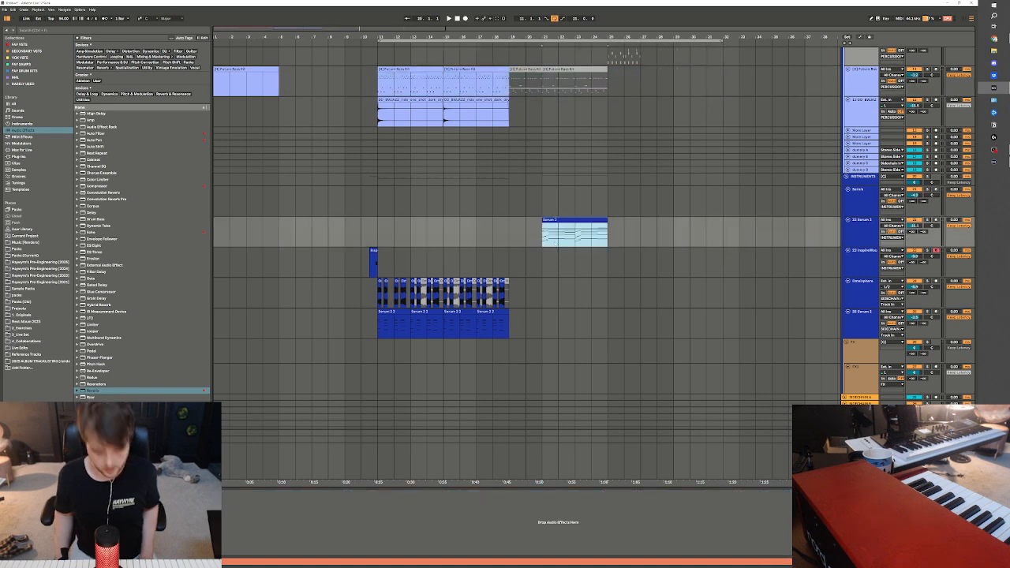
pyautogui.click(499, 221)
pyautogui.click(475, 238)
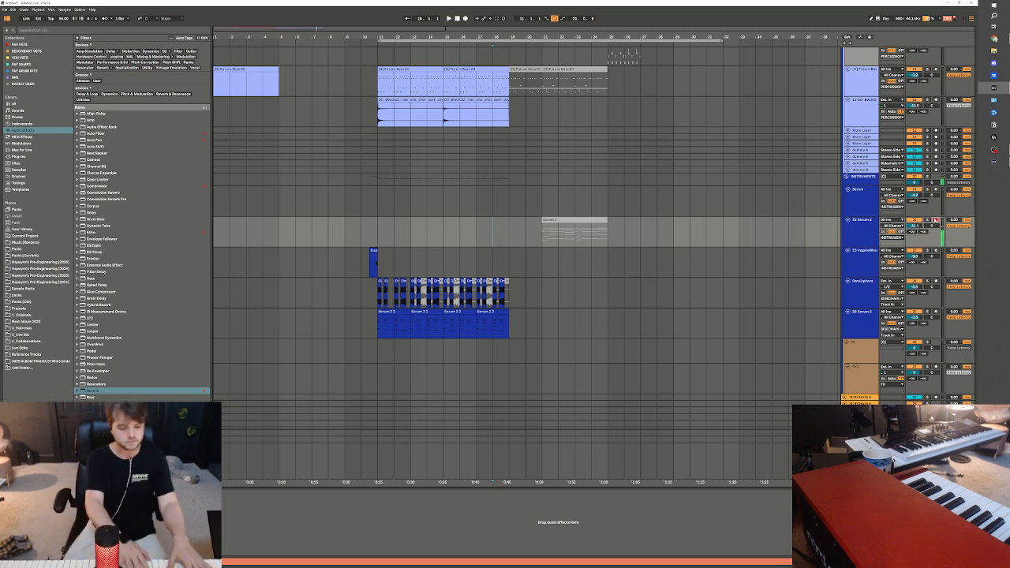
pyautogui.press('space')
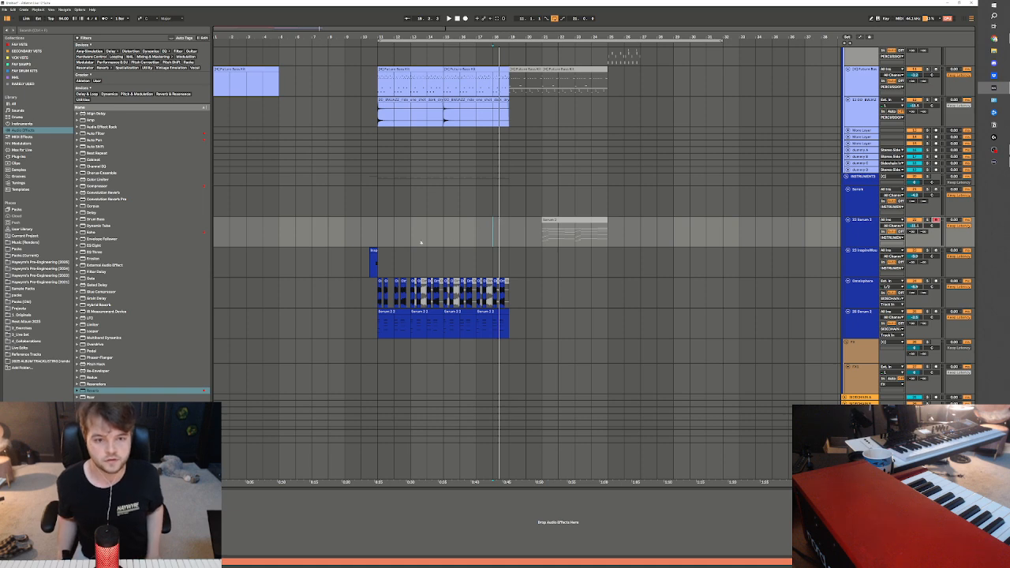
pyautogui.press('space')
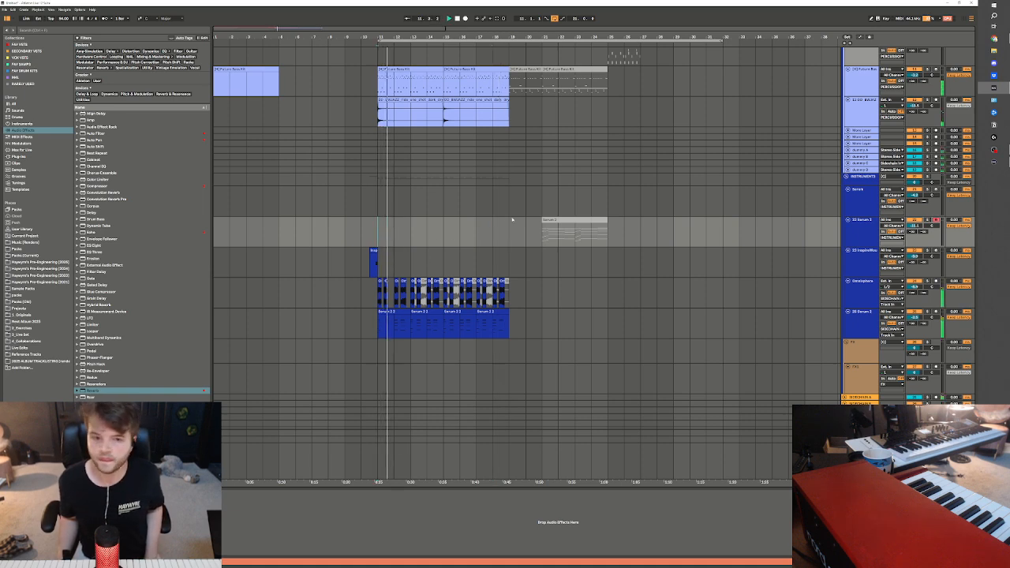
pyautogui.click(474, 237)
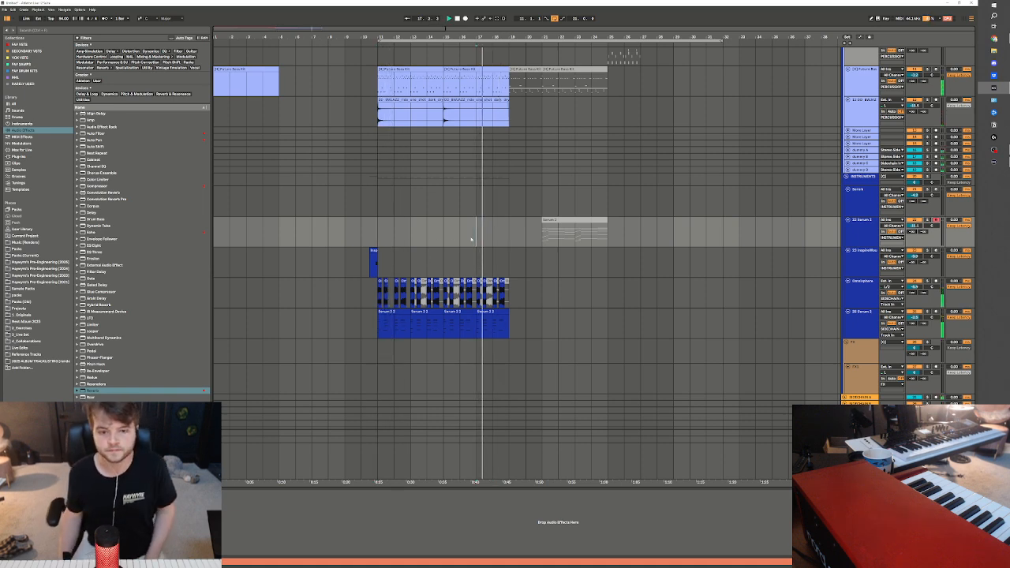
# Duplicate bars 11 to 15 of the zheng clip to bar 15
pyautogui.scroll(10, 474, 240)
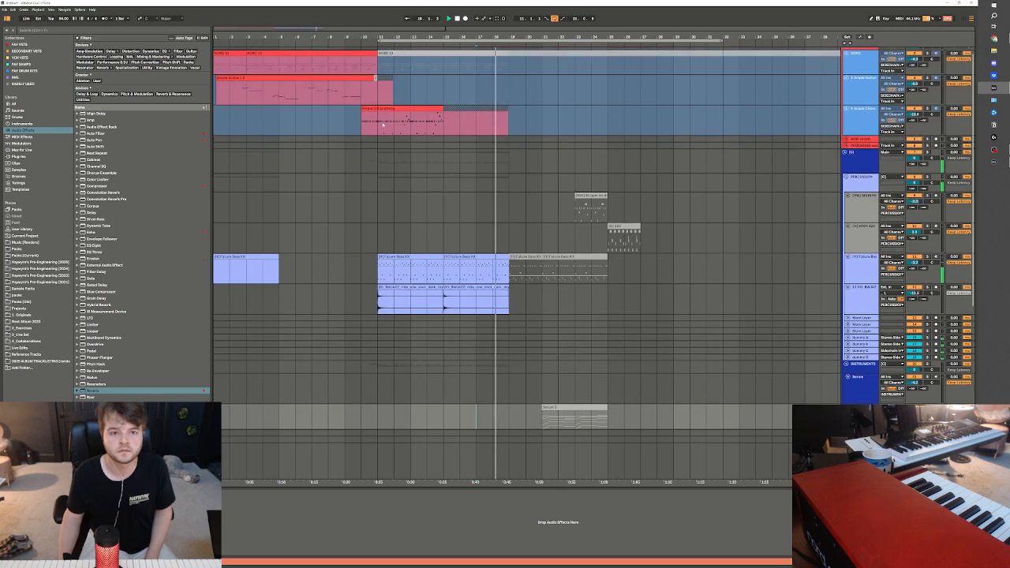
pyautogui.moveTo(381, 125); pyautogui.dragTo(444, 126)
pyautogui.hotkey('ctrl', 'd')
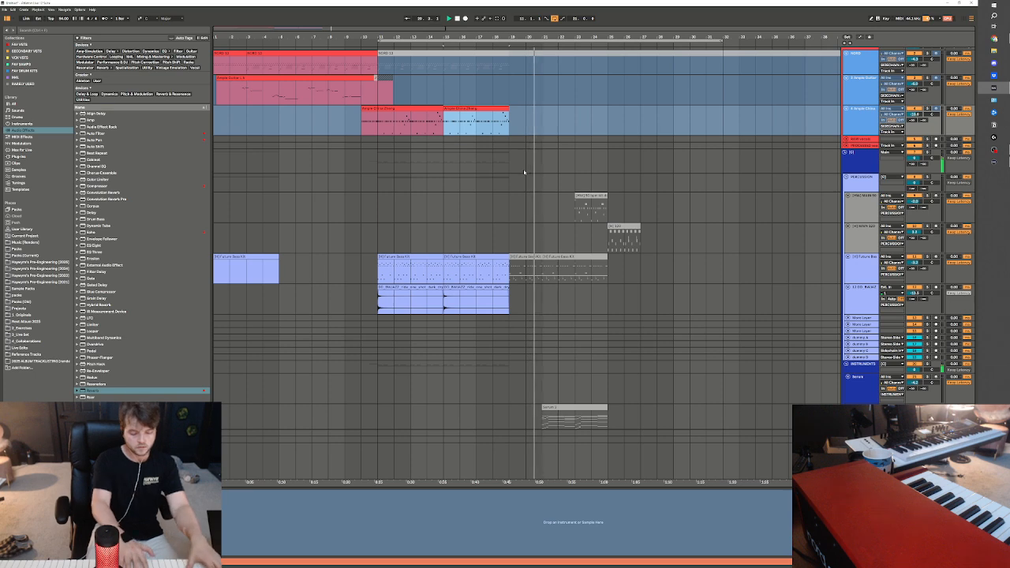
# Record a two-bar chord part on the armed Serum 2 track starting at bar 19
pyautogui.click(512, 124)
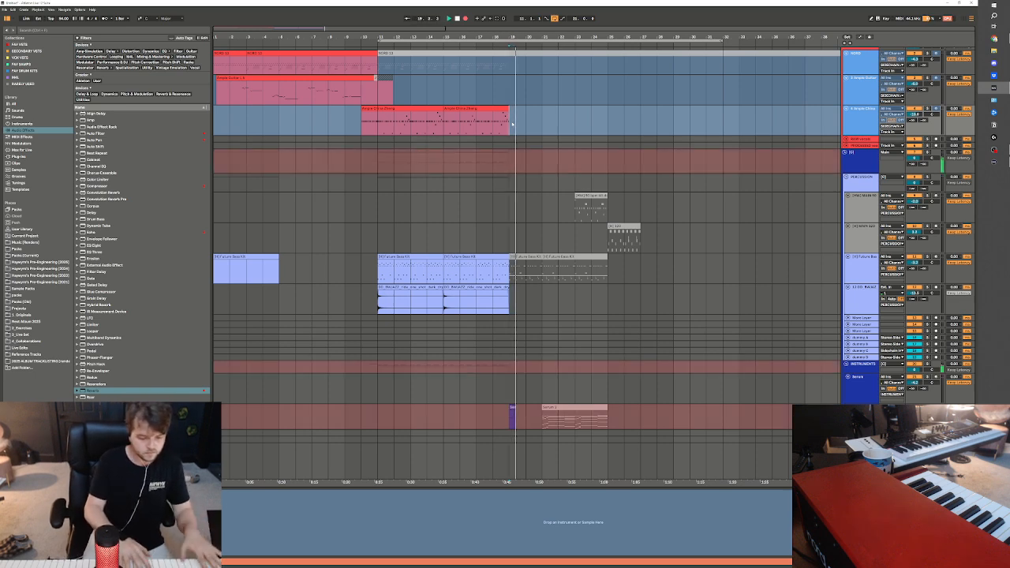
pyautogui.press('space')
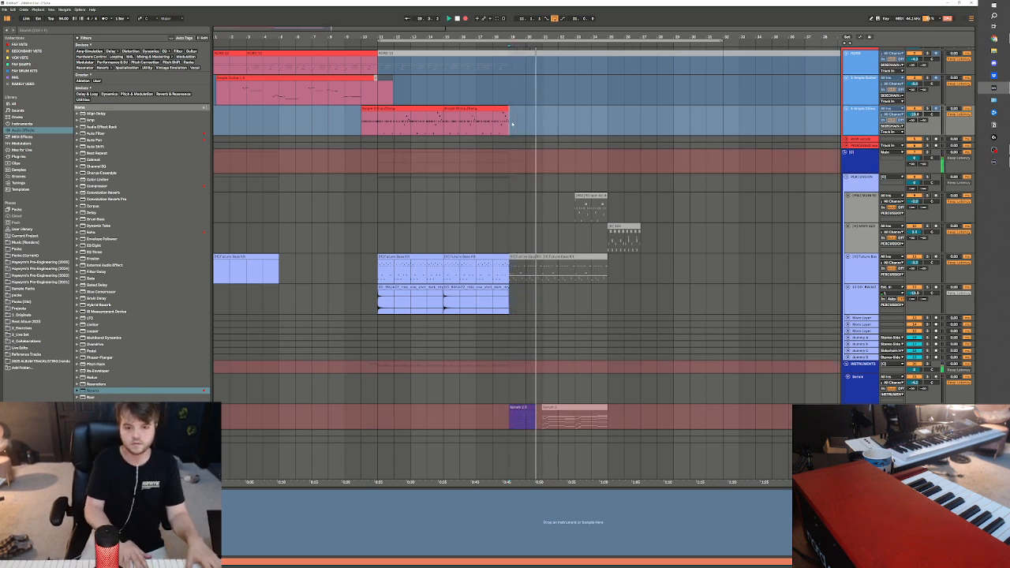
pyautogui.press('space')
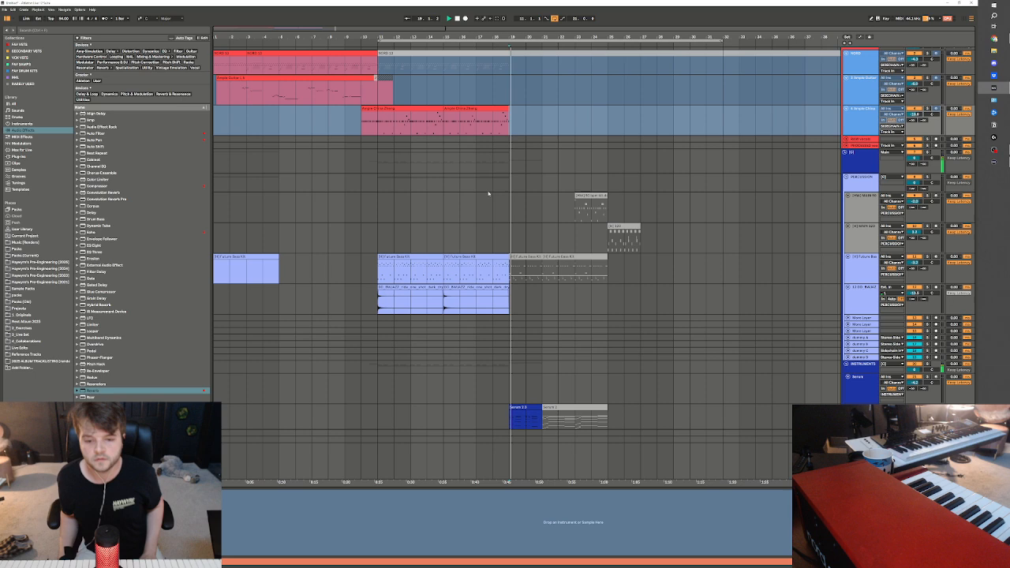
# Check the notes of the recorded Serum 2 chord clip and duplicate the clip to bar 21
pyautogui.click(533, 407)
pyautogui.doubleClick(533, 407)
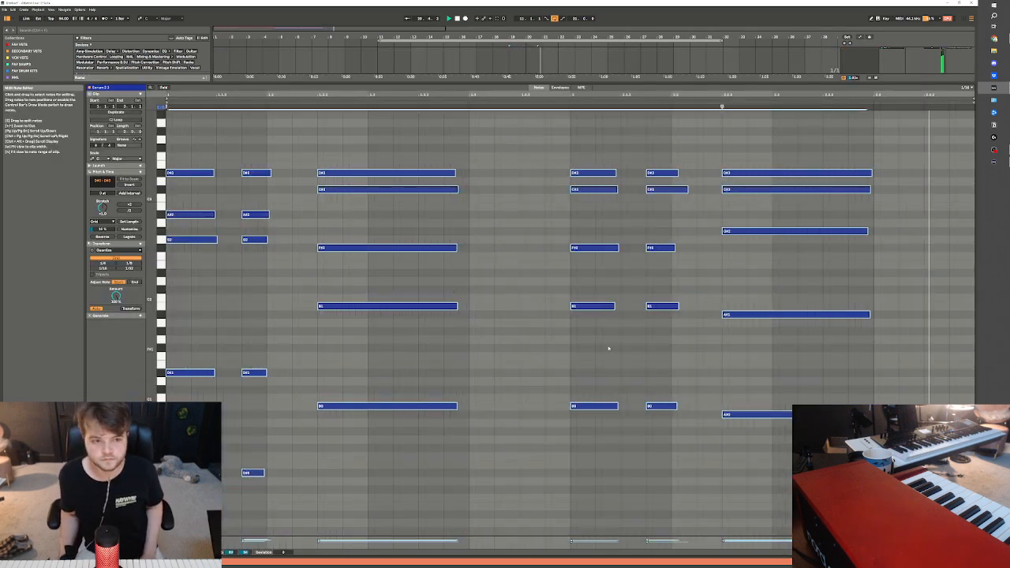
pyautogui.hotkey('shift', 'Tab')
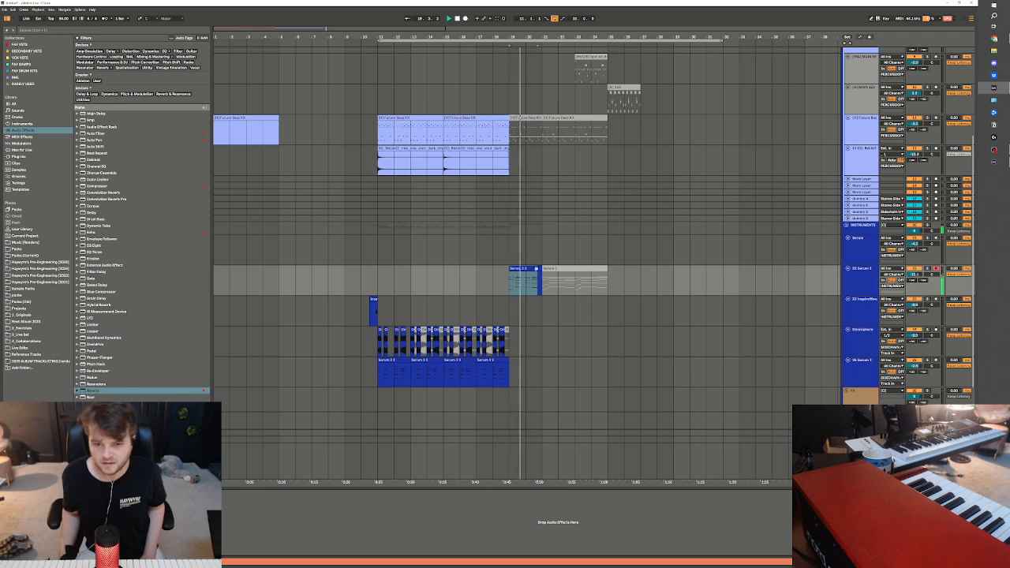
pyautogui.hotkey('ctrl', 'd')
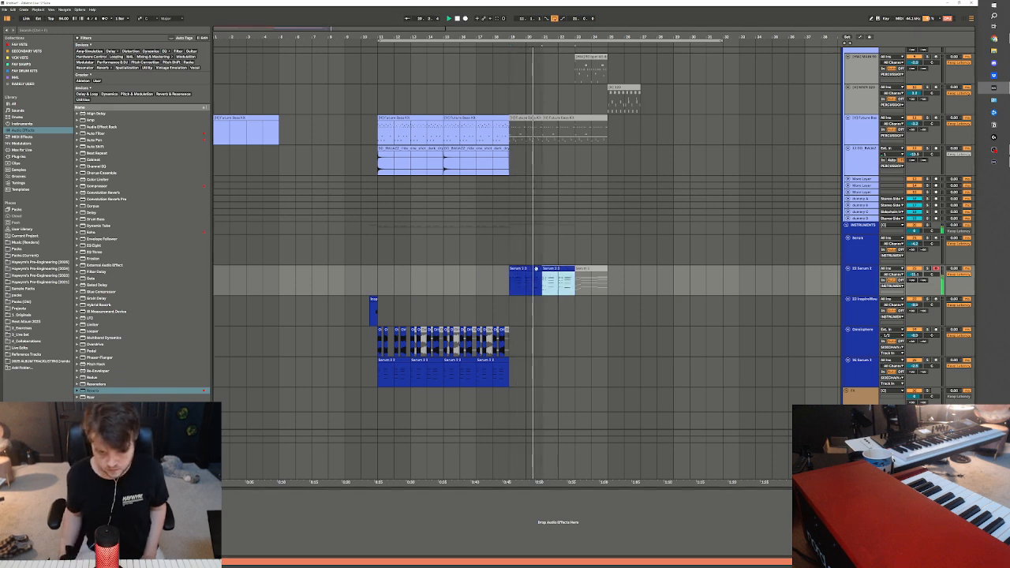
# Loop bars 19 to 23 around the two Serum 2 chord clips and duplicate the first clip to bar 21 again
pyautogui.moveTo(512, 287); pyautogui.dragTo(573, 285)
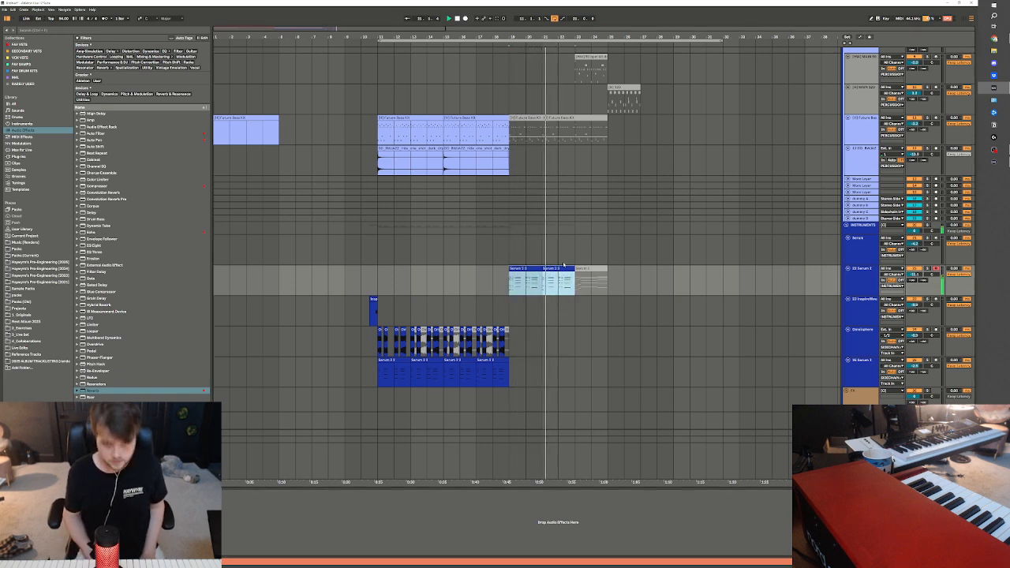
pyautogui.scroll(1, 544, 276)
pyautogui.click(514, 288)
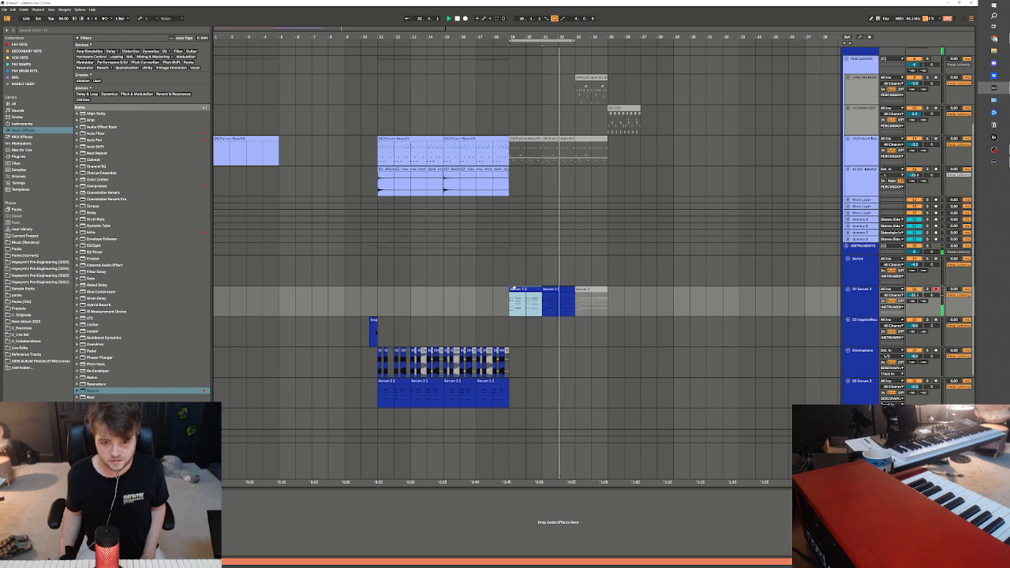
pyautogui.hotkey('ctrl', 'd')
# Insert a new MIDI track directly beneath the keys track in the intro group
pyautogui.scroll(4, 764, 277)
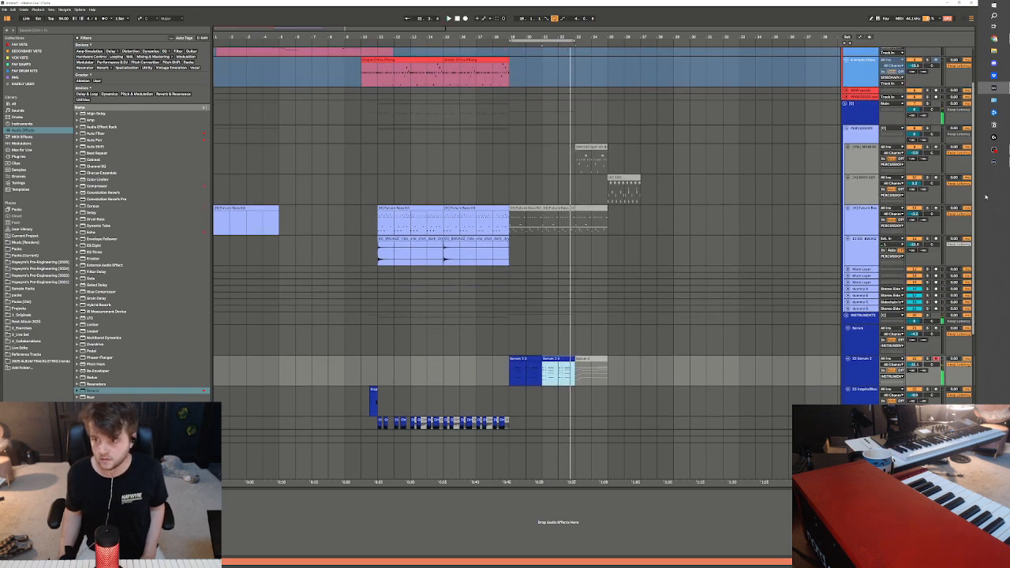
pyautogui.scroll(3, 594, 239)
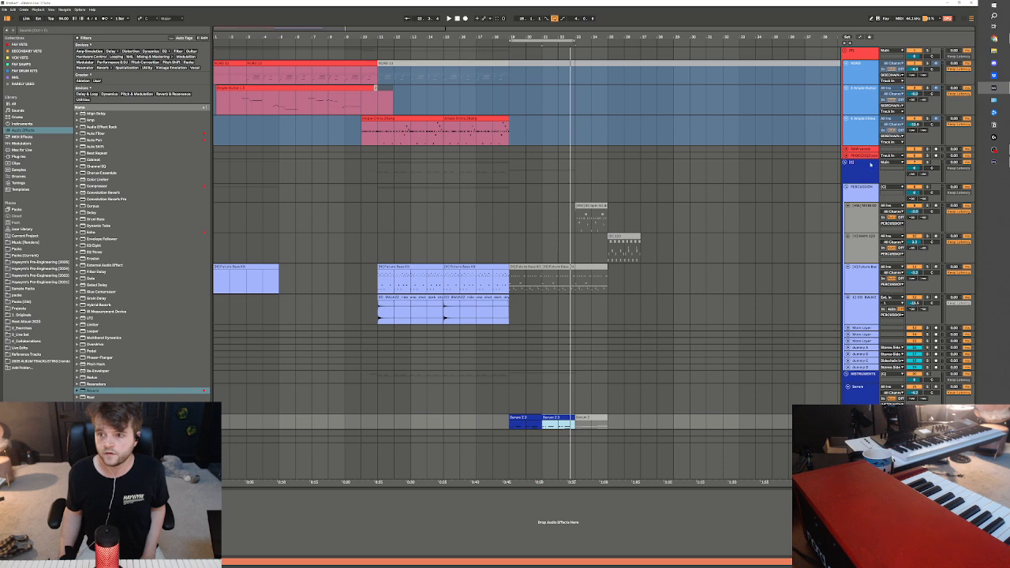
pyautogui.click(871, 141)
pyautogui.scroll(-5, 804, 240)
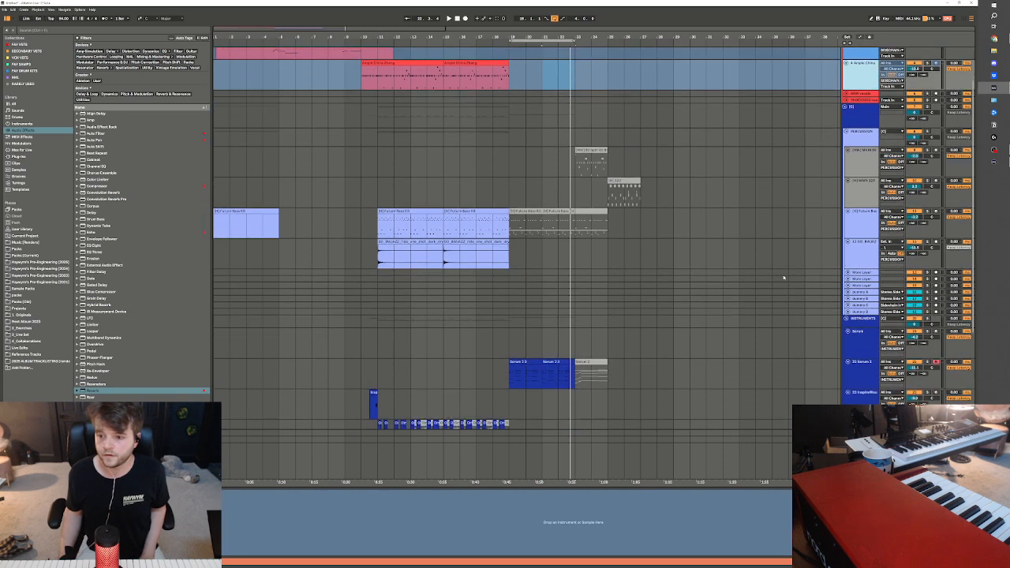
pyautogui.click(863, 308)
pyautogui.scroll(-5, 863, 308)
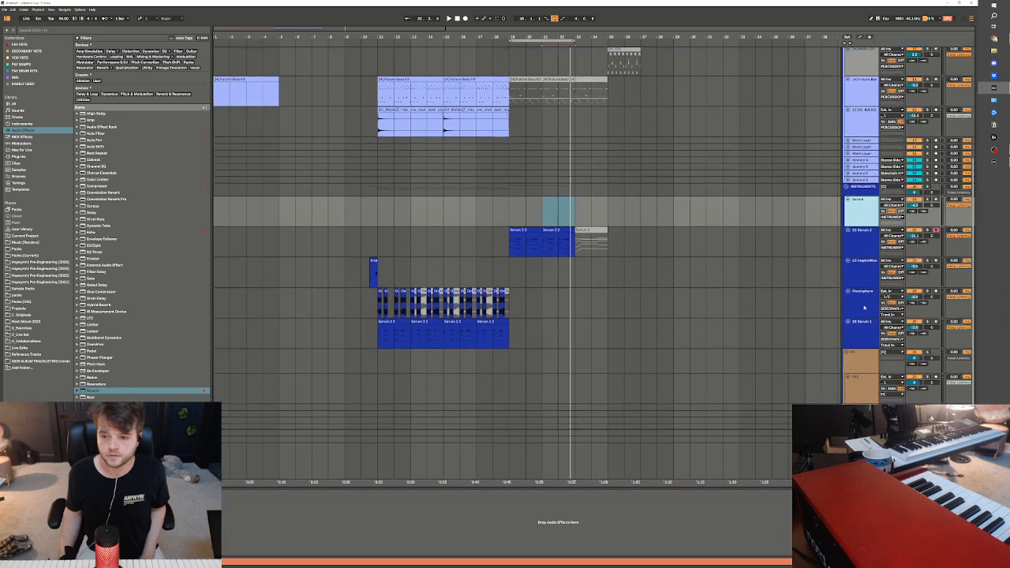
pyautogui.scroll(3, 863, 307)
pyautogui.click(863, 316)
pyautogui.click(860, 284)
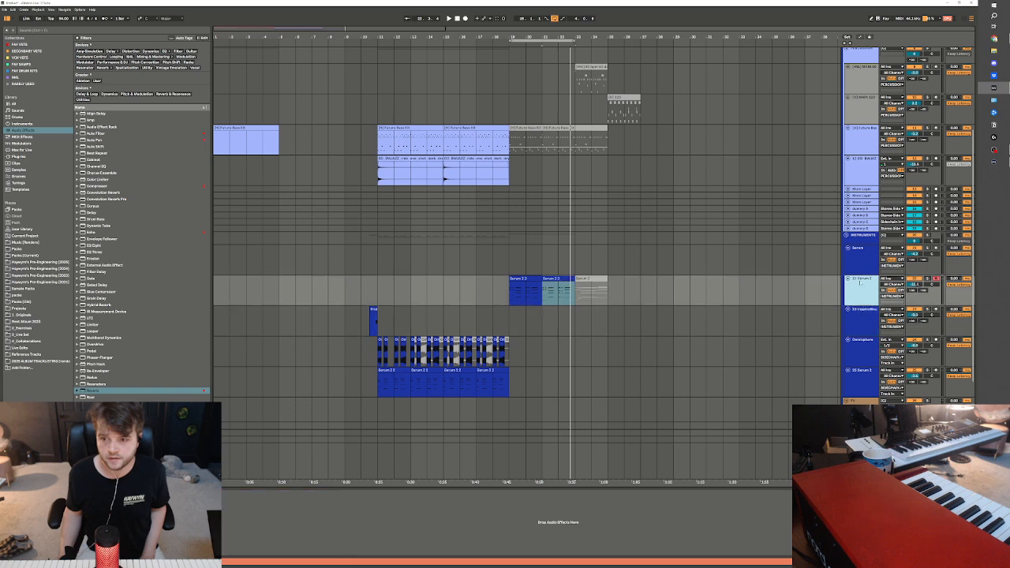
pyautogui.scroll(8, 861, 263)
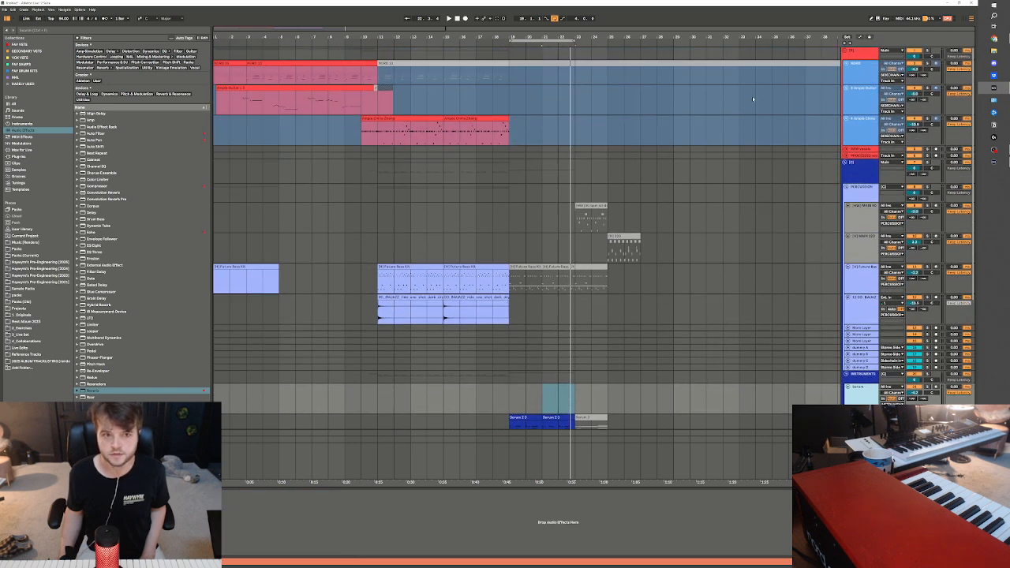
pyautogui.click(866, 73)
pyautogui.hotkey('ctrl', 'shift', 't')
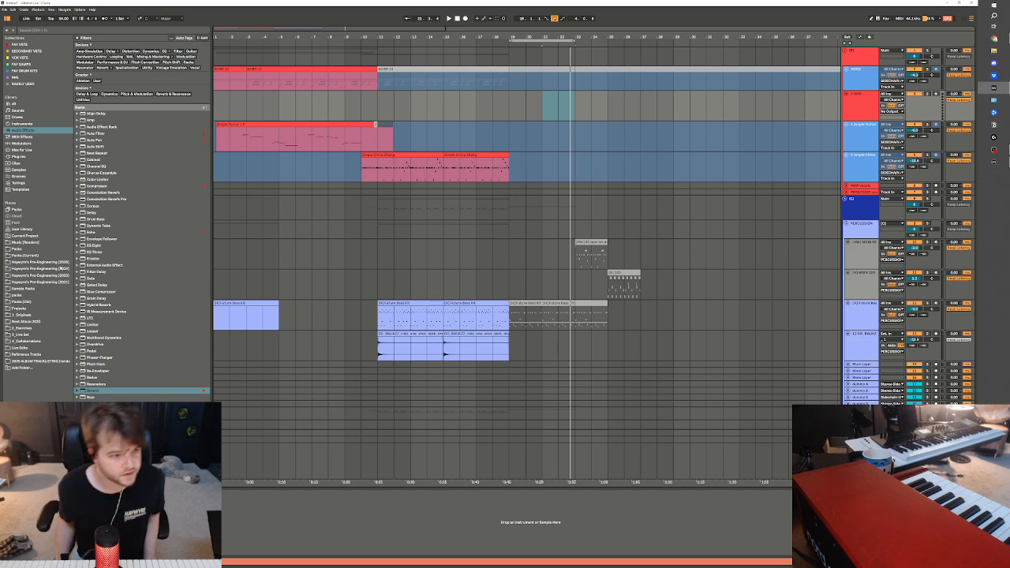
# Load the guitar lead rack preset from the Pre-Engineering Leads folder onto the new MIDI track and lower the track's volume
pyautogui.click(39, 268)
pyautogui.click(62, 275)
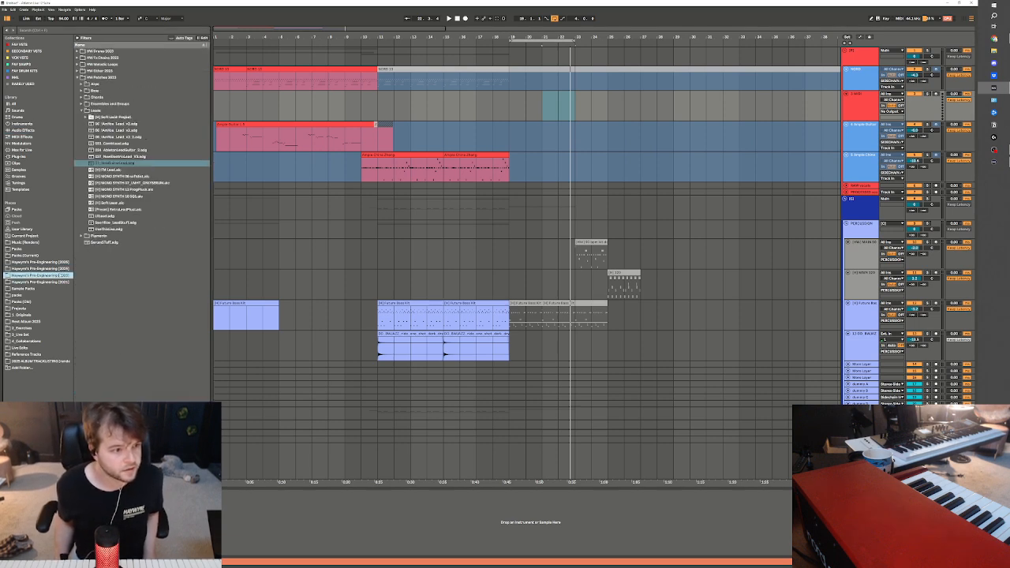
pyautogui.moveTo(129, 163); pyautogui.dragTo(319, 137)
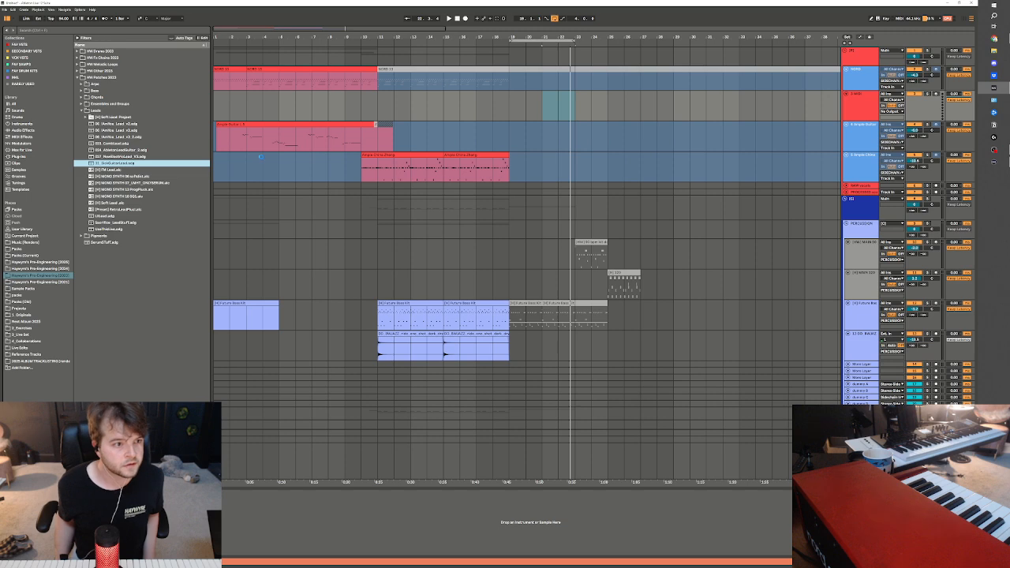
pyautogui.moveTo(261, 156); pyautogui.dragTo(265, 173)
pyautogui.moveTo(913, 100); pyautogui.dragTo(914, 111)
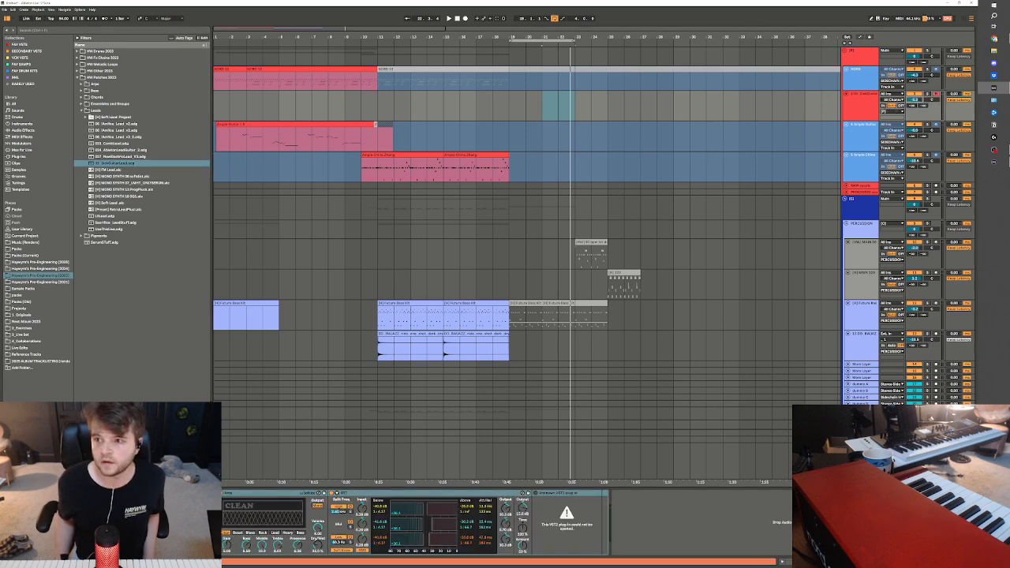
# Add Reverb at the end of the lead track's device chain and play the arrangement from bar 18
pyautogui.click(34, 45)
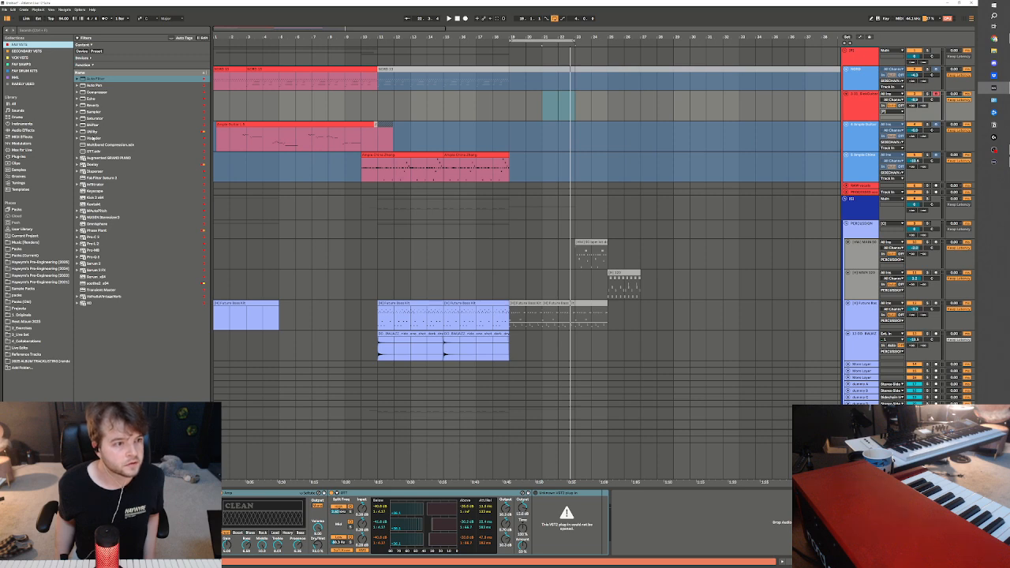
pyautogui.click(90, 105)
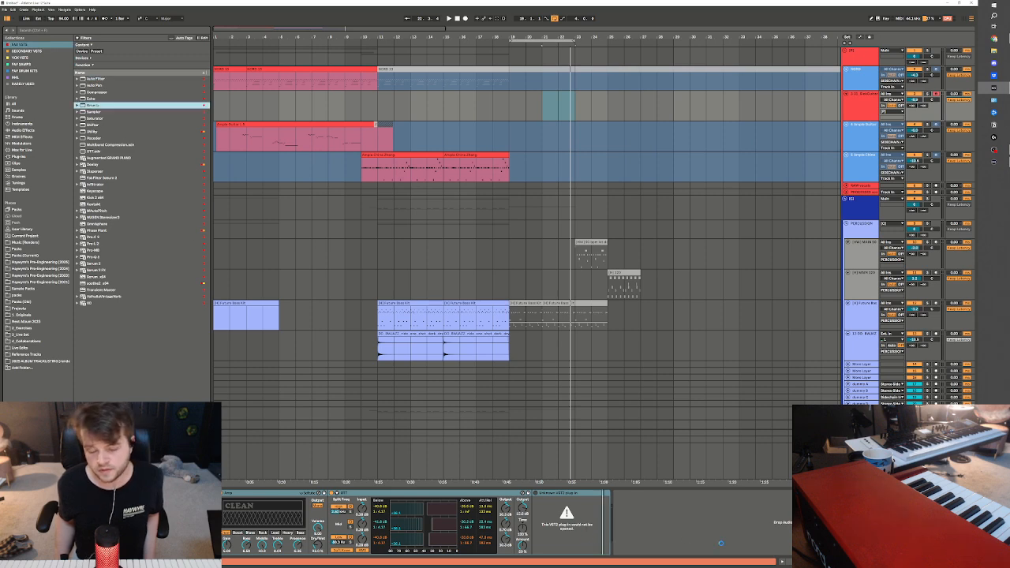
pyautogui.moveTo(92, 105); pyautogui.dragTo(693, 542)
pyautogui.click(616, 506)
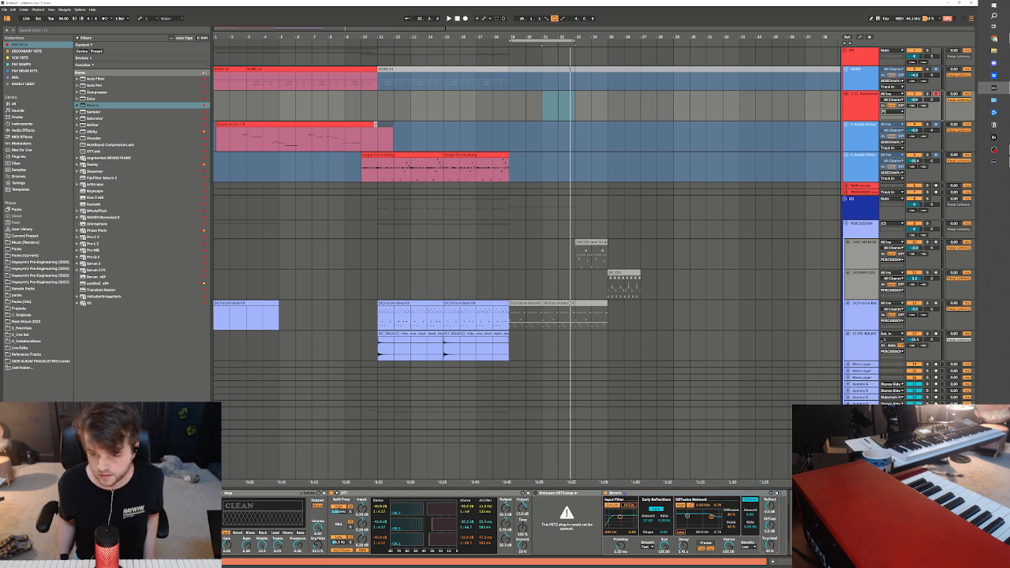
pyautogui.press('space')
pyautogui.click(476, 276)
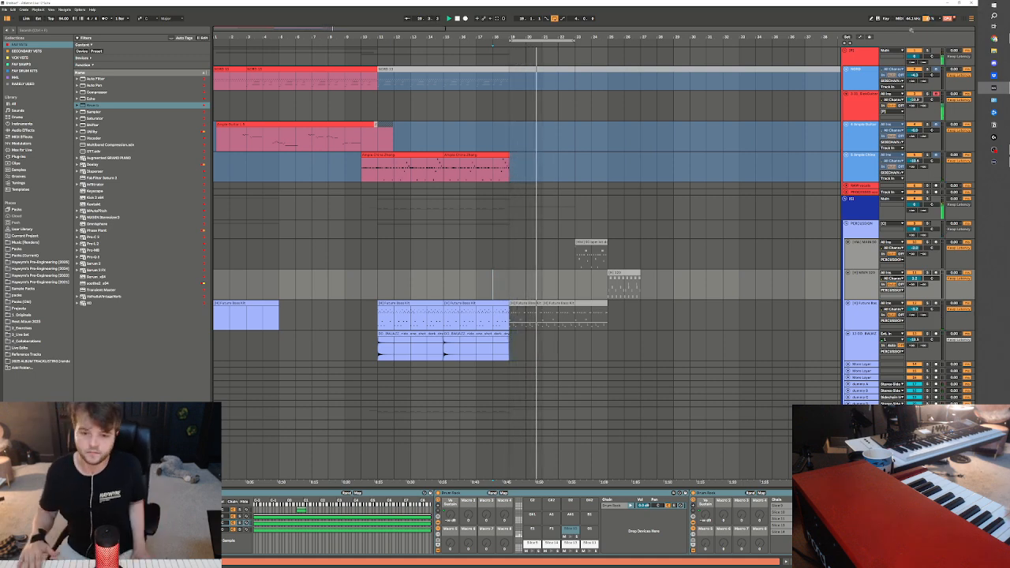
# Clear the recorded controller envelope from the Serum 2 chord clip at bar 19, keeping its notes
pyautogui.scroll(-5, 749, 284)
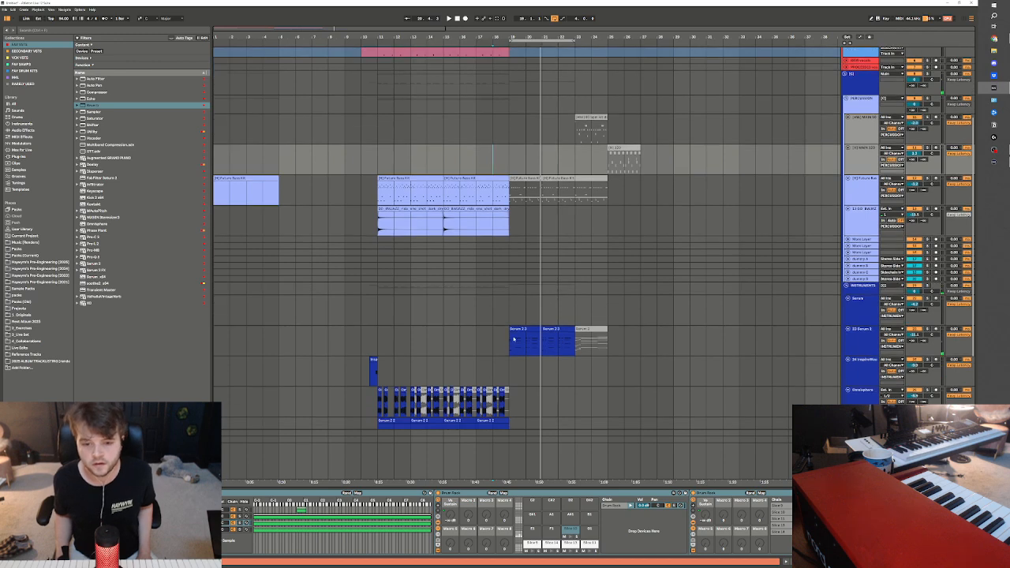
pyautogui.doubleClick(514, 338)
pyautogui.press('space')
pyautogui.click(209, 166)
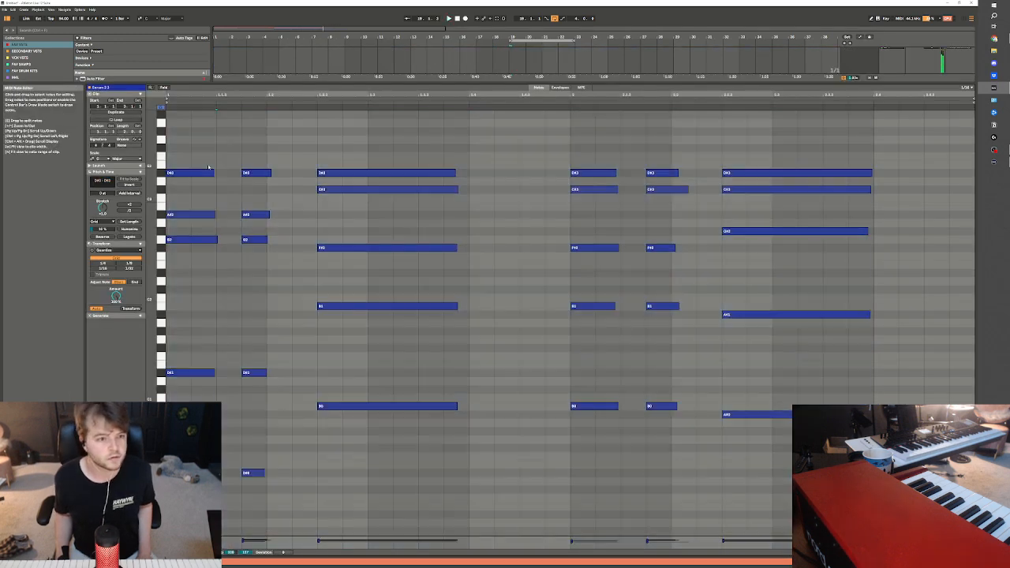
pyautogui.click(560, 87)
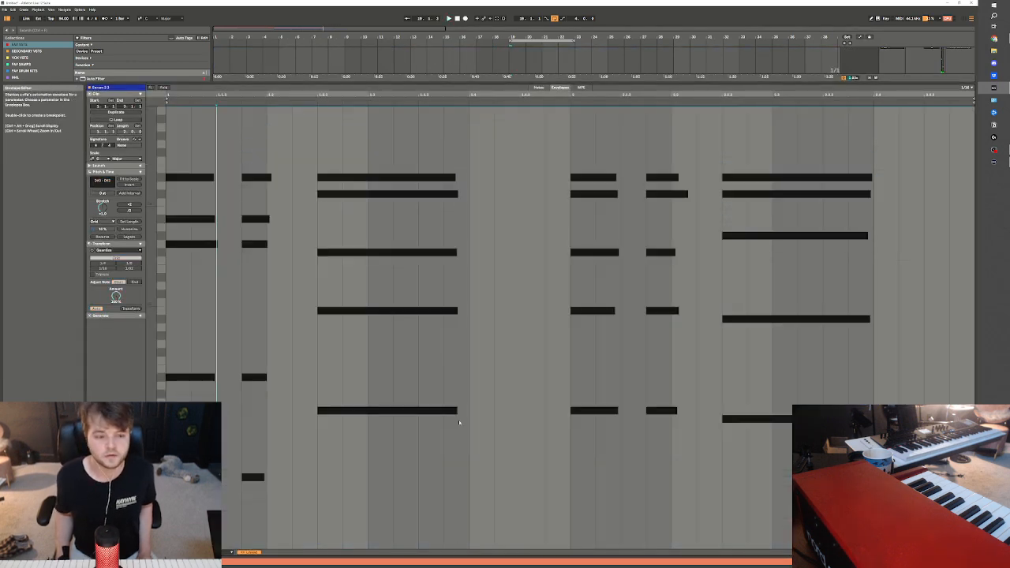
pyautogui.click(187, 539)
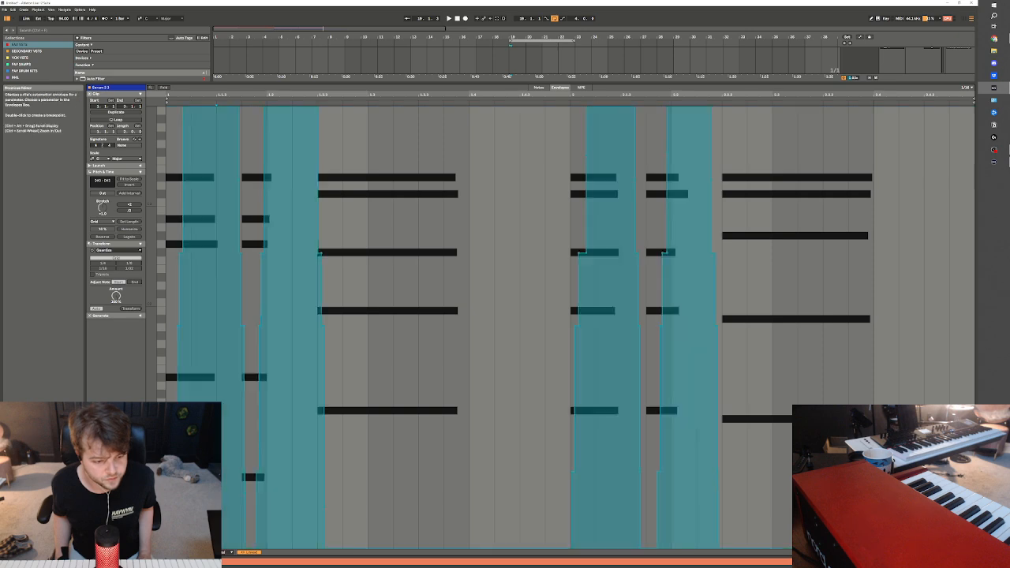
pyautogui.hotkey('ctrl', 'BackSpace')
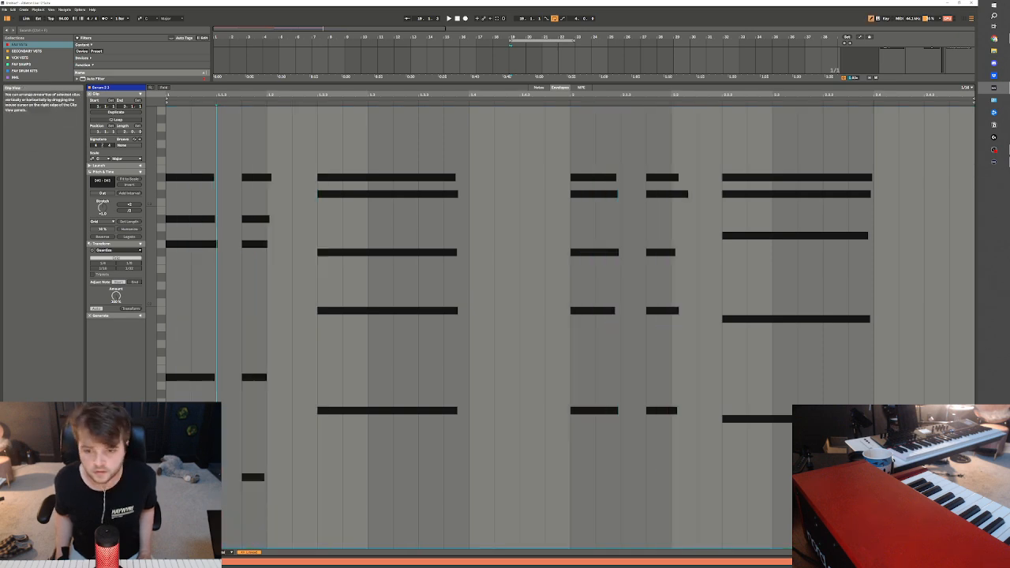
pyautogui.click(539, 87)
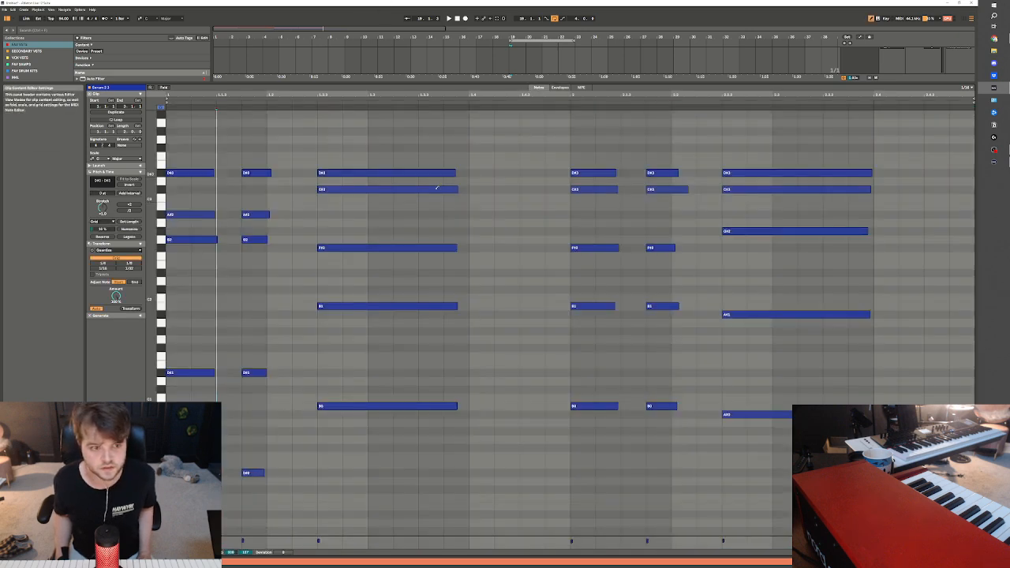
# Quantize the ends as well as the starts of all the clip's notes and lengthen the second chord
pyautogui.click(267, 161)
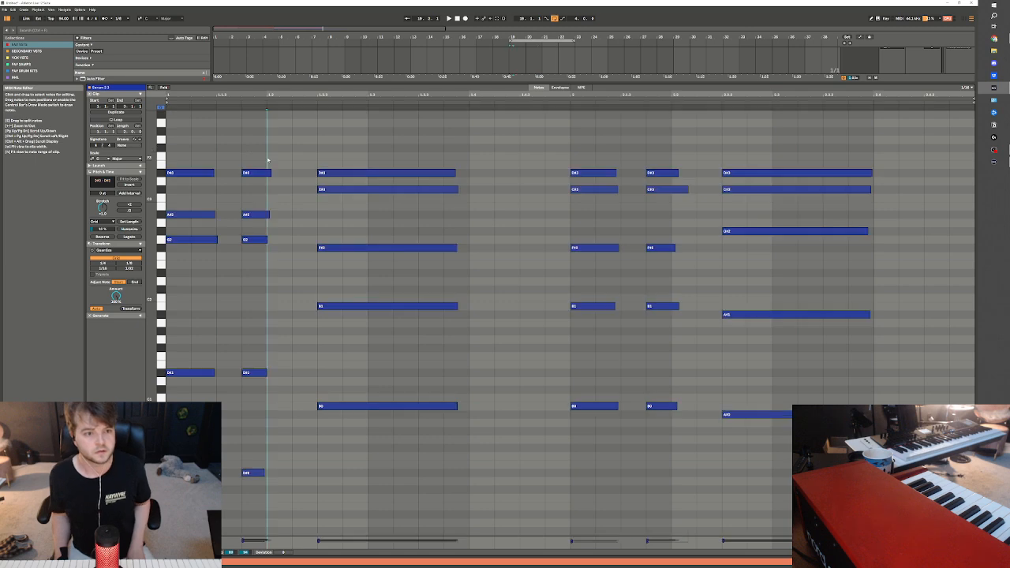
pyautogui.hotkey('ctrl', 'a')
pyautogui.click(134, 282)
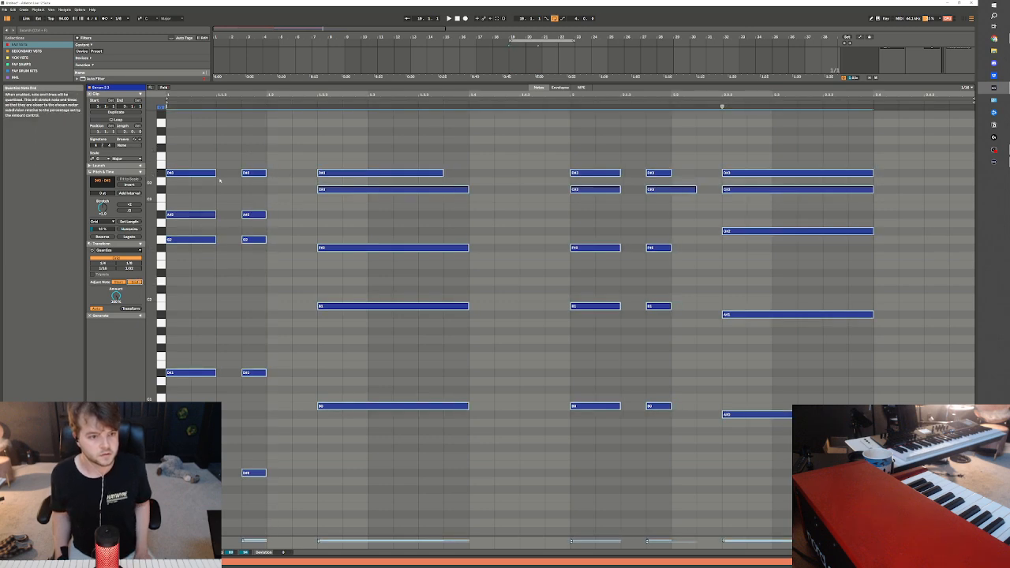
pyautogui.moveTo(193, 163); pyautogui.dragTo(218, 430)
pyautogui.moveTo(274, 508); pyautogui.dragTo(292, 173)
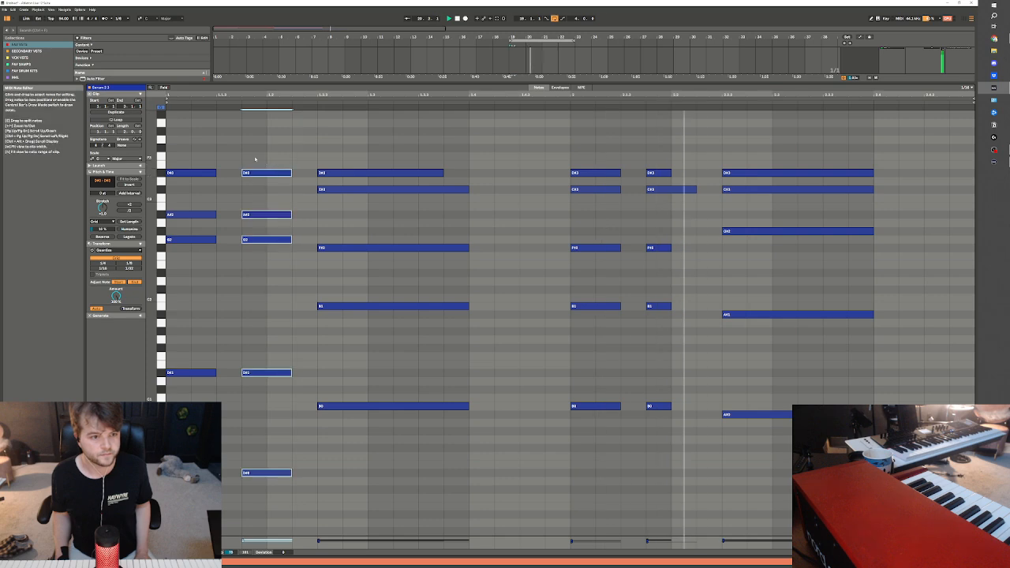
pyautogui.click(253, 158)
# Apply Legato to all the clip's notes, then trim the first two chords and end the third at beat 1.4
pyautogui.hotkey('ctrl', 'a')
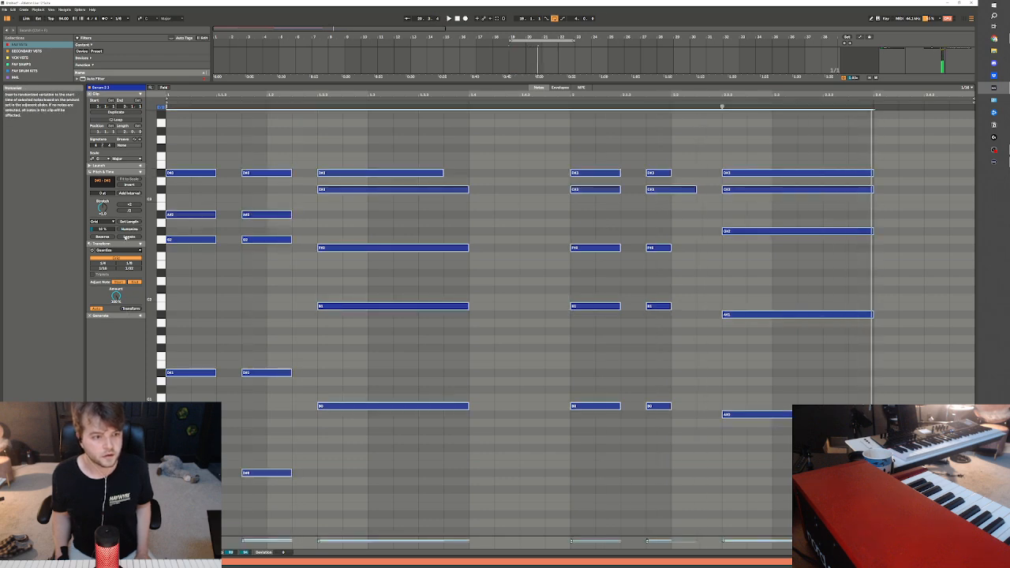
pyautogui.click(127, 237)
pyautogui.click(273, 139)
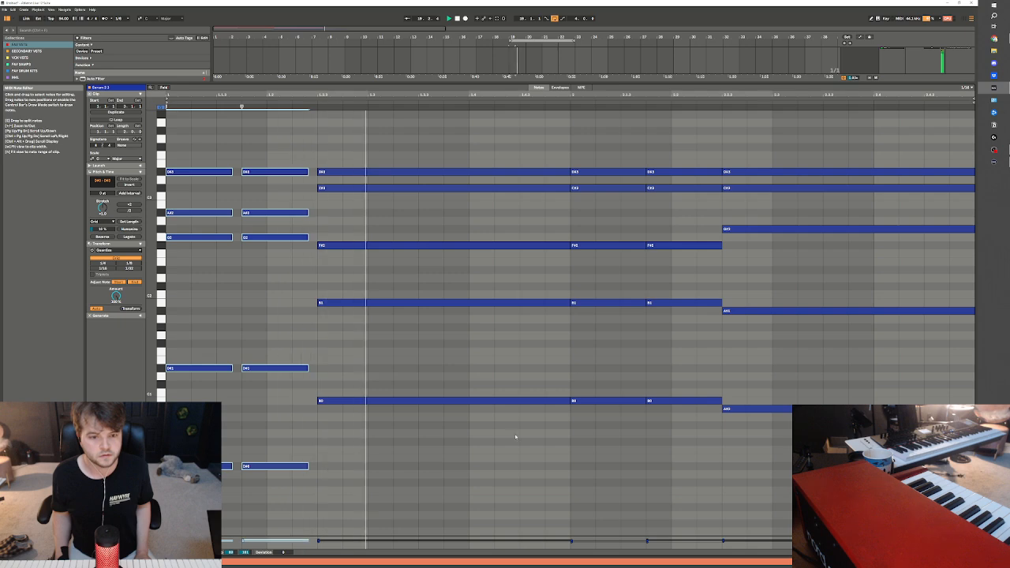
pyautogui.moveTo(516, 437); pyautogui.dragTo(527, 112)
pyautogui.press('space')
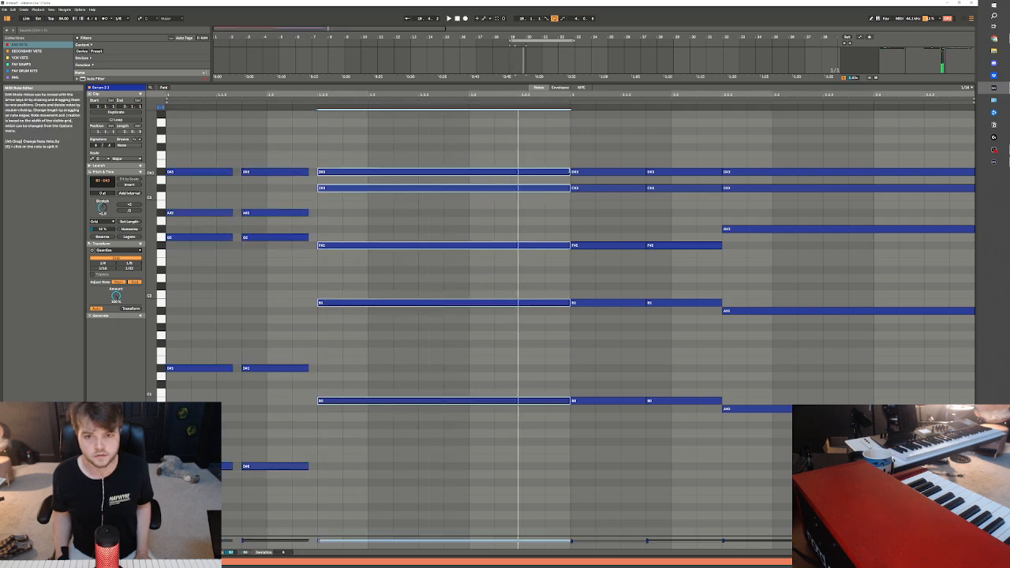
pyautogui.moveTo(570, 171); pyautogui.dragTo(470, 172)
# Shorten the two repeated chords in the clip's second bar to leave small gaps and end the last chord at beat 2.4
pyautogui.moveTo(655, 148); pyautogui.dragTo(625, 395)
pyautogui.moveTo(663, 460); pyautogui.dragTo(616, 145)
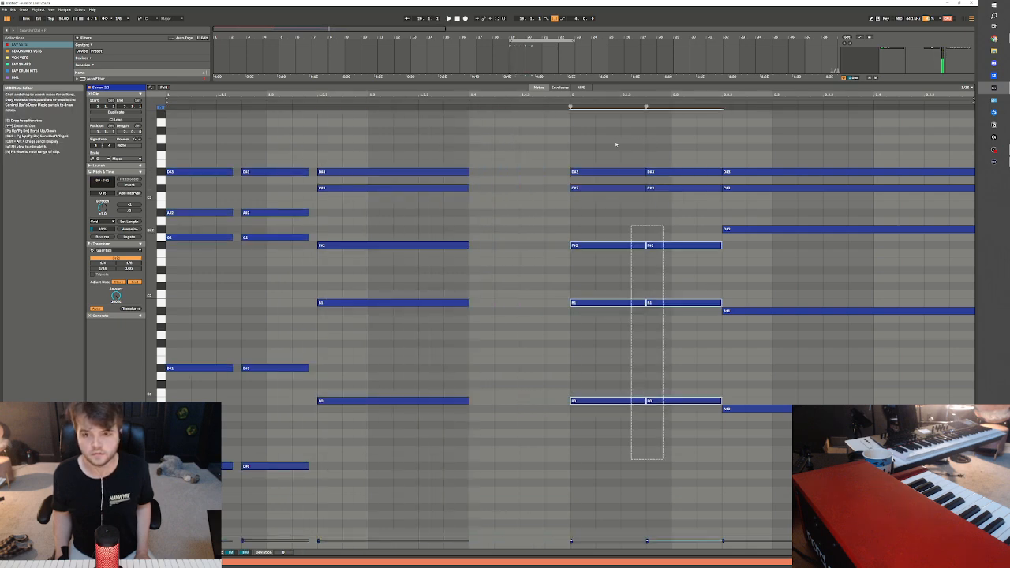
pyautogui.press('space')
pyautogui.moveTo(720, 173)
pyautogui.mouseDown()
pyautogui.moveTo(682, 179)
pyautogui.moveTo(711, 178)
pyautogui.mouseUp()
pyautogui.moveTo(850, 148); pyautogui.dragTo(838, 430)
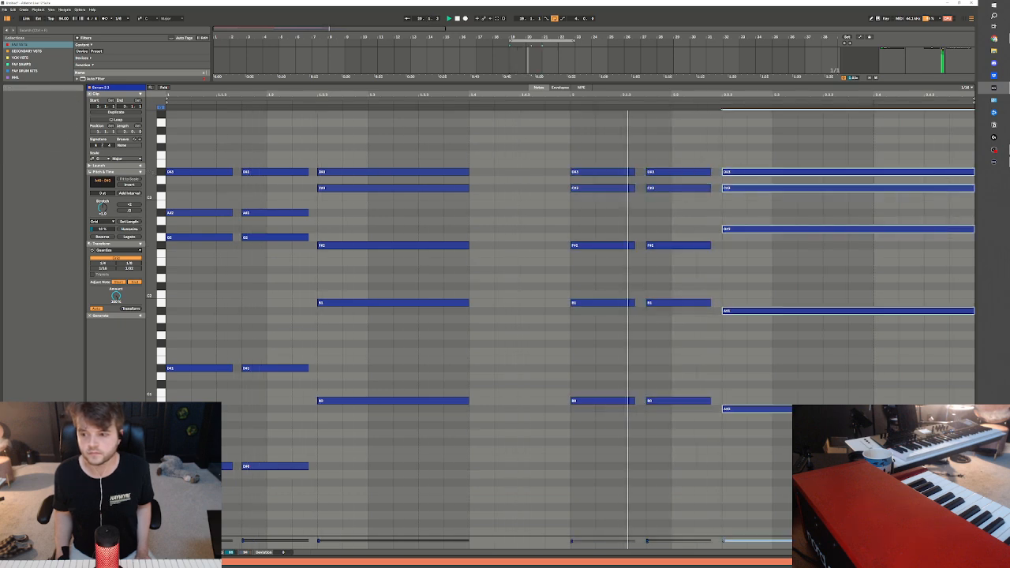
pyautogui.moveTo(973, 171); pyautogui.dragTo(874, 171)
pyautogui.hotkey('shift', 'Tab')
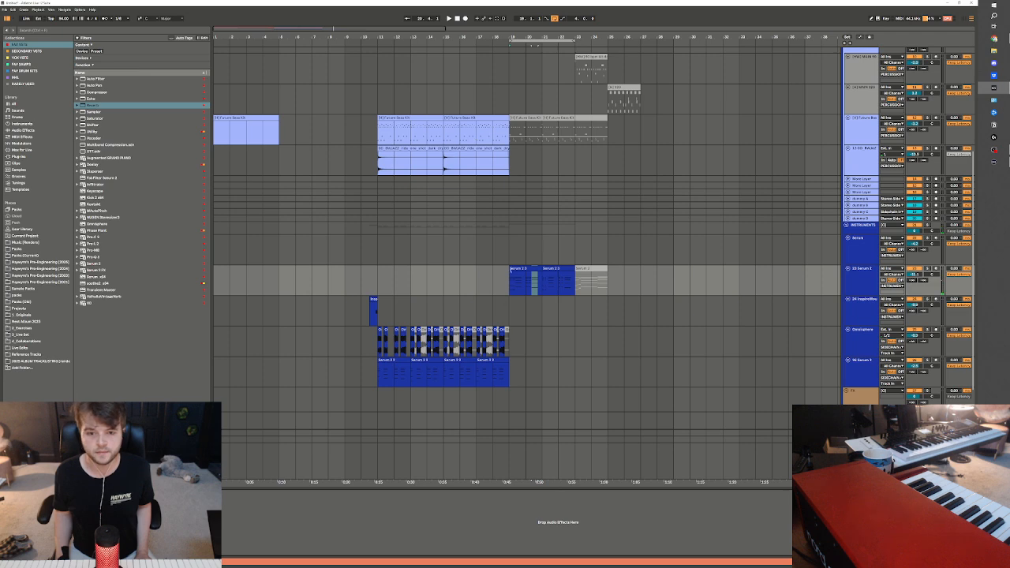
# Duplicate the ride cymbal clip to bar 19 and play the arrangement from bar 18 to hear the transition
pyautogui.press('space')
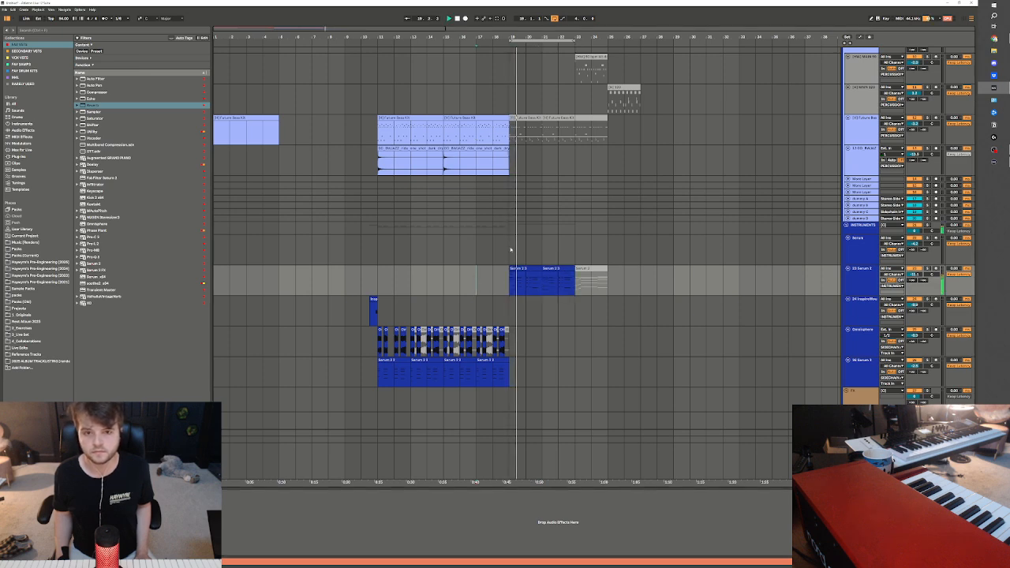
pyautogui.click(501, 149)
pyautogui.hotkey('ctrl', 'd')
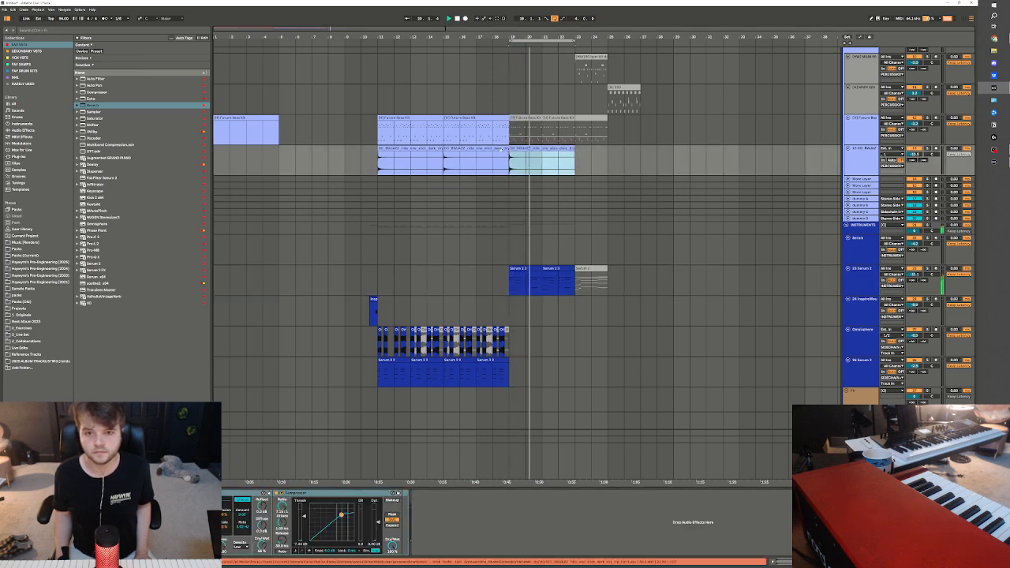
pyautogui.click(495, 171)
pyautogui.press('space')
pyautogui.press('space')
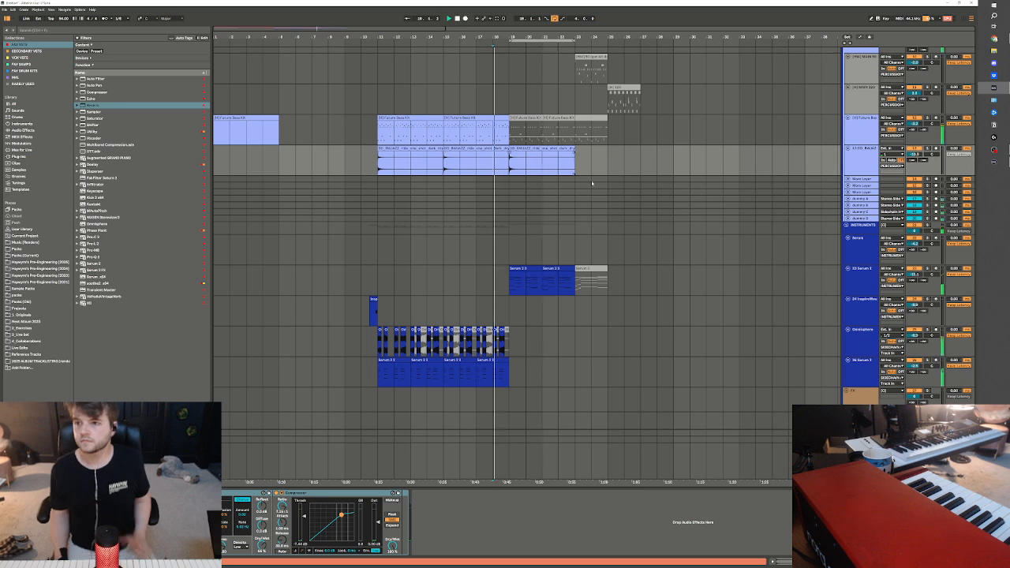
pyautogui.scroll(10, 592, 183)
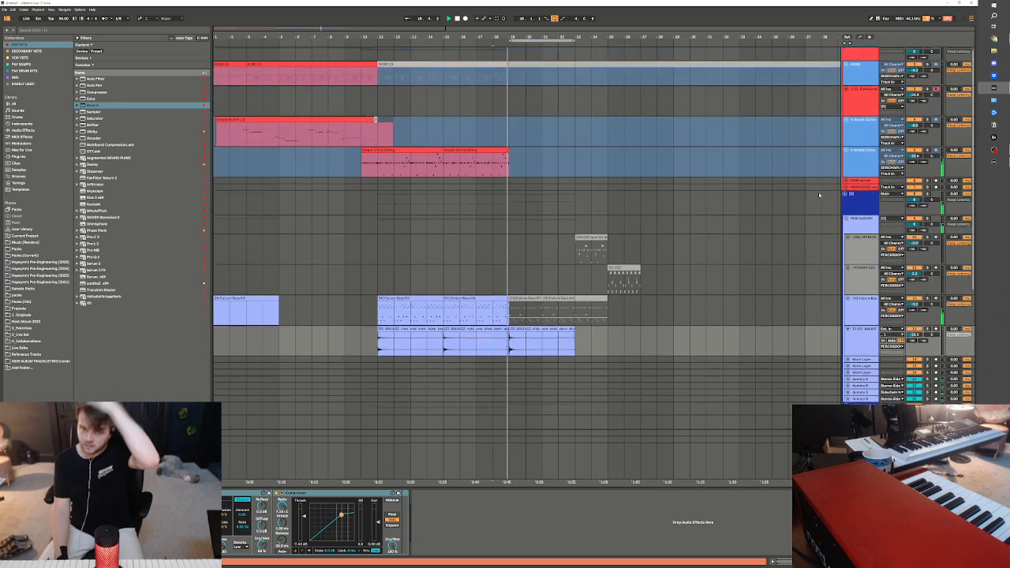
pyautogui.scroll(1, 819, 194)
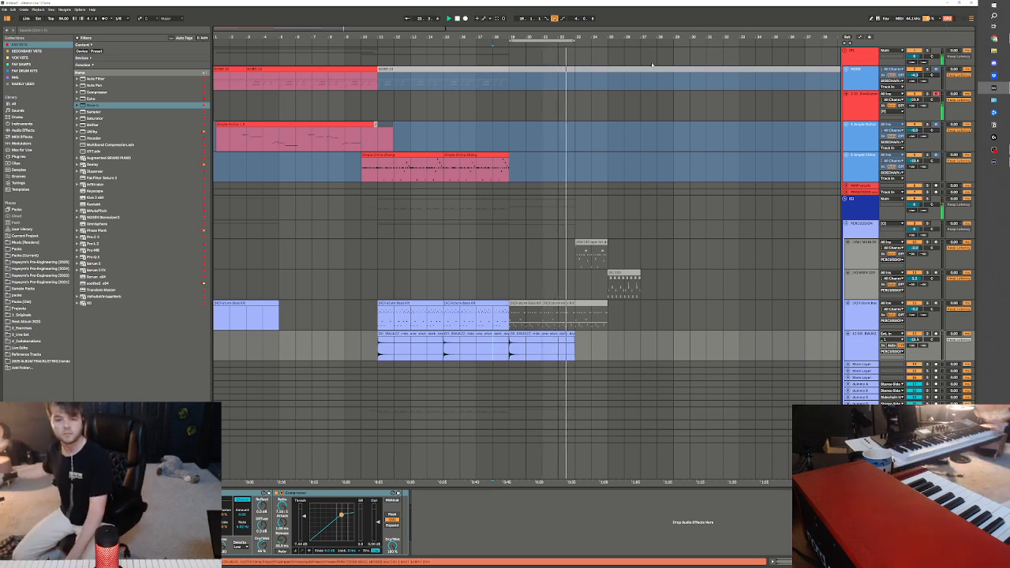
pyautogui.scroll(-4, 556, 274)
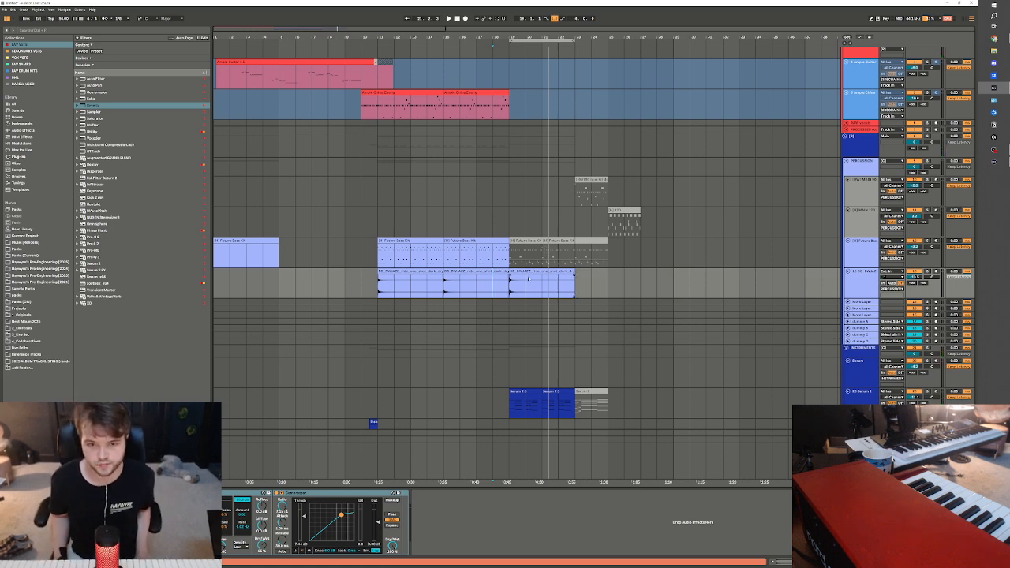
# Reactivate the two deactivated Future Bass Kit drum clips from bar 19 and play the section
pyautogui.click(485, 247)
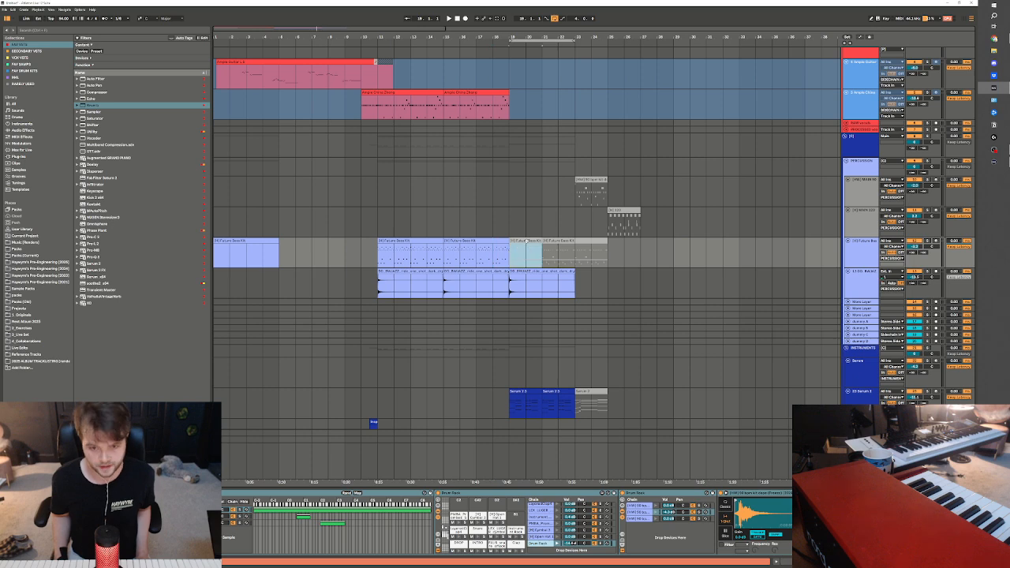
pyautogui.keyDown('shift'); pyautogui.click(563, 242); pyautogui.keyUp('shift')
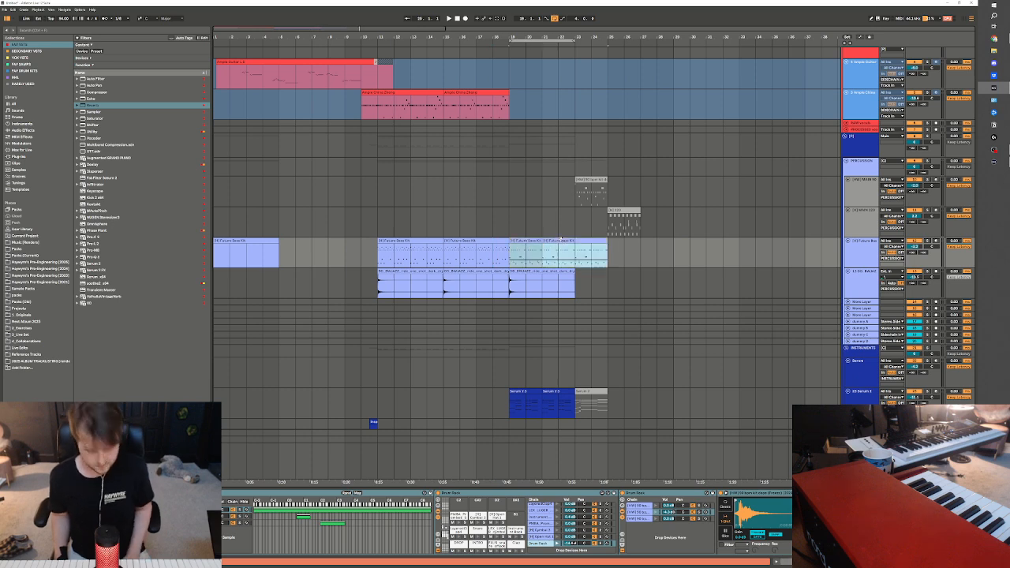
pyautogui.press('space')
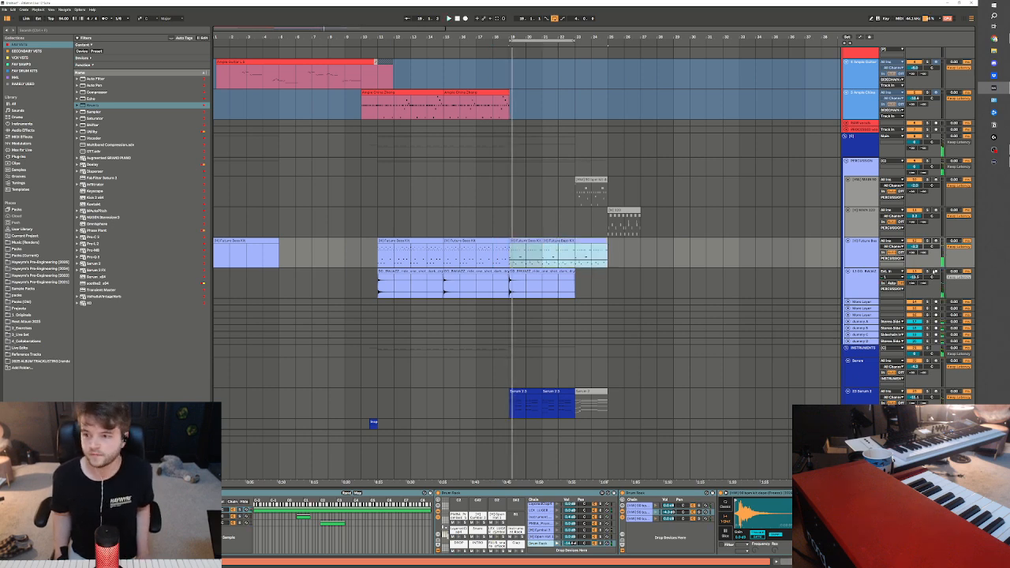
# Route the Serum 2 chord track's output to the sidechain bus and play the section from bar 18
pyautogui.scroll(-3, 636, 374)
pyautogui.click(893, 335)
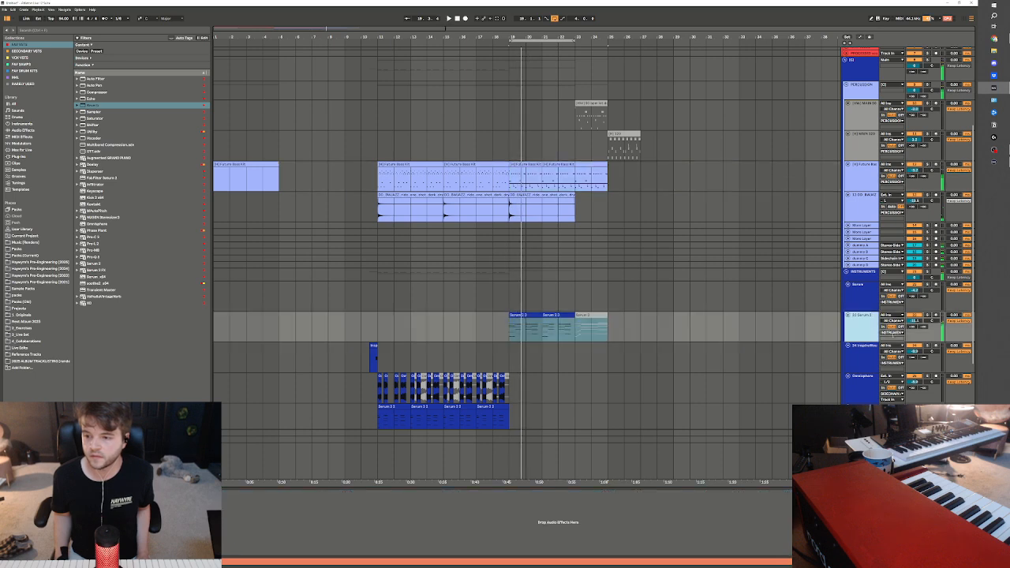
pyautogui.click(892, 332)
pyautogui.press('Escape')
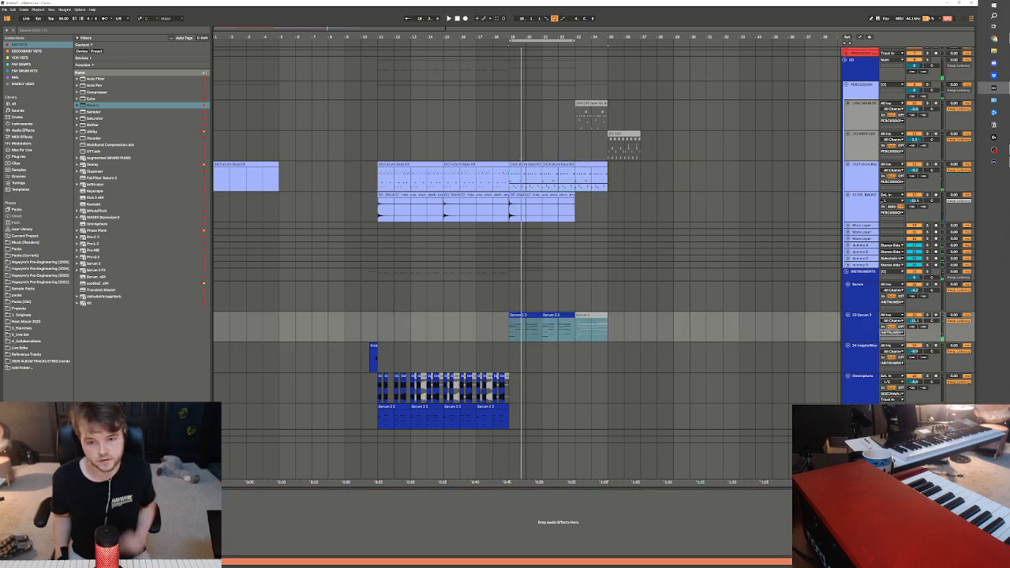
pyautogui.click(539, 213)
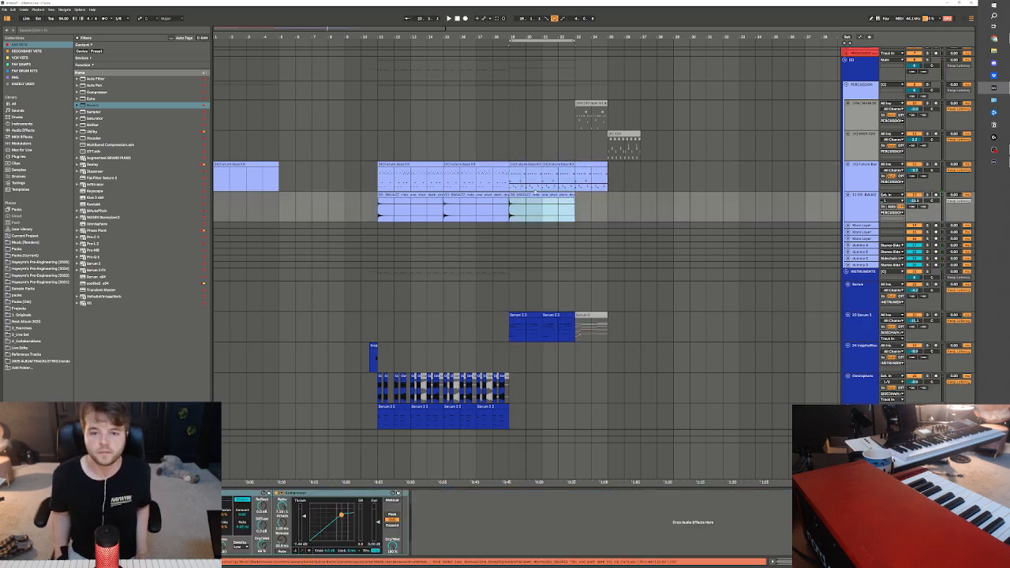
pyautogui.press('space')
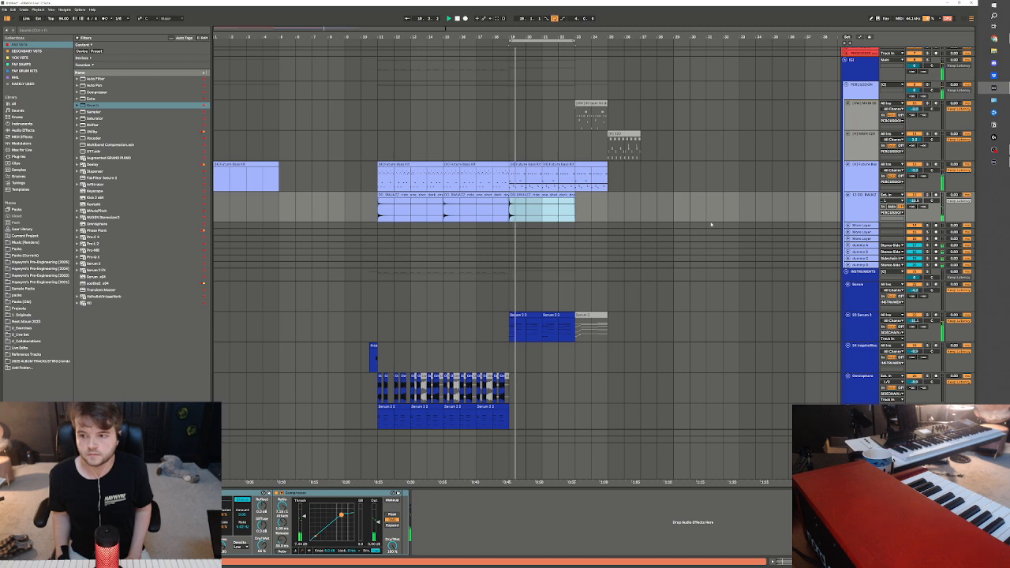
# Insert a new empty MIDI track directly below the Serum 2 chord track
pyautogui.scroll(-3, 910, 260)
pyautogui.click(866, 249)
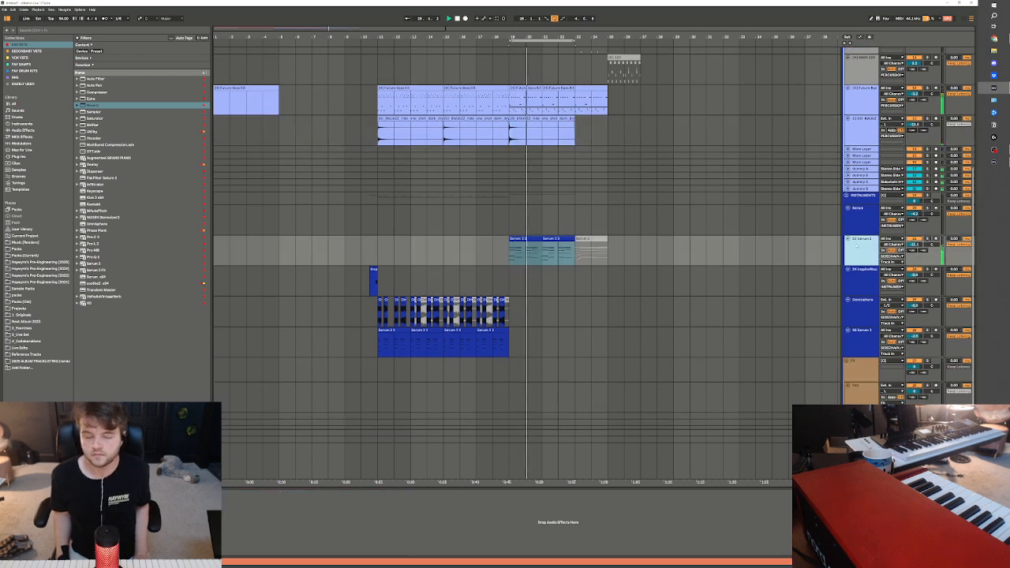
pyautogui.hotkey('ctrl', 'shift', 't')
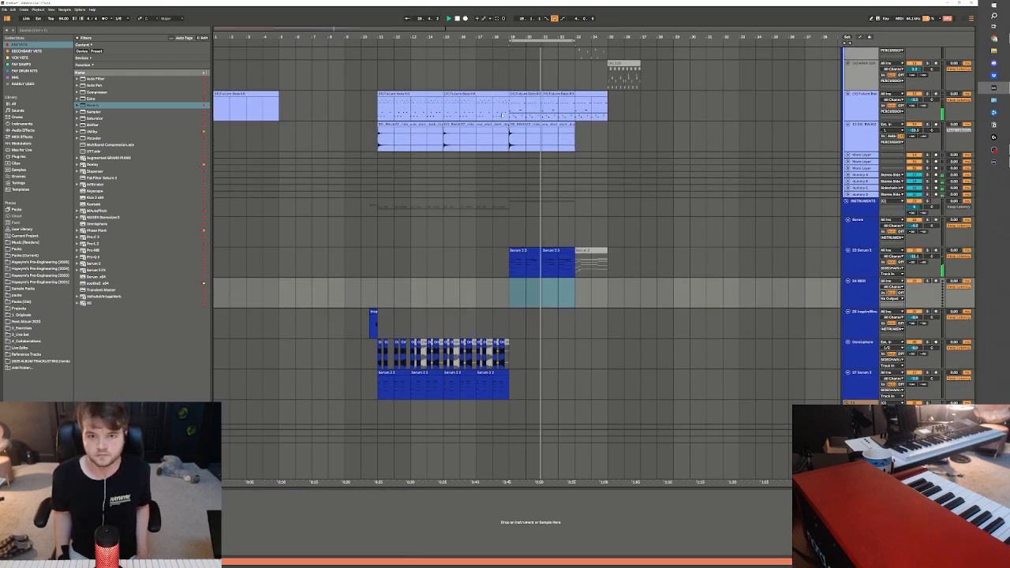
# Open the drum clips from bar 19 for note editing and delete the whole row of busy hi-hat notes
pyautogui.doubleClick(551, 94)
pyautogui.press('space')
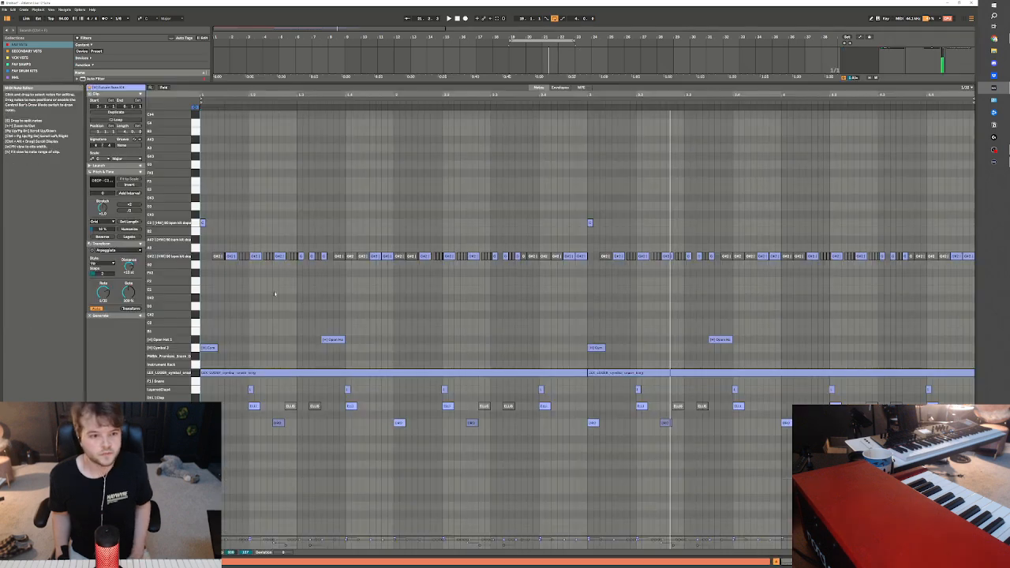
pyautogui.click(205, 250)
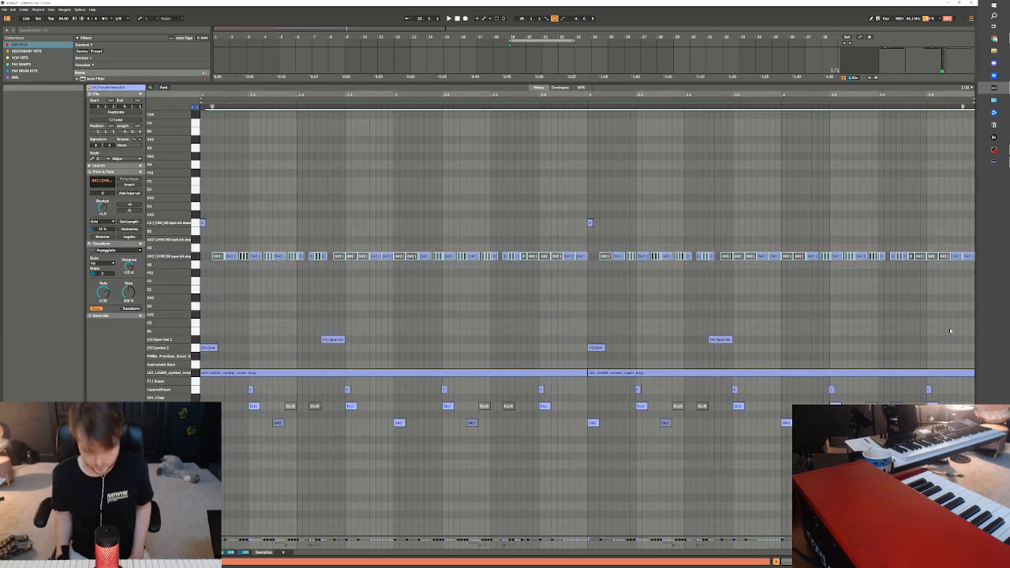
pyautogui.press('Delete')
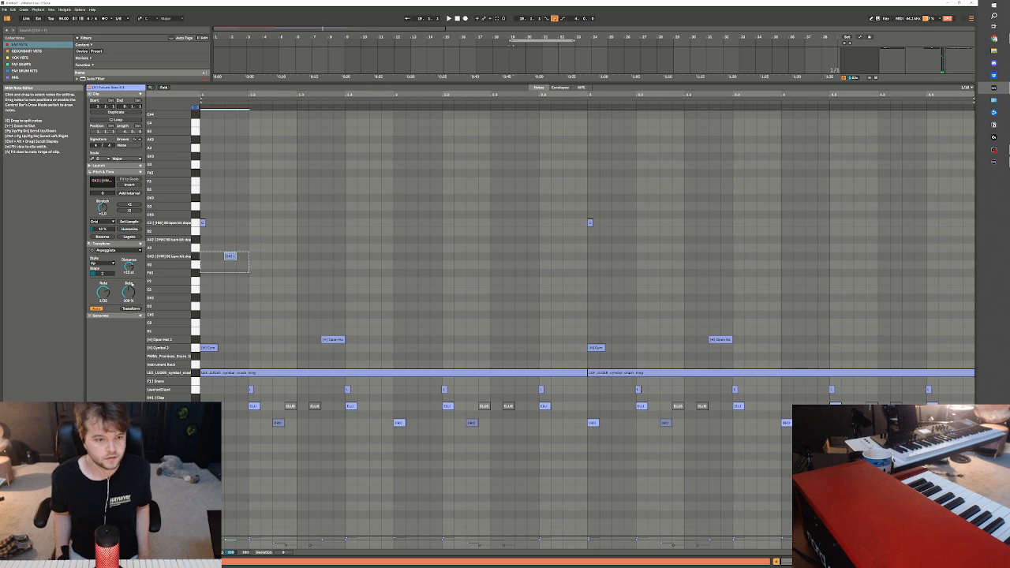
# Repeat the single offbeat hi-hat note on the offbeat of each following beat up to the start of bar 2
pyautogui.hotkey('ctrl', 'd')
pyautogui.press('space')
pyautogui.hotkey('ctrl', 'd')
pyautogui.hotkey('ctrl', 'd')
pyautogui.hotkey('ctrl', 'd')
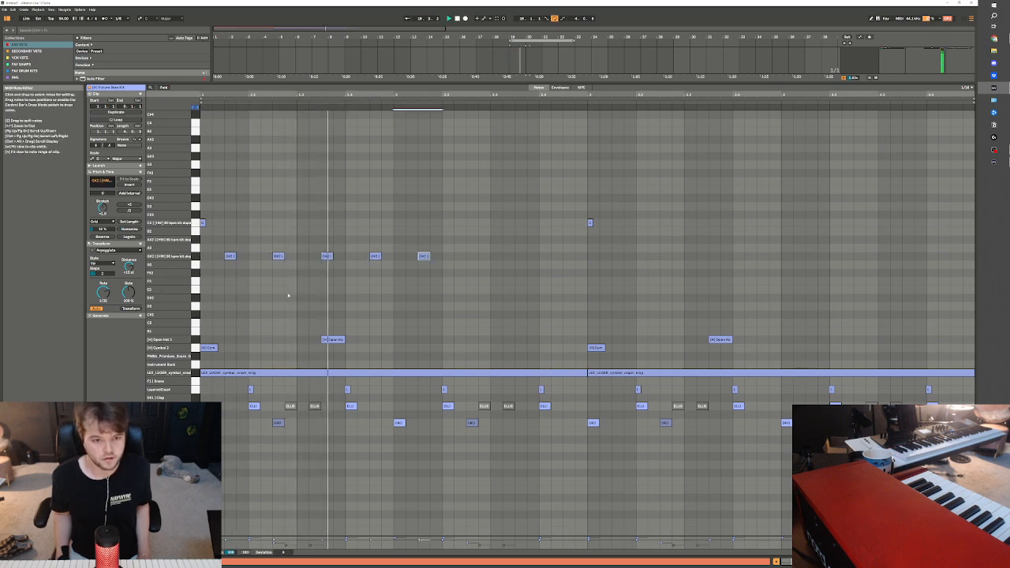
# Add an extra hi-hat on beat 3 of the first bar, repeat the one-bar pattern through the following bars and return to the arrangement
pyautogui.click(278, 256)
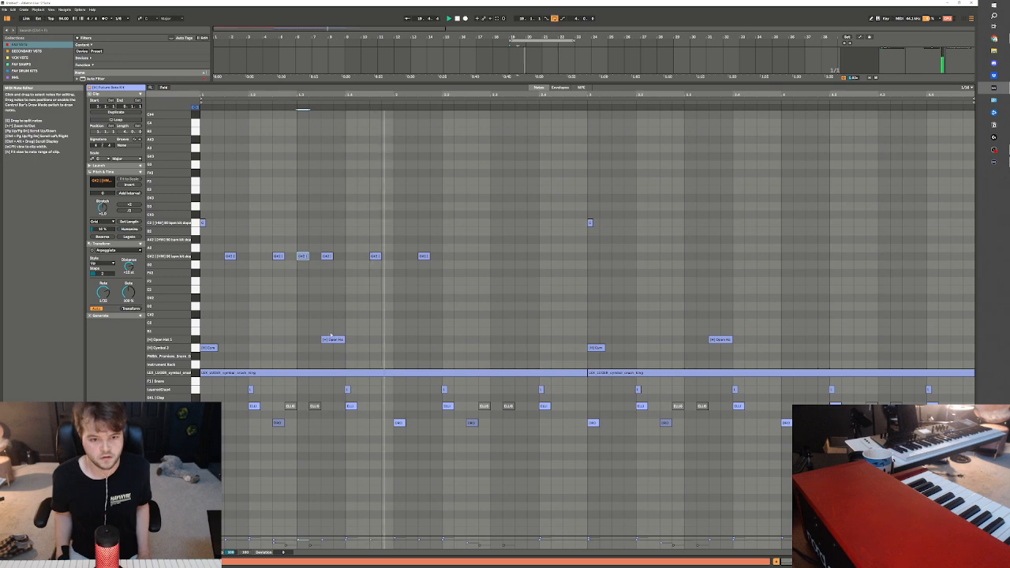
pyautogui.press('space')
pyautogui.moveTo(396, 250); pyautogui.dragTo(200, 290)
pyautogui.hotkey('ctrl', 'd')
pyautogui.hotkey('ctrl', 'd')
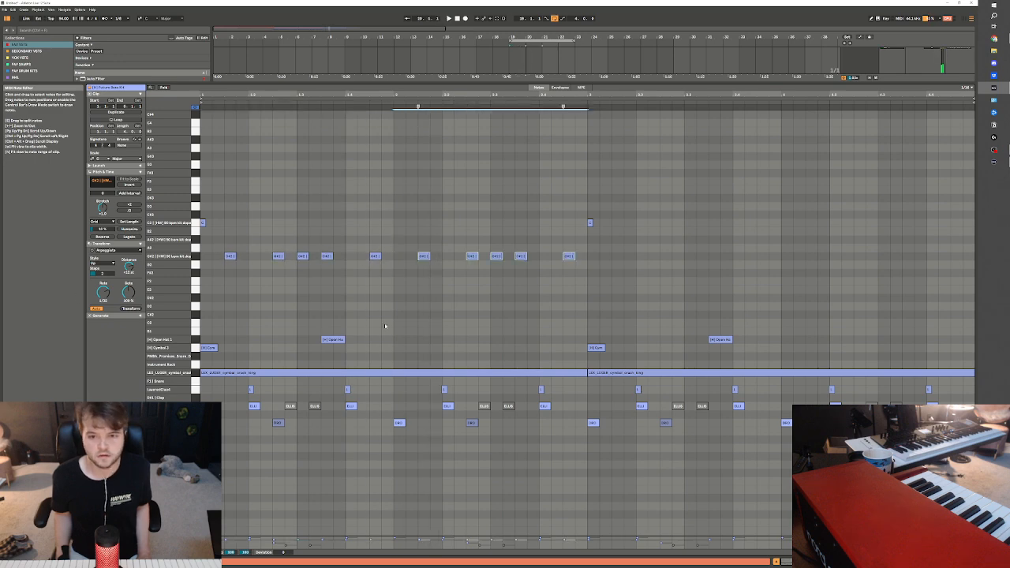
pyautogui.press('Tab')
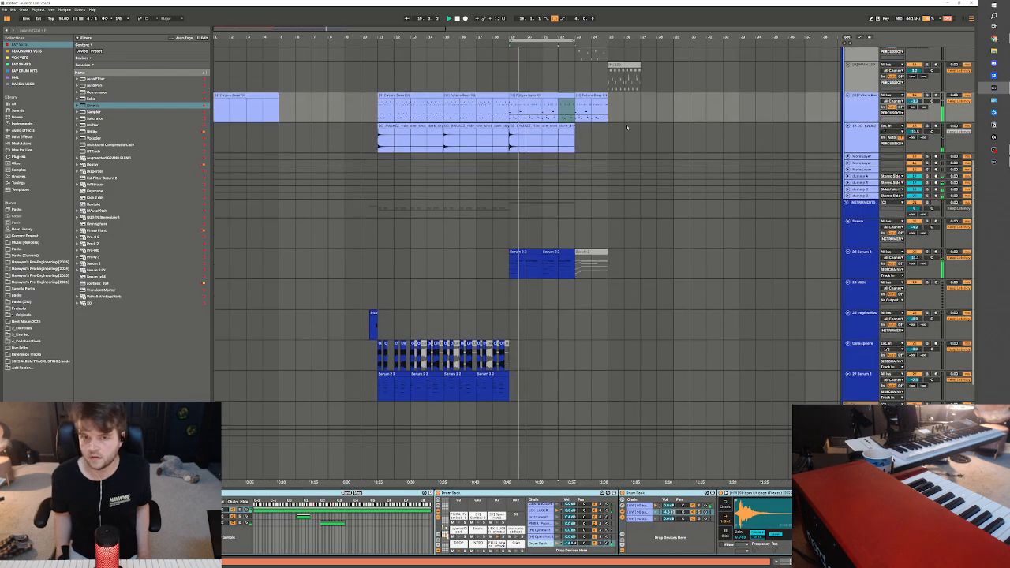
# Listen to the simplified drums against the Serum 2 chords in bars 19 to 23
pyautogui.scroll(2, 507, 135)
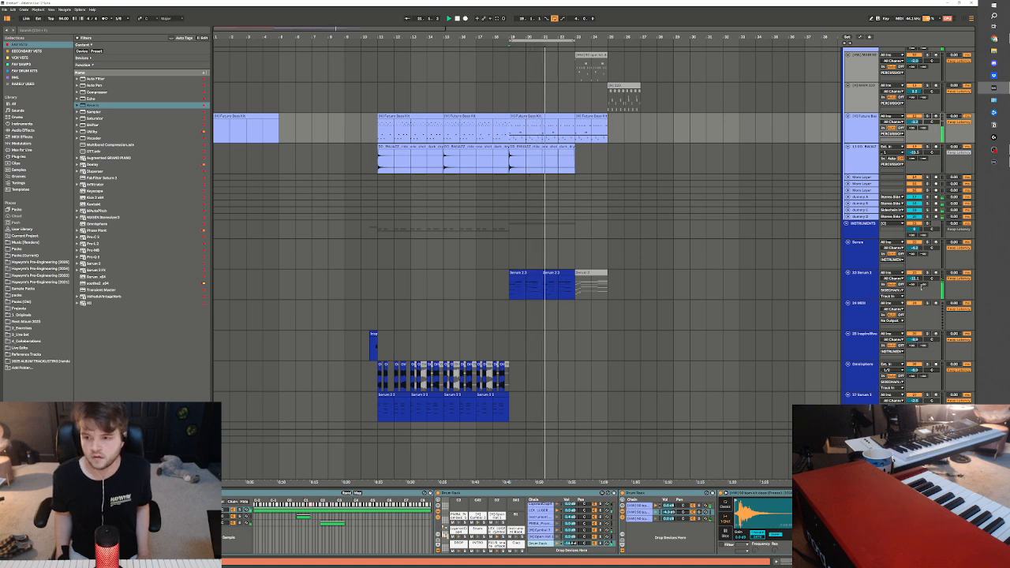
pyautogui.click(867, 318)
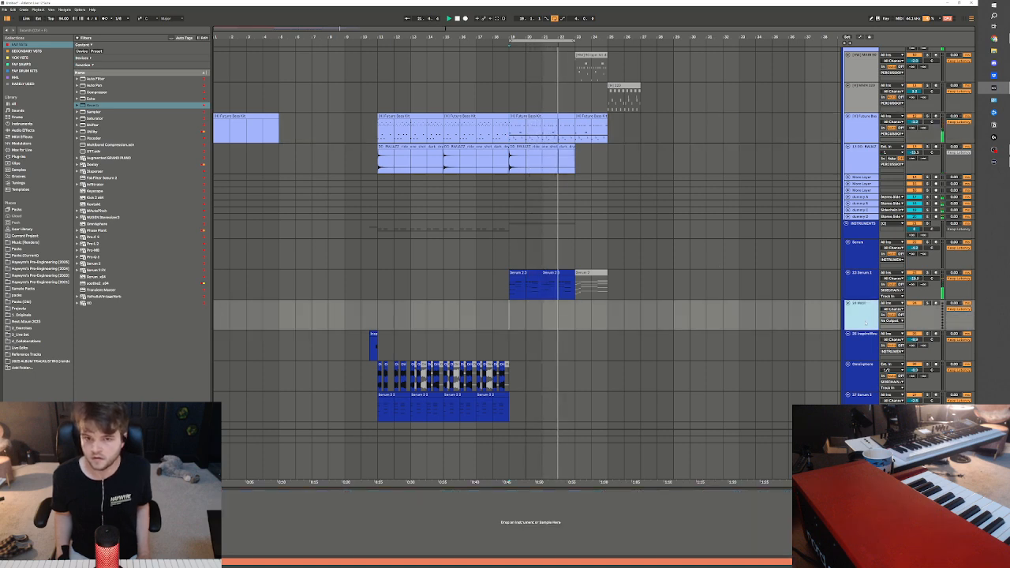
pyautogui.scroll(-3, 562, 121)
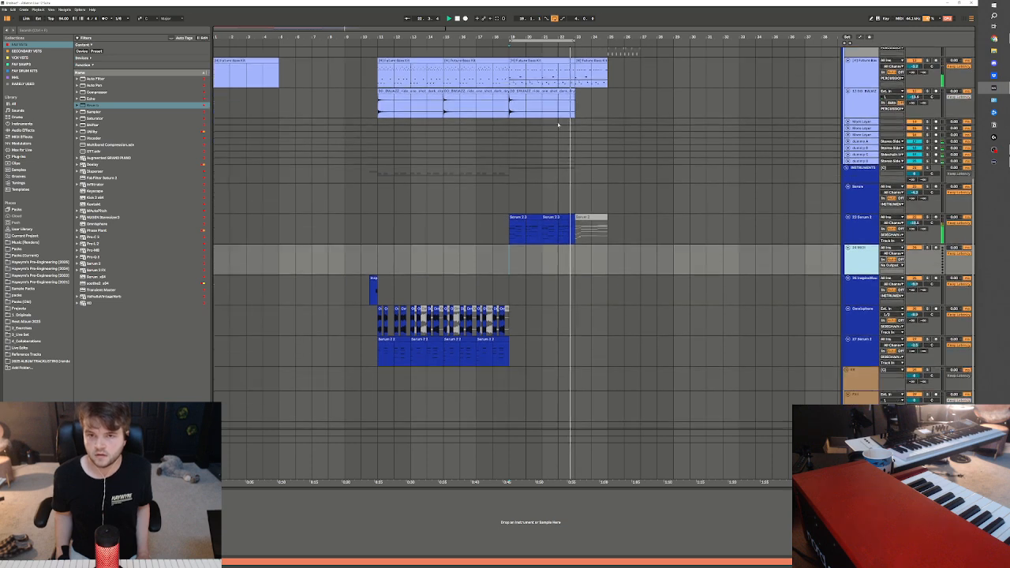
pyautogui.click(462, 204)
pyautogui.press('space')
pyautogui.press('space')
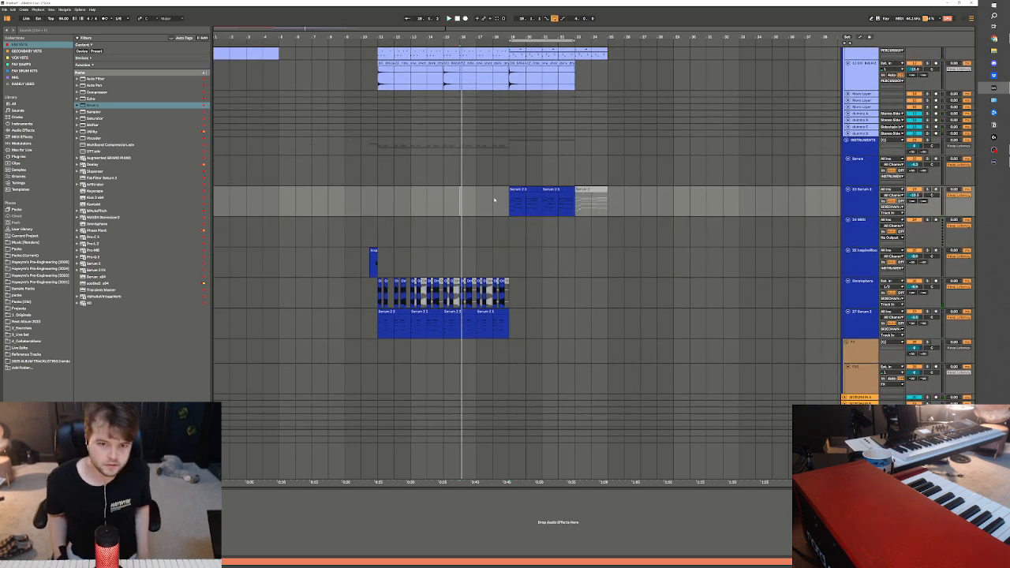
# Play the lead-in to bar 19 and deactivate the Future Bass Kit drum part in bar 18
pyautogui.scroll(2, 477, 188)
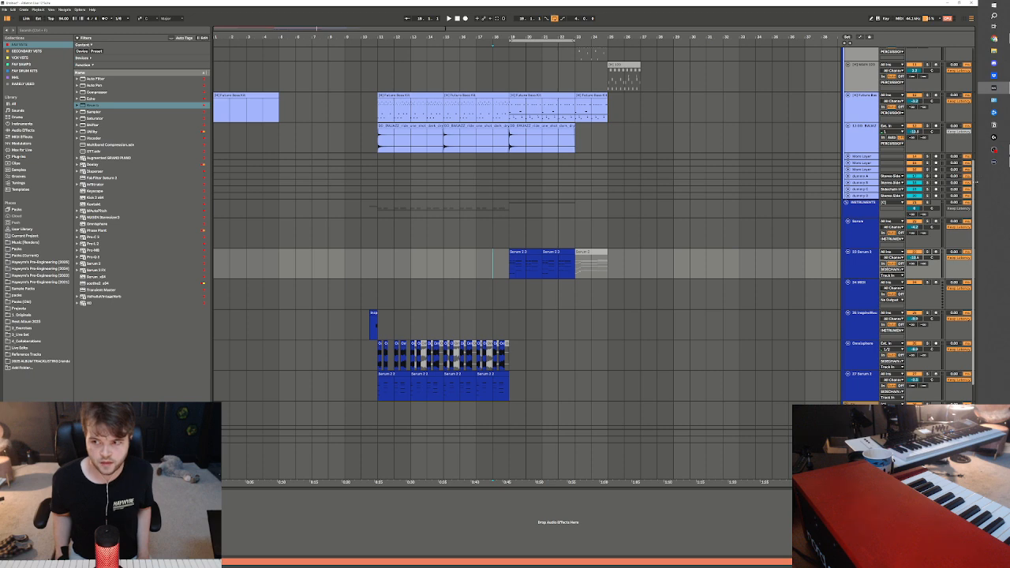
pyautogui.scroll(7, 514, 237)
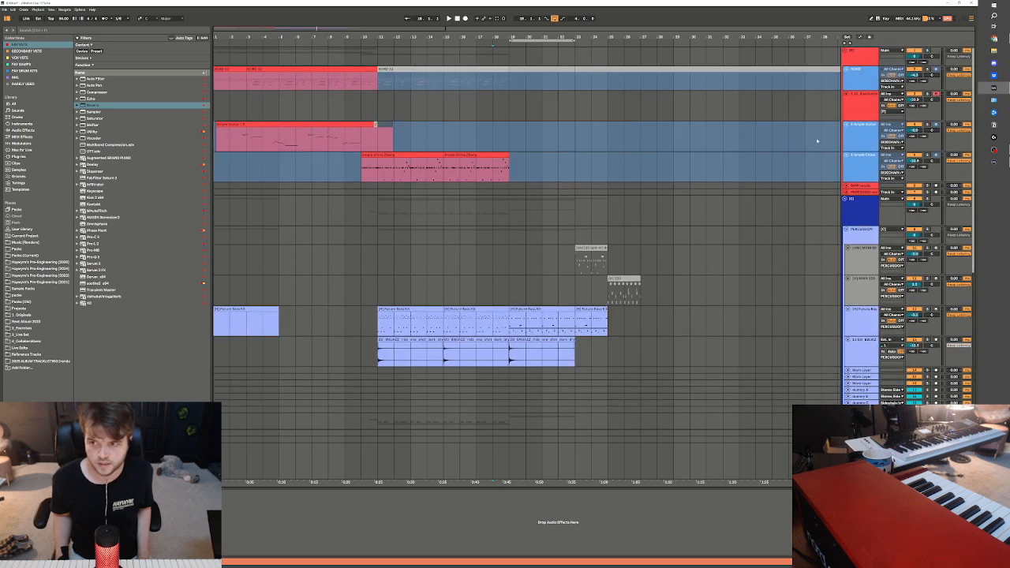
pyautogui.click(494, 110)
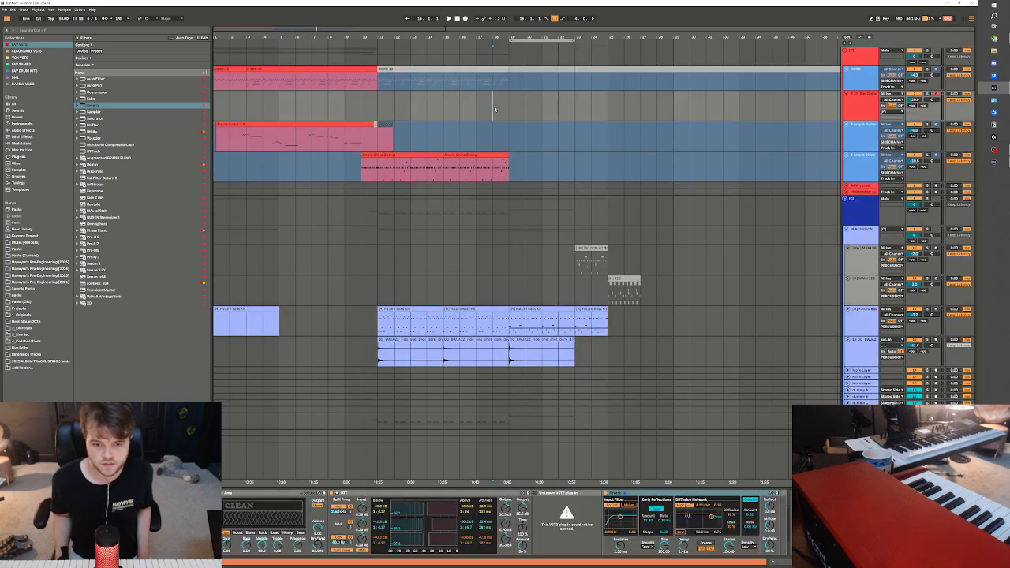
pyautogui.press('space')
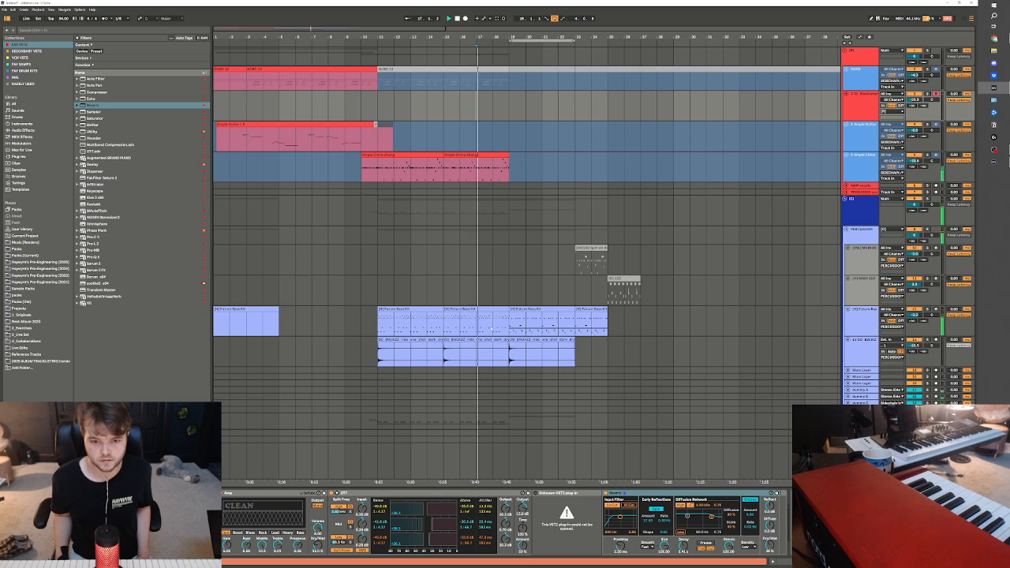
pyautogui.moveTo(488, 325); pyautogui.dragTo(506, 325)
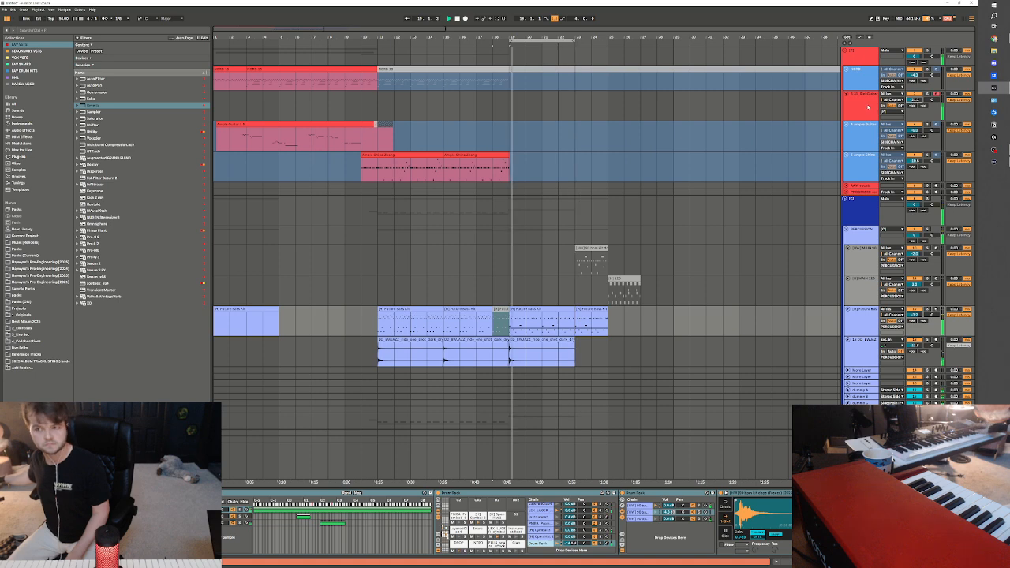
# Record a lead take on the armed red guitar track from about bar 18 to bar 23
pyautogui.scroll(-7, 893, 78)
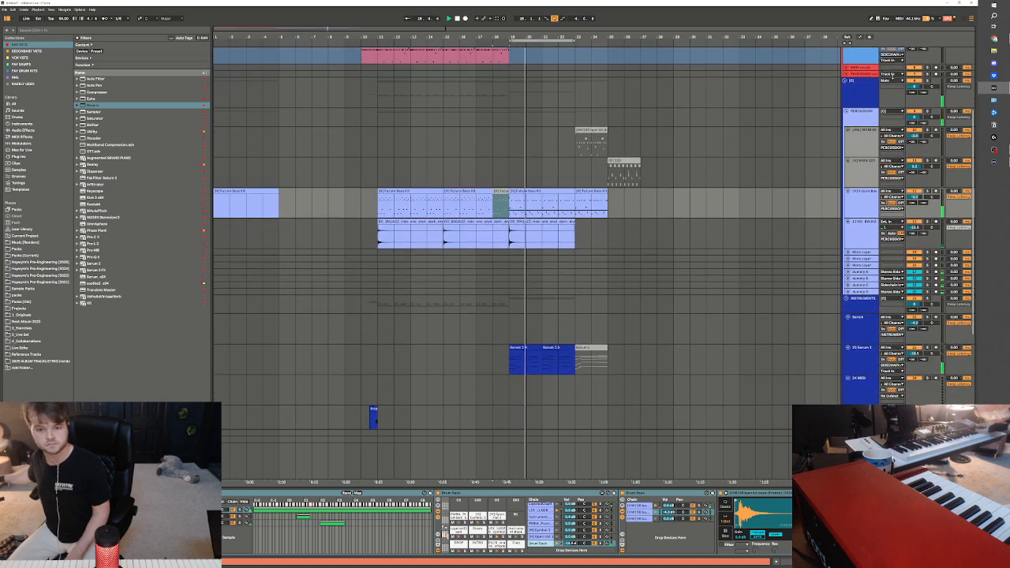
pyautogui.scroll(-3, 892, 78)
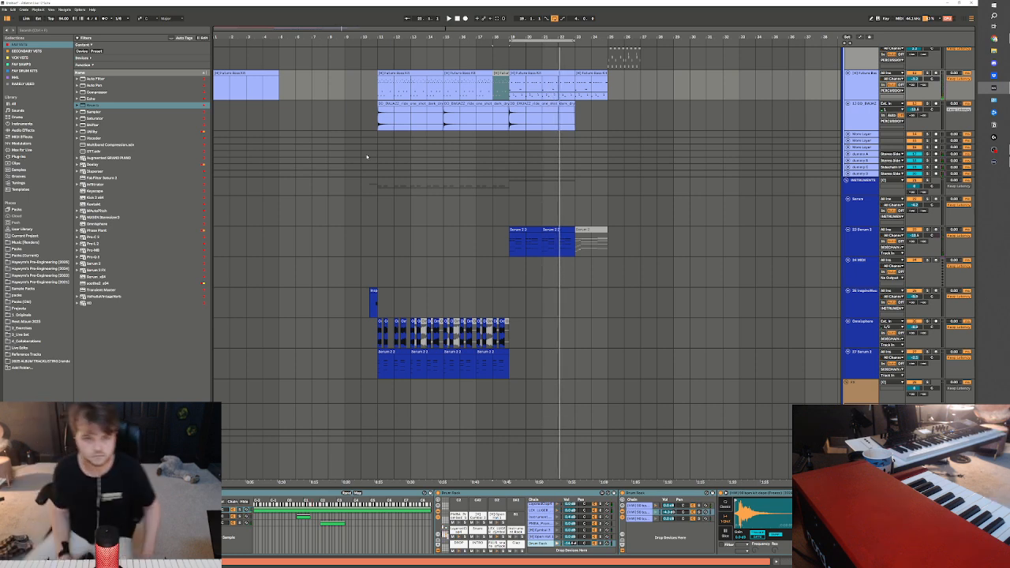
pyautogui.click(362, 210)
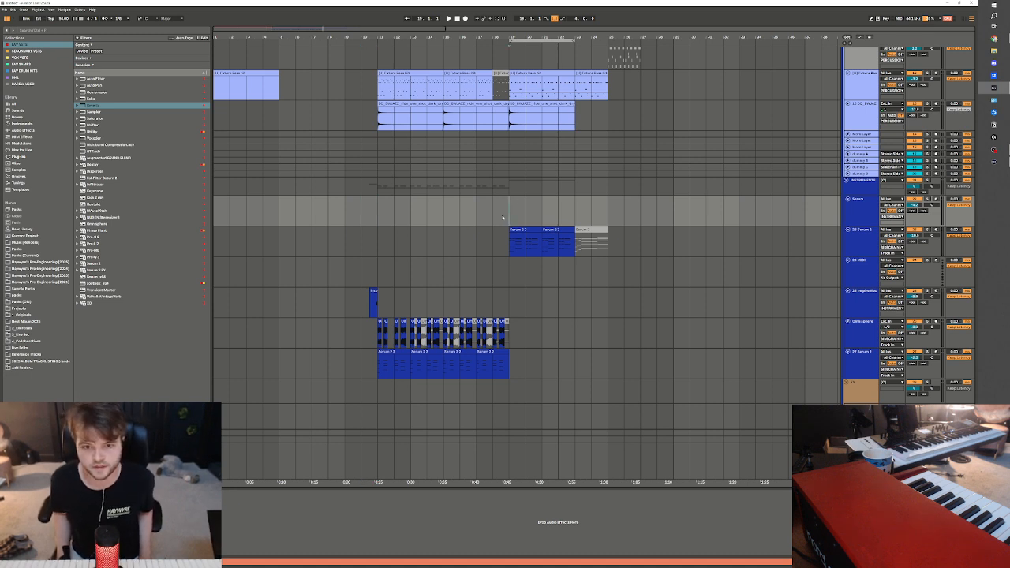
pyautogui.press('space')
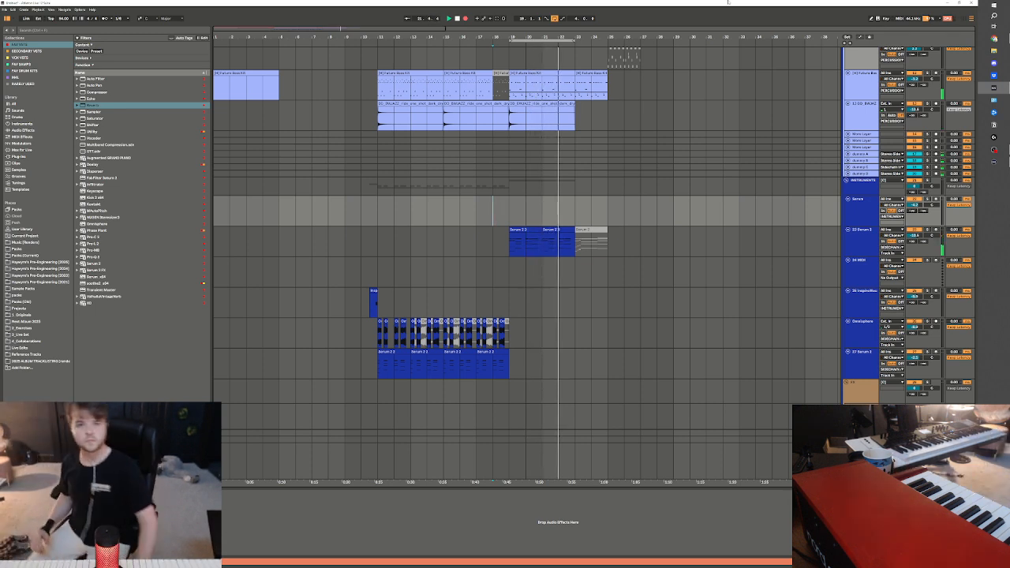
pyautogui.scroll(5, 585, 125)
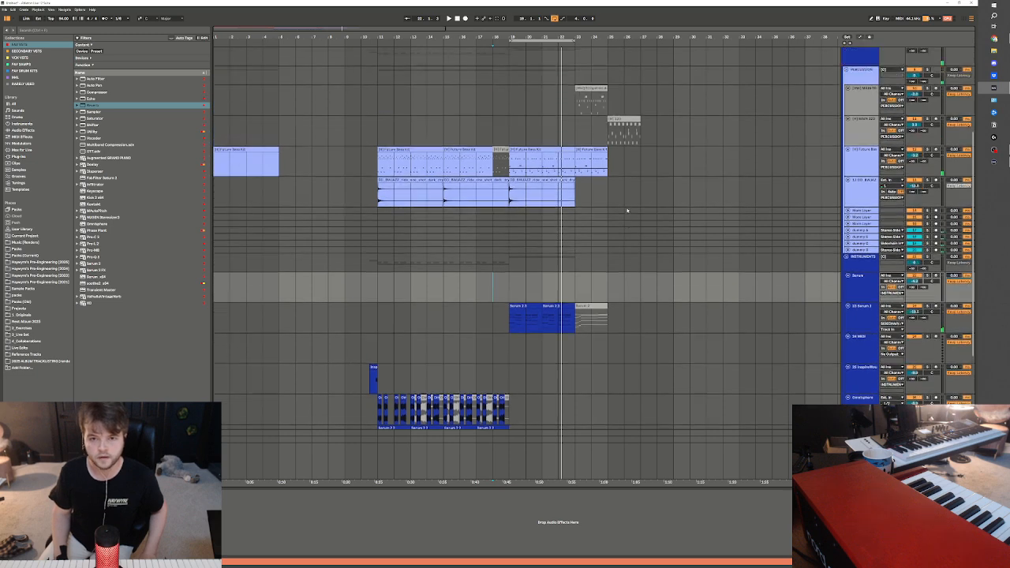
pyautogui.scroll(4, 773, 312)
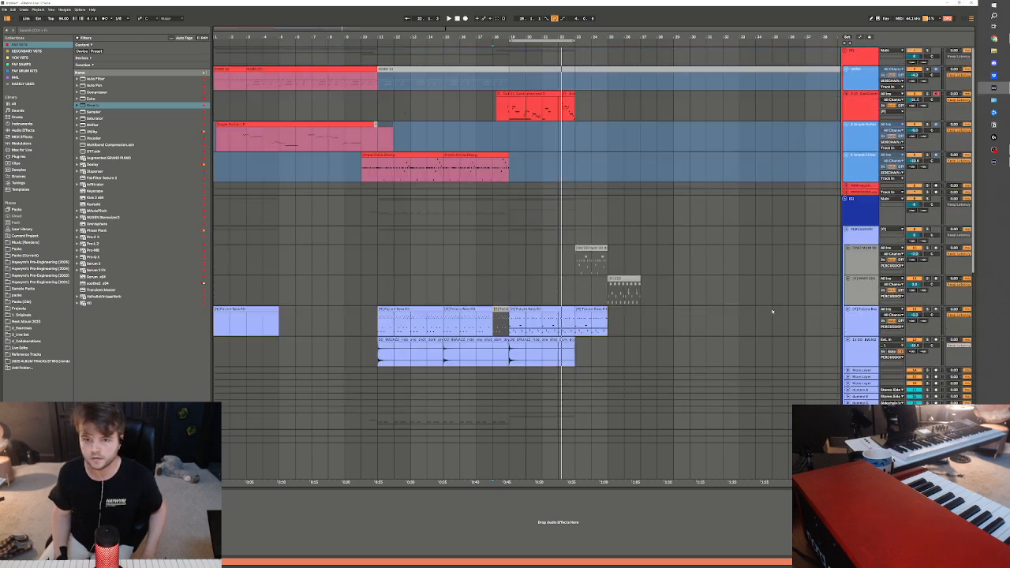
# Select the empty MIDI track below Serum 2 and search the 2025 pre-engineering library's drums, audio and patches folders for a bass preset
pyautogui.click(528, 116)
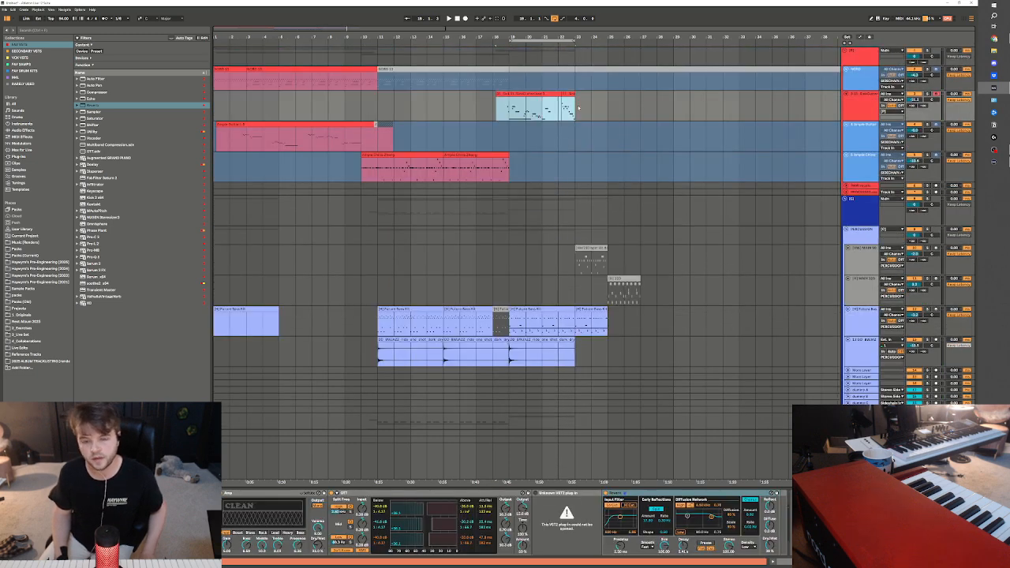
pyautogui.scroll(-6, 587, 344)
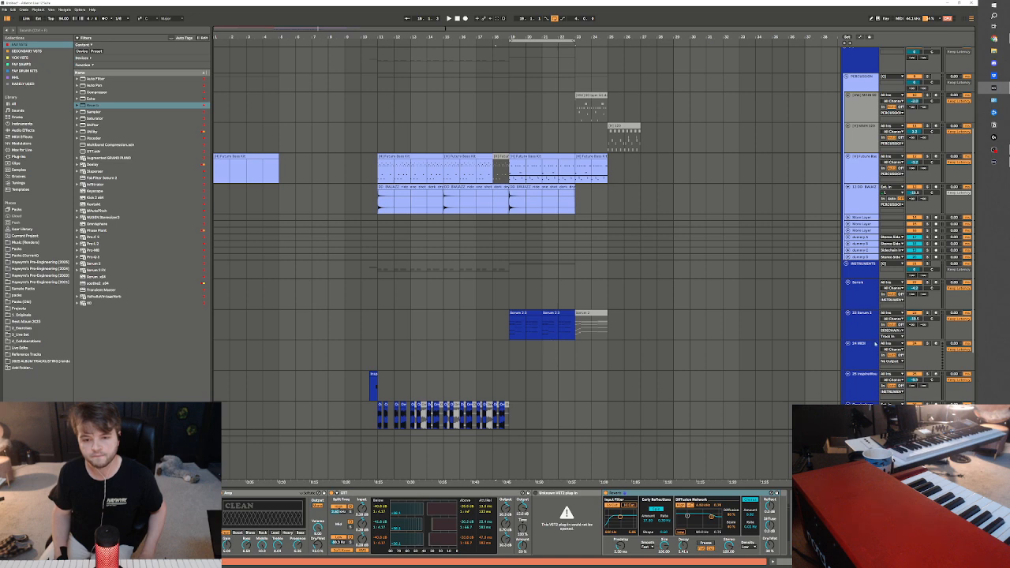
pyautogui.click(867, 345)
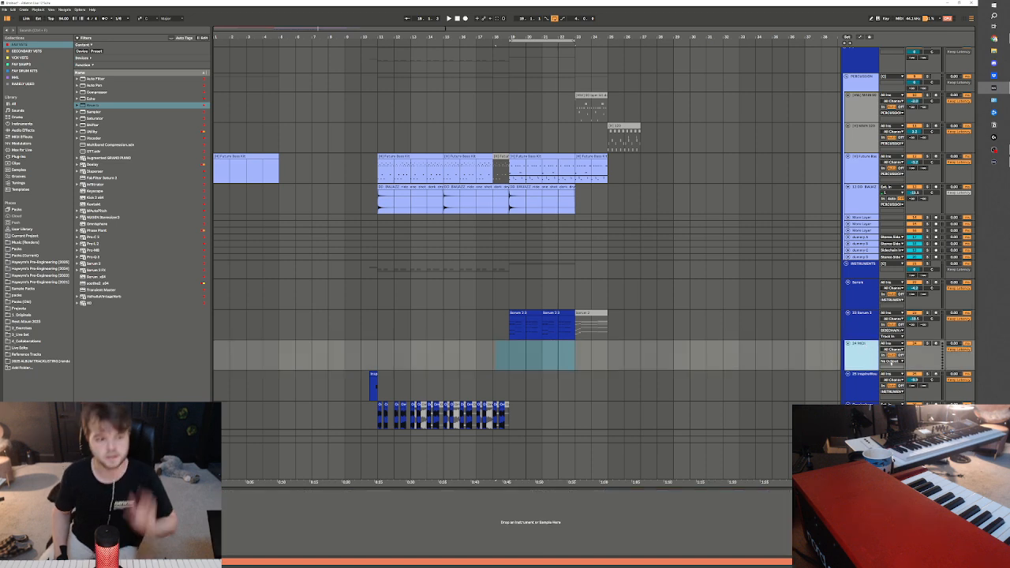
pyautogui.click(55, 263)
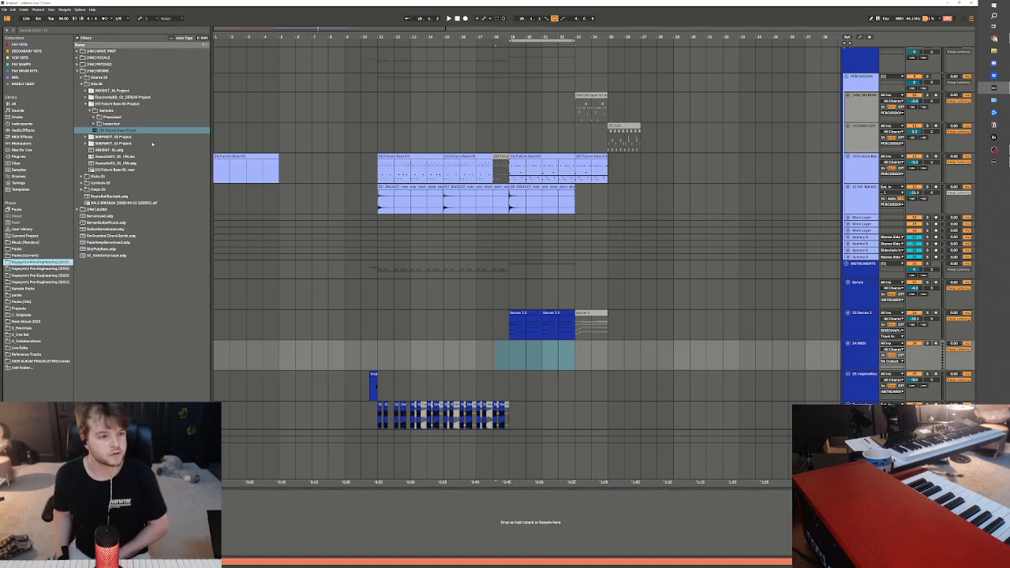
pyautogui.click(115, 83)
pyautogui.click(107, 72)
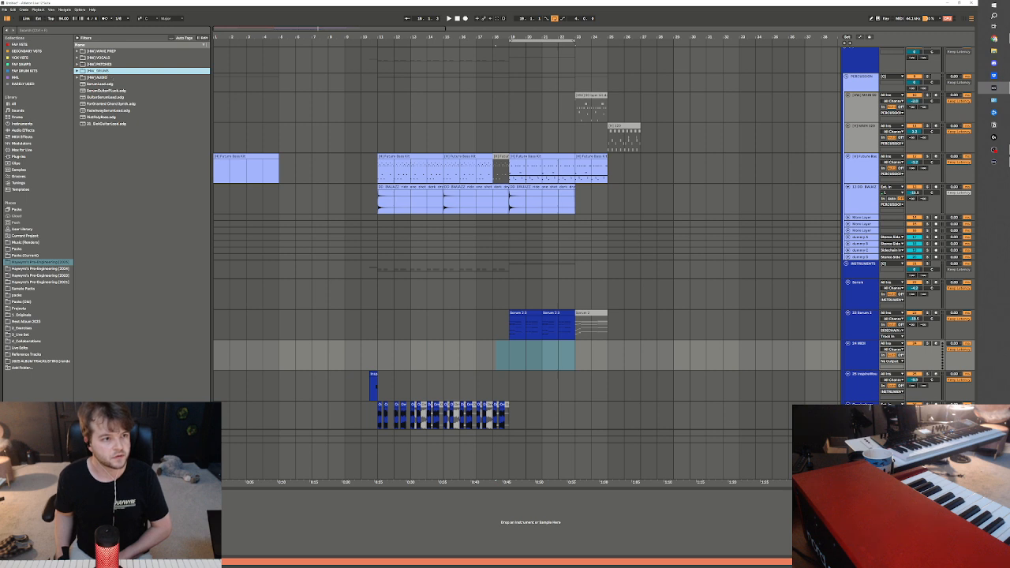
pyautogui.click(107, 77)
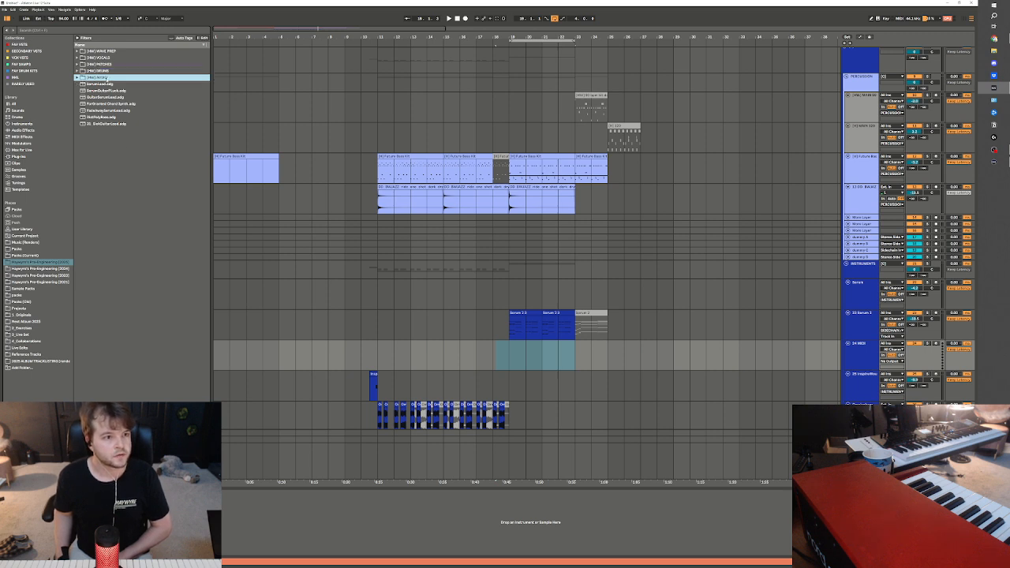
pyautogui.click(110, 64)
pyautogui.click(111, 71)
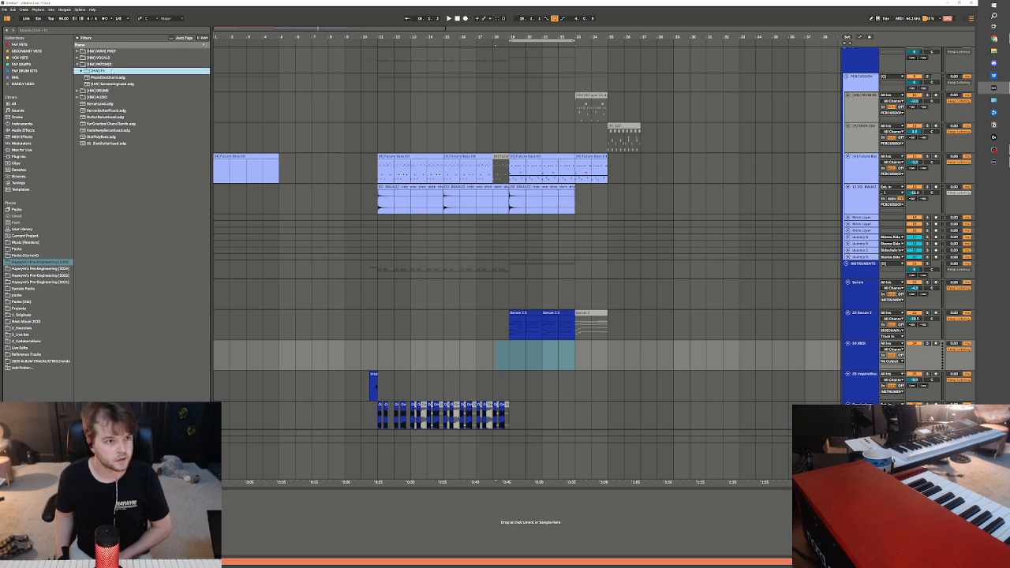
# Load the [H] Simple 808 rack from the 2024 pre-engineering basses folder onto the empty MIDI track below Serum 2
pyautogui.click(60, 269)
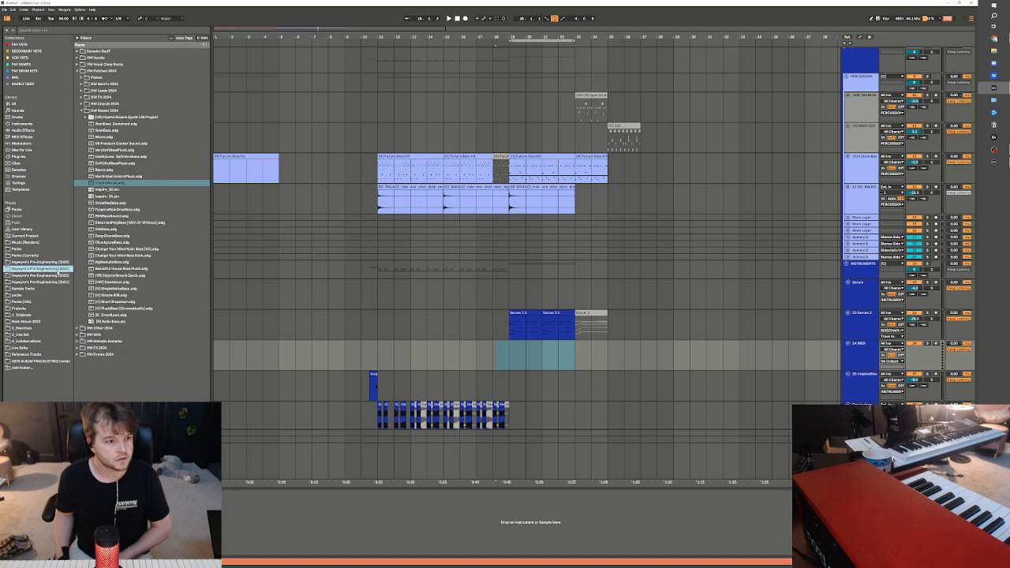
pyautogui.click(101, 111)
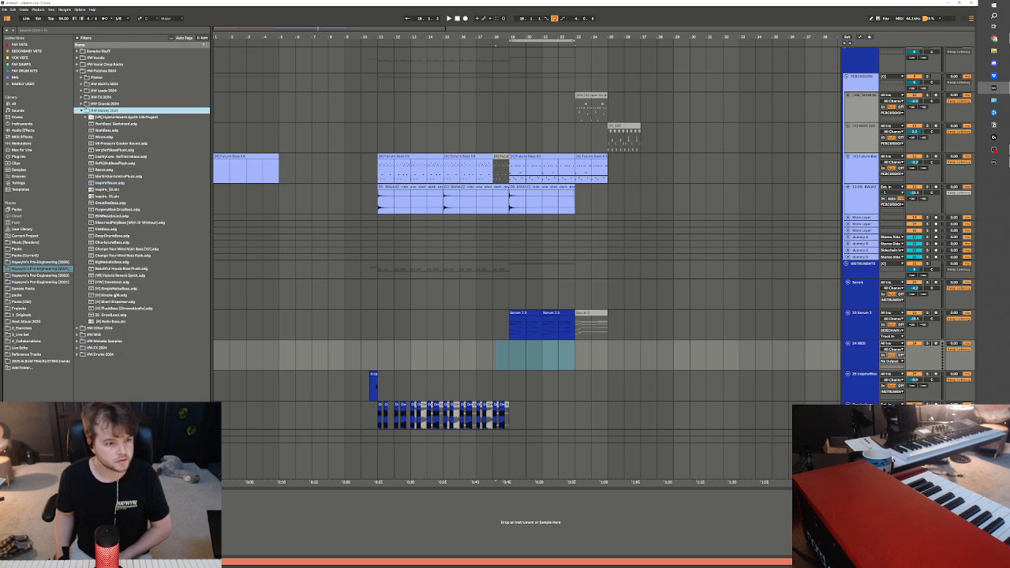
pyautogui.click(116, 295)
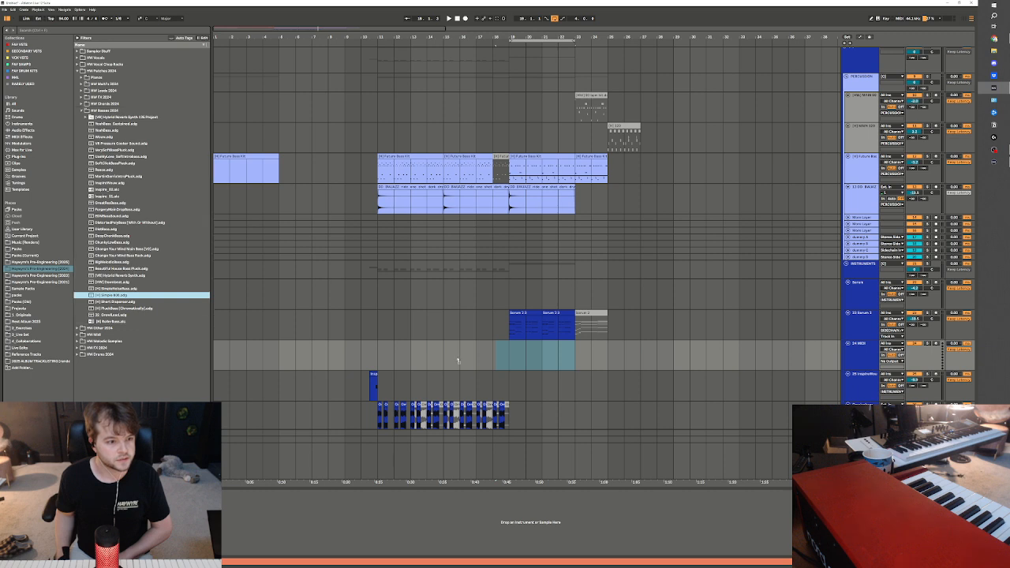
pyautogui.moveTo(337, 335); pyautogui.dragTo(511, 350)
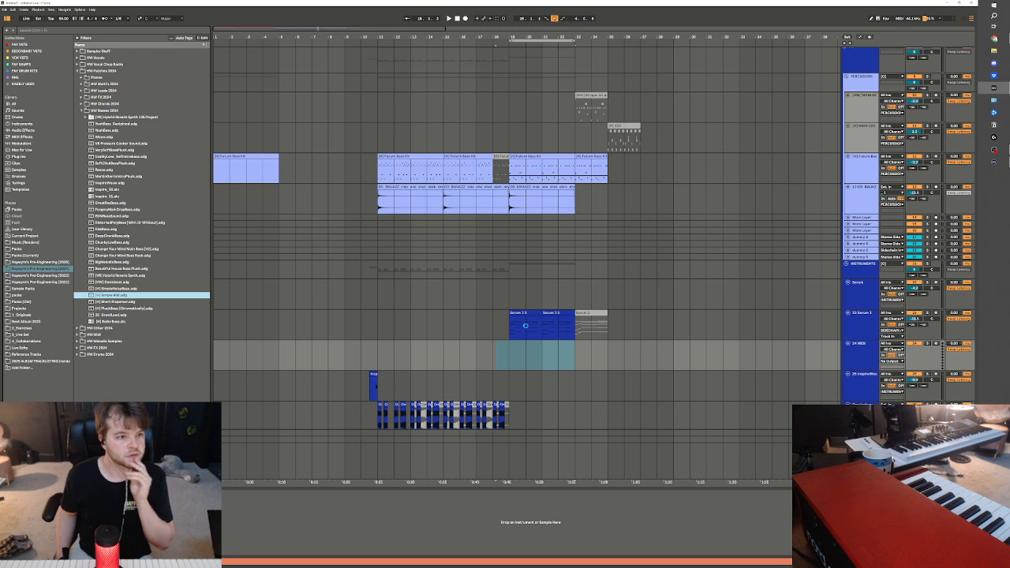
pyautogui.moveTo(525, 325); pyautogui.dragTo(525, 353)
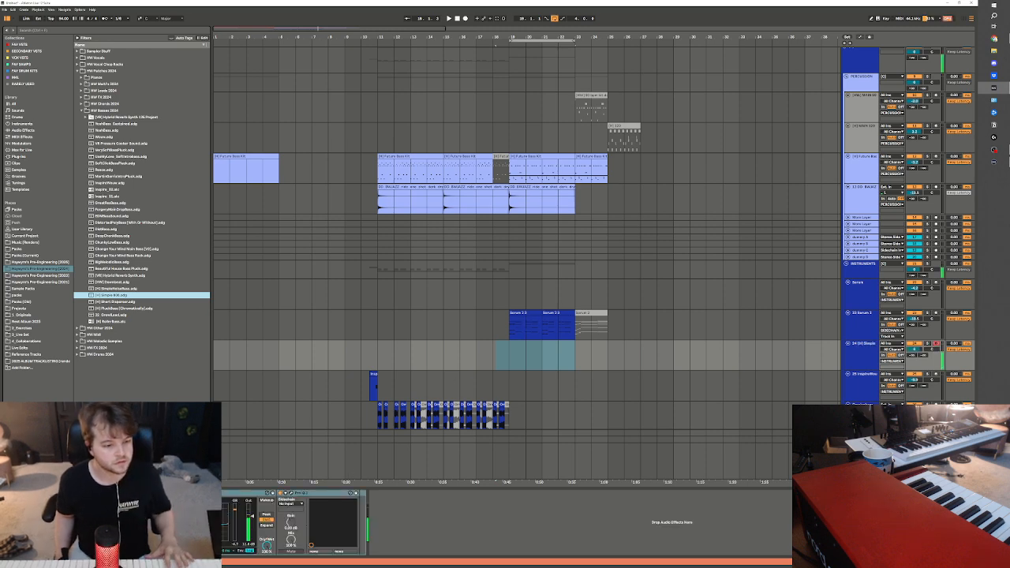
# Open the Simple 808's Serum window and lower the Simple 808 track's volume
pyautogui.click(100, 493)
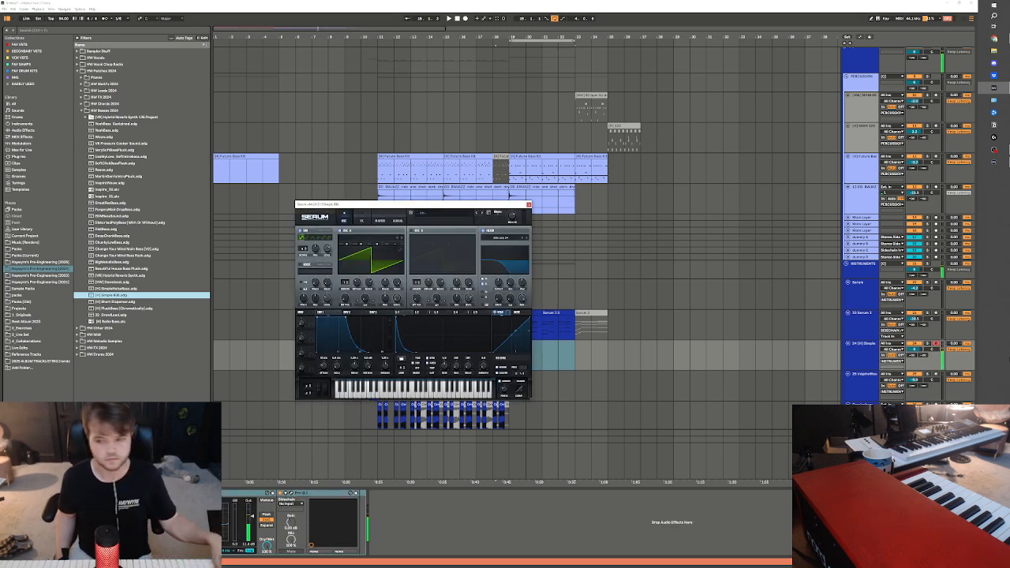
pyautogui.moveTo(915, 350); pyautogui.dragTo(915, 370)
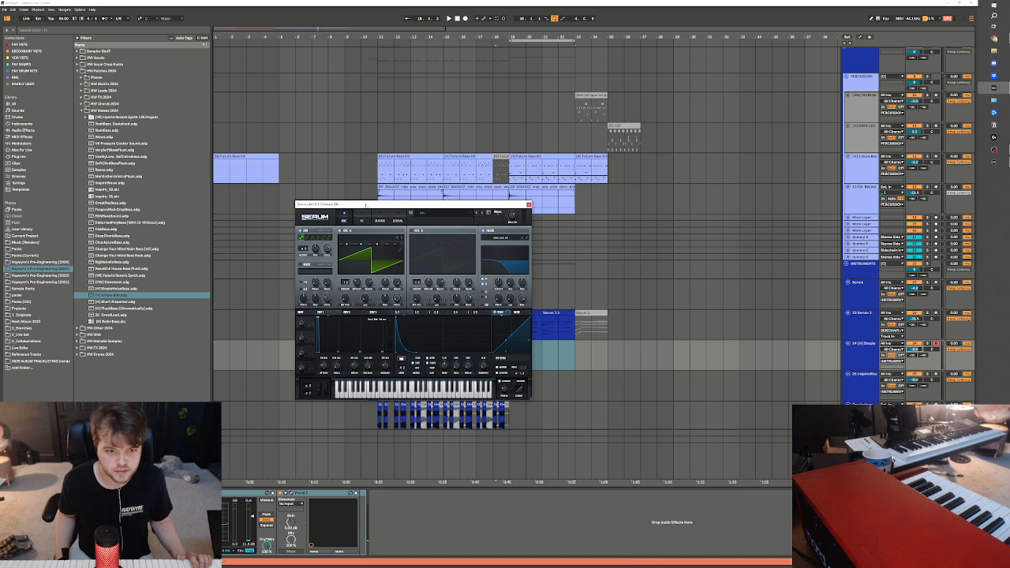
pyautogui.moveTo(366, 205); pyautogui.dragTo(444, 223)
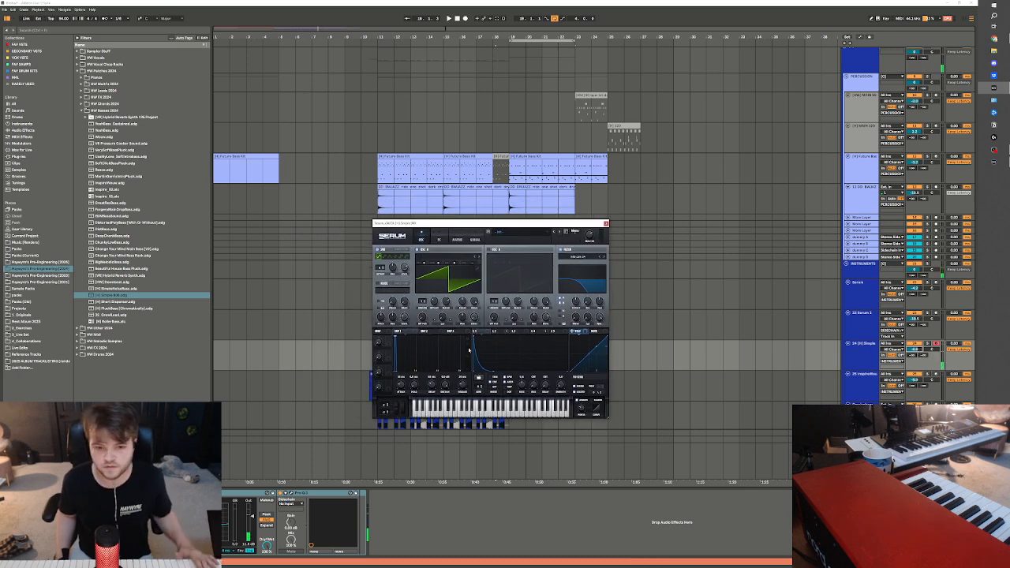
# Route the Simple 808 track's output to a sidechain track and check the effects in its Serum patch
pyautogui.click(898, 361)
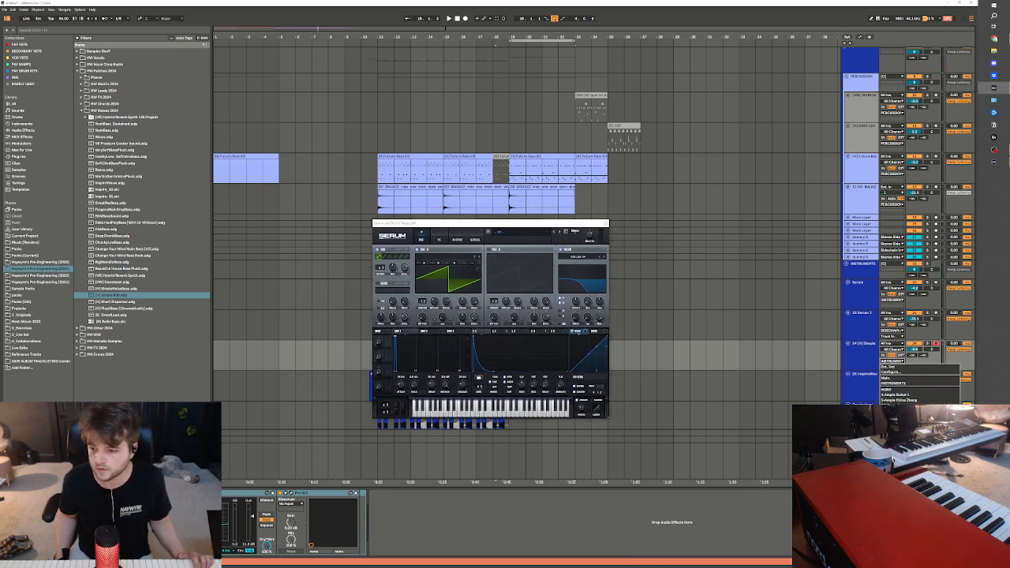
pyautogui.press('Escape')
pyautogui.click(865, 360)
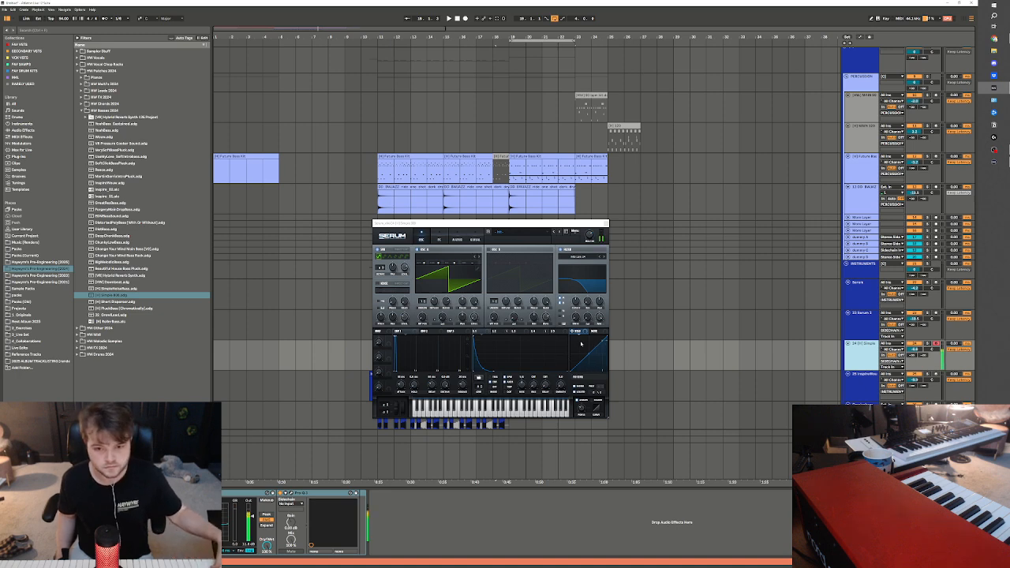
pyautogui.click(439, 239)
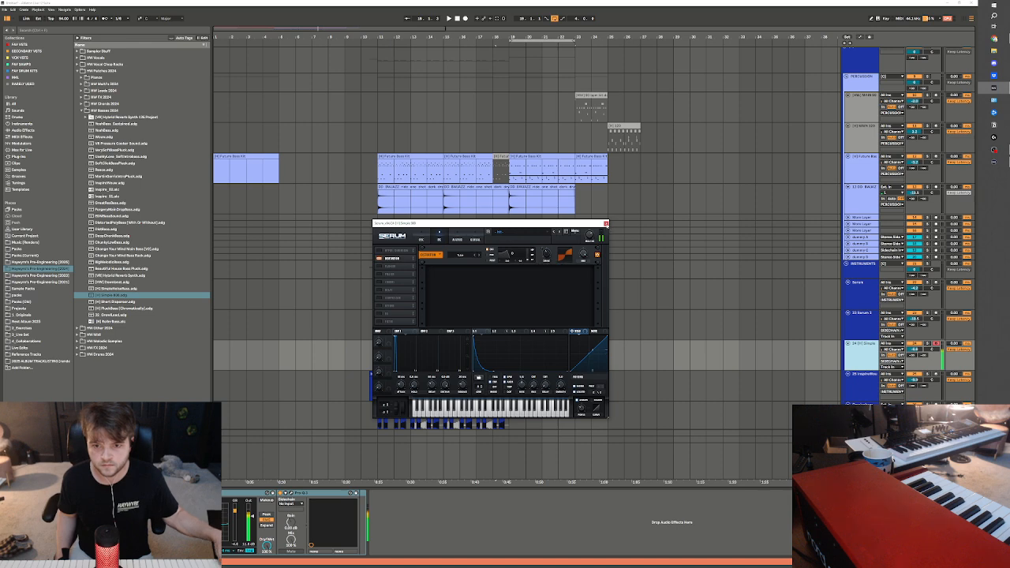
pyautogui.click(606, 224)
# Record a bass take on the Simple 808 track from bar 19 to bar 21
pyautogui.click(515, 352)
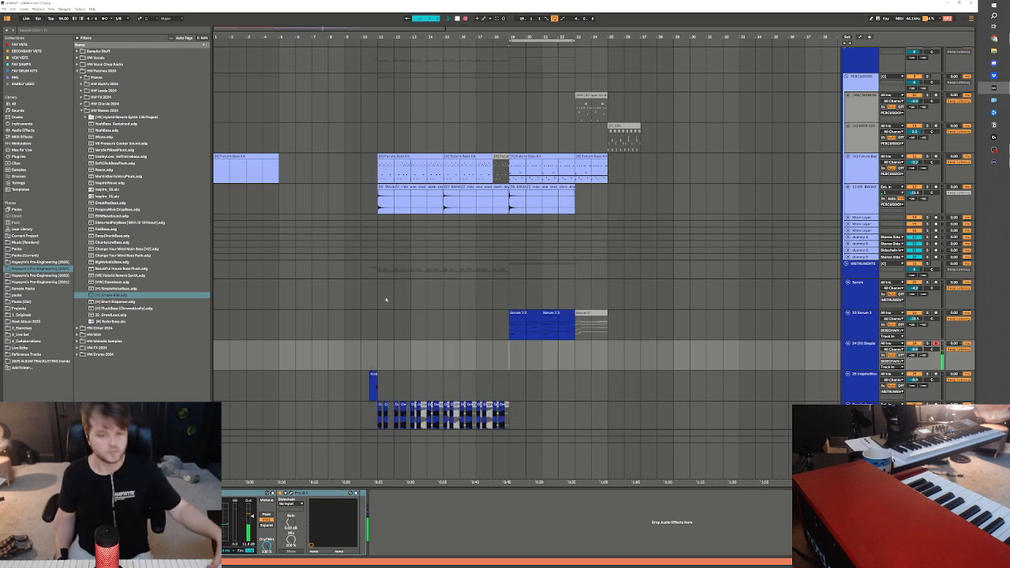
pyautogui.press('F9')
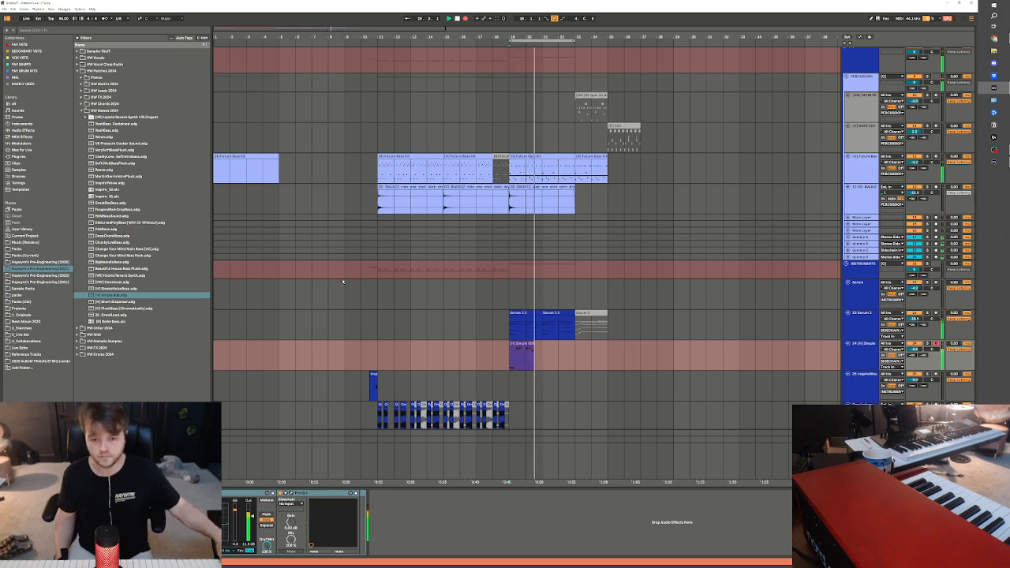
pyautogui.press('space')
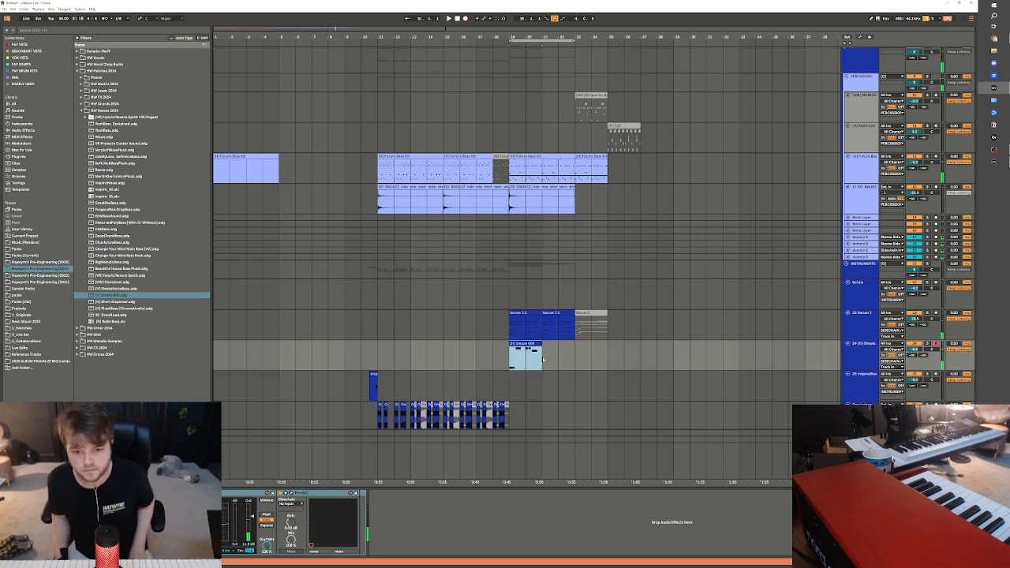
# Quantize the recorded bass notes, move the second note one sixteenth earlier and adjust the lengths of the first two notes
pyautogui.doubleClick(531, 344)
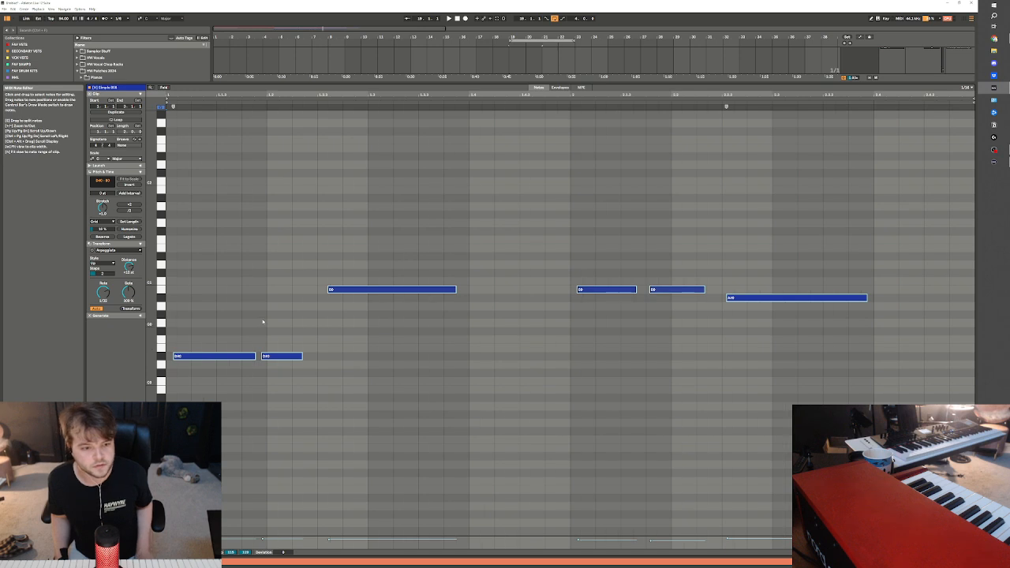
pyautogui.moveTo(368, 258); pyautogui.dragTo(371, 348)
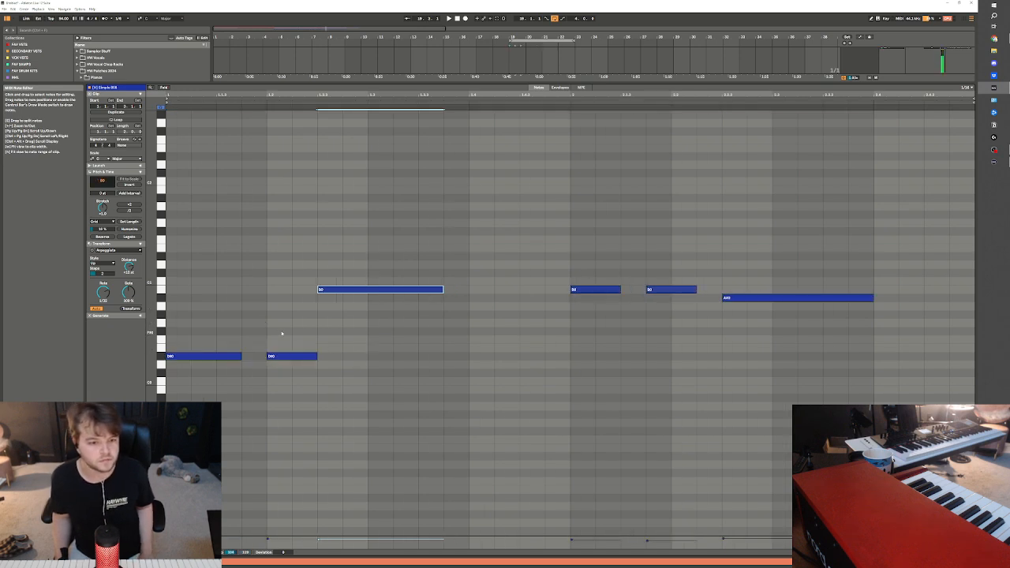
pyautogui.click(270, 356)
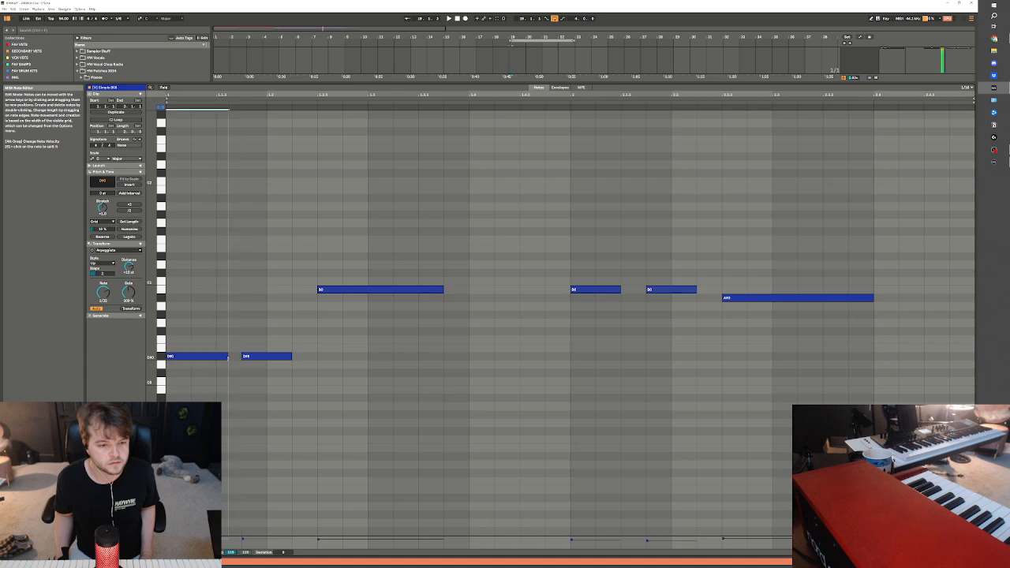
pyautogui.click(227, 356)
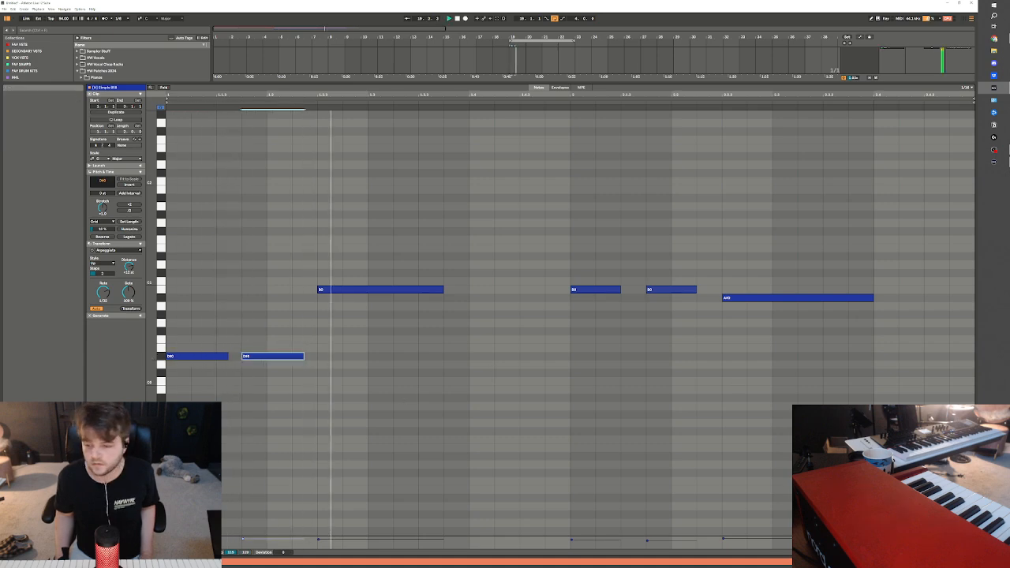
# Return to the arrangement and adjust the Simple 808 track's volume
pyautogui.hotkey('shift', 'Tab')
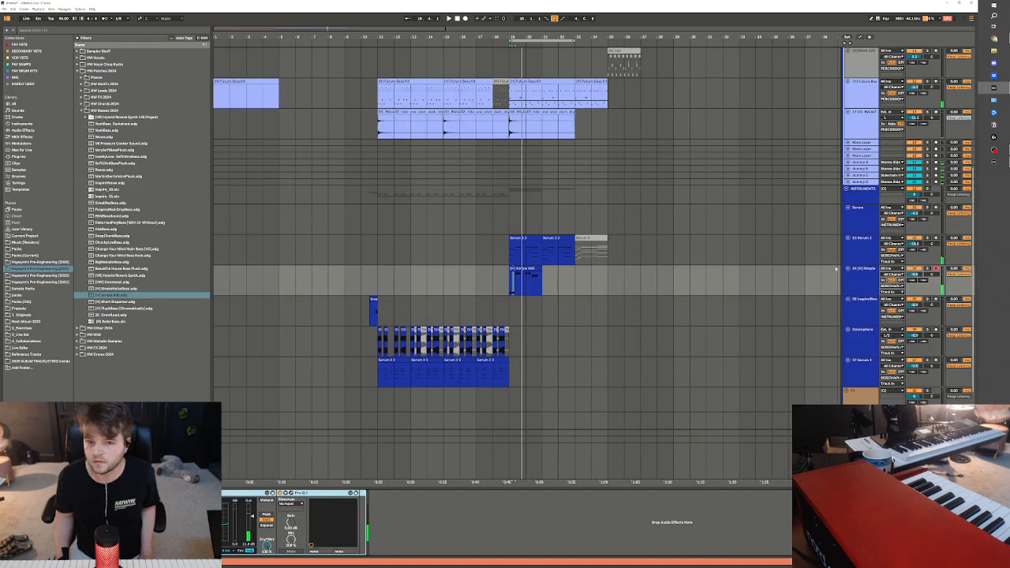
pyautogui.scroll(3, 720, 362)
pyautogui.click(915, 344)
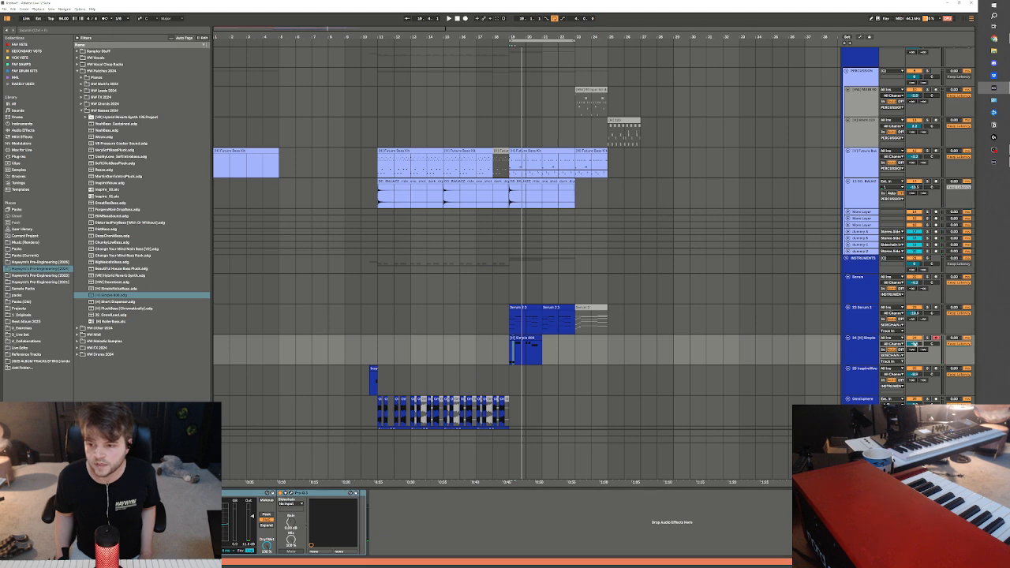
# Delete the lead take in bars 18 to 23 of the red guitar track and route that track's output to SIDECHAIN D
pyautogui.scroll(2, 843, 368)
pyautogui.moveTo(972, 291); pyautogui.dragTo(971, 228)
pyautogui.moveTo(491, 108); pyautogui.dragTo(591, 108)
pyautogui.press('Delete')
pyautogui.click(506, 106)
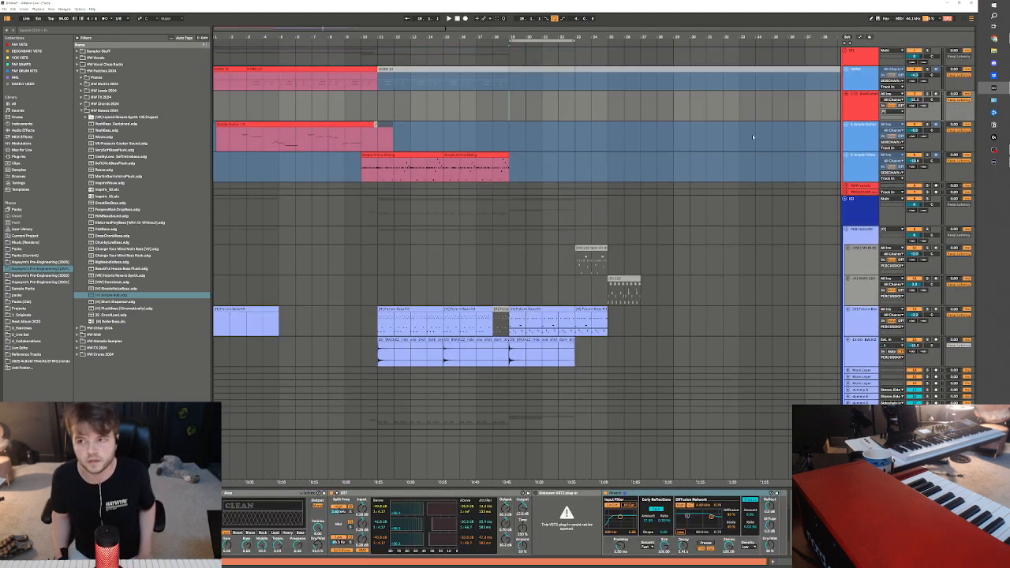
pyautogui.click(899, 111)
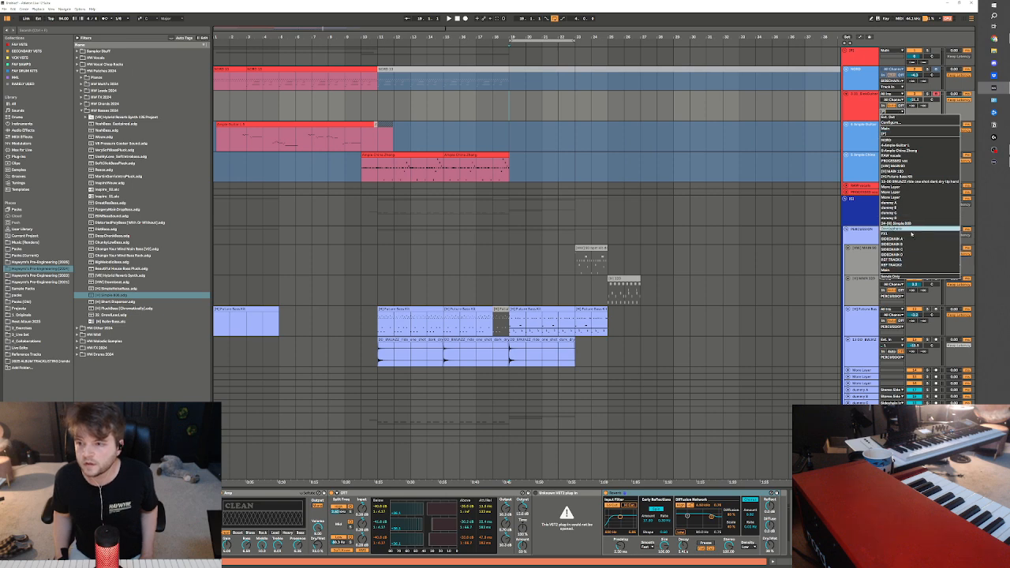
pyautogui.click(899, 257)
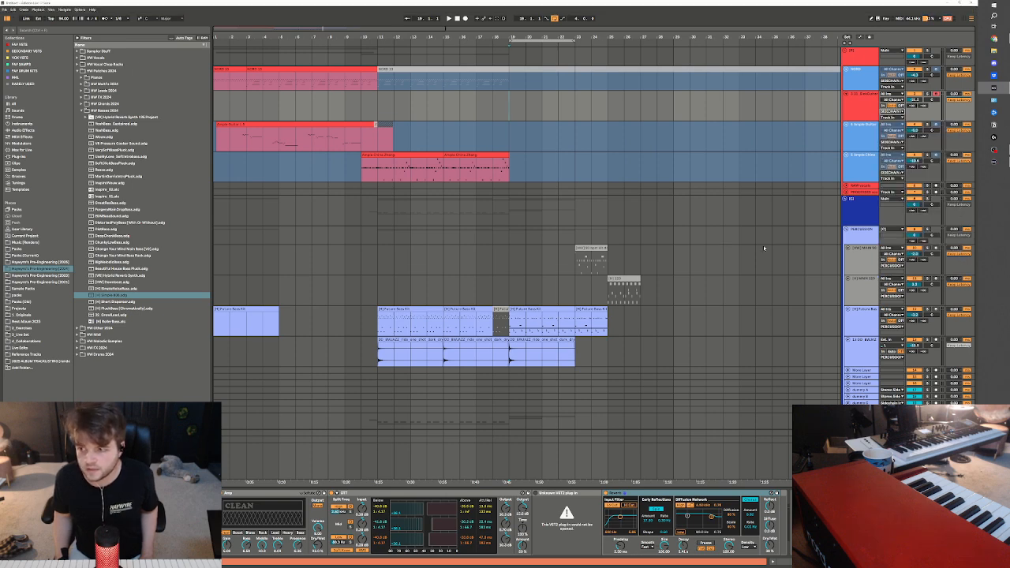
# Play from bar 19 and examine the low band of Pro-MB on the SIDECHAIN D track against the chords and bass
pyautogui.scroll(-10, 764, 248)
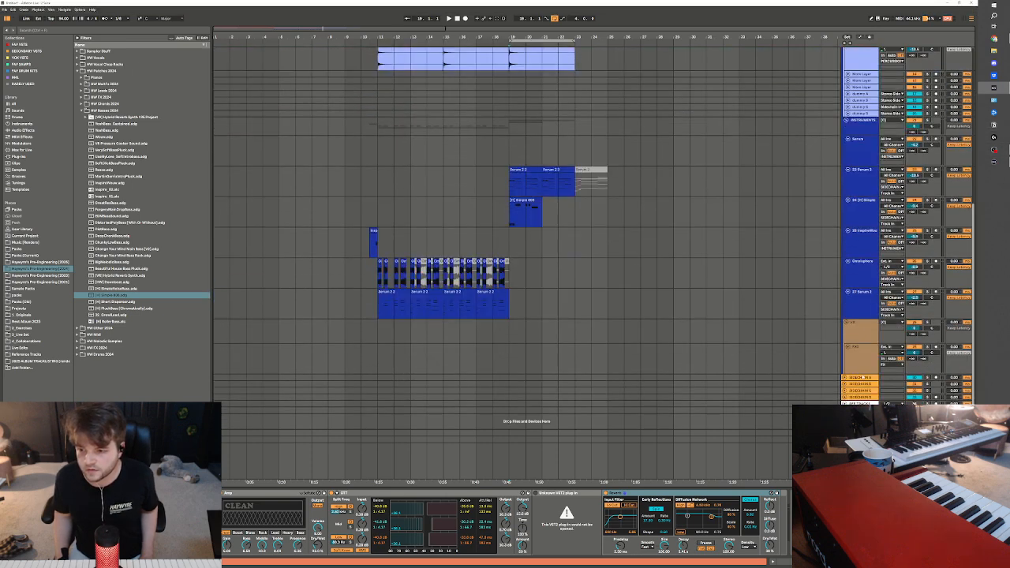
pyautogui.click(866, 397)
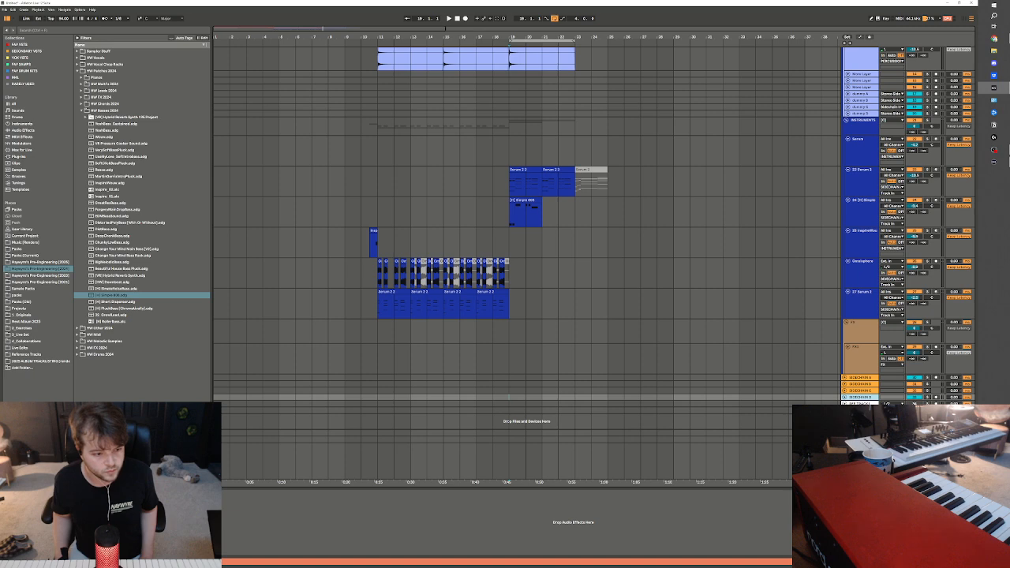
pyautogui.hotkey('ctrl', 'alt', 'p')
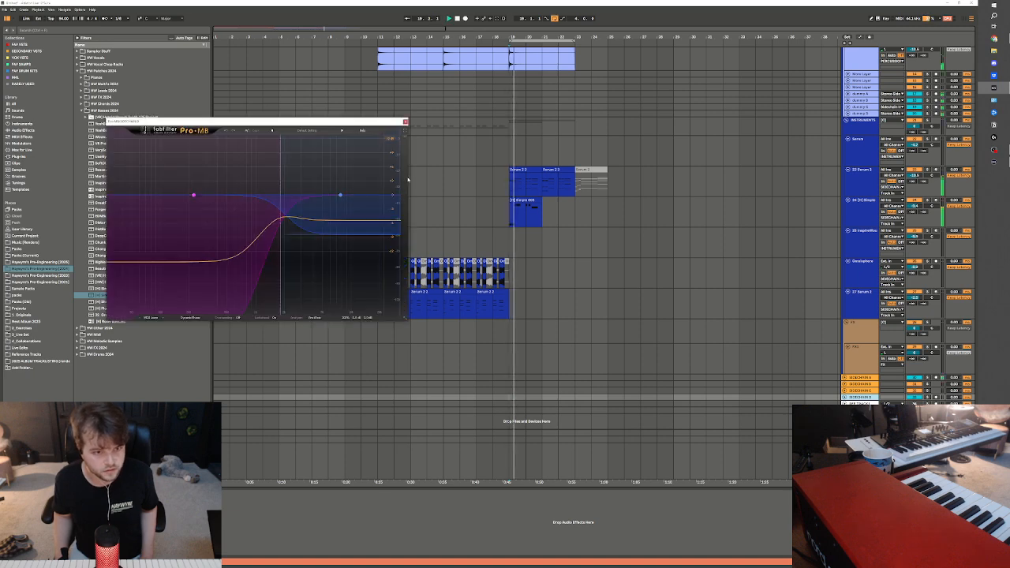
pyautogui.click(193, 195)
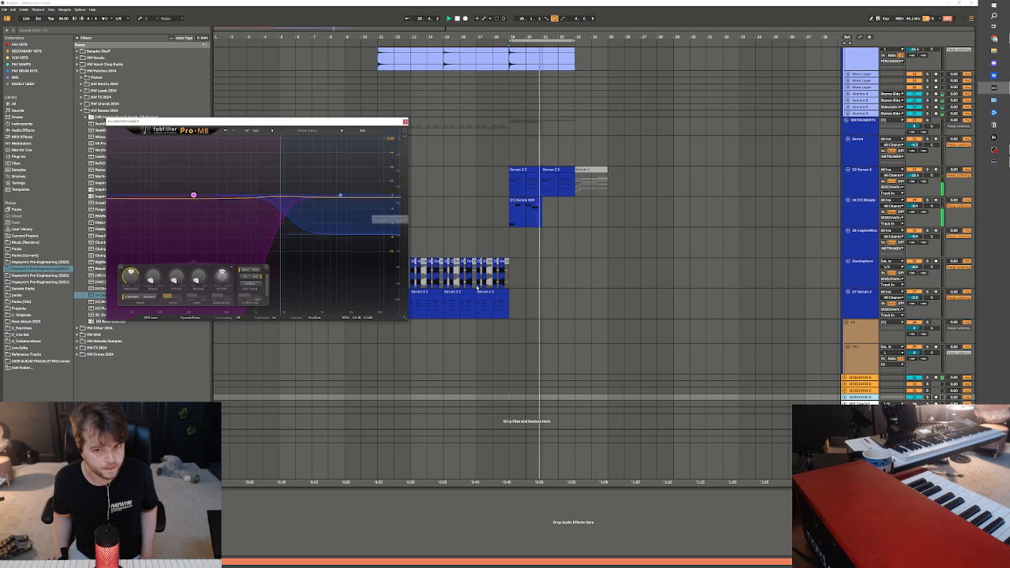
pyautogui.scroll(3, 620, 272)
pyautogui.click(620, 271)
pyautogui.scroll(6, 621, 271)
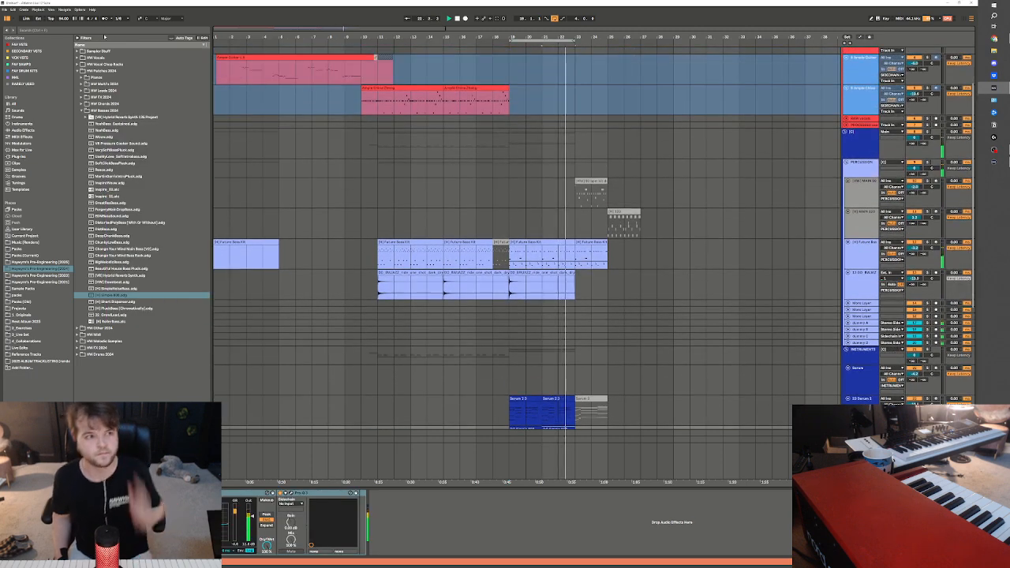
# Record a new lead take on the red guitar track from bar 18 over the chords, drums and bass
pyautogui.click(64, 20)
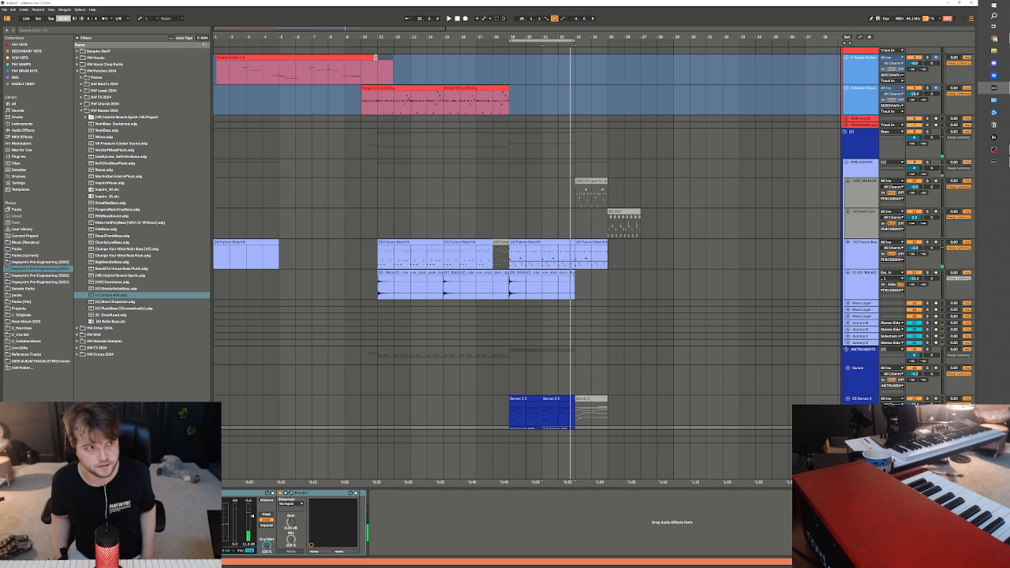
pyautogui.press('space')
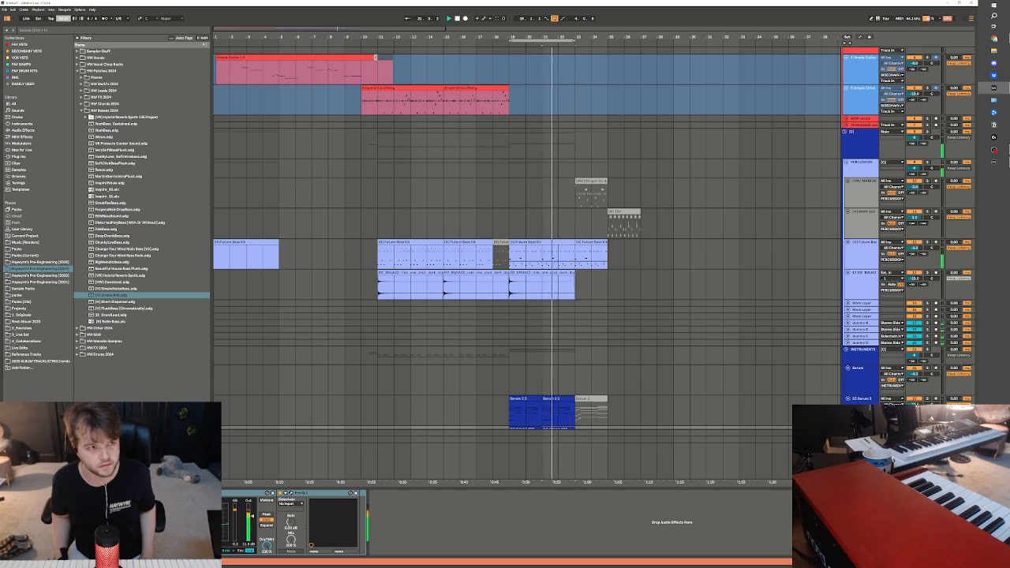
pyautogui.scroll(3, 485, 226)
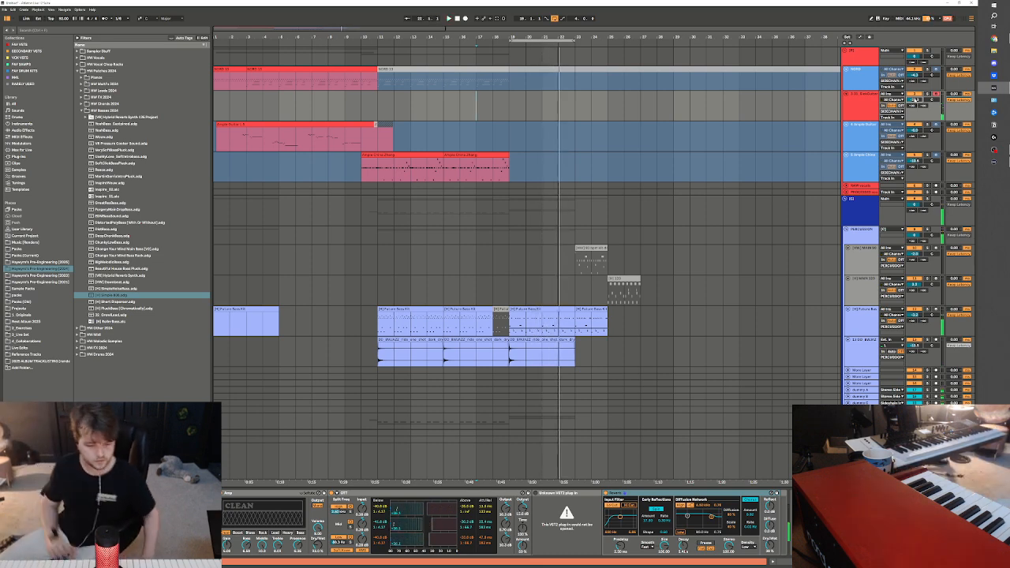
pyautogui.click(493, 101)
pyautogui.press('space')
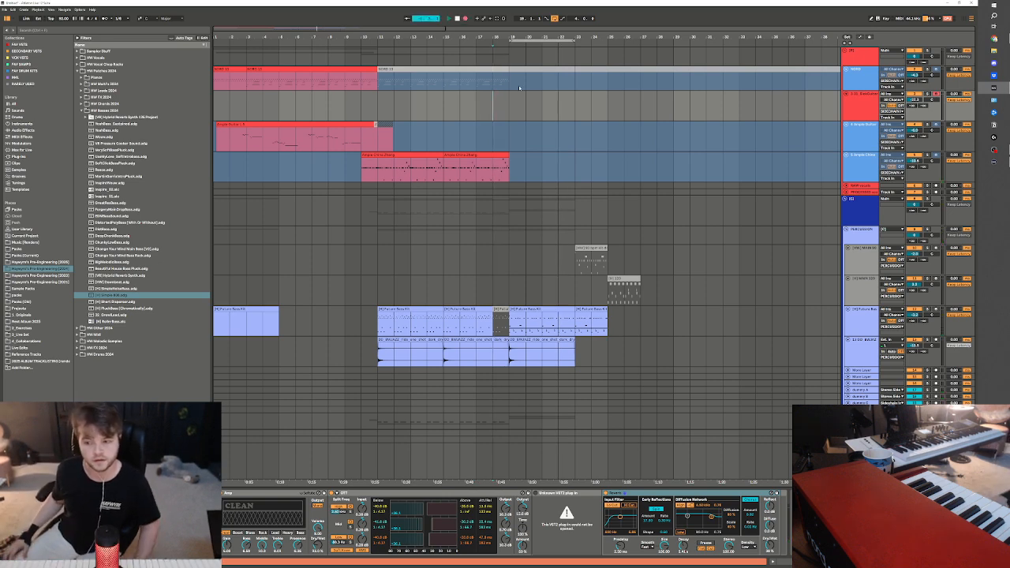
pyautogui.press('F9')
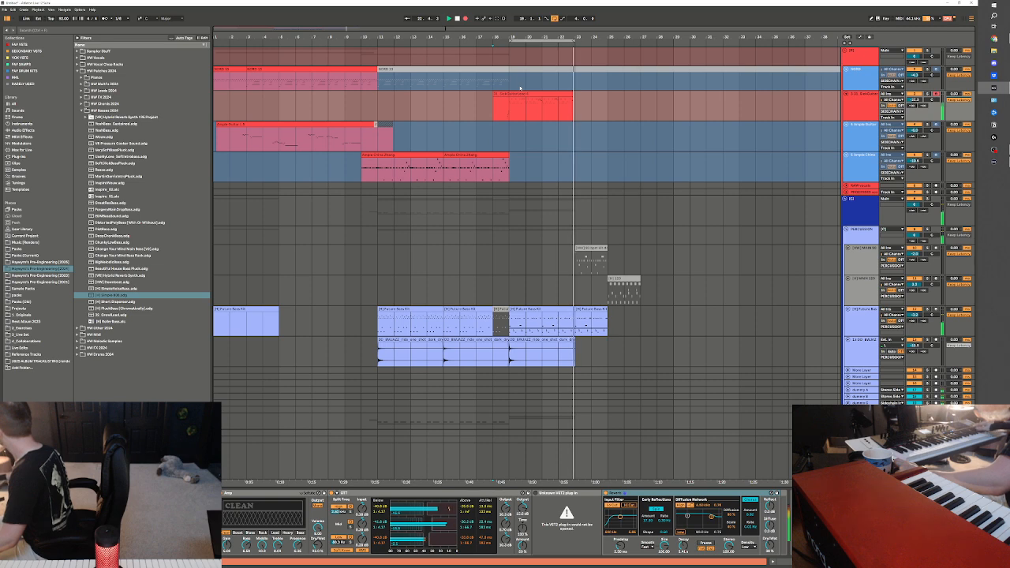
pyautogui.press('space')
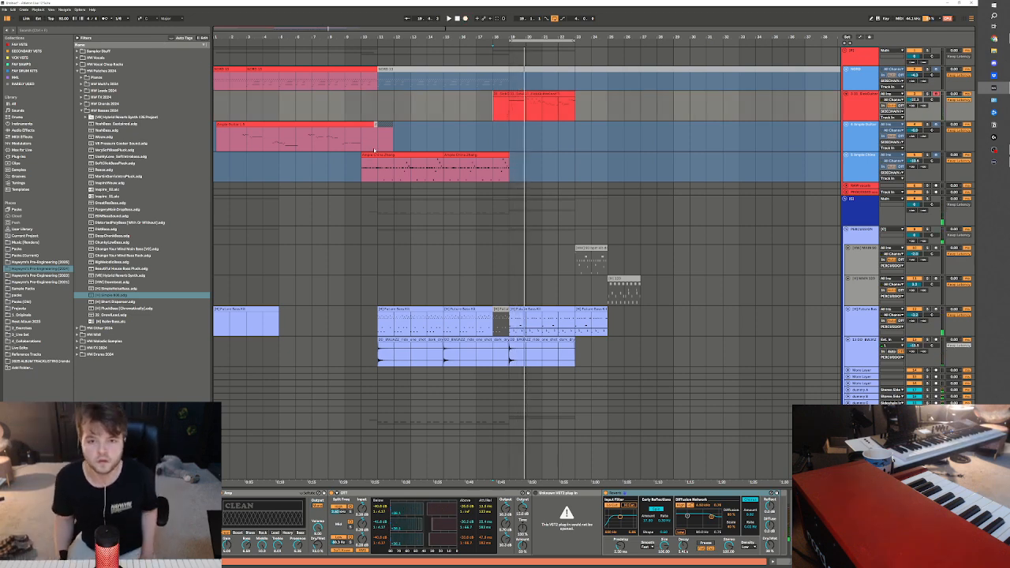
# Trim the start of the recorded guitar lead to bar 19 and split the clip at bar 23
pyautogui.moveTo(526, 95)
pyautogui.mouseDown()
pyautogui.moveTo(374, 103)
pyautogui.moveTo(515, 95)
pyautogui.mouseUp()
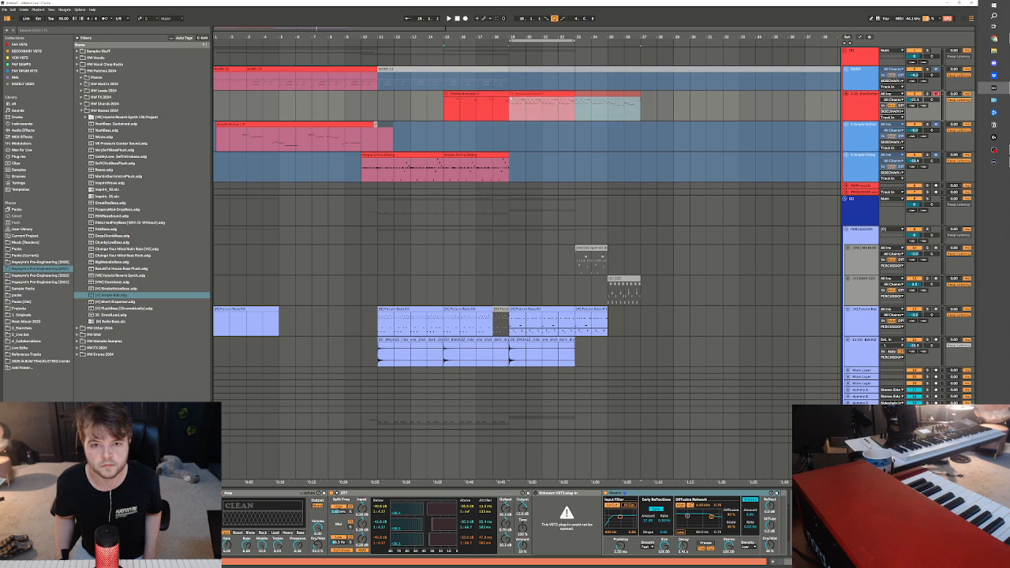
pyautogui.click(574, 106)
pyautogui.hotkey('ctrl', 'e')
# Open the first guitar lead clip and raise the last note before bar 3 by five semitones
pyautogui.doubleClick(556, 95)
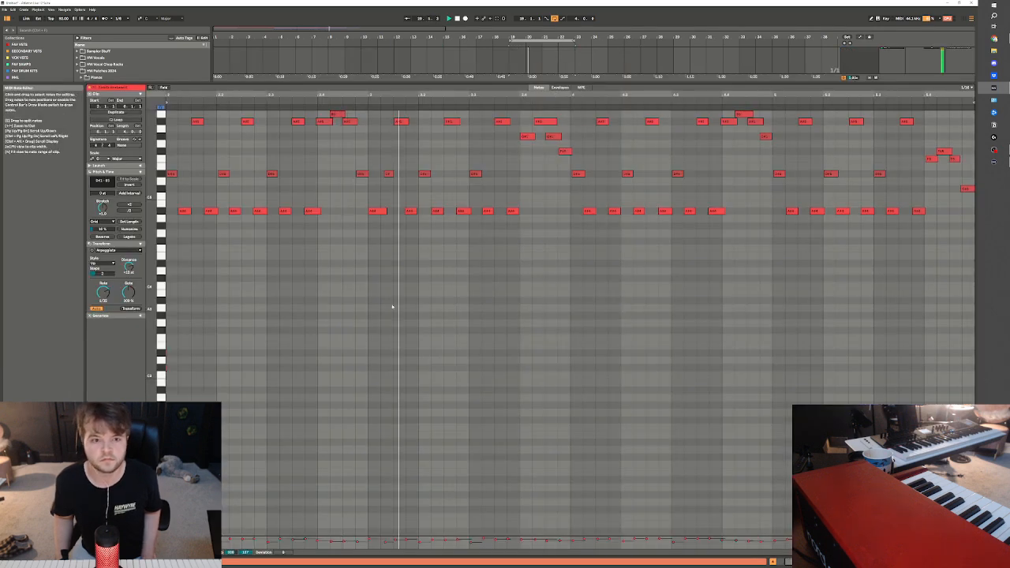
pyautogui.click(367, 230)
pyautogui.press('space')
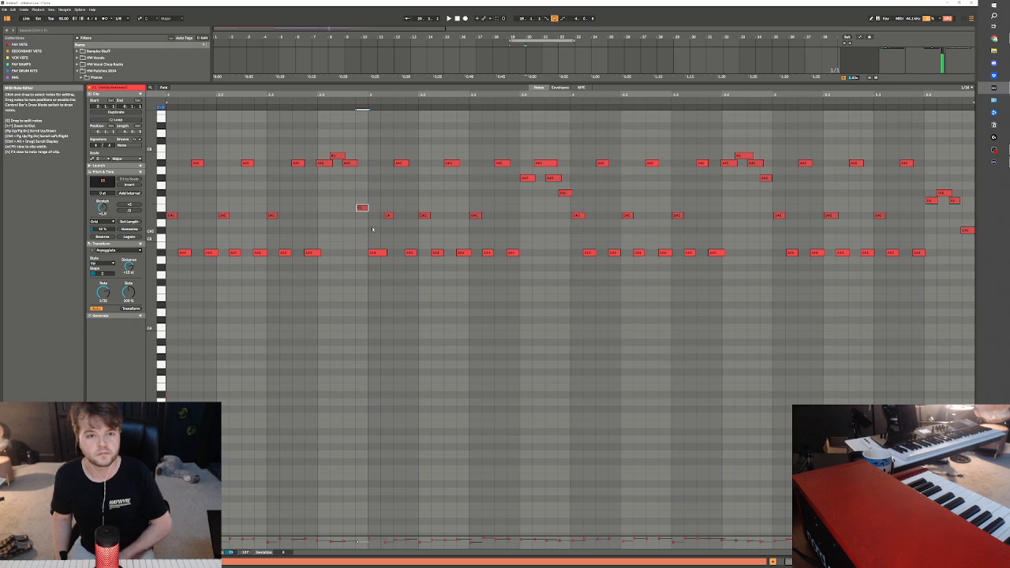
pyautogui.press('Up')
pyautogui.click(367, 230)
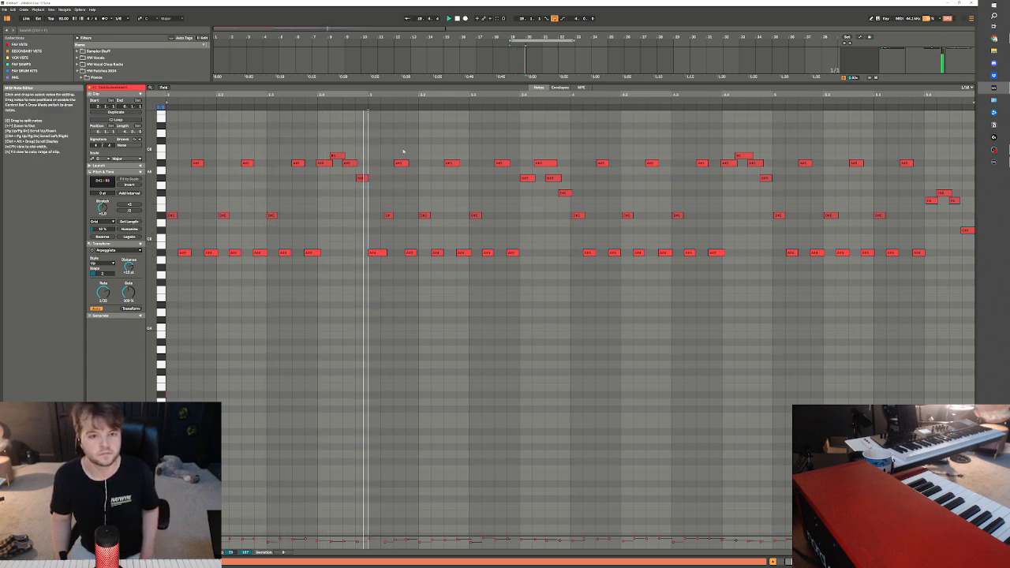
pyautogui.press('space')
# Replace the opening notes of bar 3 with a duplicate of bar 2's opening pattern and quantize all notes in the clip
pyautogui.moveTo(535, 264)
pyautogui.mouseDown()
pyautogui.moveTo(367, 152)
pyautogui.moveTo(167, 262)
pyautogui.mouseUp()
pyautogui.press('Delete')
pyautogui.hotkey('ctrl', 'd')
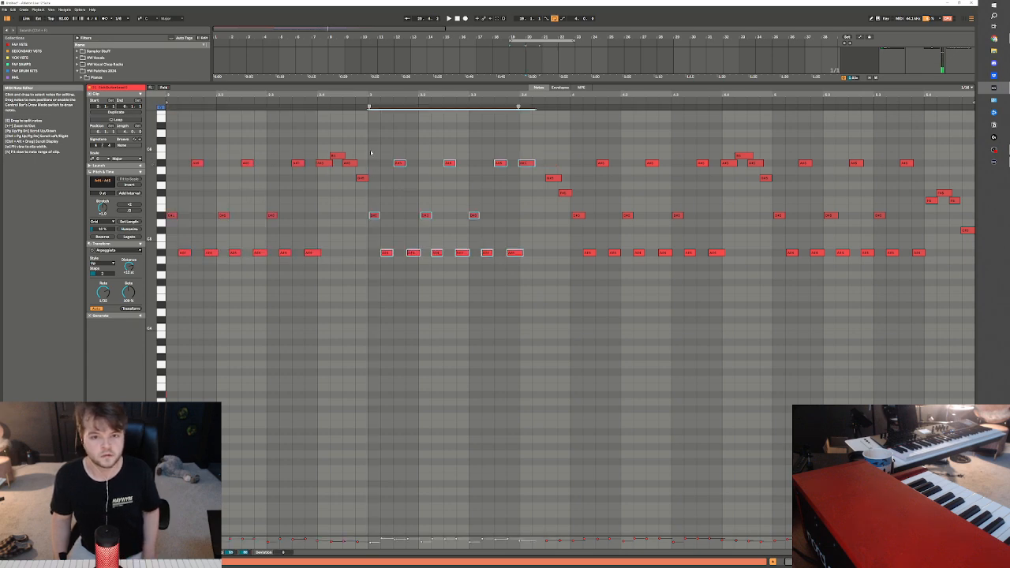
pyautogui.click(541, 143)
pyautogui.hotkey('ctrl', 'a')
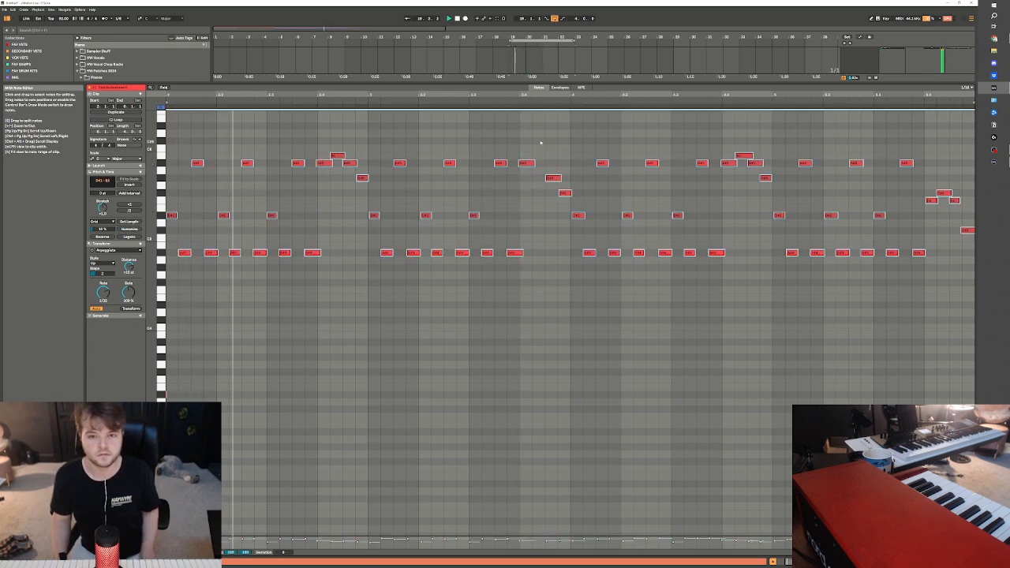
pyautogui.hotkey('ctrl', 'u')
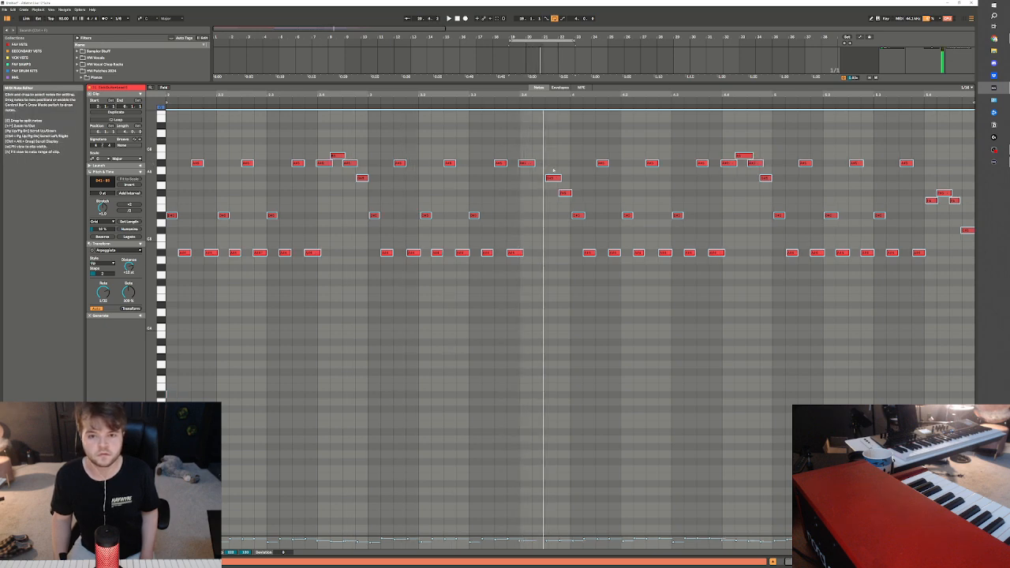
# Shift the high note at 3.4 one sixteenth later and place the lower note back on the beat before it
pyautogui.click(527, 163)
pyautogui.press('space')
pyautogui.doubleClick(537, 164)
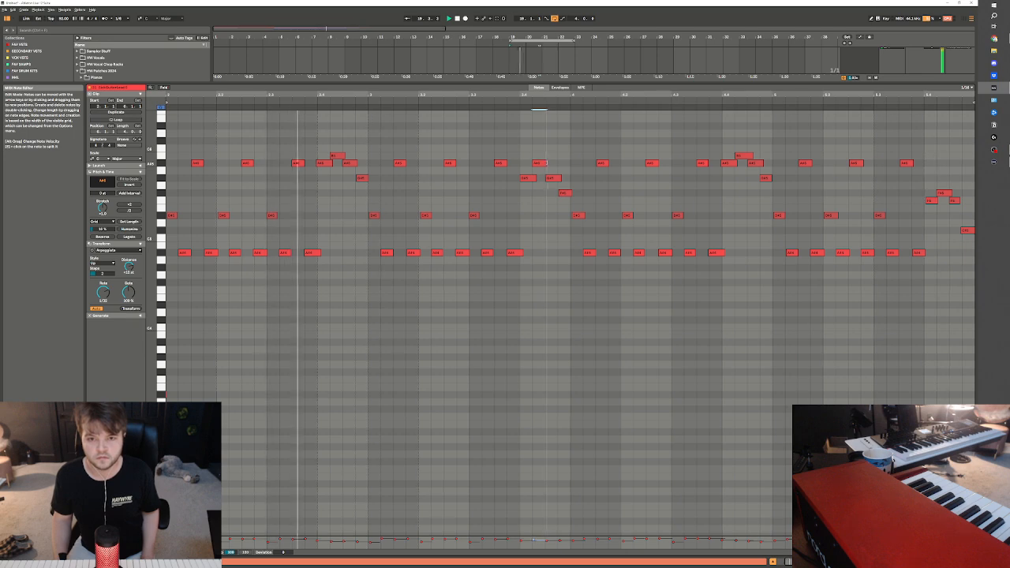
pyautogui.hotkey('ctrl', 'a')
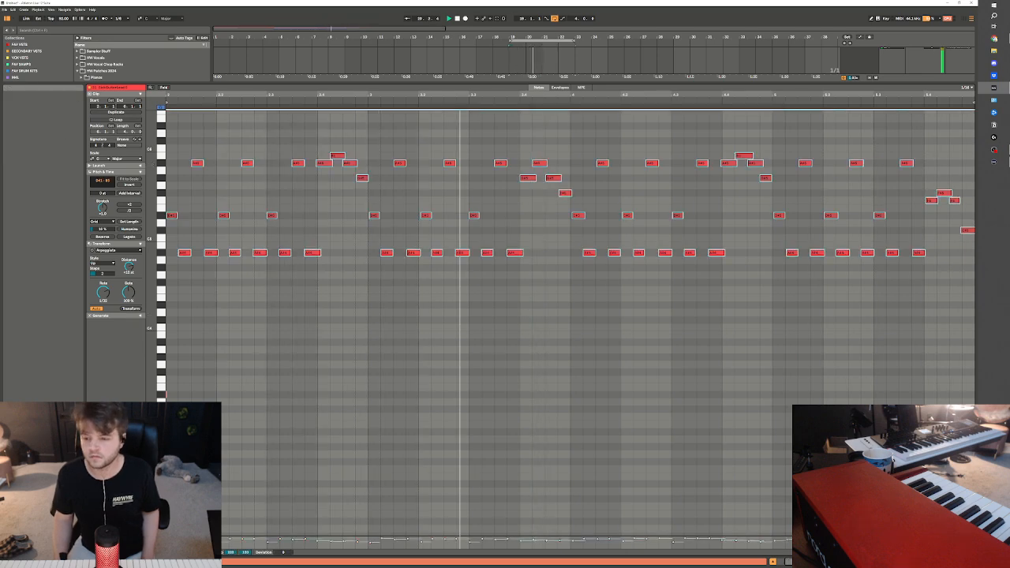
# Duplicate the drum, Serum 2 and 808 clips of bars 19 to 23 into bars 23 to 27 and consolidate the drum kit clips
pyautogui.hotkey('shift', 'Tab')
pyautogui.scroll(-3, 690, 366)
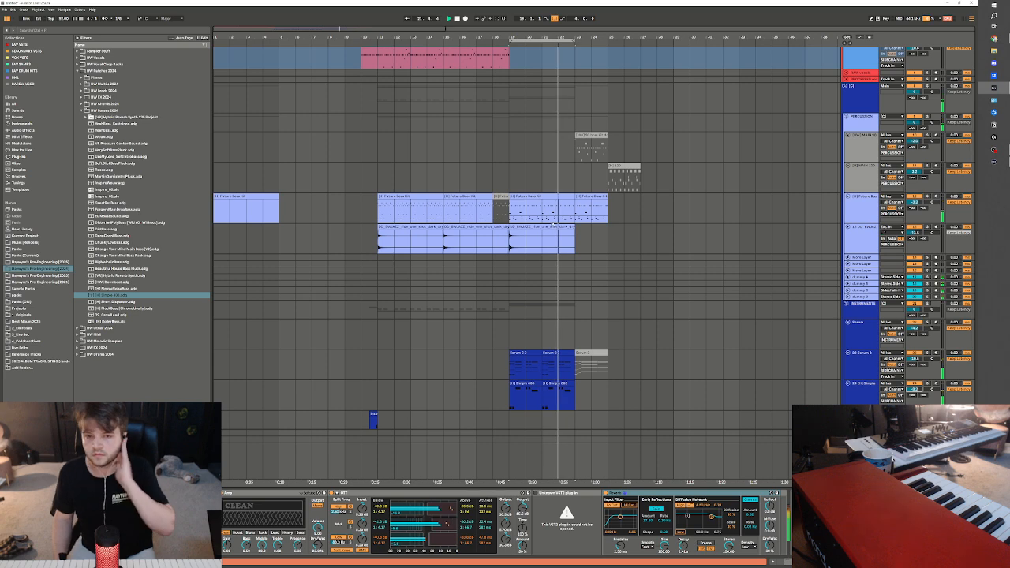
pyautogui.moveTo(509, 202); pyautogui.dragTo(566, 381)
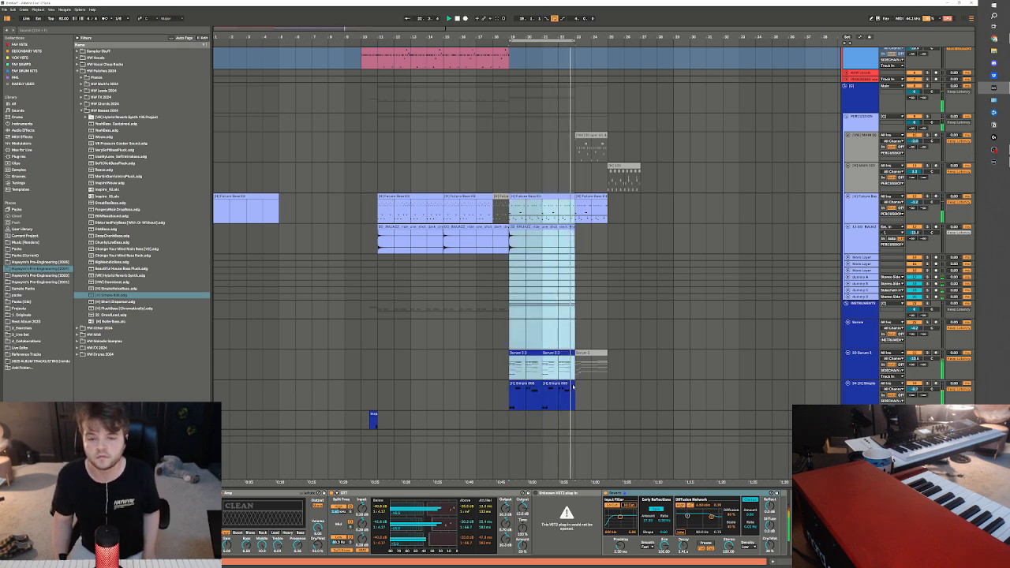
pyautogui.hotkey('ctrl', 'd')
pyautogui.moveTo(639, 217); pyautogui.dragTo(503, 213)
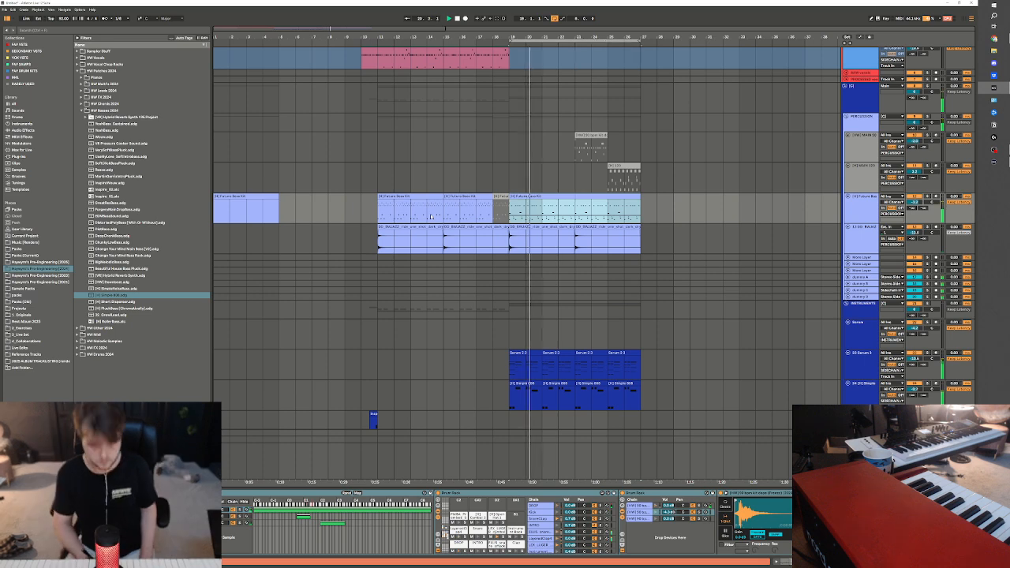
# Adjust the red guitar track's volume against the extended section during playback
pyautogui.scroll(3, 559, 138)
pyautogui.click(488, 112)
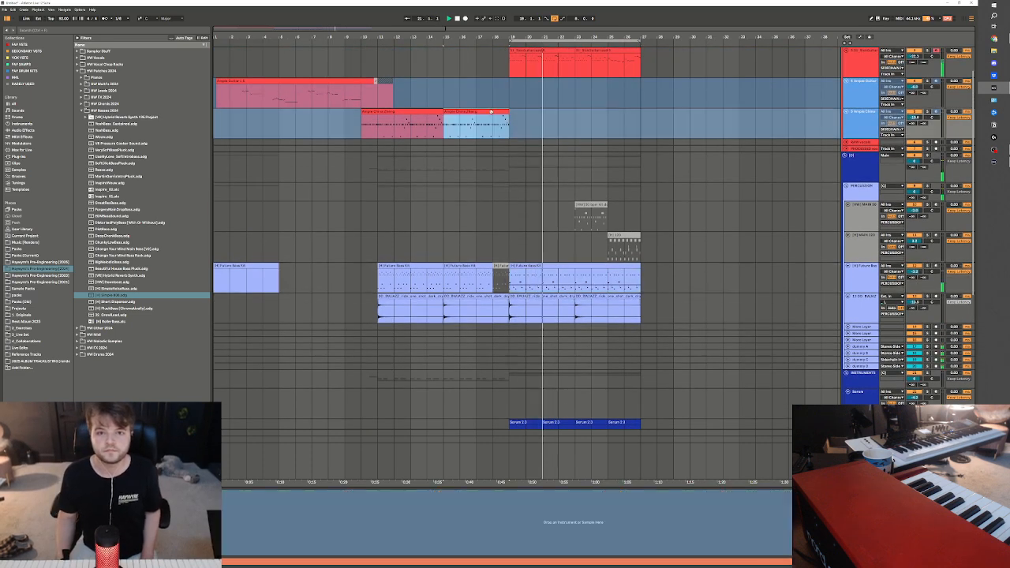
pyautogui.scroll(1, 932, 95)
pyautogui.moveTo(916, 91); pyautogui.dragTo(917, 94)
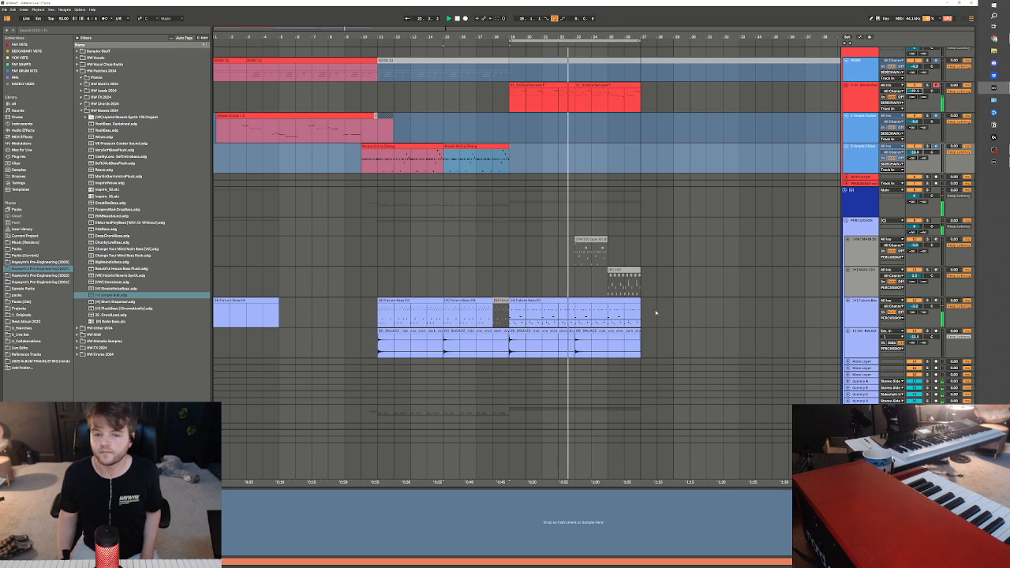
pyautogui.scroll(1, 599, 305)
pyautogui.click(511, 349)
pyautogui.press('space')
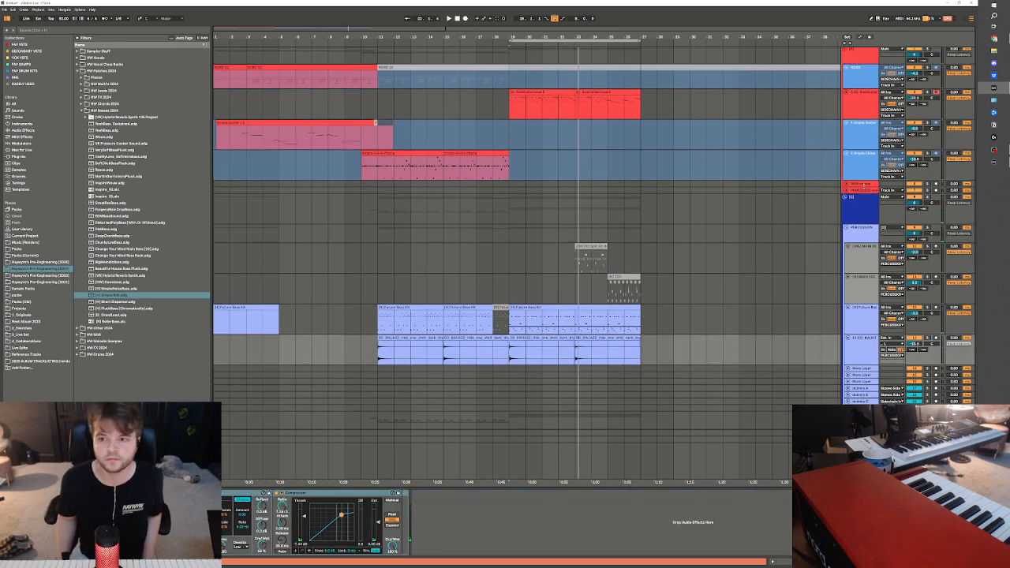
# Unfreeze the zheng track and copy the first guitar lead clip onto it at bar 19
pyautogui.click(865, 167)
pyautogui.rightClick(859, 166)
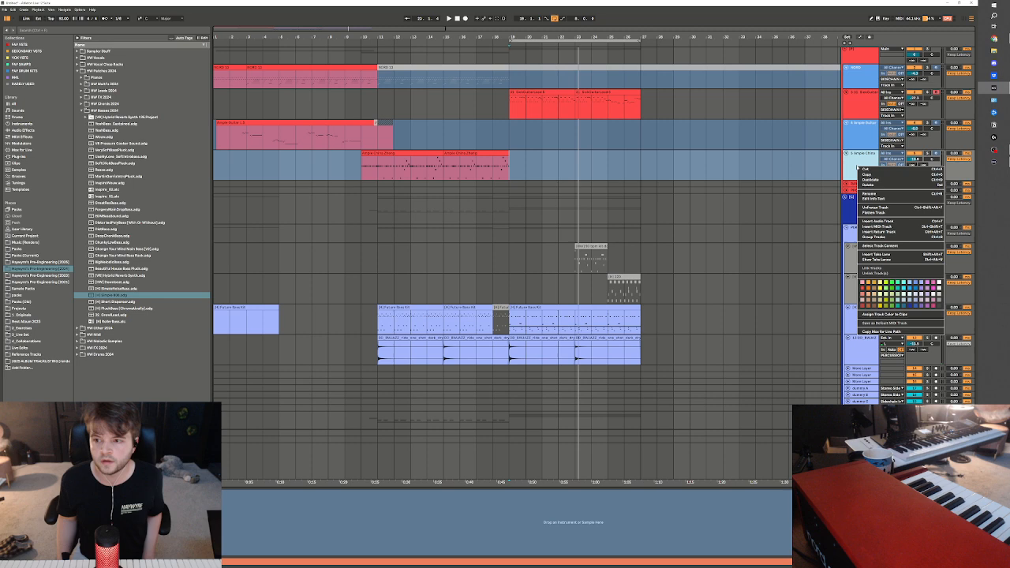
pyautogui.click(874, 208)
pyautogui.click(563, 93)
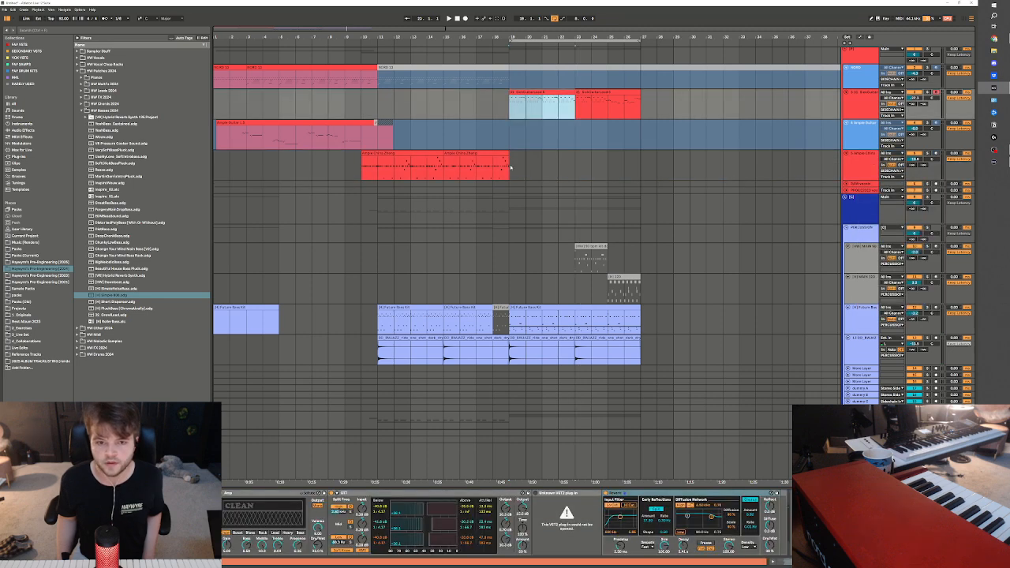
pyautogui.click(511, 168)
pyautogui.hotkey('ctrl', 'v')
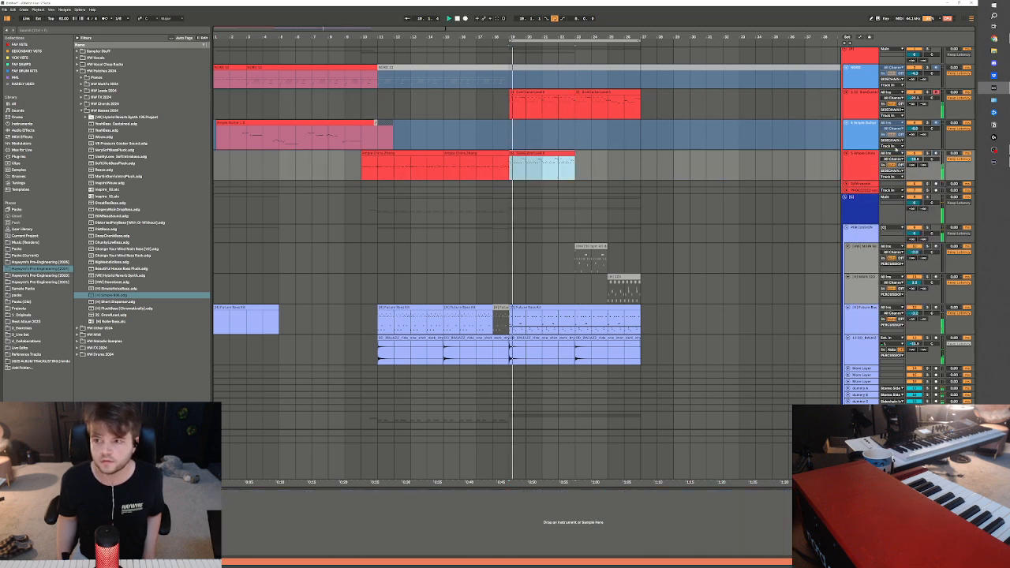
# Solo the zheng and red guitar tracks and examine the copied lead clip while both play
pyautogui.click(927, 154)
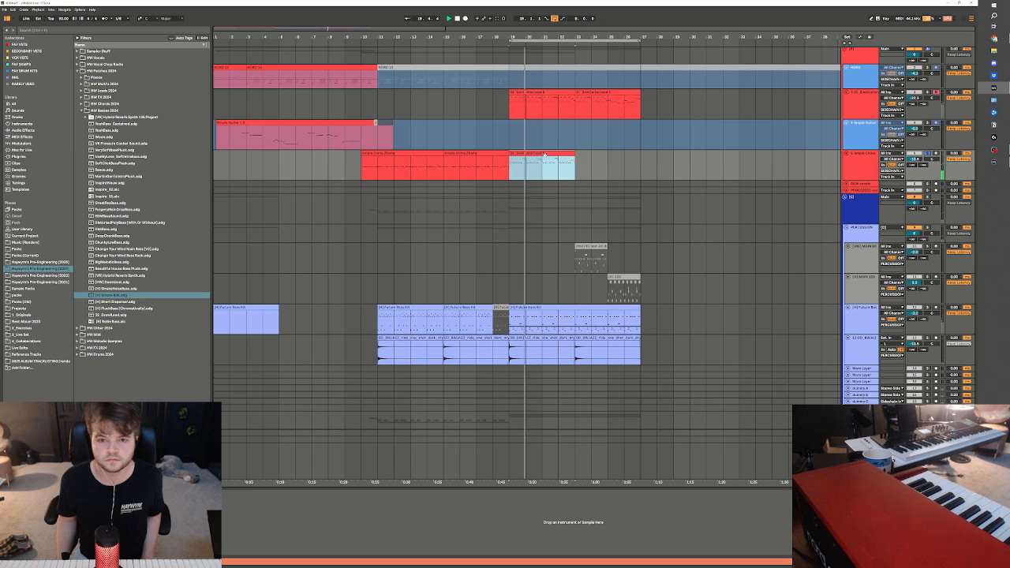
pyautogui.doubleClick(544, 155)
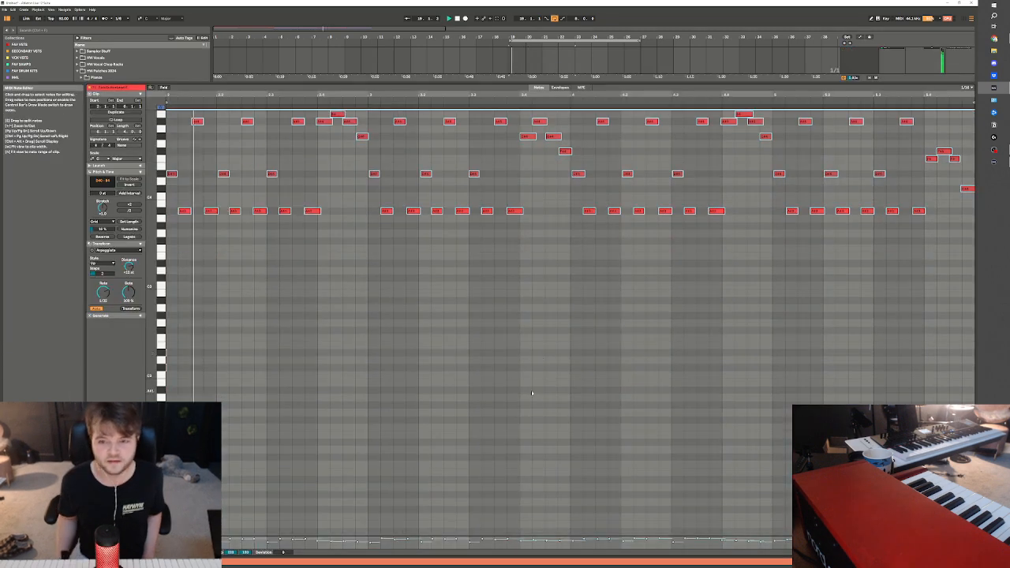
pyautogui.click(931, 562)
pyautogui.scroll(3, 561, 135)
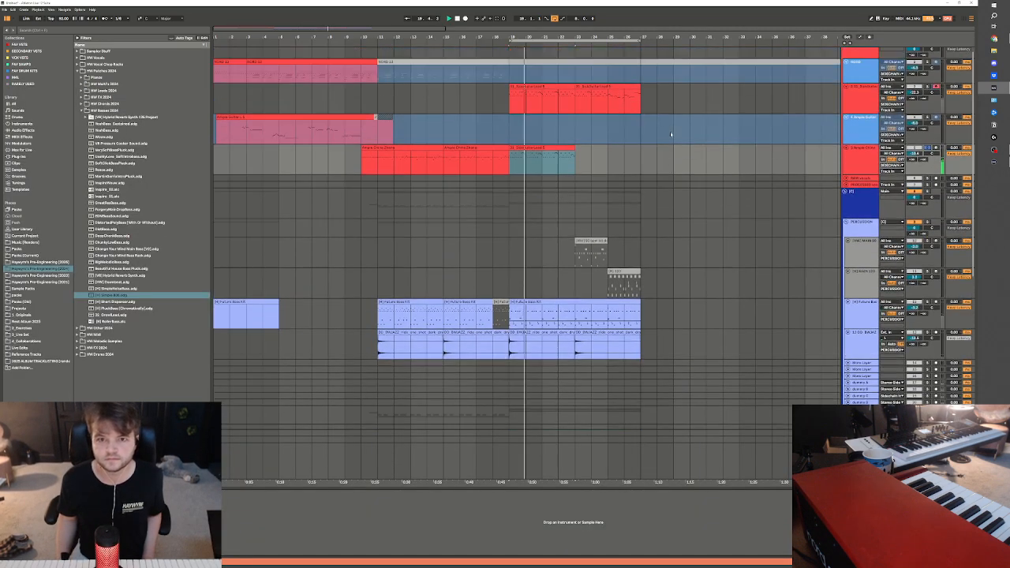
pyautogui.keyDown('ctrl'); pyautogui.click(928, 94); pyautogui.keyUp('ctrl')
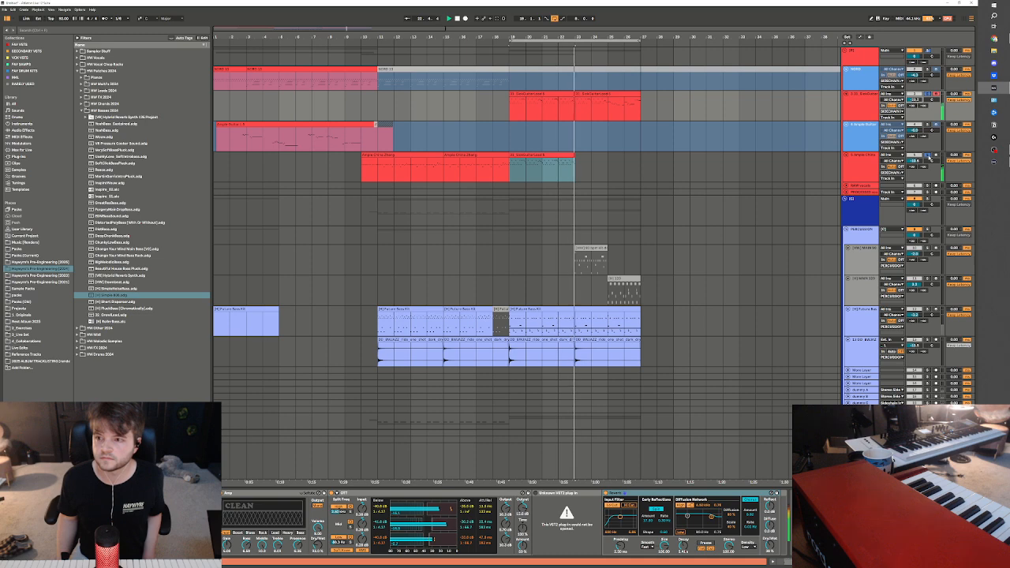
# Freeze the zheng track and set the arrangement loop to span bars 1 to 27
pyautogui.rightClick(861, 184)
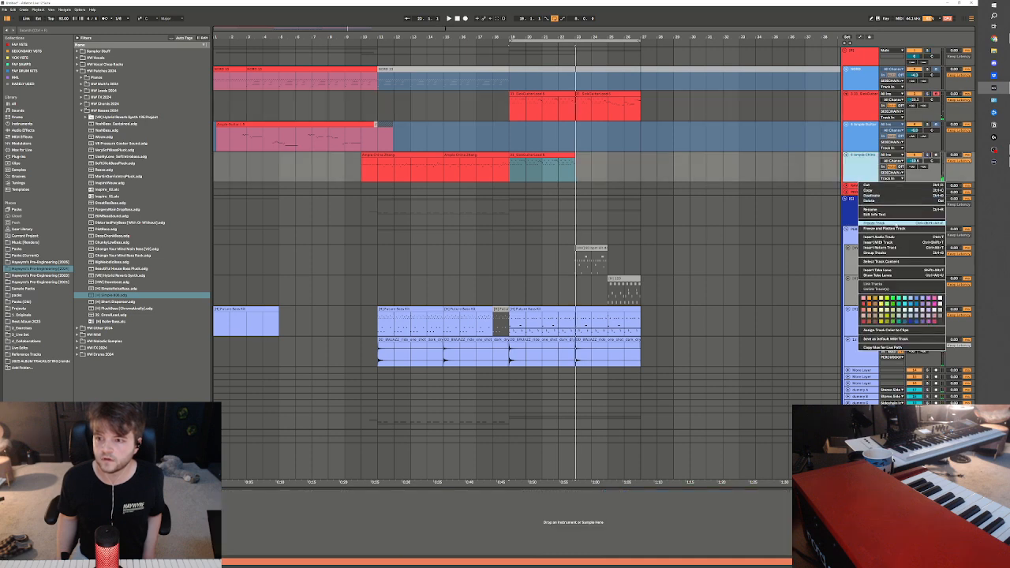
pyautogui.click(895, 224)
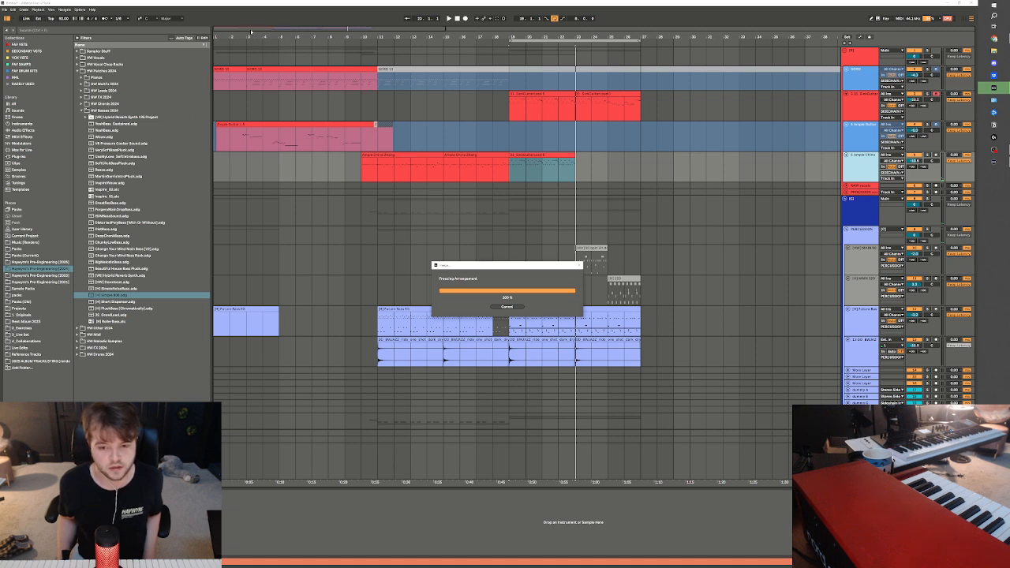
pyautogui.moveTo(269, 36); pyautogui.dragTo(269, 25)
pyautogui.click(433, 53)
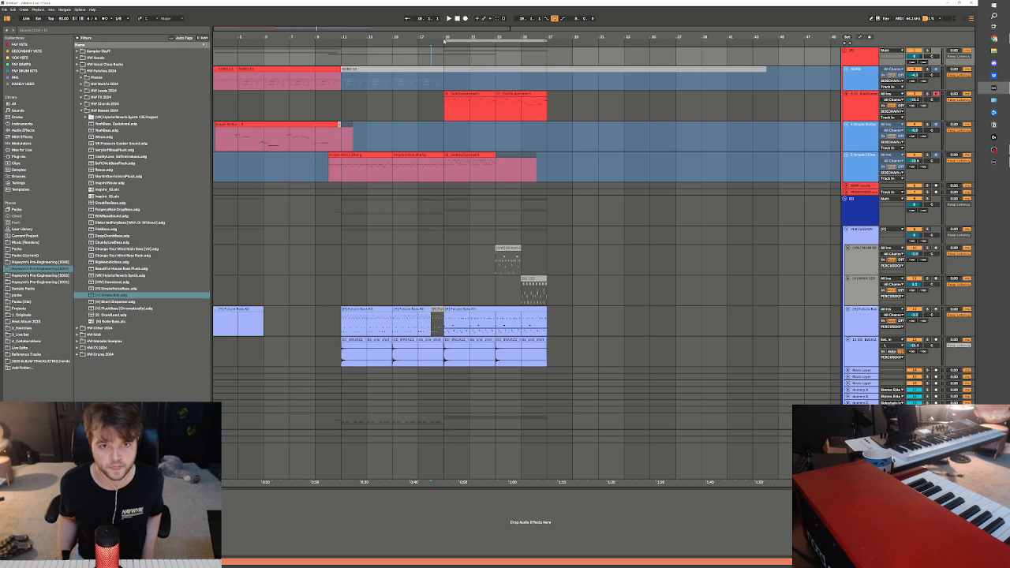
# Play the whole intro from bar 1 and review the balance of its tracks
pyautogui.click(231, 180)
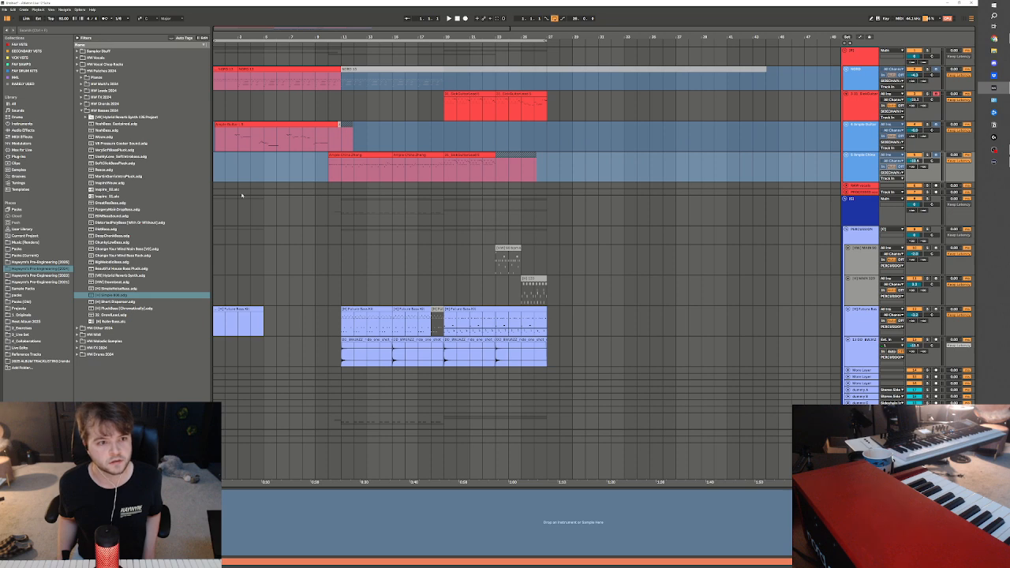
pyautogui.scroll(-5, 241, 195)
pyautogui.press('space')
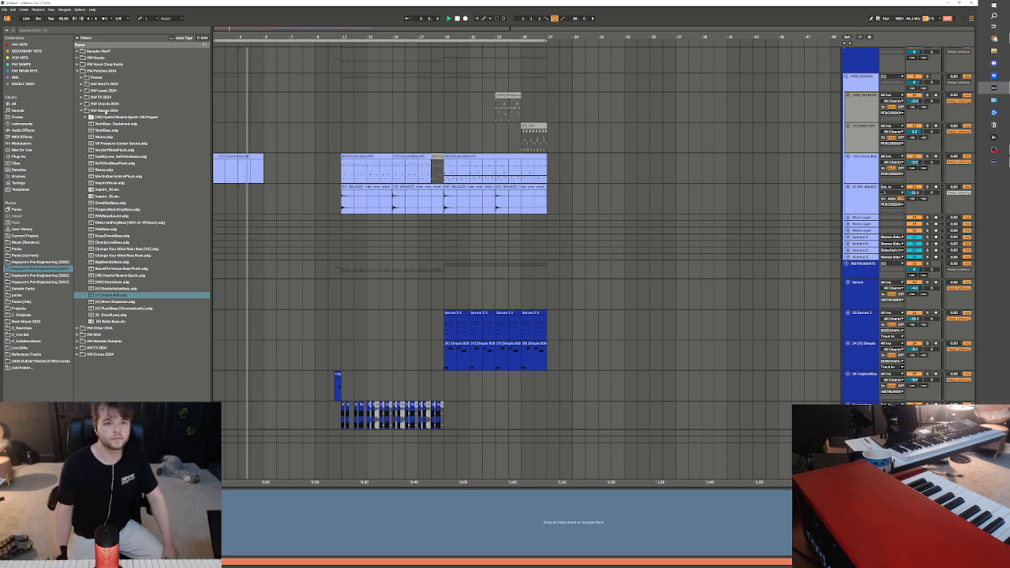
pyautogui.scroll(4, 271, 187)
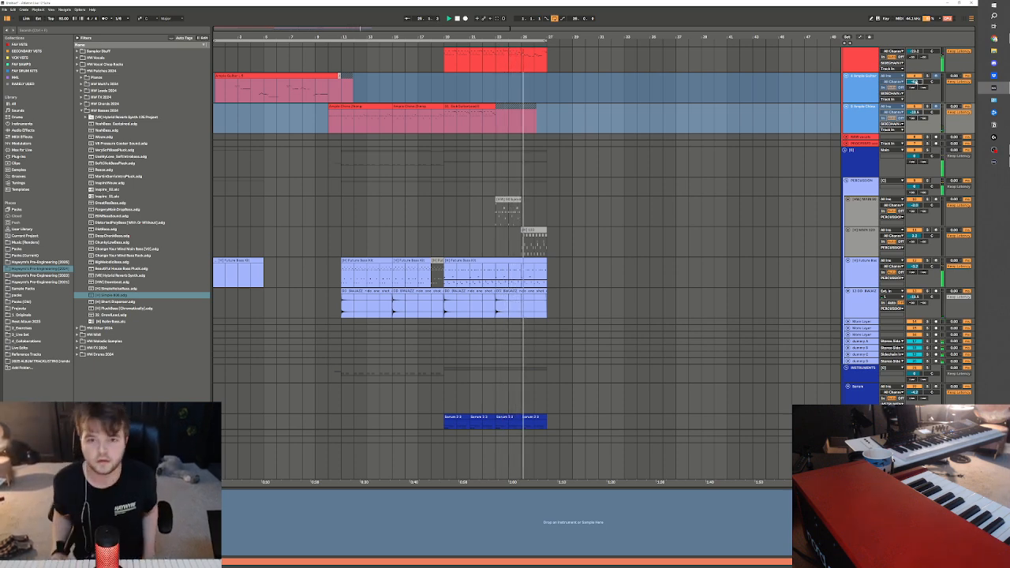
pyautogui.scroll(2, 932, 75)
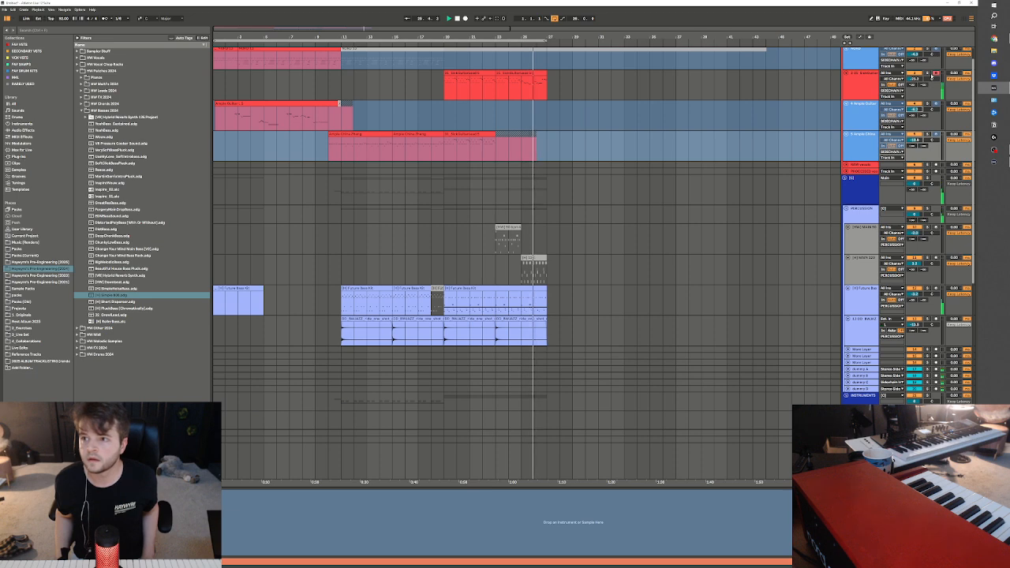
# Set the arrangement loop to span bars 1 to 29 and select all track content within it
pyautogui.click(565, 147)
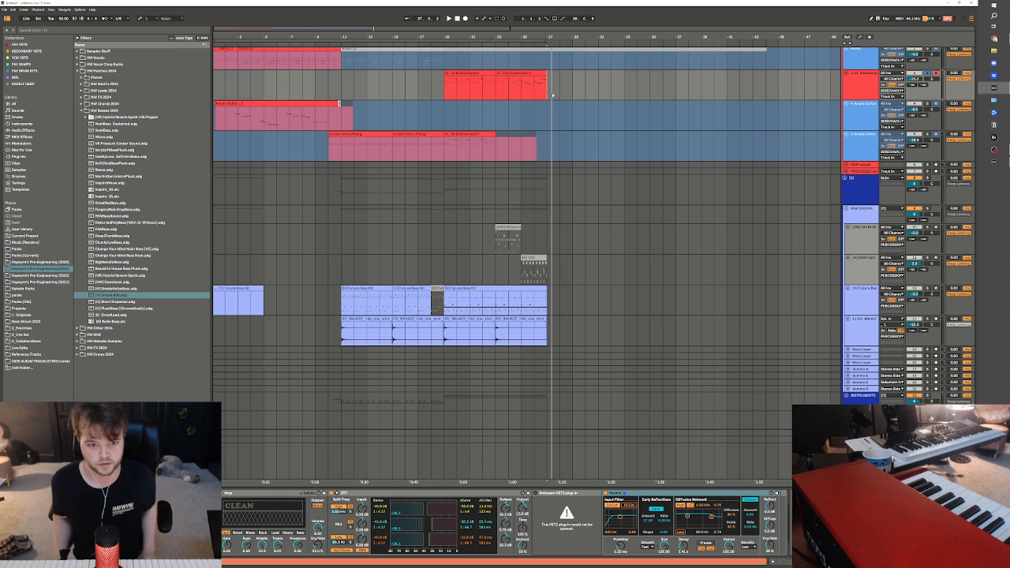
pyautogui.click(552, 94)
pyautogui.moveTo(578, 86); pyautogui.dragTo(72, 79)
pyautogui.hotkey('ctrl', 'l')
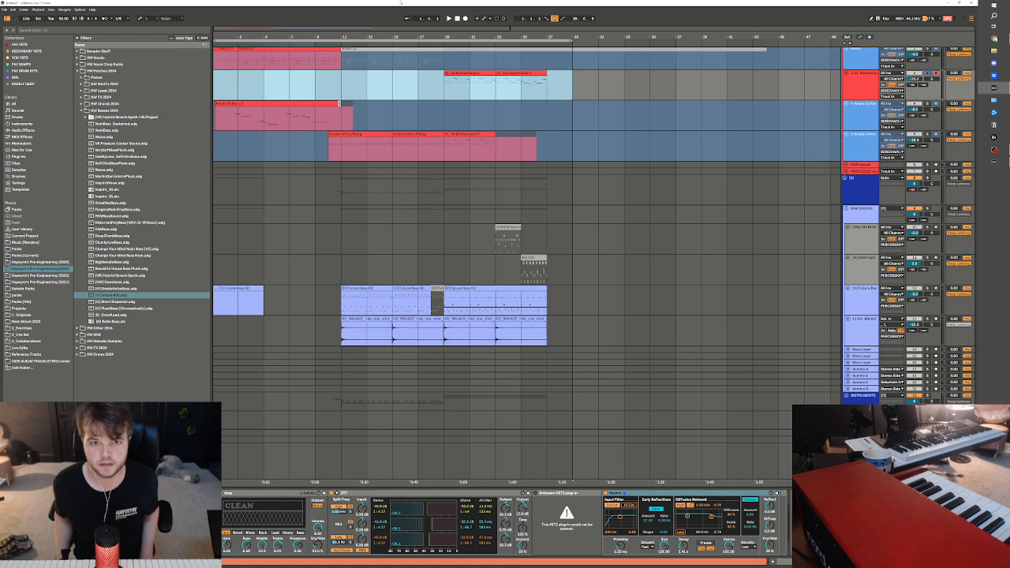
pyautogui.click(422, 40)
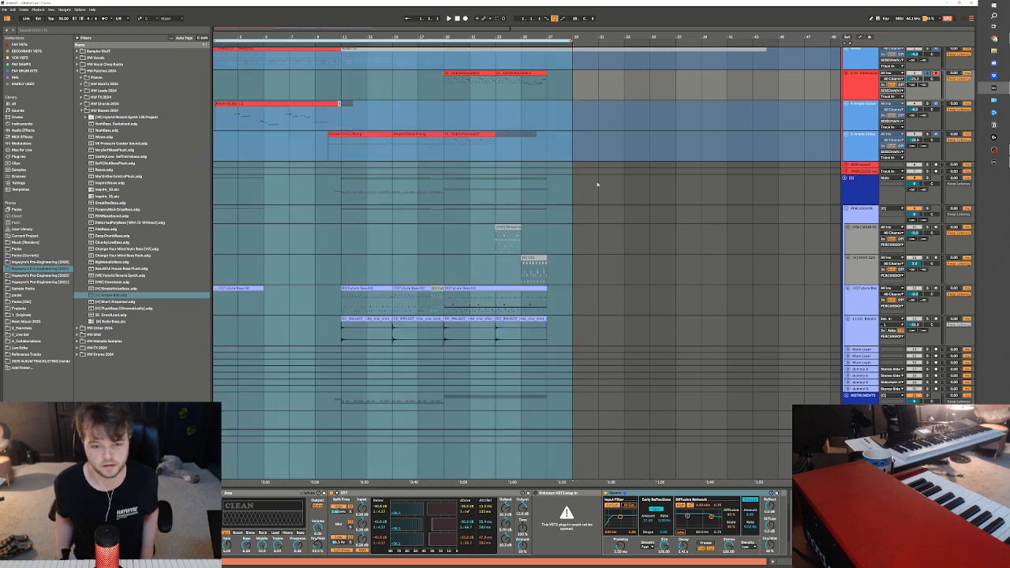
pyautogui.scroll(1, 691, 339)
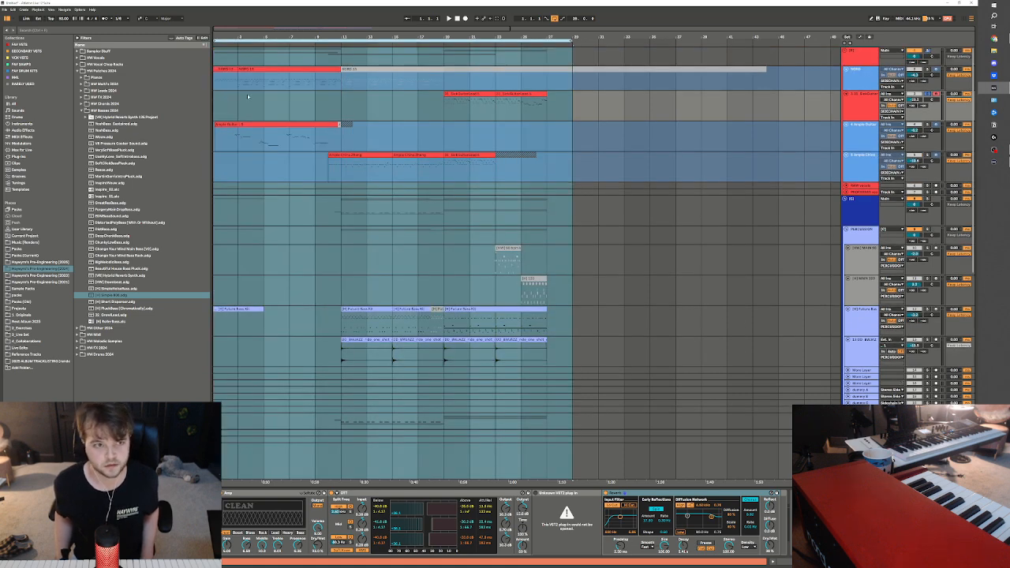
pyautogui.moveTo(198, 117); pyautogui.dragTo(178, 117)
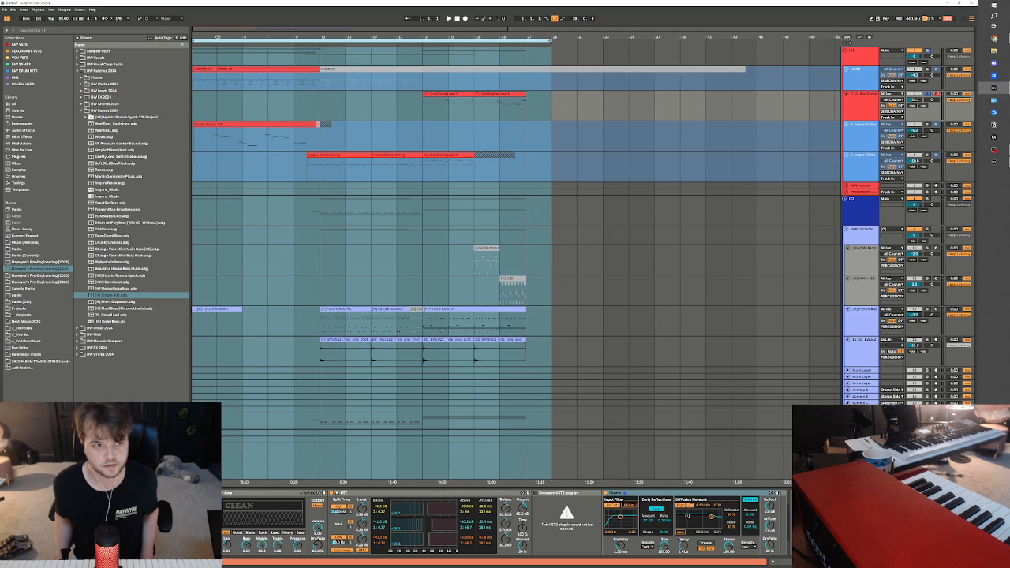
pyautogui.moveTo(270, 38); pyautogui.dragTo(270, 23)
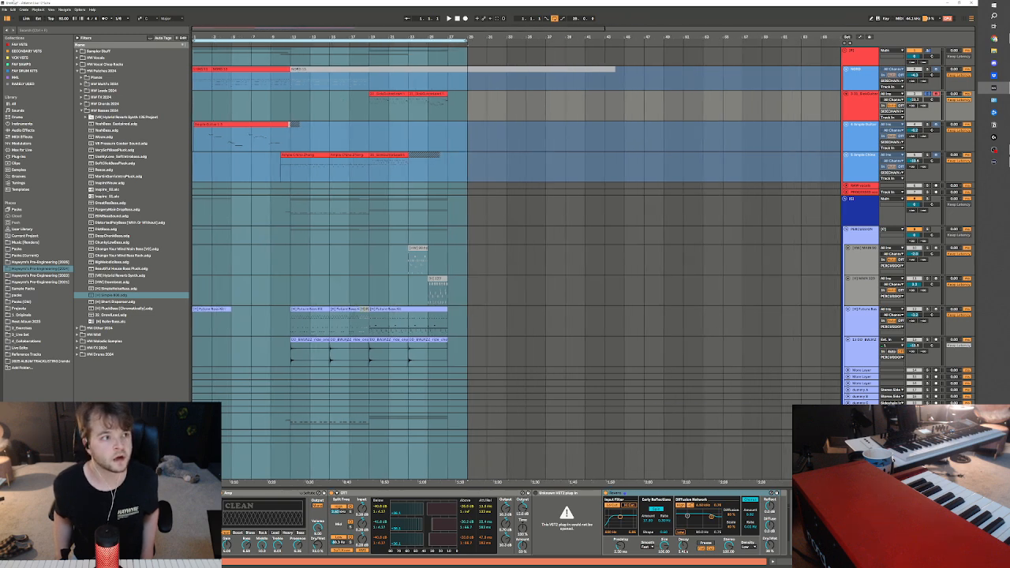
# Save the Live Set under a new dated name in the 2025 projects folder and delete the temporary project files
pyautogui.click(5, 9)
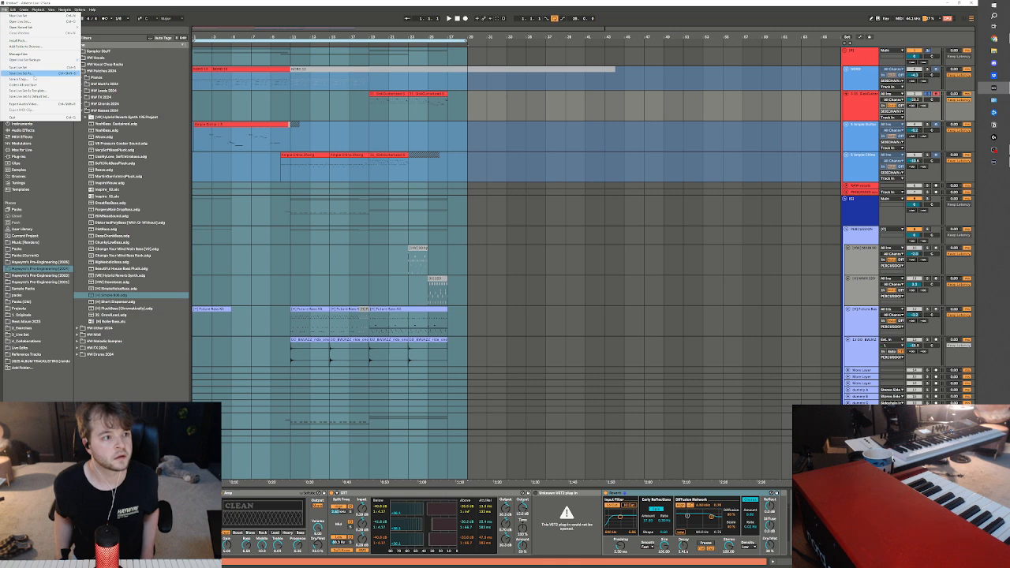
pyautogui.click(24, 73)
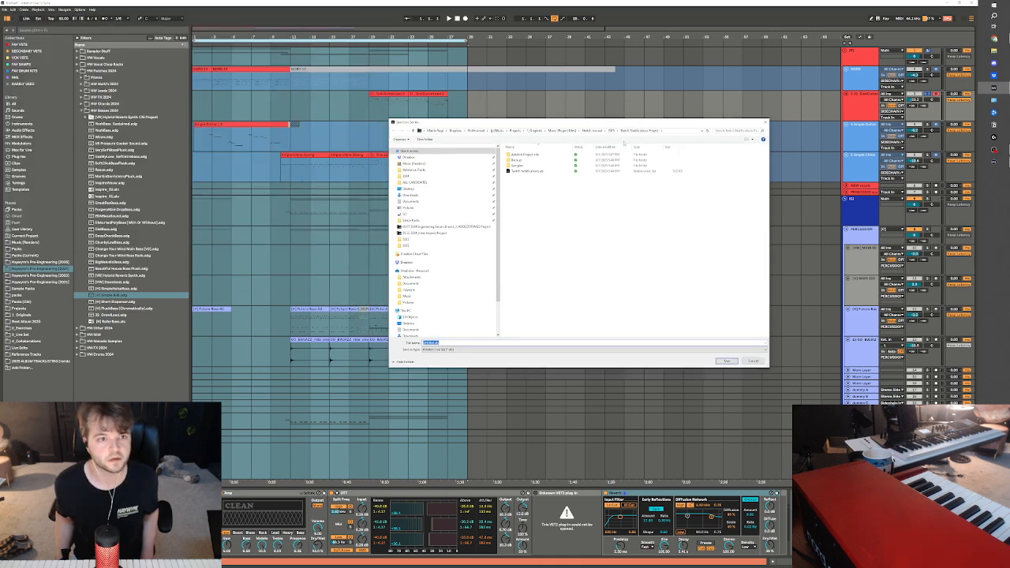
pyautogui.click(607, 132)
pyautogui.click(612, 131)
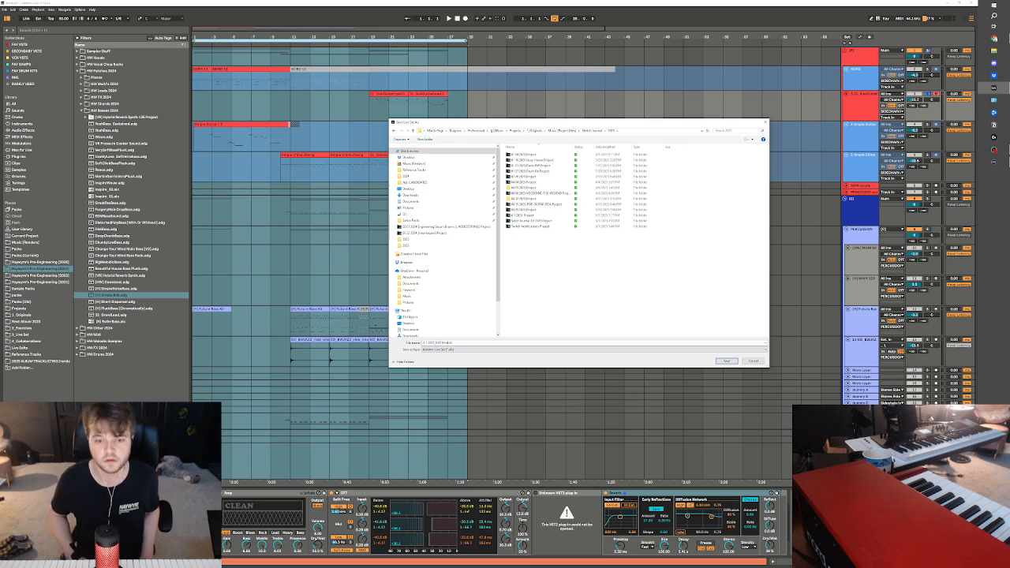
pyautogui.press('Return')
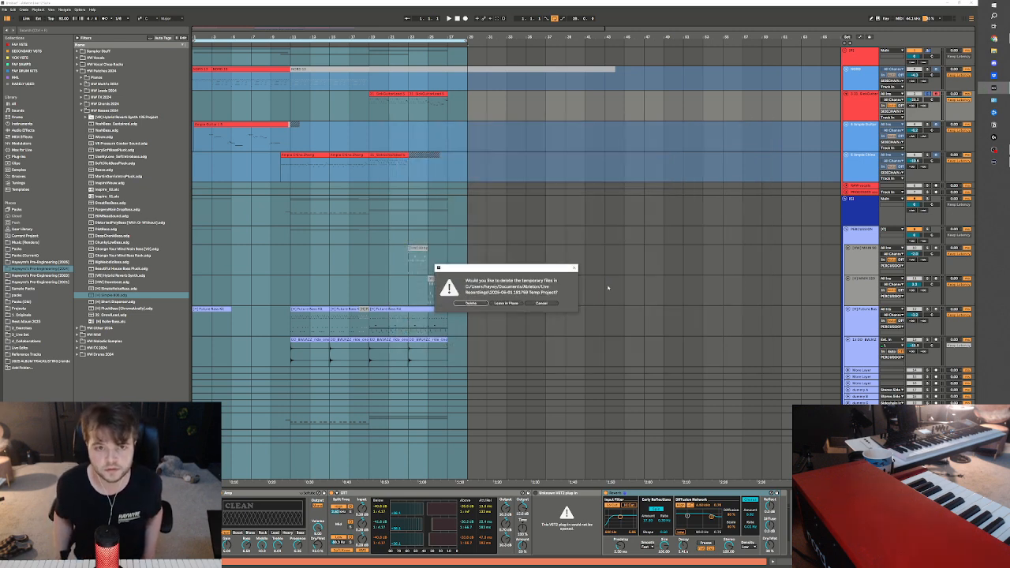
pyautogui.click(485, 305)
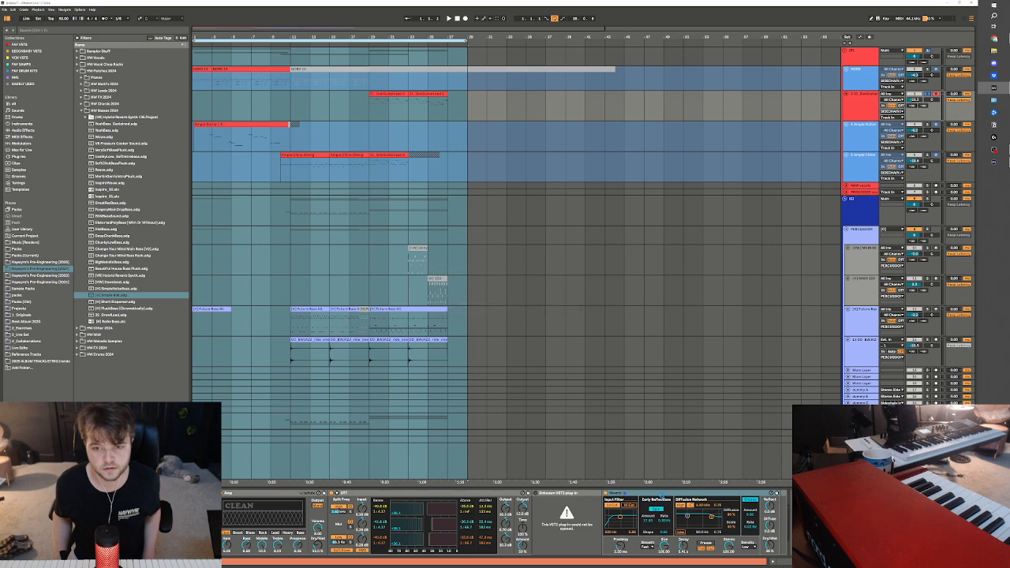